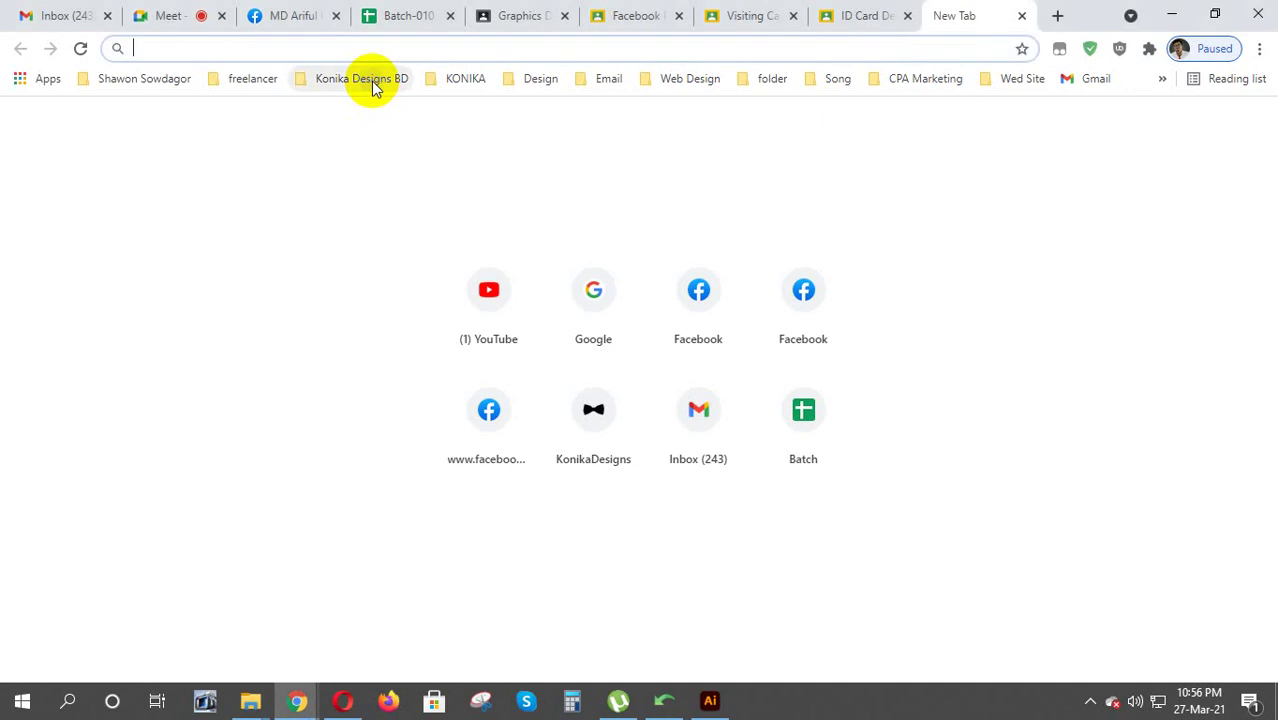
# Open the Google home page from the bookmarks folder
pyautogui.click(370, 80)
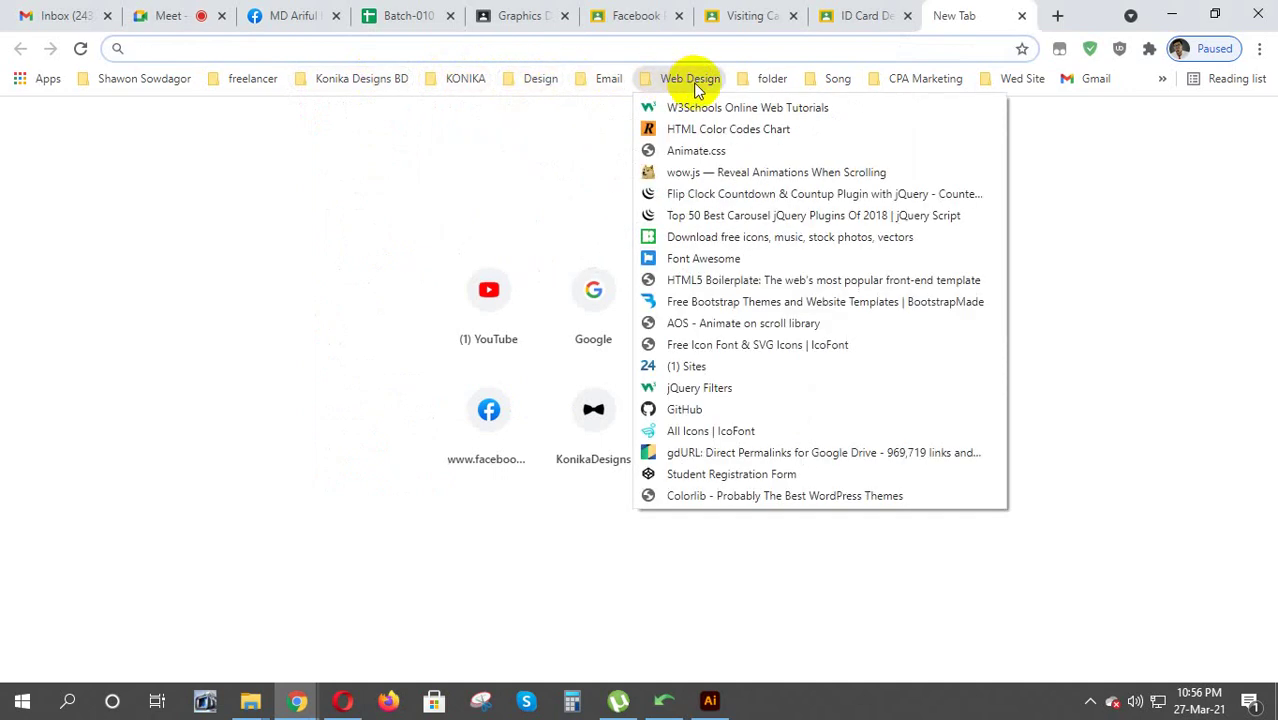
pyautogui.moveTo(764, 78)
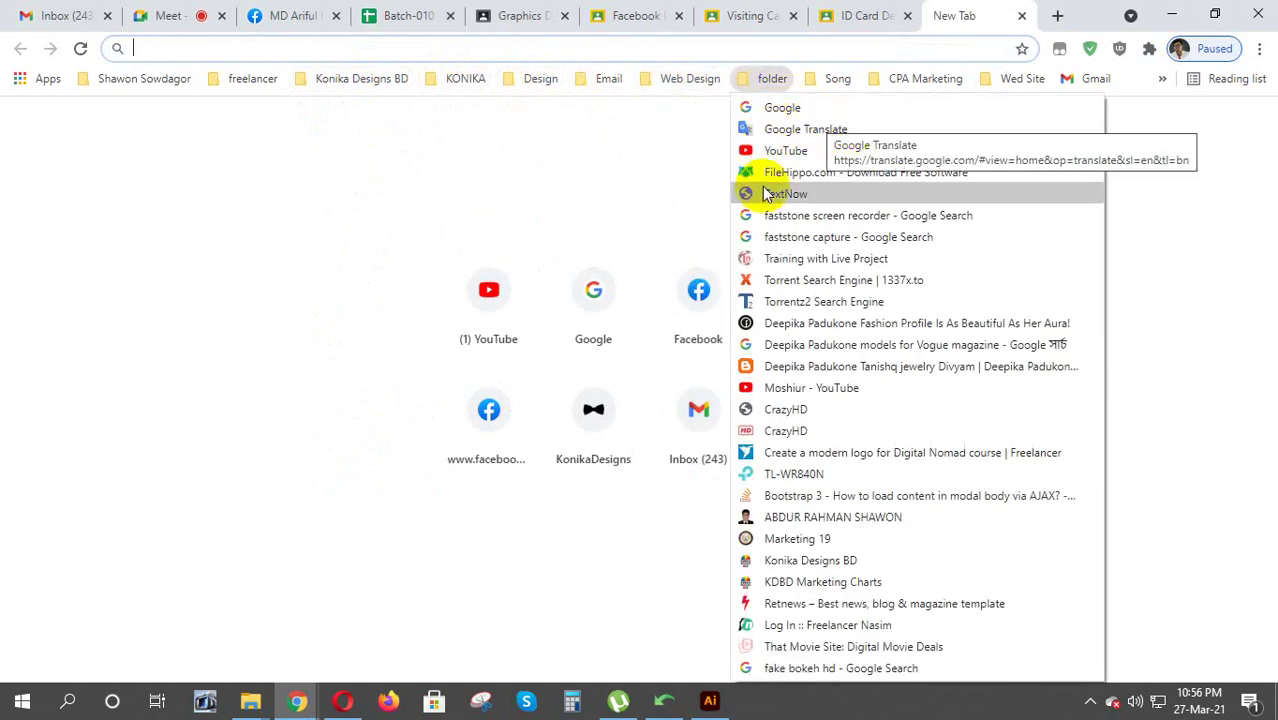
pyautogui.click(811, 110)
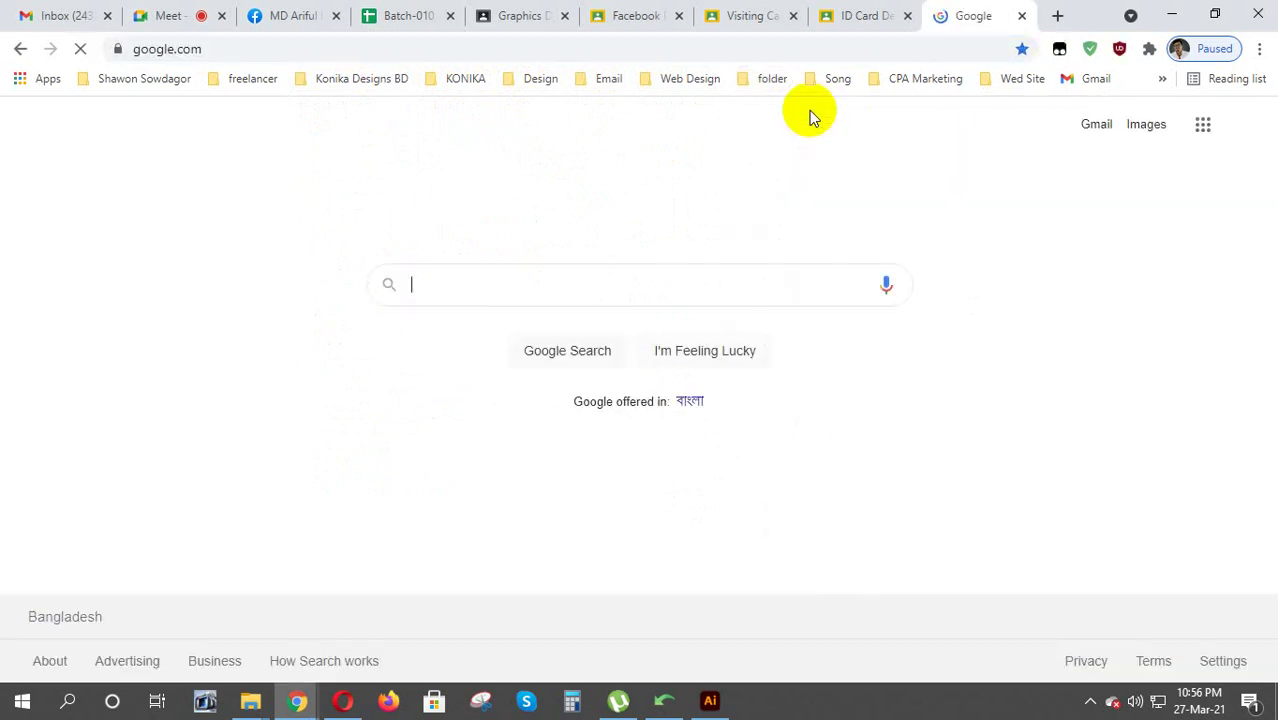
pyautogui.click(534, 293)
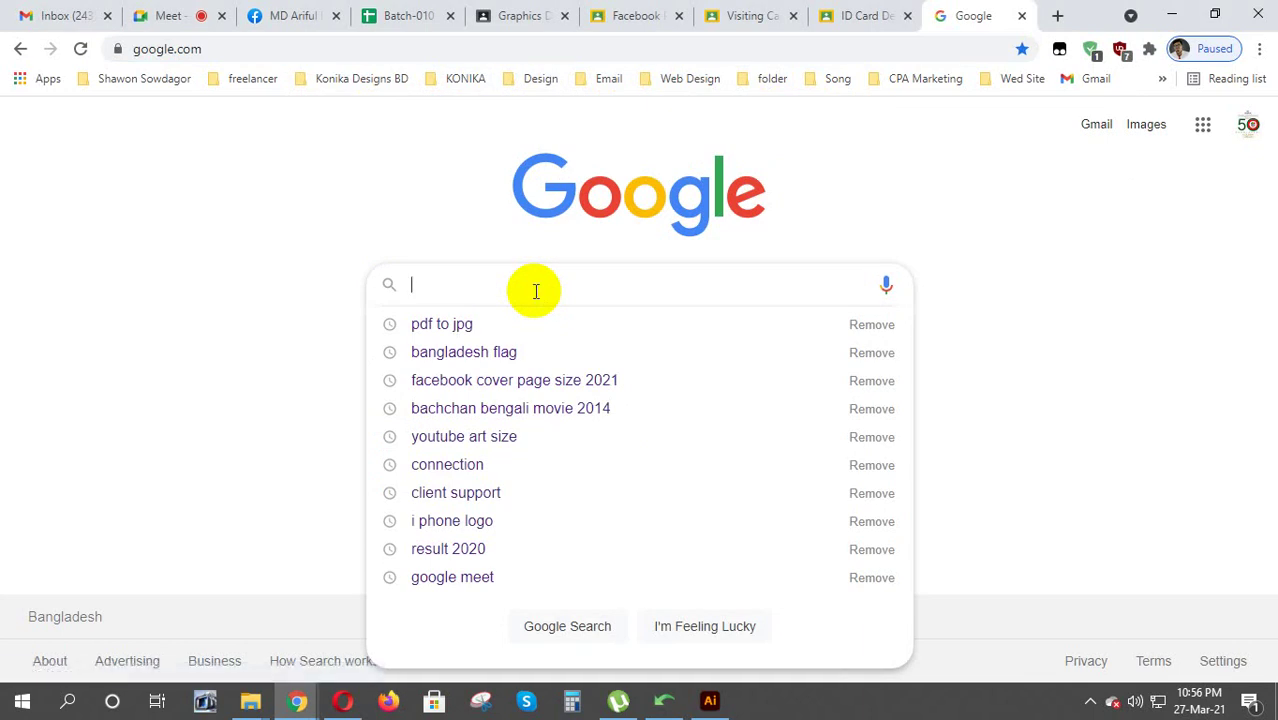
# Search Google for 'facebook cover page design' using the suggestion list
pyautogui.write('face')
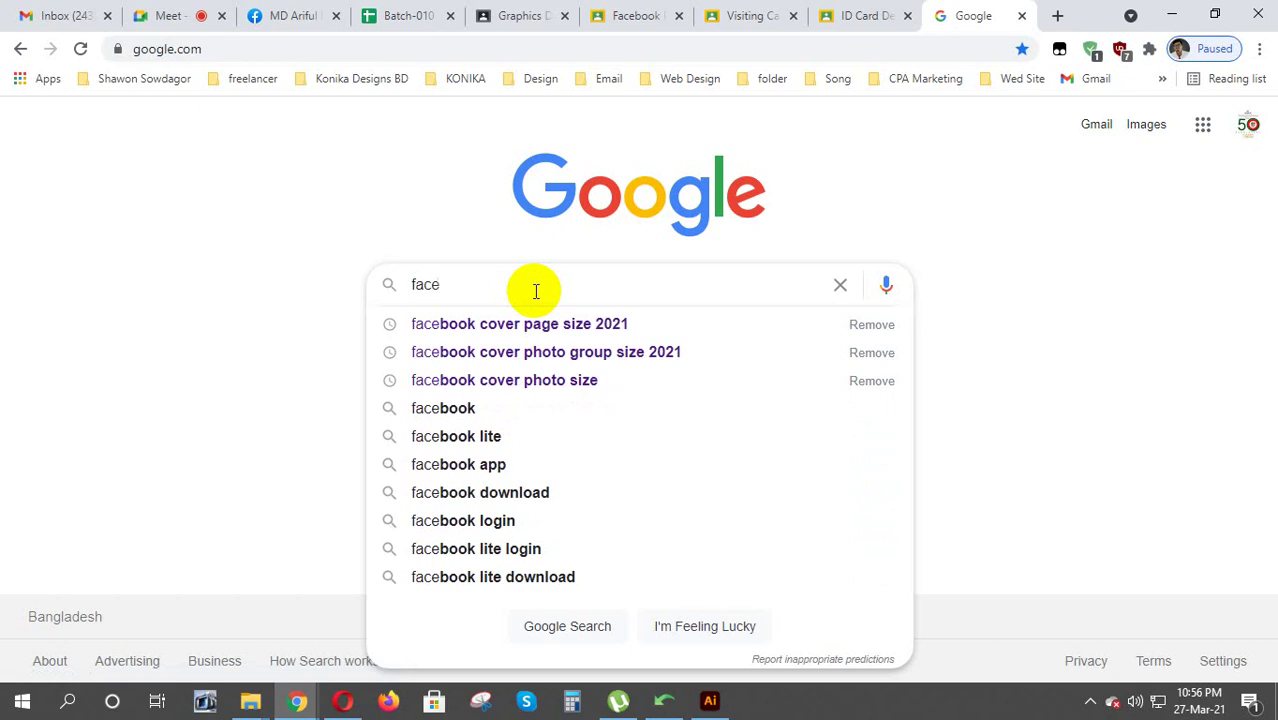
pyautogui.write('book')
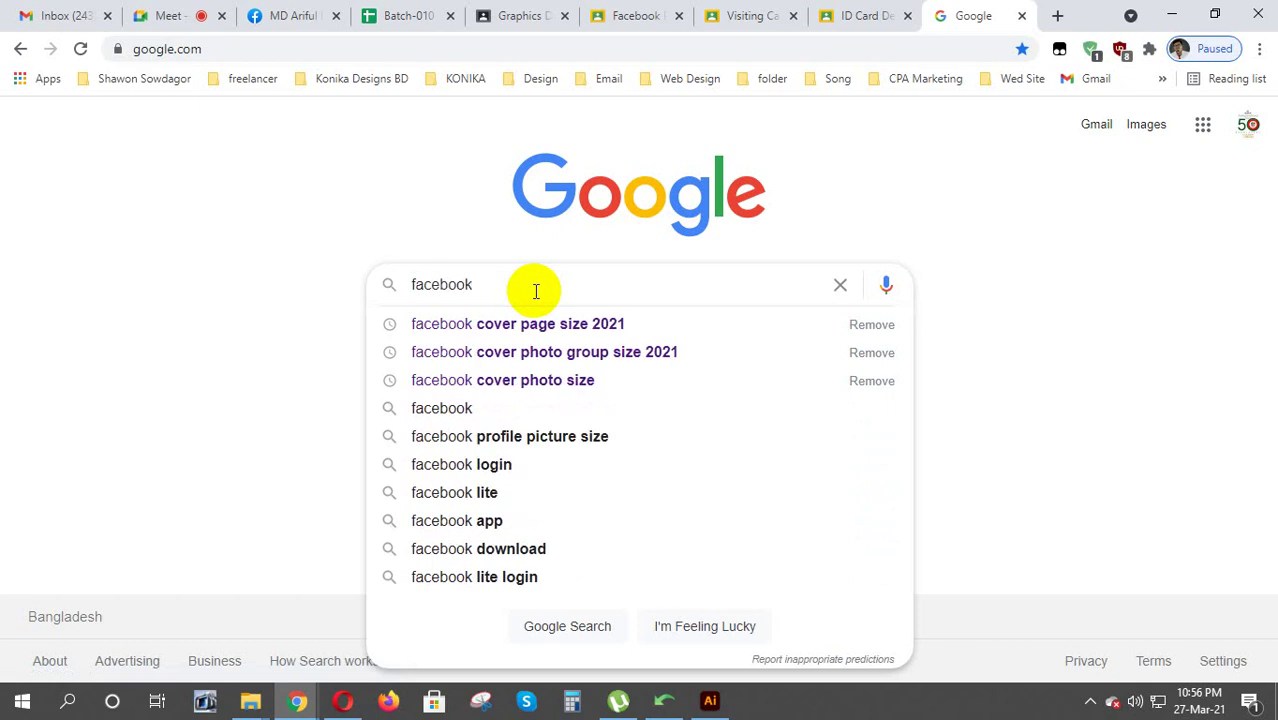
pyautogui.press('Down')
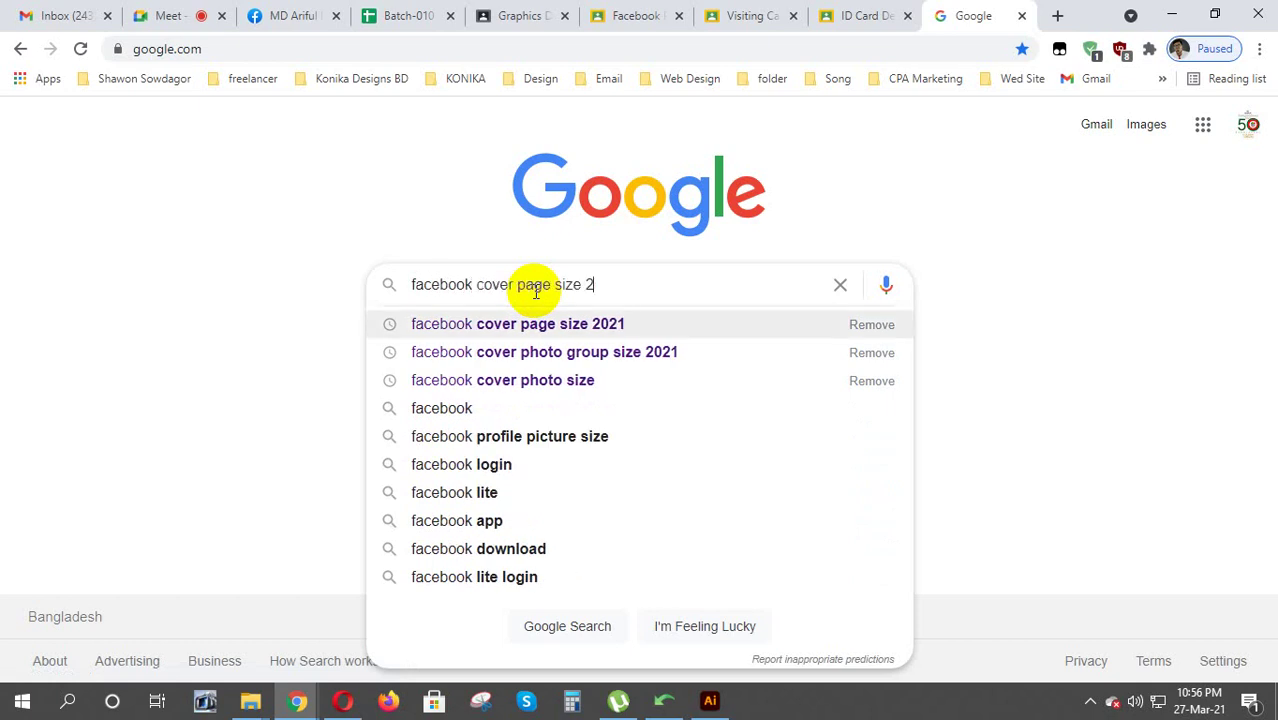
pyautogui.press('BackSpace')
pyautogui.press('BackSpace')
pyautogui.press('BackSpace')
pyautogui.press('BackSpace')
pyautogui.press('BackSpace')
pyautogui.press('Down')
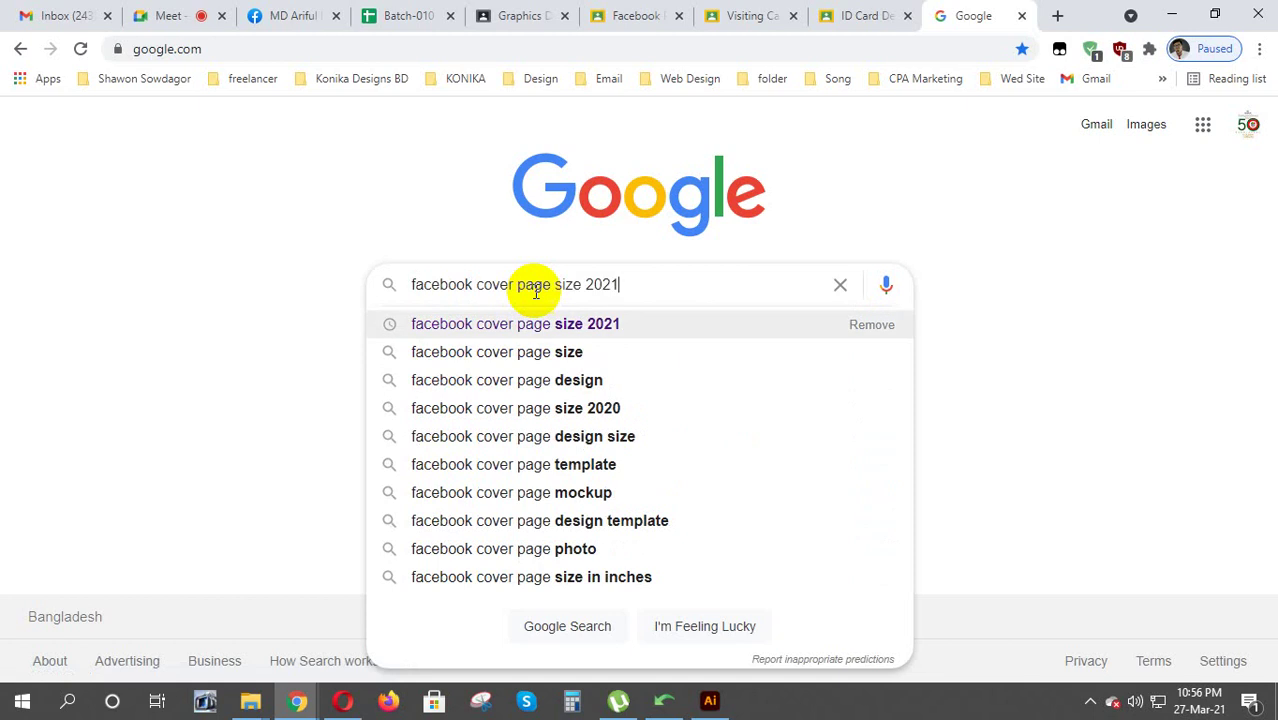
pyautogui.press('Down')
pyautogui.press('Down')
pyautogui.press('Return')
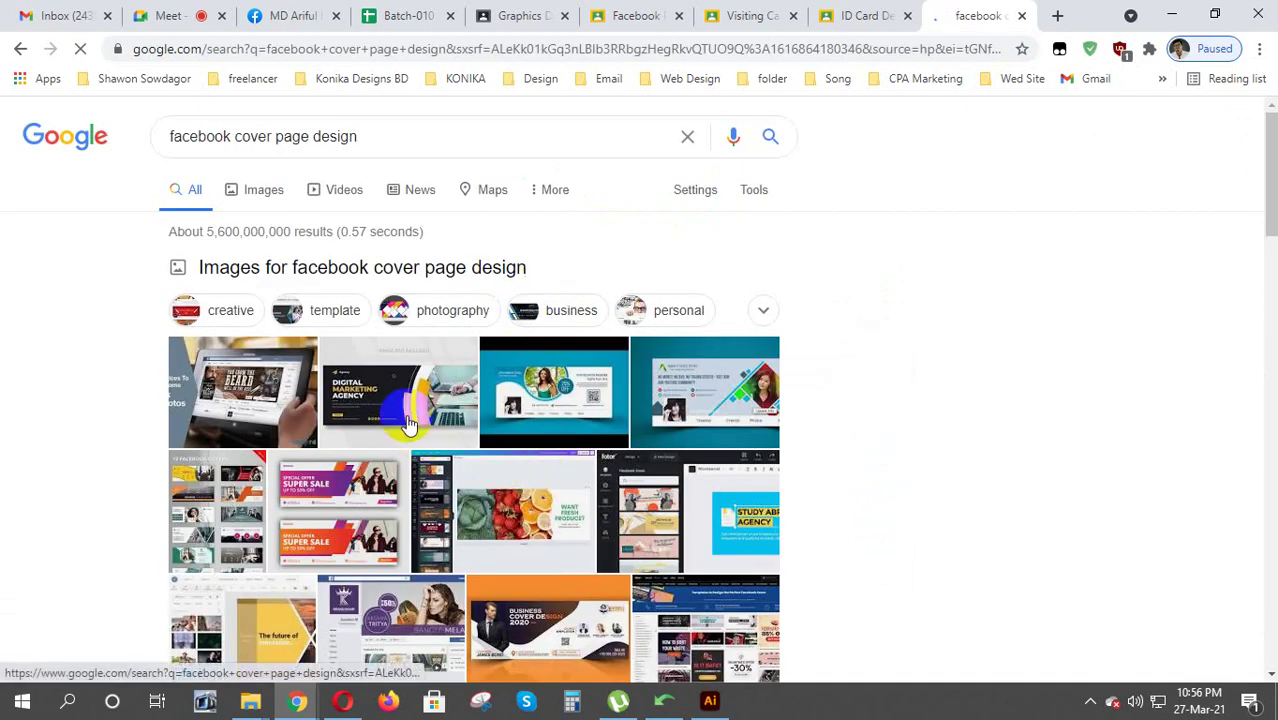
# Switch to image results and enlarge the Freepik 'Digital Marketing Agency' cover preview
pyautogui.click(264, 193)
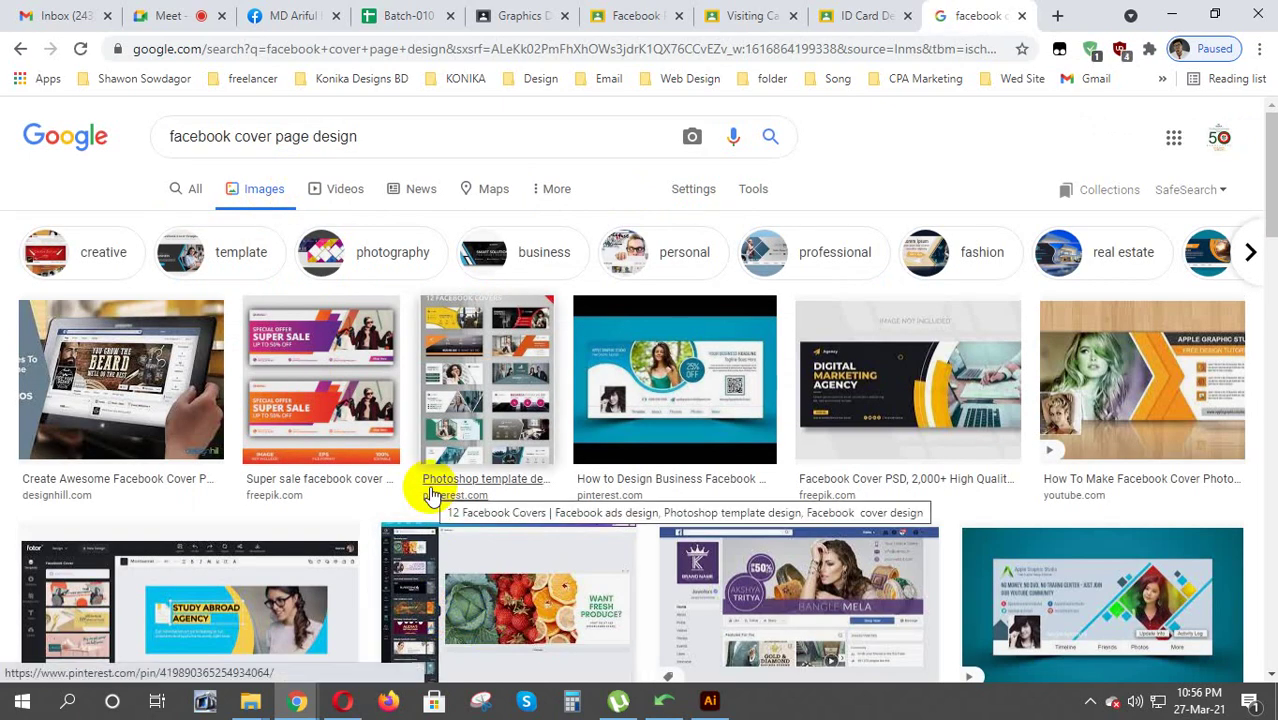
pyautogui.click(431, 494)
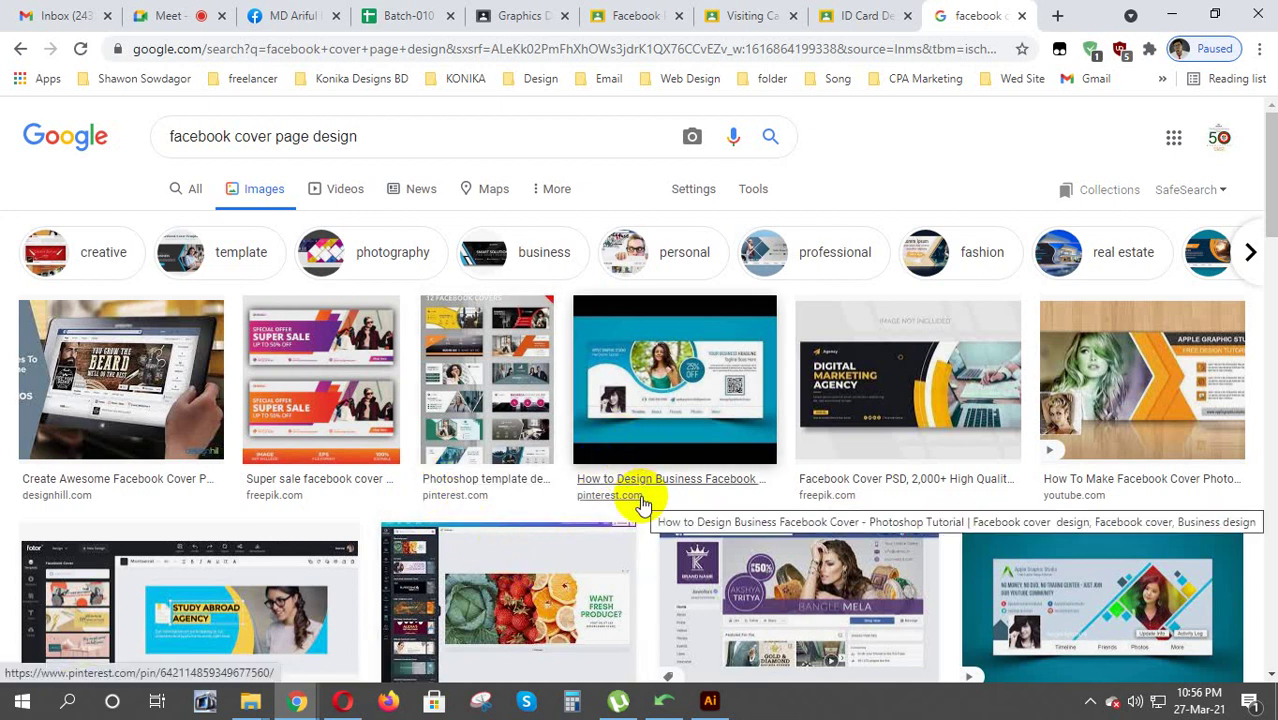
pyautogui.click(905, 370)
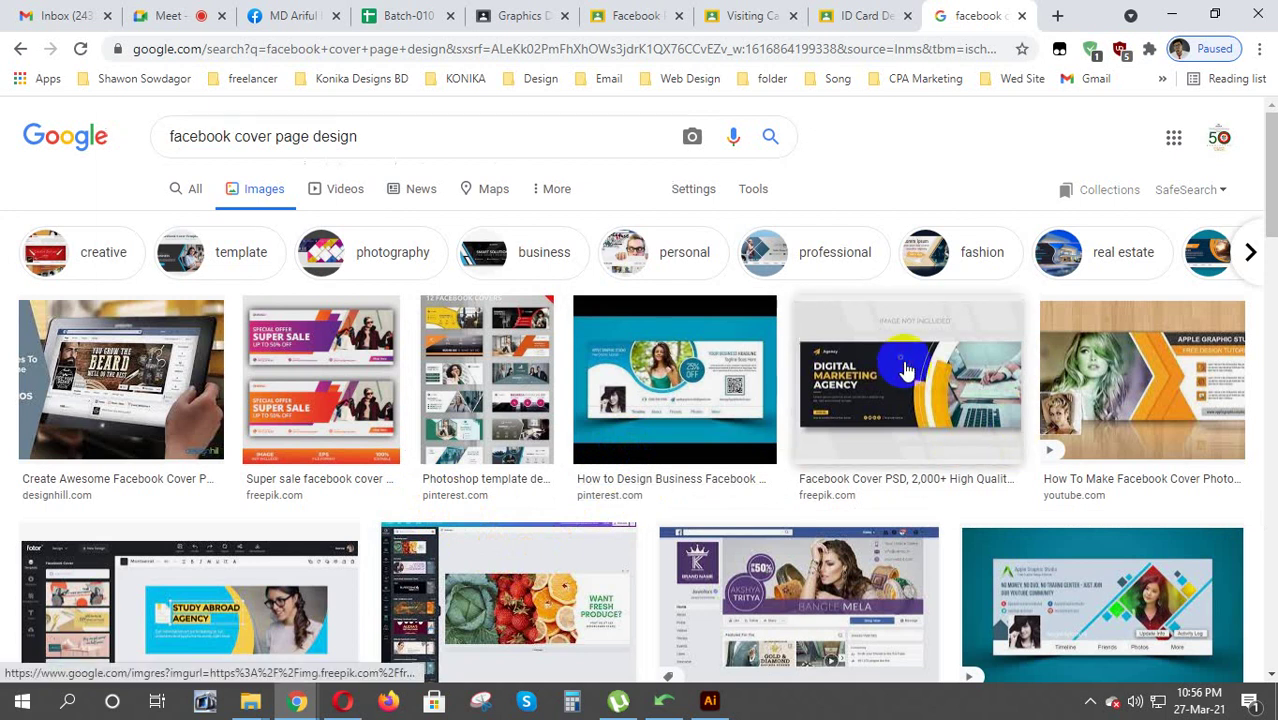
pyautogui.click(907, 376)
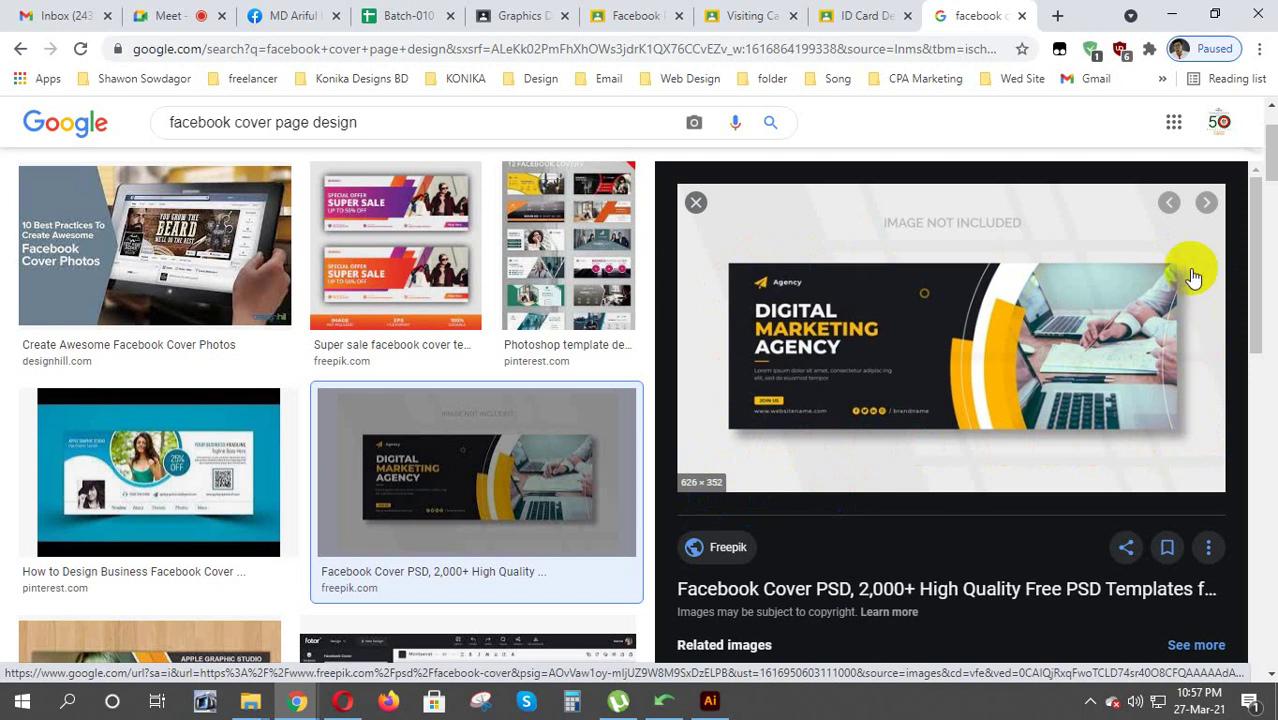
# Restore the Adobe Illustrator window from the taskbar
pyautogui.click(1207, 204)
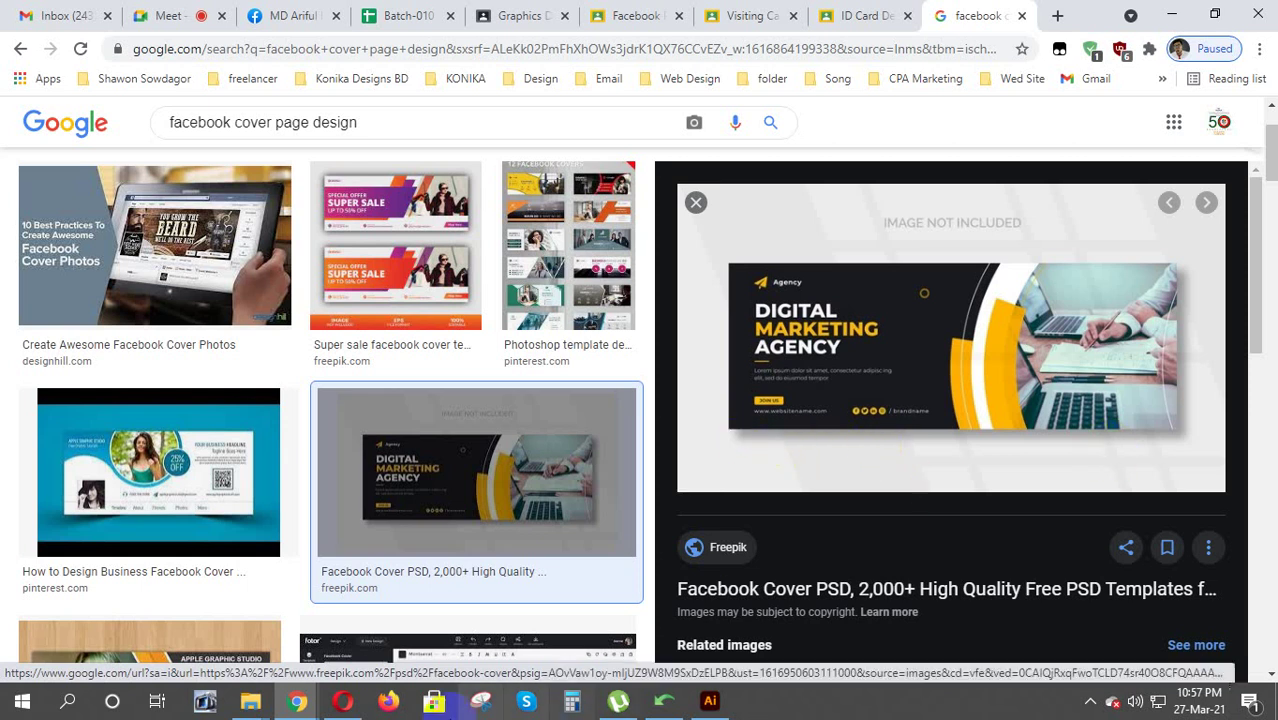
pyautogui.click(710, 702)
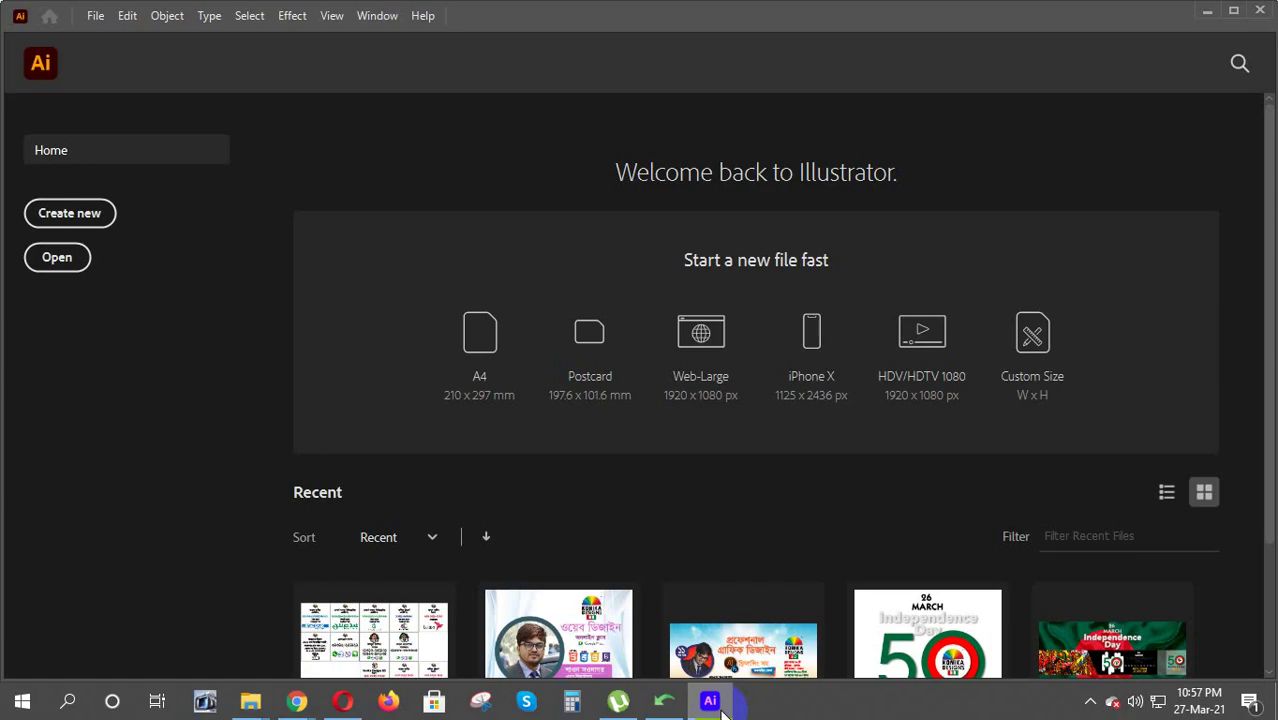
# Minimise Illustrator to return to the Freepik cover preview in Chrome
pyautogui.click(712, 700)
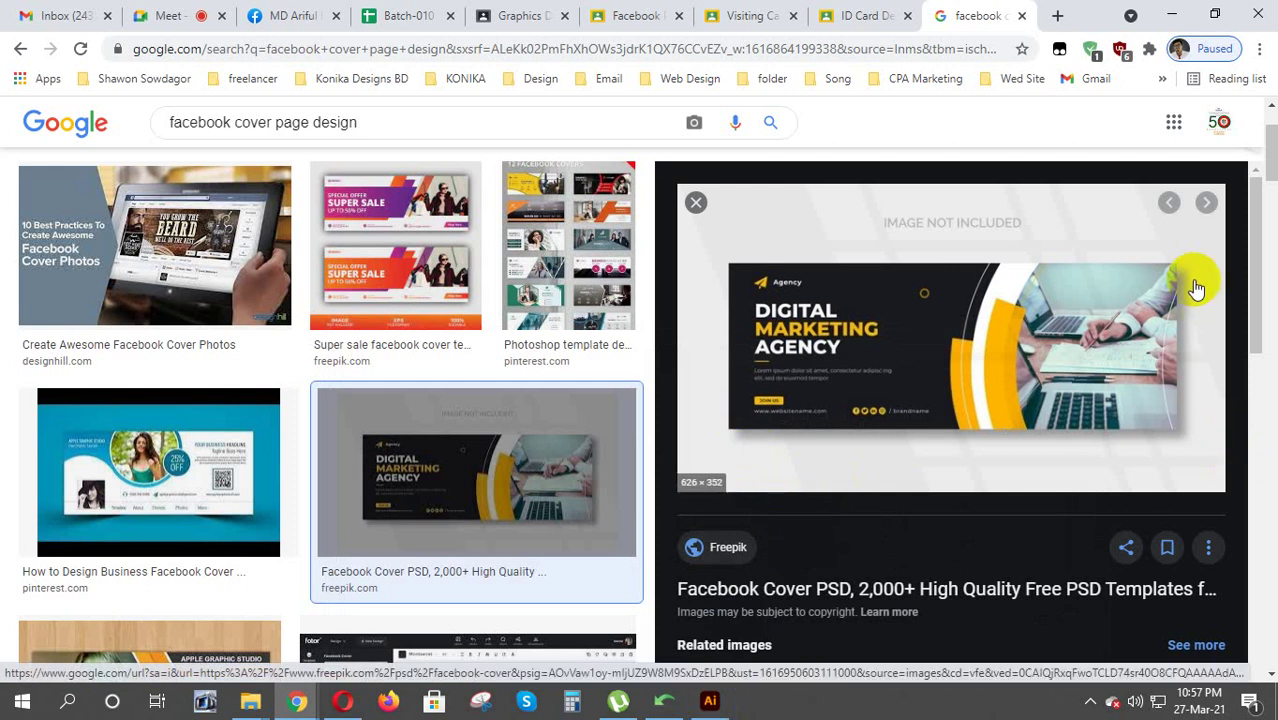
pyautogui.moveTo(1022, 292)
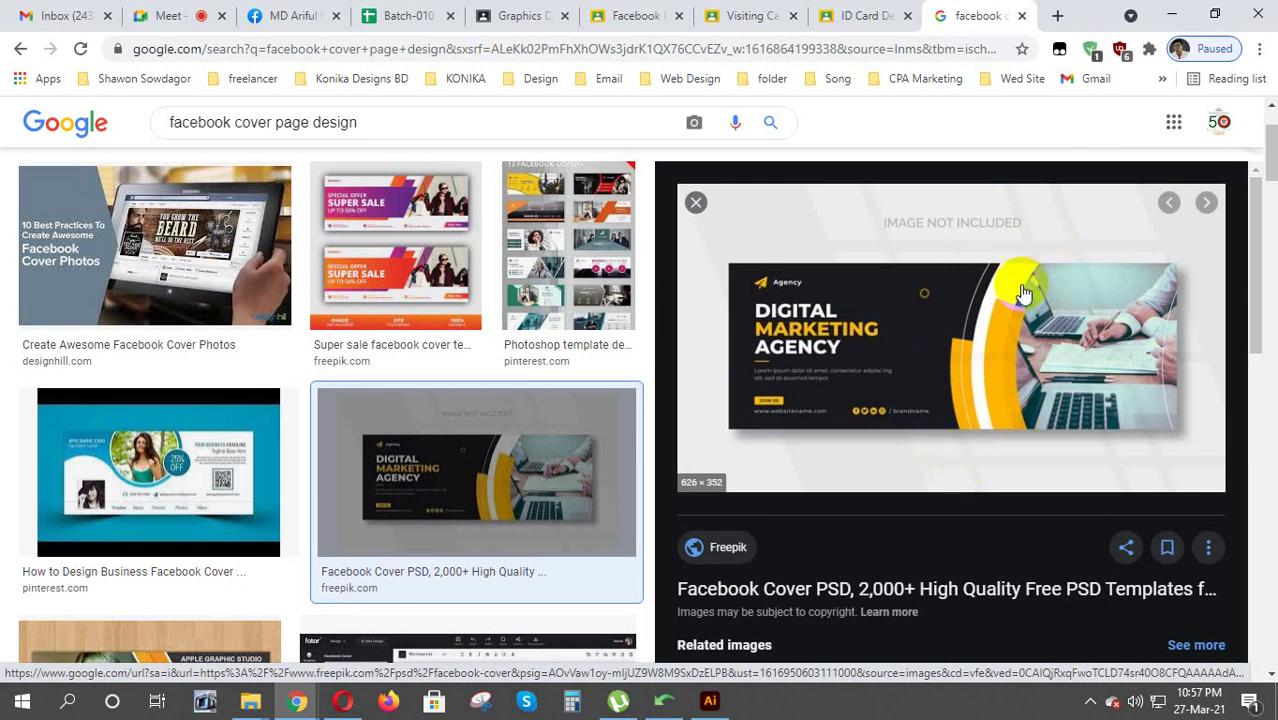
pyautogui.click(956, 307)
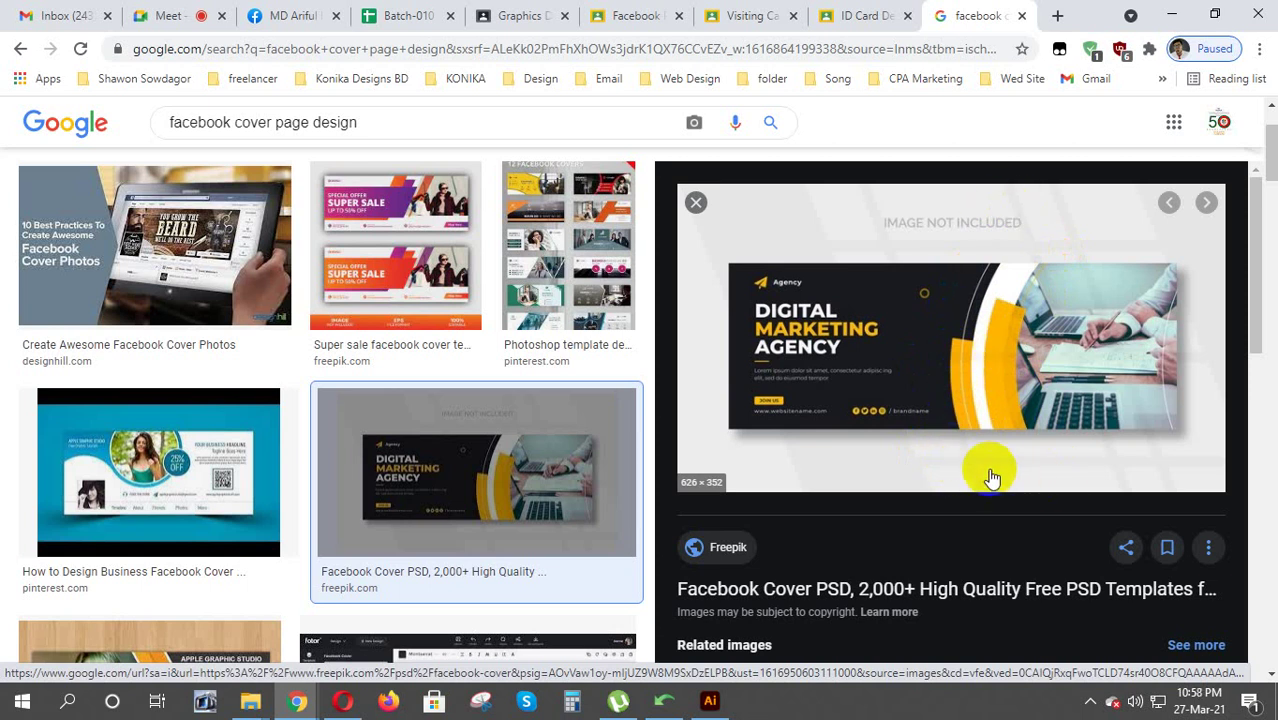
pyautogui.click(758, 292)
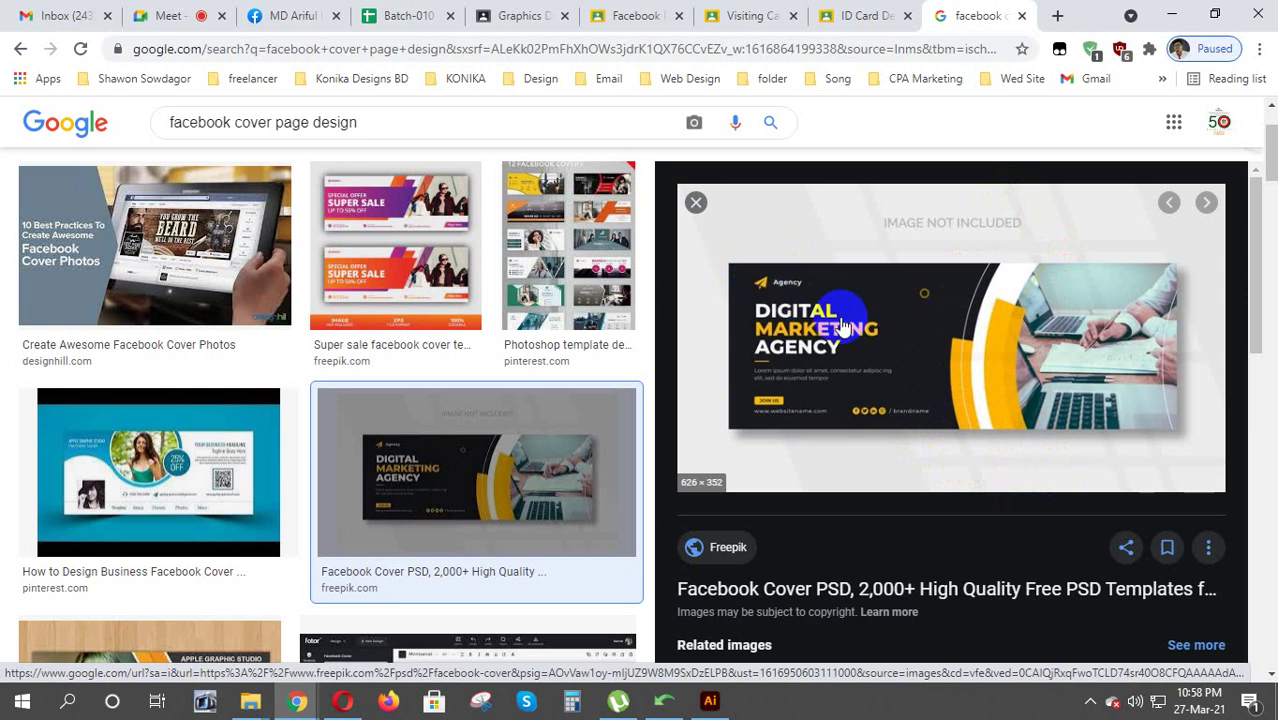
pyautogui.moveTo(840, 320); pyautogui.dragTo(882, 345)
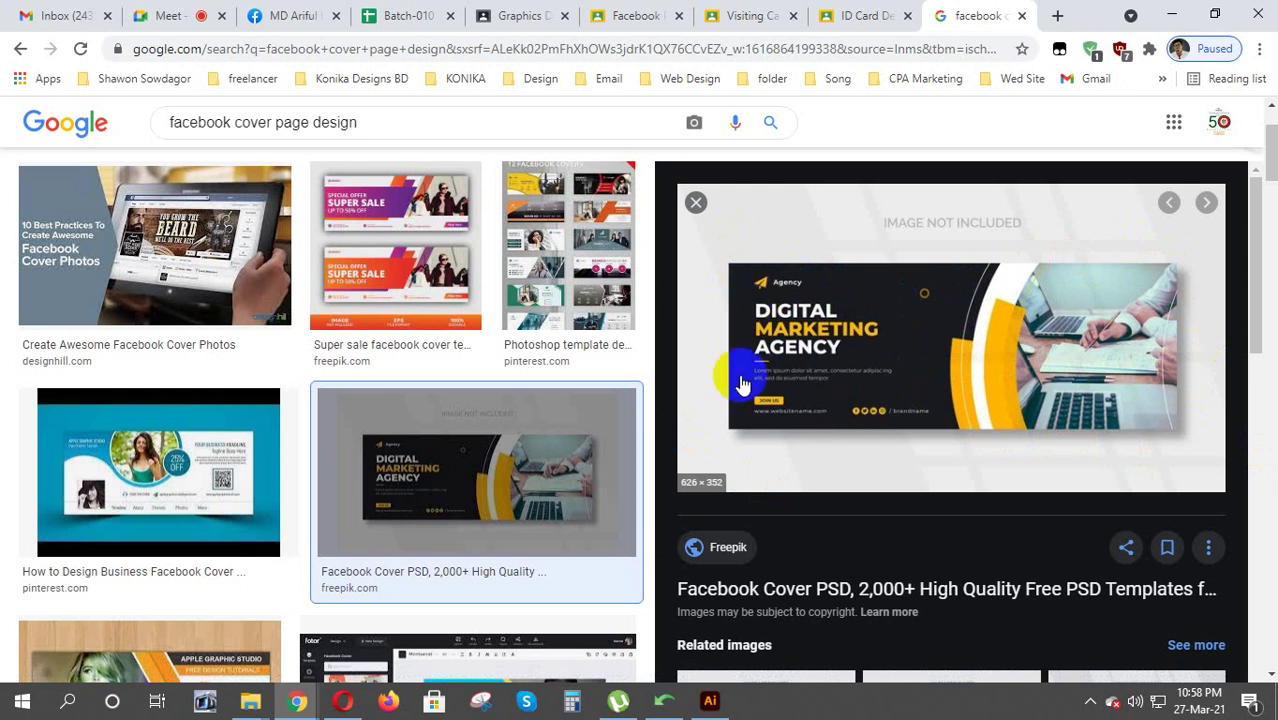
pyautogui.moveTo(742, 293); pyautogui.dragTo(762, 325)
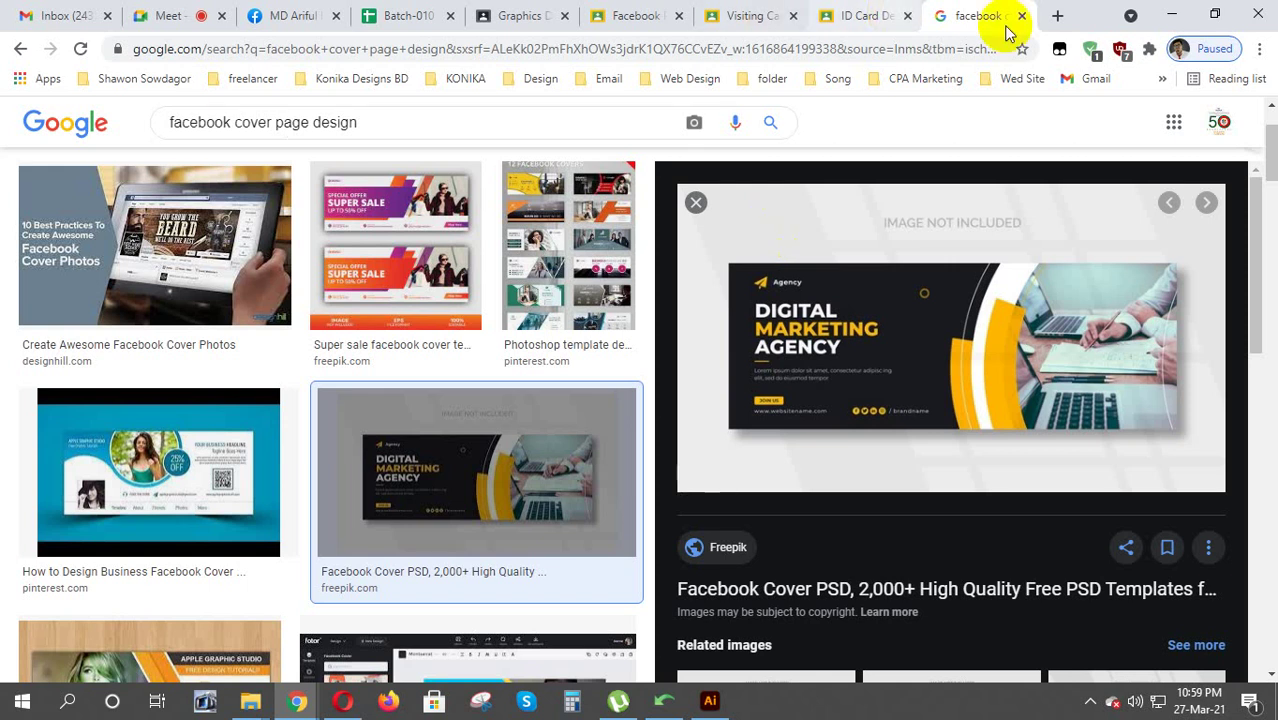
# Open Google Translate from bookmarks in a new tab, then return to the image results
pyautogui.click(1057, 16)
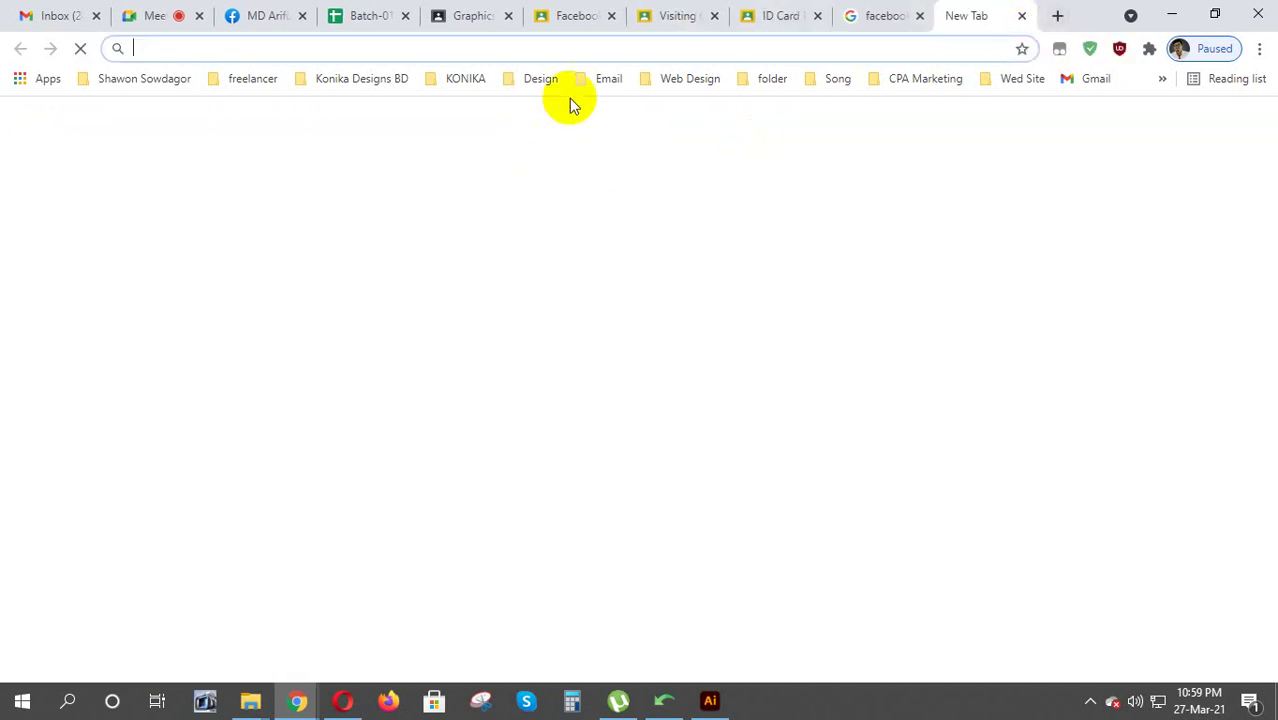
pyautogui.click(613, 80)
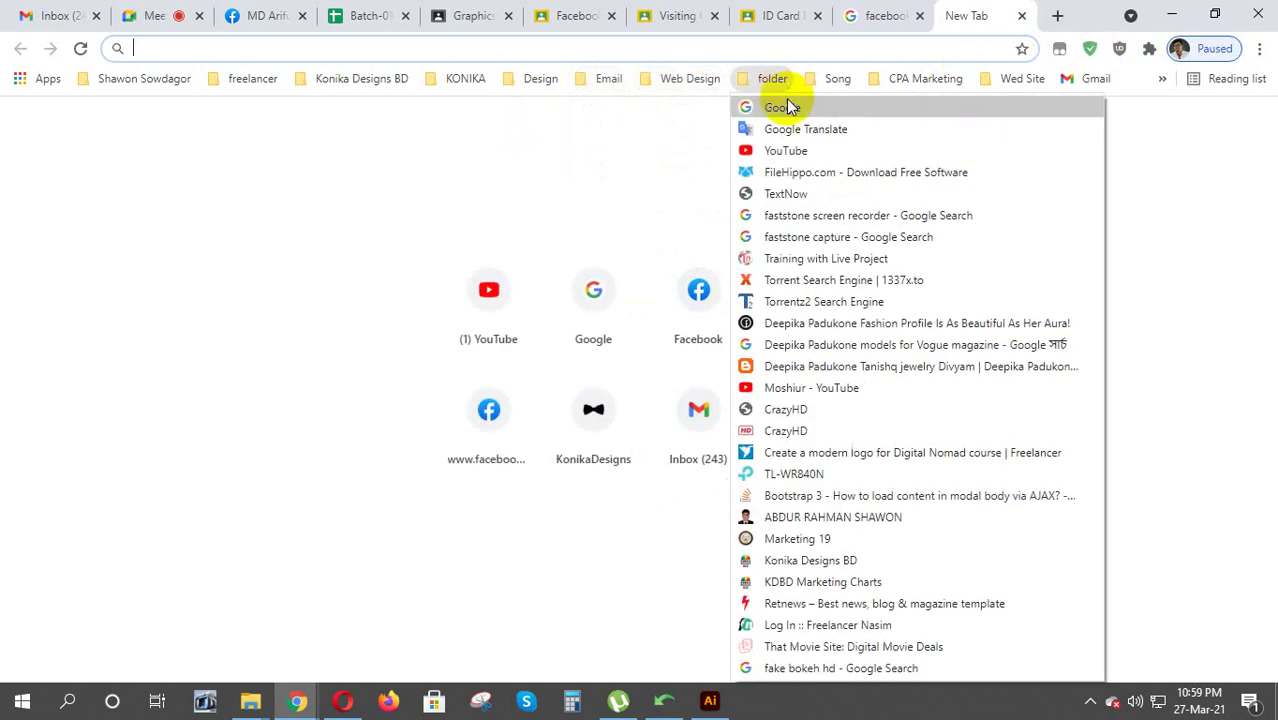
pyautogui.click(786, 127)
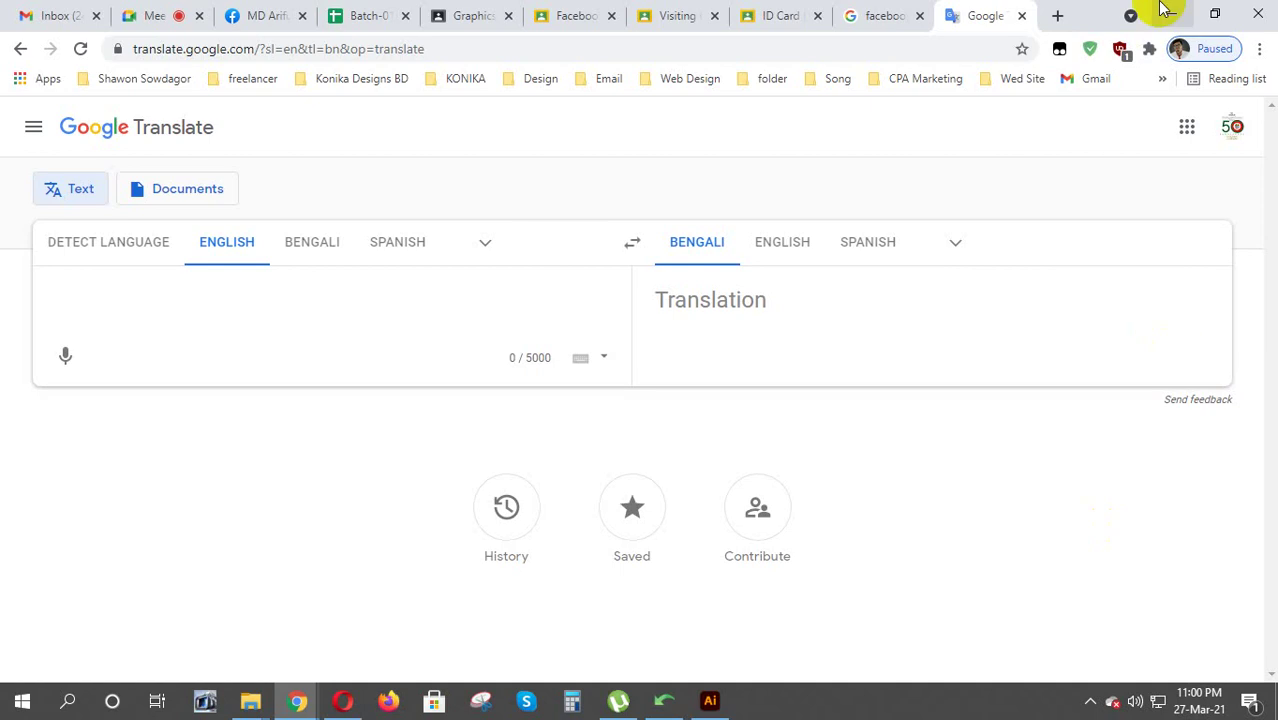
pyautogui.click(880, 16)
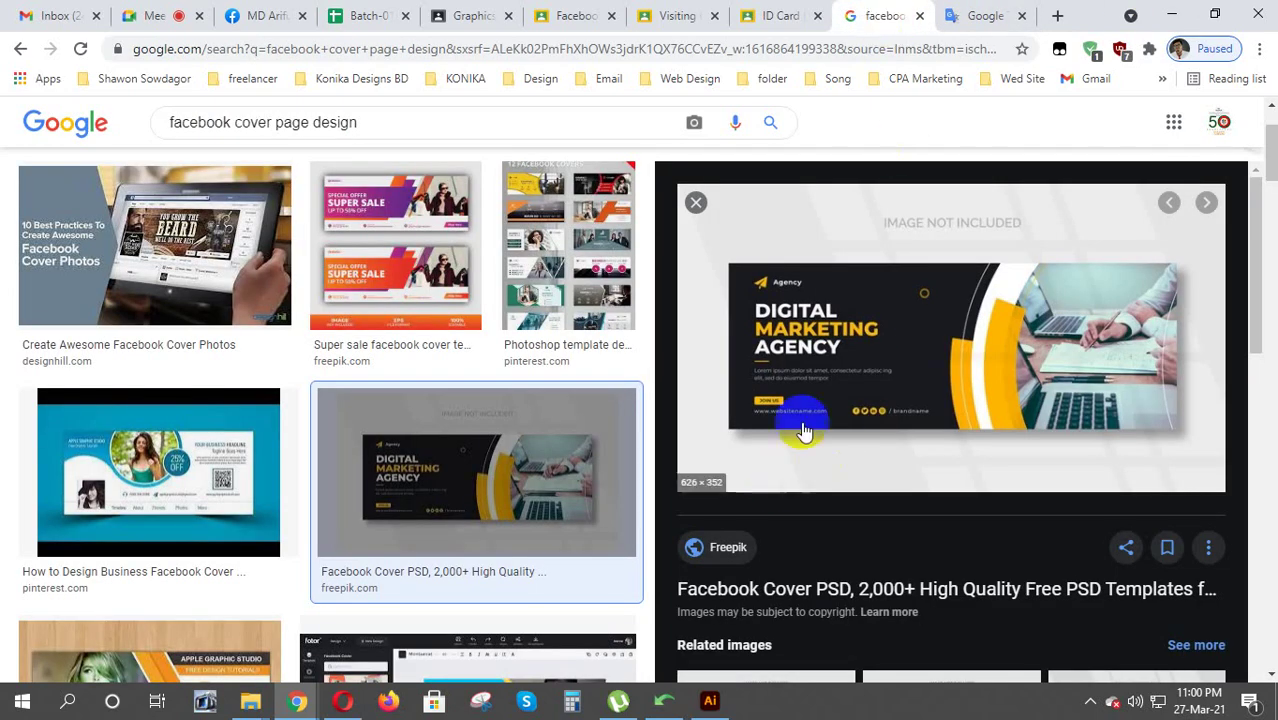
pyautogui.click(955, 16)
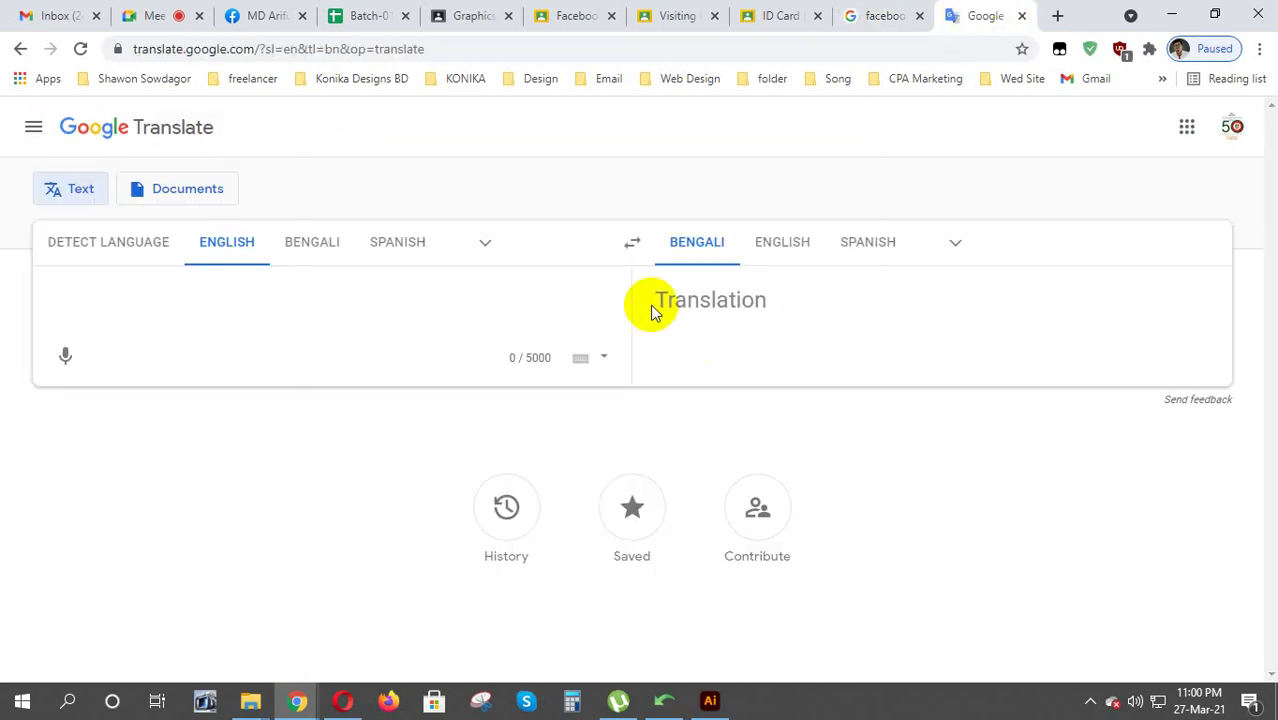
pyautogui.click(870, 18)
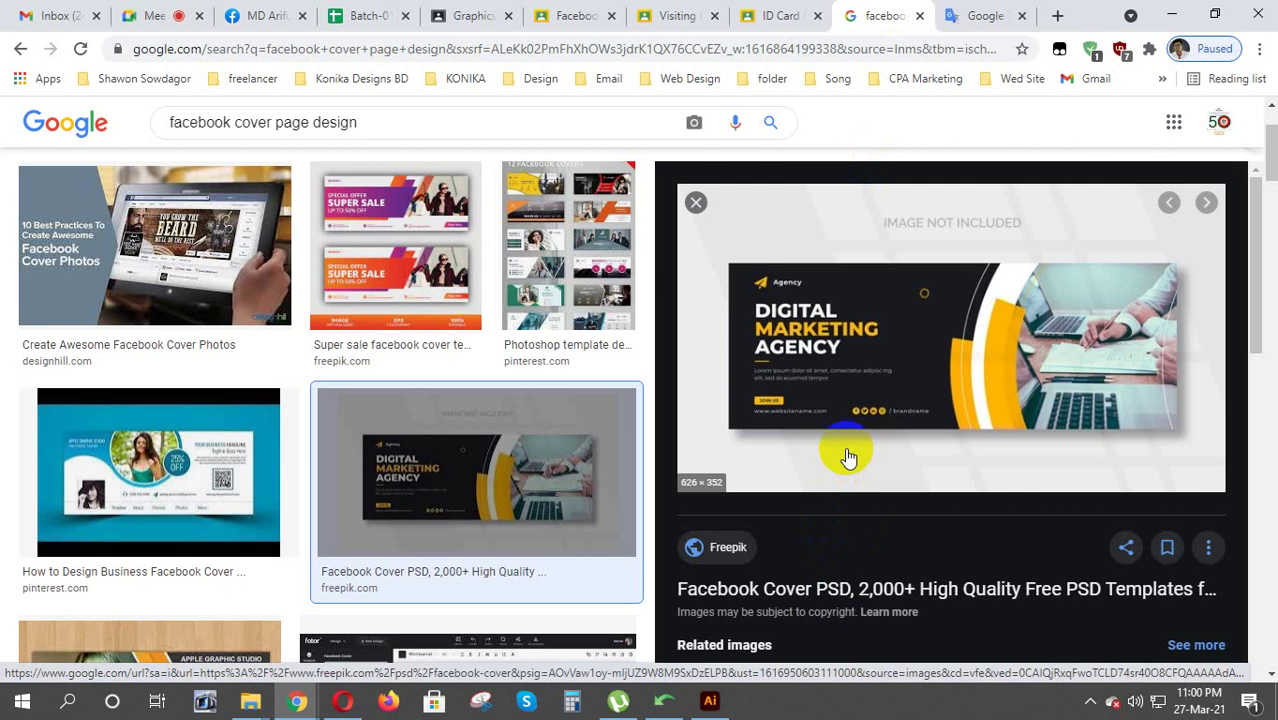
# Preview the Pinterest Business Facebook Cover among the image results
pyautogui.scroll(-1, 377, 483)
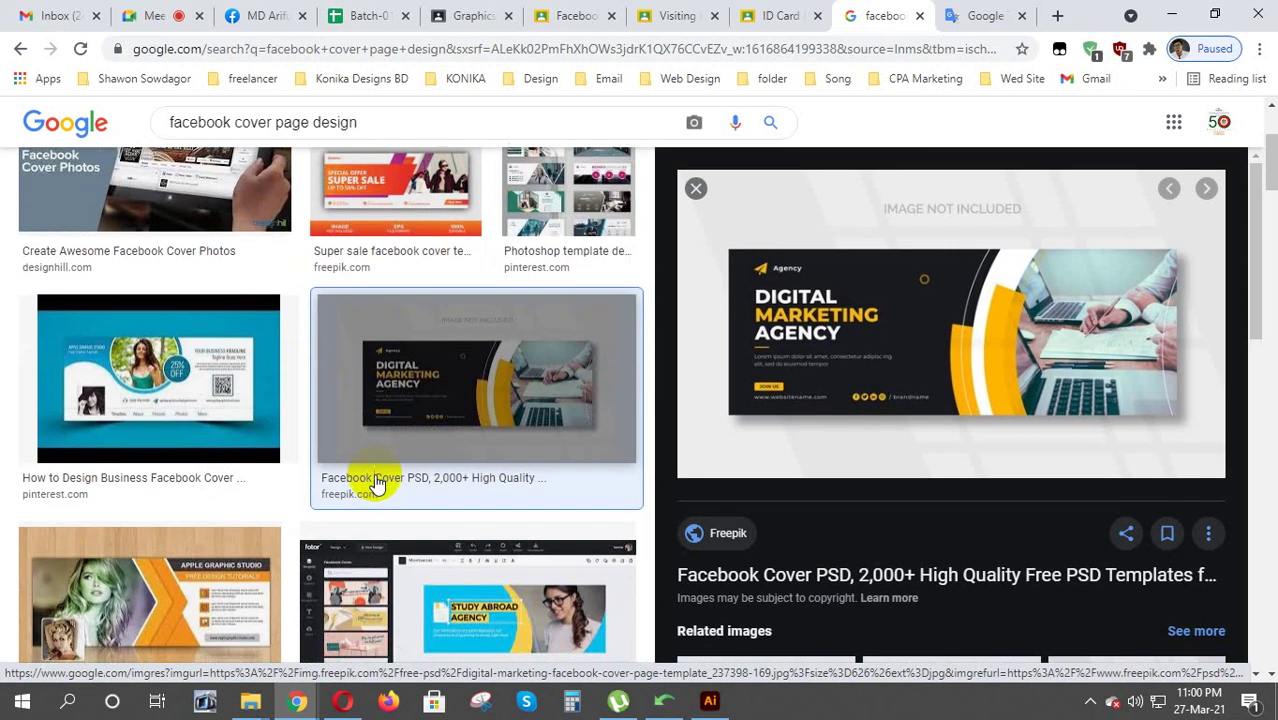
pyautogui.scroll(-1, 377, 483)
pyautogui.scroll(-1, 379, 505)
pyautogui.scroll(2, 379, 485)
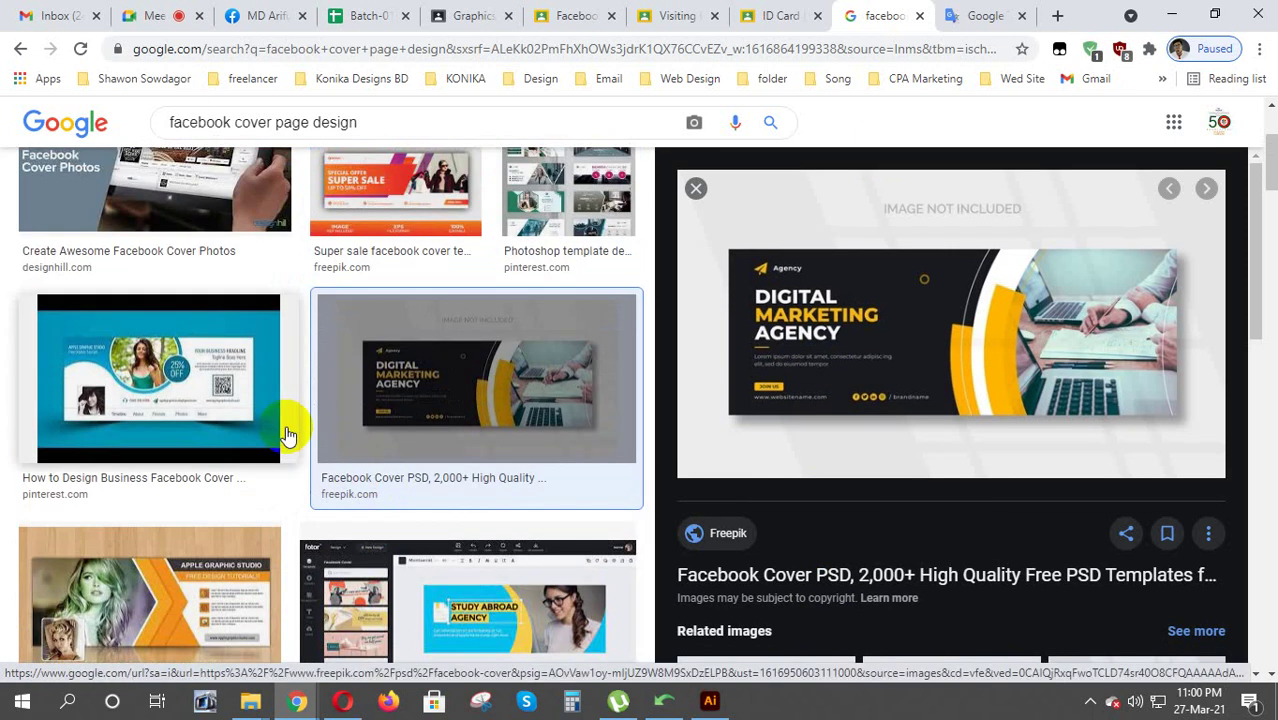
pyautogui.click(203, 373)
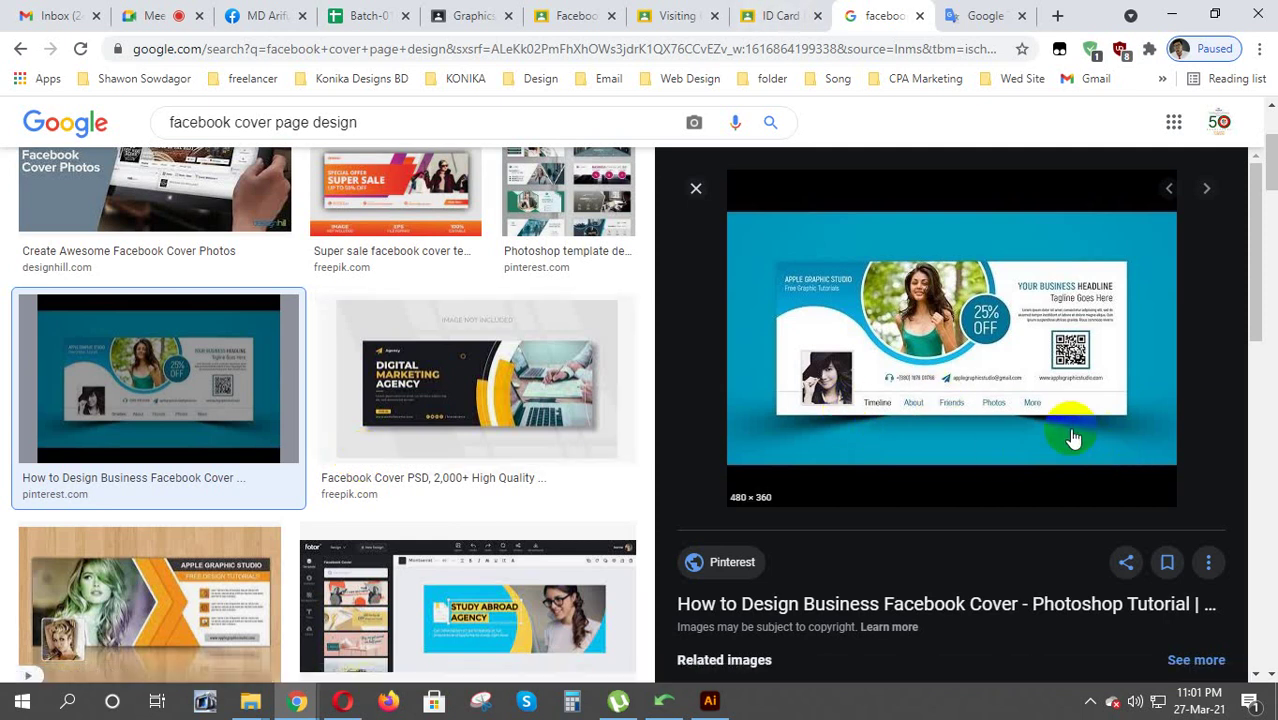
# Preview the Apple Graphic Studio, Creative, and orange Professional Facebook Cover Design results
pyautogui.scroll(-2, 513, 515)
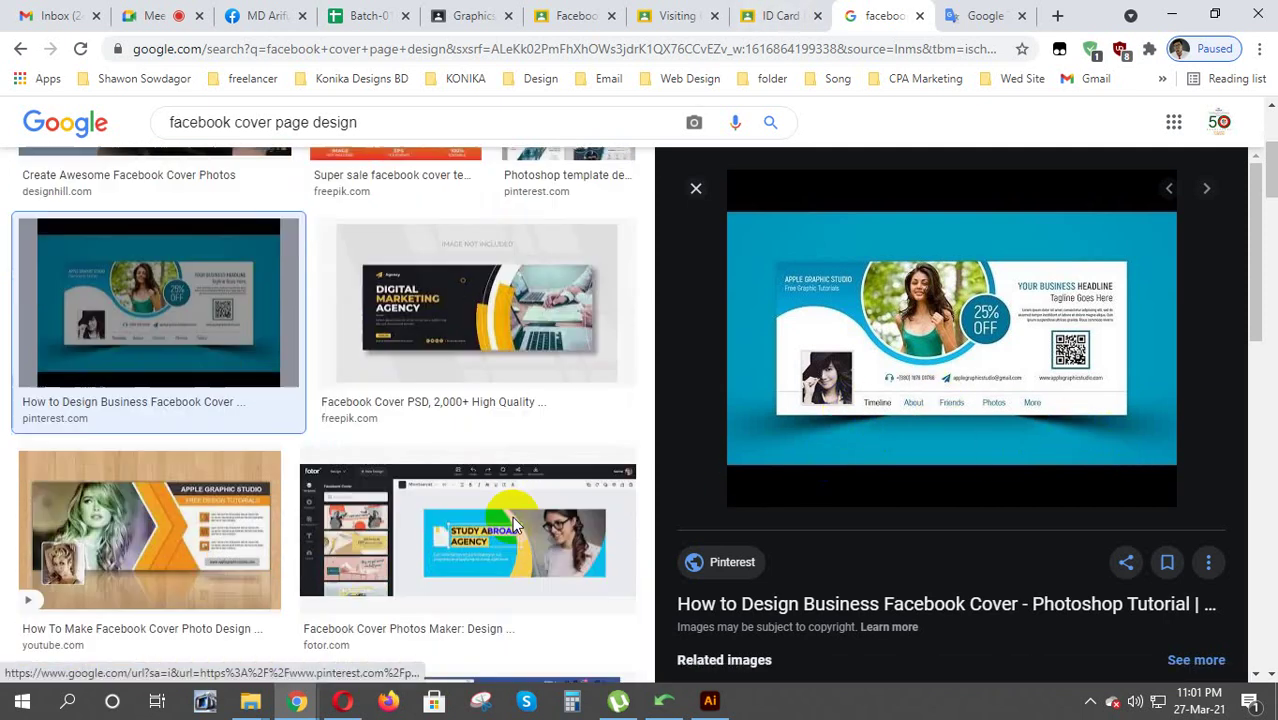
pyautogui.scroll(-1, 513, 515)
pyautogui.scroll(1, 513, 515)
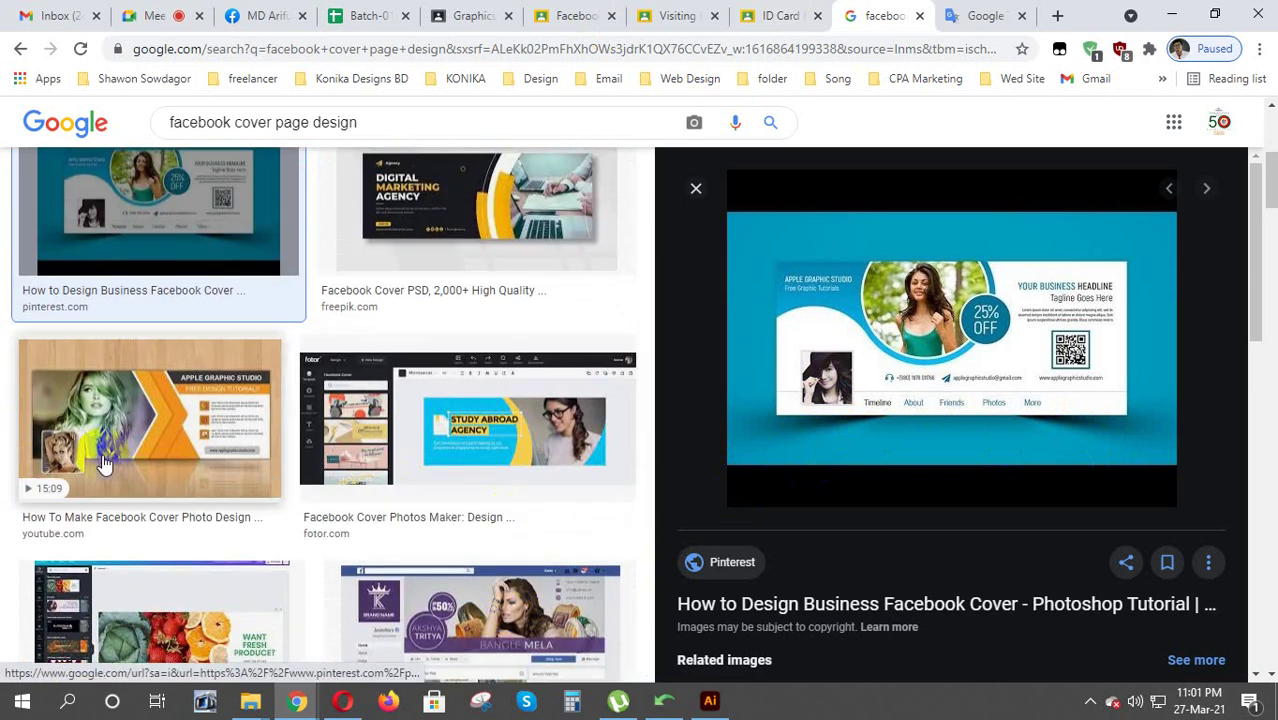
pyautogui.click(104, 462)
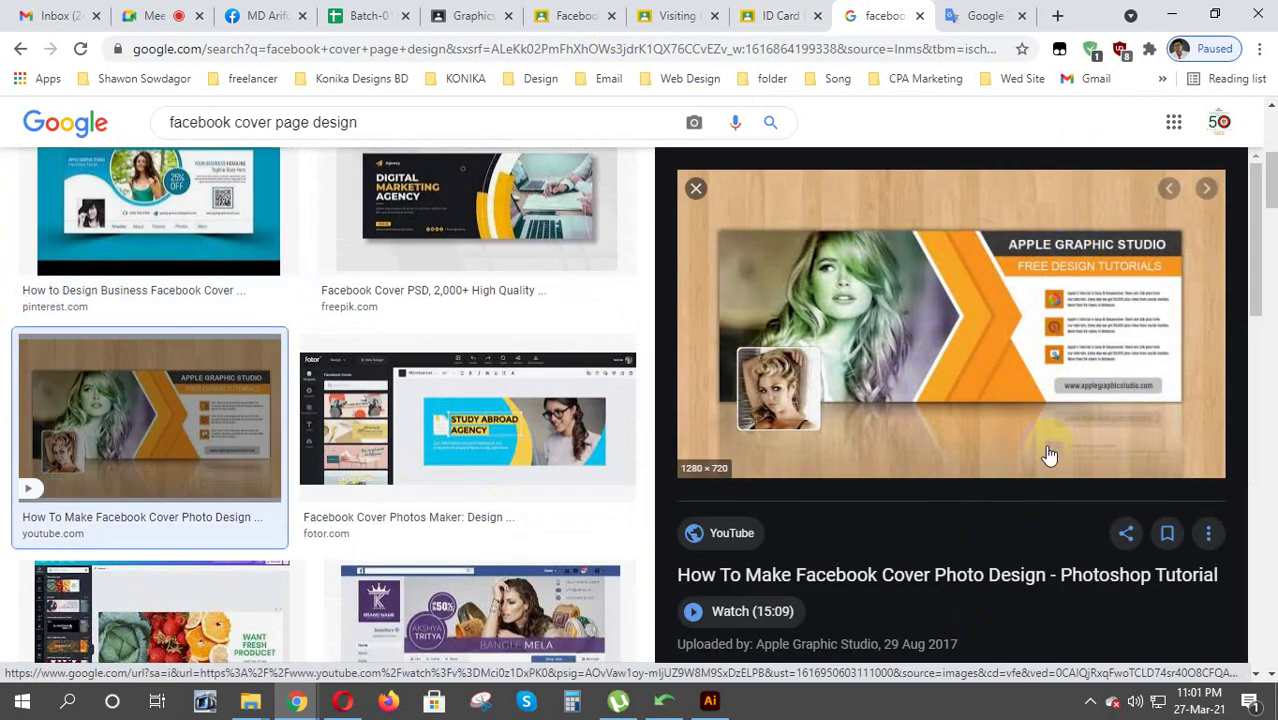
pyautogui.scroll(-2, 387, 608)
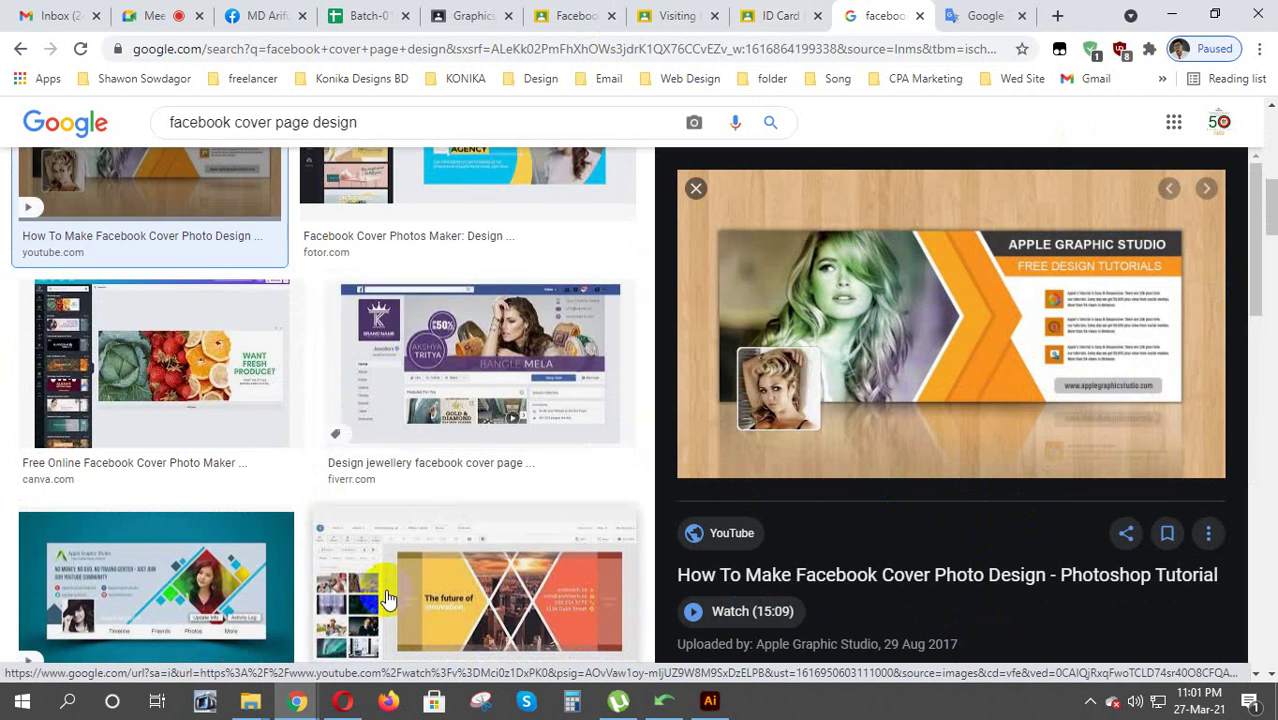
pyautogui.scroll(-3, 389, 598)
pyautogui.click(180, 380)
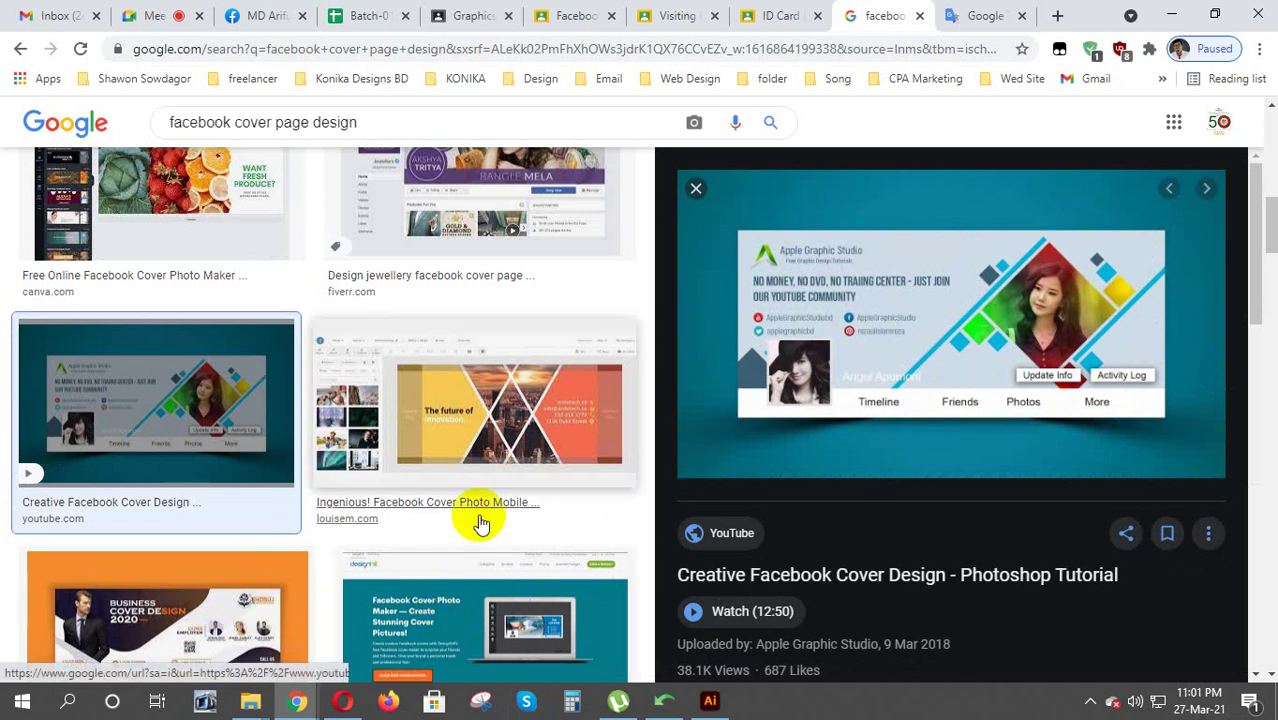
pyautogui.scroll(-1, 488, 520)
pyautogui.scroll(-1, 488, 520)
pyautogui.click(248, 465)
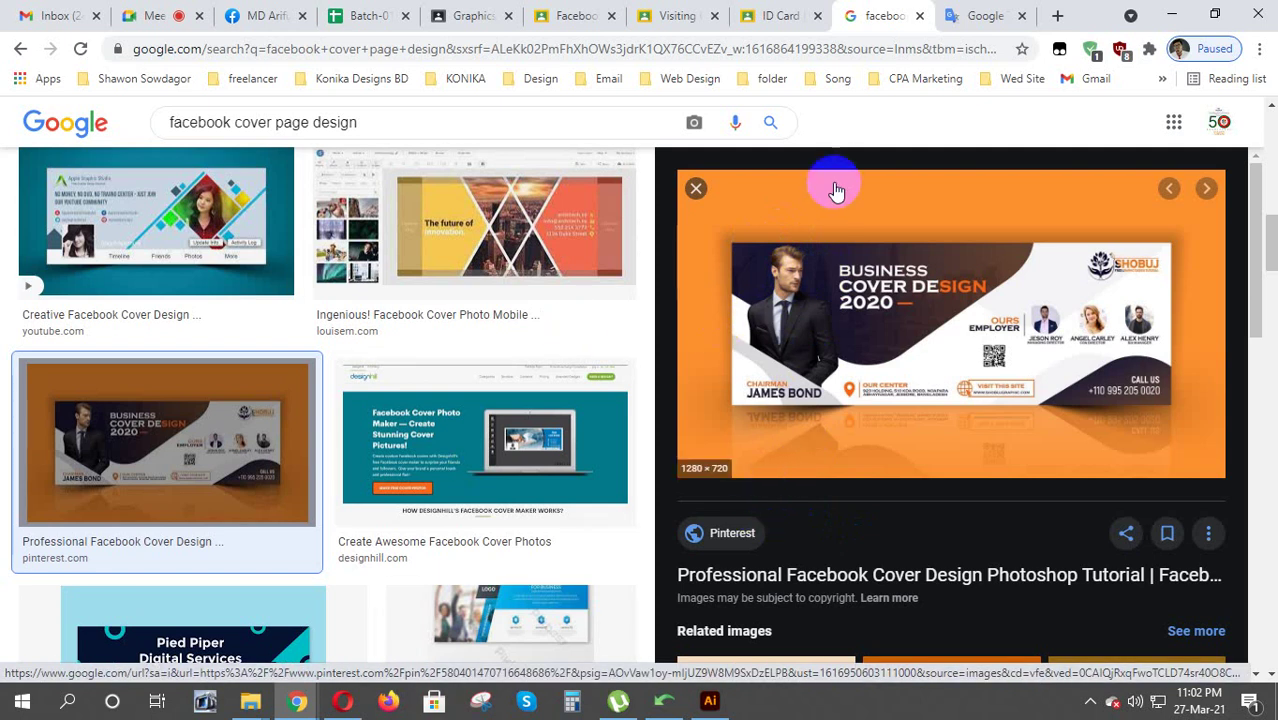
pyautogui.moveTo(958, 437)
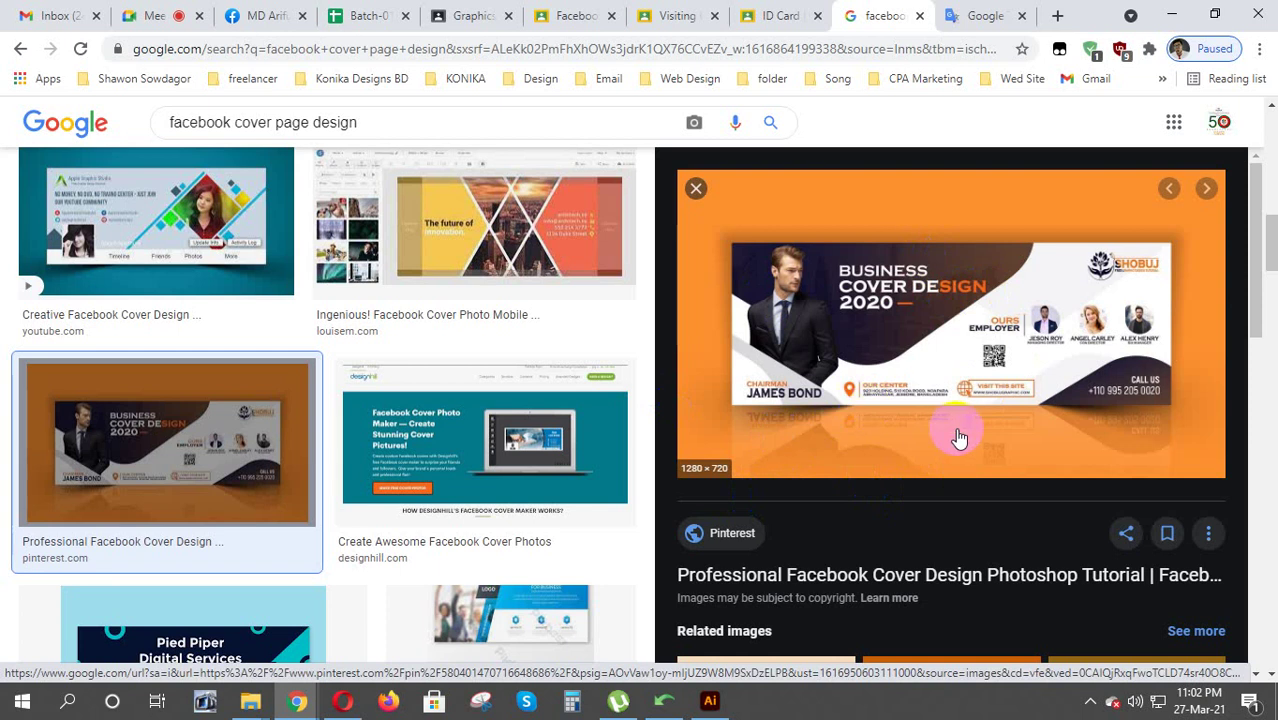
pyautogui.click(840, 398)
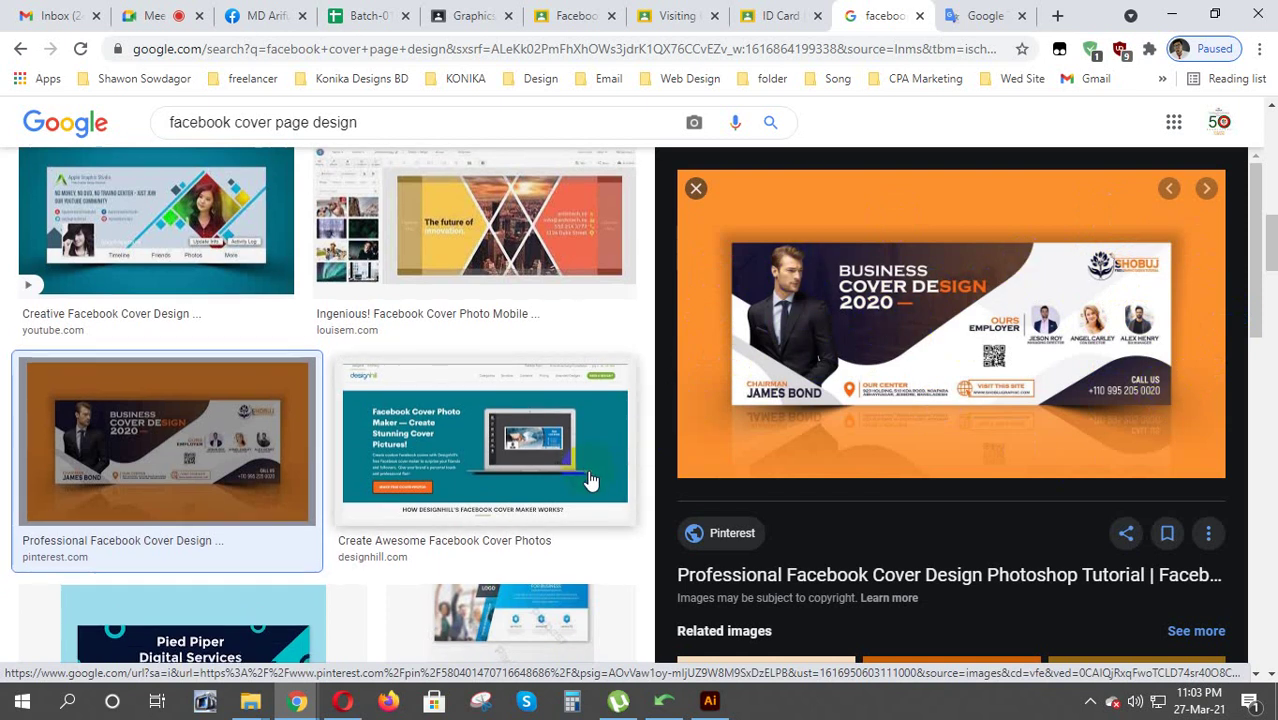
pyautogui.scroll(-3, 590, 481)
pyautogui.scroll(-1, 590, 481)
pyautogui.scroll(-1, 590, 481)
pyautogui.scroll(-1, 590, 481)
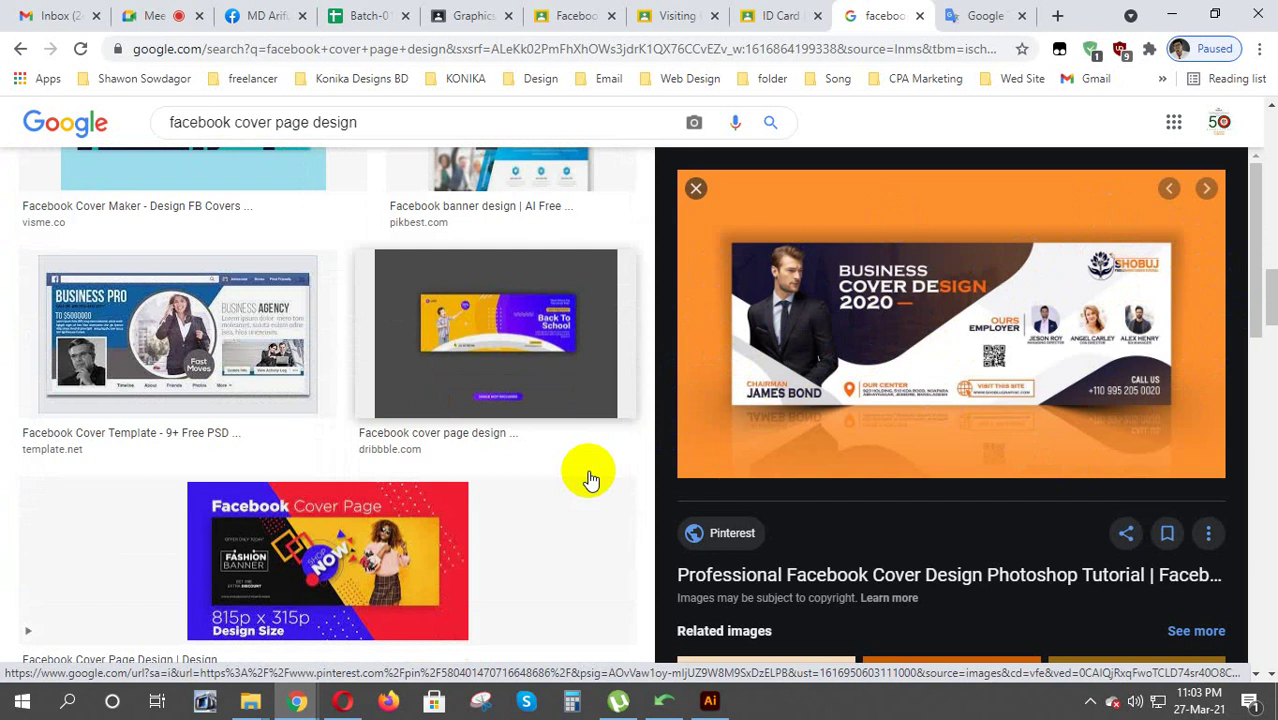
# Preview the Back To School cover, then the 815p x 315p YouTube Facebook Cover Page example
pyautogui.click(527, 357)
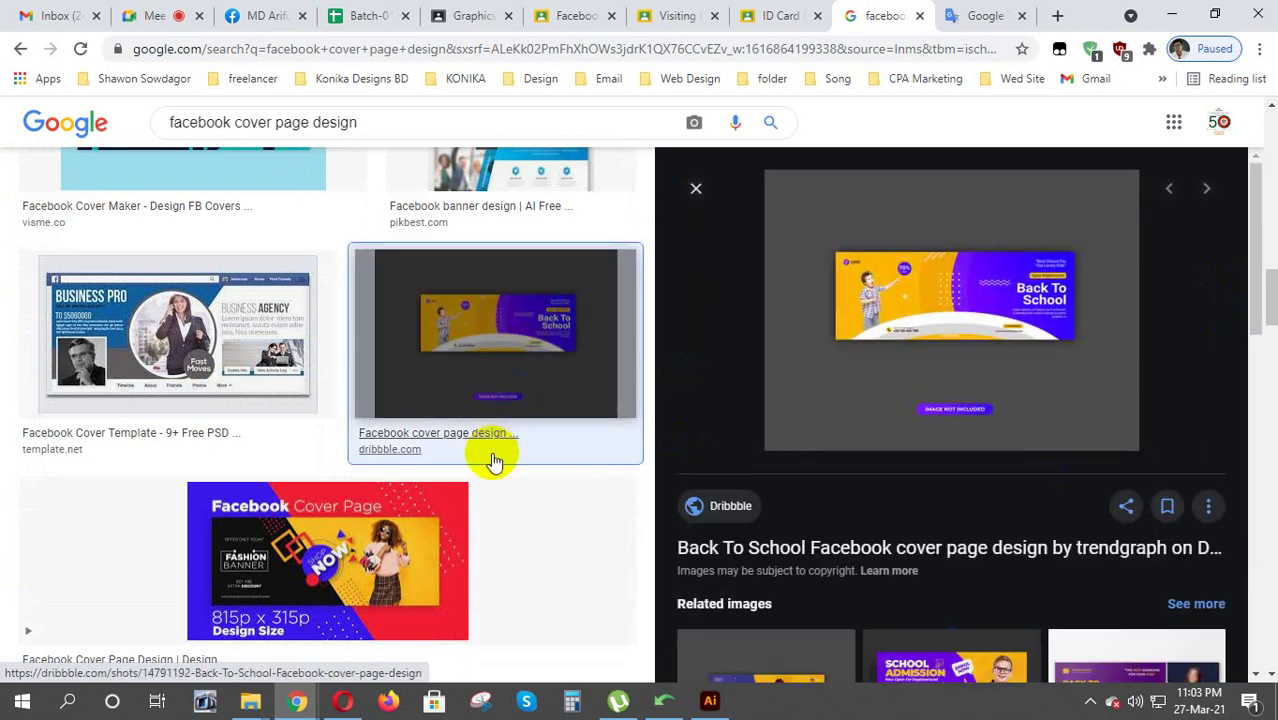
pyautogui.scroll(-2, 493, 458)
pyautogui.click(378, 398)
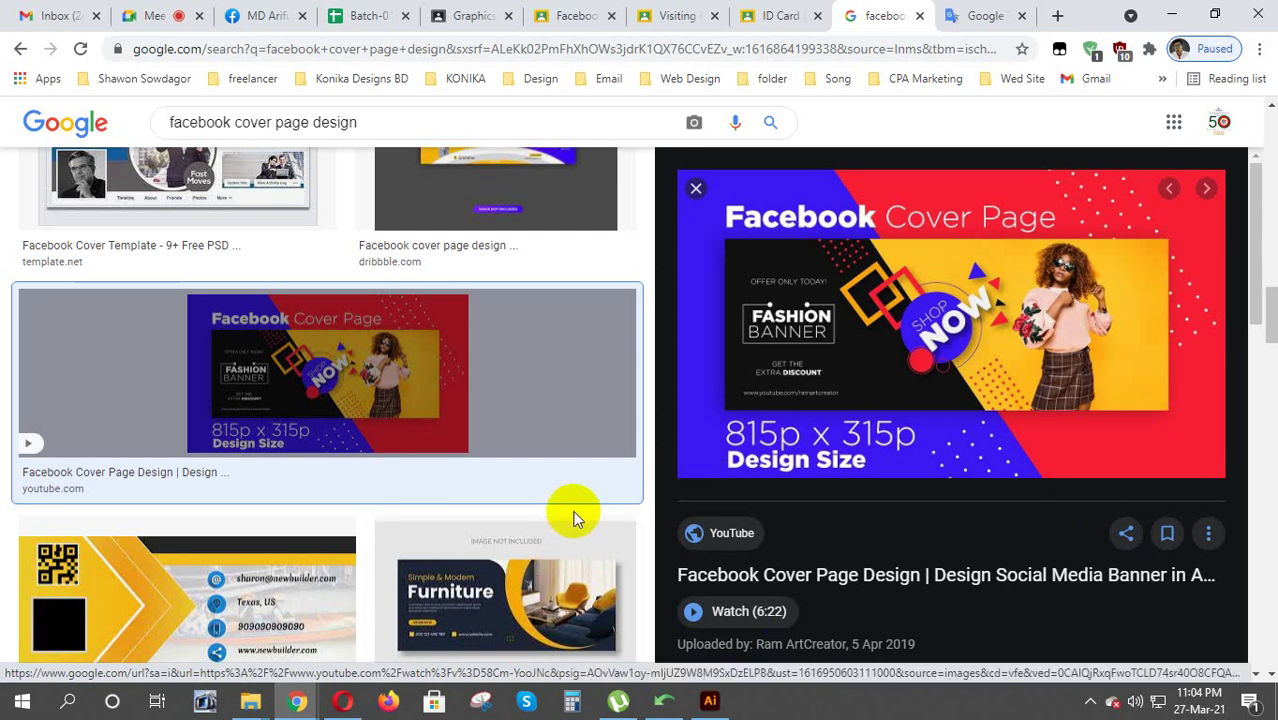
pyautogui.scroll(-2, 995, 538)
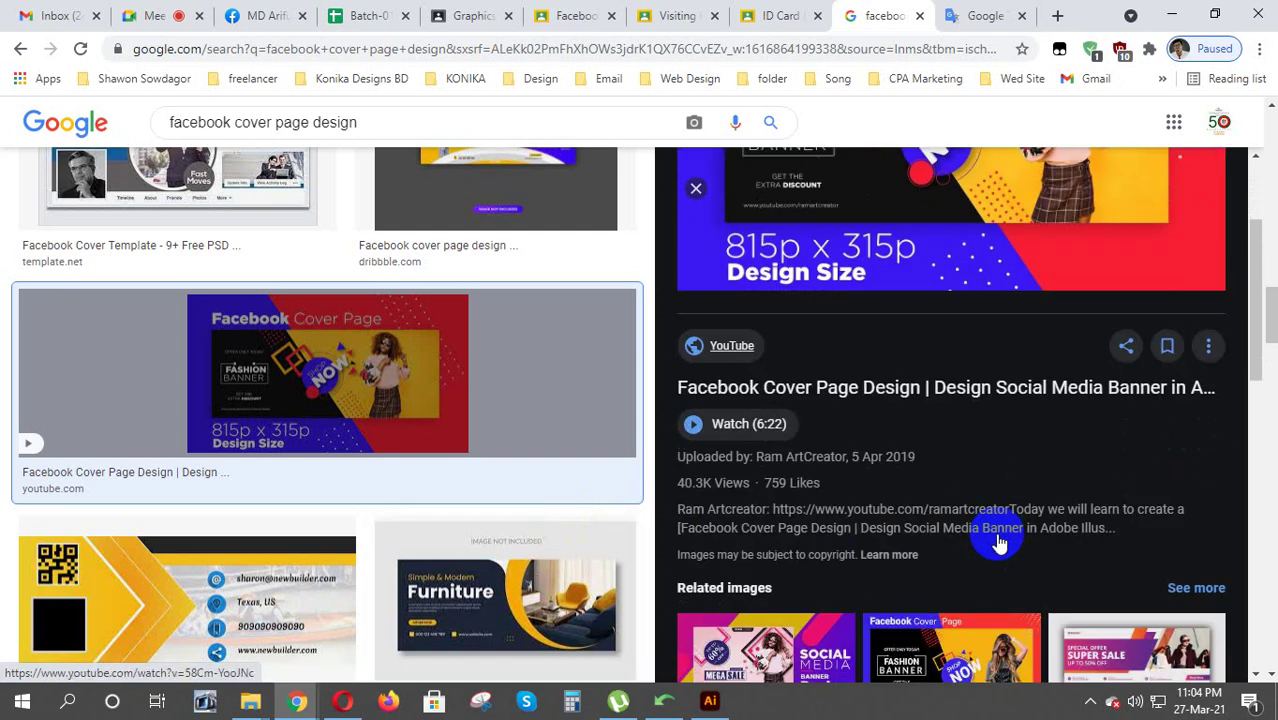
pyautogui.scroll(-2, 995, 538)
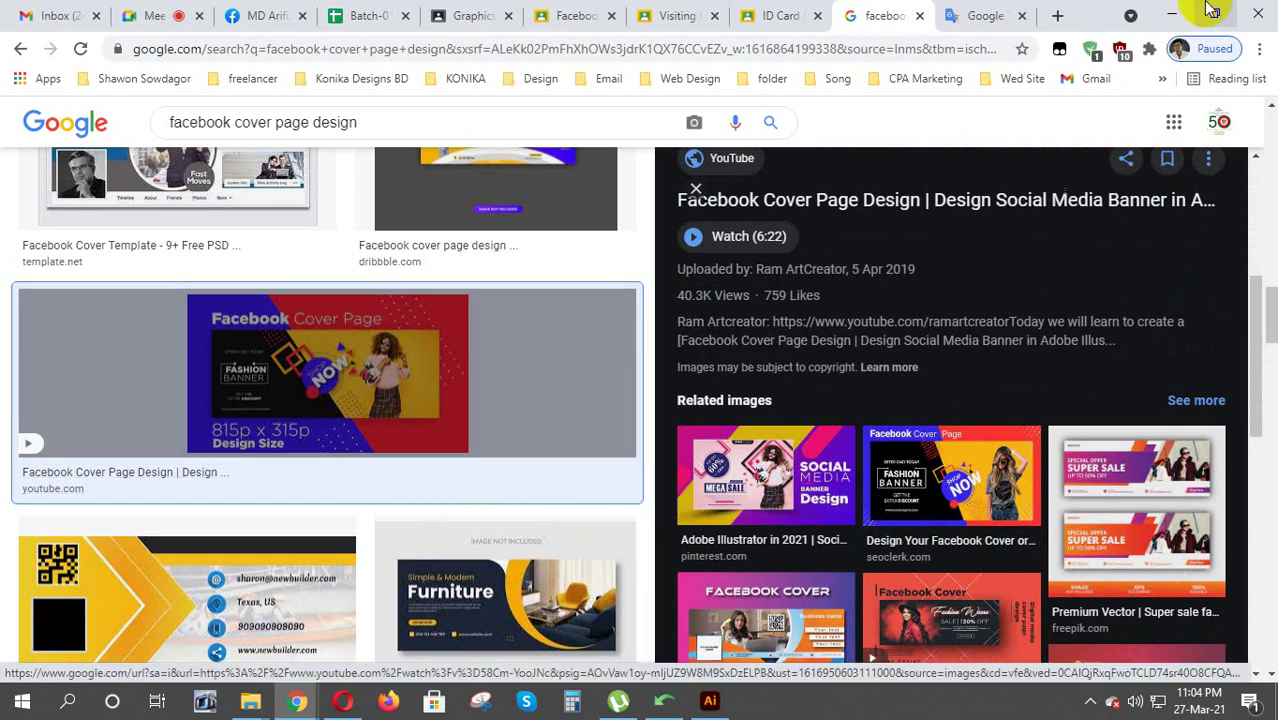
pyautogui.scroll(4, 800, 480)
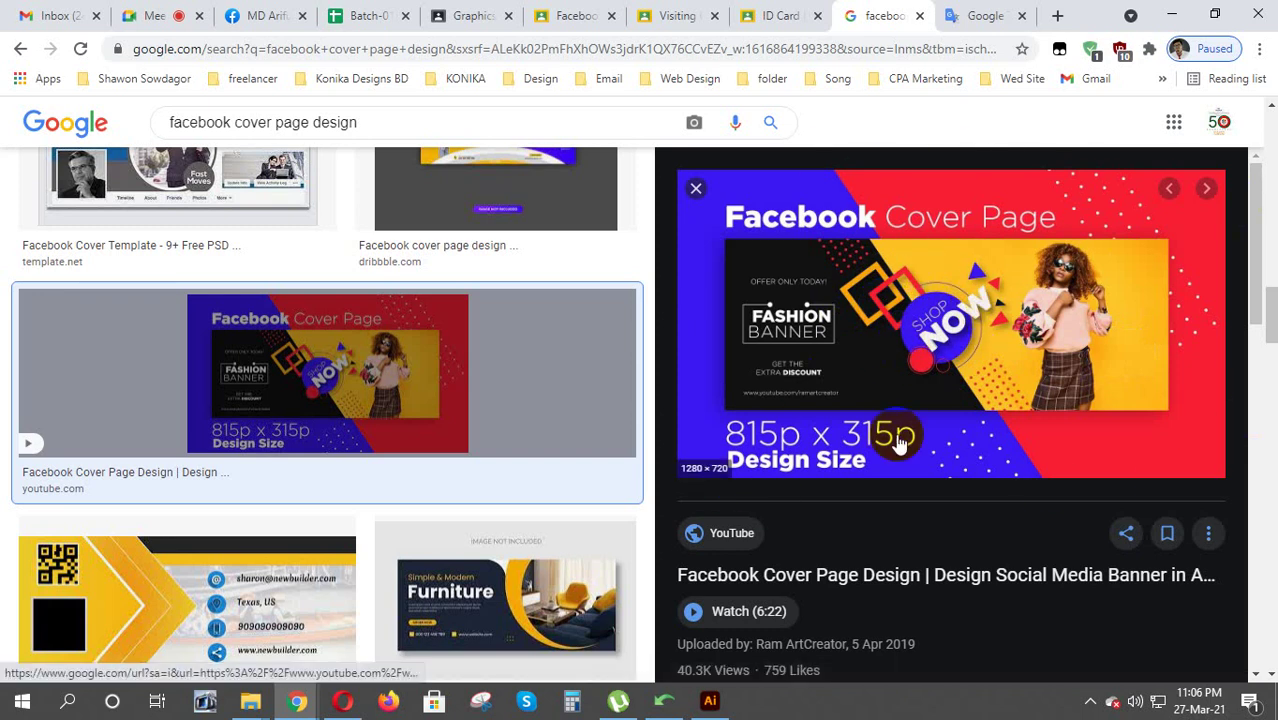
pyautogui.moveTo(938, 435)
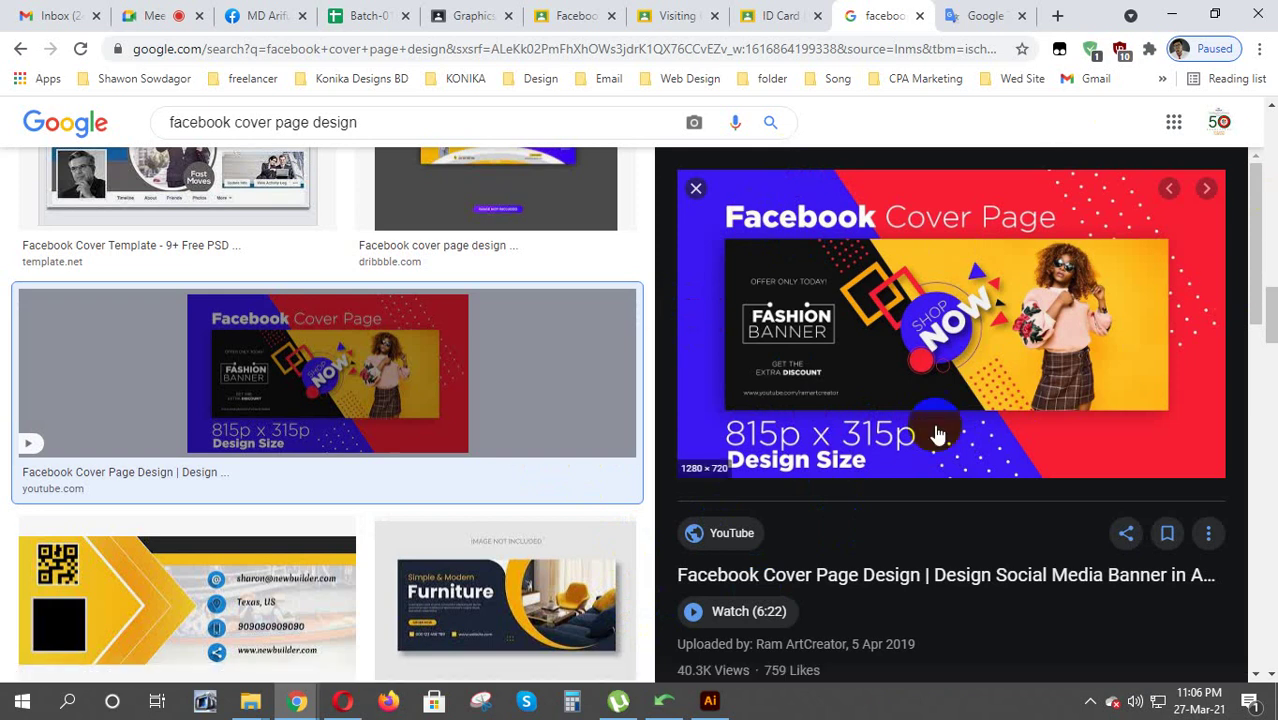
# Browse the related images and open the 1200 × 800 Pantero - Event Organizer FB Cover
pyautogui.scroll(-2, 934, 432)
pyautogui.scroll(-3, 928, 435)
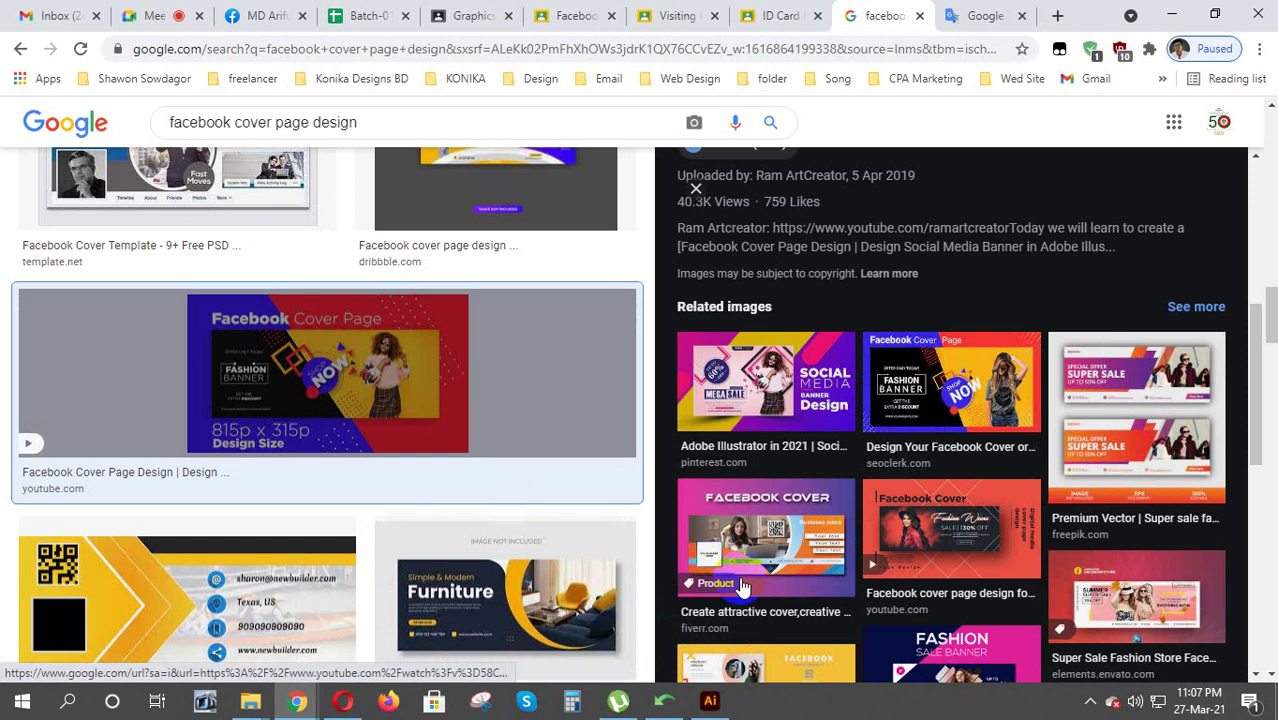
pyautogui.scroll(-3, 983, 594)
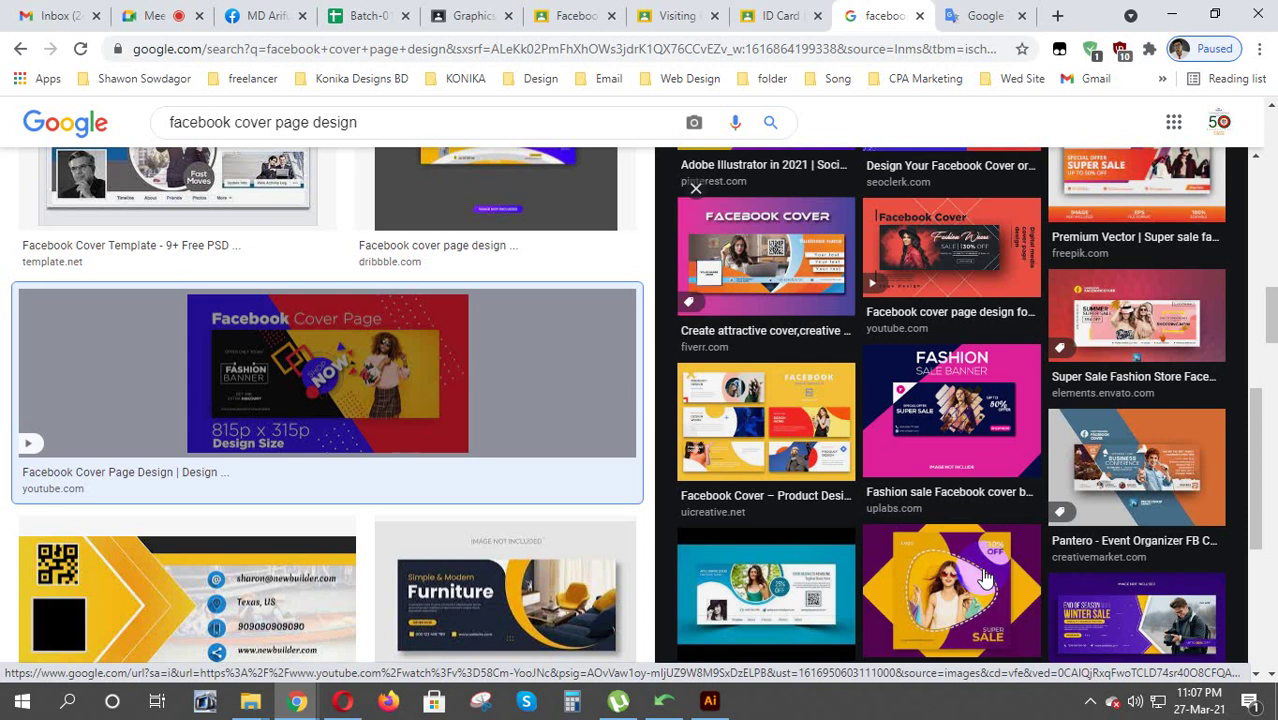
pyautogui.scroll(-2, 650, 620)
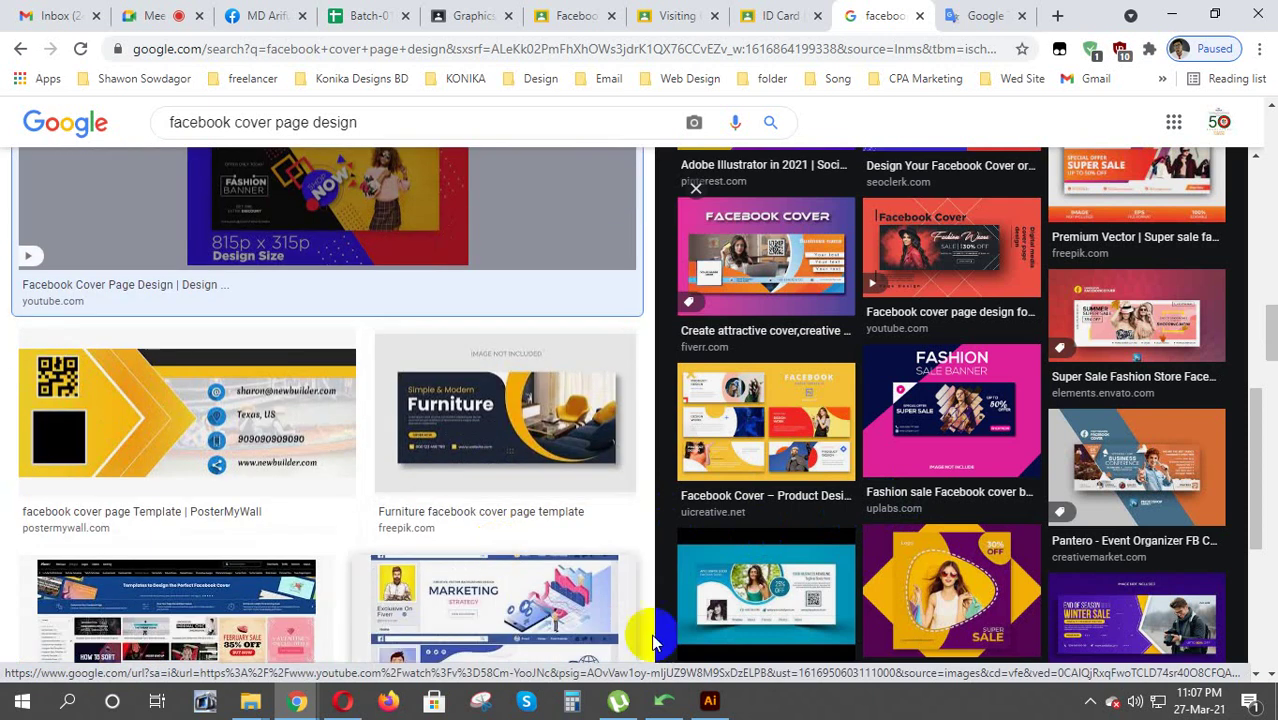
pyautogui.scroll(2, 870, 530)
pyautogui.scroll(3, 870, 535)
pyautogui.scroll(-3, 870, 540)
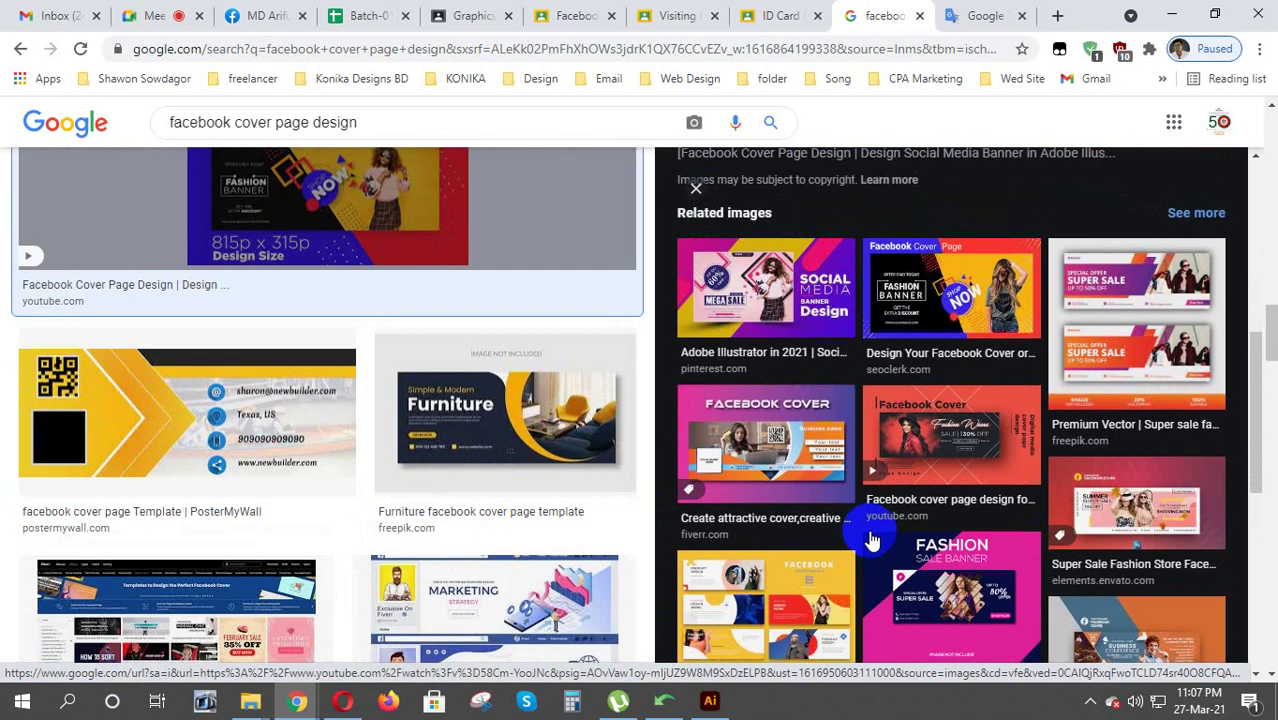
pyautogui.scroll(-3, 870, 540)
pyautogui.click(1127, 386)
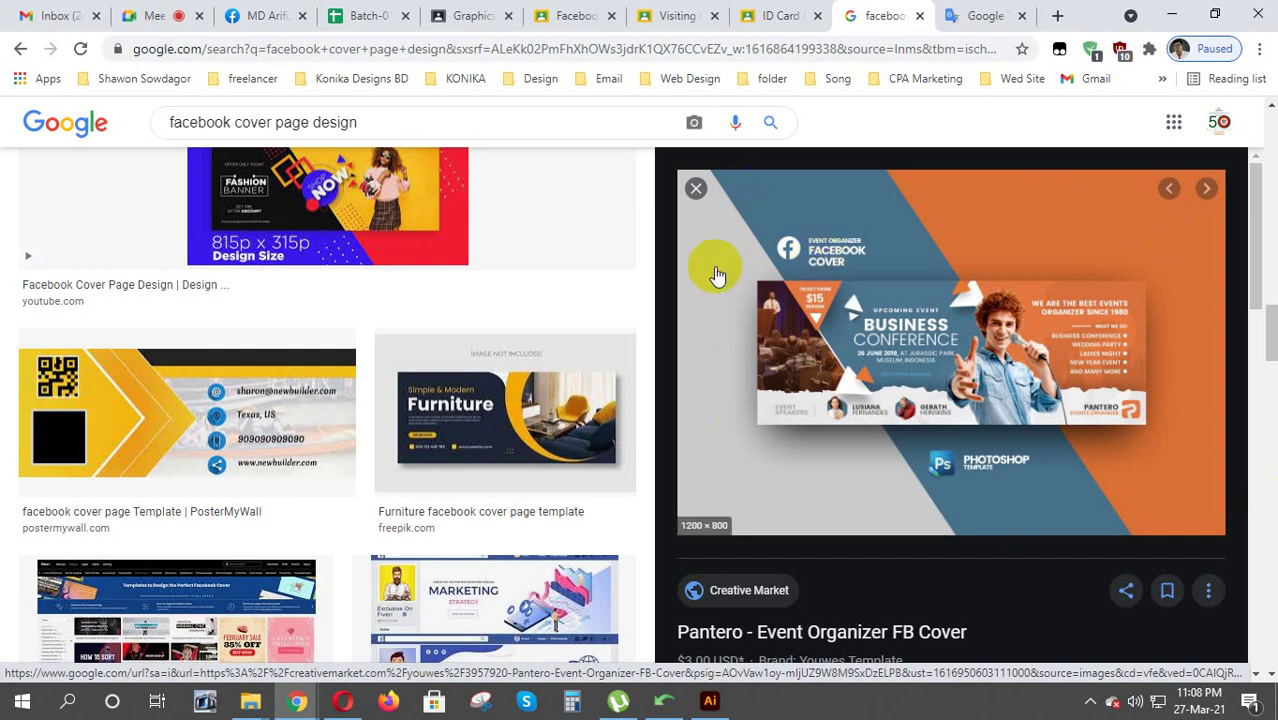
pyautogui.moveTo(835, 512)
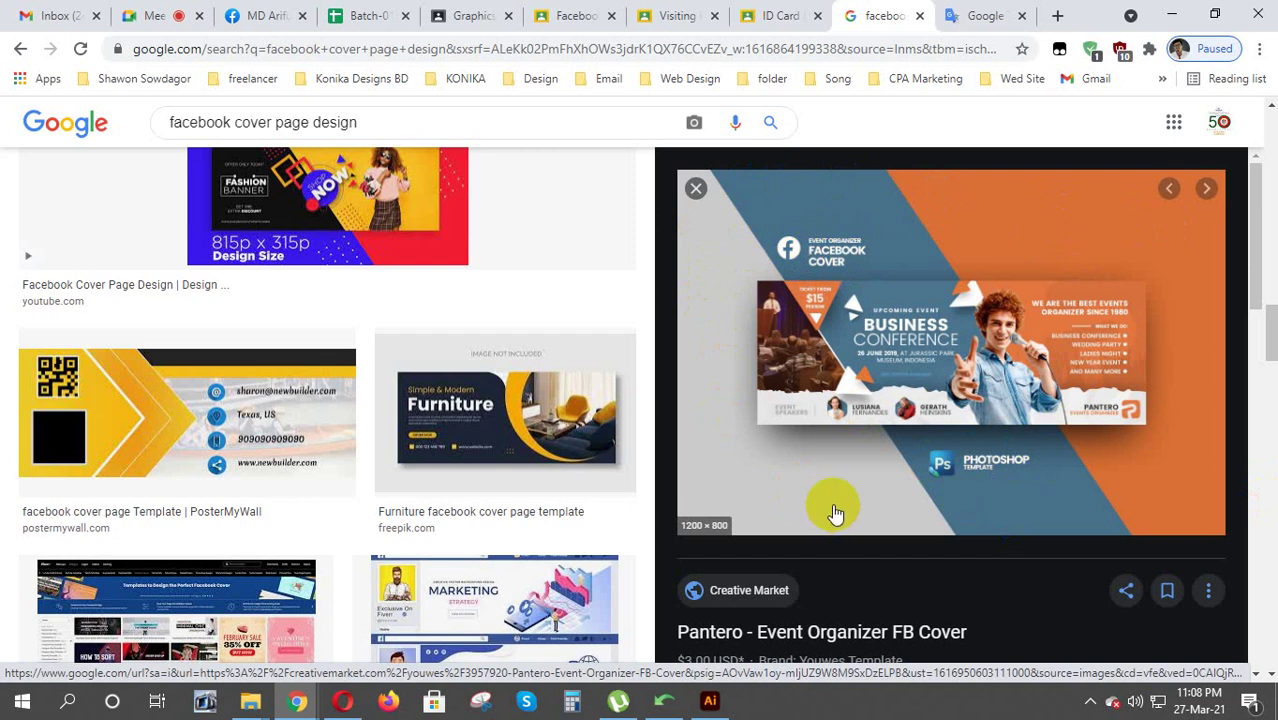
pyautogui.scroll(-1, 549, 524)
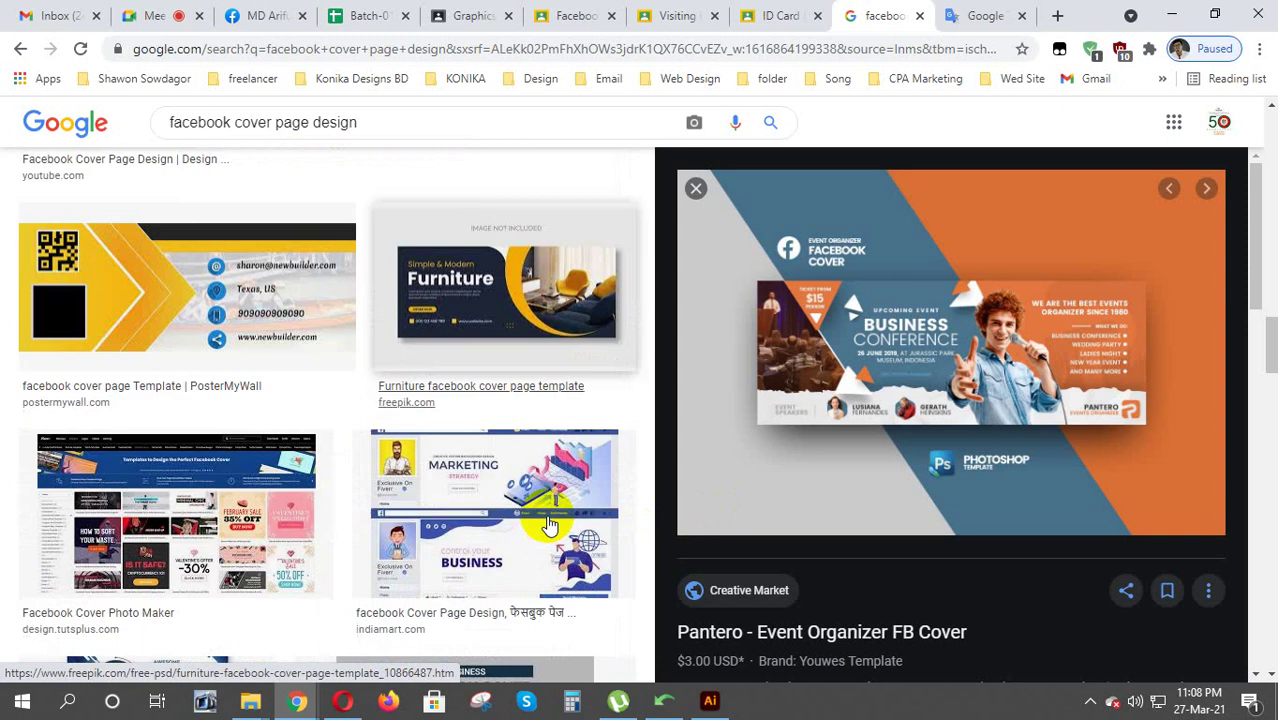
pyautogui.scroll(-1, 549, 524)
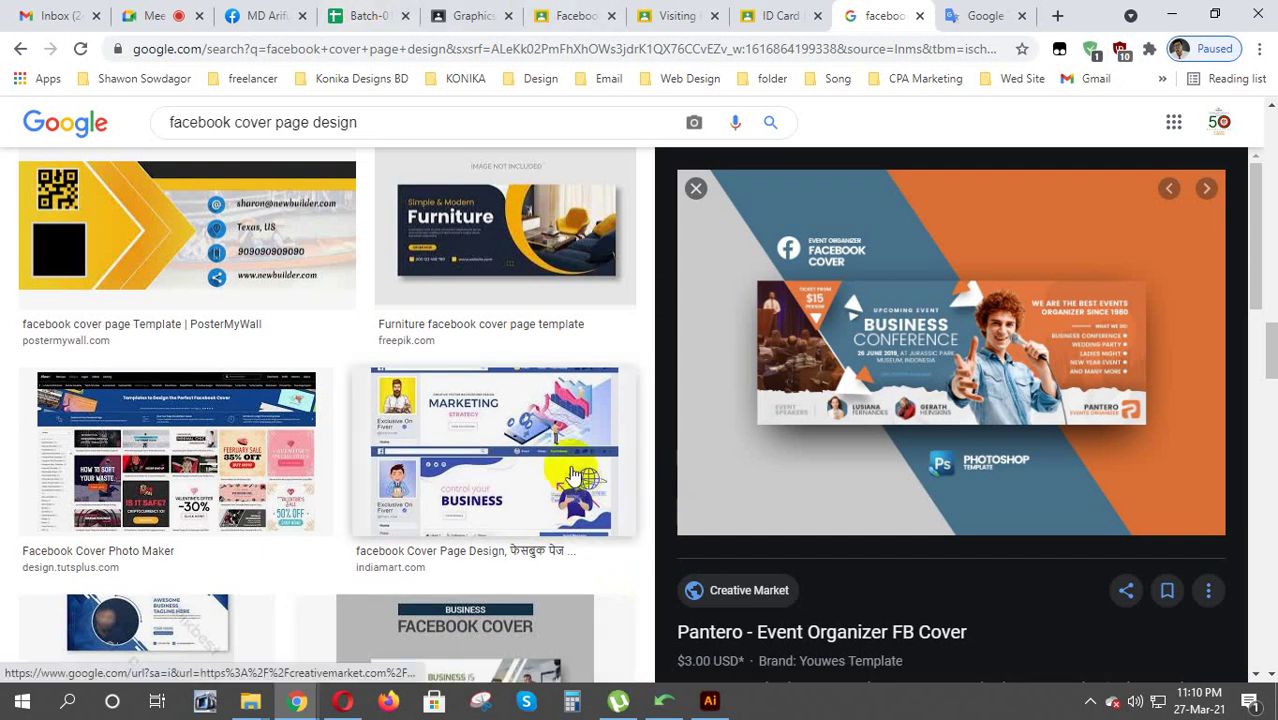
# Preview the 500 × 361 IndiaMART marketing cover and scroll through its related images
pyautogui.click(561, 418)
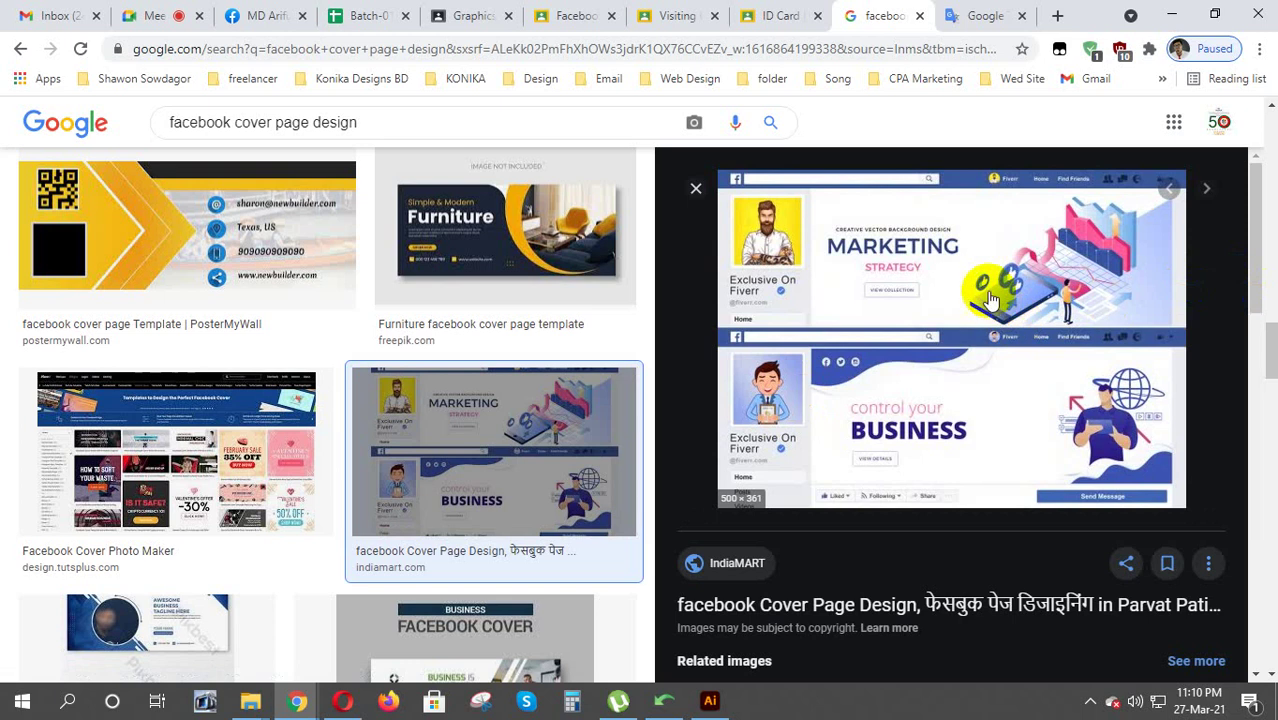
pyautogui.moveTo(990, 255)
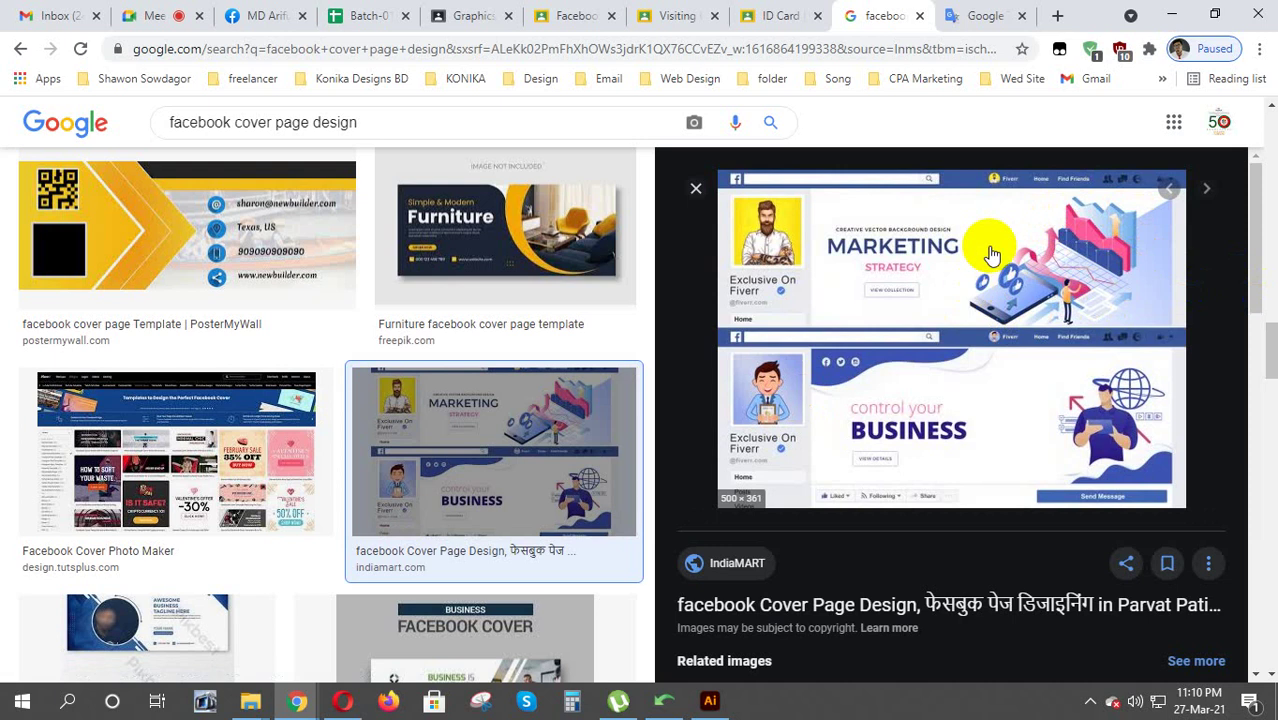
pyautogui.scroll(-2, 799, 451)
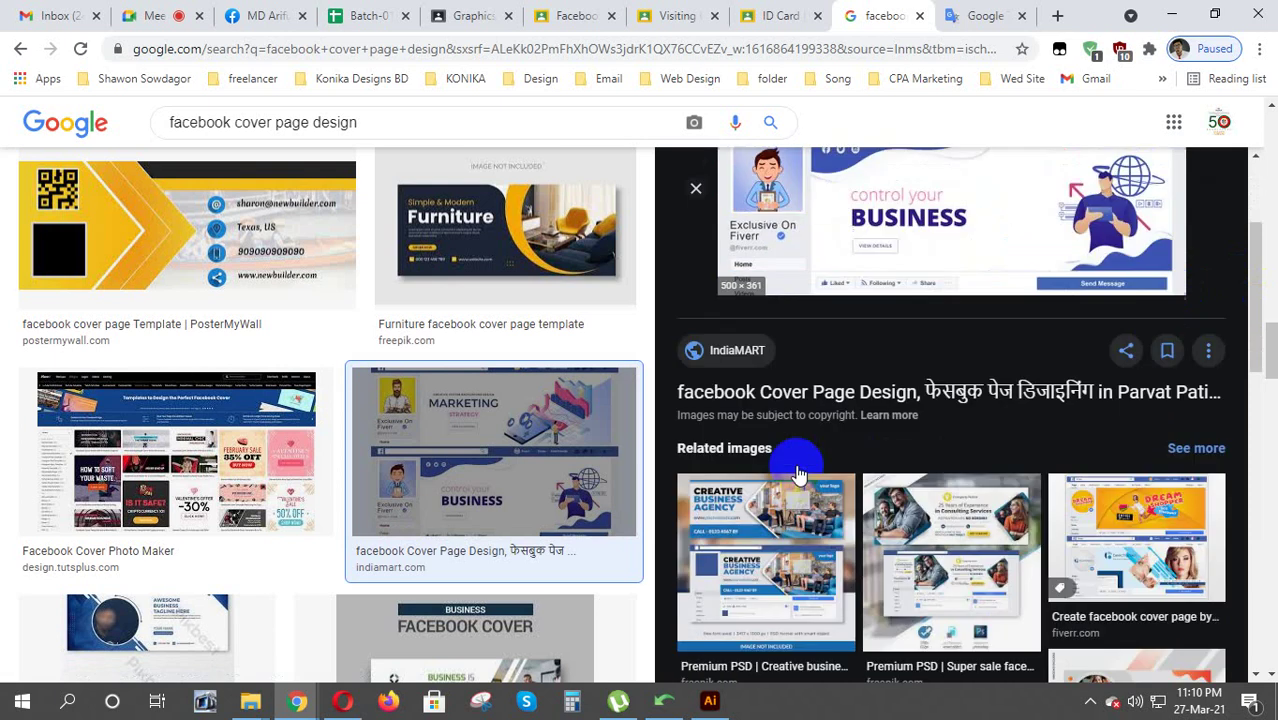
pyautogui.scroll(-2, 798, 470)
pyautogui.scroll(-2, 798, 472)
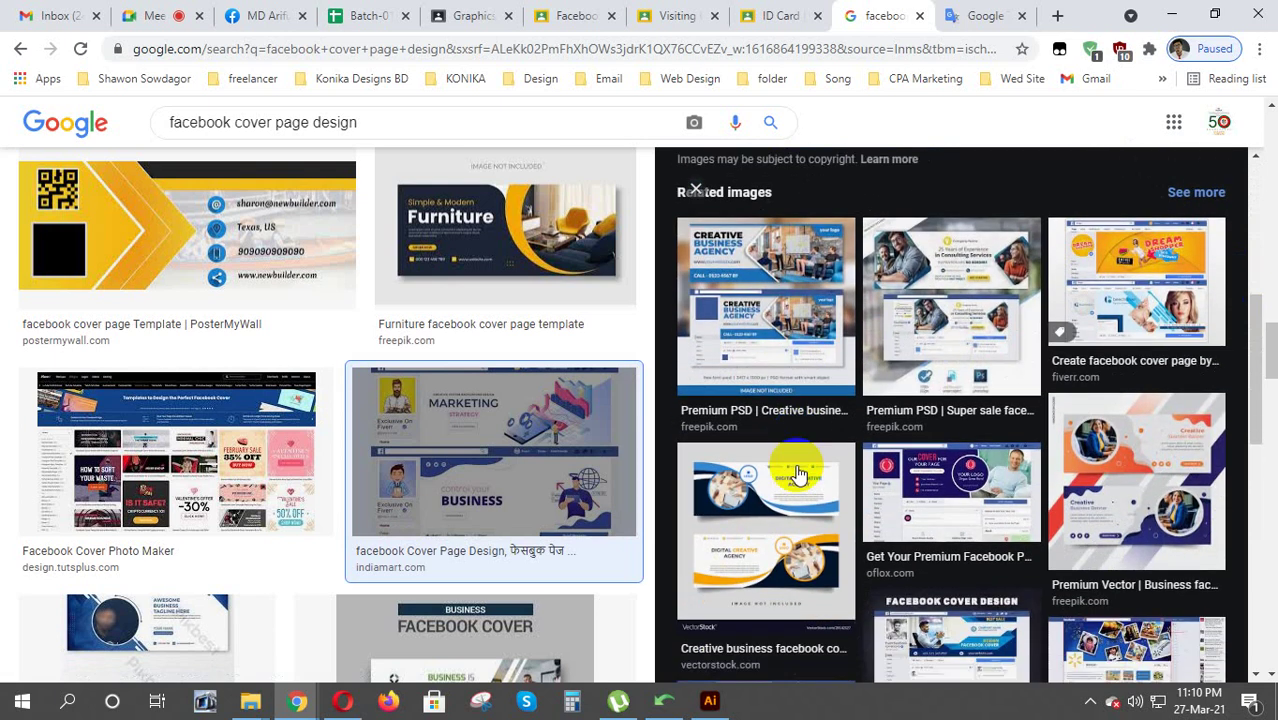
pyautogui.scroll(-3, 798, 472)
pyautogui.scroll(-2, 798, 472)
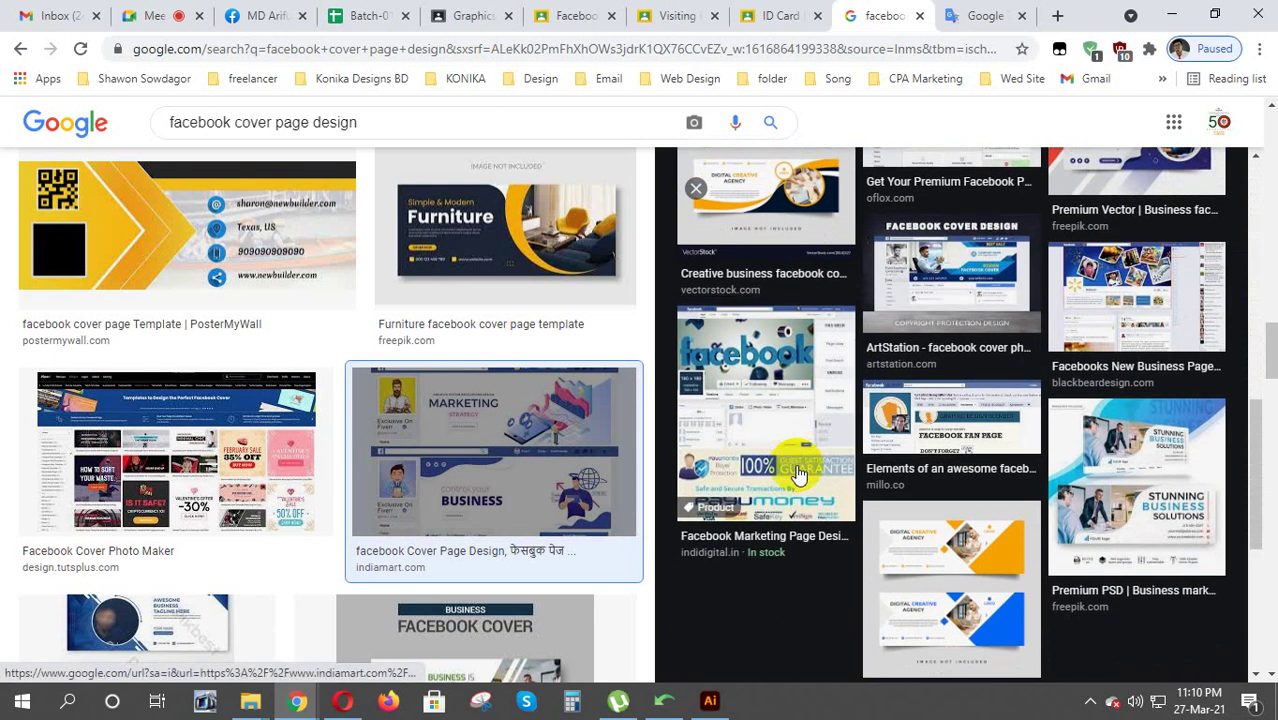
pyautogui.scroll(-1, 798, 470)
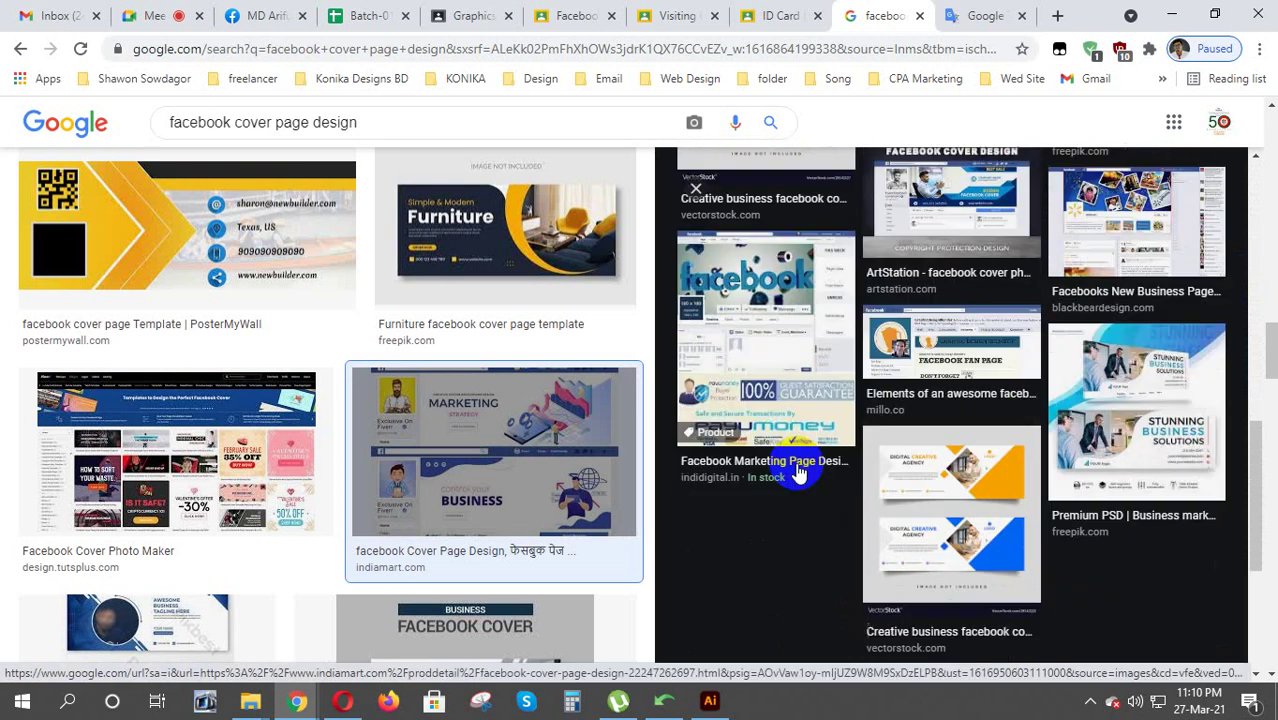
pyautogui.scroll(-2, 799, 466)
pyautogui.scroll(-2, 505, 515)
pyautogui.scroll(-3, 505, 515)
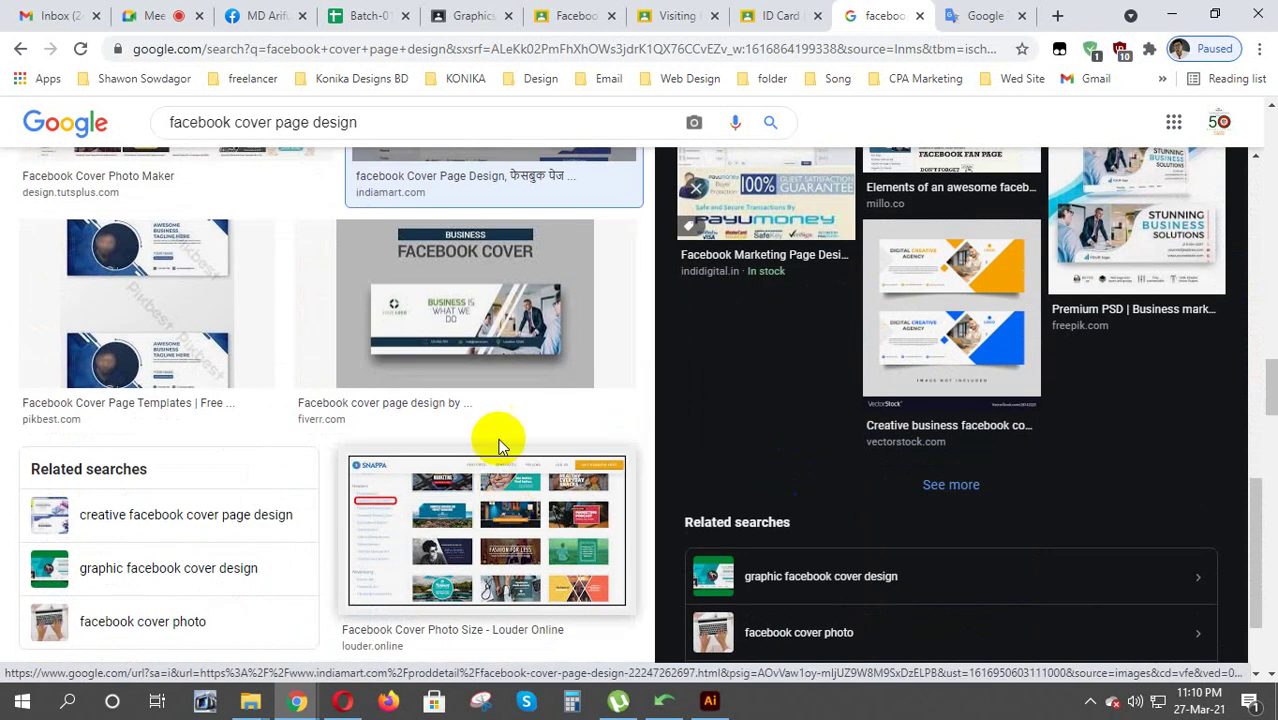
pyautogui.click(512, 370)
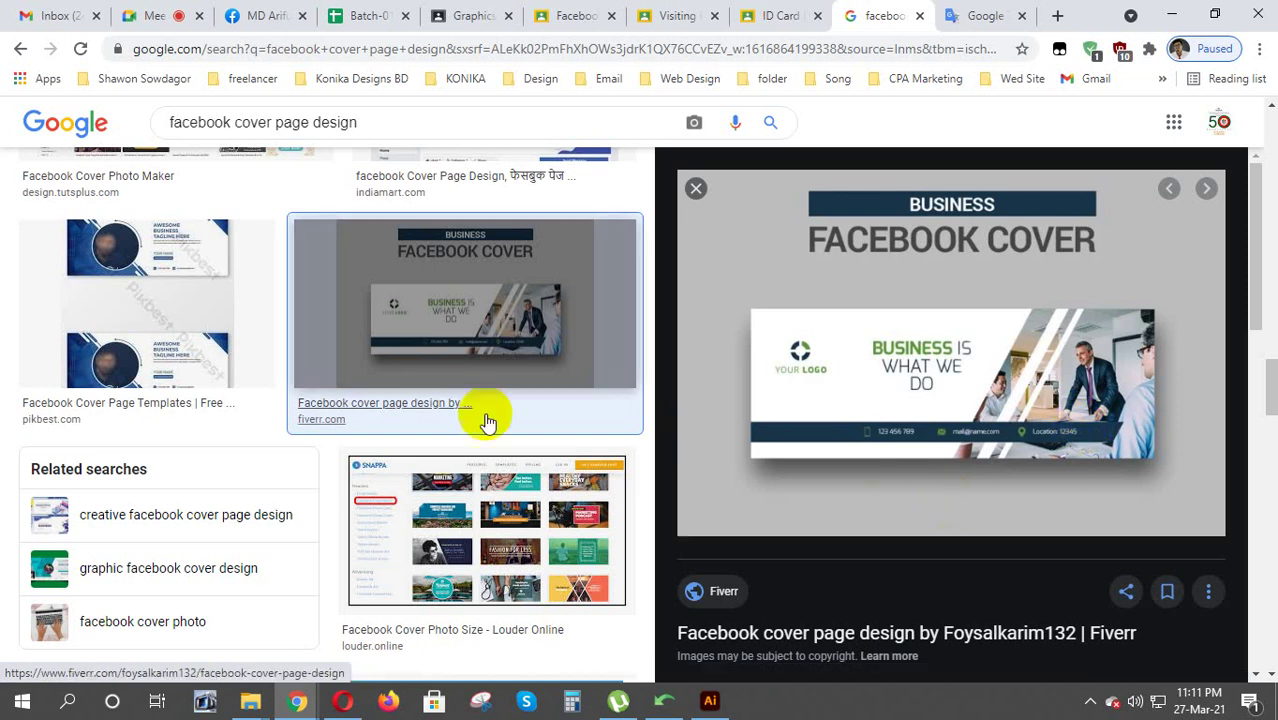
pyautogui.scroll(5, 401, 395)
pyautogui.scroll(1, 401, 395)
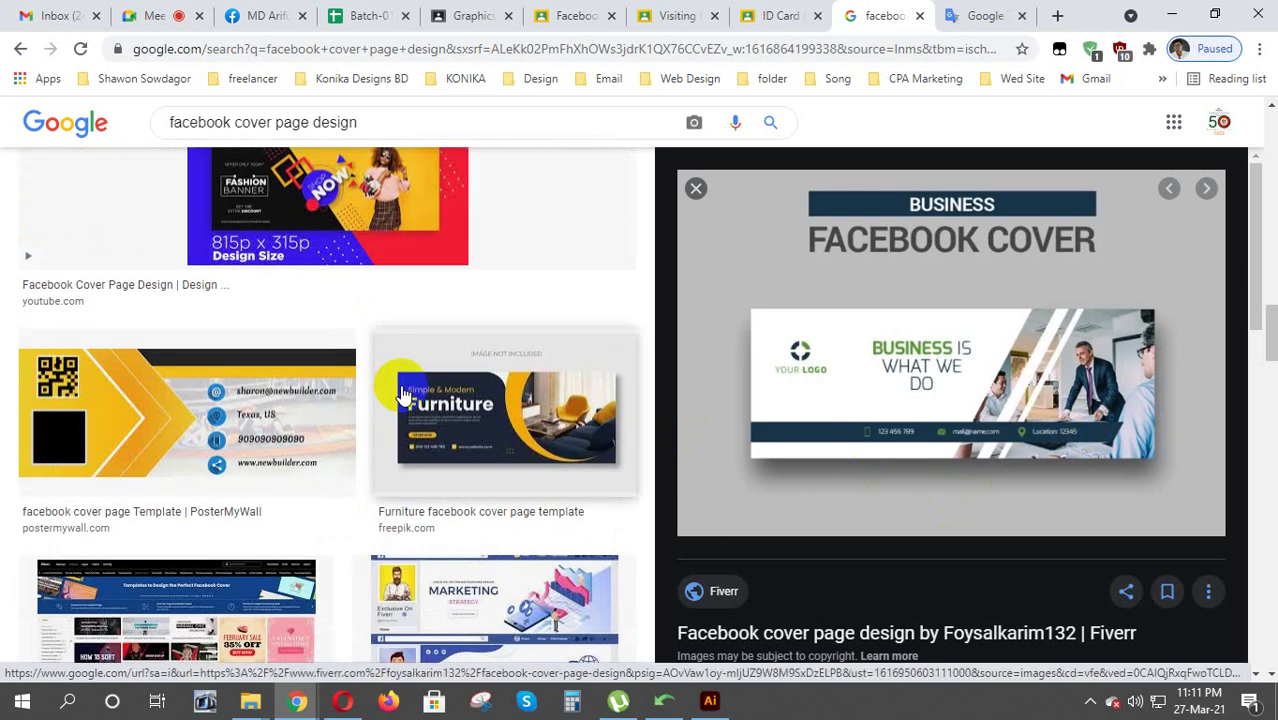
pyautogui.scroll(1, 405, 420)
pyautogui.scroll(3, 421, 460)
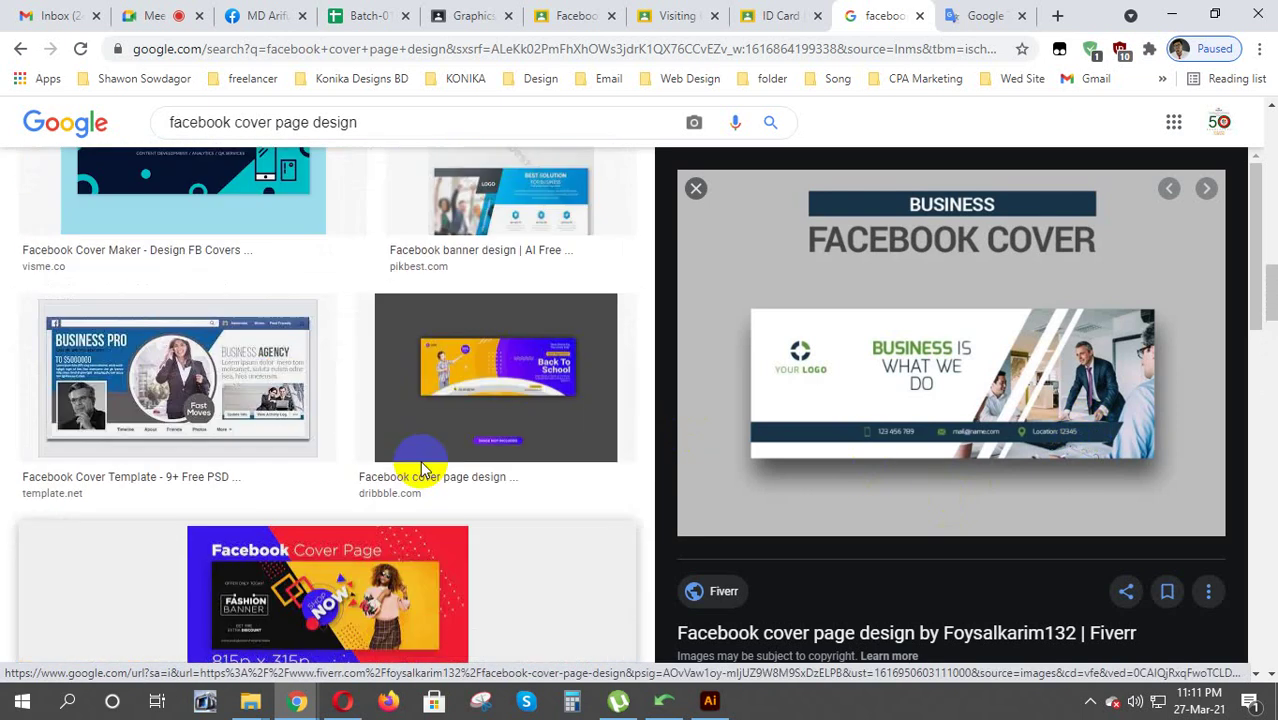
pyautogui.scroll(2, 421, 468)
pyautogui.scroll(2, 421, 468)
pyautogui.scroll(3, 421, 468)
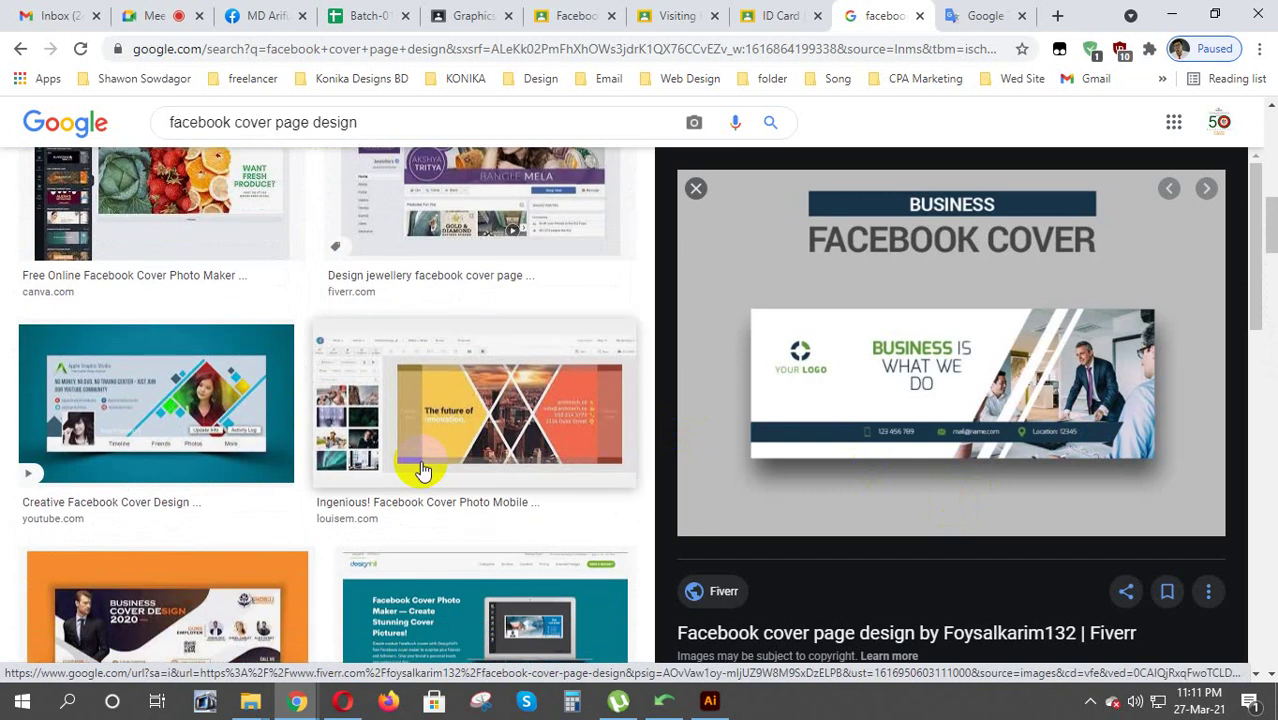
pyautogui.scroll(1, 421, 468)
pyautogui.scroll(1, 421, 468)
pyautogui.scroll(2, 421, 468)
pyautogui.scroll(2, 421, 468)
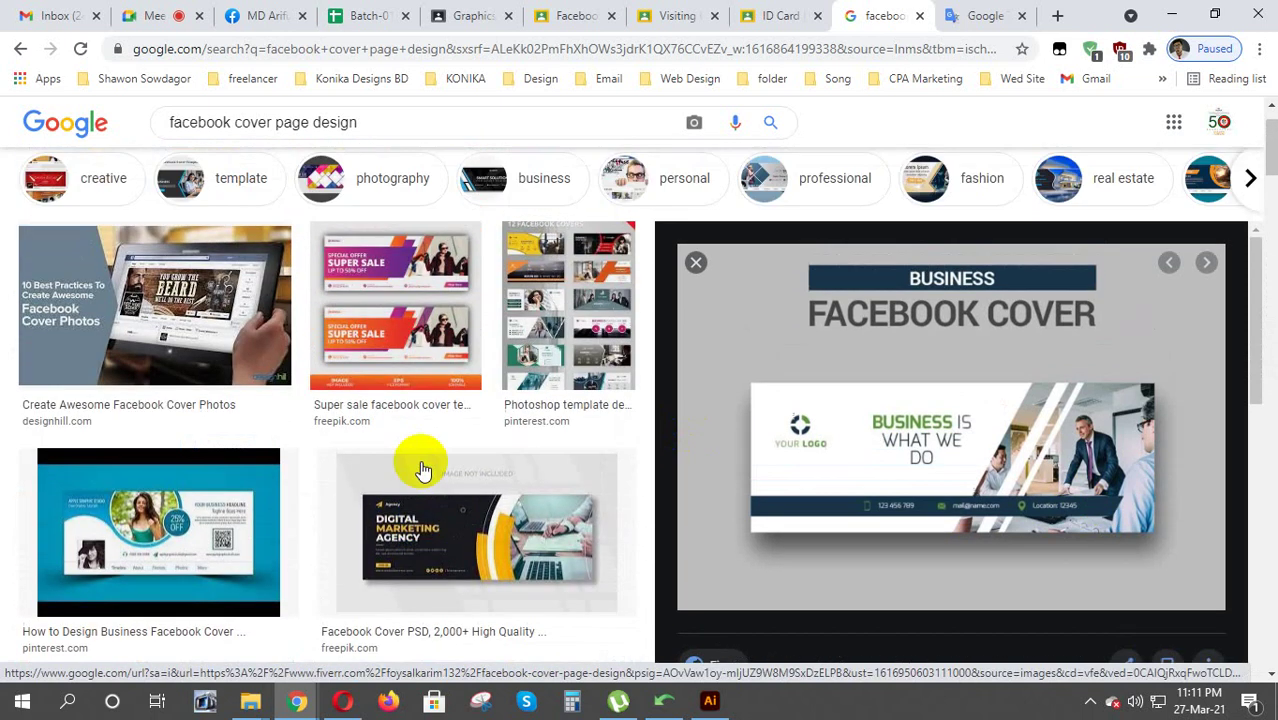
pyautogui.scroll(1, 421, 468)
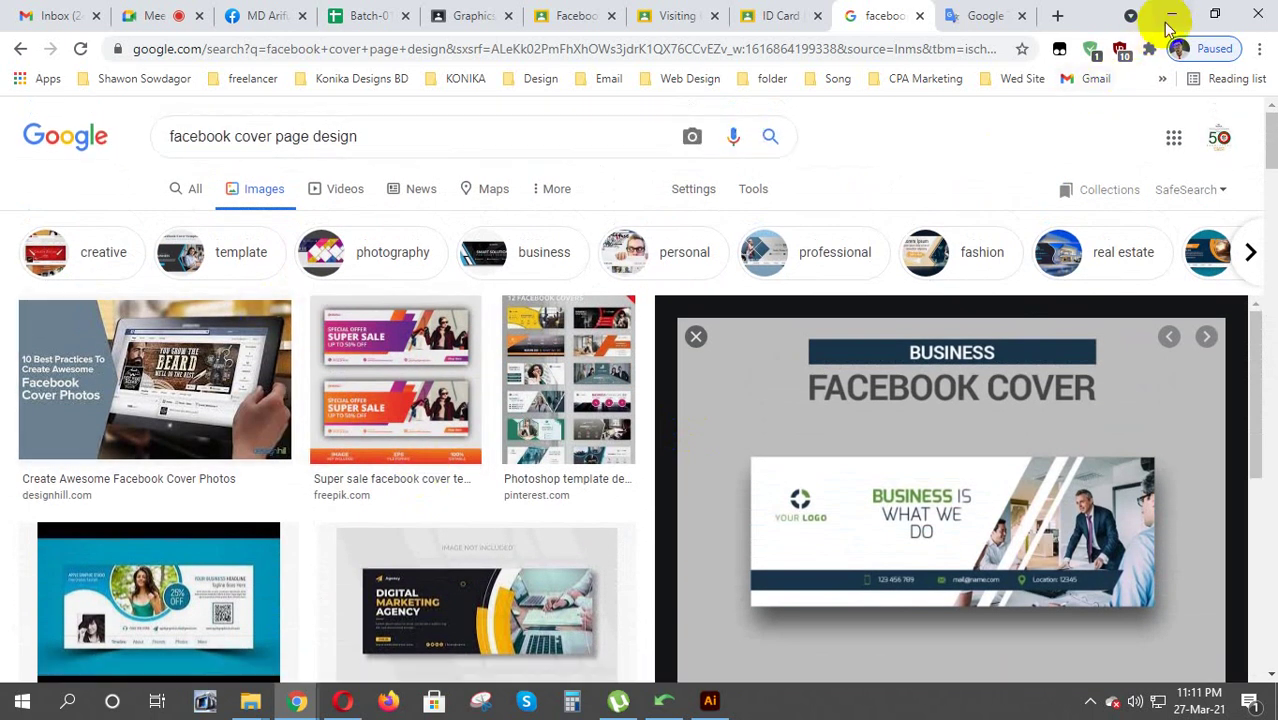
# Restore Chrome and search images for 'facebook cover page design size'
pyautogui.click(1171, 14)
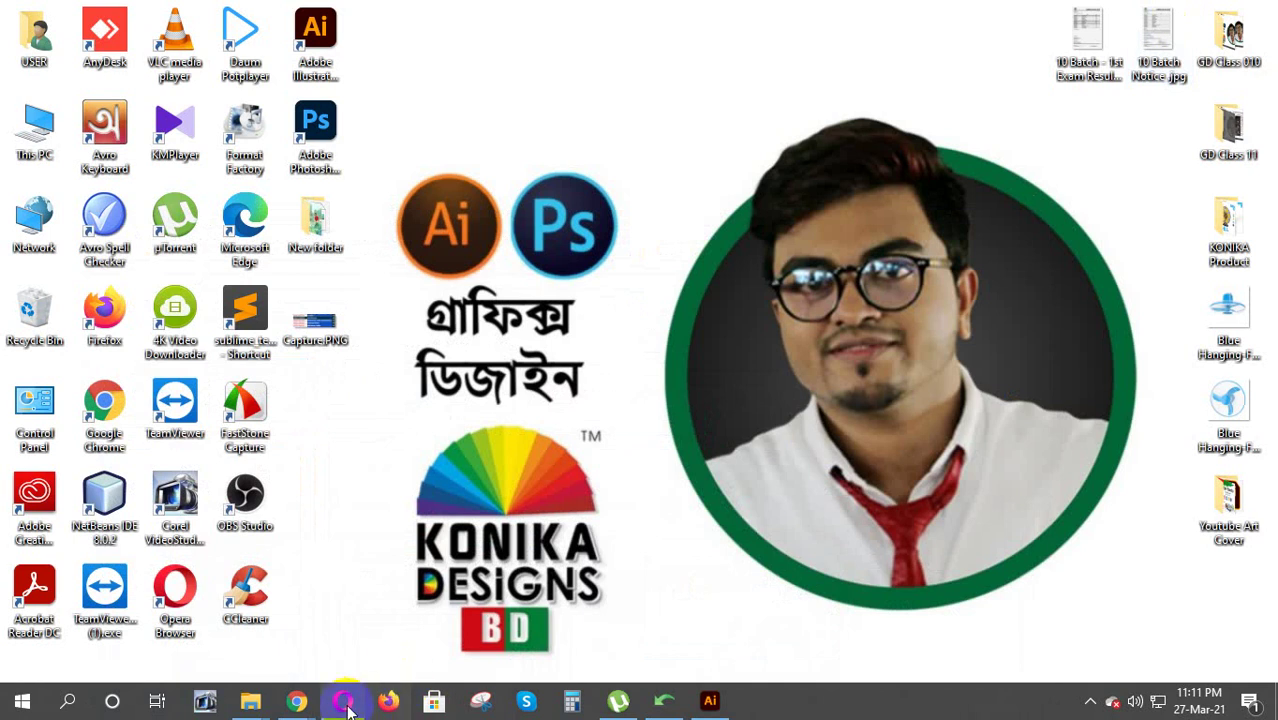
pyautogui.moveTo(297, 701)
pyautogui.click(190, 612)
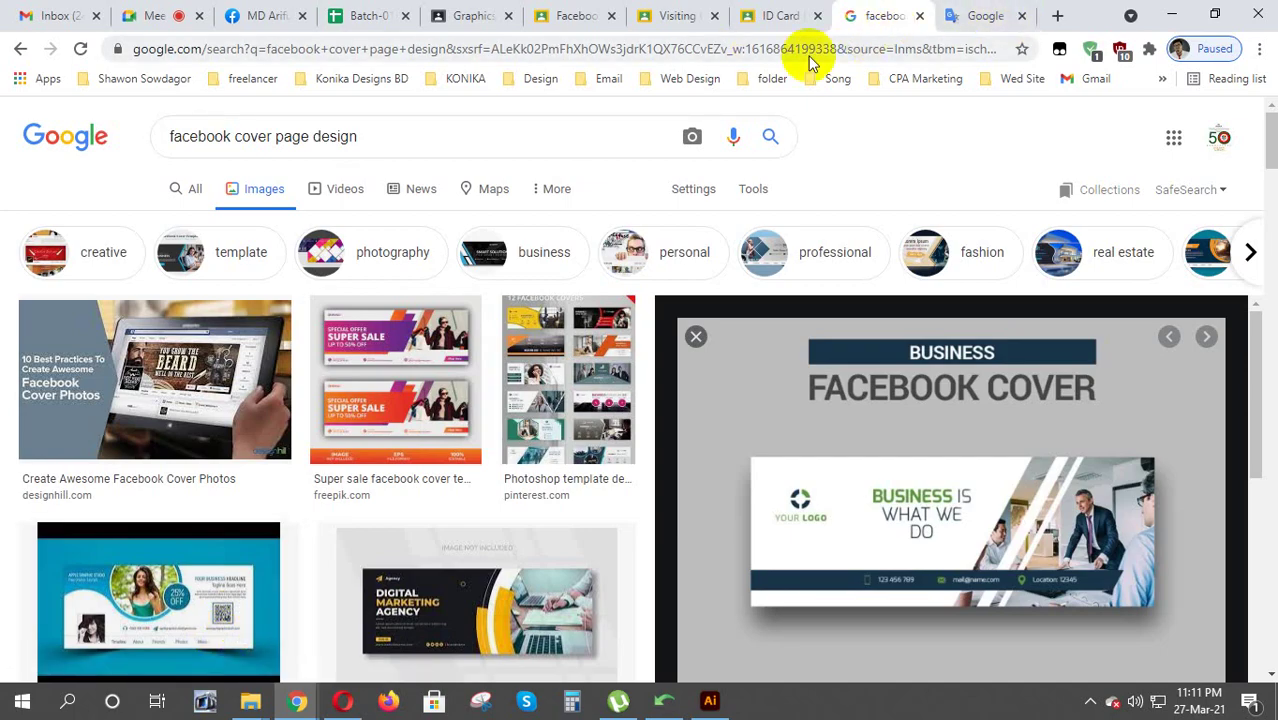
pyautogui.click(443, 148)
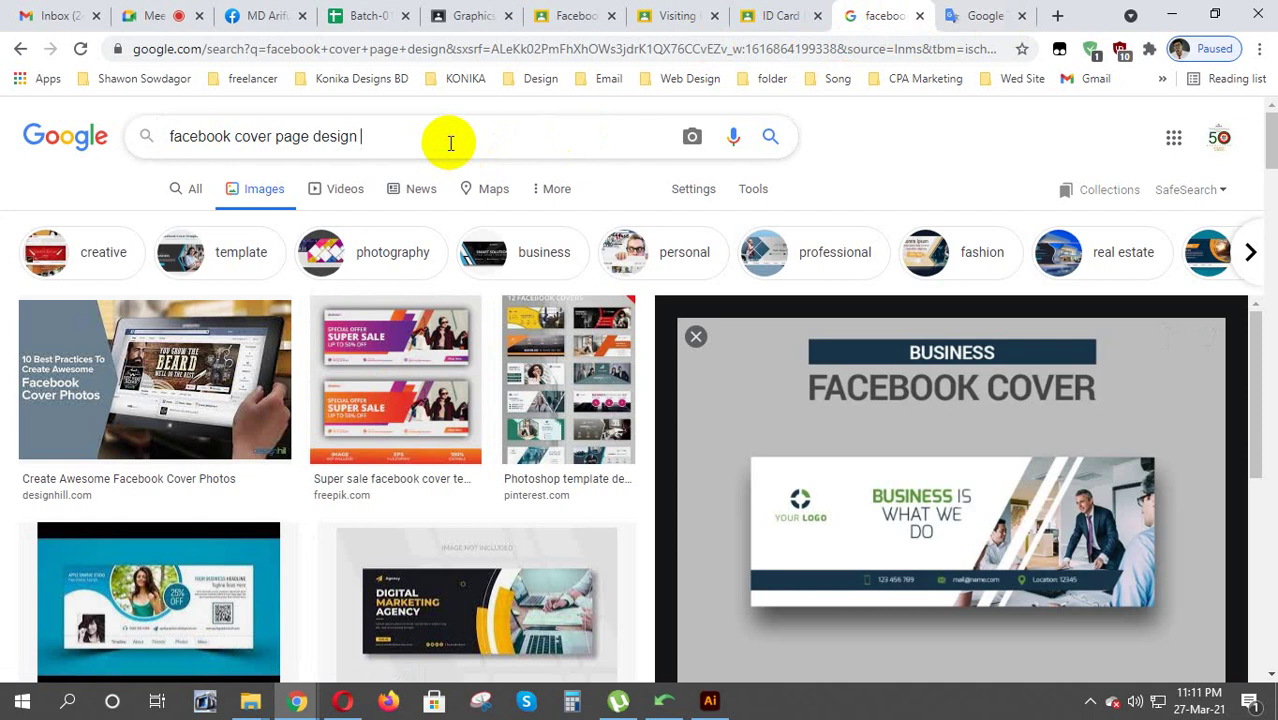
pyautogui.press('Down')
pyautogui.press('Down')
pyautogui.press('Return')
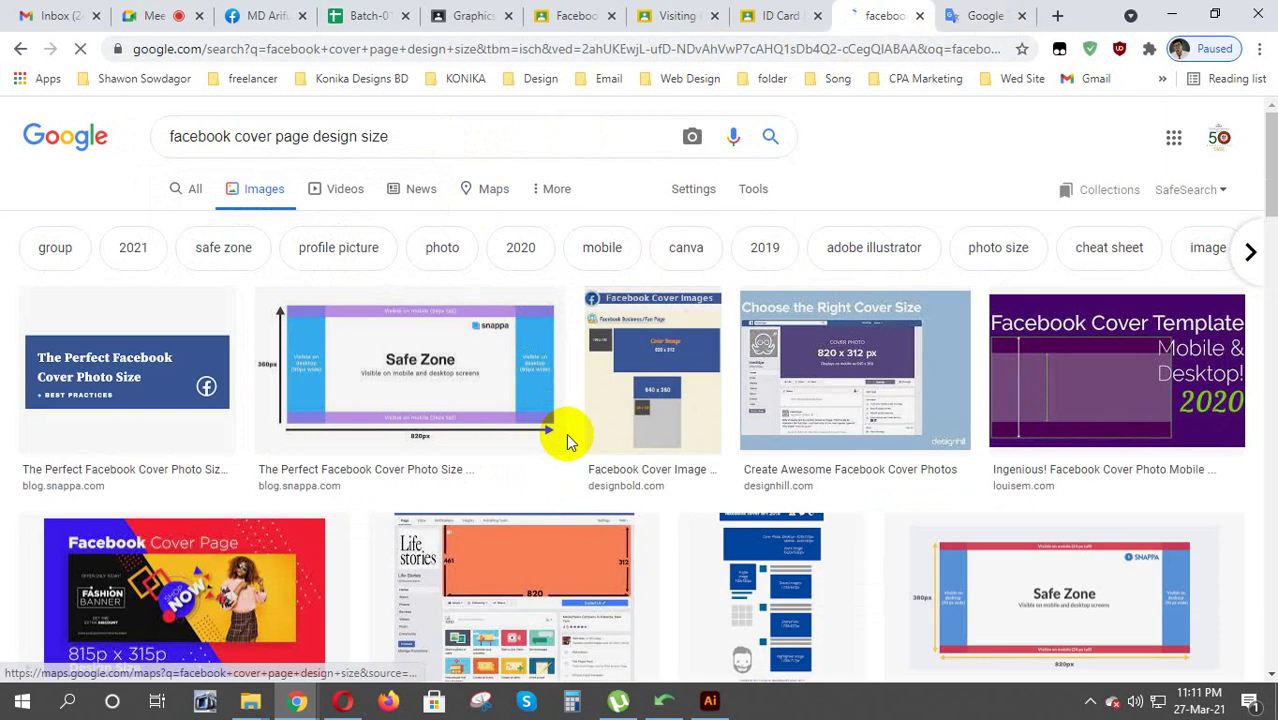
pyautogui.scroll(-1, 567, 438)
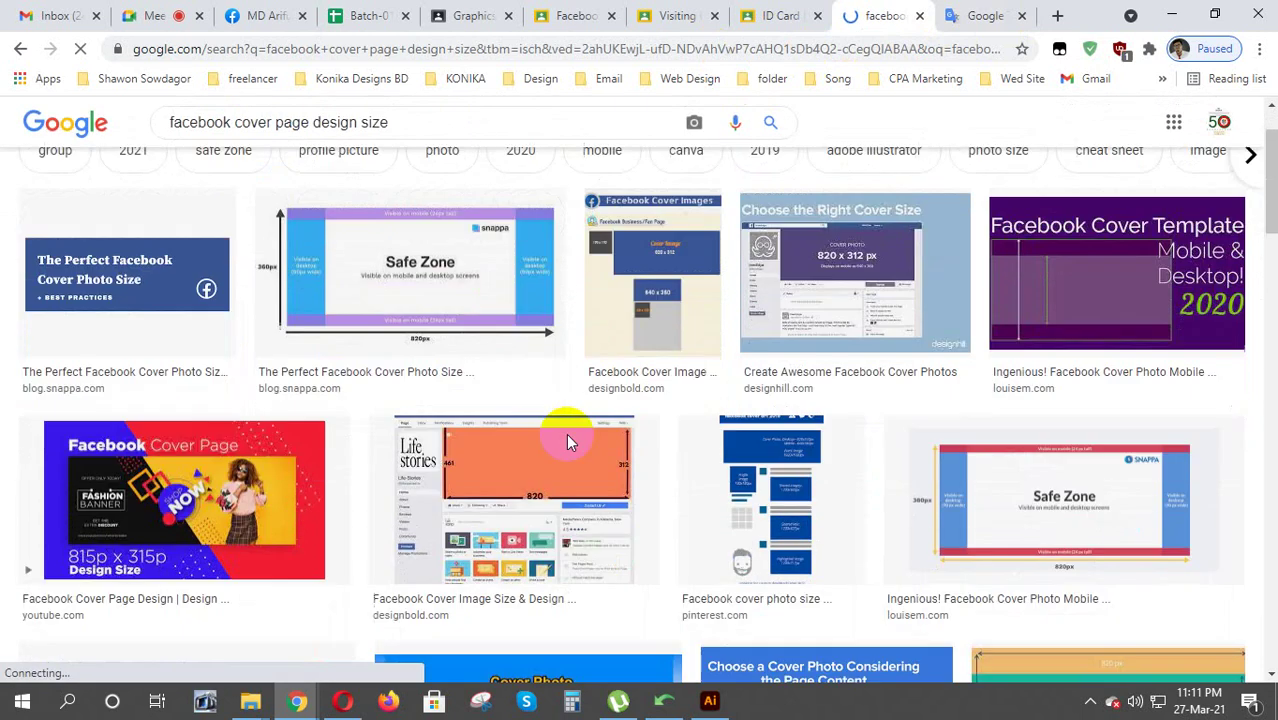
pyautogui.scroll(-3, 566, 437)
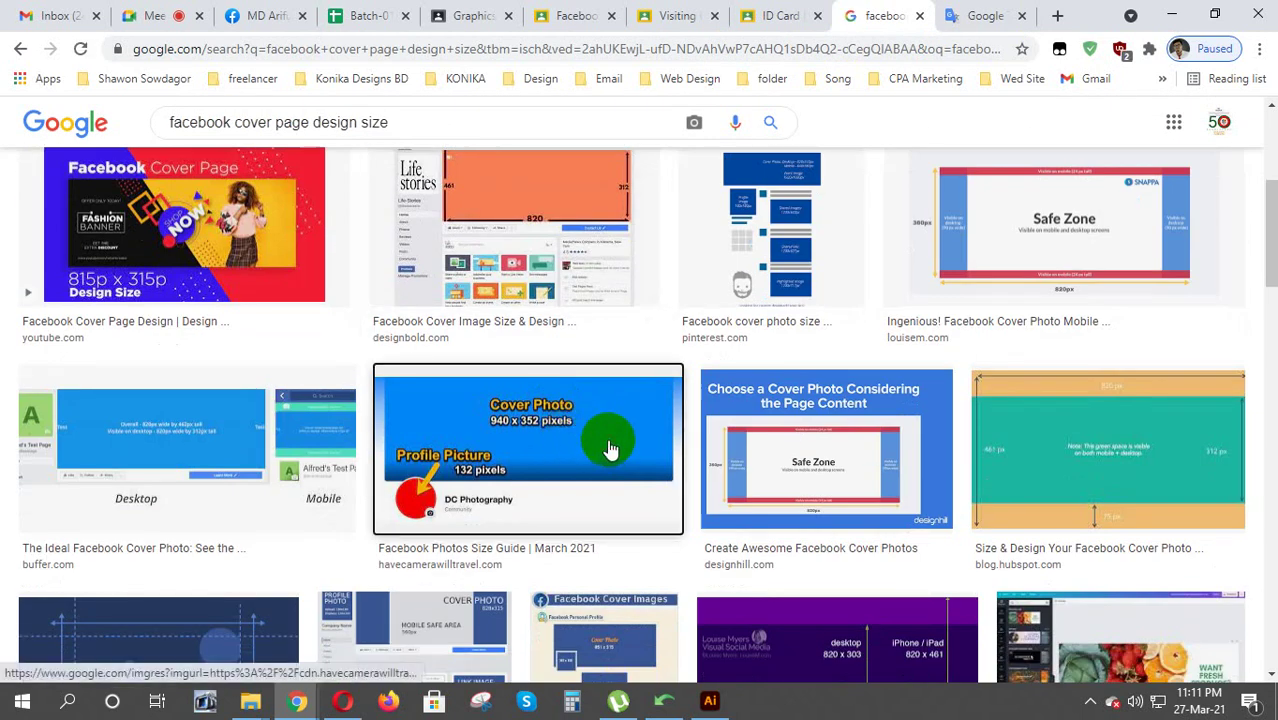
# Enlarge the Facebook Photos Size Guide result (940 x 352 cover) and scroll through its preview
pyautogui.click(610, 449)
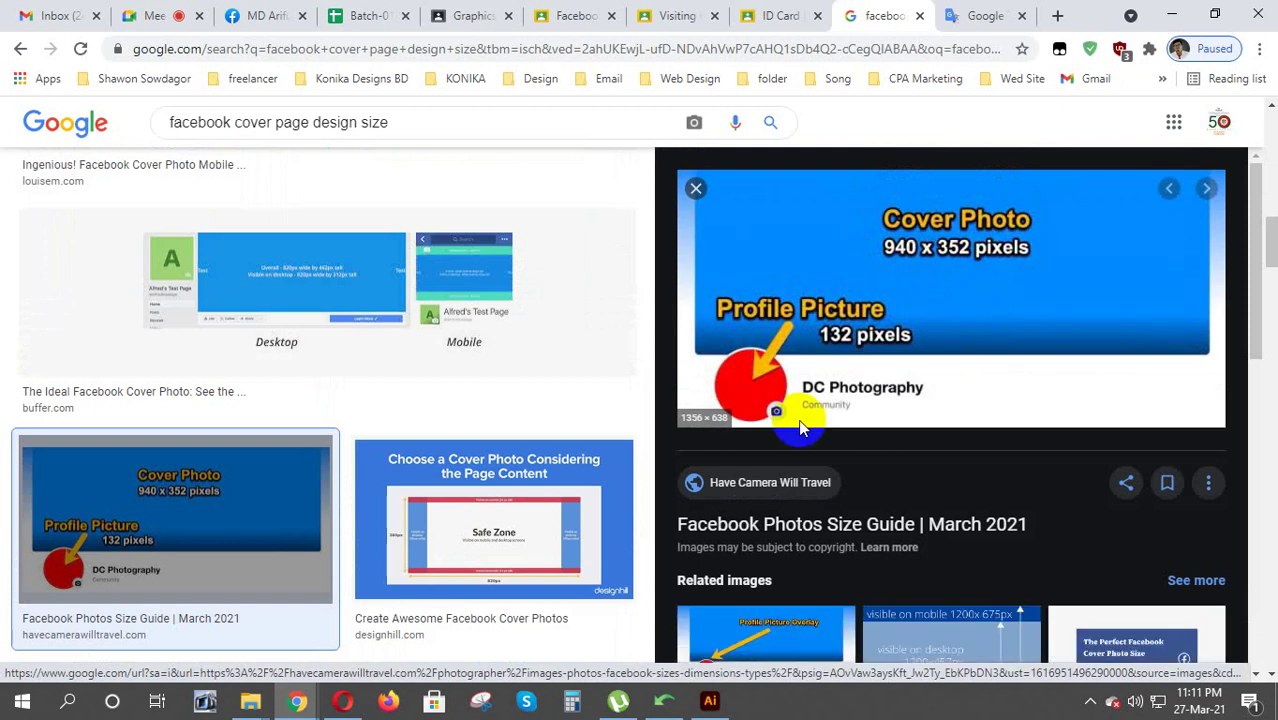
pyautogui.scroll(4, 392, 510)
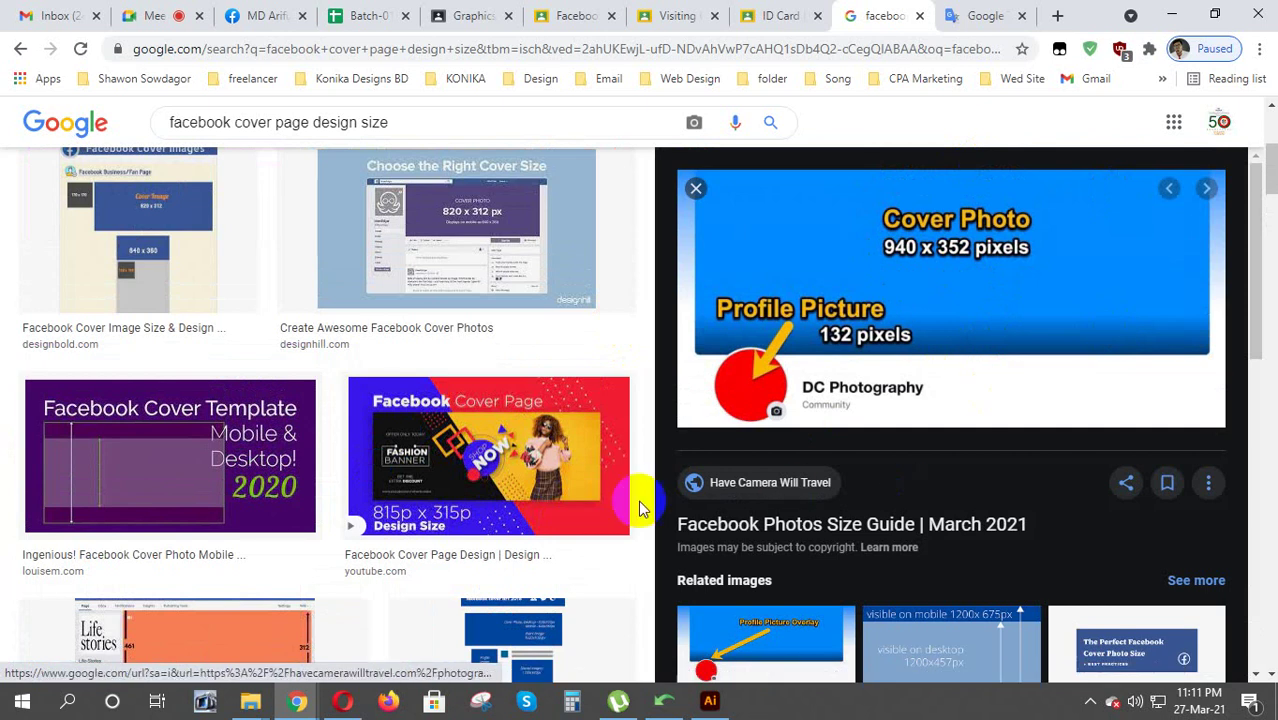
pyautogui.moveTo(488, 456)
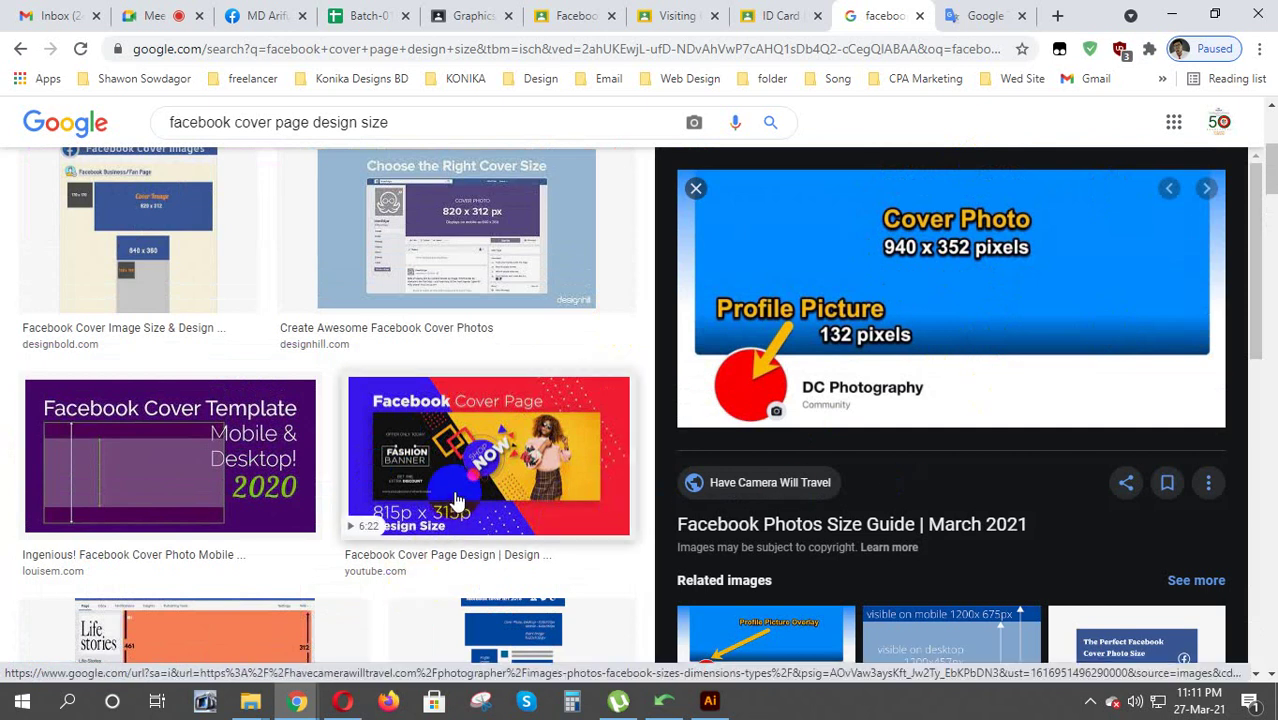
pyautogui.scroll(-2, 455, 500)
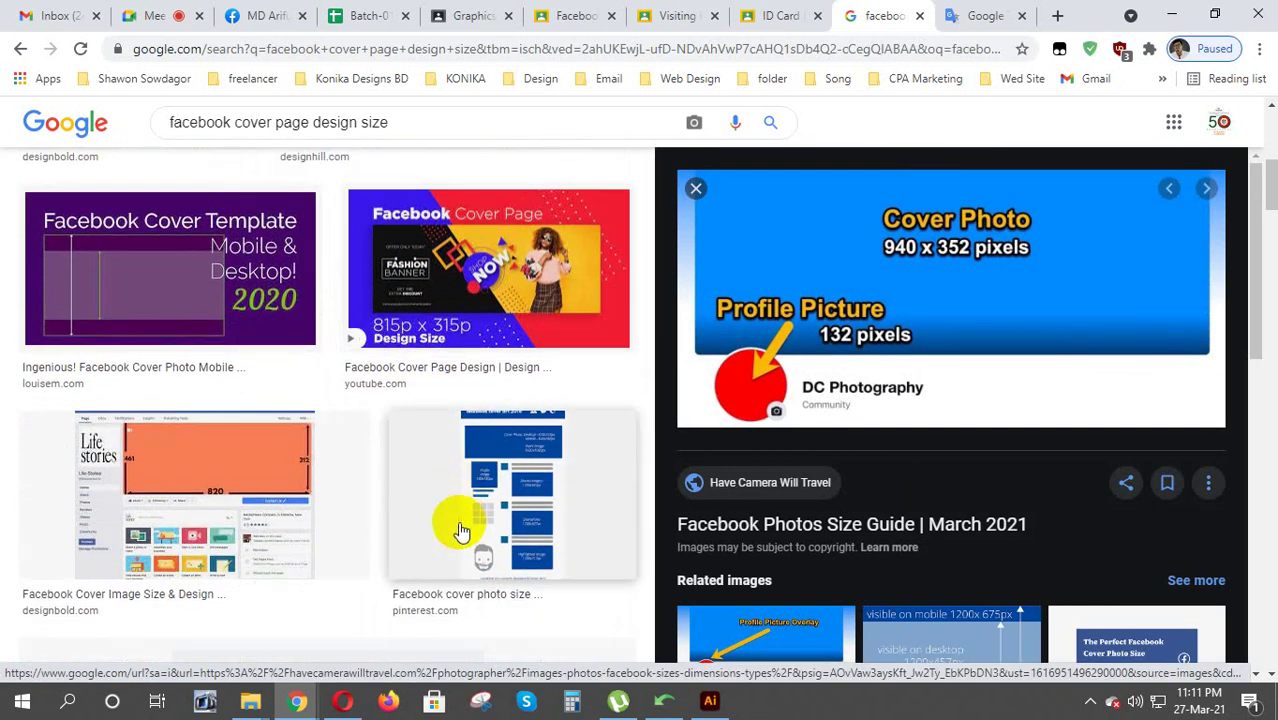
pyautogui.scroll(-3, 458, 525)
# Preview the Safe Zone cover template, which marks an 820px by 360px cover
pyautogui.click(422, 473)
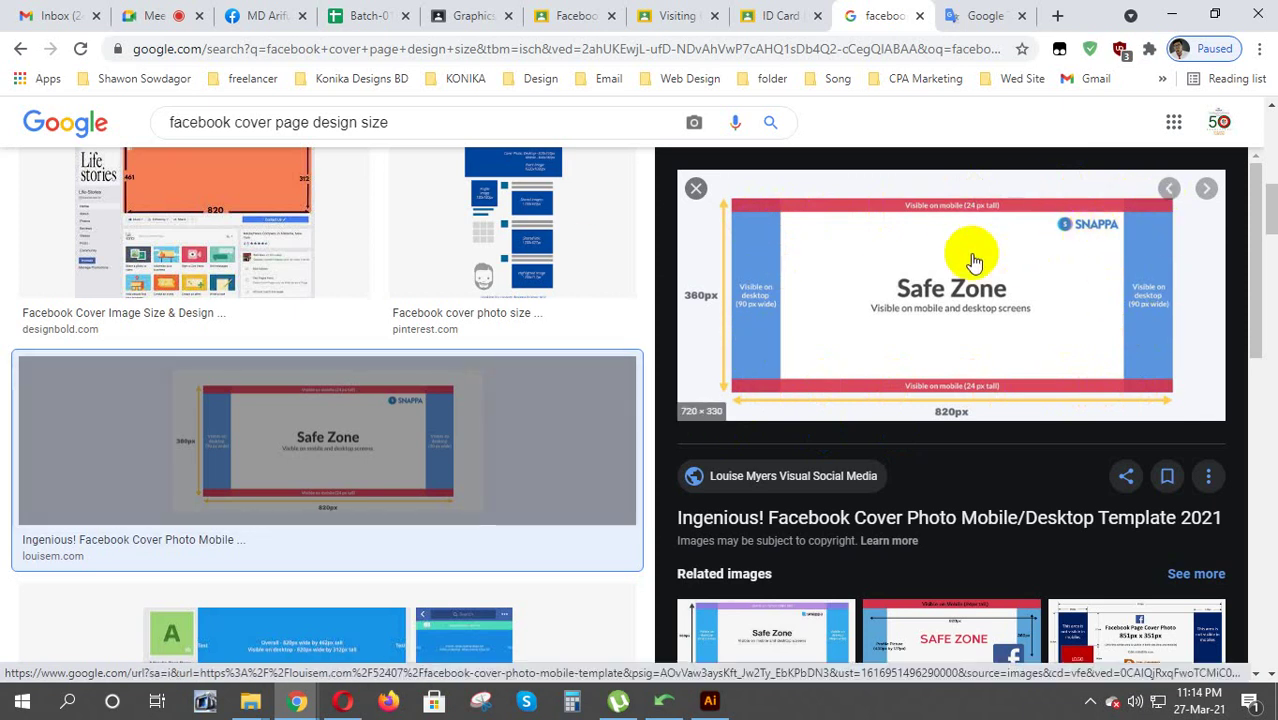
pyautogui.moveTo(951, 295)
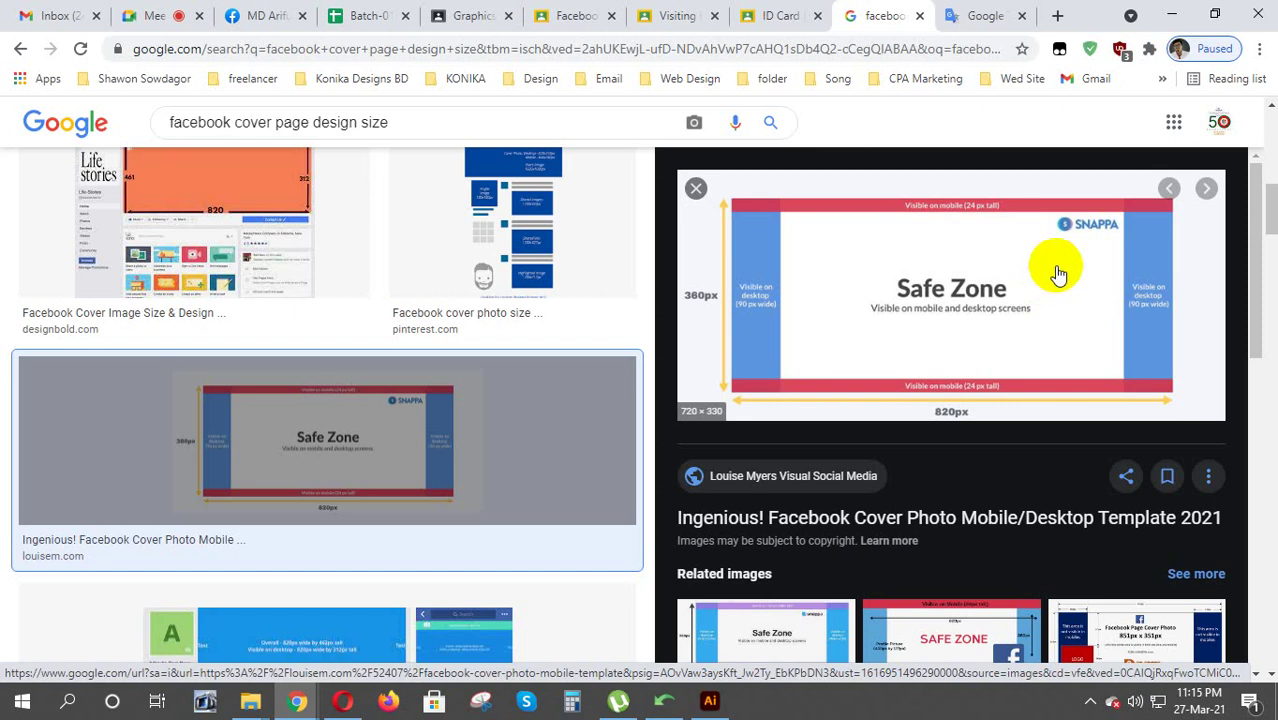
pyautogui.scroll(-3, 1018, 403)
pyautogui.scroll(-3, 1021, 420)
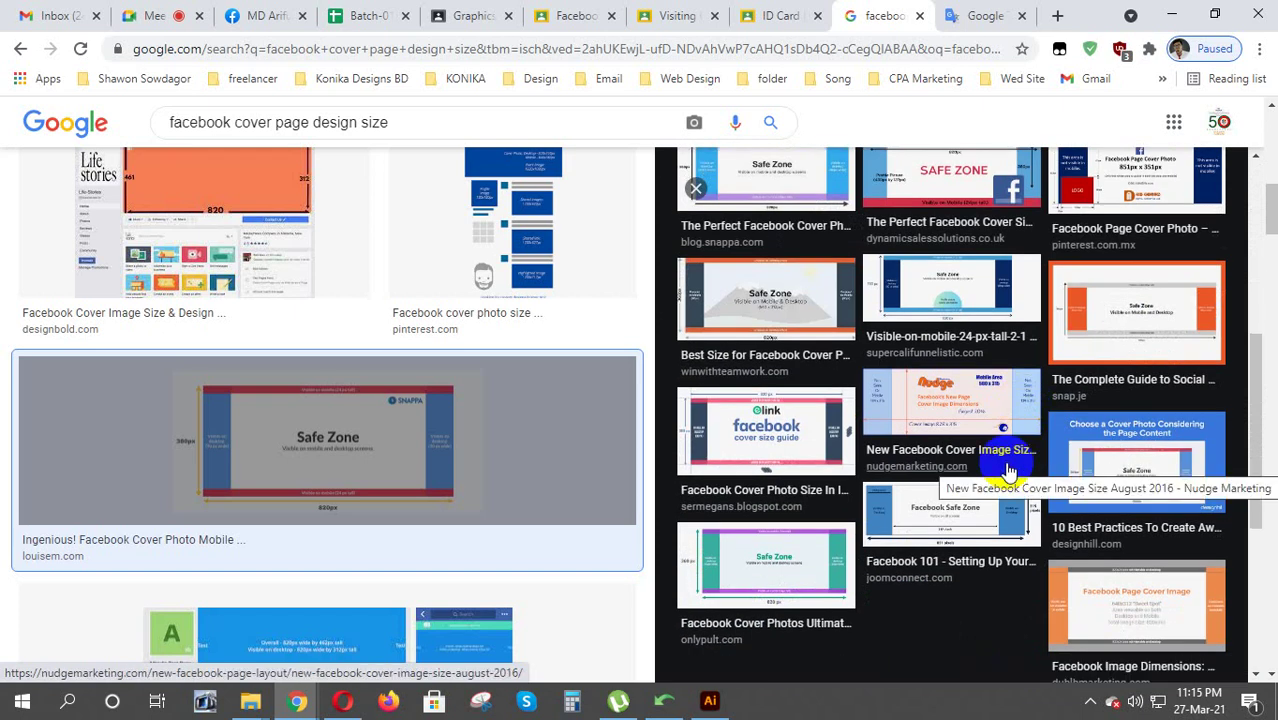
pyautogui.scroll(3, 1008, 470)
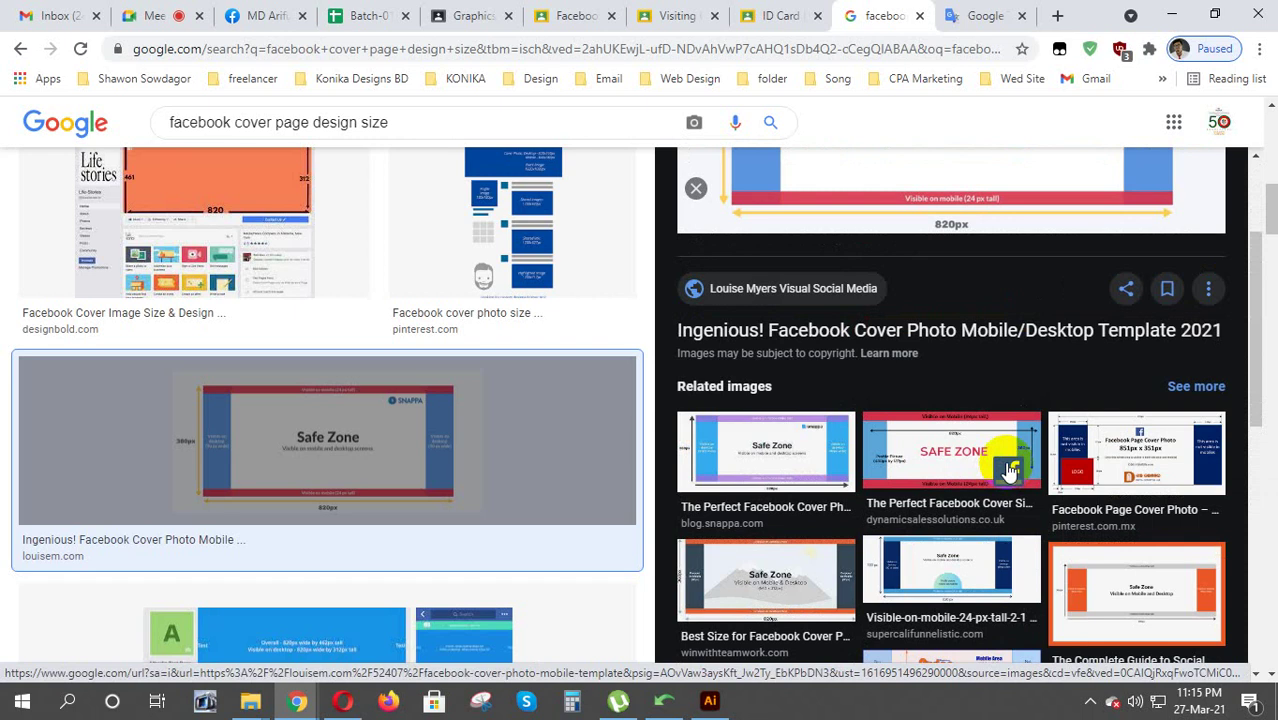
pyautogui.scroll(2, 430, 430)
pyautogui.scroll(3, 456, 398)
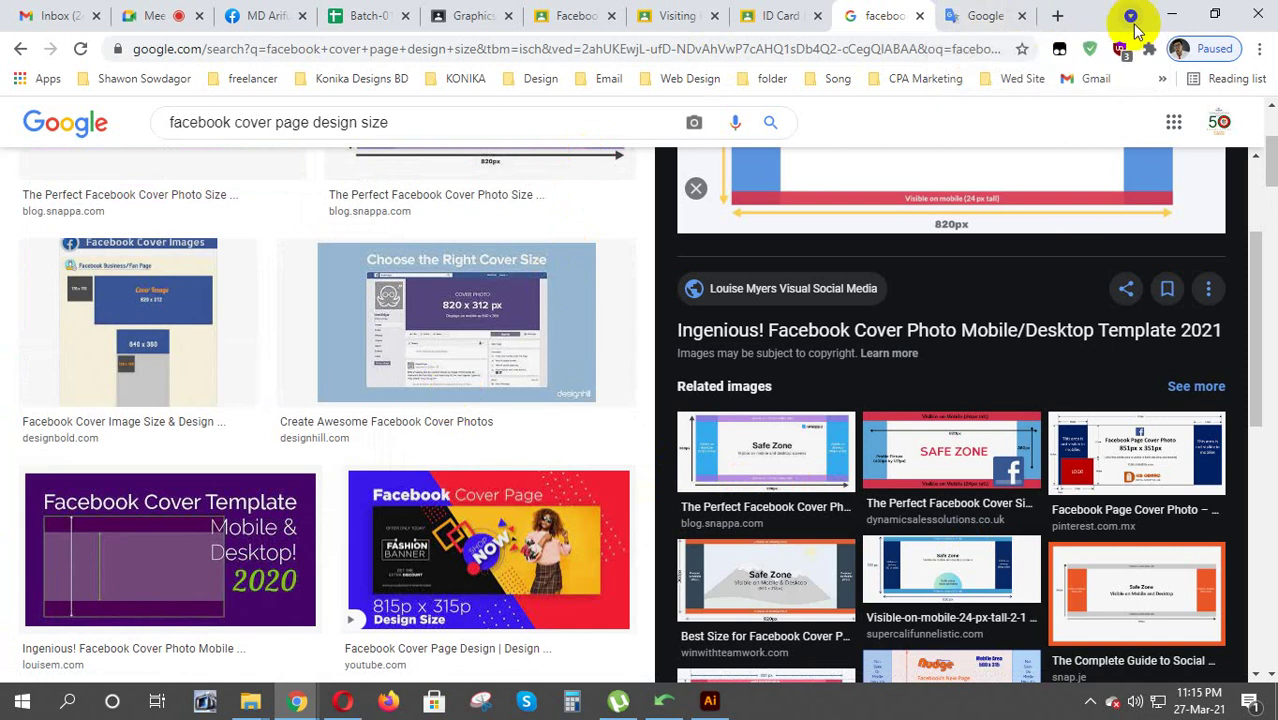
# Recheck the browser's size-guide results, then bring Illustrator's Home screen to the front
pyautogui.click(1172, 14)
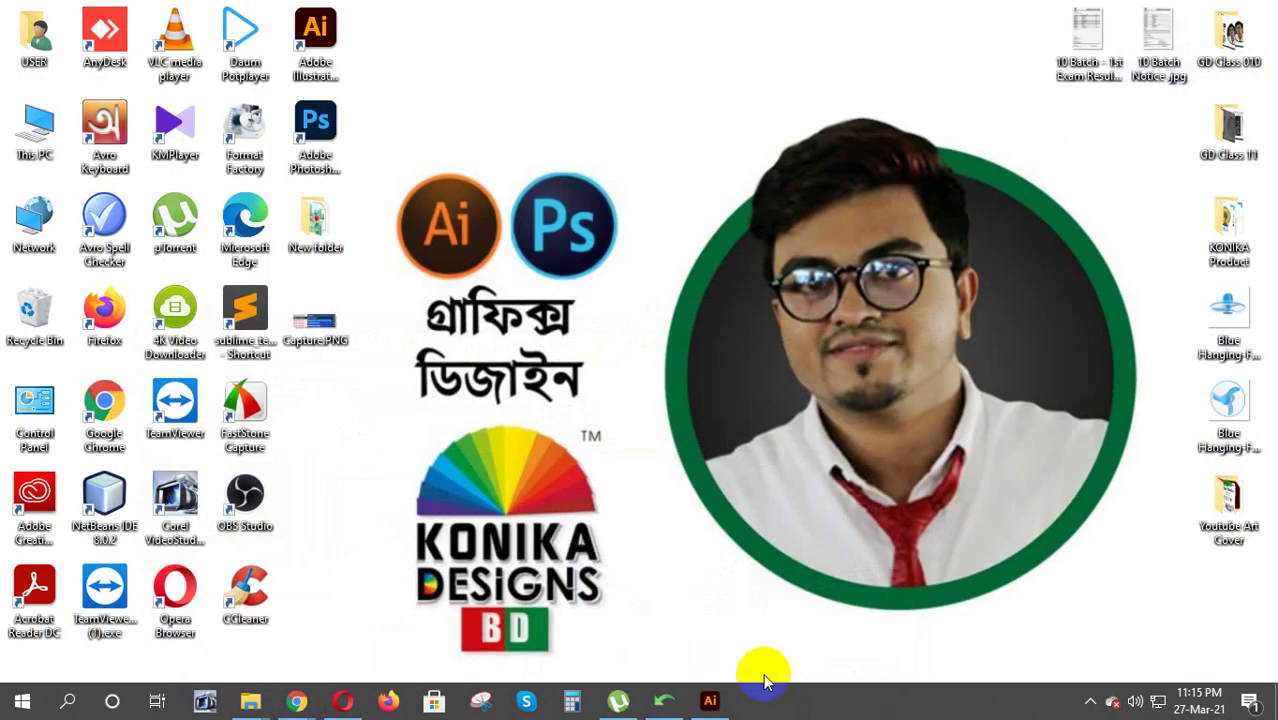
pyautogui.click(709, 701)
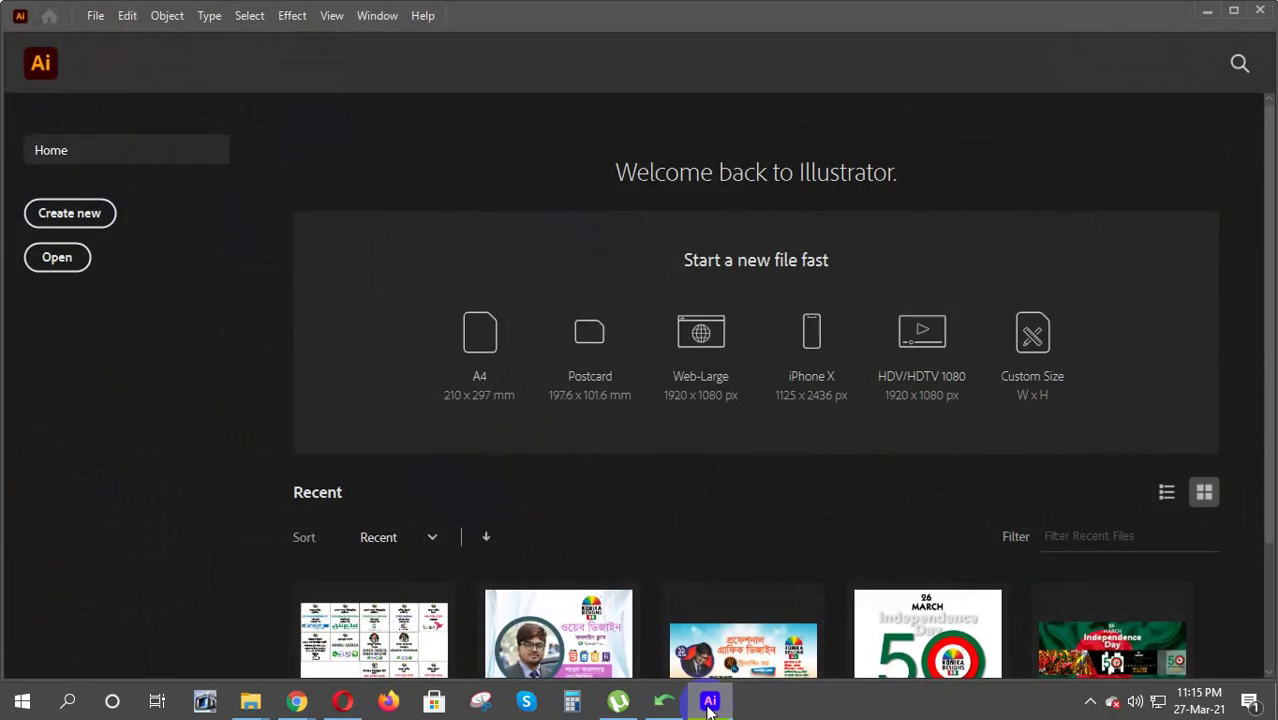
pyautogui.click(709, 701)
pyautogui.moveTo(297, 701)
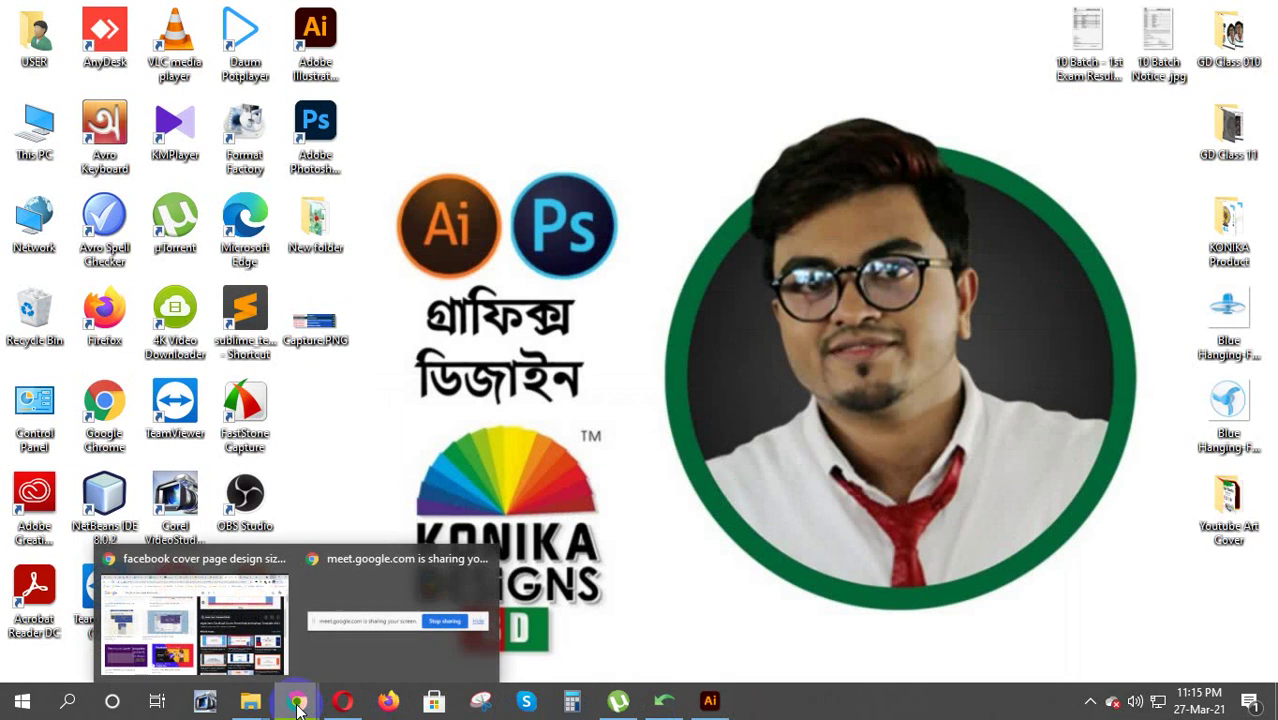
pyautogui.click(225, 645)
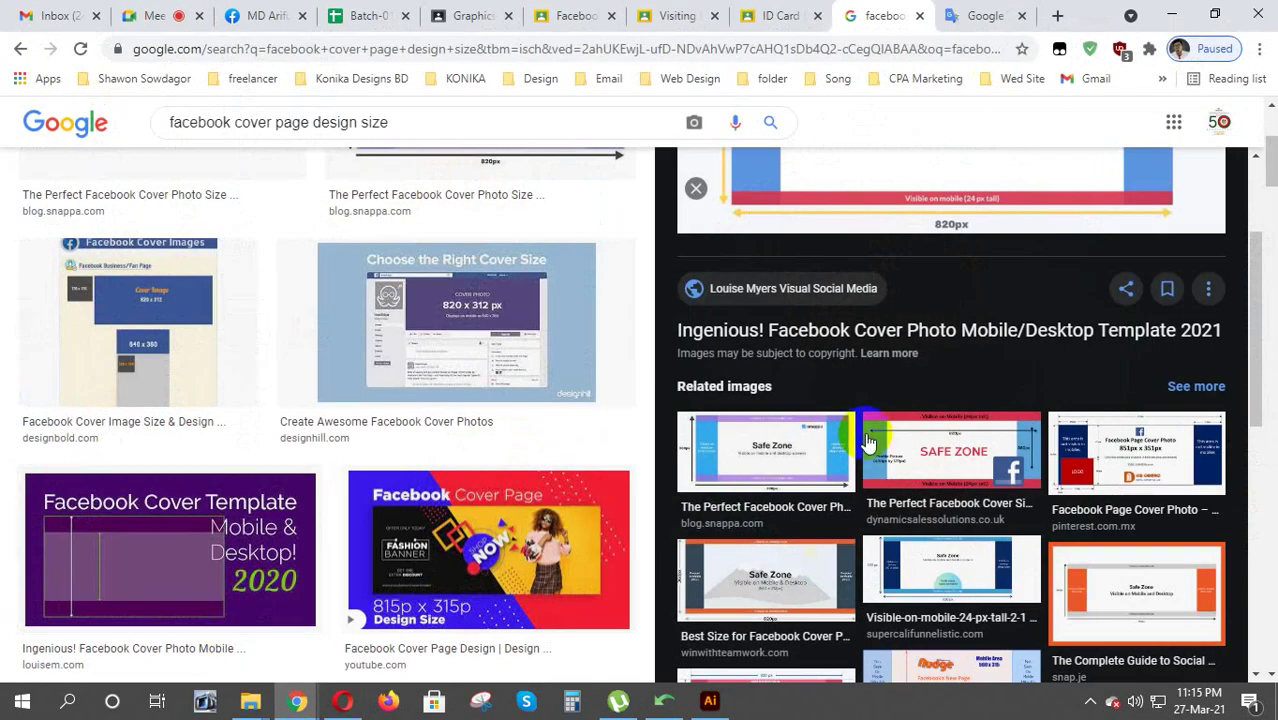
pyautogui.scroll(2, 837, 434)
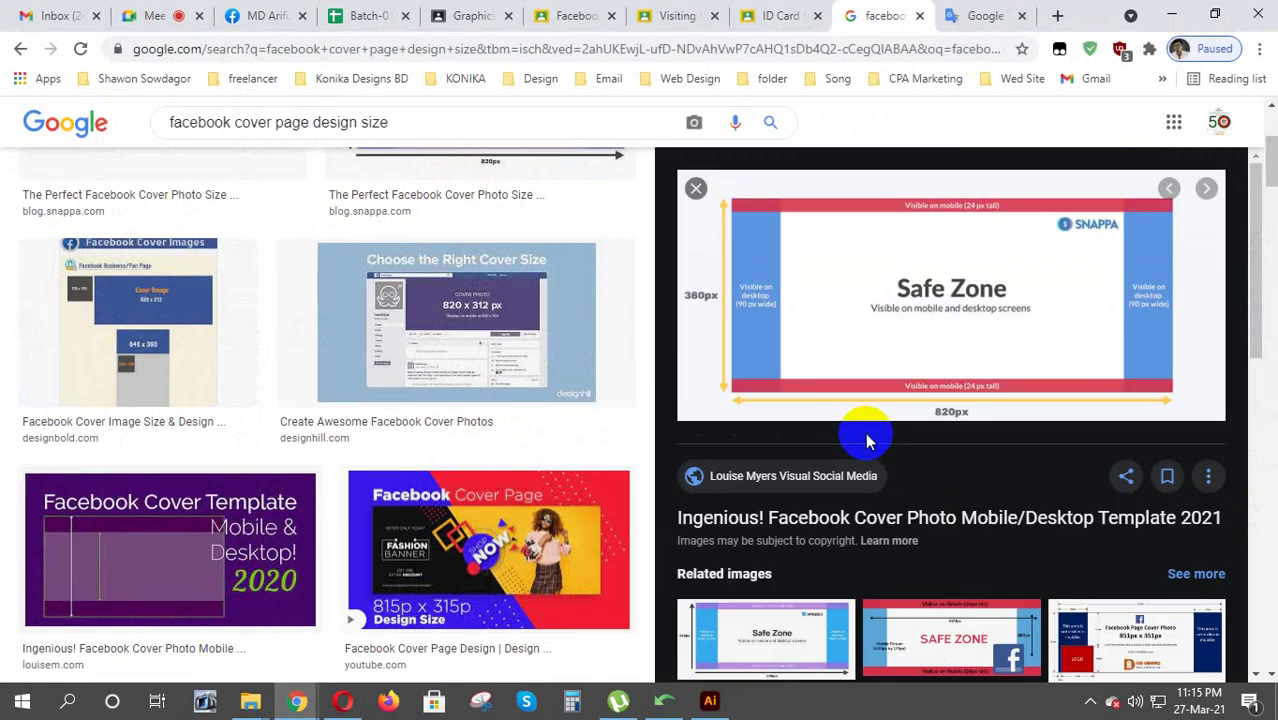
pyautogui.scroll(2, 864, 533)
pyautogui.scroll(2, 864, 533)
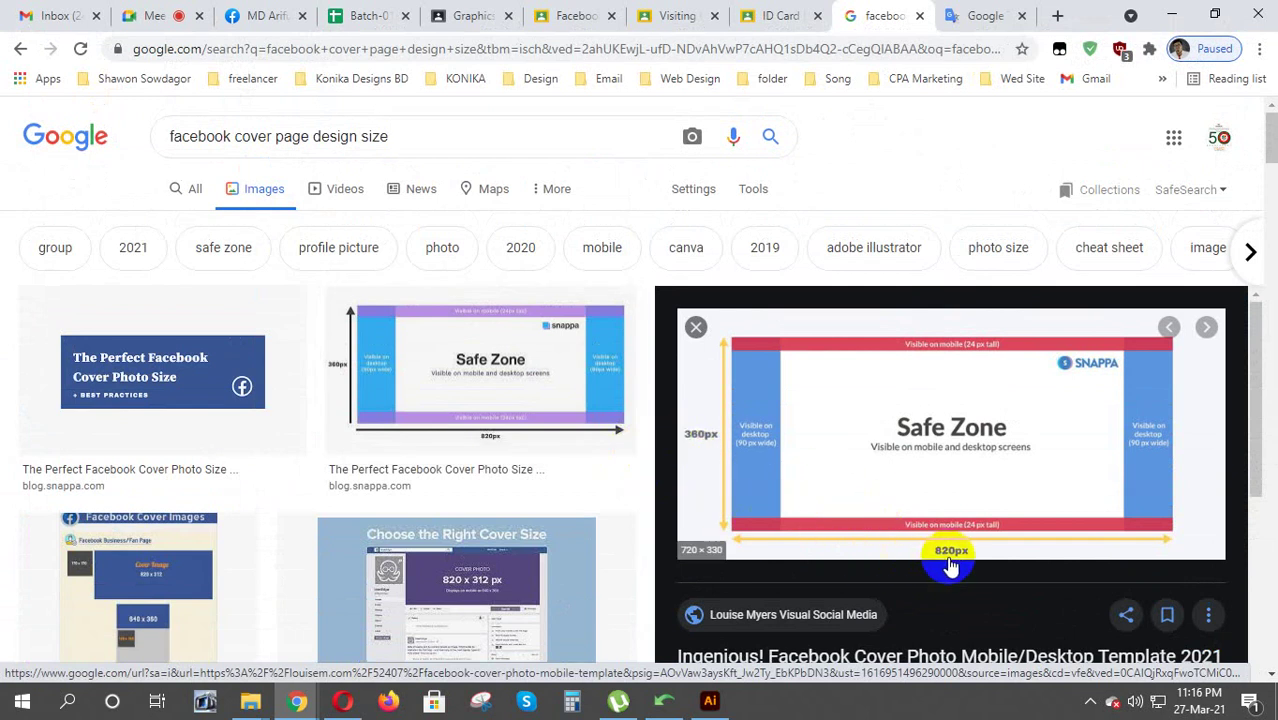
pyautogui.click(1172, 16)
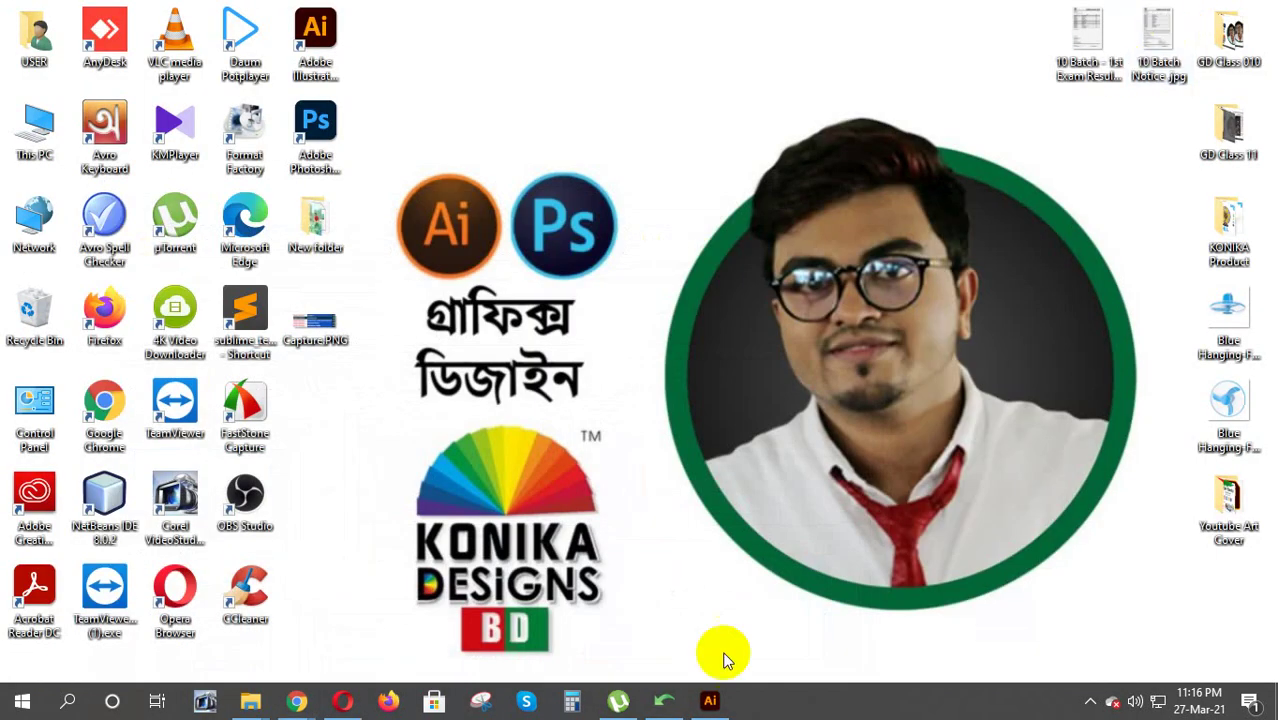
pyautogui.click(710, 700)
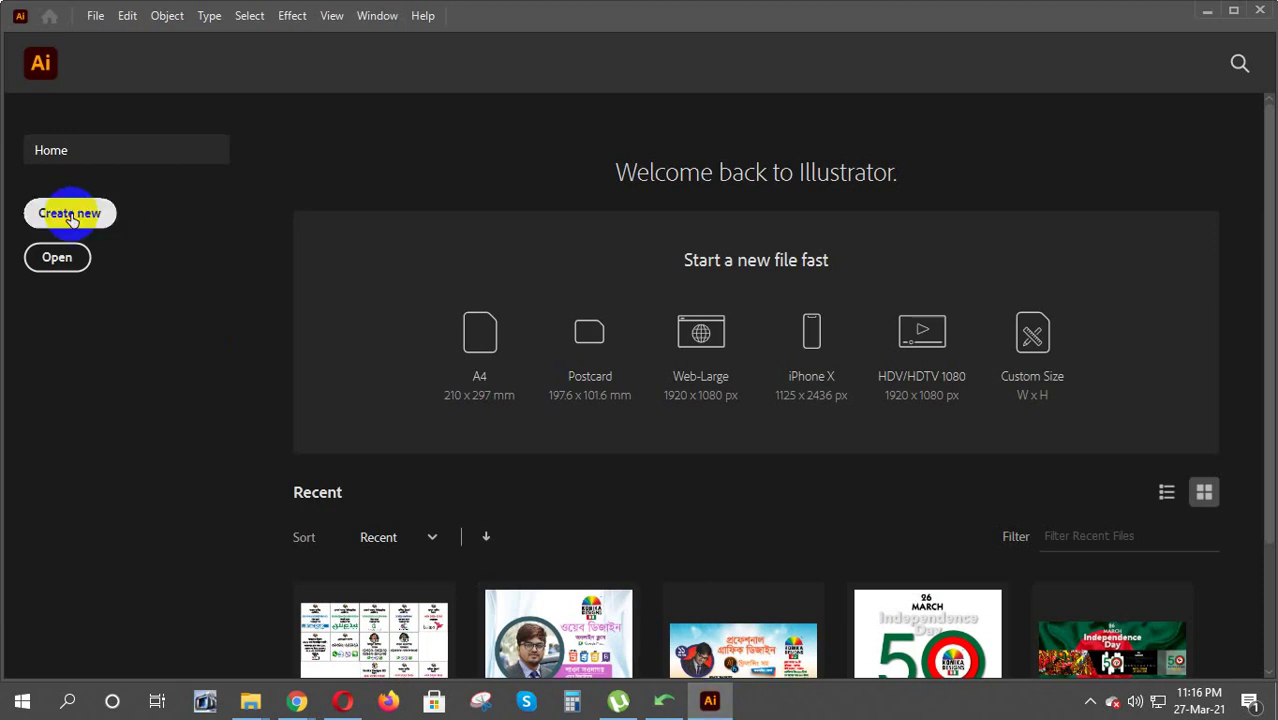
# Start a new document sized 820 × 360 px with a single artboard
pyautogui.click(71, 216)
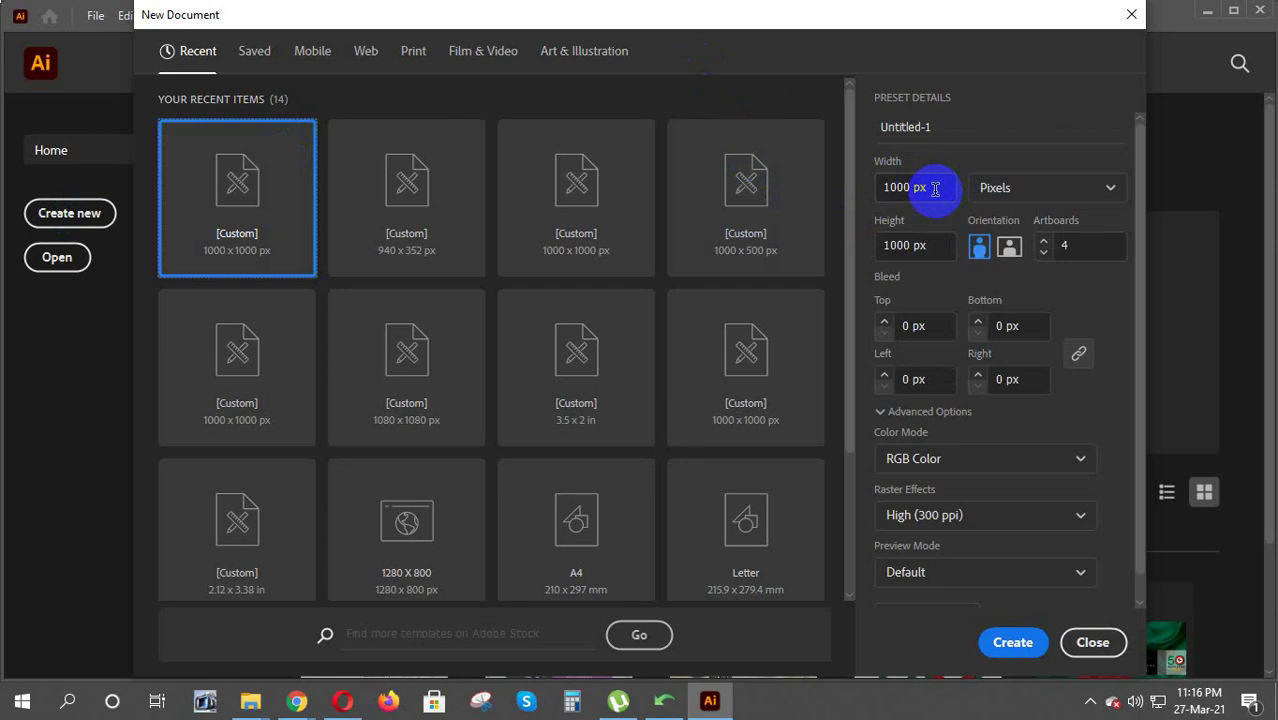
pyautogui.doubleClick(899, 188)
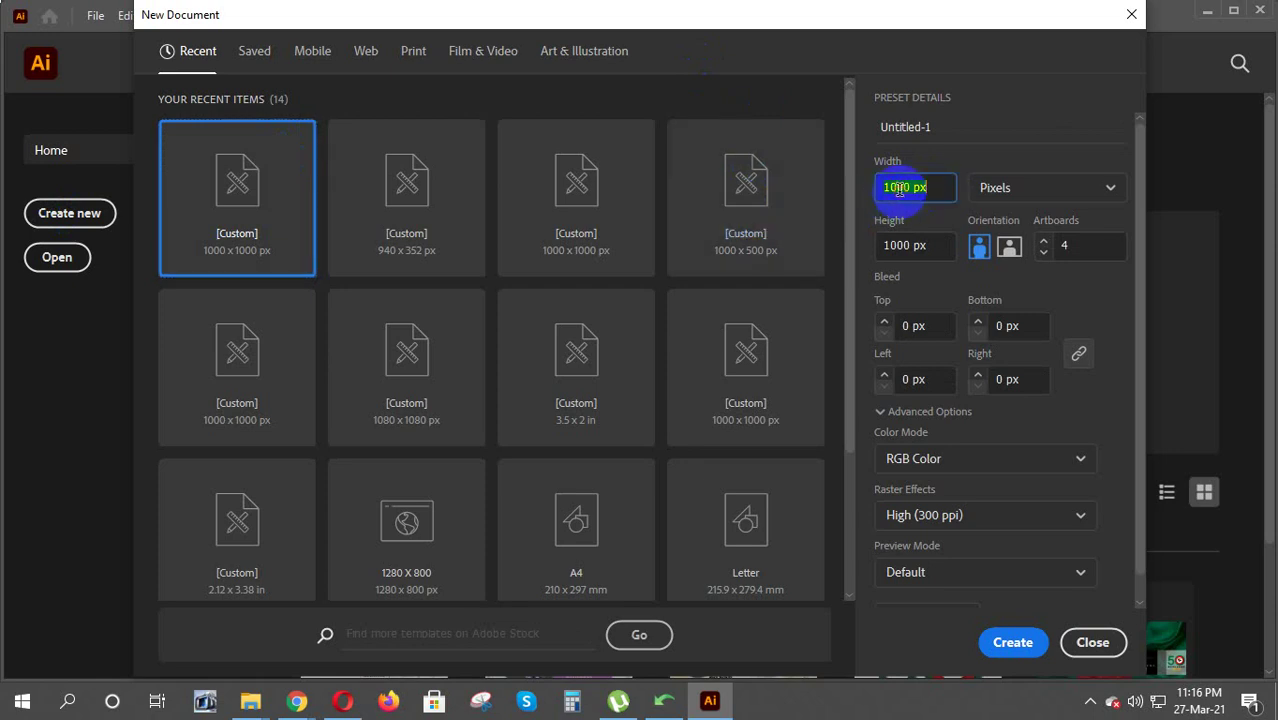
pyautogui.write('820')
pyautogui.click(925, 246)
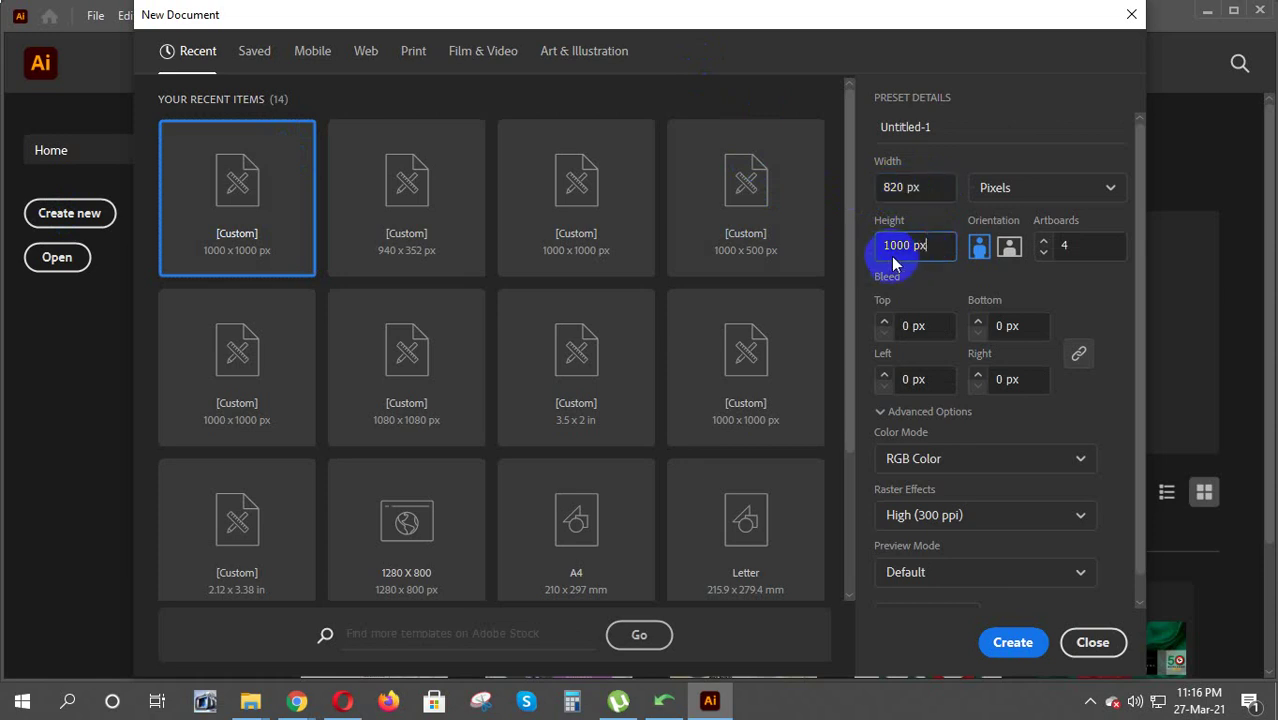
pyautogui.doubleClick(897, 248)
pyautogui.write('36')
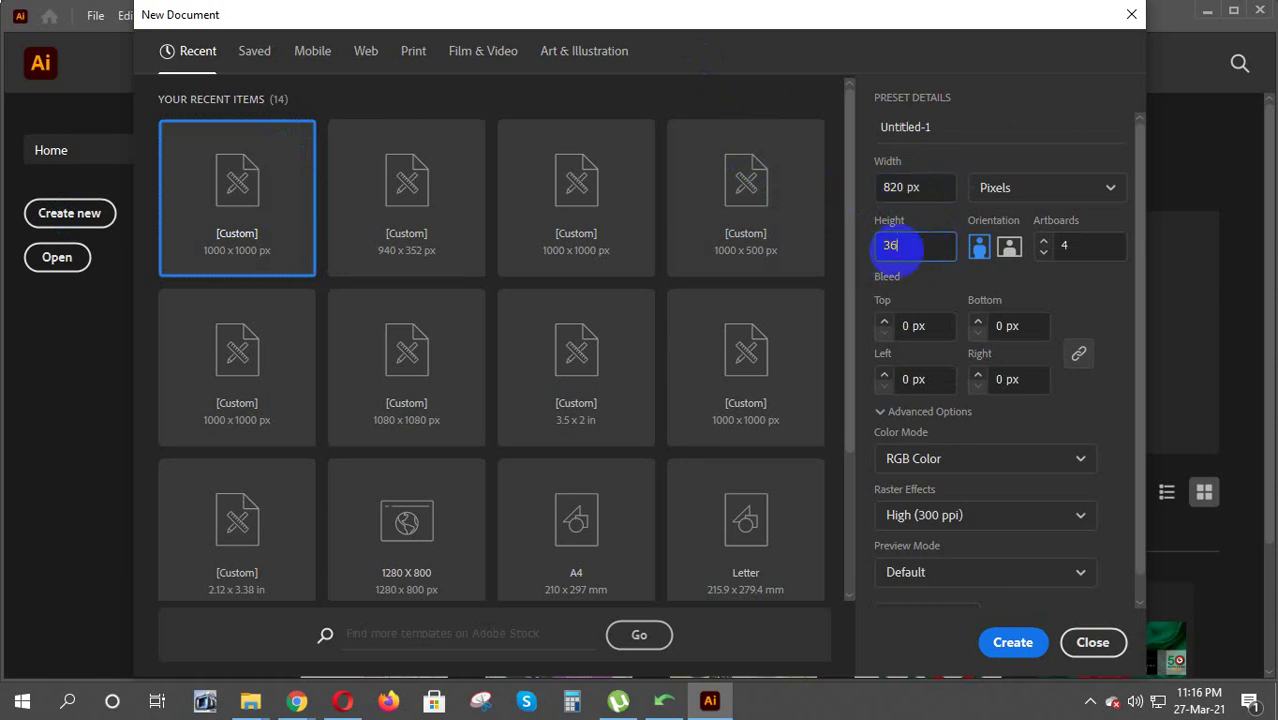
pyautogui.write('0')
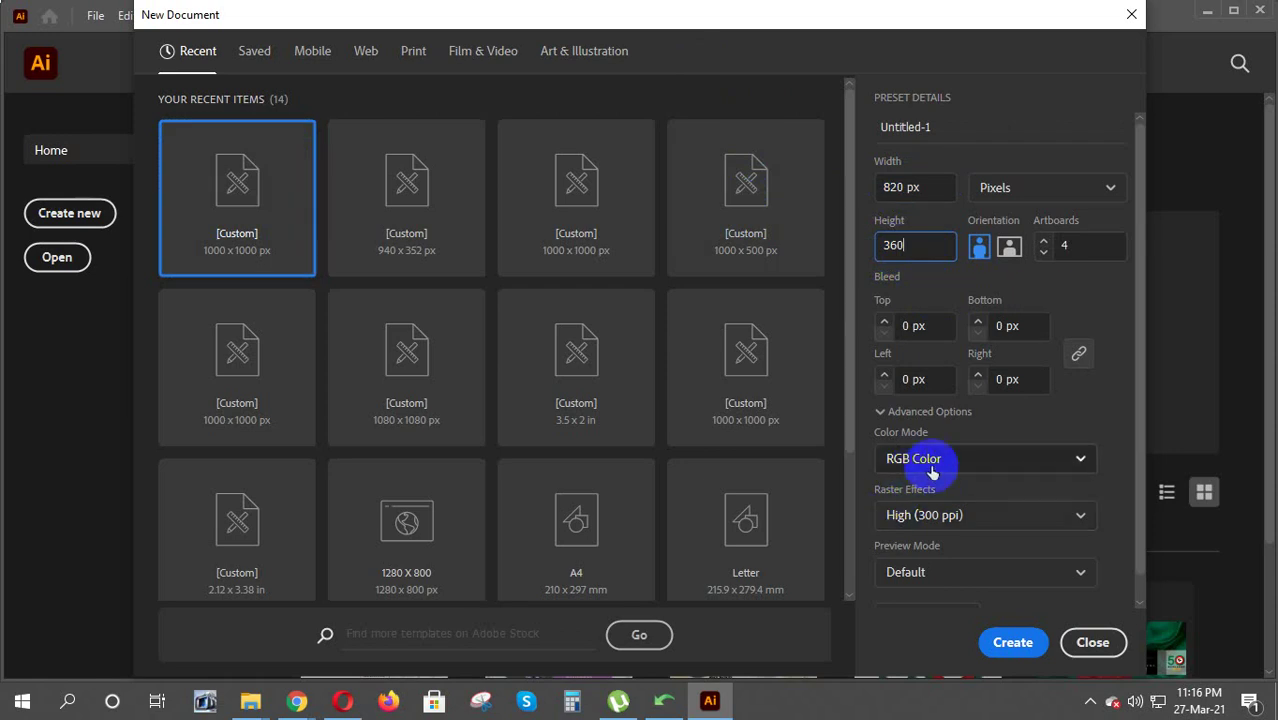
pyautogui.click(1044, 254)
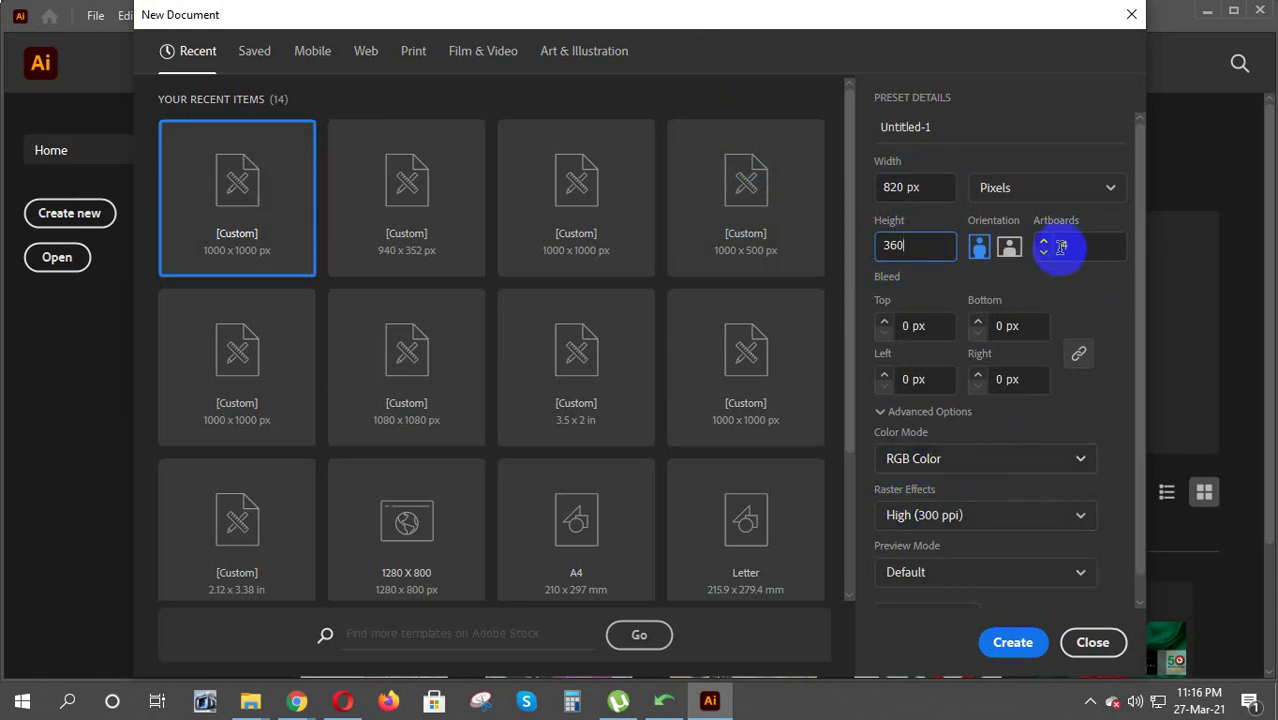
pyautogui.click(1044, 254)
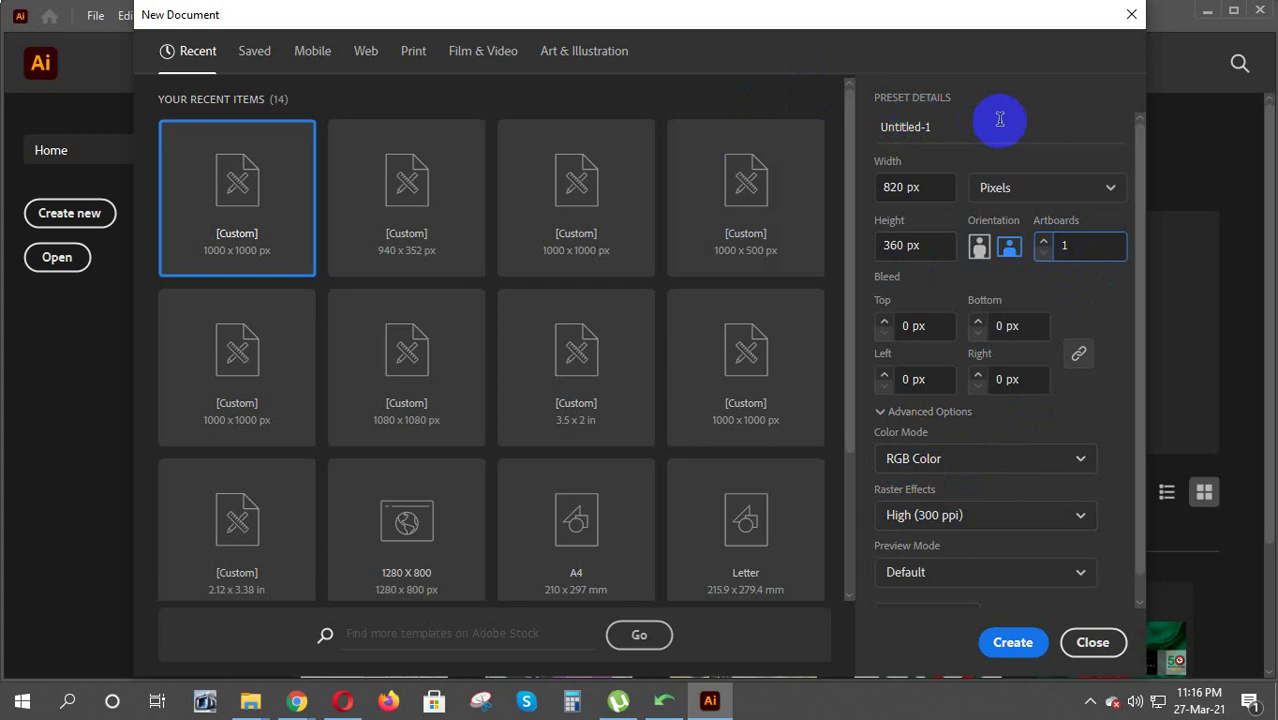
# Name the new document 'Facebook Page Cover Design'
pyautogui.click(958, 121)
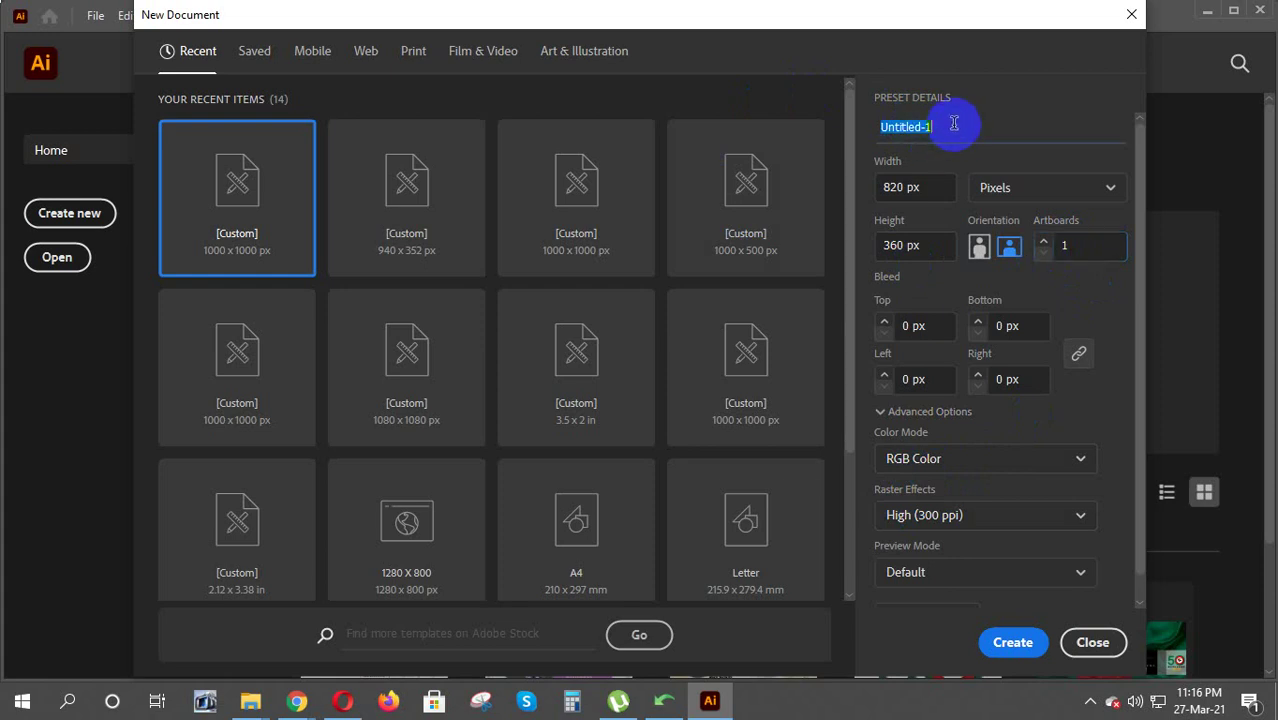
pyautogui.write('F')
pyautogui.write('aceboo')
pyautogui.write('k C')
pyautogui.write('over')
pyautogui.hotkey('ctrl', 'Left')
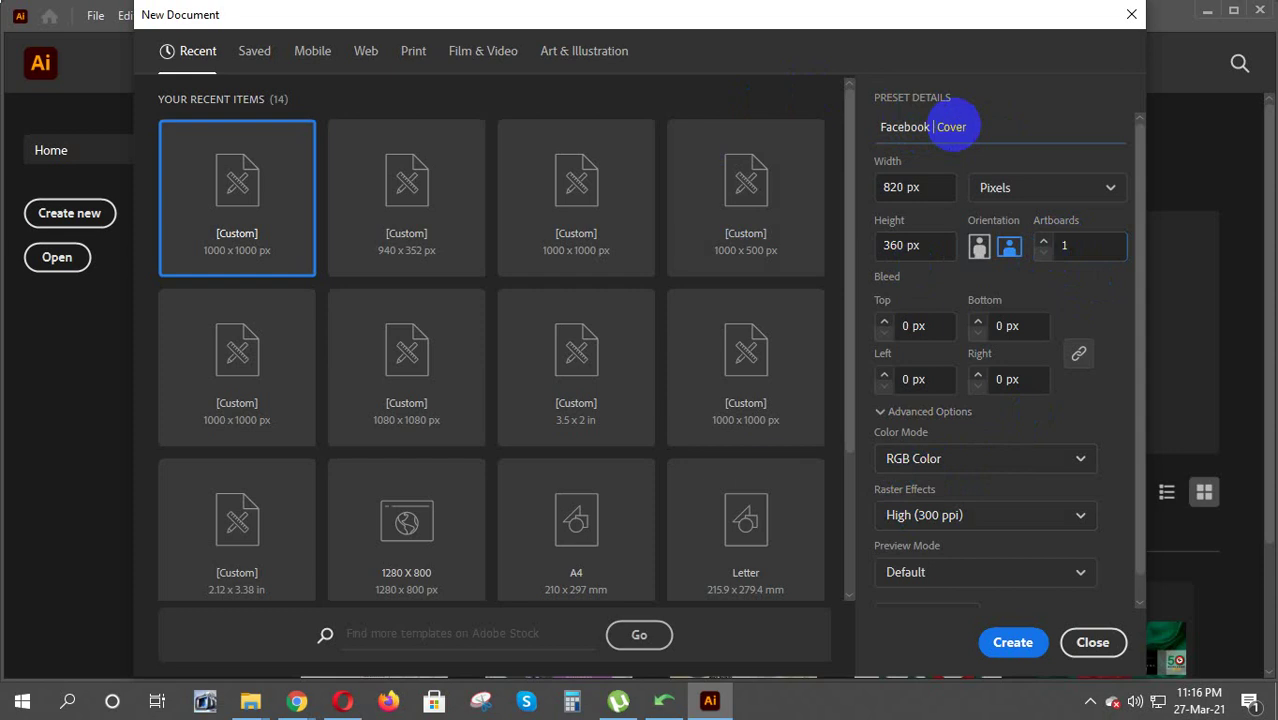
pyautogui.write('Pa')
pyautogui.write('ge')
pyautogui.press('End')
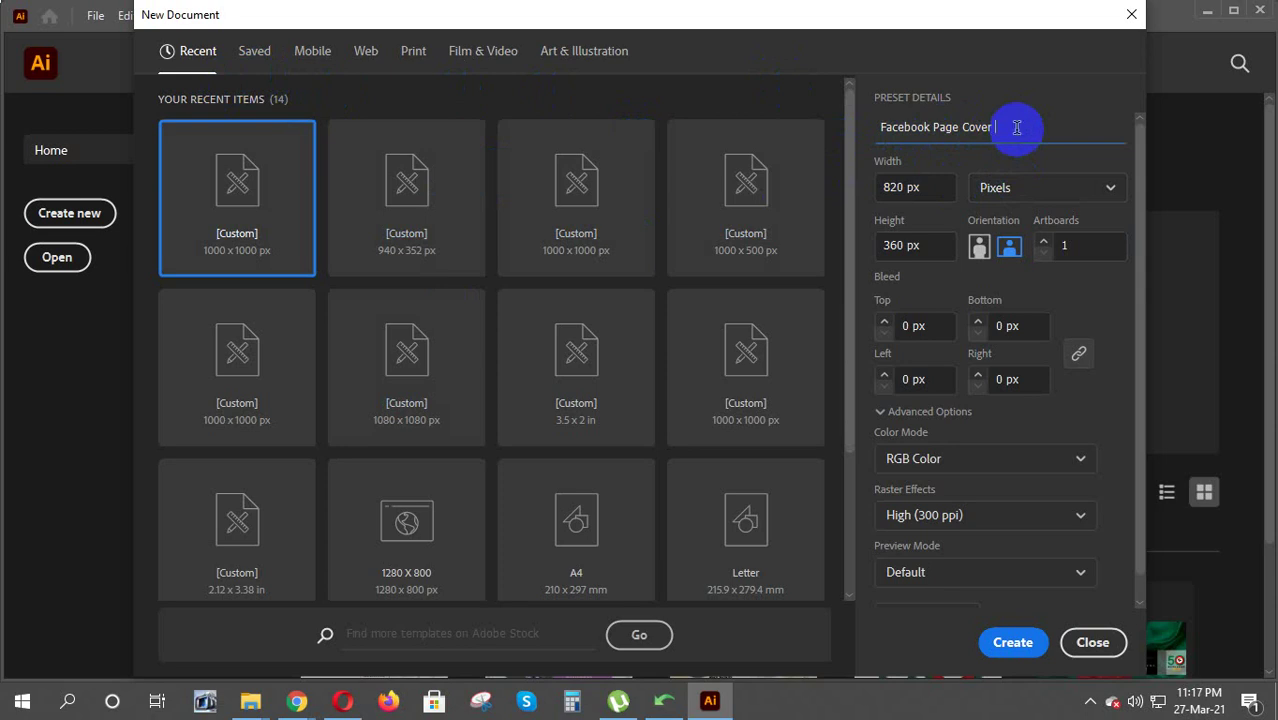
pyautogui.write('Desih')
pyautogui.press('BackSpace')
pyautogui.write('gn')
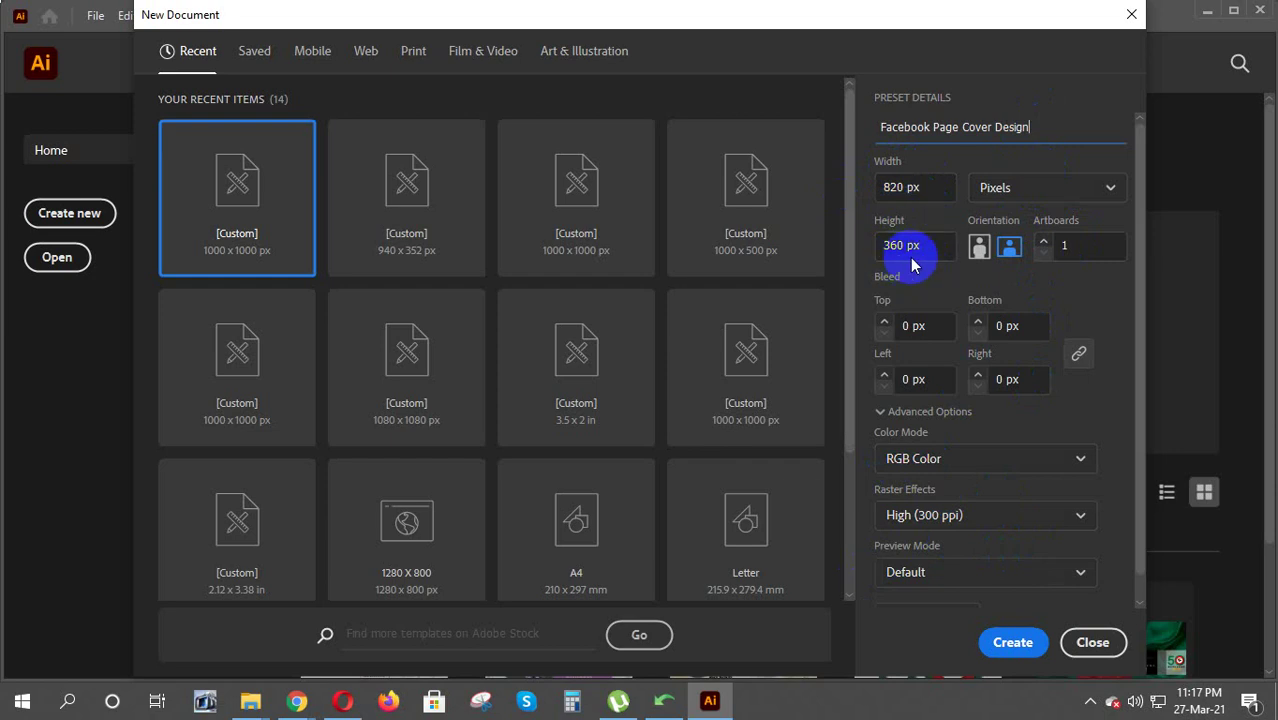
# Create the document and view its blank artboard at 100%
pyautogui.click(1013, 645)
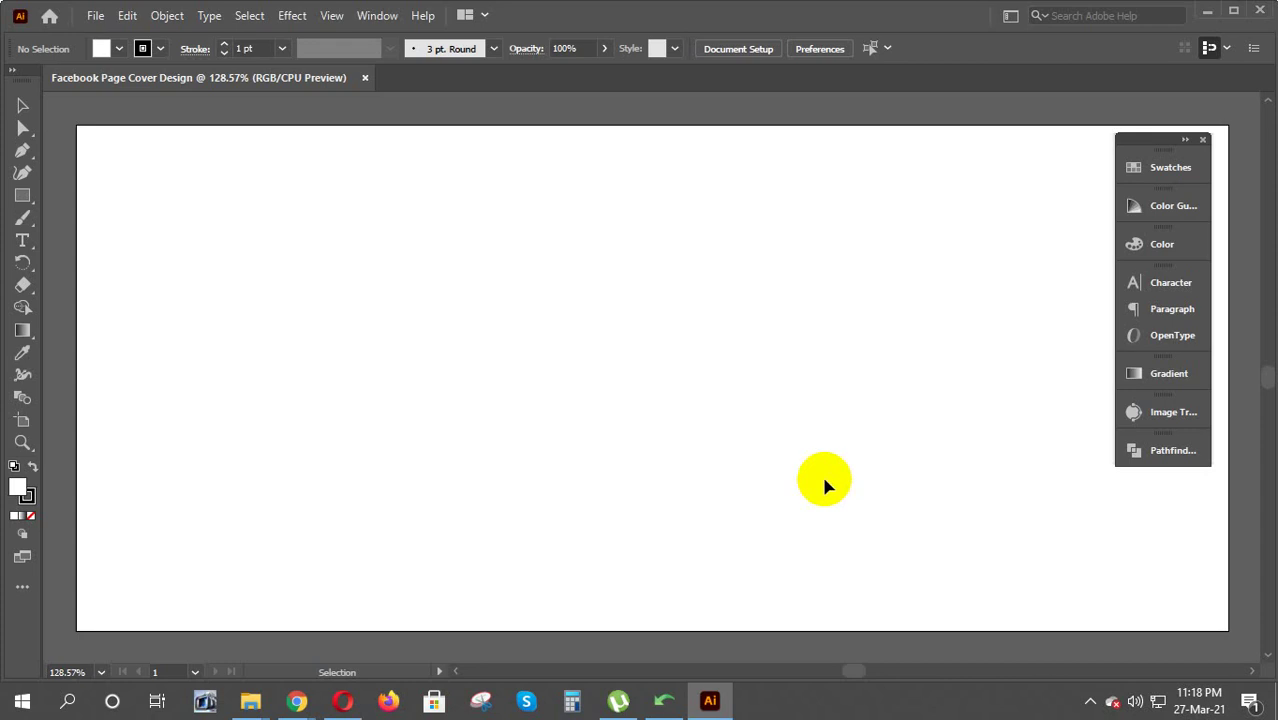
pyautogui.hotkey('ctrl', '1')
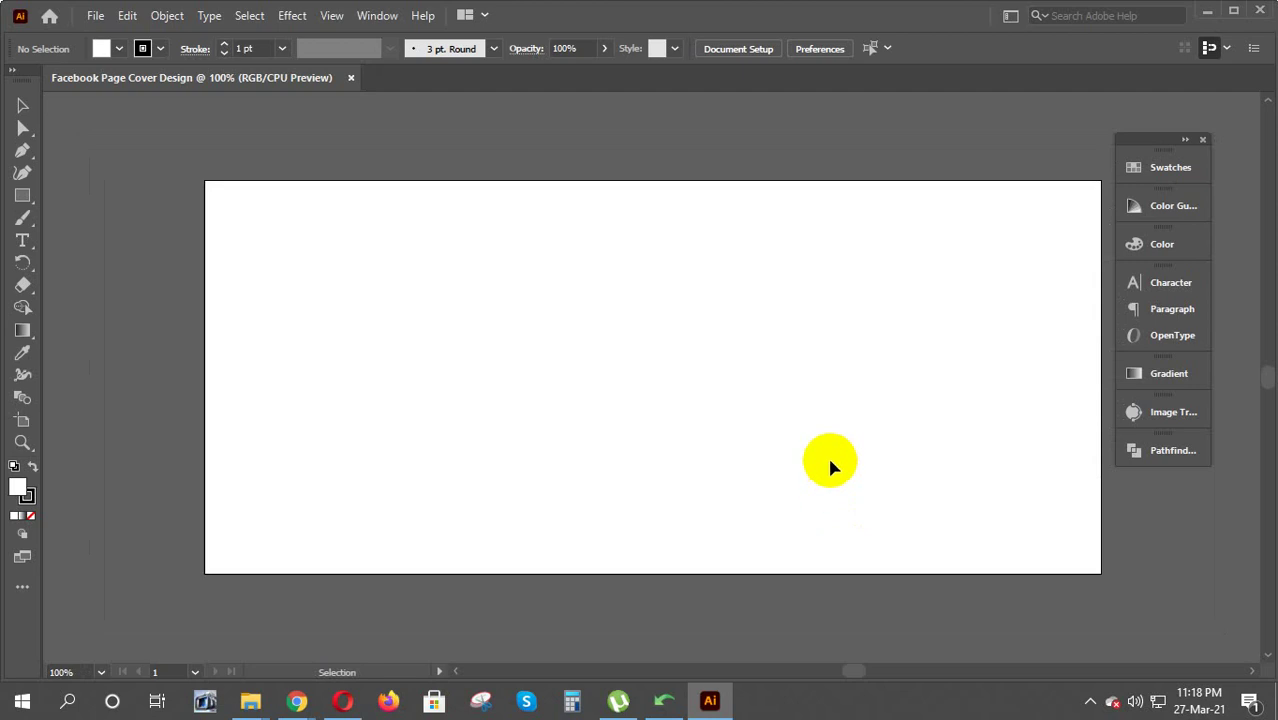
pyautogui.click(716, 619)
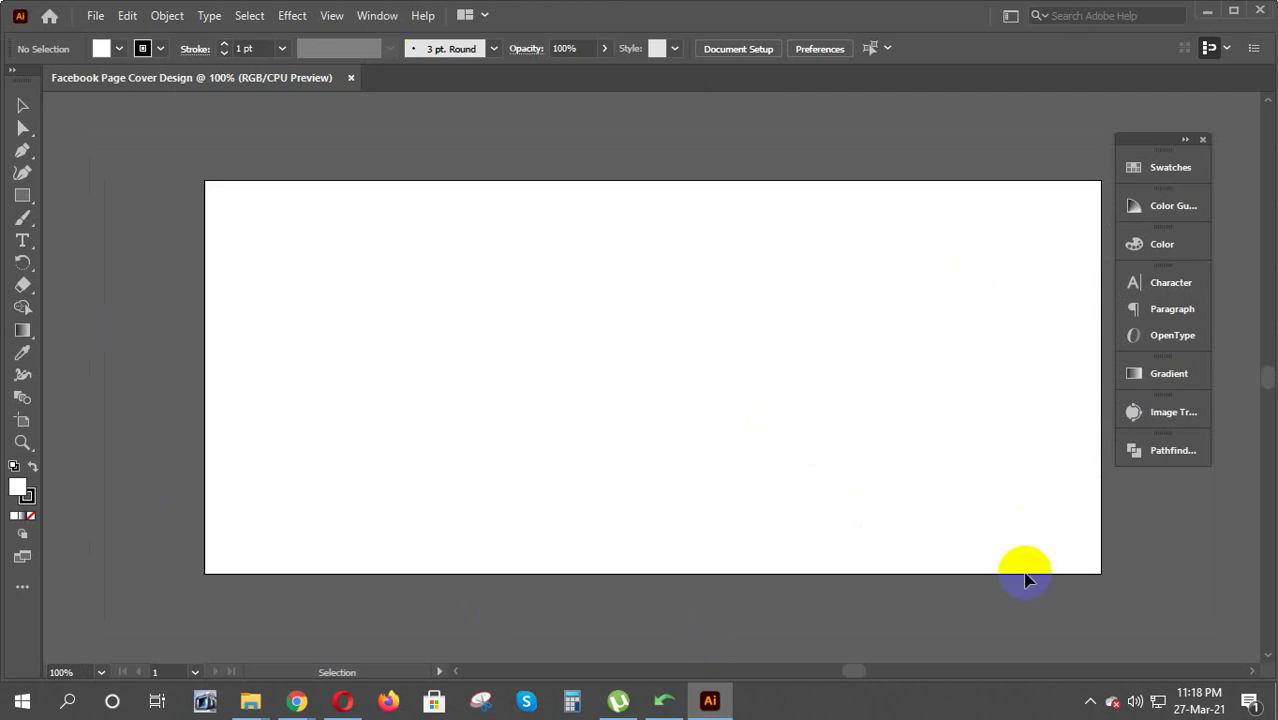
pyautogui.moveTo(1141, 622); pyautogui.dragTo(750, 633)
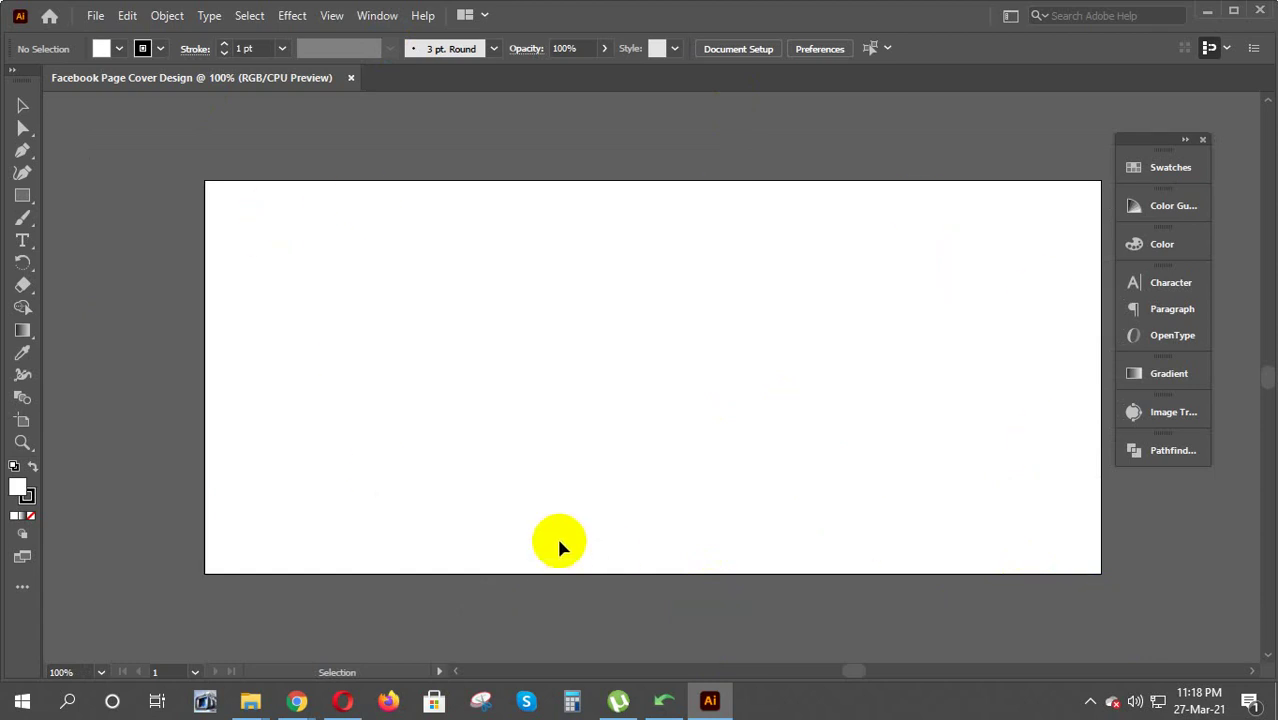
pyautogui.moveTo(297, 701)
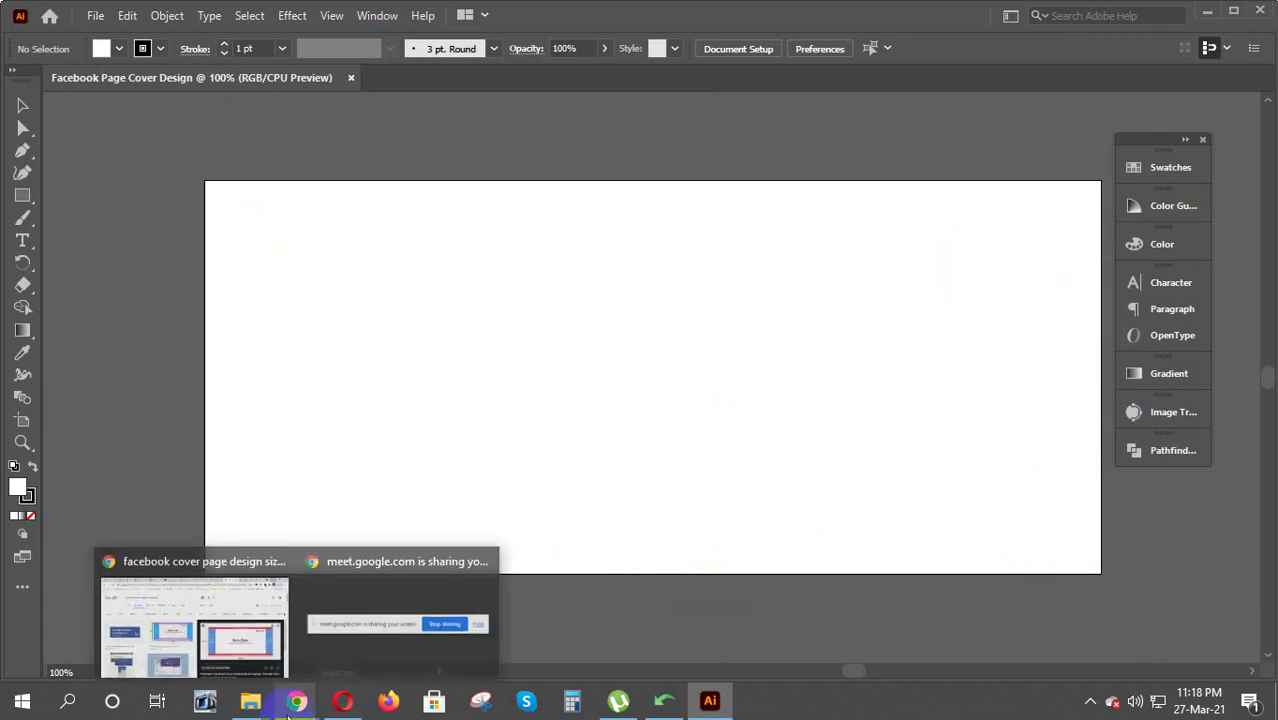
# Return to Chrome's 820px × 360px Safe Zone cover template for reference
pyautogui.click(242, 645)
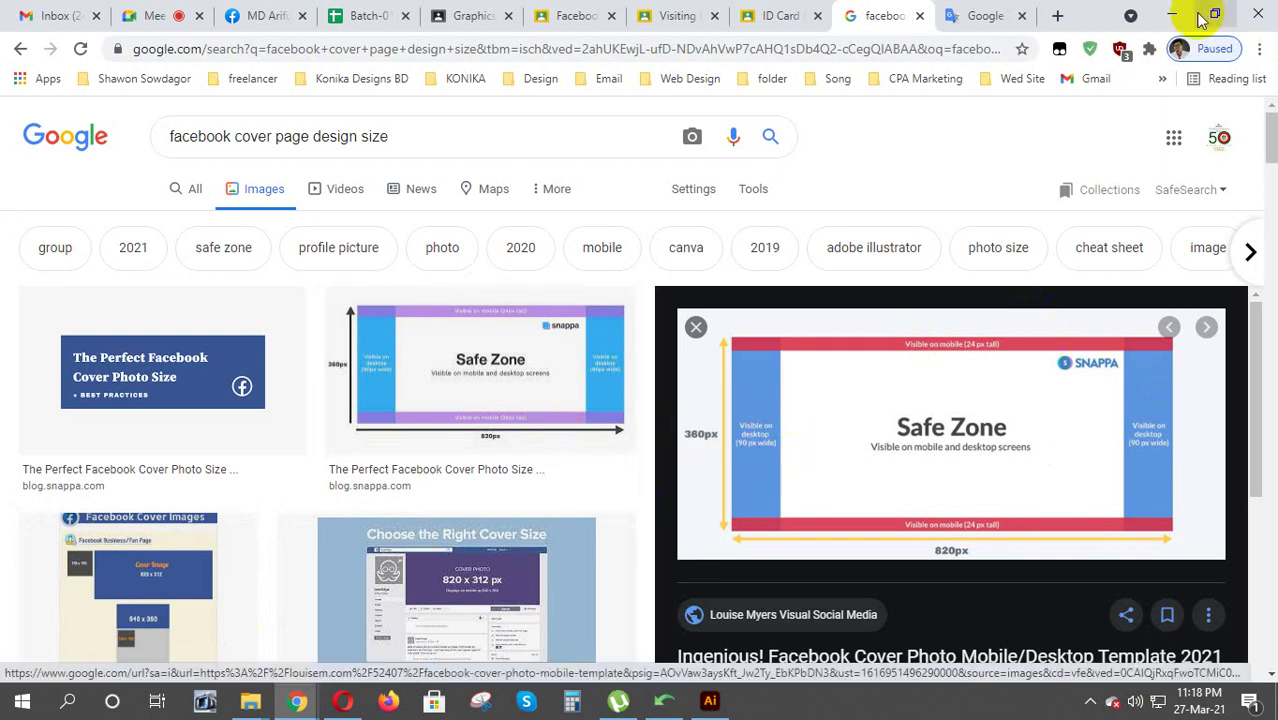
# Draw a 90 × 360 px rectangle in the cover document
pyautogui.click(1177, 14)
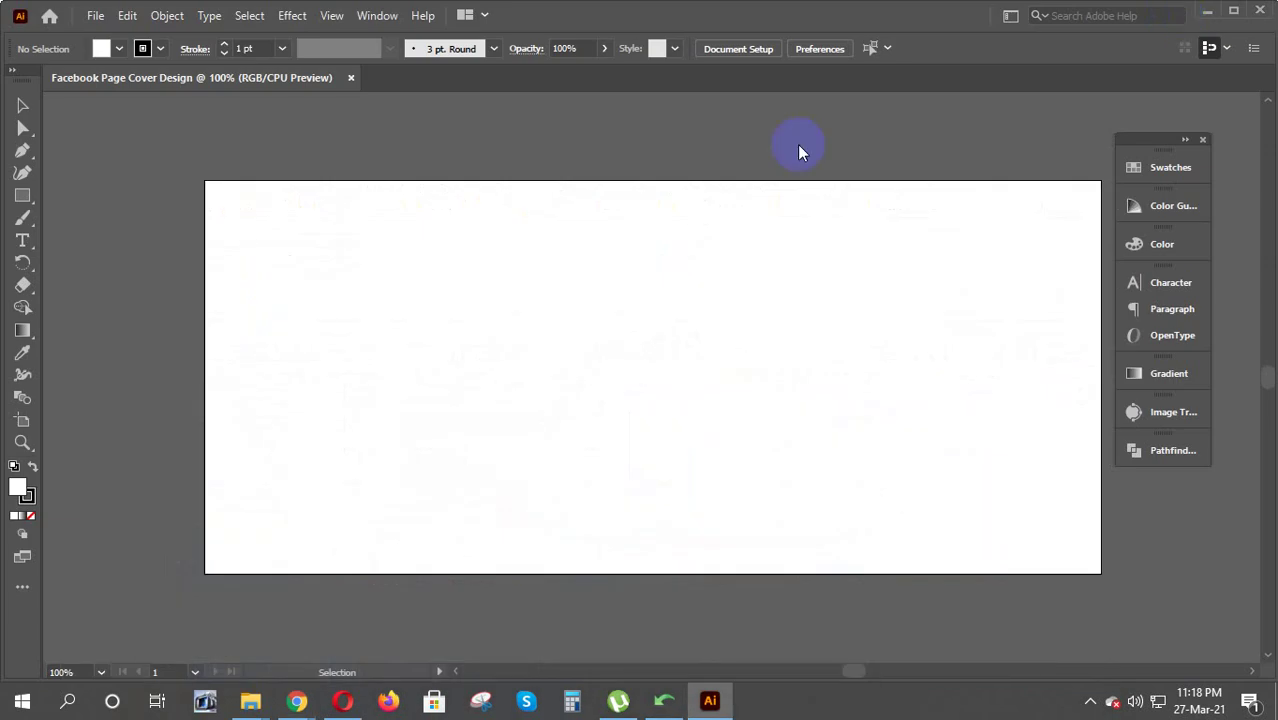
pyautogui.click(22, 200)
pyautogui.click(320, 330)
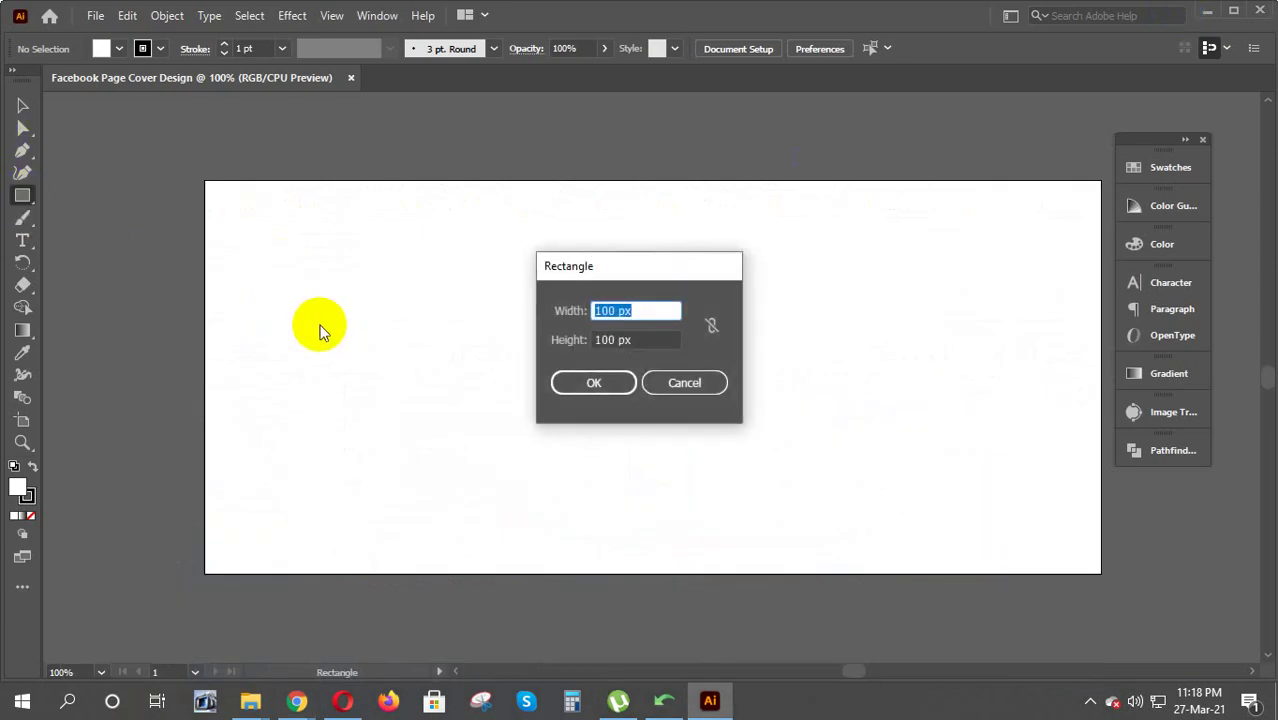
pyautogui.write('360')
pyautogui.click(613, 340)
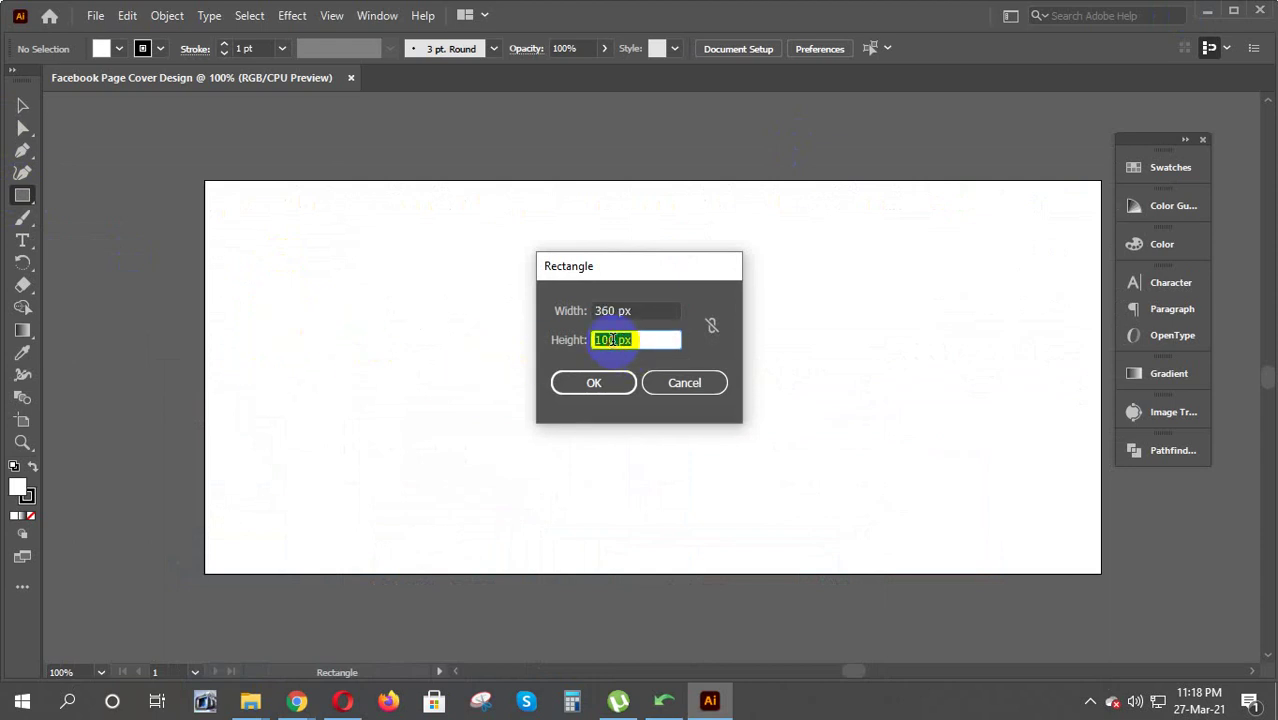
pyautogui.write('36')
pyautogui.write('0')
pyautogui.click(610, 311)
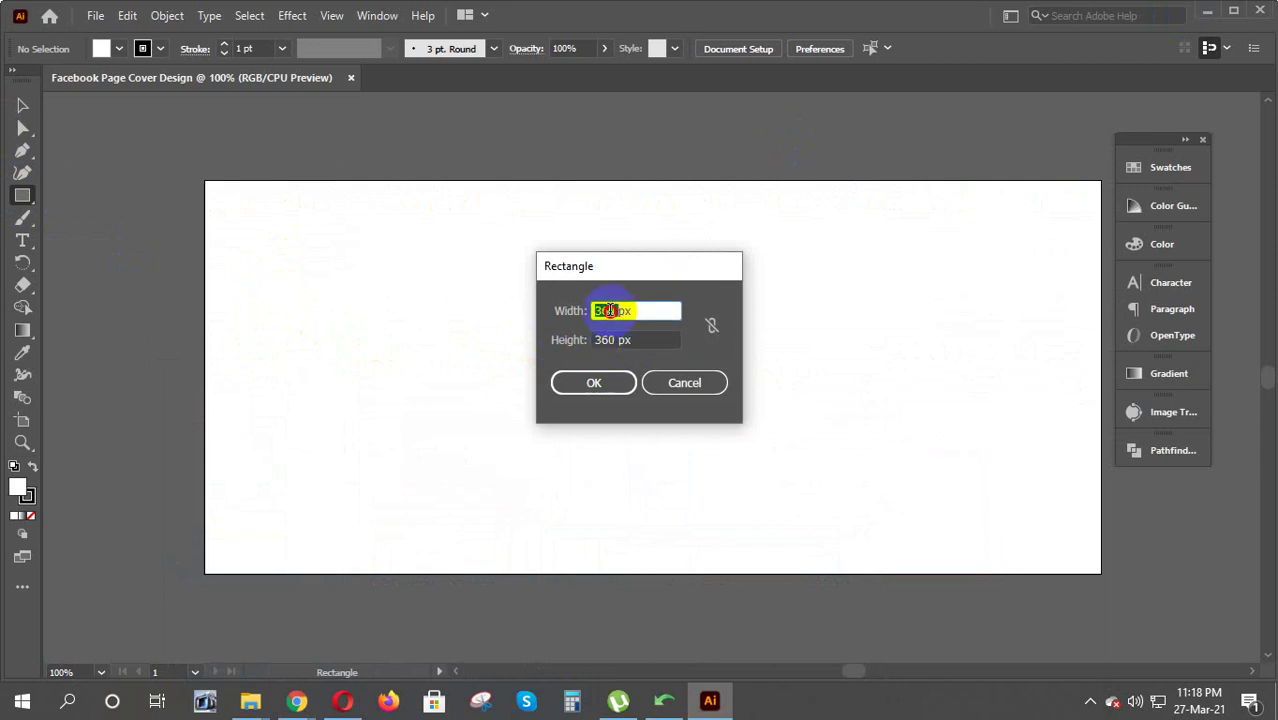
pyautogui.write('9')
pyautogui.write('0')
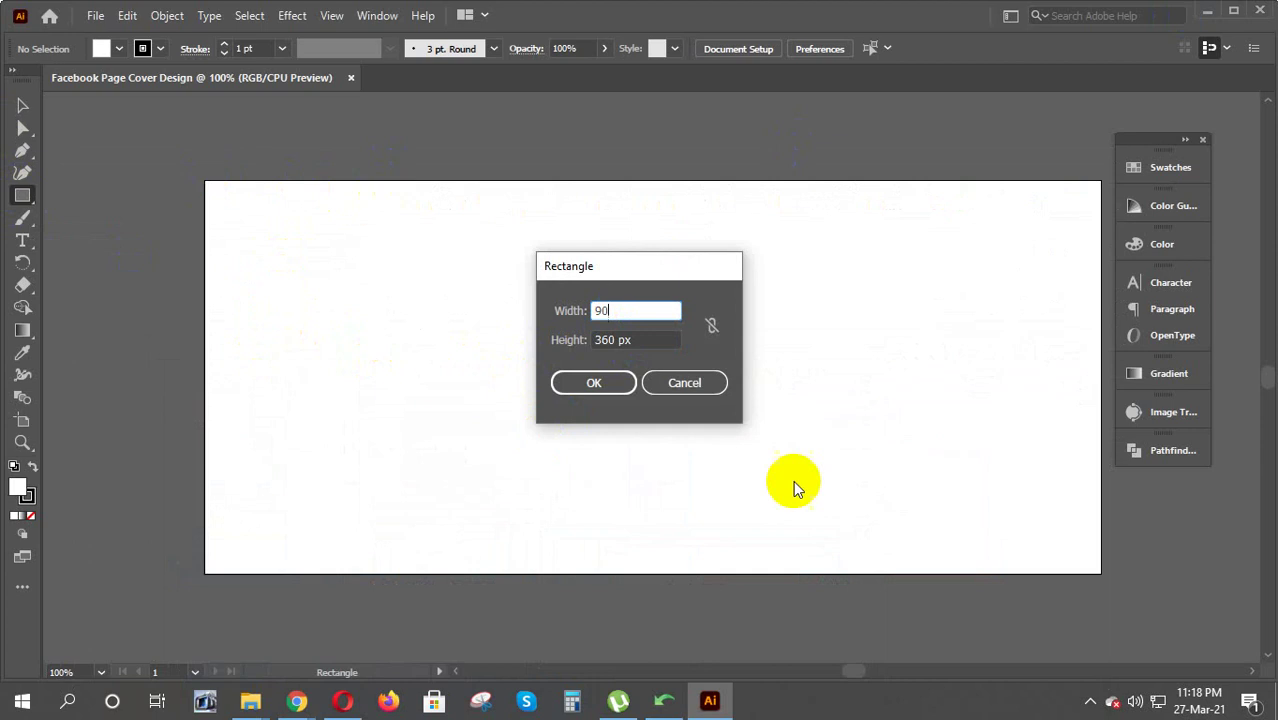
pyautogui.click(596, 386)
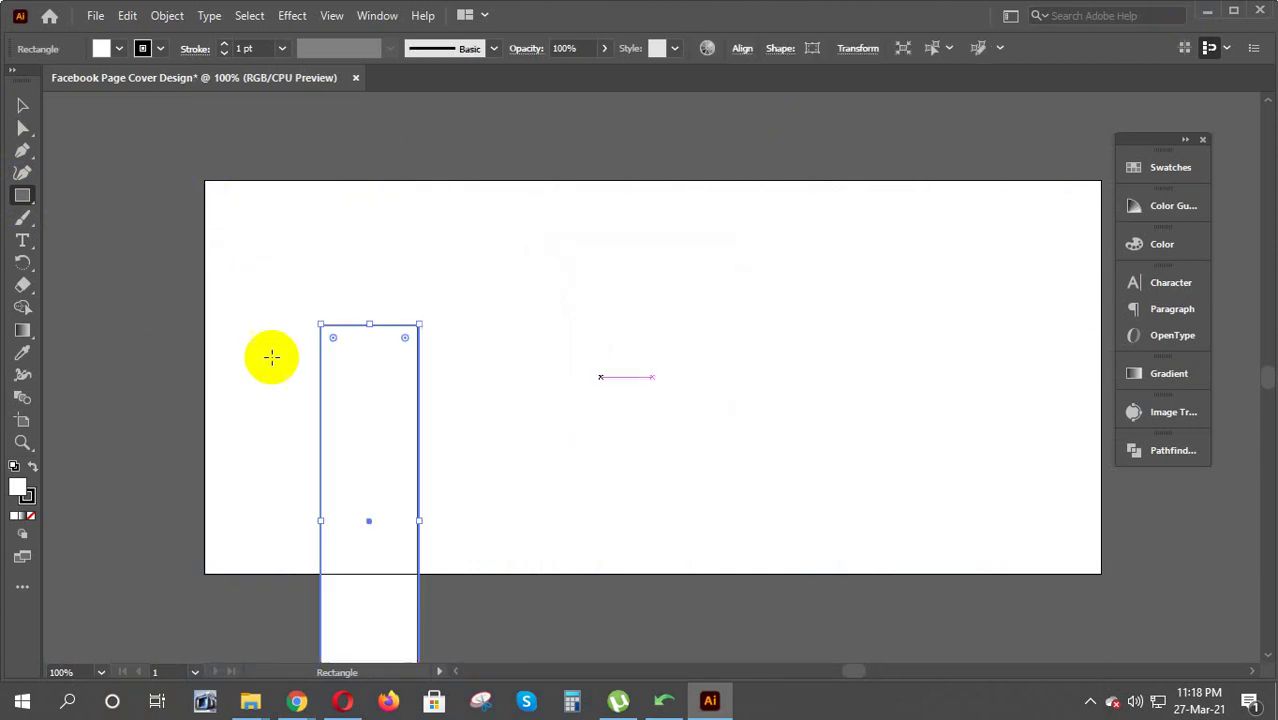
# Move the bar to the artboard's left edge and fill it light gray
pyautogui.click(22, 105)
pyautogui.moveTo(372, 402); pyautogui.dragTo(257, 275)
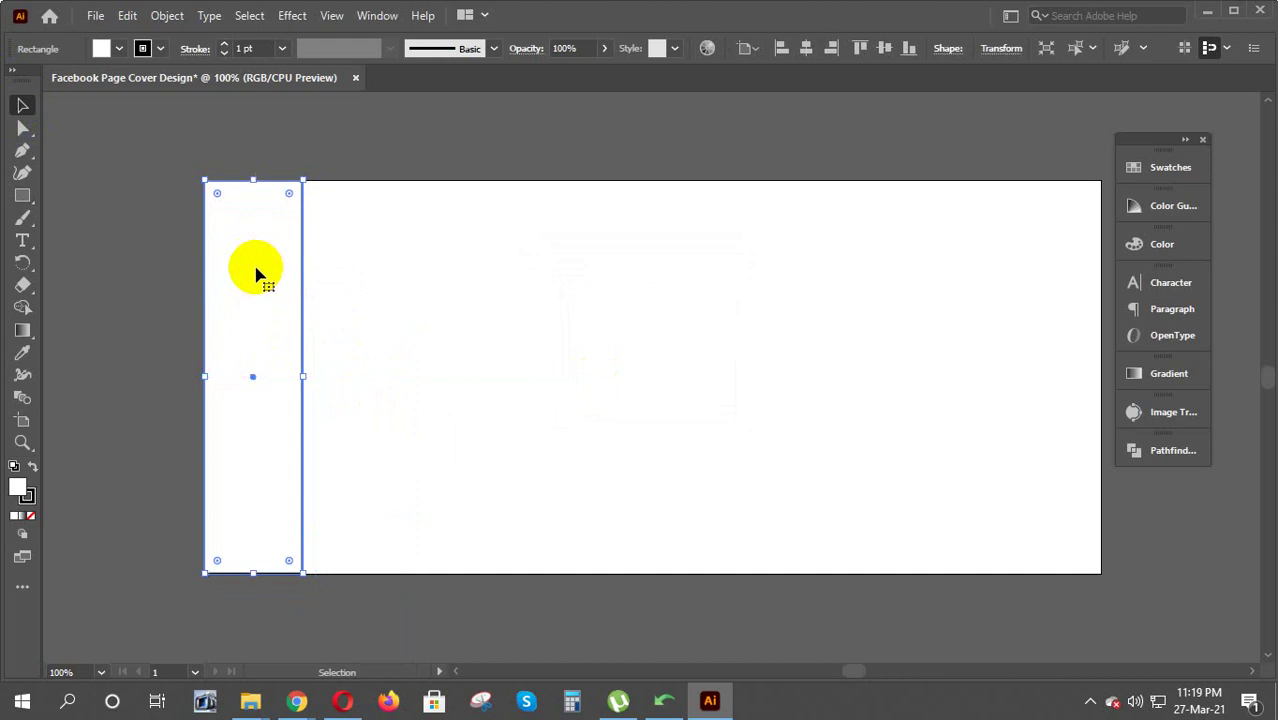
pyautogui.click(1160, 244)
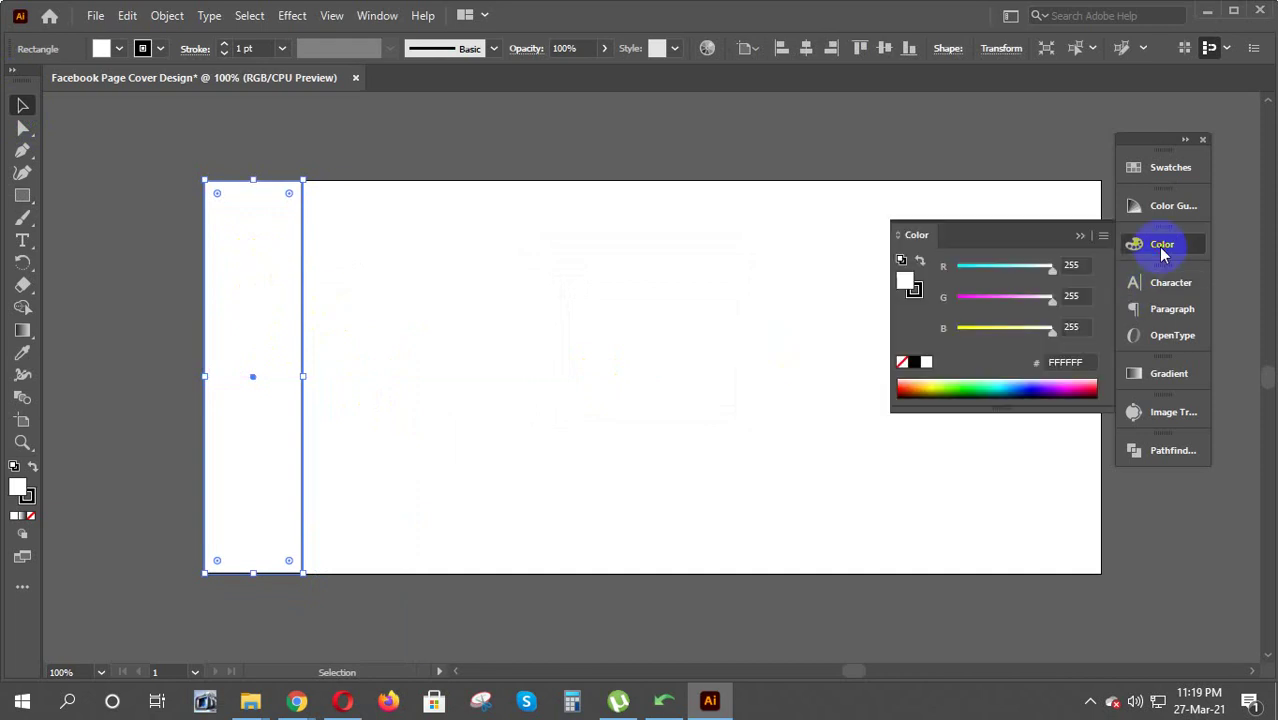
pyautogui.click(1160, 168)
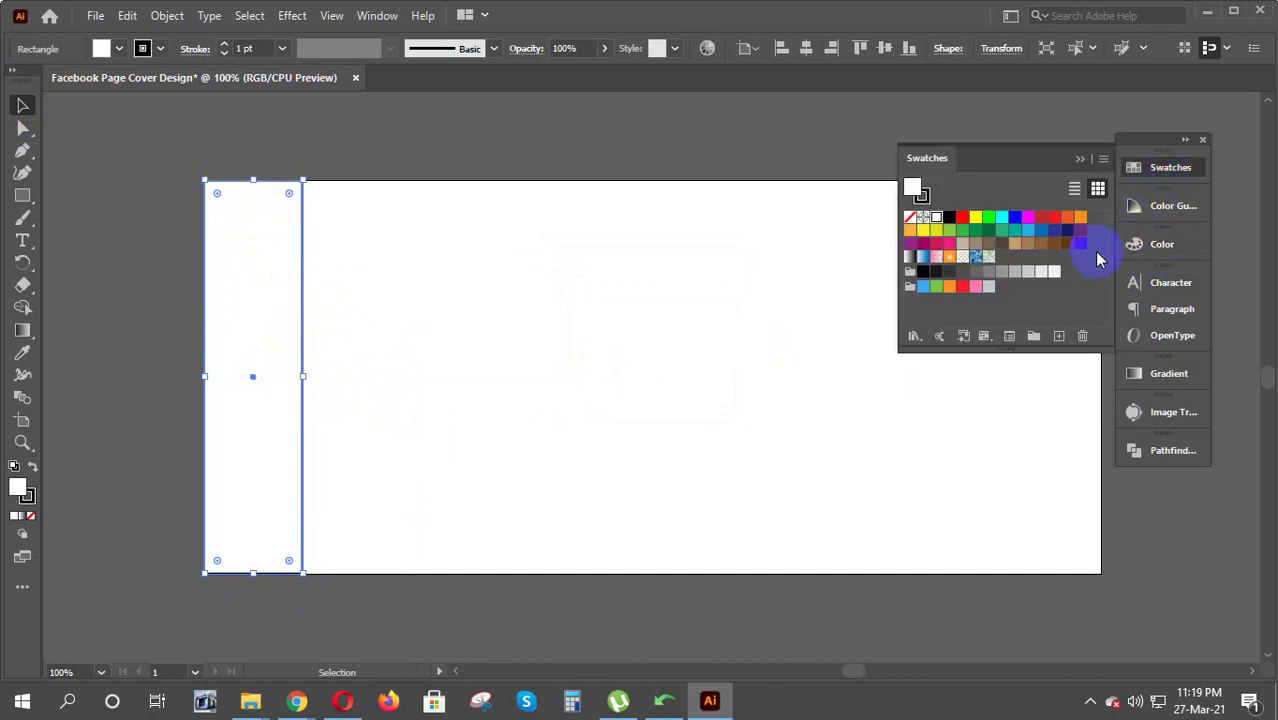
pyautogui.click(1015, 271)
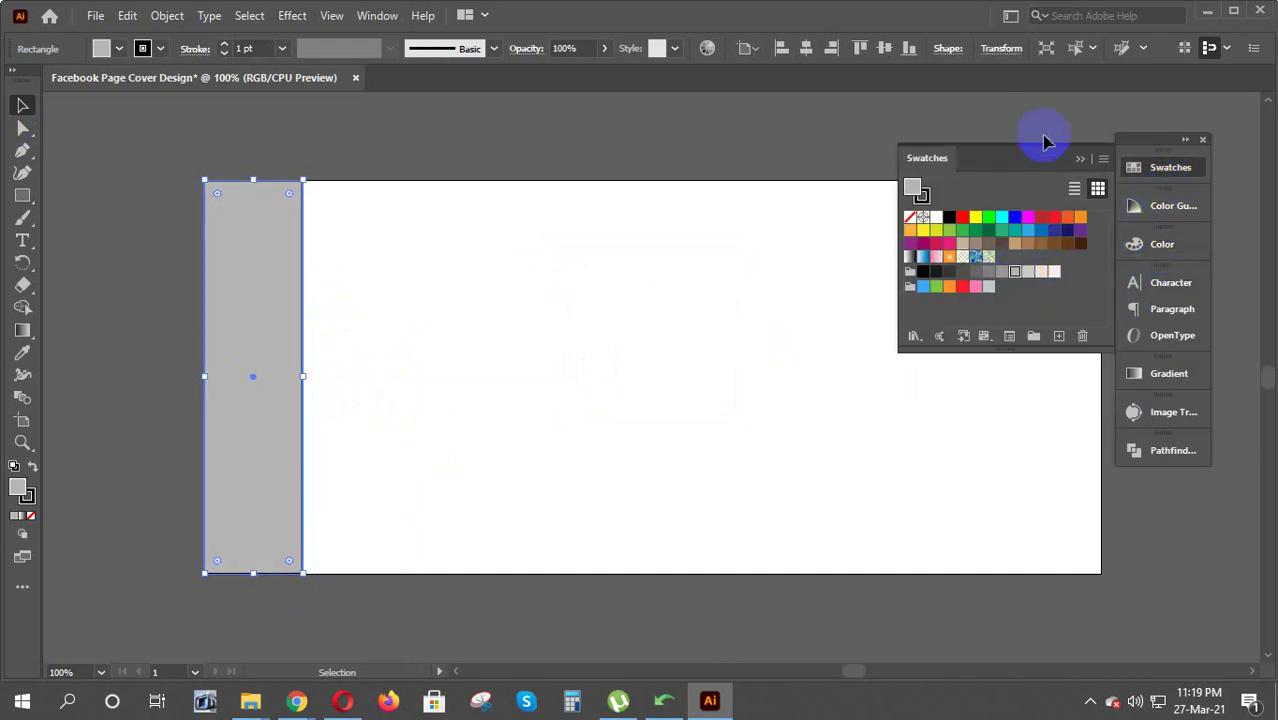
pyautogui.click(1080, 162)
pyautogui.click(551, 354)
pyautogui.click(265, 357)
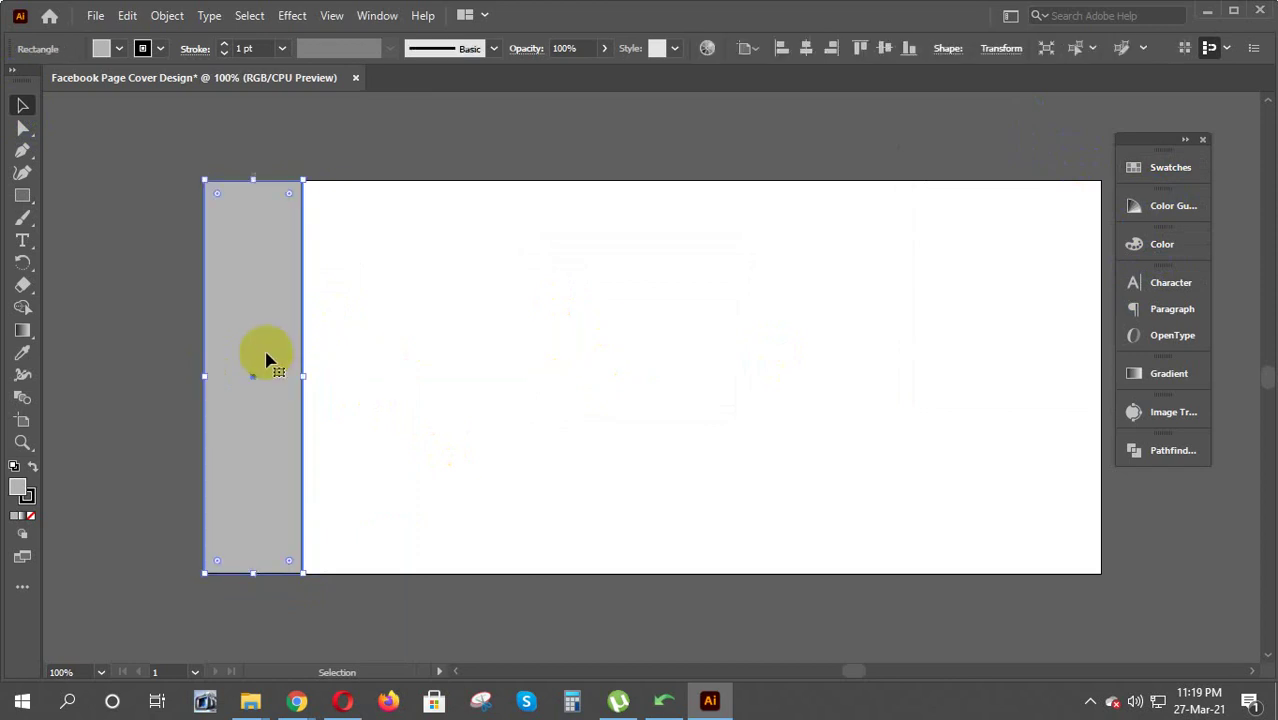
# Remove the bar's outline and place a copy at the artboard's right edge
pyautogui.click(16, 515)
pyautogui.click(30, 515)
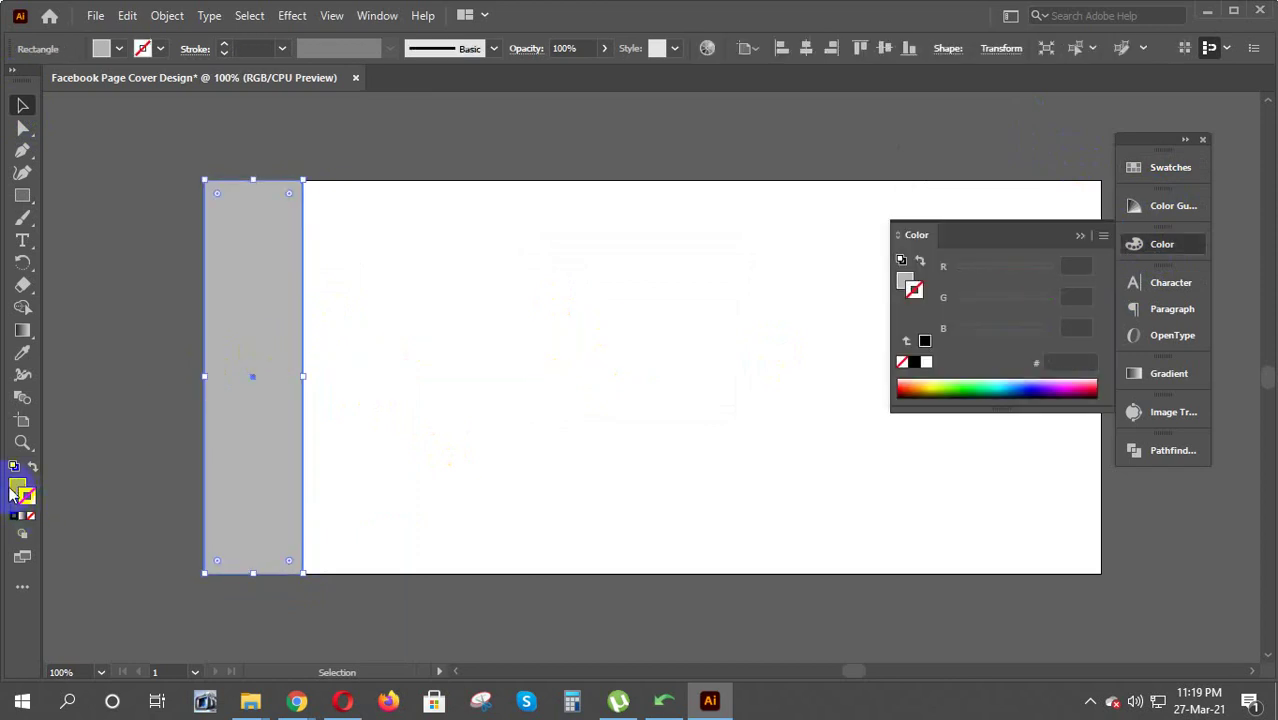
pyautogui.moveTo(257, 450); pyautogui.dragTo(629, 450)
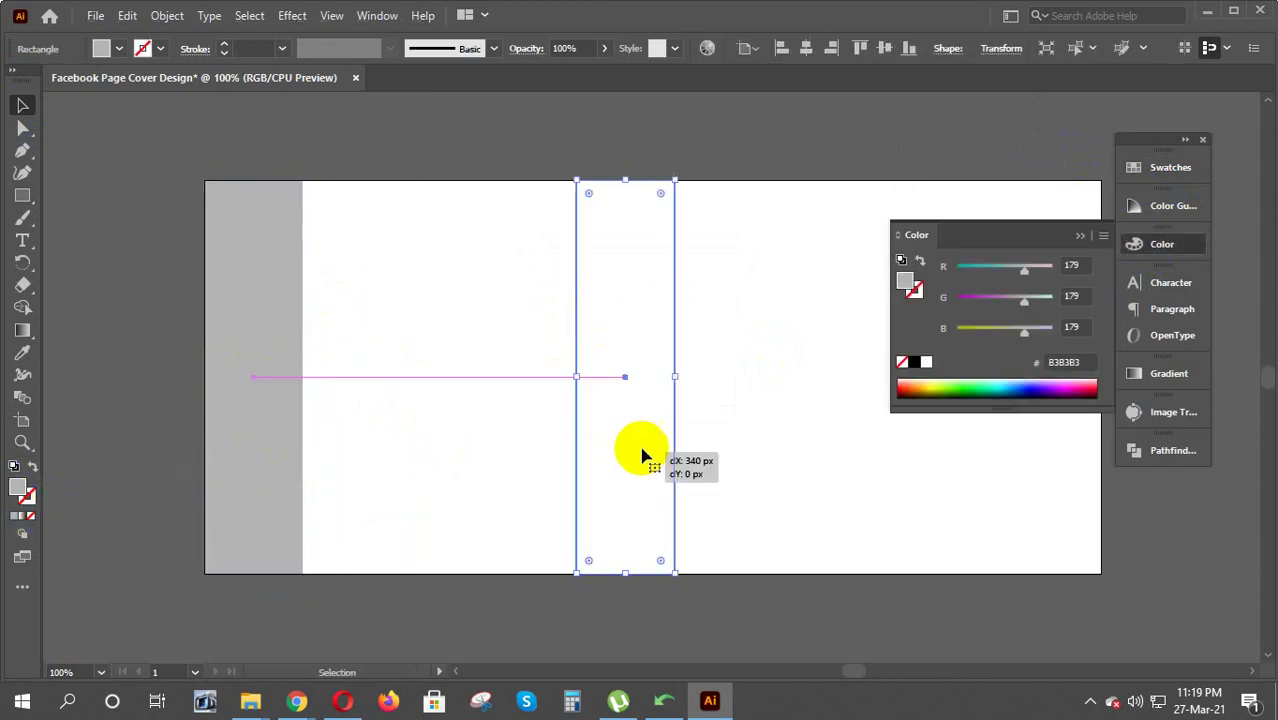
pyautogui.click(1080, 235)
pyautogui.moveTo(651, 402); pyautogui.dragTo(1035, 398)
pyautogui.click(830, 472)
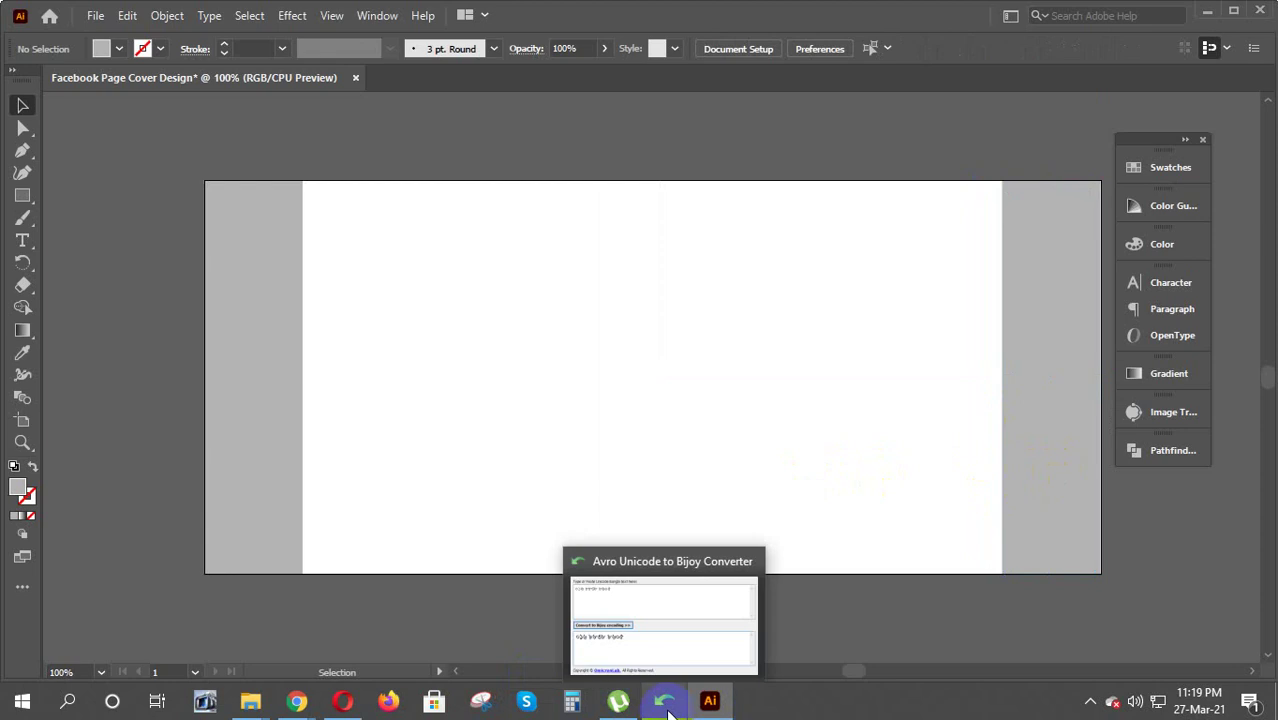
pyautogui.moveTo(296, 701)
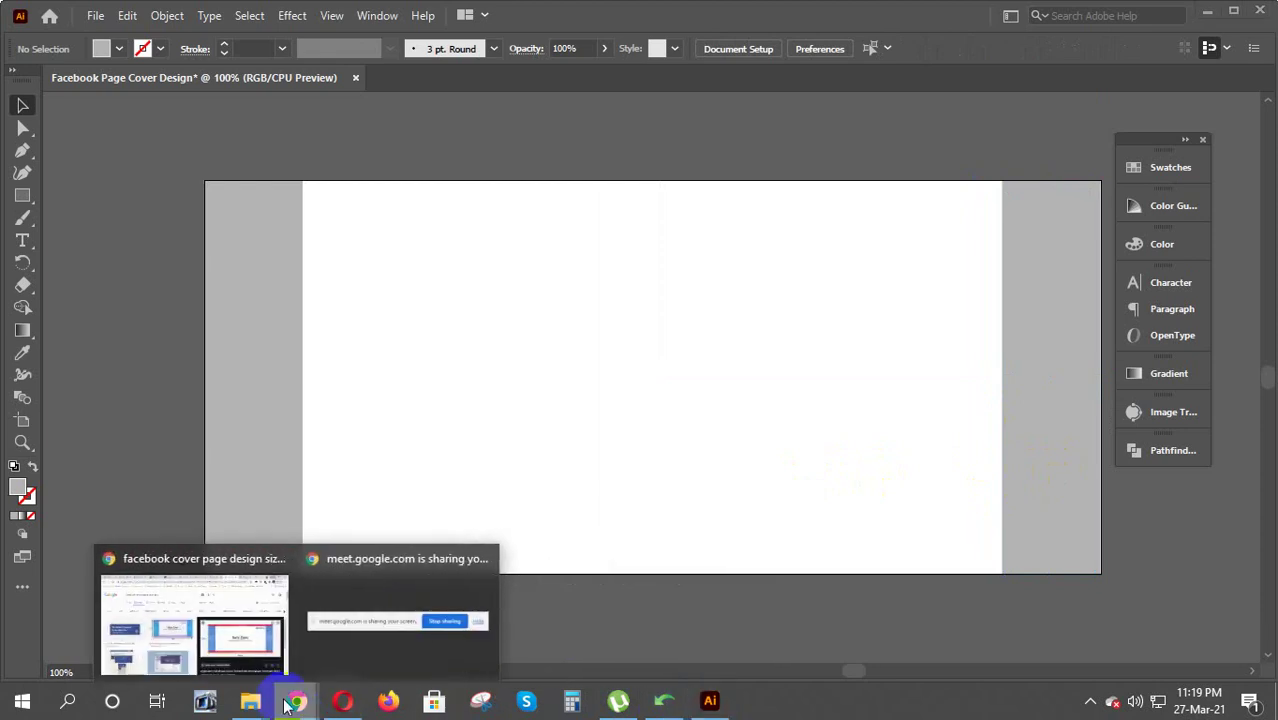
pyautogui.click(212, 640)
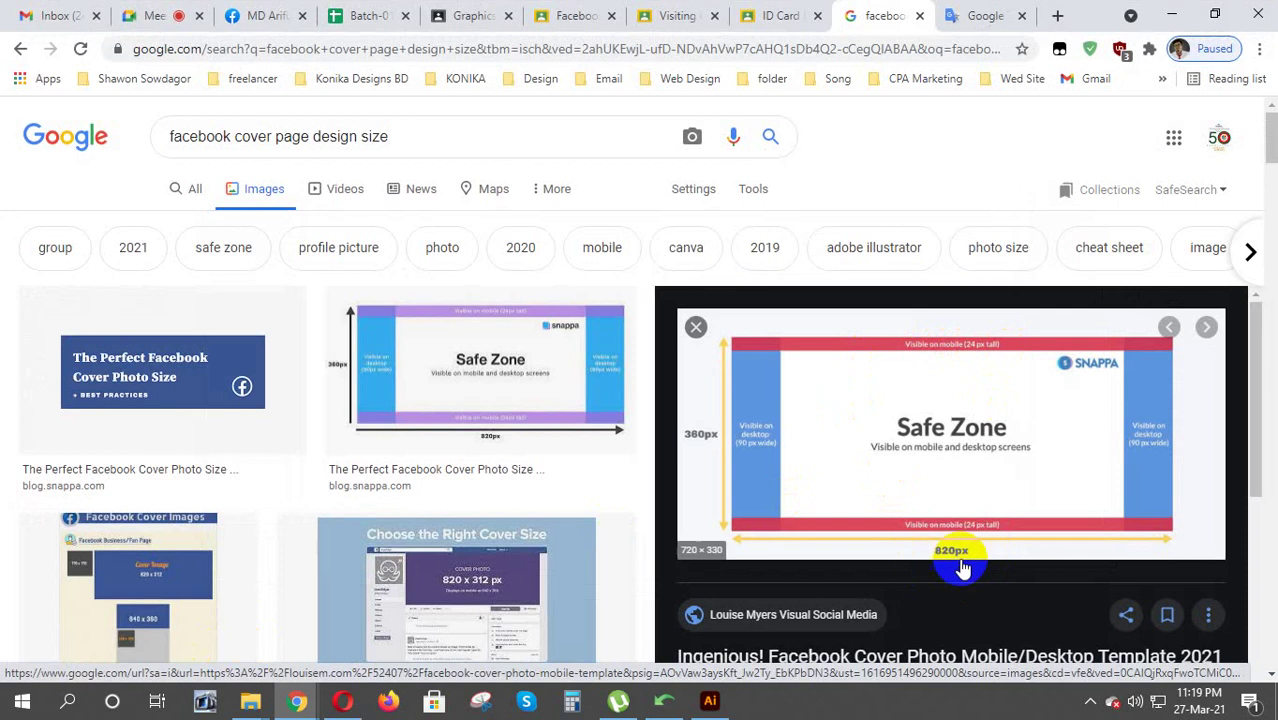
# Draw an 820 × 24 px rectangle in the cover document
pyautogui.click(1172, 14)
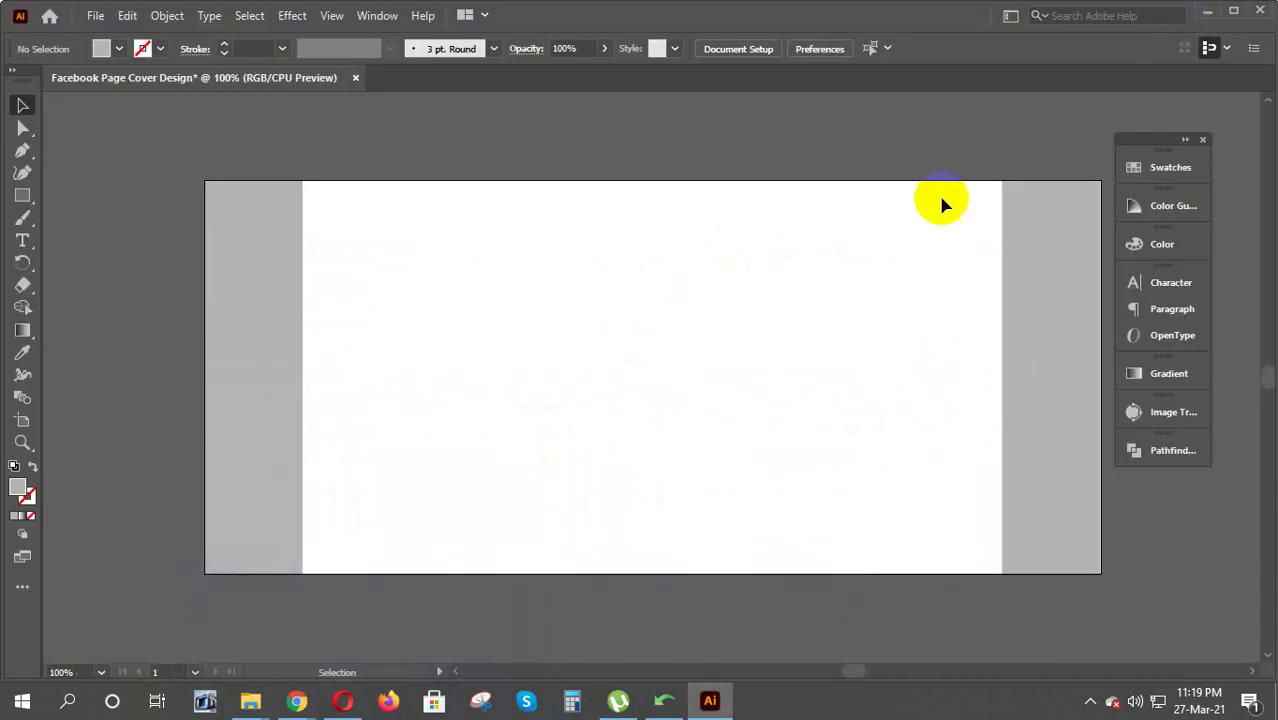
pyautogui.click(22, 195)
pyautogui.click(595, 331)
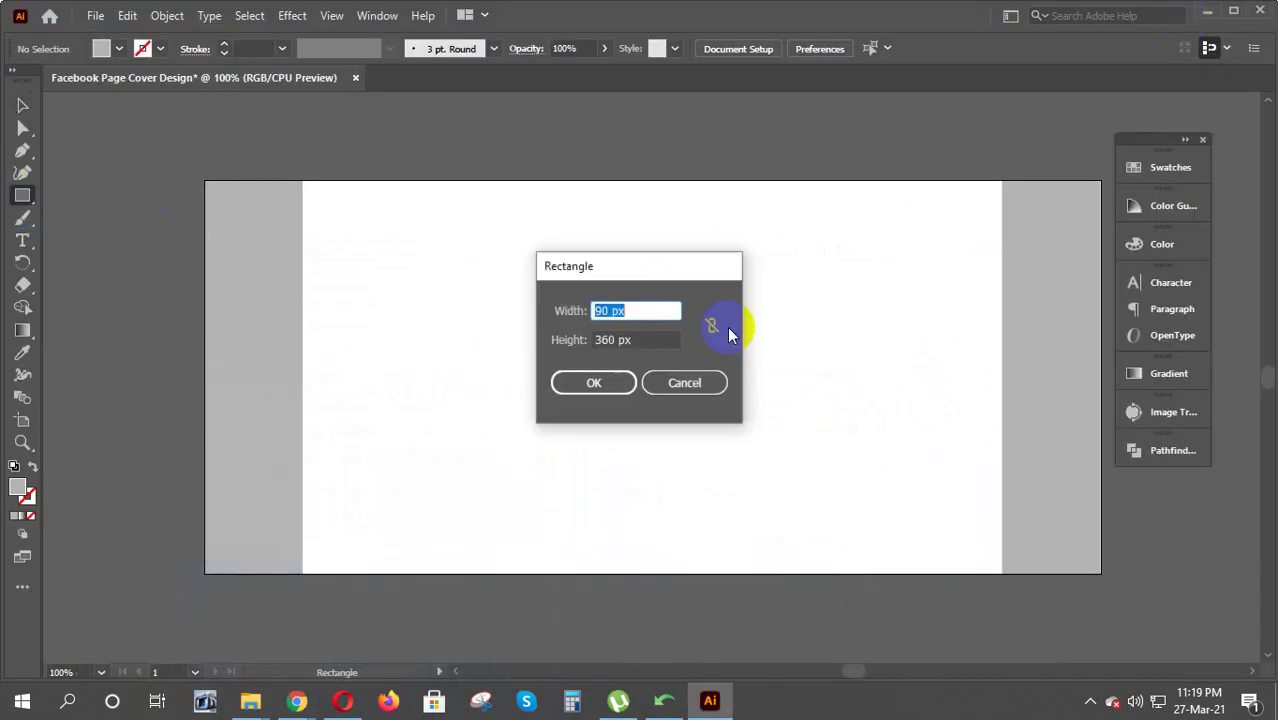
pyautogui.write('820')
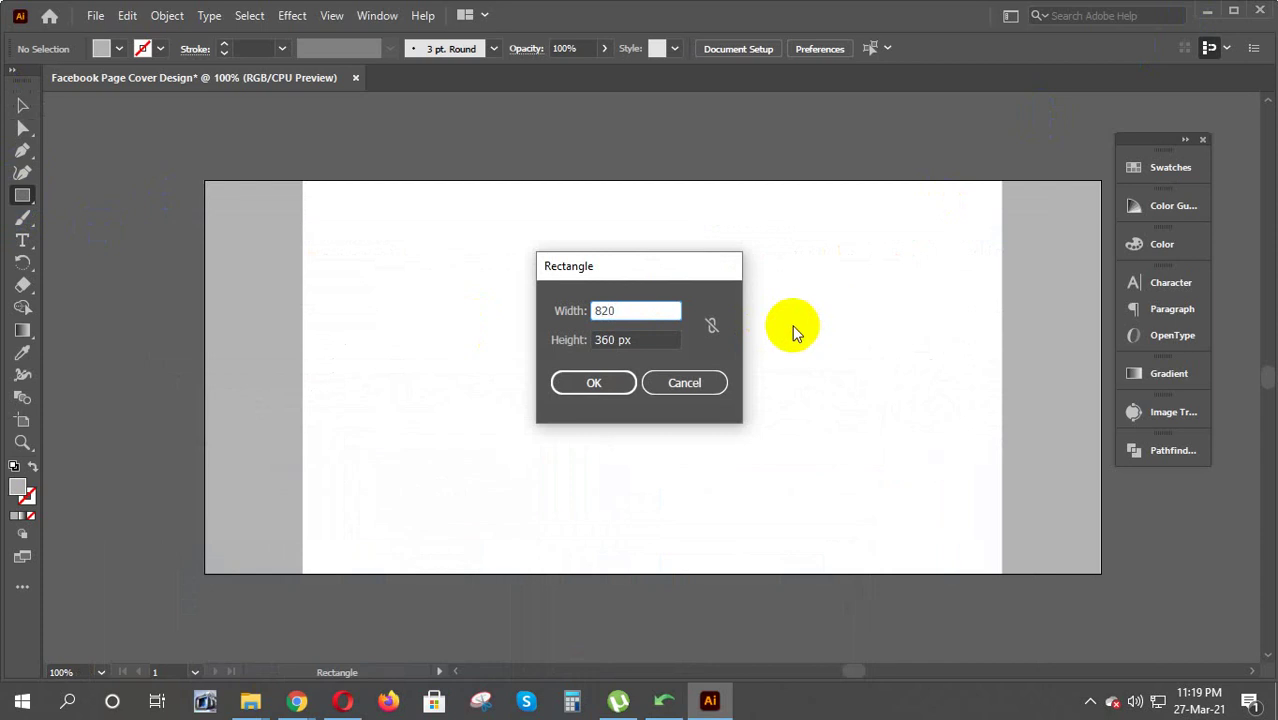
pyautogui.click(610, 341)
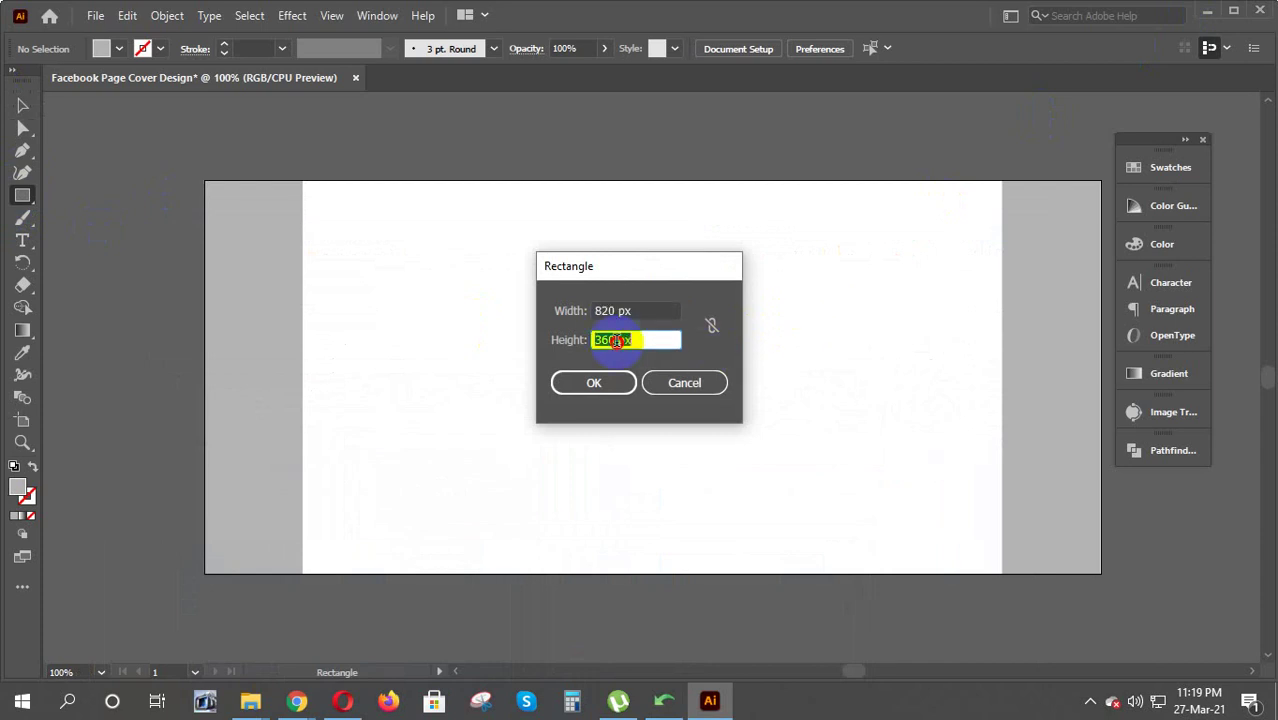
pyautogui.write('24')
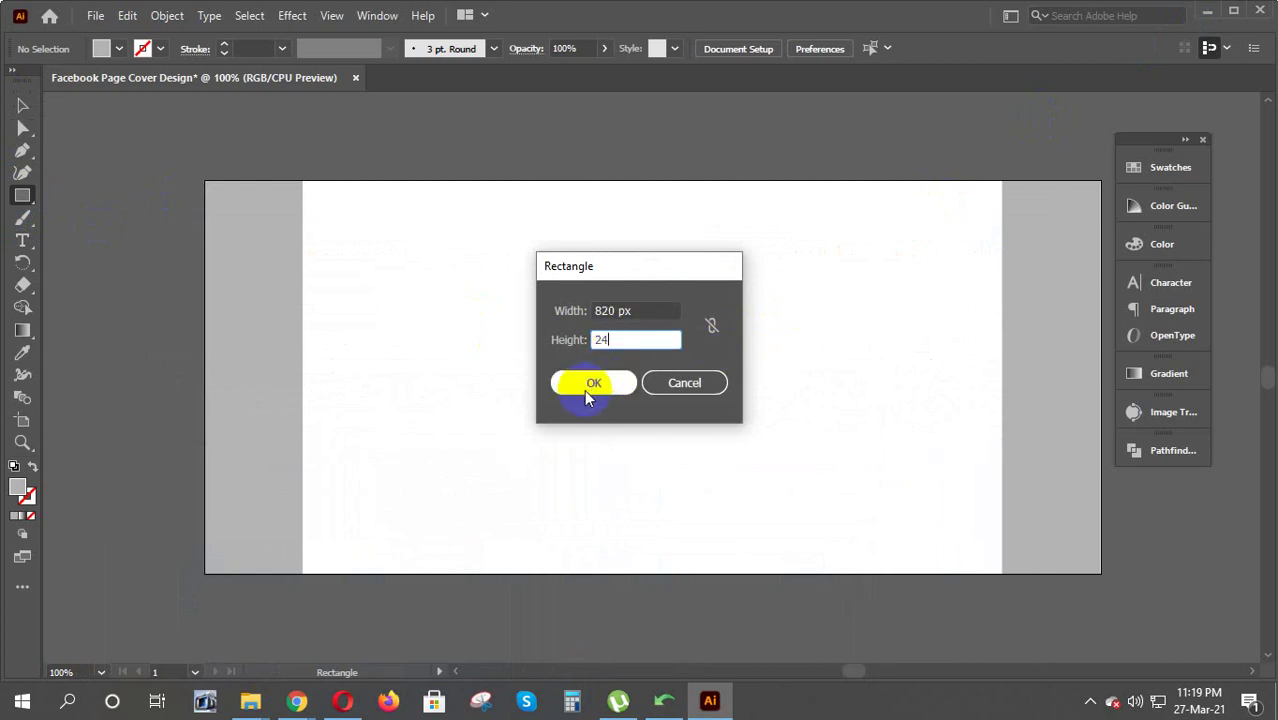
pyautogui.click(199, 190)
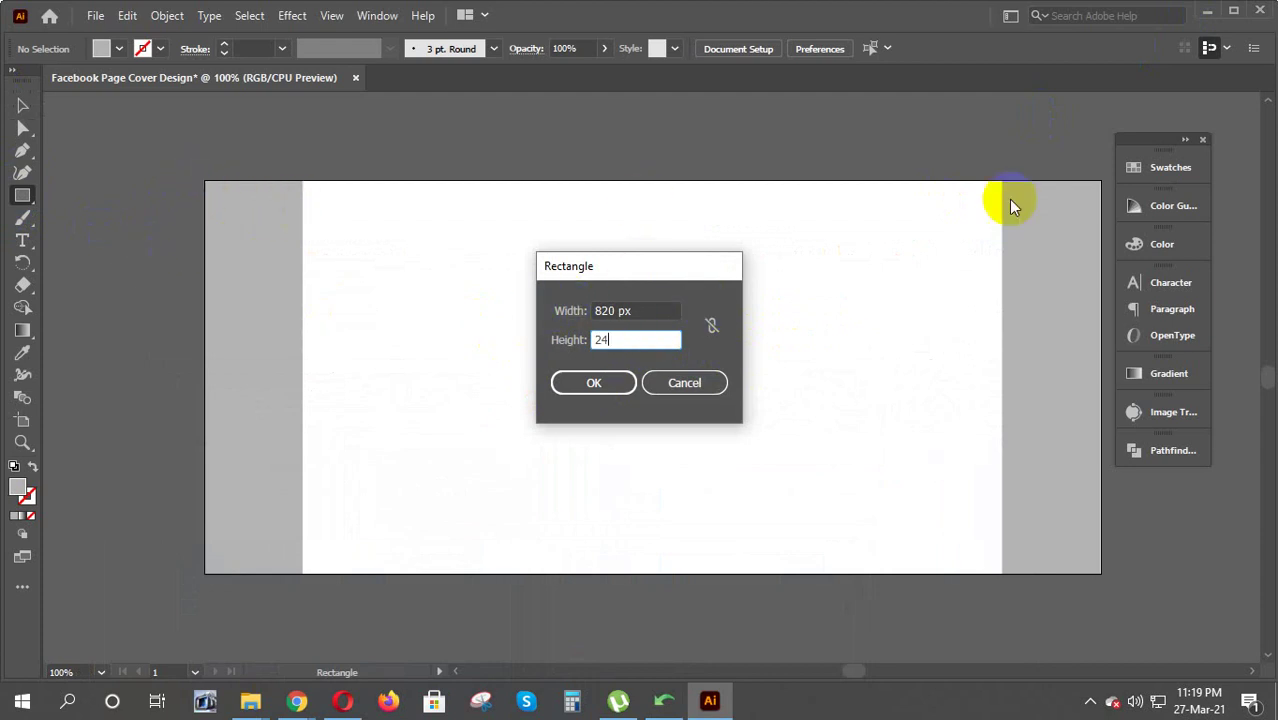
pyautogui.click(600, 382)
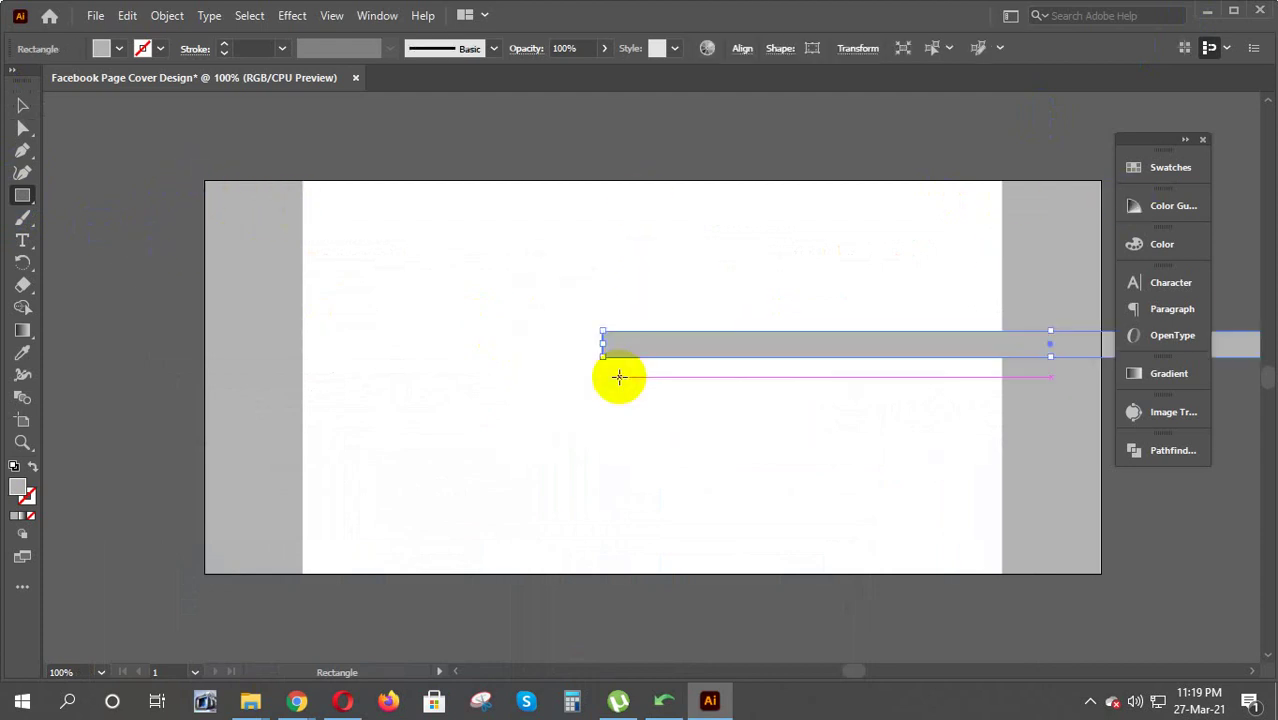
# Fill the new bar gray and move it to the artboard's top edge
pyautogui.click(22, 105)
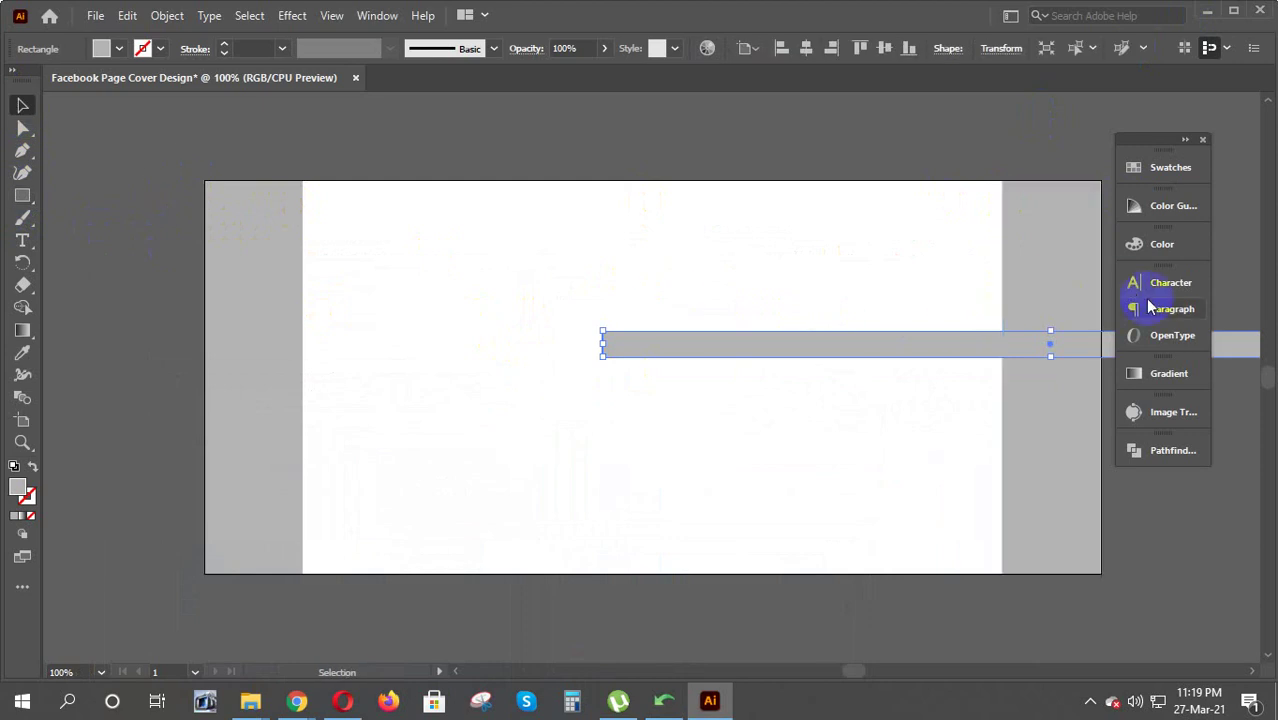
pyautogui.click(1165, 167)
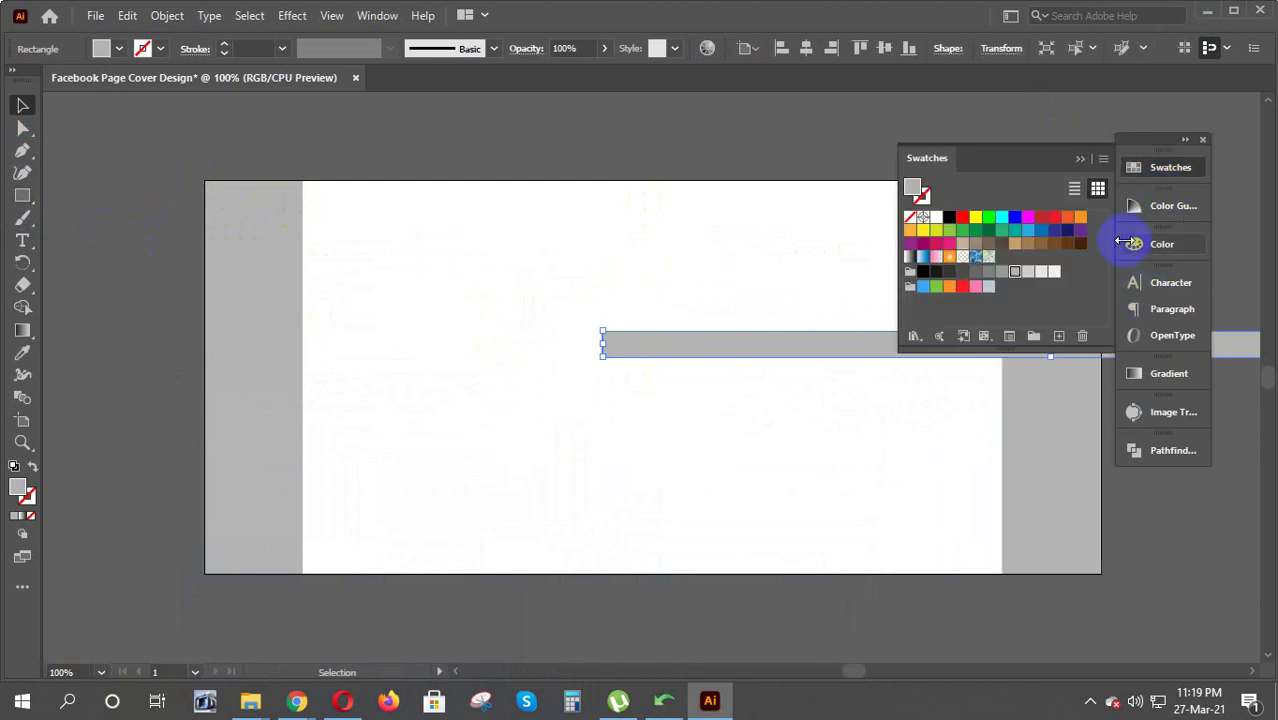
pyautogui.click(988, 283)
pyautogui.moveTo(805, 341); pyautogui.dragTo(420, 207)
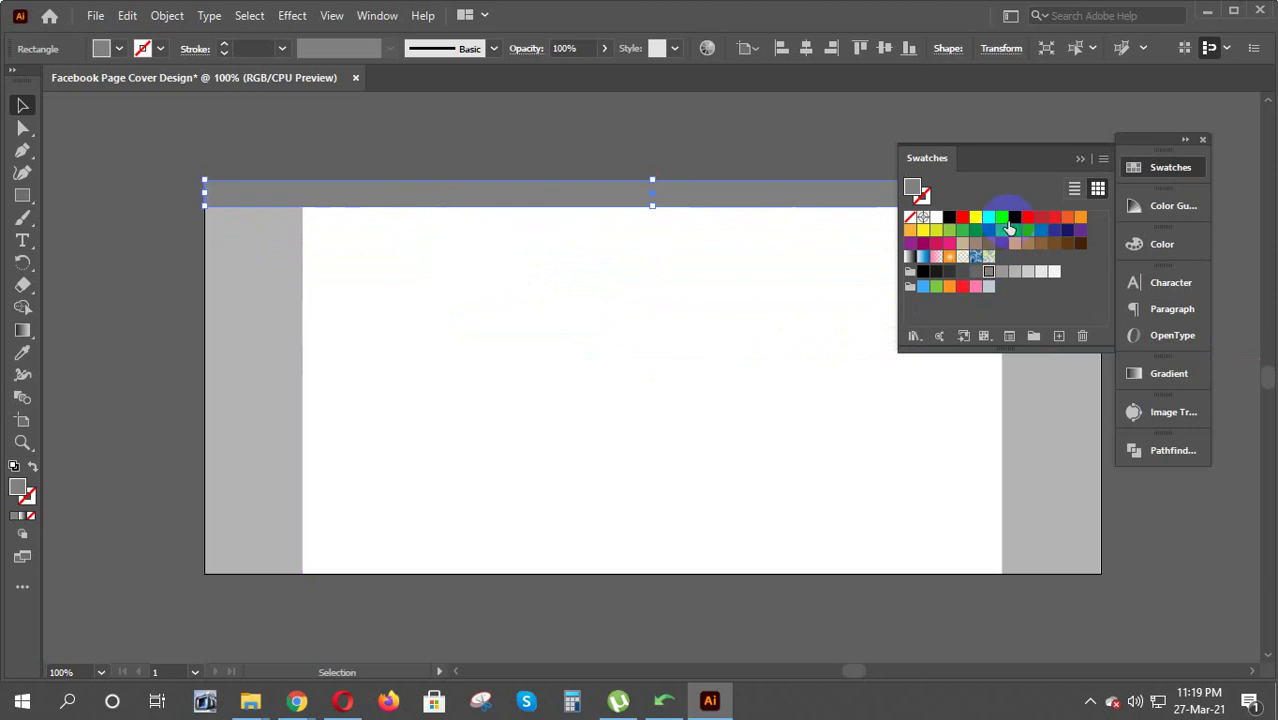
pyautogui.click(1079, 158)
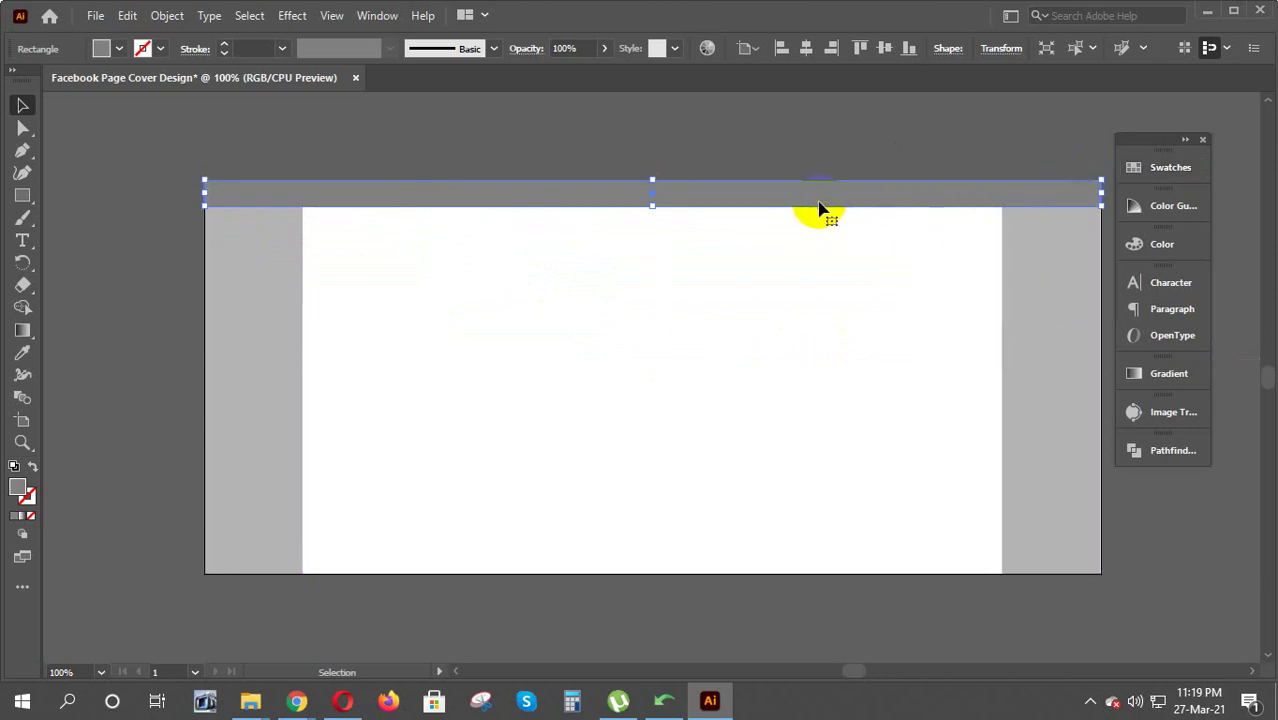
# Duplicate the top bar down to the artboard's bottom edge and check the frame
pyautogui.moveTo(818, 207); pyautogui.dragTo(821, 541)
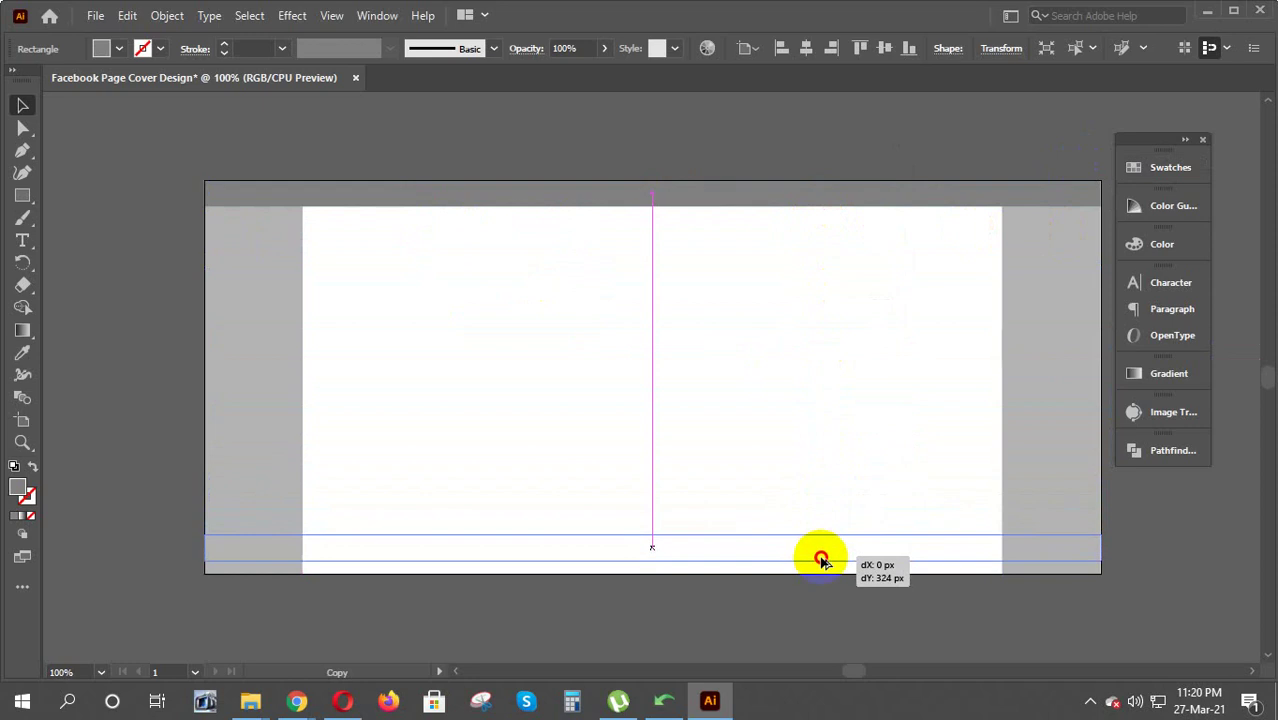
pyautogui.moveTo(821, 541); pyautogui.dragTo(820, 568)
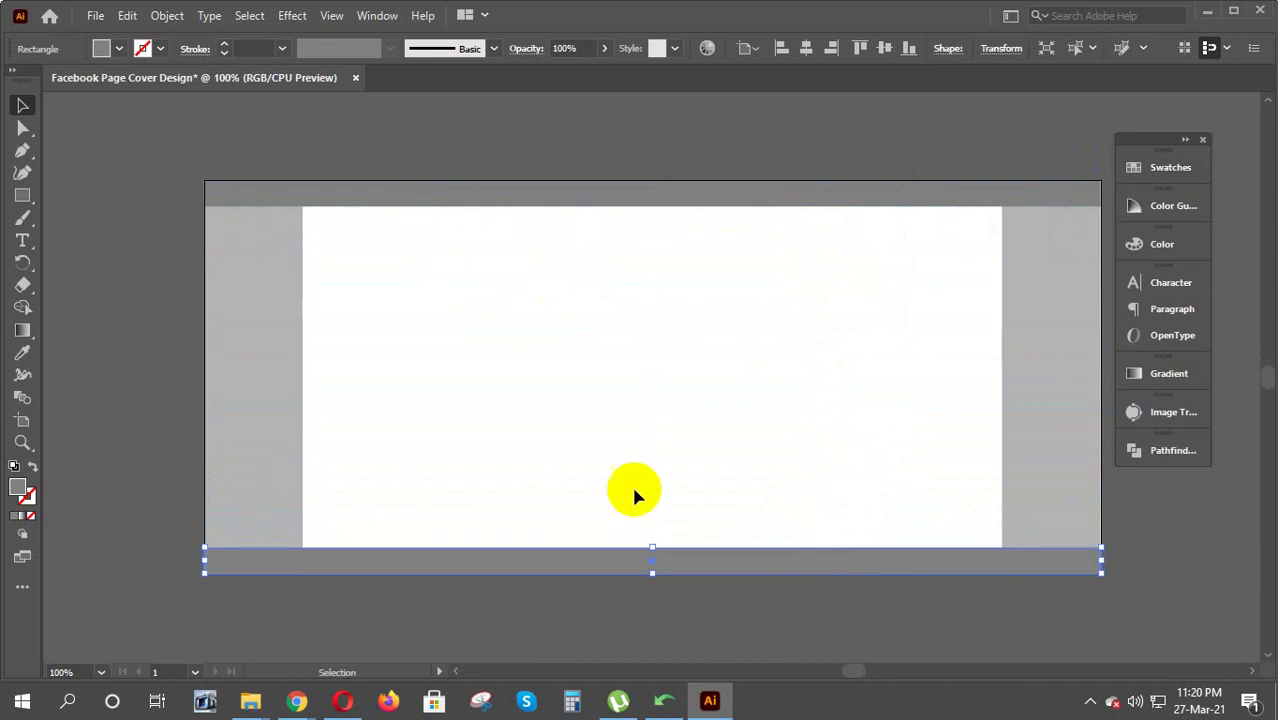
pyautogui.click(389, 400)
pyautogui.moveTo(150, 153); pyautogui.dragTo(1148, 618)
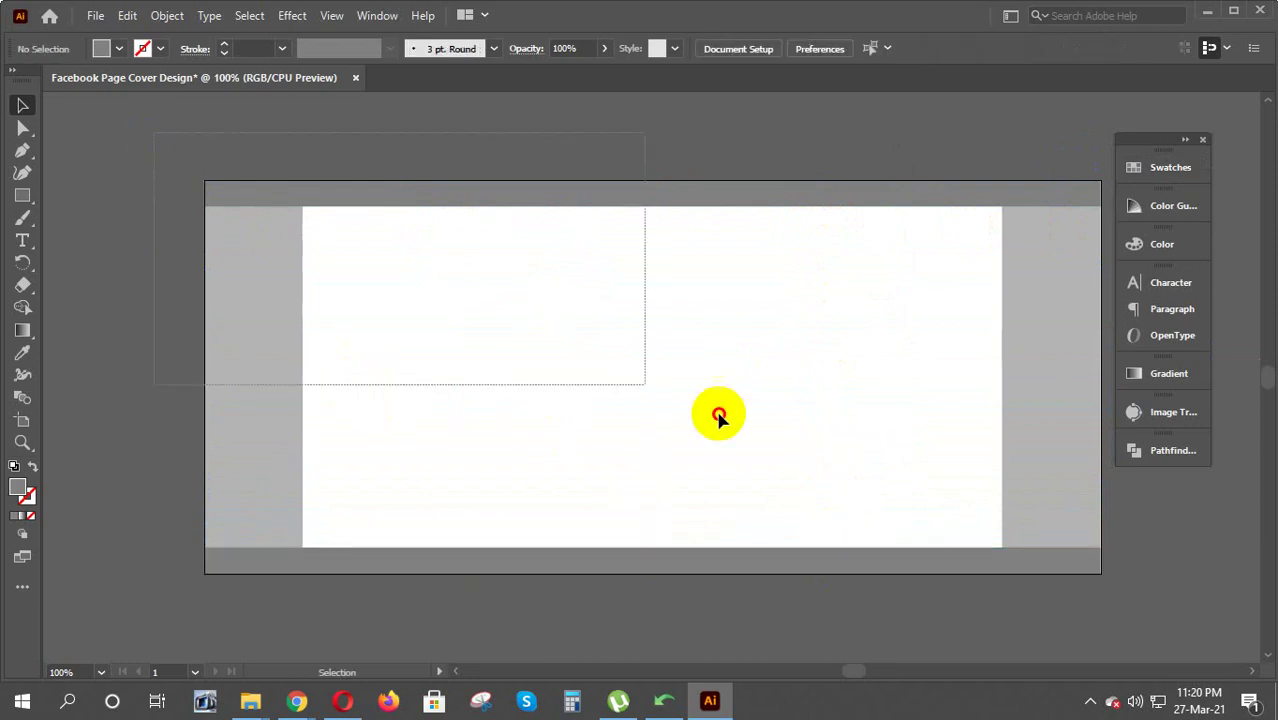
pyautogui.click(1144, 616)
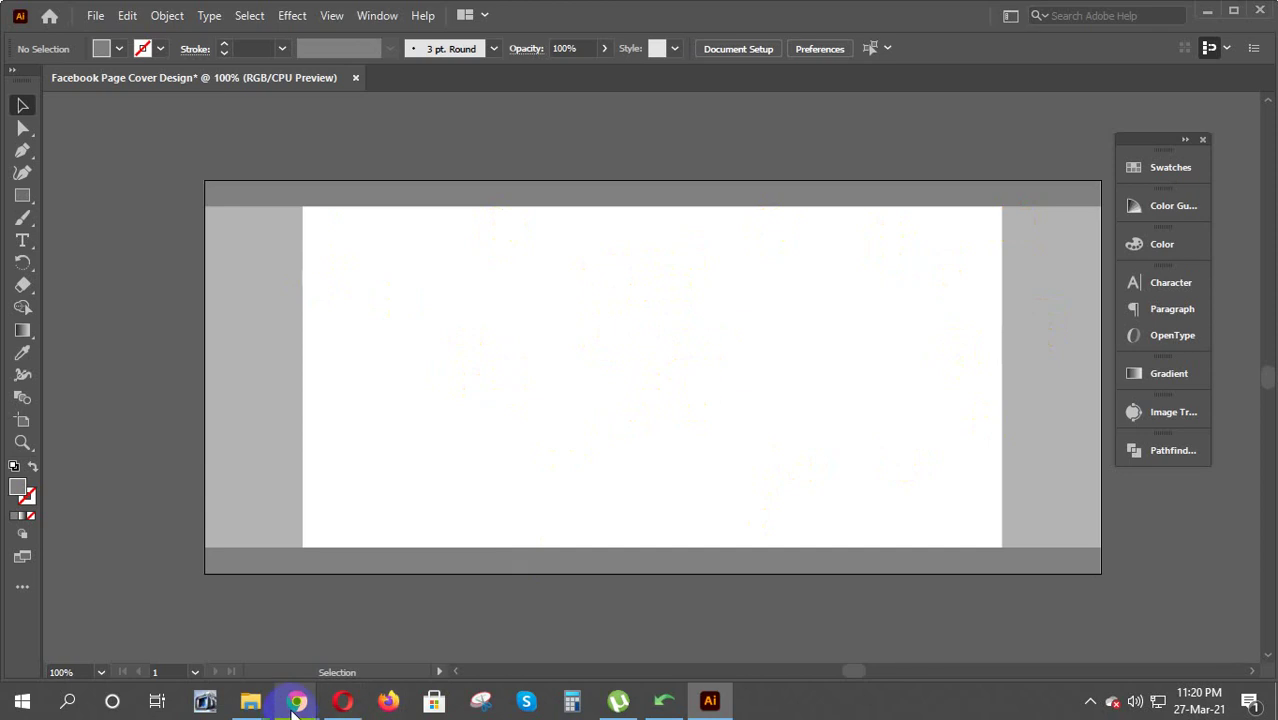
pyautogui.moveTo(240, 620)
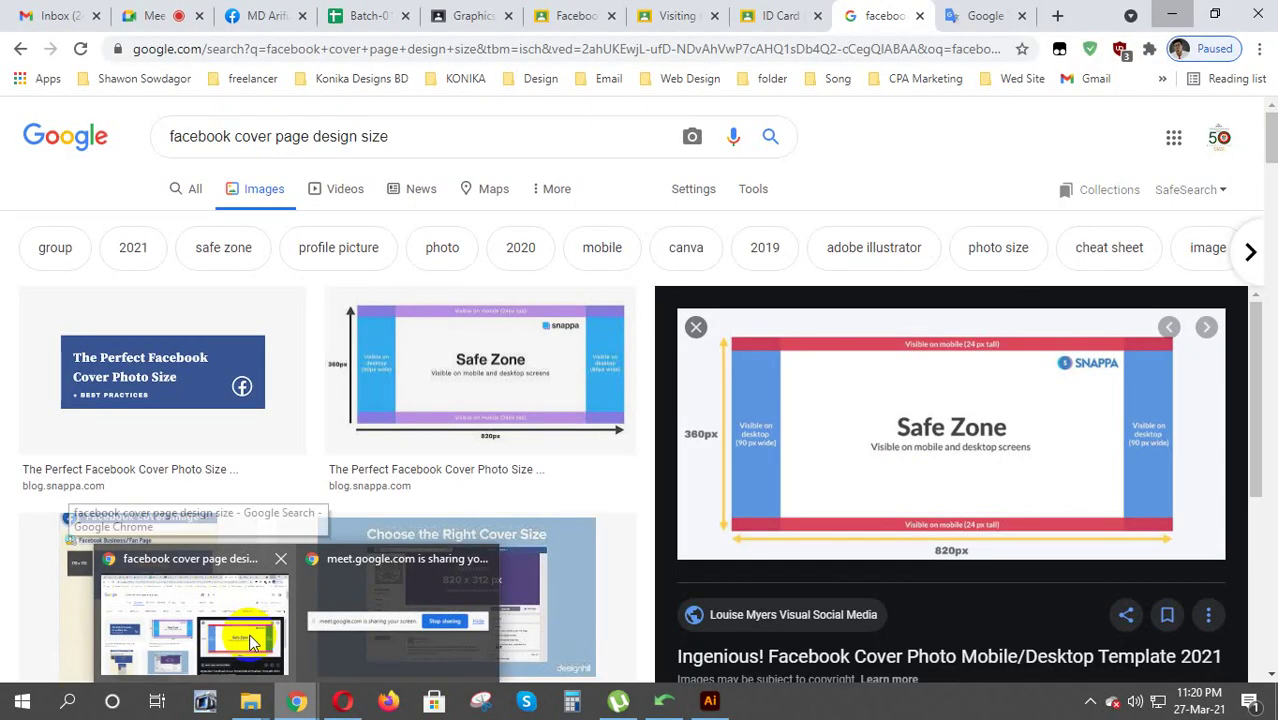
# Bring Chrome's Snappa Safe Zone template preview (820px × 360px) back to the front
pyautogui.click(250, 643)
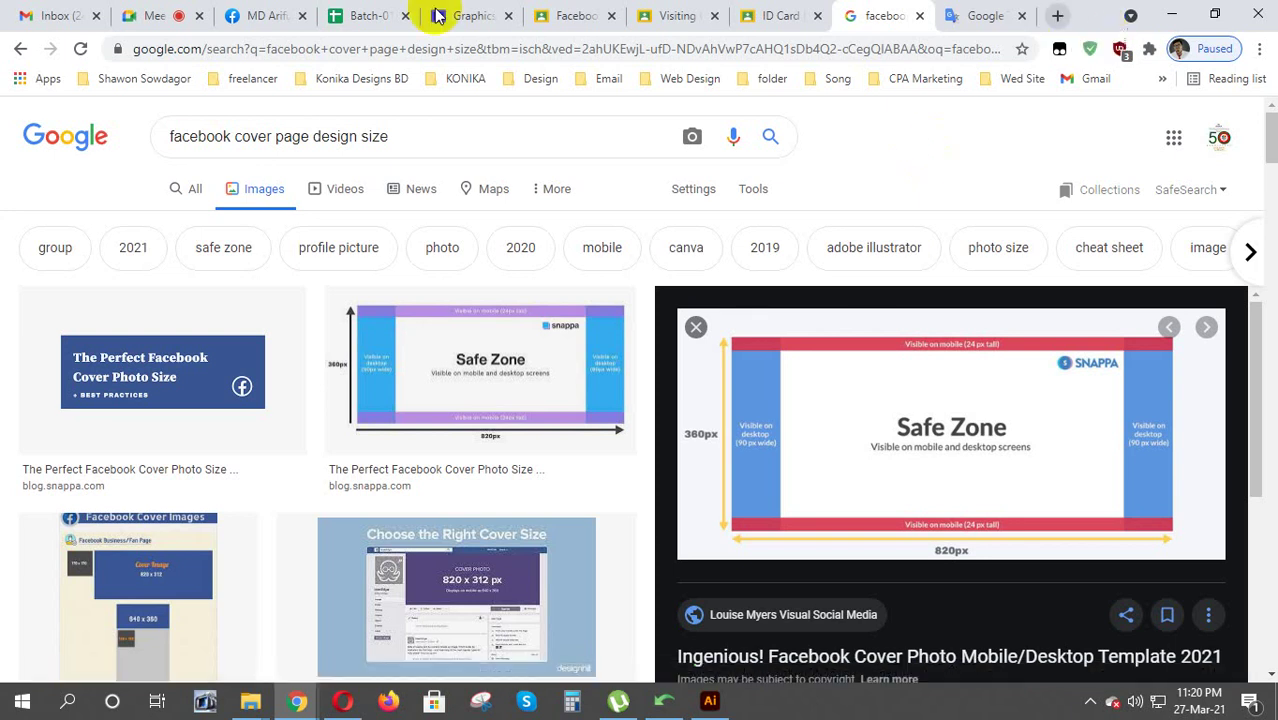
# Load the KONIKA bookmark, then open a new tab on the Google home page
pyautogui.click(250, 20)
pyautogui.click(462, 84)
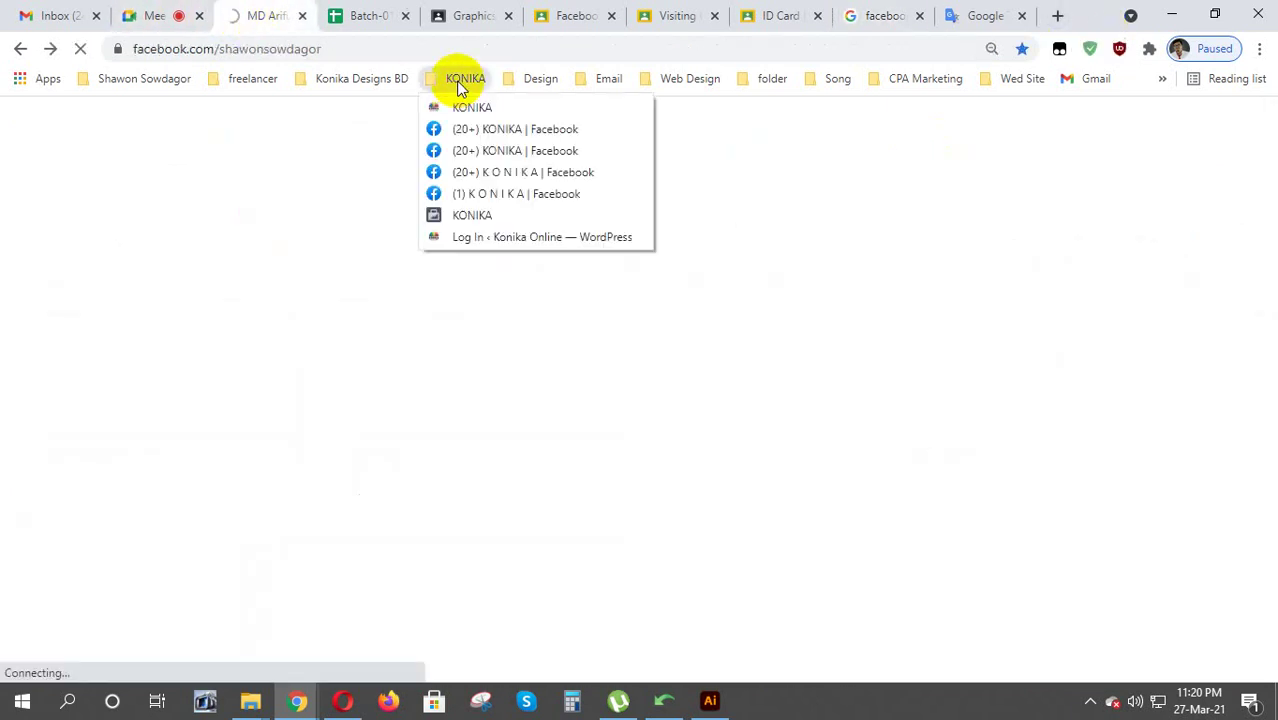
pyautogui.click(482, 110)
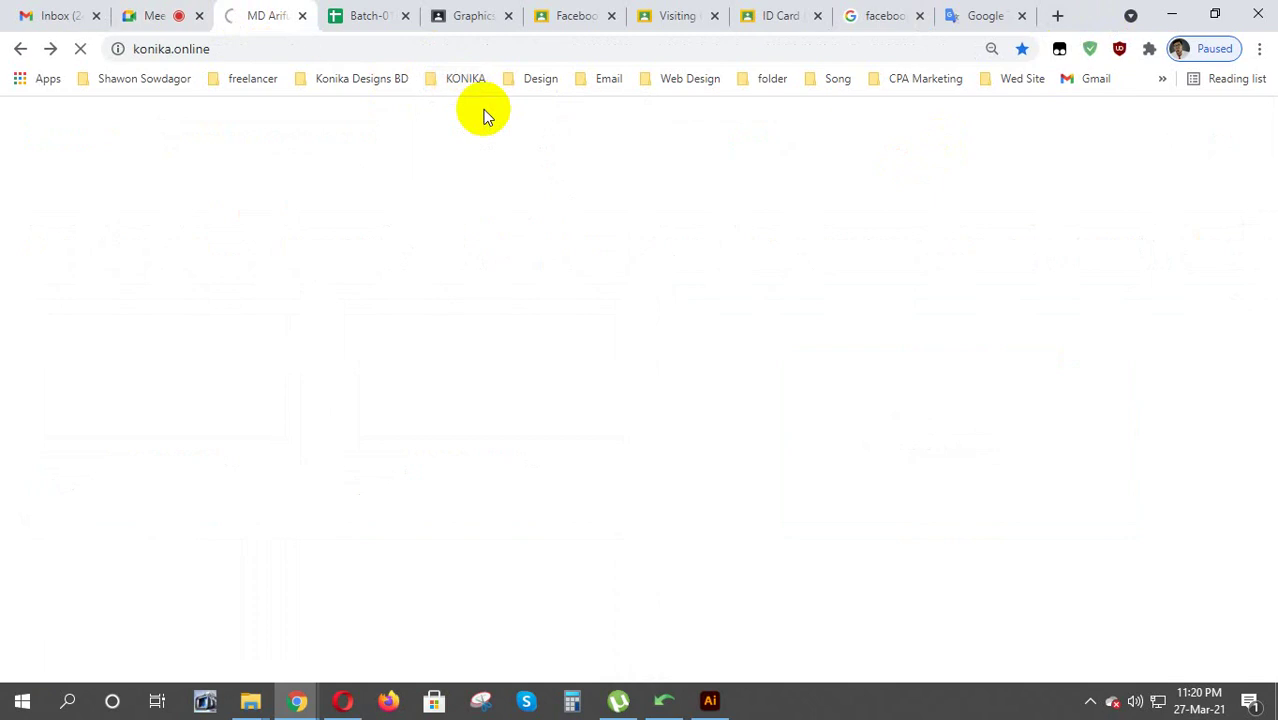
pyautogui.click(1057, 15)
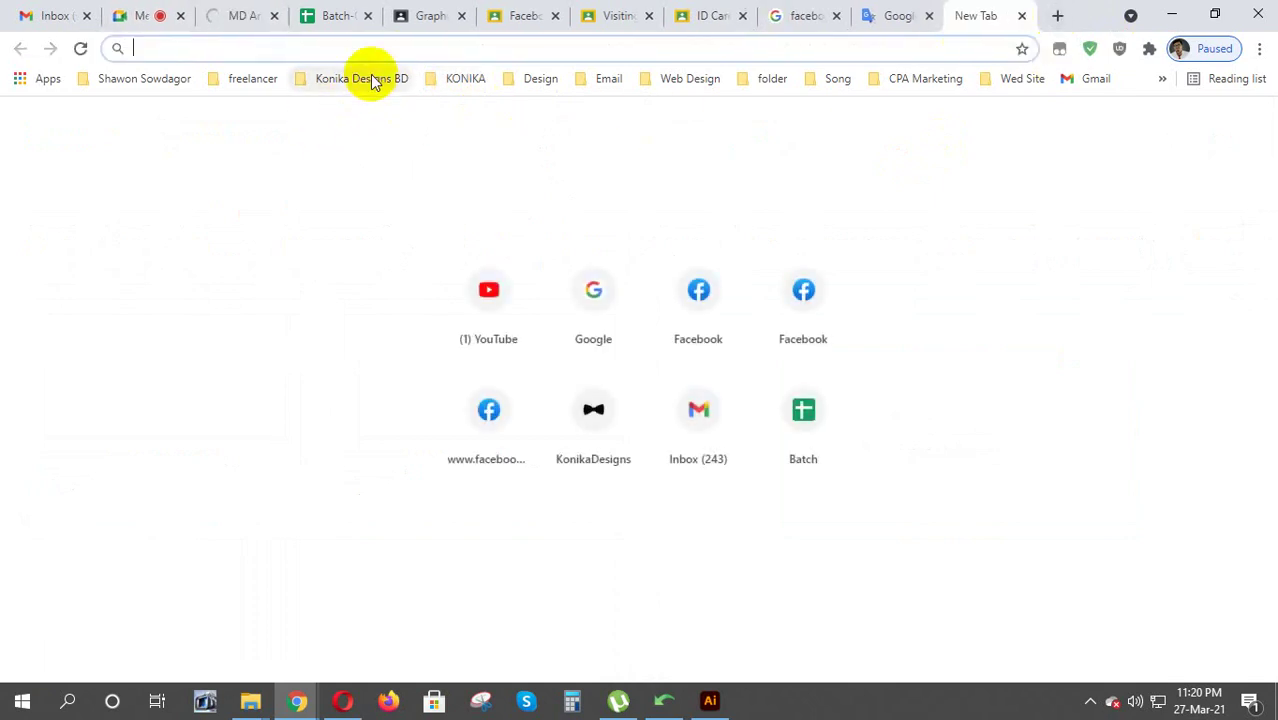
pyautogui.click(605, 297)
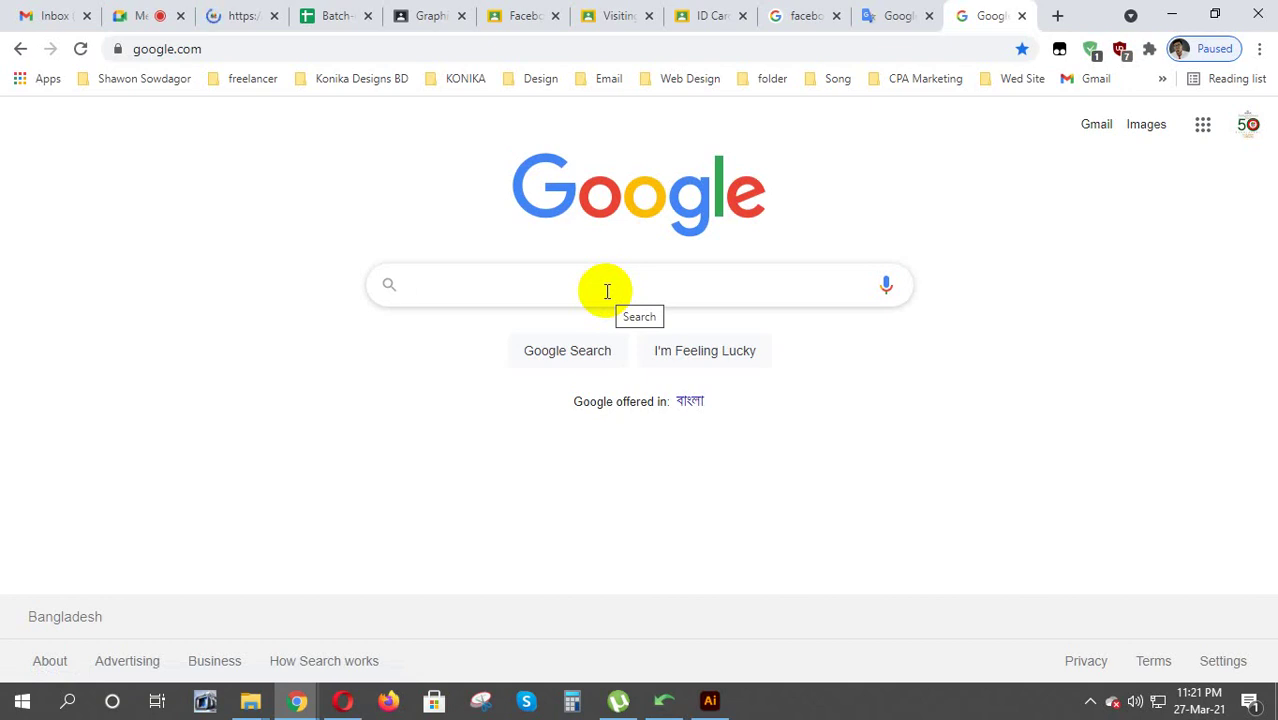
# Search Google for 'hi speed fan' from the suggestion list
pyautogui.click(606, 291)
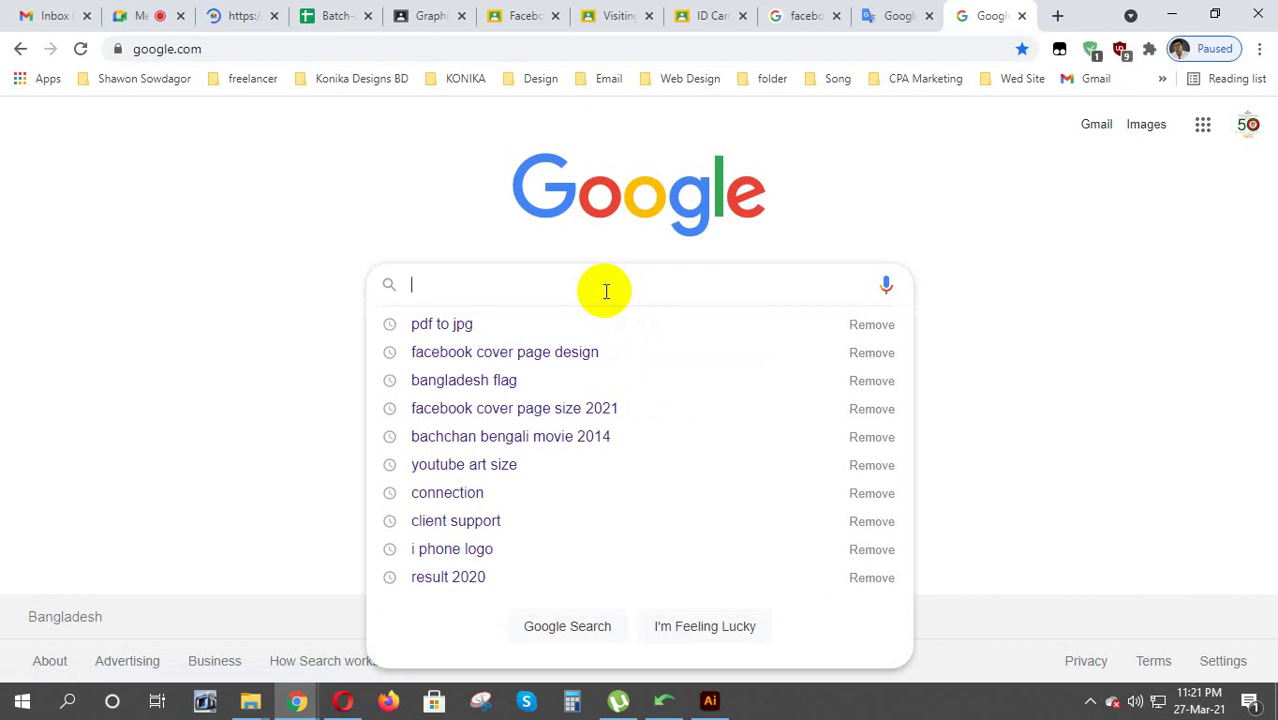
pyautogui.write('hi')
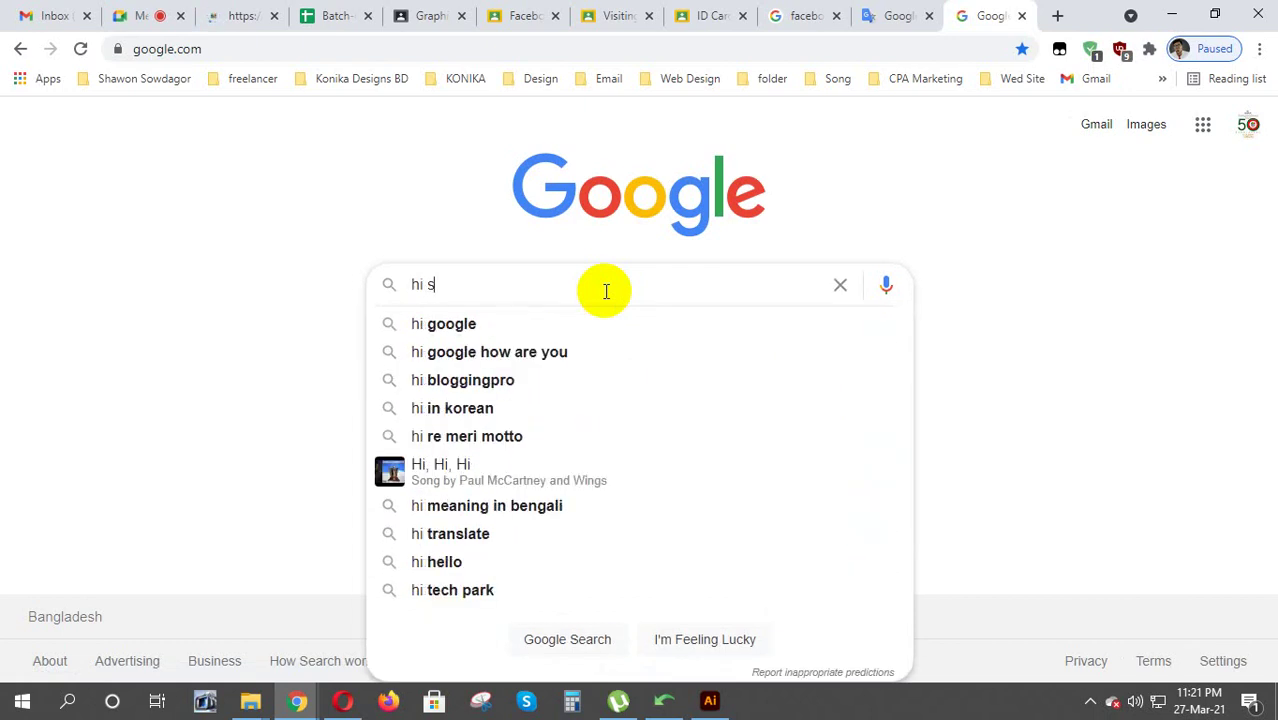
pyautogui.write(' spp')
pyautogui.press('Down')
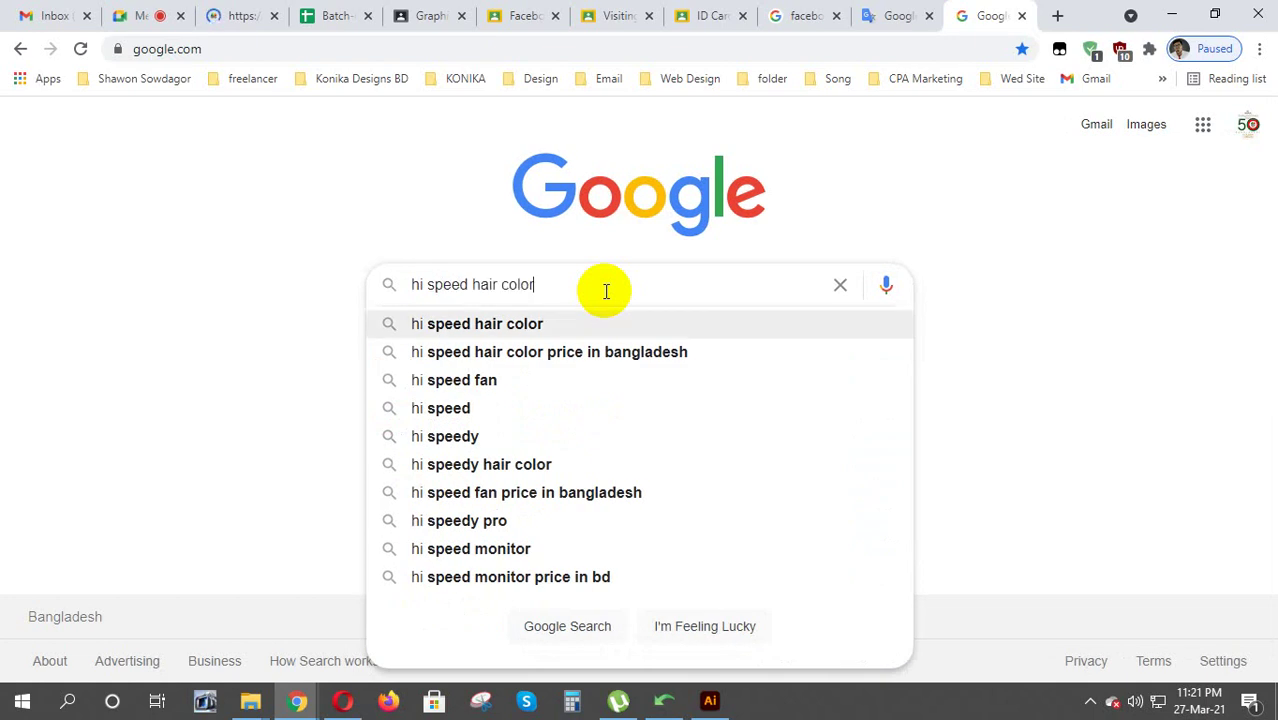
pyautogui.press('Down')
pyautogui.press('Down')
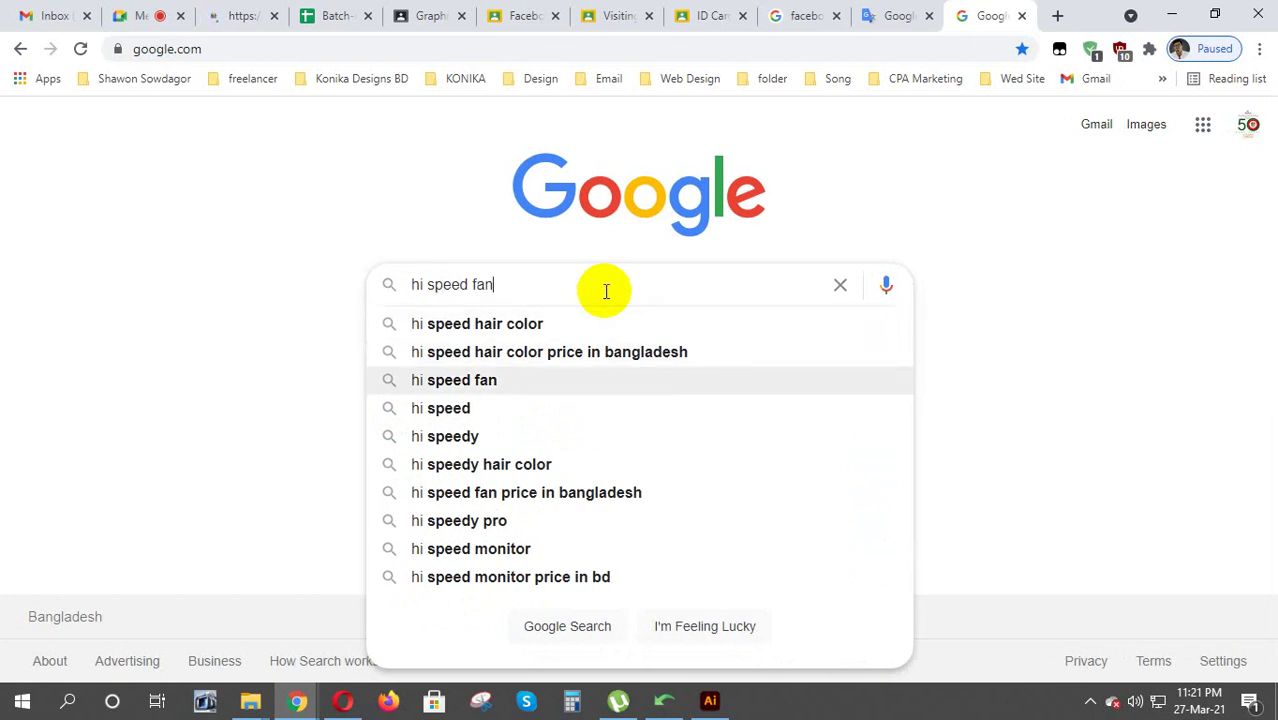
pyautogui.press('Return')
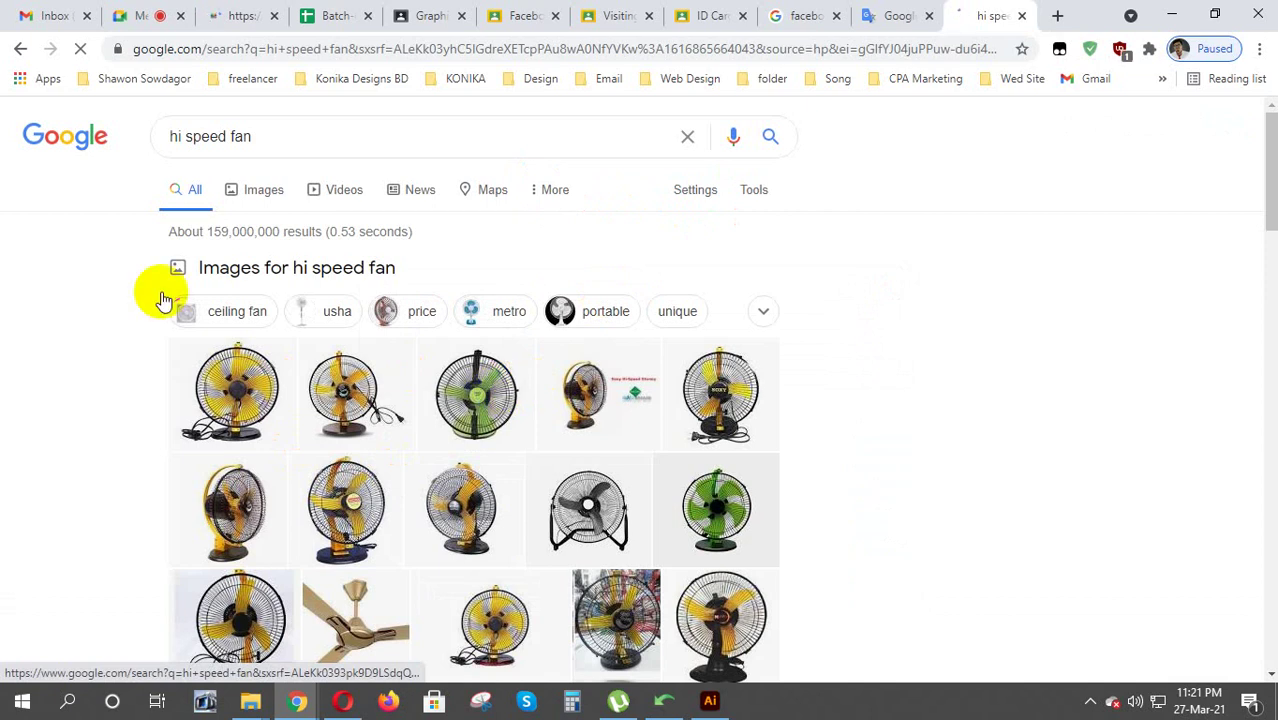
# Refine the query to 'hi speed fan png' and check the fan image strip
pyautogui.click(284, 138)
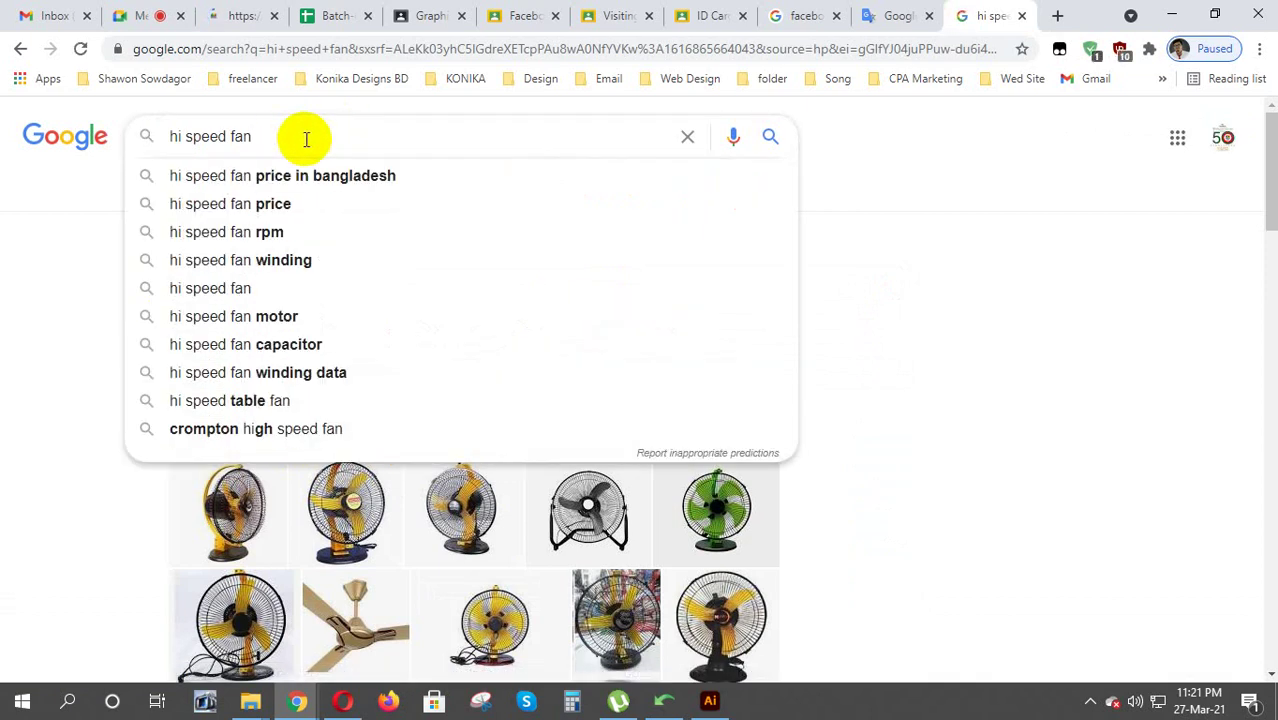
pyautogui.write(' png')
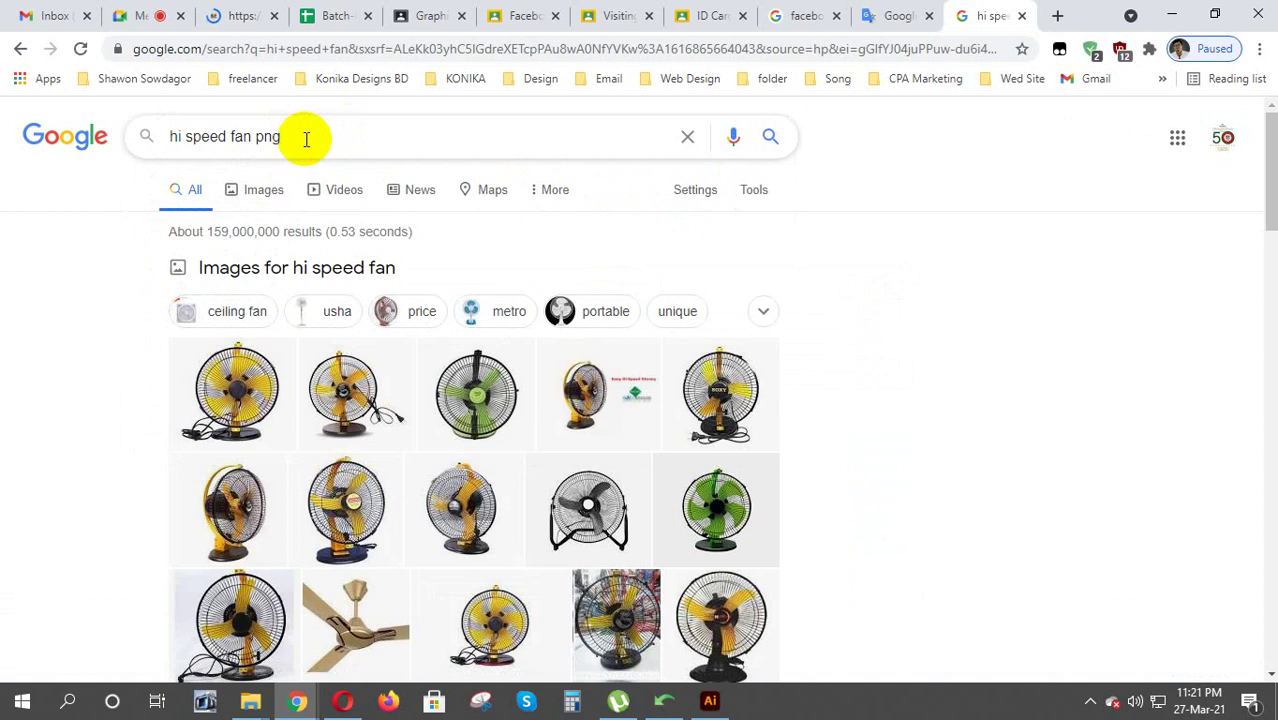
pyautogui.press('Return')
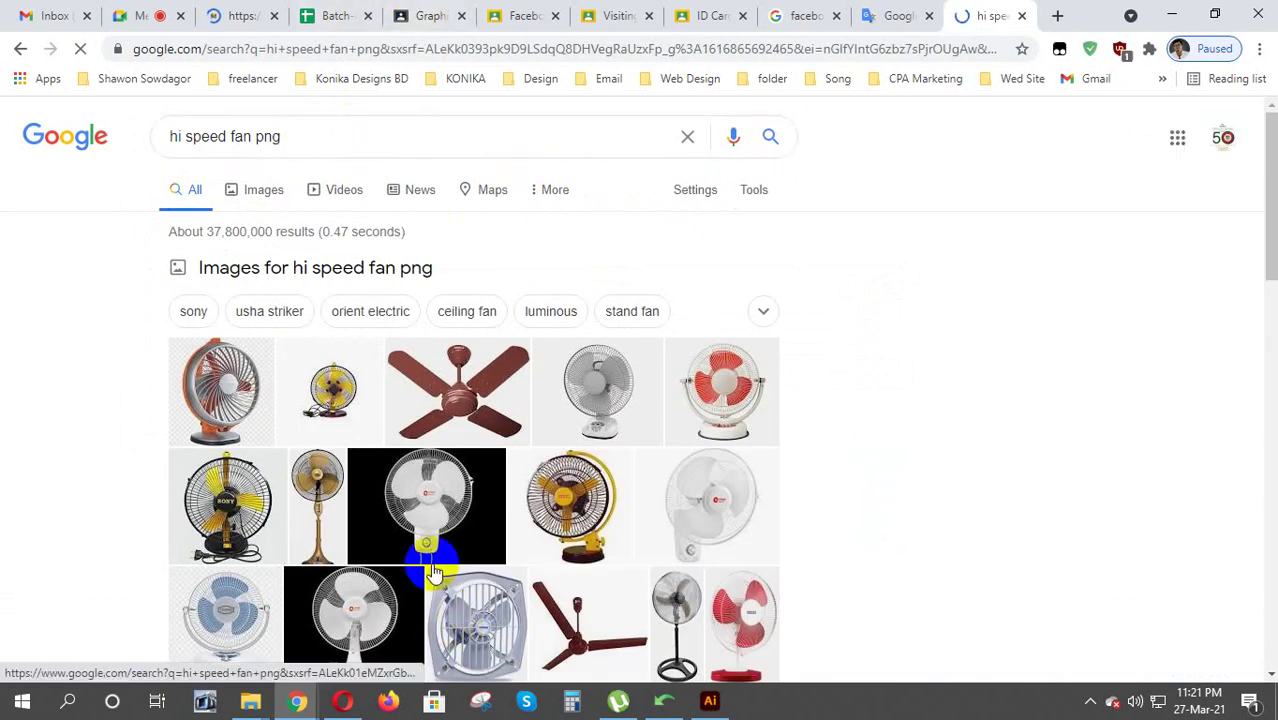
pyautogui.scroll(-1, 440, 570)
pyautogui.scroll(1, 442, 570)
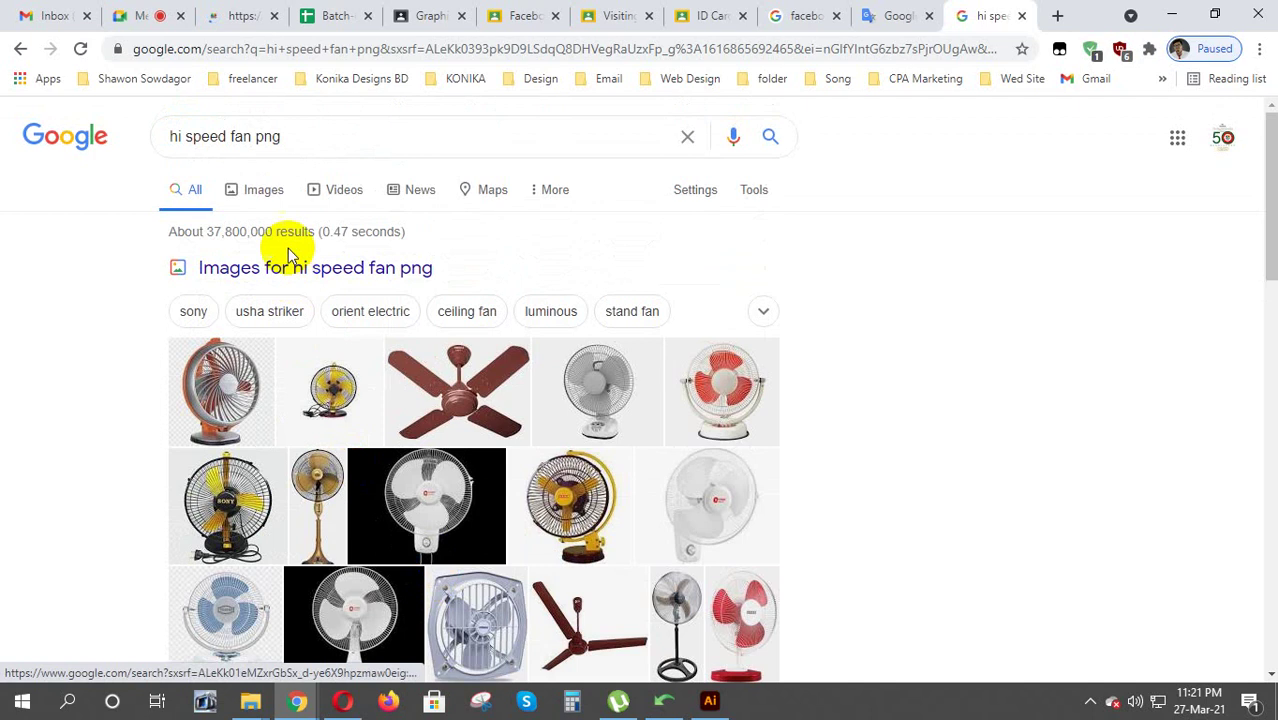
# Switch to Images results and preview the daraz High Speed Table Fan
pyautogui.click(265, 188)
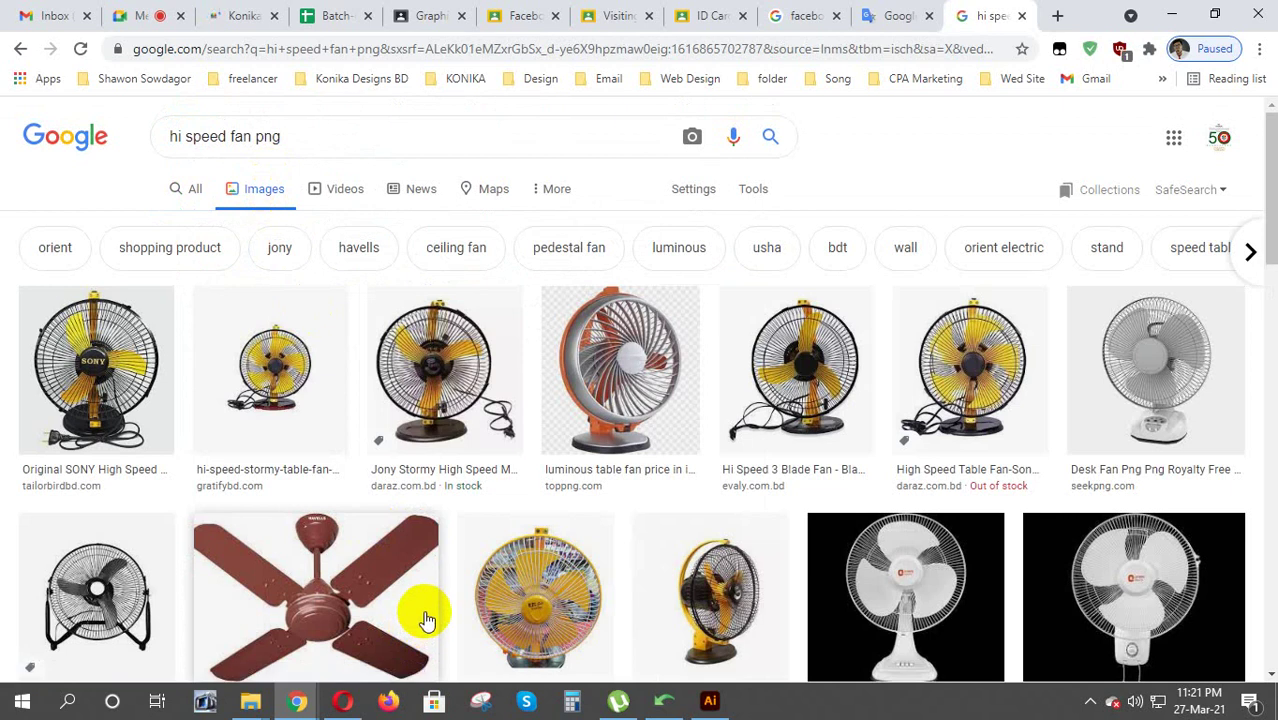
pyautogui.click(976, 383)
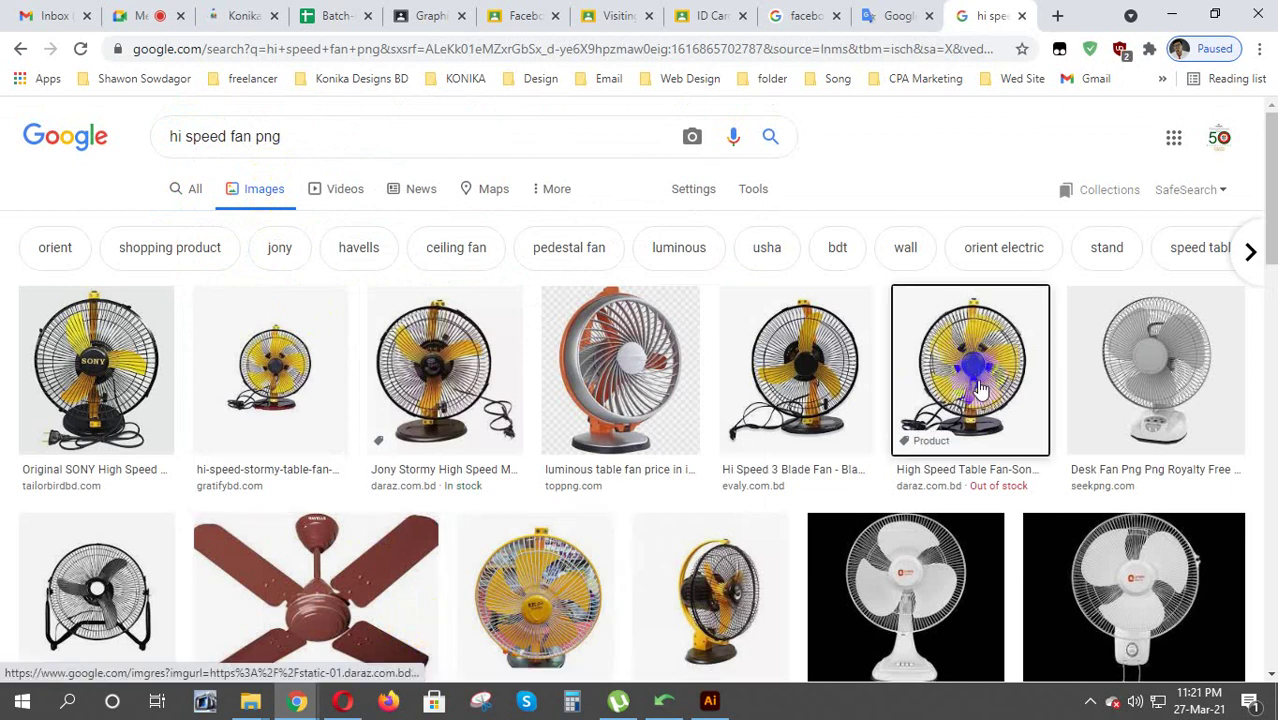
pyautogui.click(978, 386)
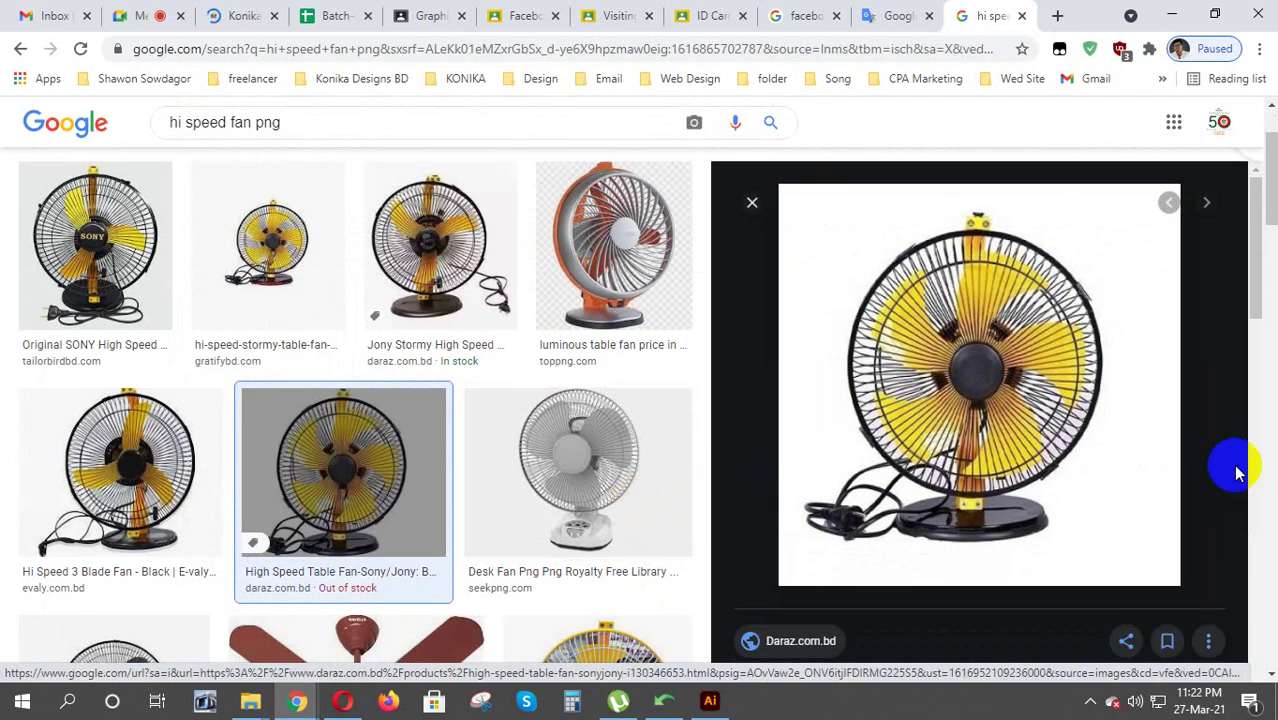
pyautogui.moveTo(978, 385)
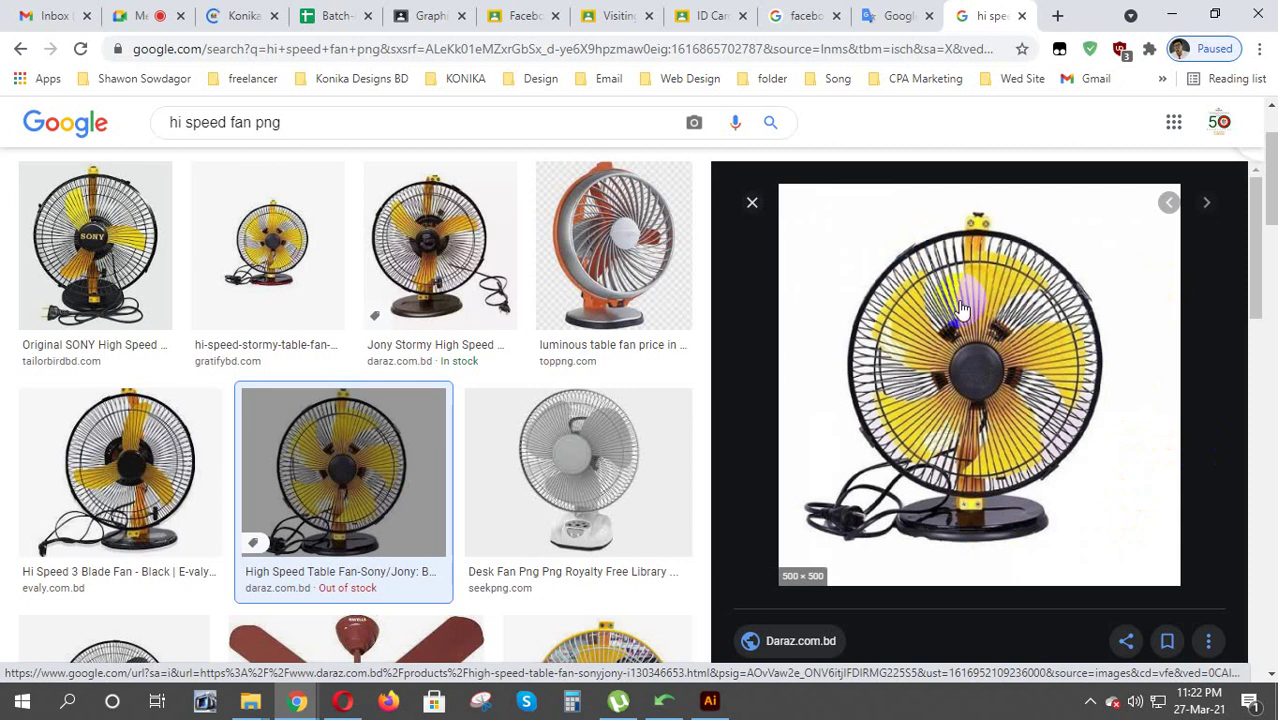
pyautogui.moveTo(955, 376); pyautogui.dragTo(965, 388)
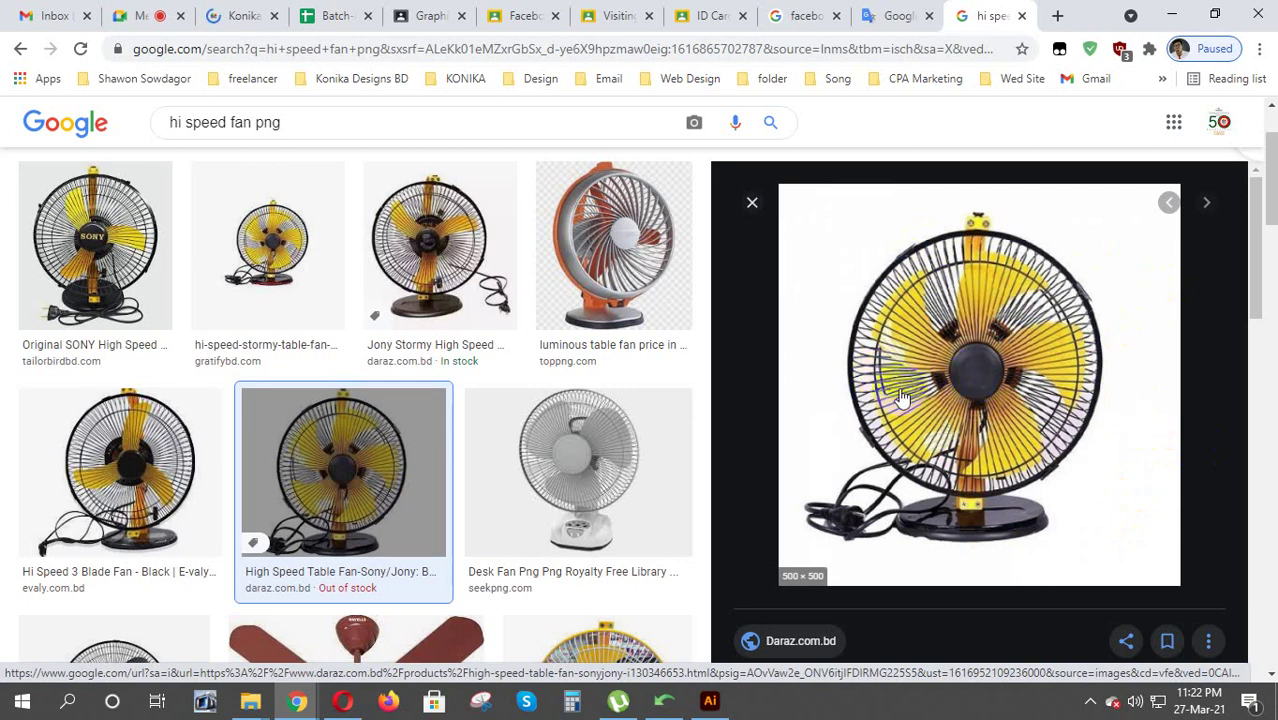
# Preview the hi-speed stormy table fan image and browse further results
pyautogui.click(268, 443)
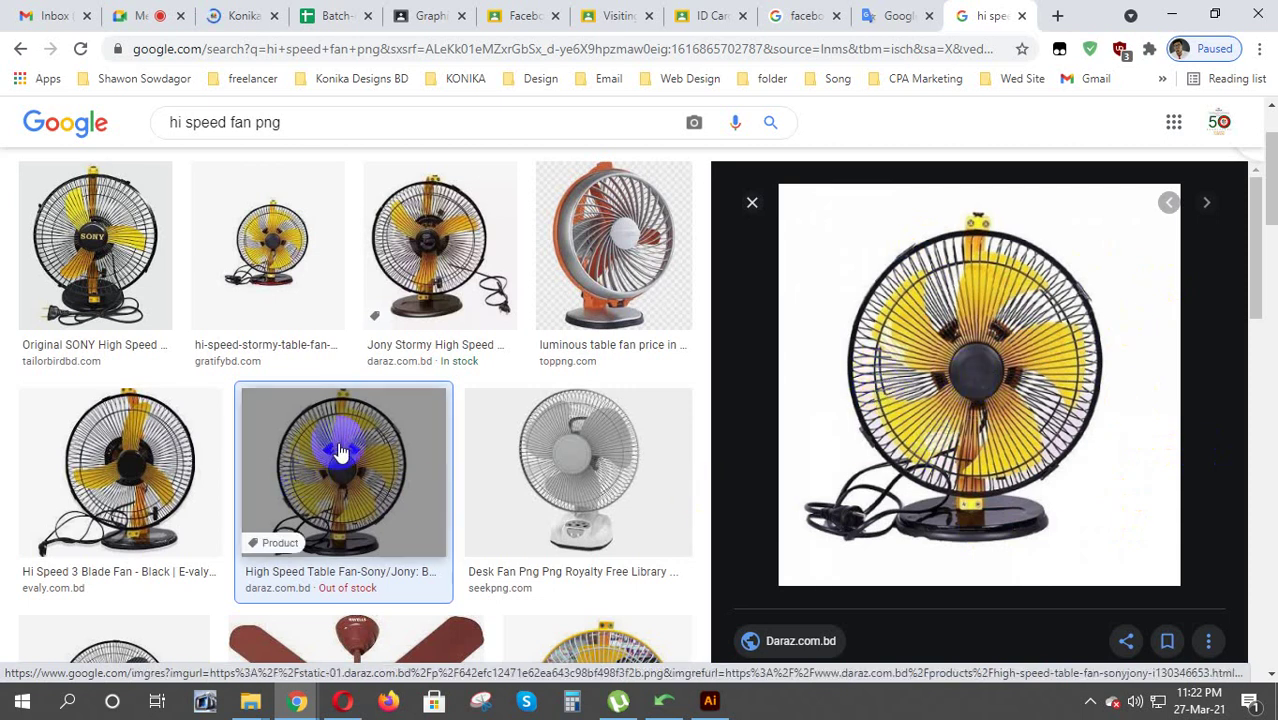
pyautogui.click(293, 301)
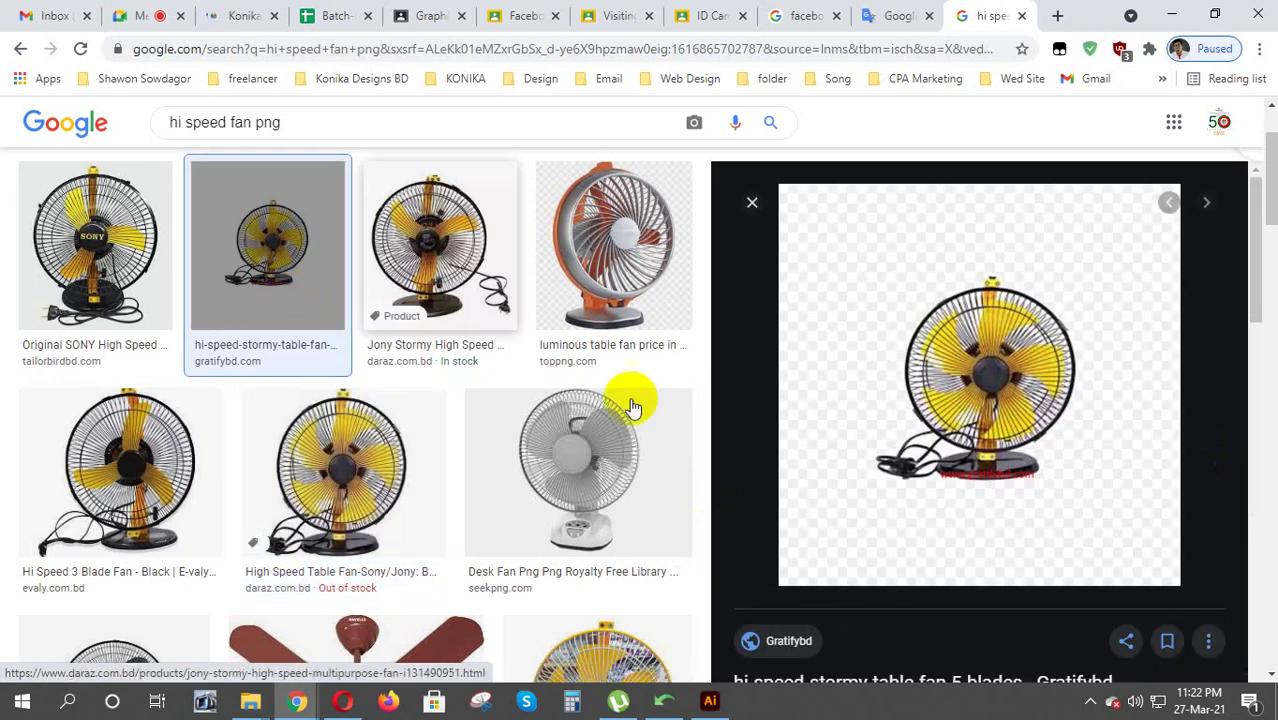
pyautogui.click(983, 460)
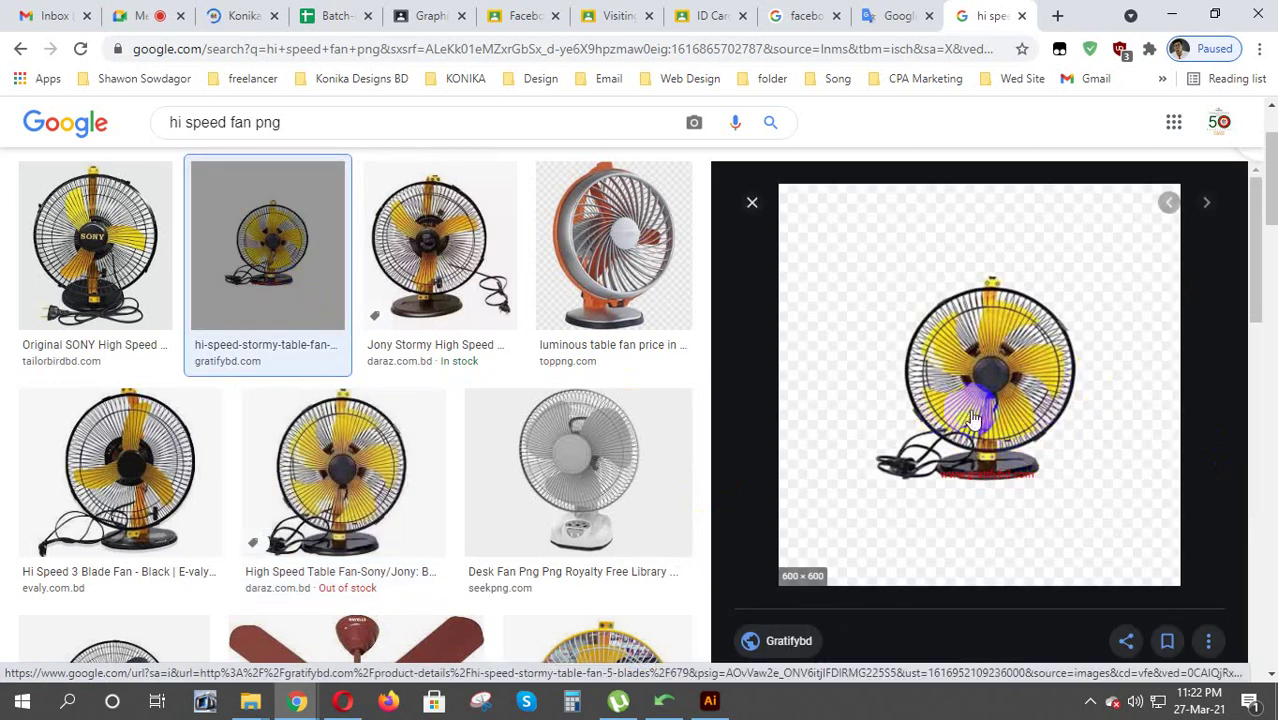
pyautogui.moveTo(965, 490); pyautogui.dragTo(1035, 485)
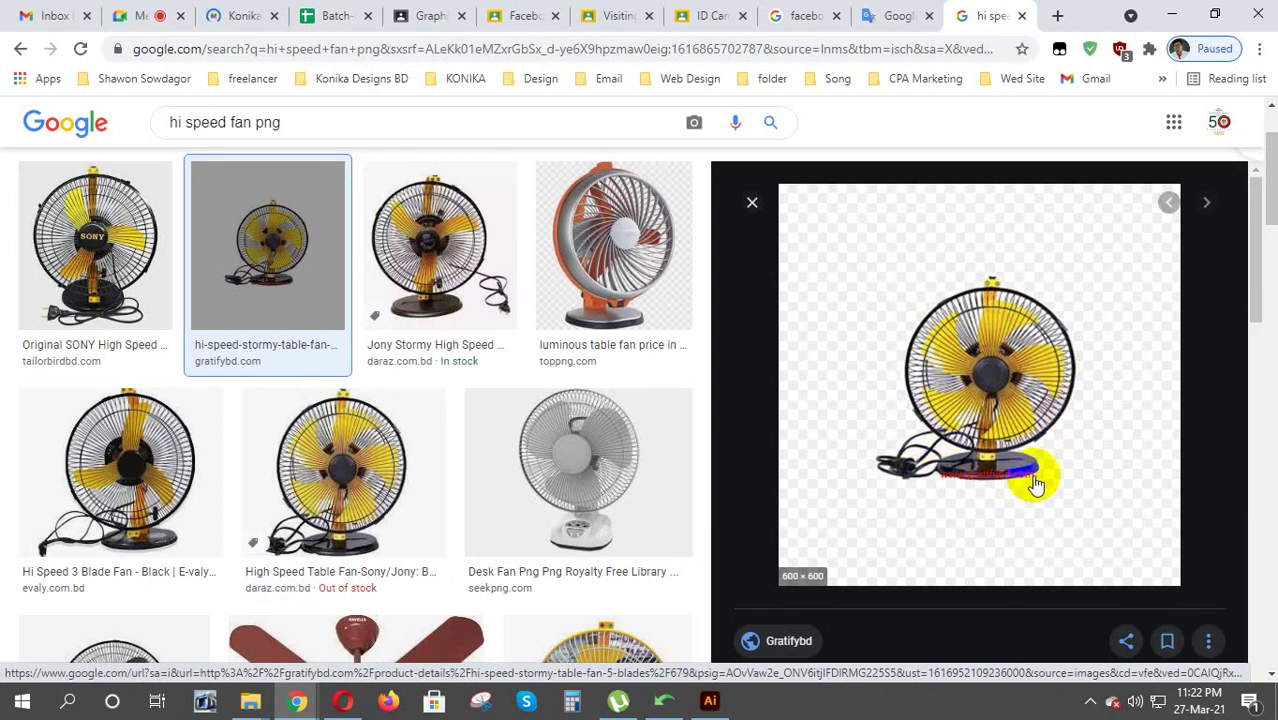
pyautogui.scroll(-2, 425, 495)
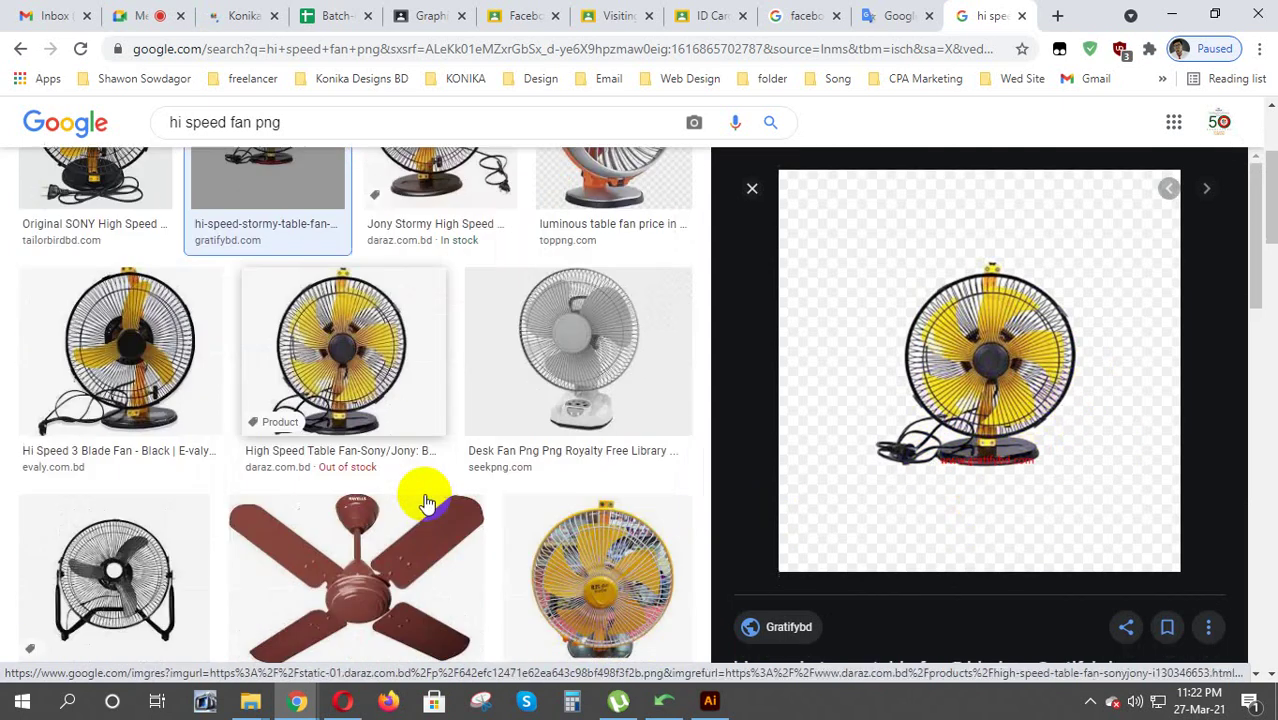
pyautogui.scroll(-2, 425, 495)
pyautogui.scroll(-2, 425, 500)
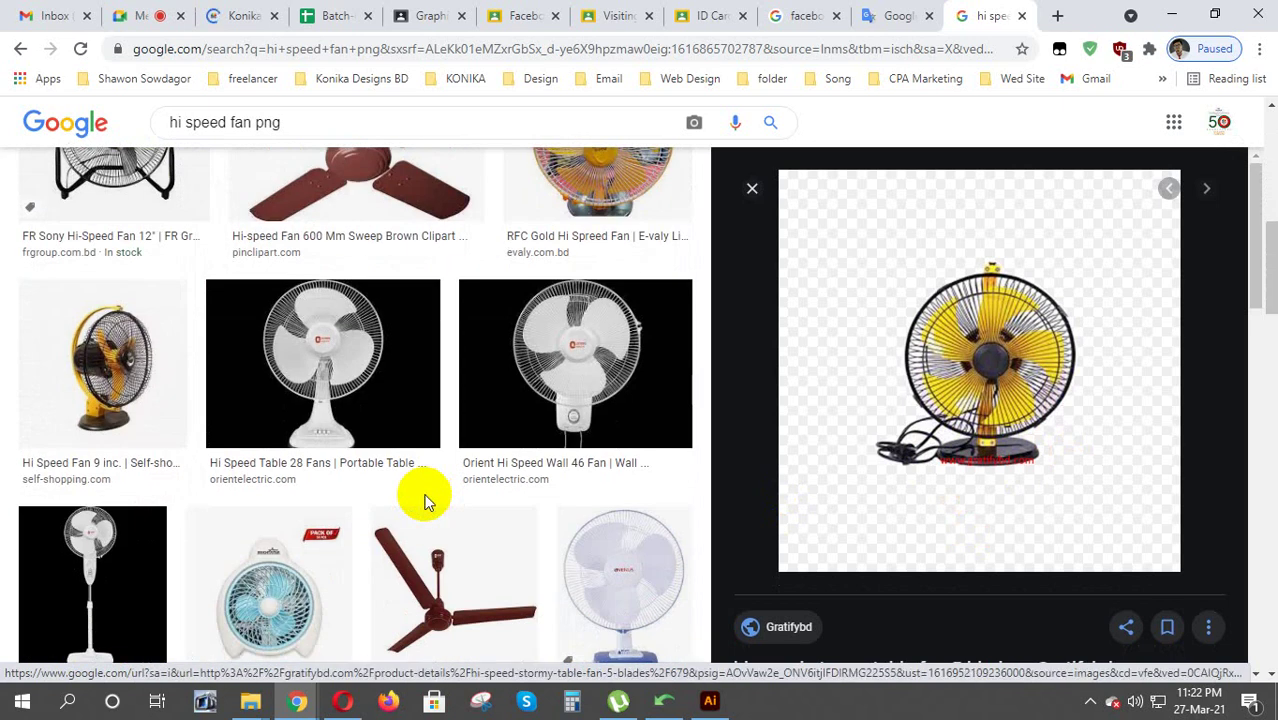
# Preview the yellow Hi Speed Fan 9 image, then return to the daraz fan preview
pyautogui.click(152, 385)
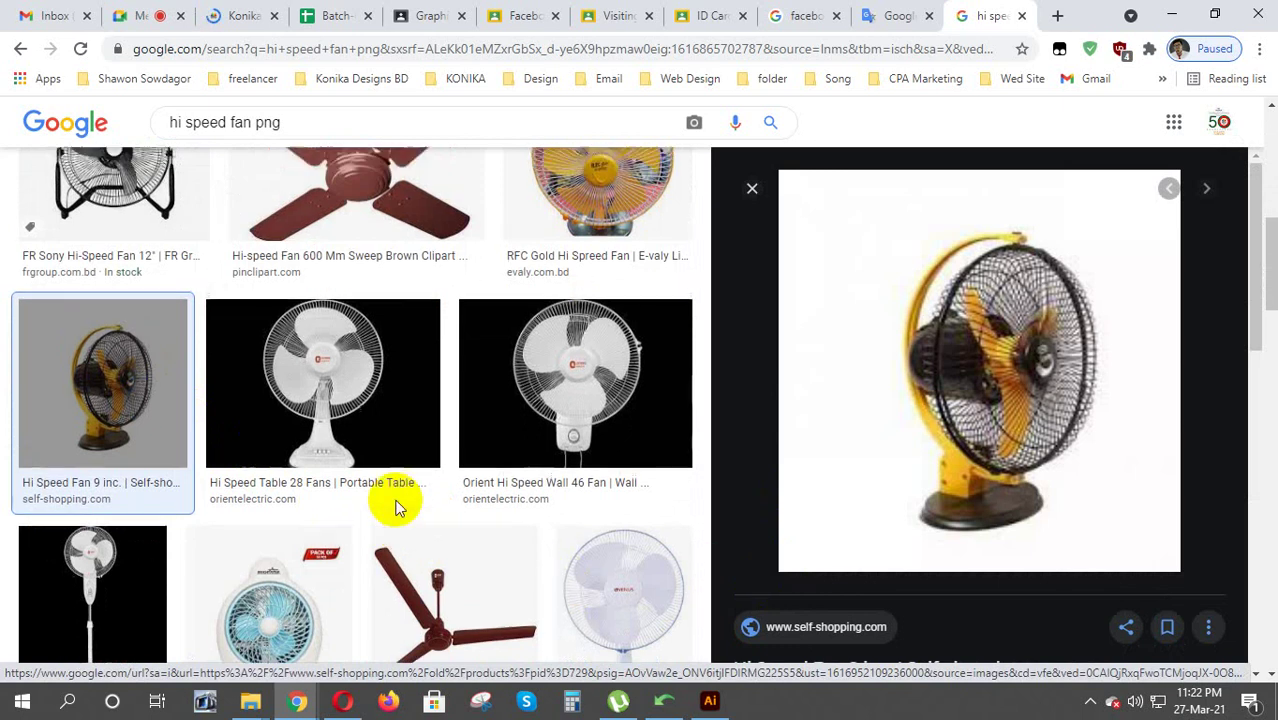
pyautogui.scroll(5, 400, 505)
pyautogui.scroll(3, 400, 505)
pyautogui.scroll(-1, 397, 505)
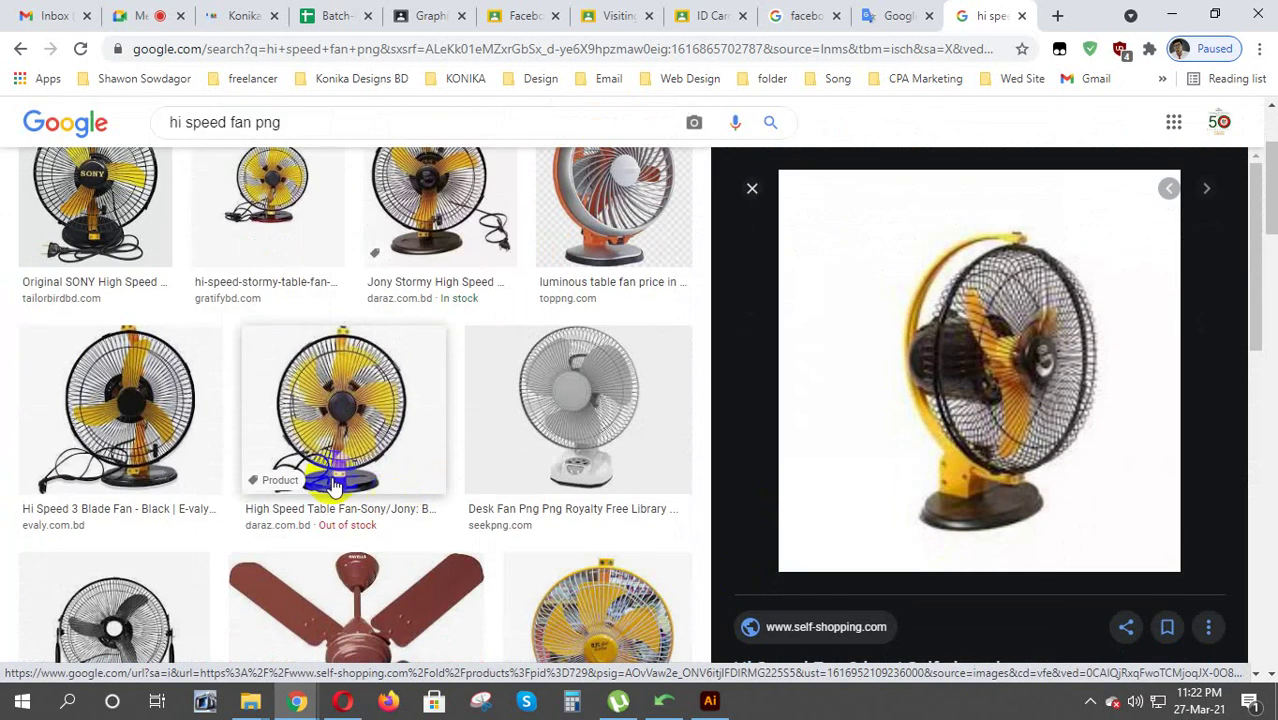
pyautogui.click(368, 422)
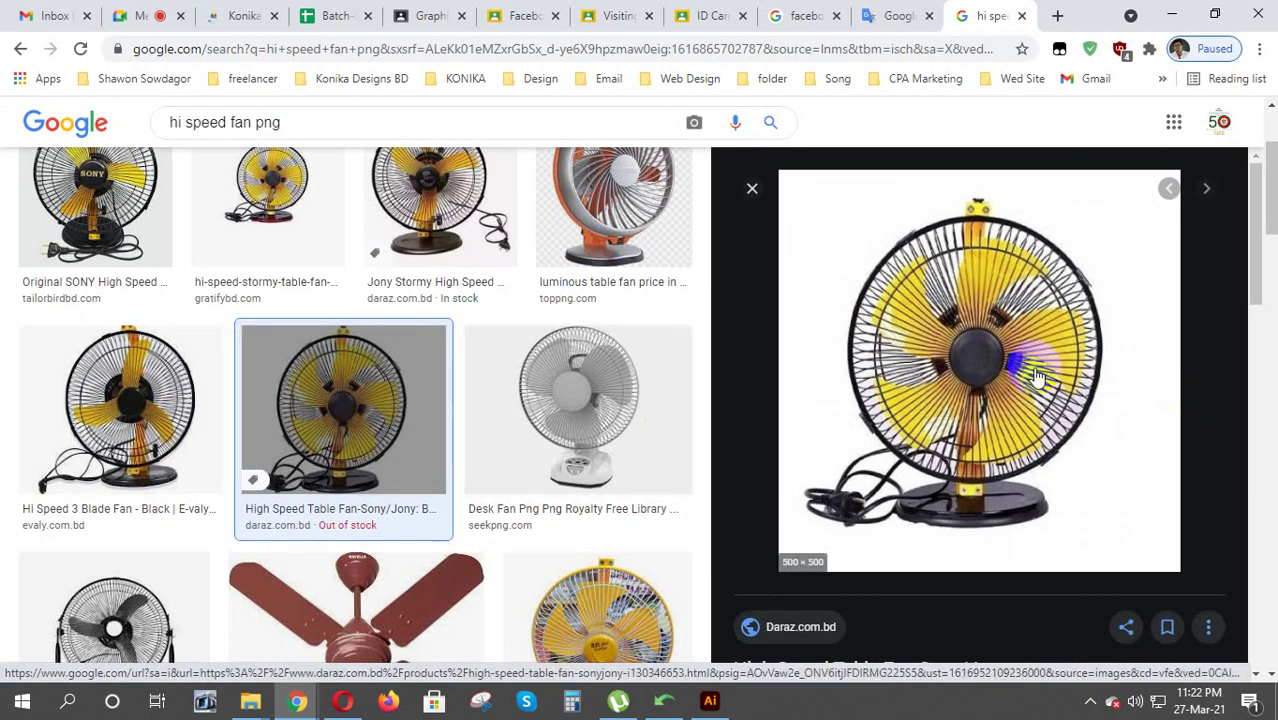
# Save the daraz fan image as a PNG on the Desktop, then minimize Chrome and Illustrator
pyautogui.rightClick(907, 336)
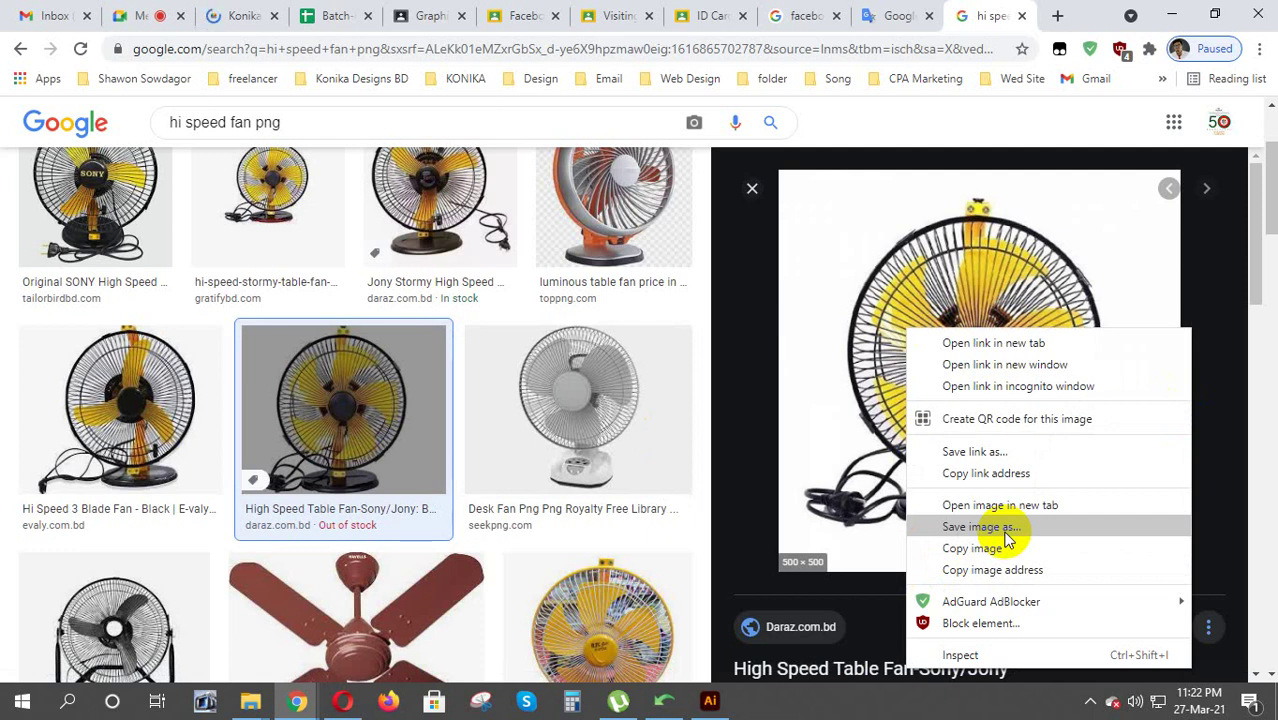
pyautogui.click(752, 462)
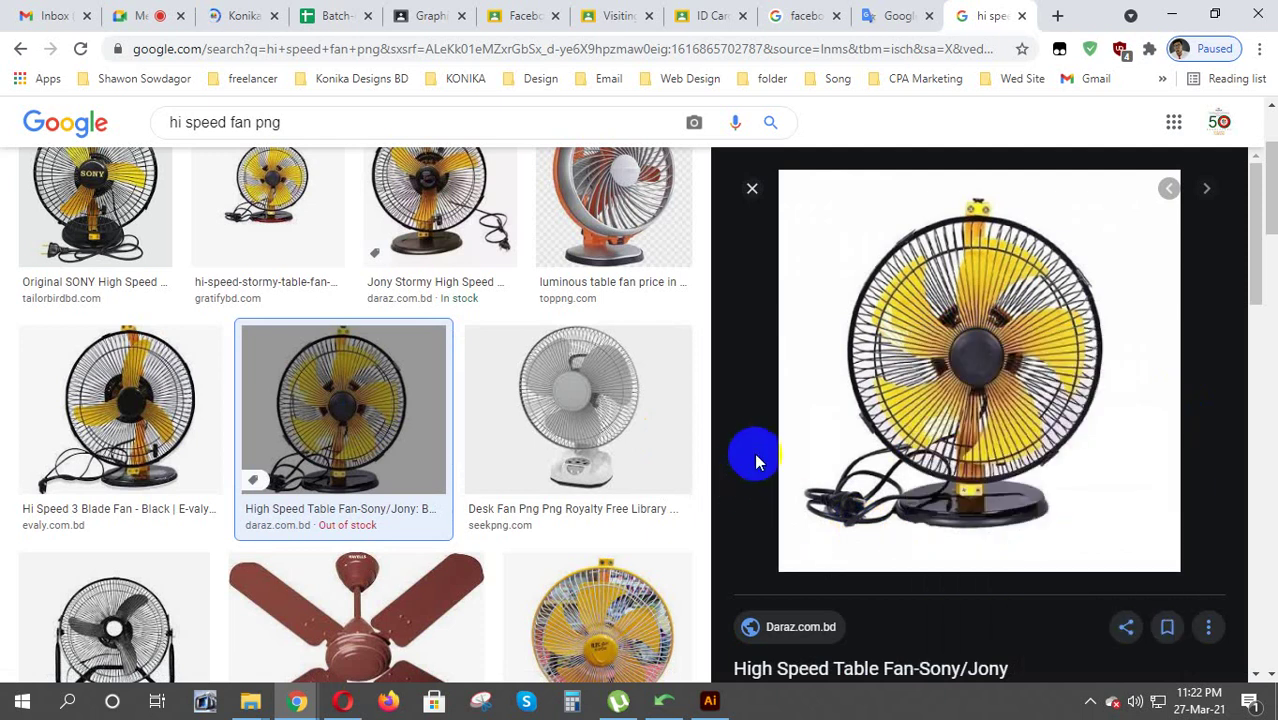
pyautogui.rightClick(922, 392)
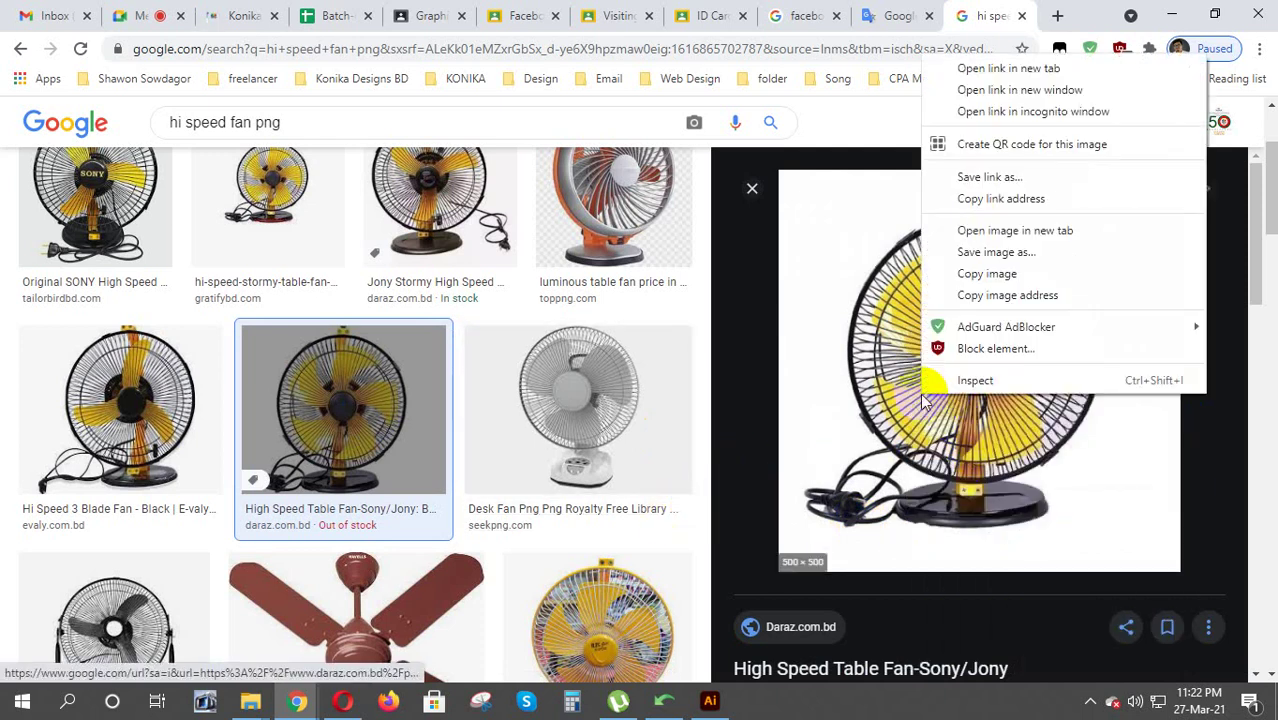
pyautogui.click(1040, 258)
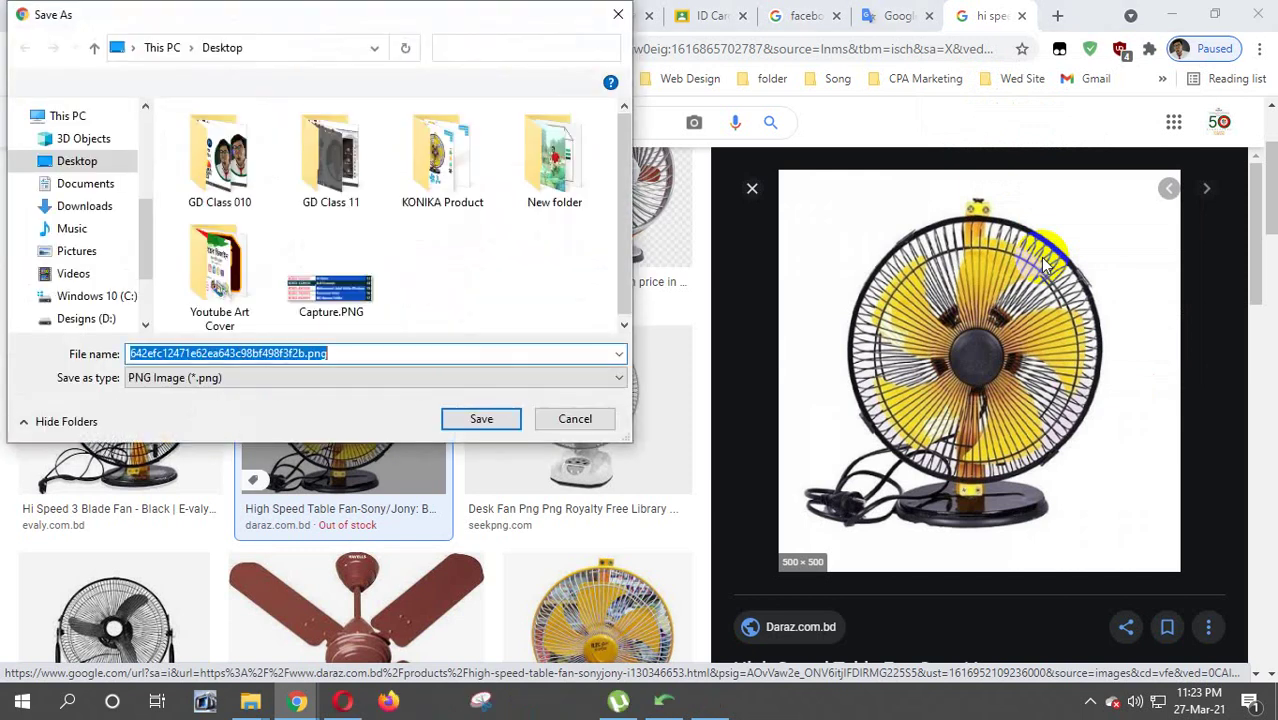
pyautogui.click(486, 419)
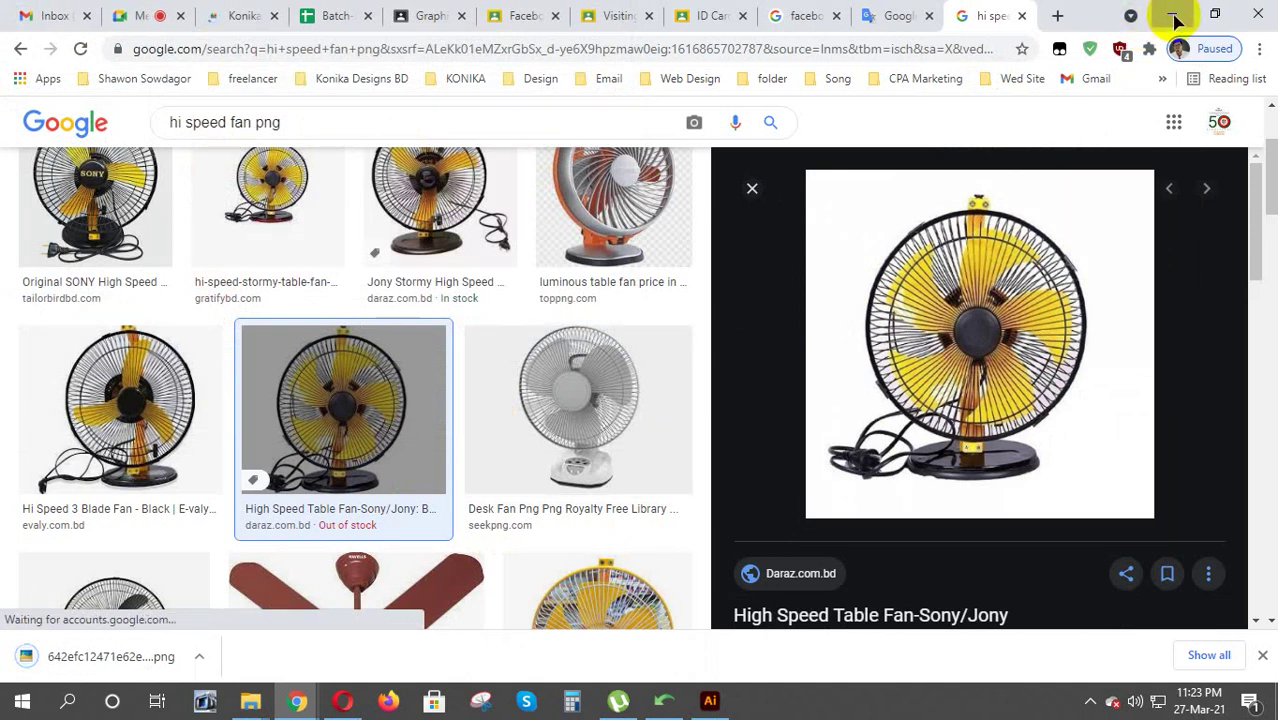
pyautogui.click(1170, 15)
pyautogui.click(1208, 15)
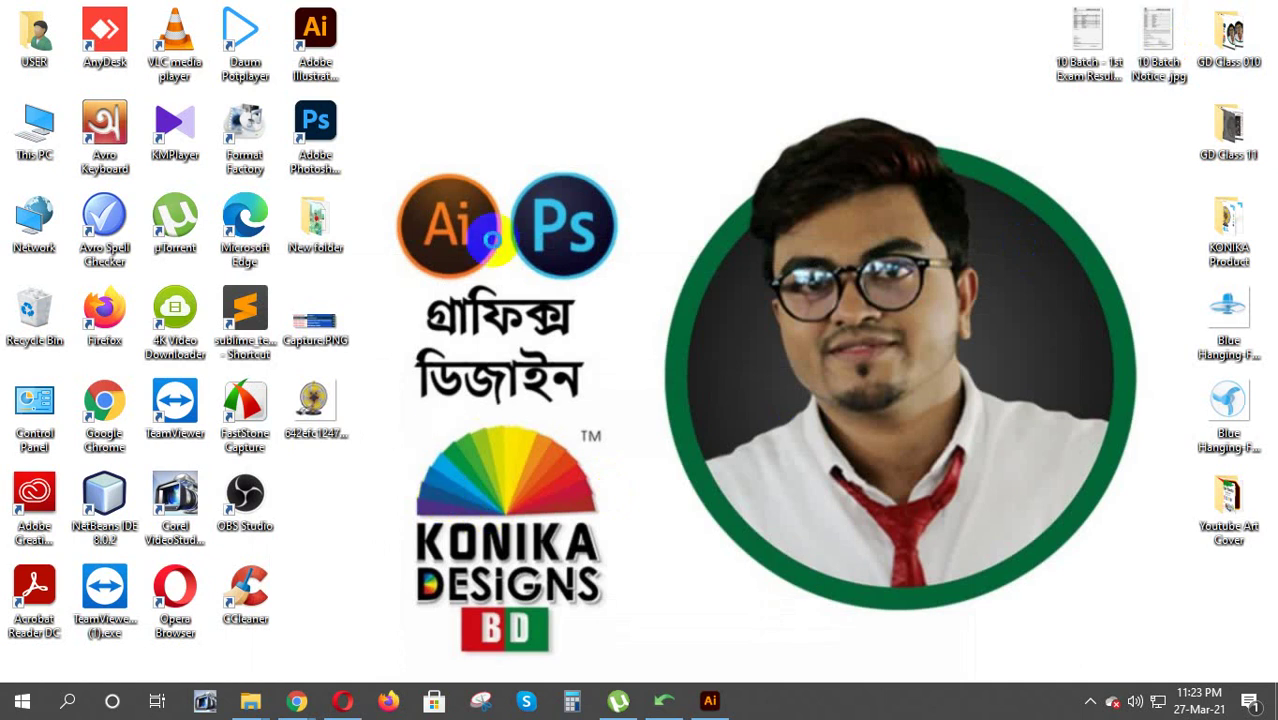
# Refresh the desktop to show the fan PNG, then select the Adobe Photoshop 2021 shortcut
pyautogui.rightClick(490, 237)
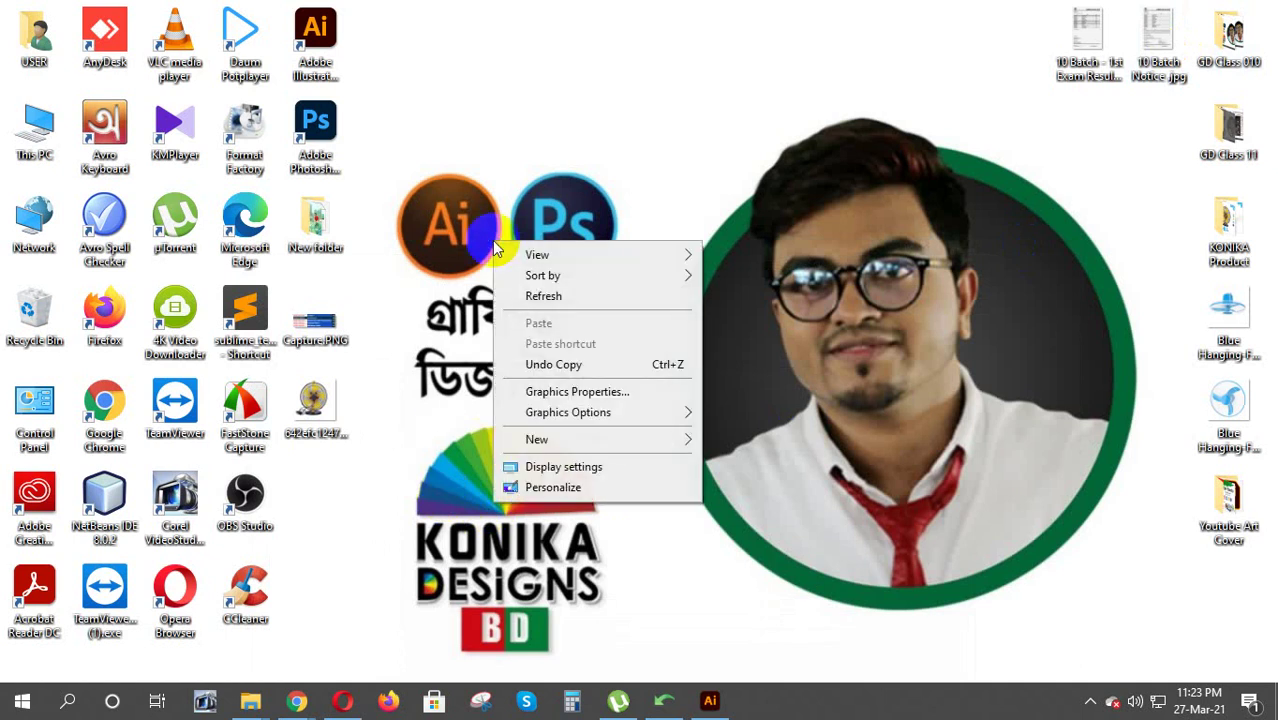
pyautogui.click(522, 293)
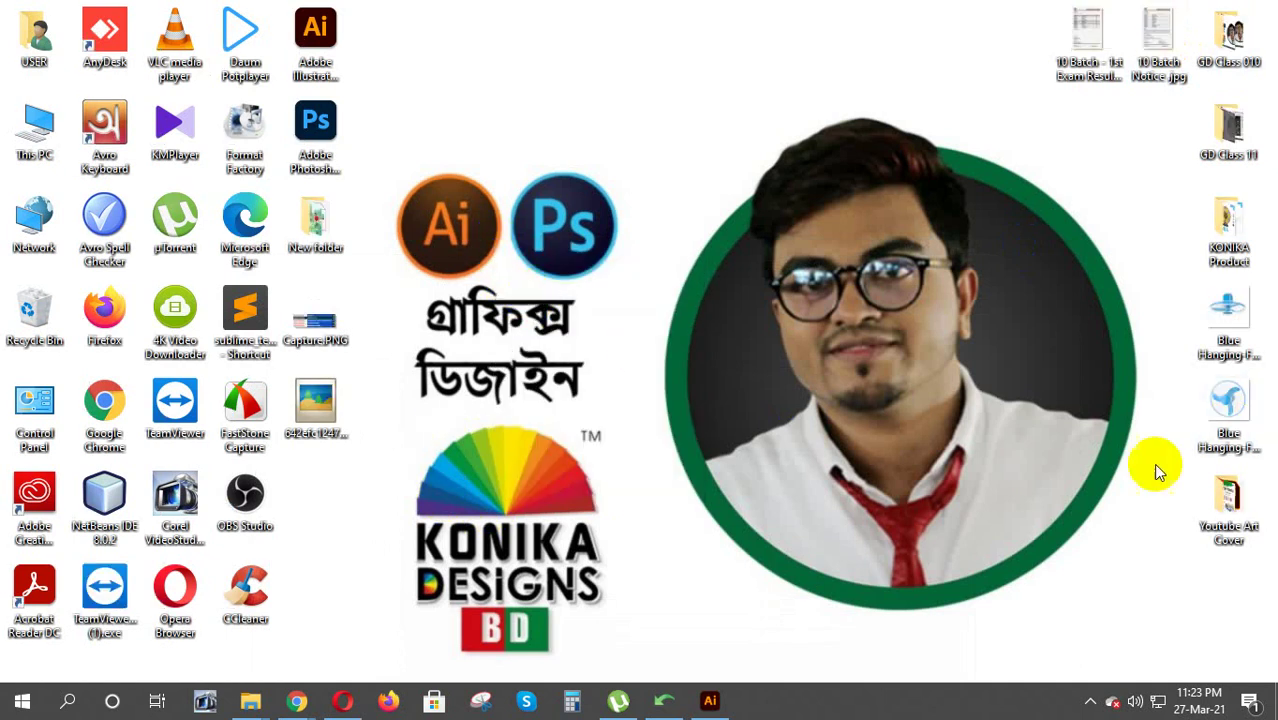
pyautogui.click(318, 122)
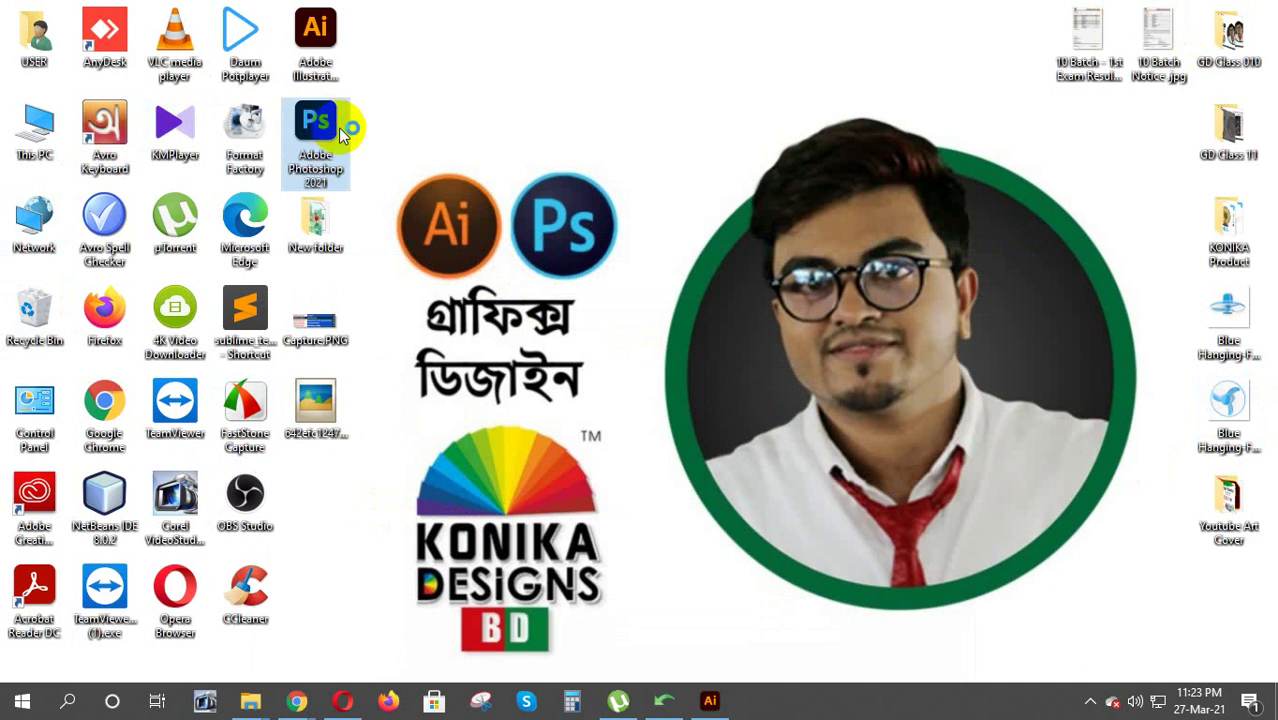
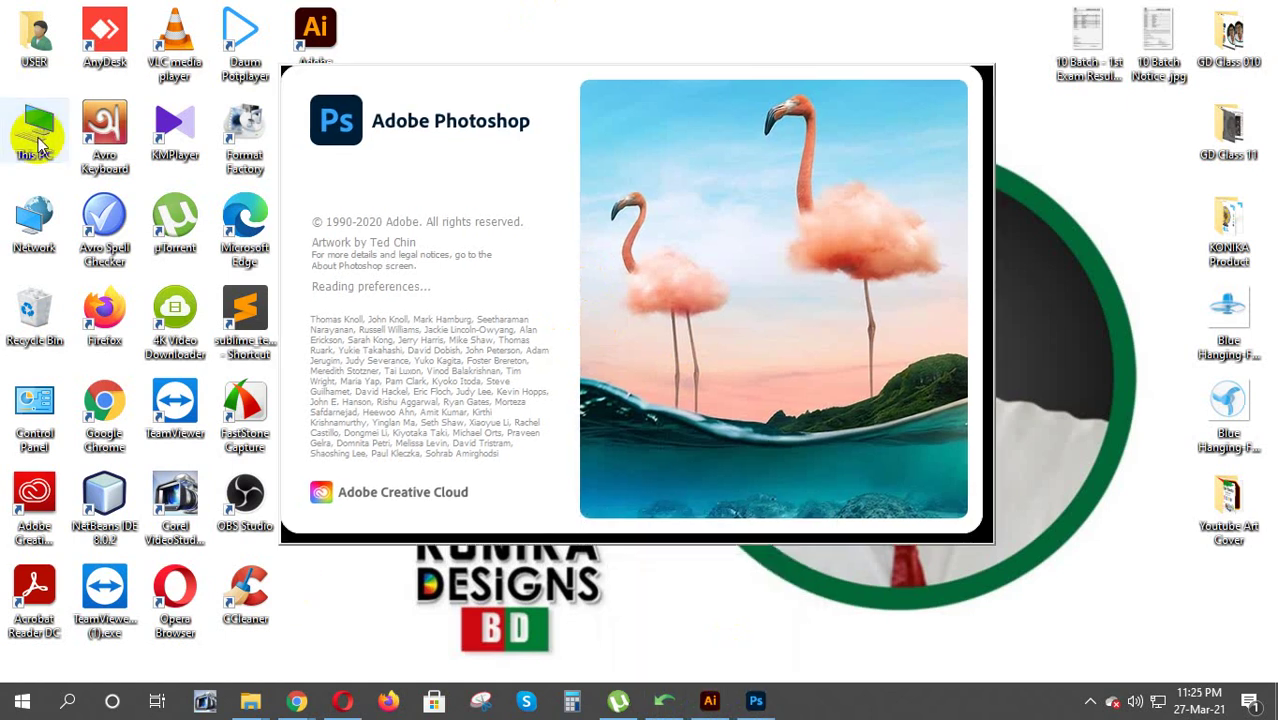
# Open This PC maximized and browse the Designs (D:) drive, backing out of Konika Designs BD
pyautogui.doubleClick(40, 140)
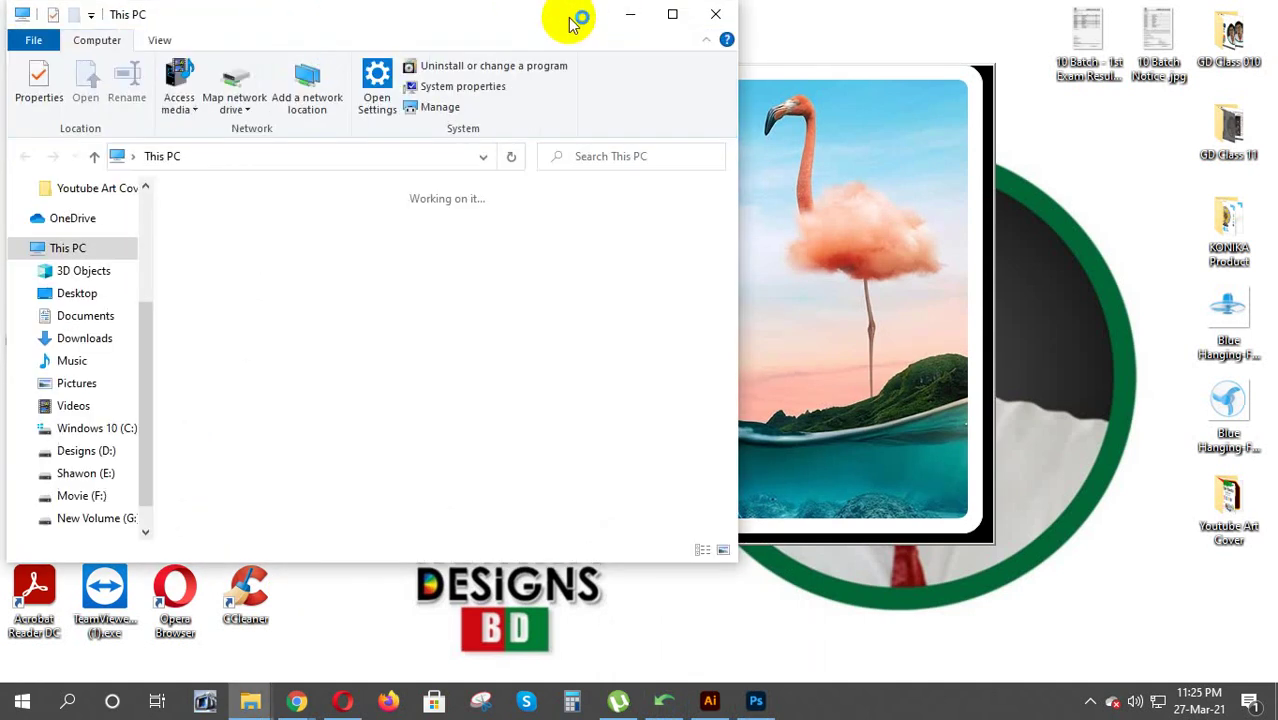
pyautogui.moveTo(518, 22); pyautogui.dragTo(790, 9)
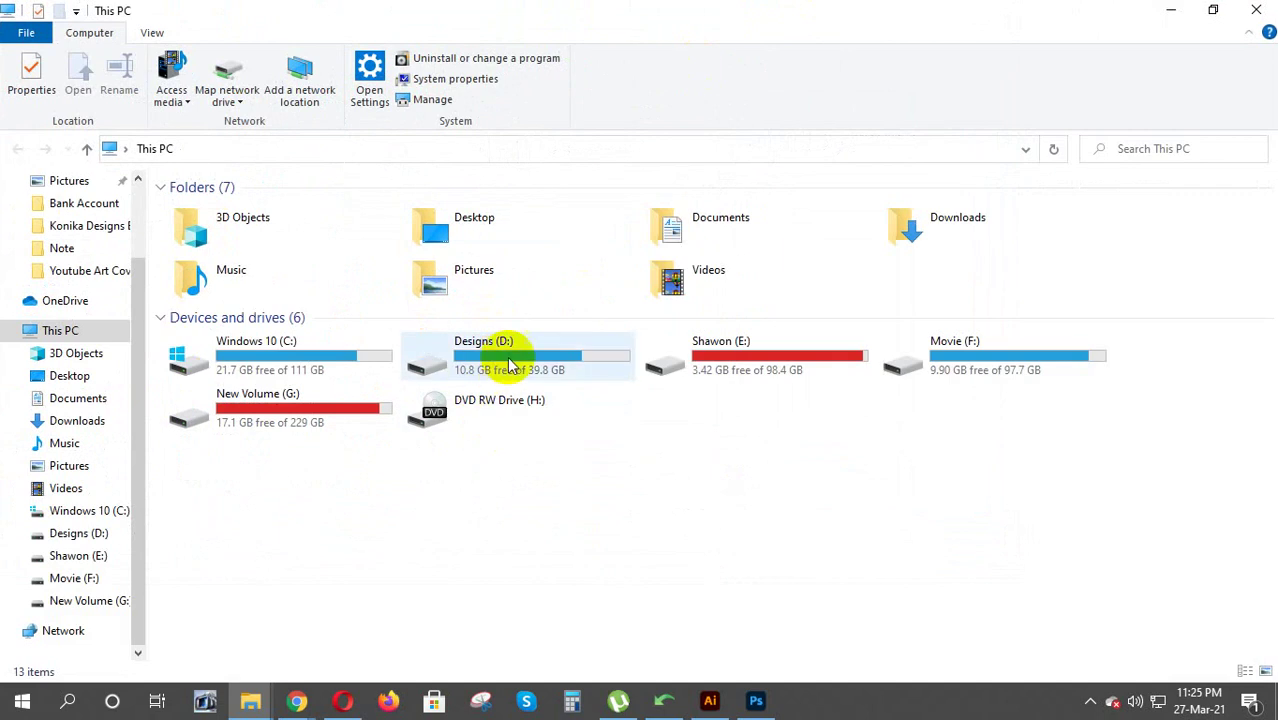
pyautogui.doubleClick(510, 362)
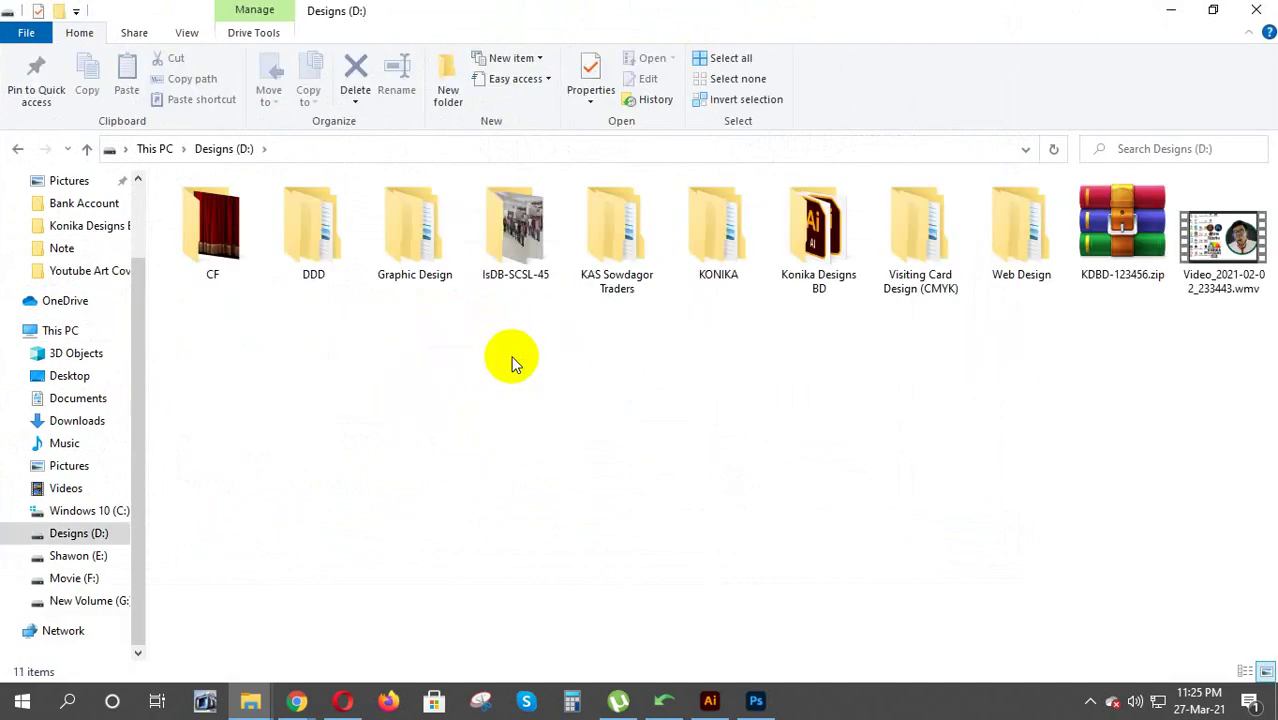
pyautogui.click(789, 256)
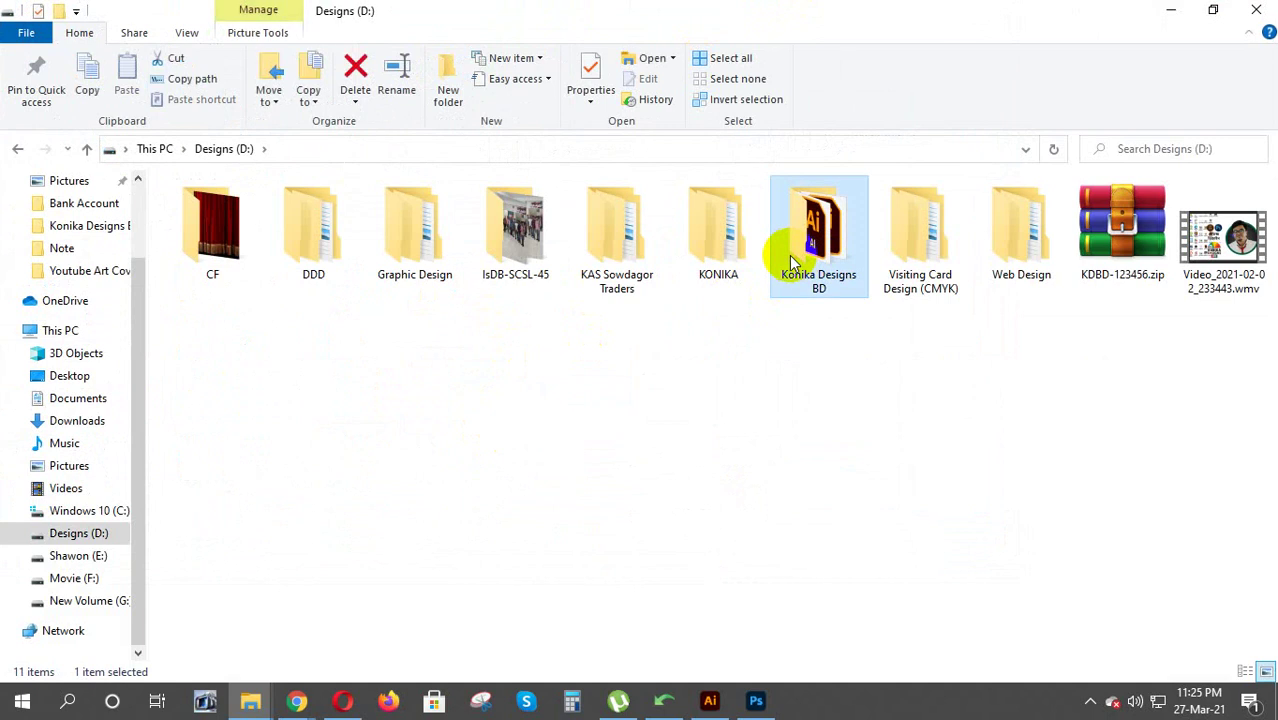
pyautogui.doubleClick(789, 255)
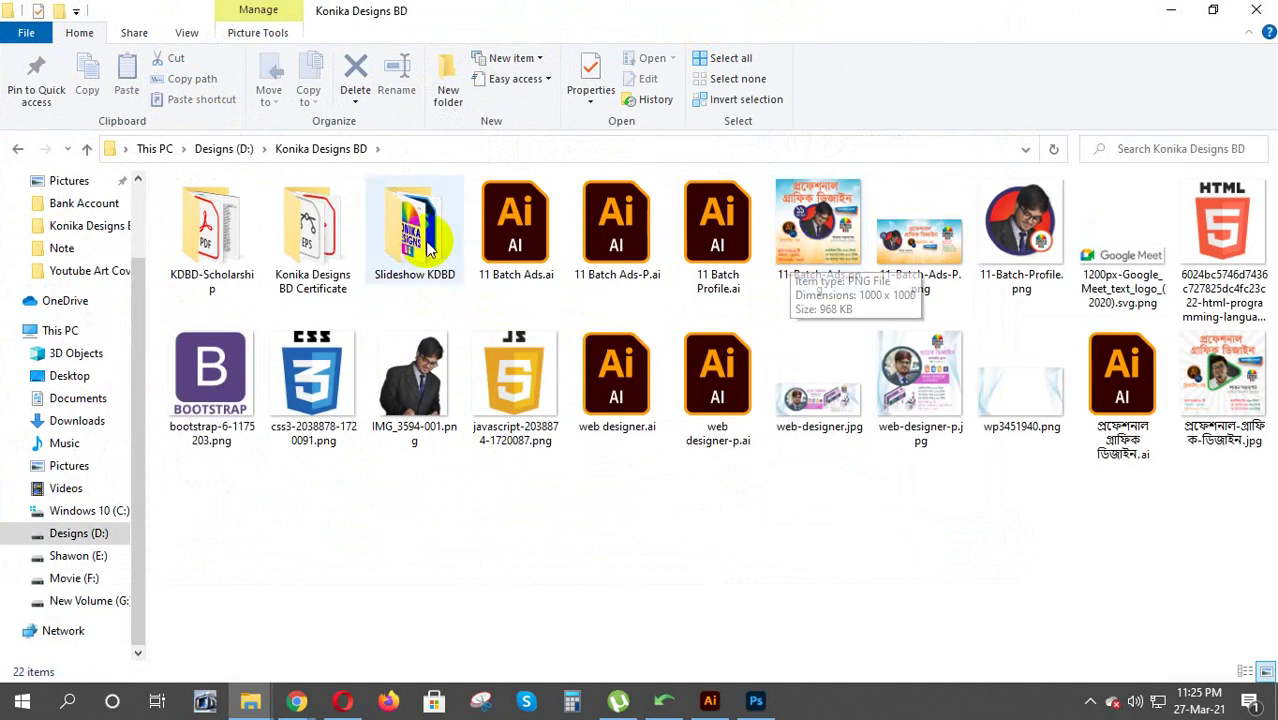
pyautogui.click(16, 152)
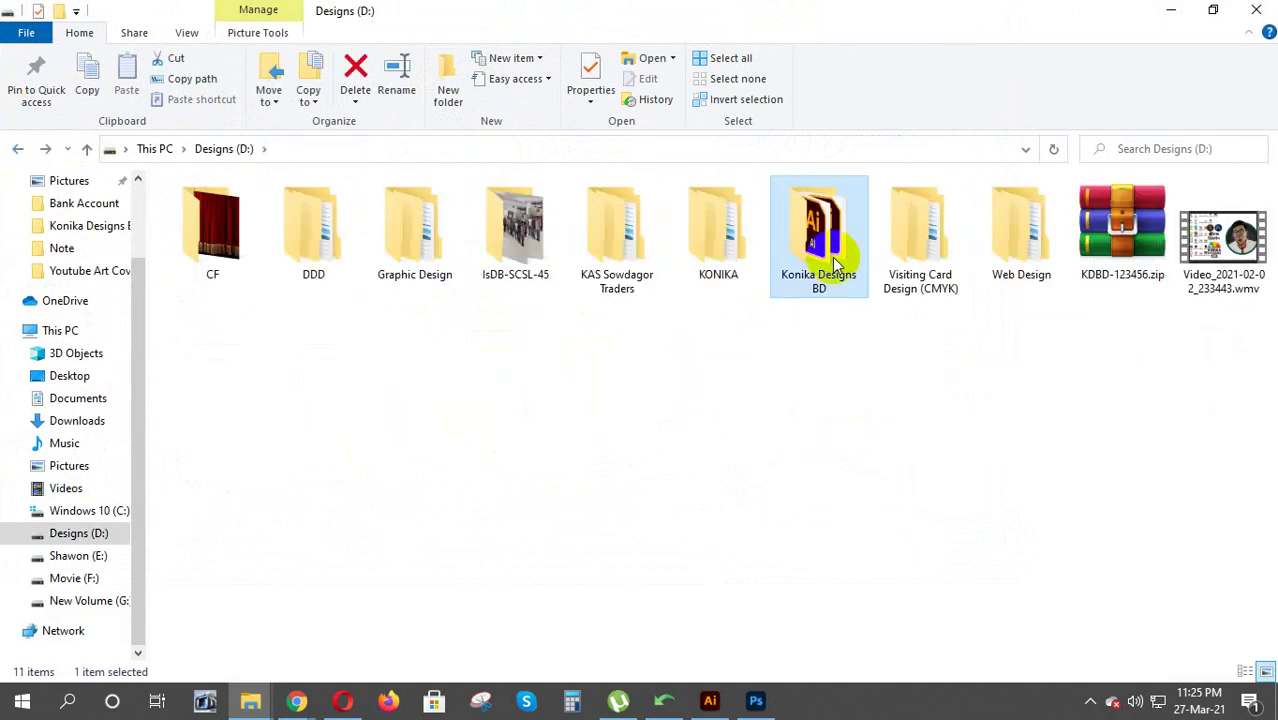
# Go into KONIKA > Konika Logo and open Konika.ai in Illustrator
pyautogui.doubleClick(753, 250)
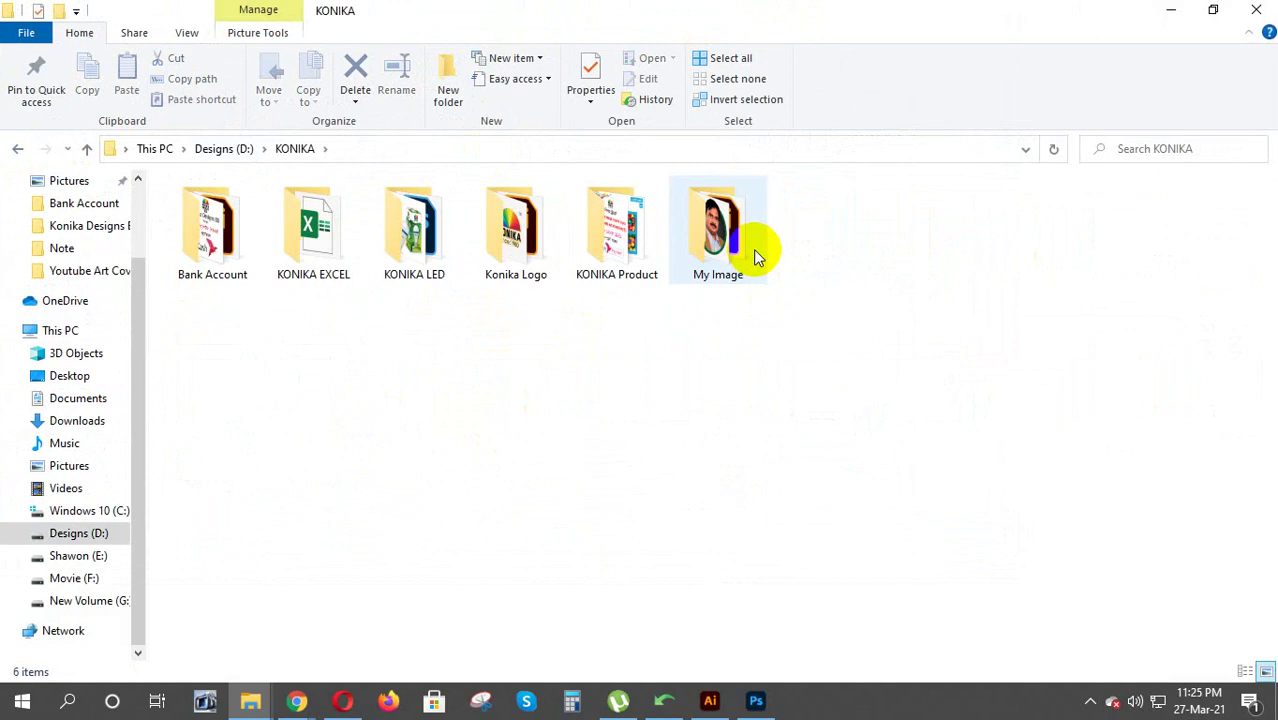
pyautogui.click(528, 262)
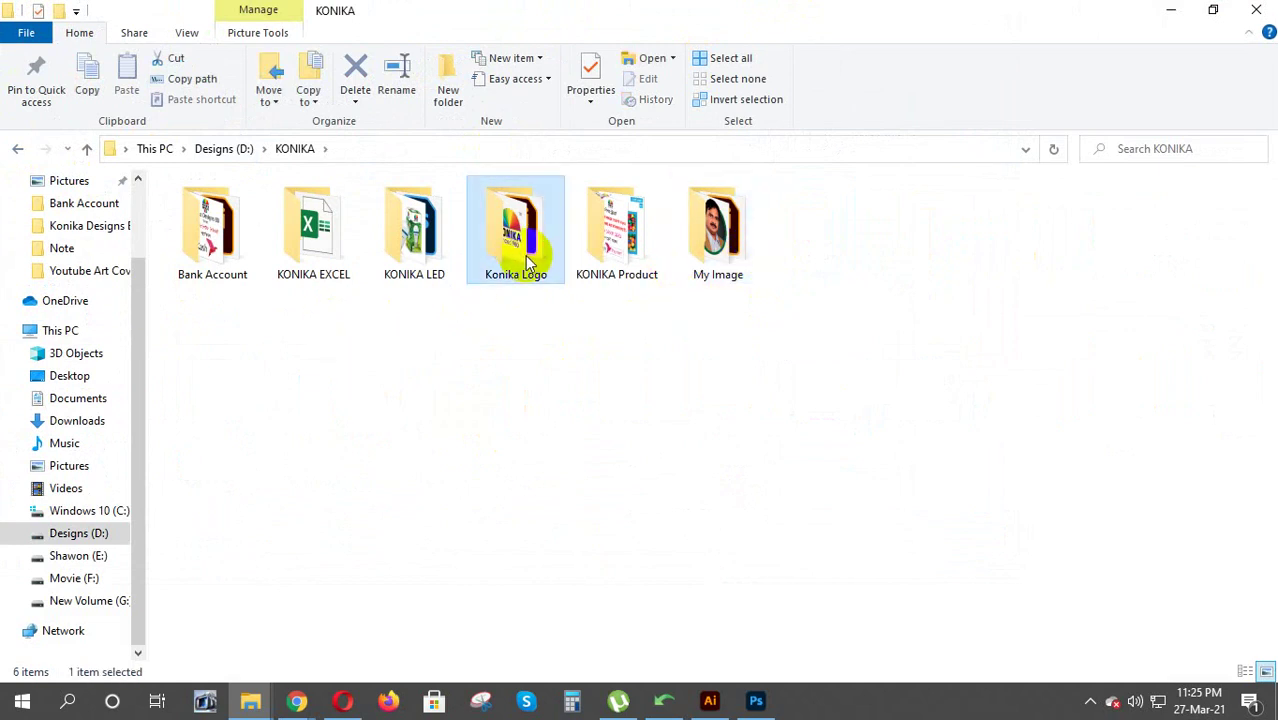
pyautogui.doubleClick(528, 262)
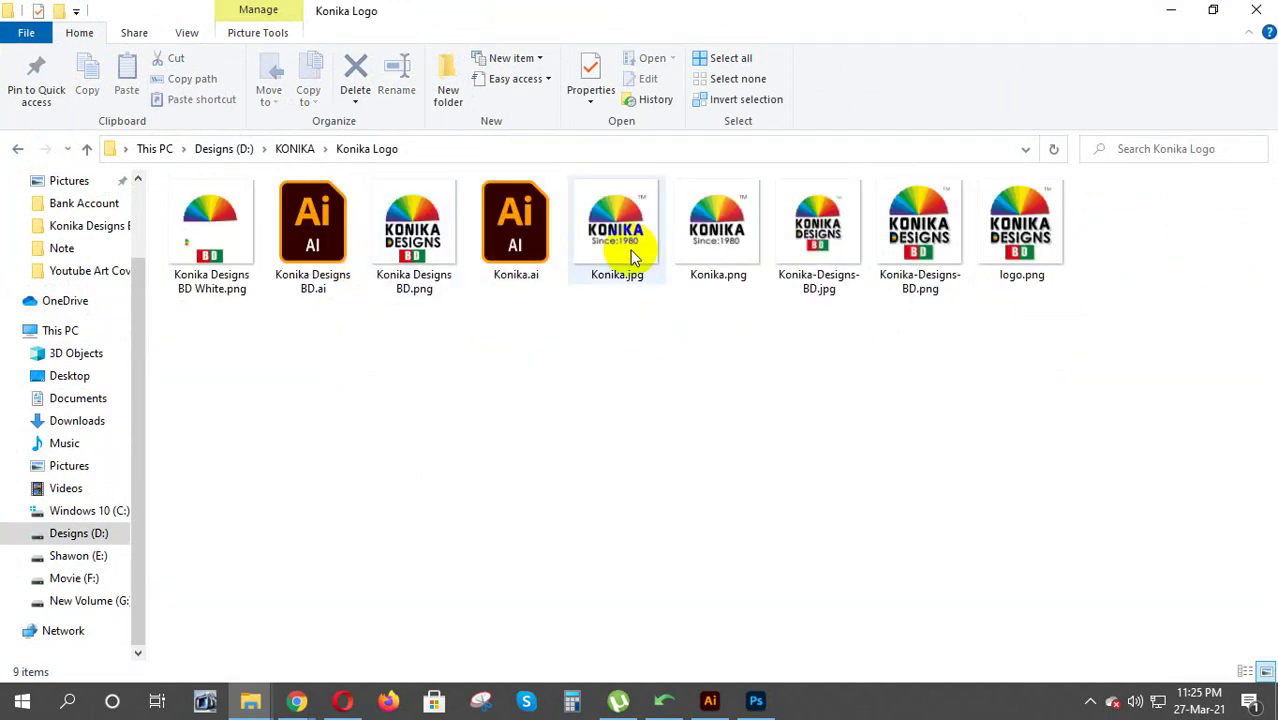
pyautogui.click(514, 275)
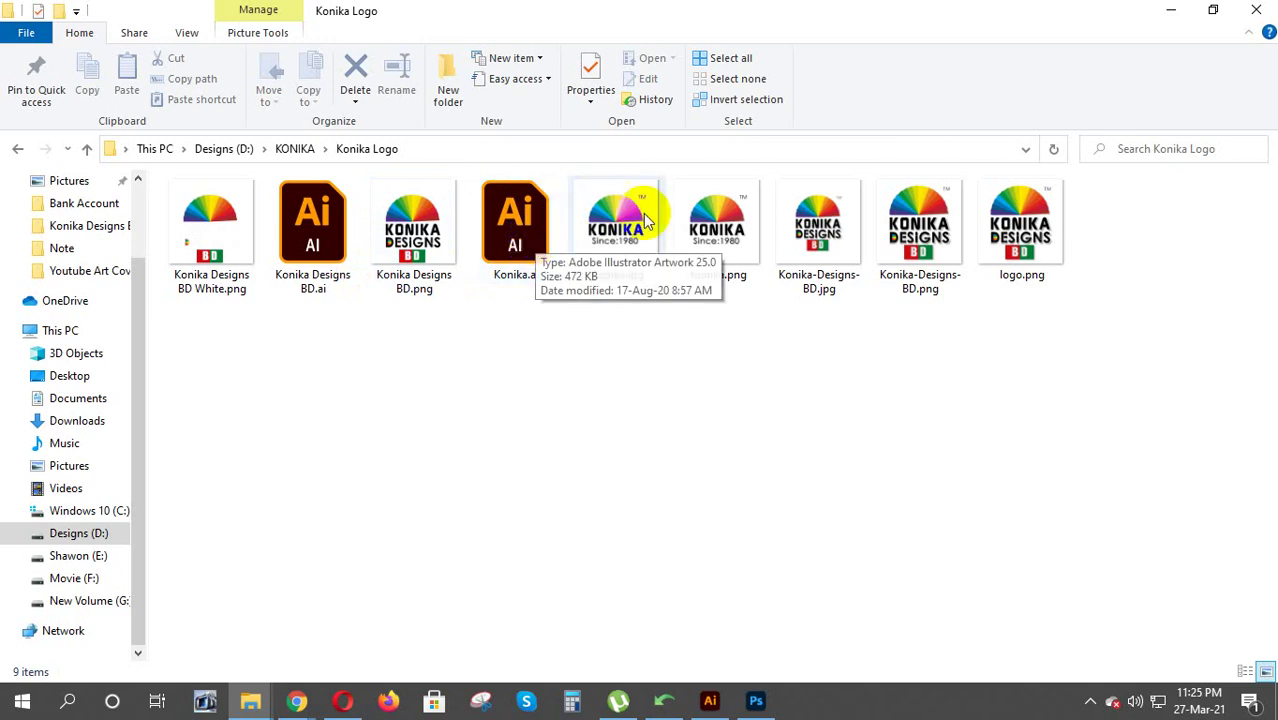
pyautogui.click(518, 245)
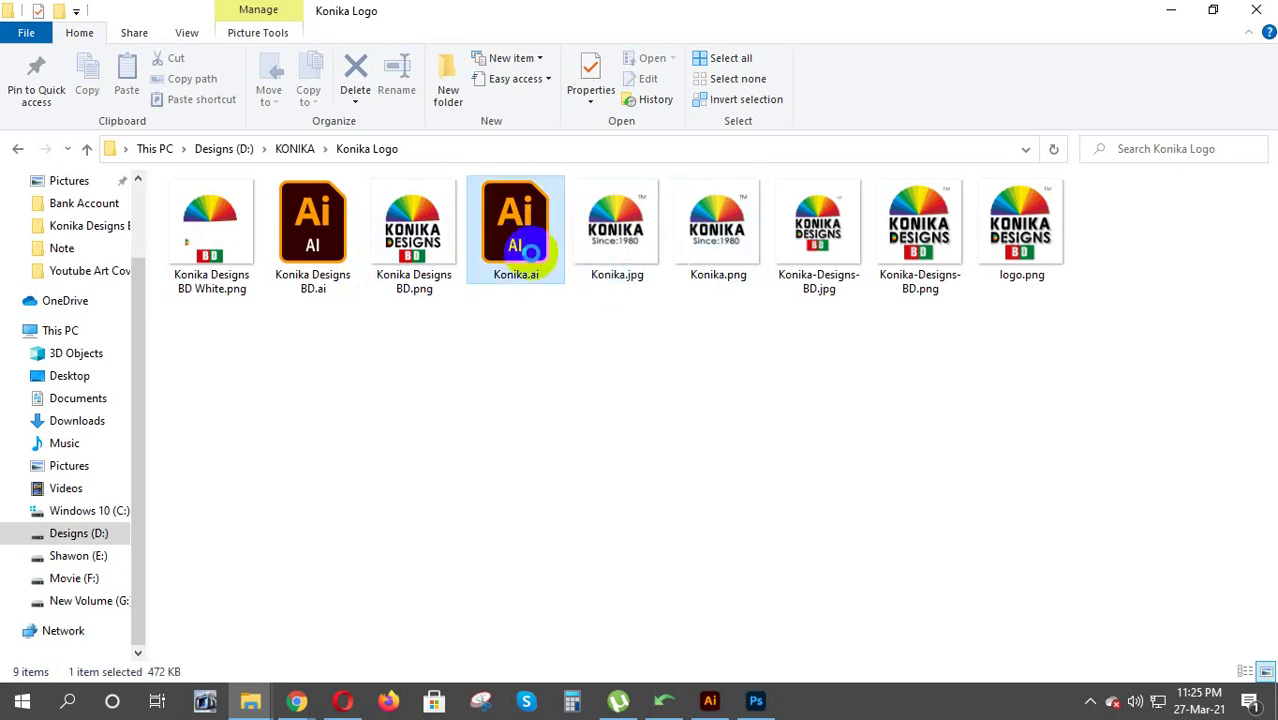
pyautogui.click(525, 262)
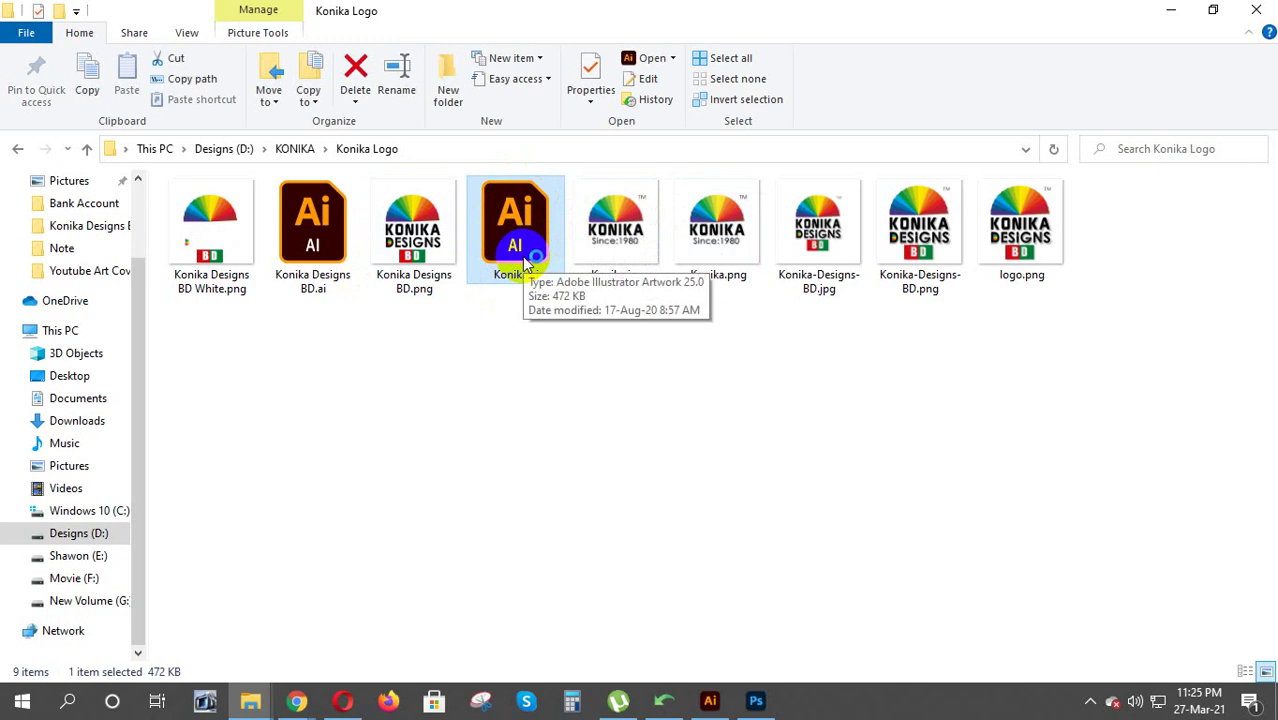
pyautogui.doubleClick(528, 262)
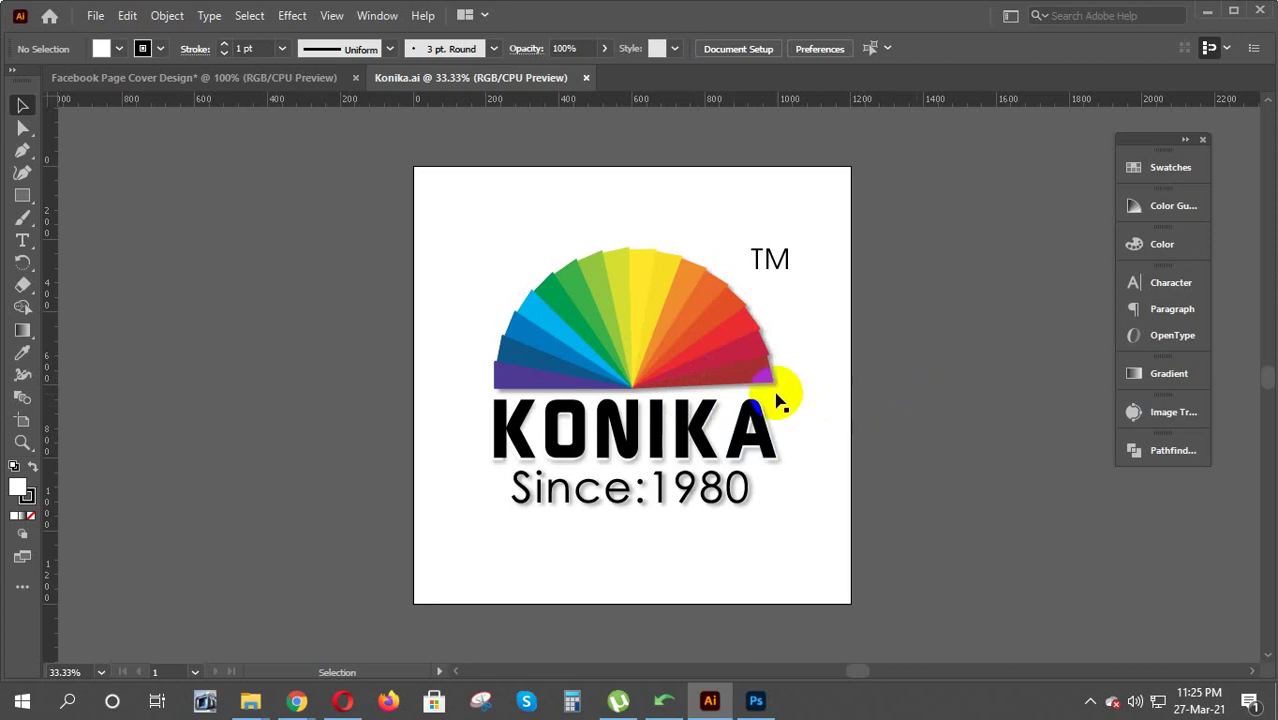
# Ungroup the logo, then ungroup the colour fan into separate blades
pyautogui.click(760, 382)
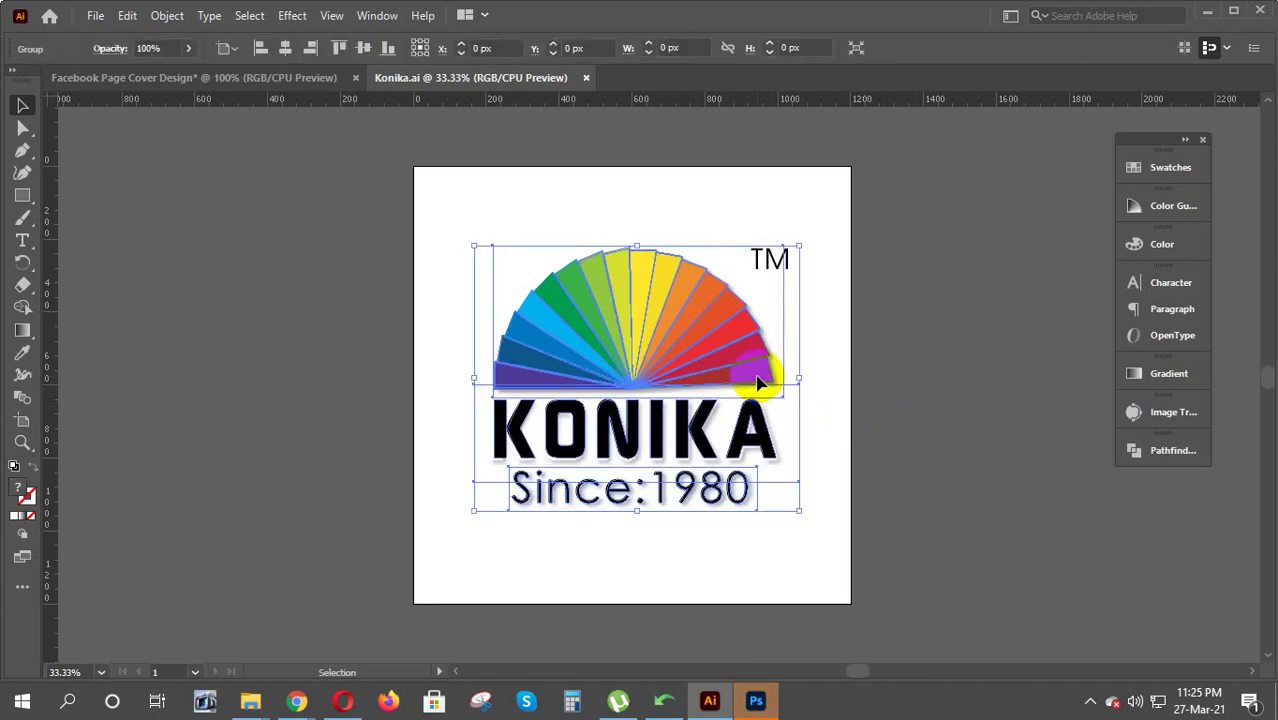
pyautogui.rightClick(760, 382)
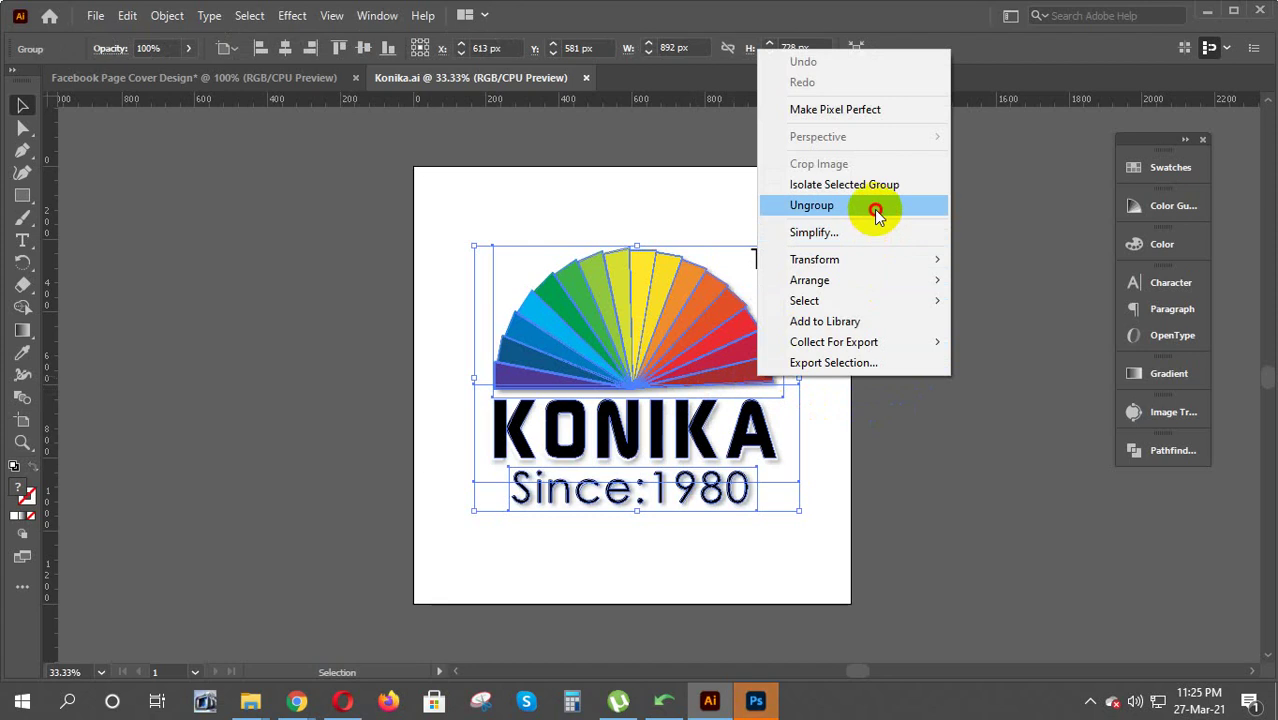
pyautogui.click(874, 205)
pyautogui.click(900, 388)
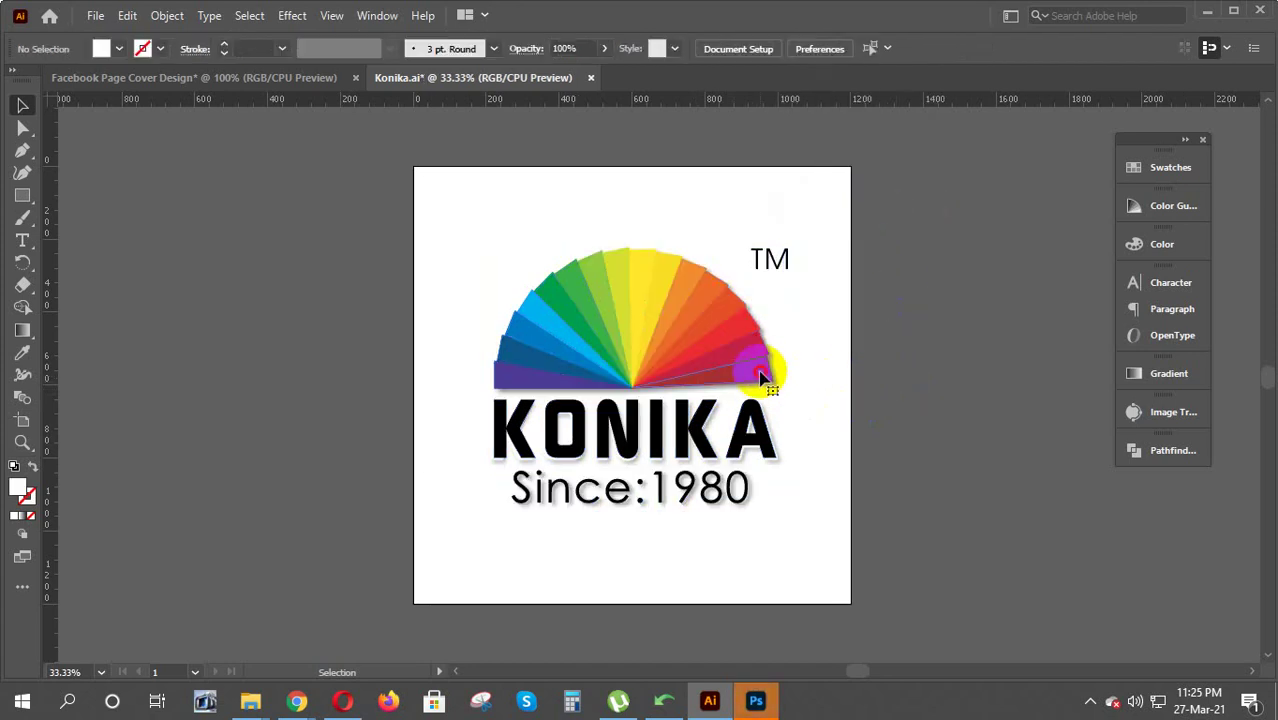
pyautogui.click(760, 378)
pyautogui.rightClick(762, 379)
pyautogui.click(840, 202)
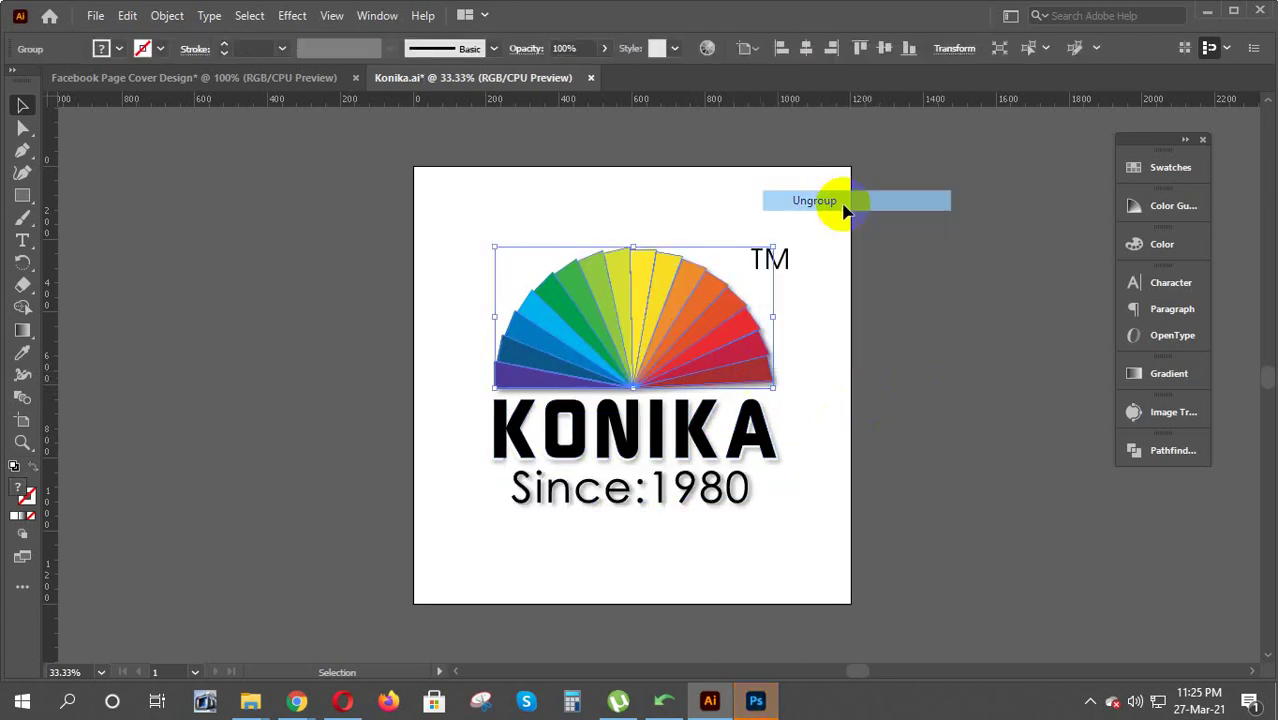
pyautogui.click(856, 334)
# Select each fan blade from red through dark green to confirm they are separate
pyautogui.click(755, 385)
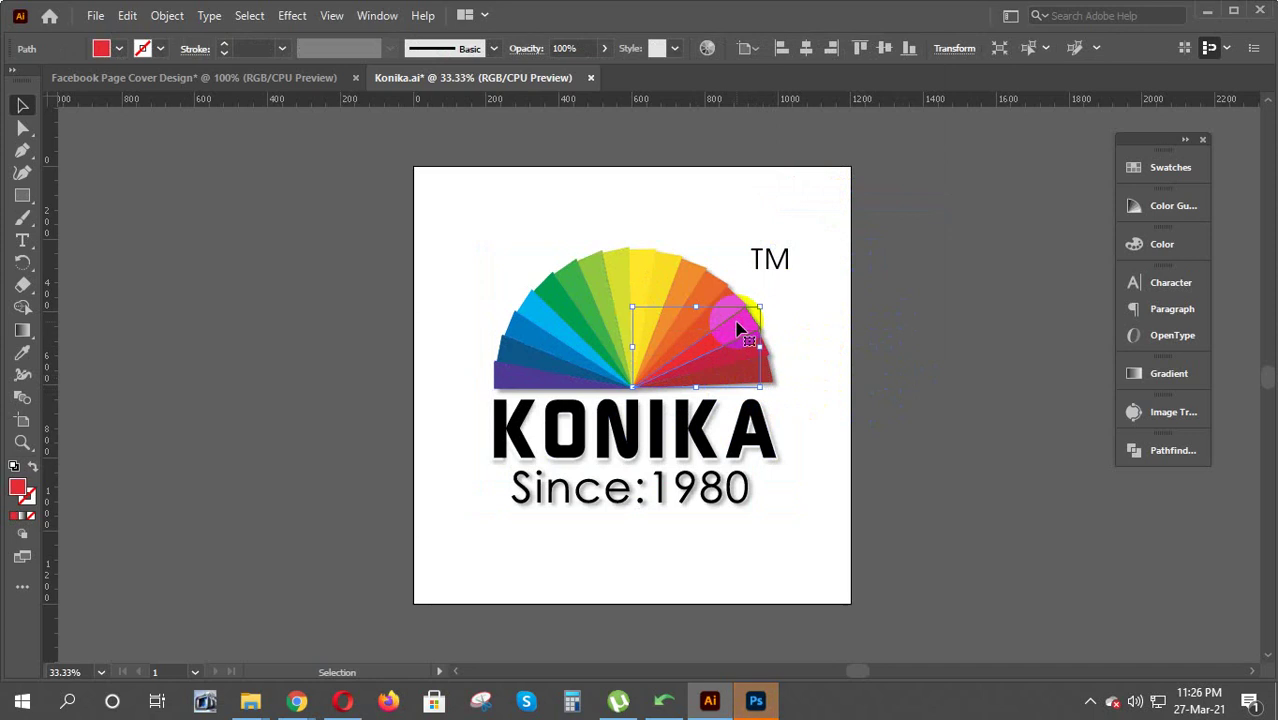
pyautogui.click(712, 315)
pyautogui.click(686, 305)
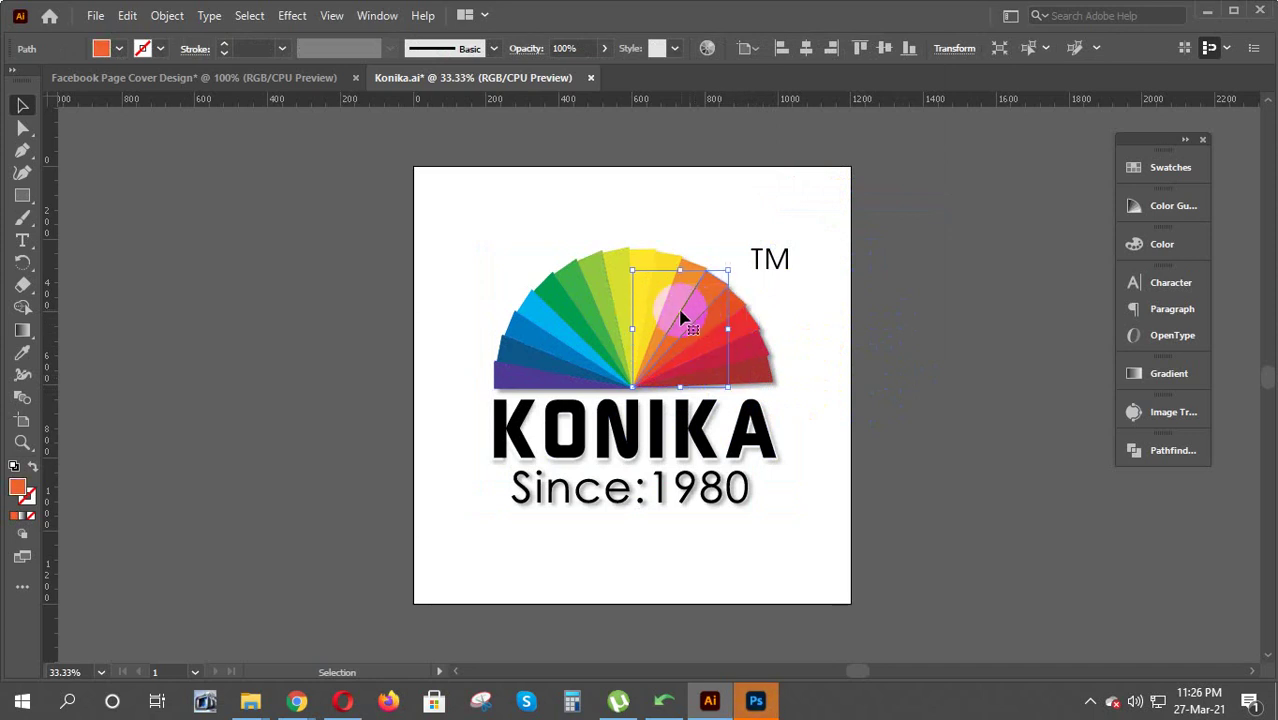
pyautogui.click(668, 310)
pyautogui.click(657, 316)
pyautogui.click(640, 314)
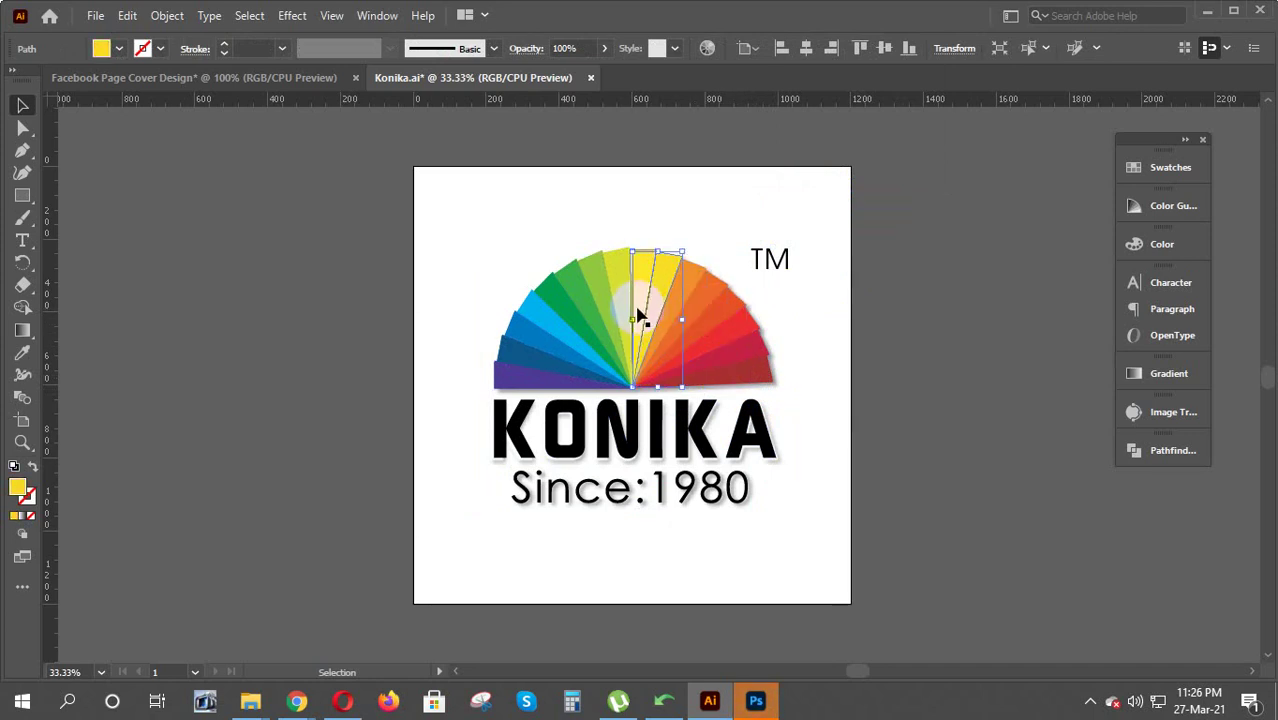
pyautogui.click(620, 303)
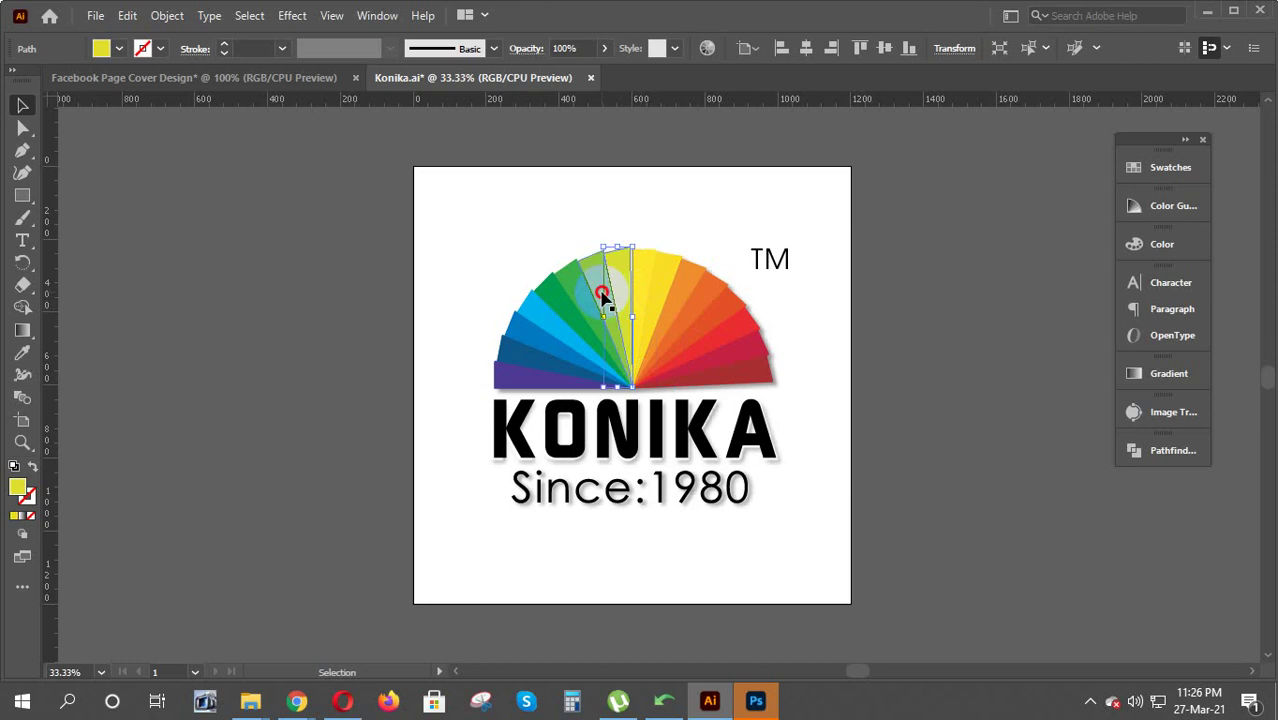
pyautogui.click(595, 285)
pyautogui.click(575, 295)
pyautogui.click(551, 320)
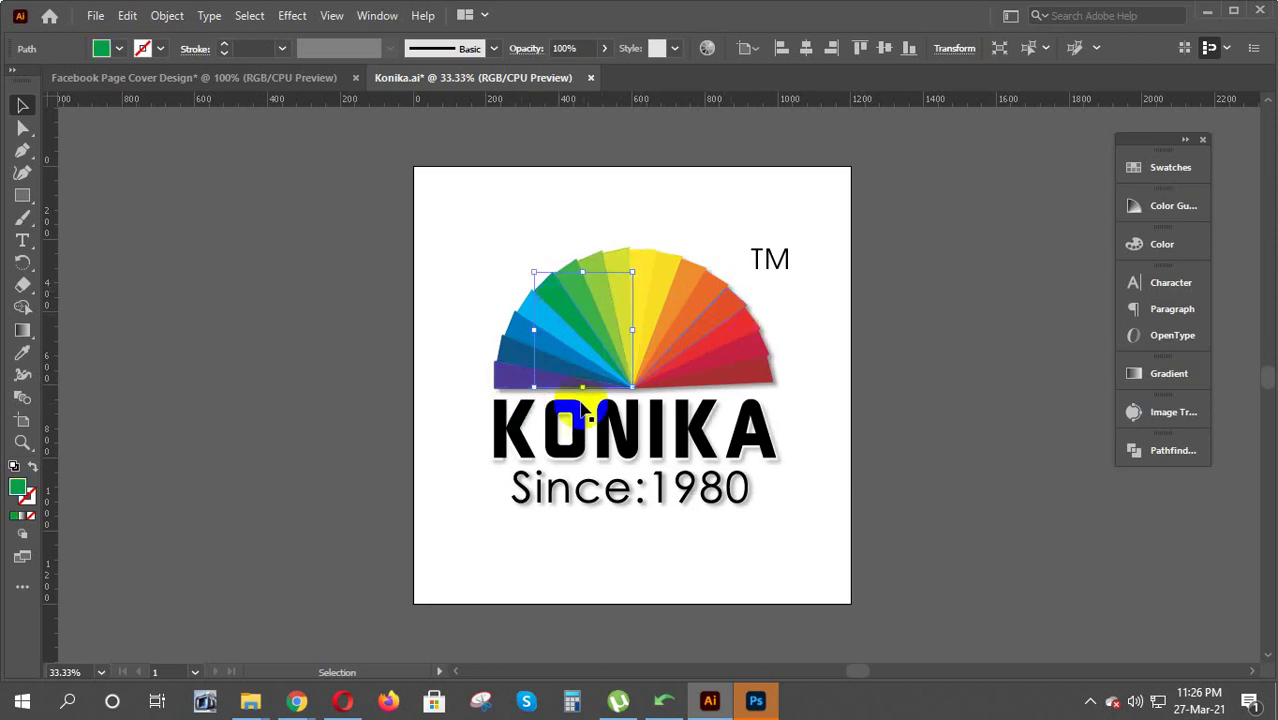
# Check KONIKA and Since:1980 select individually, then marquee-select the whole logo
pyautogui.click(515, 430)
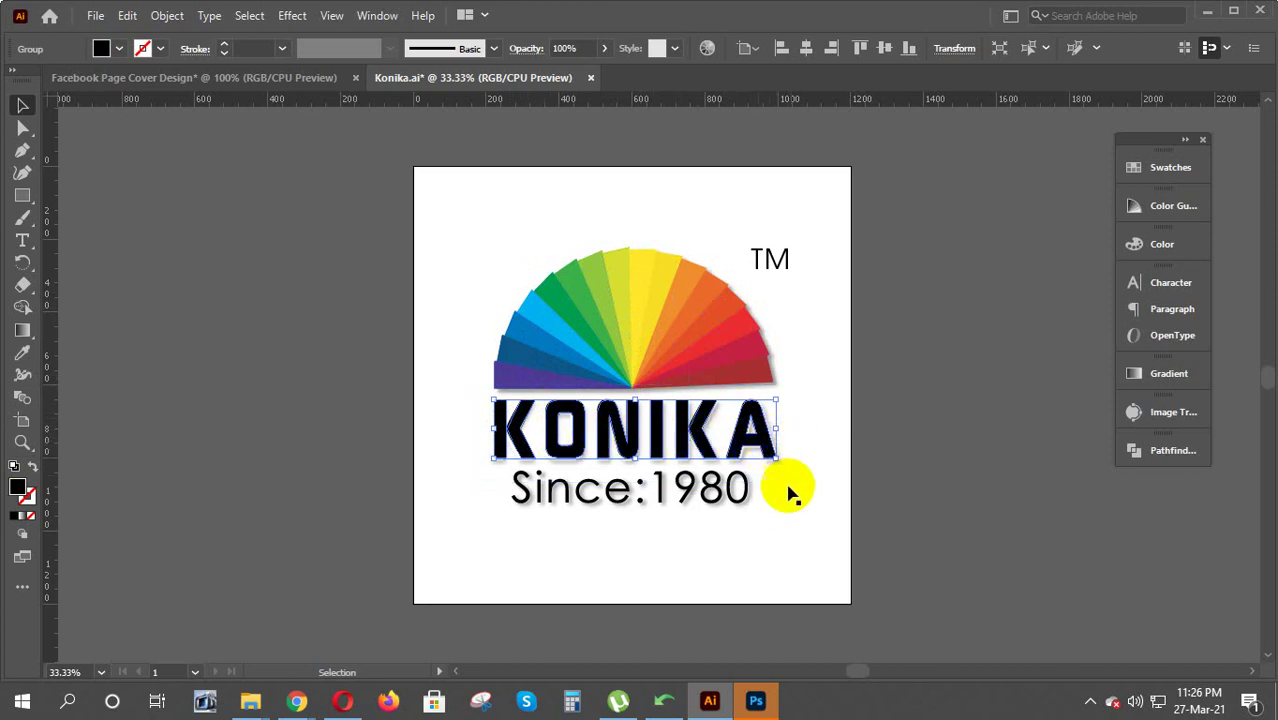
pyautogui.click(735, 497)
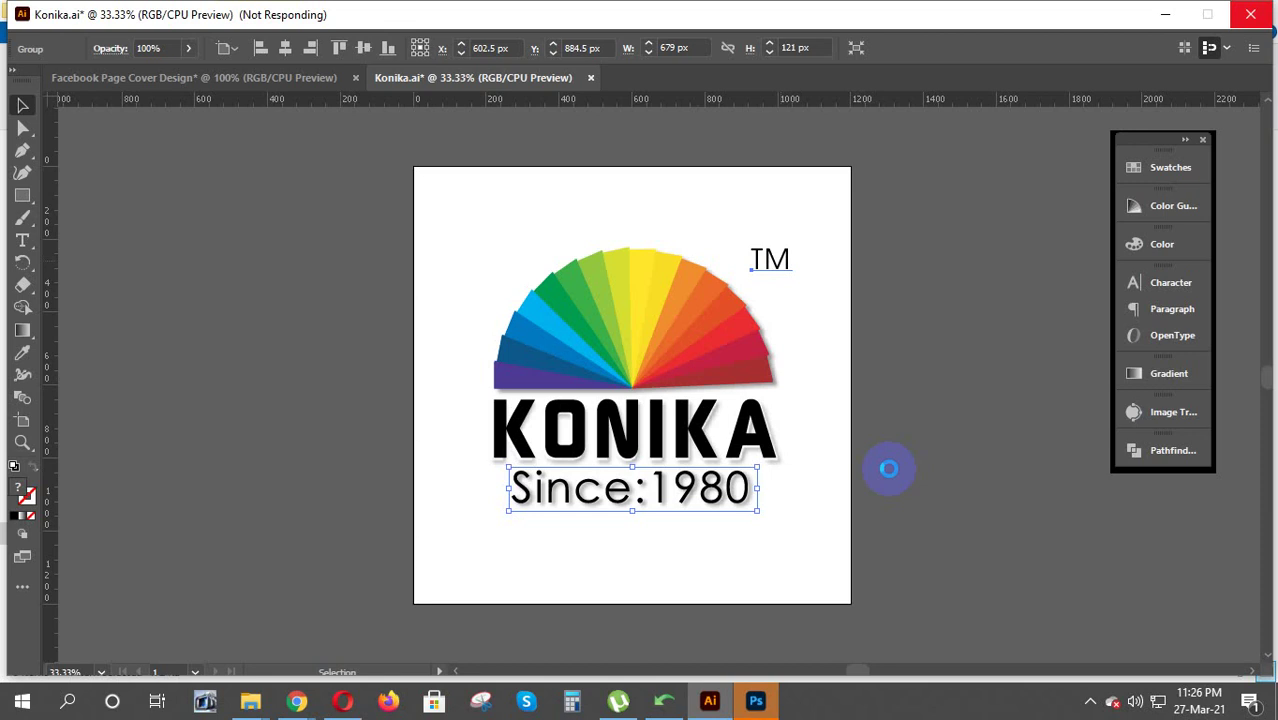
pyautogui.click(891, 474)
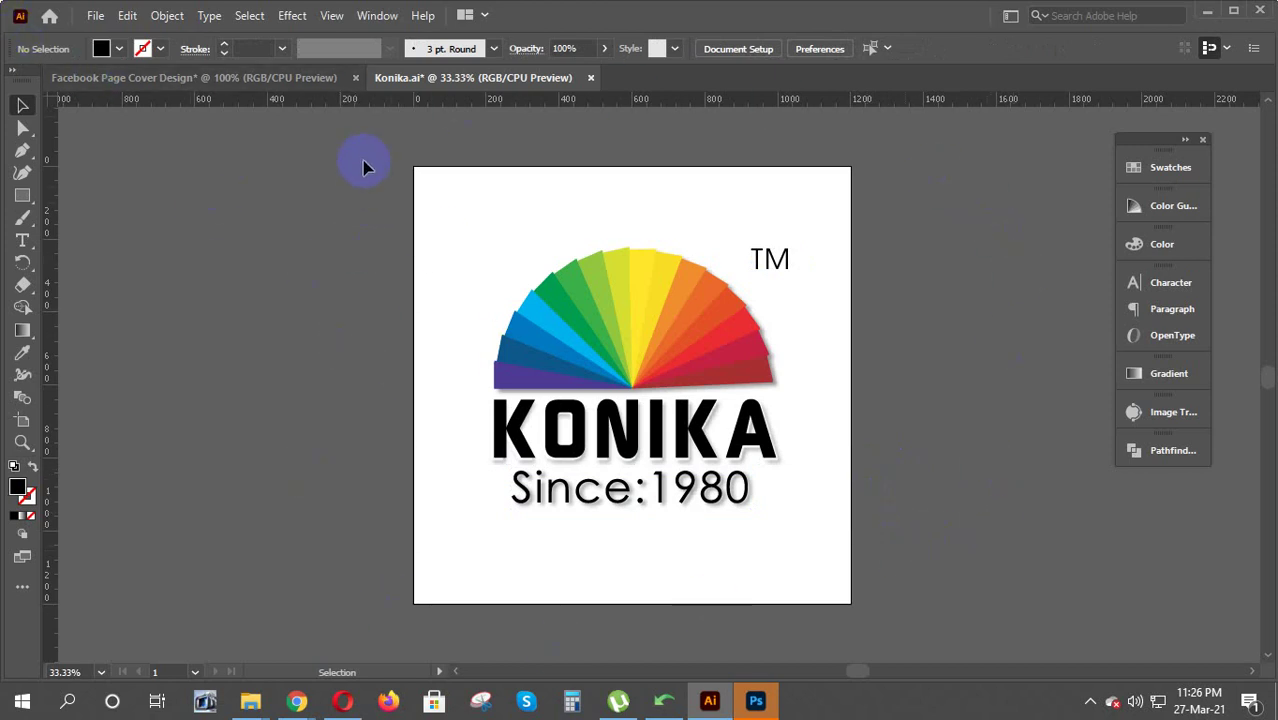
pyautogui.moveTo(355, 155); pyautogui.dragTo(966, 634)
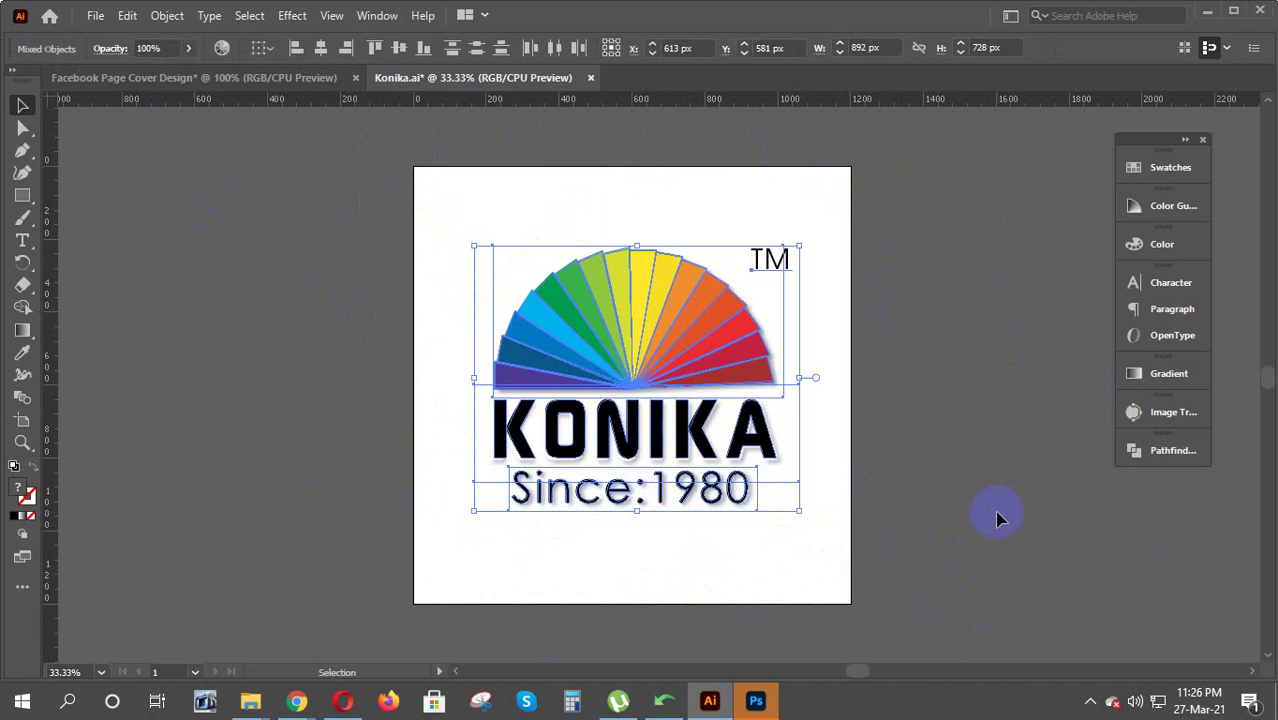
# Create a new document from the 1000 x 1000 px preset
pyautogui.click(97, 20)
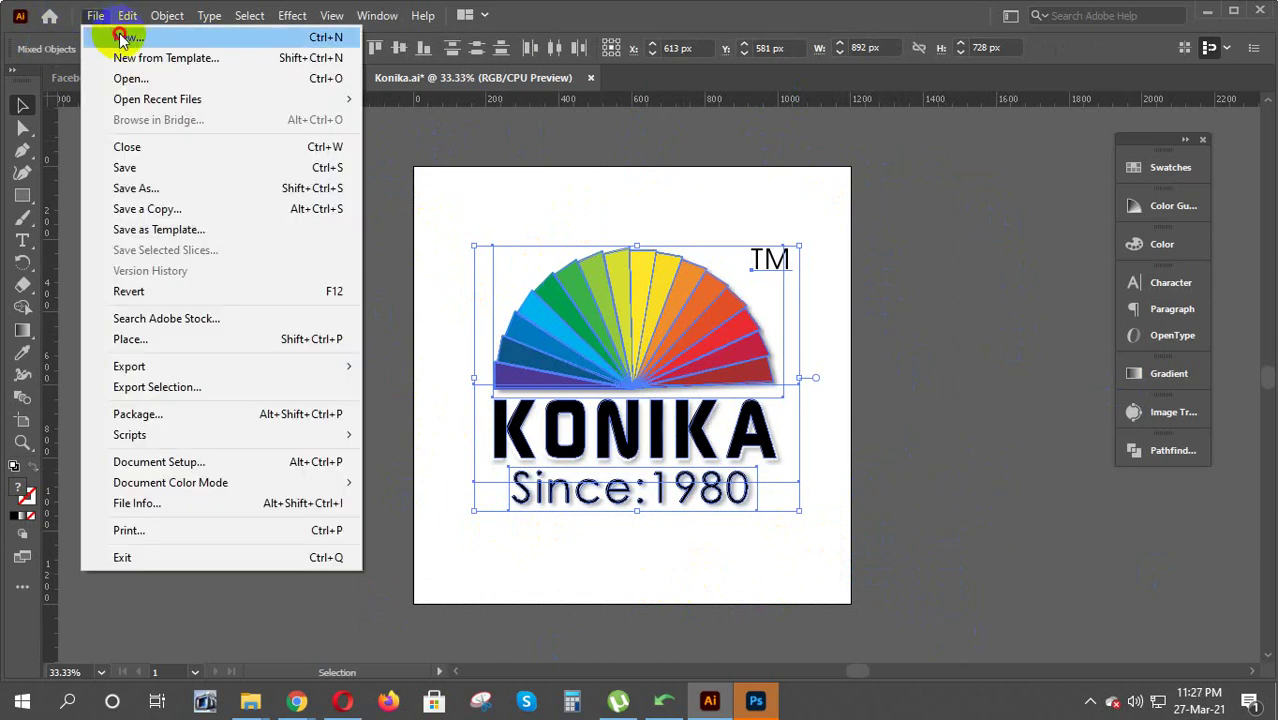
pyautogui.click(118, 38)
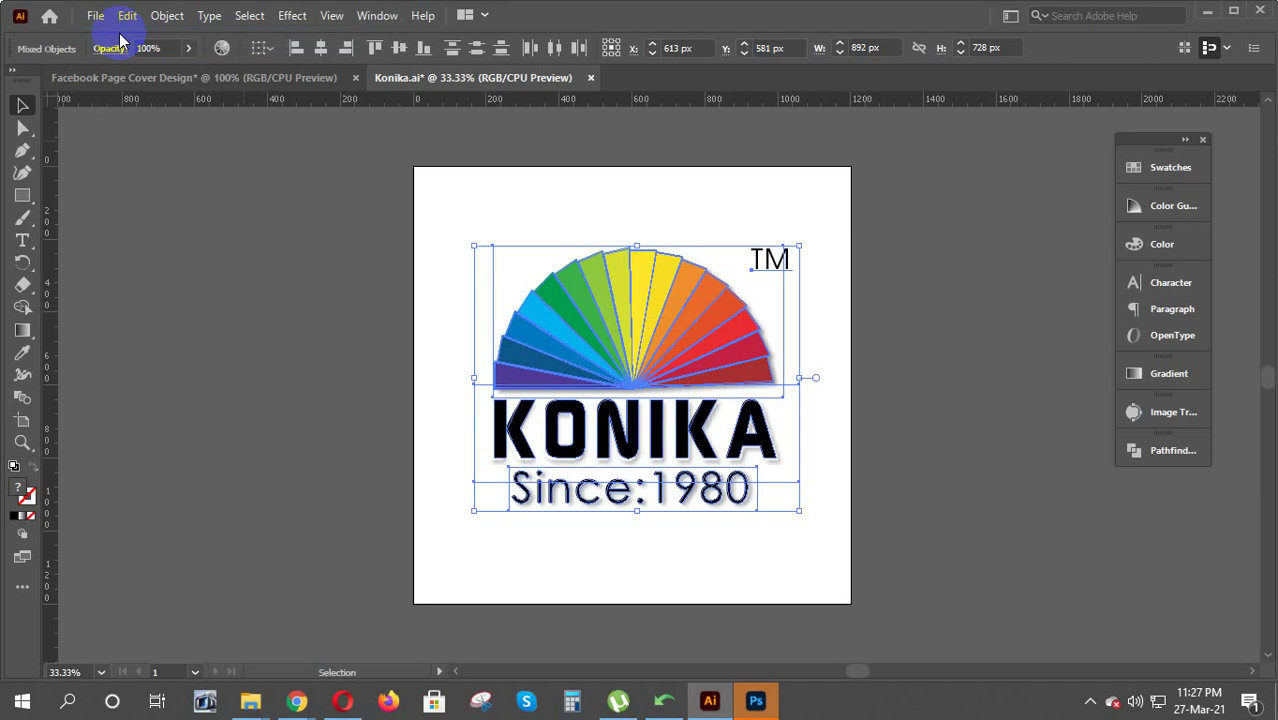
pyautogui.hotkey('ctrl', 'n')
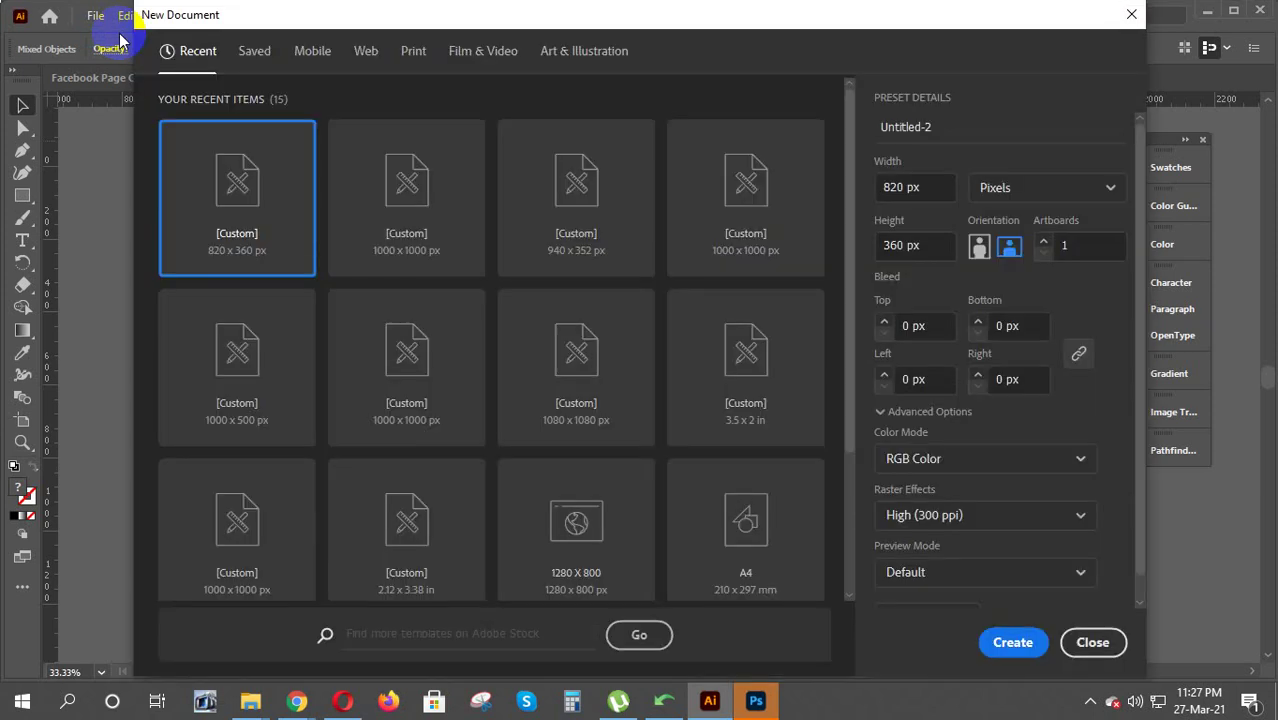
pyautogui.click(906, 189)
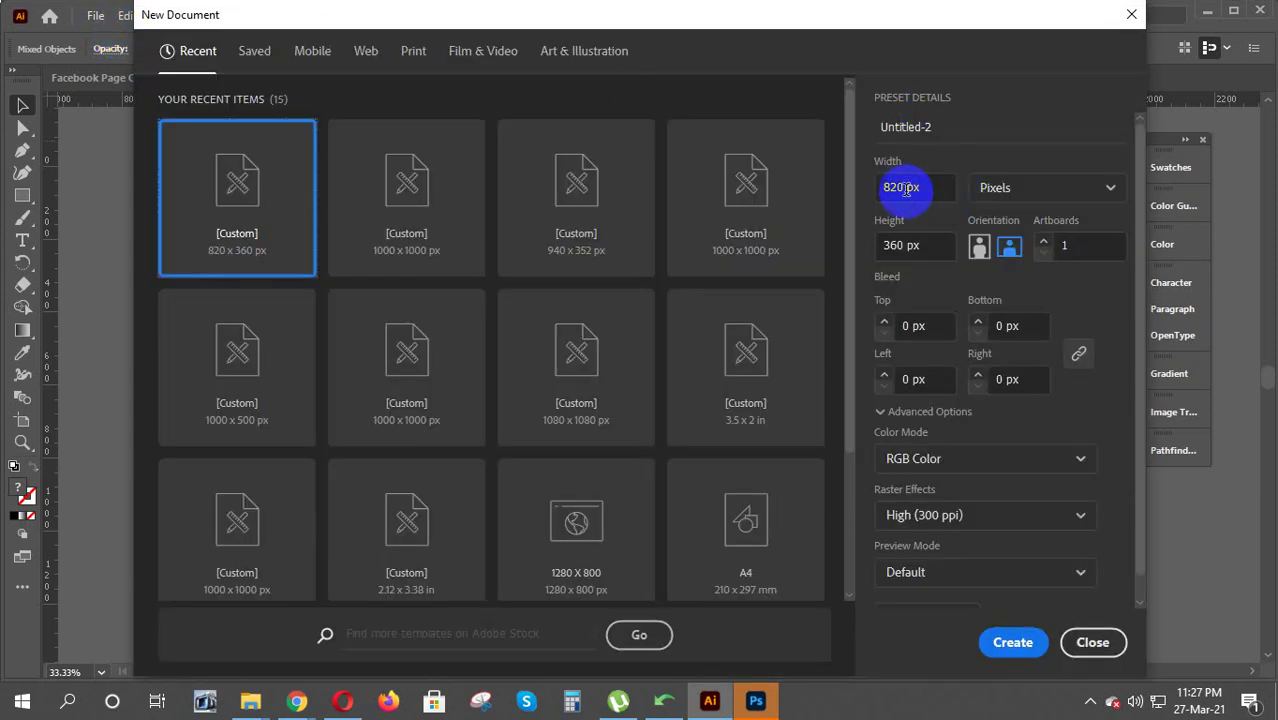
pyautogui.write('1000')
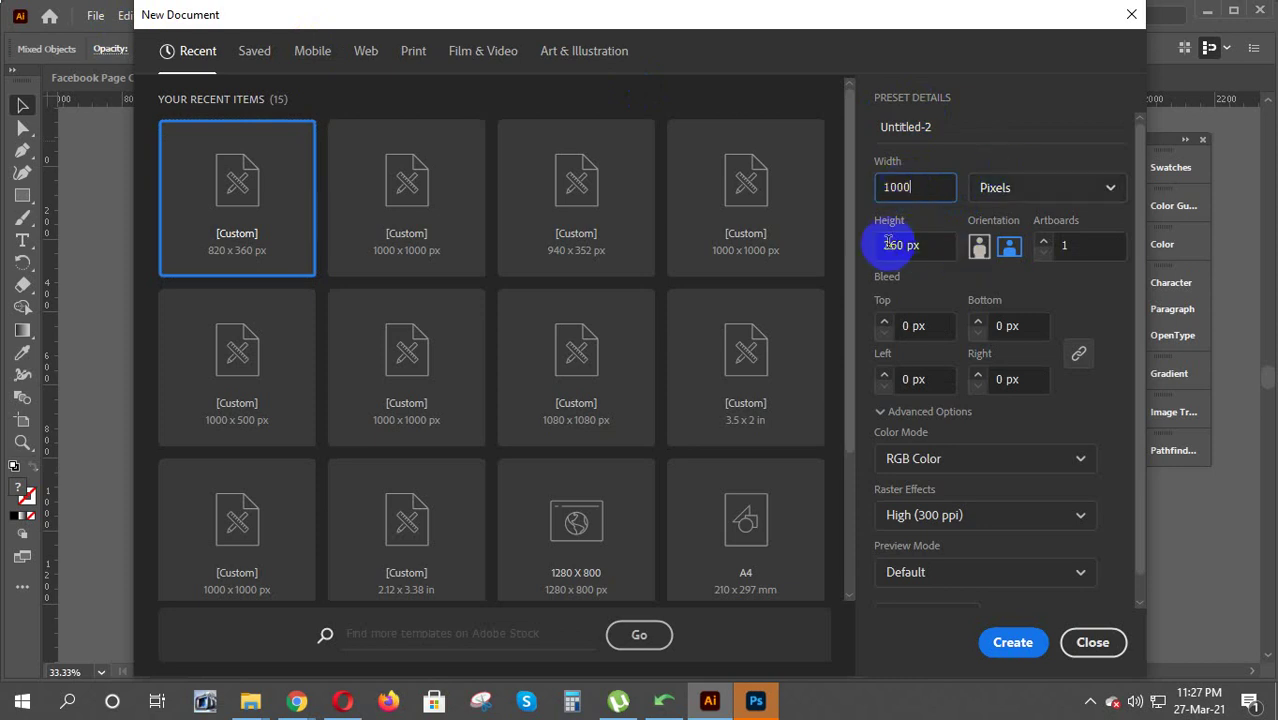
pyautogui.click(896, 245)
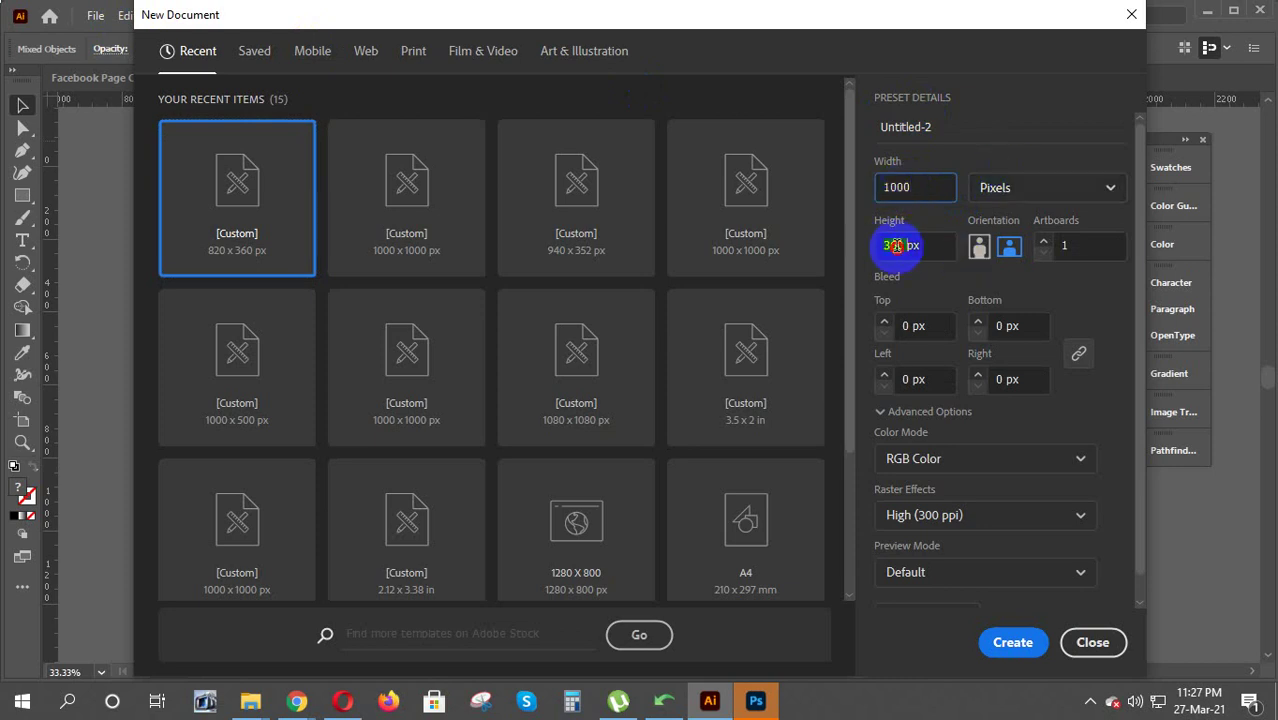
pyautogui.write('1000')
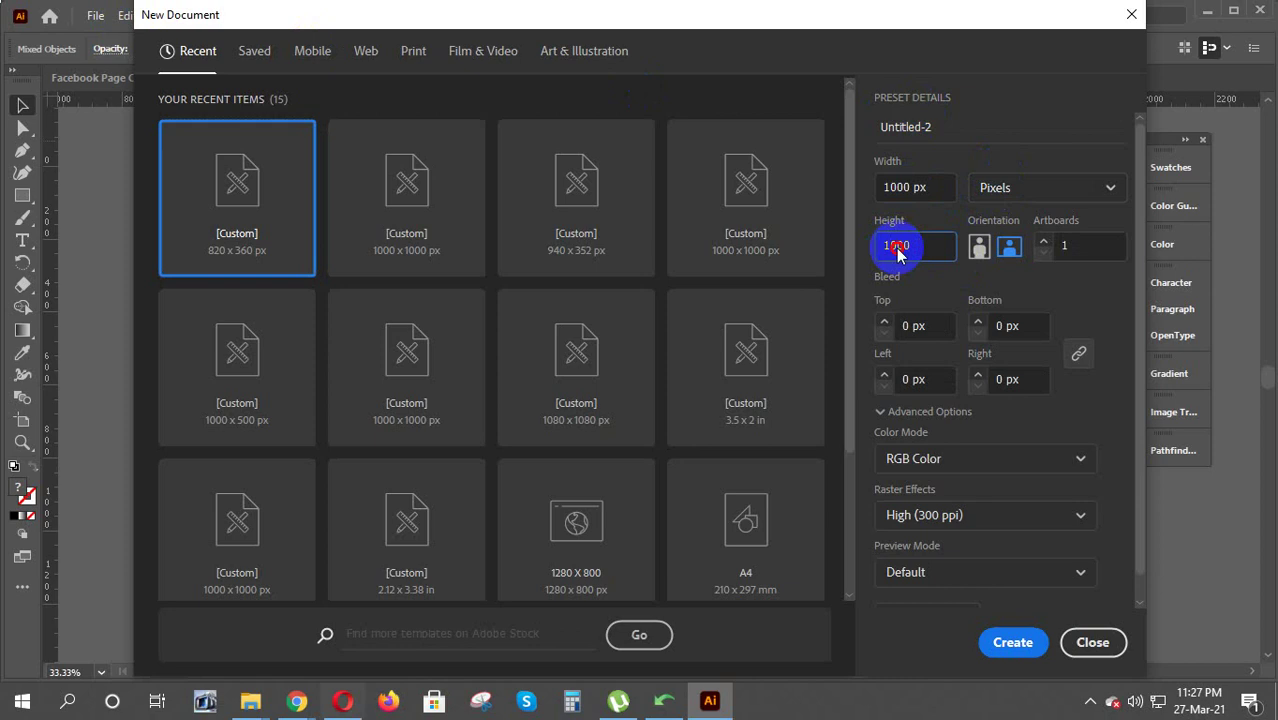
pyautogui.click(745, 367)
pyautogui.click(1013, 642)
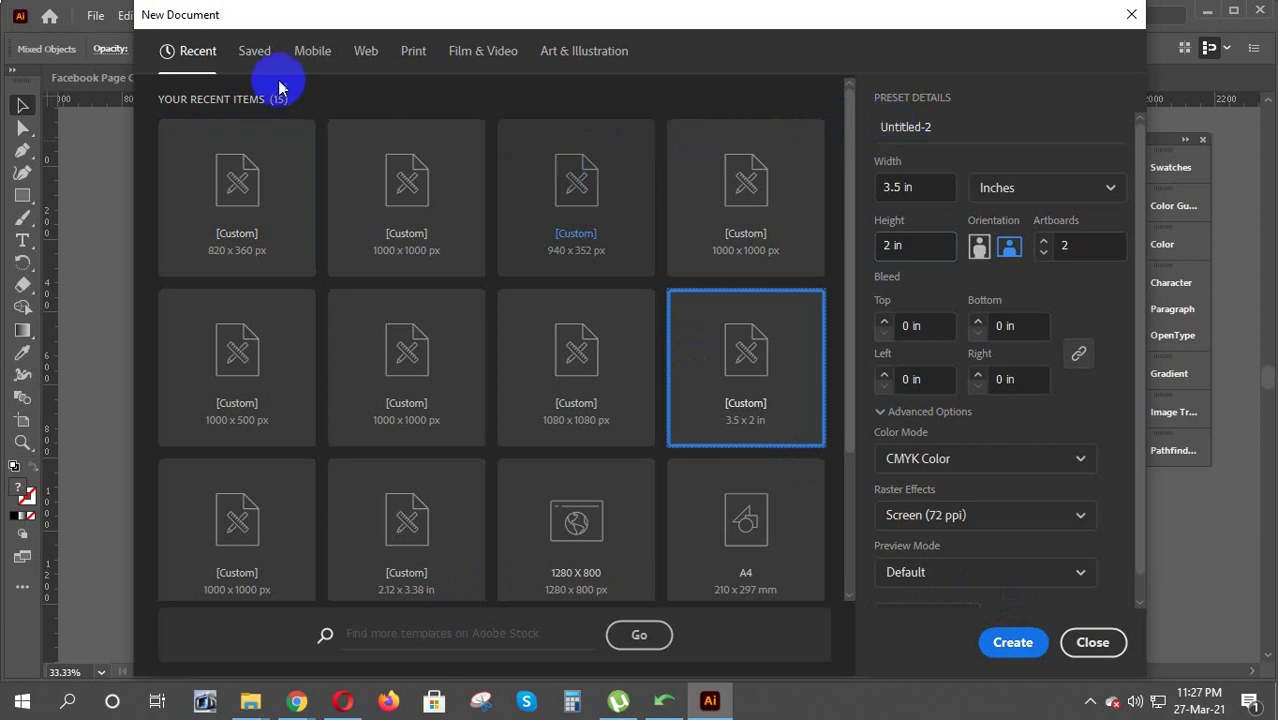
pyautogui.click(413, 229)
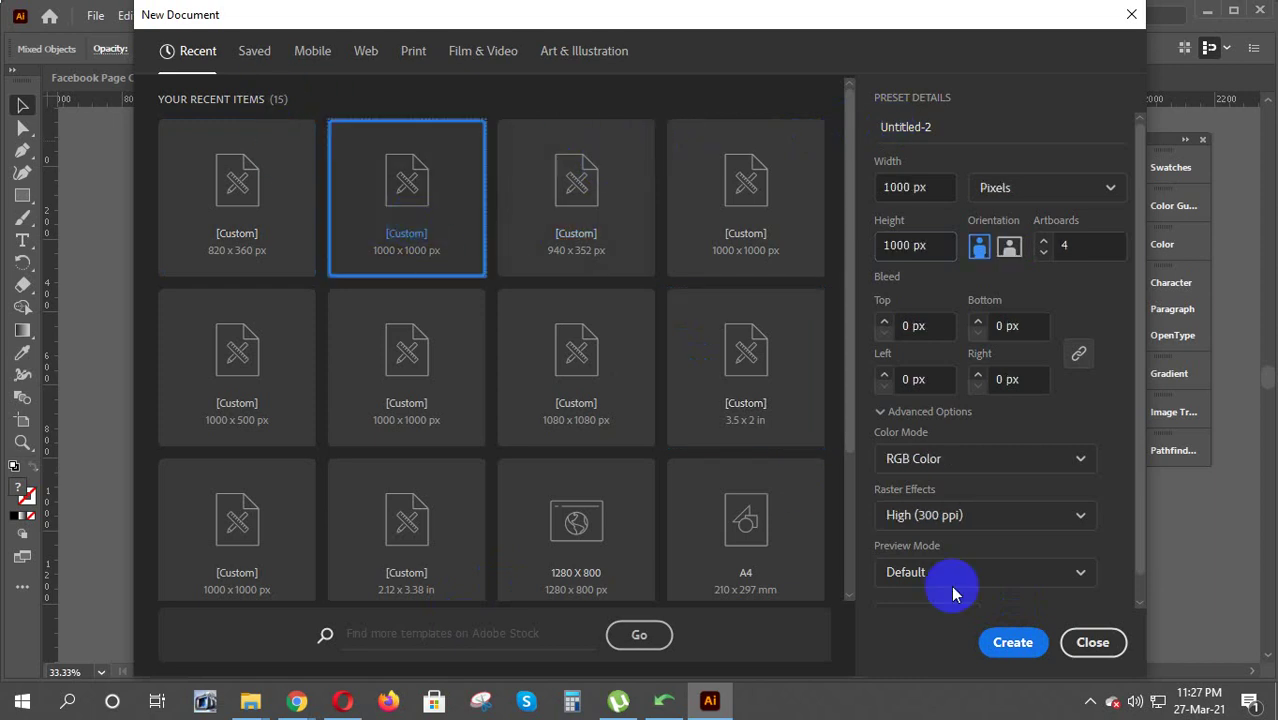
pyautogui.click(1013, 642)
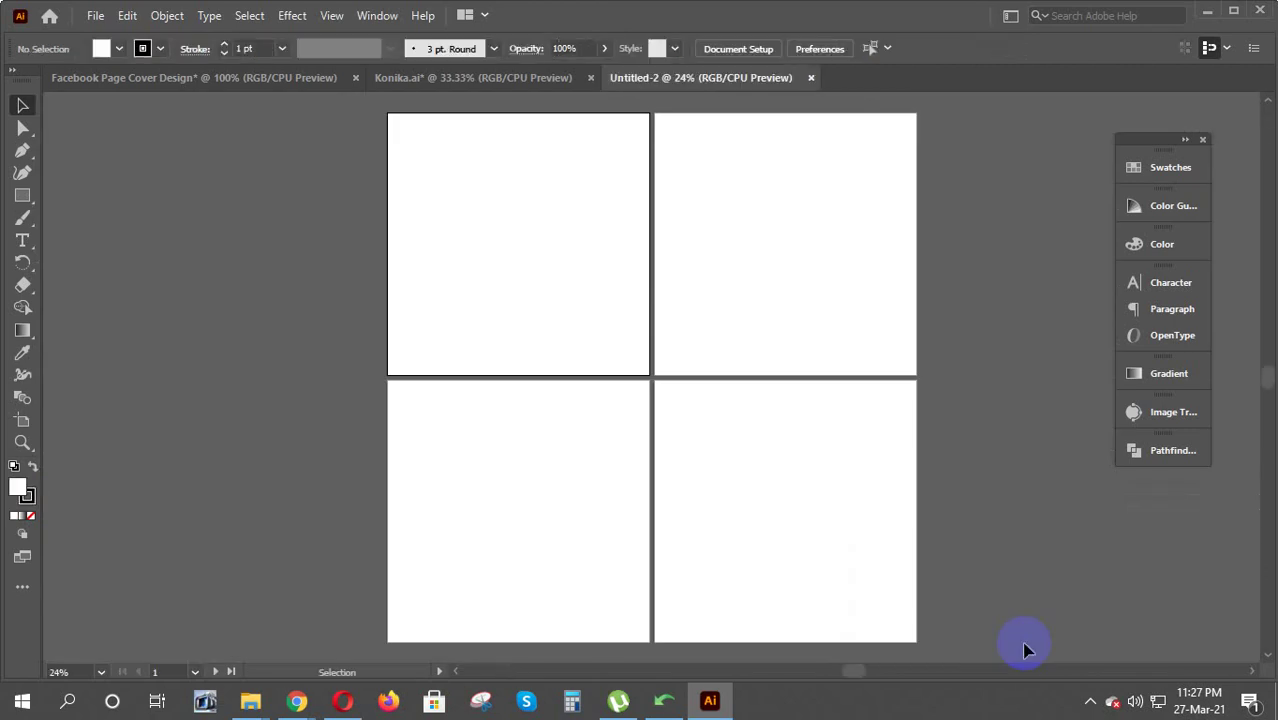
# Close the four-artboard document and create a 1000 x 1000 px document with 1 artboard
pyautogui.click(812, 78)
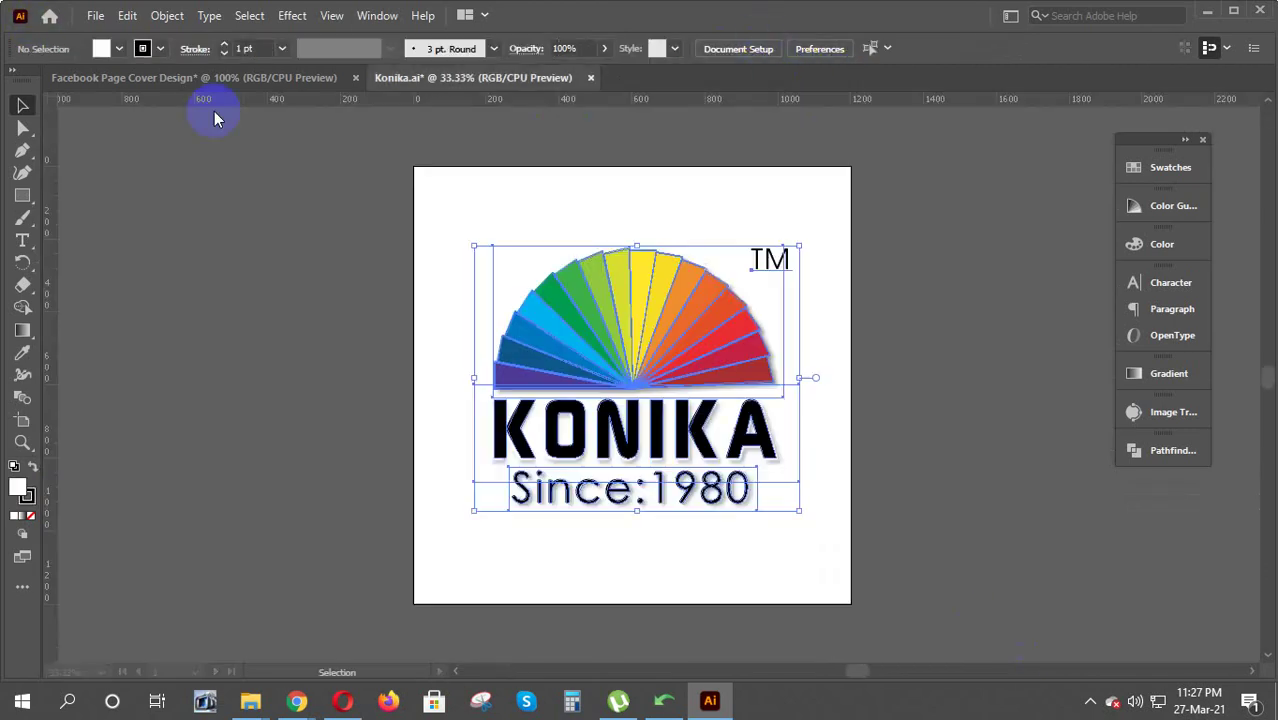
pyautogui.click(95, 16)
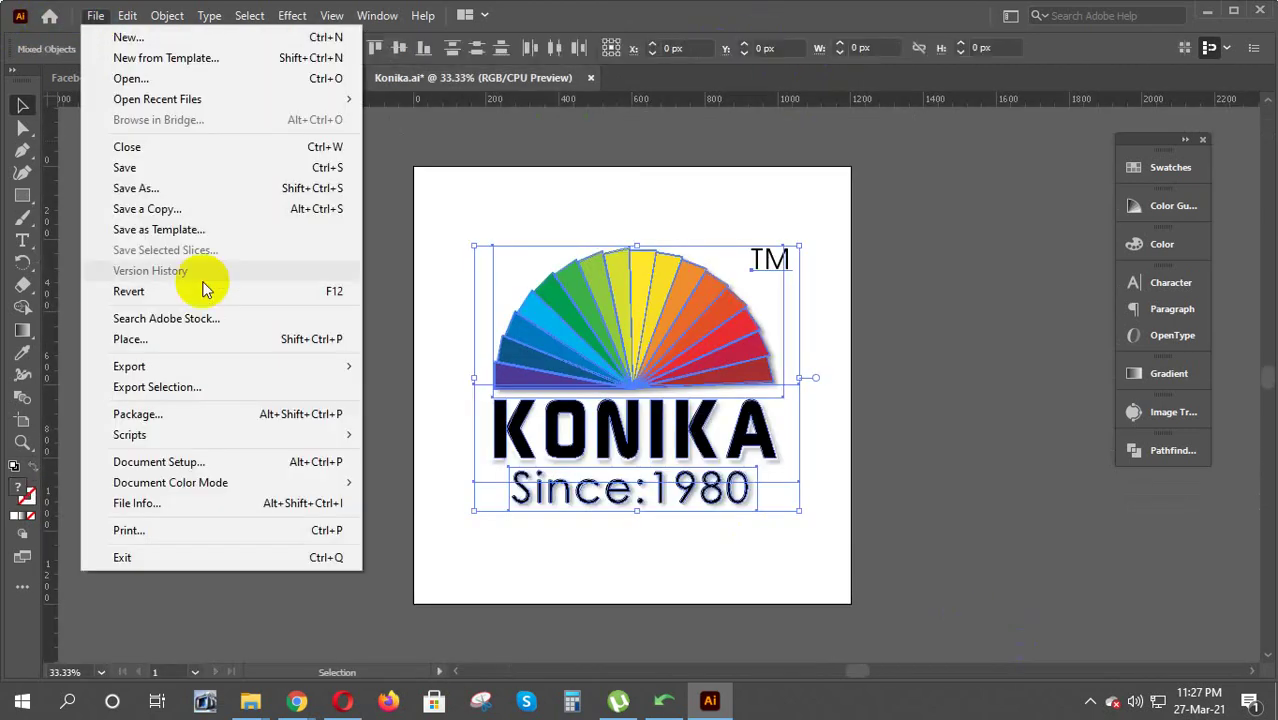
pyautogui.press('Escape')
pyautogui.hotkey('ctrl', 'n')
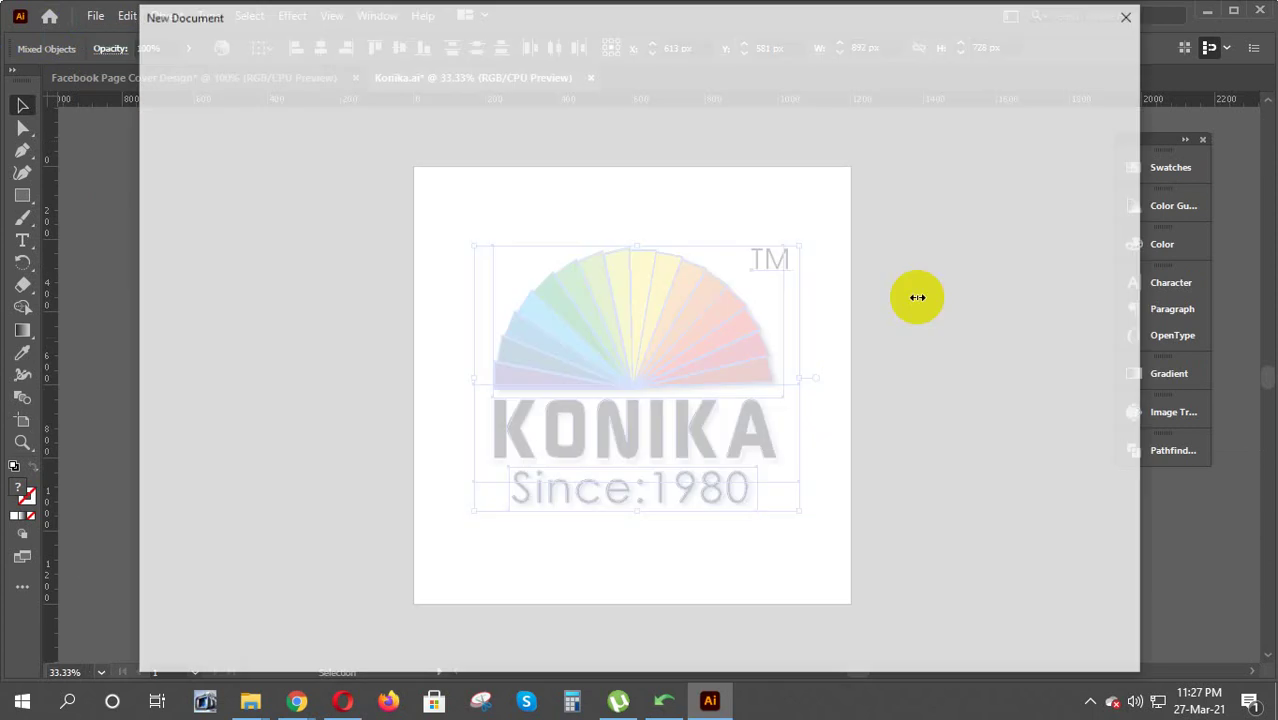
pyautogui.click(427, 224)
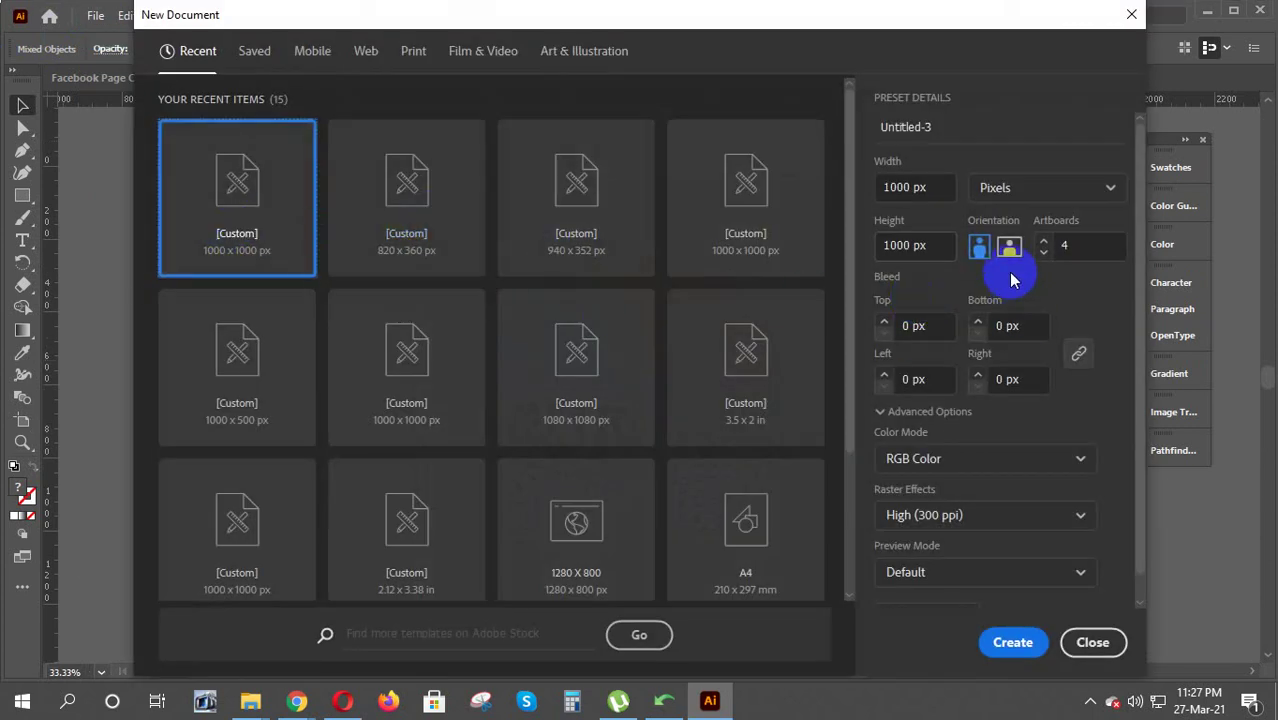
pyautogui.click(1044, 241)
pyautogui.click(1044, 241)
pyautogui.write('1')
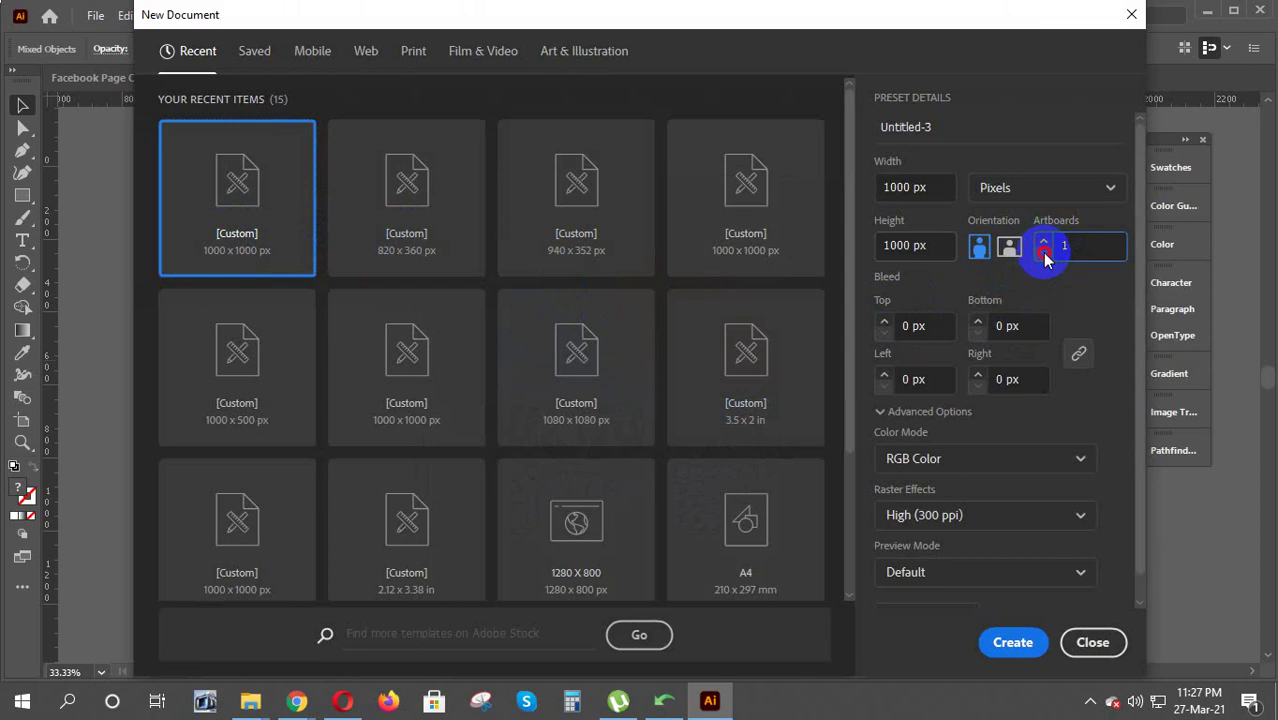
pyautogui.click(1012, 642)
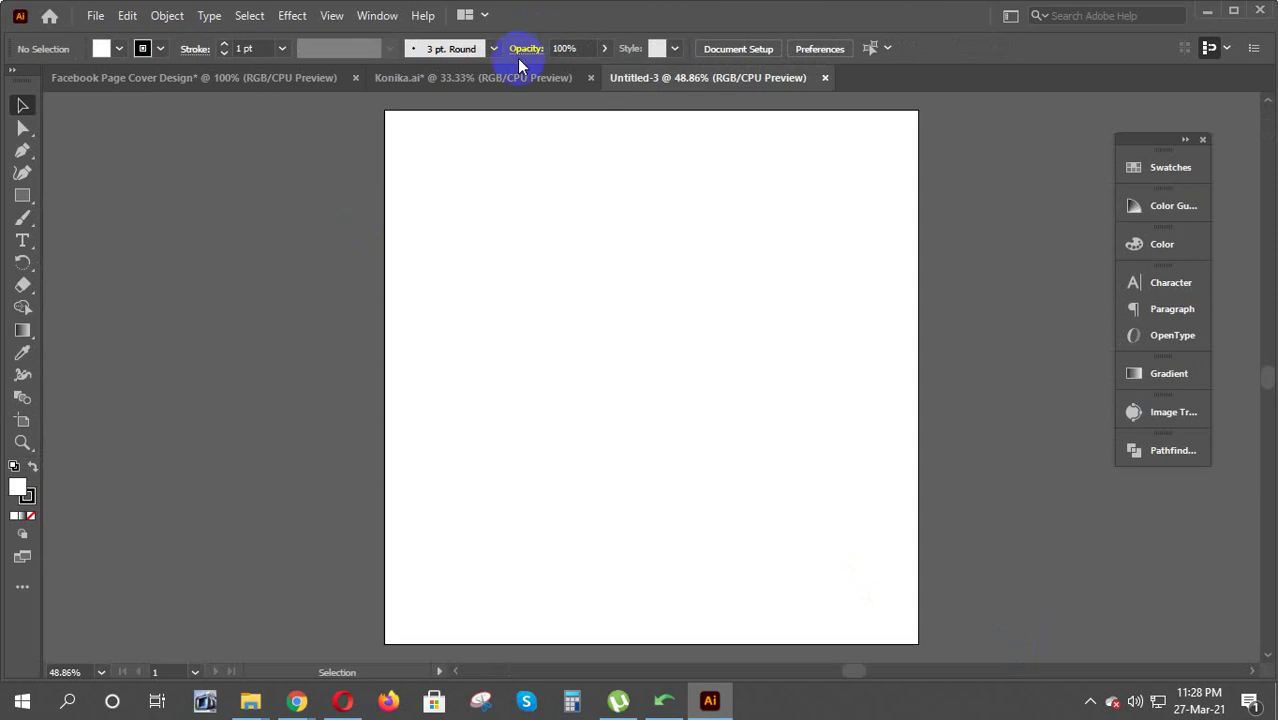
# Drag the Konika logo onto the Untitled-3 artboard, enlarge it and nudge it into place
pyautogui.click(477, 77)
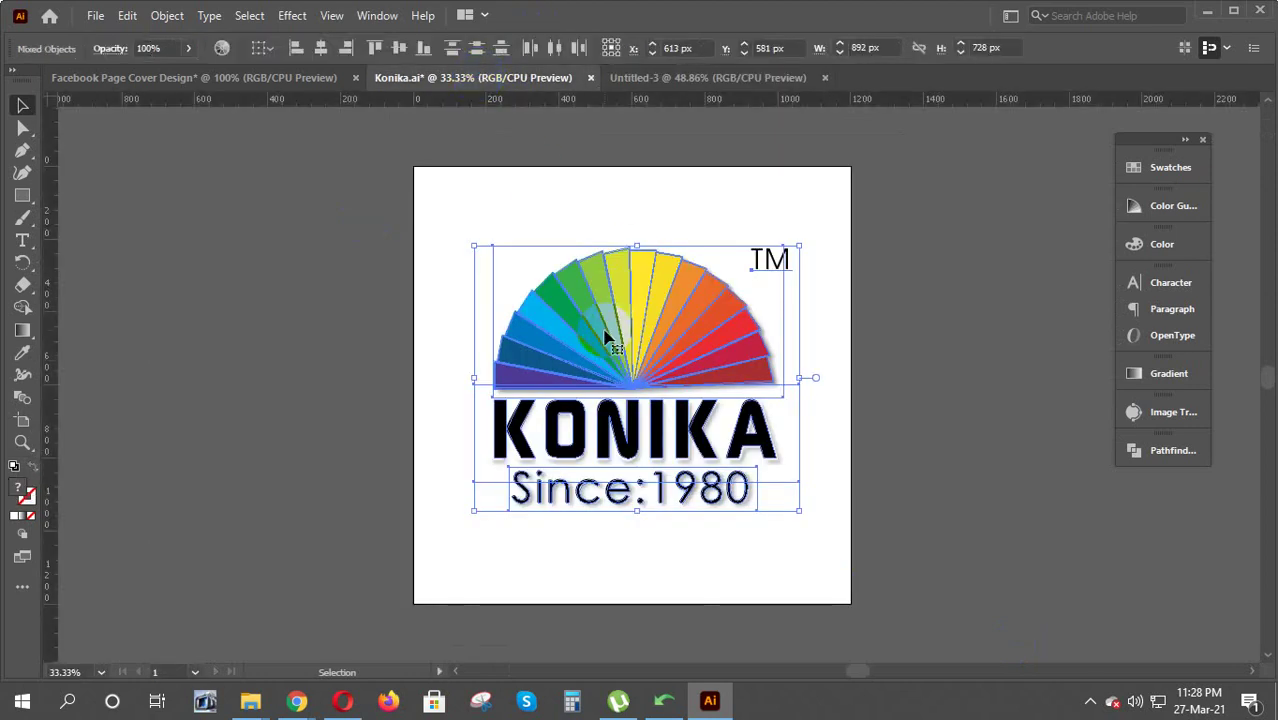
pyautogui.moveTo(605, 338); pyautogui.dragTo(714, 84)
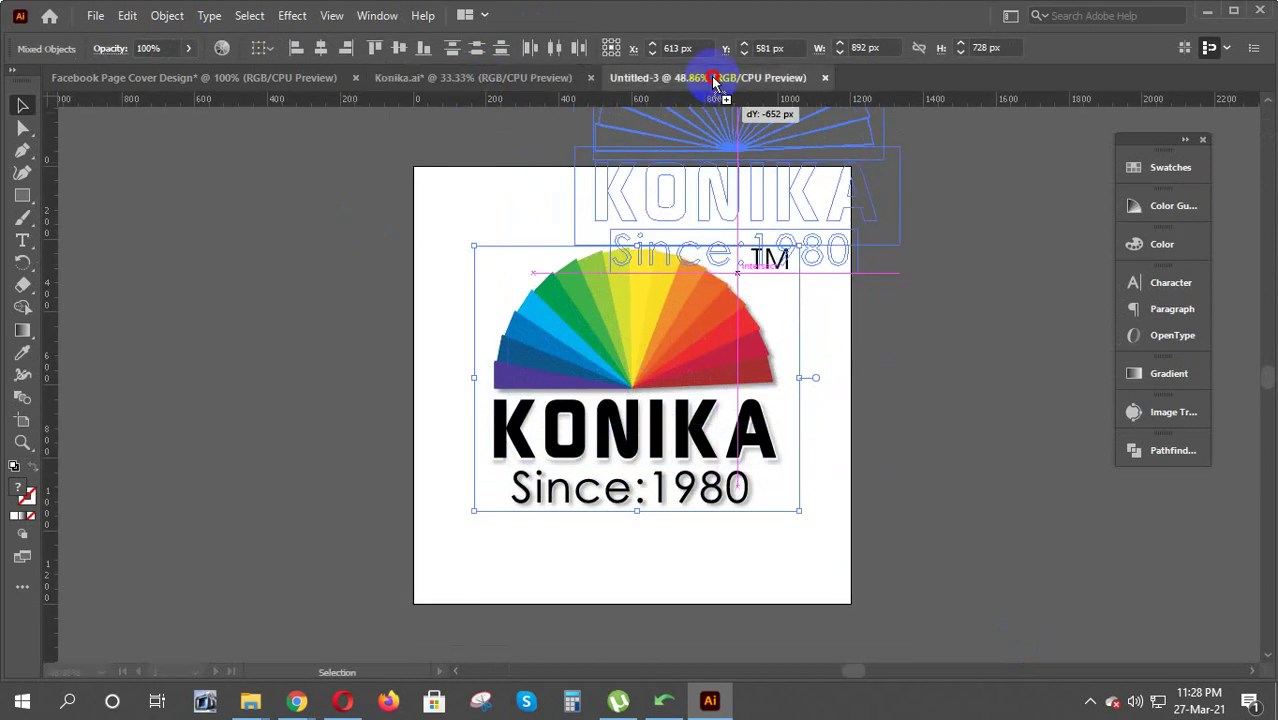
pyautogui.moveTo(714, 84)
pyautogui.mouseDown()
pyautogui.moveTo(645, 400)
pyautogui.moveTo(603, 312)
pyautogui.mouseUp()
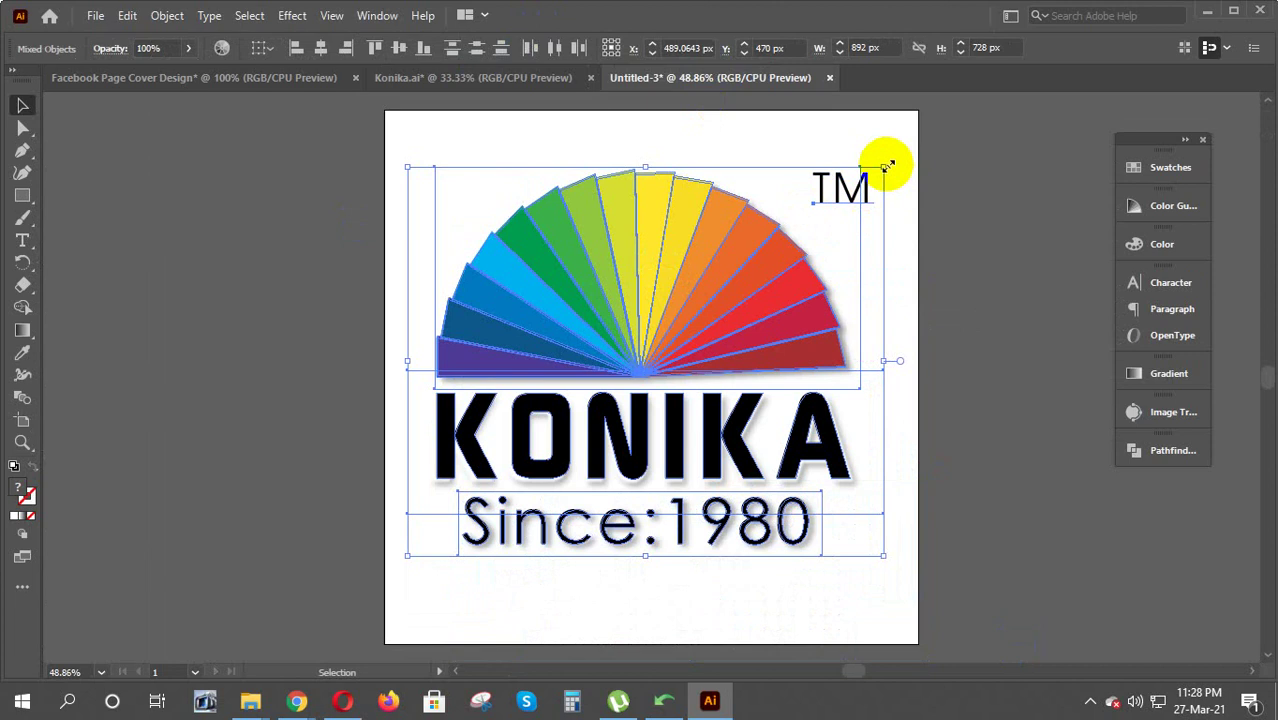
pyautogui.moveTo(885, 165); pyautogui.dragTo(908, 148)
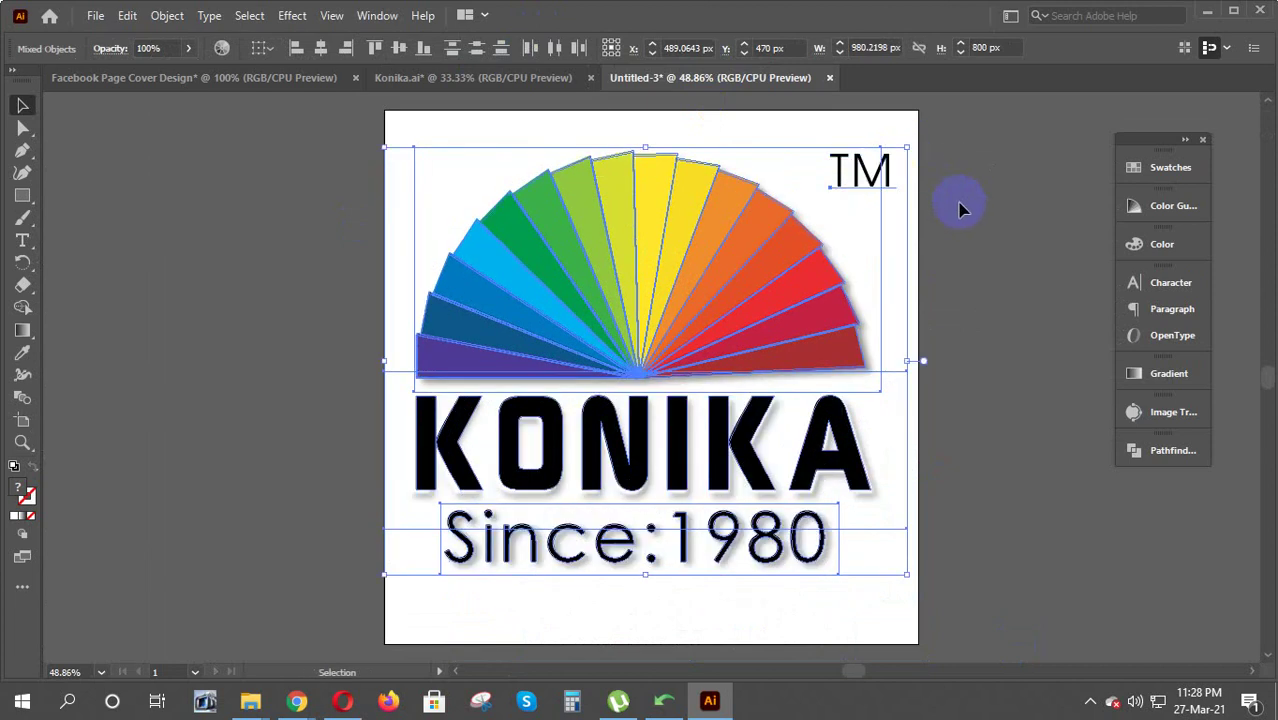
pyautogui.hotkey('shift', 'Right')
pyautogui.hotkey('shift', 'Right')
pyautogui.hotkey('shift', 'Left')
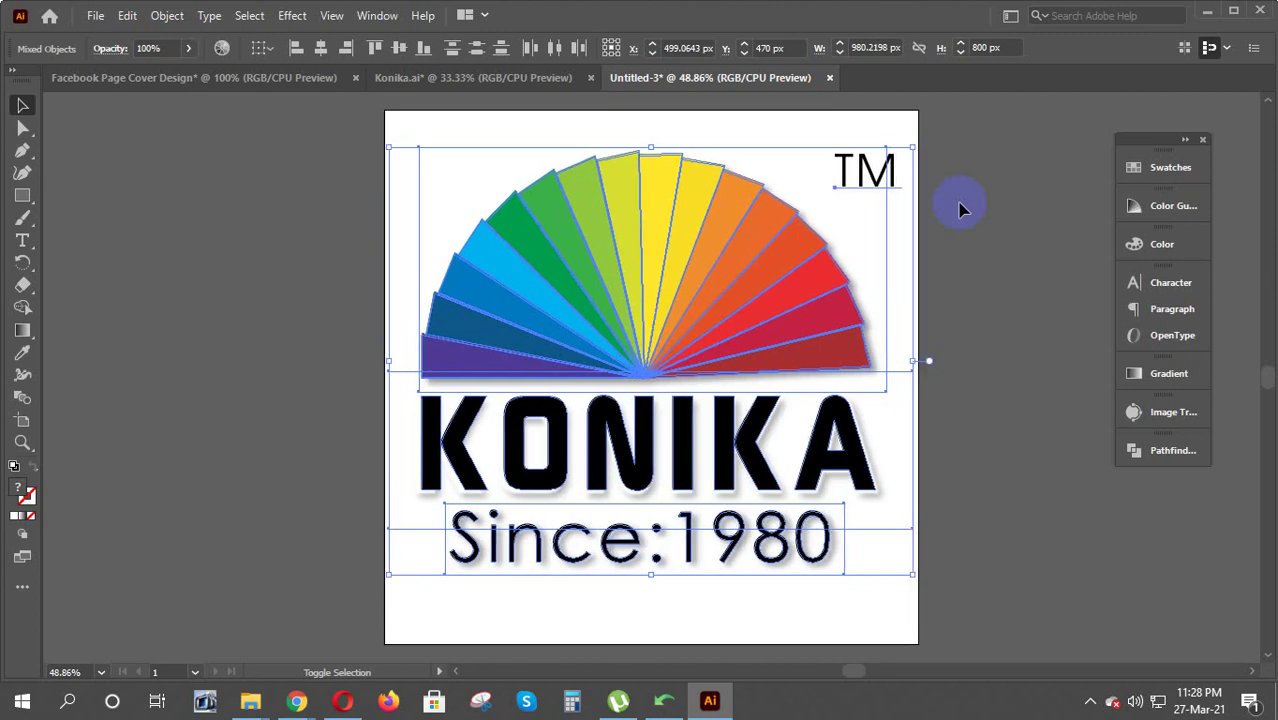
pyautogui.hotkey('shift', 'Left')
pyautogui.hotkey('shift', 'Left')
pyautogui.hotkey('shift', 'Down')
pyautogui.hotkey('shift', 'Down')
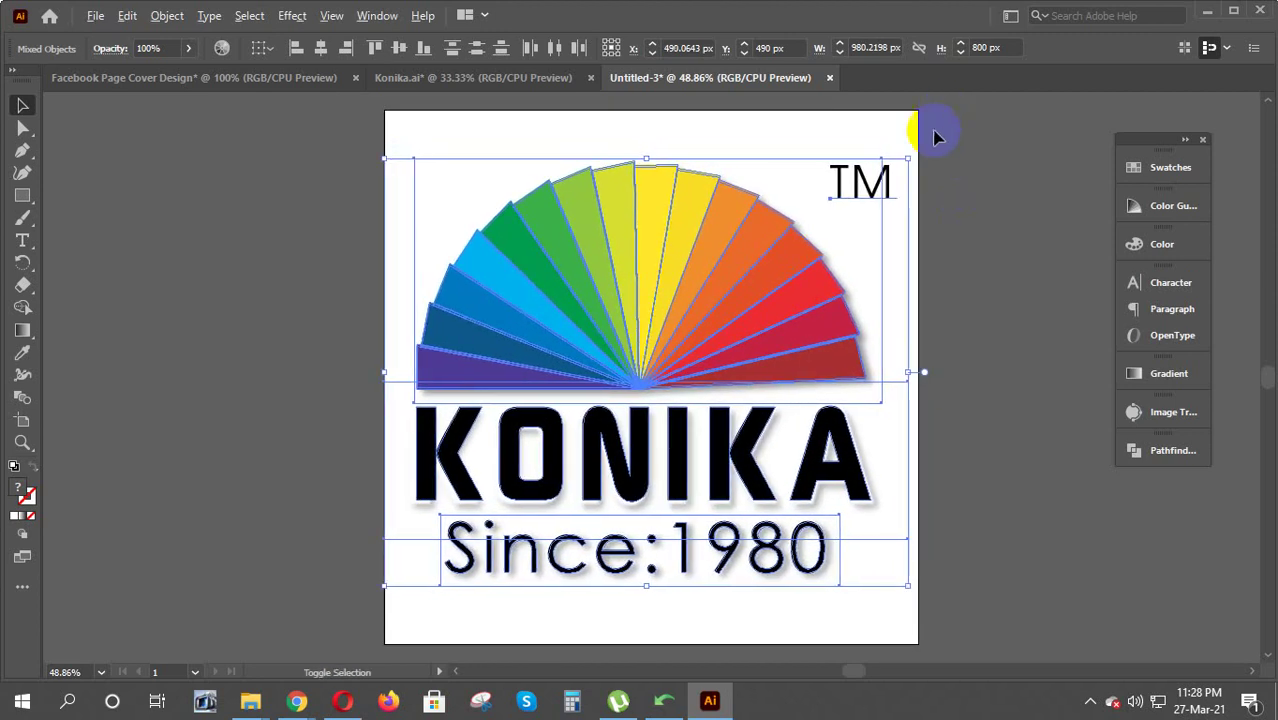
# Enlarge the logo slightly more and fine-tune its position with arrow-key nudges
pyautogui.moveTo(907, 158); pyautogui.dragTo(927, 140)
pyautogui.press('Right')
pyautogui.press('Right')
pyautogui.press('Right')
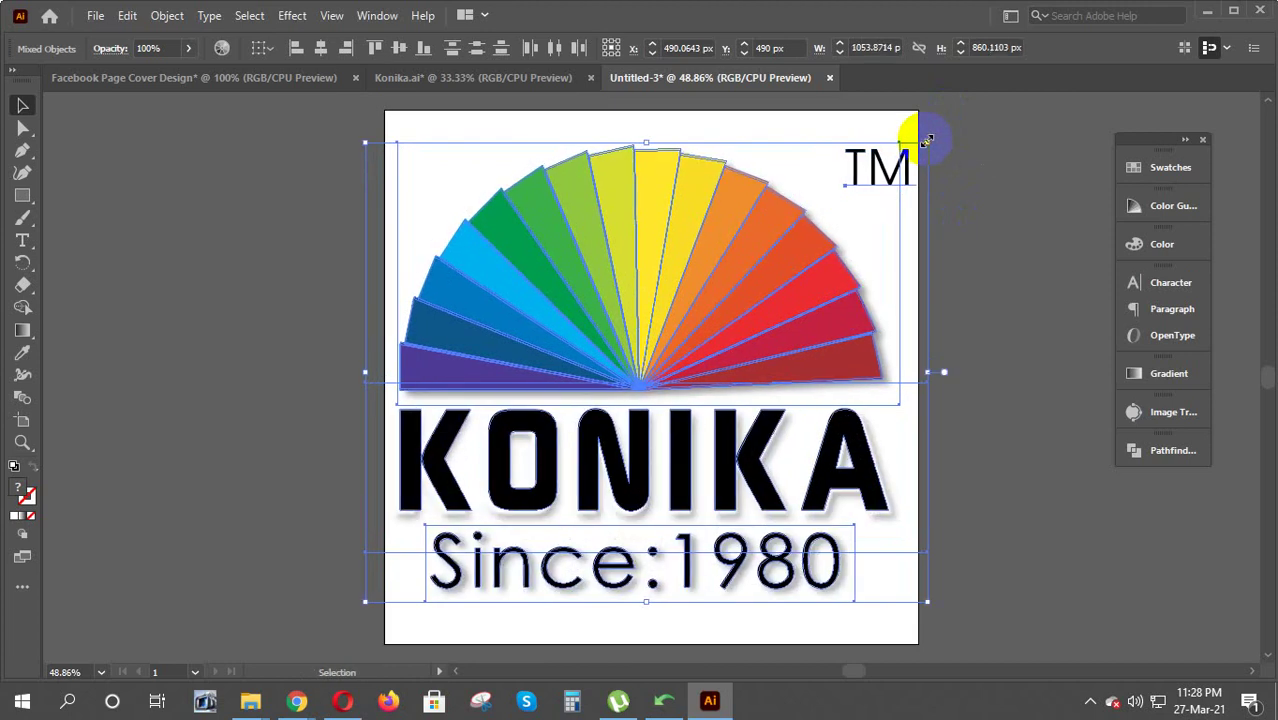
pyautogui.press('Right')
pyautogui.press('Right')
pyautogui.press('Right')
pyautogui.press('Right')
pyautogui.press('Right')
pyautogui.press('Right')
pyautogui.press('Right')
pyautogui.press('Right')
pyautogui.press('Right')
pyautogui.press('Left')
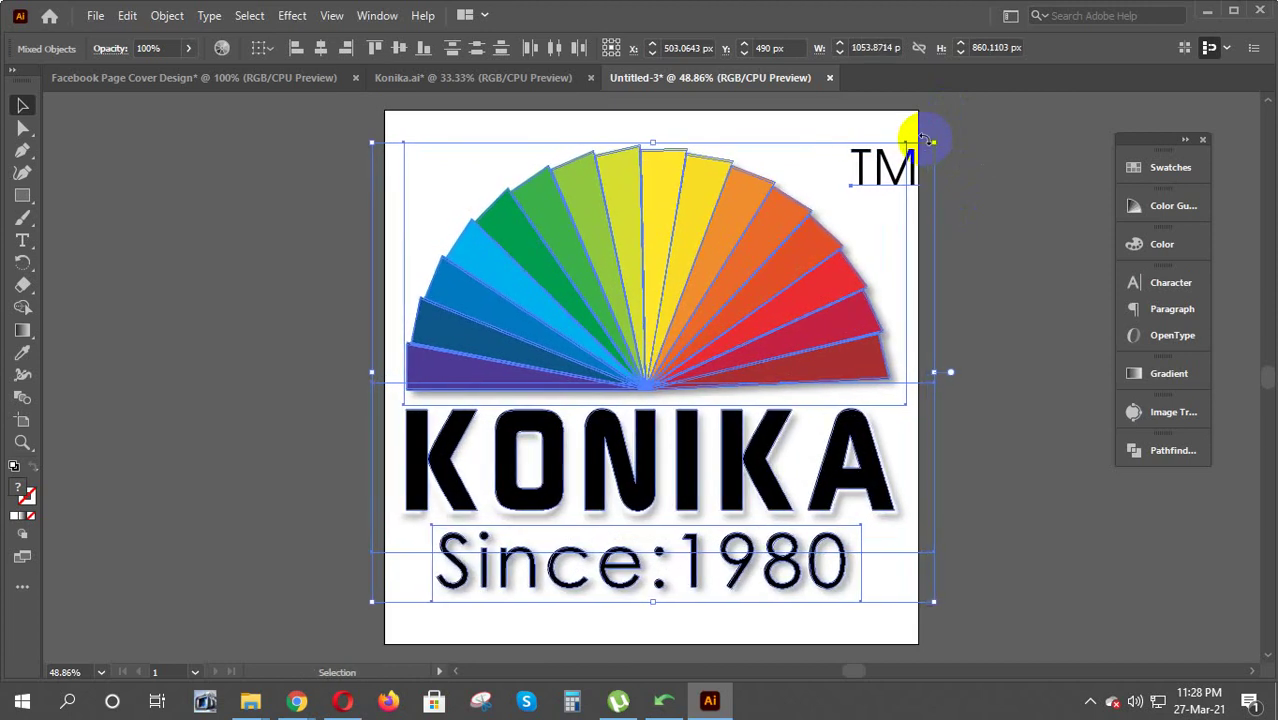
pyautogui.press('Up')
pyautogui.press('Up')
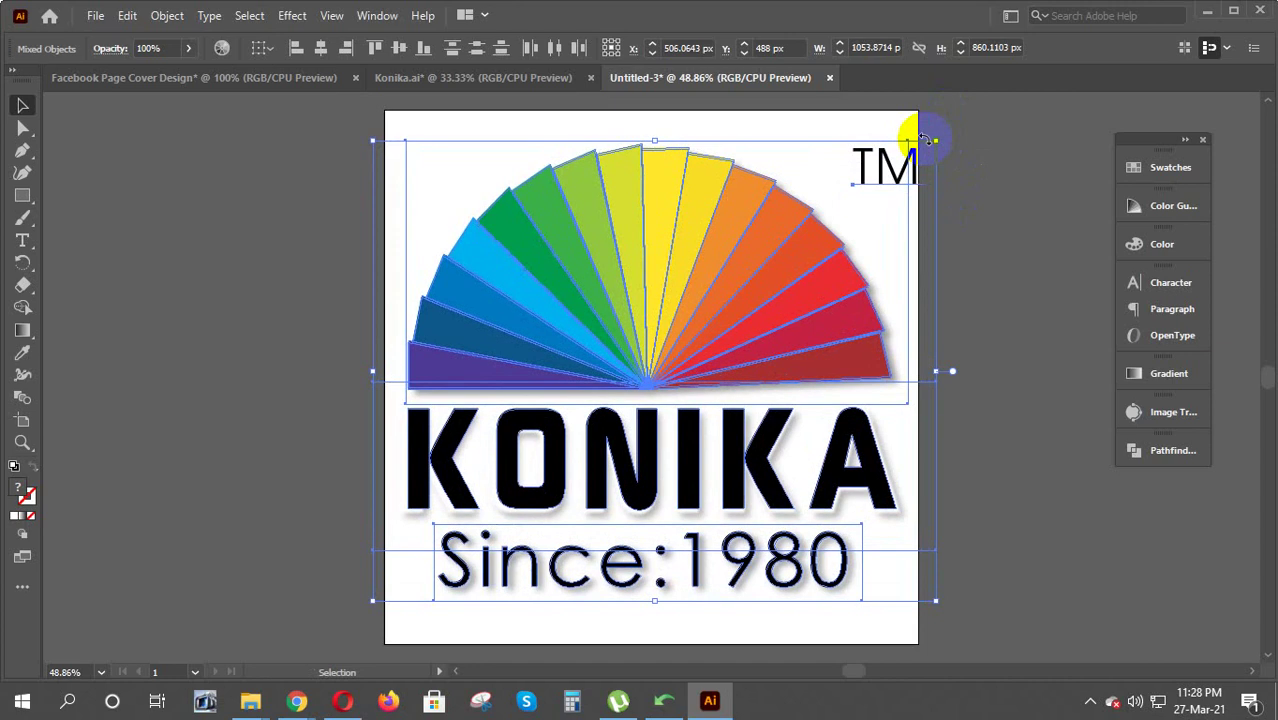
pyautogui.click(1018, 184)
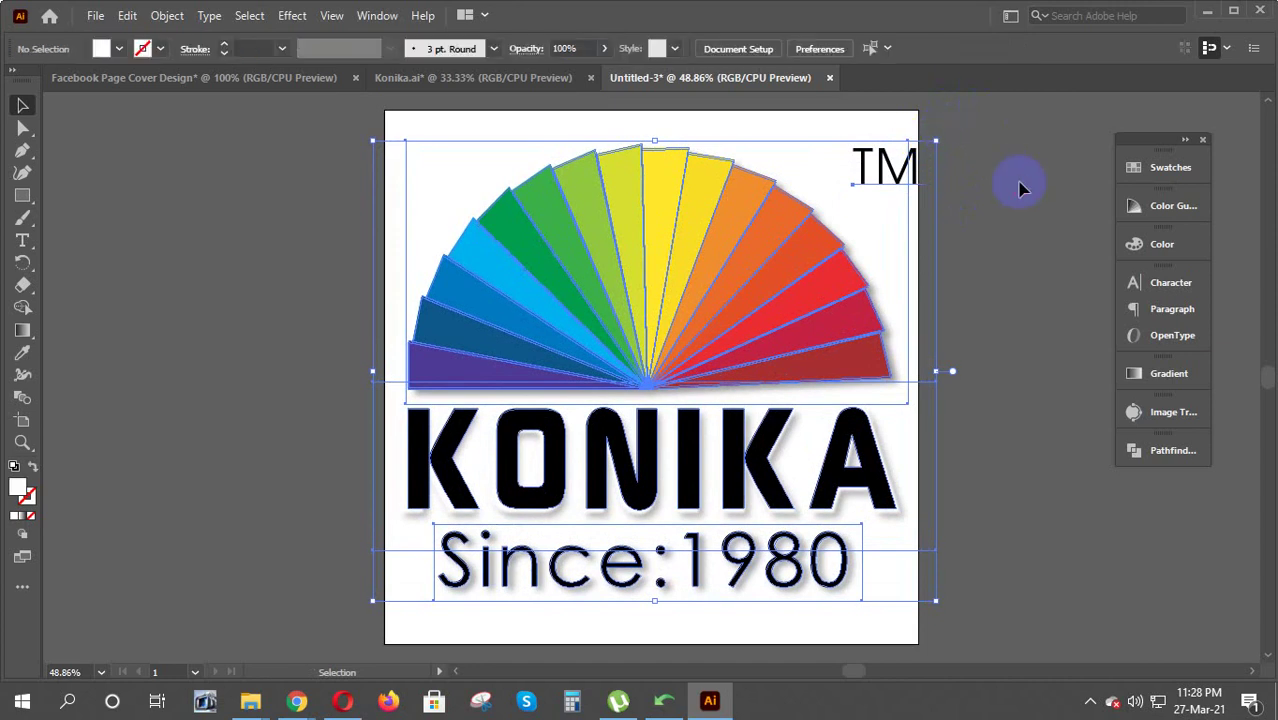
pyautogui.moveTo(983, 598); pyautogui.dragTo(310, 140)
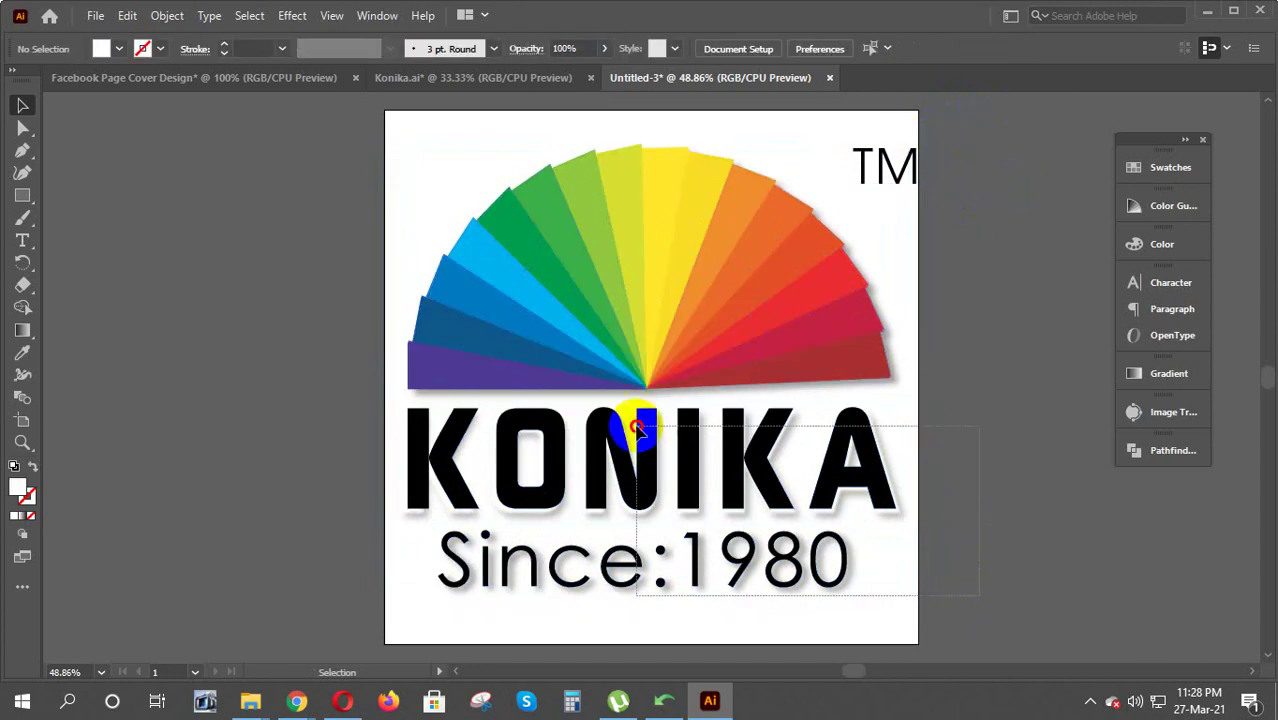
pyautogui.press('Left')
pyautogui.press('Left')
pyautogui.press('Left')
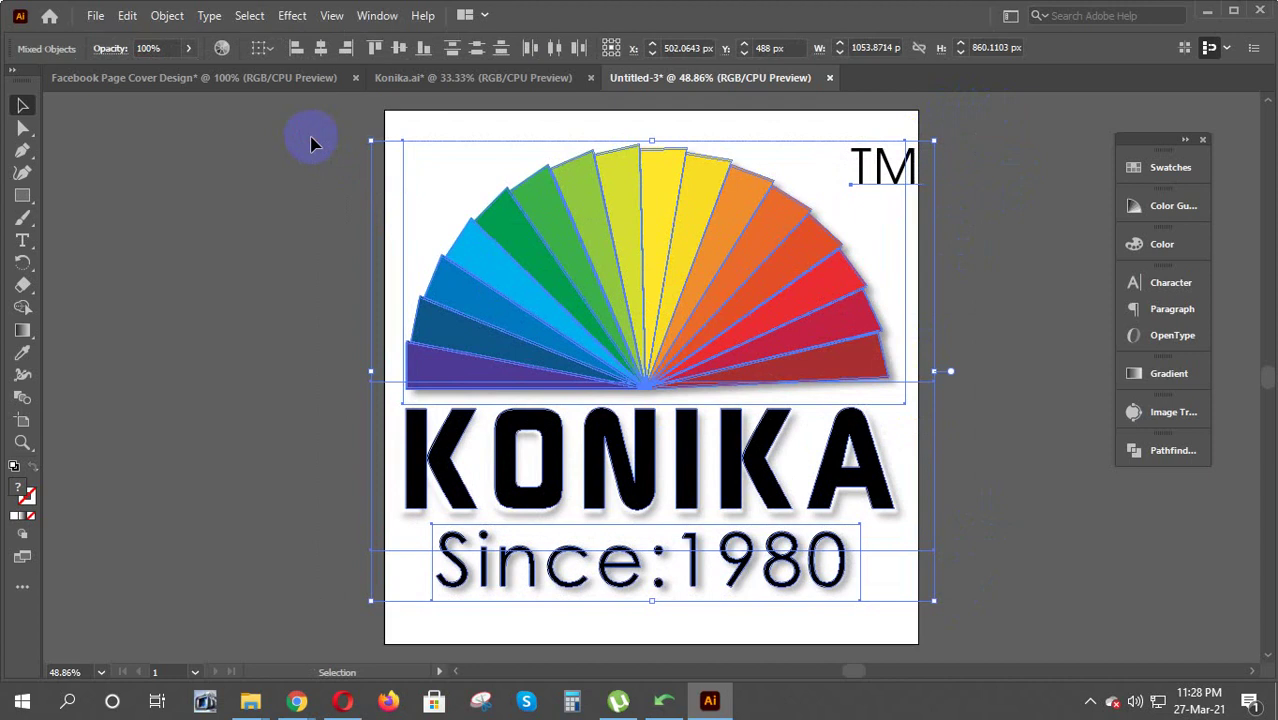
# Reselect and deselect the whole logo to review its placement on the artboard
pyautogui.click(983, 365)
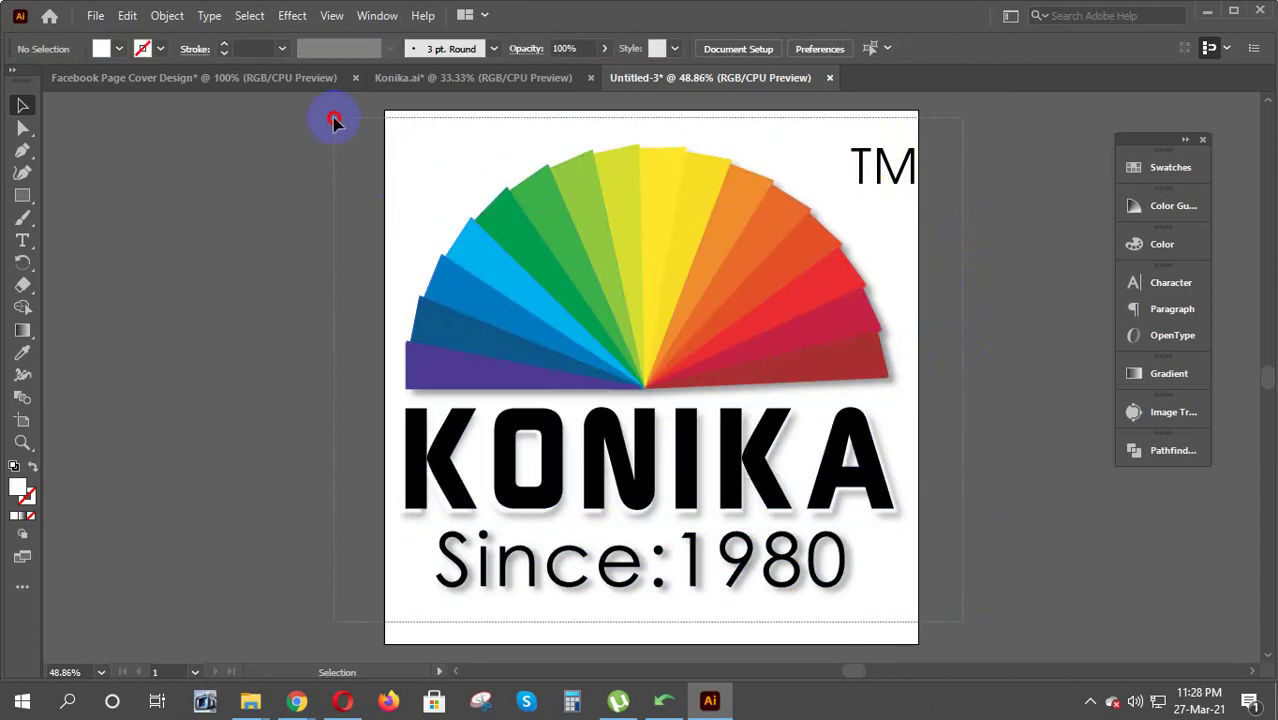
pyautogui.moveTo(932, 611); pyautogui.dragTo(340, 125)
pyautogui.click(1022, 320)
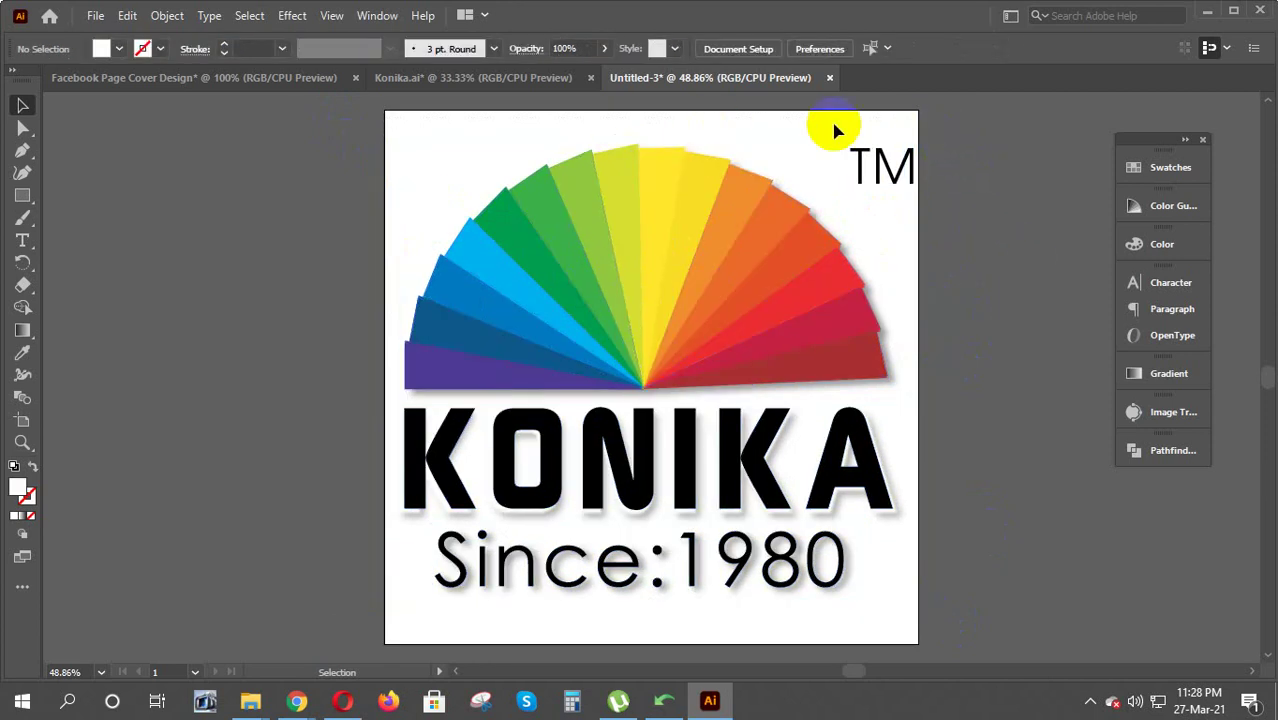
pyautogui.click(390, 365)
pyautogui.moveTo(310, 115)
pyautogui.mouseDown()
pyautogui.moveTo(1024, 628)
pyautogui.moveTo(1018, 644)
pyautogui.mouseUp()
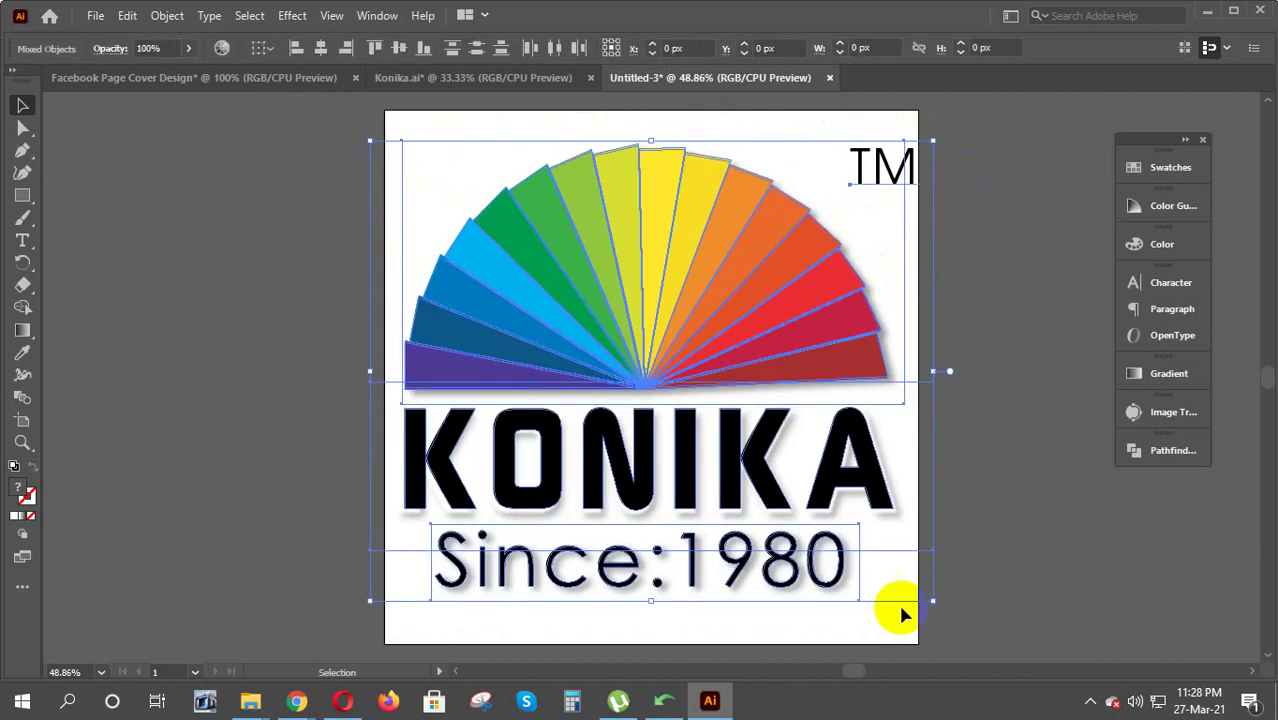
pyautogui.click(968, 214)
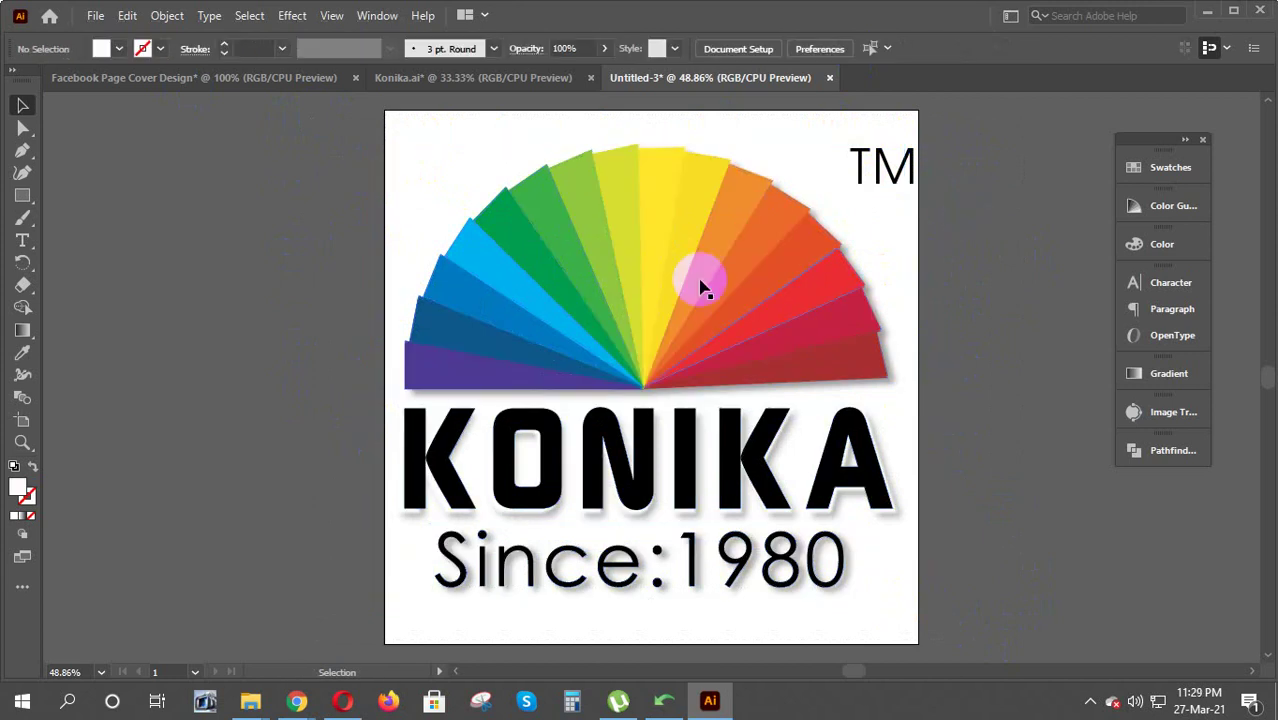
# Open Save for Web and switch the export format from JPEG to PNG-24
pyautogui.click(97, 17)
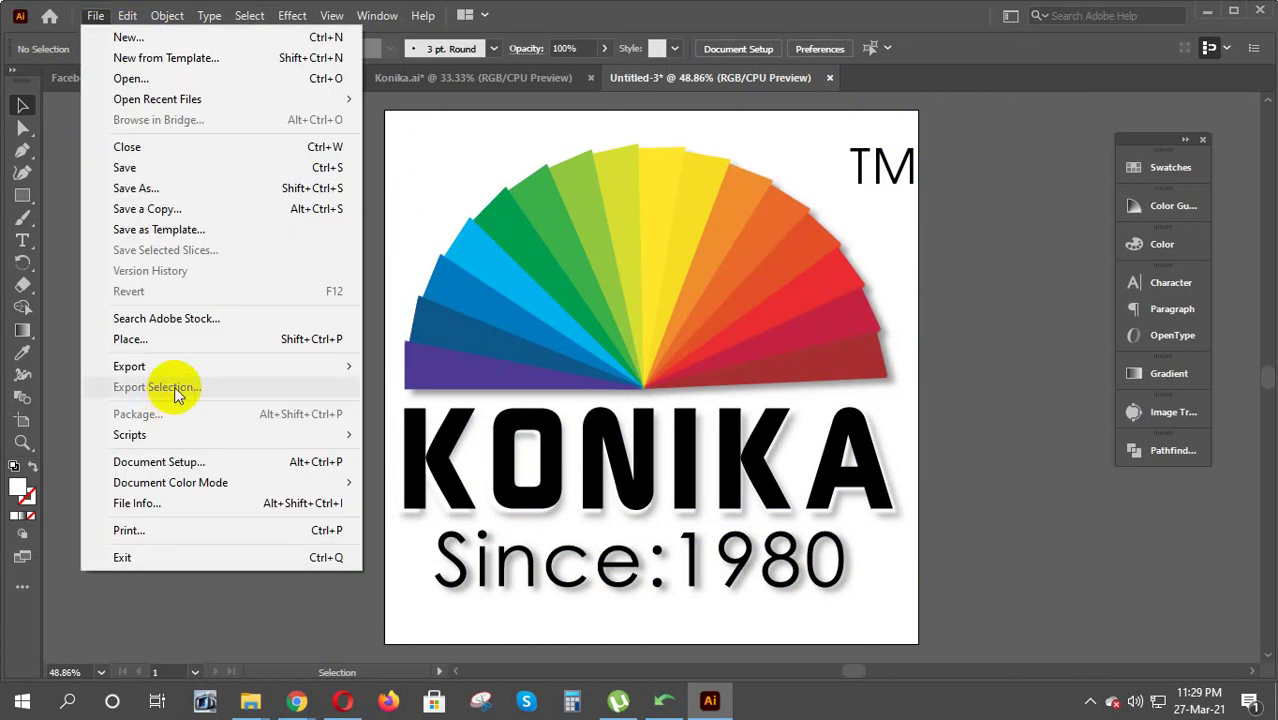
pyautogui.moveTo(160, 366)
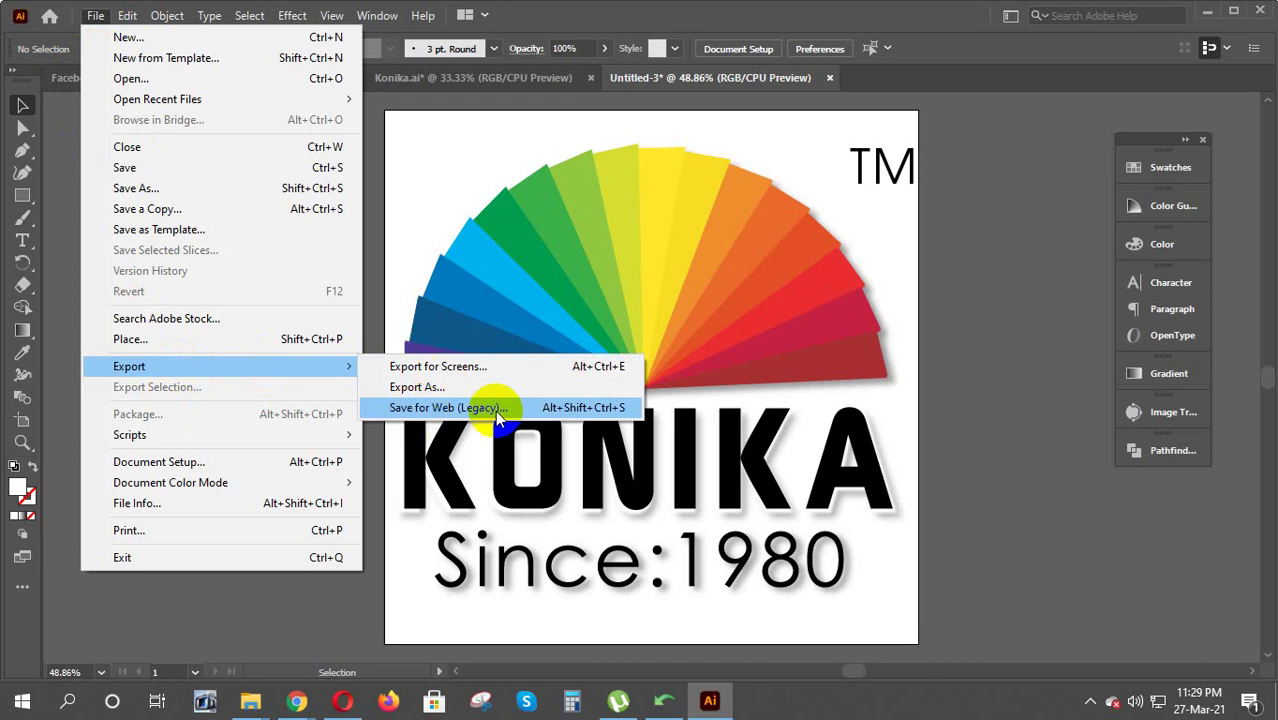
pyautogui.click(578, 410)
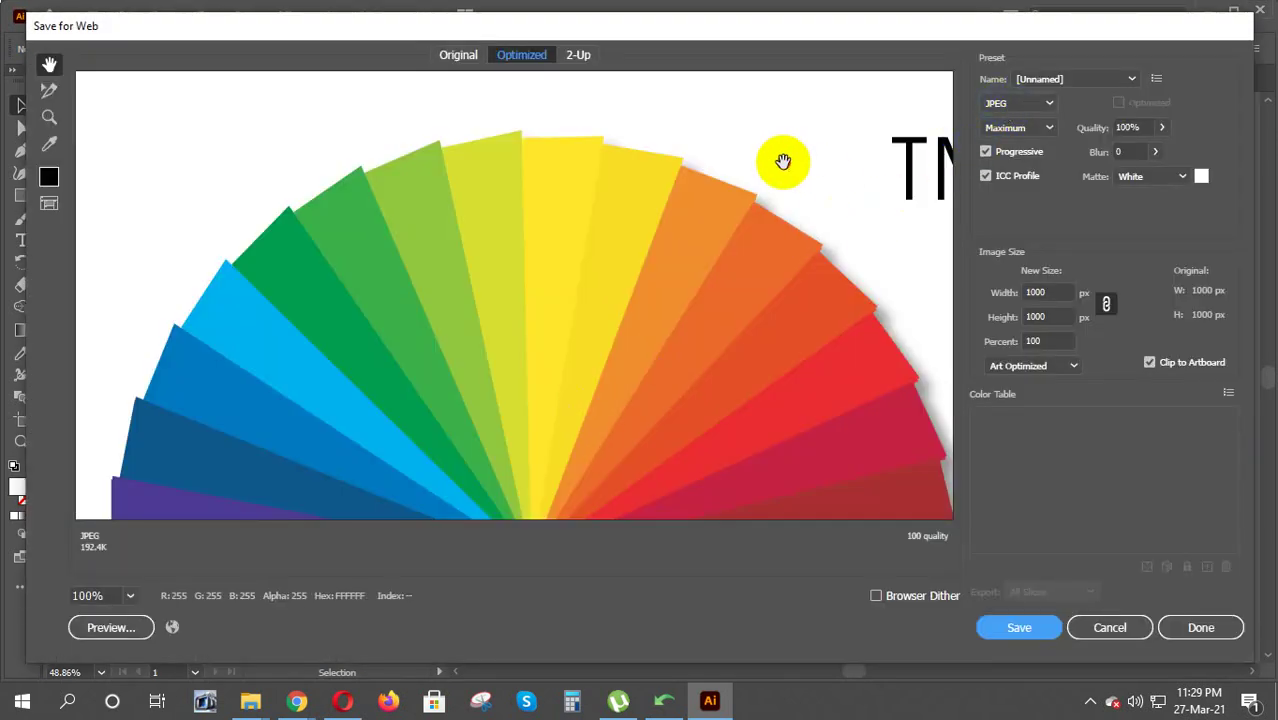
pyautogui.hscroll(1, 345, 177)
pyautogui.scroll(-5, 608, 300)
pyautogui.scroll(-3, 522, 218)
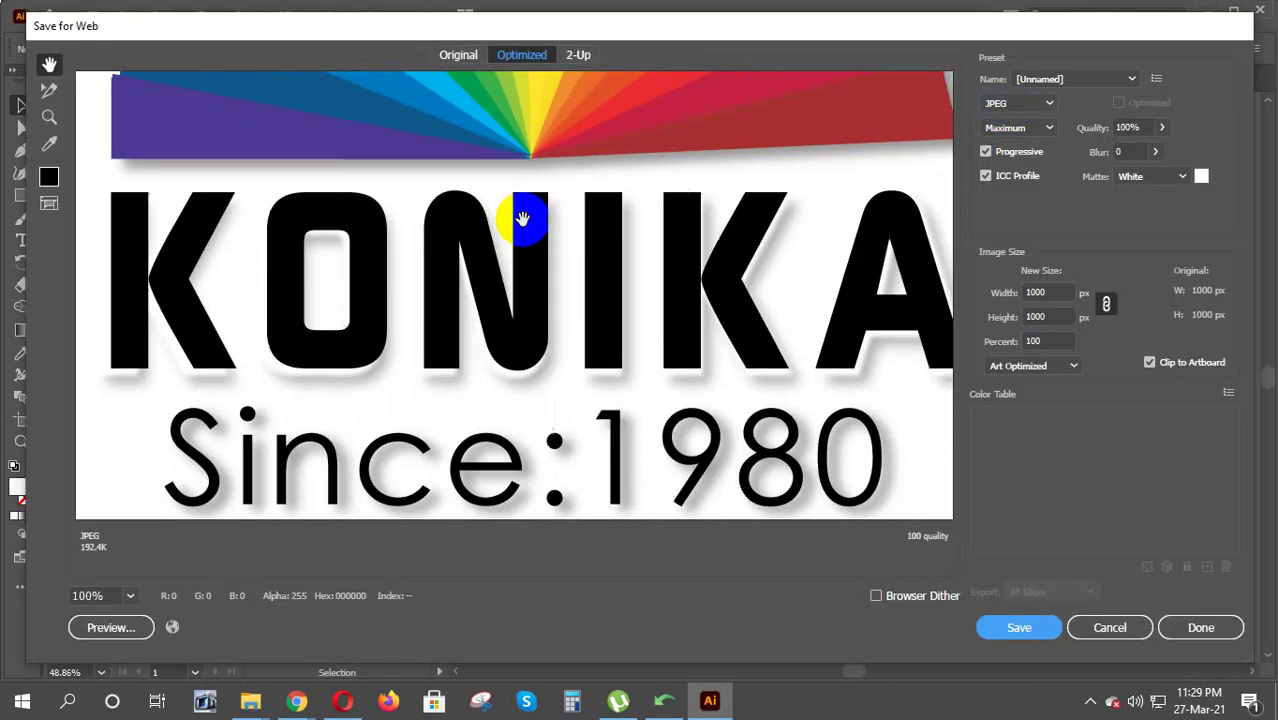
pyautogui.scroll(-3, 535, 215)
pyautogui.hscroll(1, 480, 280)
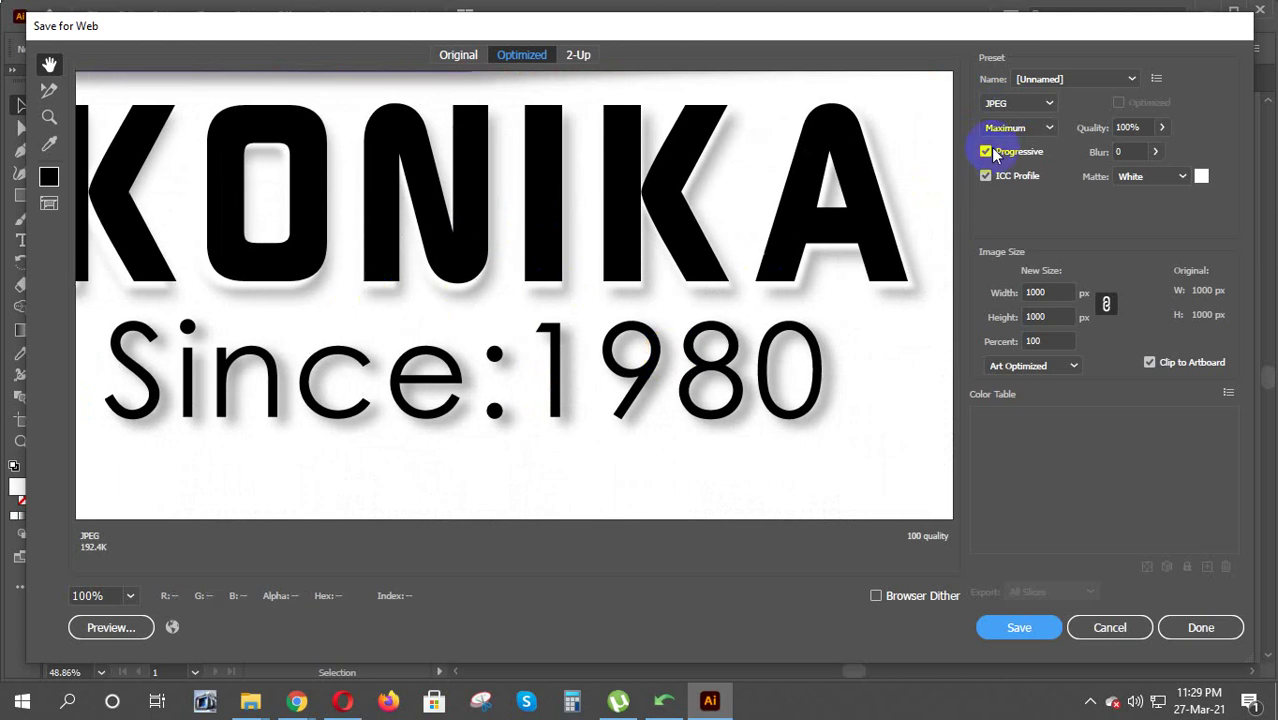
pyautogui.click(1049, 104)
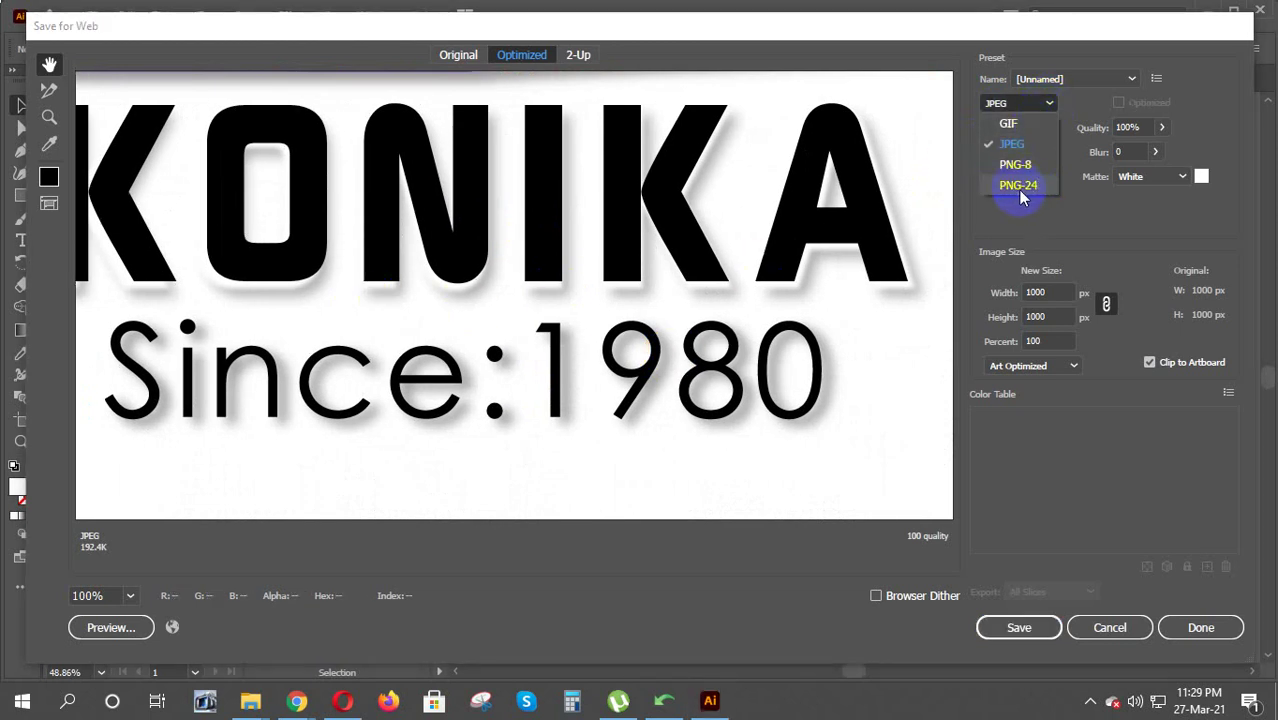
pyautogui.click(1019, 186)
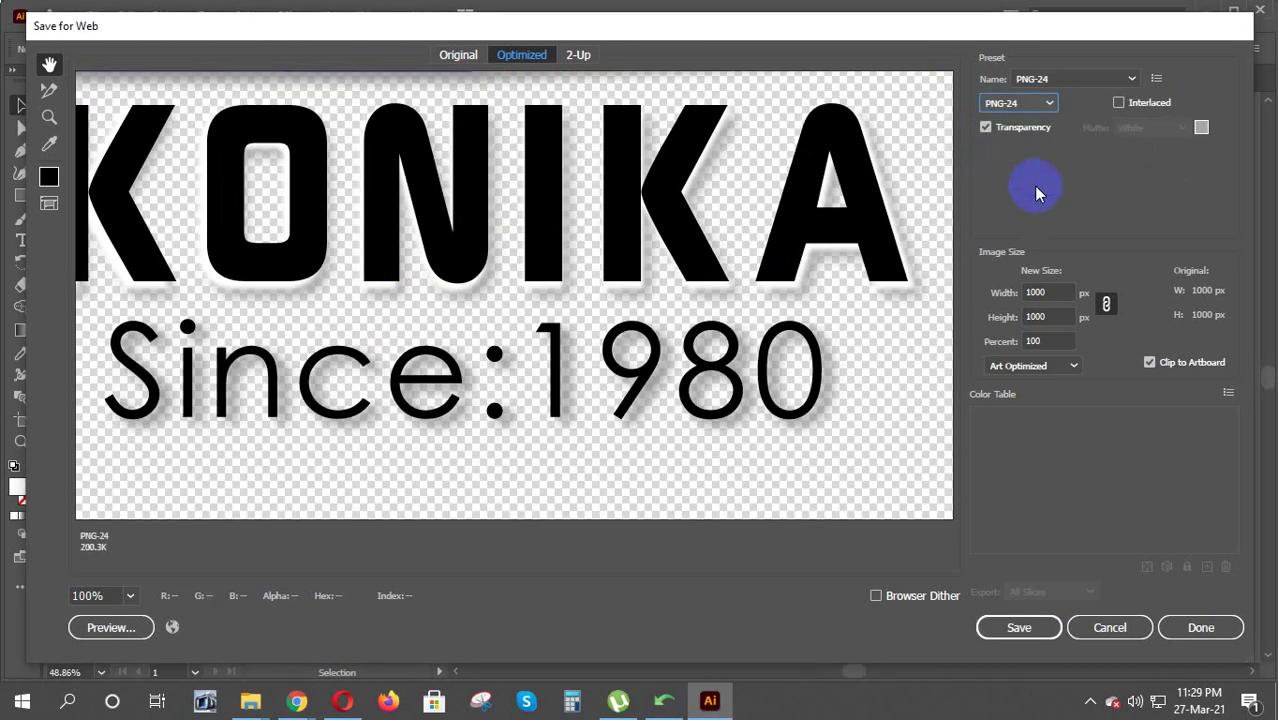
# Pan the preview to view the fan, TM and KONIKA, then cancel the export
pyautogui.moveTo(884, 228); pyautogui.dragTo(805, 451)
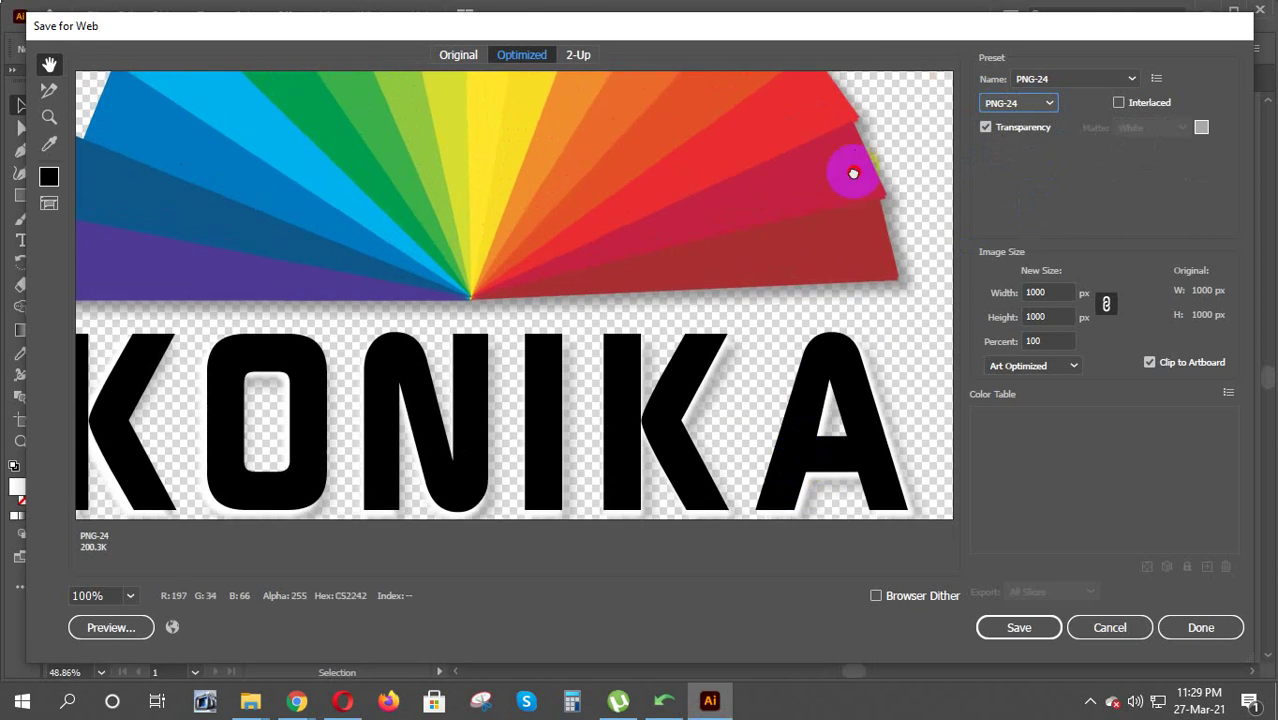
pyautogui.moveTo(853, 173); pyautogui.dragTo(790, 422)
pyautogui.moveTo(812, 327); pyautogui.dragTo(886, 217)
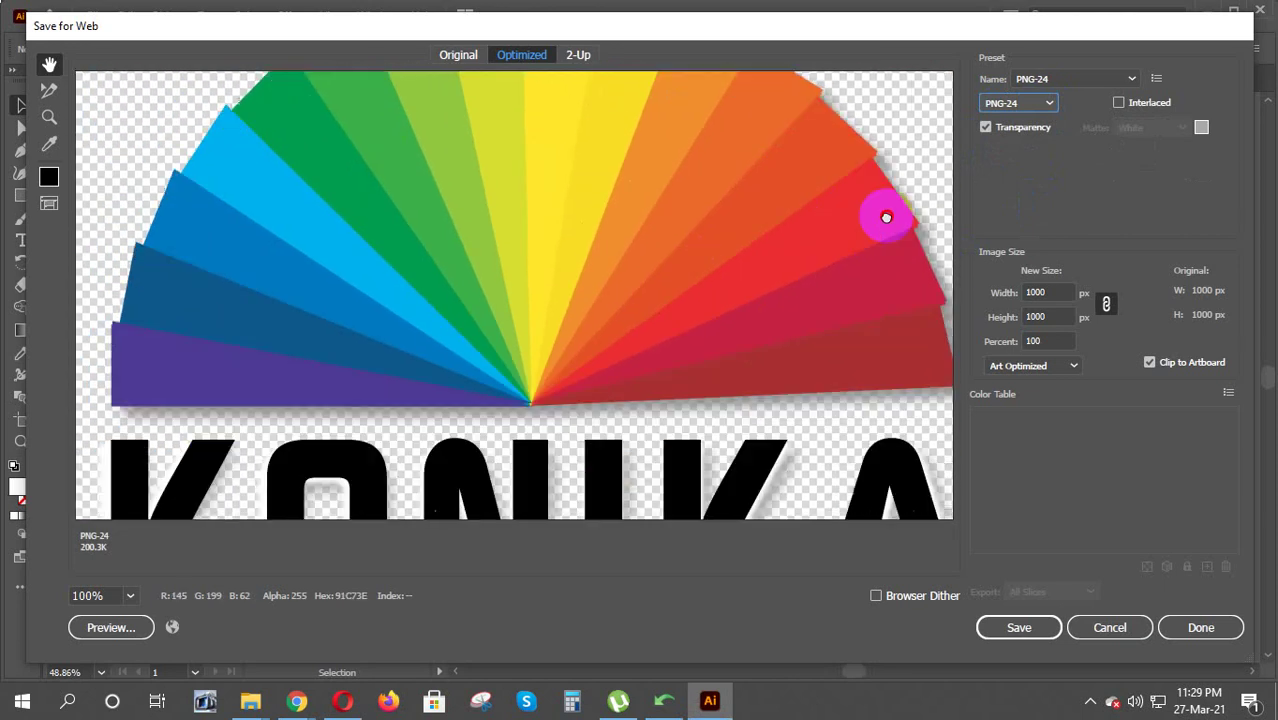
pyautogui.scroll(-2, 593, 265)
pyautogui.scroll(-3, 587, 337)
pyautogui.scroll(-1, 626, 197)
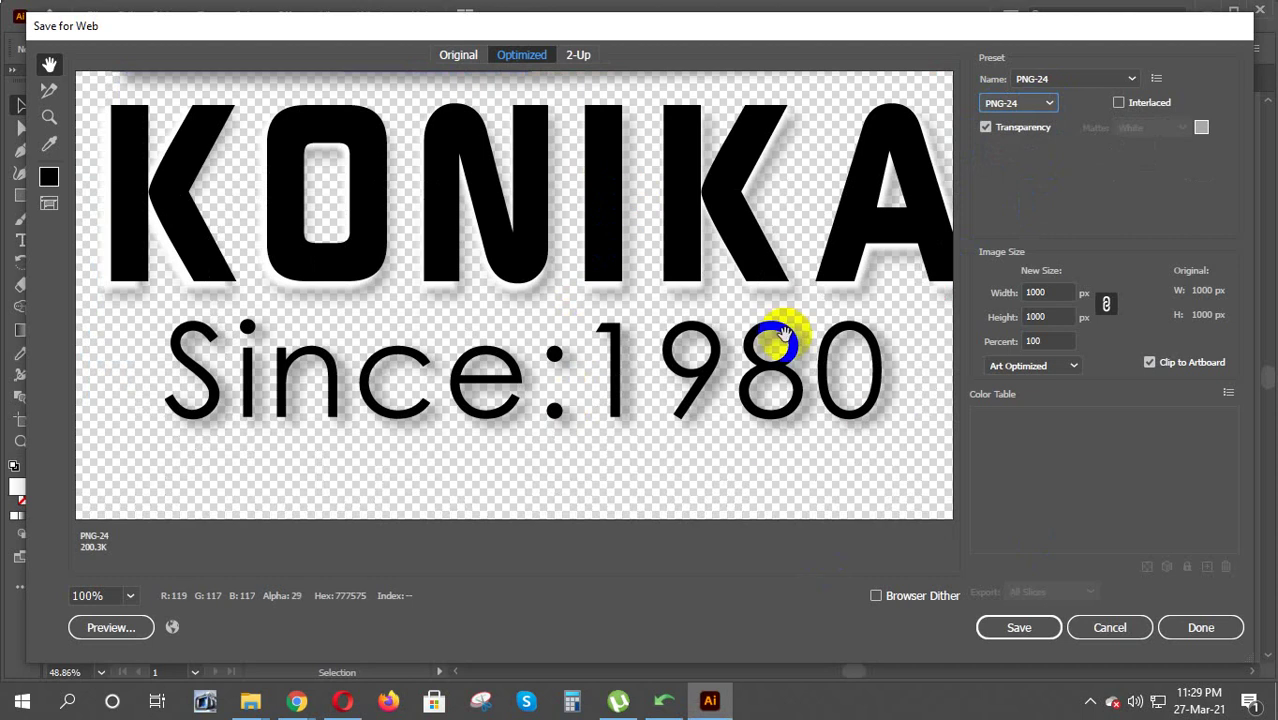
pyautogui.click(1106, 628)
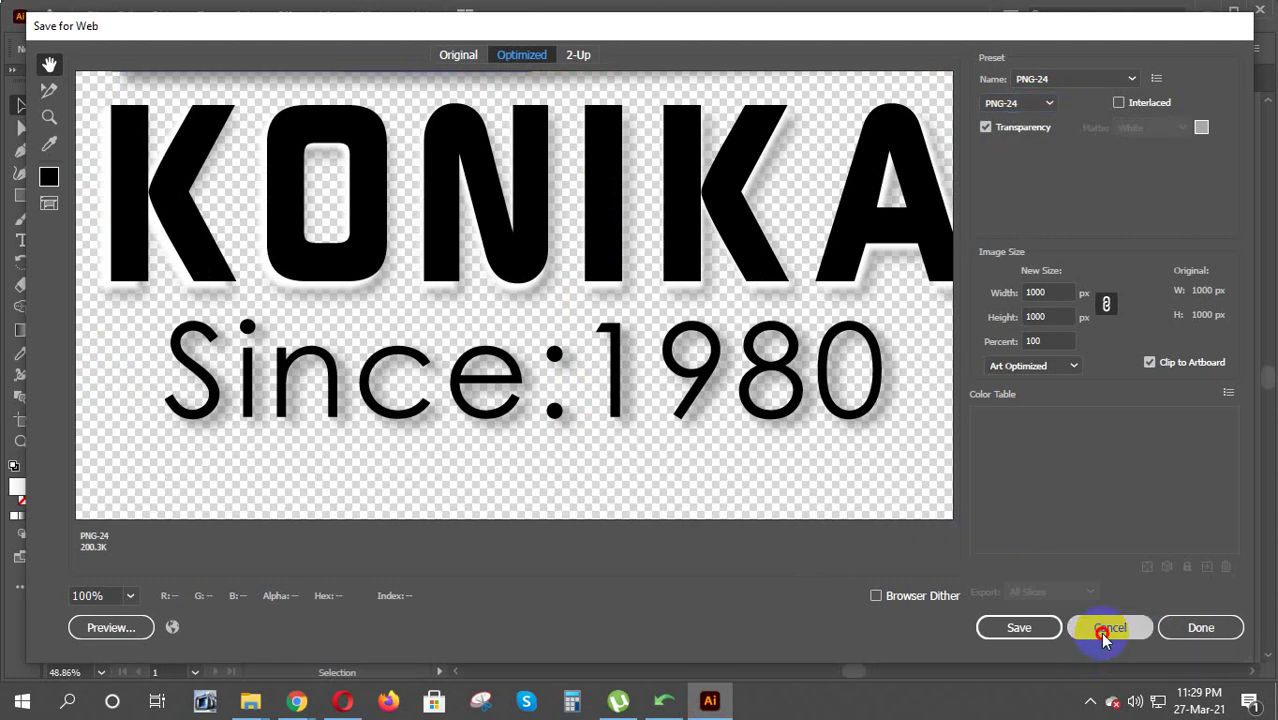
# Draw a white rectangle covering the full artboard and send it behind the logo
pyautogui.click(24, 199)
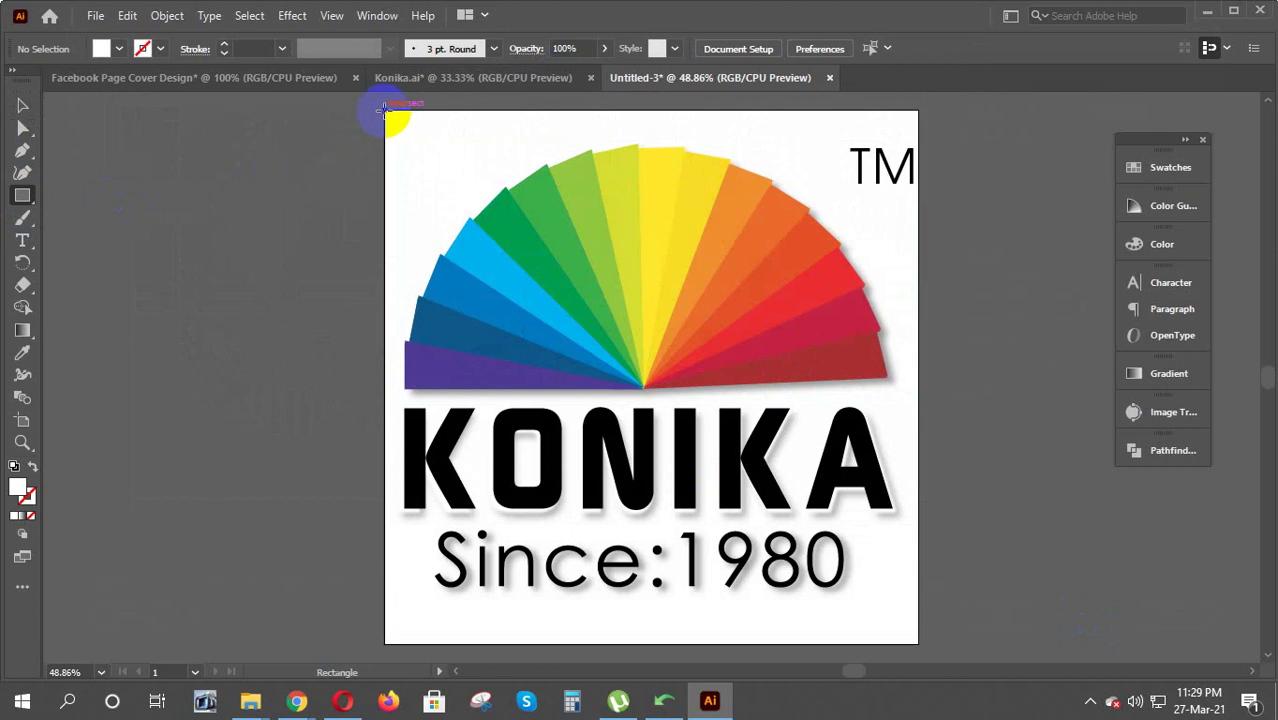
pyautogui.moveTo(384, 108)
pyautogui.mouseDown()
pyautogui.moveTo(925, 622)
pyautogui.moveTo(916, 640)
pyautogui.mouseUp()
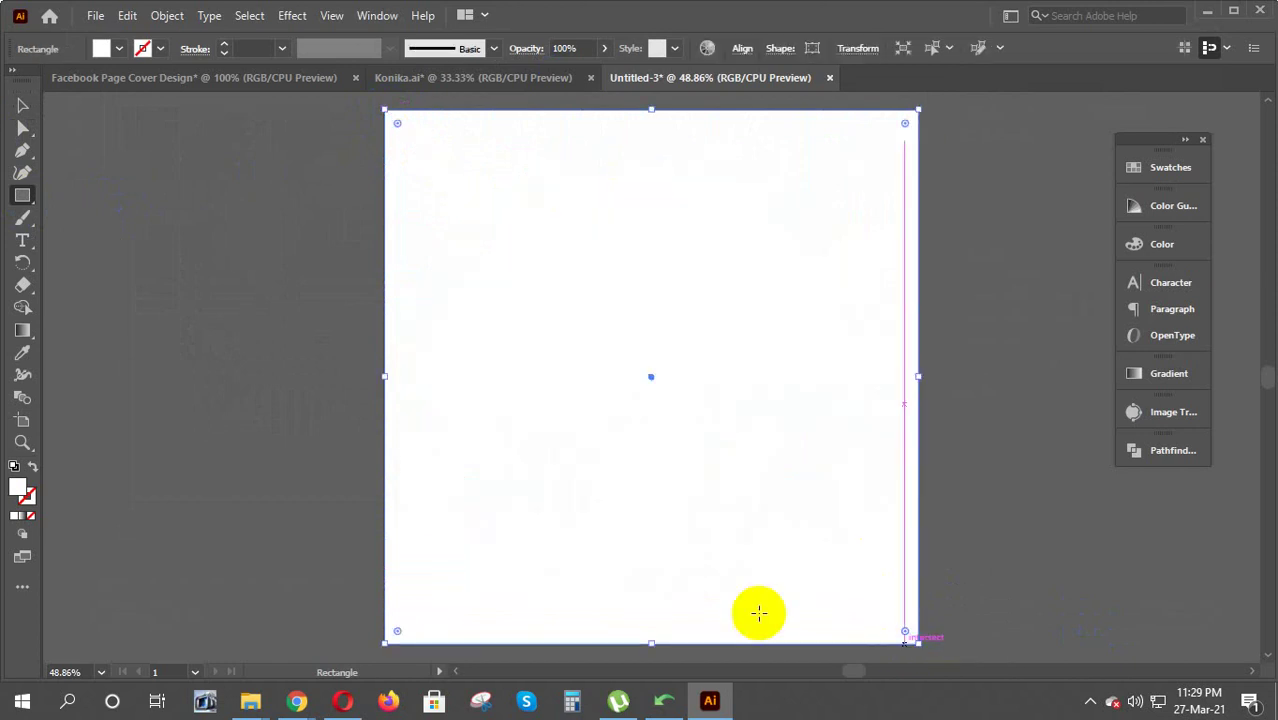
pyautogui.click(20, 105)
pyautogui.rightClick(618, 192)
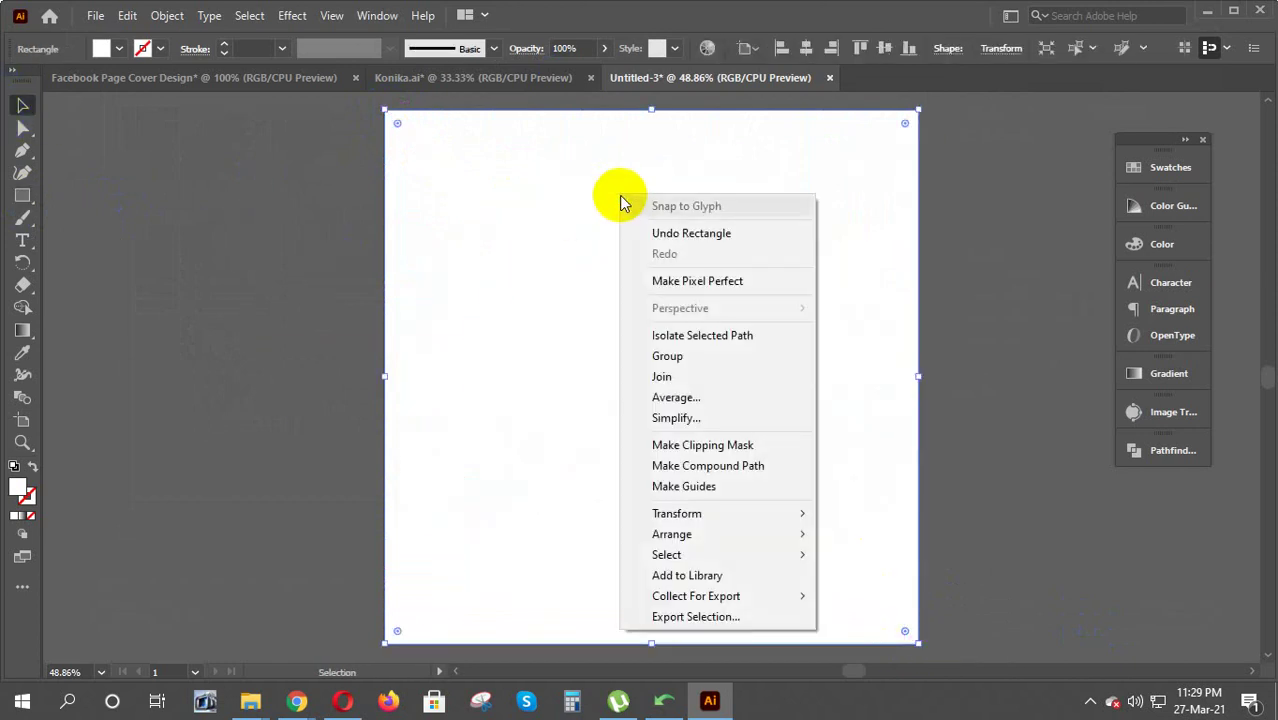
pyautogui.click(880, 594)
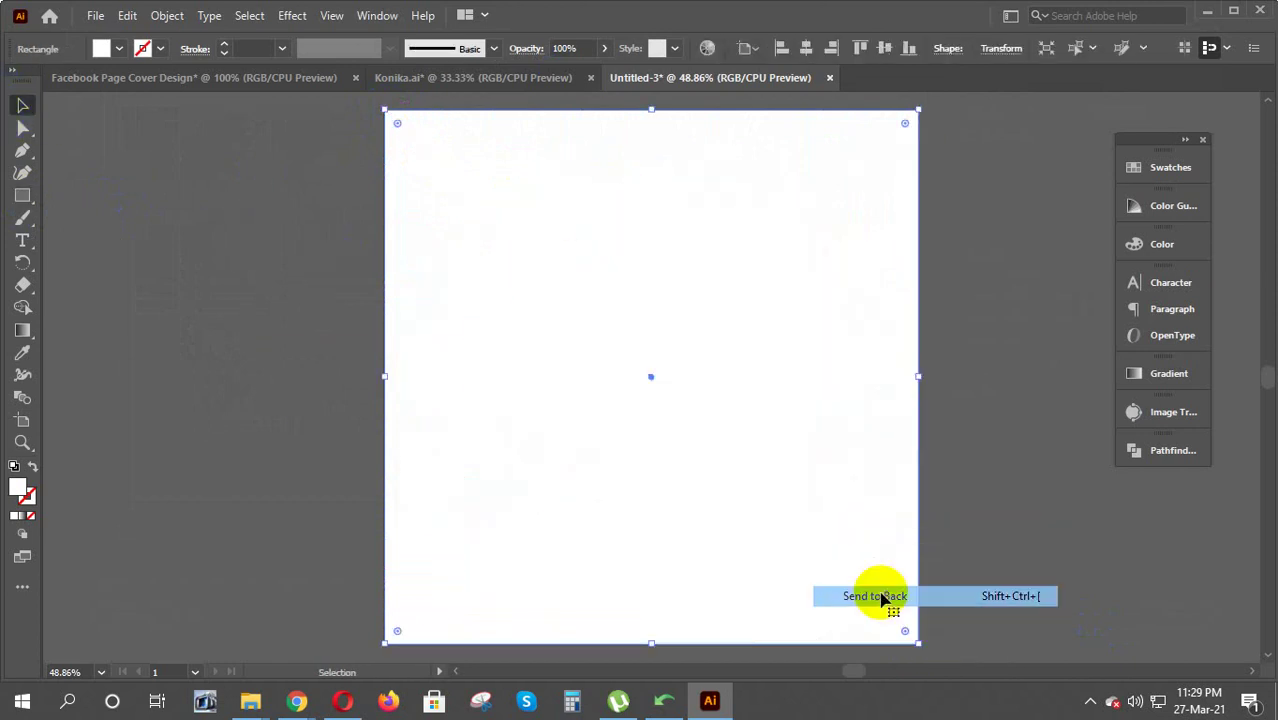
pyautogui.click(95, 15)
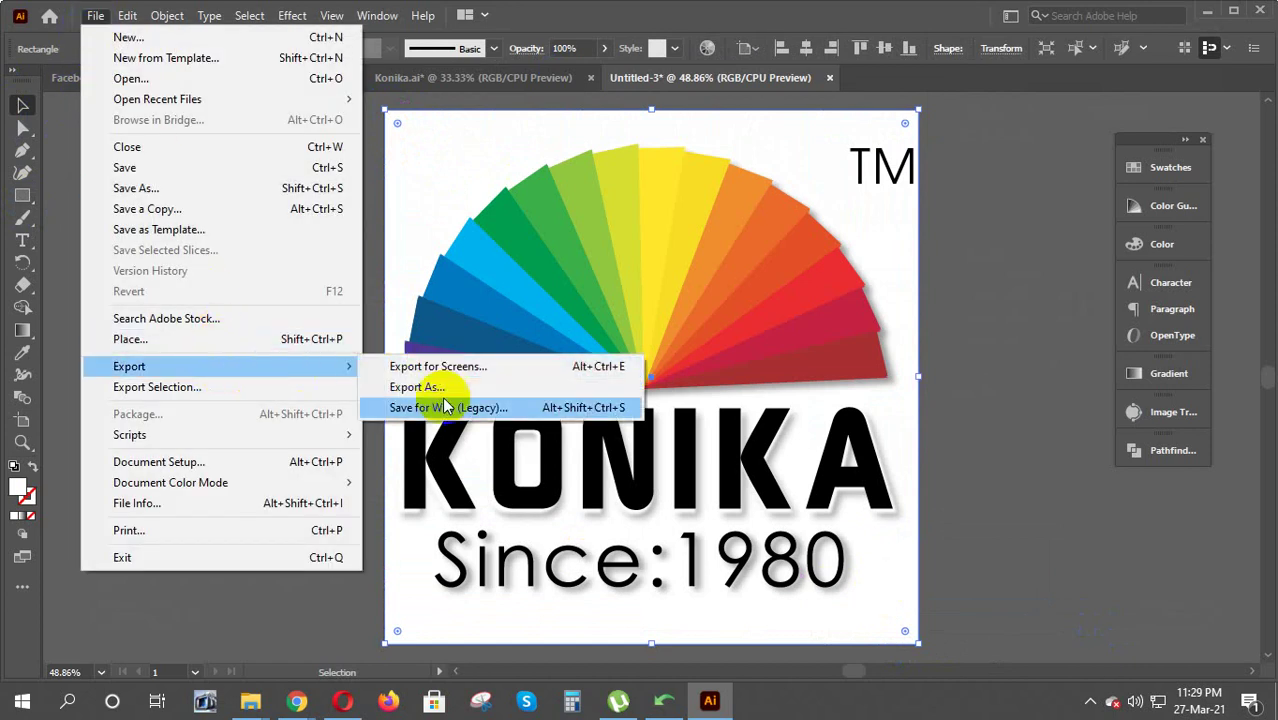
pyautogui.click(447, 410)
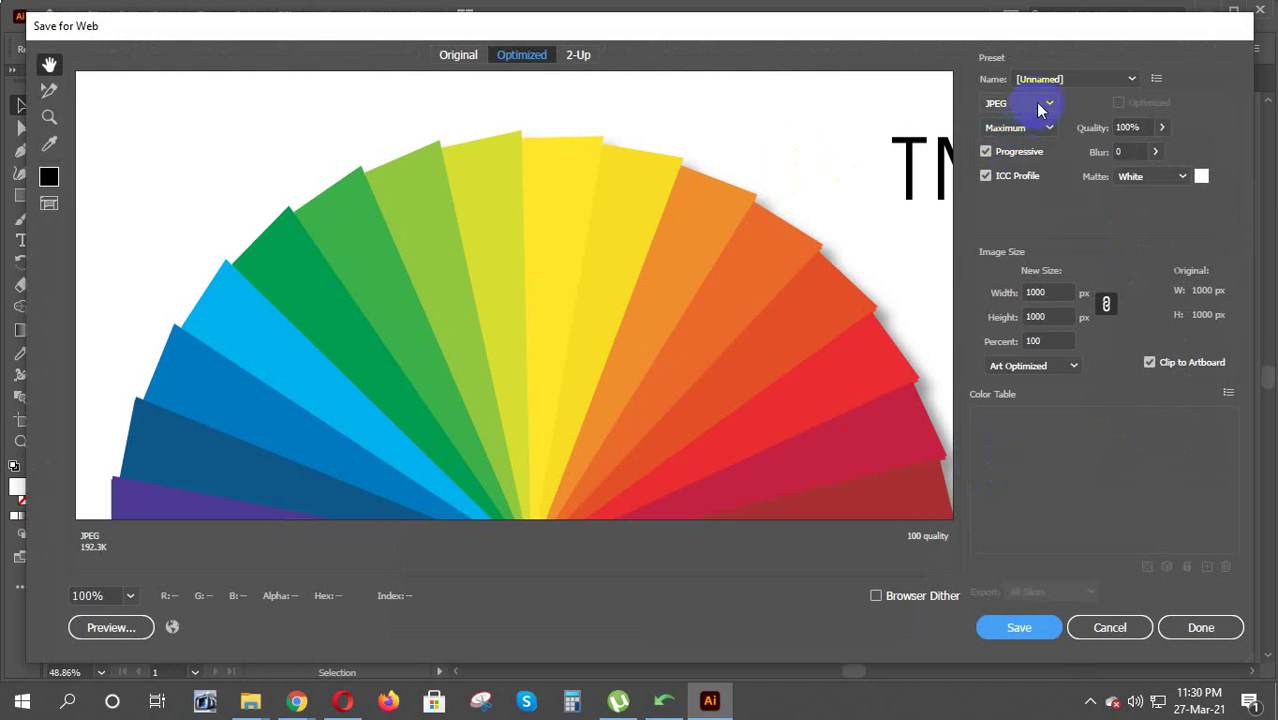
pyautogui.click(1040, 103)
pyautogui.click(1018, 185)
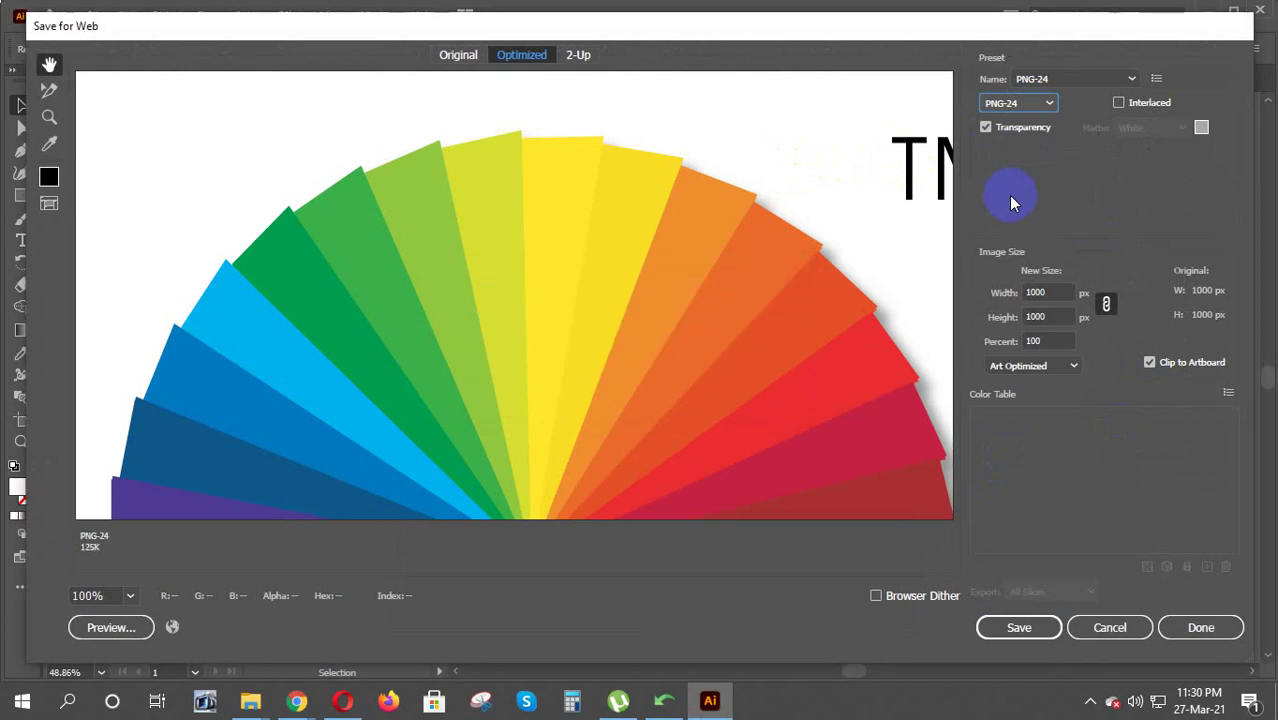
pyautogui.moveTo(813, 163); pyautogui.dragTo(481, 162)
pyautogui.scroll(-3, 733, 337)
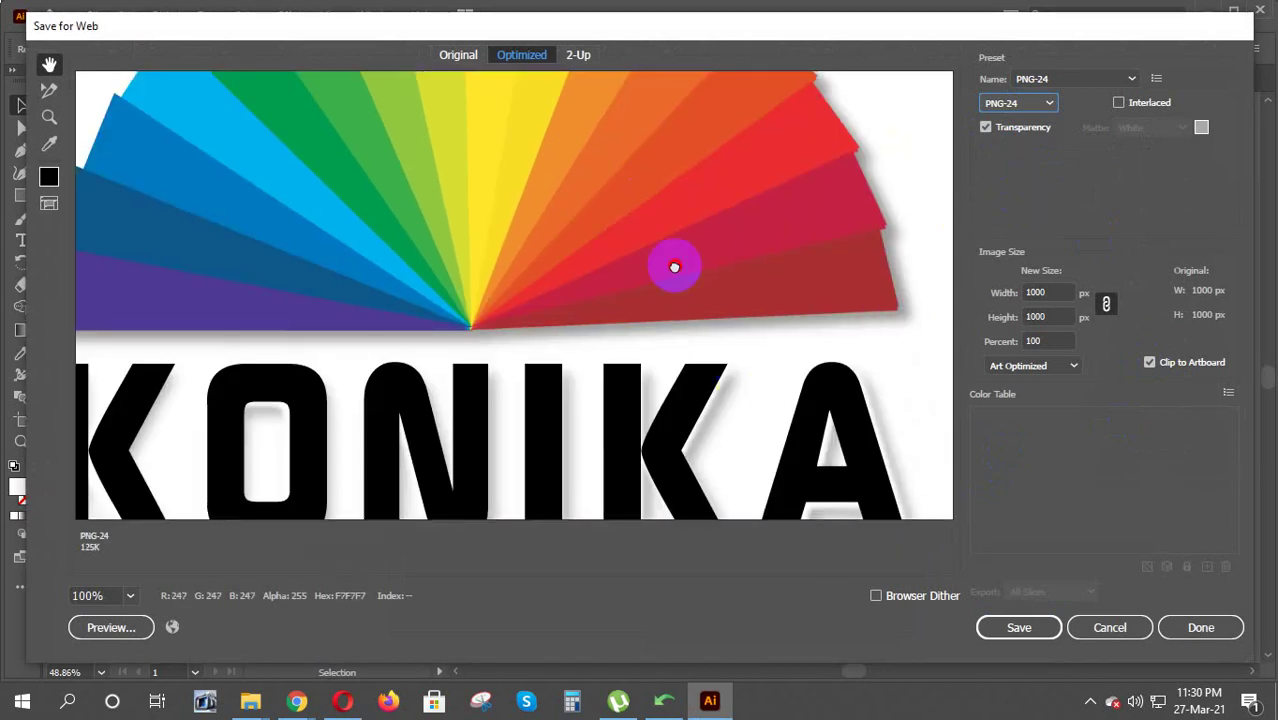
pyautogui.scroll(-5, 673, 266)
pyautogui.moveTo(285, 385); pyautogui.dragTo(746, 279)
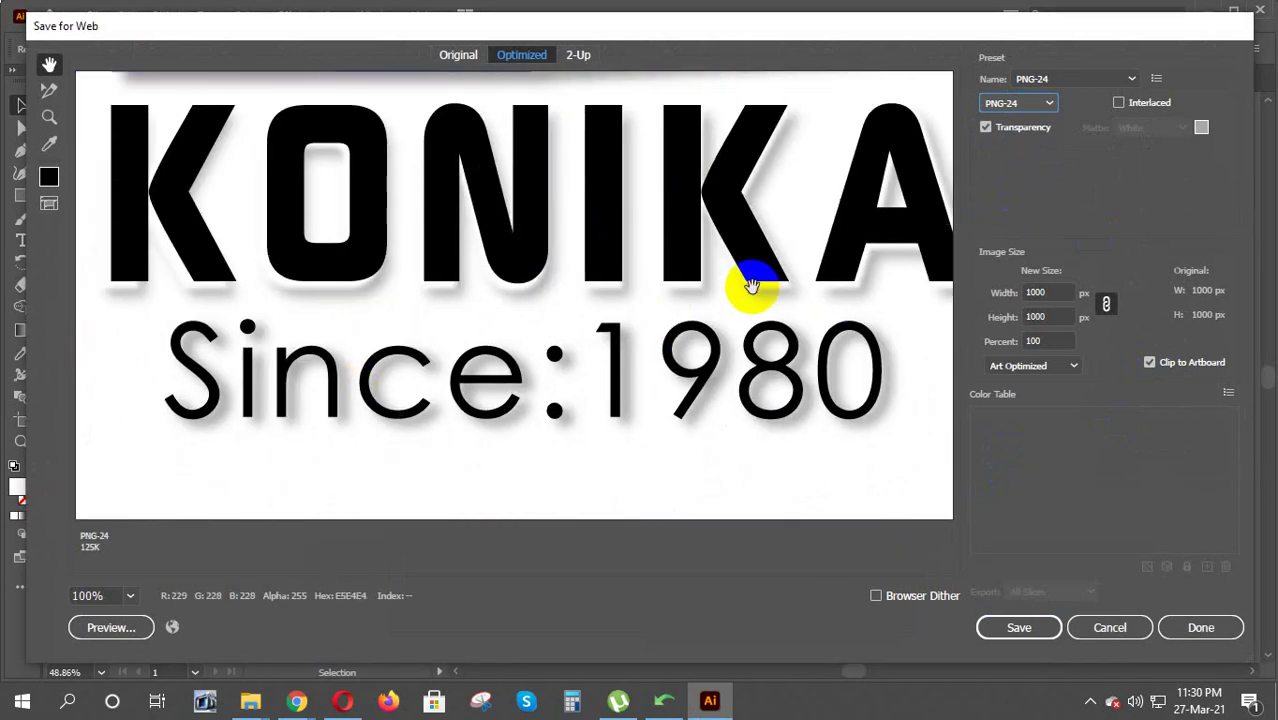
pyautogui.scroll(3, 390, 200)
pyautogui.scroll(3, 451, 320)
pyautogui.scroll(3, 519, 357)
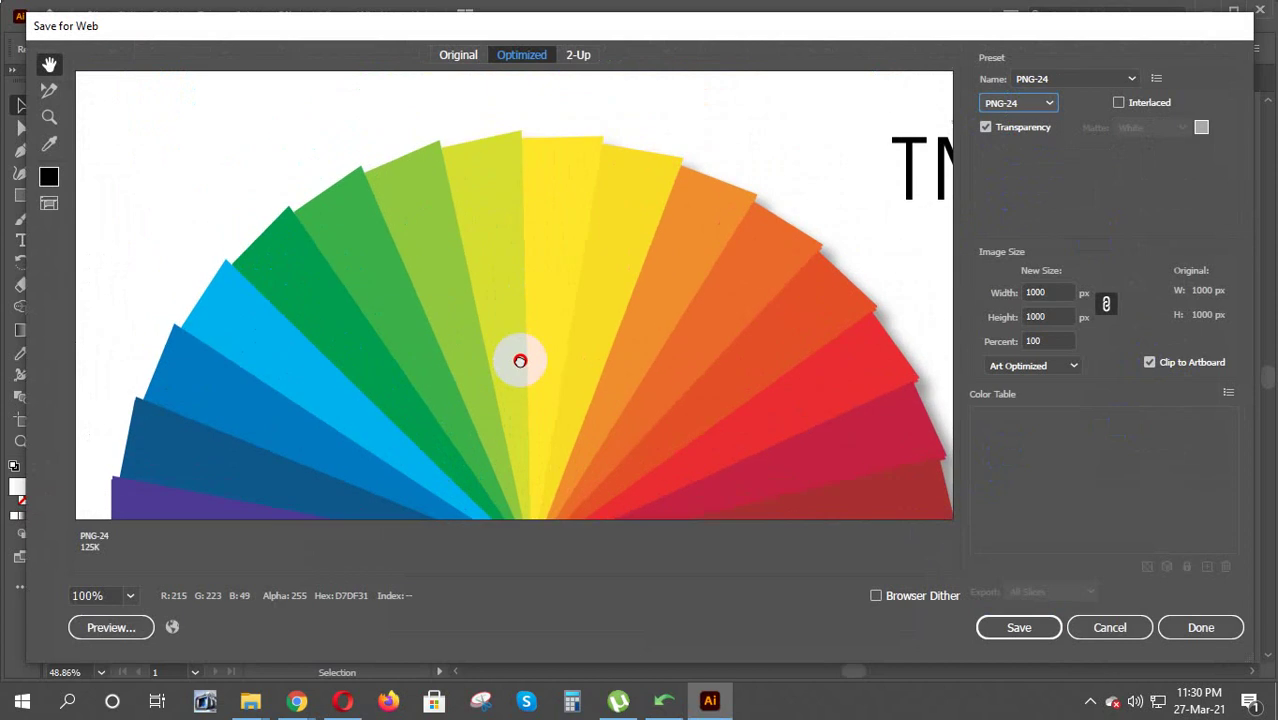
# Close the export window and delete the white background rectangle
pyautogui.click(1112, 627)
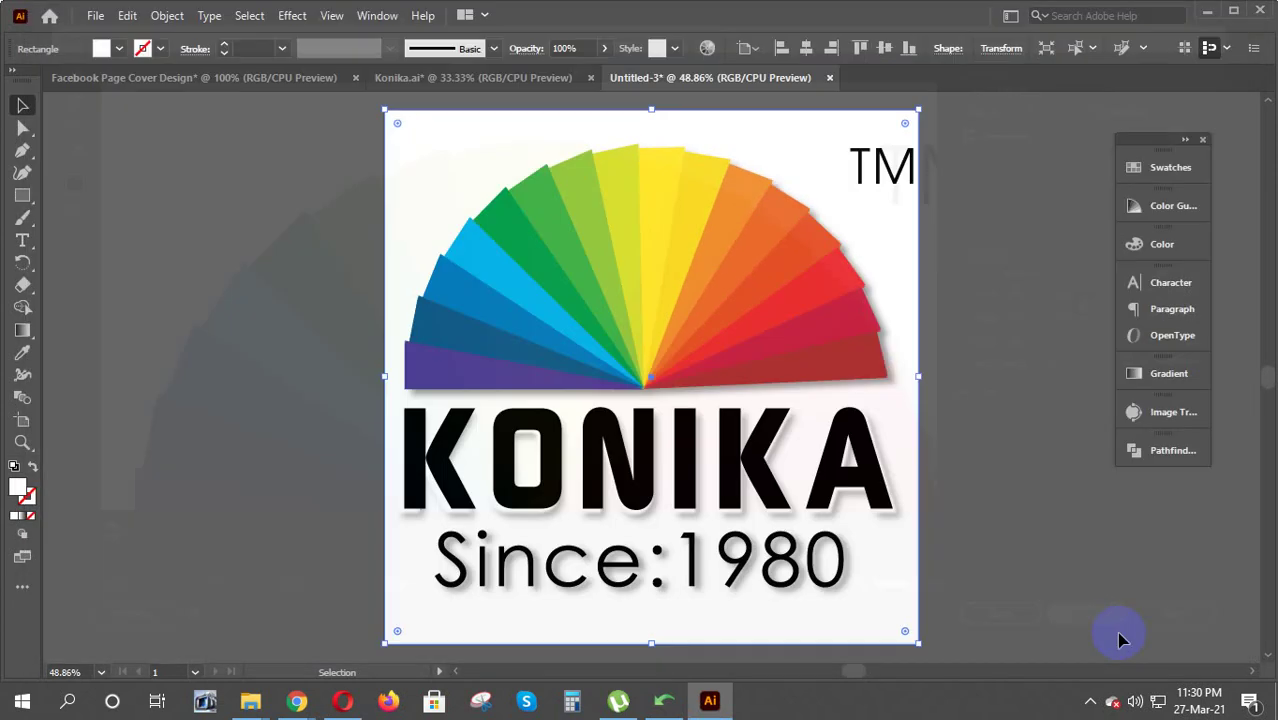
pyautogui.click(983, 281)
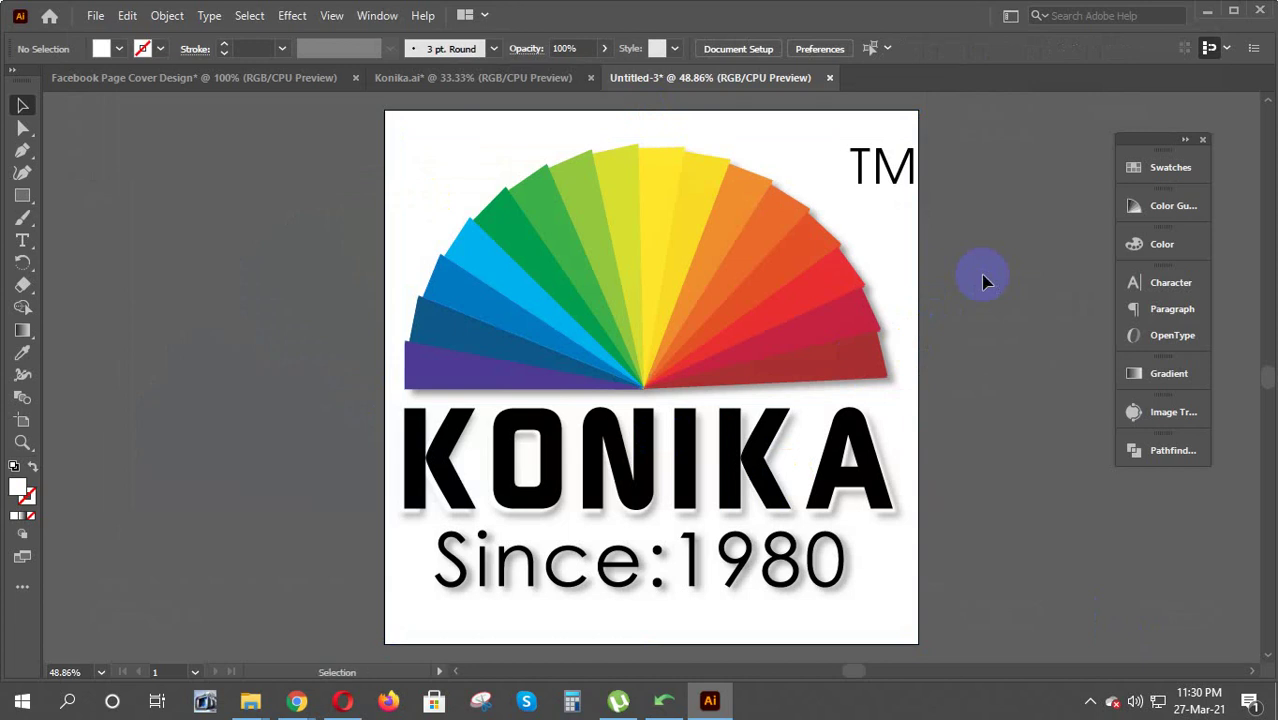
pyautogui.click(905, 263)
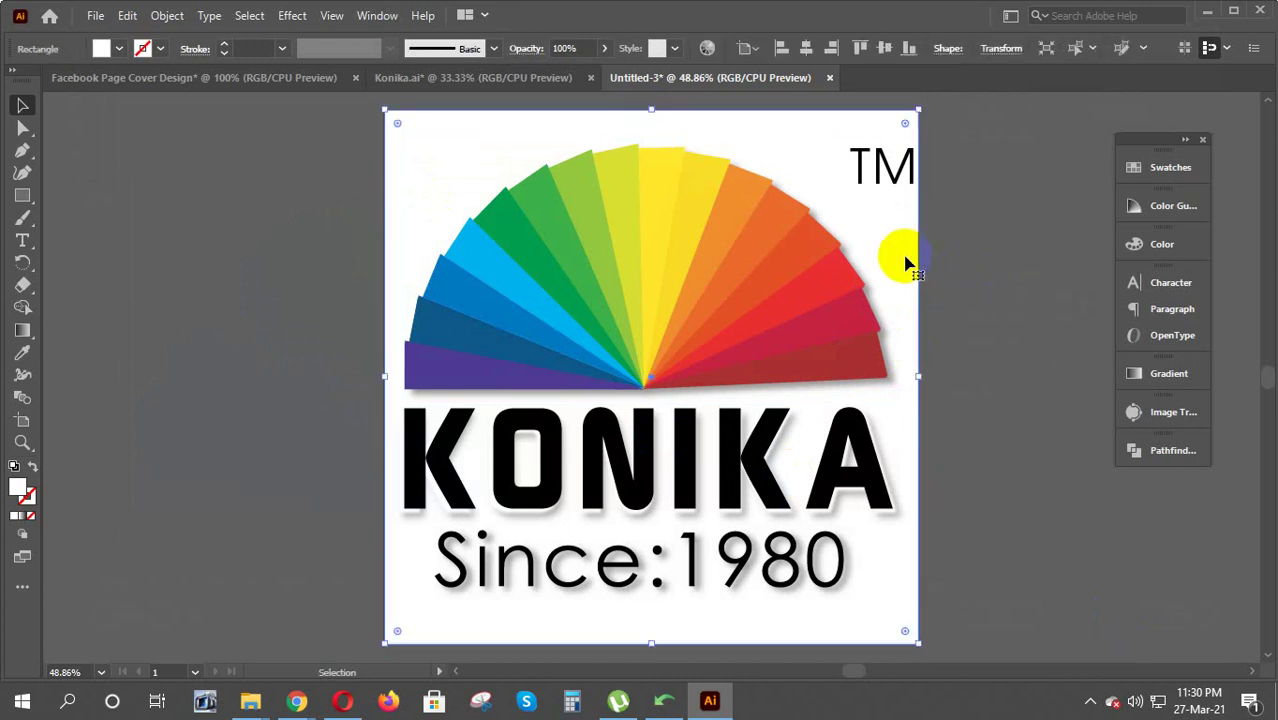
pyautogui.hotkey('ctrl', '2')
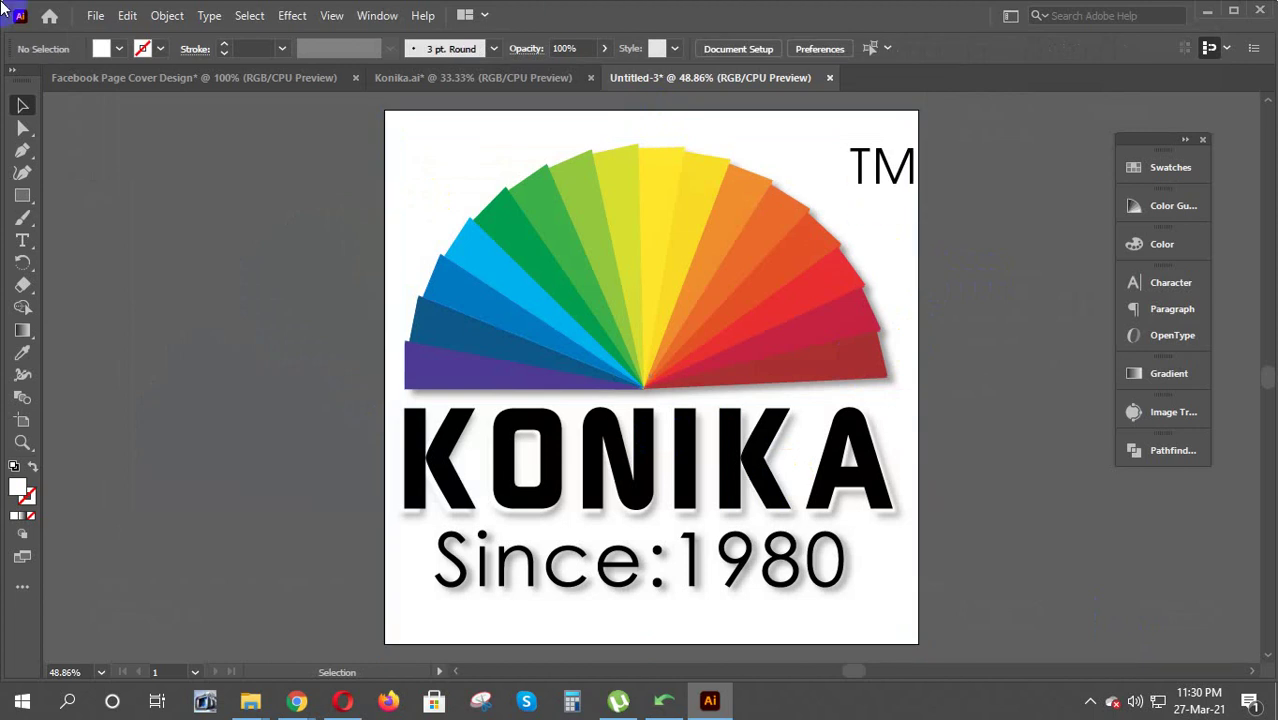
# Reopen Save for Web with PNG-24 and bring the TM mark and KONIKA text into view
pyautogui.click(95, 15)
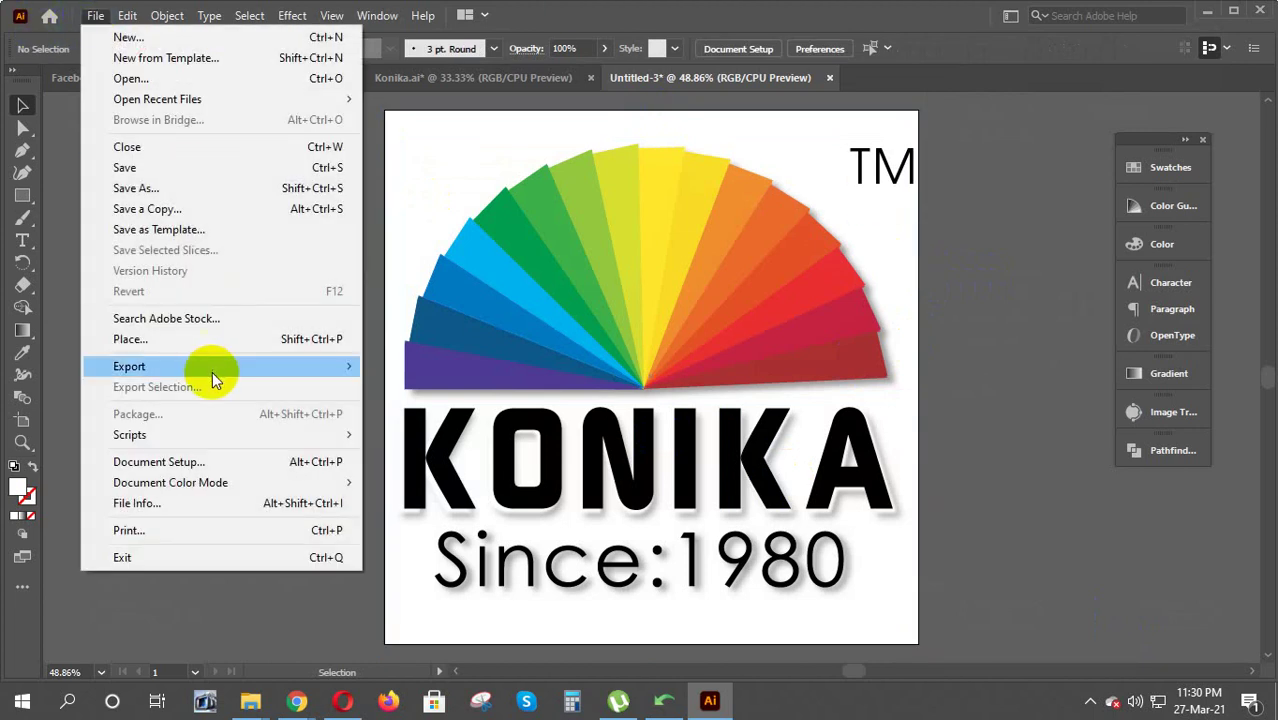
pyautogui.moveTo(129, 366)
pyautogui.click(410, 408)
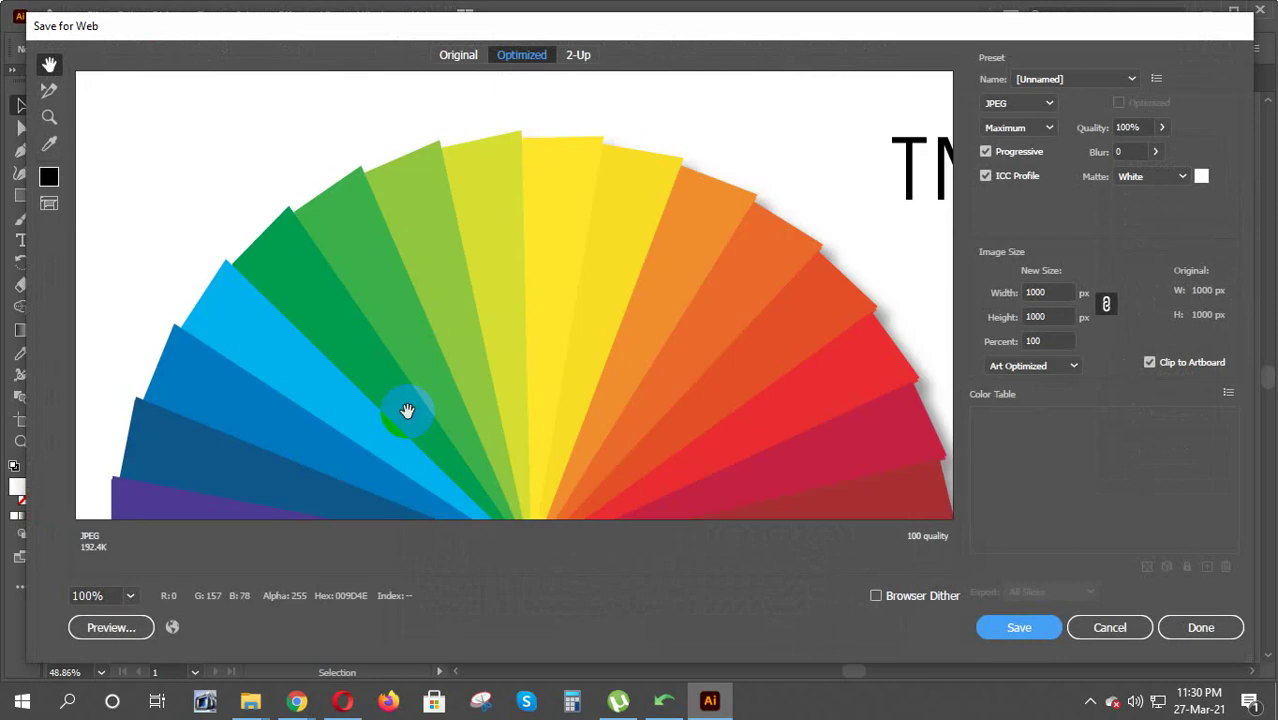
pyautogui.click(1050, 104)
pyautogui.click(1022, 190)
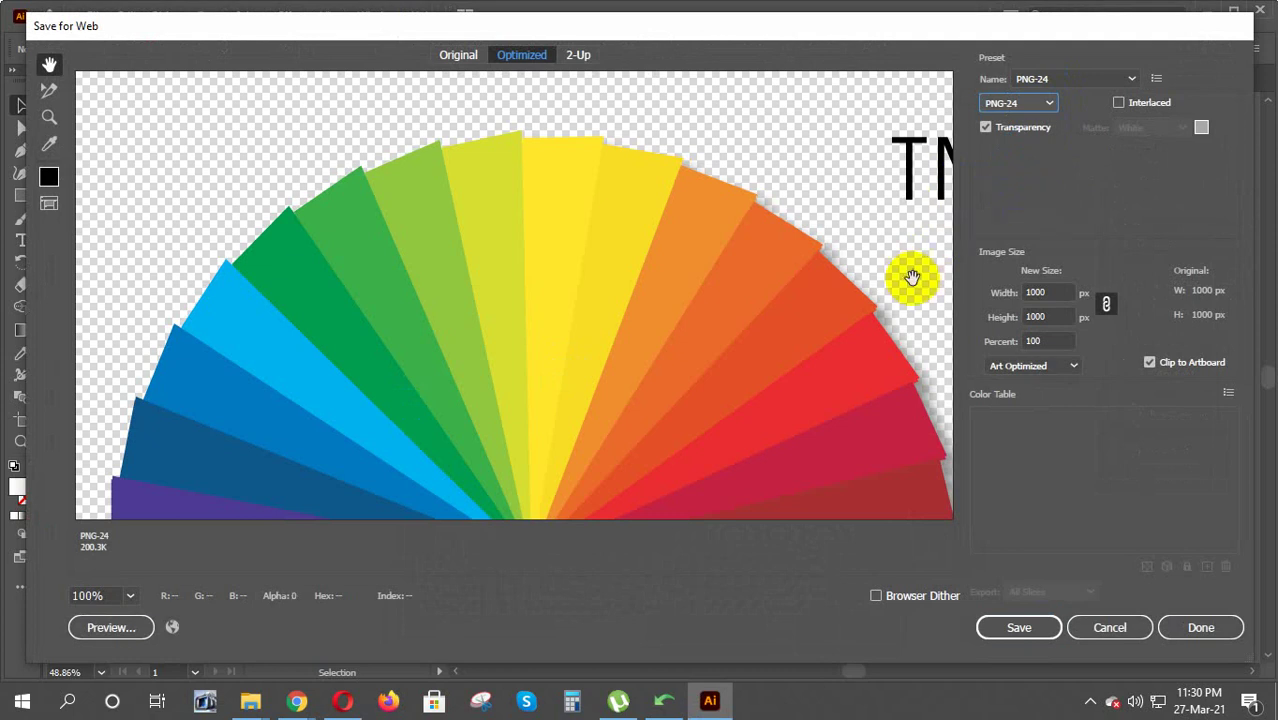
pyautogui.moveTo(907, 277)
pyautogui.mouseDown()
pyautogui.moveTo(622, 290)
pyautogui.moveTo(627, 228)
pyautogui.mouseUp()
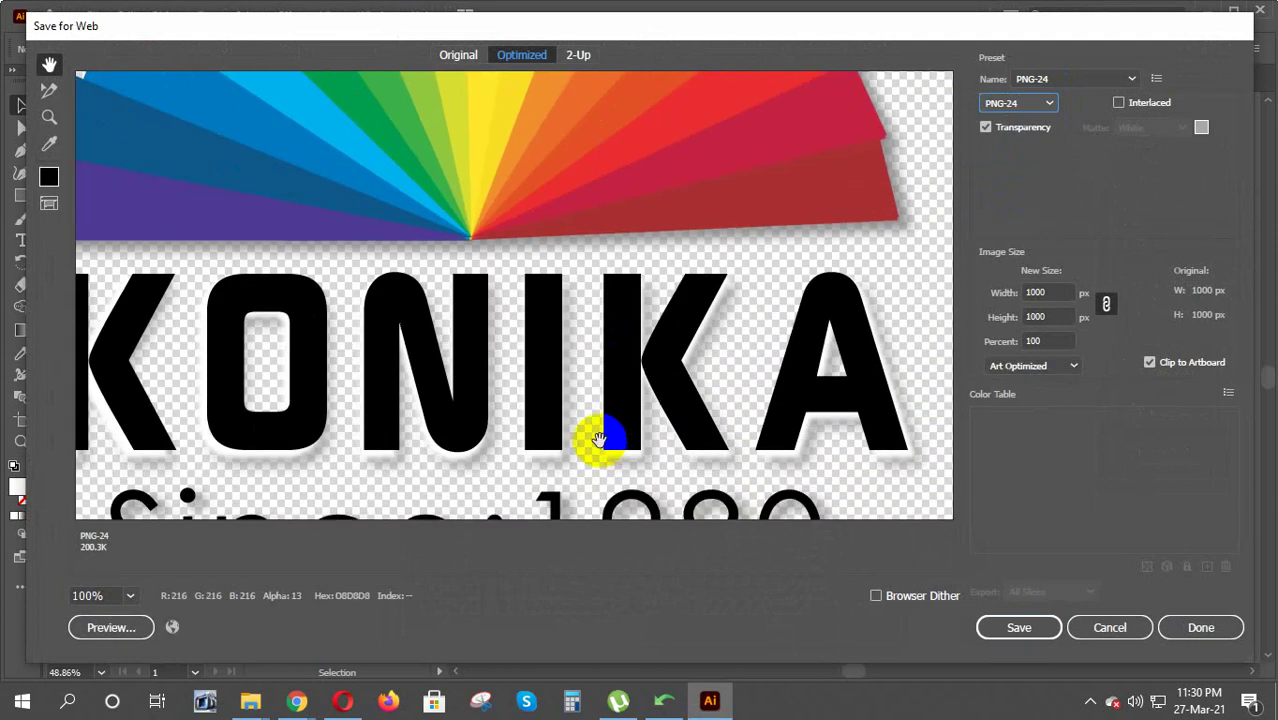
pyautogui.moveTo(599, 434); pyautogui.dragTo(491, 229)
# Pan the preview to show the whole colour fan, then save the transparent PNG-24
pyautogui.moveTo(348, 440)
pyautogui.mouseDown()
pyautogui.moveTo(385, 280)
pyautogui.moveTo(479, 314)
pyautogui.mouseUp()
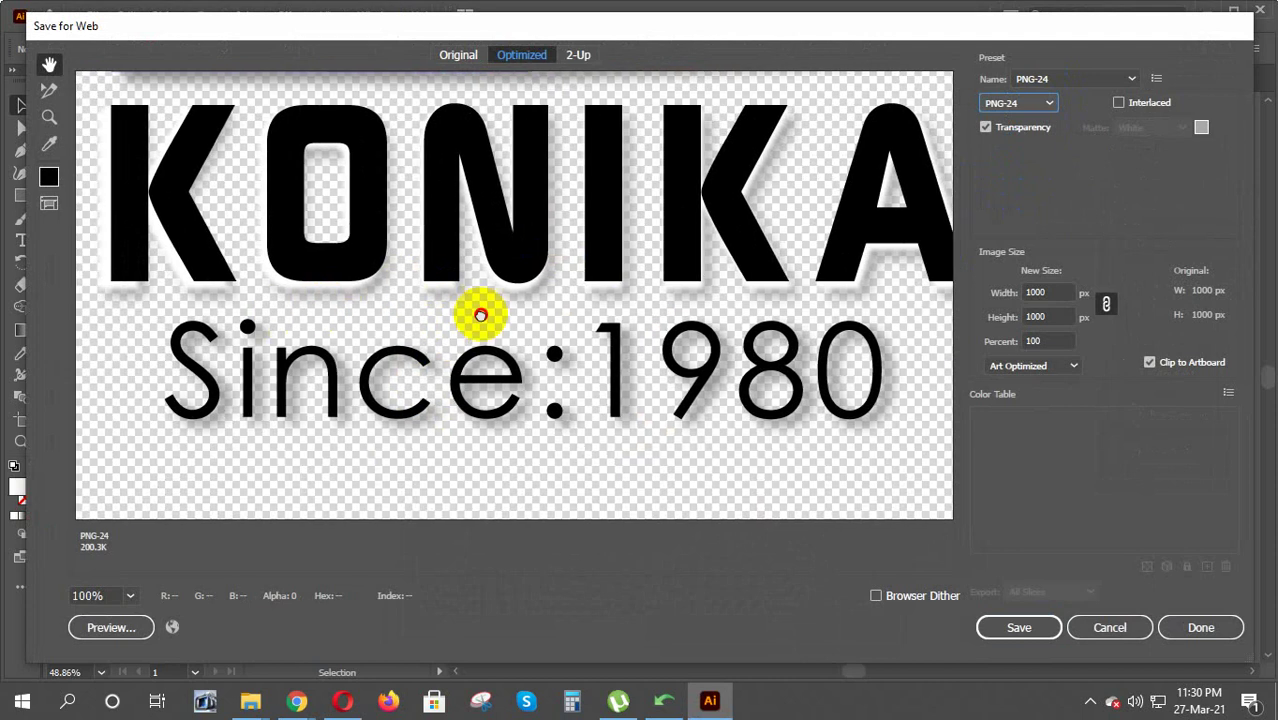
pyautogui.moveTo(712, 173); pyautogui.dragTo(765, 358)
pyautogui.moveTo(725, 236); pyautogui.dragTo(740, 504)
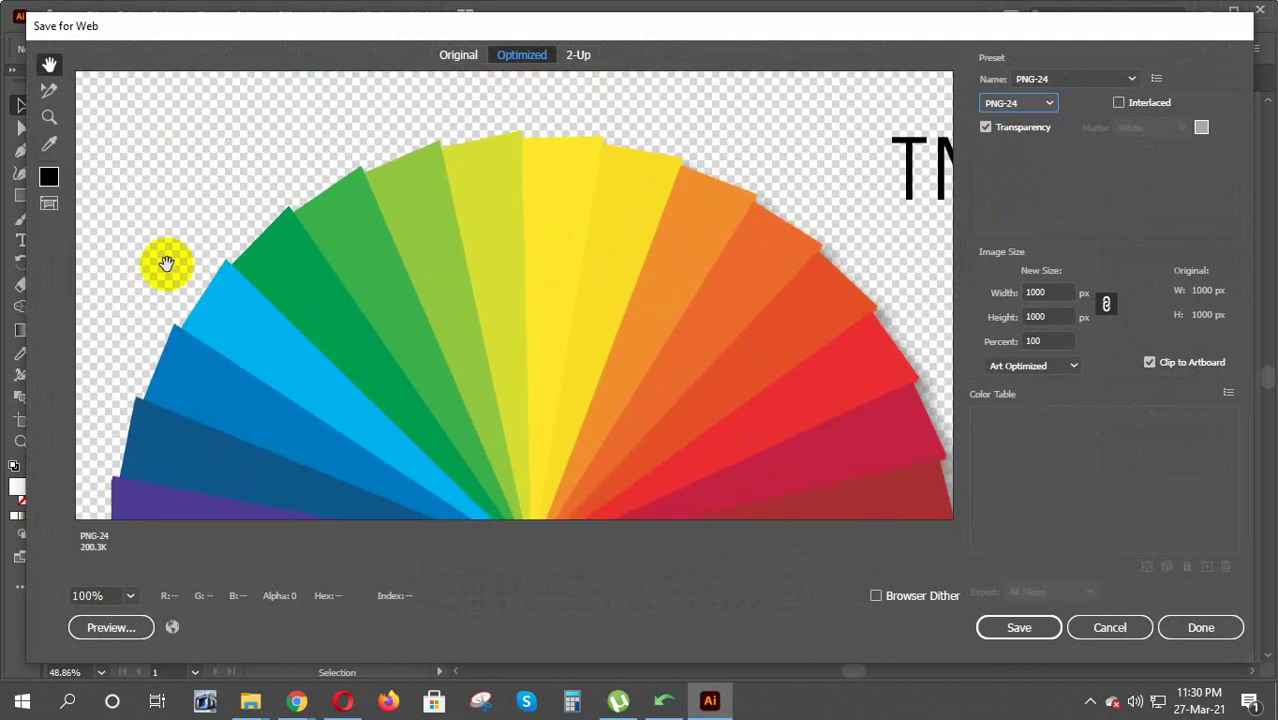
pyautogui.click(852, 462)
pyautogui.moveTo(776, 223); pyautogui.dragTo(633, 297)
pyautogui.click(823, 305)
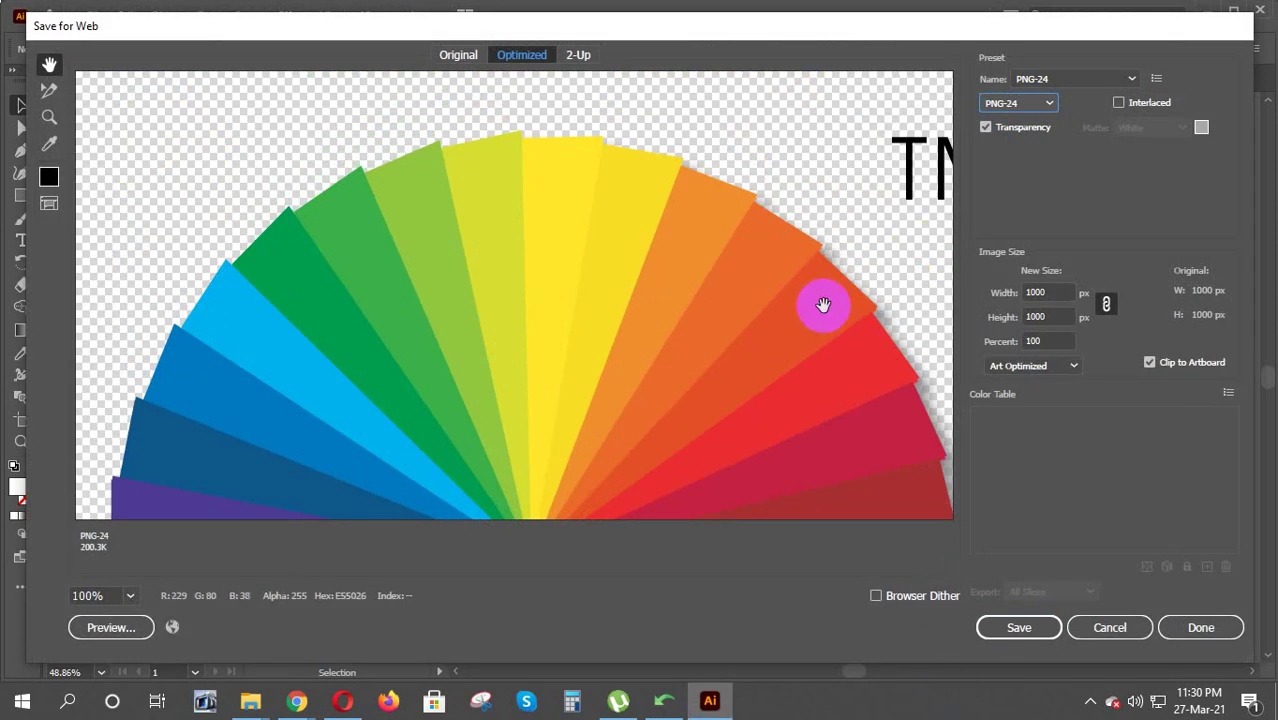
pyautogui.click(1008, 617)
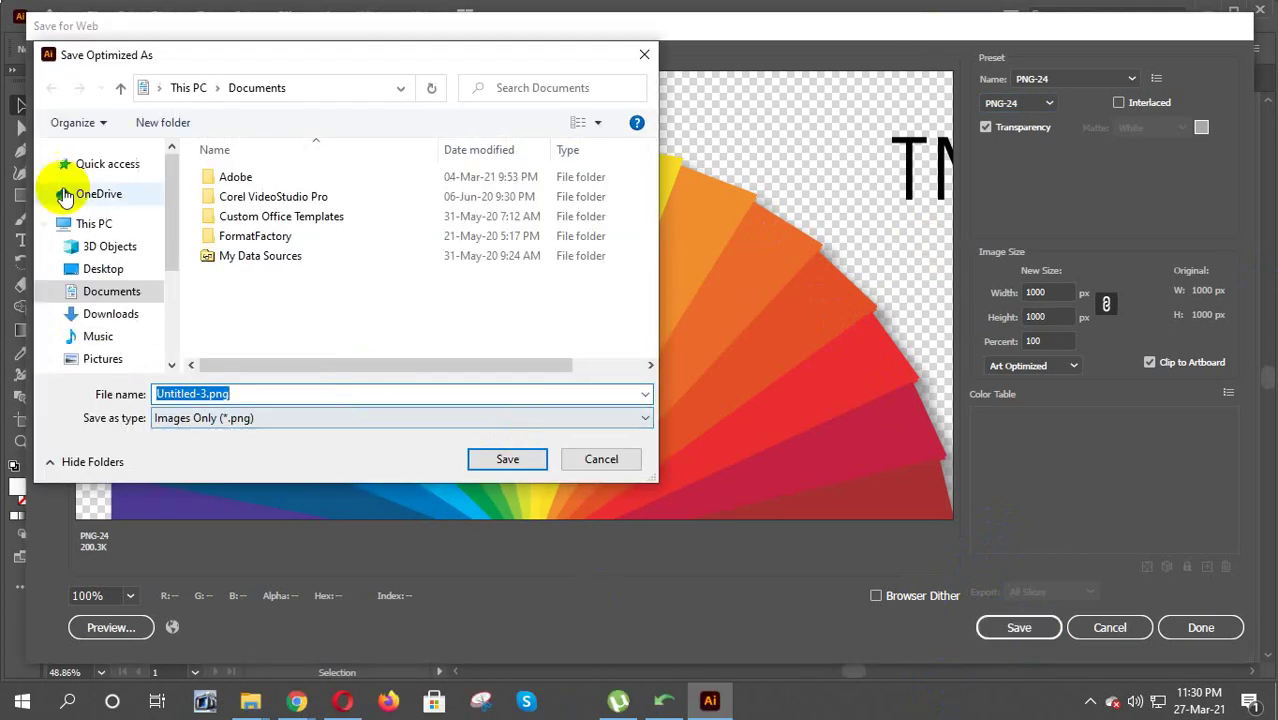
# Save Untitled-3.png to the Desktop and switch to the Facebook Page Cover Design document
pyautogui.scroll(3, 64, 195)
pyautogui.click(92, 344)
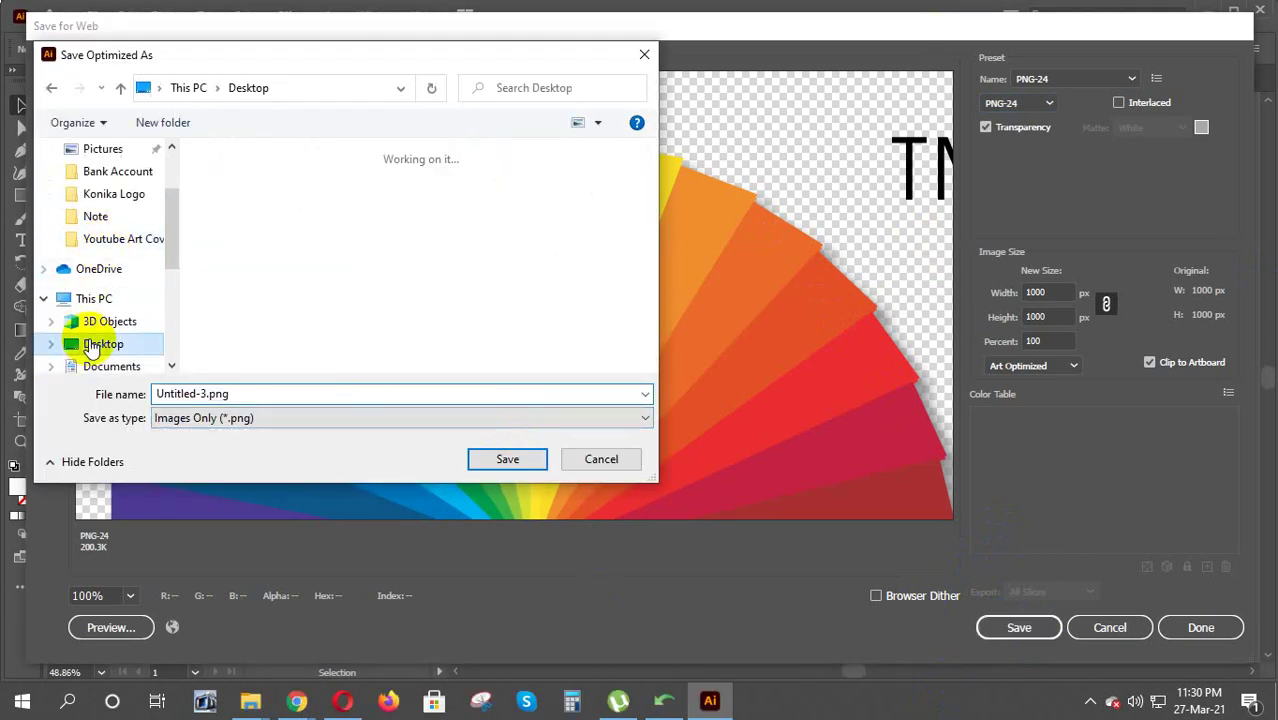
pyautogui.click(507, 459)
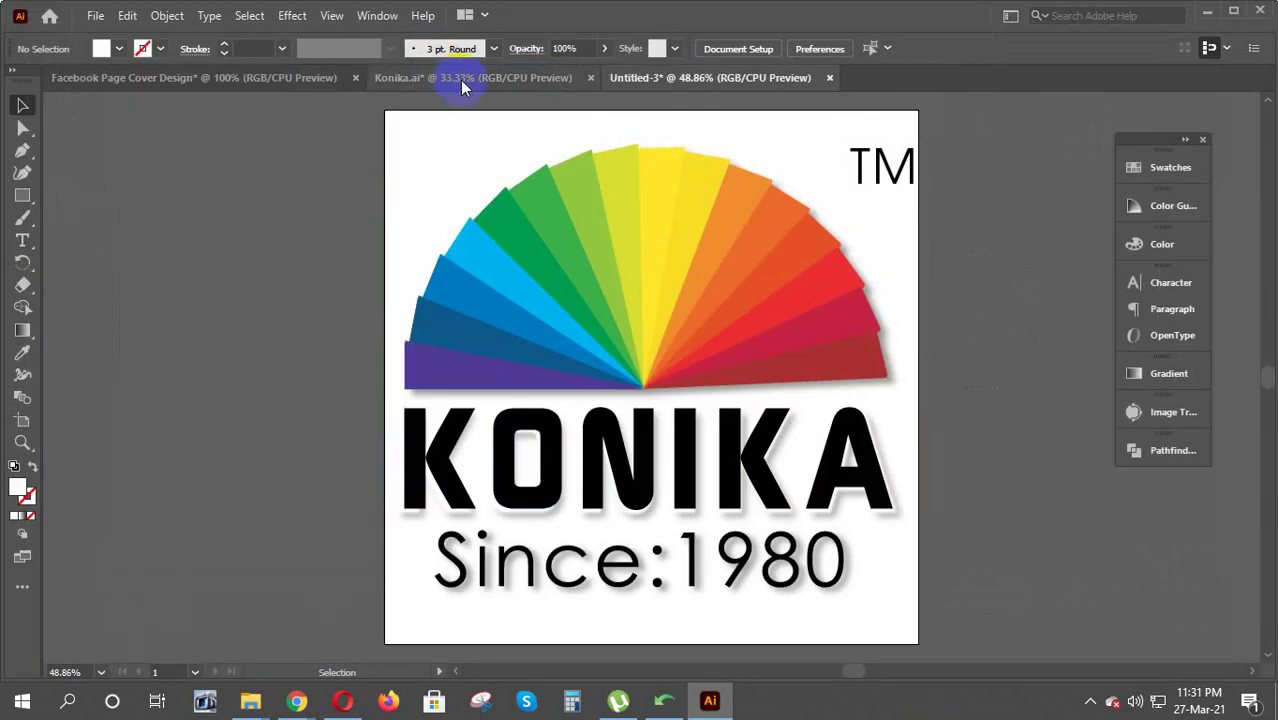
pyautogui.click(488, 78)
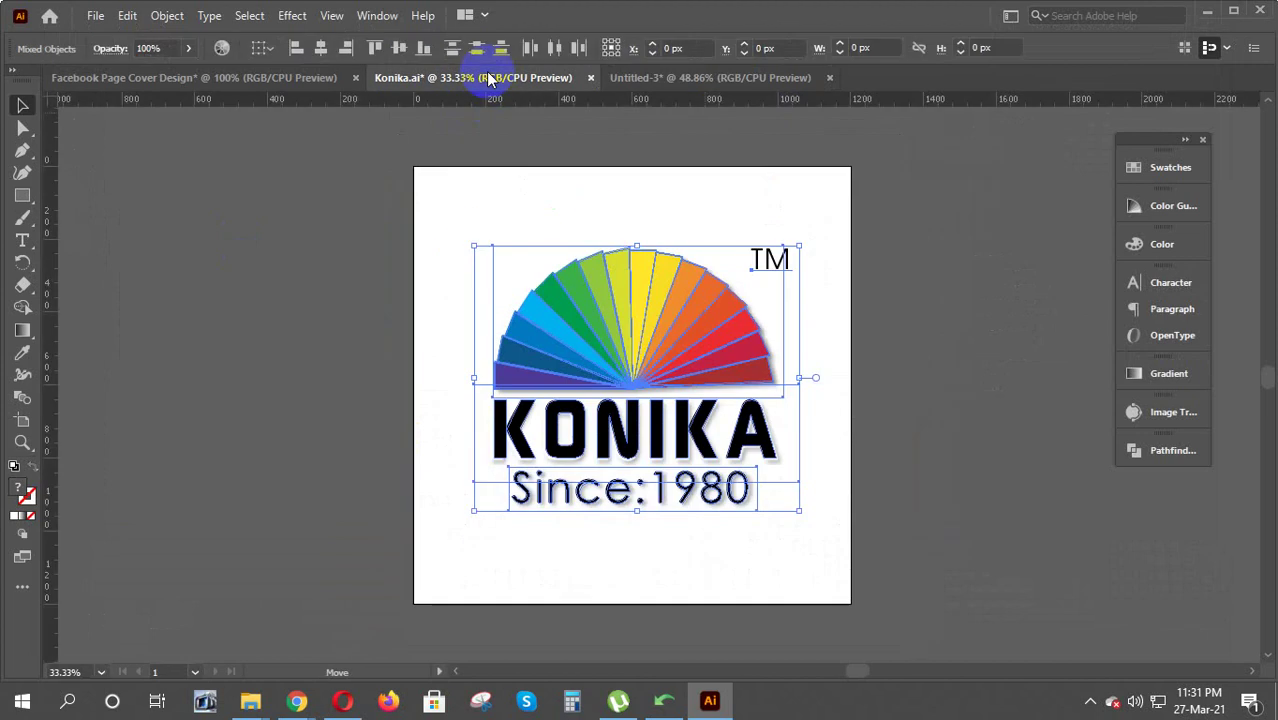
pyautogui.click(277, 78)
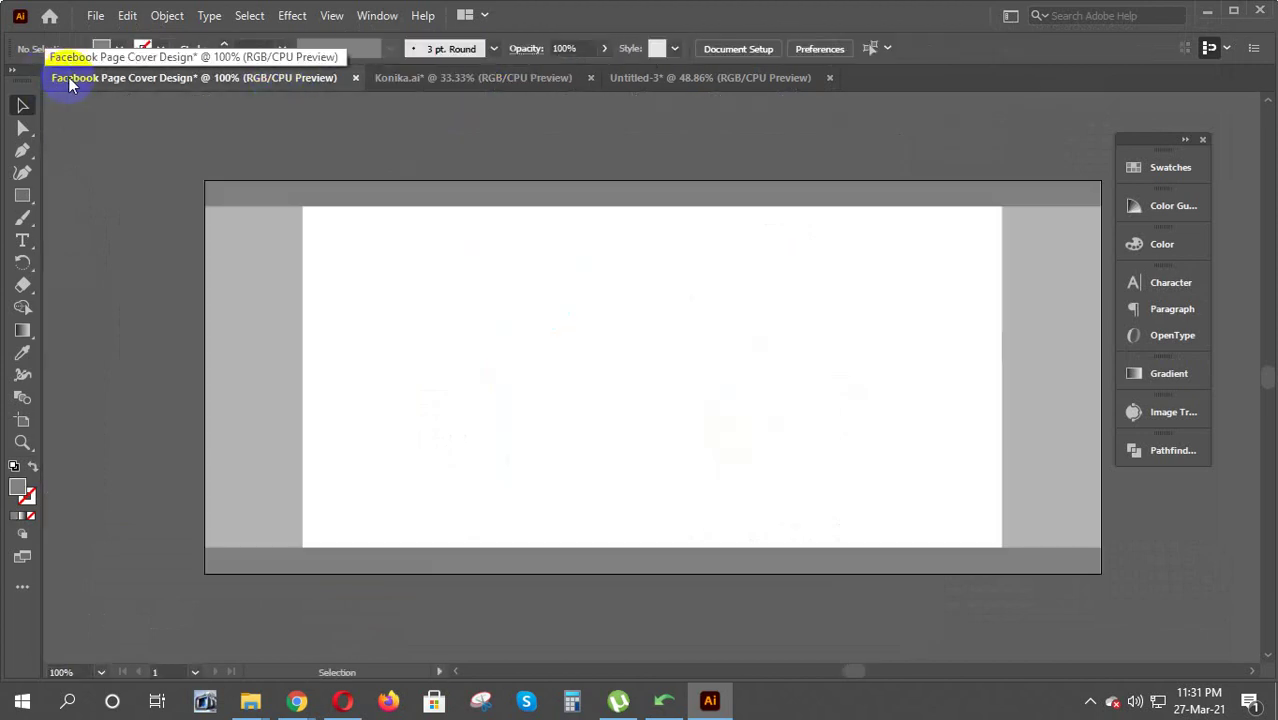
# Open Save As and create a new folder on the Desktop
pyautogui.click(100, 16)
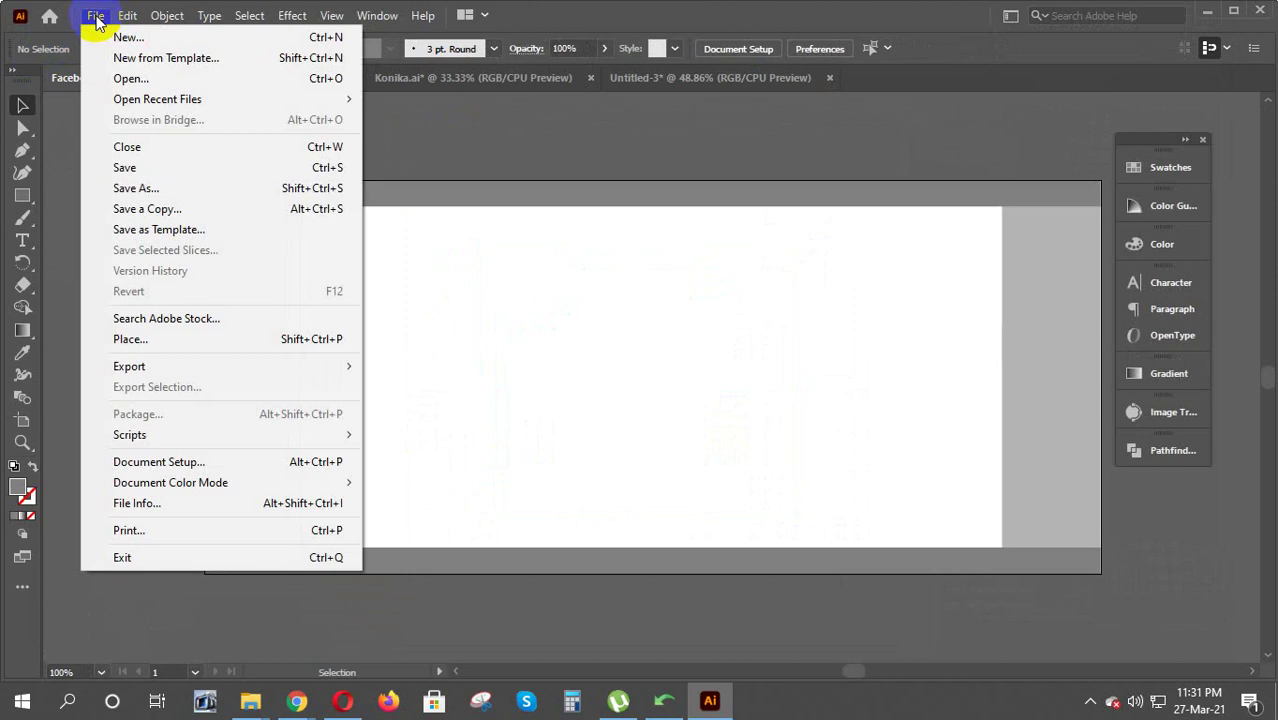
pyautogui.click(166, 172)
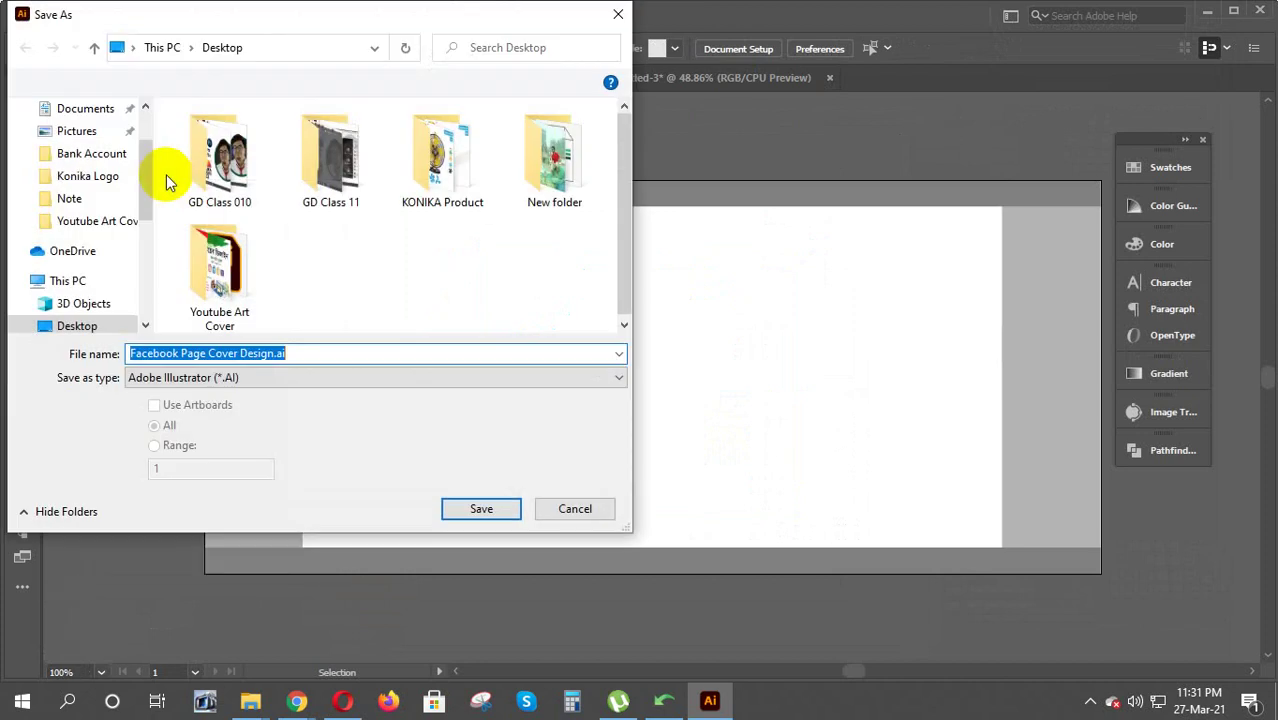
pyautogui.click(349, 264)
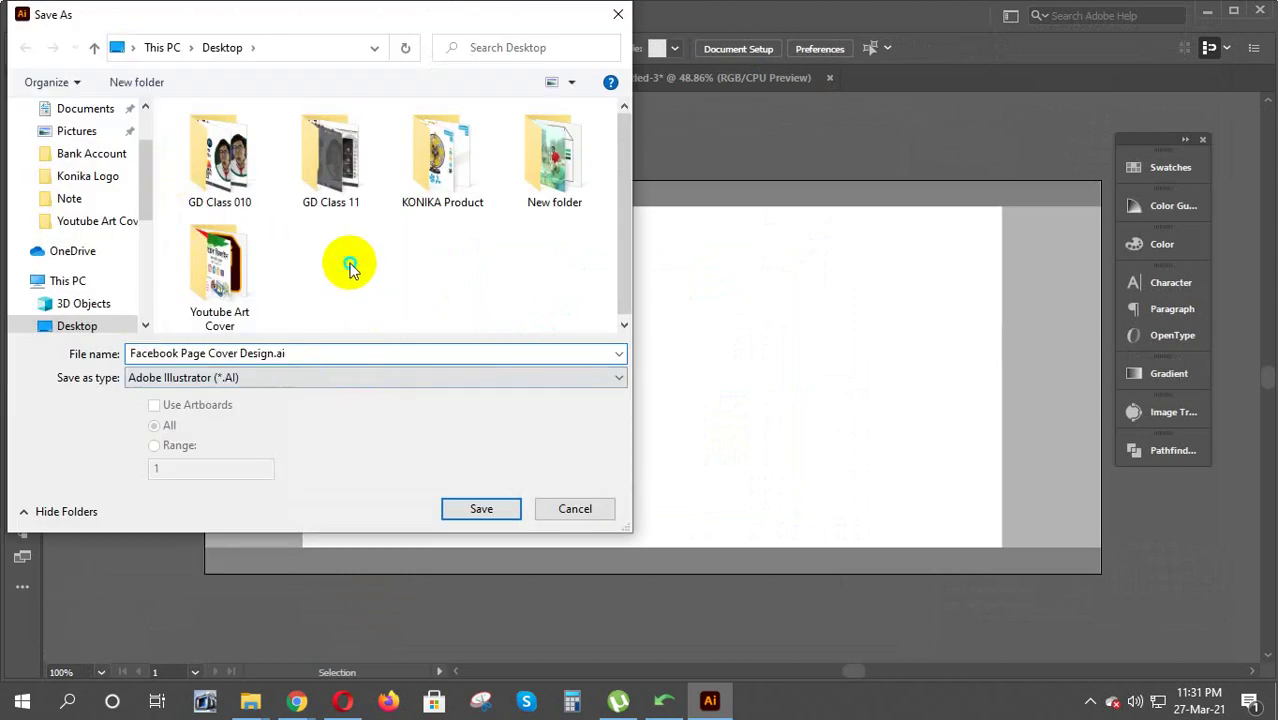
pyautogui.rightClick(349, 263)
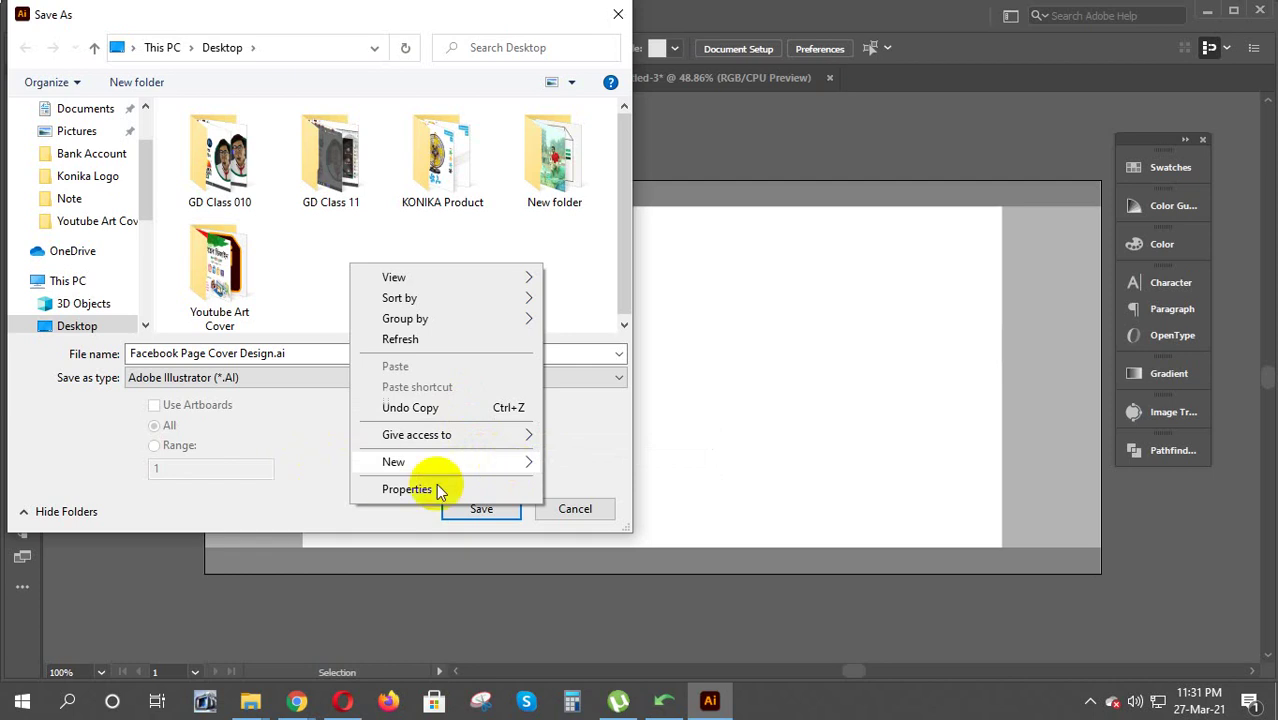
pyautogui.click(306, 257)
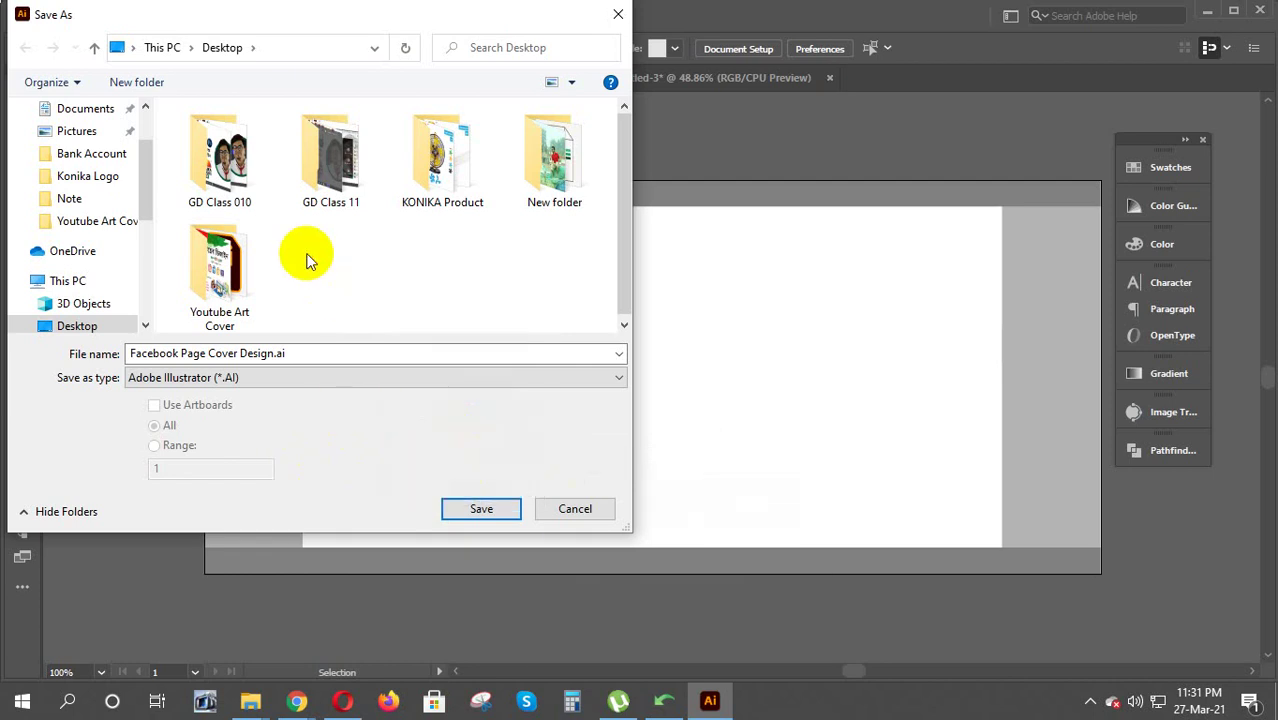
pyautogui.rightClick(313, 256)
pyautogui.moveTo(357, 455)
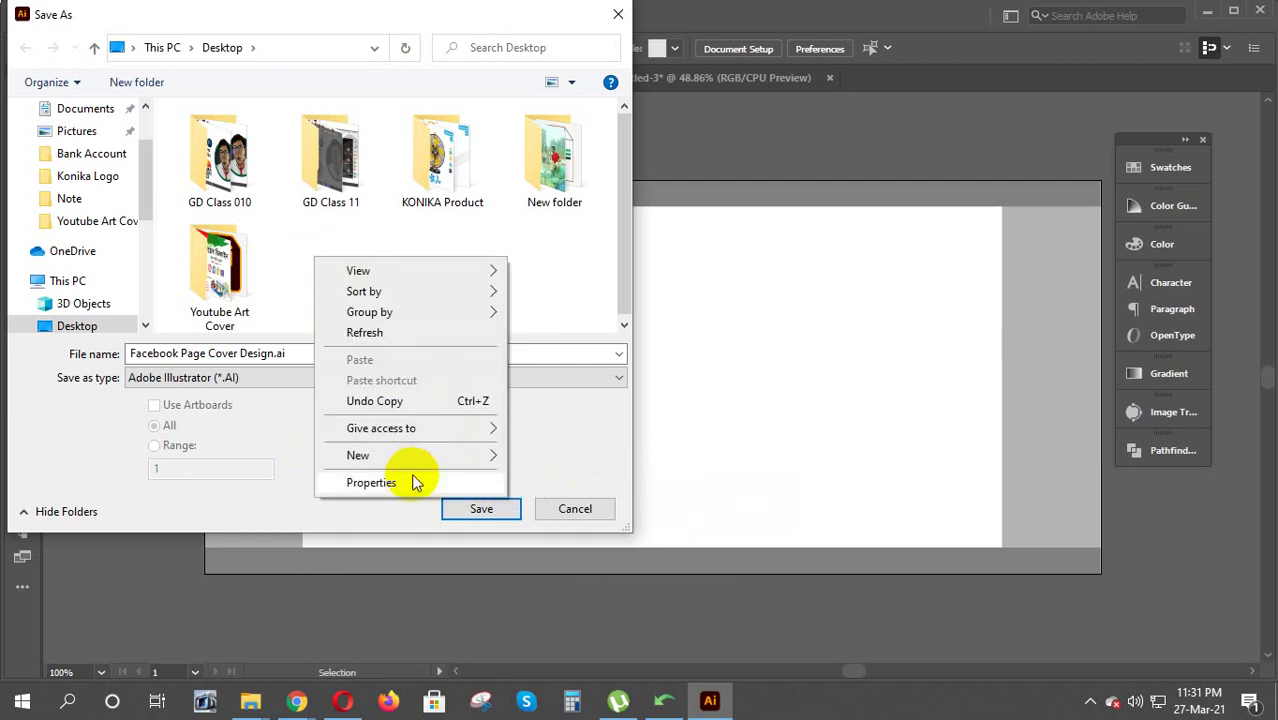
pyautogui.click(545, 457)
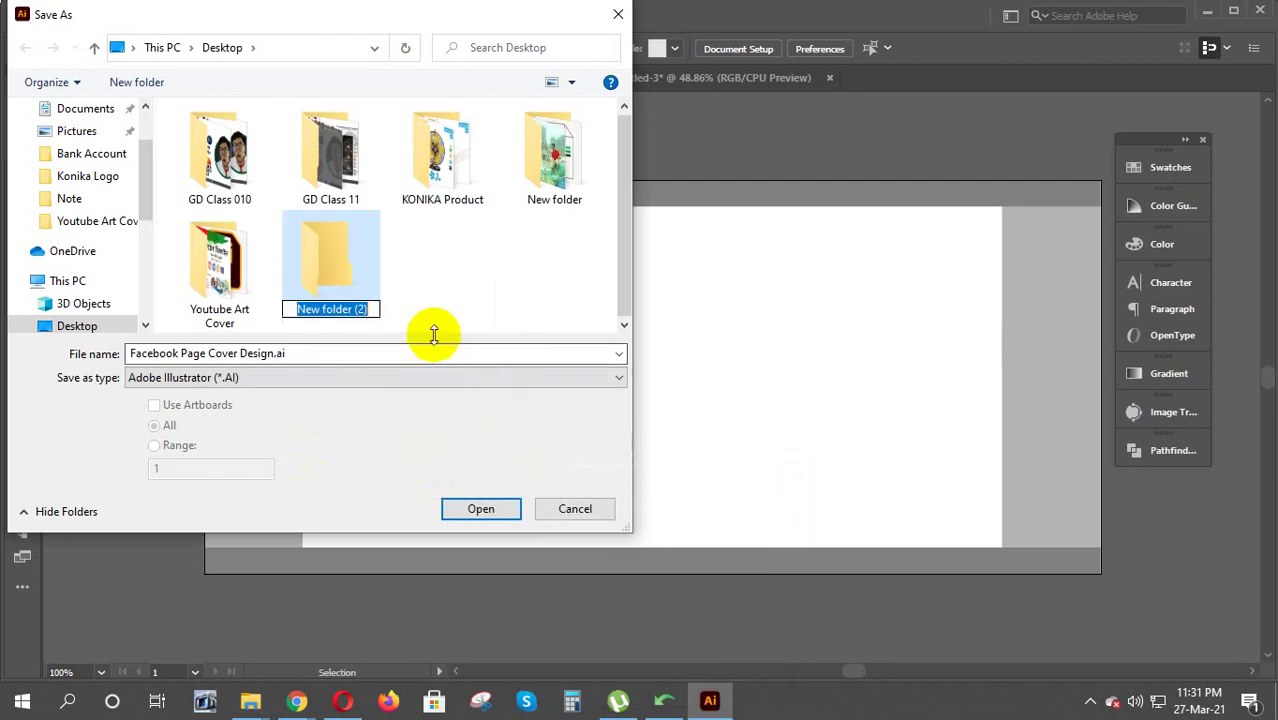
pyautogui.click(272, 353)
# Rename the folder 'Facebook Page Cover Design' using the copied file name and open it
pyautogui.click(190, 354)
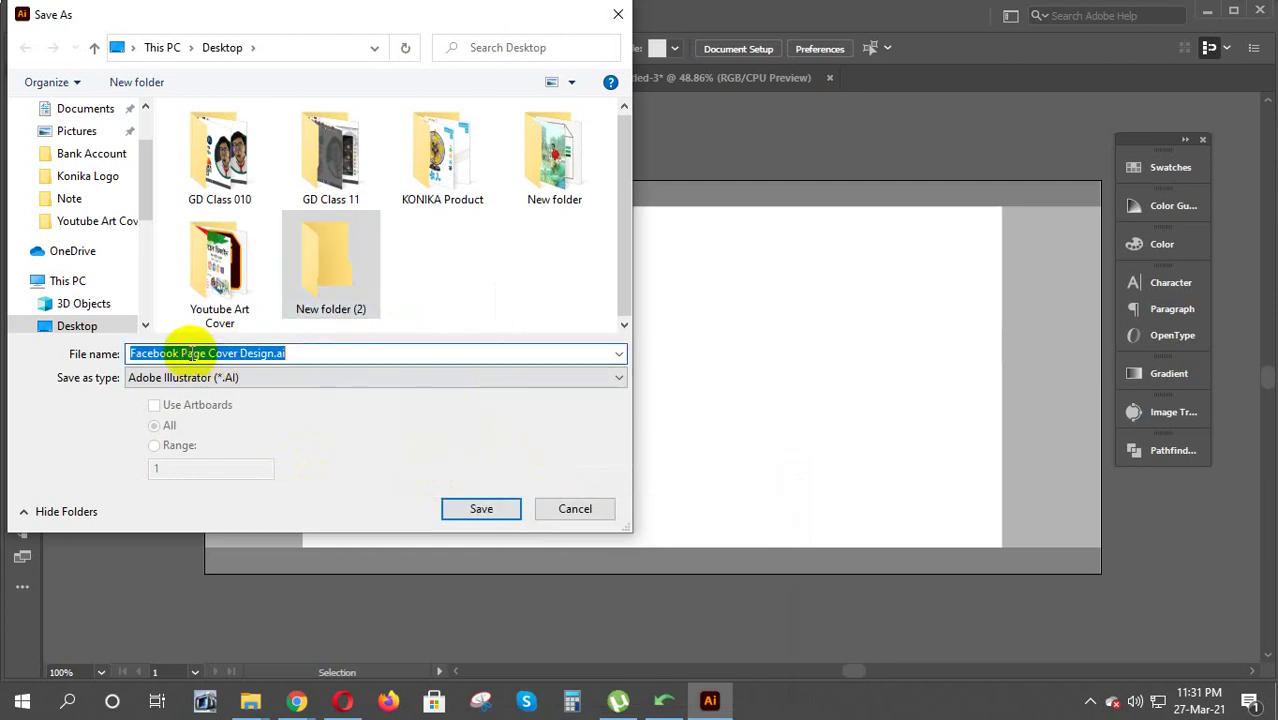
pyautogui.rightClick(190, 354)
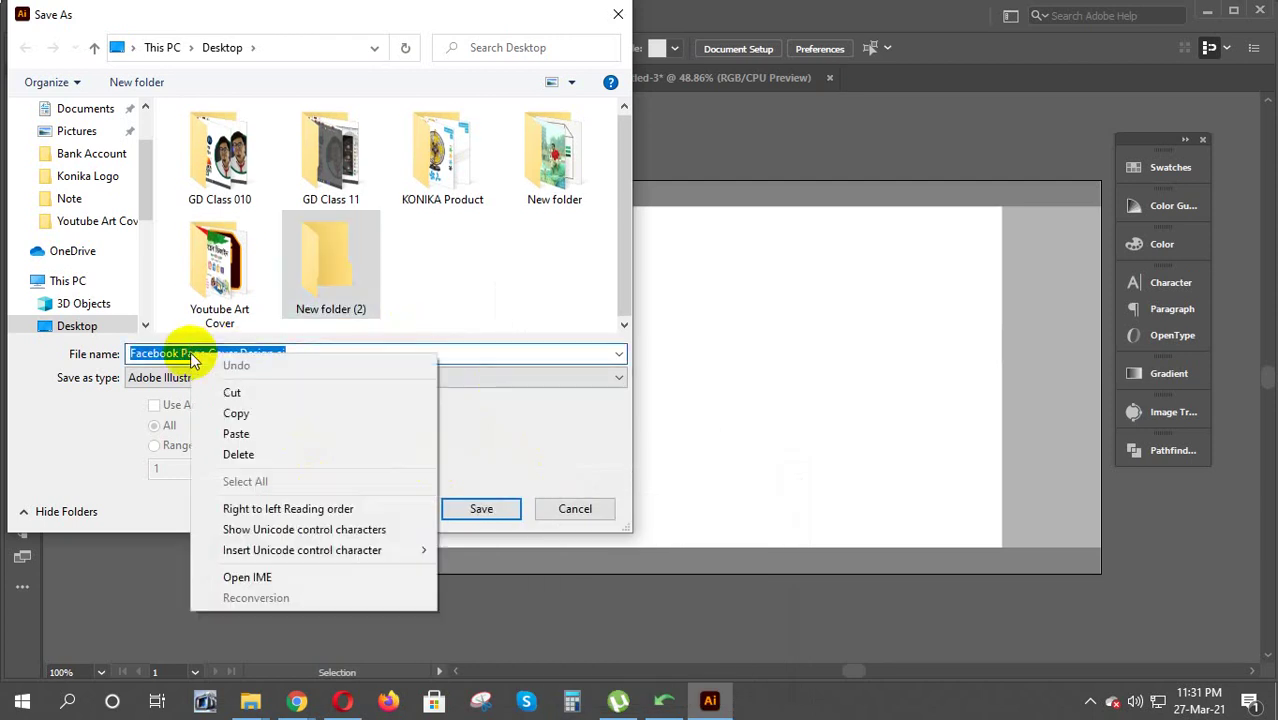
pyautogui.click(243, 414)
pyautogui.click(344, 295)
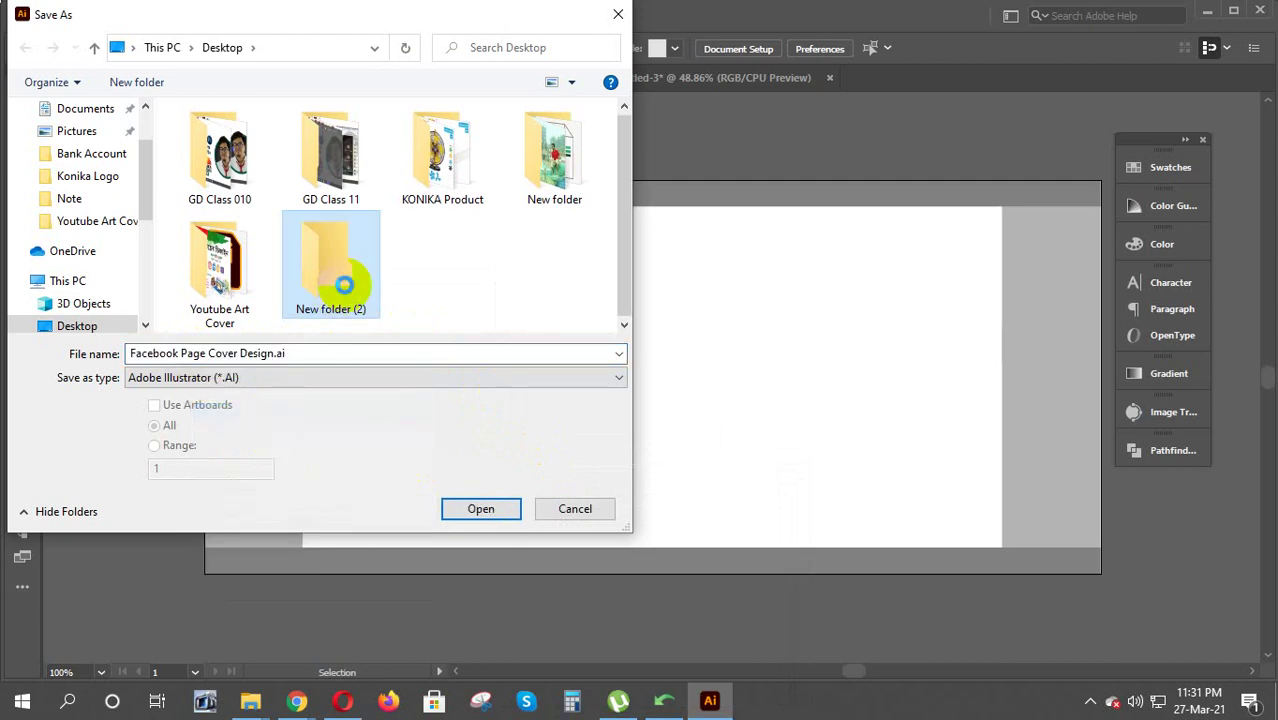
pyautogui.rightClick(344, 285)
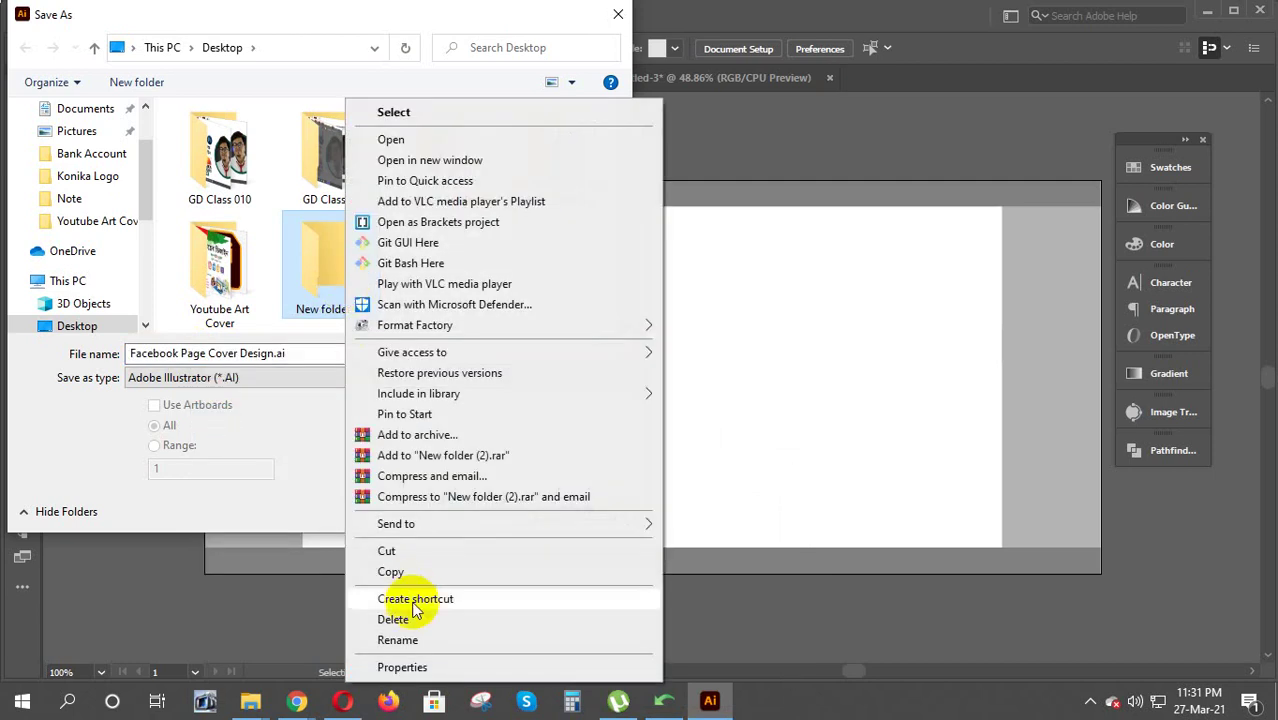
pyautogui.click(419, 642)
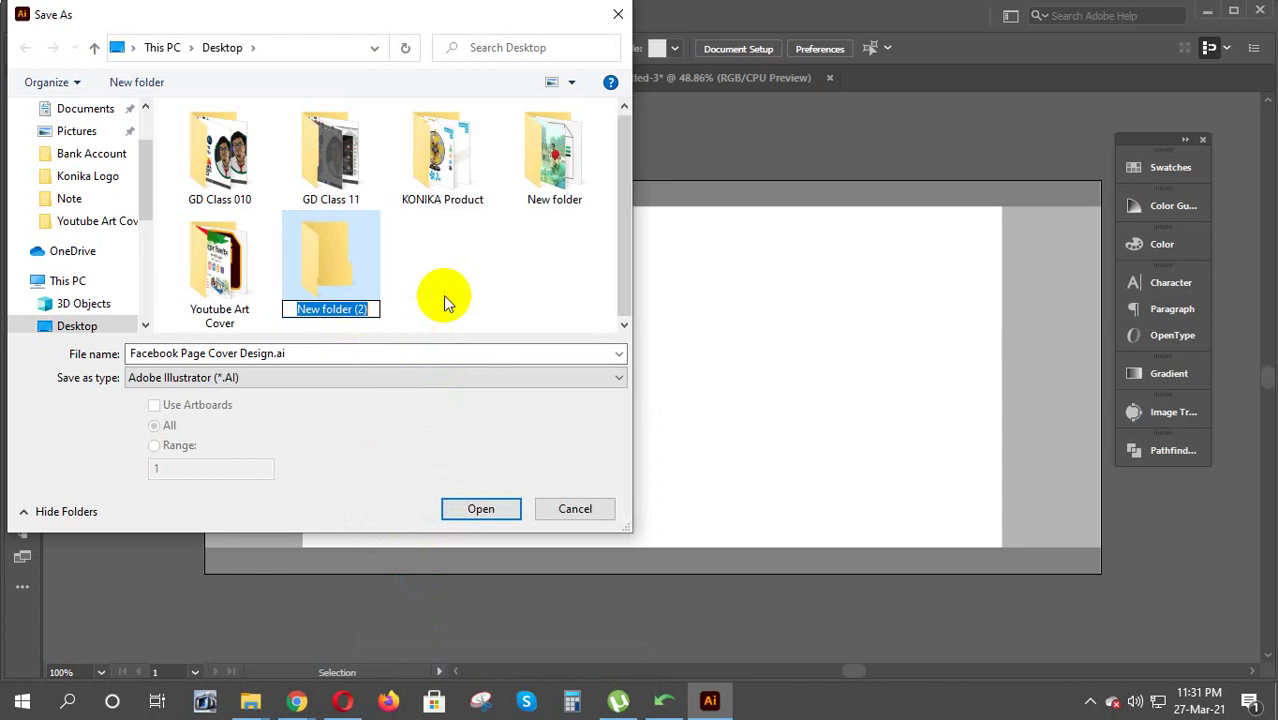
pyautogui.write('Facebook Page Cover Design.ai')
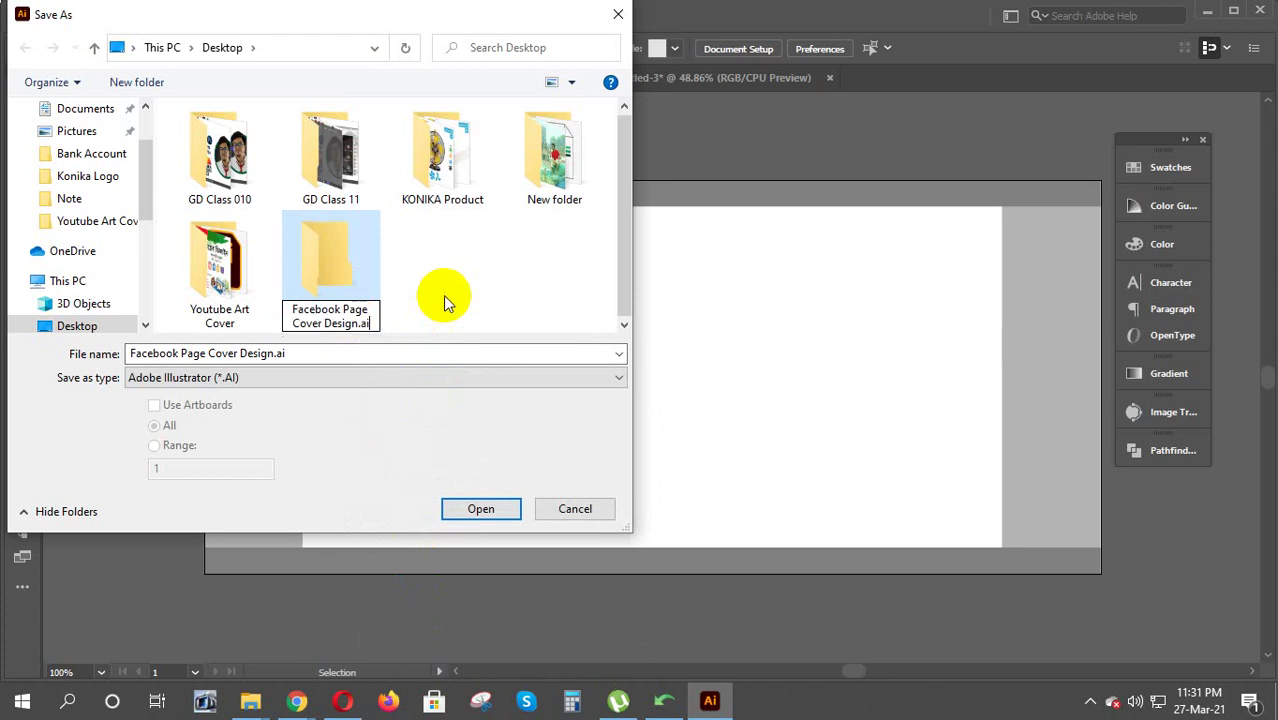
pyautogui.press('BackSpace')
pyautogui.press('BackSpace')
pyautogui.press('BackSpace')
pyautogui.press('Return')
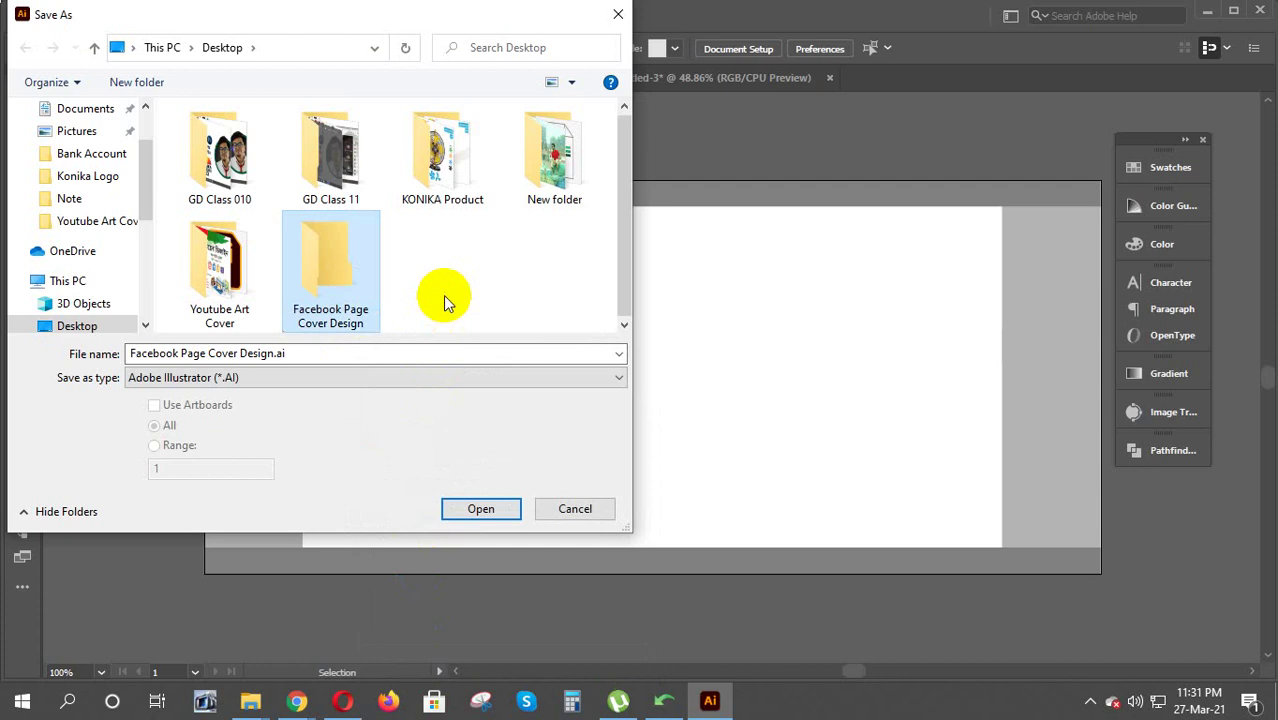
pyautogui.doubleClick(362, 318)
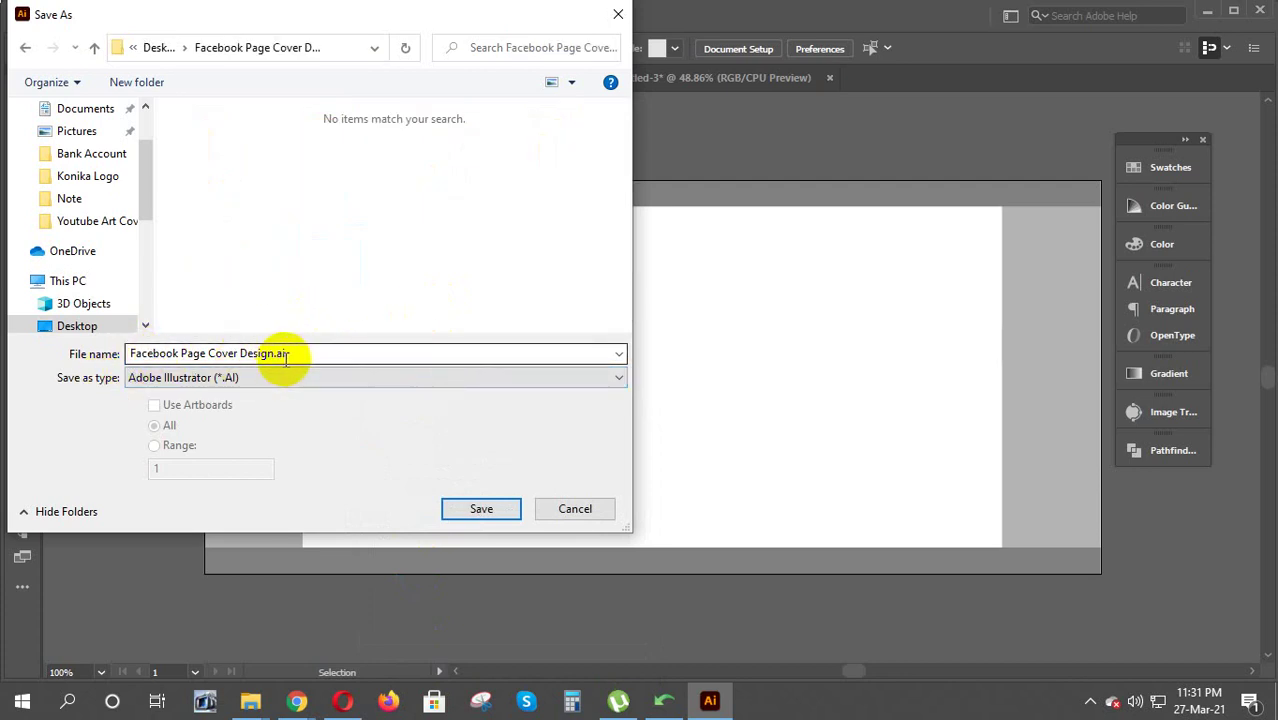
# Save Facebook Page Cover Design.ai, accepting the Illustrator 2020 options
pyautogui.click(482, 512)
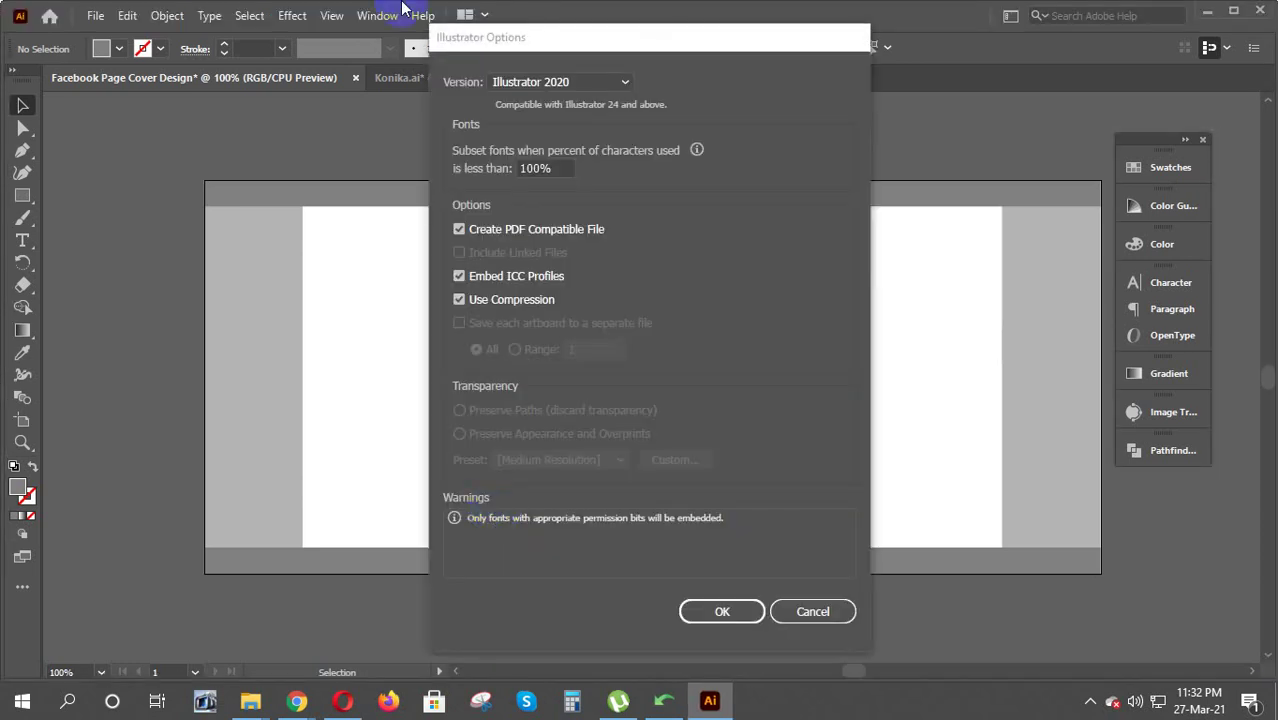
pyautogui.click(731, 611)
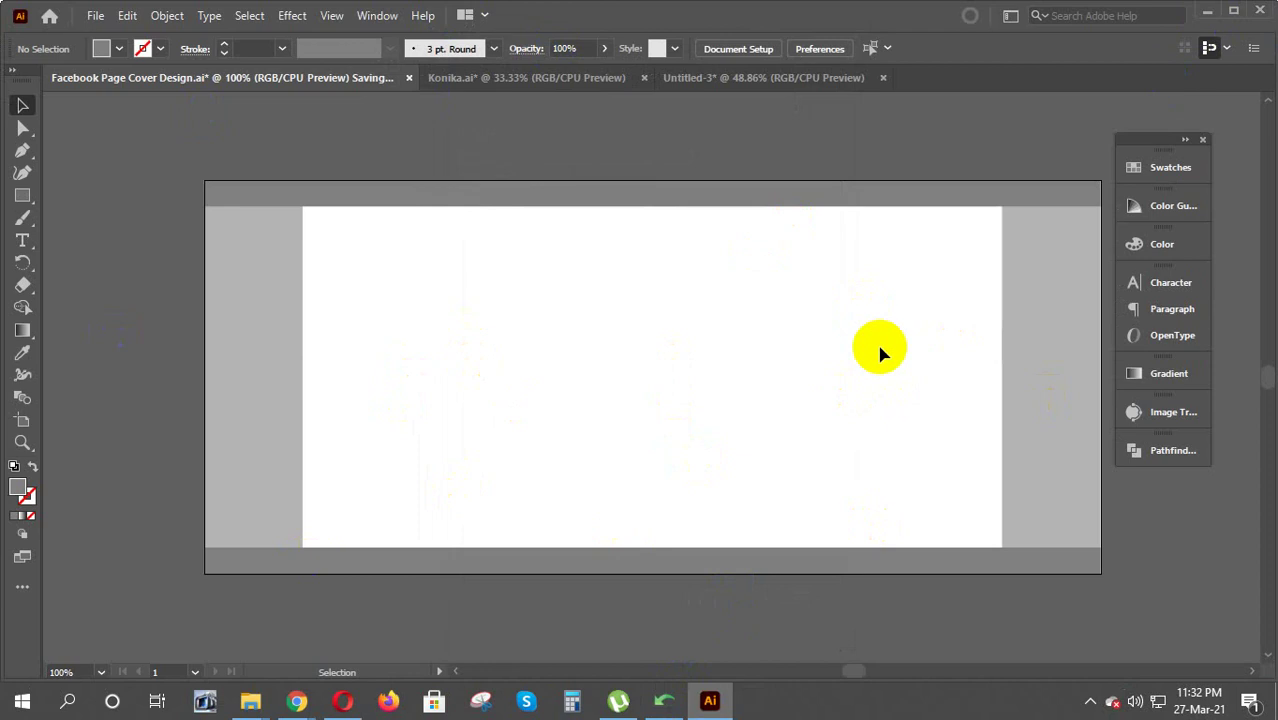
# Move Untitled-3.png and the fan image from the desktop into the Facebook Page Cover Design folder, then open it
pyautogui.click(1210, 11)
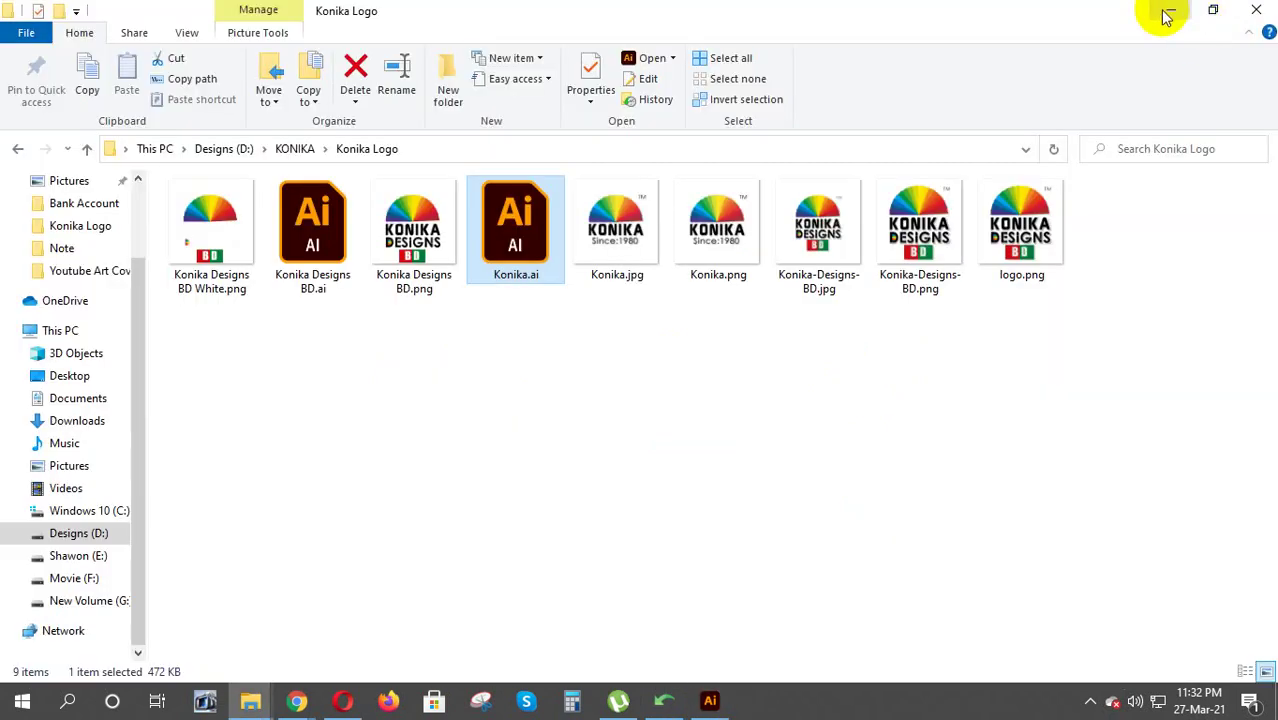
pyautogui.click(1166, 16)
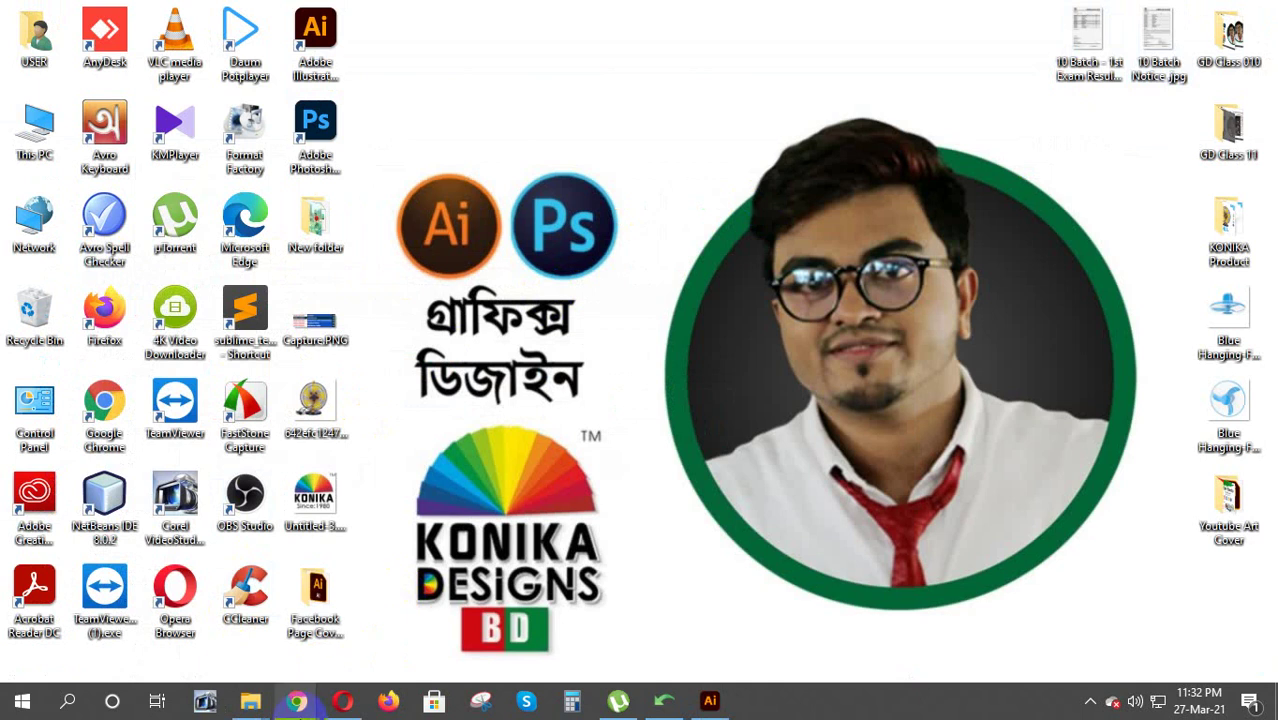
pyautogui.click(325, 508)
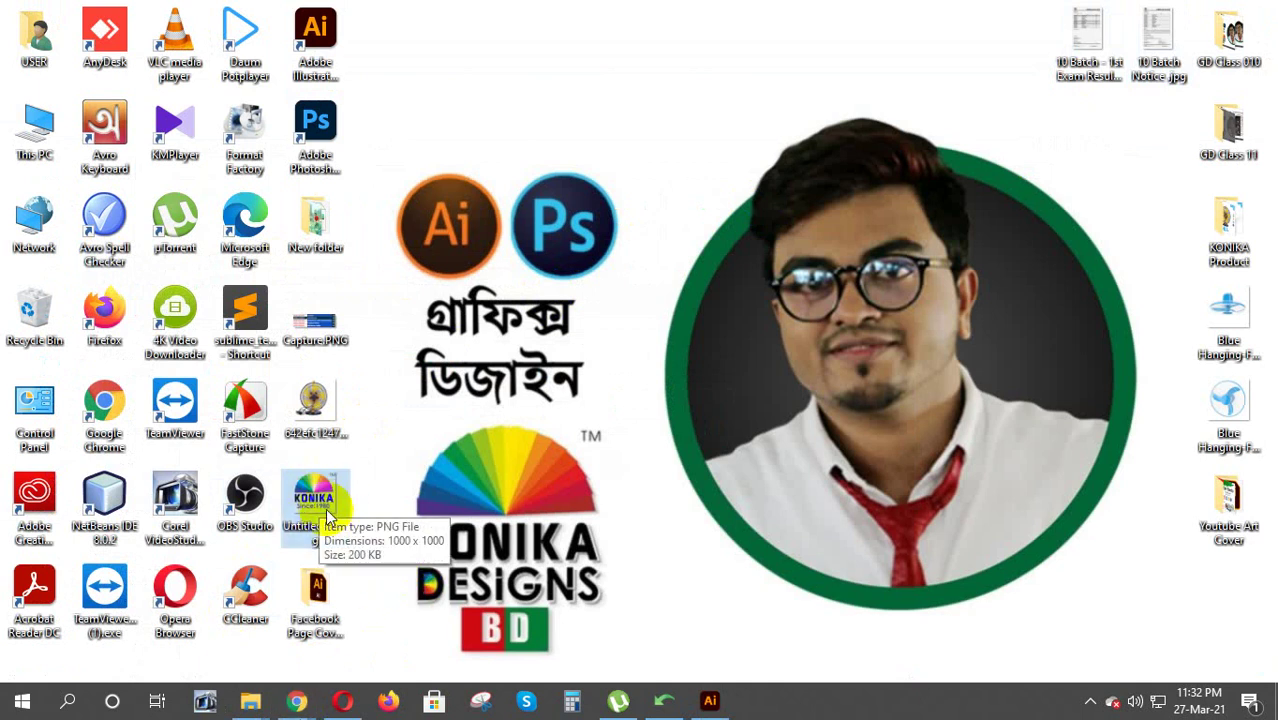
pyautogui.moveTo(314, 497); pyautogui.dragTo(320, 608)
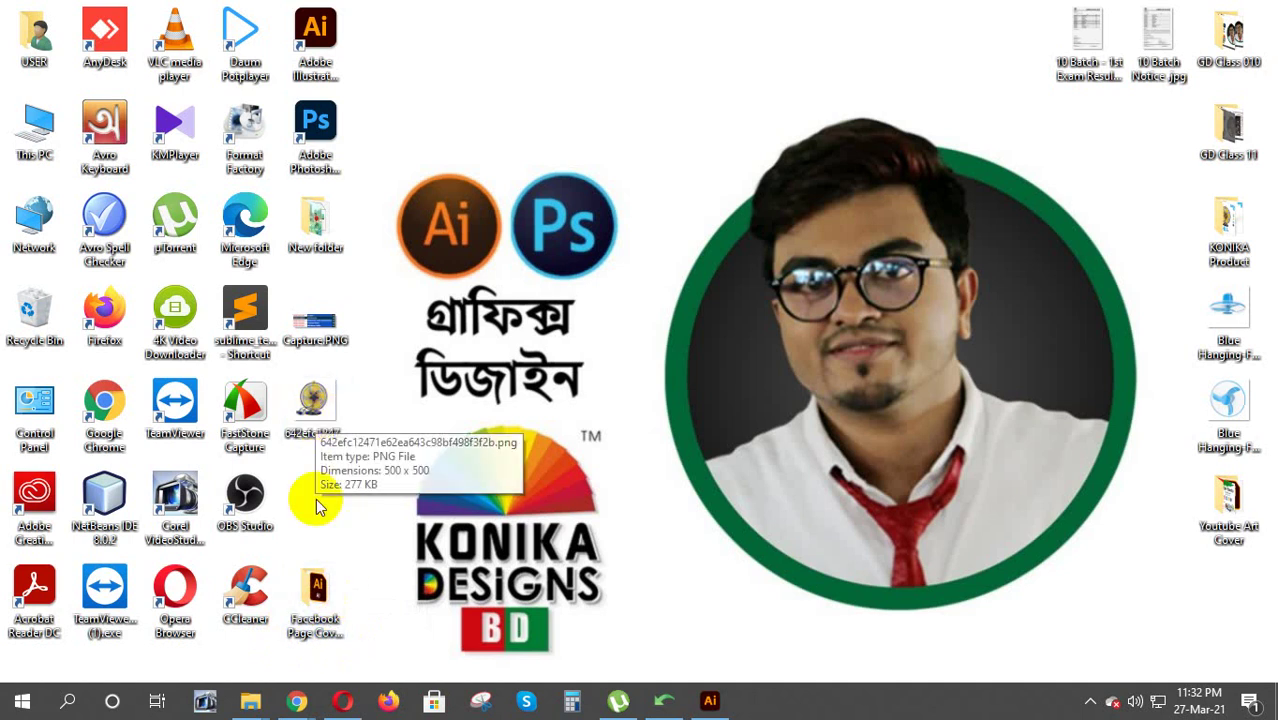
pyautogui.moveTo(316, 420)
pyautogui.mouseDown()
pyautogui.moveTo(388, 615)
pyautogui.moveTo(338, 597)
pyautogui.mouseUp()
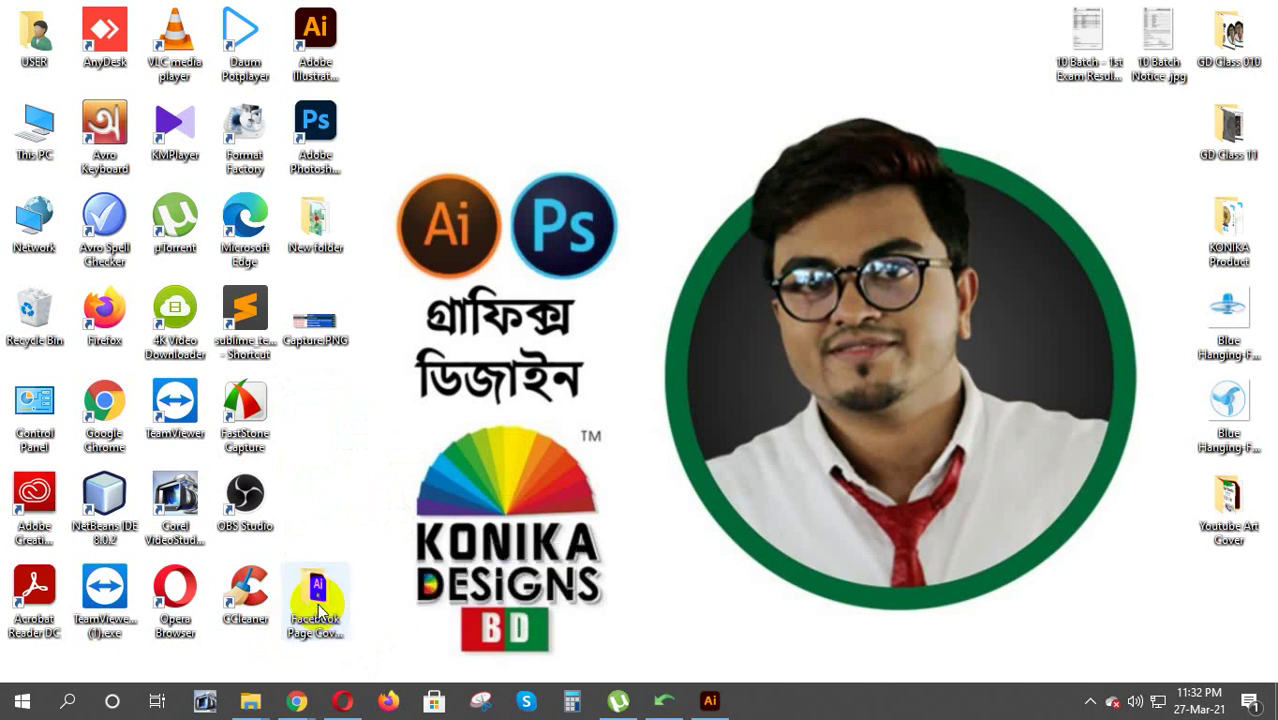
pyautogui.doubleClick(320, 610)
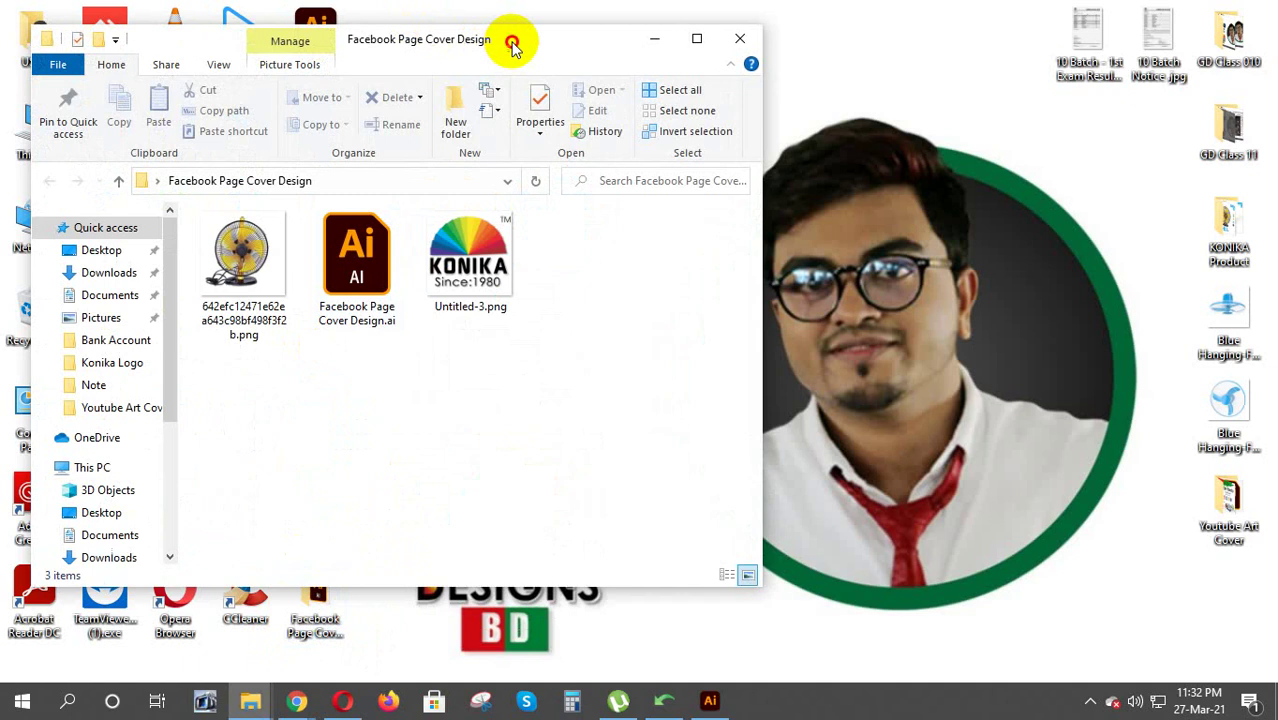
# Rename Untitled-3.png to KONIKA.png and drag it onto the Illustrator cover document
pyautogui.moveTo(512, 45); pyautogui.dragTo(622, 3)
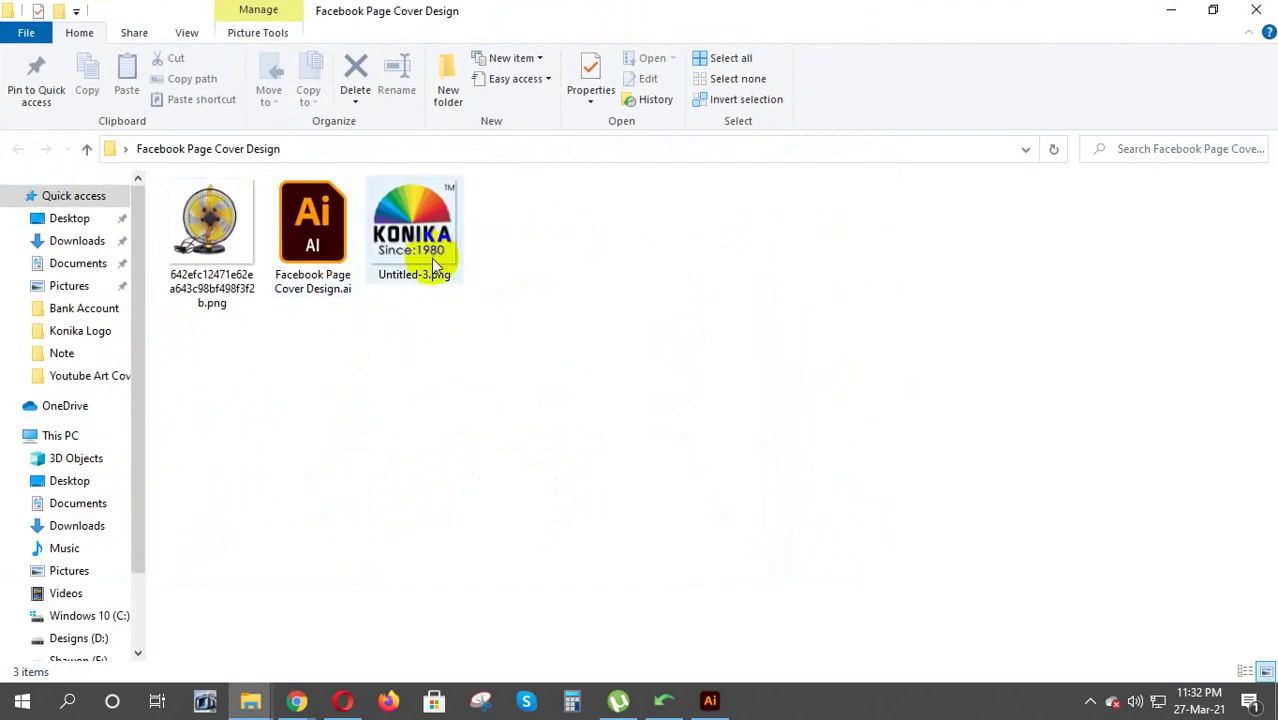
pyautogui.click(431, 258)
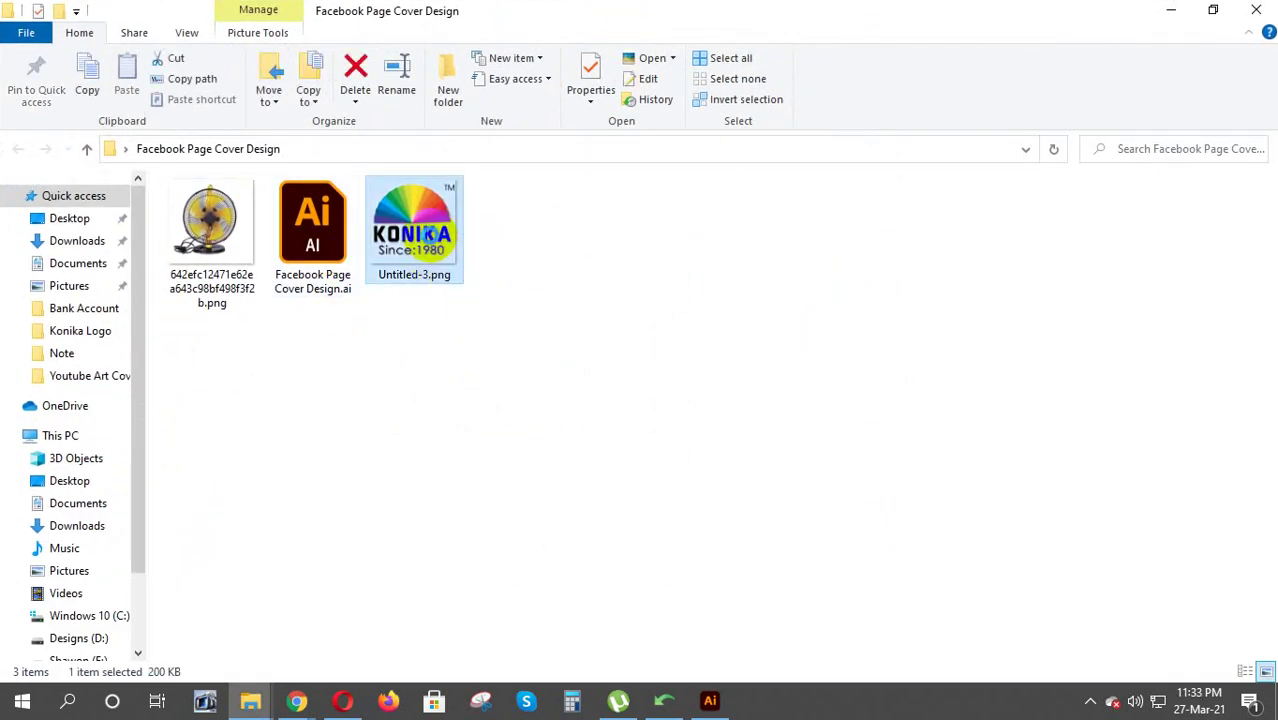
pyautogui.rightClick(428, 234)
pyautogui.click(500, 650)
pyautogui.write('KONIKA')
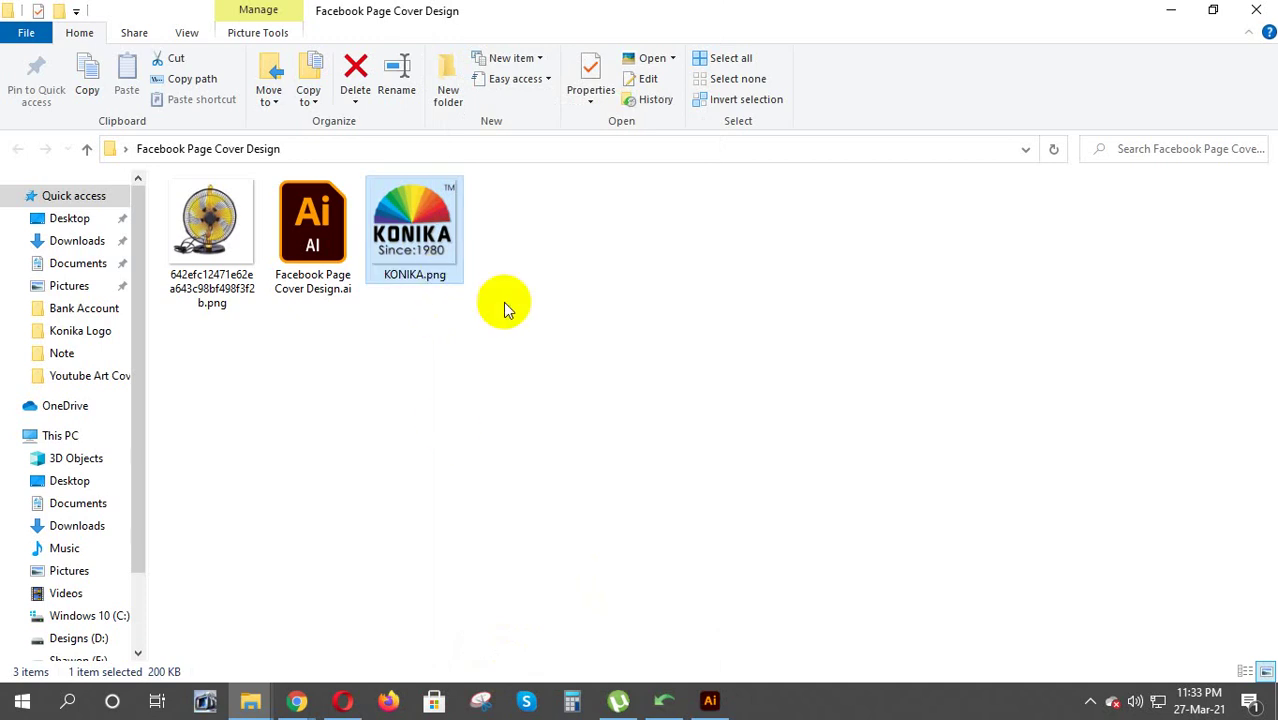
pyautogui.click(440, 252)
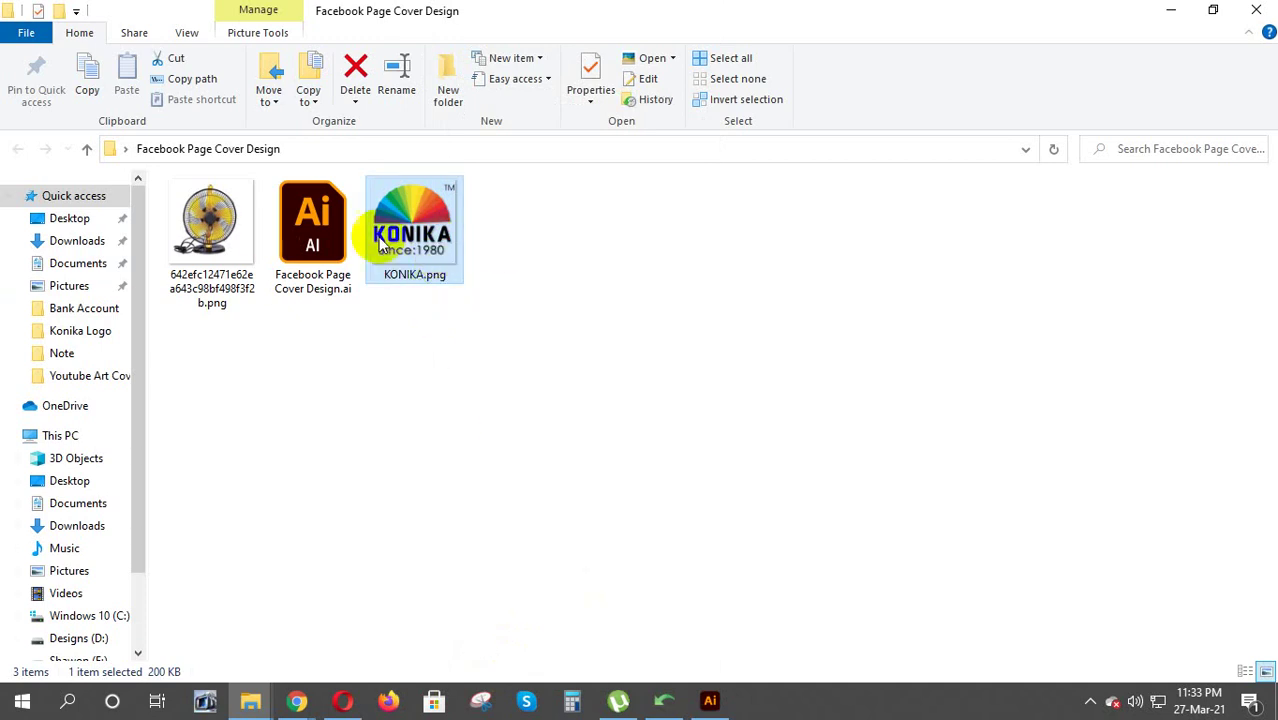
pyautogui.moveTo(412, 240)
pyautogui.mouseDown()
pyautogui.moveTo(730, 515)
pyautogui.moveTo(747, 571)
pyautogui.moveTo(442, 277)
pyautogui.moveTo(450, 335)
pyautogui.moveTo(680, 514)
pyautogui.moveTo(707, 606)
pyautogui.moveTo(710, 700)
pyautogui.moveTo(586, 386)
pyautogui.mouseUp()
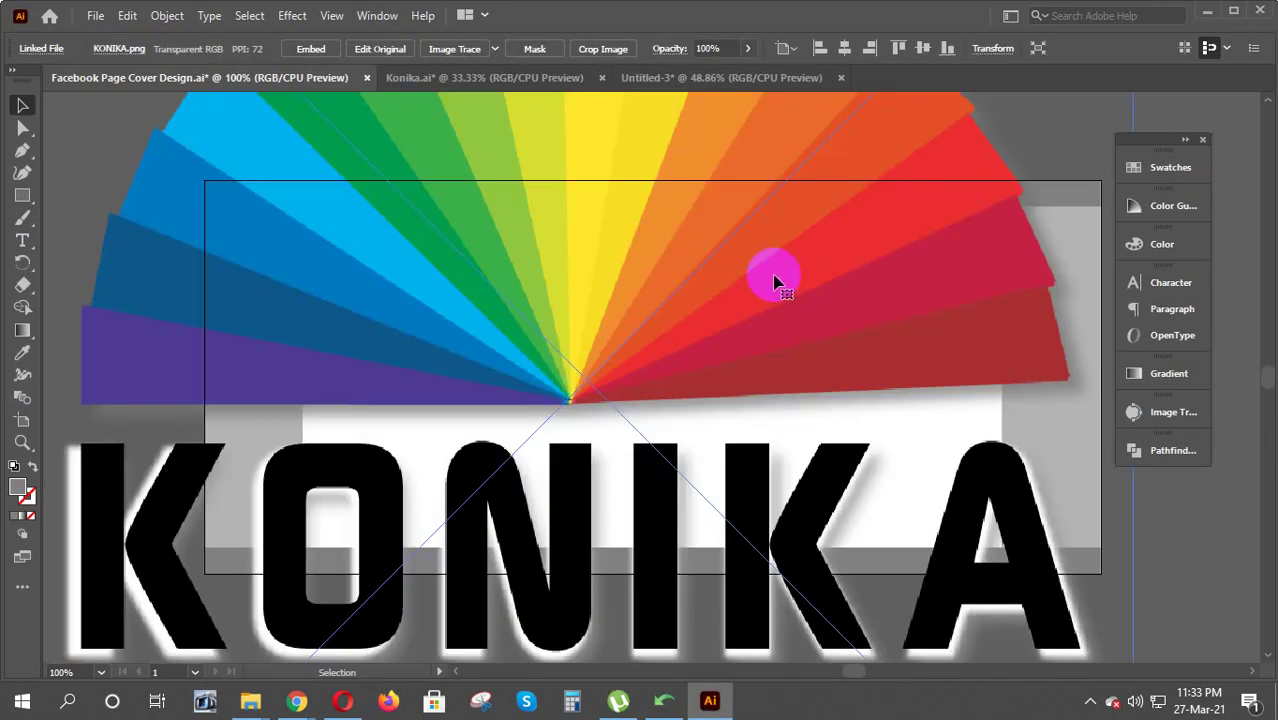
# Scale the dropped KONIKA logo down to about 134 px and move it to the artboard's left edge
pyautogui.moveTo(776, 277)
pyautogui.mouseDown()
pyautogui.moveTo(541, 493)
pyautogui.moveTo(782, 210)
pyautogui.mouseUp()
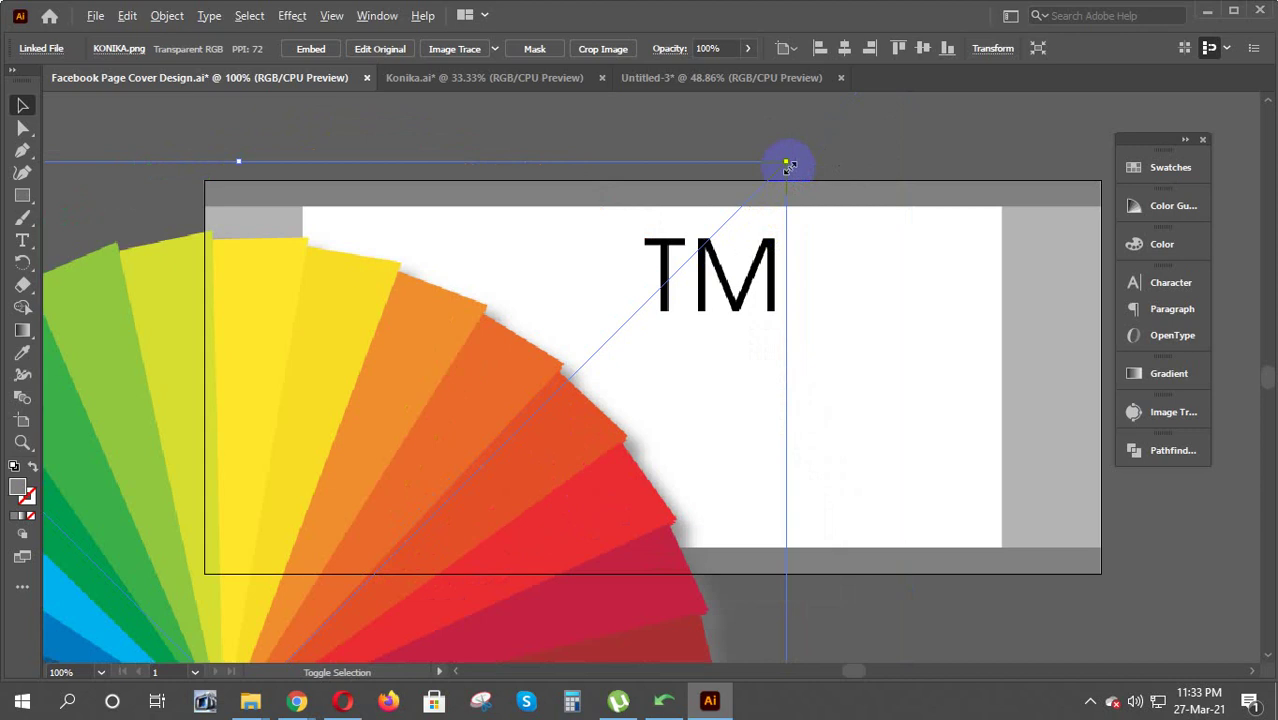
pyautogui.moveTo(787, 165)
pyautogui.mouseDown()
pyautogui.moveTo(329, 543)
pyautogui.moveTo(322, 626)
pyautogui.mouseUp()
pyautogui.moveTo(241, 651); pyautogui.dragTo(607, 285)
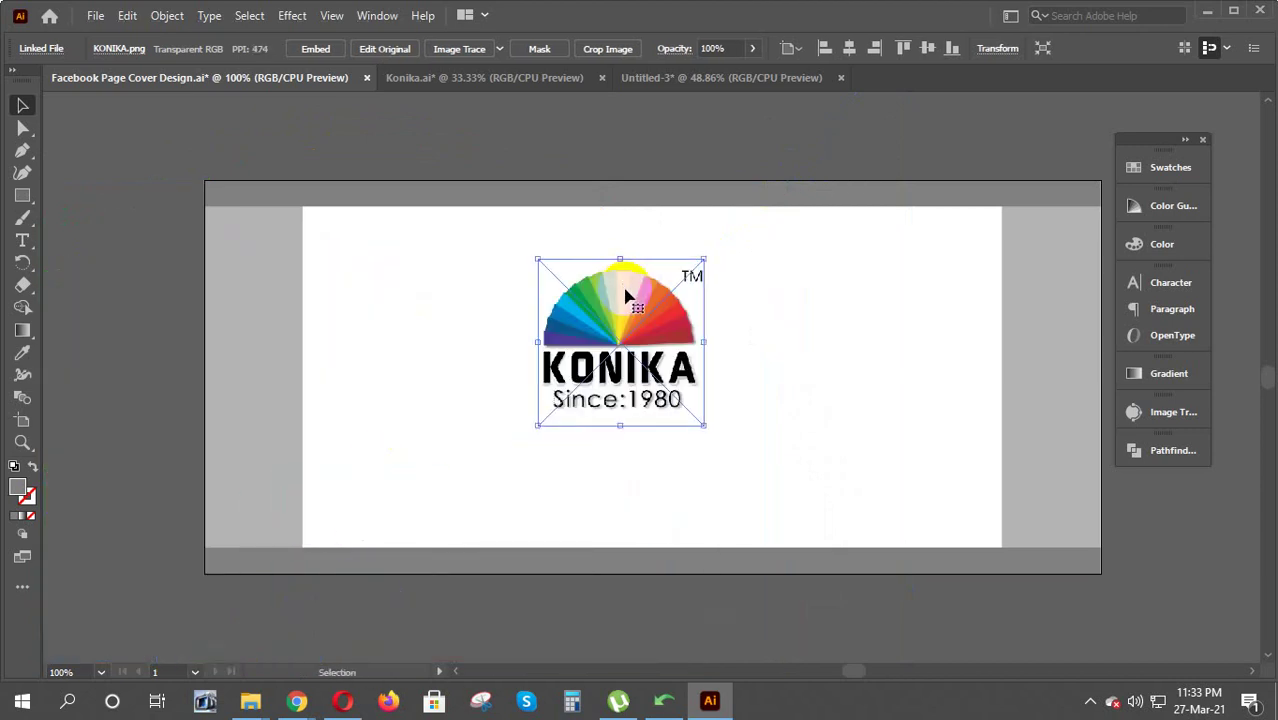
pyautogui.moveTo(700, 258); pyautogui.dragTo(685, 280)
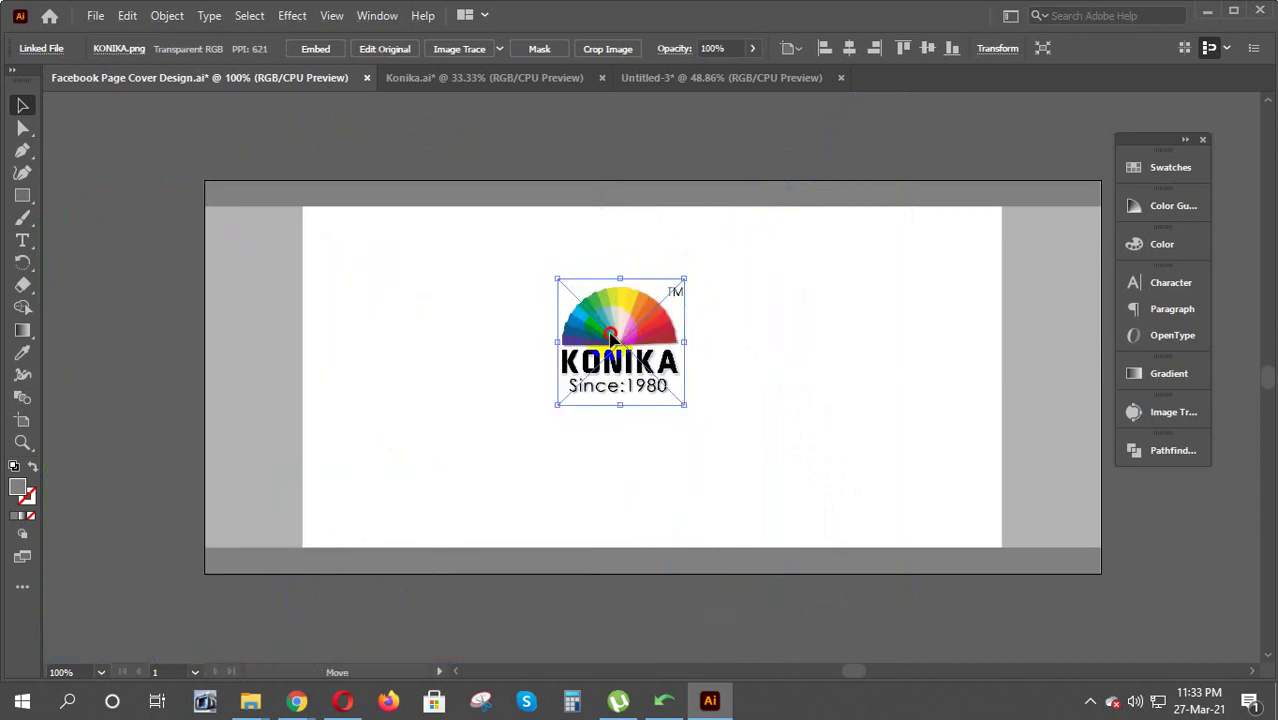
pyautogui.moveTo(593, 332); pyautogui.dragTo(301, 277)
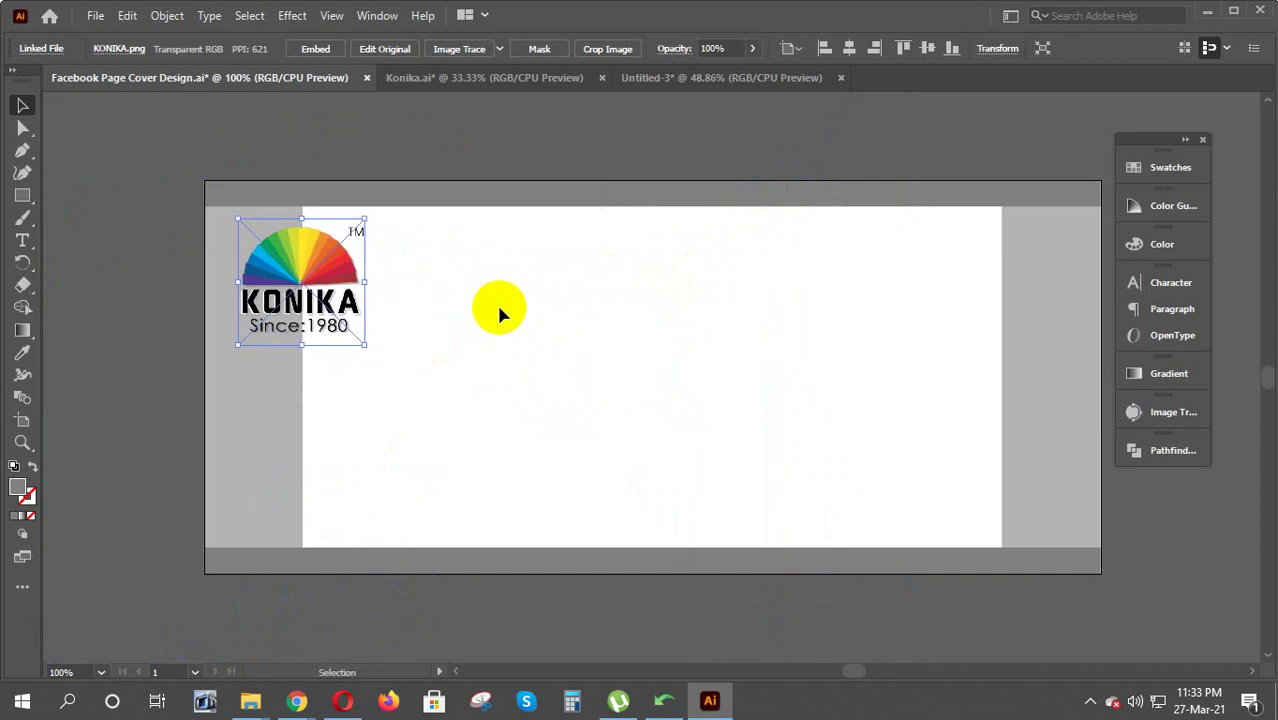
# Fine-tune the logo's position in the upper-left of the white page with drags and arrow nudges
pyautogui.click(503, 154)
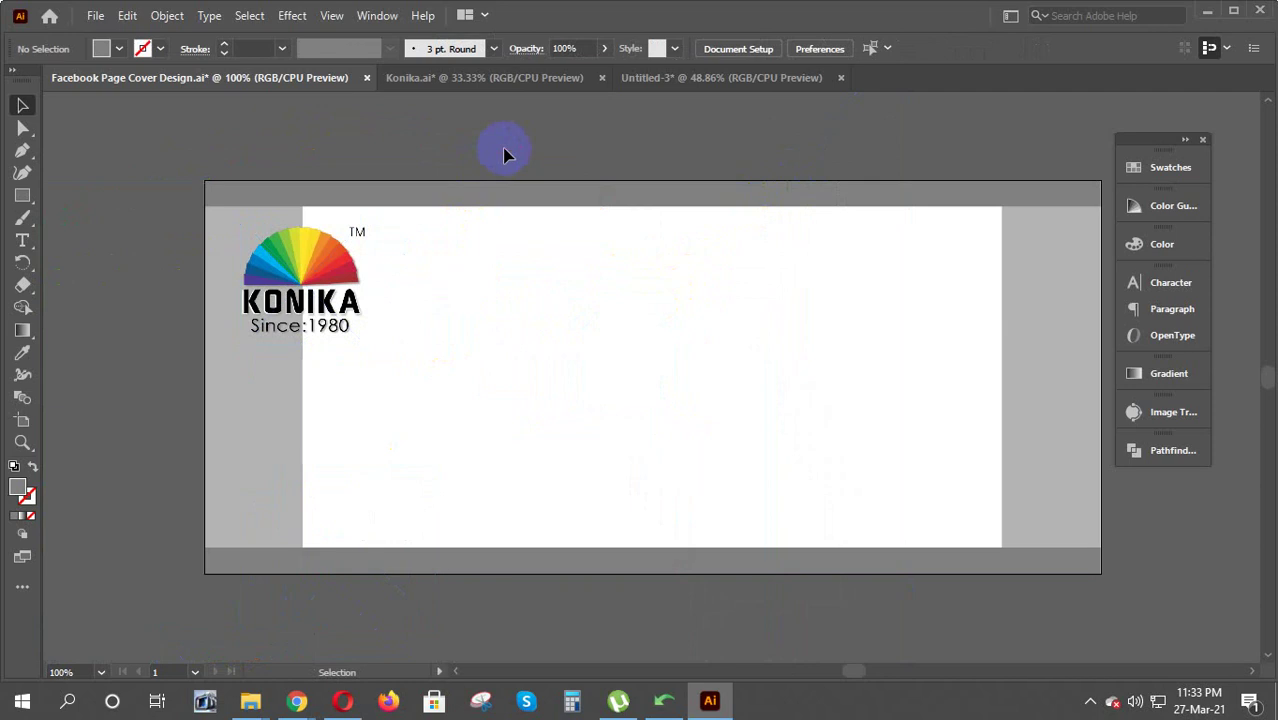
pyautogui.click(323, 273)
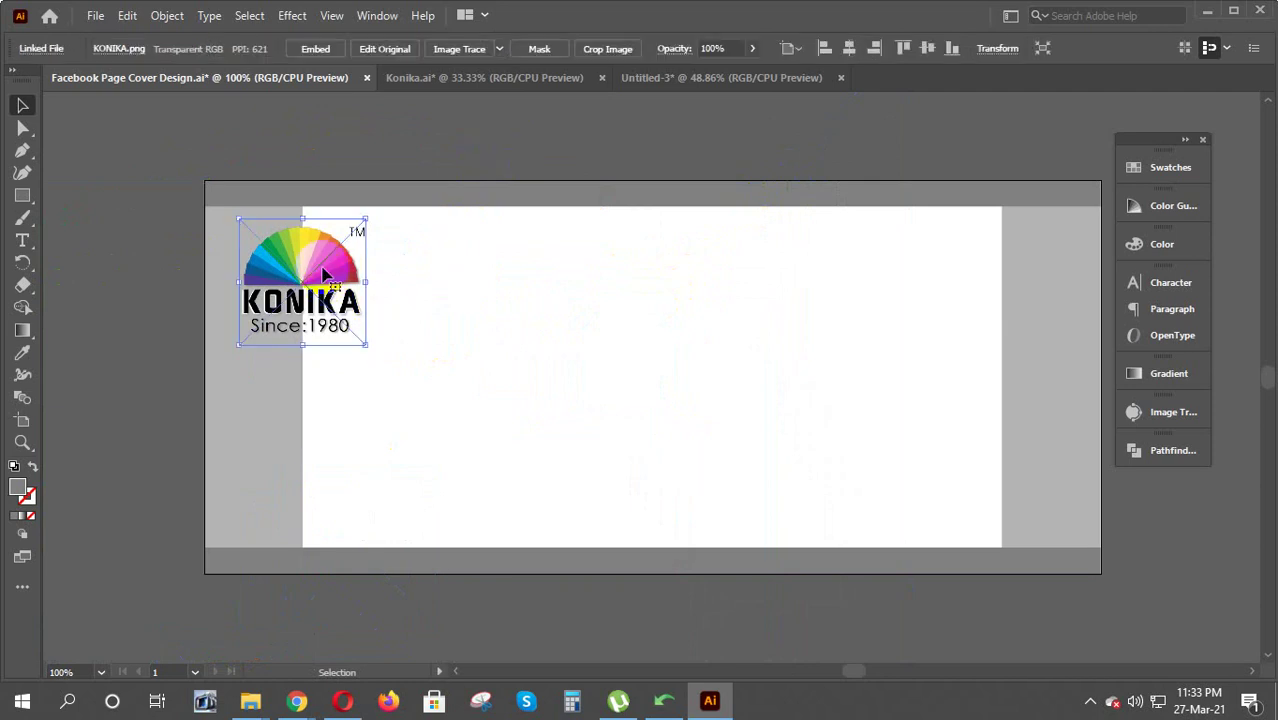
pyautogui.moveTo(313, 282); pyautogui.dragTo(408, 266)
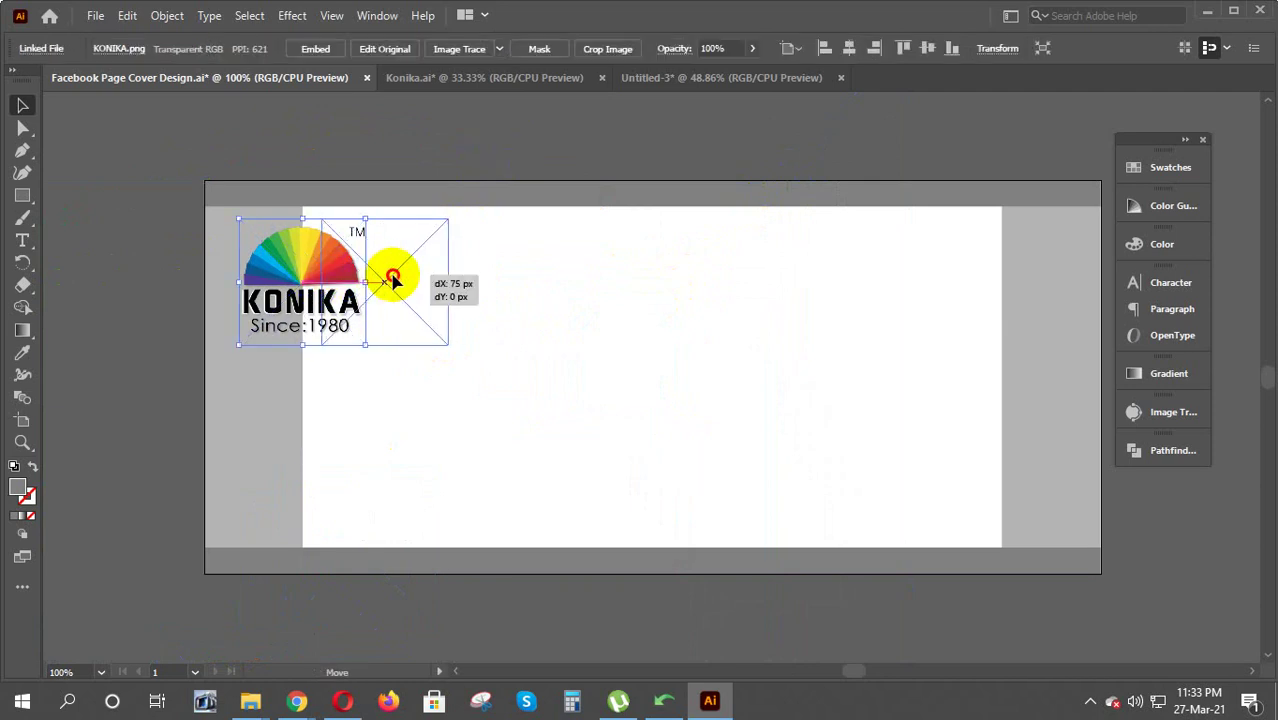
pyautogui.click(505, 162)
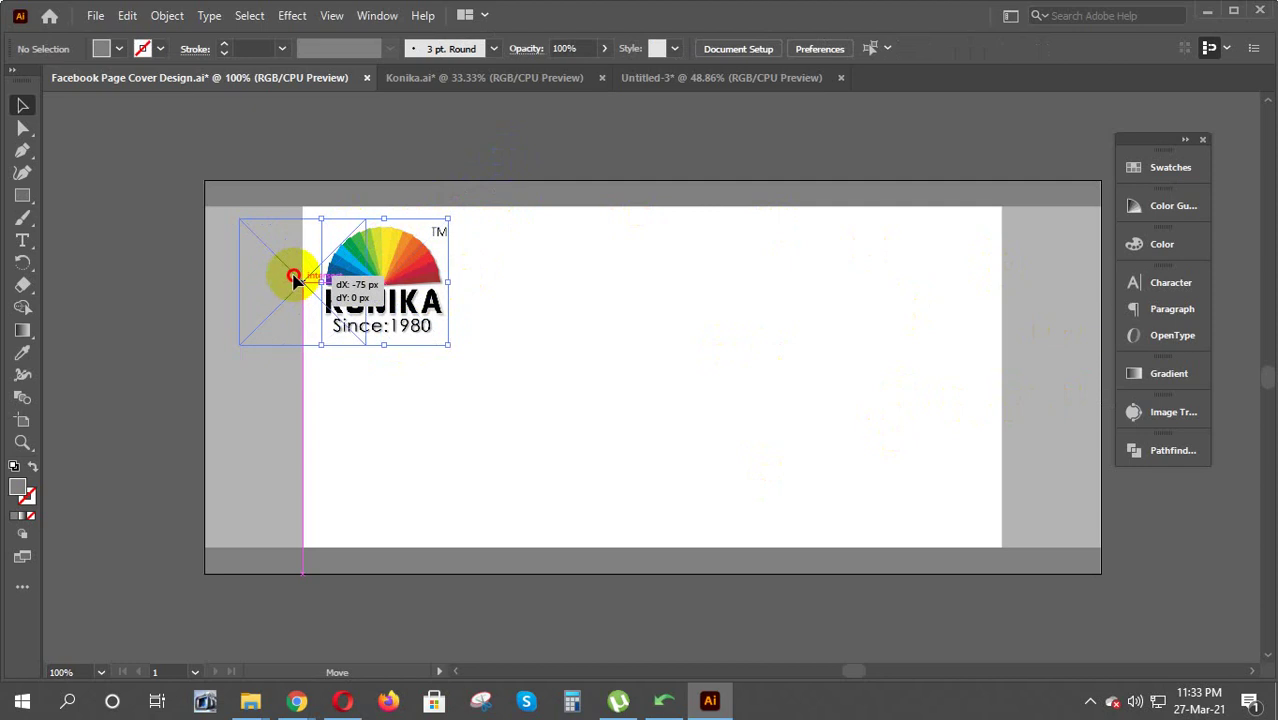
pyautogui.moveTo(369, 283); pyautogui.dragTo(278, 283)
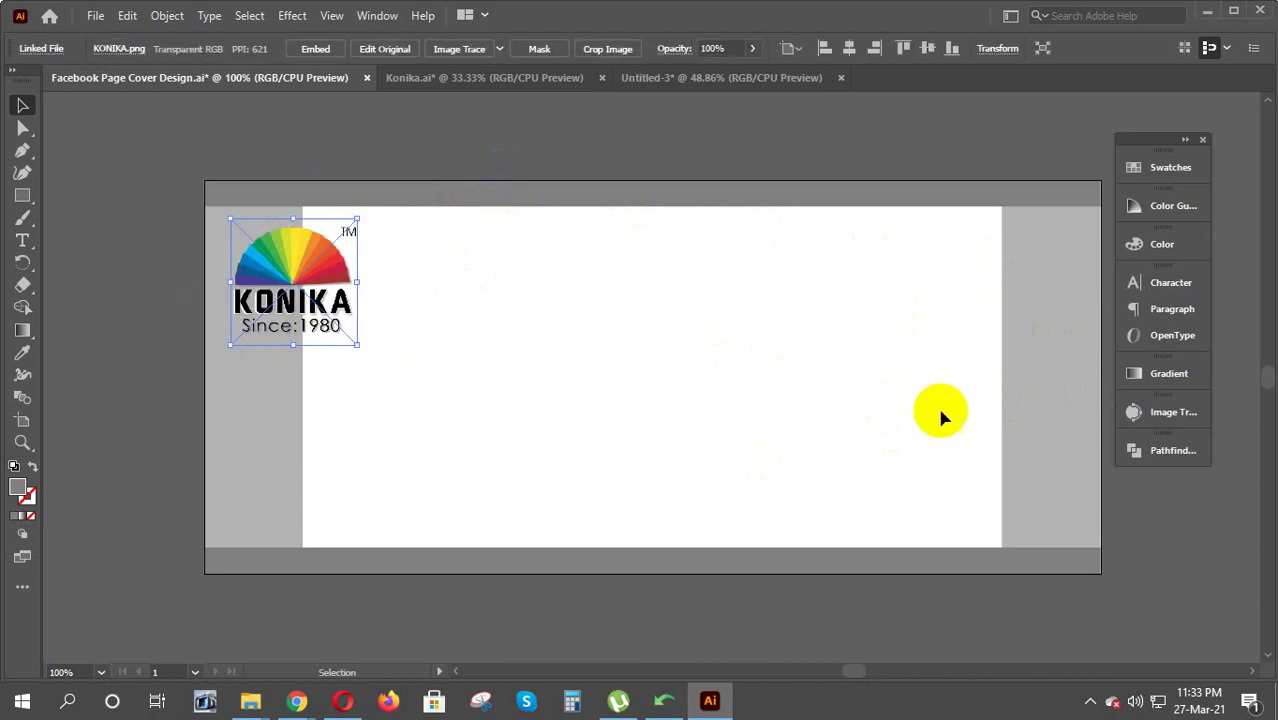
pyautogui.press('Right')
pyautogui.press('Right')
pyautogui.press('Right')
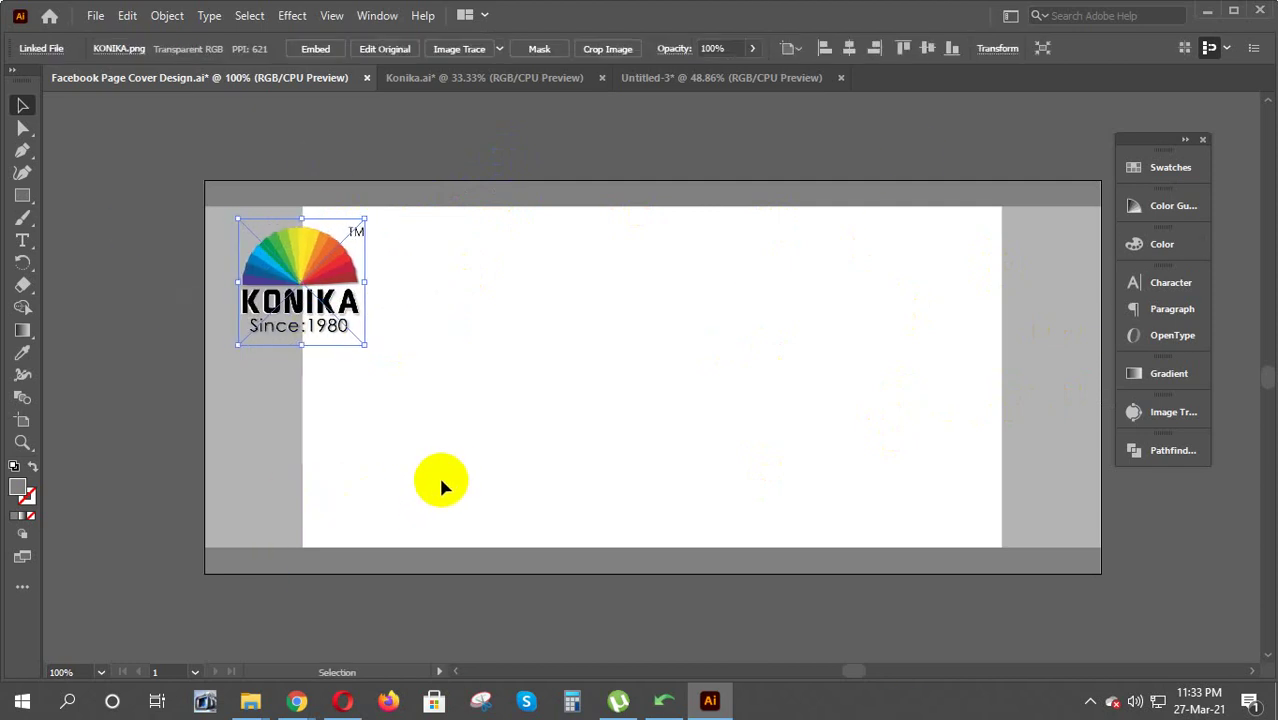
pyautogui.press('Right')
pyautogui.press('Right')
pyautogui.press('Right')
pyautogui.press('Right')
pyautogui.press('Left')
pyautogui.press('Left')
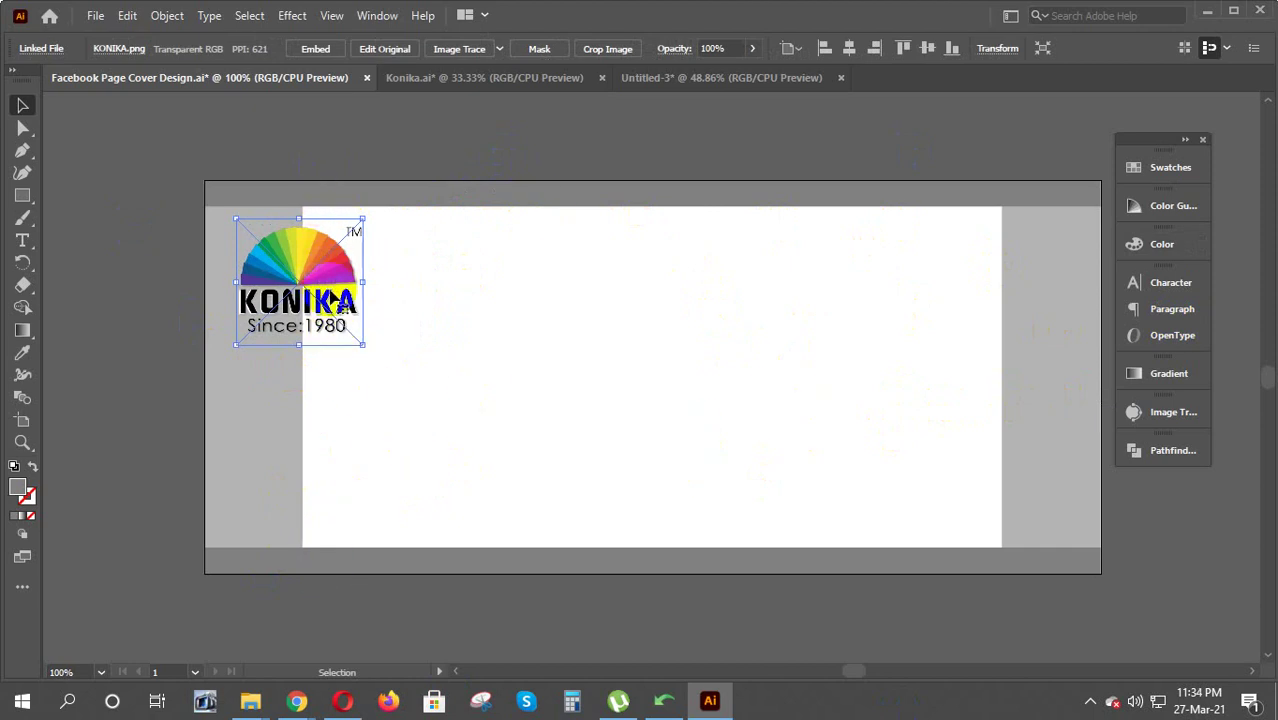
pyautogui.moveTo(299, 284); pyautogui.dragTo(378, 284)
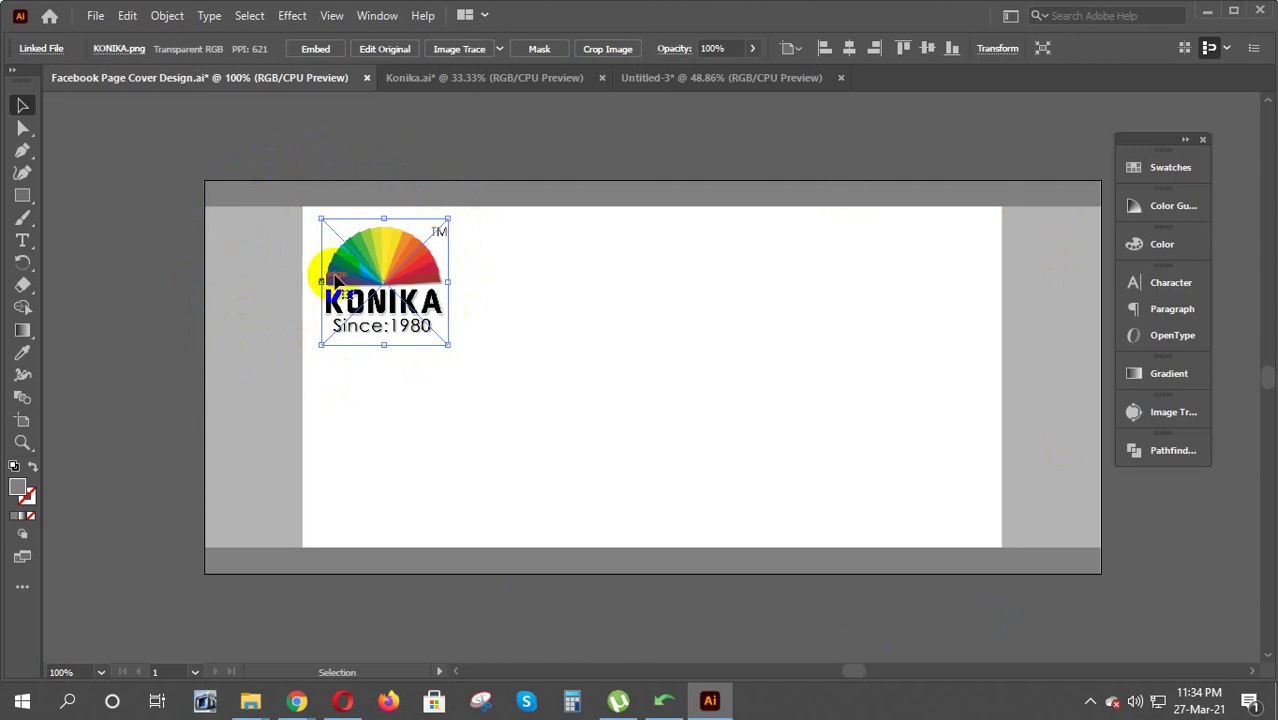
pyautogui.click(500, 330)
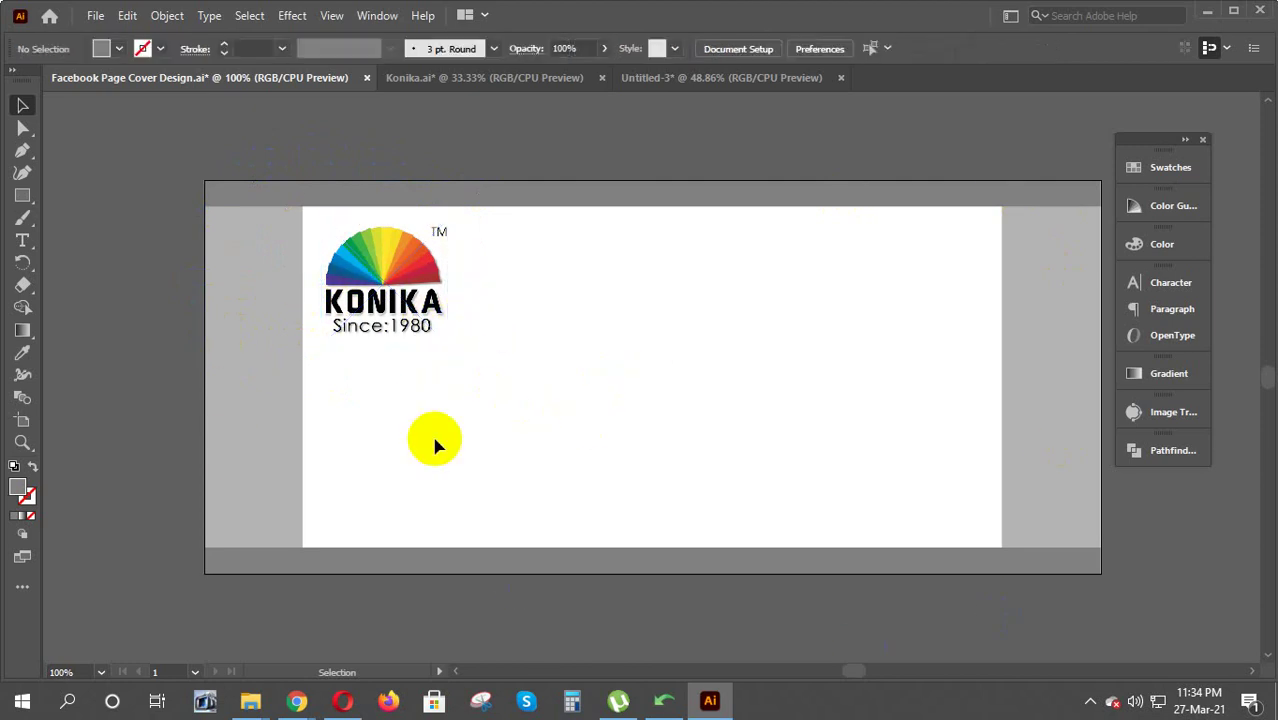
pyautogui.click(1210, 47)
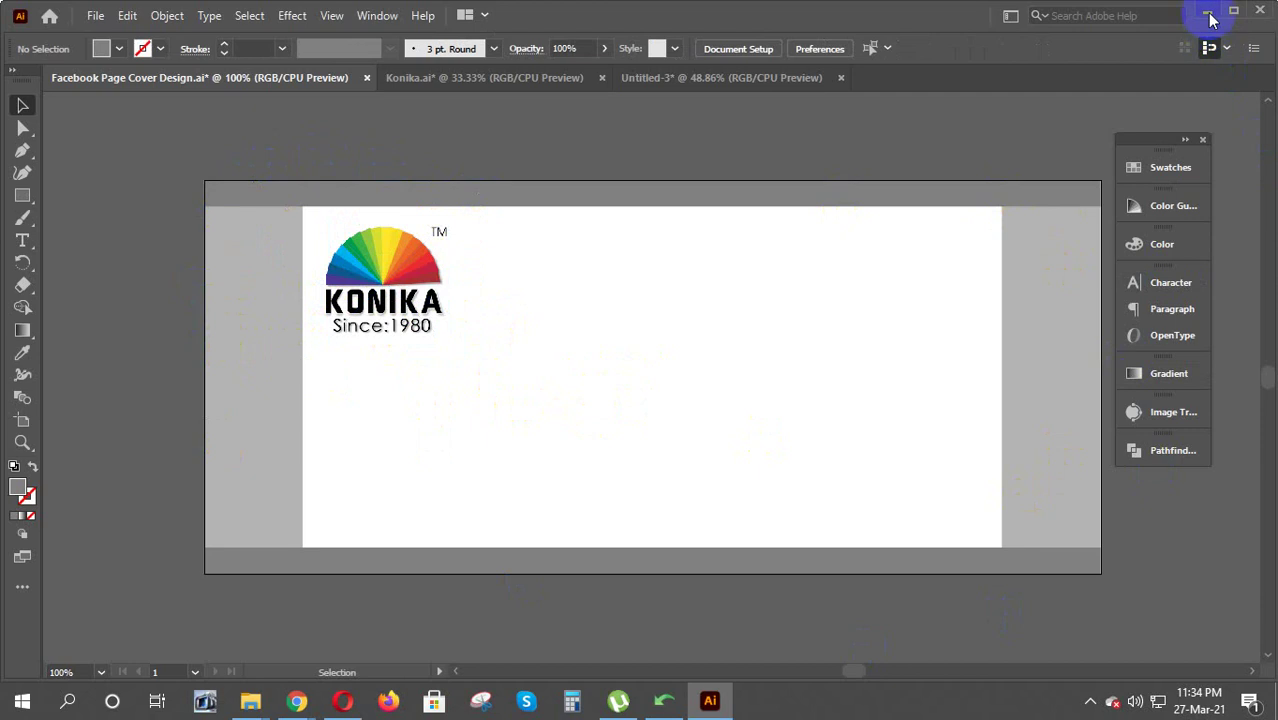
# Select the fan image file in the project folder, then minimize the folder window to show the desktop
pyautogui.click(1210, 18)
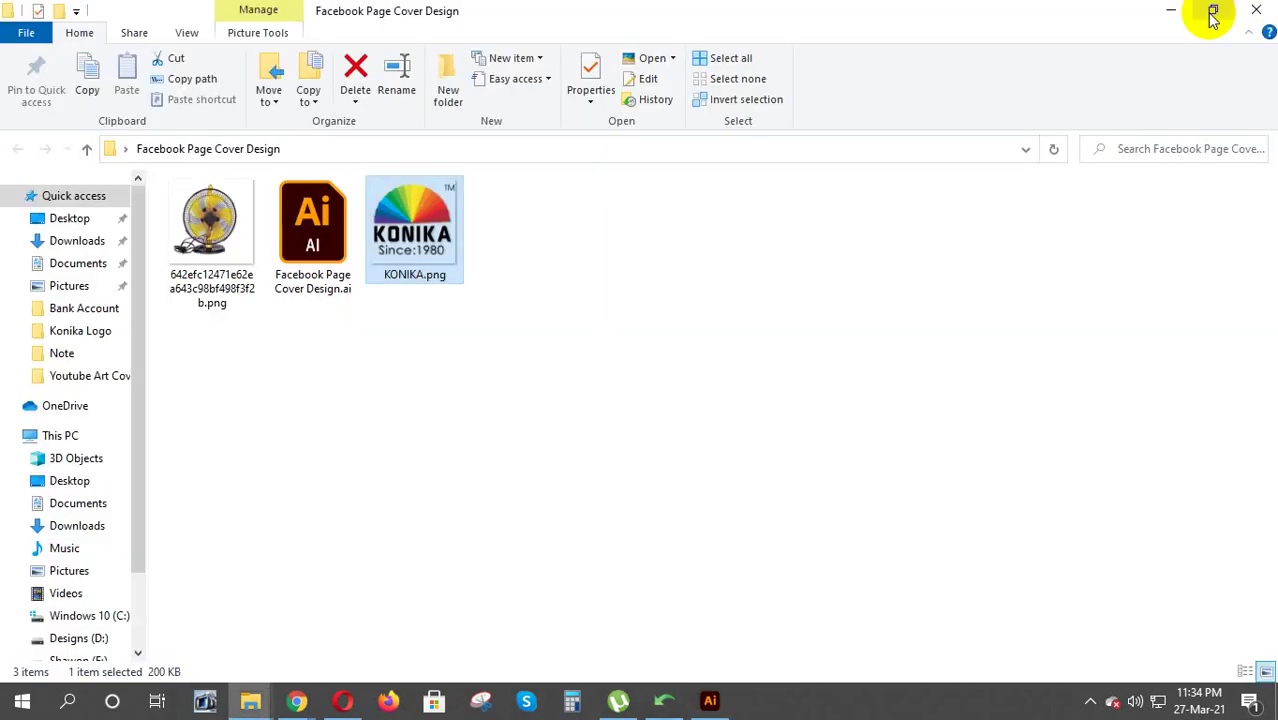
pyautogui.click(212, 270)
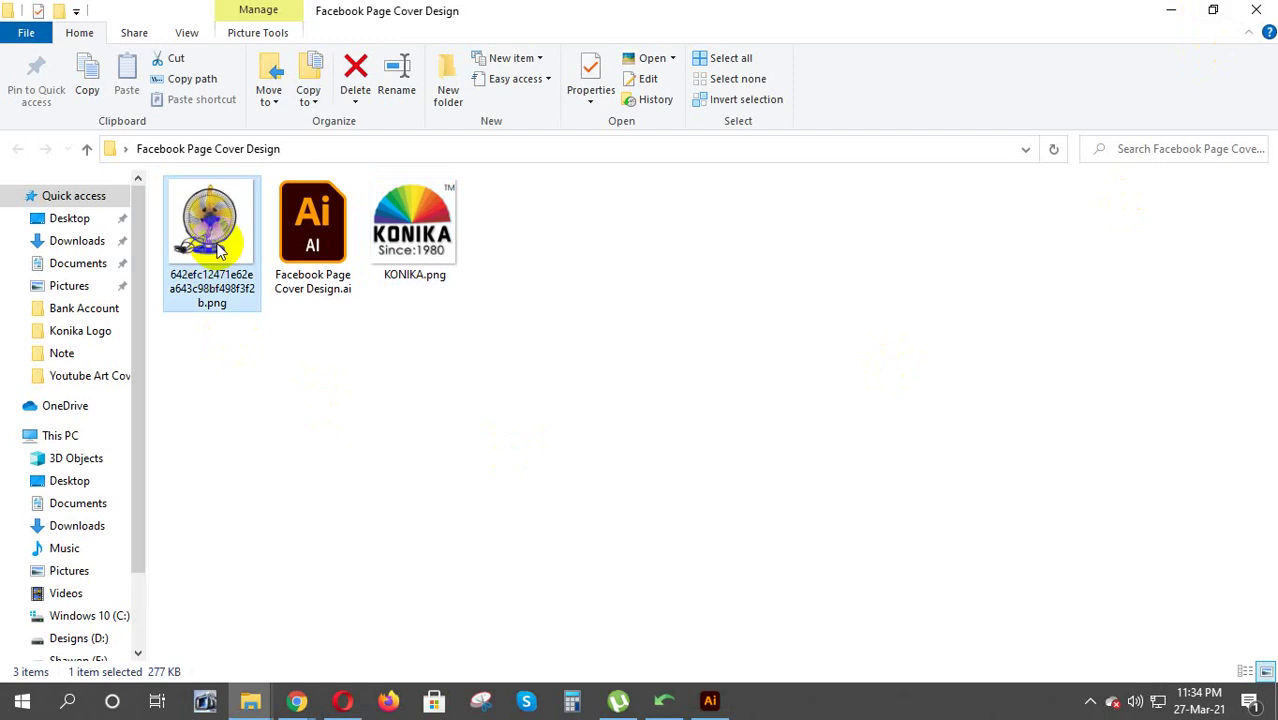
pyautogui.click(1188, 14)
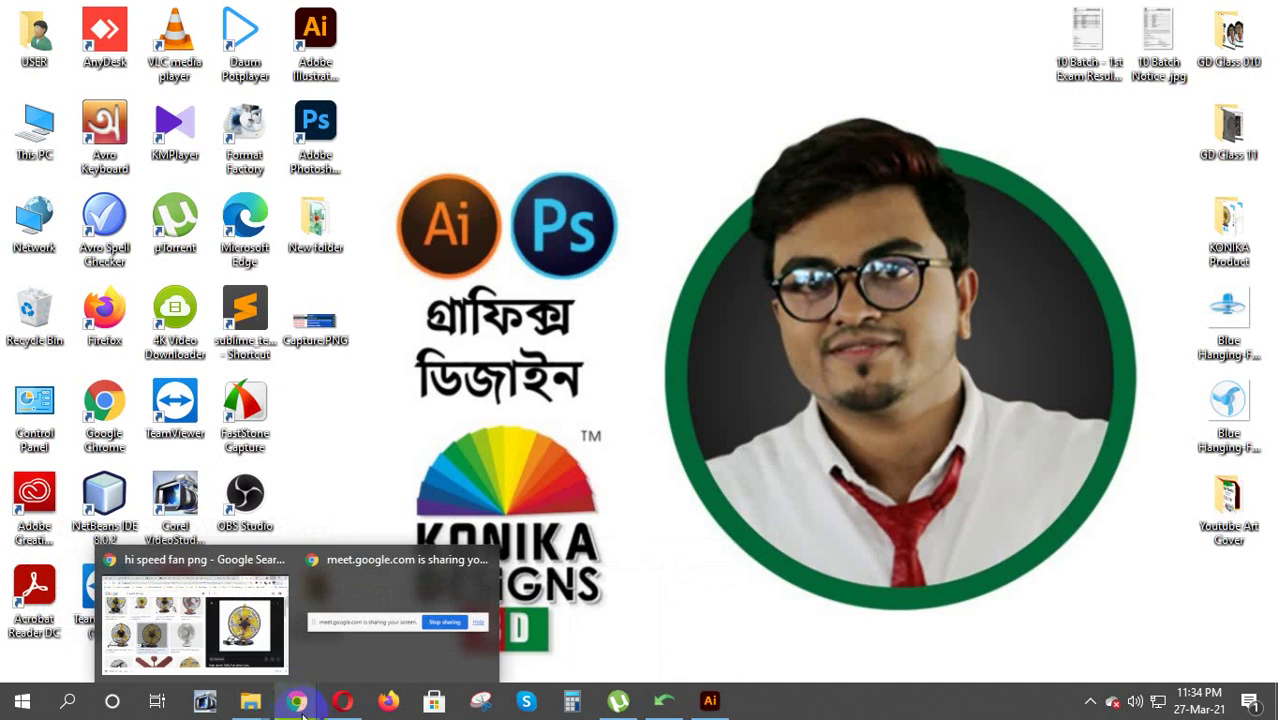
pyautogui.moveTo(342, 701)
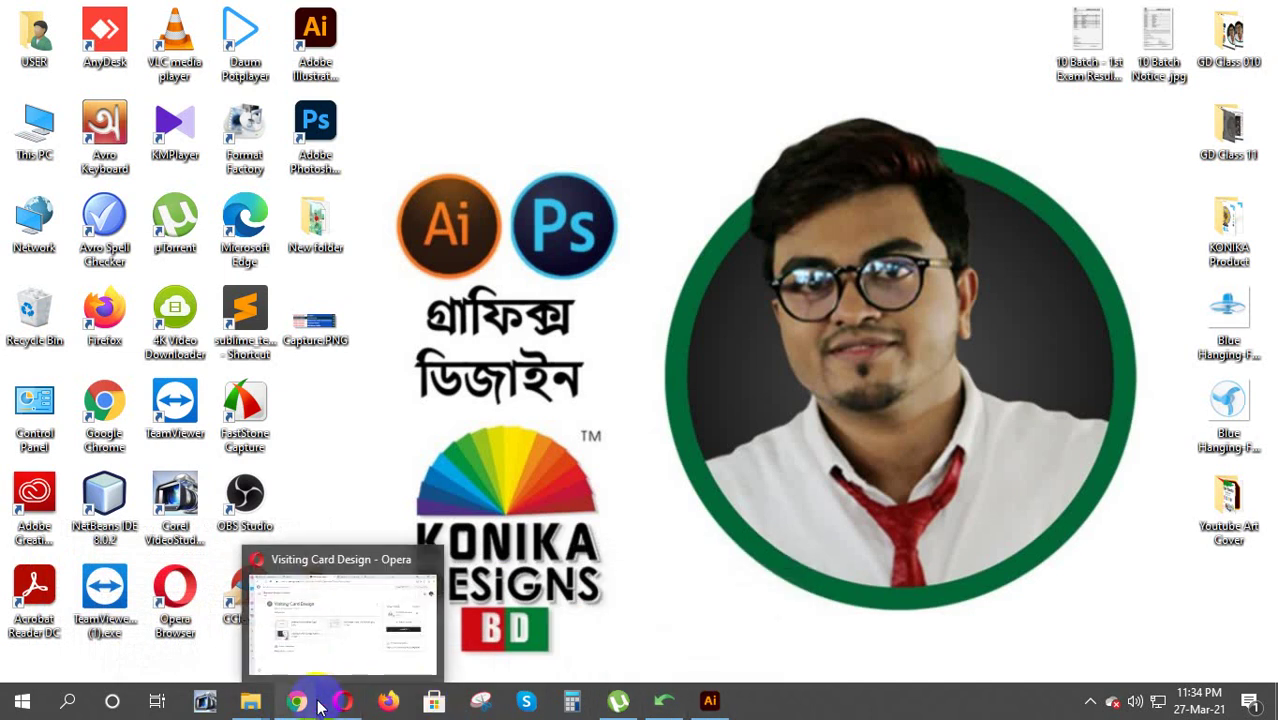
# Return to the 'hi speed fan png' image results and preview a white desk fan while browsing
pyautogui.moveTo(297, 701)
pyautogui.click(225, 650)
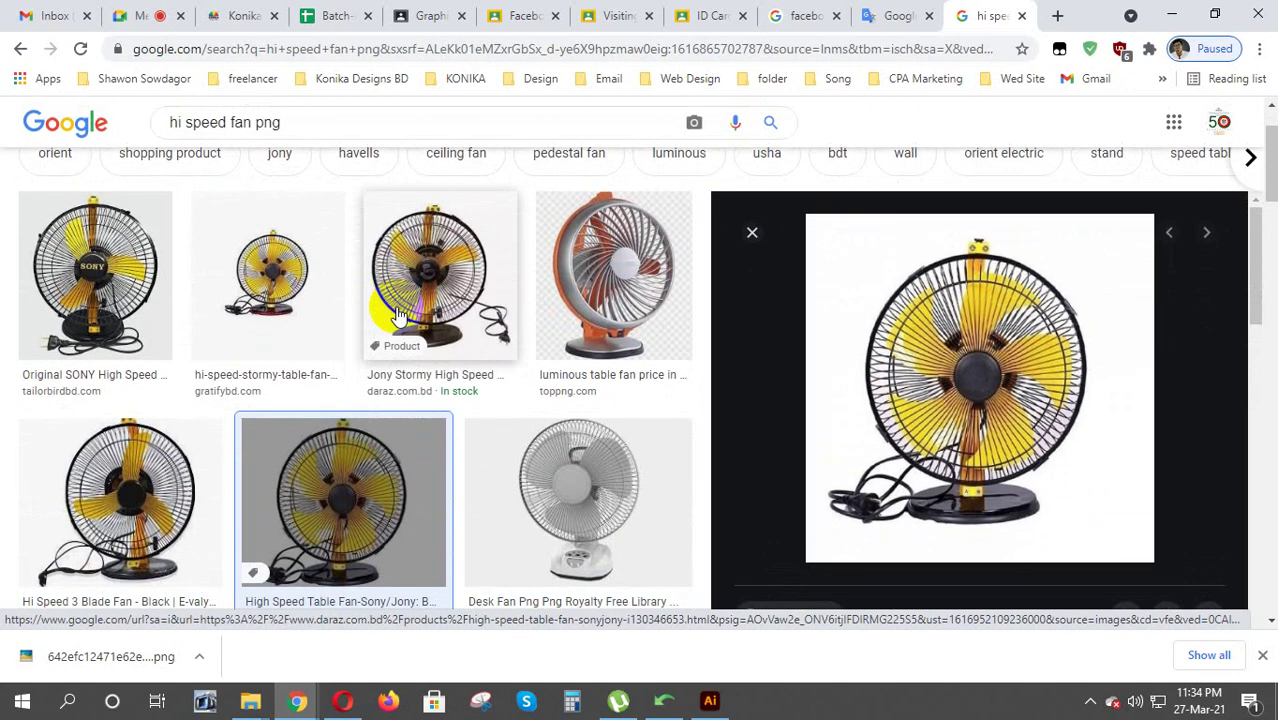
pyautogui.scroll(-2, 405, 310)
pyautogui.click(612, 334)
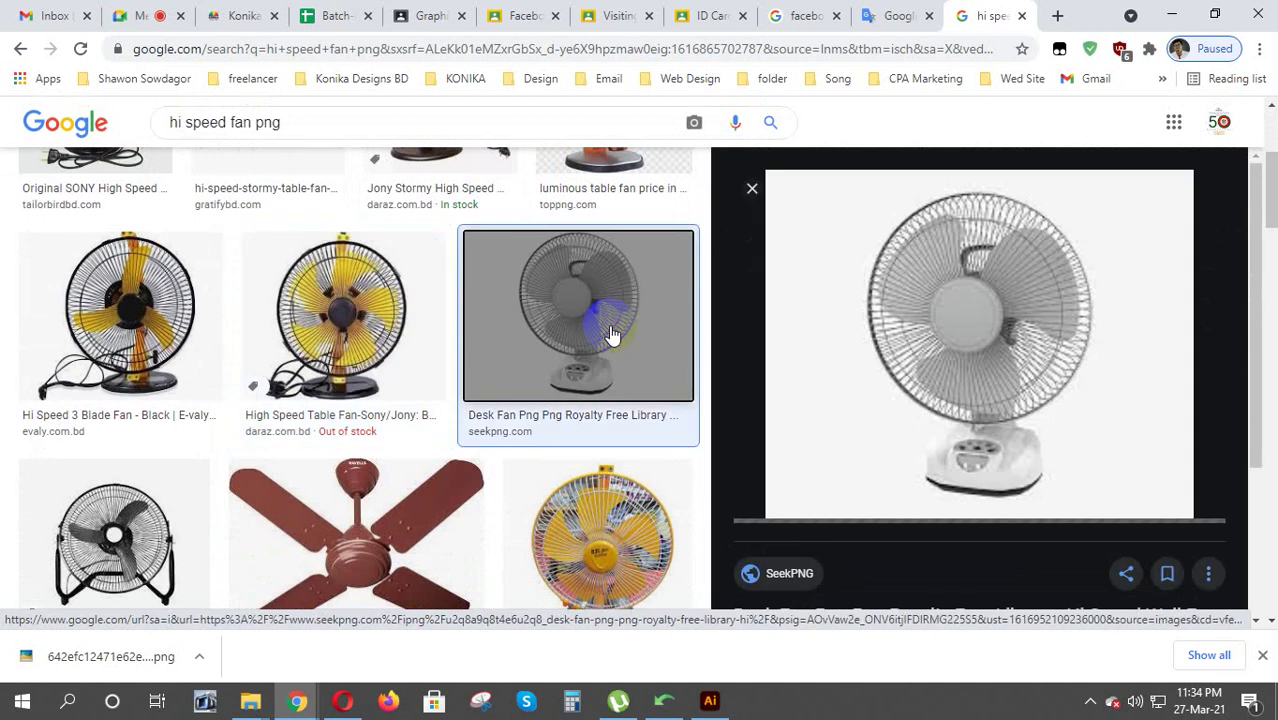
pyautogui.scroll(-2, 612, 334)
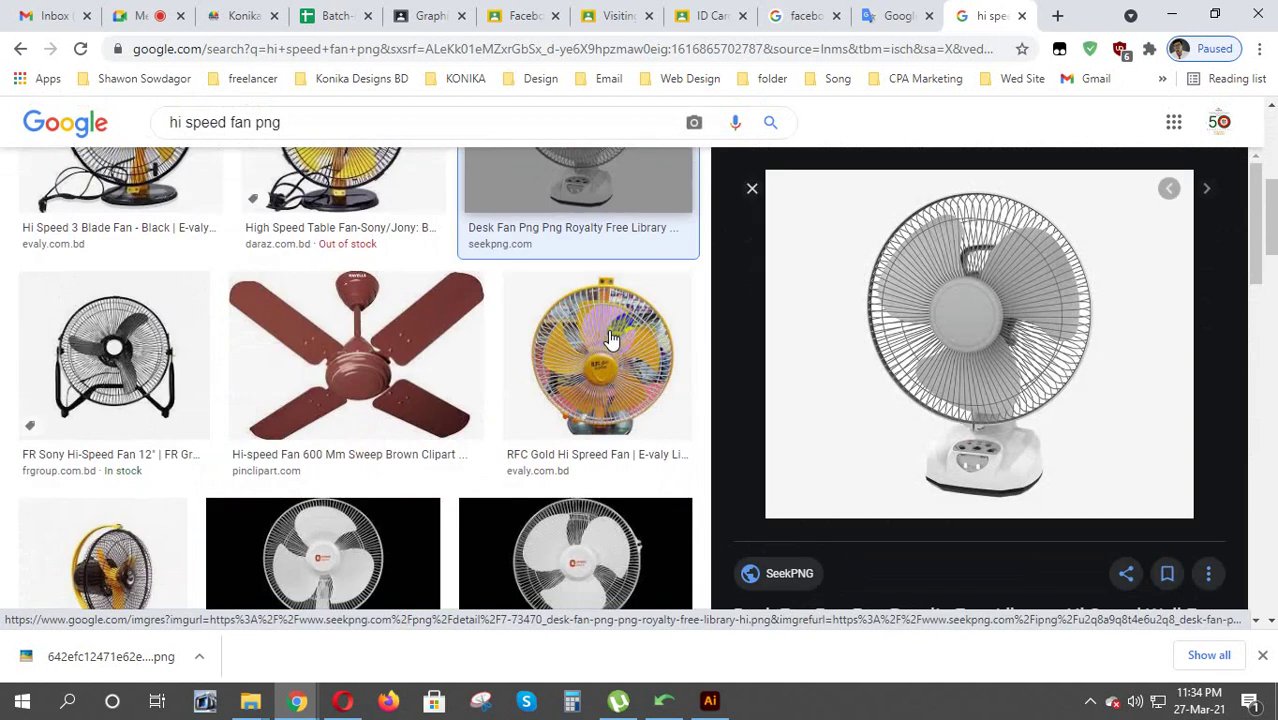
pyautogui.scroll(-1, 612, 337)
pyautogui.scroll(-1, 612, 337)
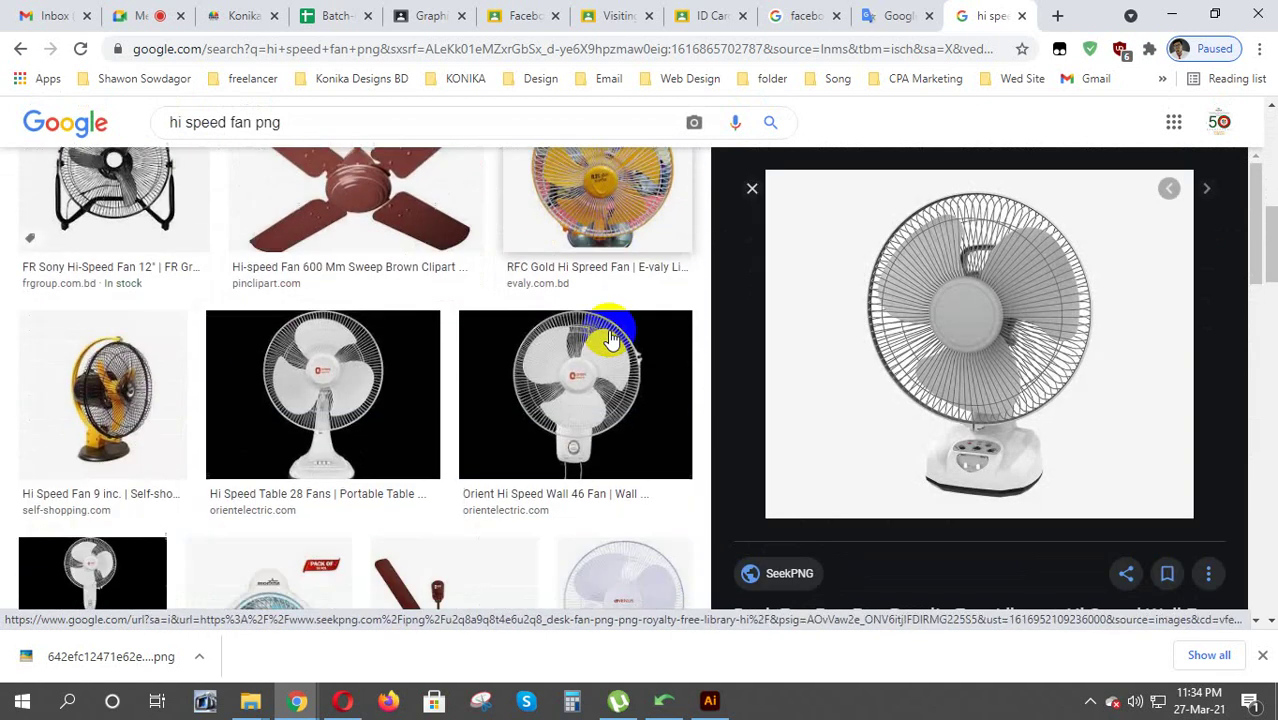
pyautogui.scroll(-2, 612, 345)
pyautogui.scroll(-2, 612, 352)
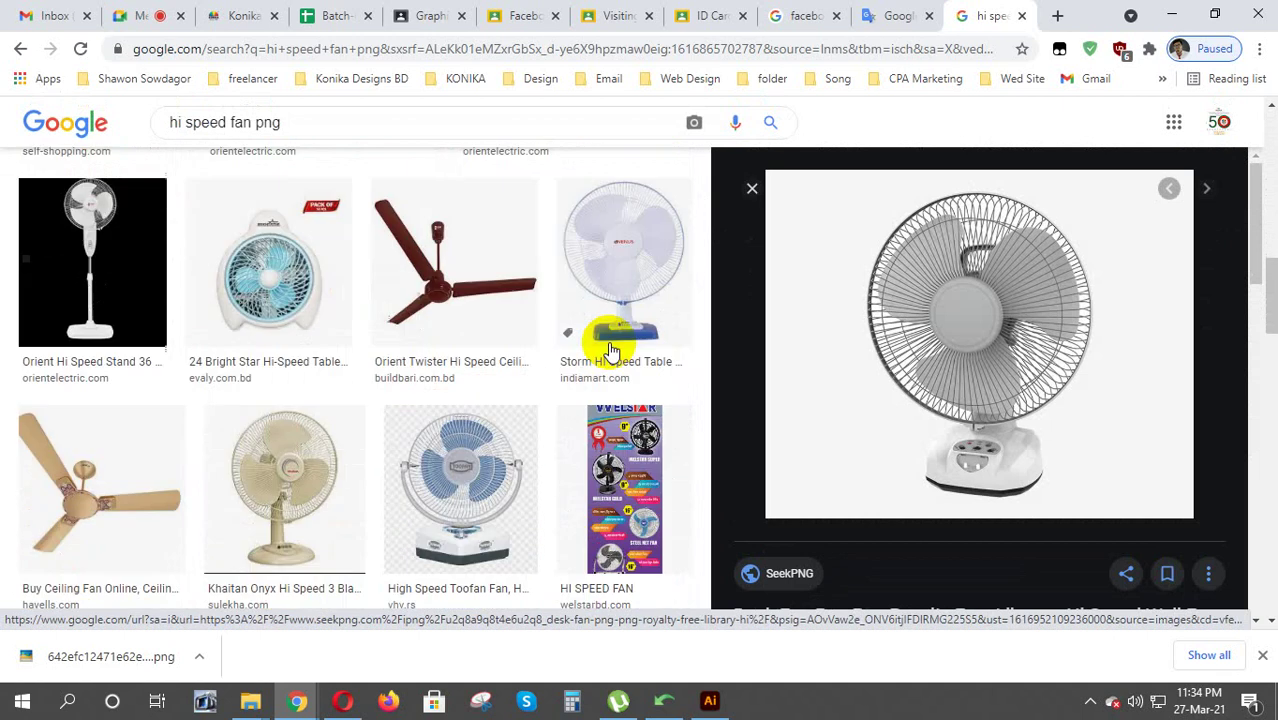
pyautogui.scroll(-1, 612, 352)
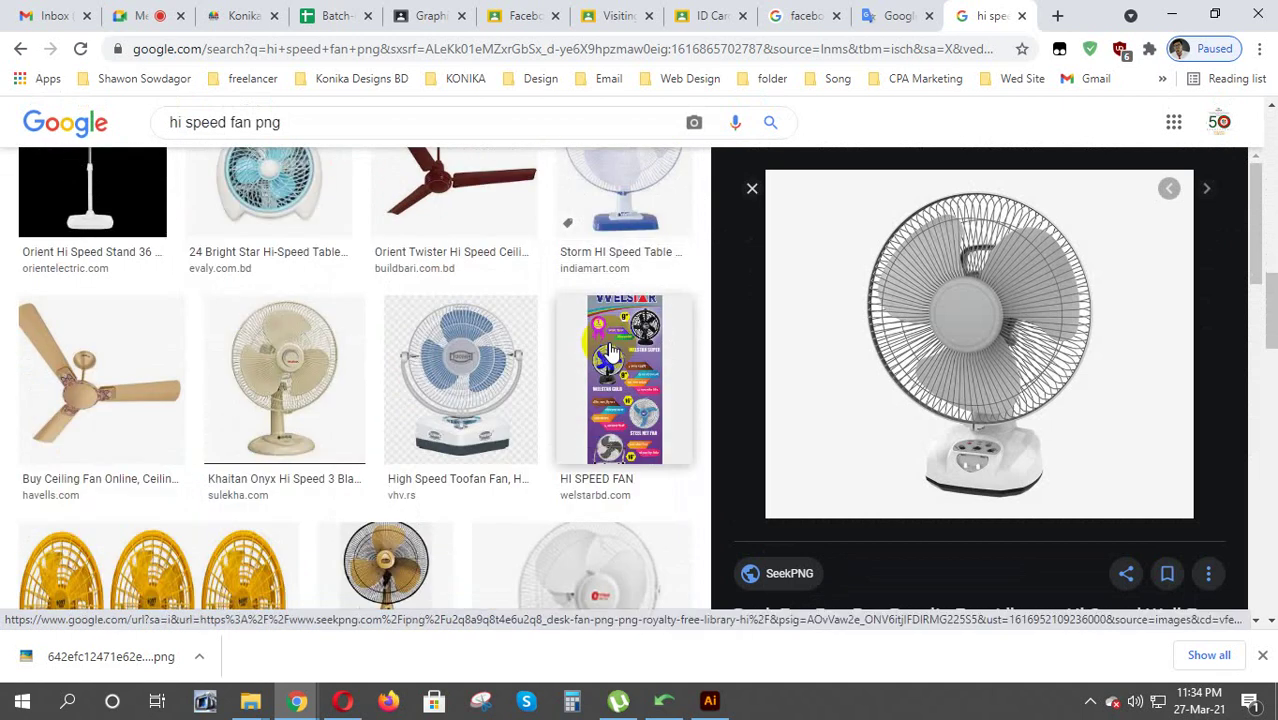
pyautogui.scroll(-1, 612, 352)
pyautogui.scroll(-4, 612, 352)
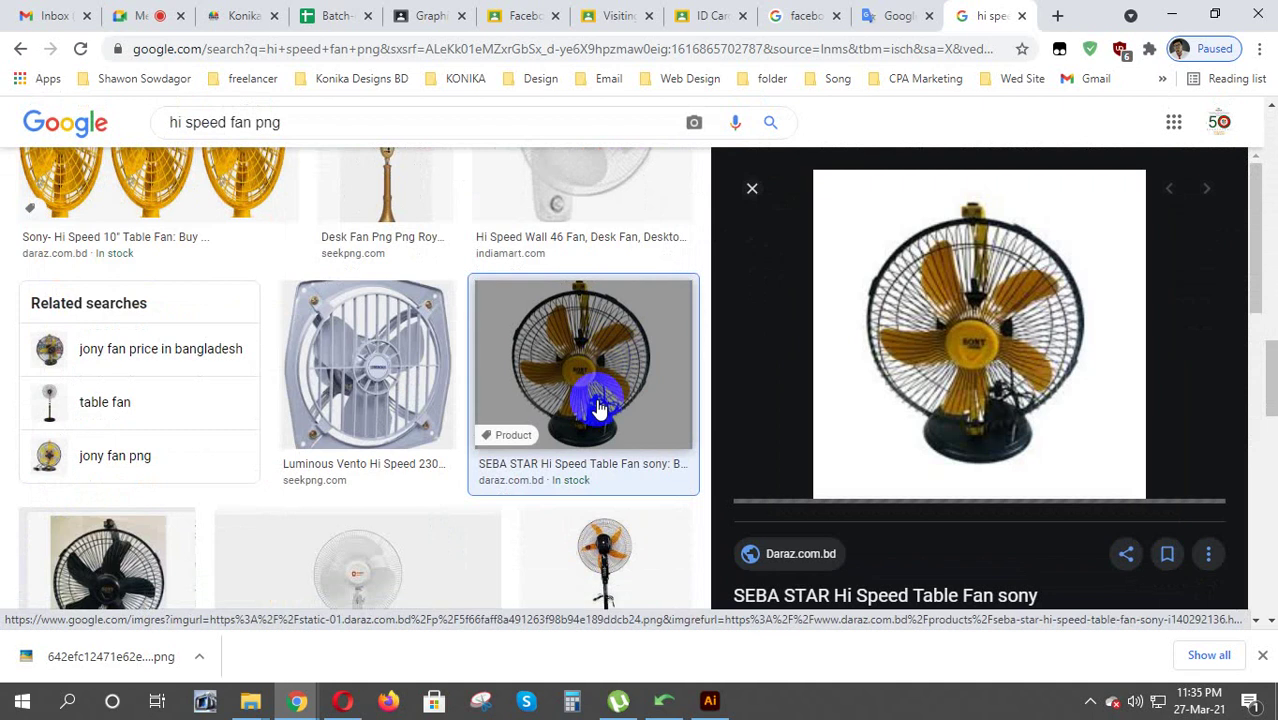
pyautogui.scroll(-2, 533, 470)
pyautogui.scroll(-1, 533, 468)
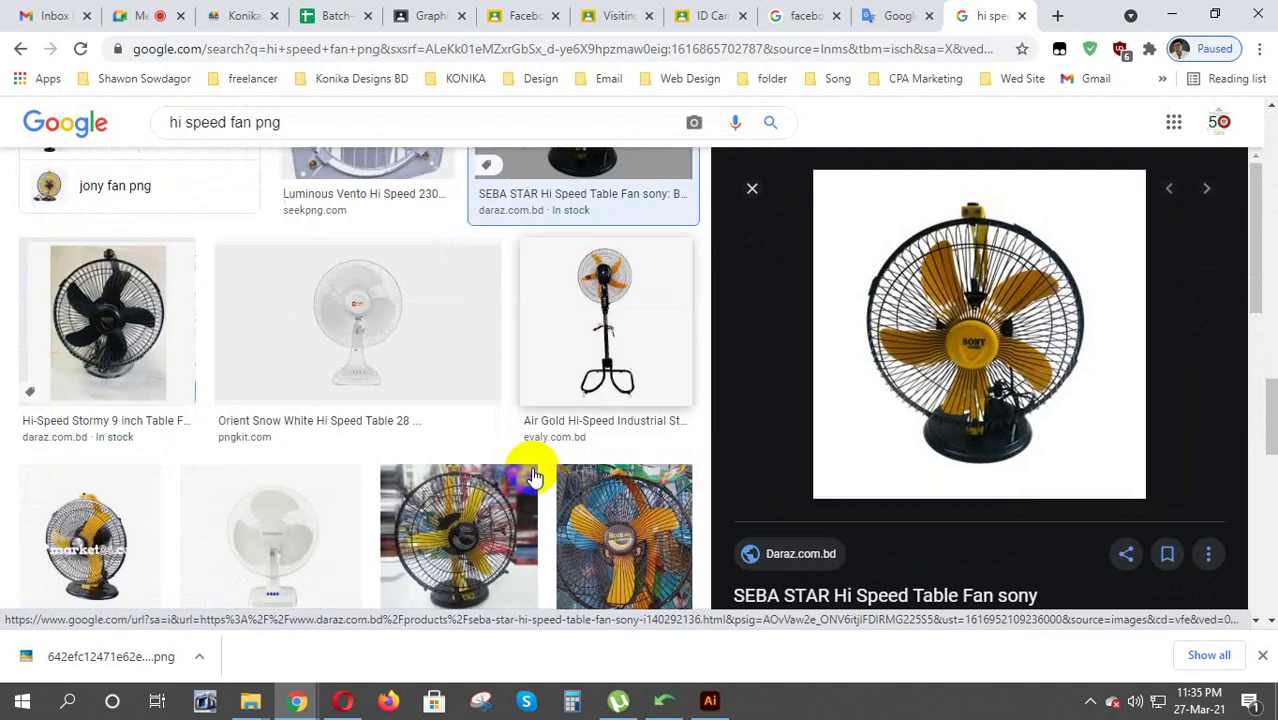
# Browse further past an Orient table fan and preview the Havells Breezo fan at 1200 × 1140
pyautogui.click(381, 388)
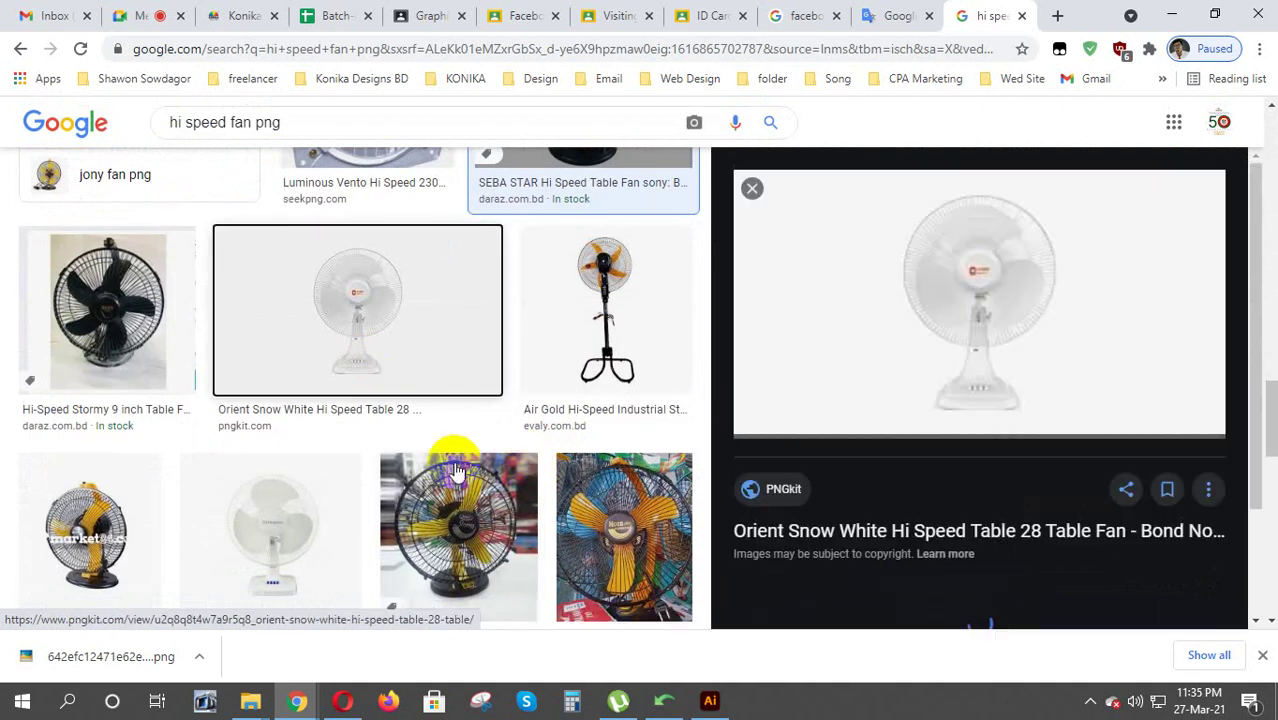
pyautogui.scroll(-2, 465, 450)
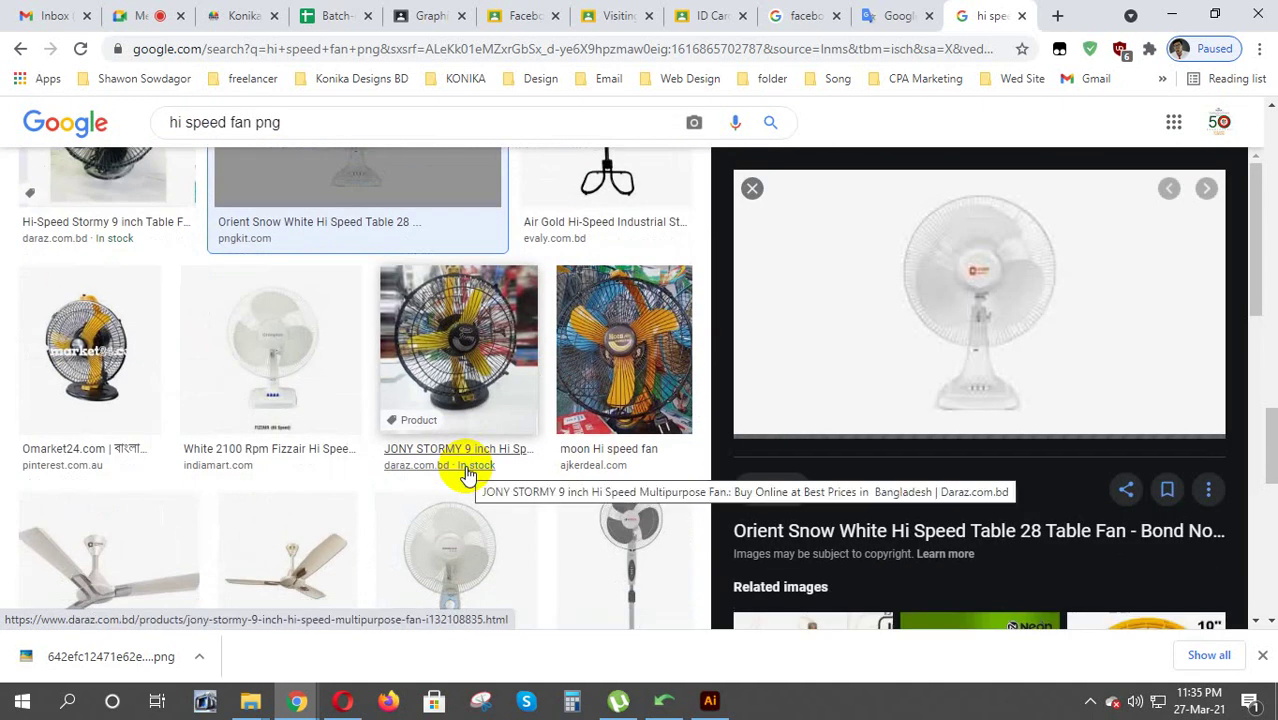
pyautogui.scroll(-2, 467, 473)
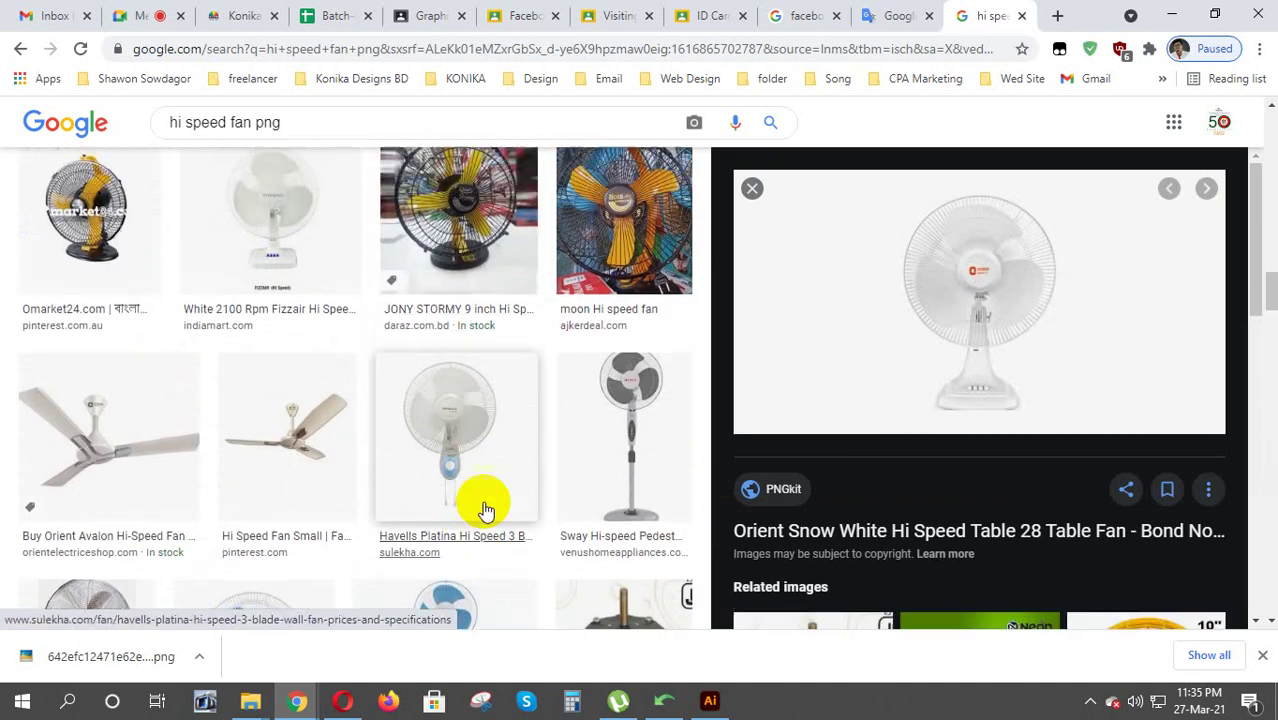
pyautogui.scroll(-2, 484, 511)
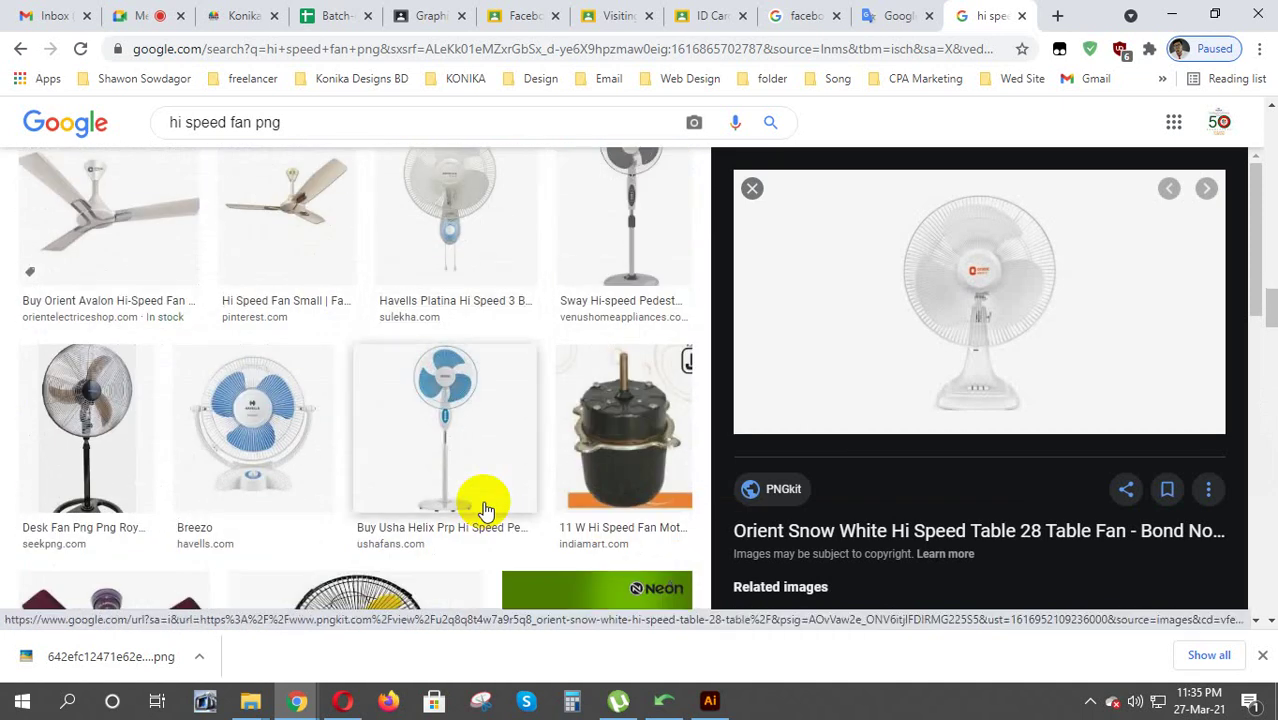
pyautogui.click(233, 425)
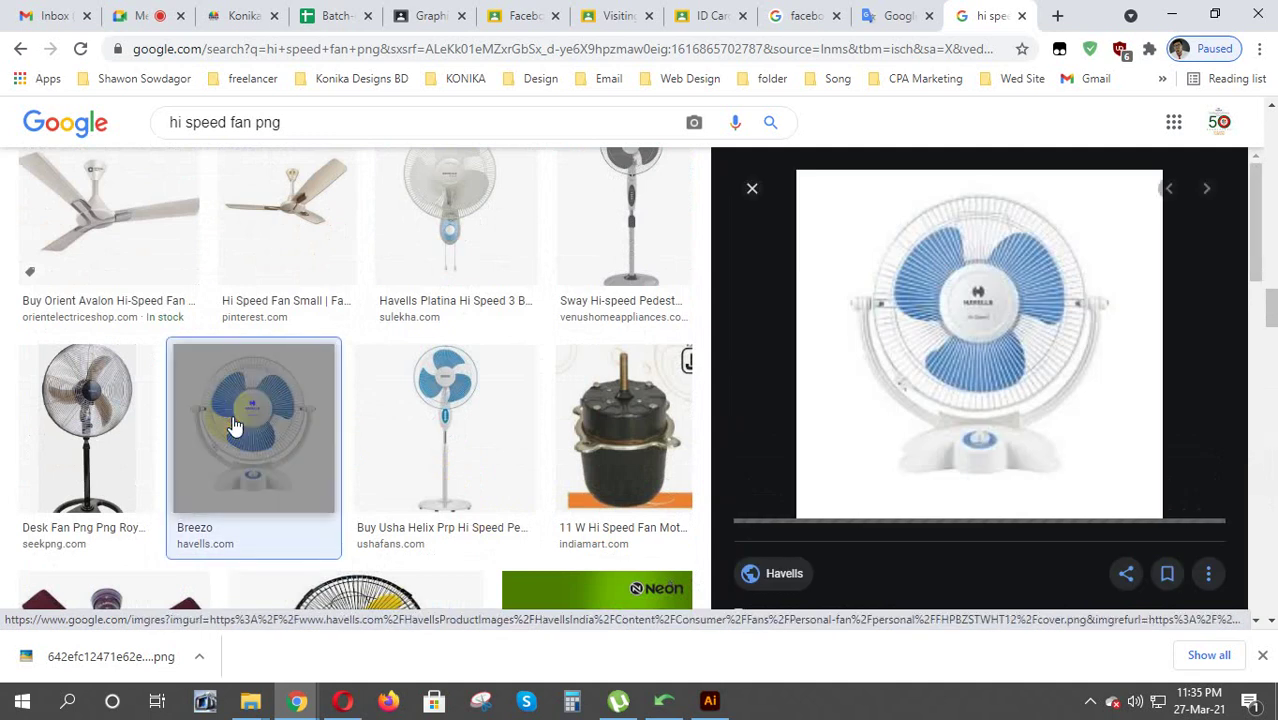
pyautogui.scroll(-1, 233, 425)
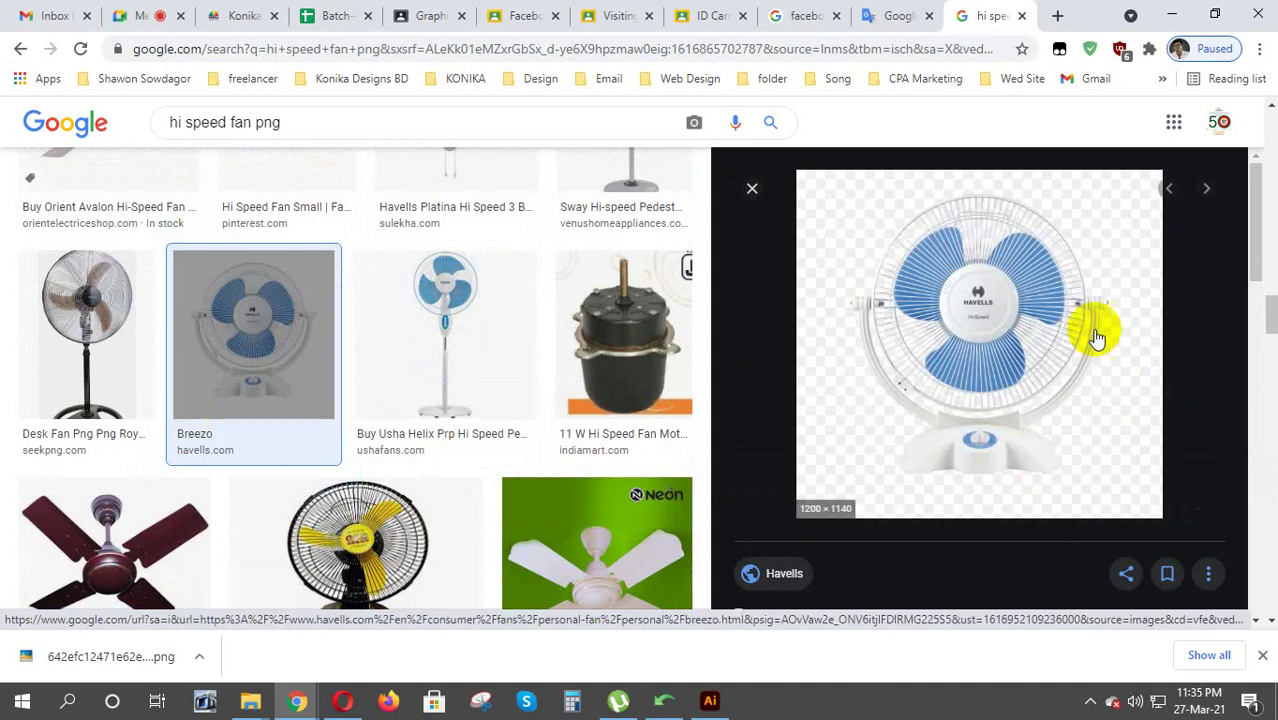
# Save the previewed Havells Breezo fan image to the Desktop as cover.png
pyautogui.rightClick(936, 289)
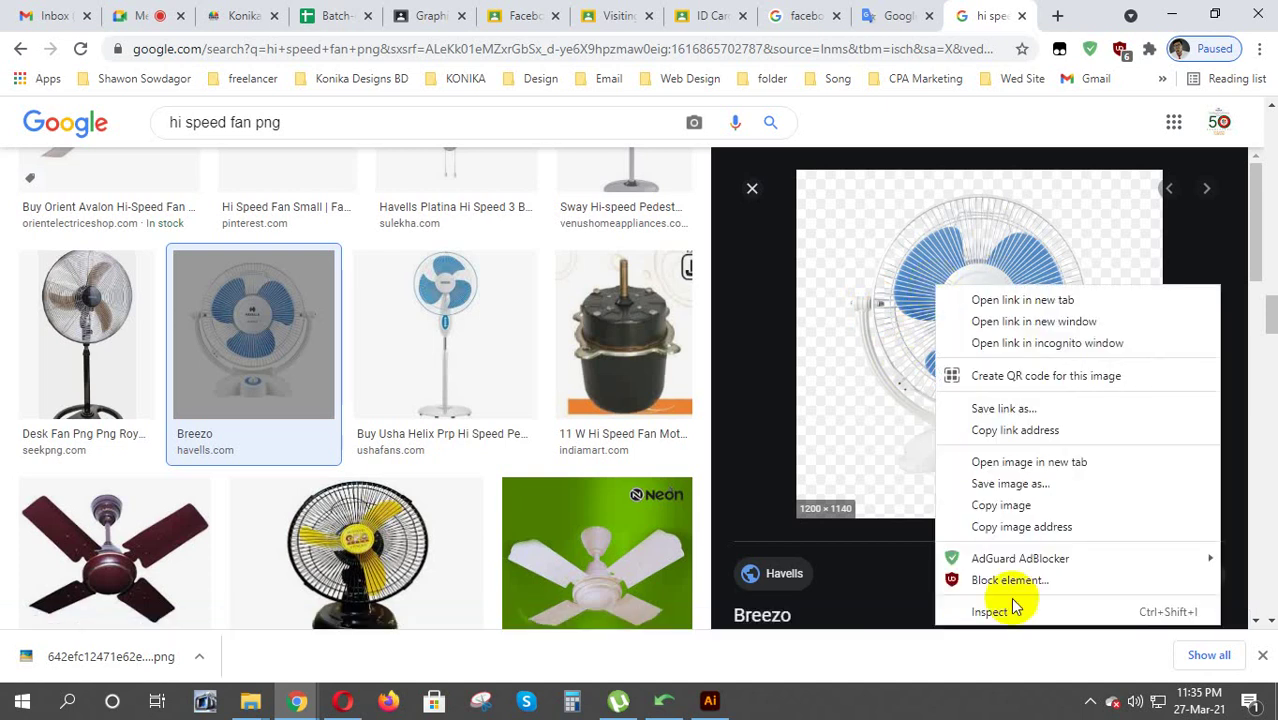
pyautogui.click(1031, 486)
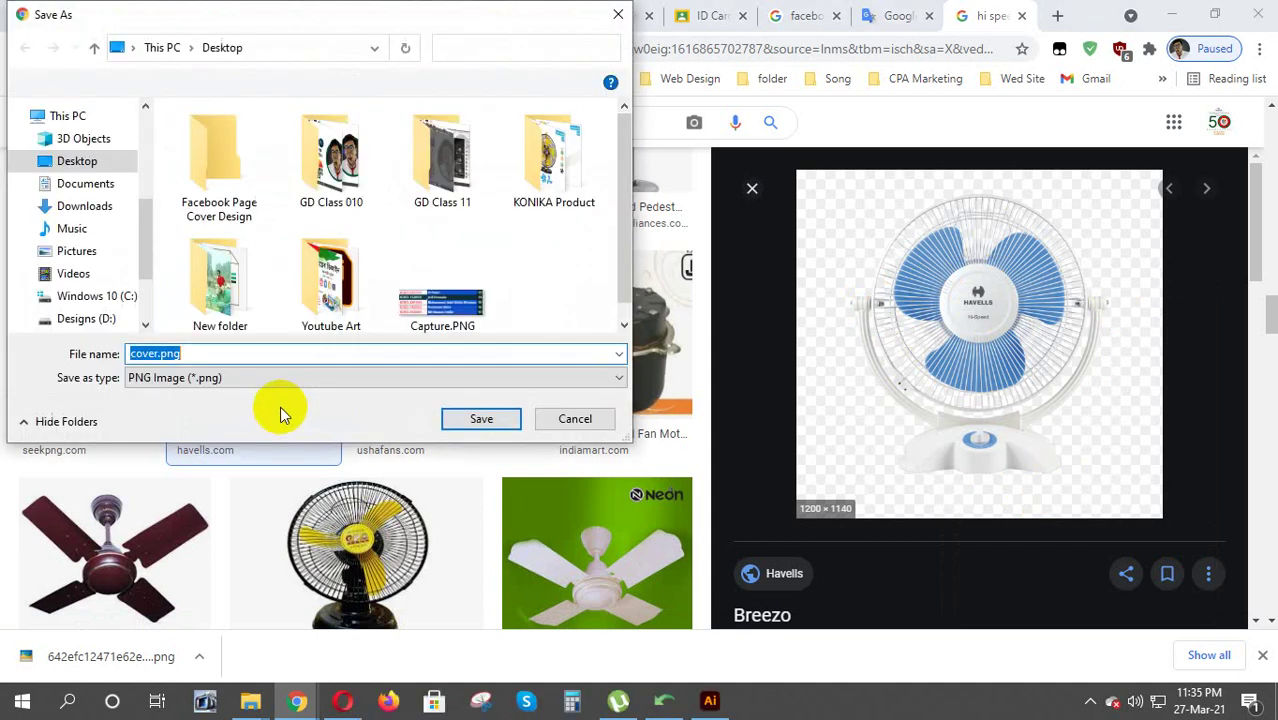
pyautogui.moveTo(624, 226); pyautogui.dragTo(622, 251)
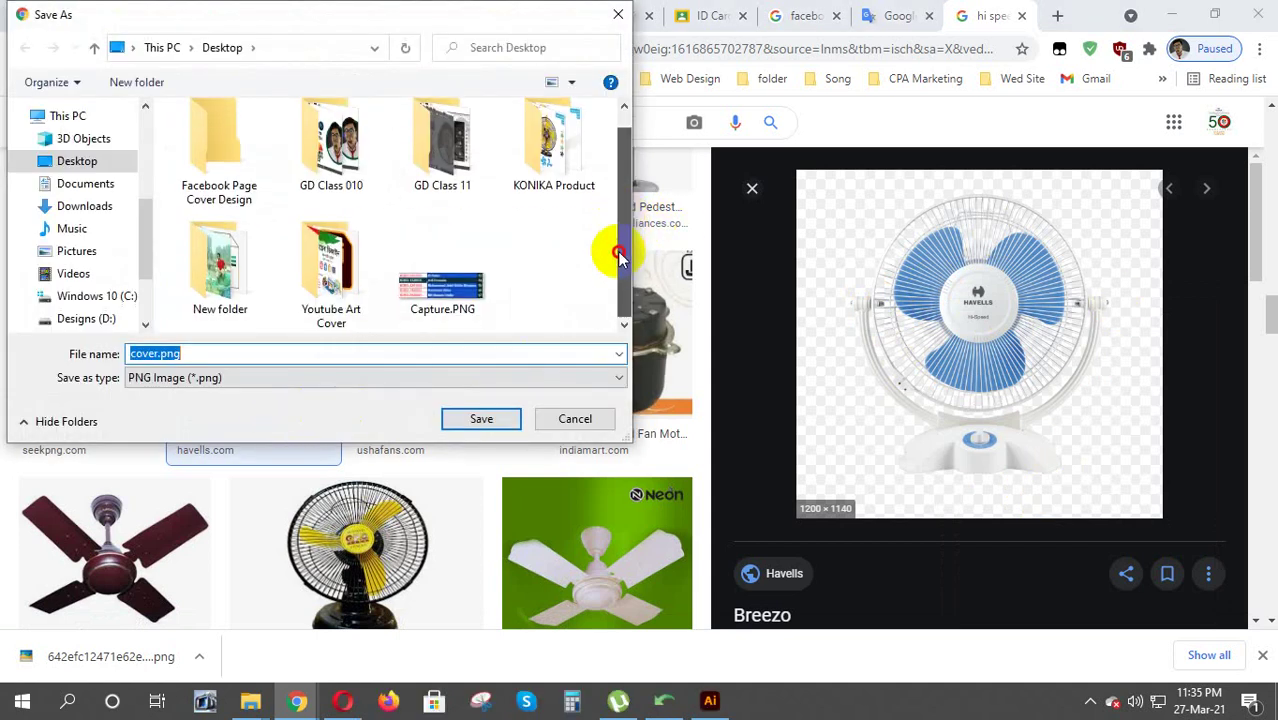
pyautogui.click(481, 418)
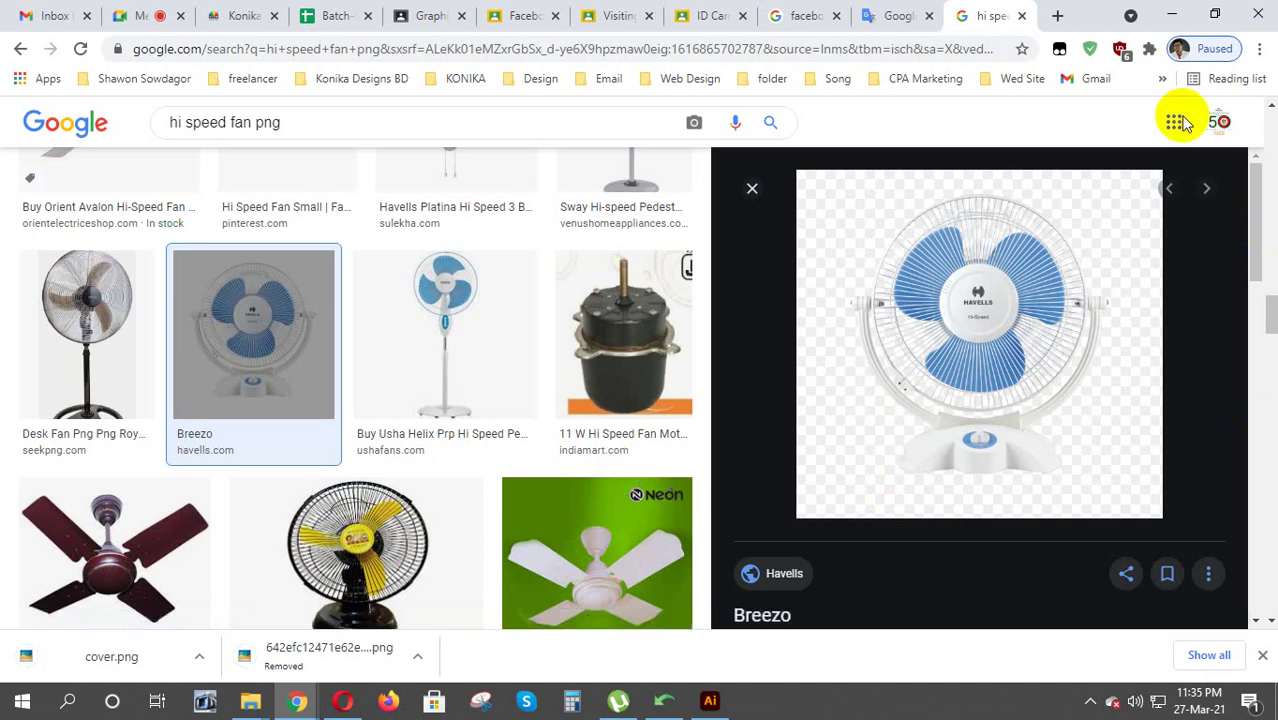
# Move cover.png from the desktop into the Facebook Page Cover Design folder and drag it toward Illustrator
pyautogui.click(1175, 20)
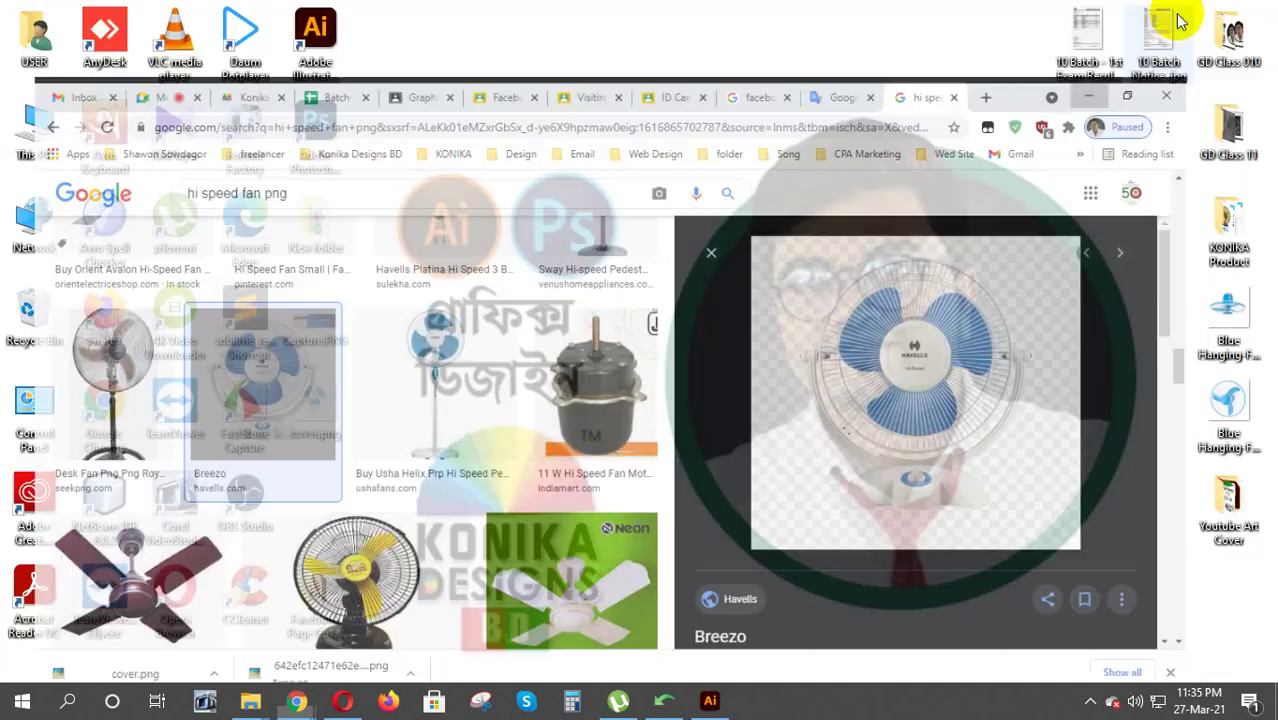
pyautogui.click(338, 417)
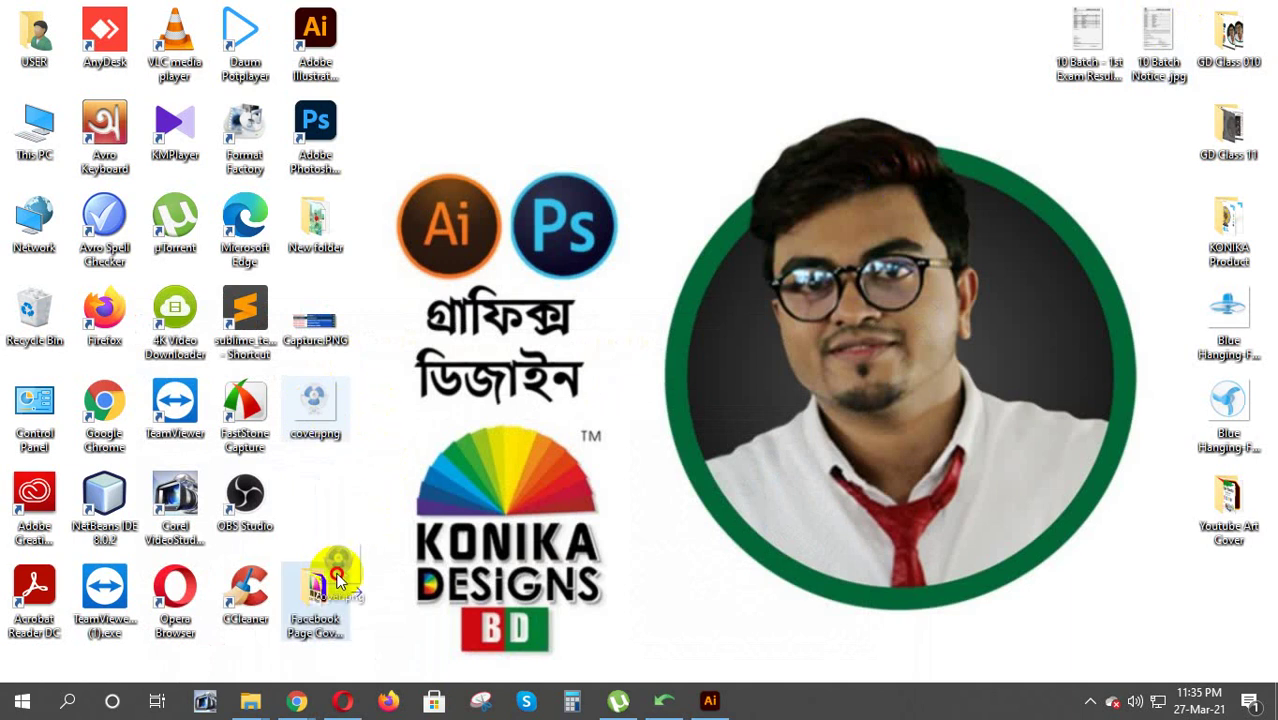
pyautogui.moveTo(338, 417); pyautogui.dragTo(322, 602)
pyautogui.doubleClick(322, 602)
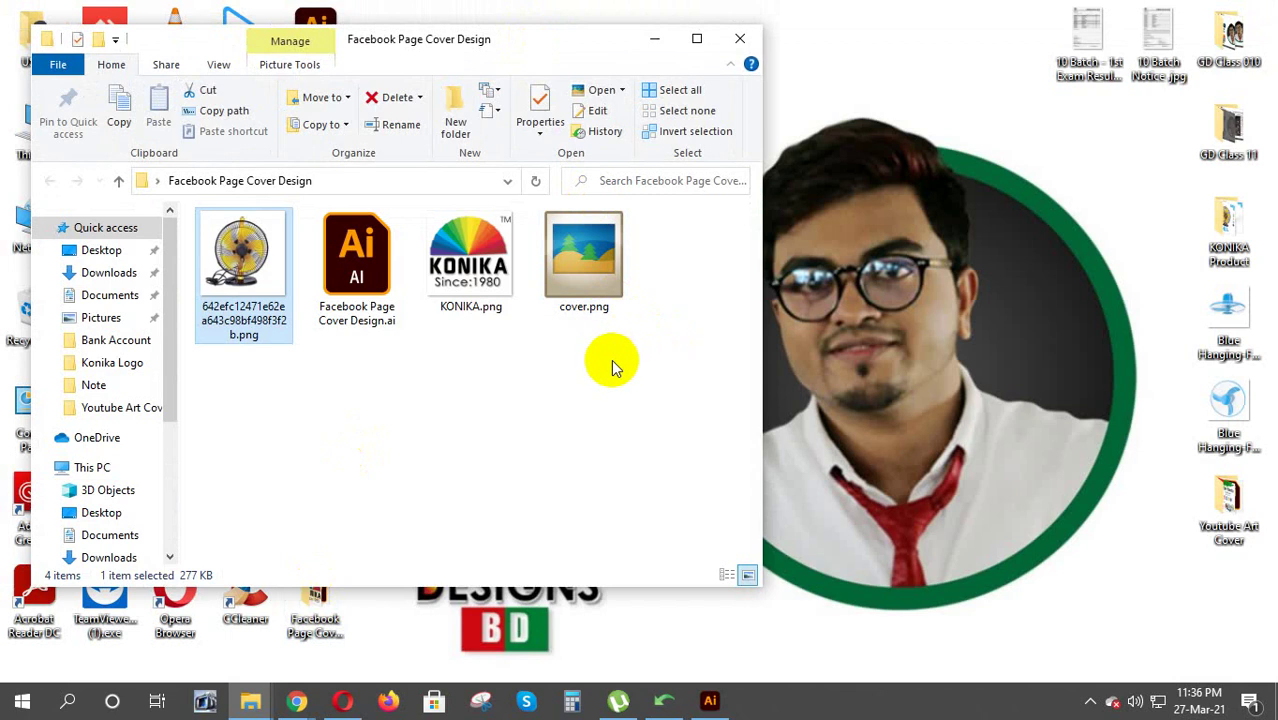
pyautogui.click(588, 270)
pyautogui.moveTo(588, 270); pyautogui.dragTo(714, 707)
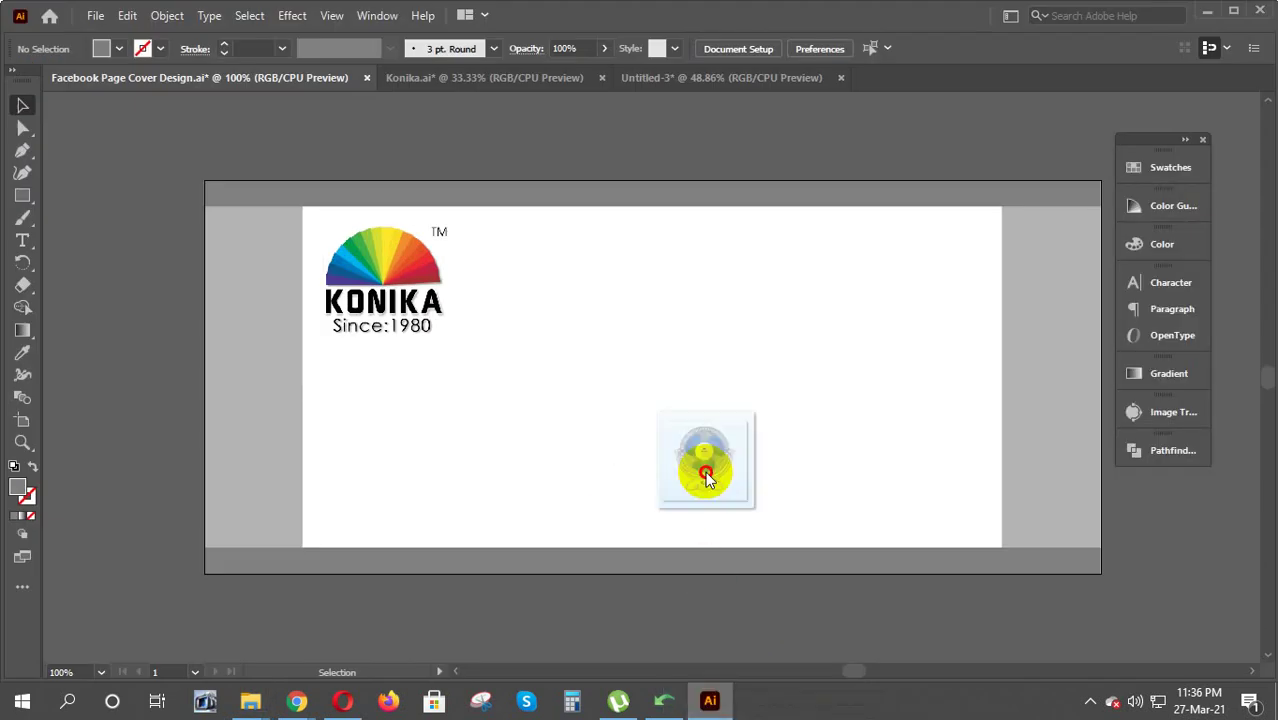
# Place cover.png on the artboard and scale it about its centre to fill the right side's height
pyautogui.moveTo(714, 707)
pyautogui.mouseDown()
pyautogui.moveTo(706, 474)
pyautogui.moveTo(422, 360)
pyautogui.mouseUp()
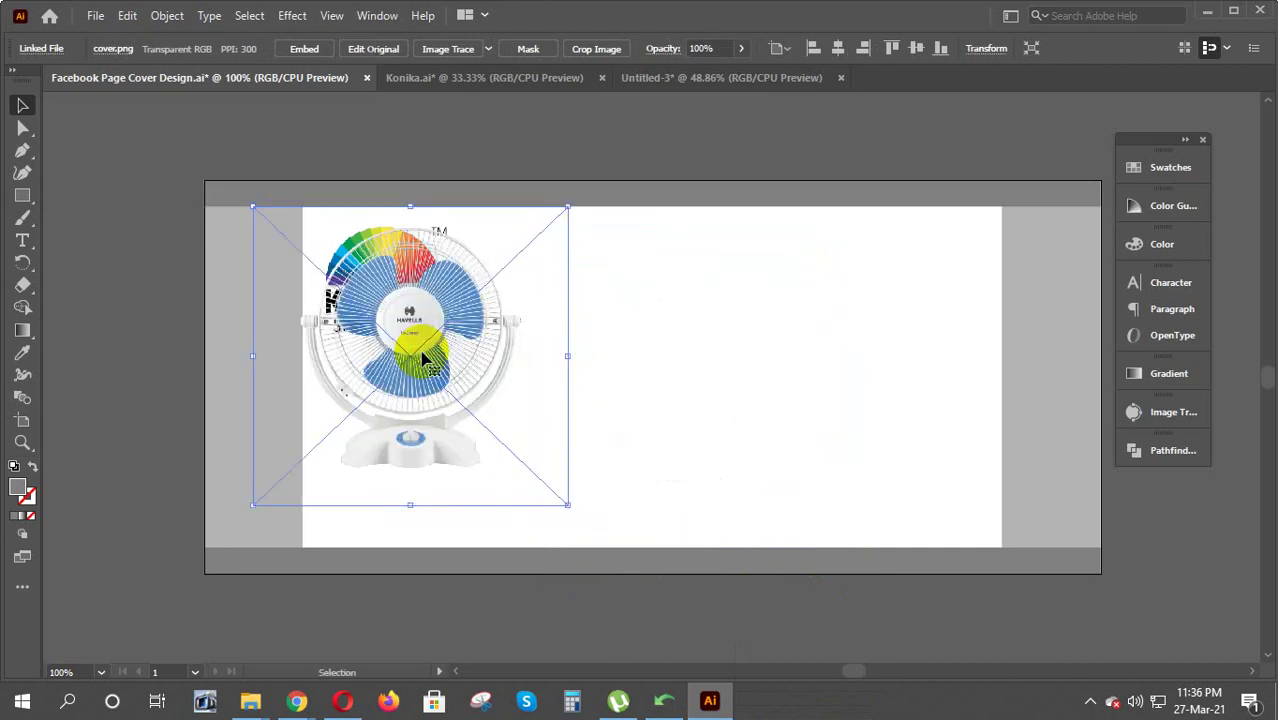
pyautogui.moveTo(425, 358)
pyautogui.mouseDown()
pyautogui.moveTo(425, 315)
pyautogui.moveTo(508, 328)
pyautogui.moveTo(366, 340)
pyautogui.moveTo(370, 296)
pyautogui.moveTo(474, 270)
pyautogui.moveTo(622, 355)
pyautogui.moveTo(799, 349)
pyautogui.moveTo(885, 365)
pyautogui.moveTo(847, 350)
pyautogui.mouseUp()
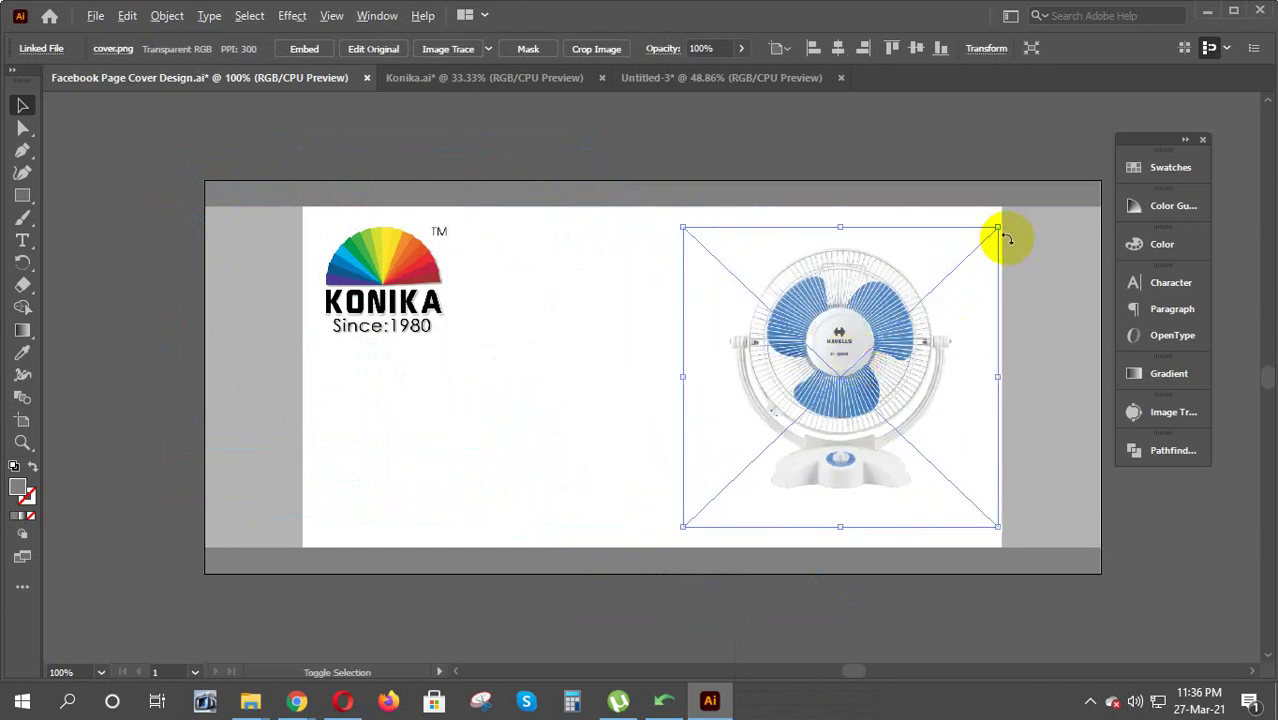
pyautogui.moveTo(997, 228); pyautogui.dragTo(968, 255)
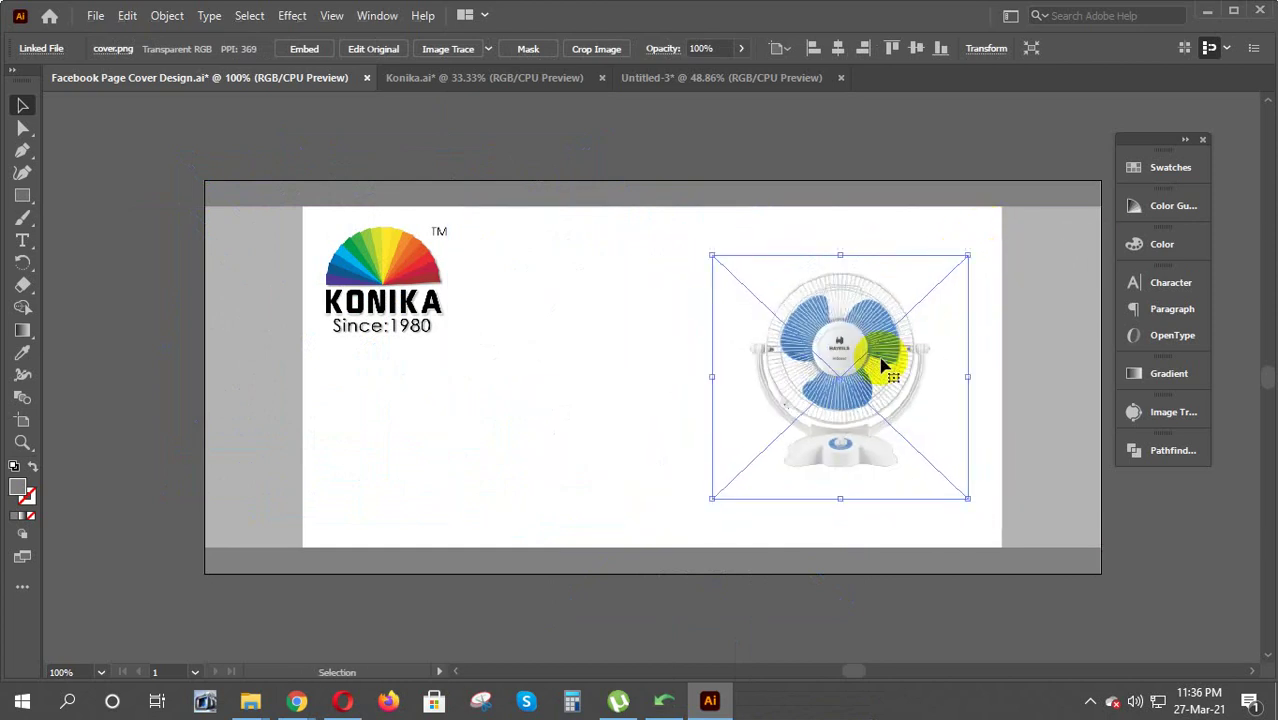
pyautogui.moveTo(882, 367); pyautogui.dragTo(871, 377)
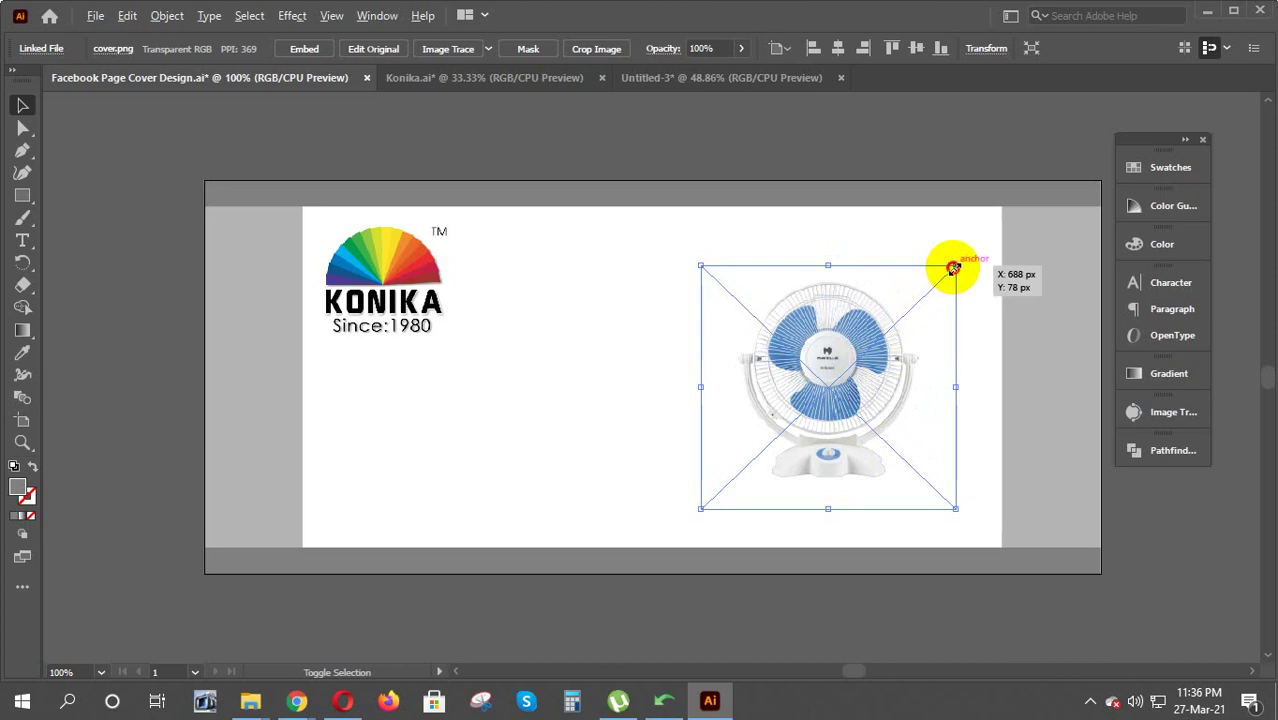
pyautogui.moveTo(953, 268); pyautogui.dragTo(978, 236)
pyautogui.moveTo(820, 386)
pyautogui.mouseDown()
pyautogui.moveTo(833, 370)
pyautogui.moveTo(823, 374)
pyautogui.mouseUp()
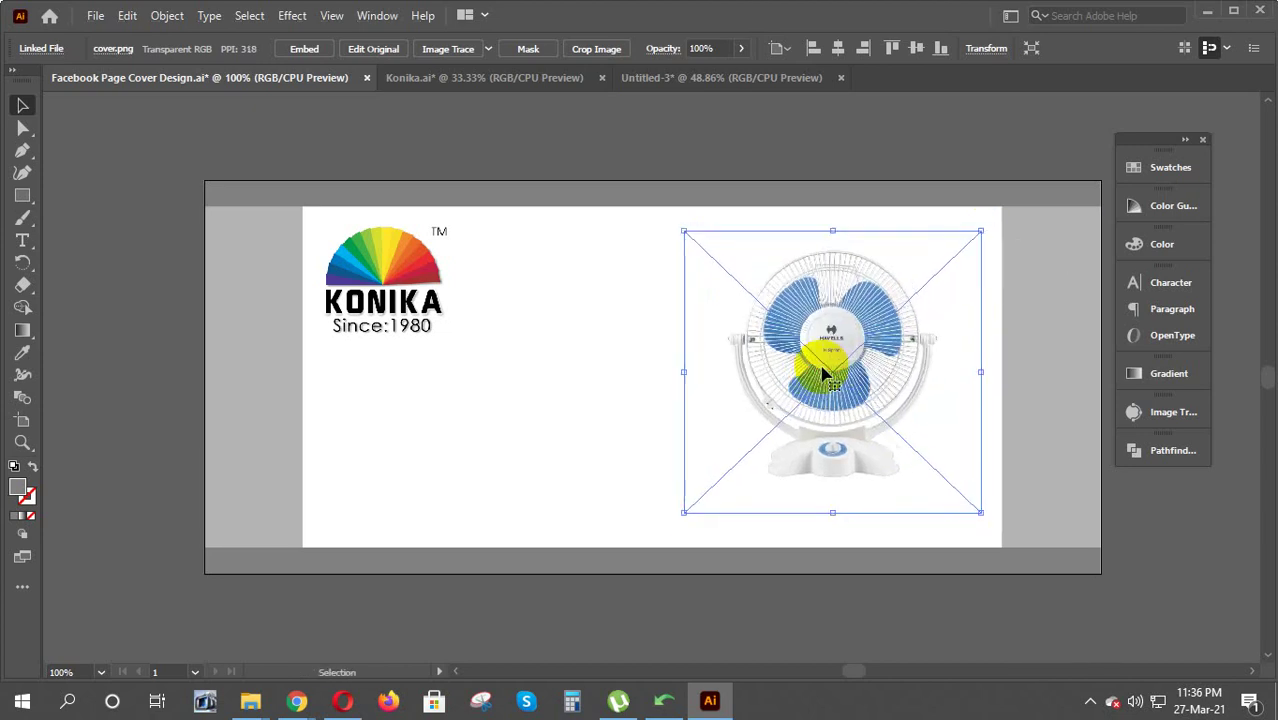
pyautogui.moveTo(984, 231); pyautogui.dragTo(996, 218)
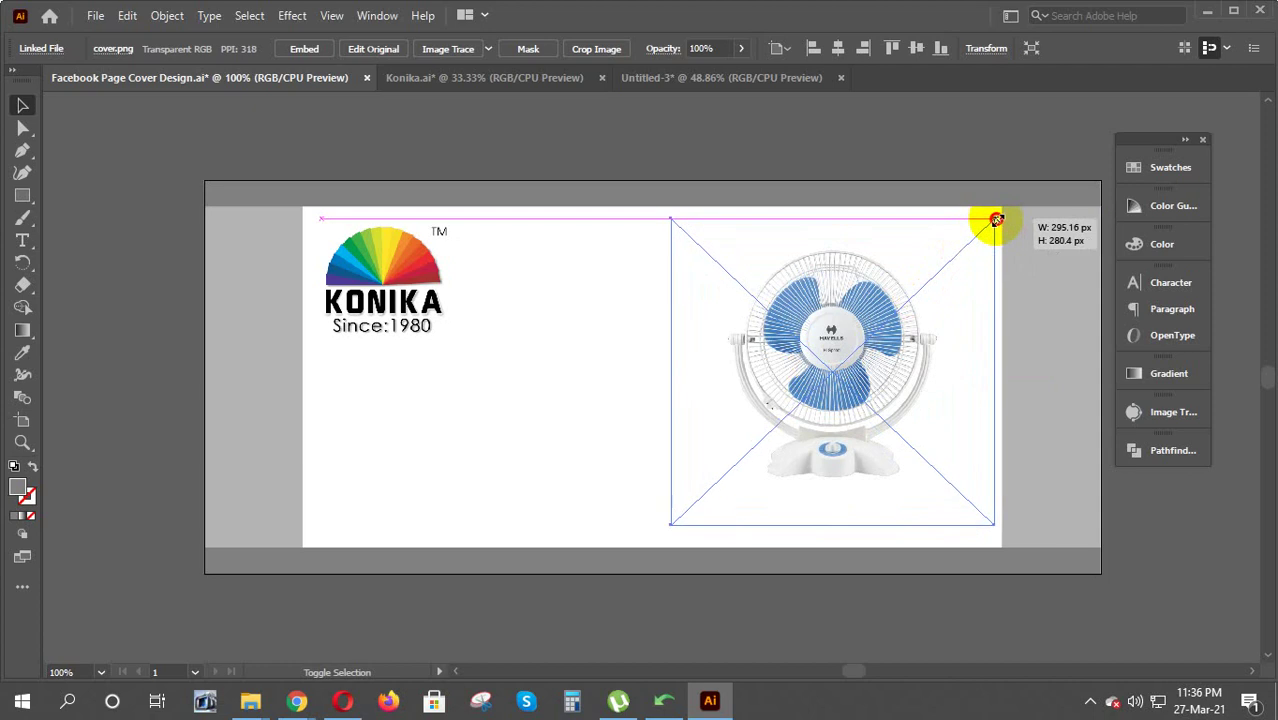
pyautogui.moveTo(868, 338)
pyautogui.mouseDown()
pyautogui.moveTo(850, 362)
pyautogui.moveTo(866, 352)
pyautogui.mouseUp()
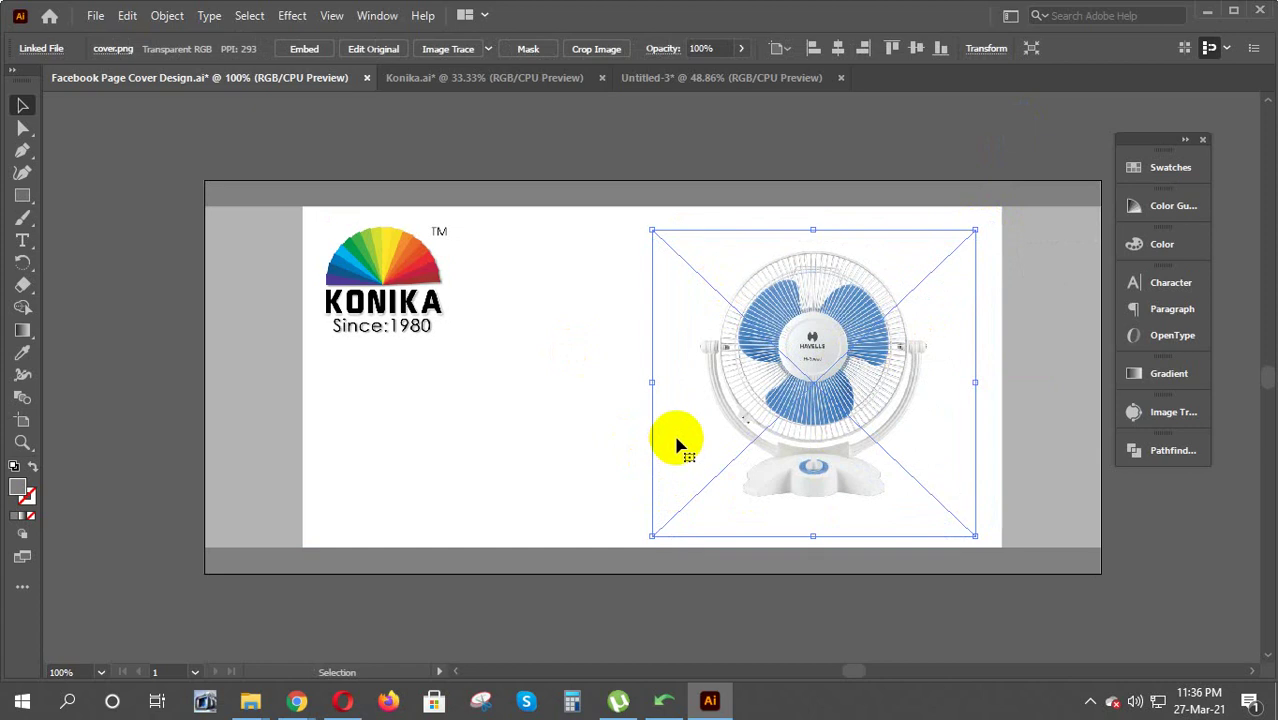
# Shift the fan image slightly further right and deselect it
pyautogui.click(878, 160)
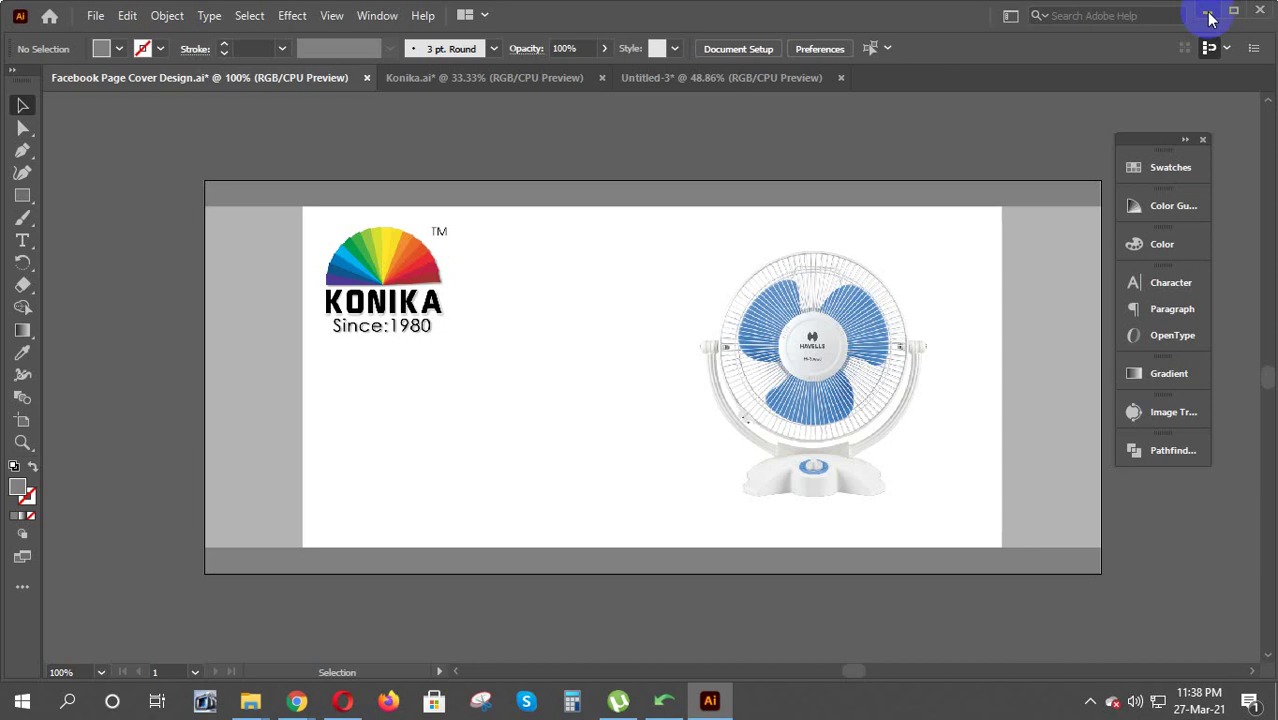
pyautogui.click(561, 280)
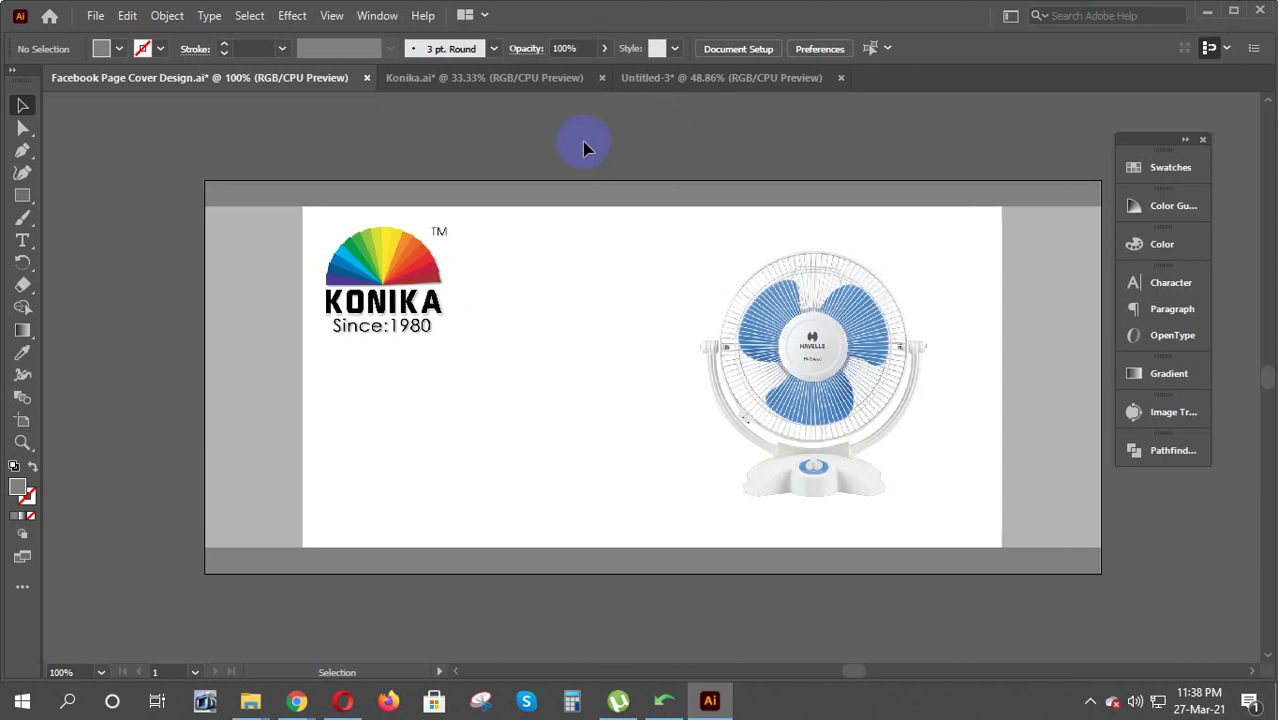
pyautogui.moveTo(787, 400); pyautogui.dragTo(848, 388)
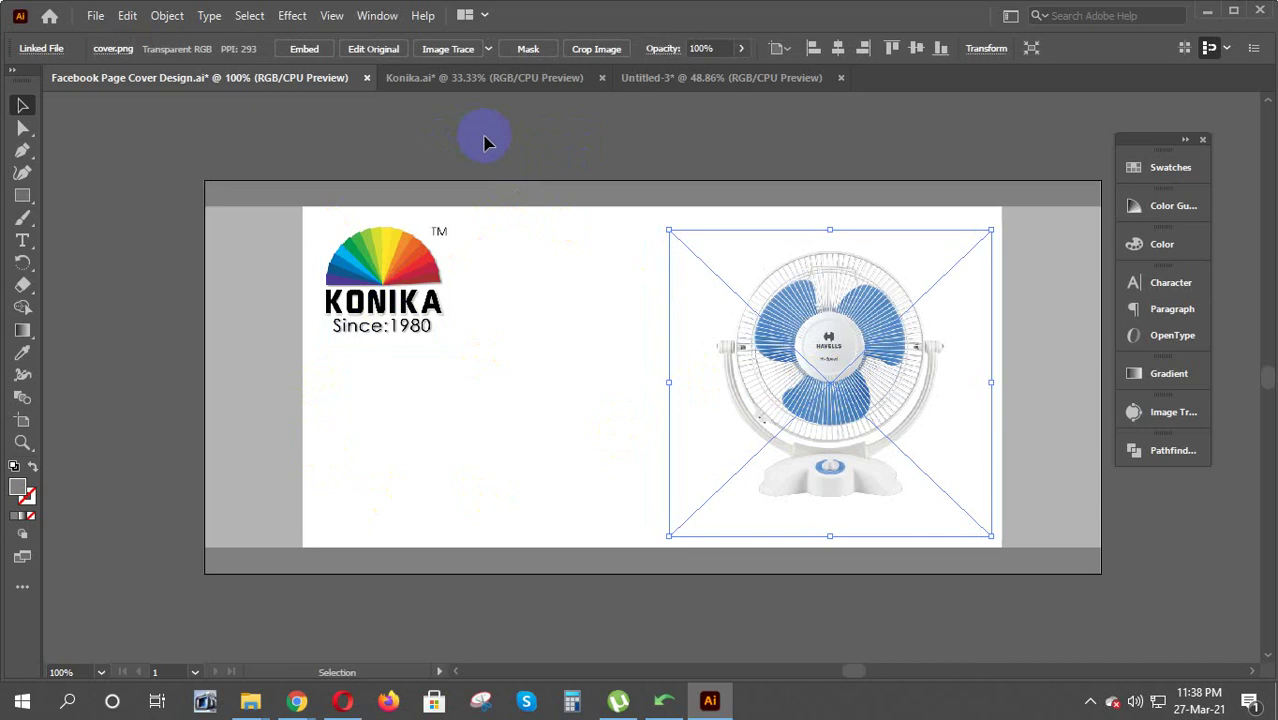
pyautogui.click(486, 145)
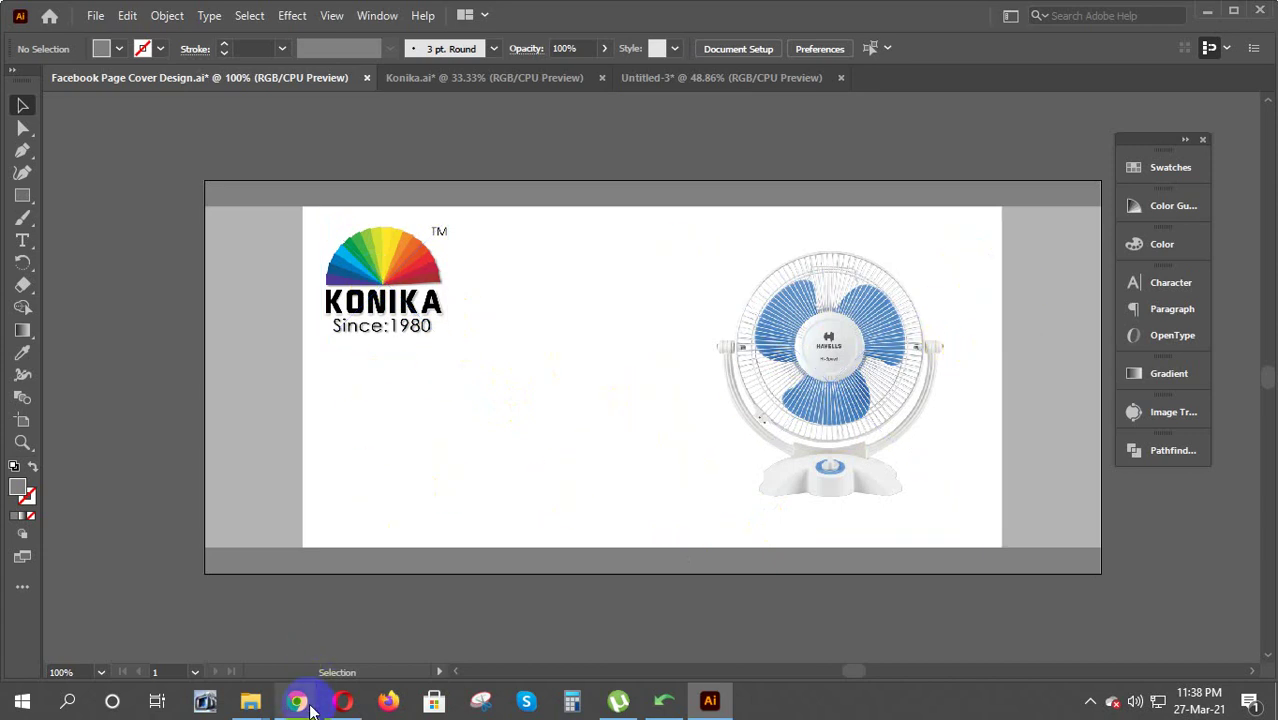
# Copy the search query 'hi speed fan png' from Chrome and minimize the browser
pyautogui.moveTo(297, 701)
pyautogui.click(214, 632)
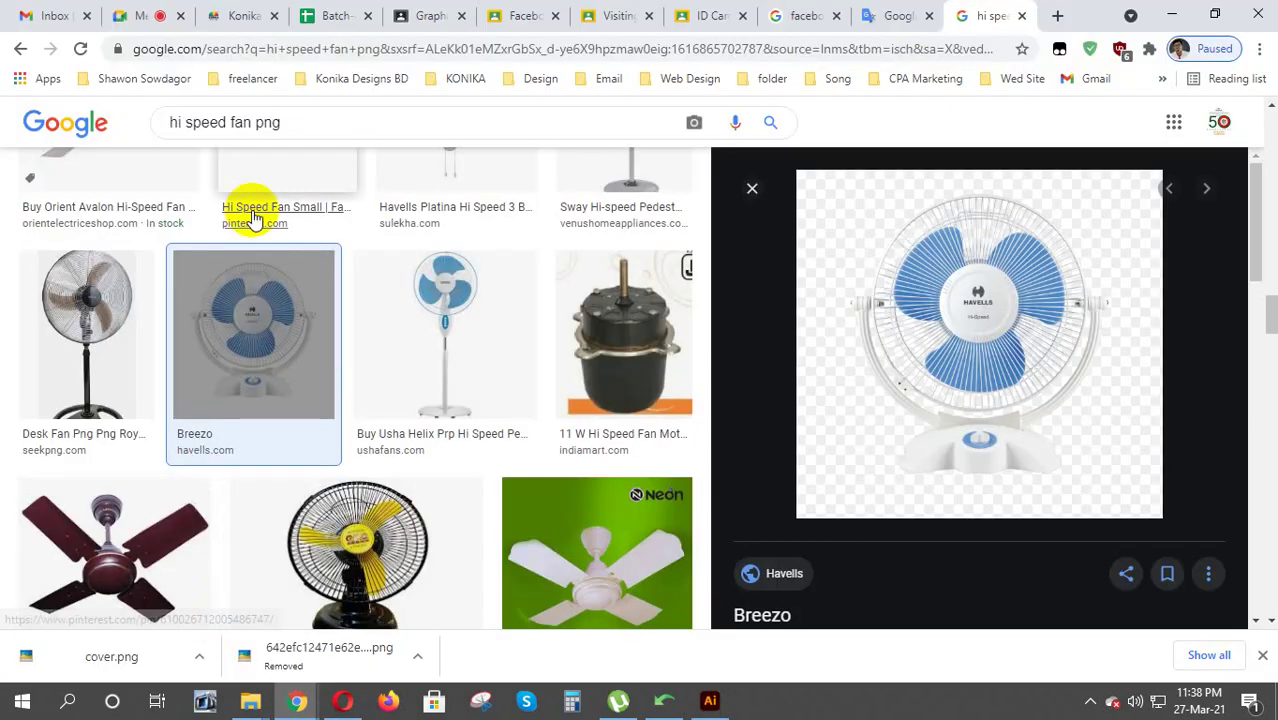
pyautogui.tripleClick(247, 122)
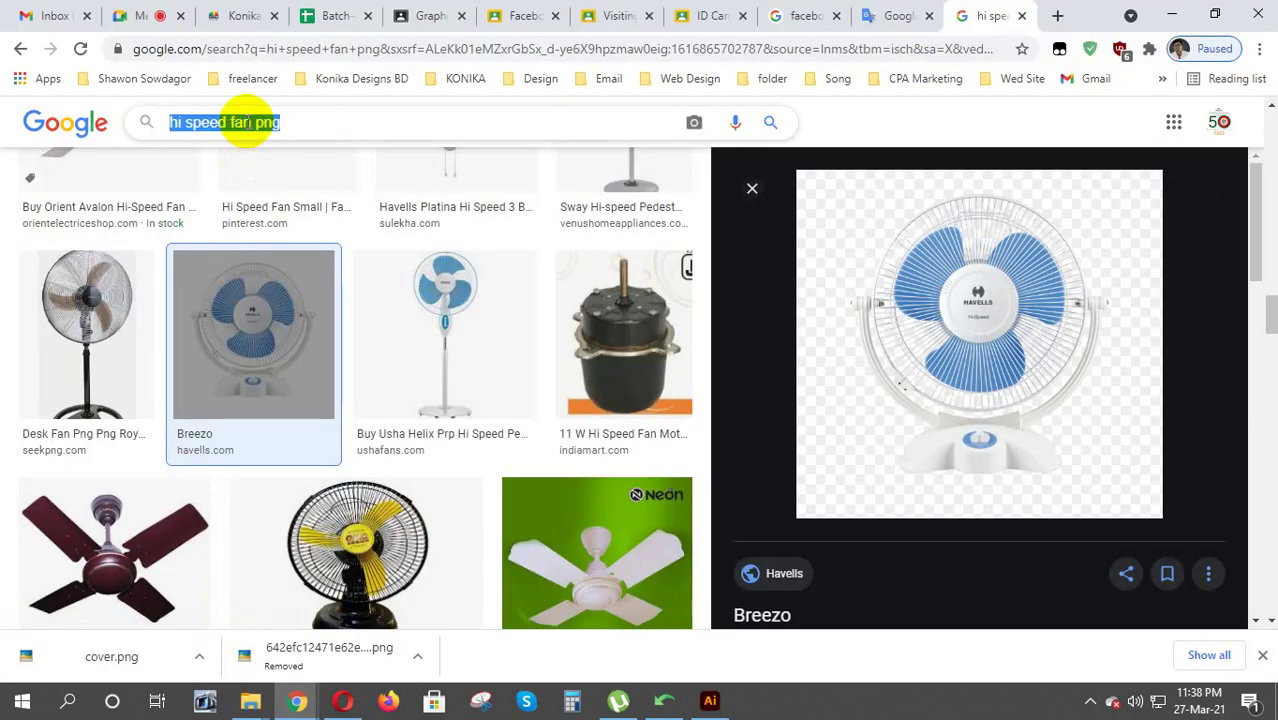
pyautogui.rightClick(255, 125)
pyautogui.click(285, 191)
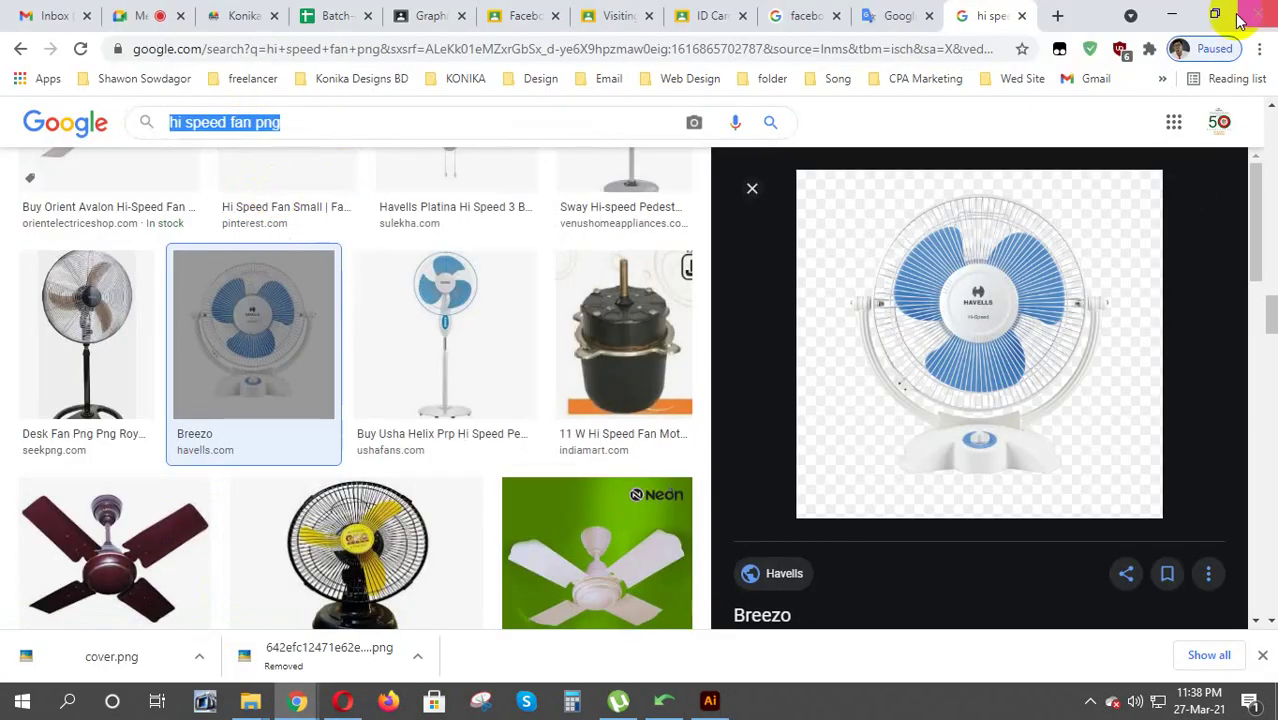
pyautogui.click(1165, 14)
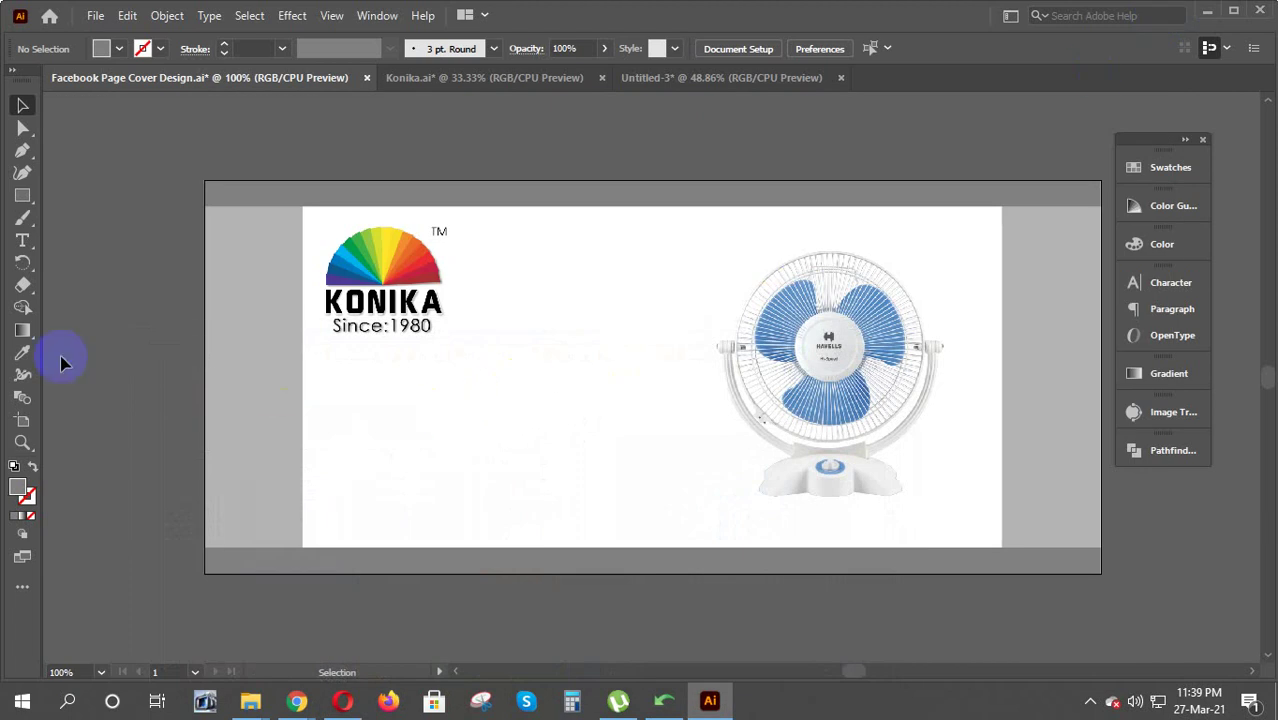
# Add a placeholder text line 'hi speed fan png' mid-artboard
pyautogui.click(23, 240)
pyautogui.click(523, 416)
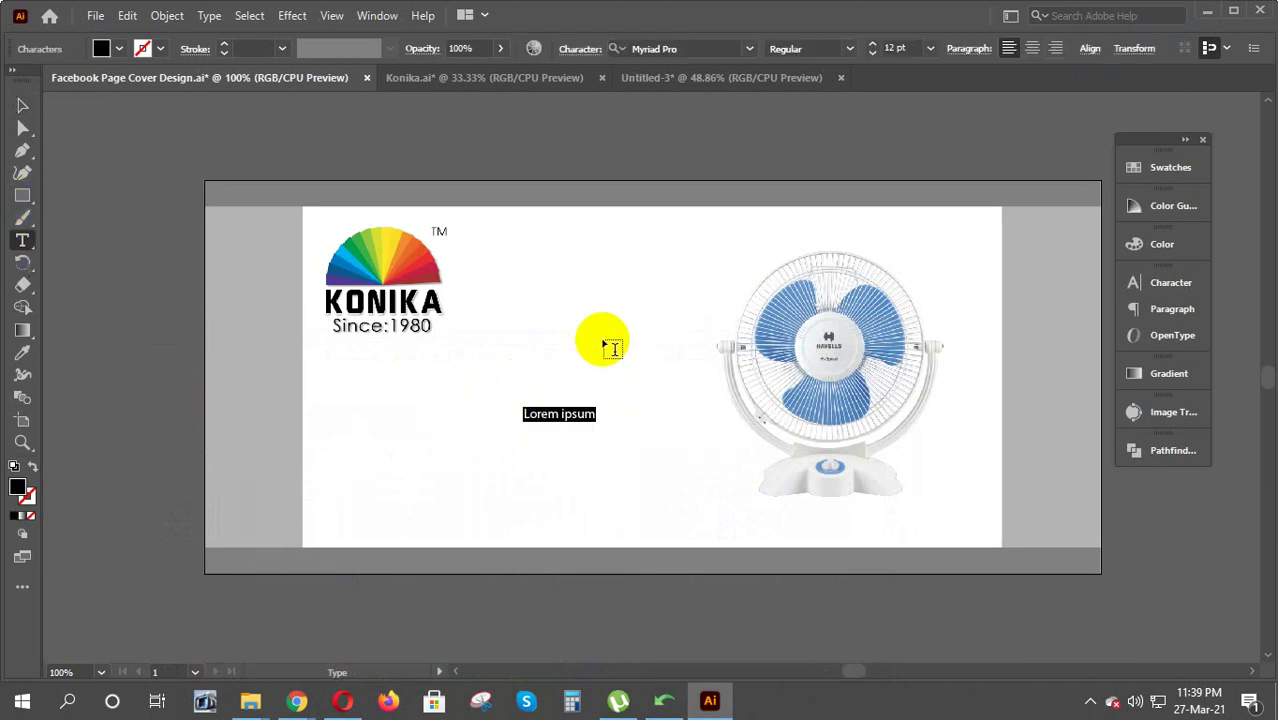
pyautogui.write('hi speed fan png')
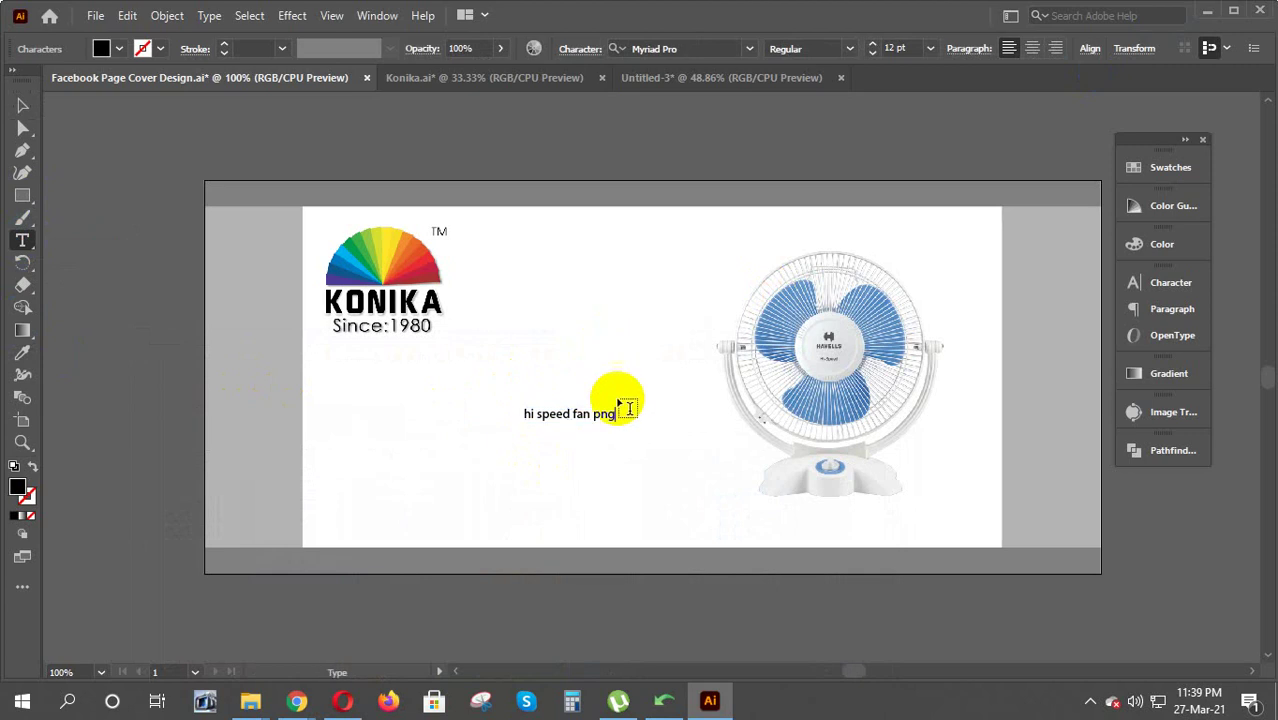
pyautogui.click(25, 106)
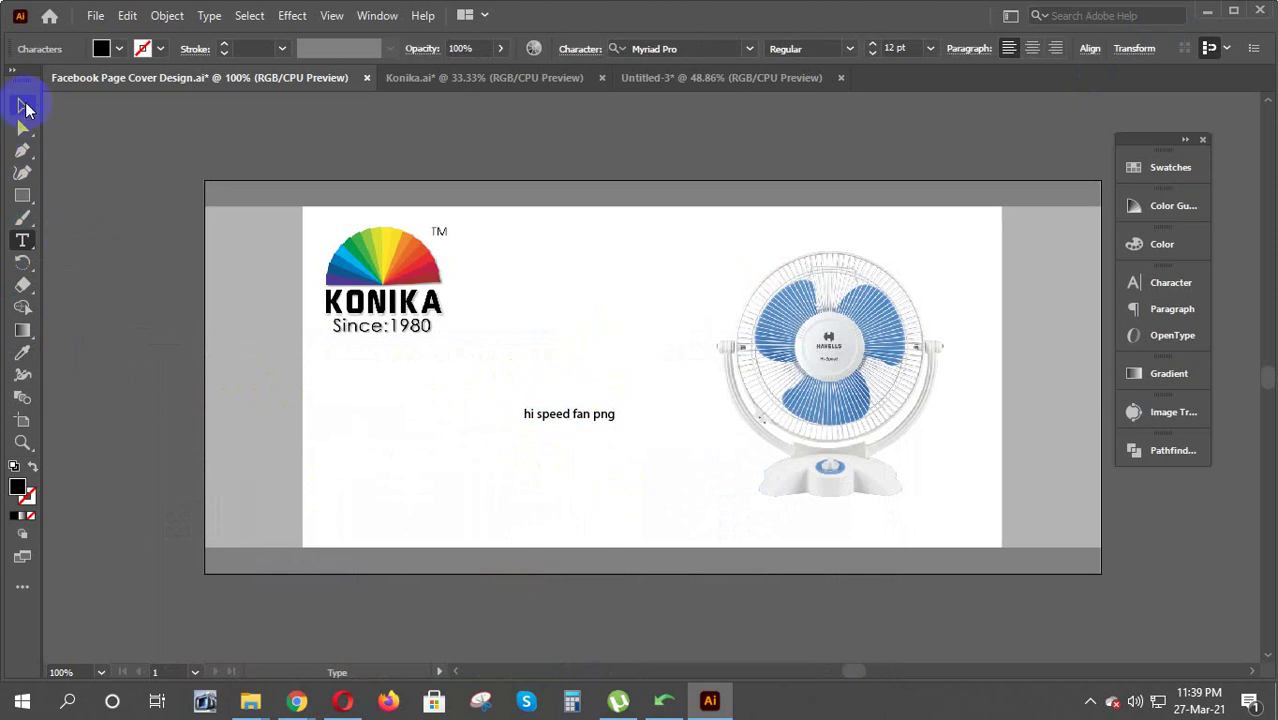
# Delete the trailing 'png' and capitalize the F in 'fan'
pyautogui.doubleClick(600, 420)
pyautogui.moveTo(592, 414); pyautogui.dragTo(624, 427)
pyautogui.click(626, 425)
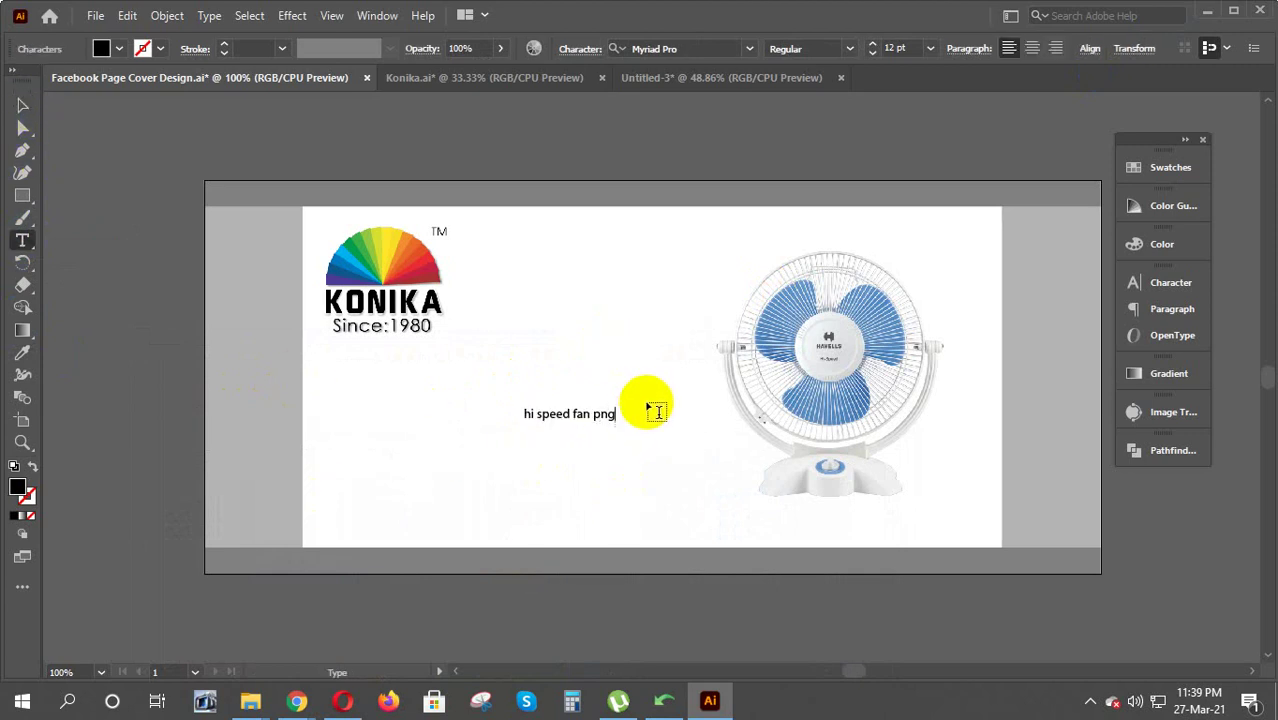
pyautogui.press('BackSpace')
pyautogui.press('BackSpace')
pyautogui.press('BackSpace')
pyautogui.press('Left')
pyautogui.press('Left')
# Capitalize the S in 'speed' and retype the leading 'hi' in capitals
pyautogui.press('Left')
pyautogui.press('BackSpace')
pyautogui.write('F')
pyautogui.press('Left')
pyautogui.press('Left')
pyautogui.press('Left')
pyautogui.press('Left')
pyautogui.press('Left')
pyautogui.press('BackSpace')
pyautogui.press('Delete')
pyautogui.write('S')
pyautogui.press('BackSpace')
pyautogui.press('BackSpace')
pyautogui.press('BackSpace')
pyautogui.write('hi')
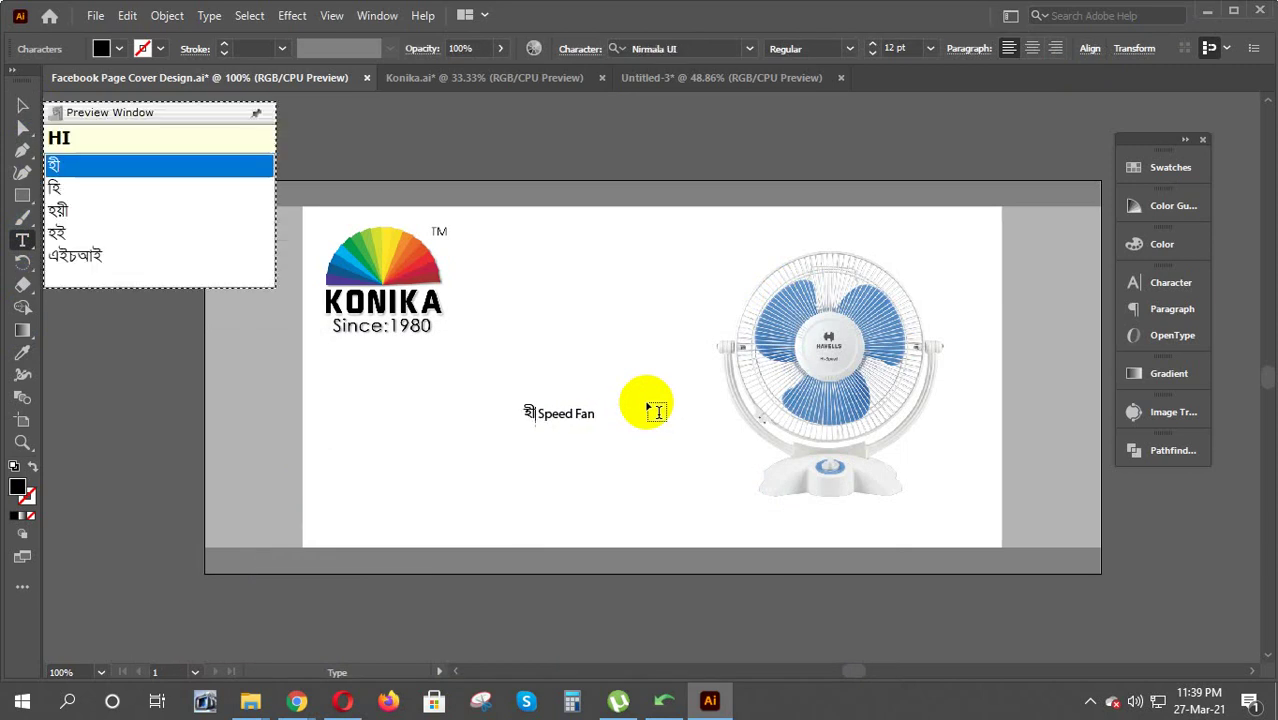
pyautogui.press('Escape')
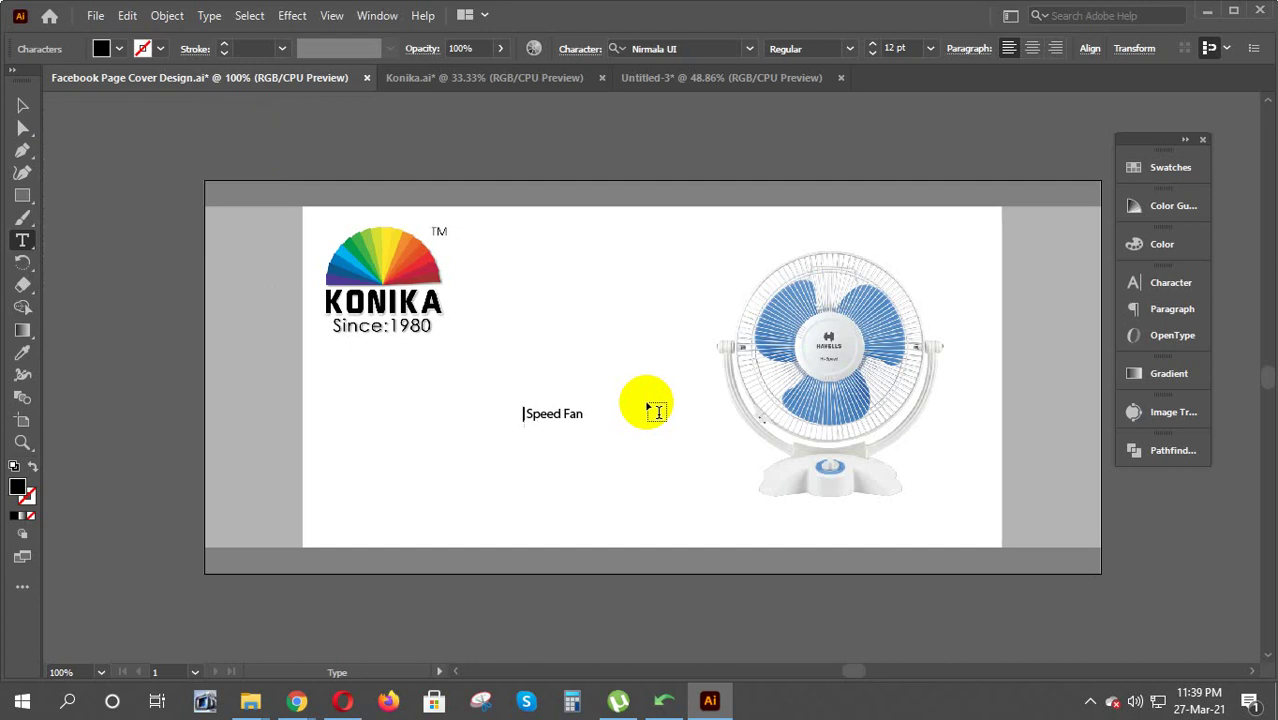
pyautogui.write('Hi')
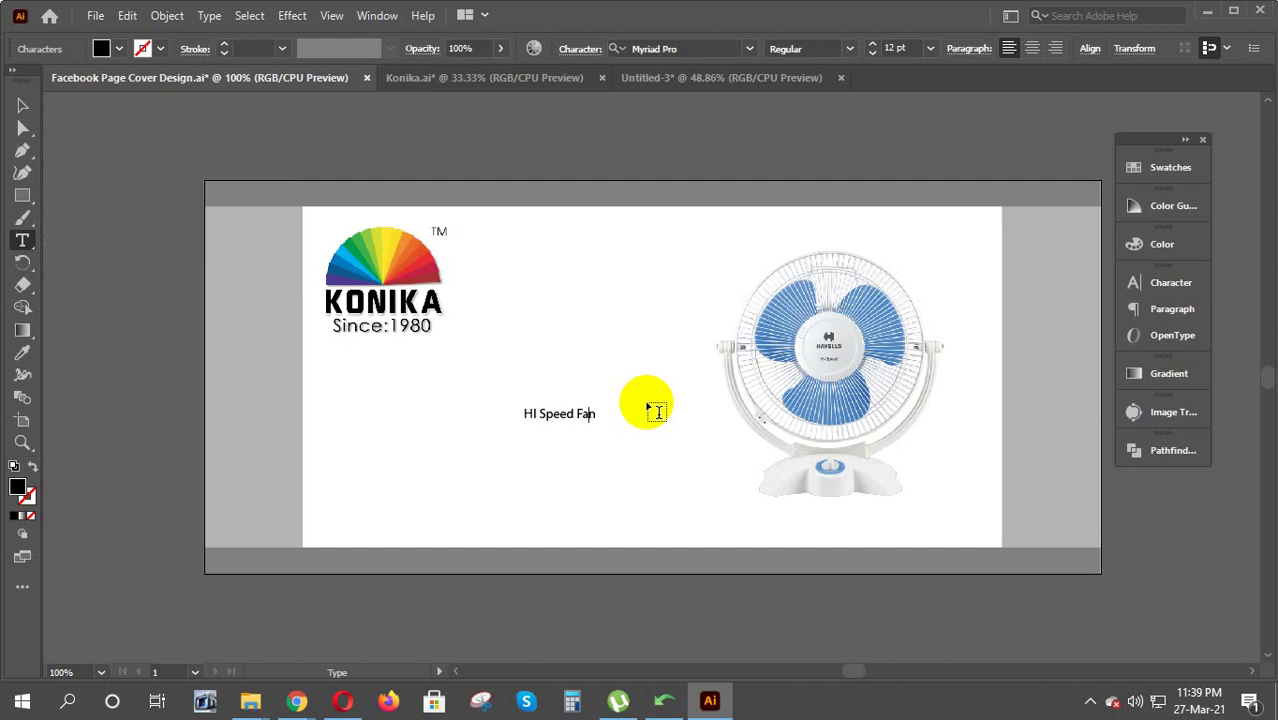
# Enlarge the HI Speed Fan text and move it left beneath the KONIKA logo
pyautogui.click(23, 105)
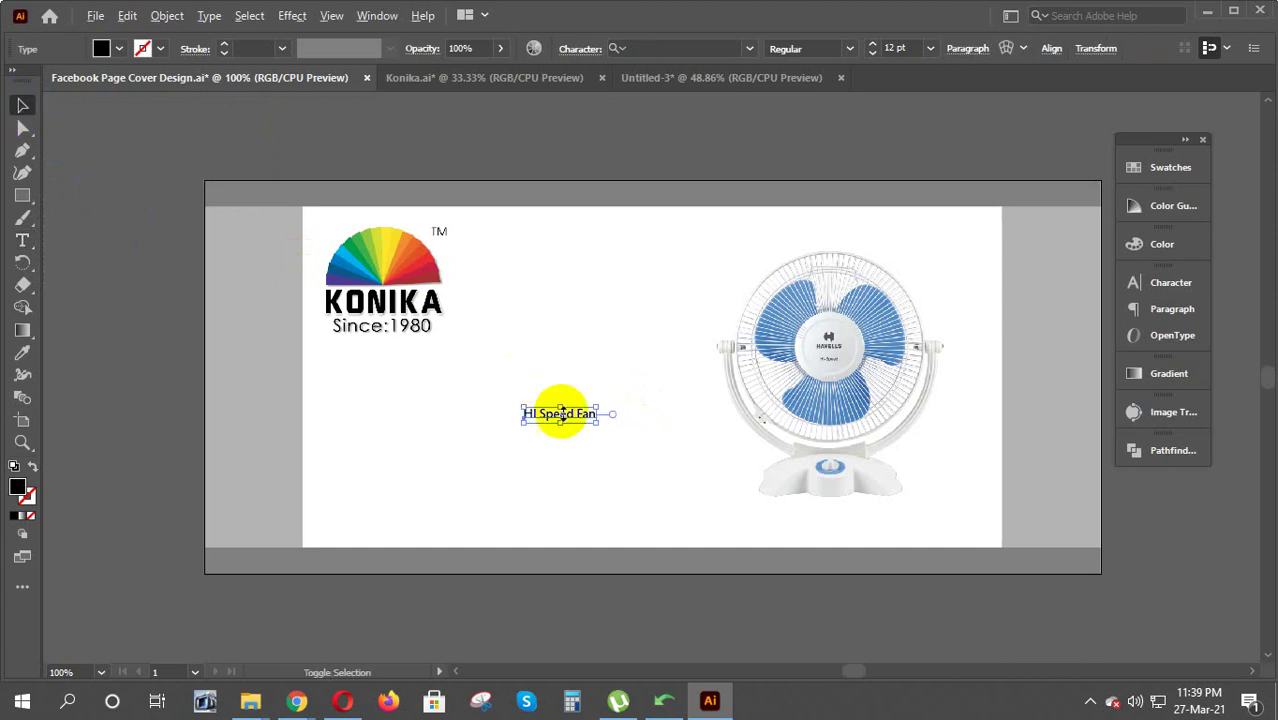
pyautogui.moveTo(598, 407); pyautogui.dragTo(748, 320)
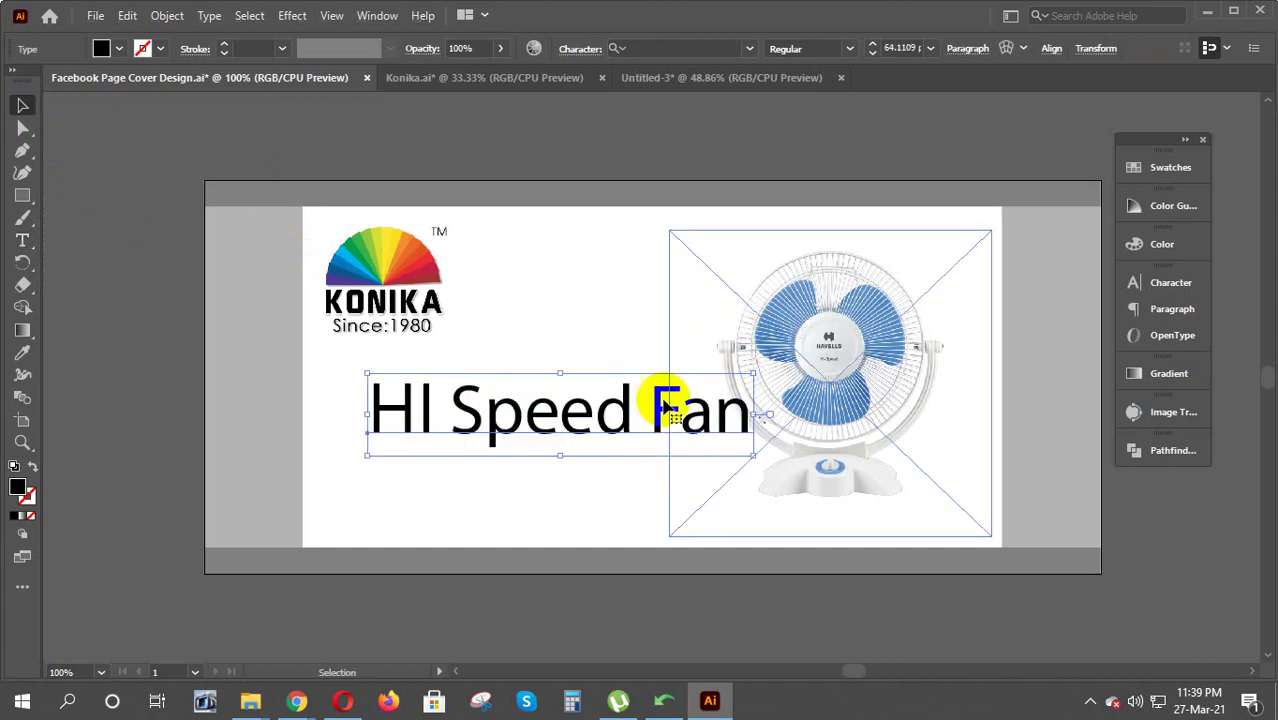
pyautogui.moveTo(665, 405)
pyautogui.mouseDown()
pyautogui.moveTo(550, 430)
pyautogui.moveTo(562, 434)
pyautogui.mouseUp()
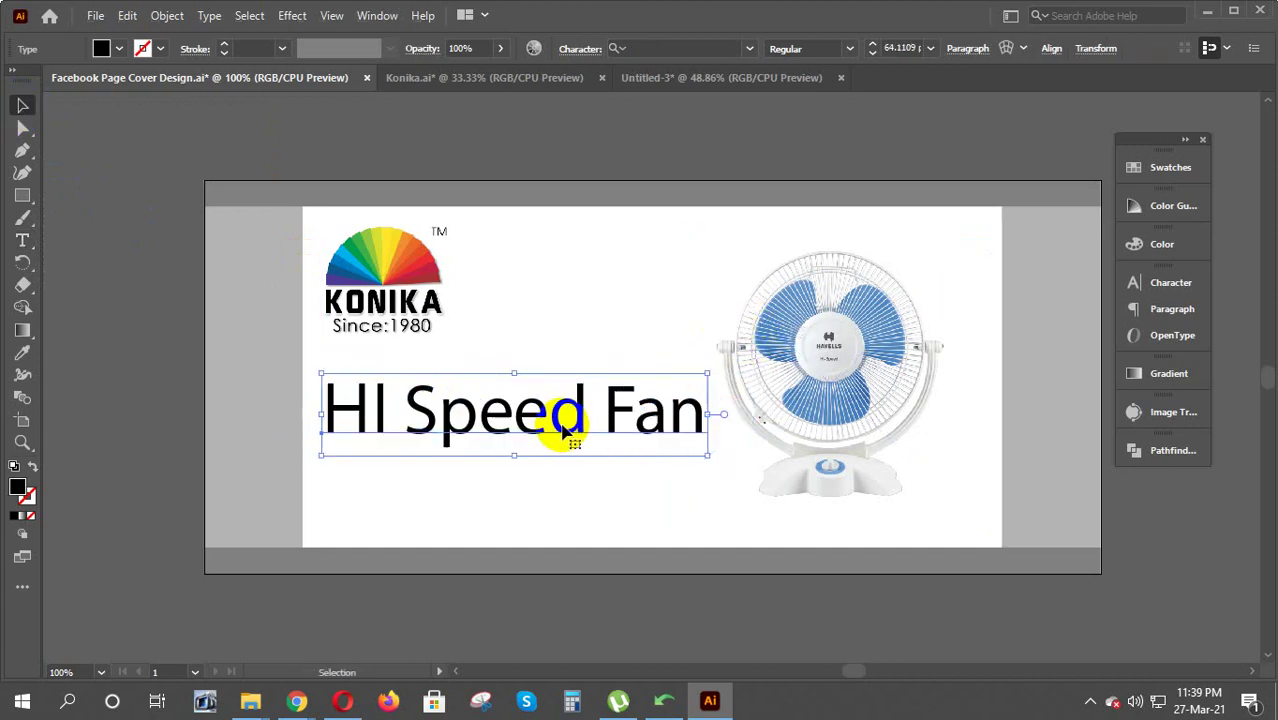
# Set the headline's font style to Bold in the Character panel
pyautogui.click(1160, 285)
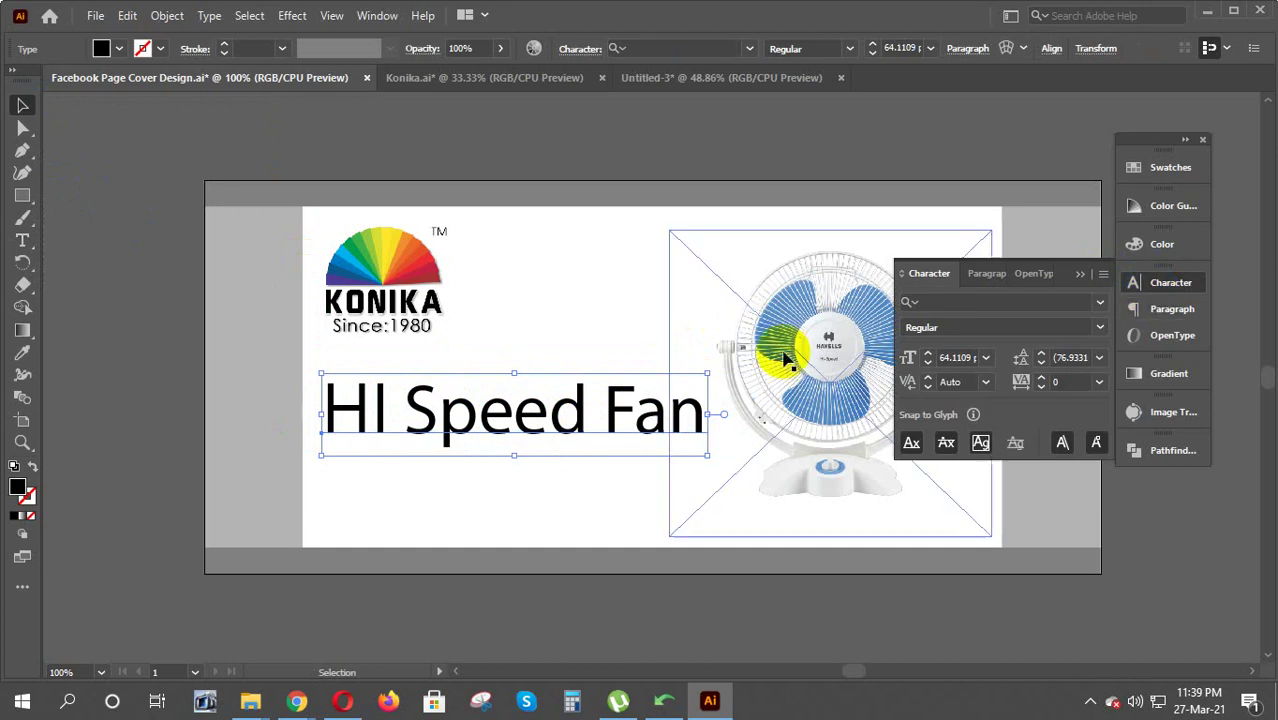
pyautogui.click(971, 328)
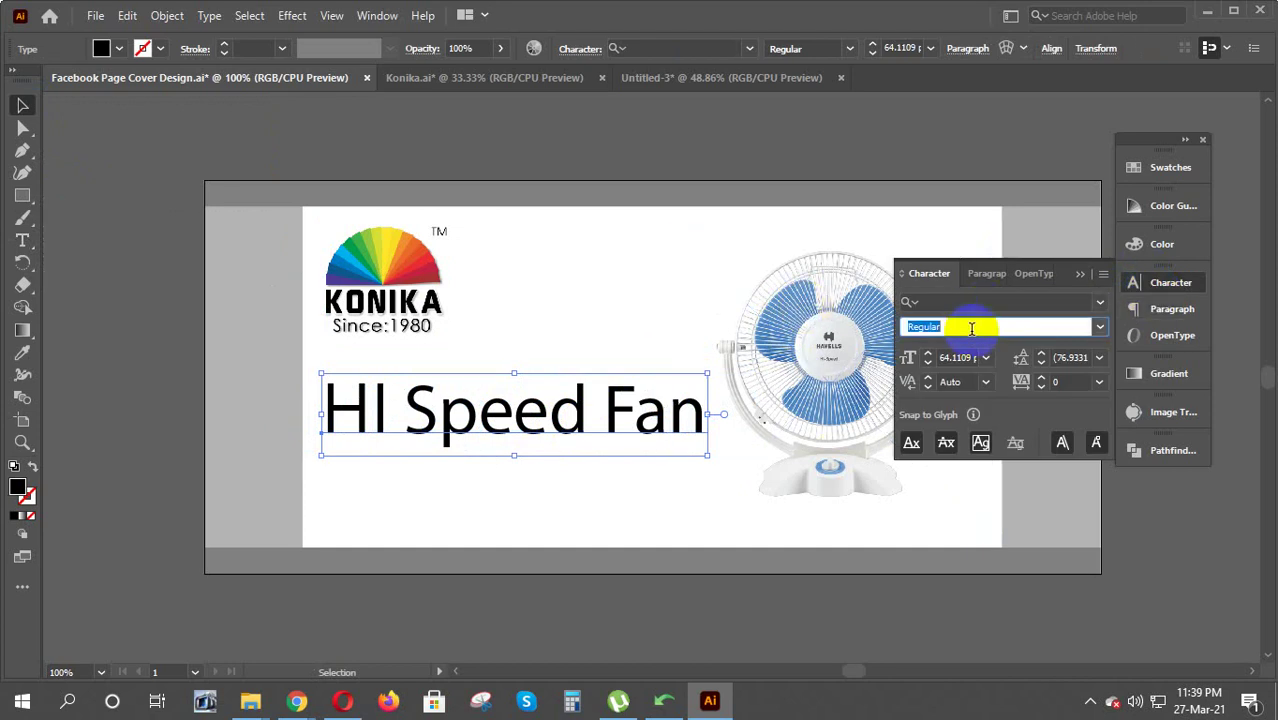
pyautogui.write('Bold')
pyautogui.press('Return')
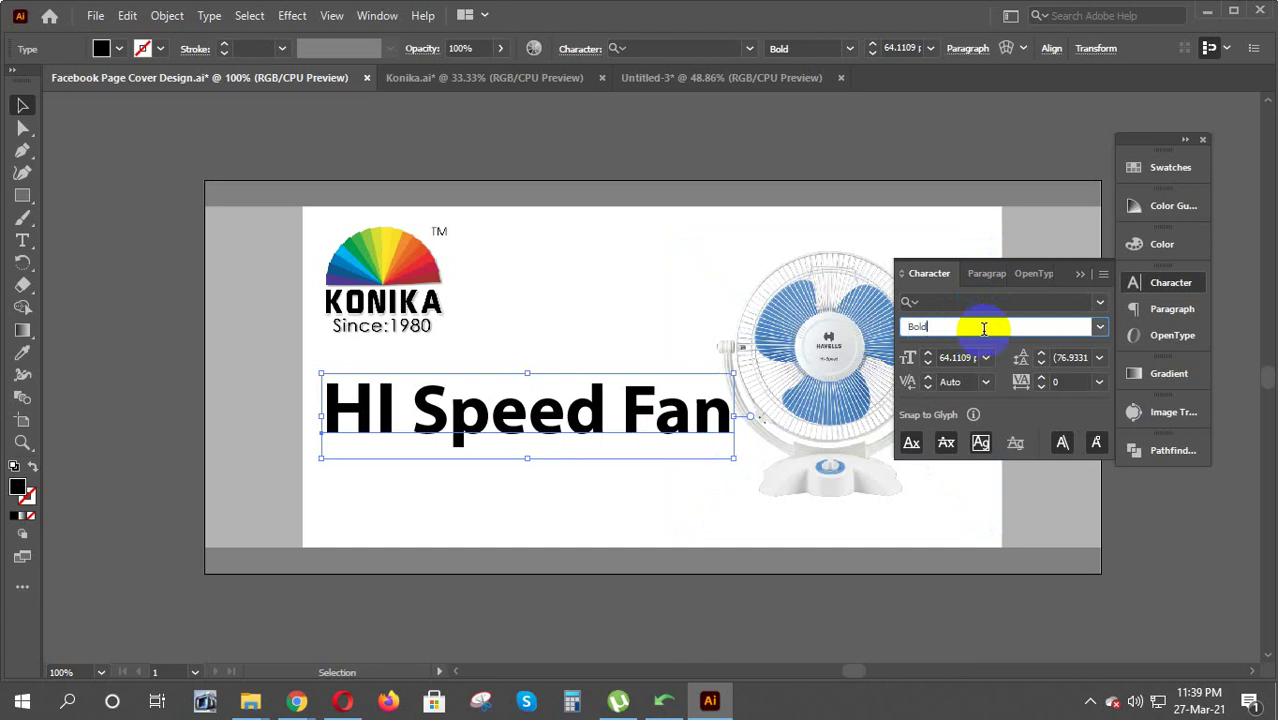
# Undo and redo the Bold change, then reapply Bold from the reopened Character panel
pyautogui.hotkey('ctrl', 'z')
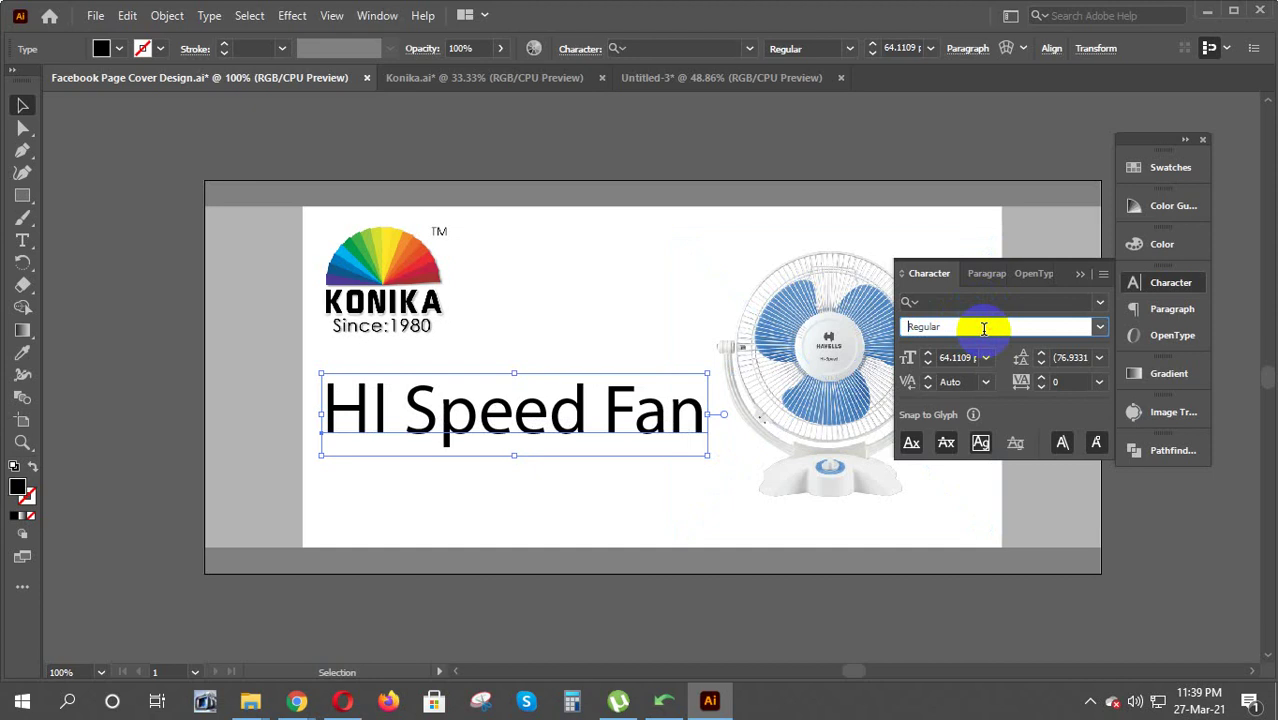
pyautogui.click(994, 328)
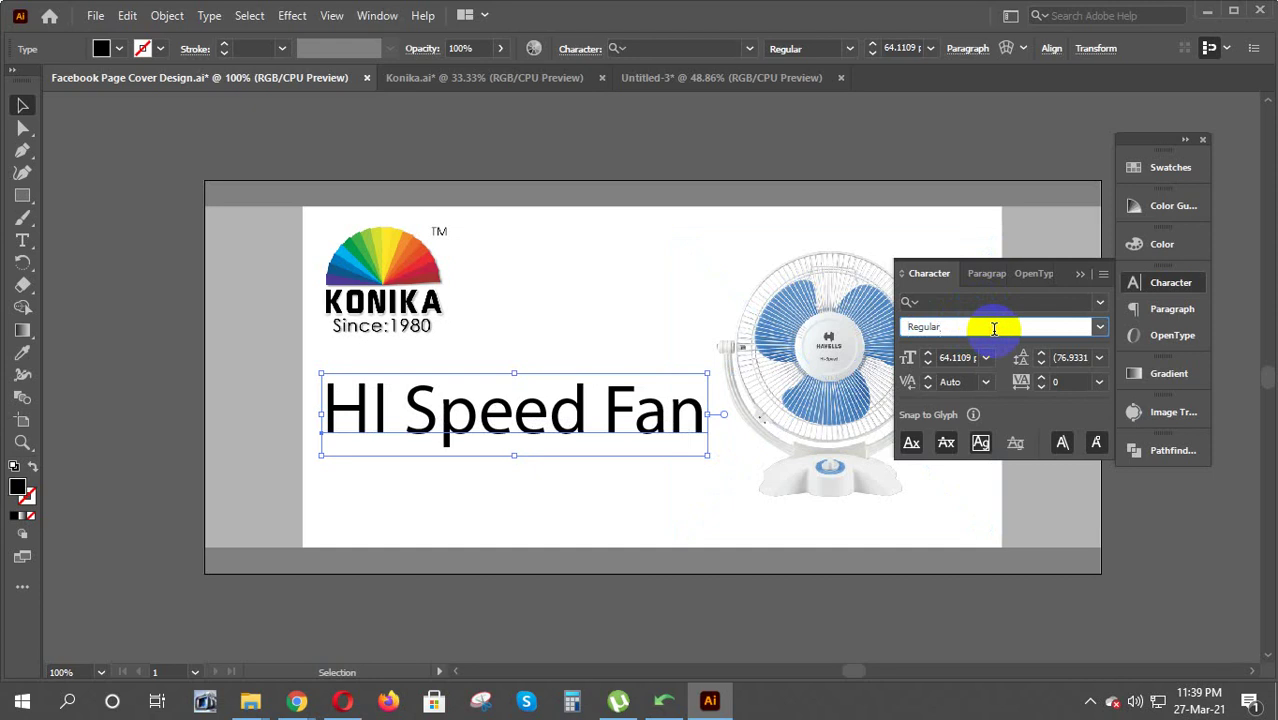
pyautogui.hotkey('ctrl', 'shift', 'z')
pyautogui.hotkey('ctrl', 'z')
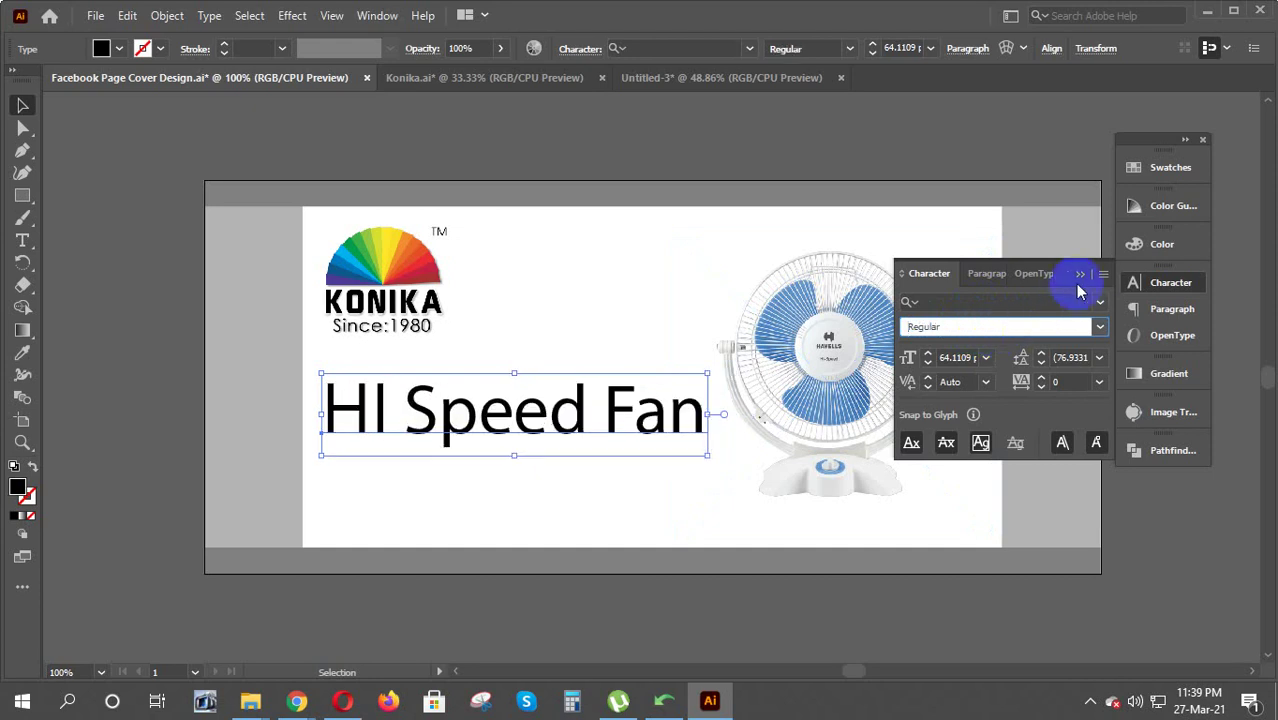
pyautogui.click(1085, 277)
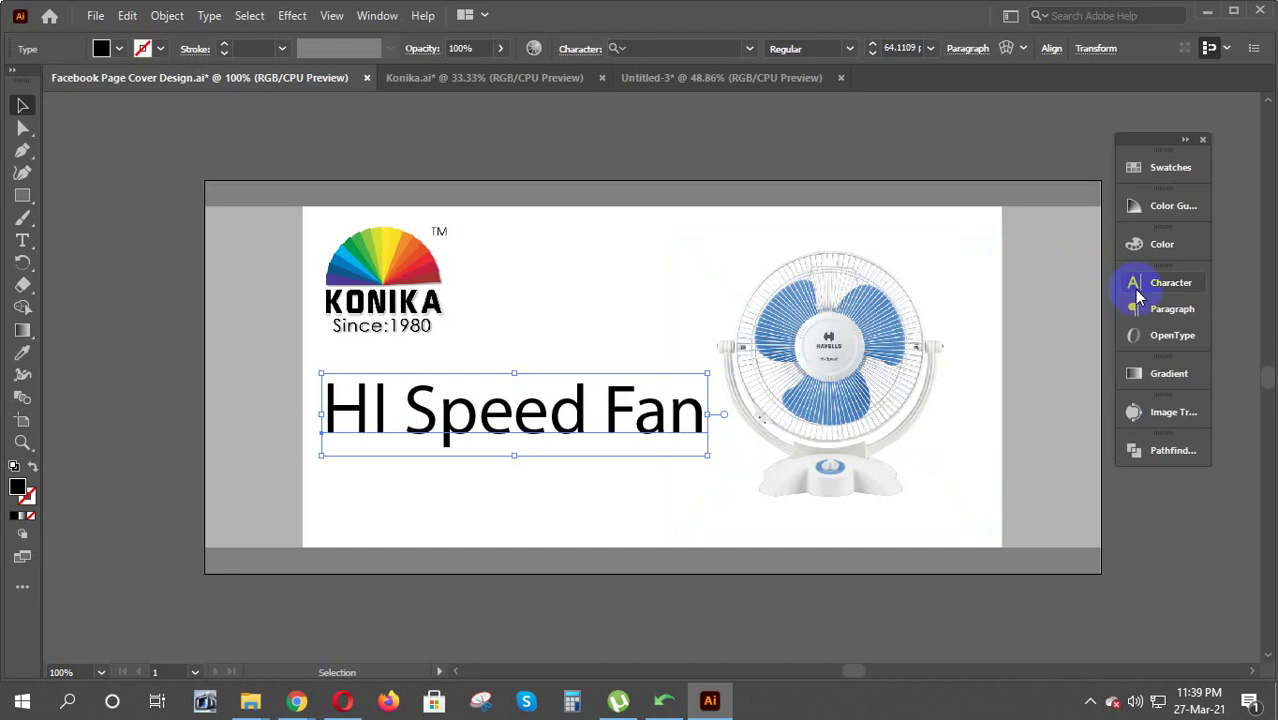
pyautogui.click(1133, 284)
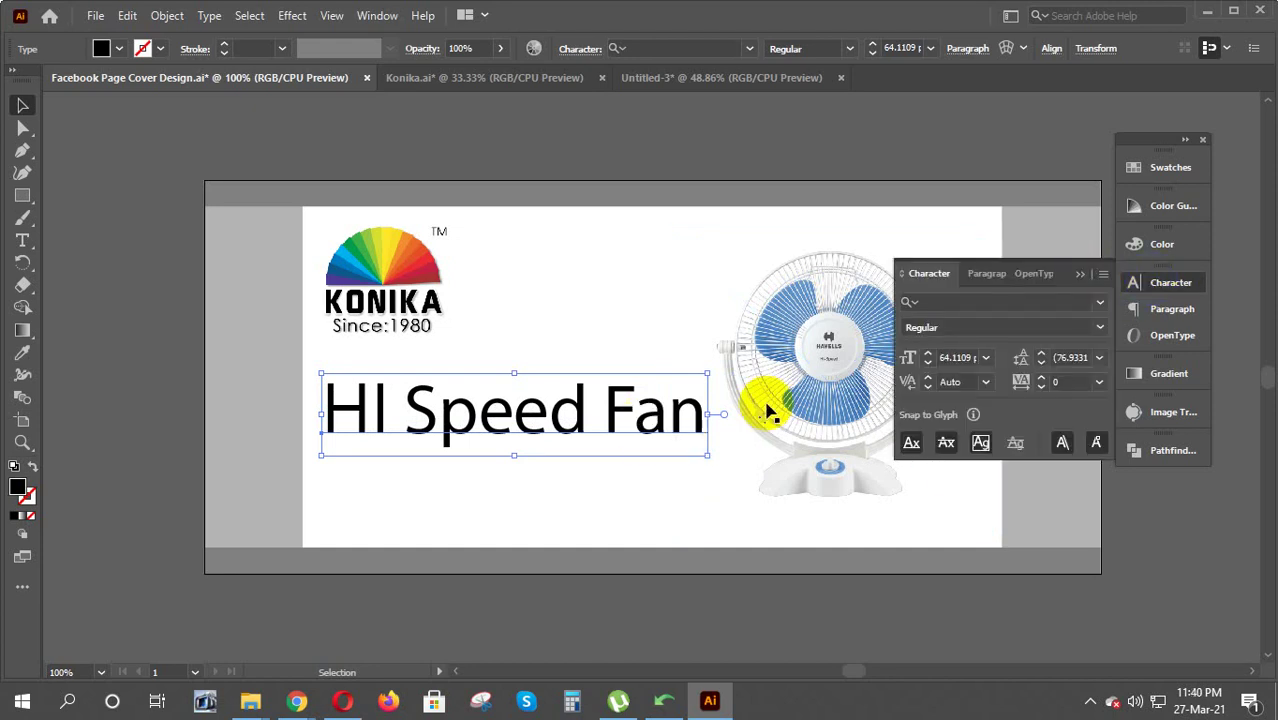
pyautogui.click(970, 327)
pyautogui.write('Bold')
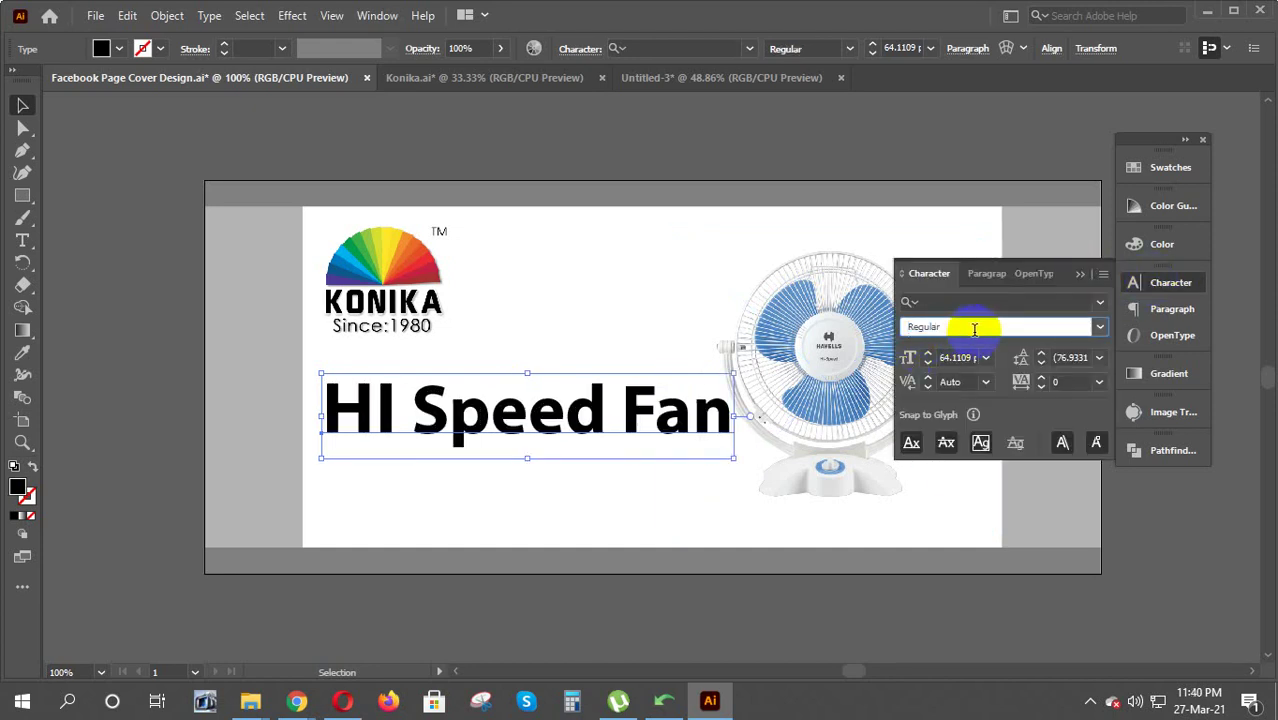
pyautogui.press('Return')
# Enter 'Natura PlayNobogonga' as the font family and preview nearby fonts on the headline
pyautogui.click(983, 303)
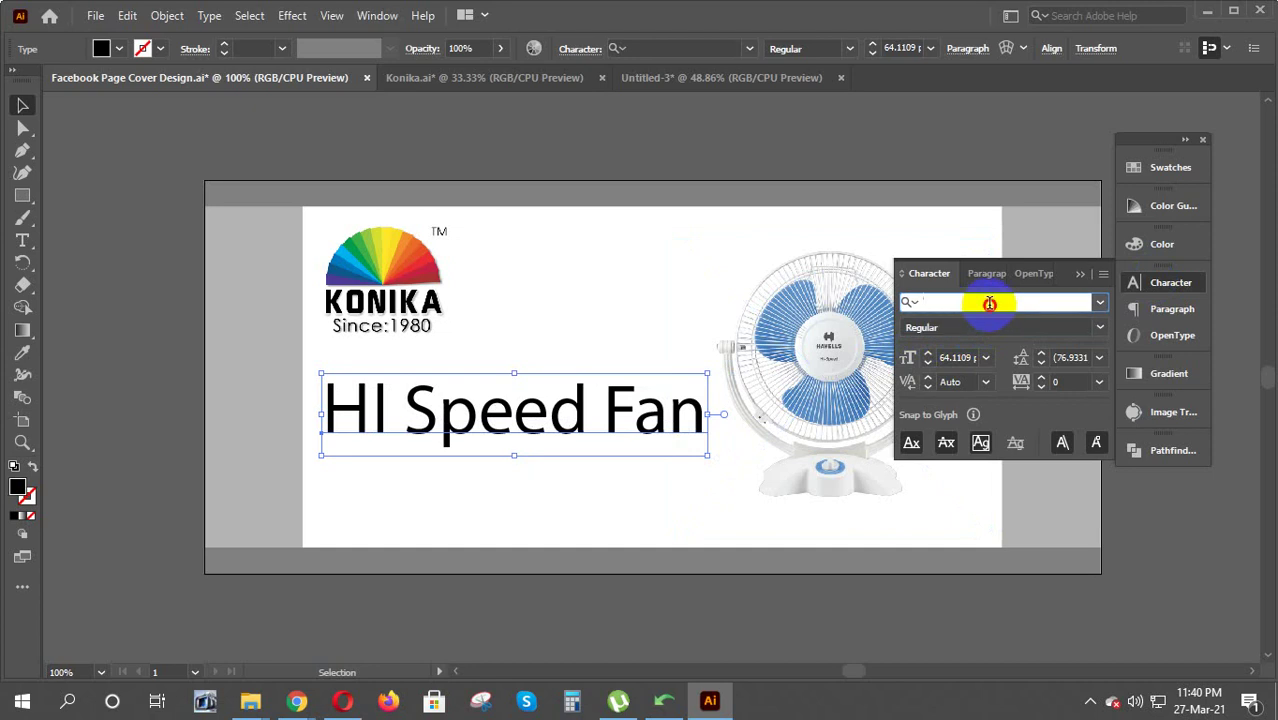
pyautogui.write('Natura PlayNobogongaMJ')
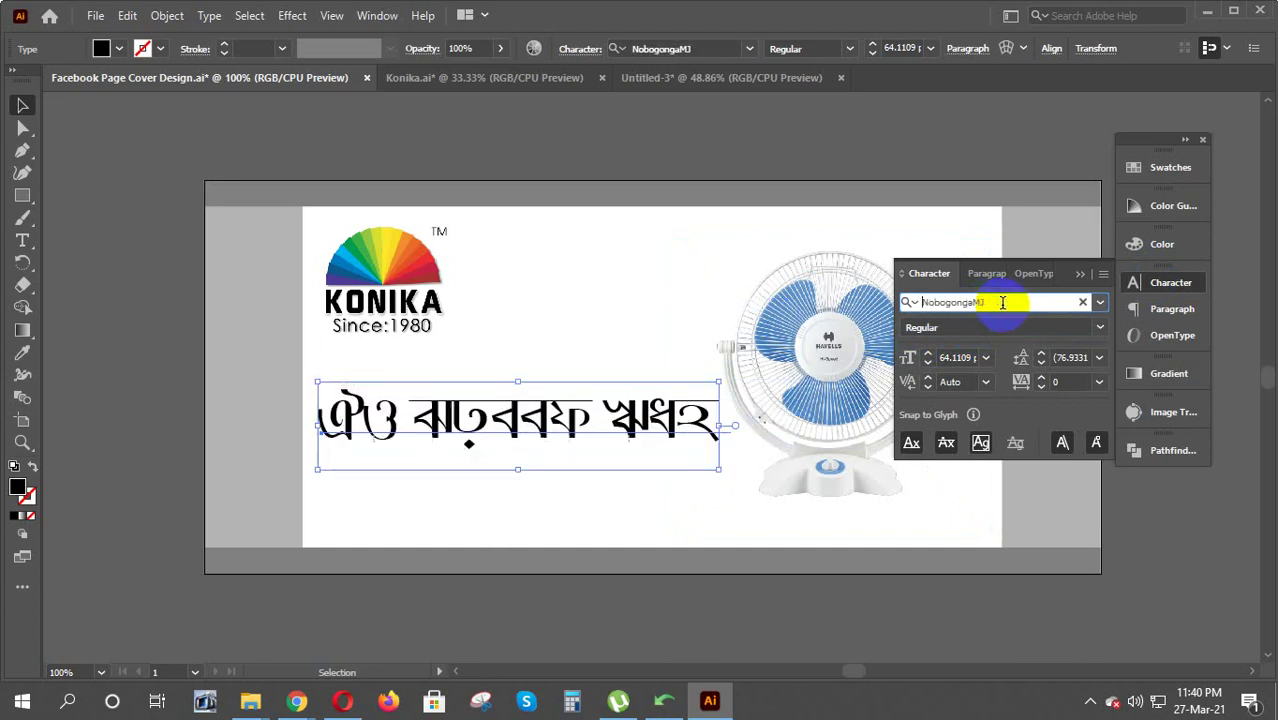
pyautogui.press('Up')
pyautogui.press('Up')
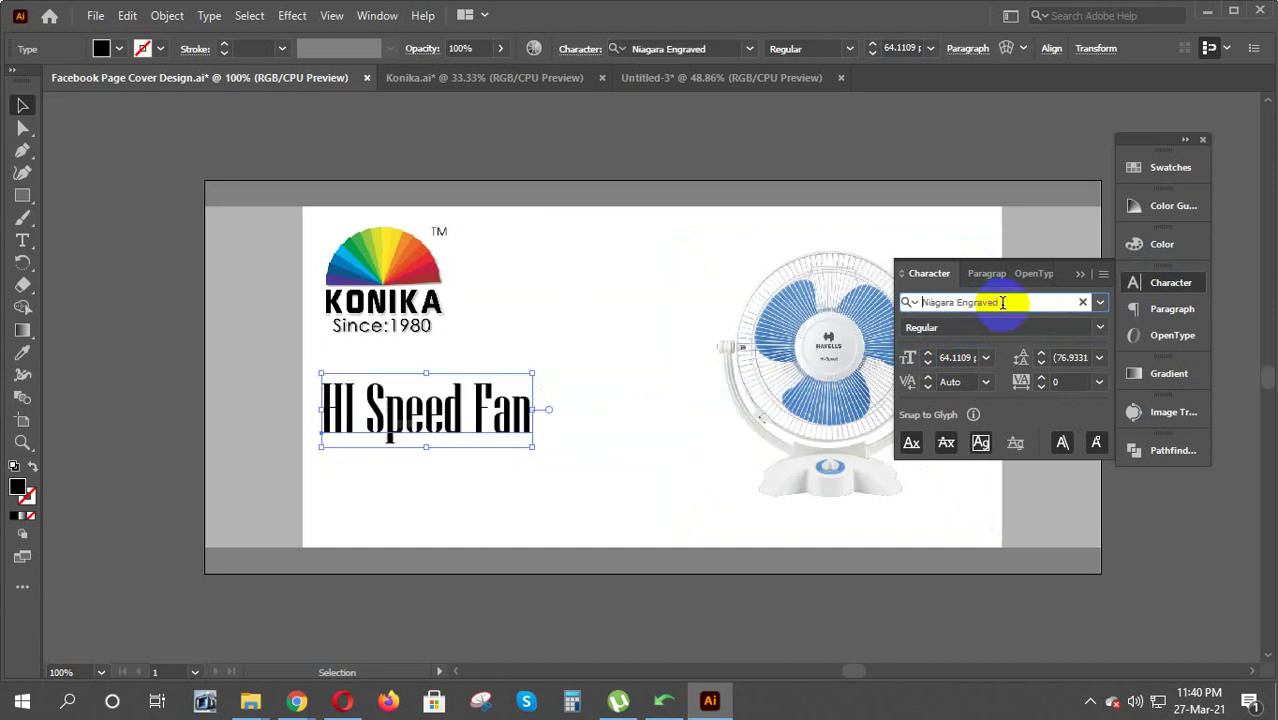
pyautogui.press('Up')
pyautogui.press('Up')
pyautogui.press('Up')
pyautogui.press('Up')
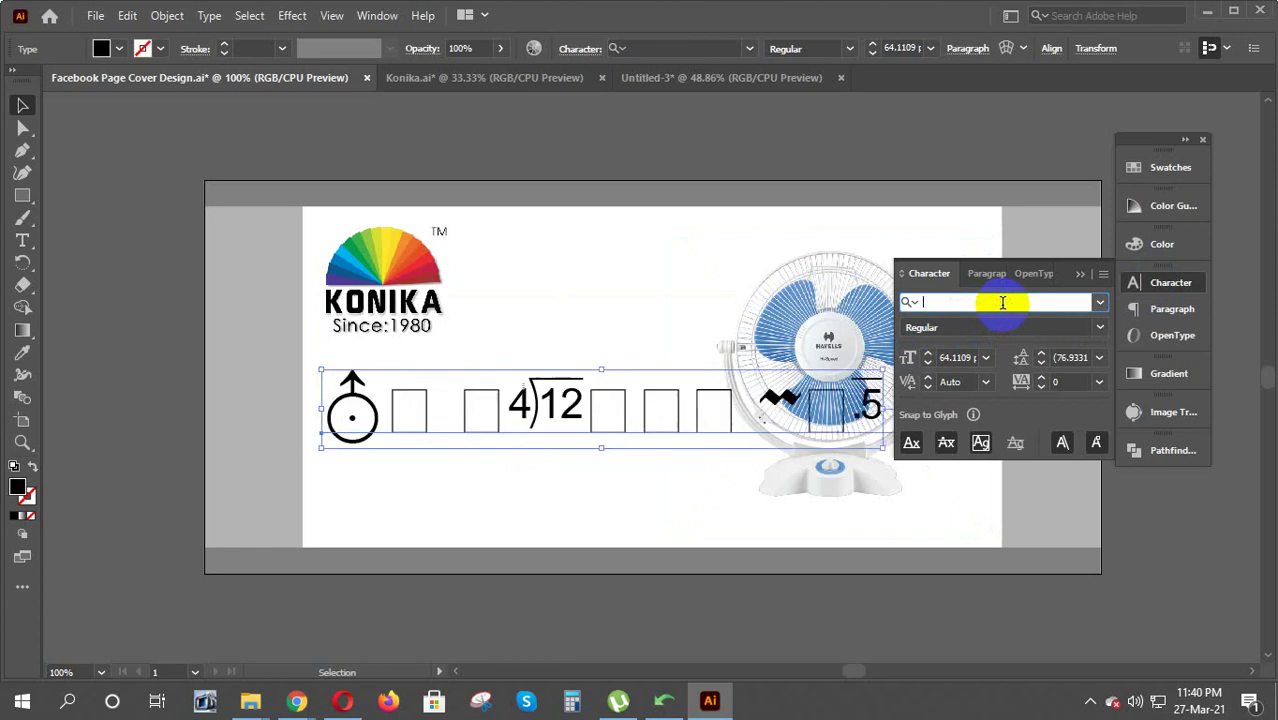
pyautogui.press('Up')
pyautogui.press('Up')
pyautogui.press('Up')
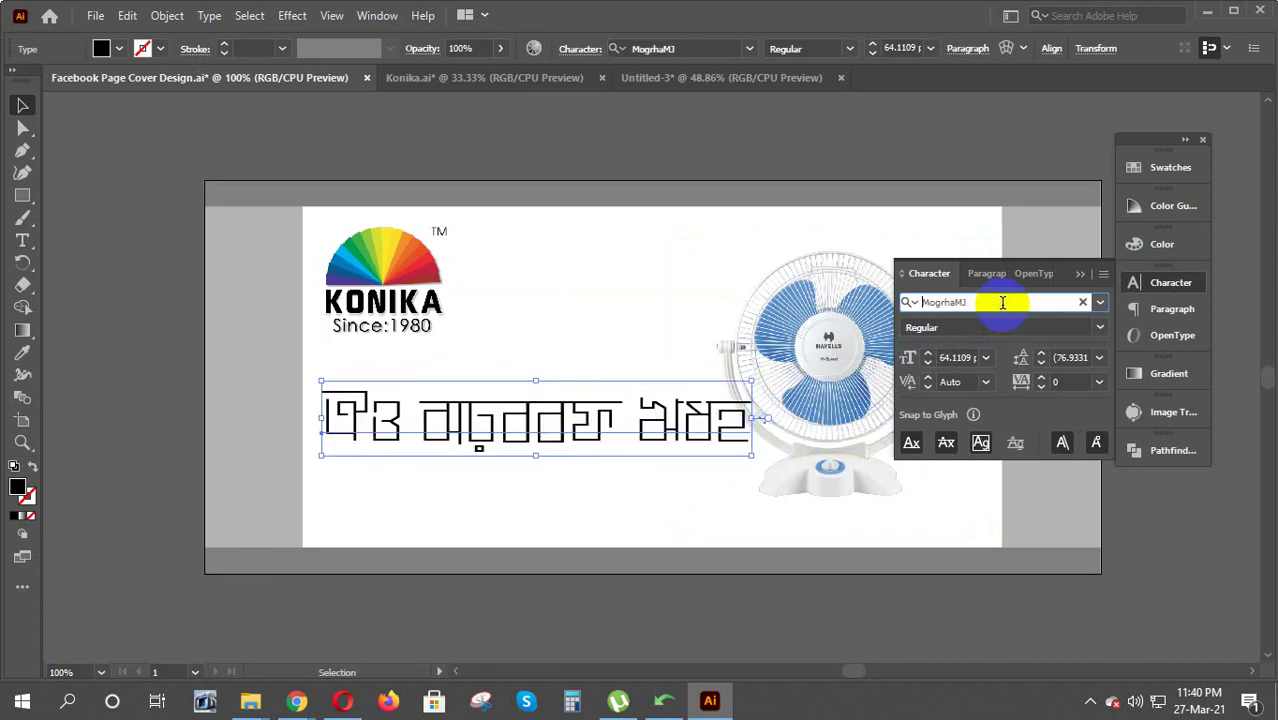
pyautogui.press('Up')
pyautogui.press('Up')
pyautogui.press('Up')
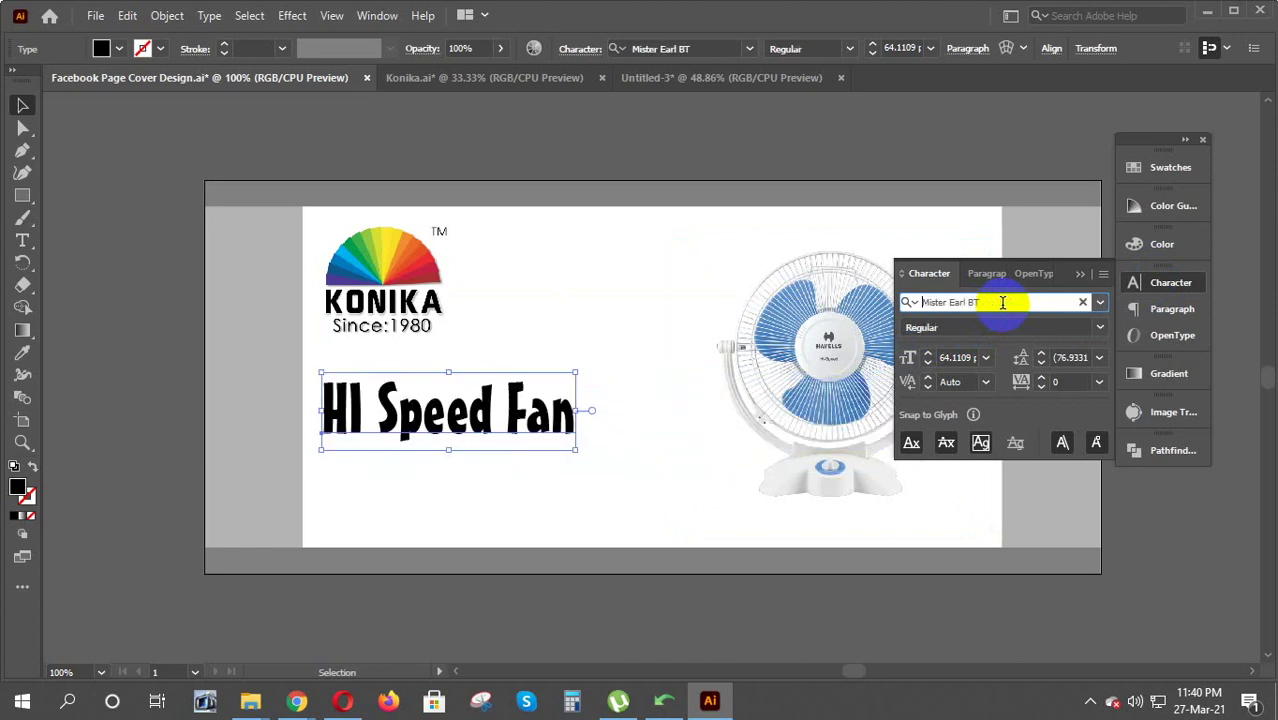
pyautogui.press('Up')
pyautogui.press('Up')
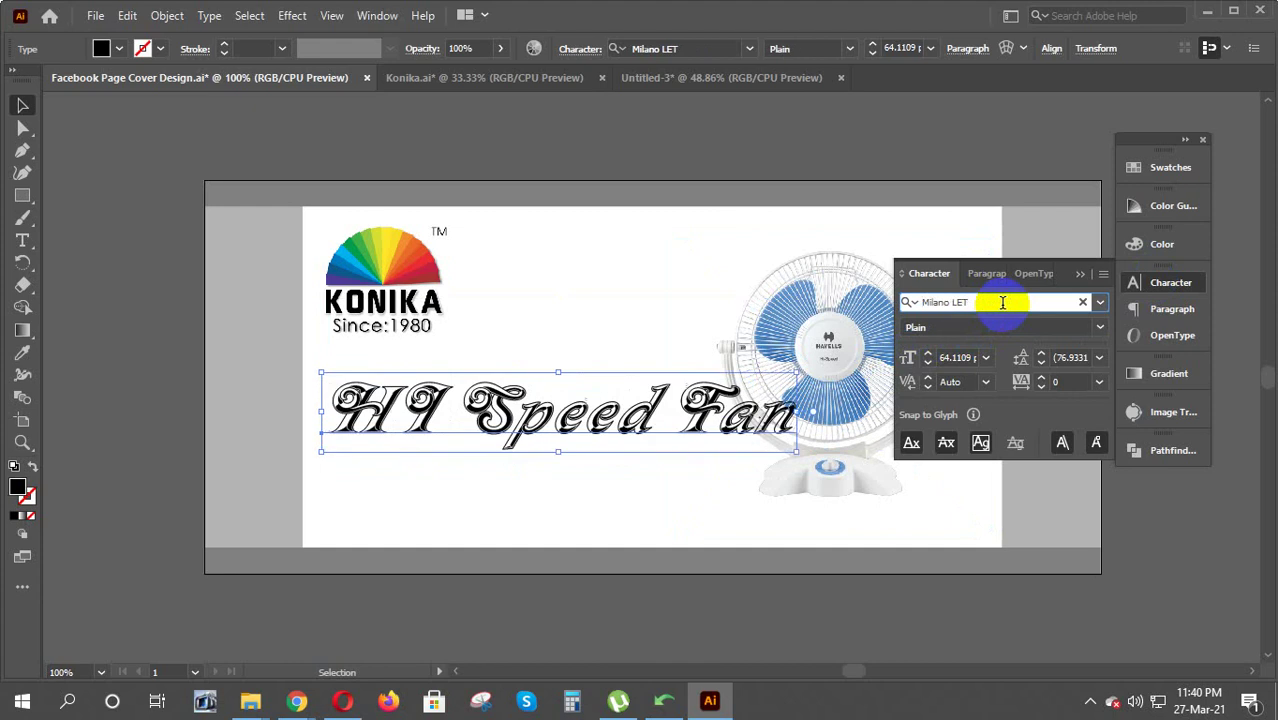
pyautogui.press('Up')
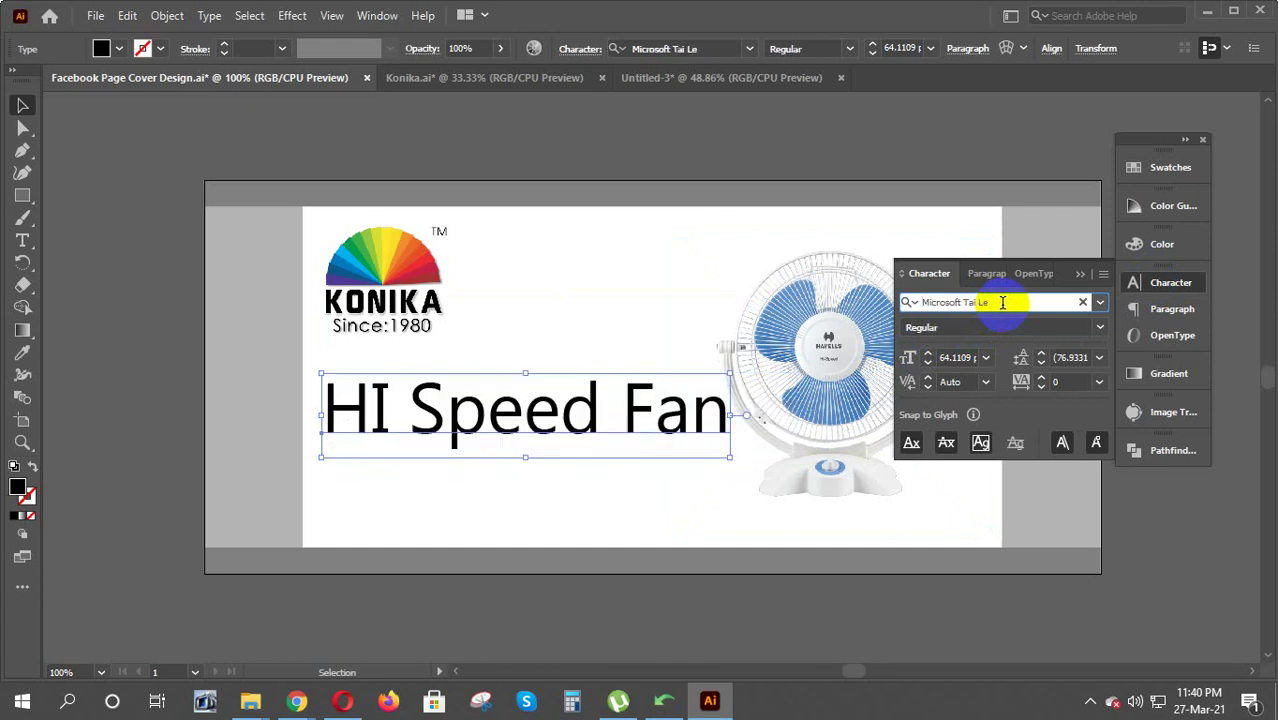
pyautogui.press('Down')
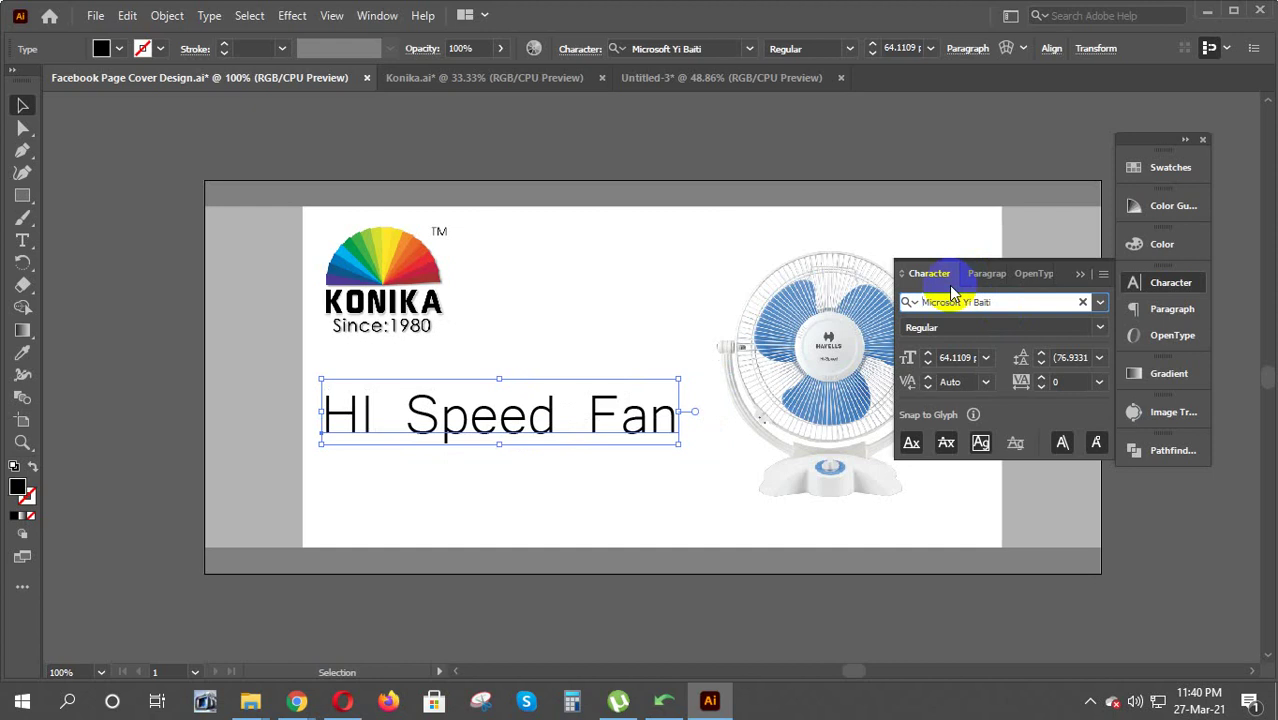
pyautogui.click(1104, 333)
pyautogui.click(1106, 333)
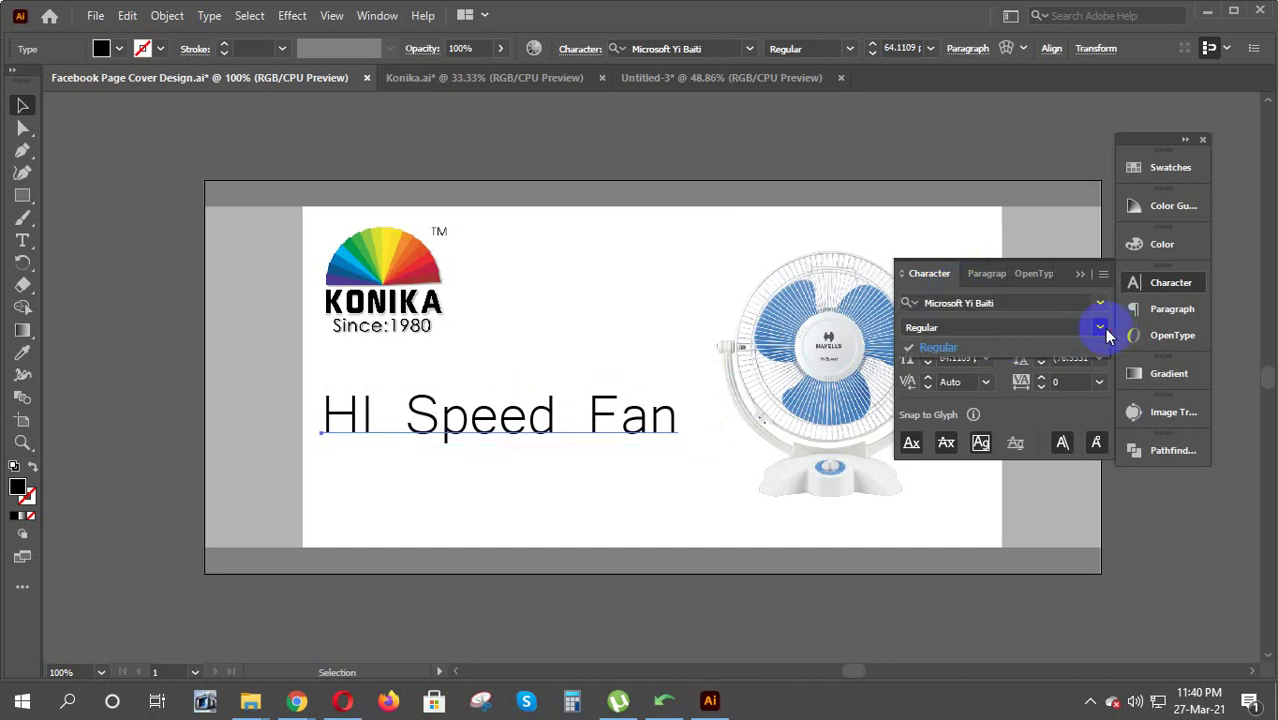
pyautogui.click(1035, 303)
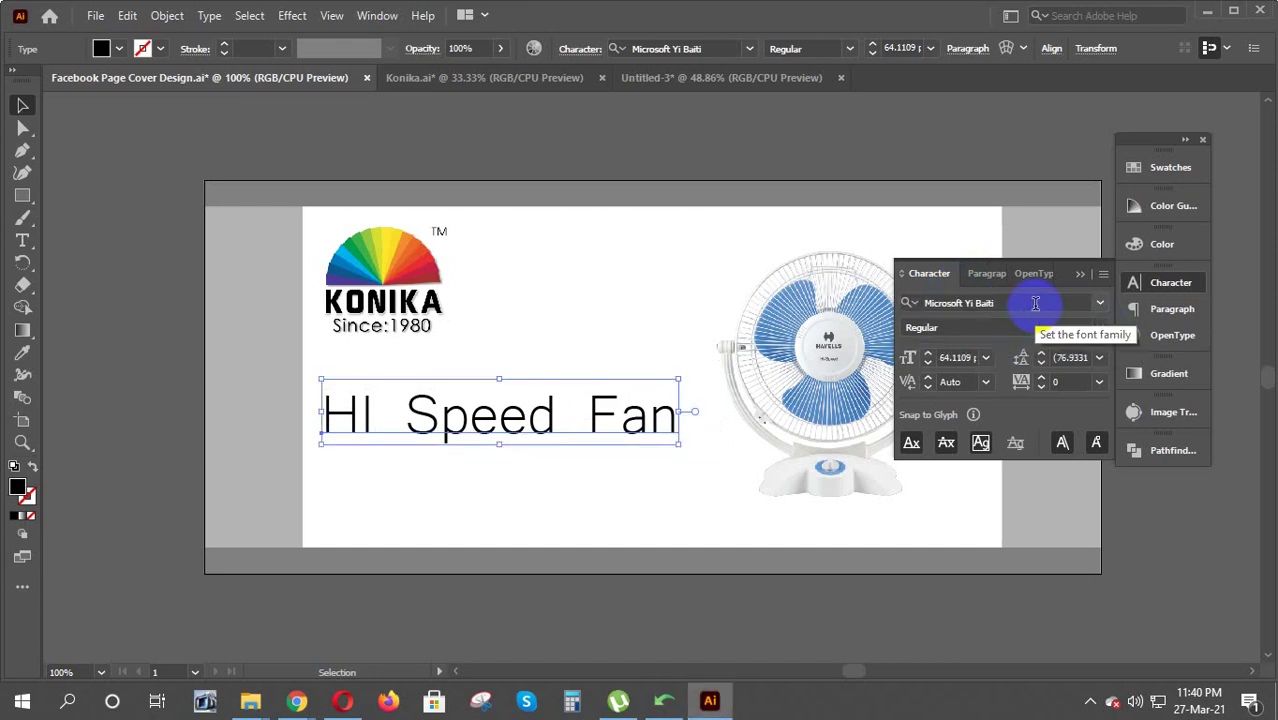
# Step down through the font list until the headline is set in POE Redcoat New
pyautogui.press('Down')
pyautogui.press('Down')
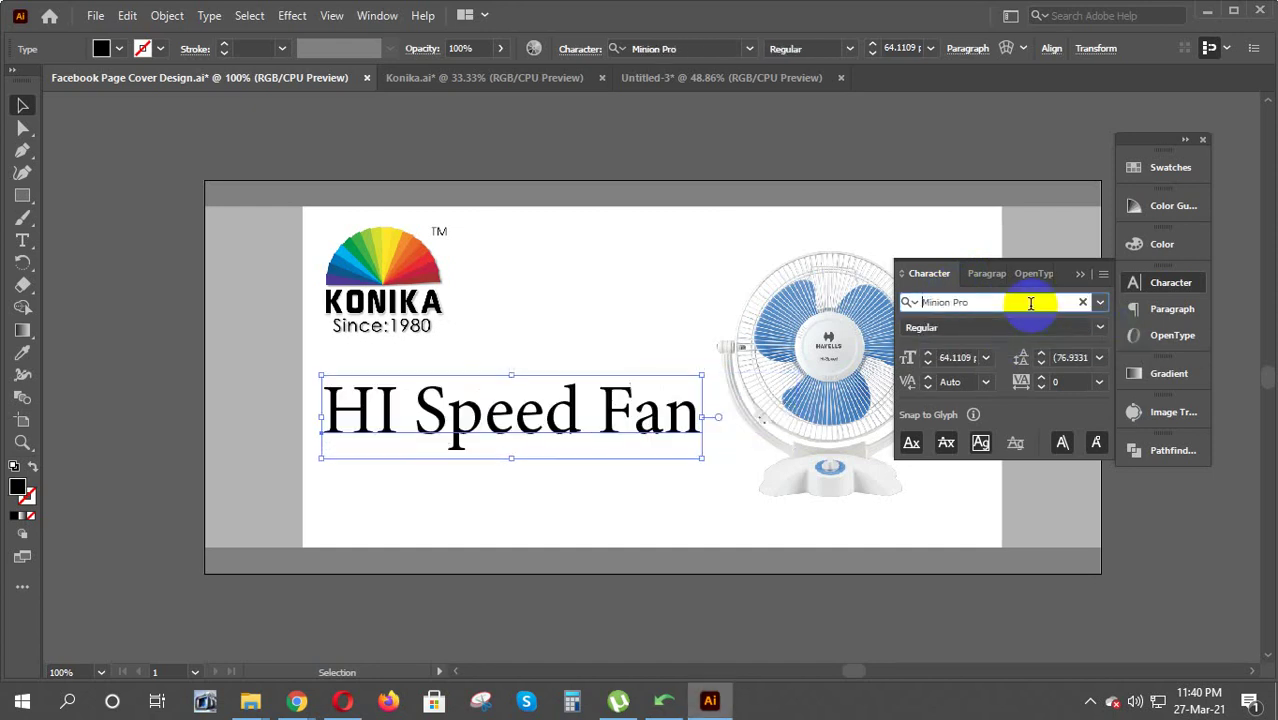
pyautogui.press('Down')
pyautogui.press('Down')
pyautogui.press('Down')
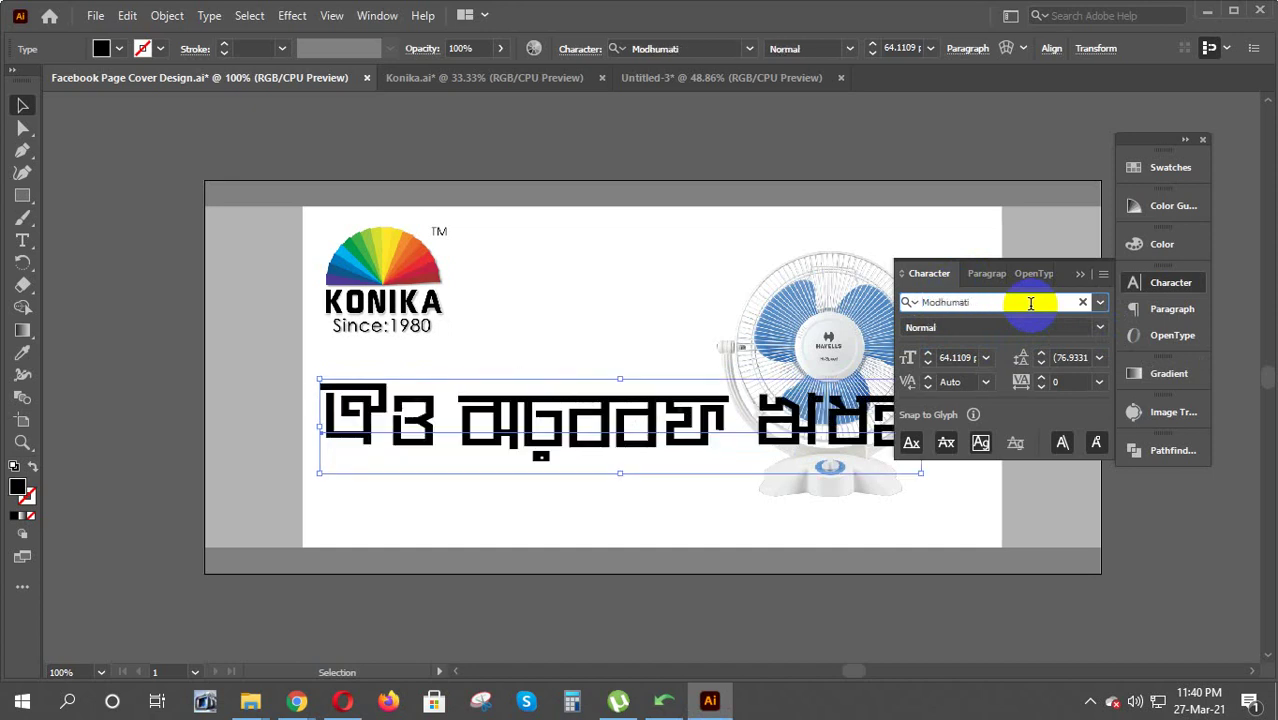
pyautogui.press('Down')
pyautogui.press('Down')
pyautogui.press('Down')
pyautogui.press('Down')
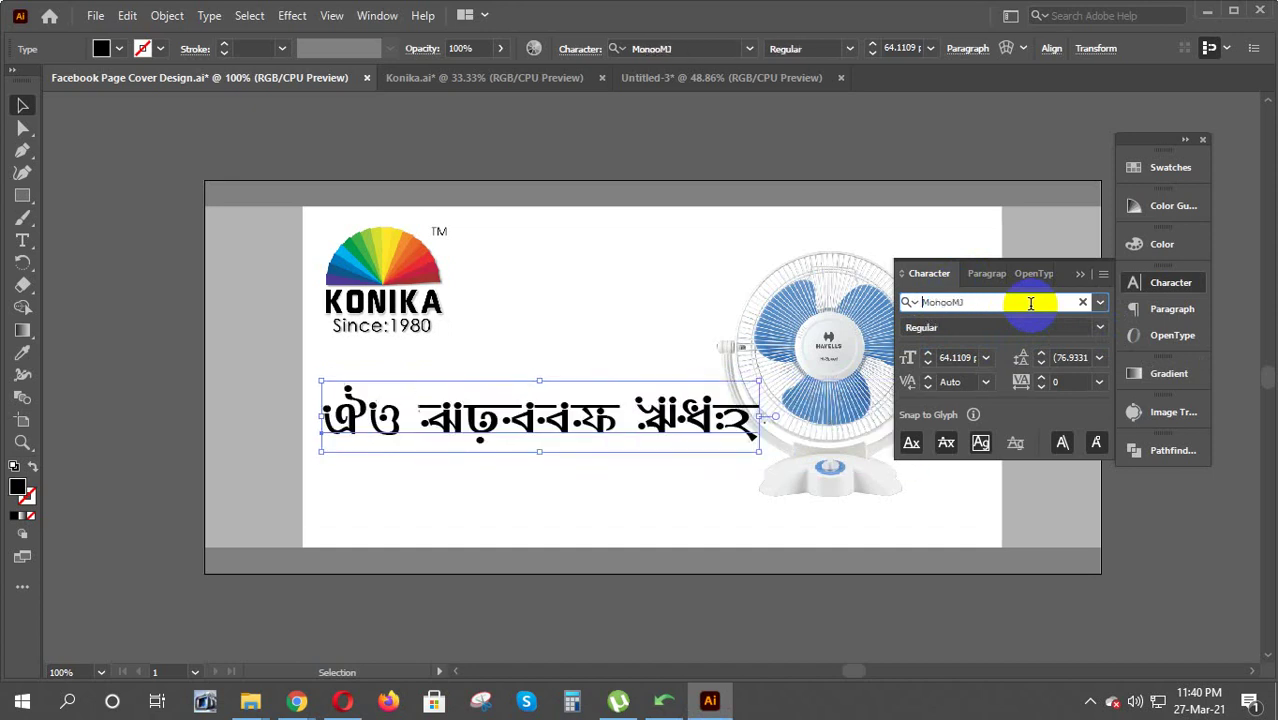
pyautogui.press('Down')
pyautogui.press('Down')
pyautogui.press('Down')
pyautogui.press('Down')
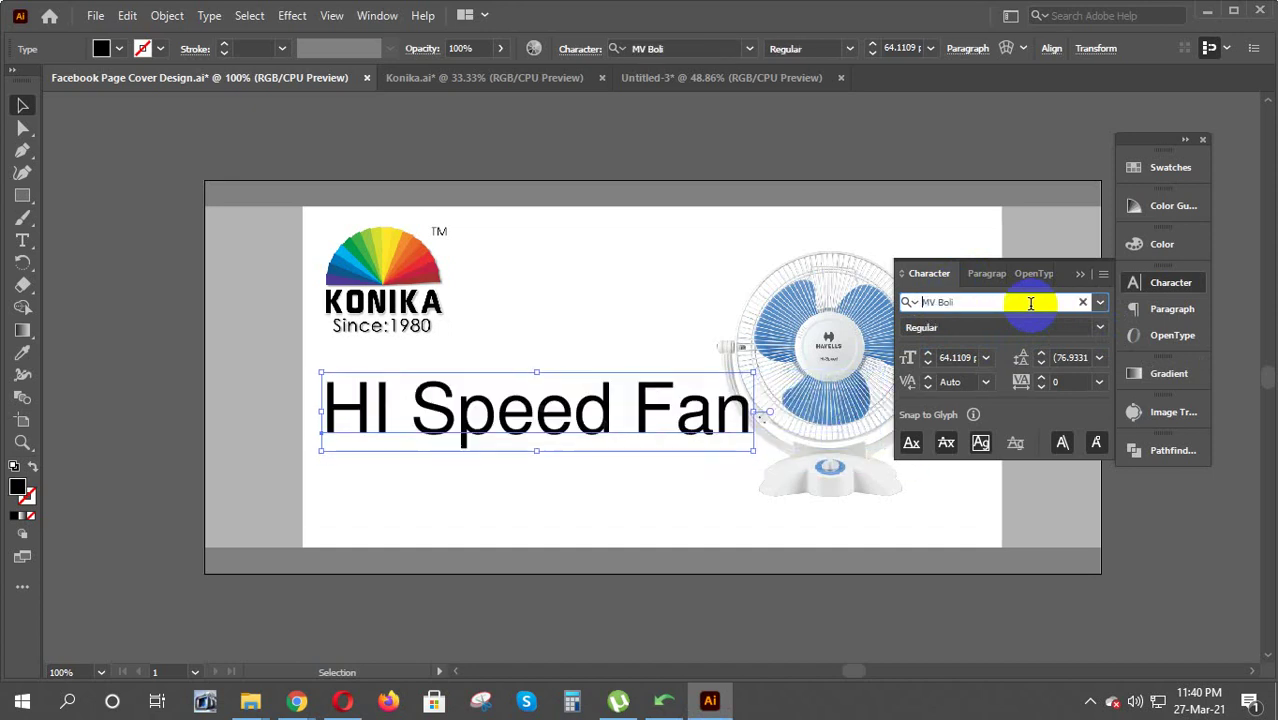
pyautogui.press('Down')
pyautogui.press('Down')
pyautogui.press('Down')
pyautogui.press('Down')
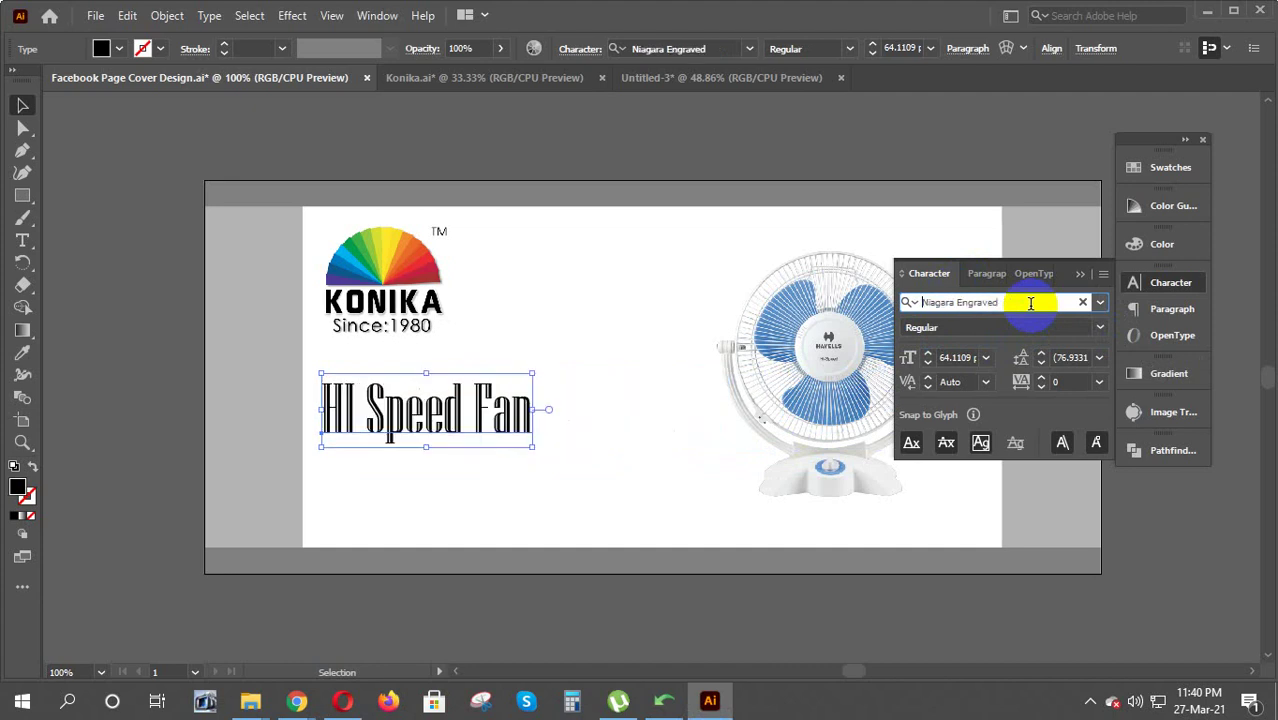
pyautogui.press('Down')
pyautogui.press('Down')
pyautogui.press('Down')
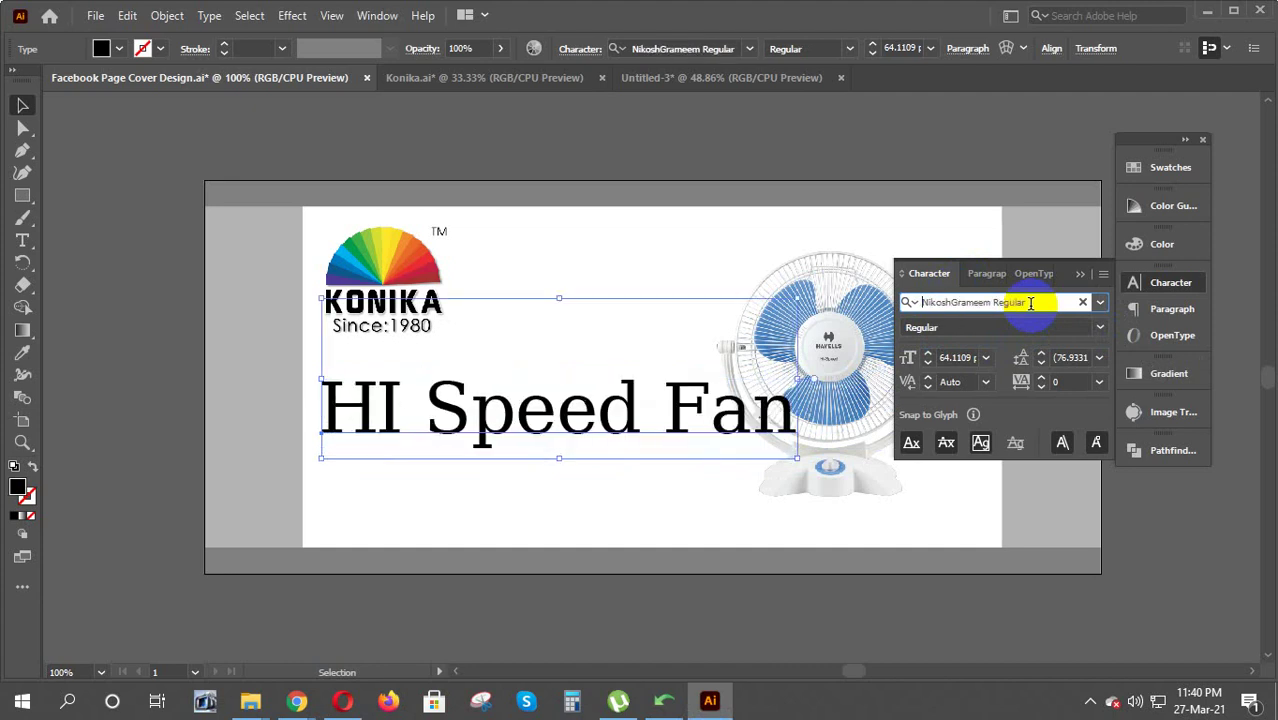
pyautogui.press('Down')
pyautogui.press('Down')
pyautogui.press('Down')
pyautogui.press('Down')
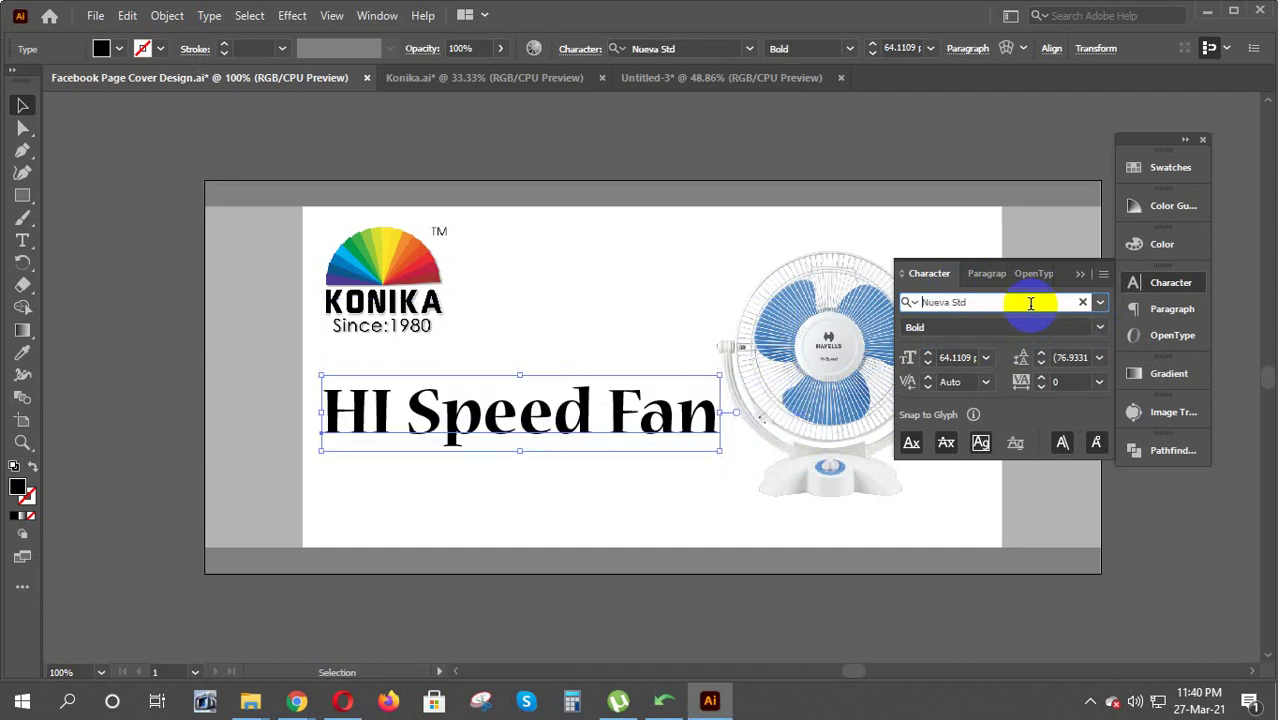
pyautogui.press('Down')
pyautogui.press('Down')
pyautogui.press('Down')
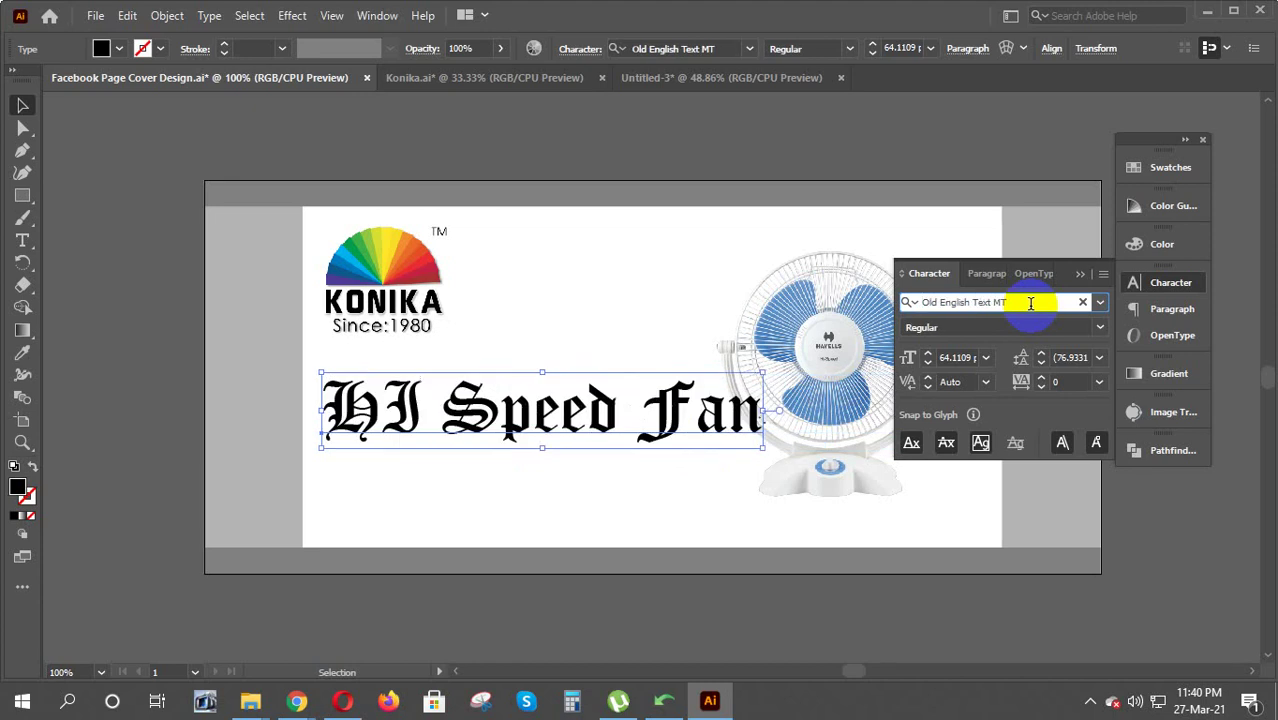
pyautogui.press('Down')
pyautogui.press('Down')
pyautogui.press('Down')
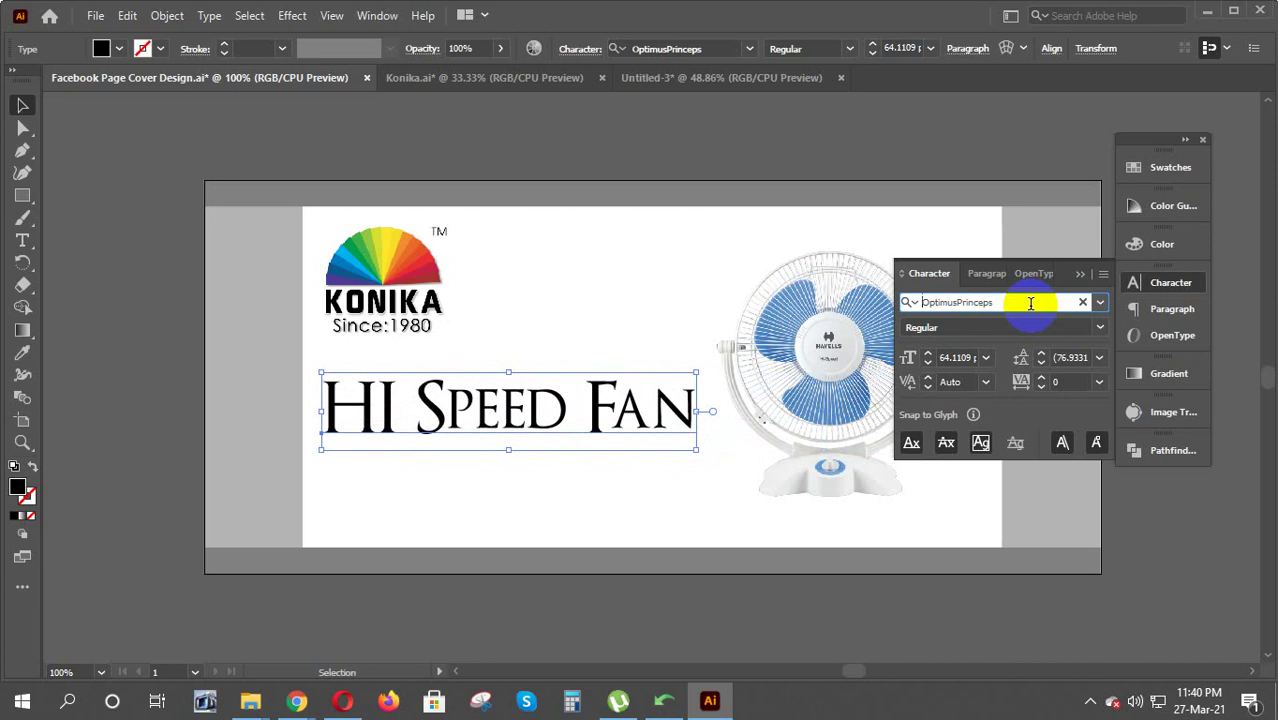
pyautogui.press('Down')
pyautogui.press('Down')
pyautogui.press('Down')
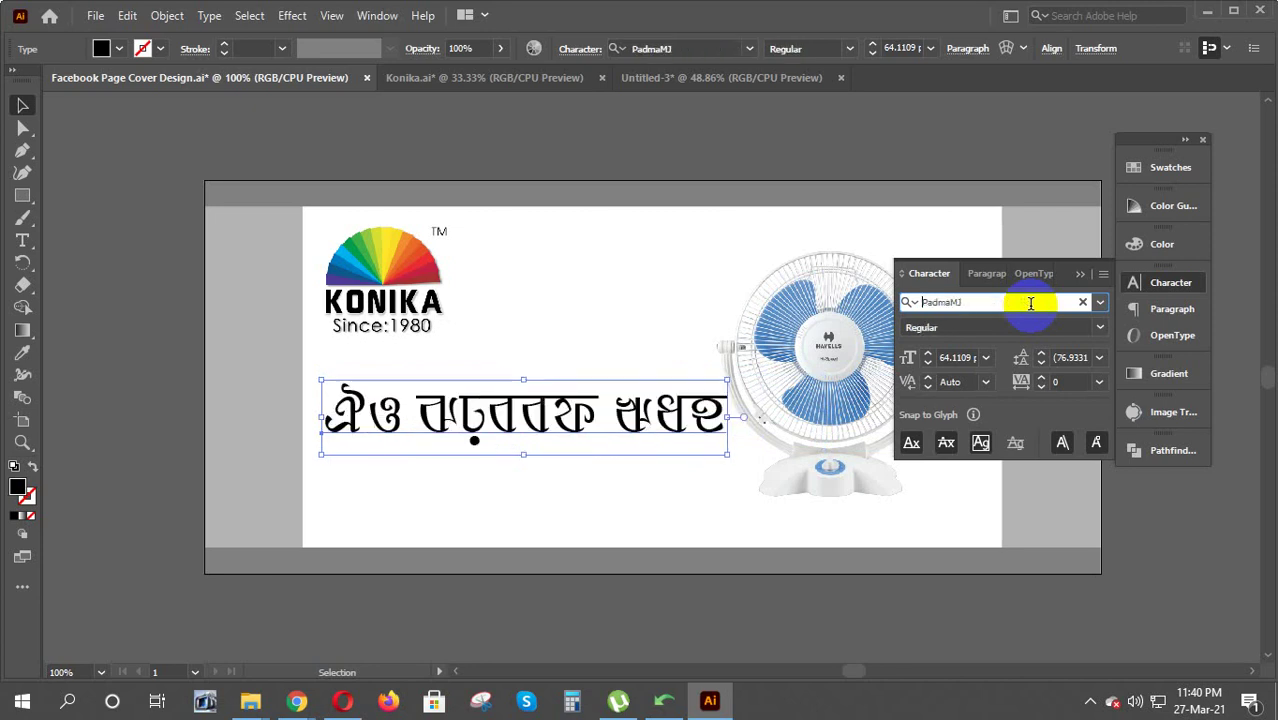
pyautogui.press('Down')
pyautogui.press('Down')
pyautogui.press('Down')
pyautogui.press('Down')
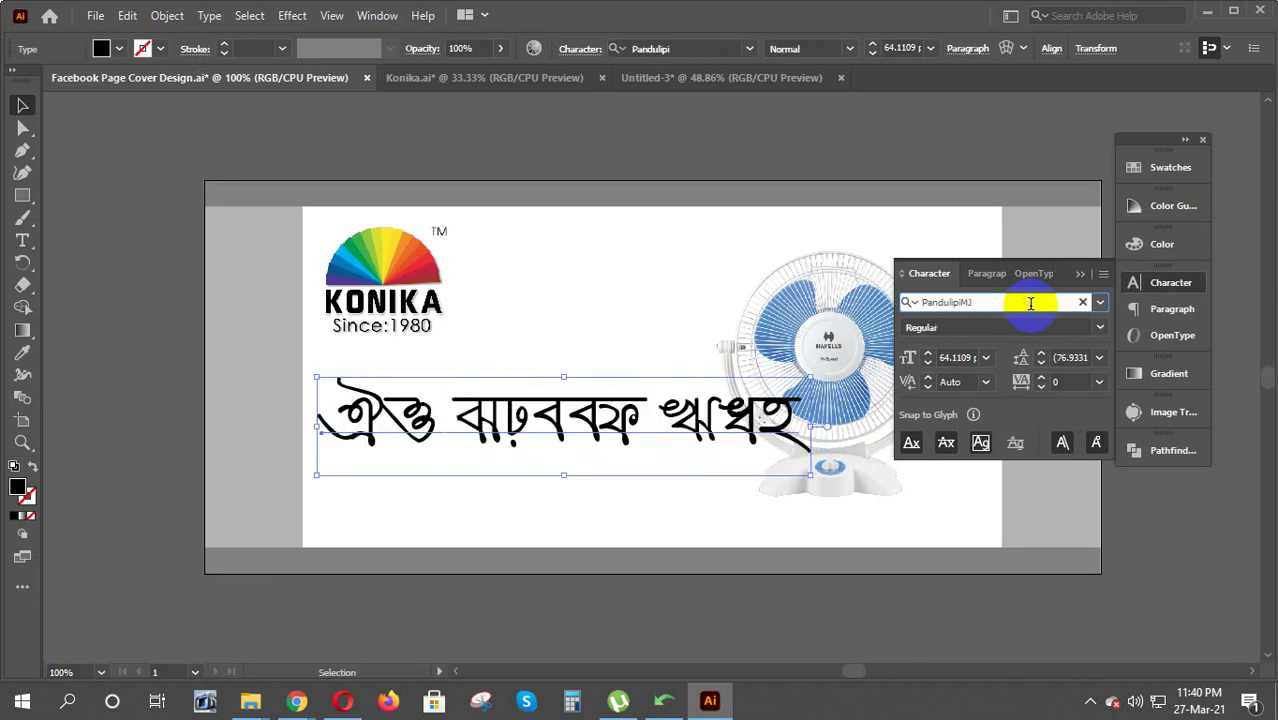
pyautogui.press('Down')
pyautogui.press('Down')
pyautogui.press('Down')
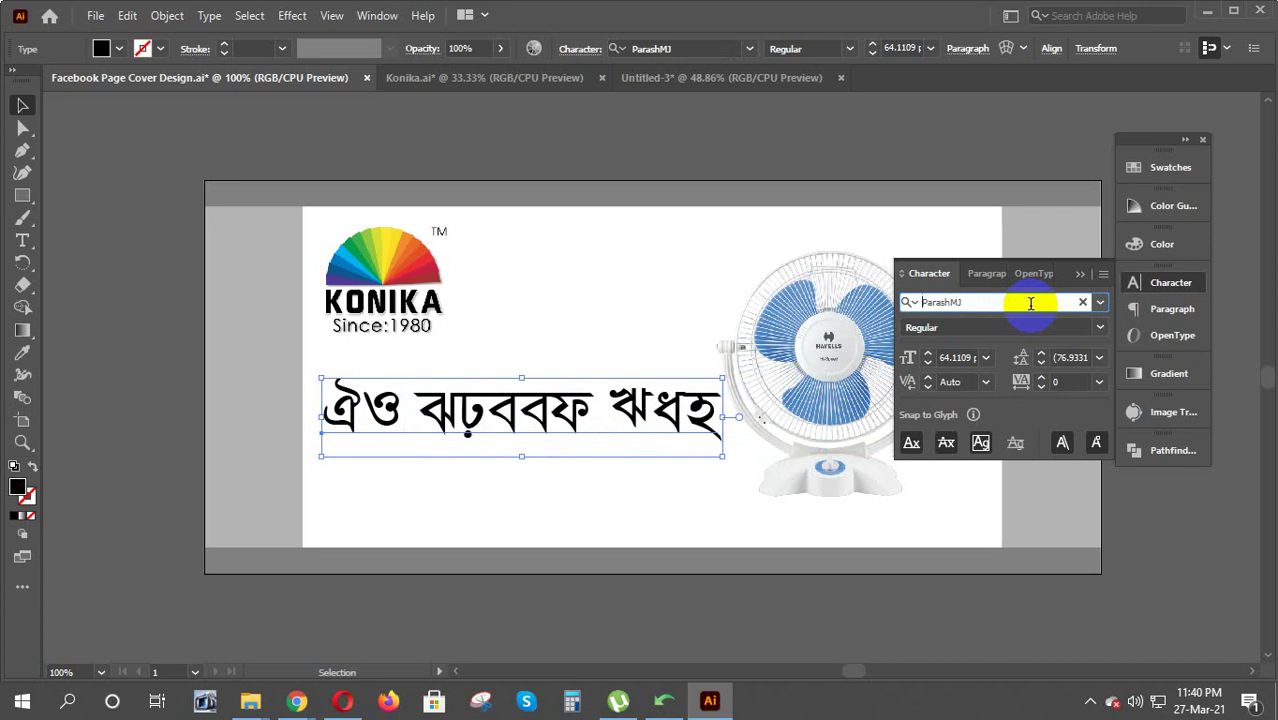
pyautogui.press('Down')
pyautogui.press('Down')
pyautogui.press('Down')
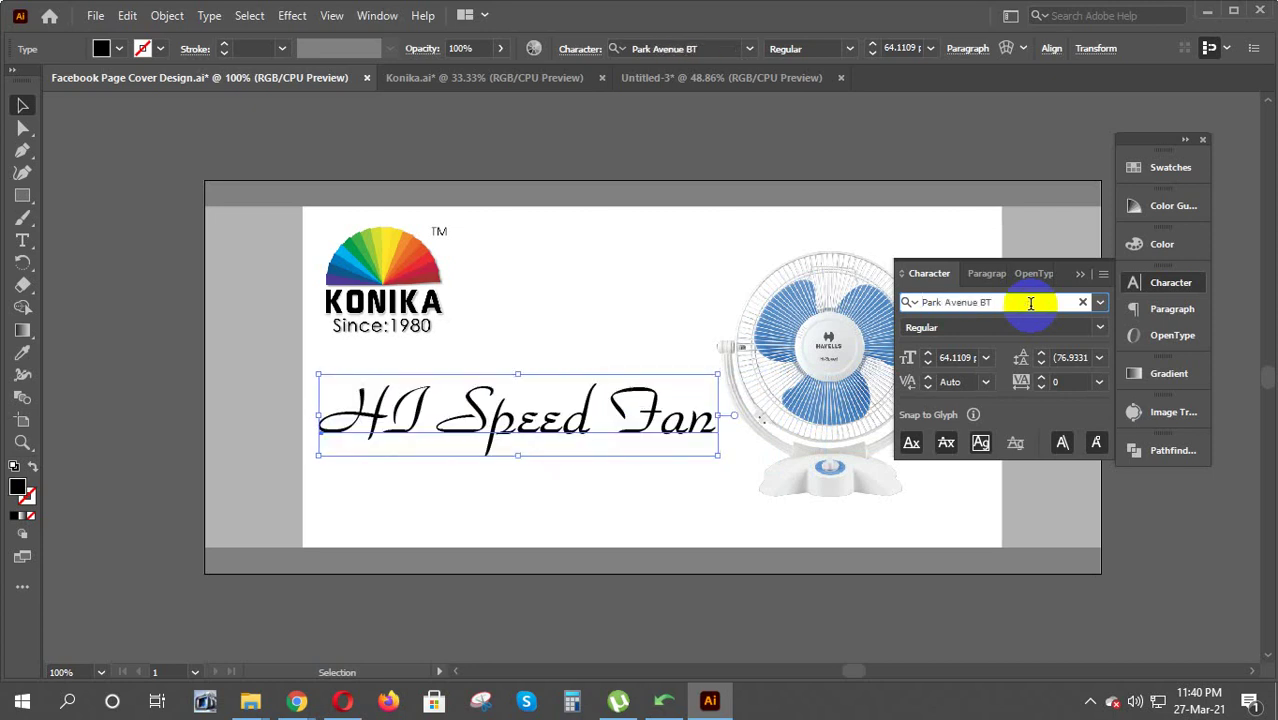
pyautogui.press('Down')
pyautogui.press('Down')
pyautogui.press('Down')
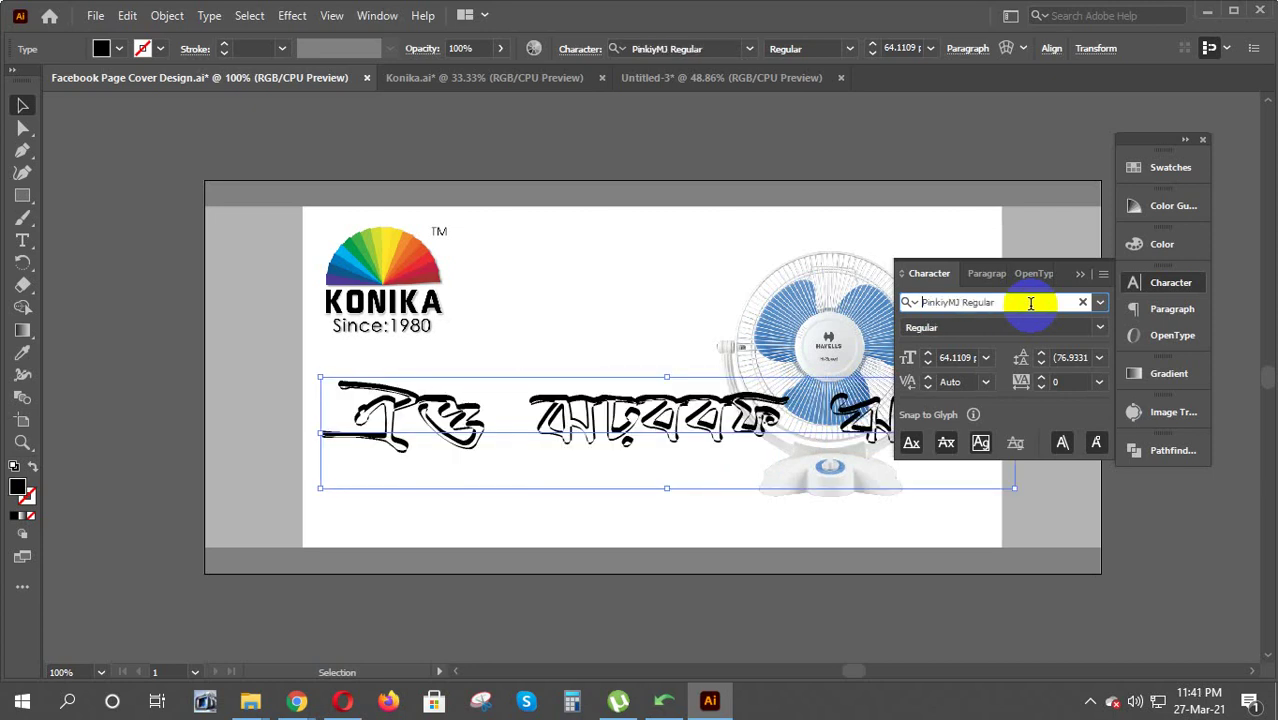
pyautogui.press('Down')
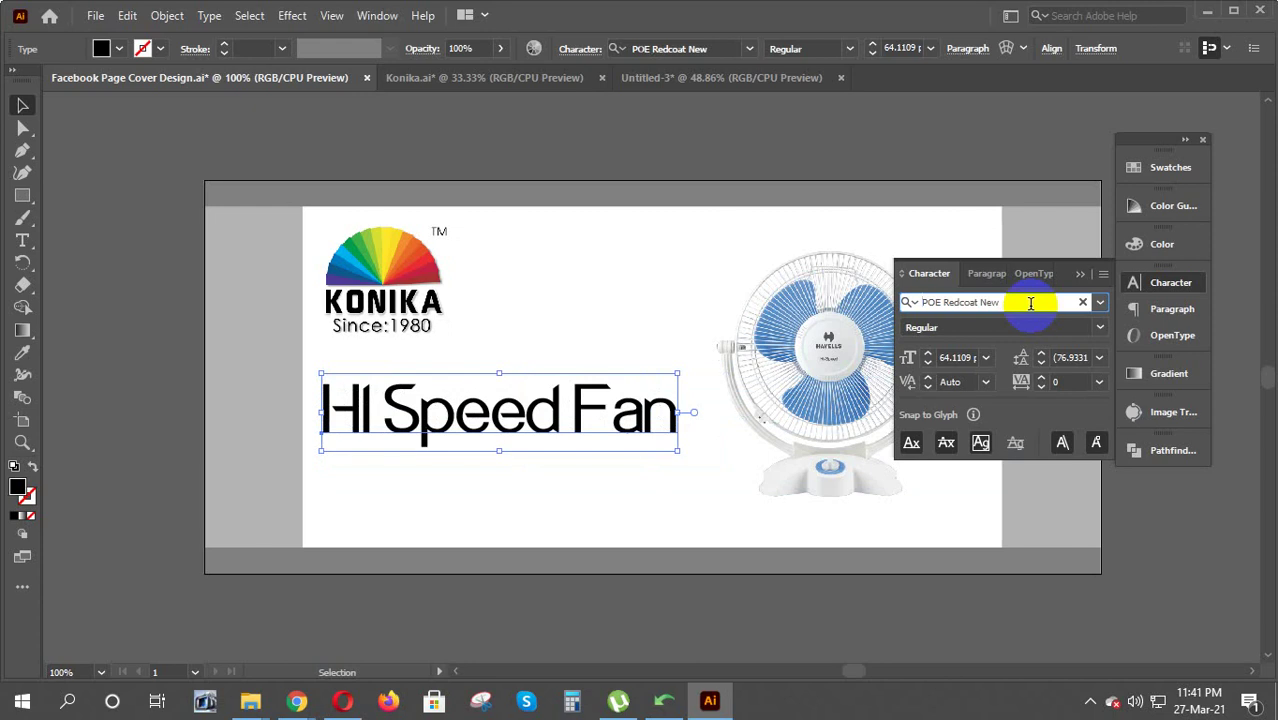
# Choose the Bold style and nudge the headline slightly up and right
pyautogui.click(1100, 328)
pyautogui.click(1100, 328)
pyautogui.click(1100, 328)
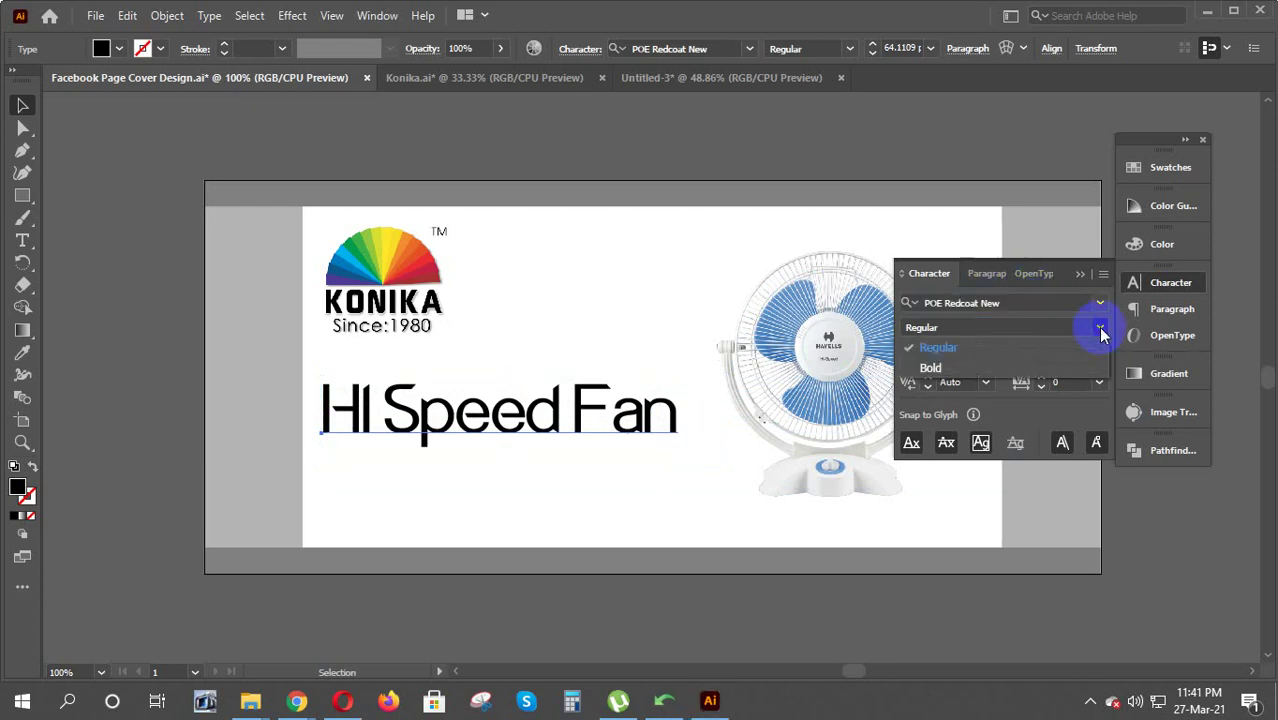
pyautogui.click(940, 367)
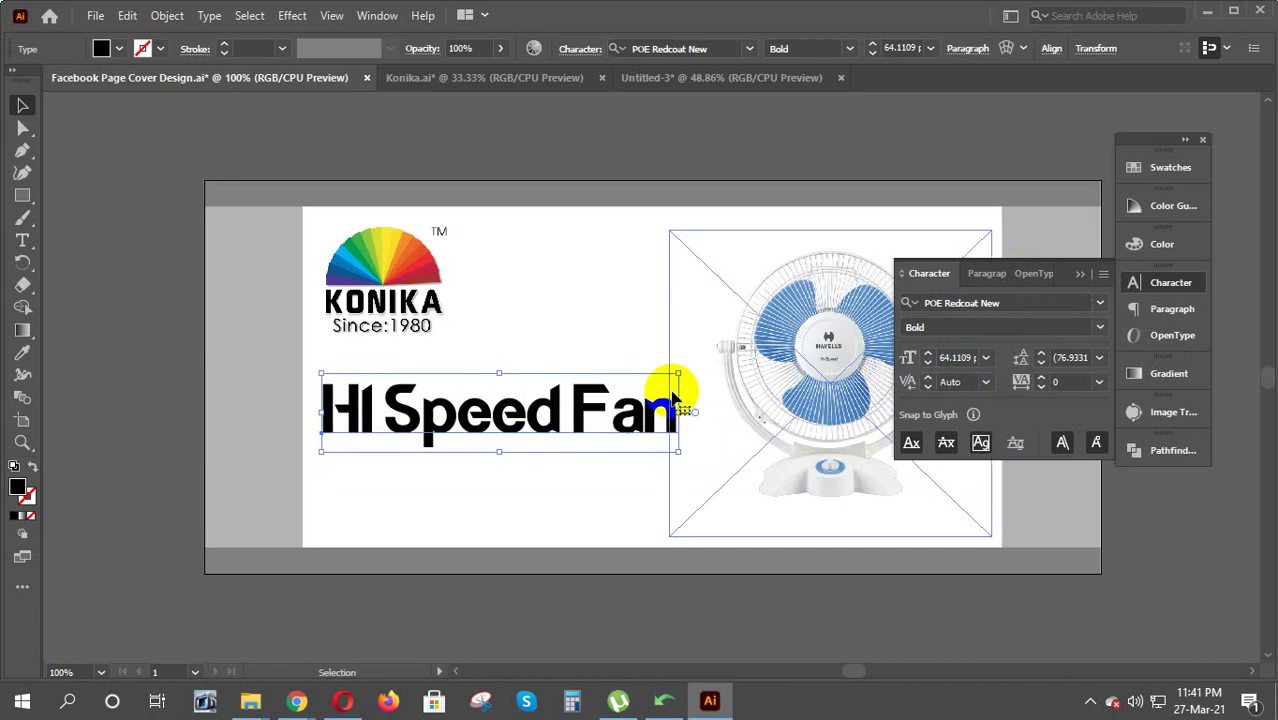
pyautogui.moveTo(502, 427); pyautogui.dragTo(516, 406)
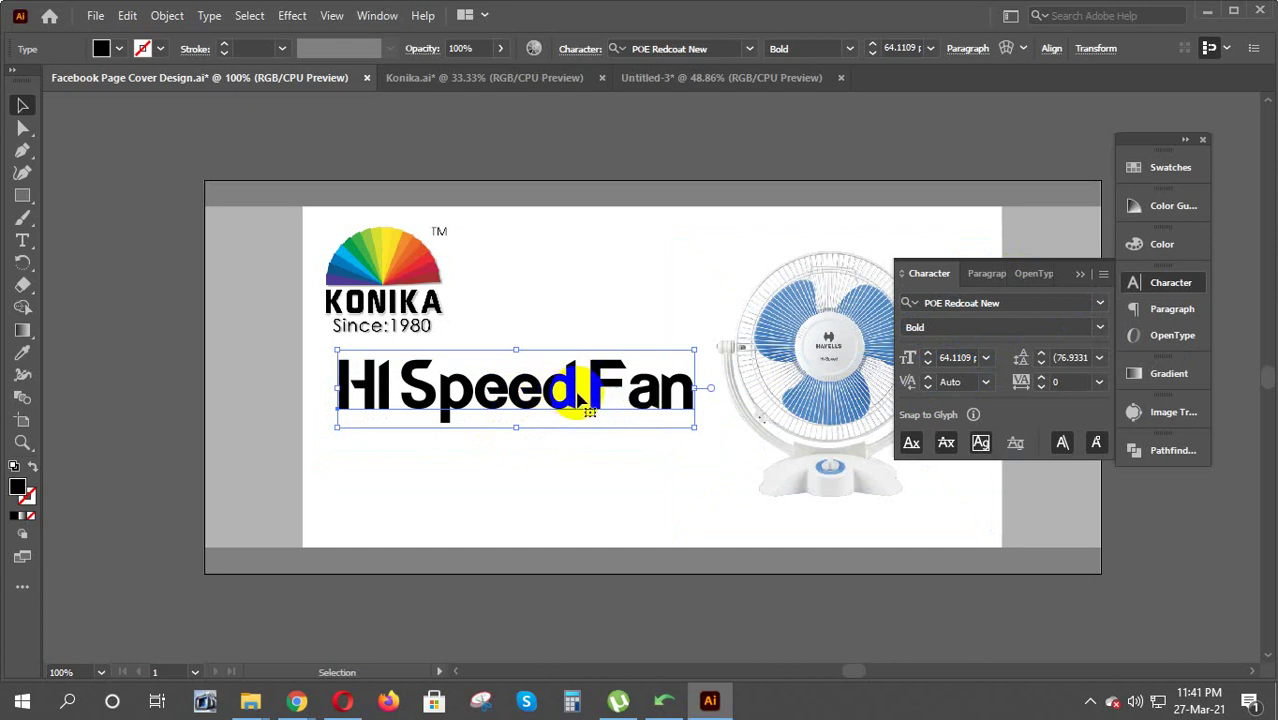
# Colour the words 'HI Speed' grey from the swatches
pyautogui.doubleClick(579, 400)
pyautogui.moveTo(577, 400); pyautogui.dragTo(331, 398)
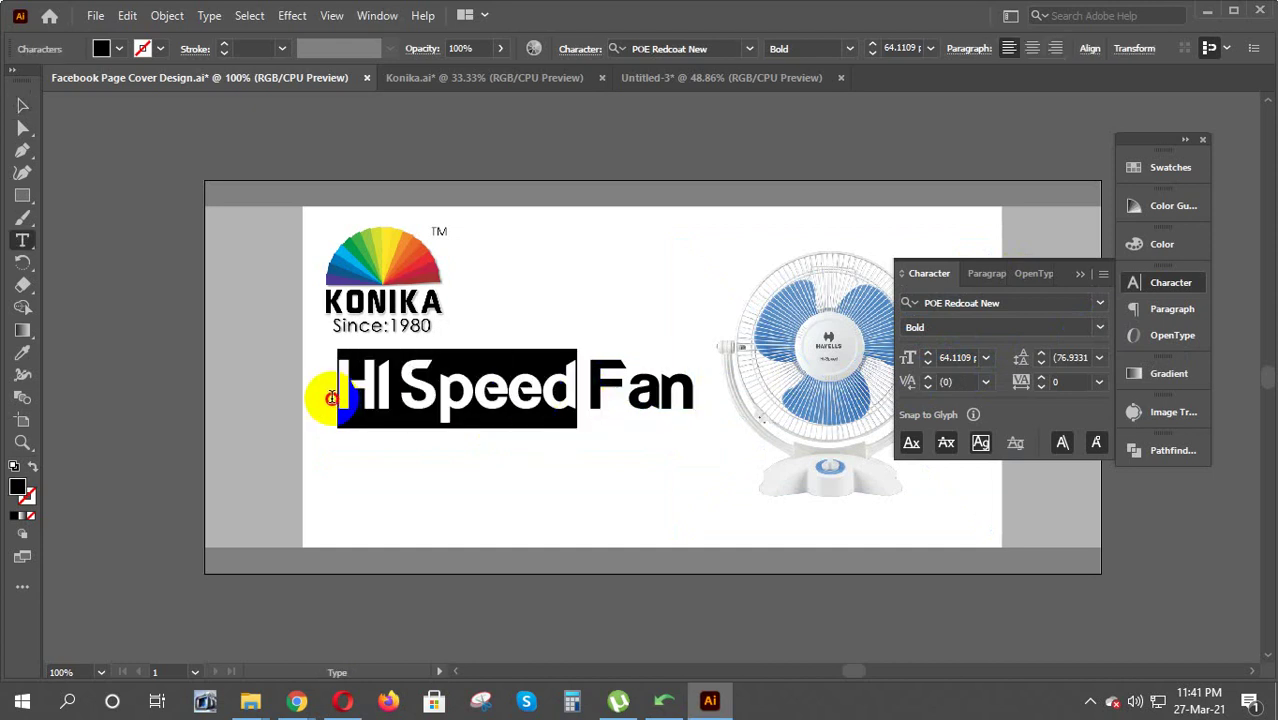
pyautogui.click(1170, 169)
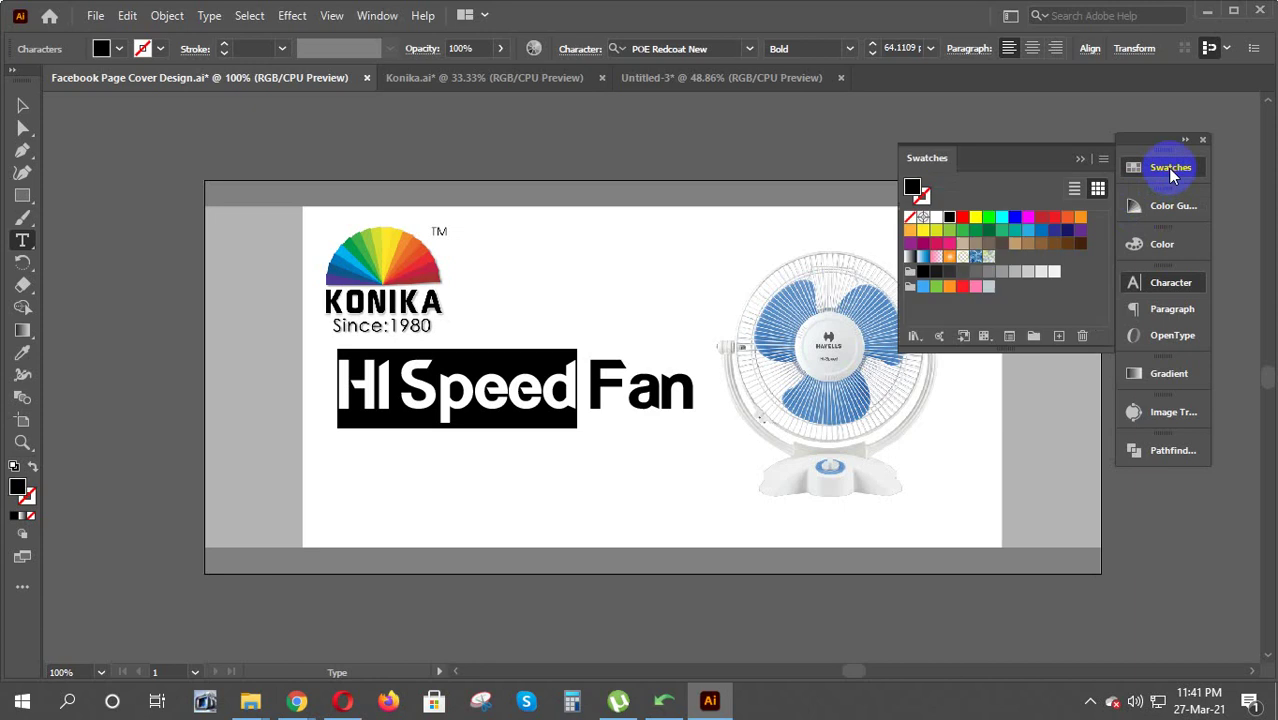
pyautogui.click(1003, 287)
pyautogui.click(988, 280)
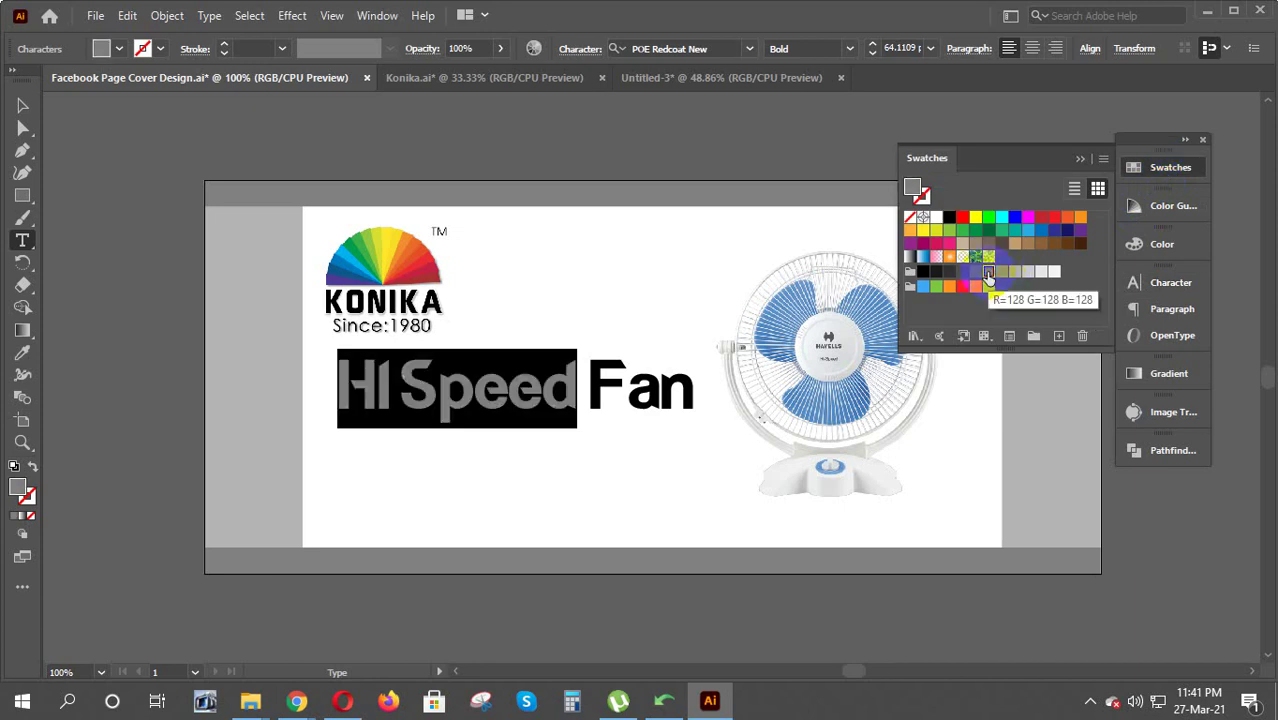
# Colour 'Fan' with the fan-blade blue sampled by the Eyedropper, then deselect
pyautogui.click(589, 391)
pyautogui.moveTo(589, 390); pyautogui.dragTo(700, 392)
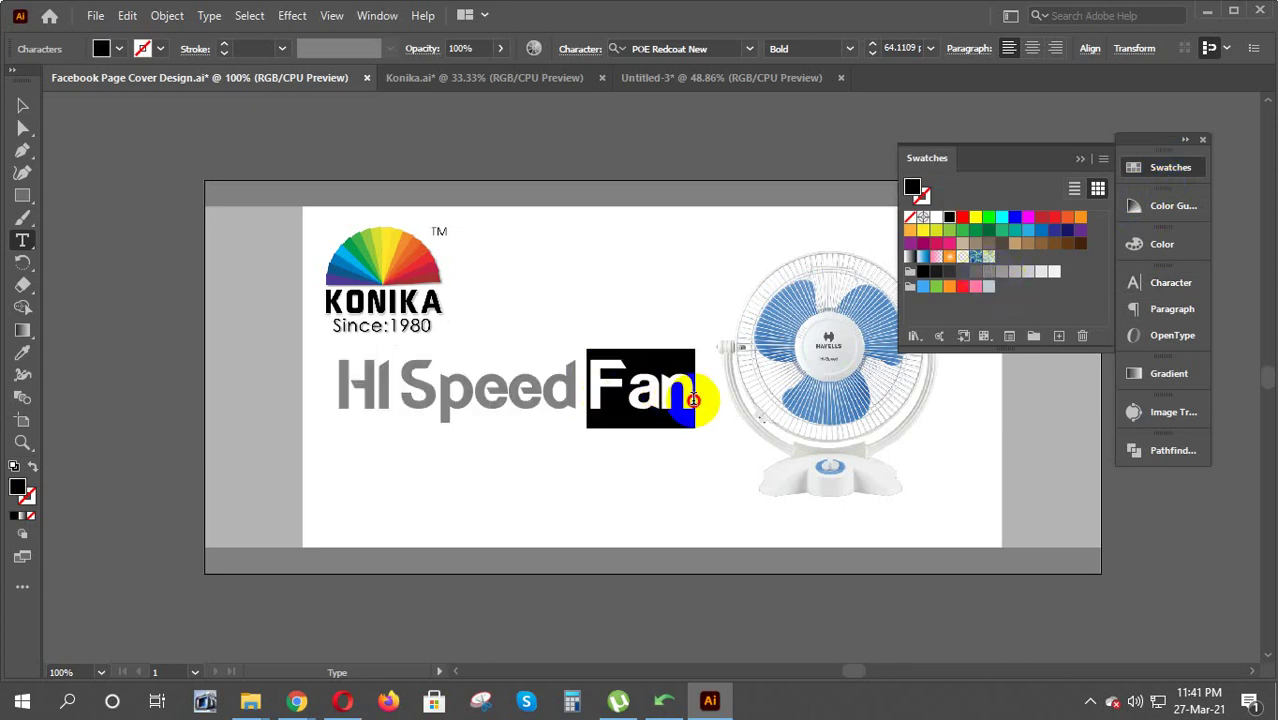
pyautogui.click(22, 355)
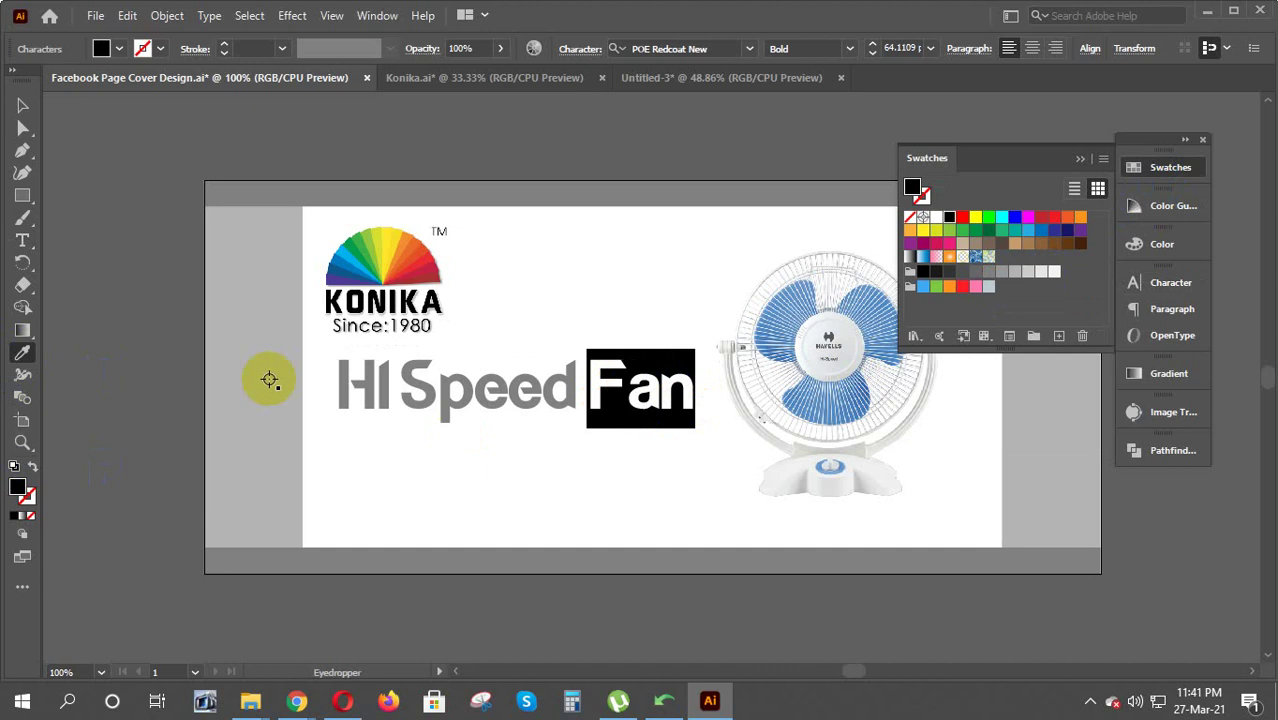
pyautogui.click(773, 330)
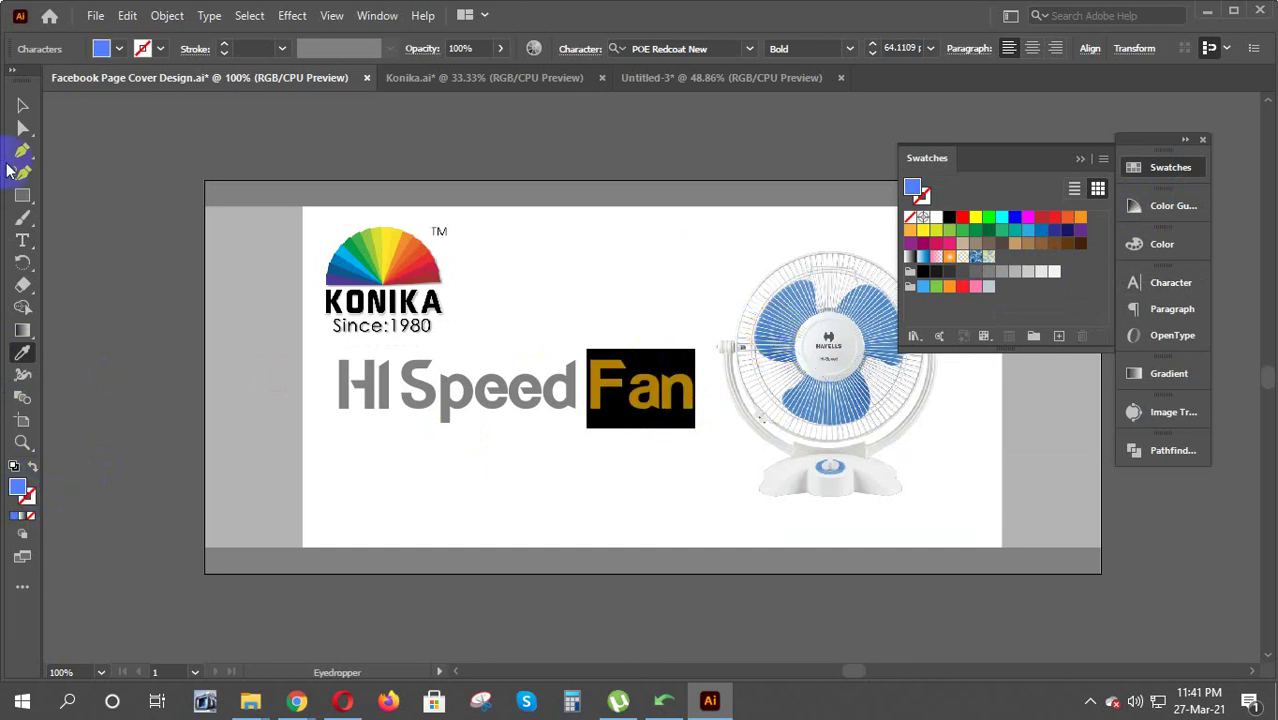
pyautogui.click(22, 105)
pyautogui.click(594, 476)
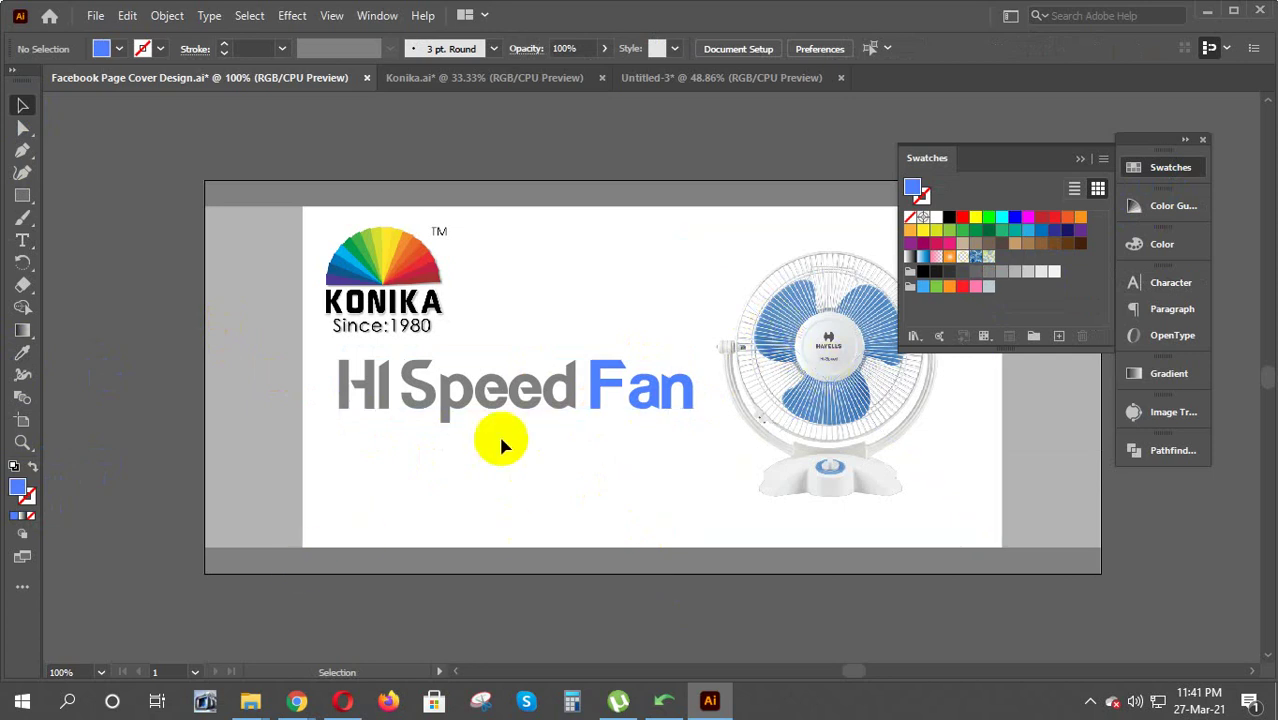
# Nudge the headline slightly upward and deselect it
pyautogui.moveTo(554, 407); pyautogui.dragTo(556, 396)
pyautogui.click(575, 513)
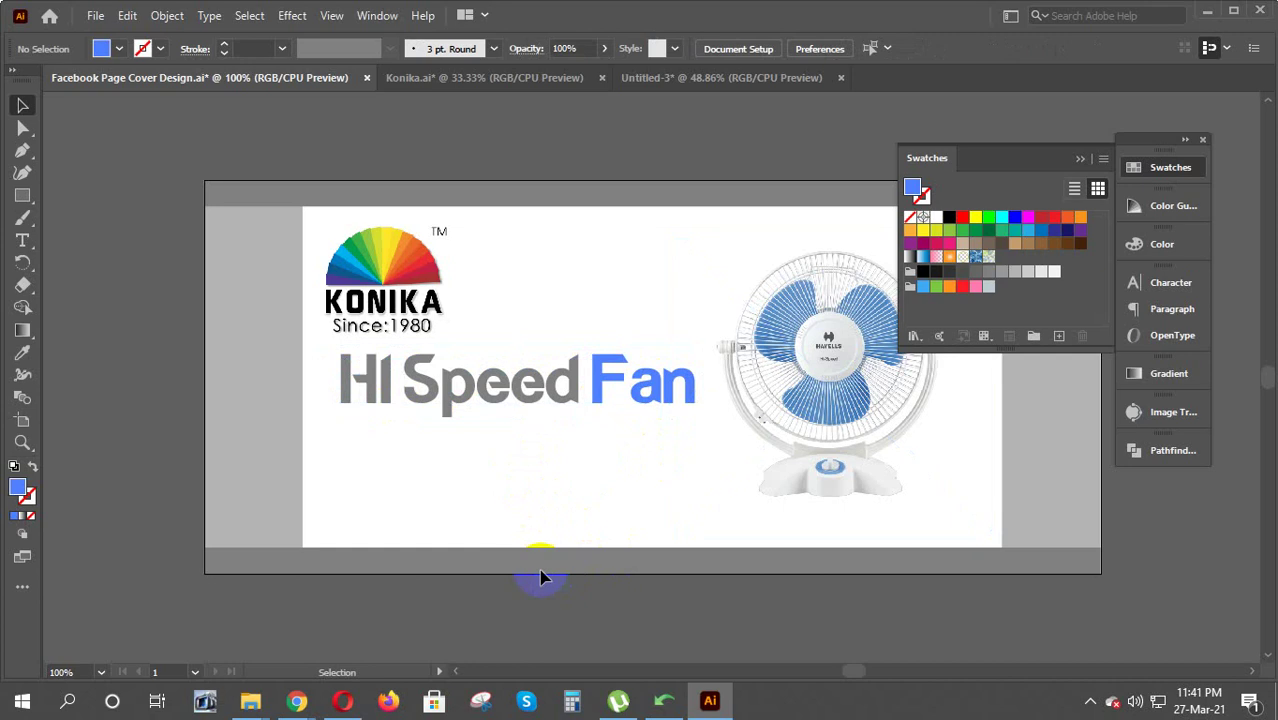
pyautogui.click(1253, 674)
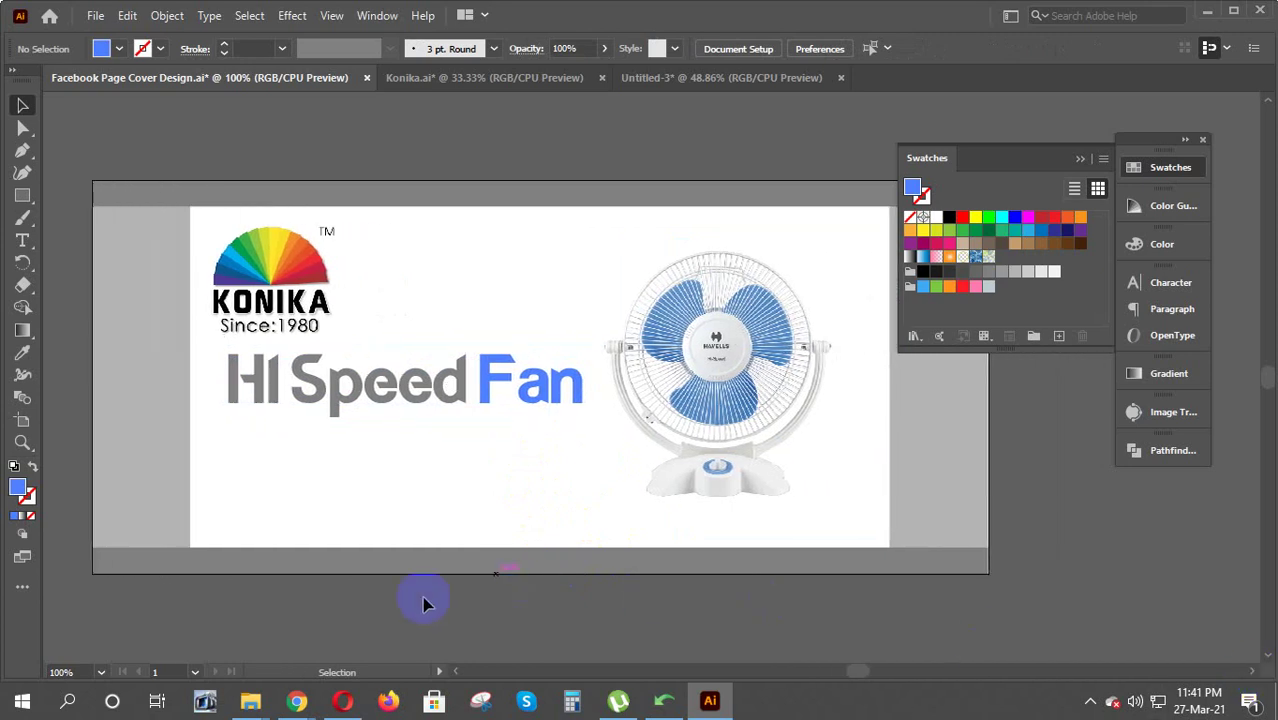
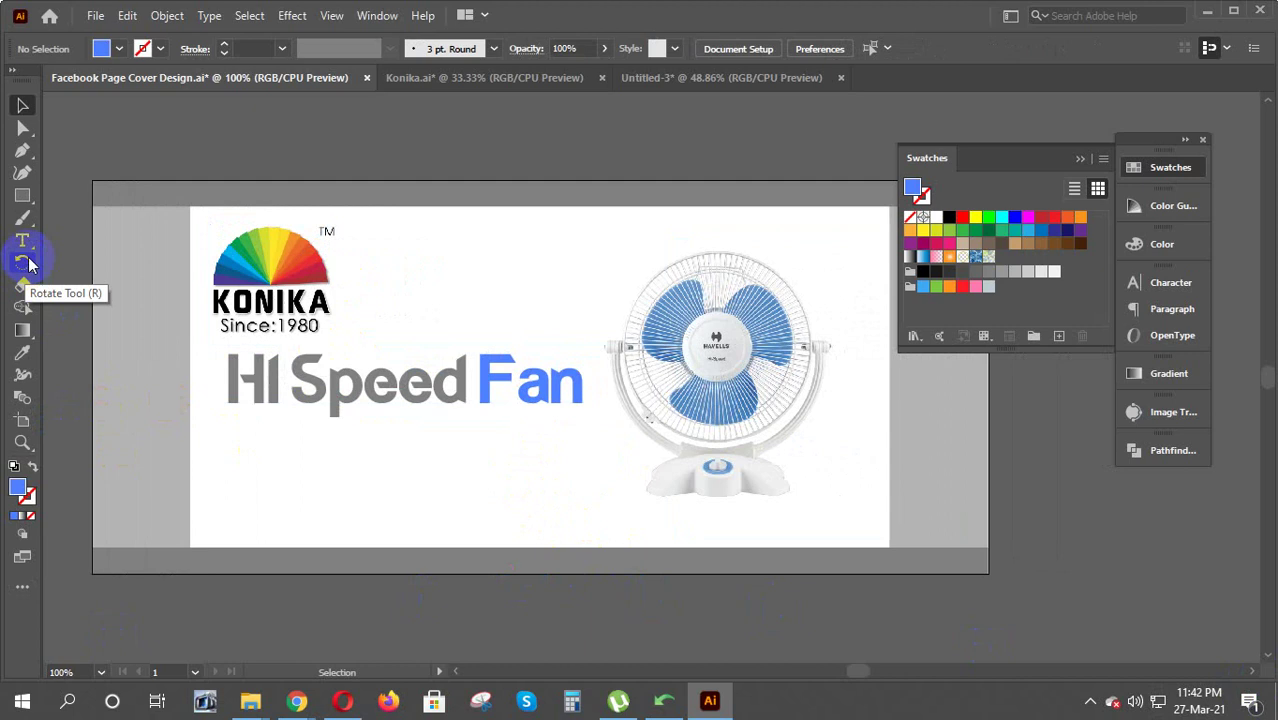
# Bring the bold KONIKA lettering group from Untitled-3 into the cover document
pyautogui.click(228, 303)
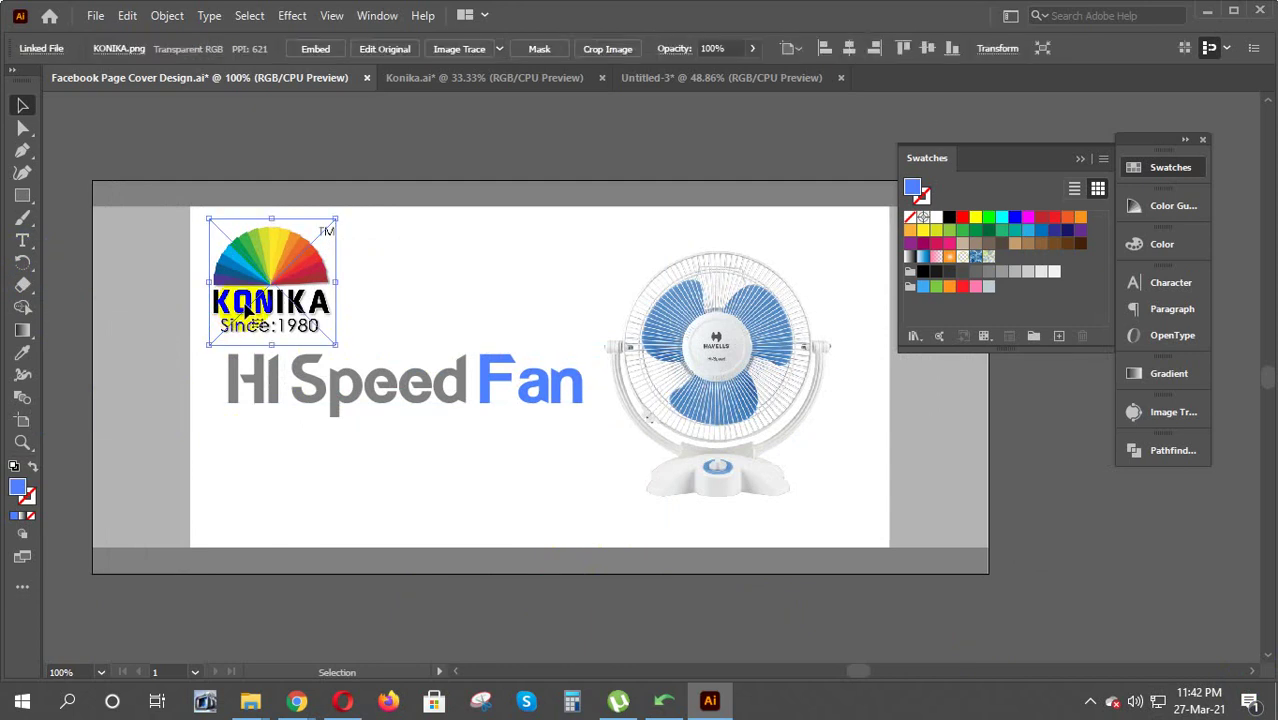
pyautogui.click(703, 88)
pyautogui.click(622, 487)
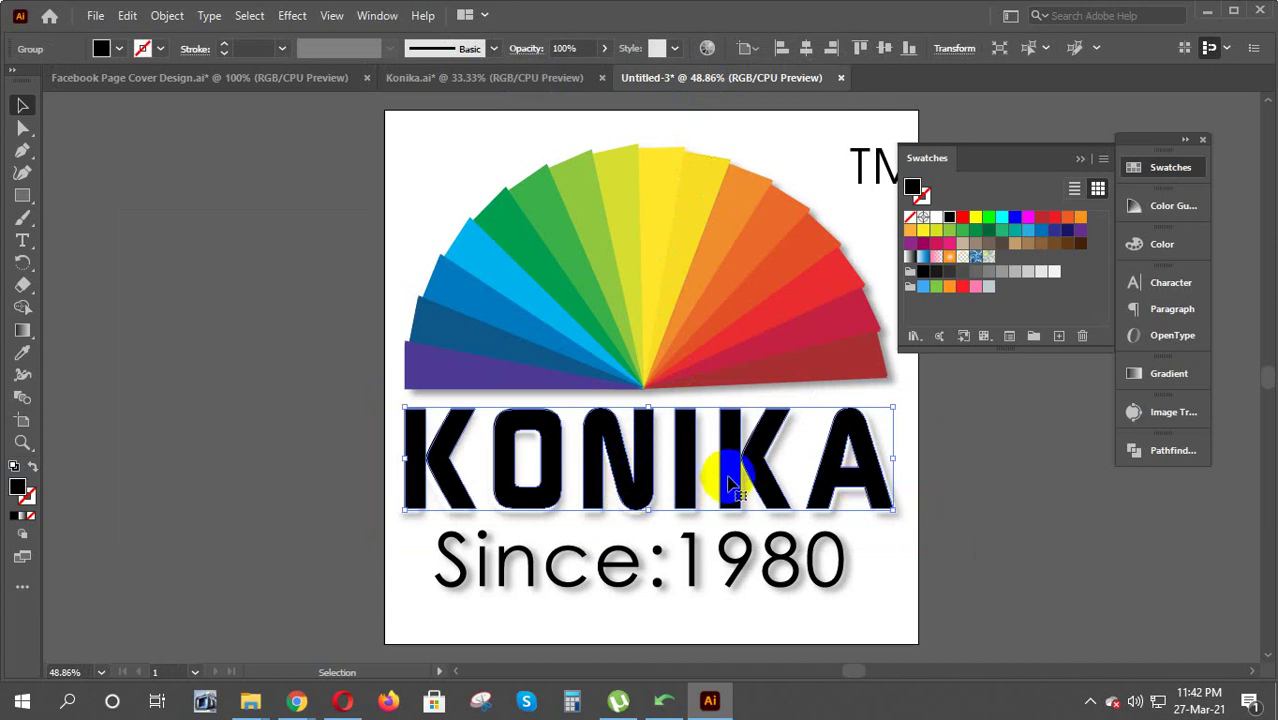
pyautogui.moveTo(728, 487); pyautogui.dragTo(295, 103)
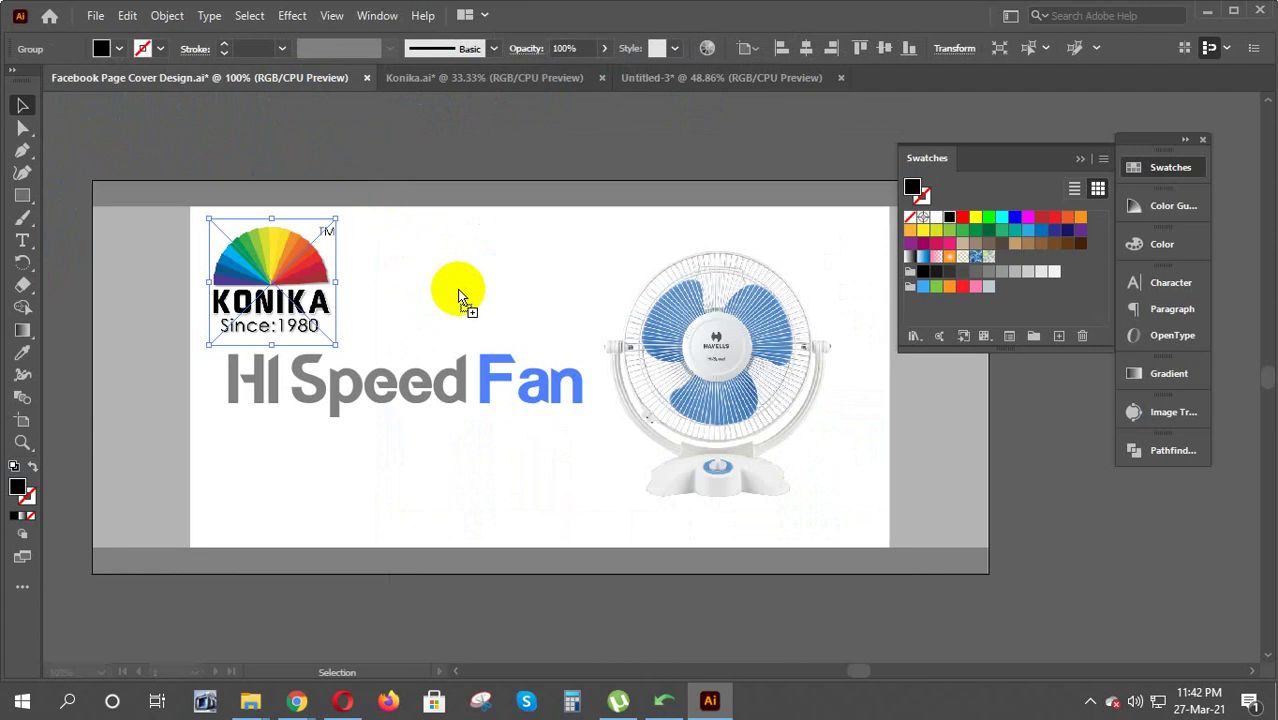
pyautogui.moveTo(295, 103); pyautogui.dragTo(460, 297)
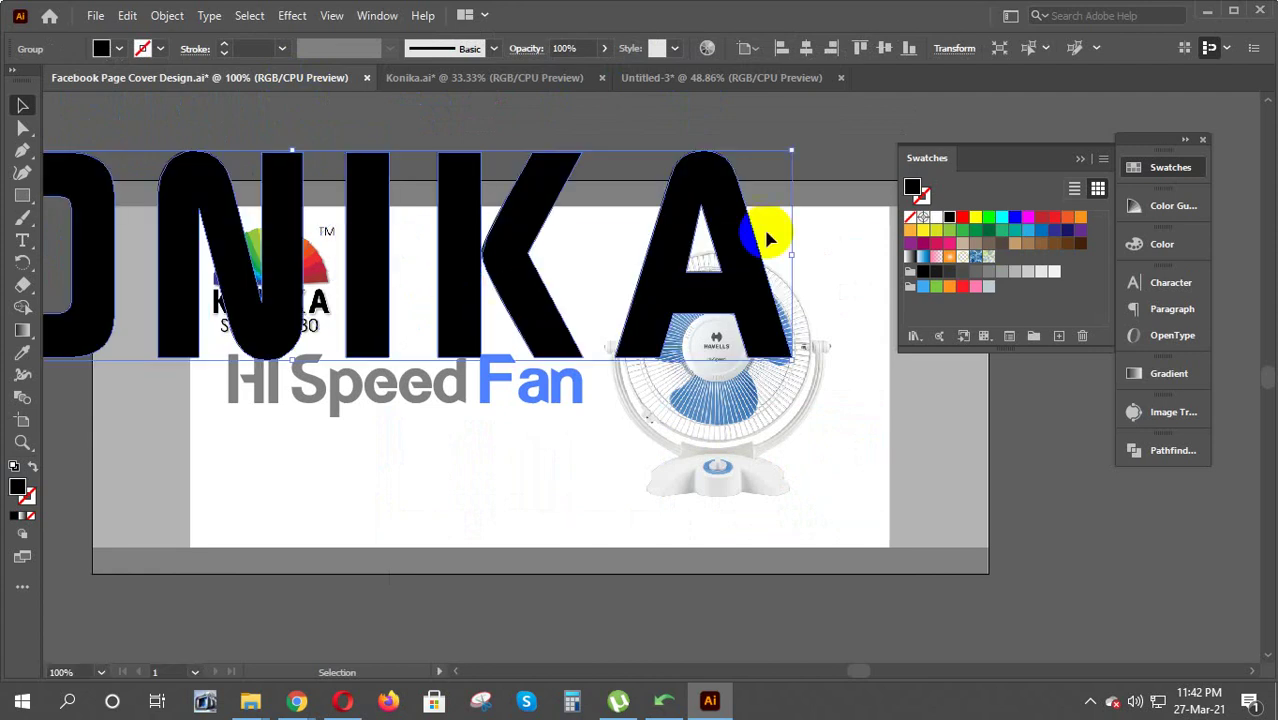
# Scale the KONIKA lettering and position it to the right of the logo
pyautogui.moveTo(790, 151); pyautogui.dragTo(372, 222)
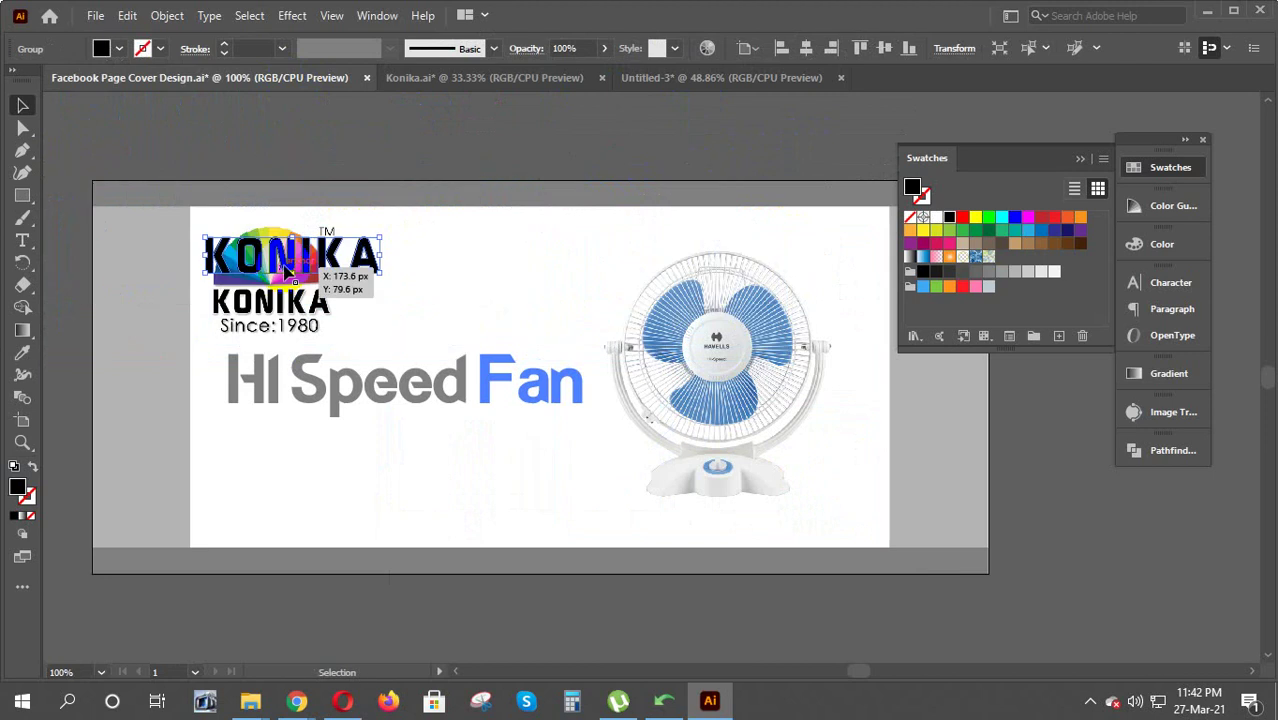
pyautogui.moveTo(300, 276); pyautogui.dragTo(486, 326)
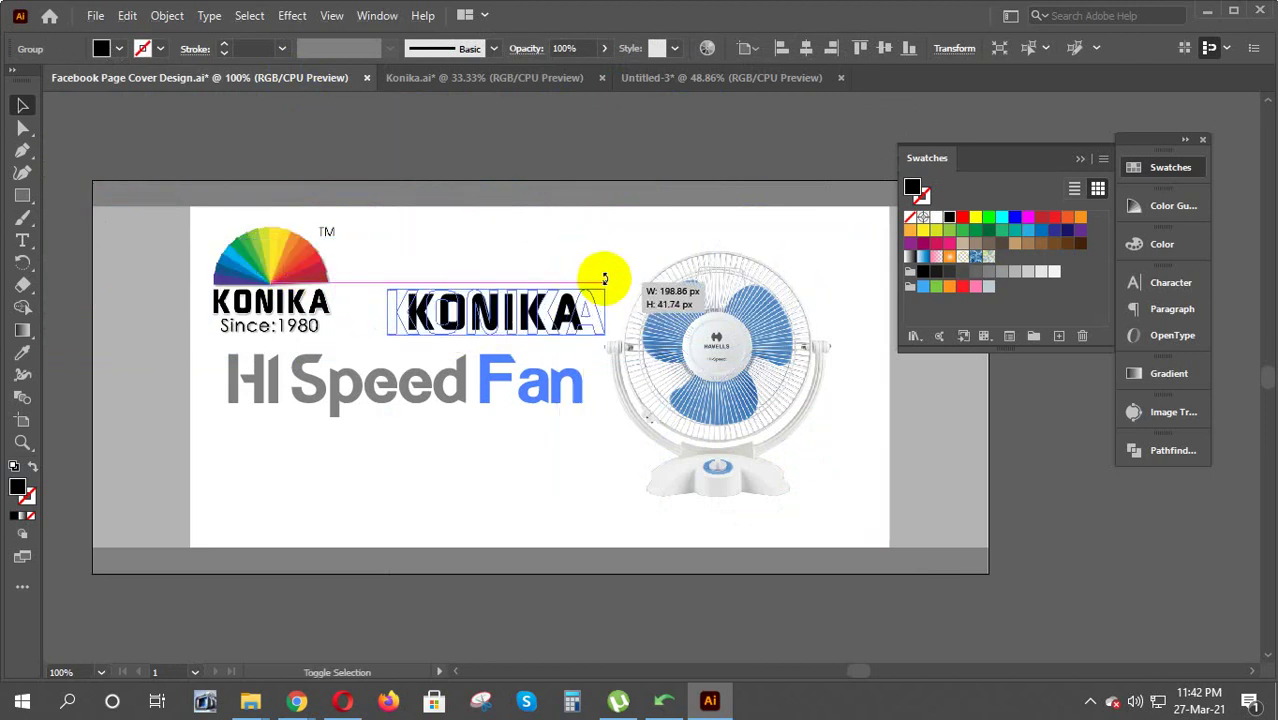
pyautogui.moveTo(577, 304)
pyautogui.mouseDown()
pyautogui.moveTo(604, 277)
pyautogui.moveTo(535, 322)
pyautogui.moveTo(543, 332)
pyautogui.mouseUp()
pyautogui.click(621, 334)
pyautogui.click(547, 336)
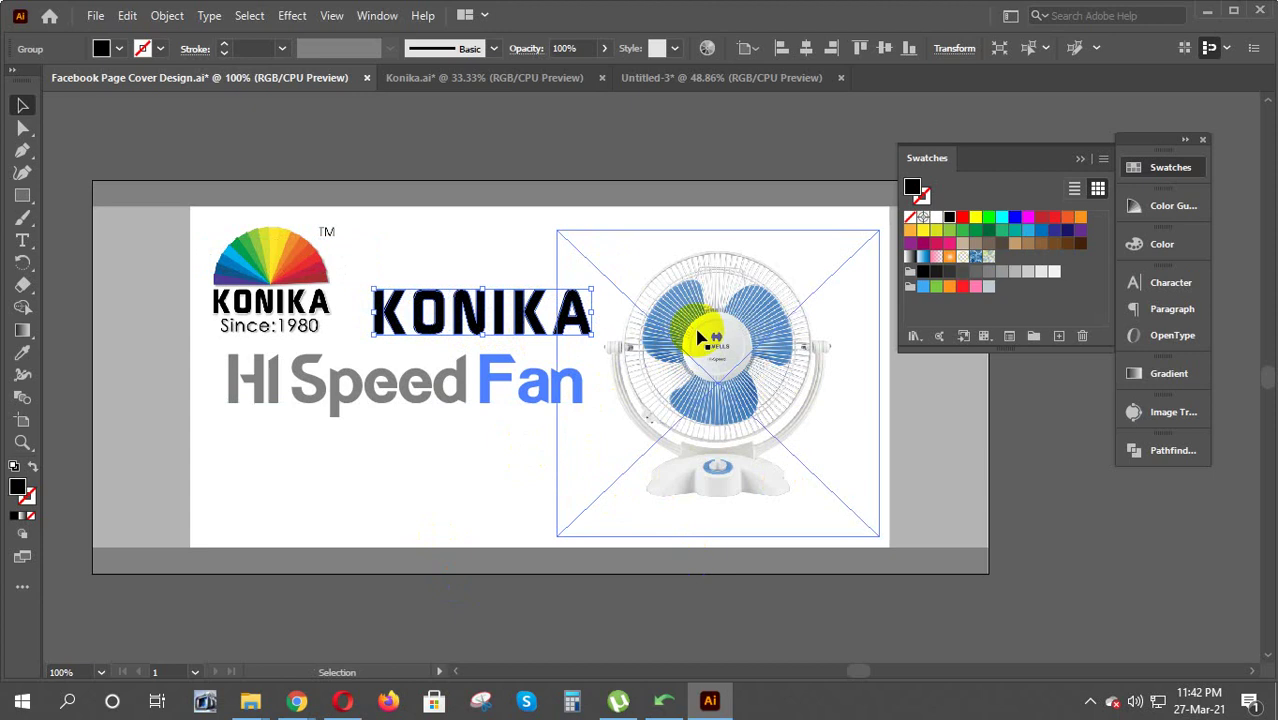
# Zoom in on the fan hub and draw an ellipse over the HAVELLS logo
pyautogui.click(733, 365)
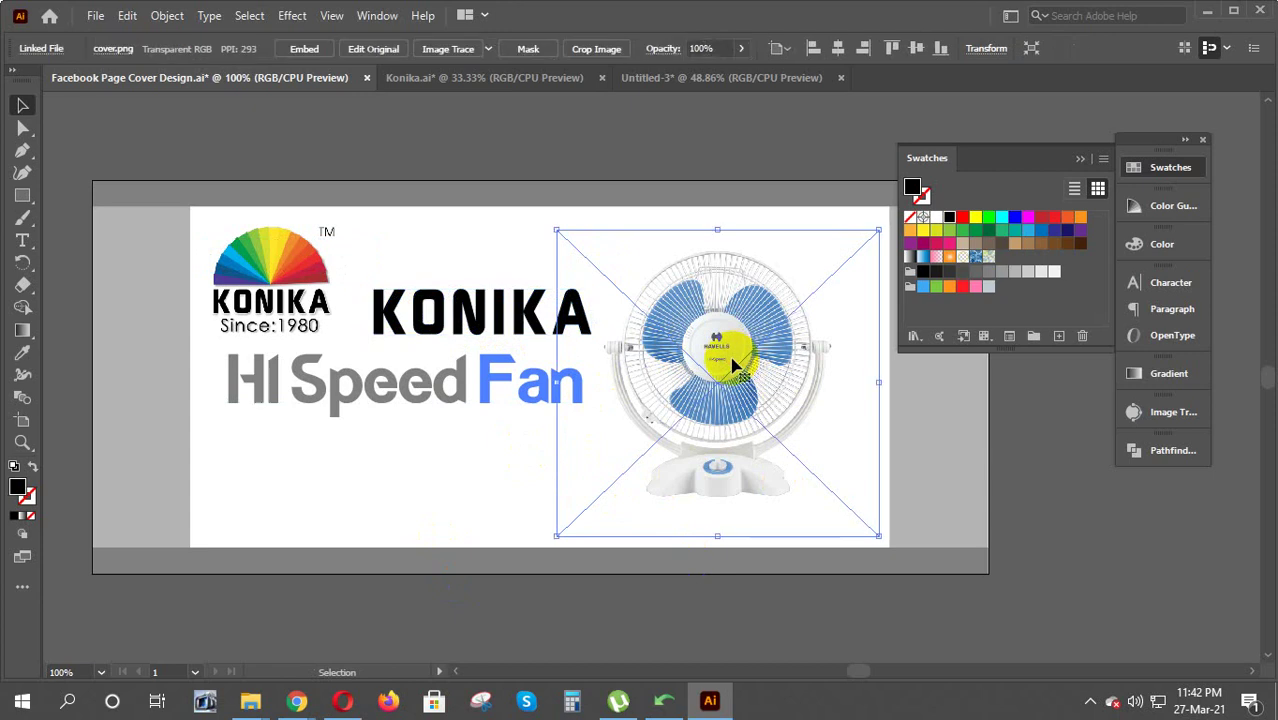
pyautogui.hotkey('ctrl', 'shift', 'a')
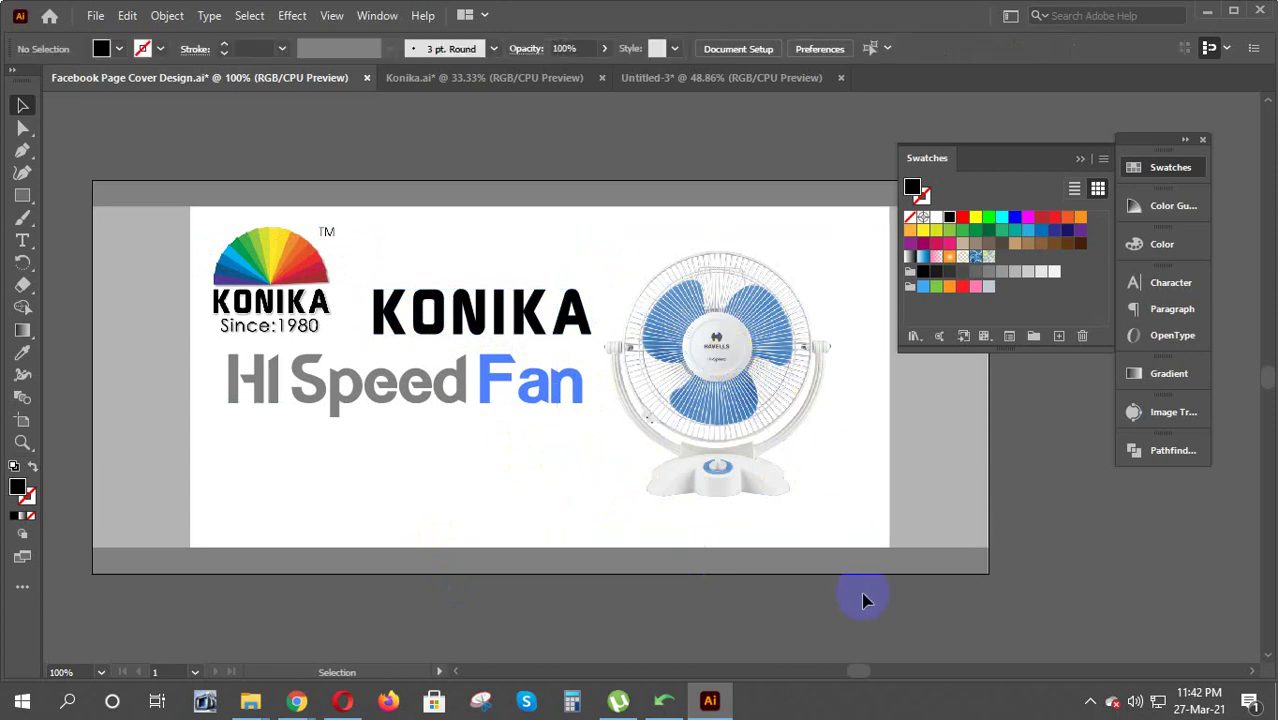
pyautogui.click(1252, 671)
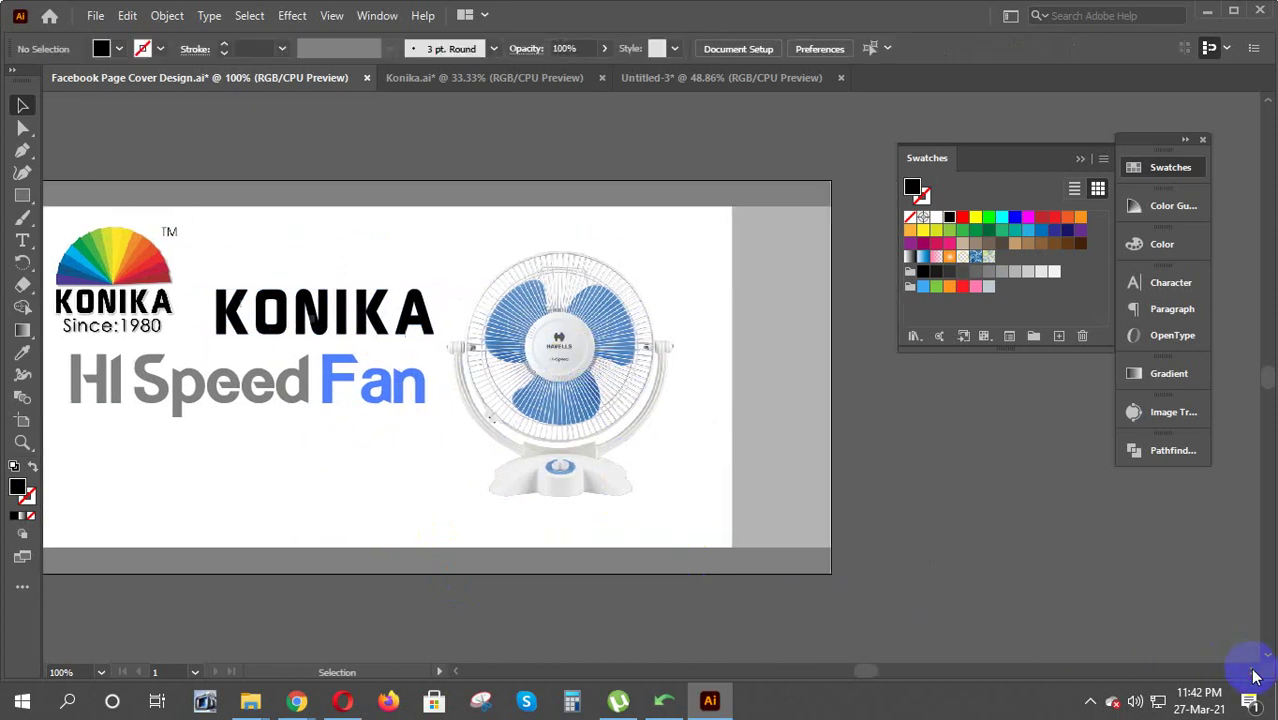
pyautogui.hotkey('ctrl', '=')
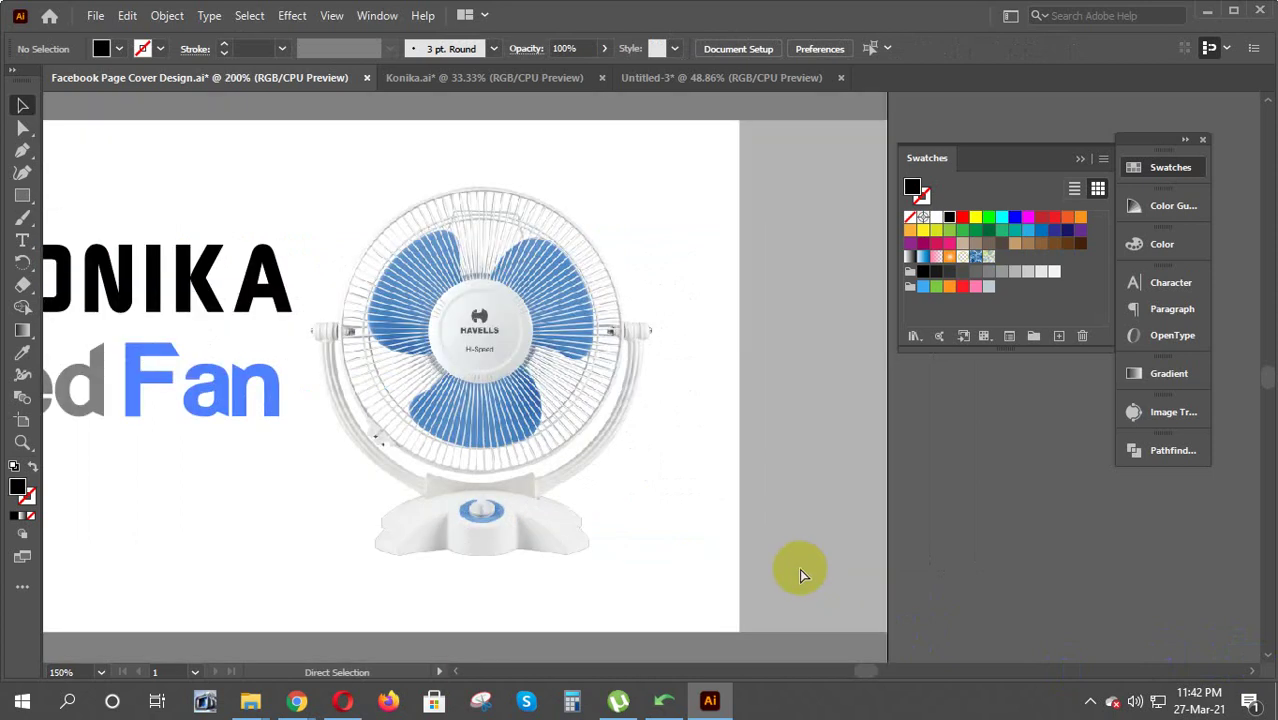
pyautogui.hotkey('ctrl', '=')
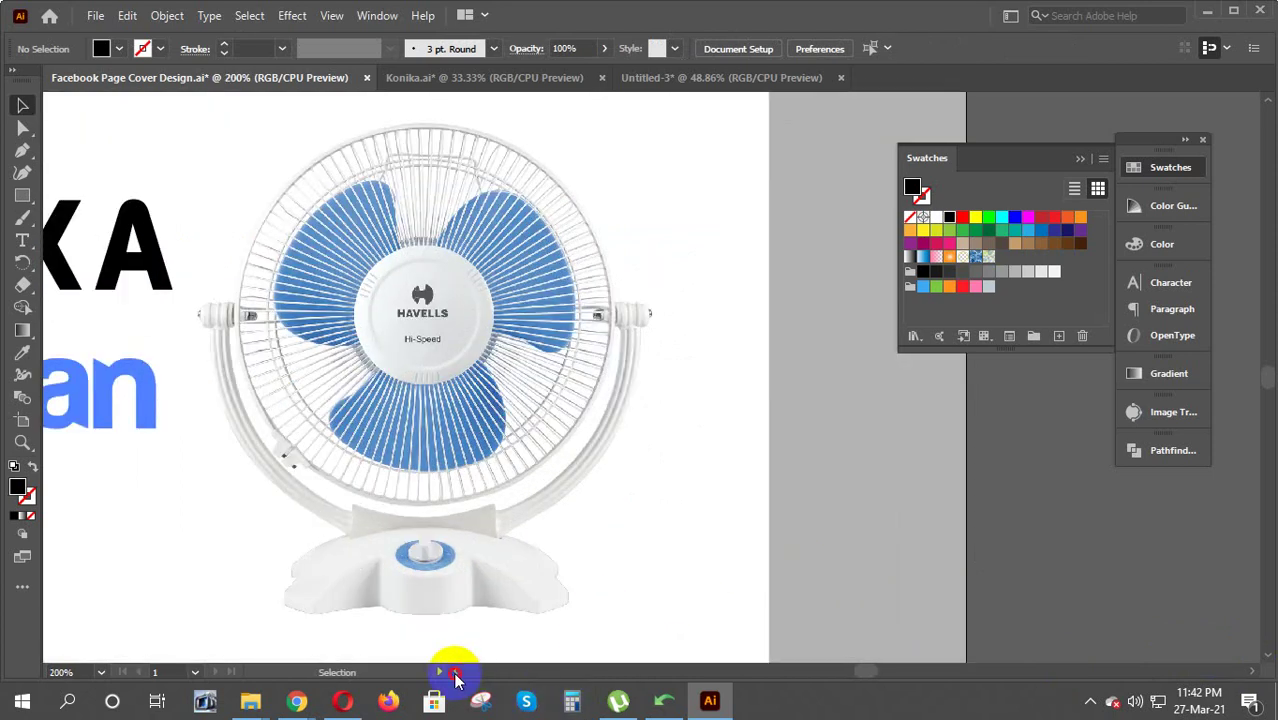
pyautogui.hscroll(-3, 455, 680)
pyautogui.hscroll(-3, 455, 680)
pyautogui.hscroll(-2, 455, 680)
pyautogui.scroll(2, 715, 580)
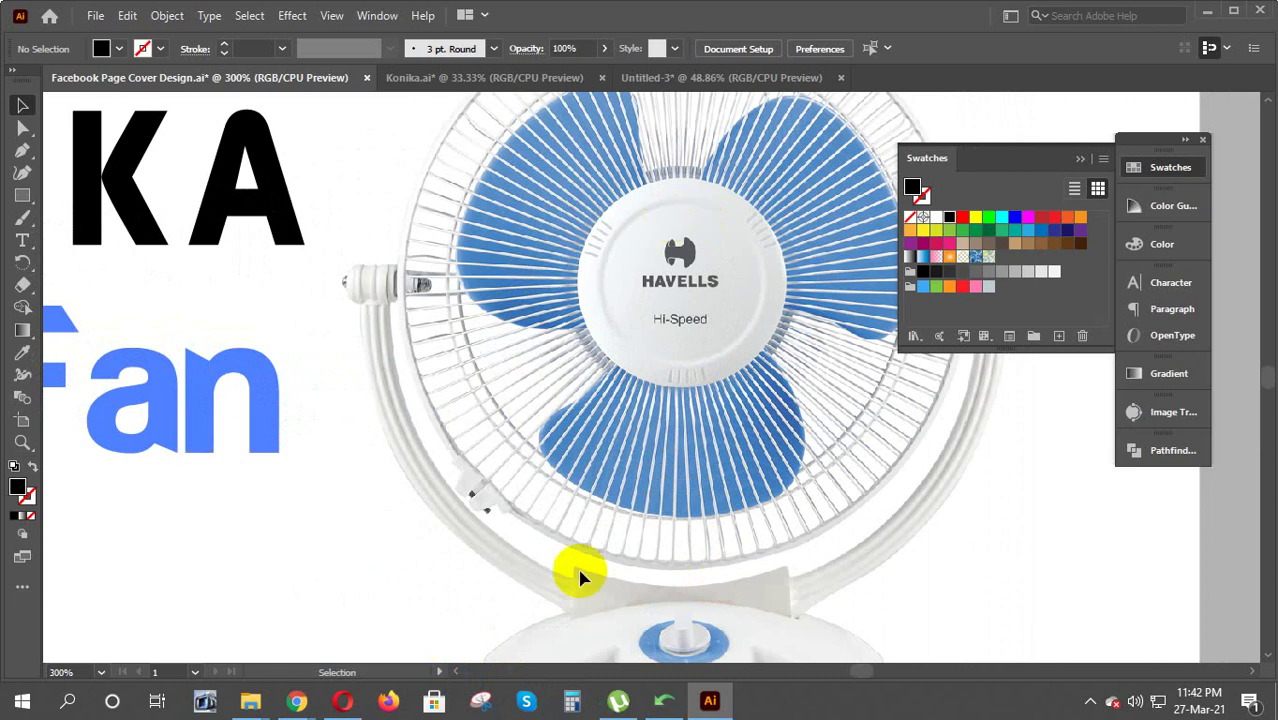
pyautogui.click(458, 678)
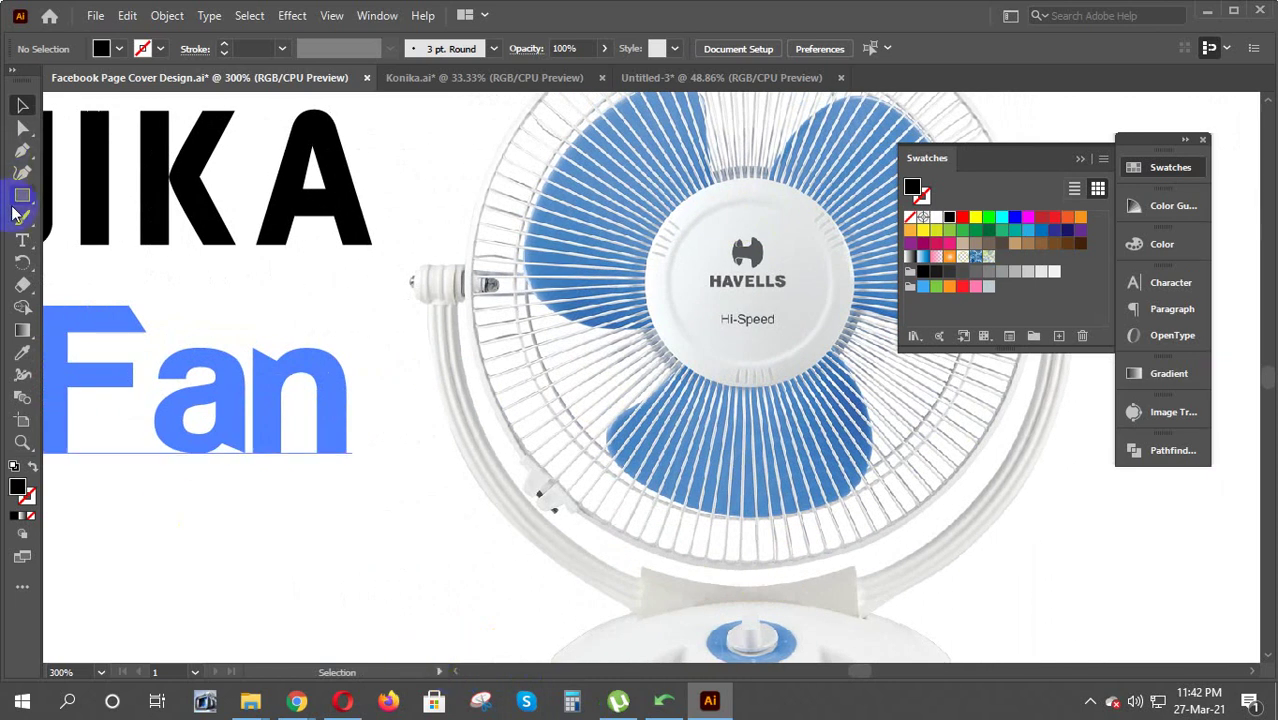
pyautogui.moveTo(24, 200); pyautogui.dragTo(105, 222)
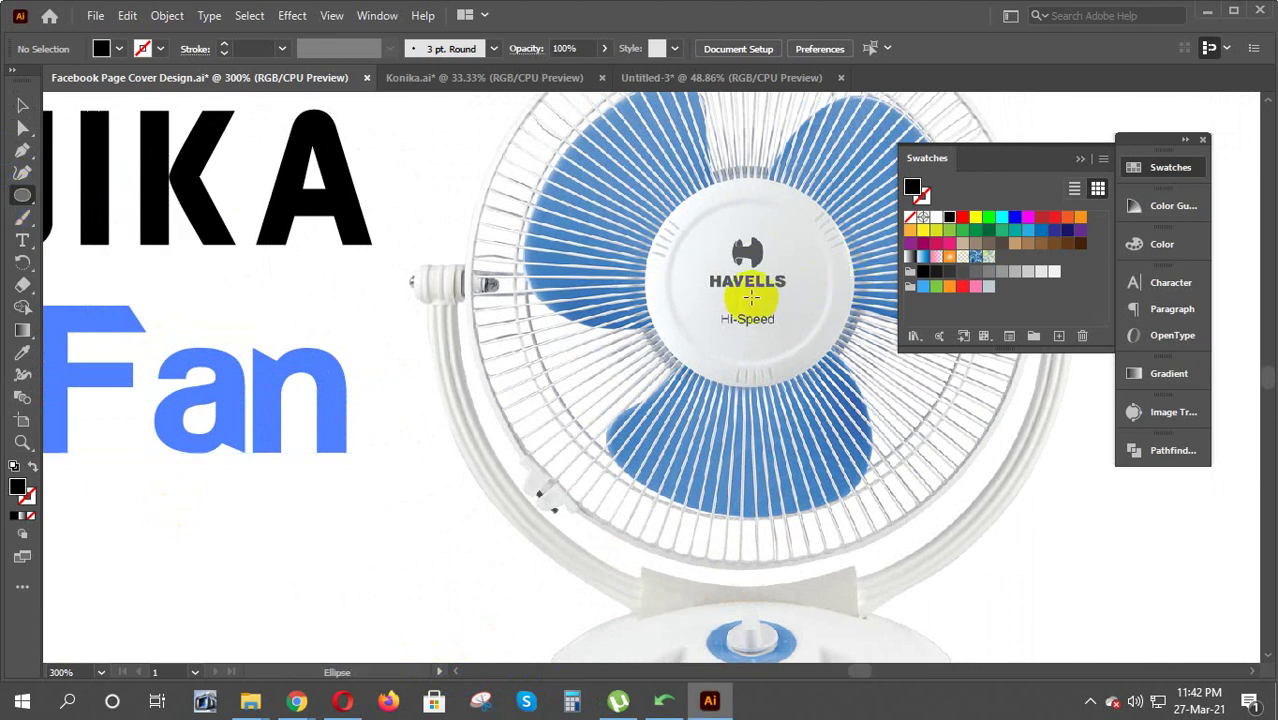
pyautogui.moveTo(710, 322); pyautogui.dragTo(798, 229)
# Fill the circle with the hub's white using the Eyedropper and move it over the logo
pyautogui.click(21, 108)
pyautogui.moveTo(736, 291); pyautogui.dragTo(752, 383)
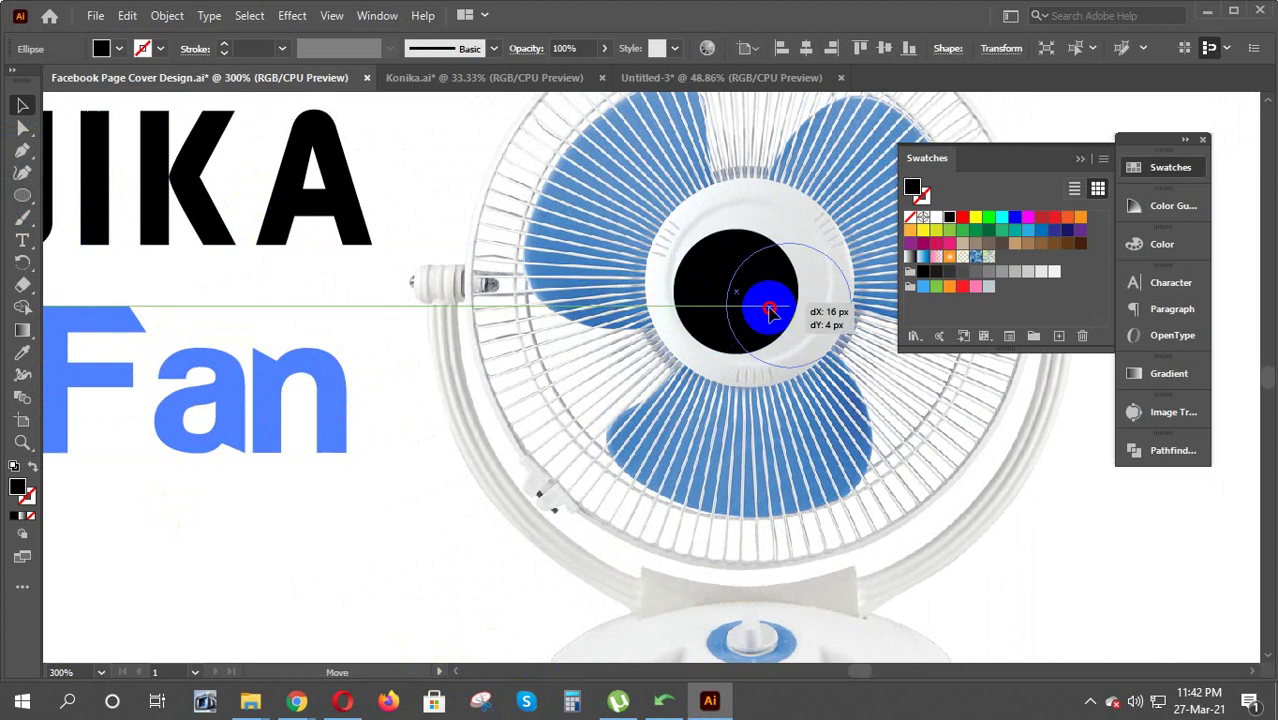
pyautogui.click(22, 354)
pyautogui.click(745, 272)
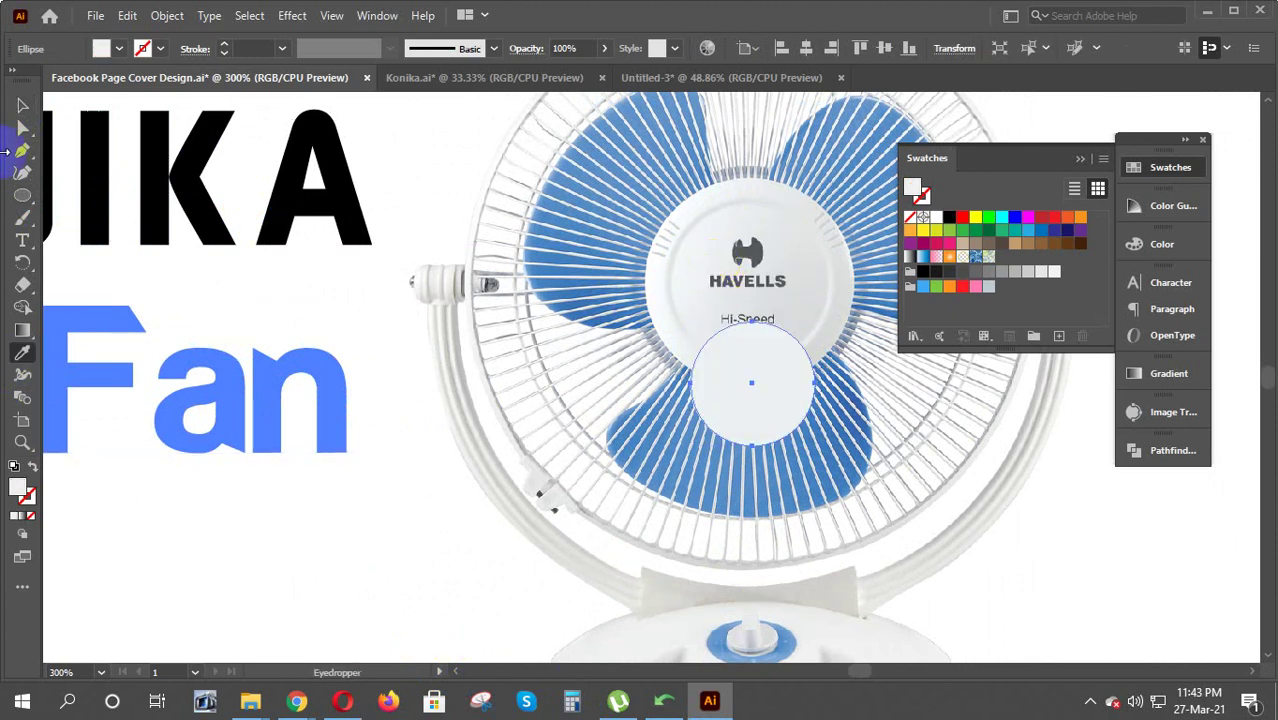
pyautogui.click(22, 104)
pyautogui.moveTo(742, 371); pyautogui.dragTo(736, 271)
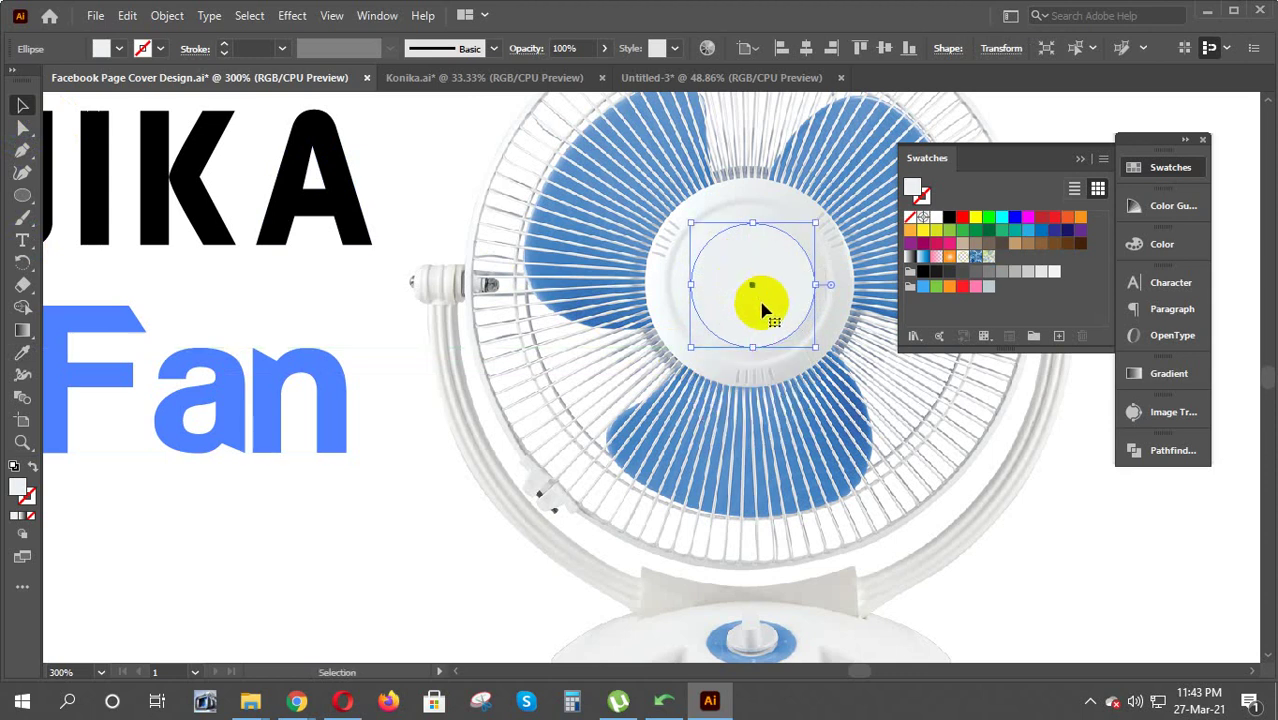
pyautogui.click(1106, 508)
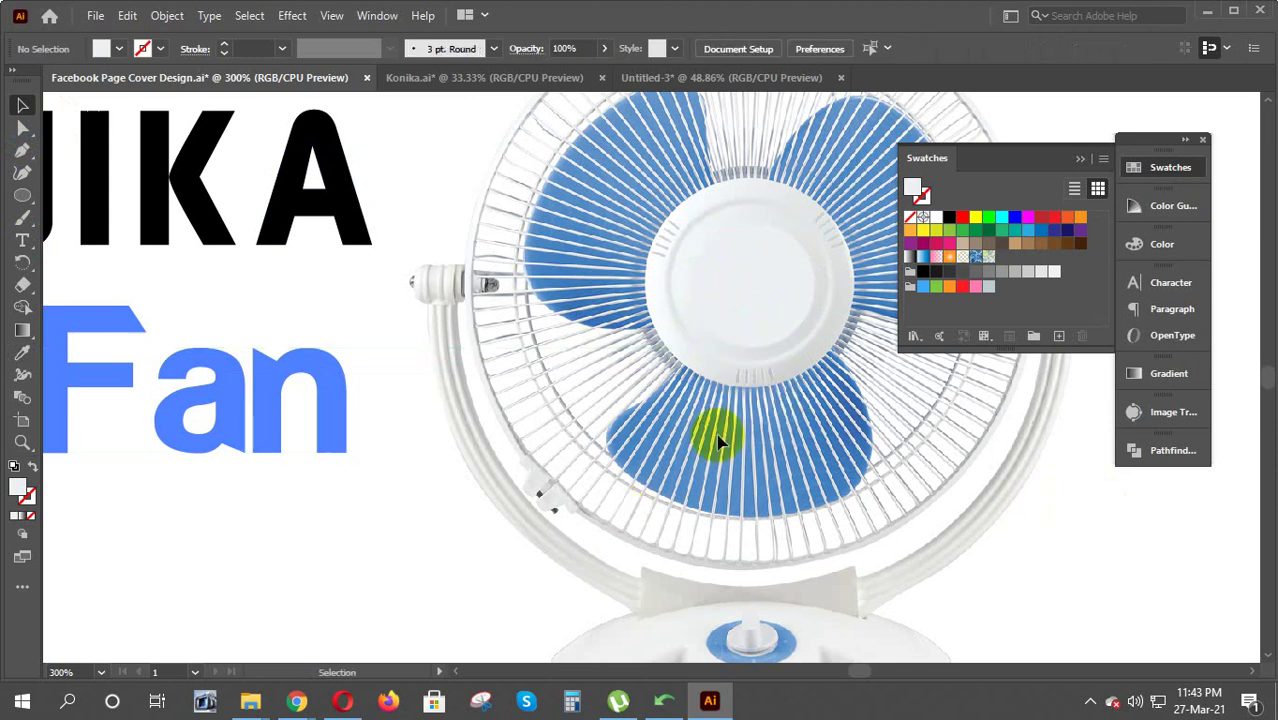
# Enlarge the white circle and centre it on the fan hub, then zoom back out
pyautogui.moveTo(714, 434); pyautogui.dragTo(756, 294)
pyautogui.moveTo(815, 224); pyautogui.dragTo(830, 208)
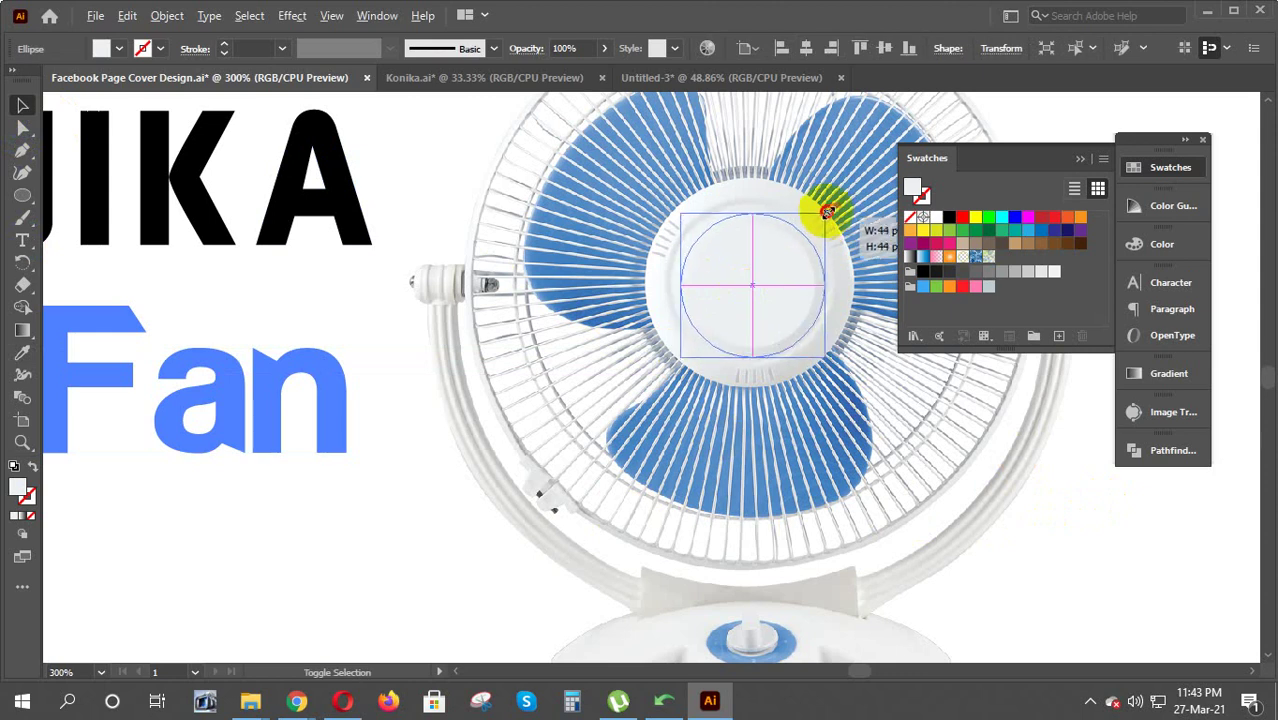
pyautogui.moveTo(780, 285); pyautogui.dragTo(770, 294)
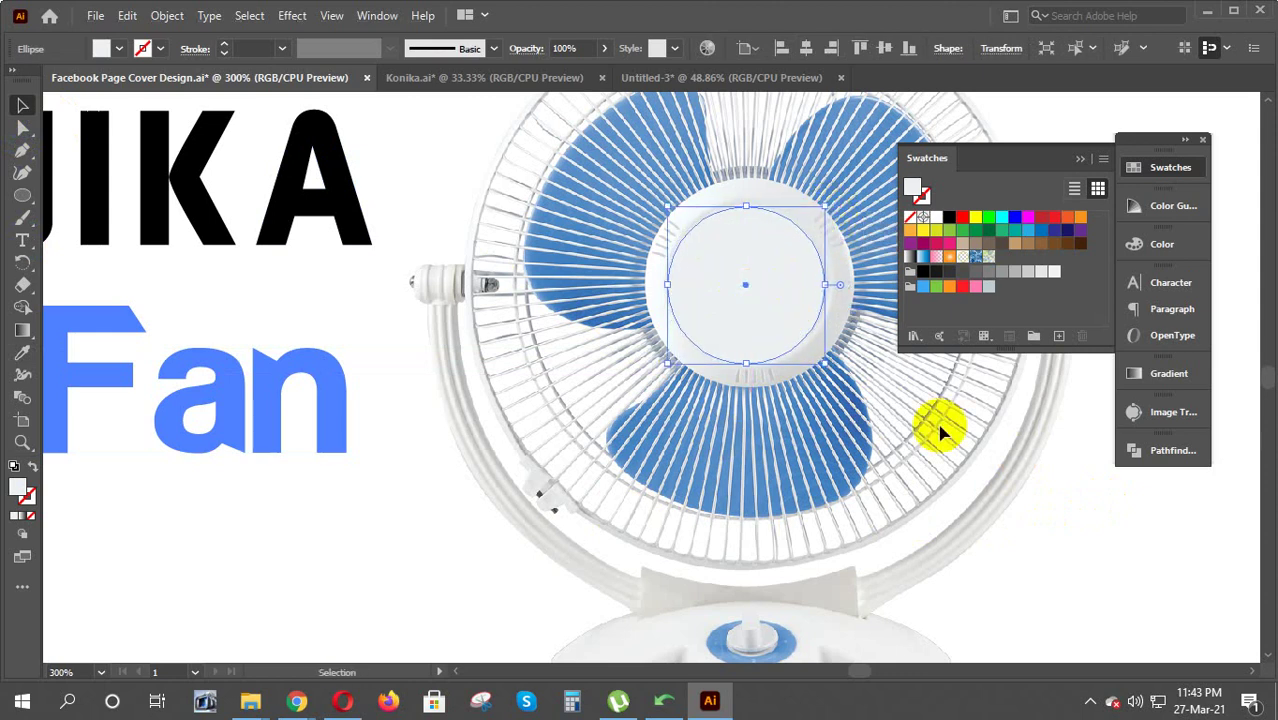
pyautogui.click(1034, 508)
pyautogui.click(785, 285)
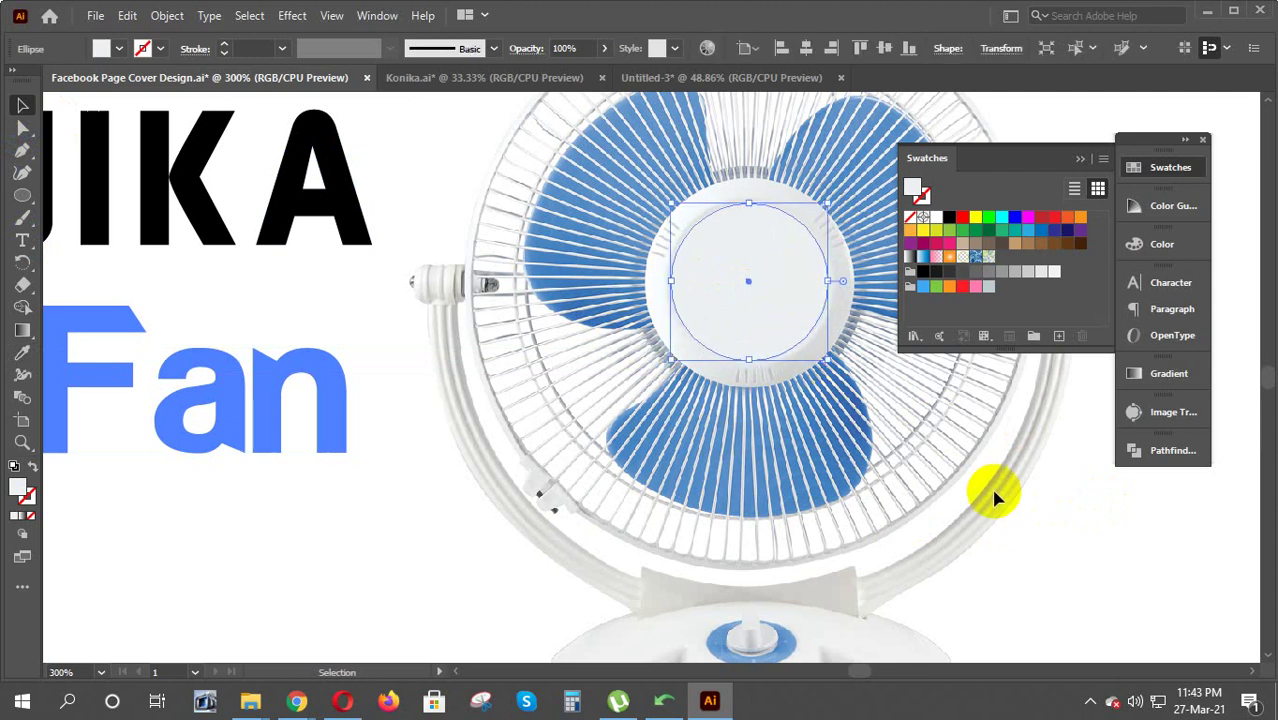
pyautogui.click(1062, 528)
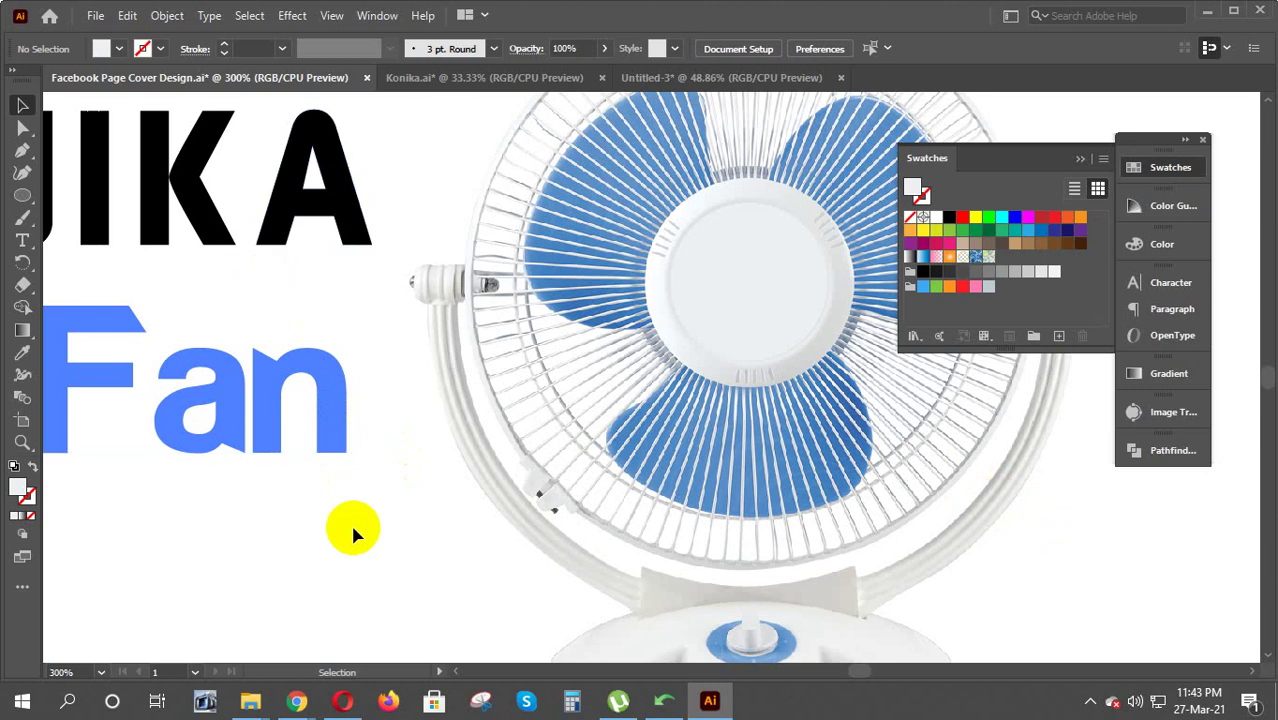
pyautogui.hotkey('ctrl', '-')
pyautogui.hotkey('ctrl', '-')
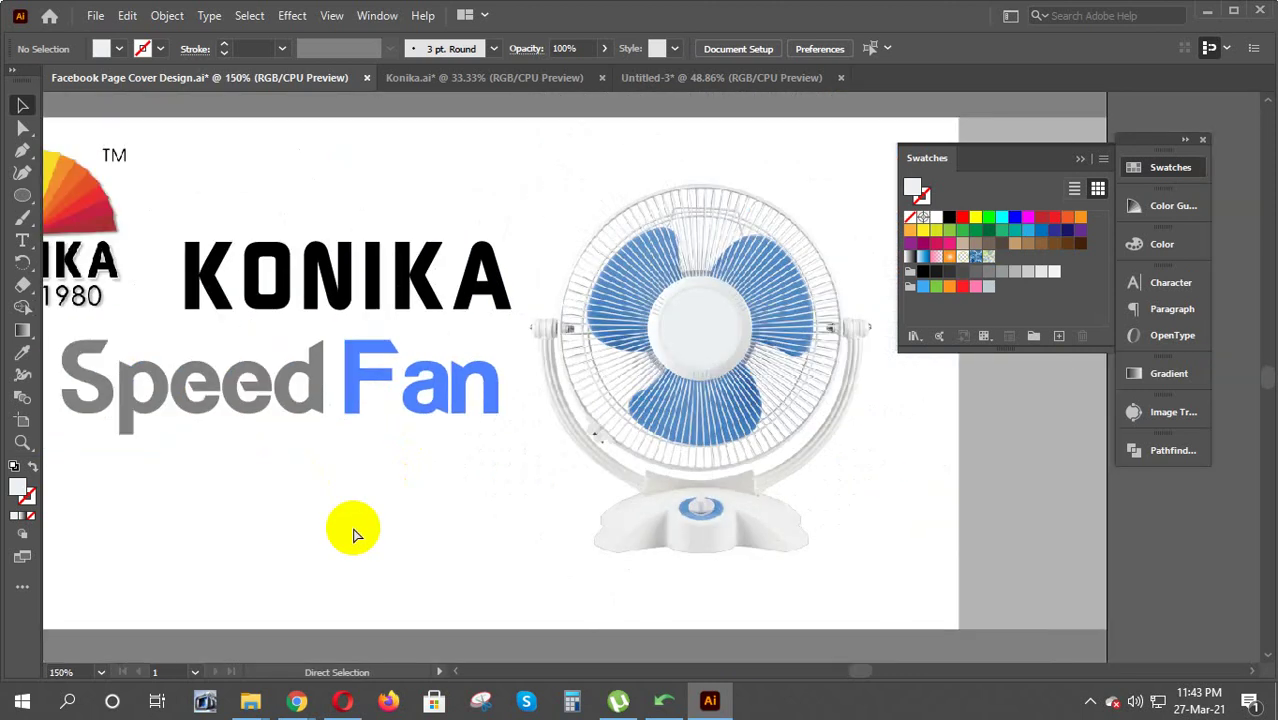
pyautogui.hotkey('ctrl', '-')
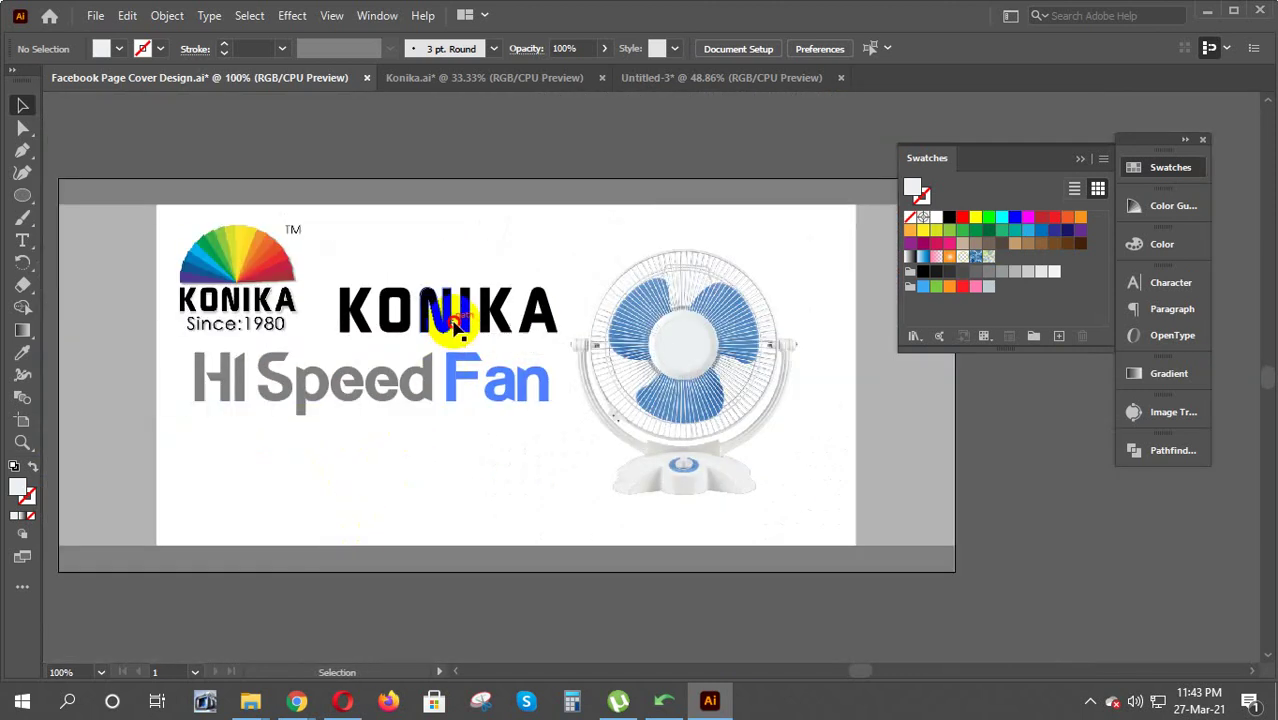
# Convert the HI Speed Fan headline text to outlines
pyautogui.click(443, 318)
pyautogui.click(505, 465)
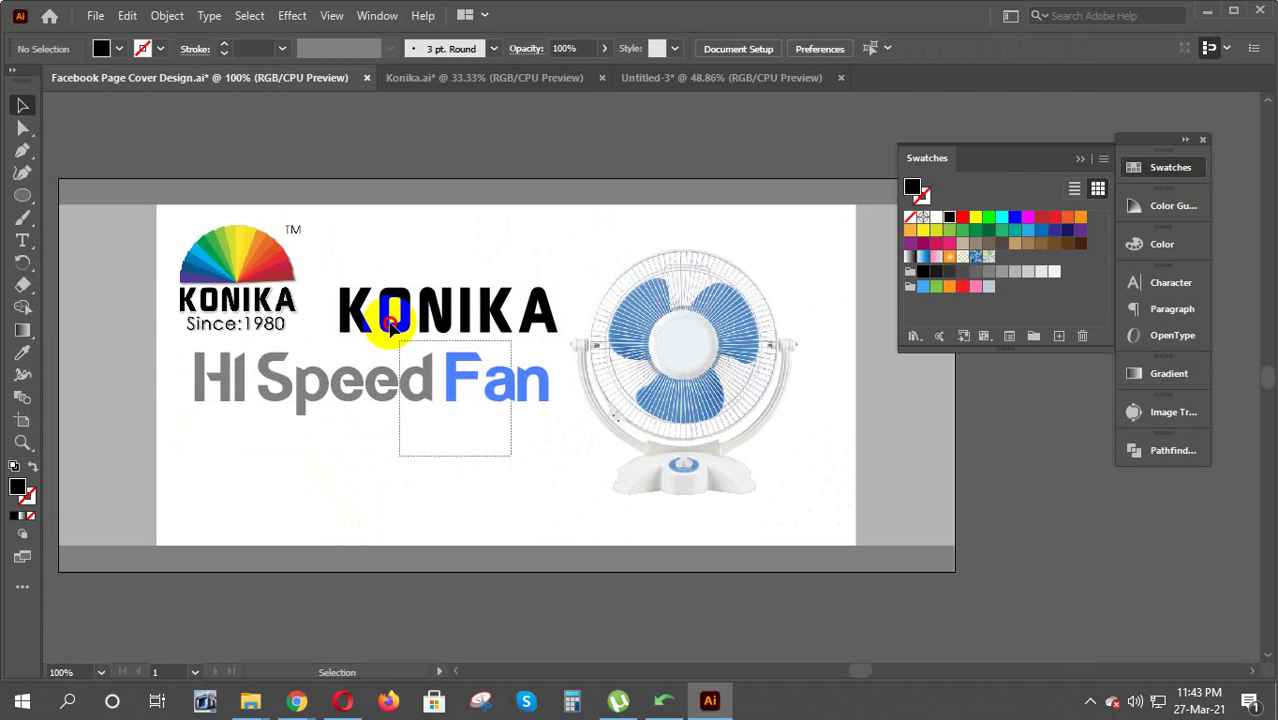
pyautogui.moveTo(509, 463); pyautogui.dragTo(380, 295)
pyautogui.click(409, 438)
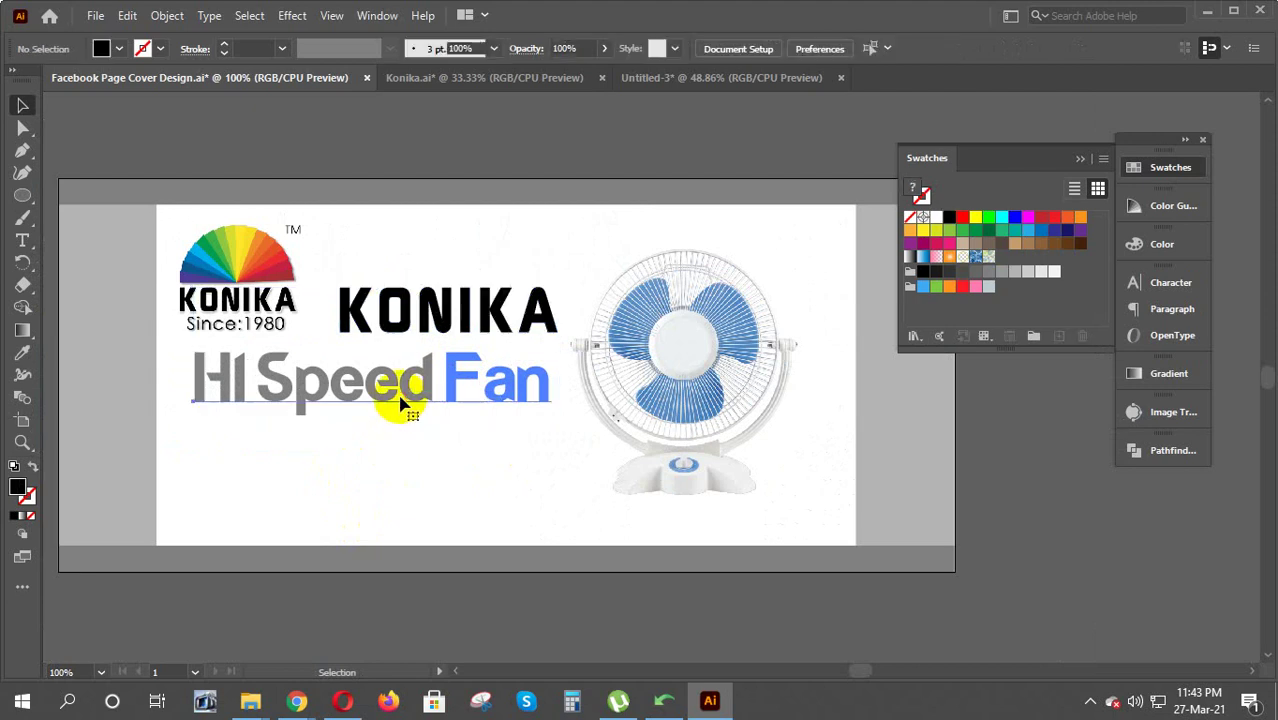
pyautogui.rightClick(370, 400)
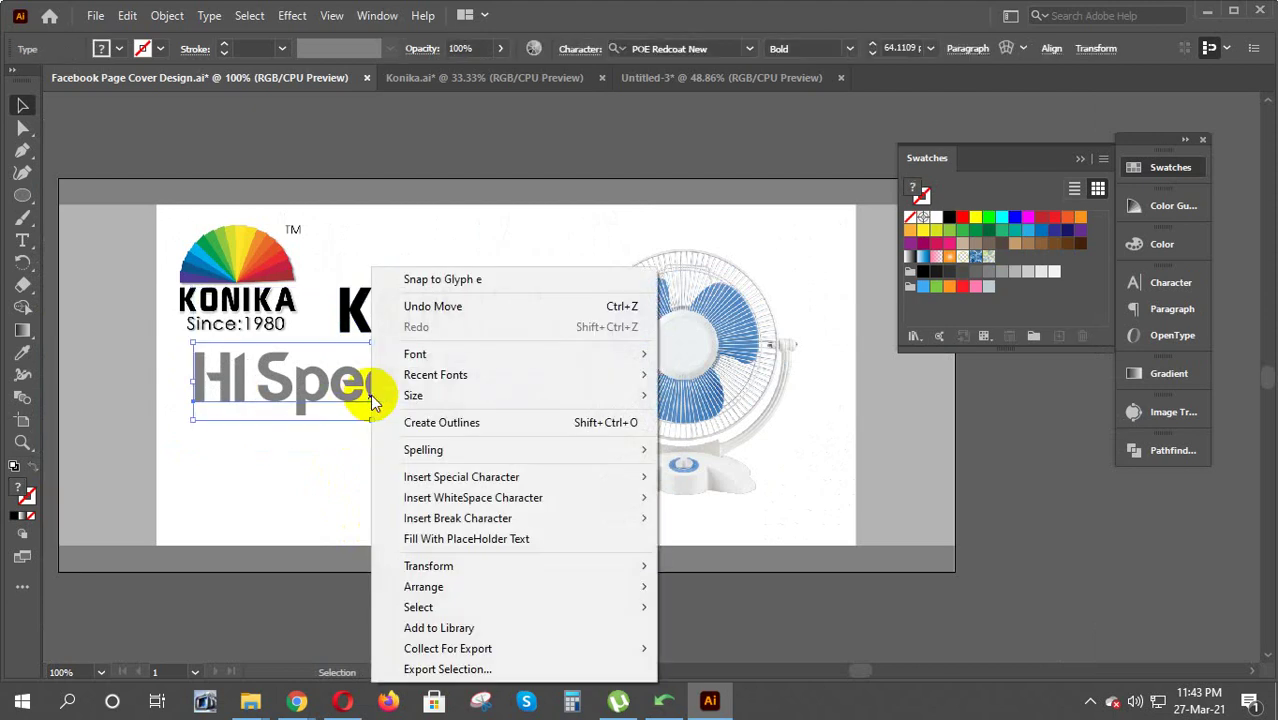
pyautogui.click(487, 431)
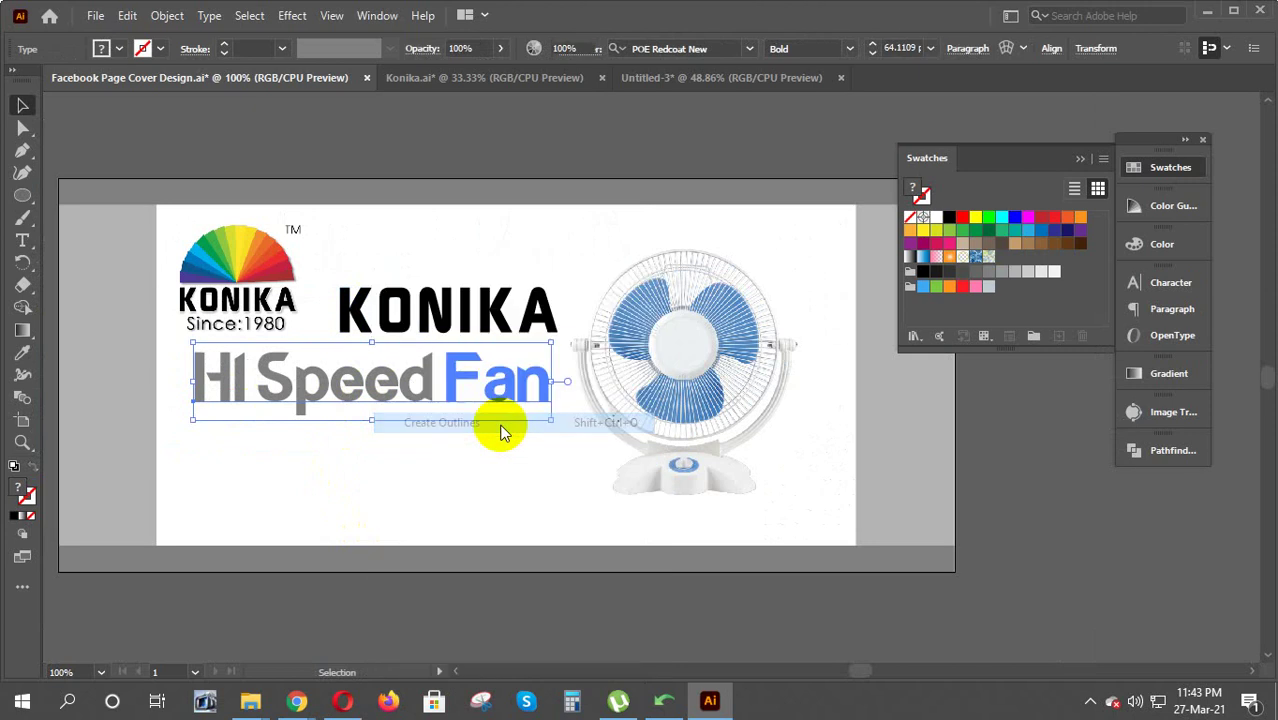
pyautogui.click(450, 450)
# Move the KONIKA and HI Speed Fan lettering onto the pasteboard below the artboard
pyautogui.moveTo(542, 448); pyautogui.dragTo(365, 300)
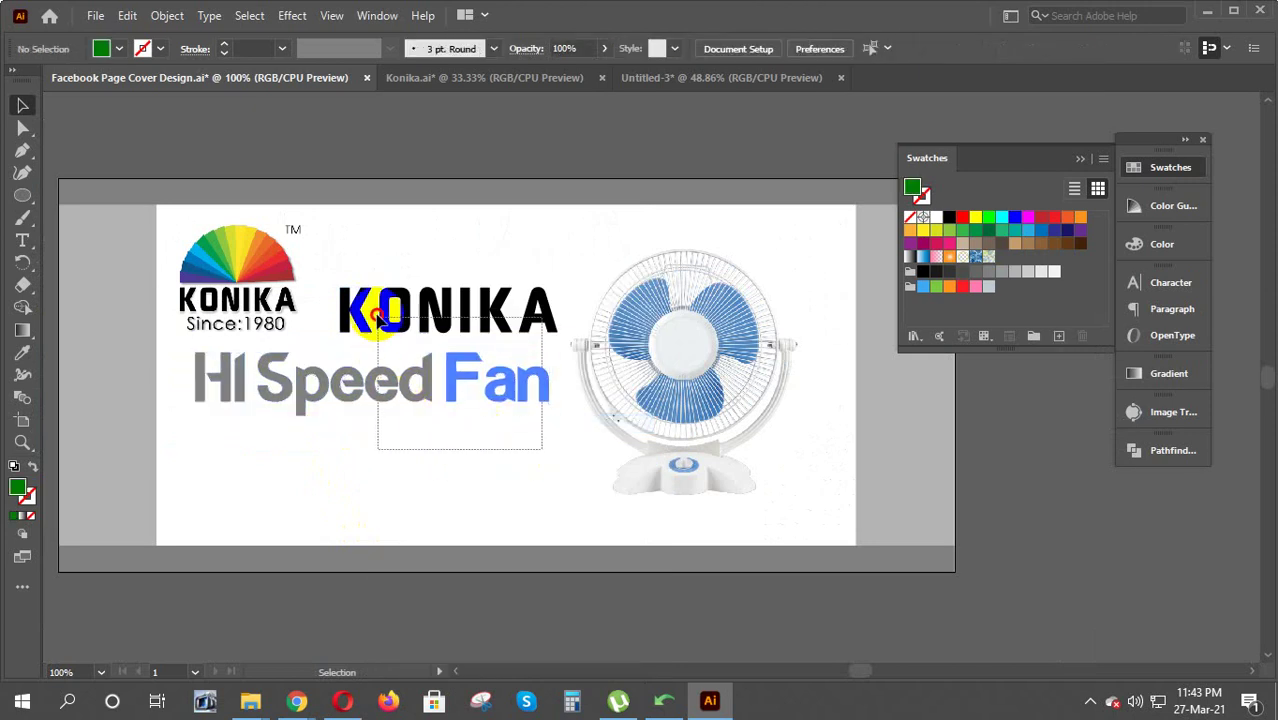
pyautogui.moveTo(390, 345); pyautogui.dragTo(786, 537)
pyautogui.scroll(-2, 970, 564)
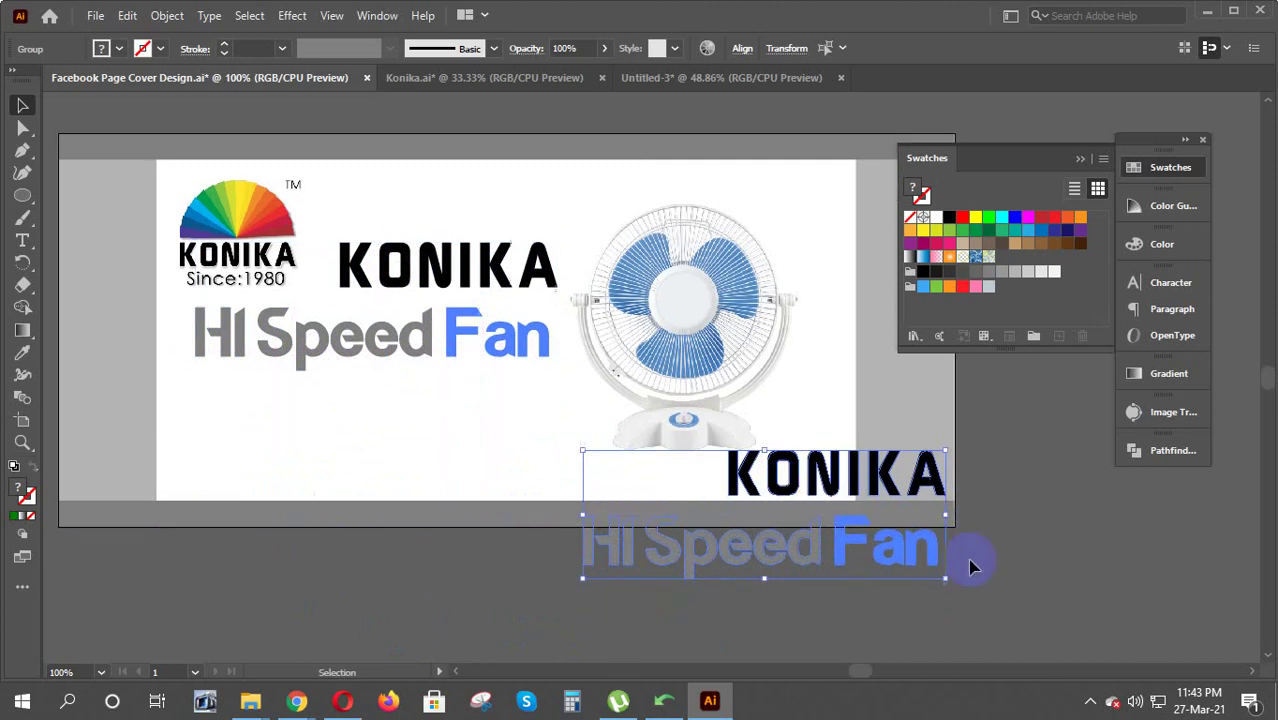
pyautogui.hotkey('ctrl', '=')
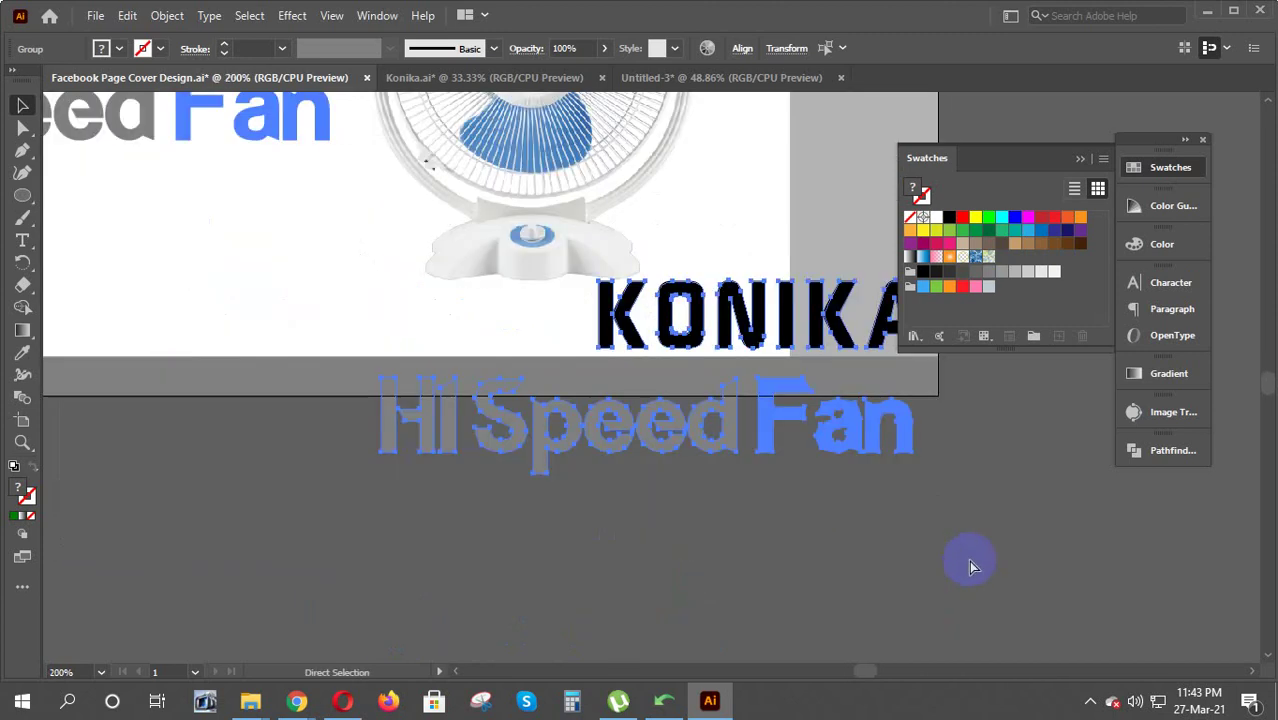
pyautogui.press('v')
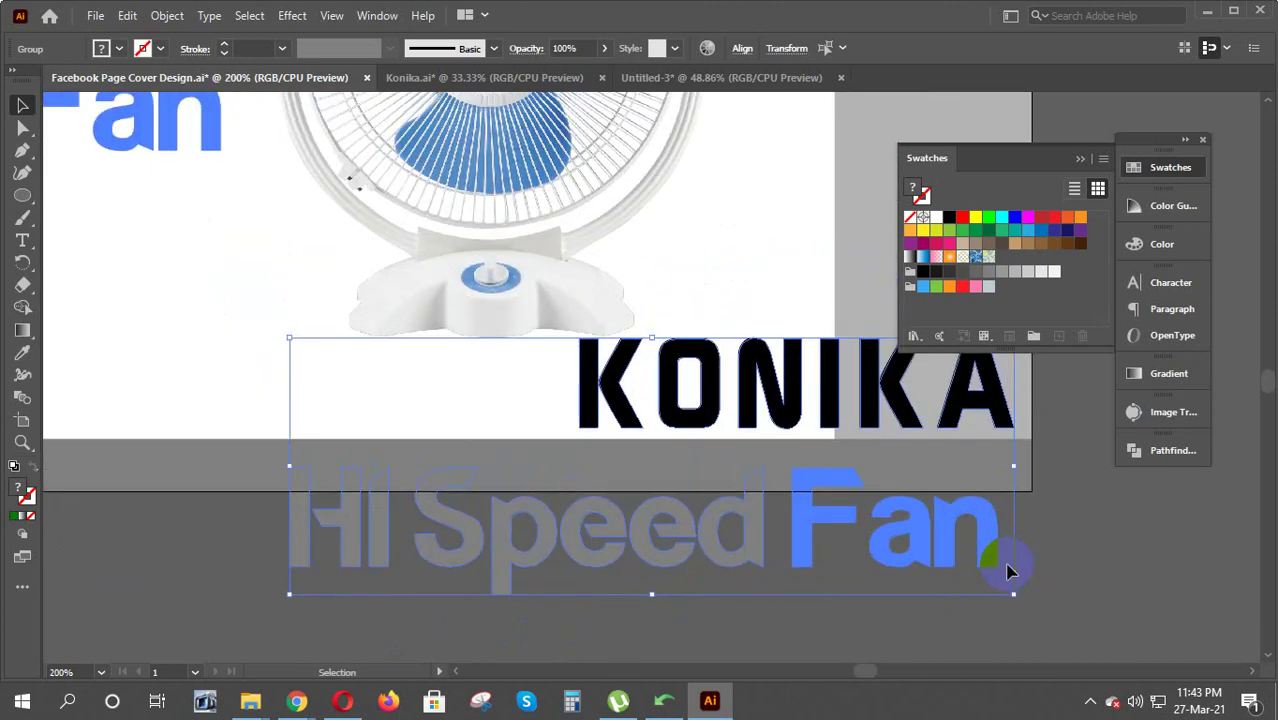
pyautogui.hotkey('ctrl', '-')
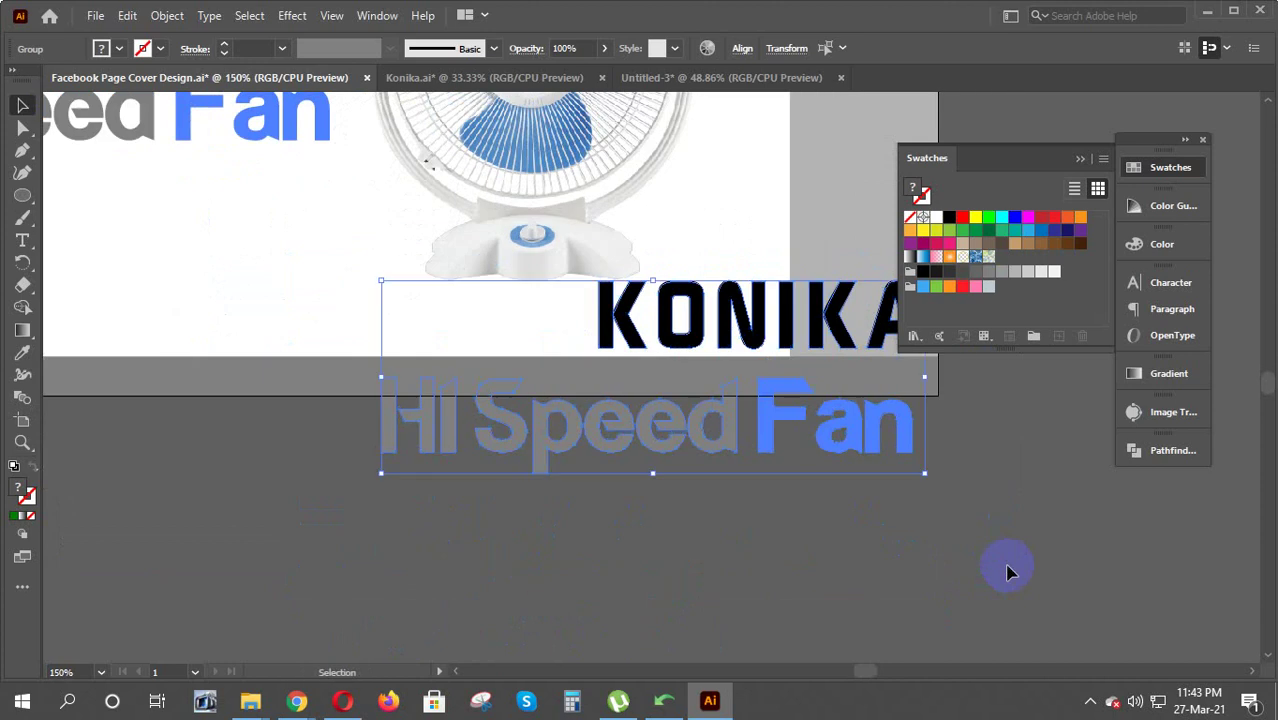
pyautogui.scroll(1, 1007, 570)
pyautogui.moveTo(771, 455); pyautogui.dragTo(733, 580)
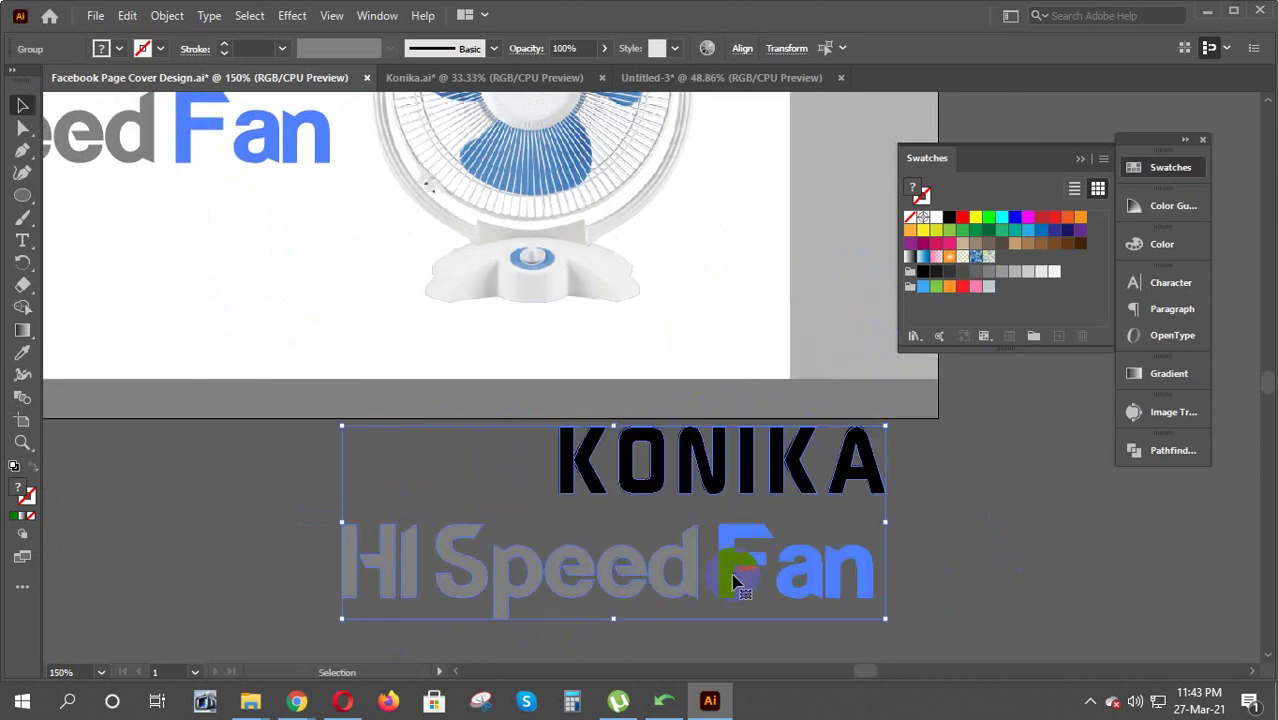
pyautogui.click(965, 578)
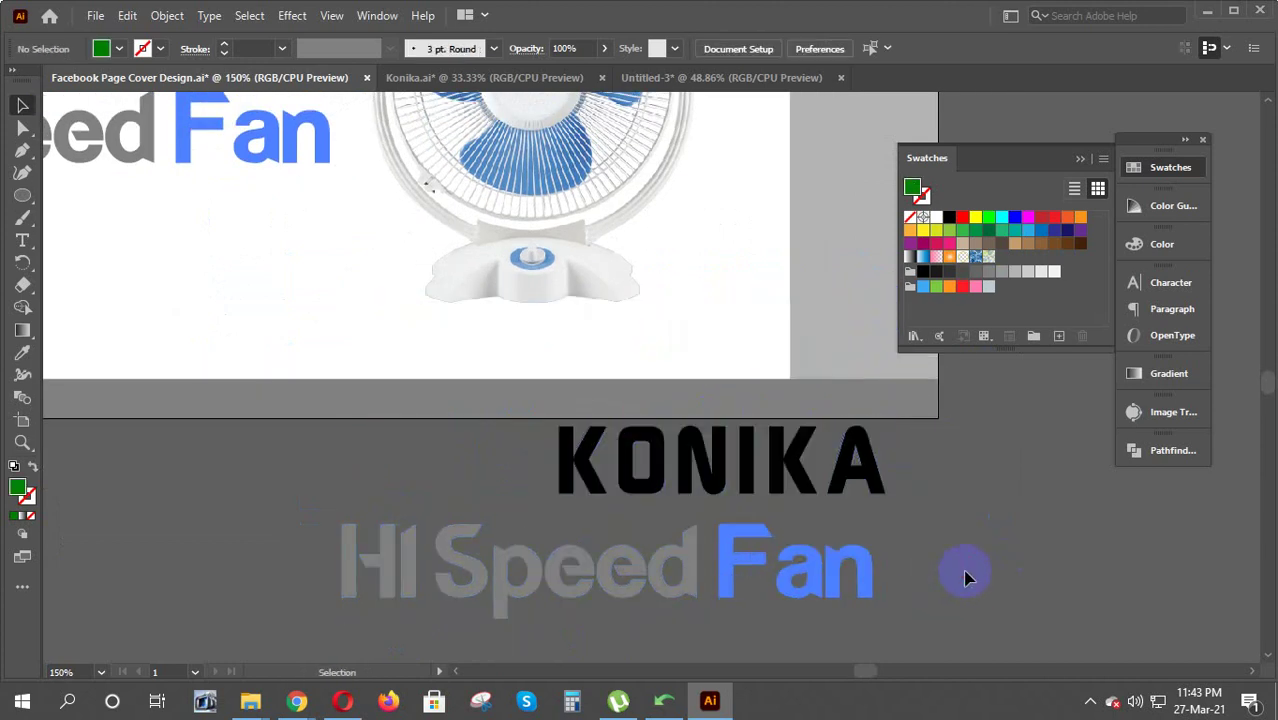
# Try shrinking the KONIKA word on its own, then undo that resize
pyautogui.click(713, 471)
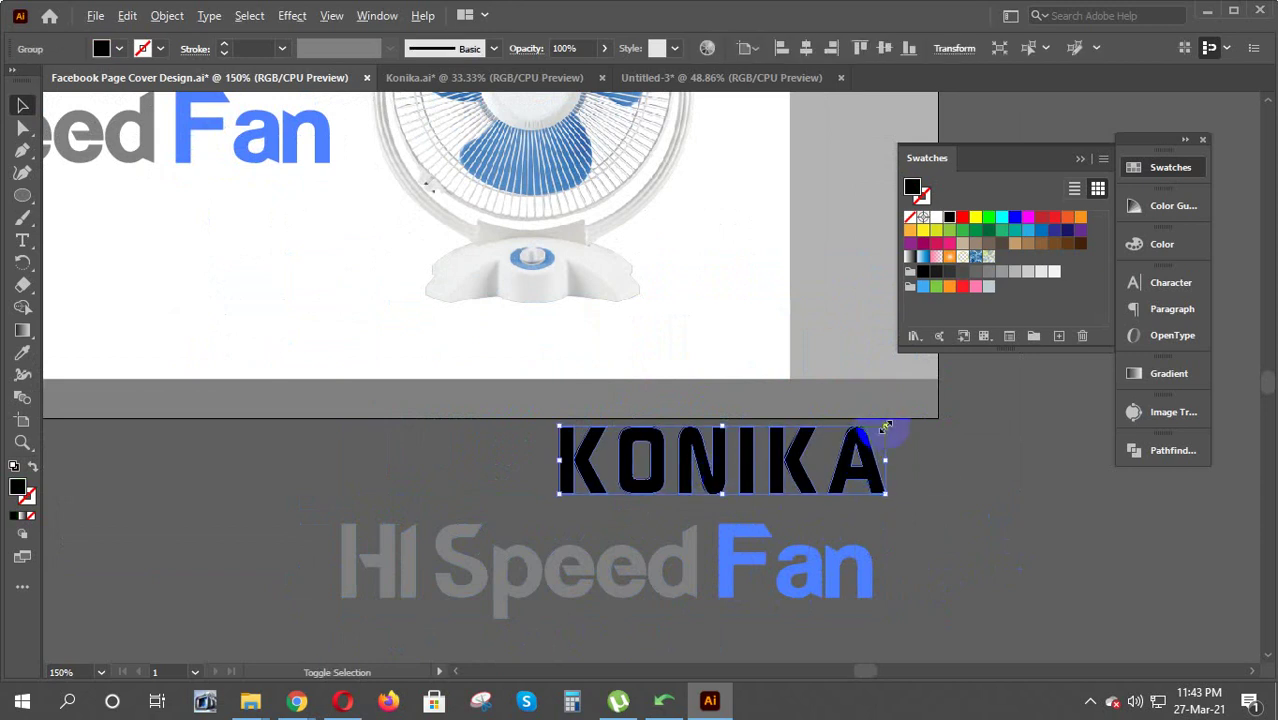
pyautogui.moveTo(885, 428); pyautogui.dragTo(835, 441)
pyautogui.press('a')
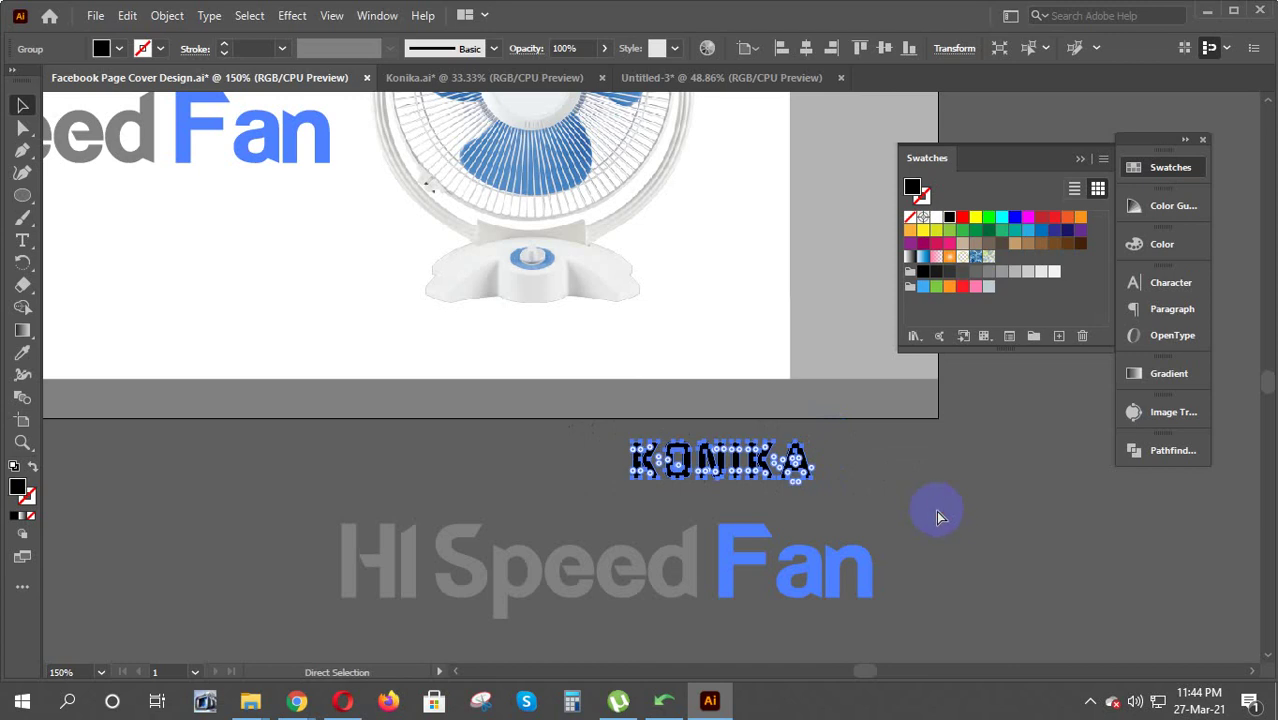
pyautogui.click(29, 116)
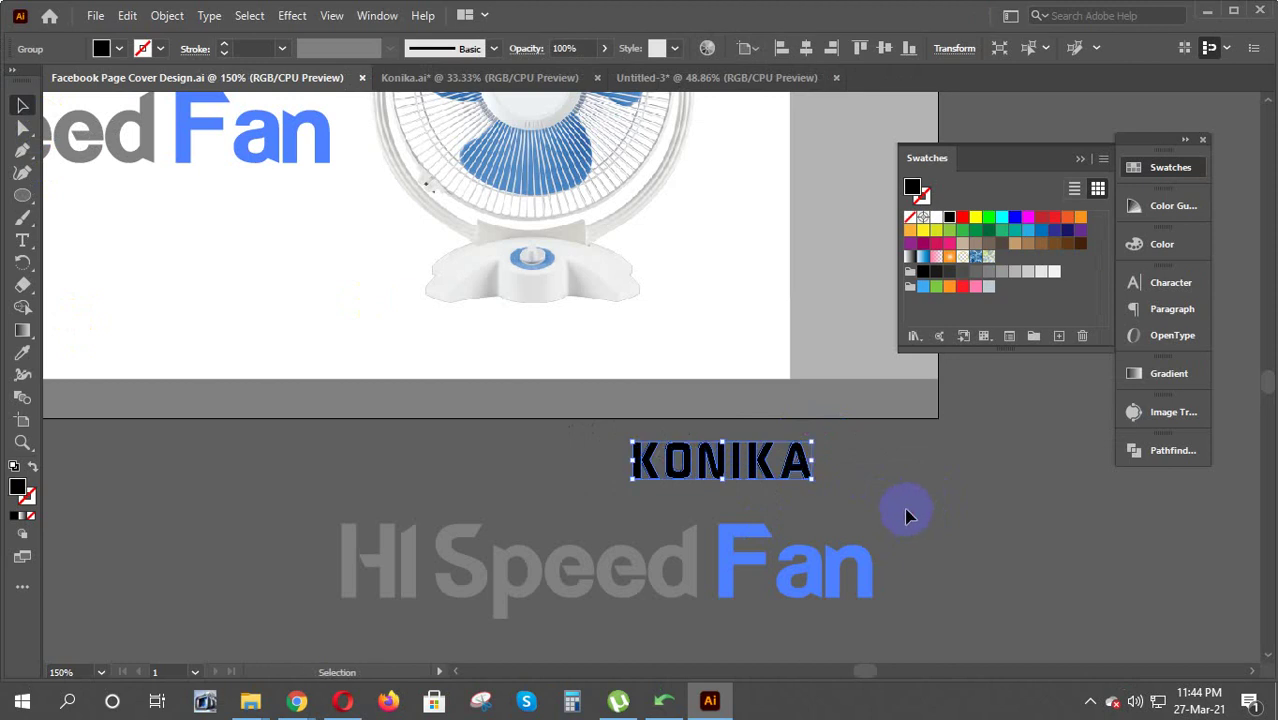
pyautogui.click(907, 515)
pyautogui.hotkey('ctrl', 'z')
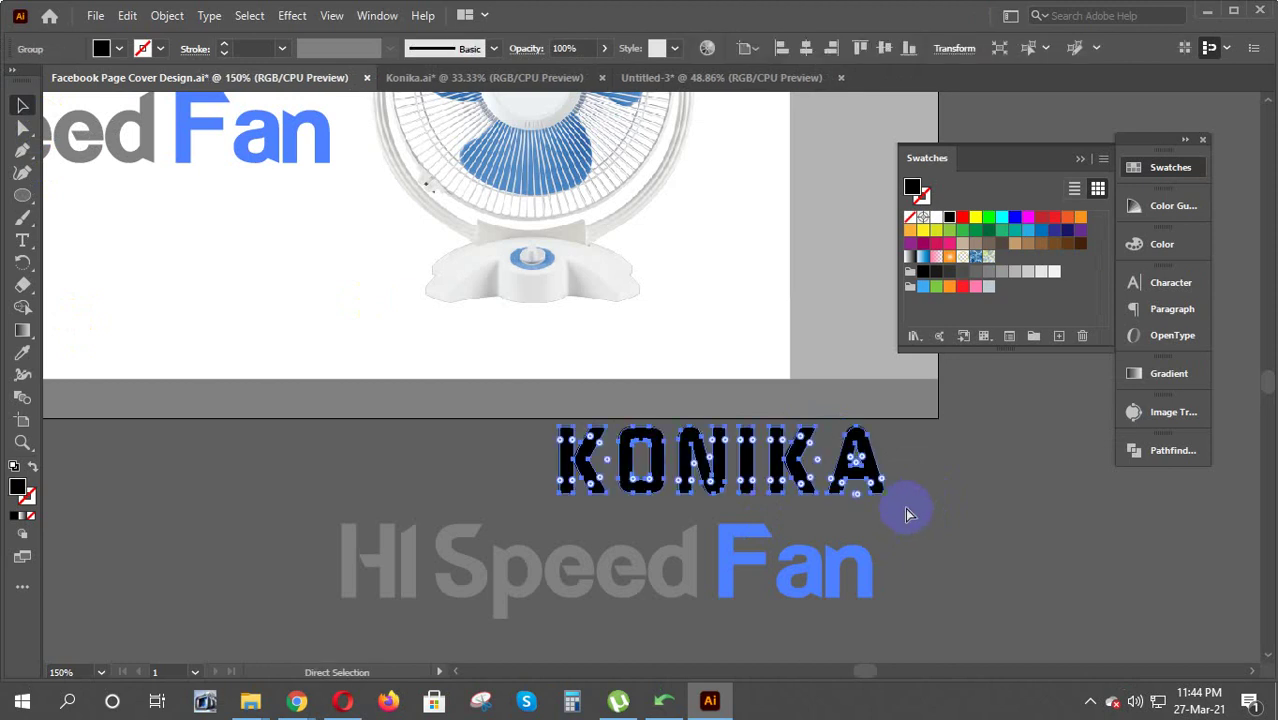
pyautogui.press('v')
pyautogui.click(932, 542)
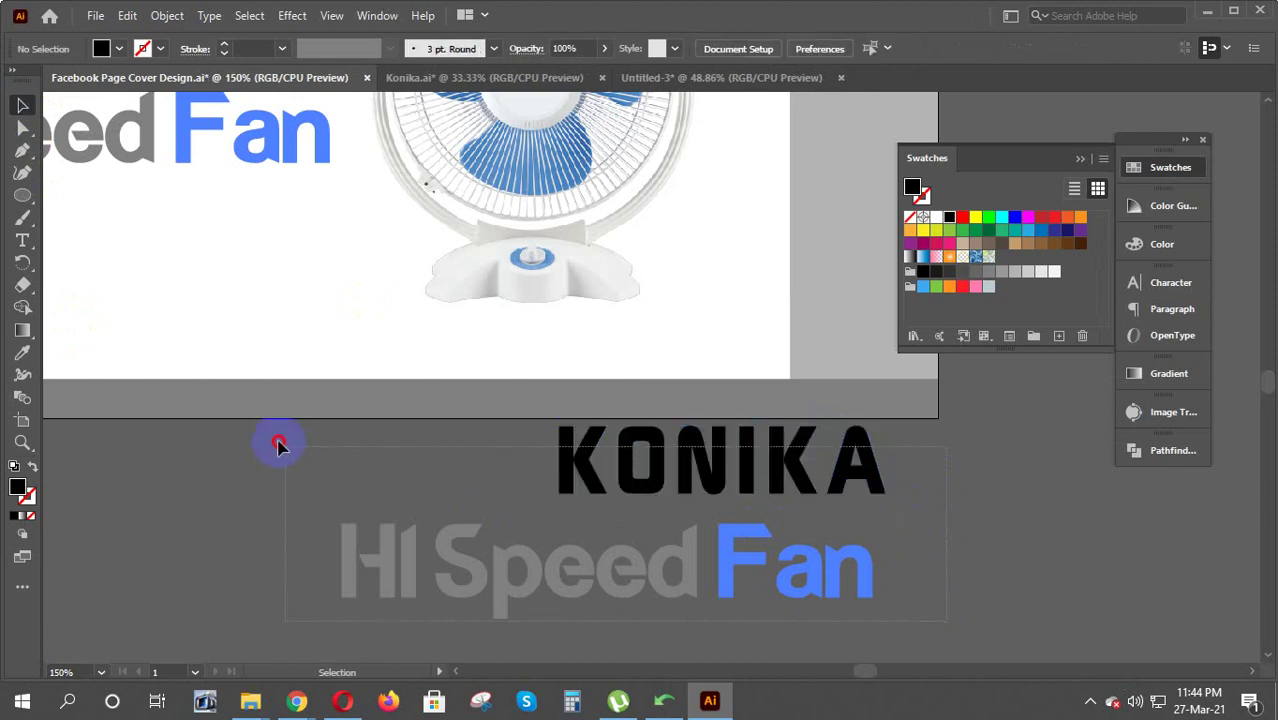
# Scale the whole KONIKA / HI Speed Fan title group down
pyautogui.moveTo(280, 439); pyautogui.dragTo(314, 451)
pyautogui.moveTo(886, 428); pyautogui.dragTo(763, 468)
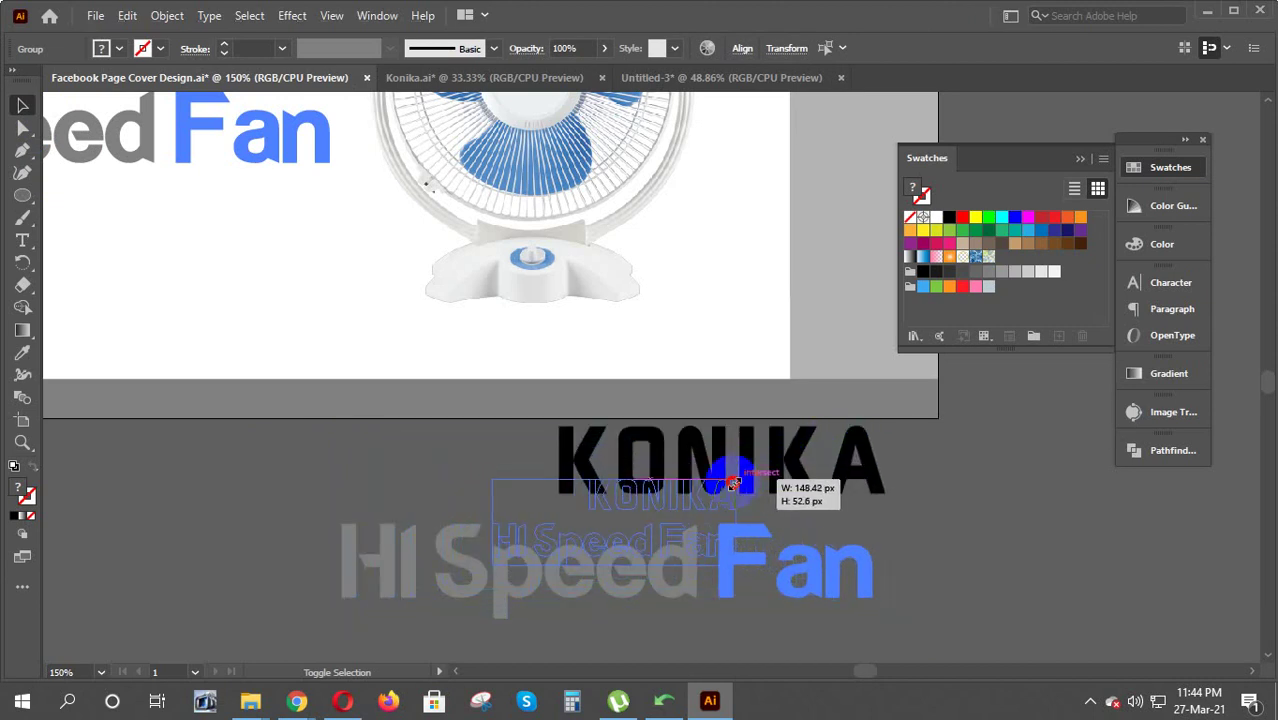
pyautogui.moveTo(763, 468); pyautogui.dragTo(728, 479)
pyautogui.click(810, 531)
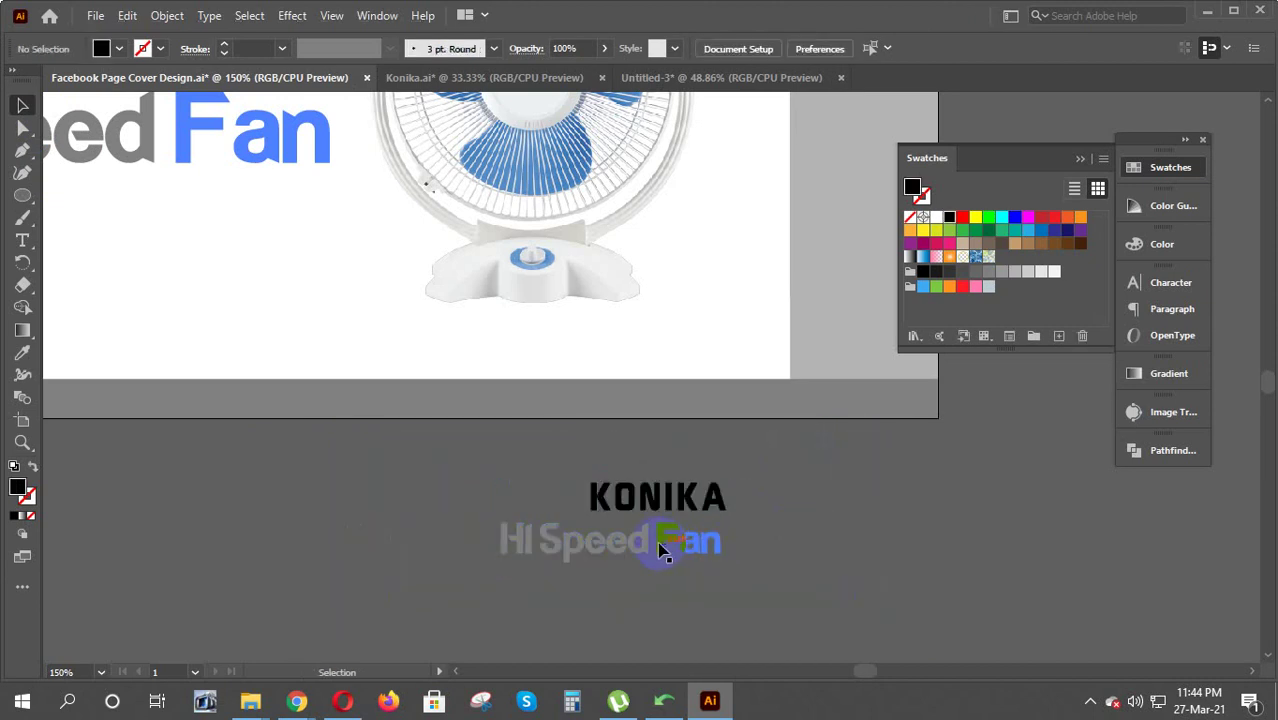
# Ungroup the HI Speed Fan words and move Fan onto its own line
pyautogui.click(660, 550)
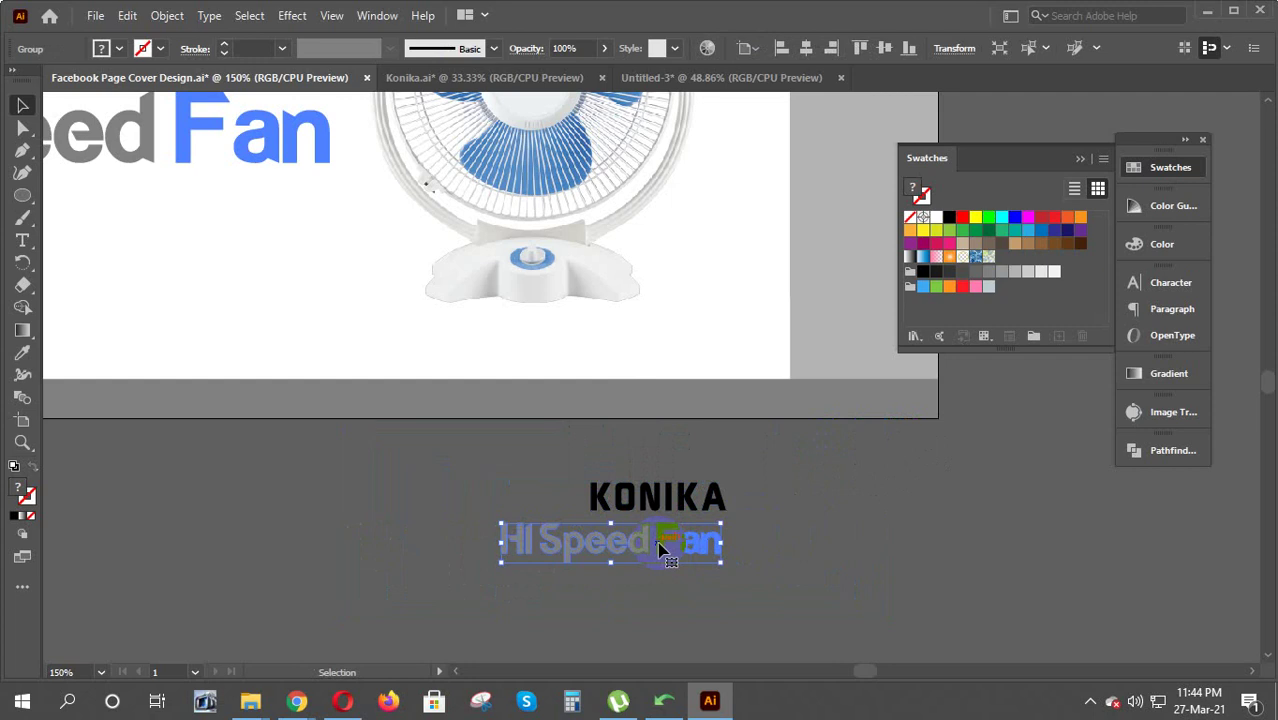
pyautogui.rightClick(660, 548)
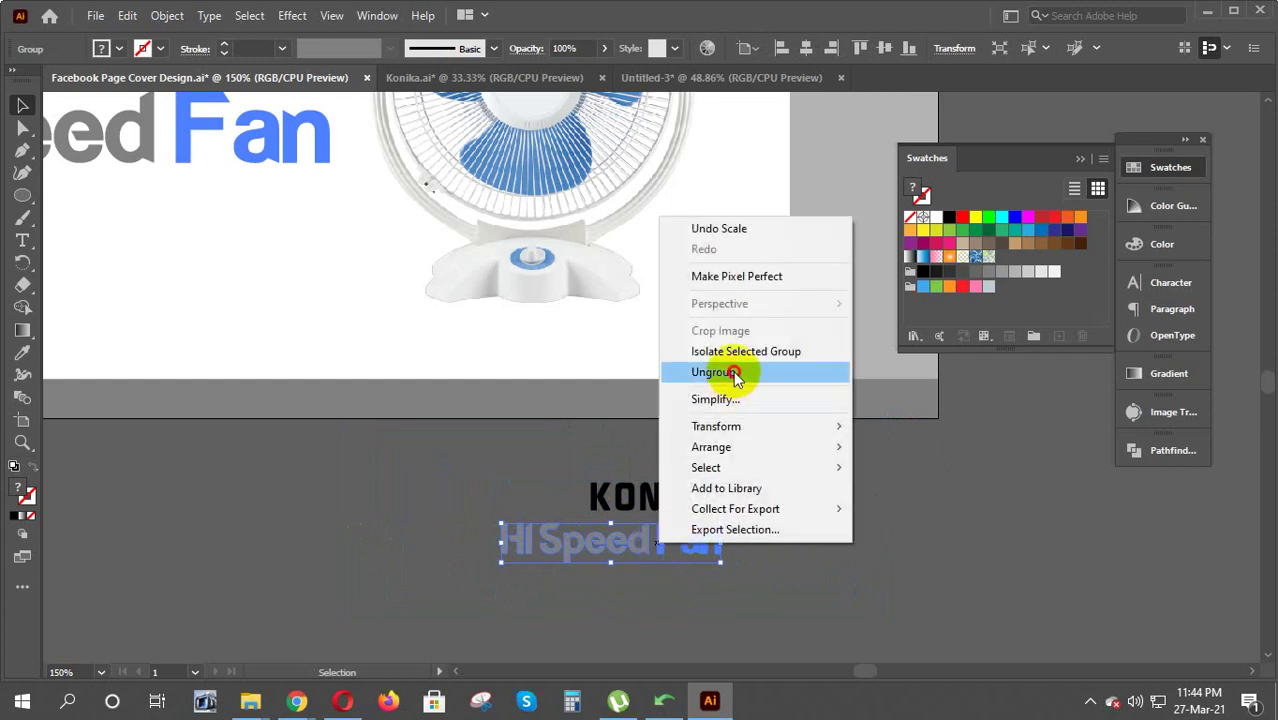
pyautogui.click(730, 371)
pyautogui.click(780, 562)
pyautogui.click(662, 540)
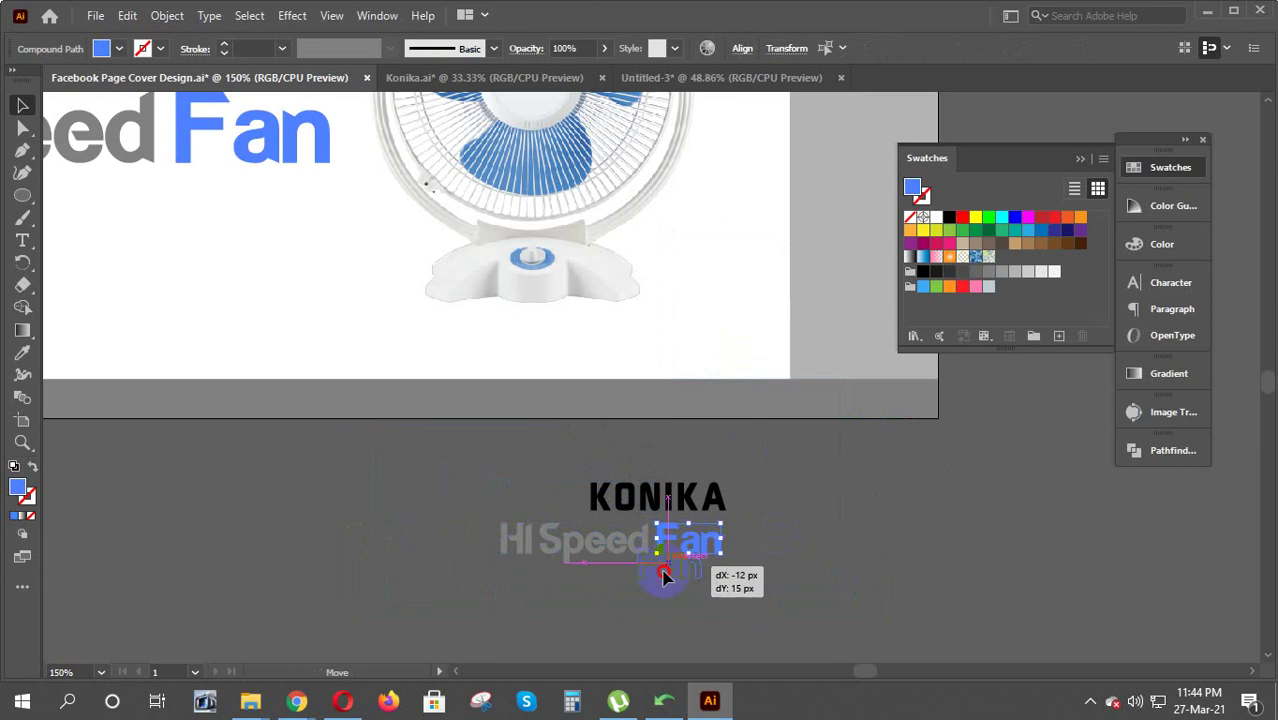
pyautogui.moveTo(662, 541); pyautogui.dragTo(618, 587)
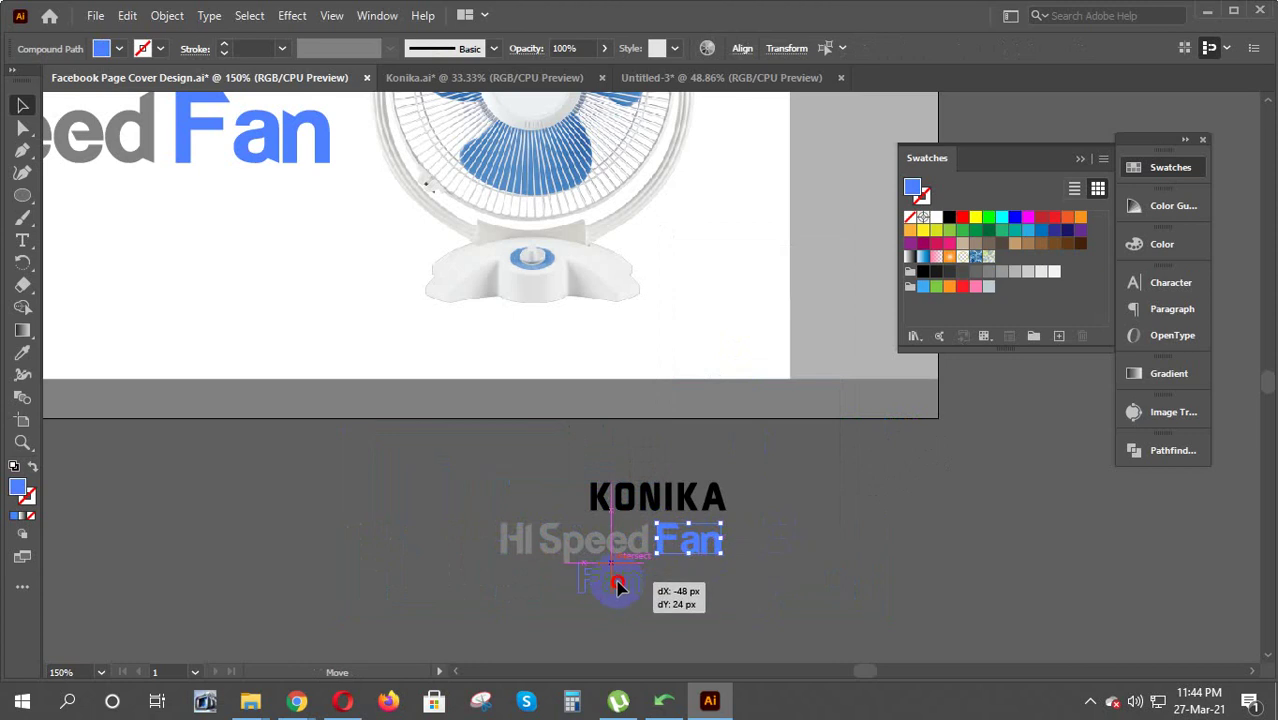
pyautogui.click(714, 620)
# Align HI Speed under KONIKA's right edge and recolour it dark gray
pyautogui.click(486, 537)
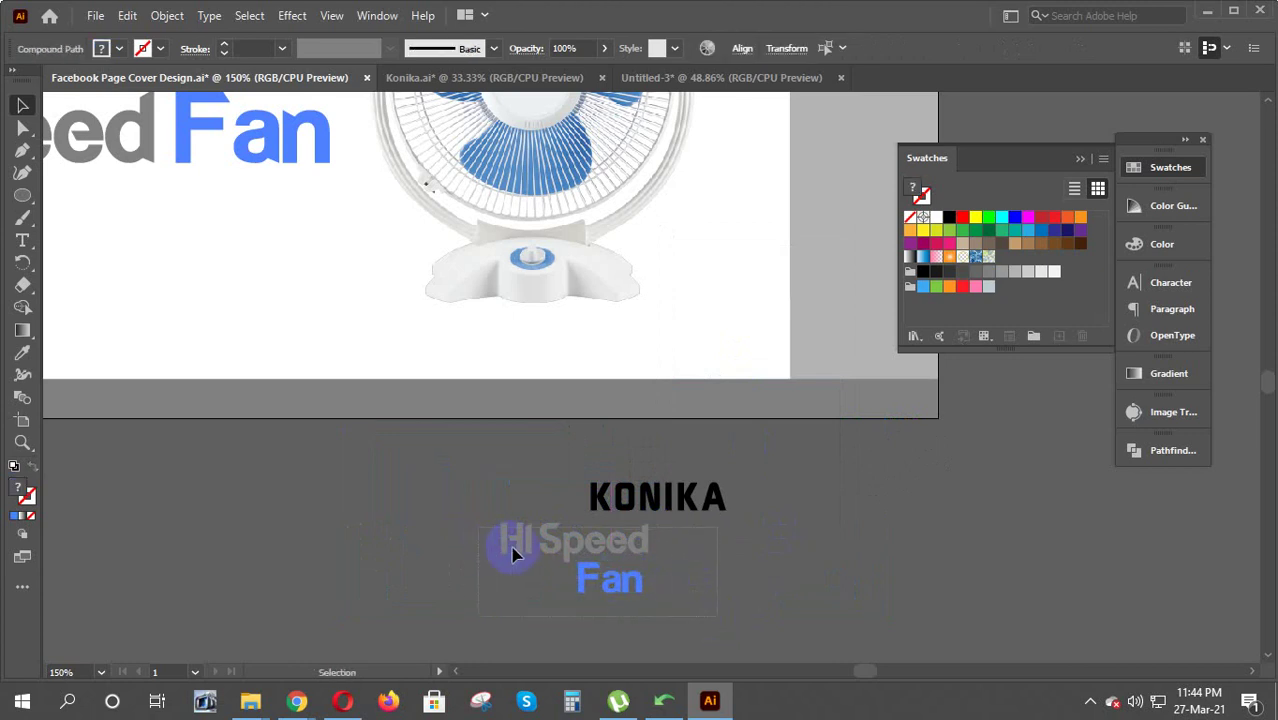
pyautogui.moveTo(529, 557); pyautogui.dragTo(713, 542)
pyautogui.moveTo(603, 582)
pyautogui.mouseDown()
pyautogui.moveTo(720, 522)
pyautogui.moveTo(683, 548)
pyautogui.moveTo(695, 562)
pyautogui.mouseUp()
pyautogui.click(758, 566)
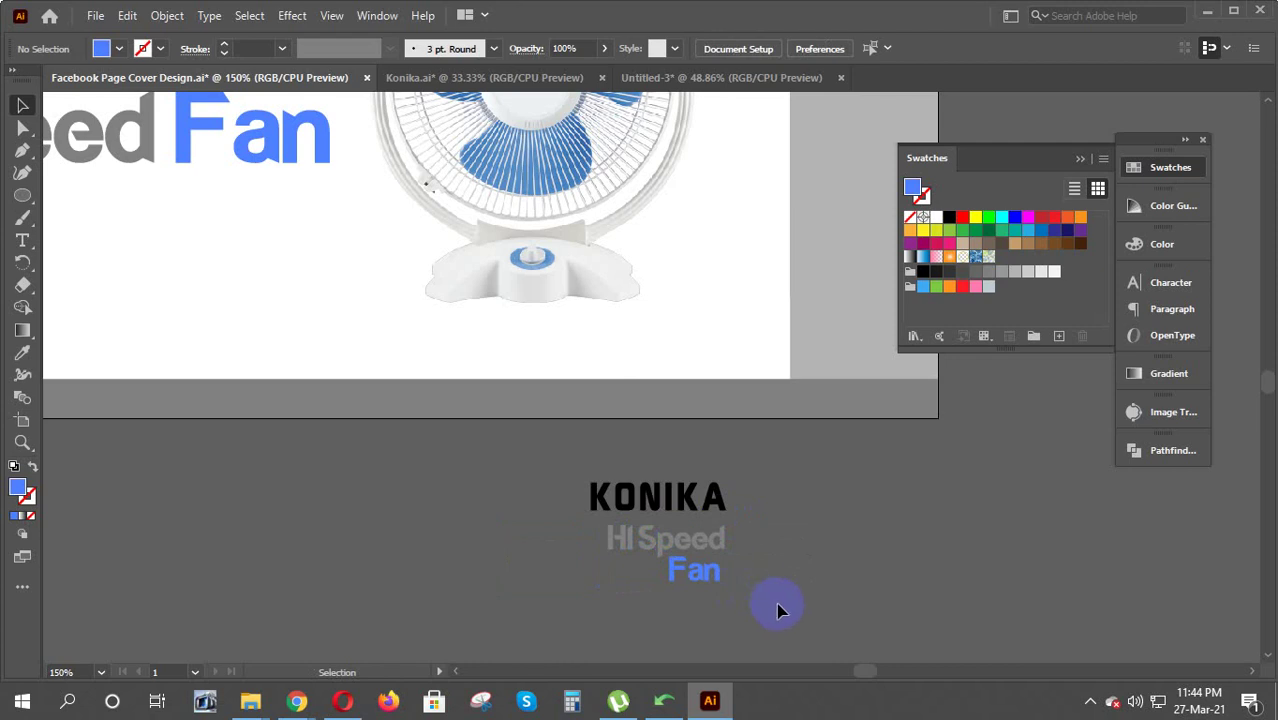
pyautogui.click(708, 543)
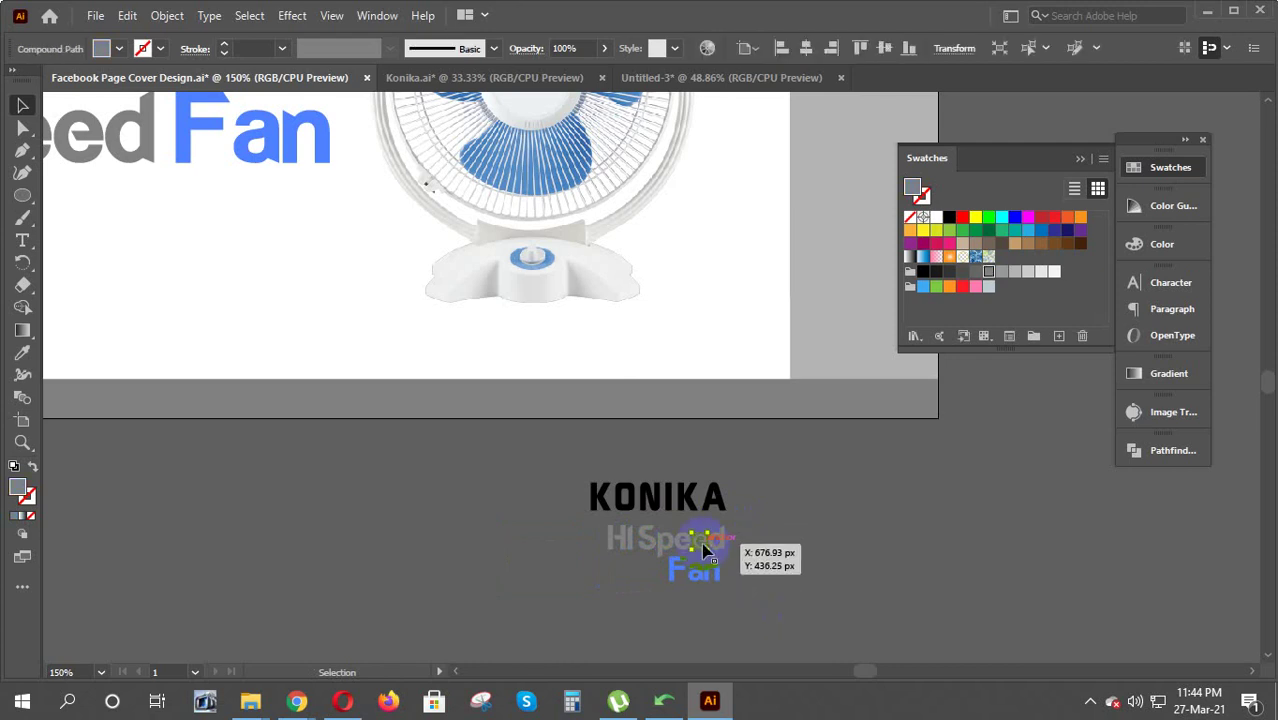
pyautogui.click(756, 543)
pyautogui.click(708, 541)
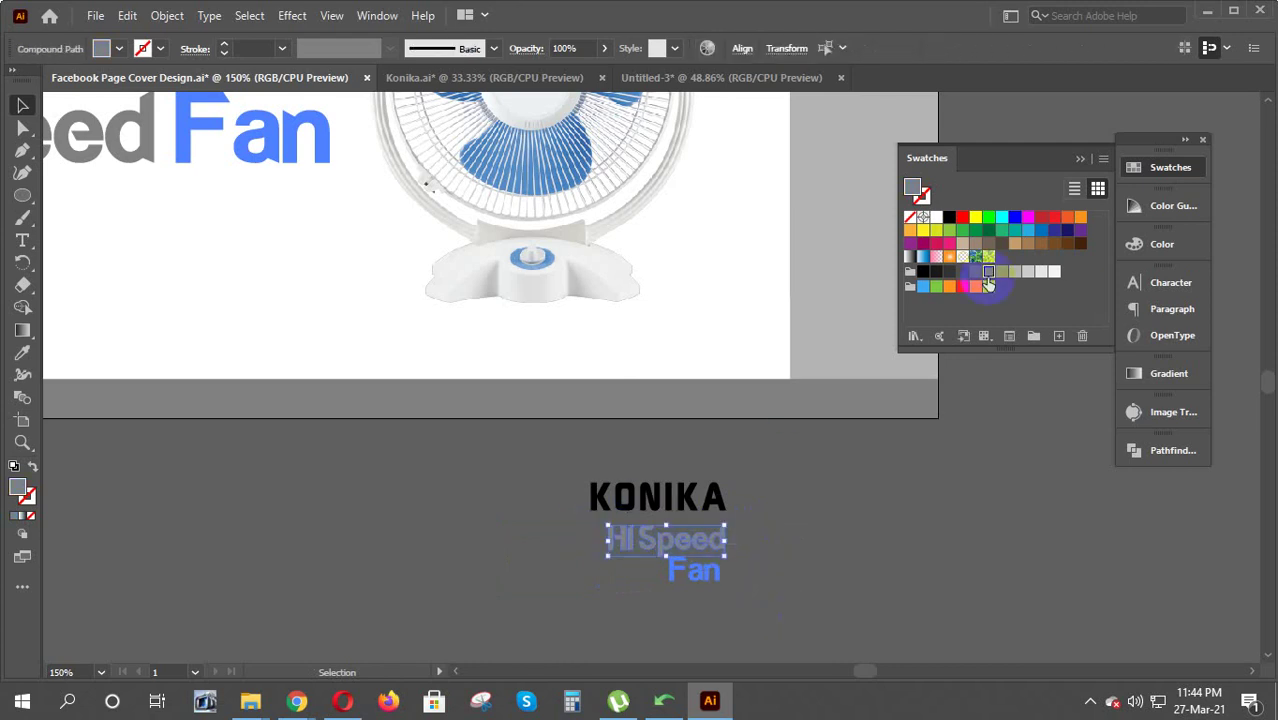
pyautogui.click(950, 273)
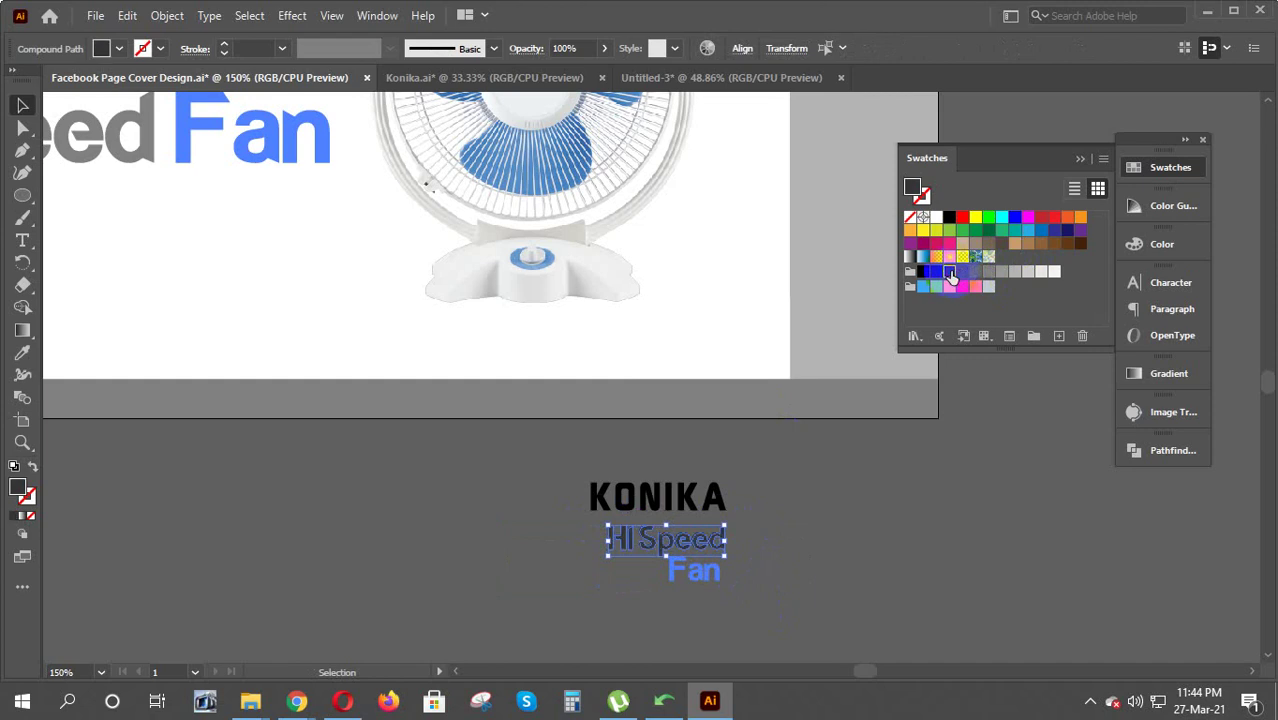
pyautogui.click(786, 620)
# Group KONIKA, HI Speed and Fan together into one title
pyautogui.moveTo(545, 460); pyautogui.dragTo(700, 590)
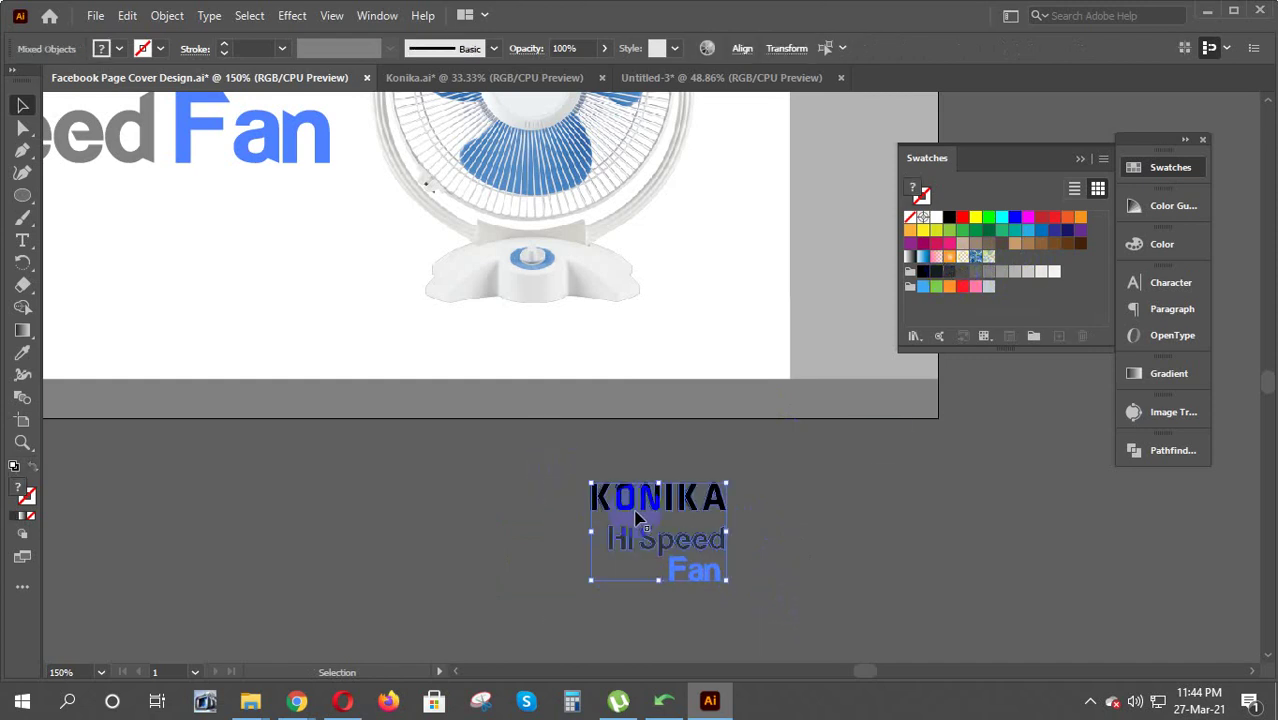
pyautogui.rightClick(649, 501)
pyautogui.click(702, 340)
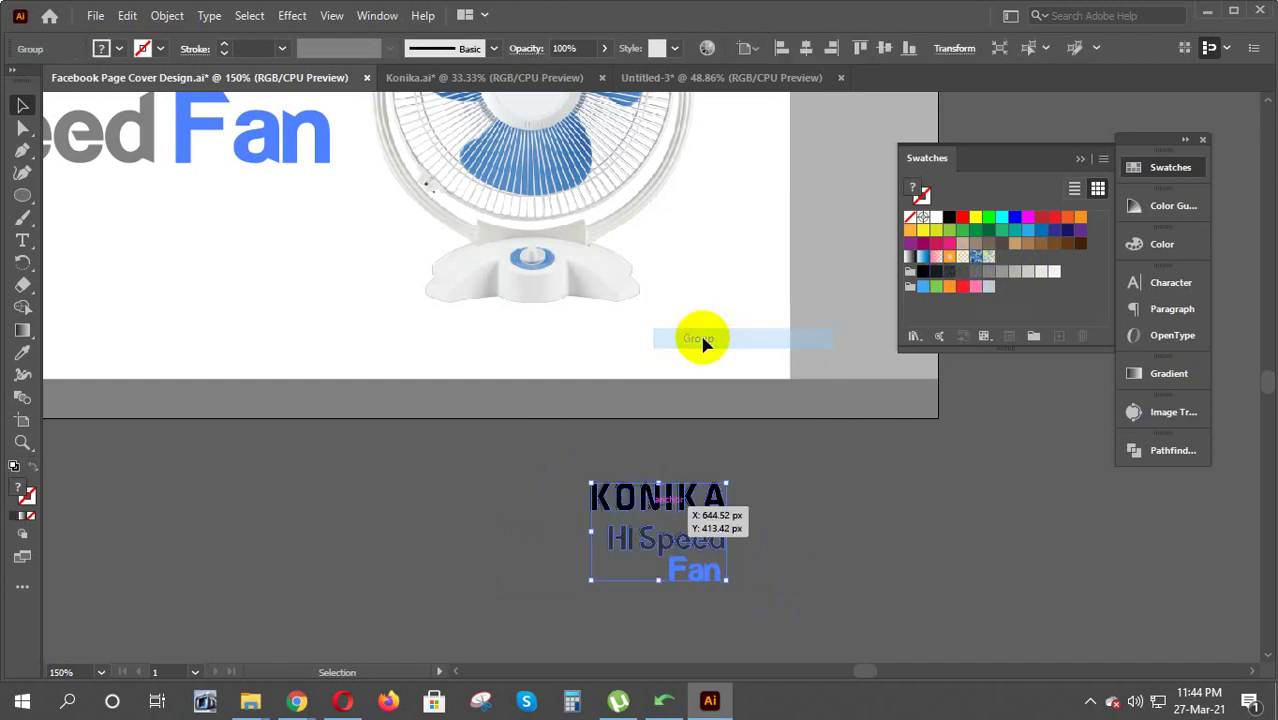
pyautogui.rightClick(699, 508)
pyautogui.click(676, 508)
pyautogui.moveTo(675, 510); pyautogui.dragTo(656, 243)
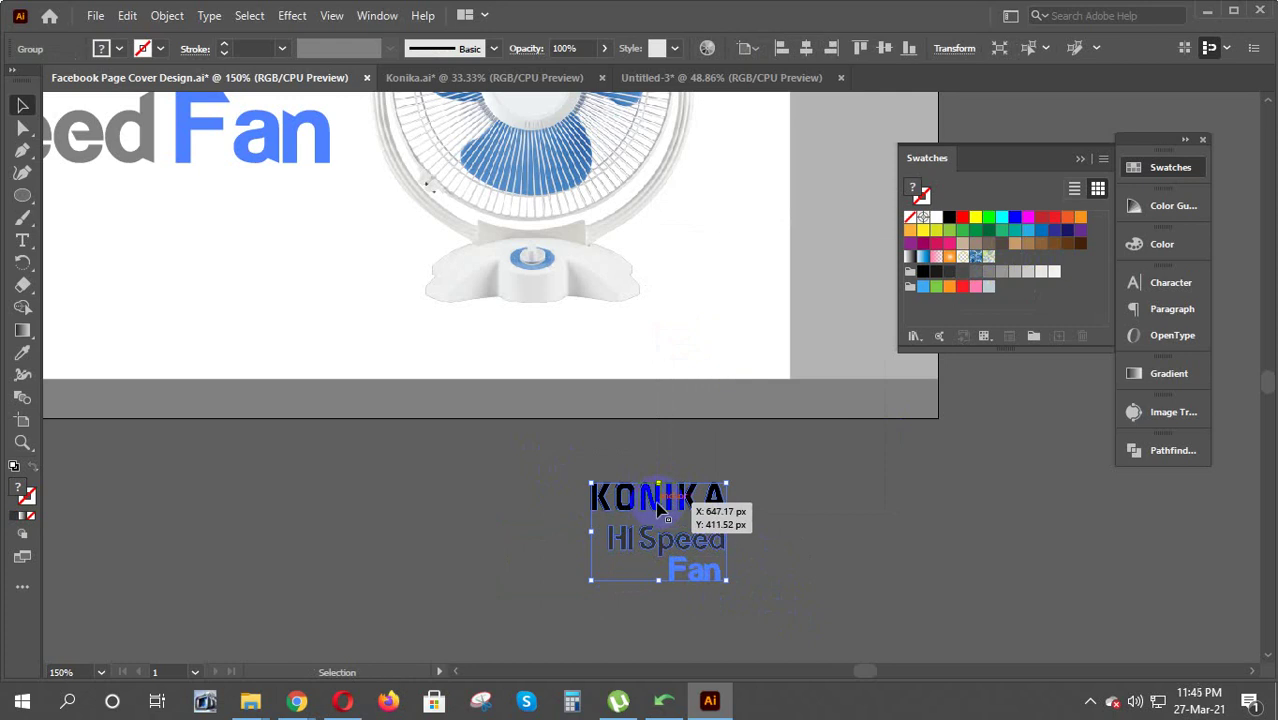
pyautogui.scroll(3, 660, 240)
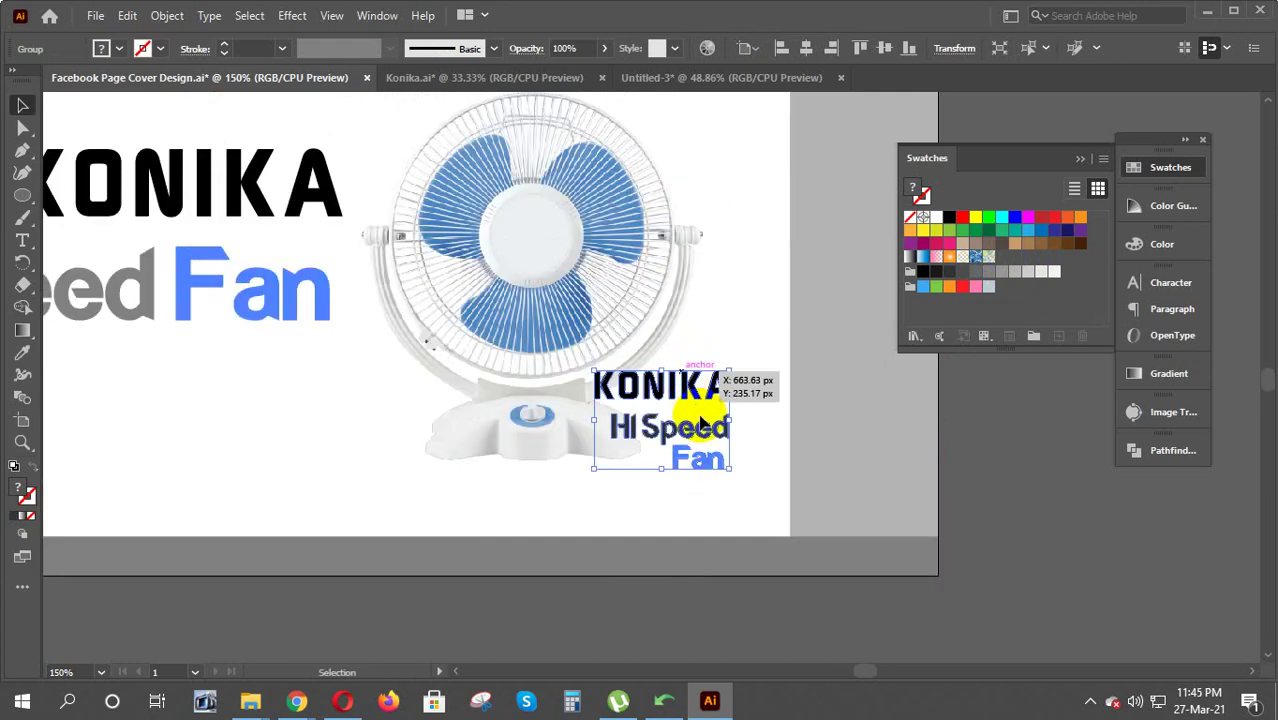
pyautogui.moveTo(727, 371)
pyautogui.mouseDown()
pyautogui.moveTo(697, 396)
pyautogui.moveTo(545, 248)
pyautogui.moveTo(563, 213)
pyautogui.mouseUp()
pyautogui.rightClick(537, 231)
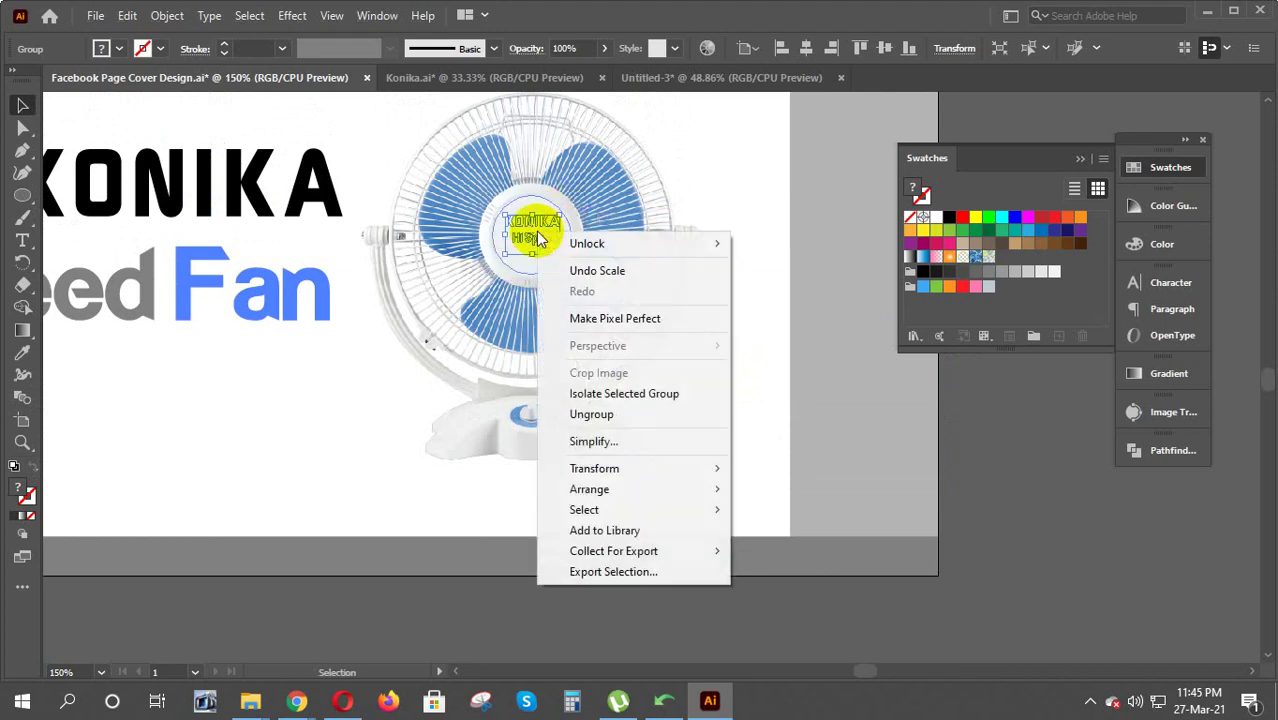
pyautogui.moveTo(589, 489)
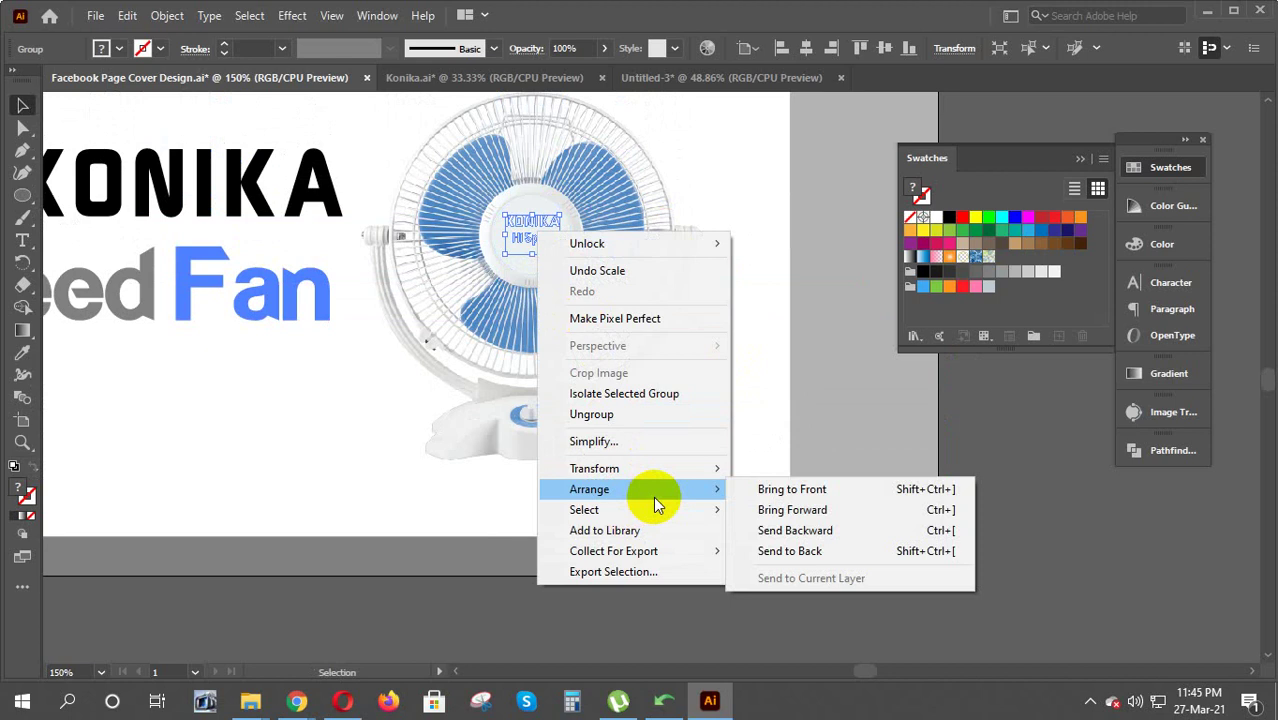
pyautogui.click(800, 490)
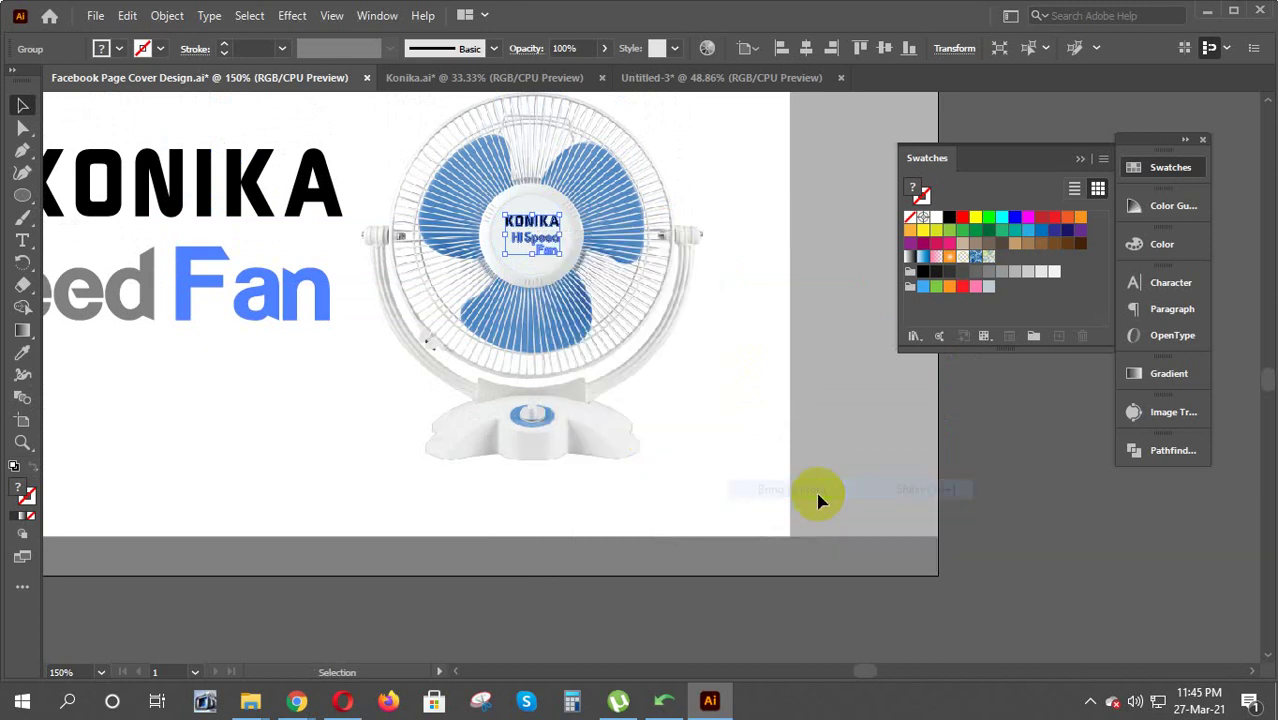
pyautogui.click(941, 512)
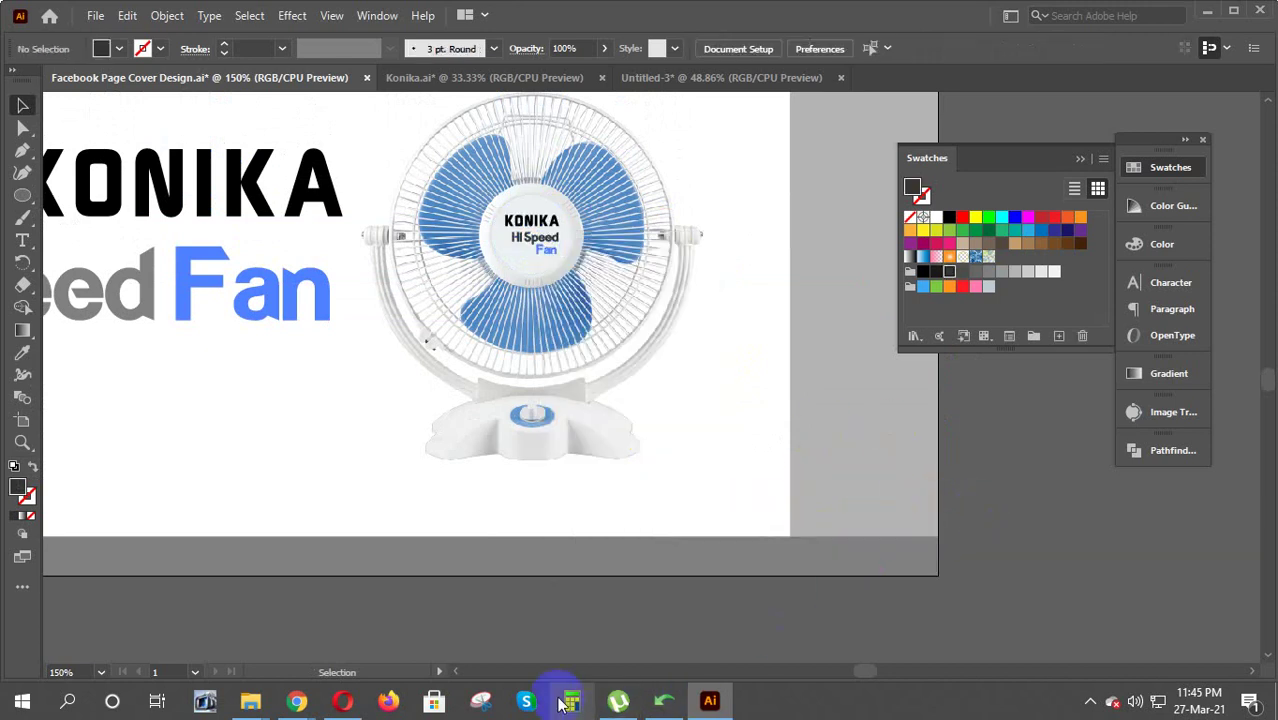
pyautogui.click(463, 673)
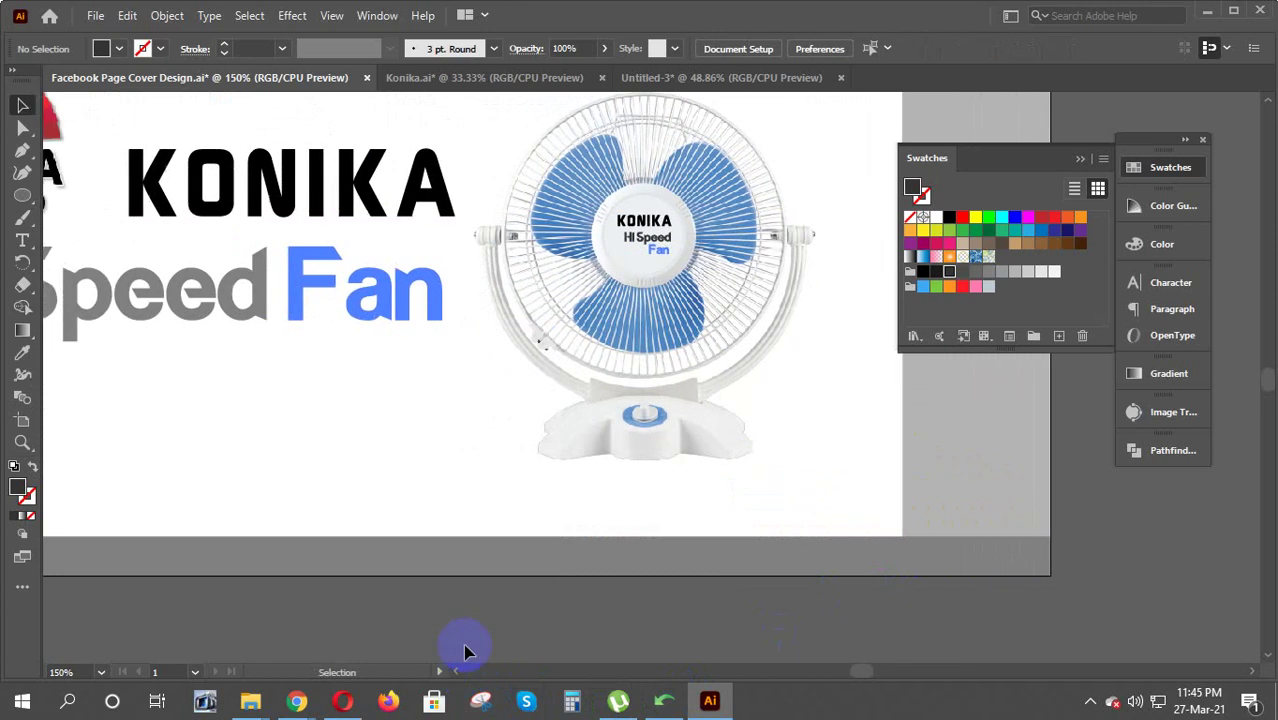
pyautogui.doubleClick(645, 237)
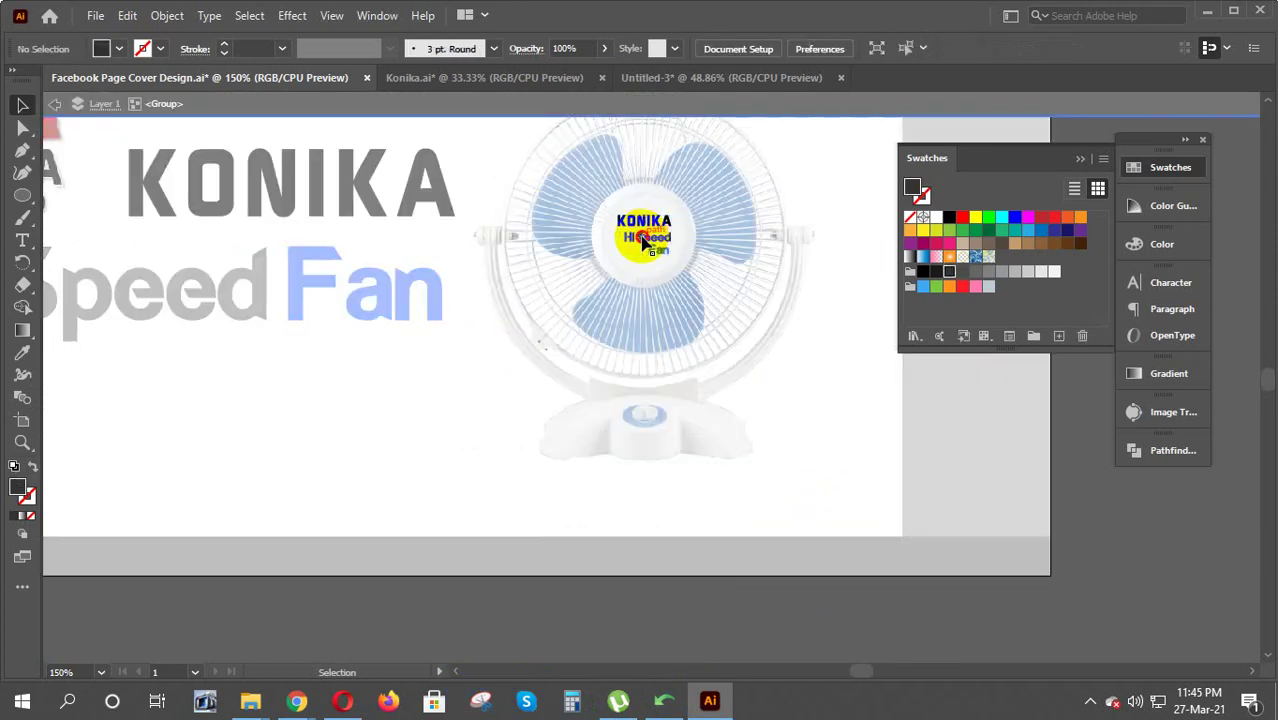
pyautogui.moveTo(645, 240)
pyautogui.mouseDown()
pyautogui.moveTo(612, 232)
pyautogui.moveTo(698, 251)
pyautogui.mouseUp()
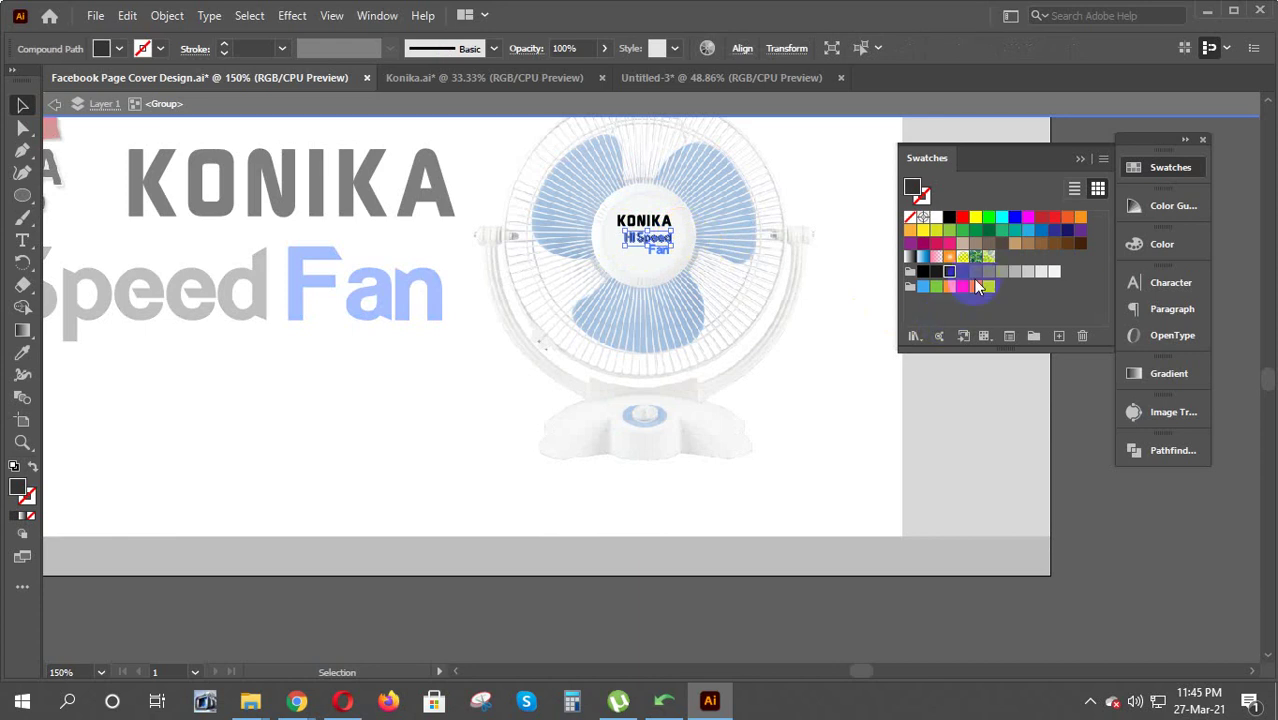
pyautogui.click(893, 380)
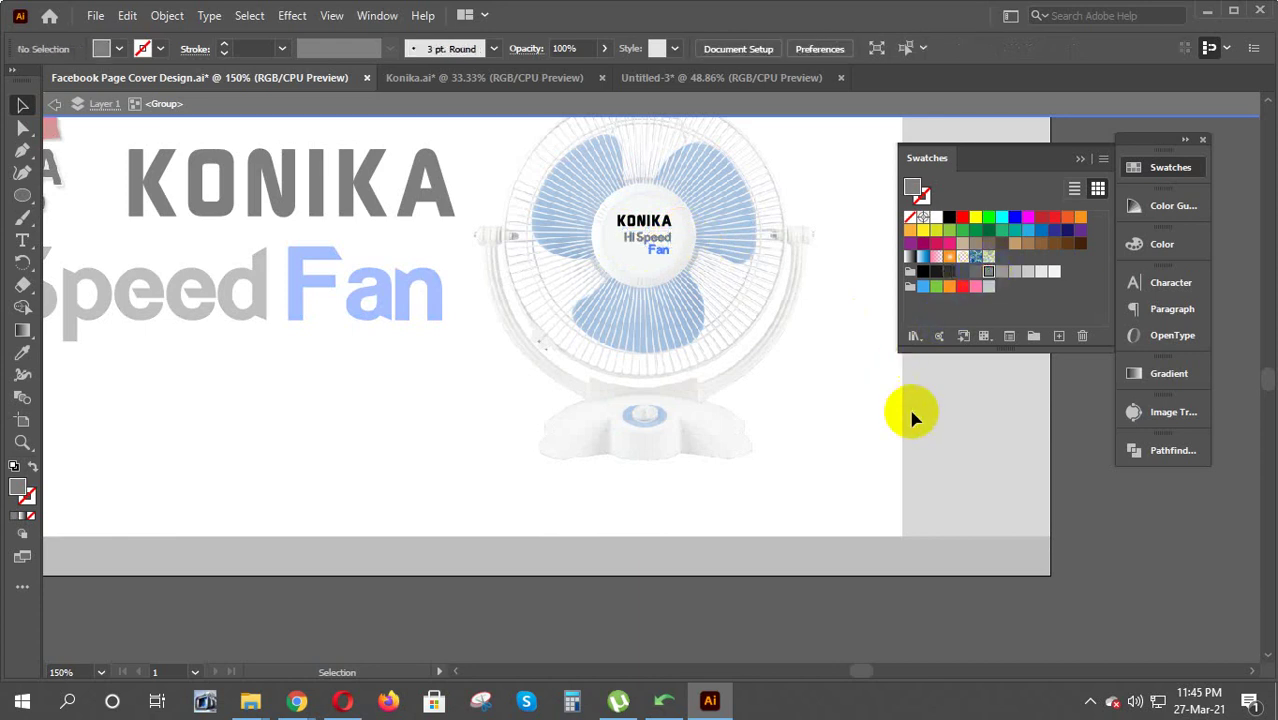
pyautogui.doubleClick(1075, 488)
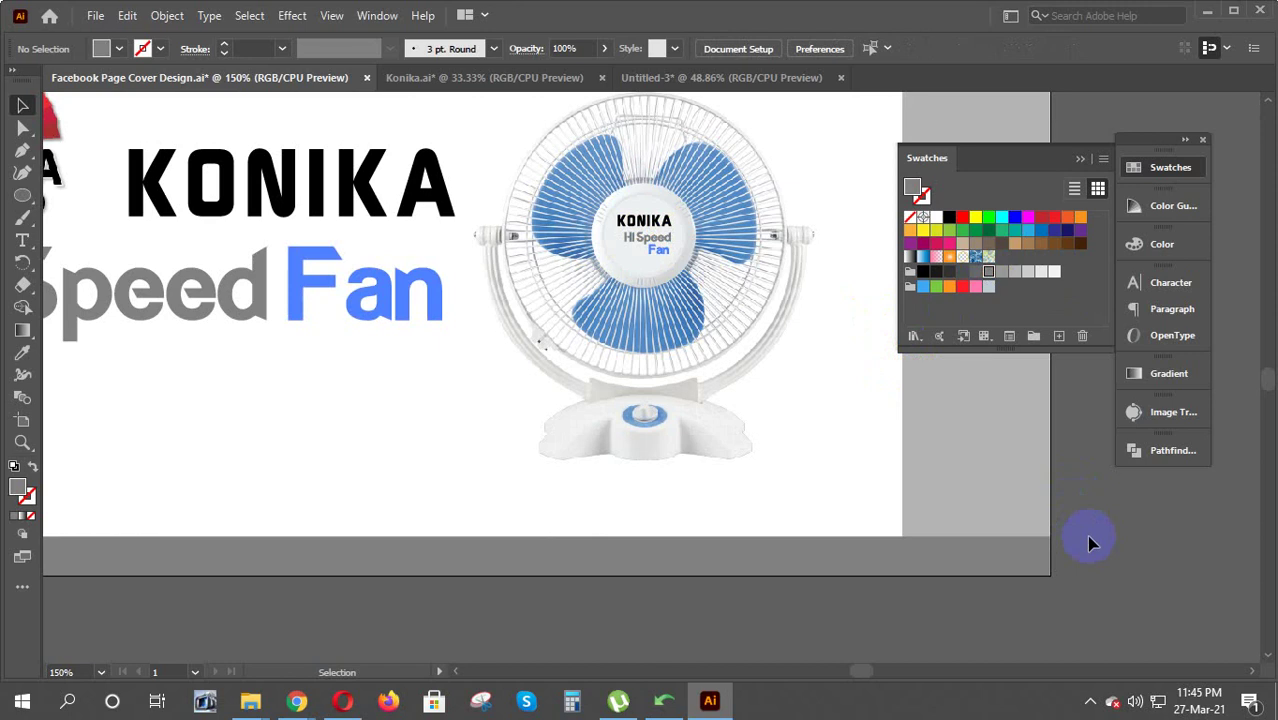
# Draw a thin rectangle bar directly beneath the HI Speed Fan heading
pyautogui.click(459, 672)
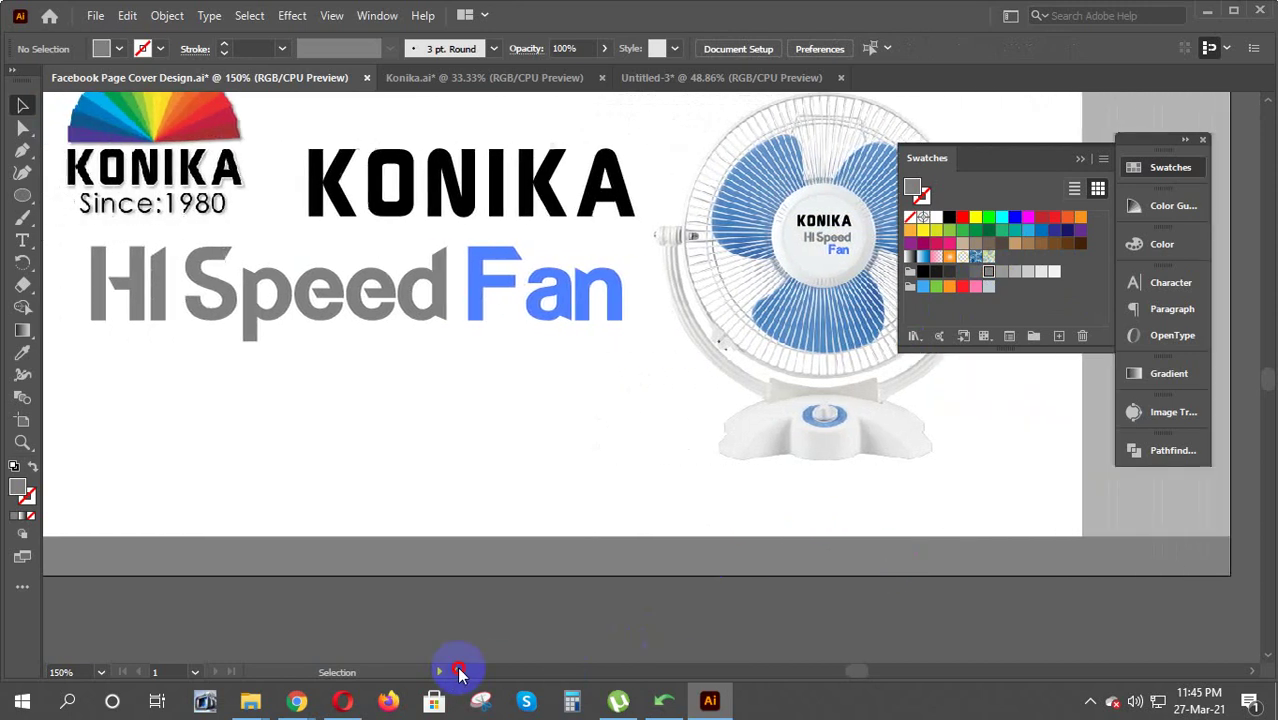
pyautogui.scroll(2, 626, 539)
pyautogui.scroll(2, 626, 539)
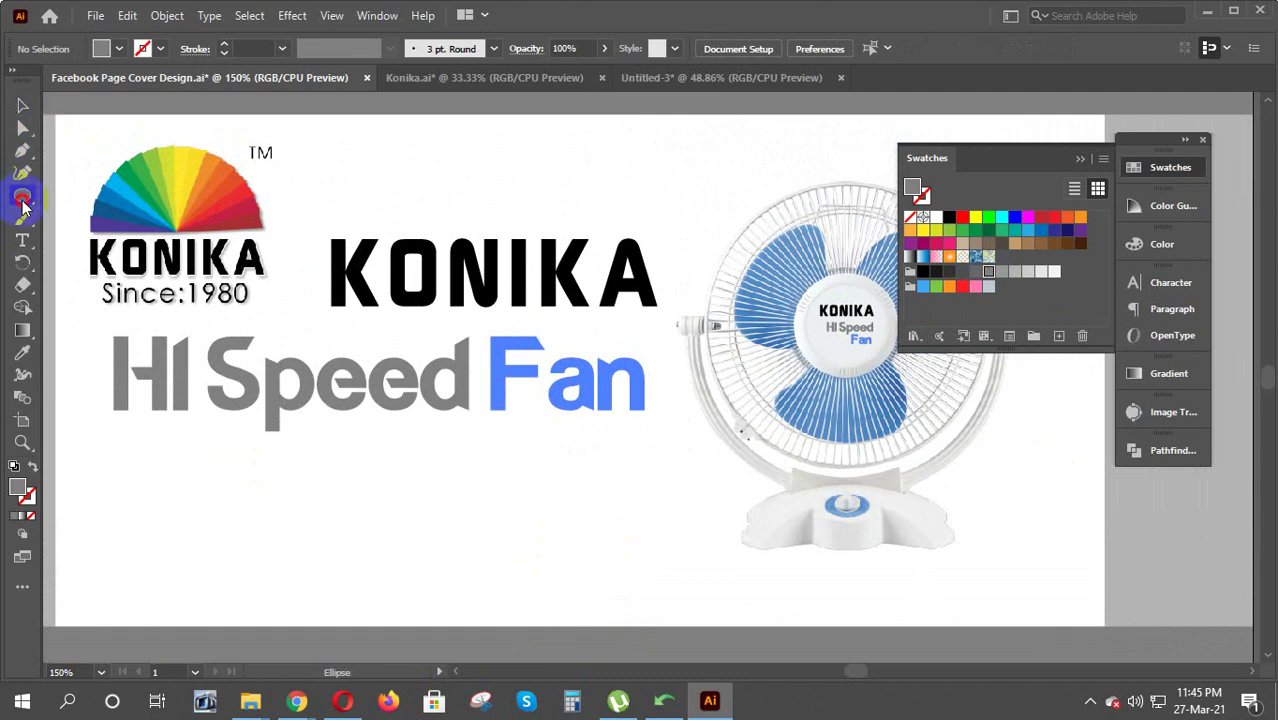
pyautogui.moveTo(24, 206); pyautogui.dragTo(72, 195)
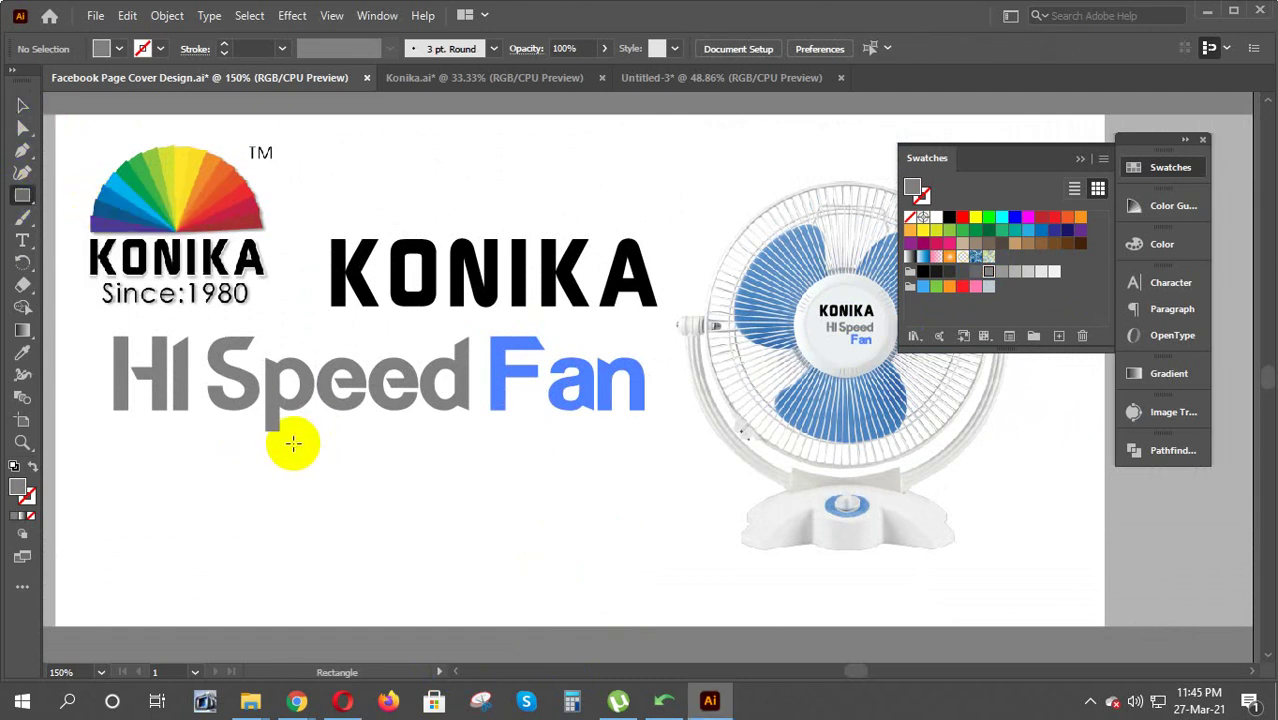
pyautogui.moveTo(289, 432)
pyautogui.mouseDown()
pyautogui.moveTo(616, 436)
pyautogui.moveTo(646, 424)
pyautogui.mouseUp()
# Apply a linear gradient to the underline bar and reverse its stops
pyautogui.click(21, 106)
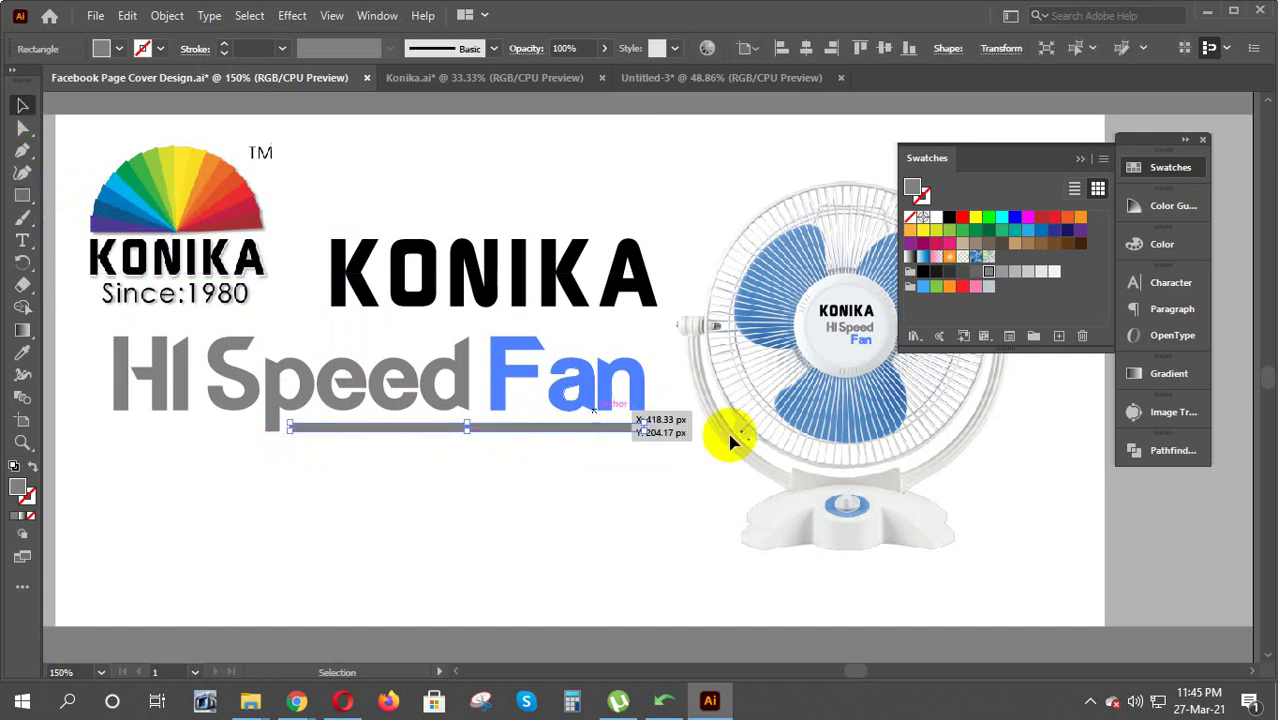
pyautogui.click(1169, 376)
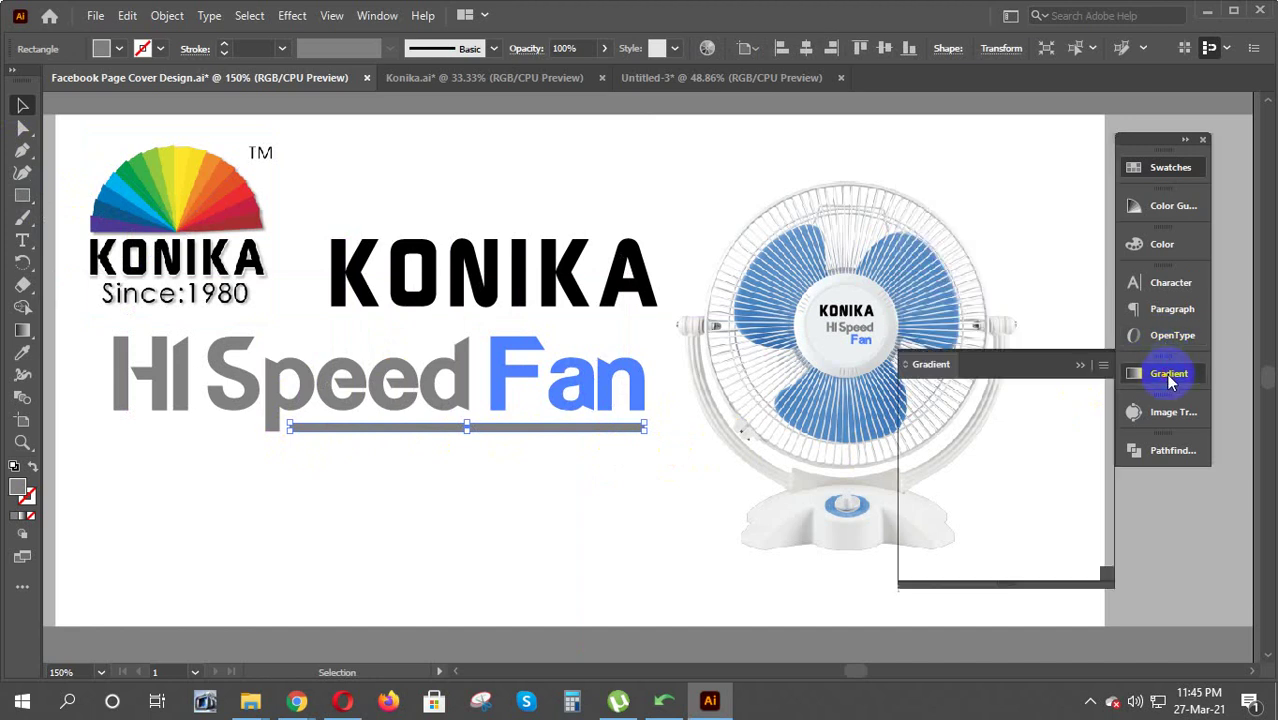
pyautogui.click(997, 510)
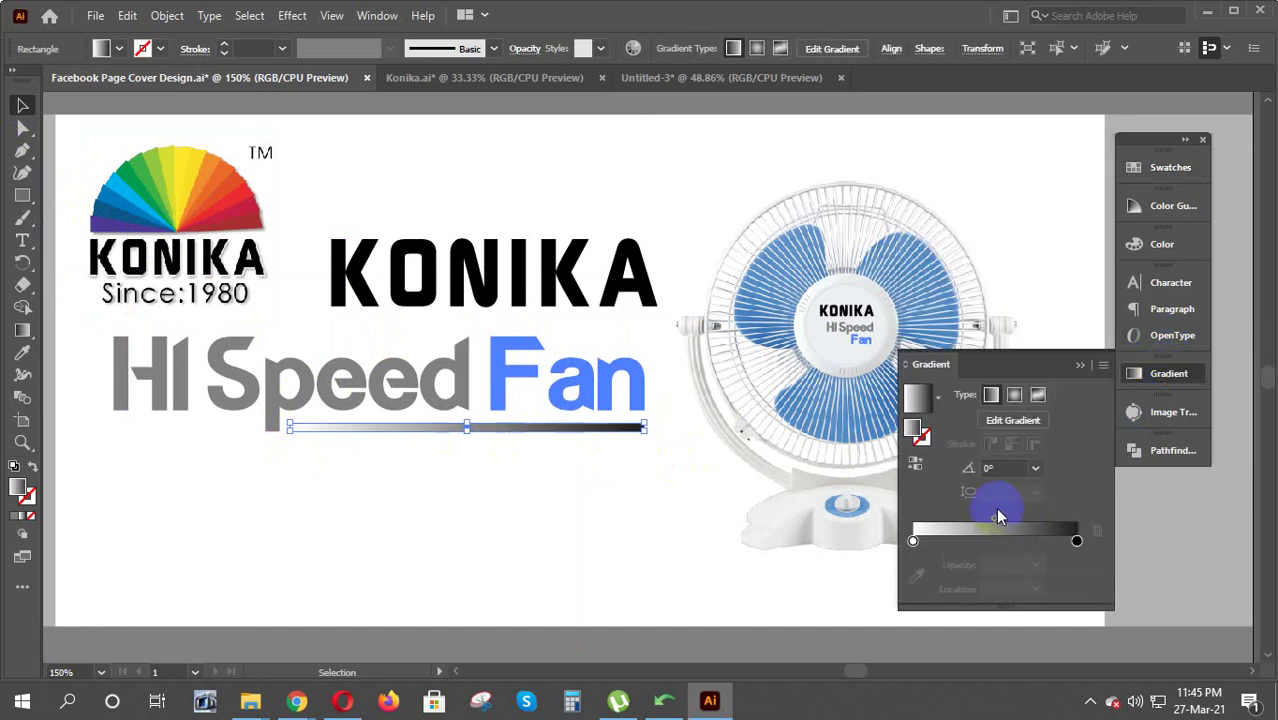
pyautogui.click(419, 440)
pyautogui.click(925, 532)
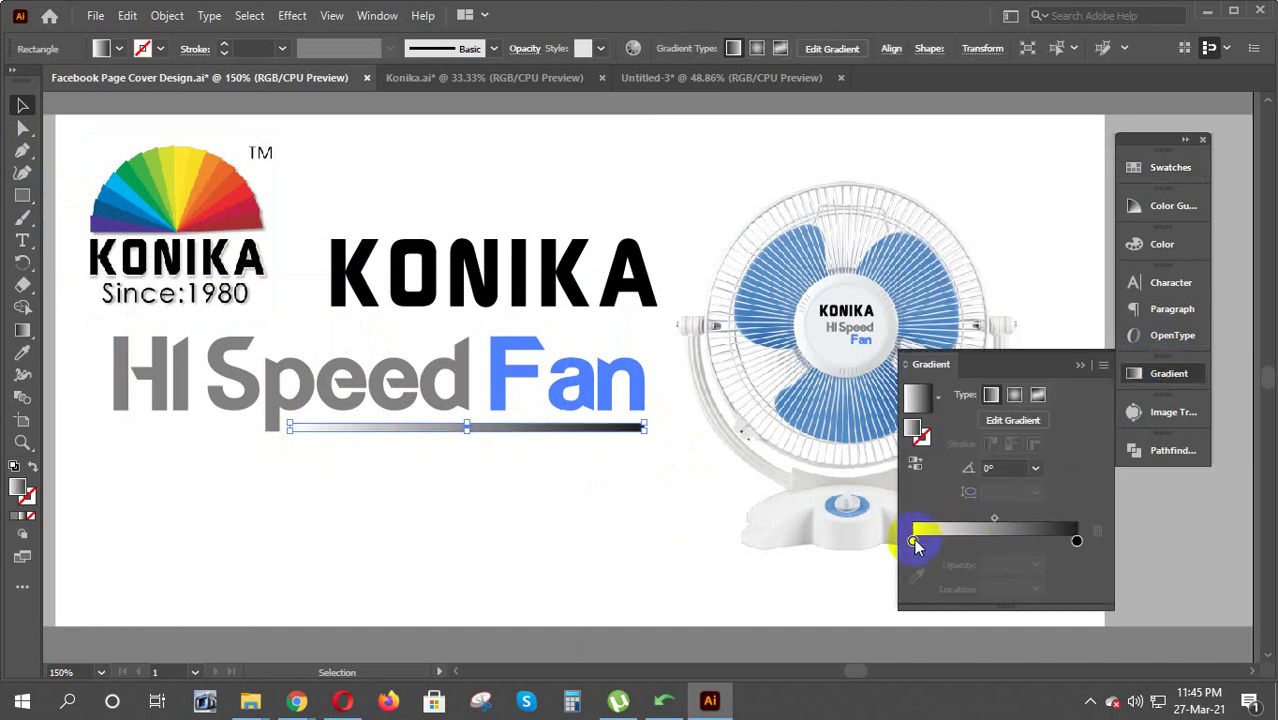
pyautogui.moveTo(917, 543)
pyautogui.mouseDown()
pyautogui.moveTo(985, 543)
pyautogui.moveTo(884, 541)
pyautogui.mouseUp()
pyautogui.moveTo(1003, 543); pyautogui.dragTo(1097, 545)
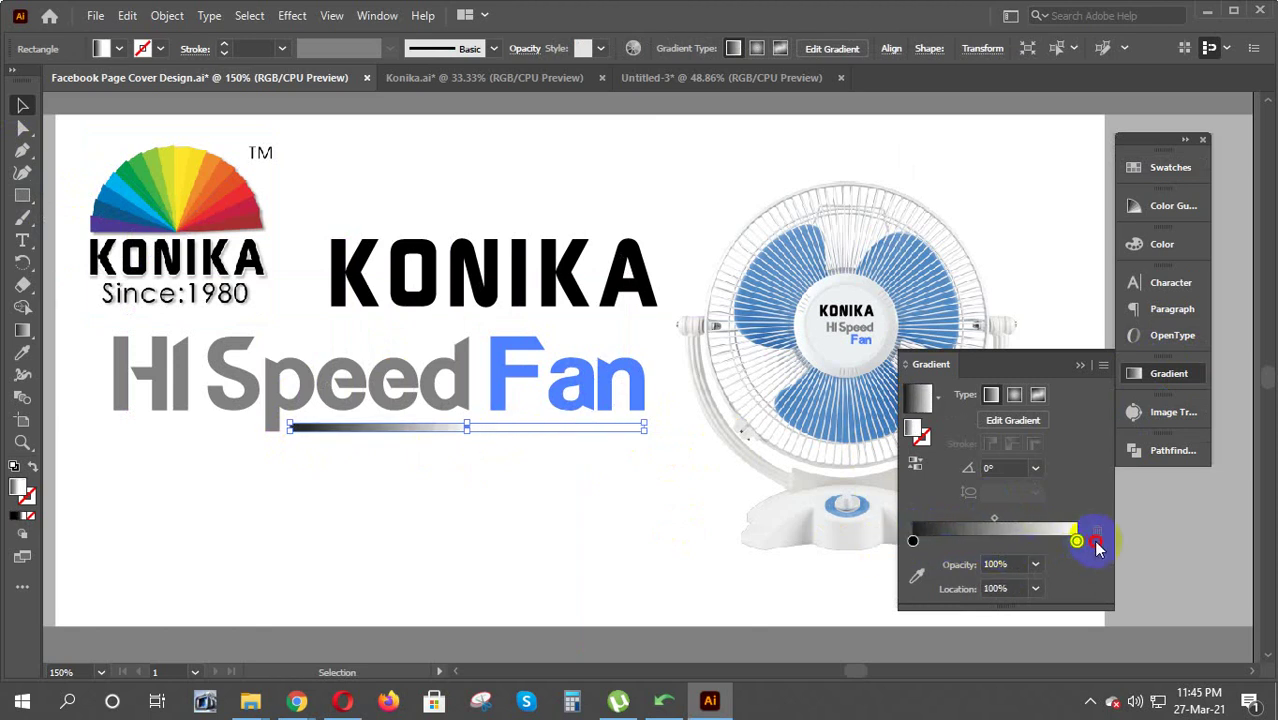
# Set the left gradient stop to the blue sampled from the letter F
pyautogui.click(913, 542)
pyautogui.click(913, 541)
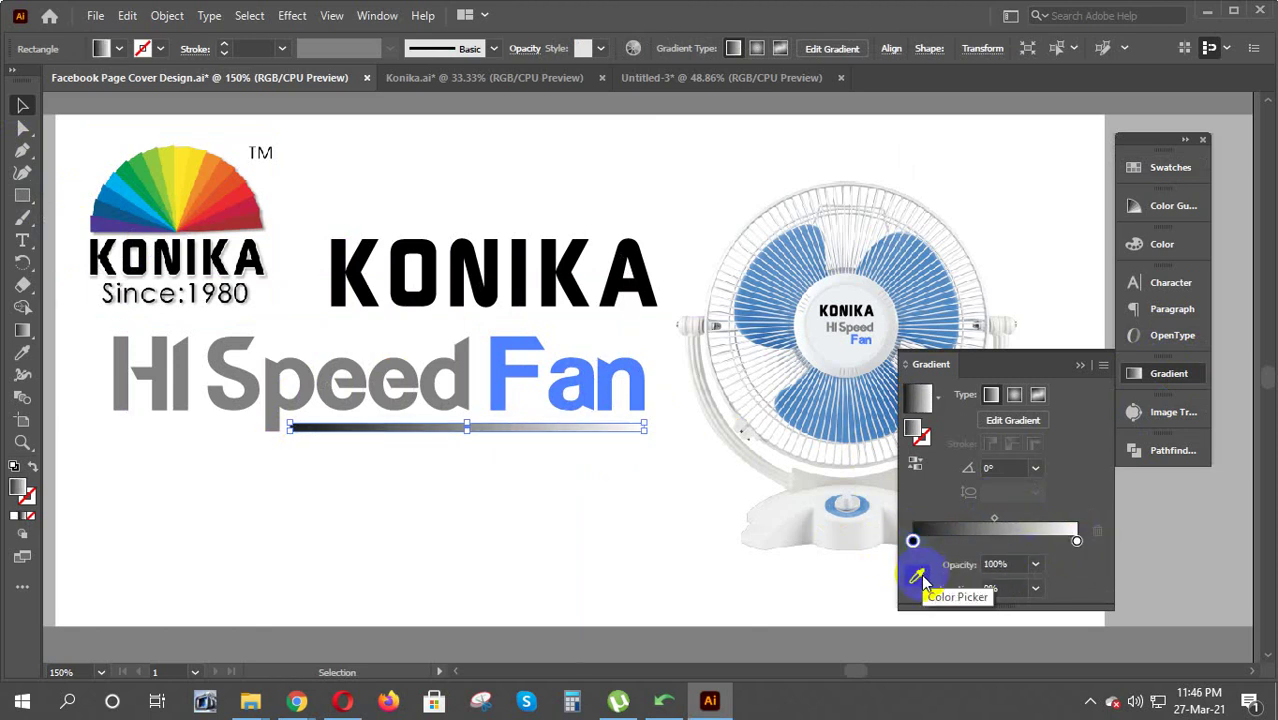
pyautogui.click(915, 578)
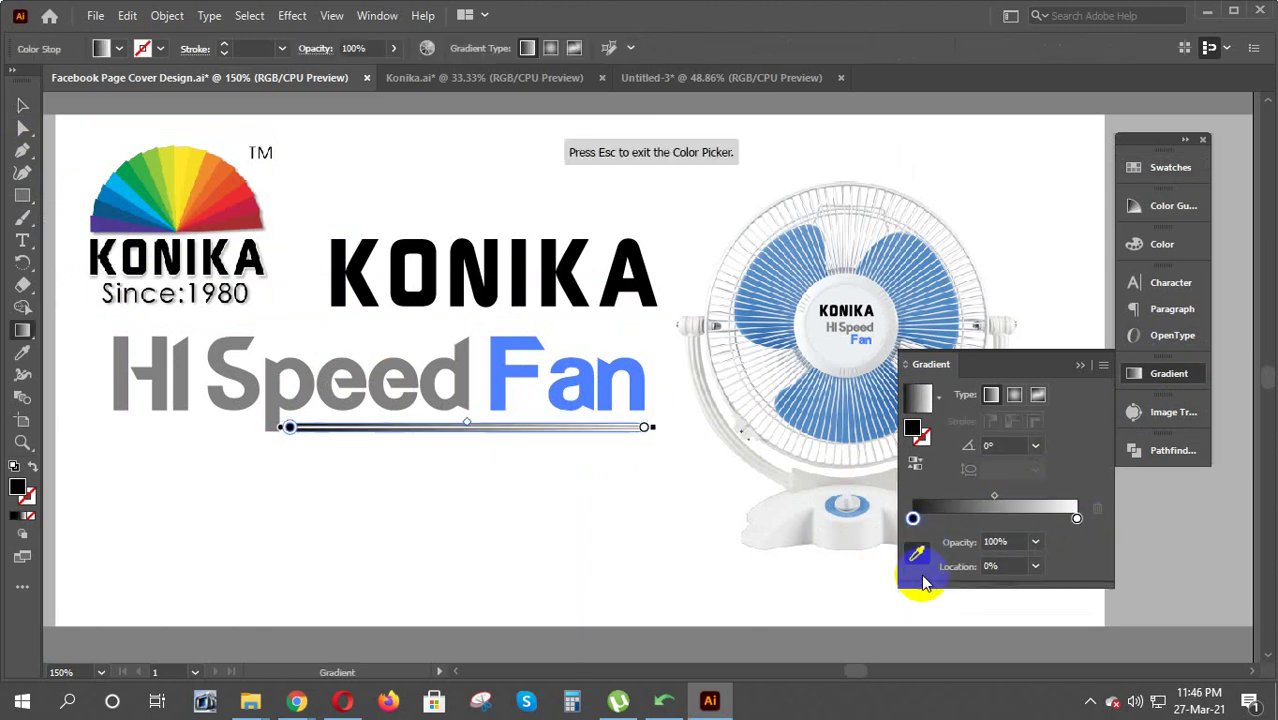
pyautogui.click(498, 377)
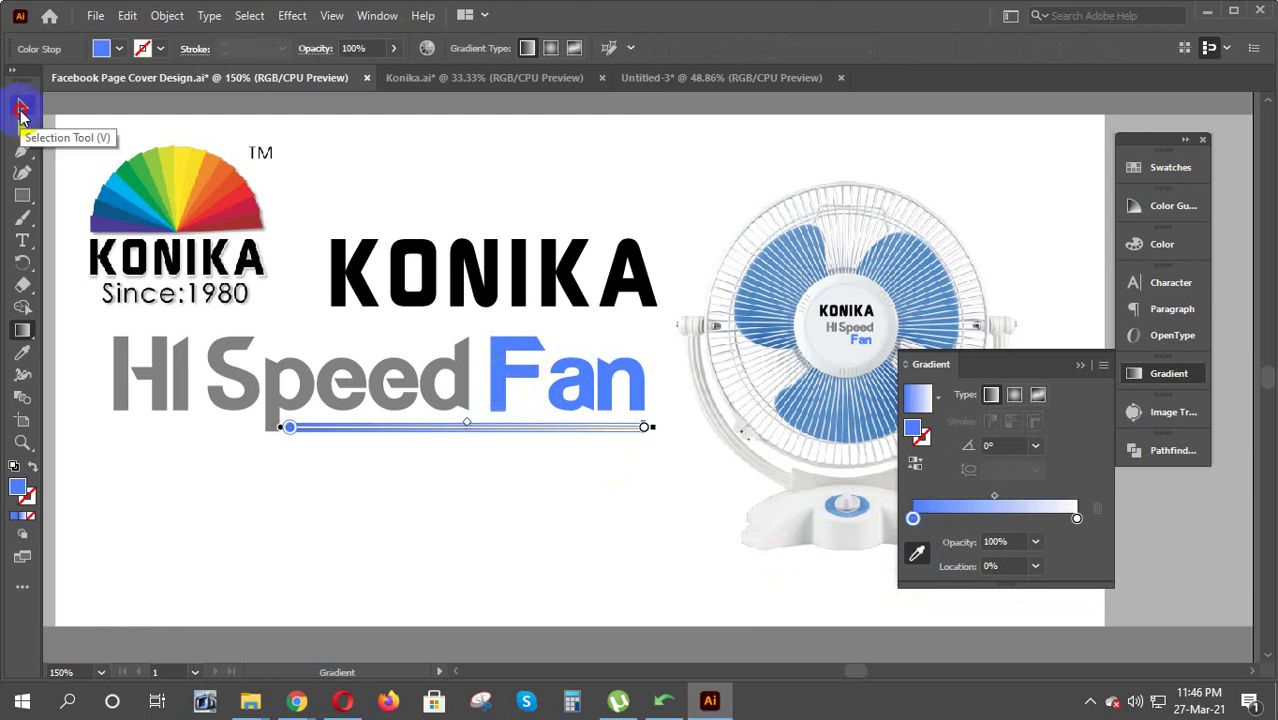
pyautogui.click(22, 106)
pyautogui.click(455, 468)
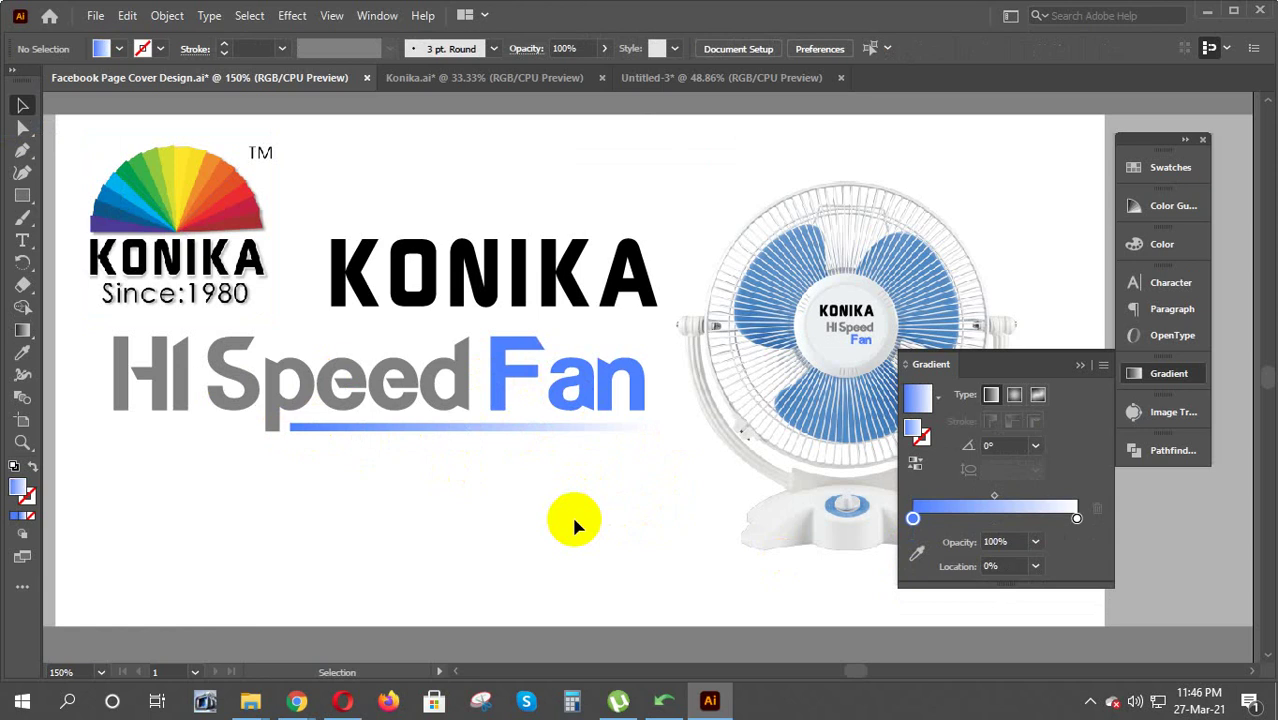
# Close the Gradient panel and duplicate the KONIKA / HI Speed Fan heading
pyautogui.hotkey('ctrl', '-')
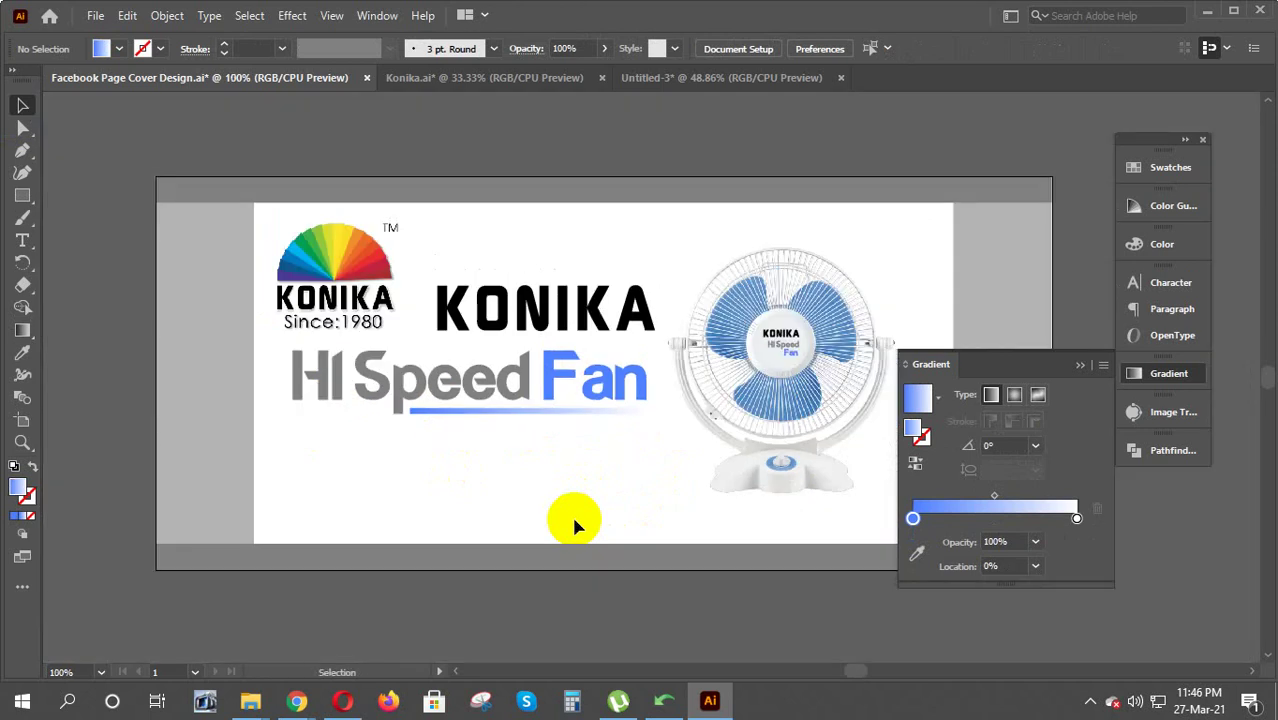
pyautogui.click(1080, 365)
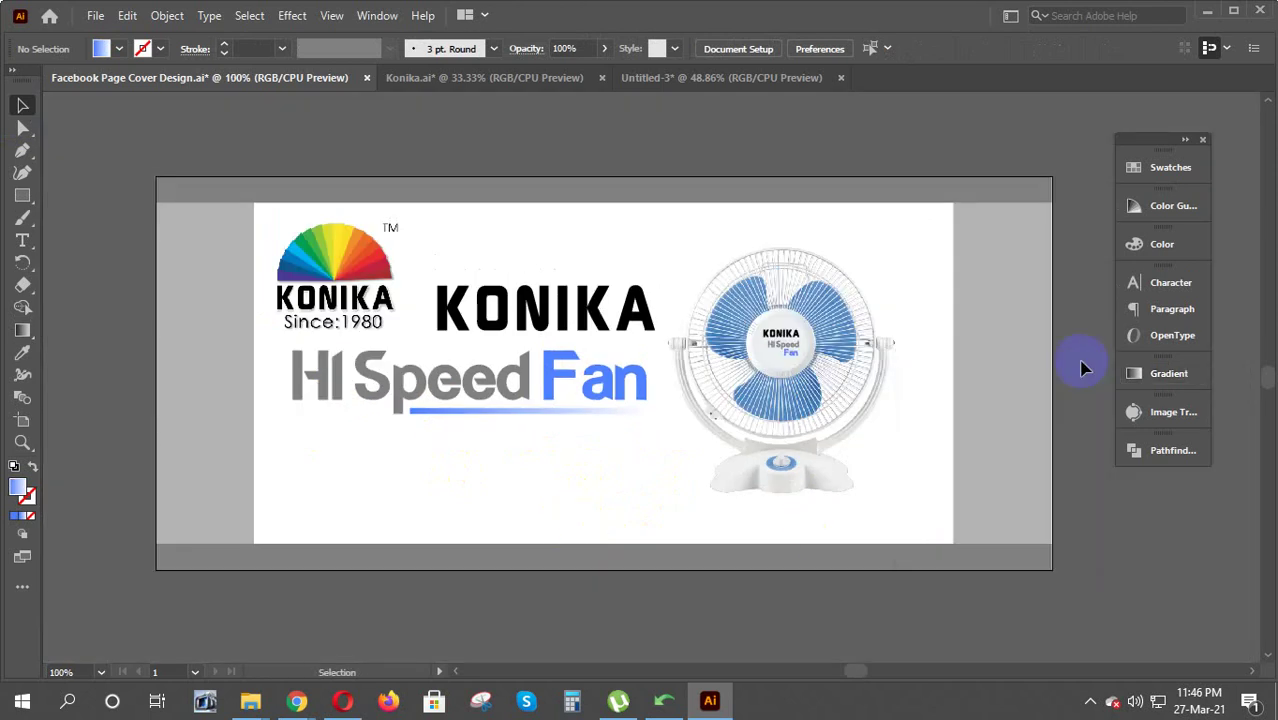
pyautogui.click(1253, 673)
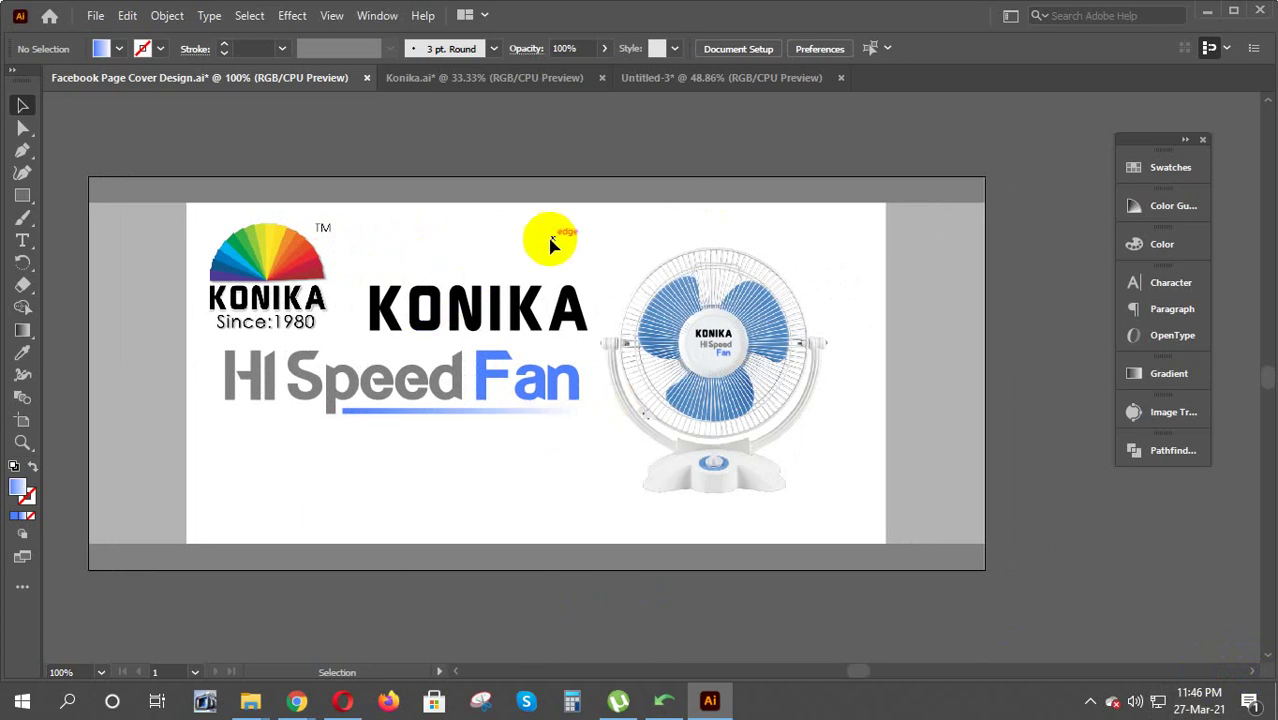
pyautogui.moveTo(428, 243)
pyautogui.mouseDown()
pyautogui.moveTo(540, 397)
pyautogui.moveTo(528, 385)
pyautogui.mouseUp()
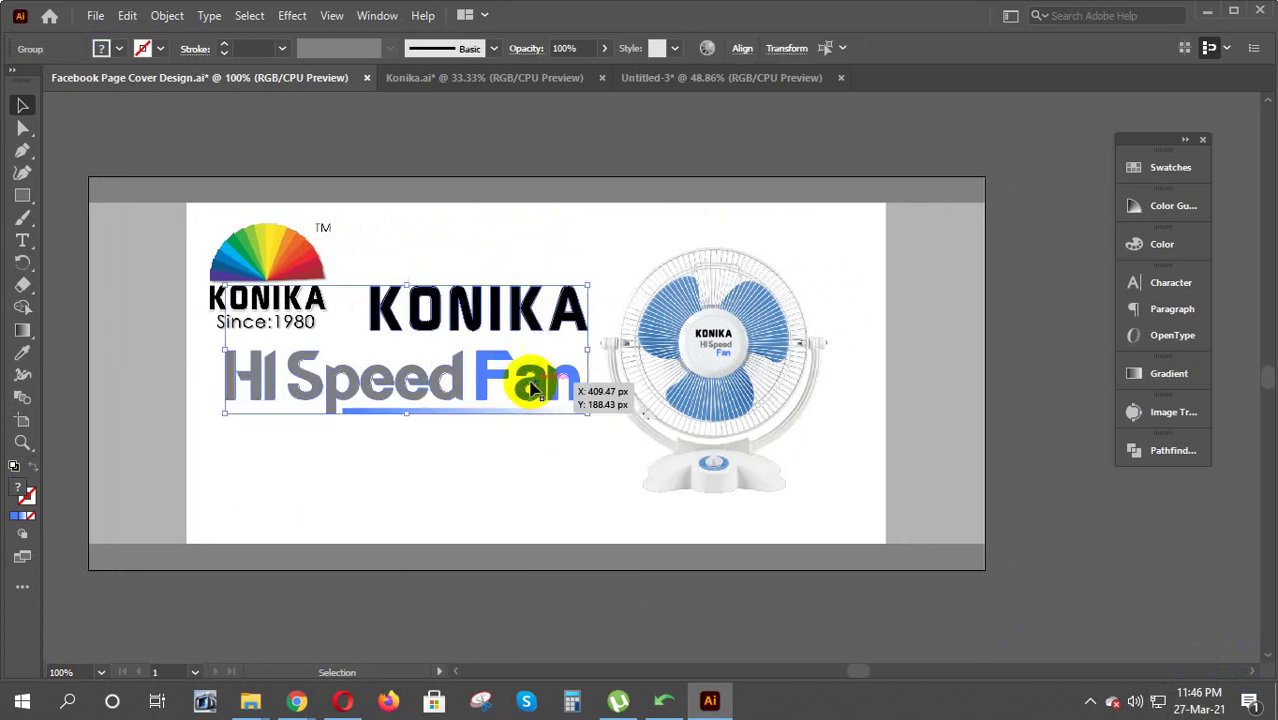
pyautogui.moveTo(510, 465)
pyautogui.mouseDown()
pyautogui.moveTo(405, 295)
pyautogui.moveTo(937, 545)
pyautogui.mouseUp()
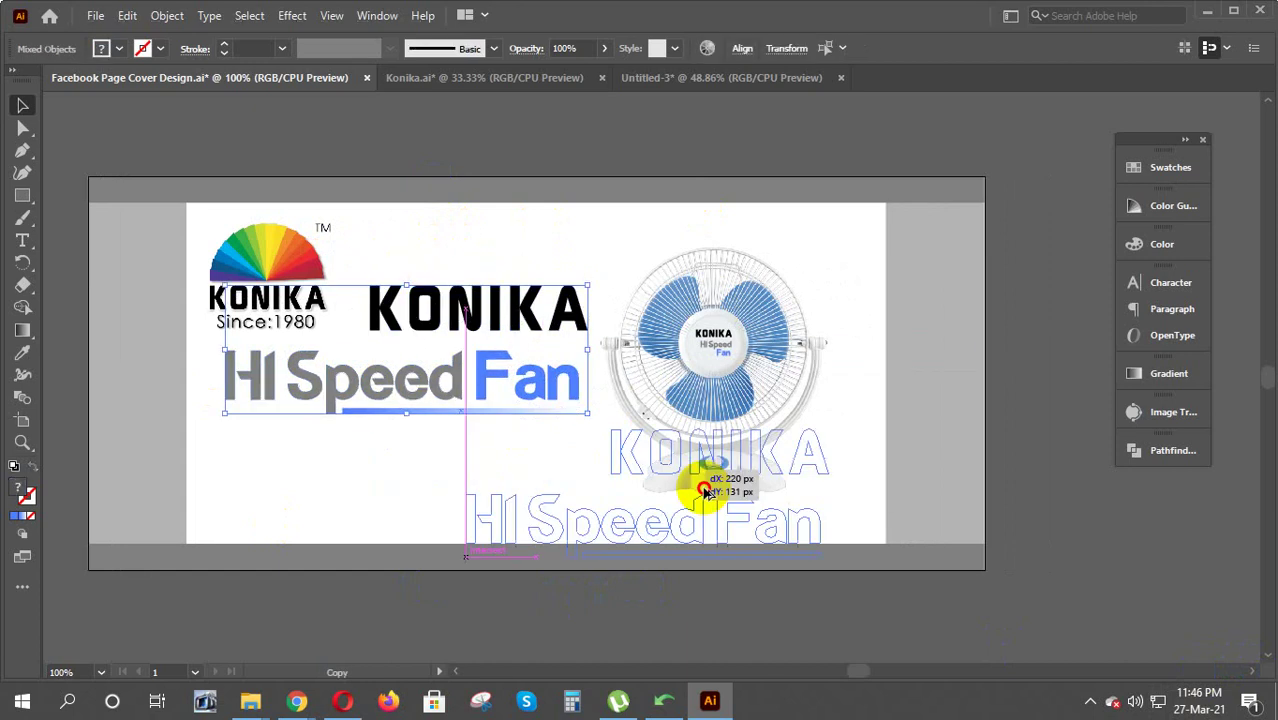
# Shrink the copy, rotate it 90° and place it along the artboard's upper right edge
pyautogui.click(1015, 507)
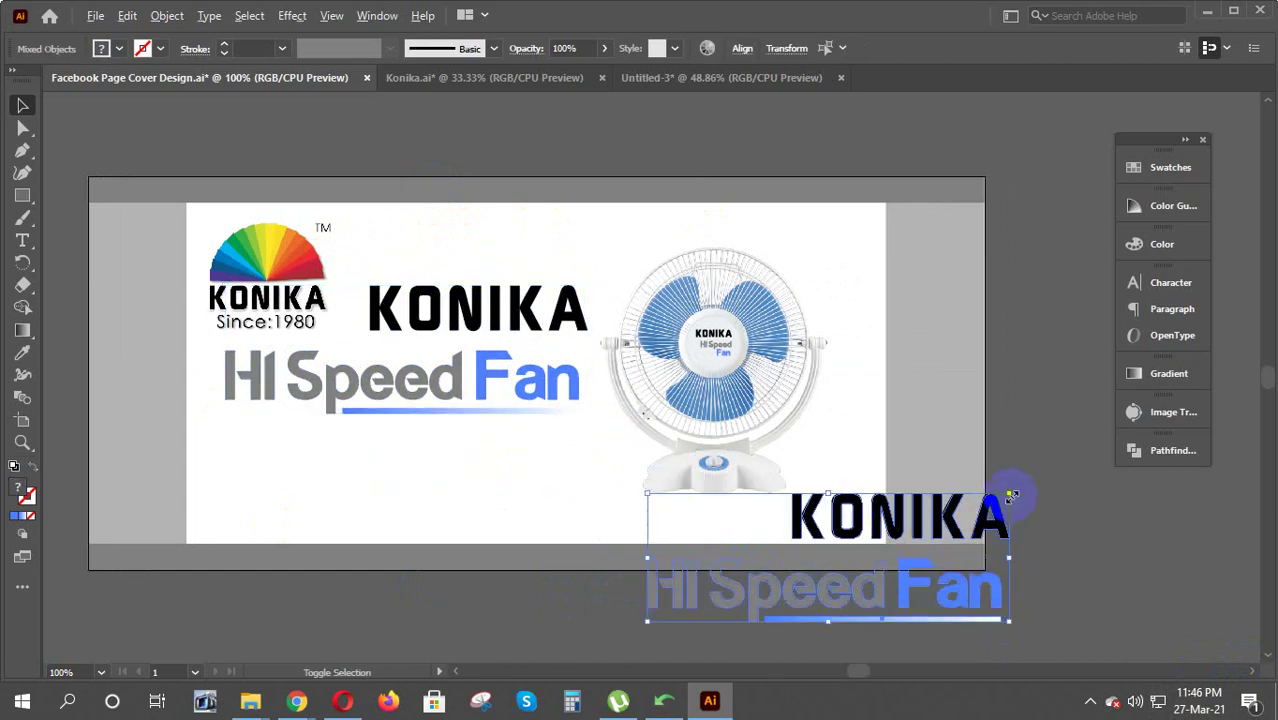
pyautogui.moveTo(1011, 496); pyautogui.dragTo(946, 518)
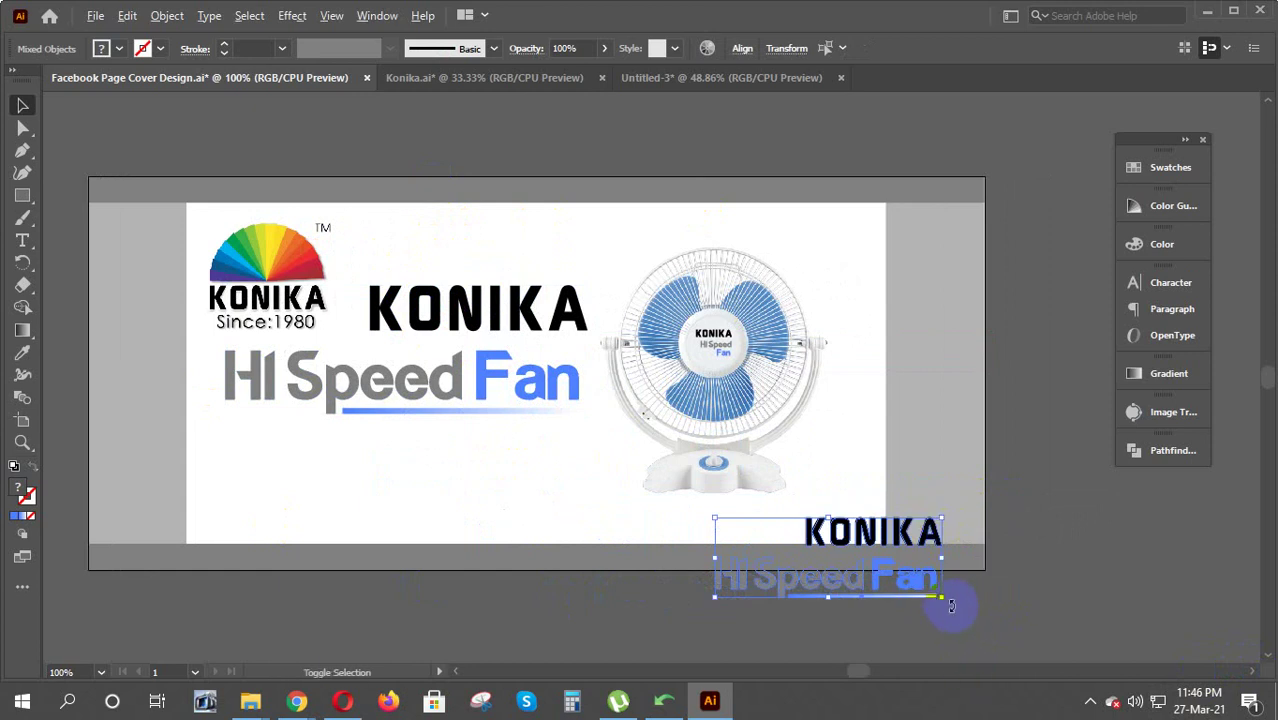
pyautogui.moveTo(951, 605)
pyautogui.mouseDown()
pyautogui.moveTo(851, 535)
pyautogui.moveTo(947, 292)
pyautogui.mouseUp()
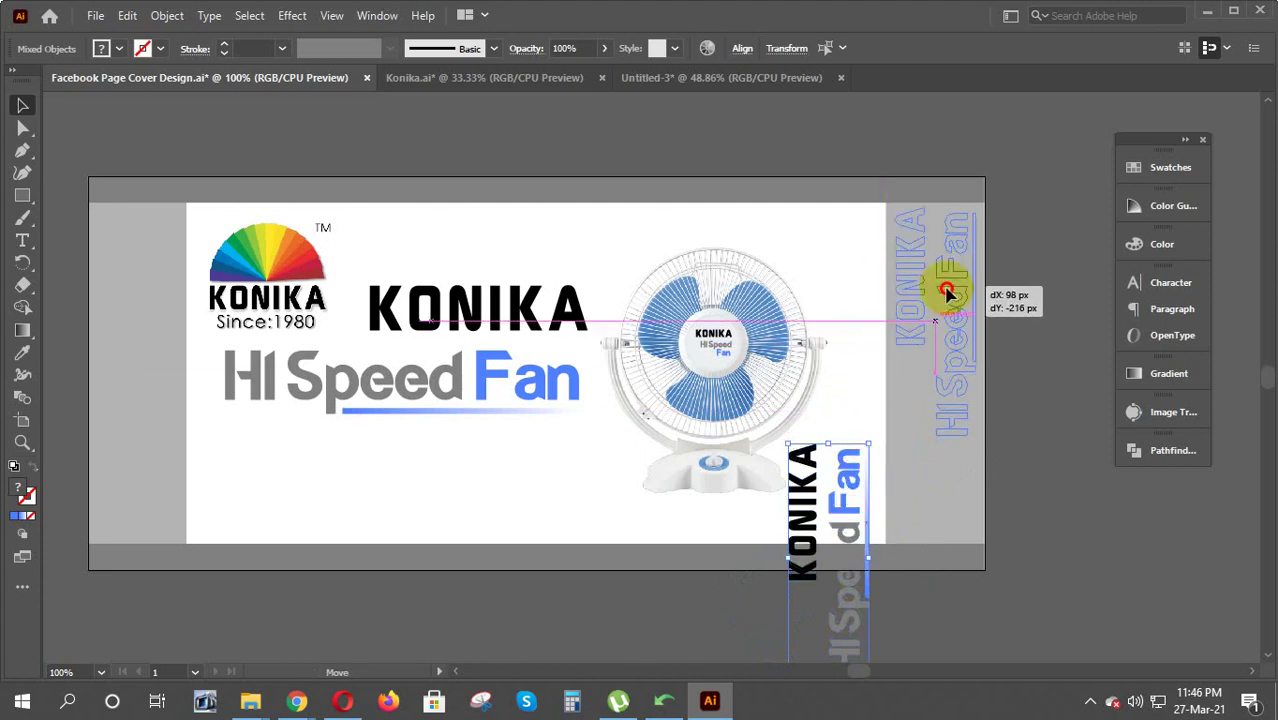
pyautogui.moveTo(947, 292); pyautogui.dragTo(948, 270)
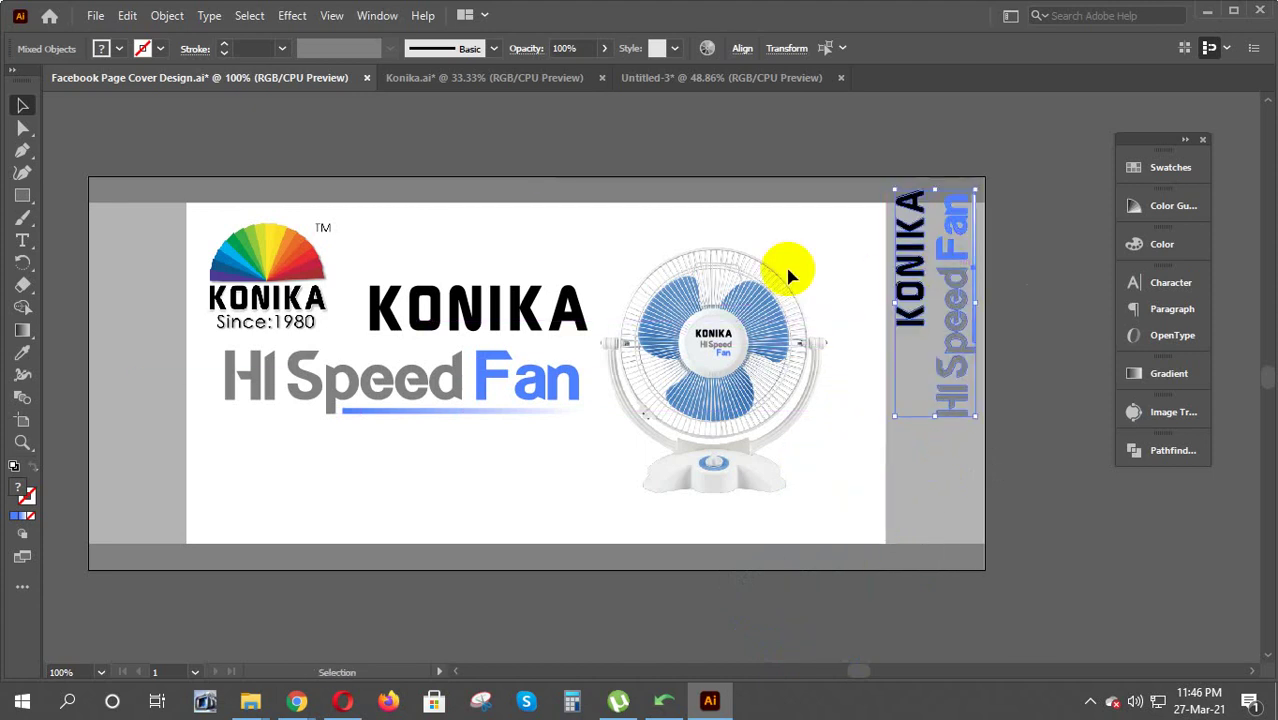
pyautogui.moveTo(976, 188); pyautogui.dragTo(973, 195)
pyautogui.click(1052, 308)
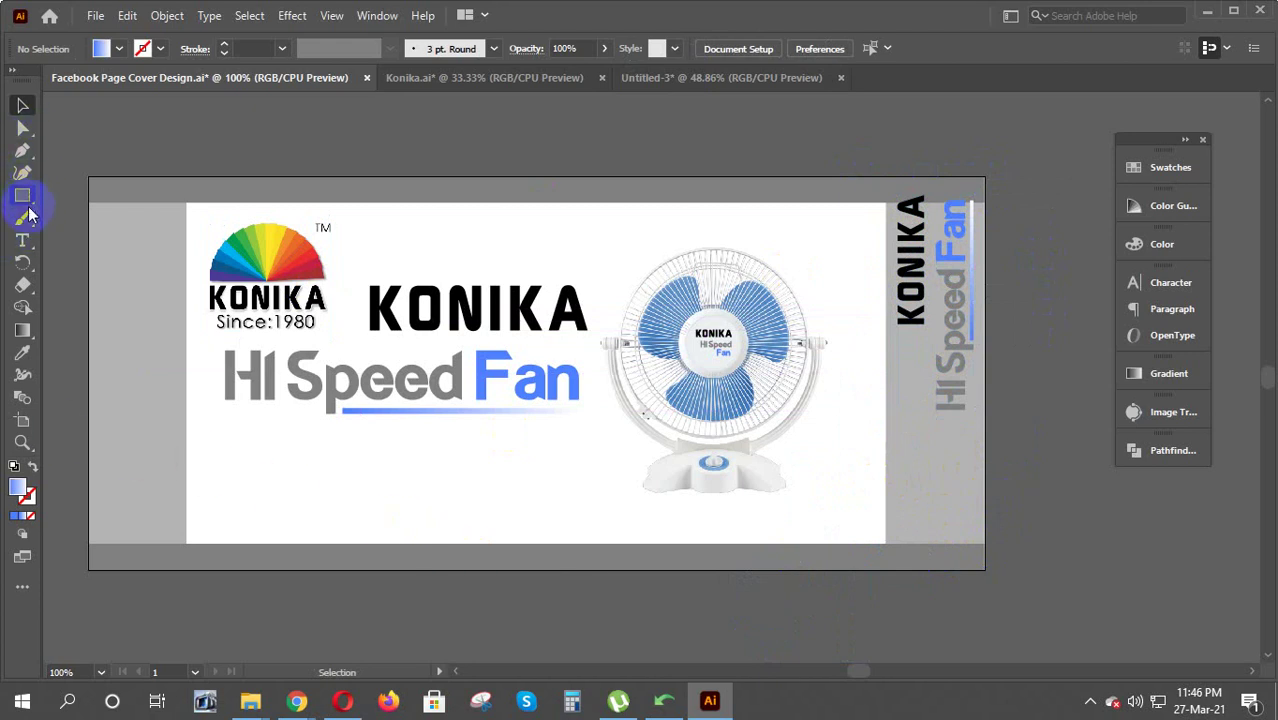
# Drag out a text area for the Lorem ipsum paragraph below the heading
pyautogui.click(23, 240)
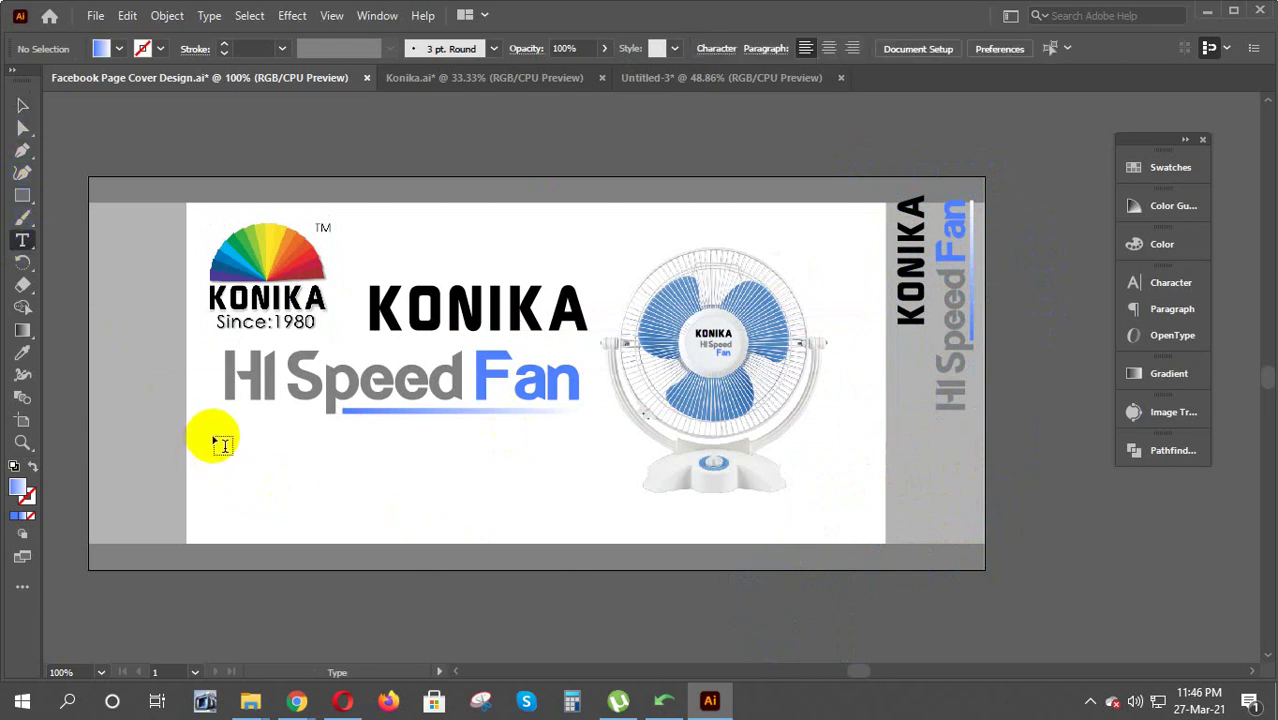
pyautogui.moveTo(226, 424); pyautogui.dragTo(579, 494)
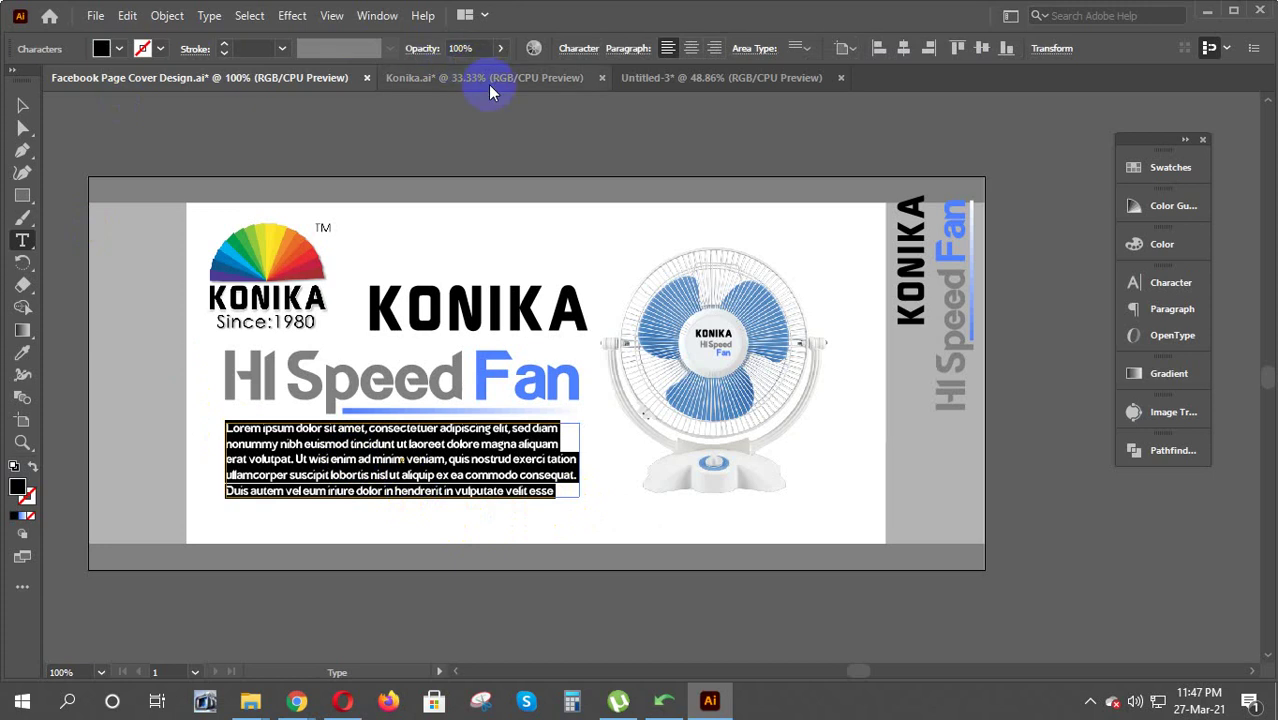
pyautogui.click(284, 50)
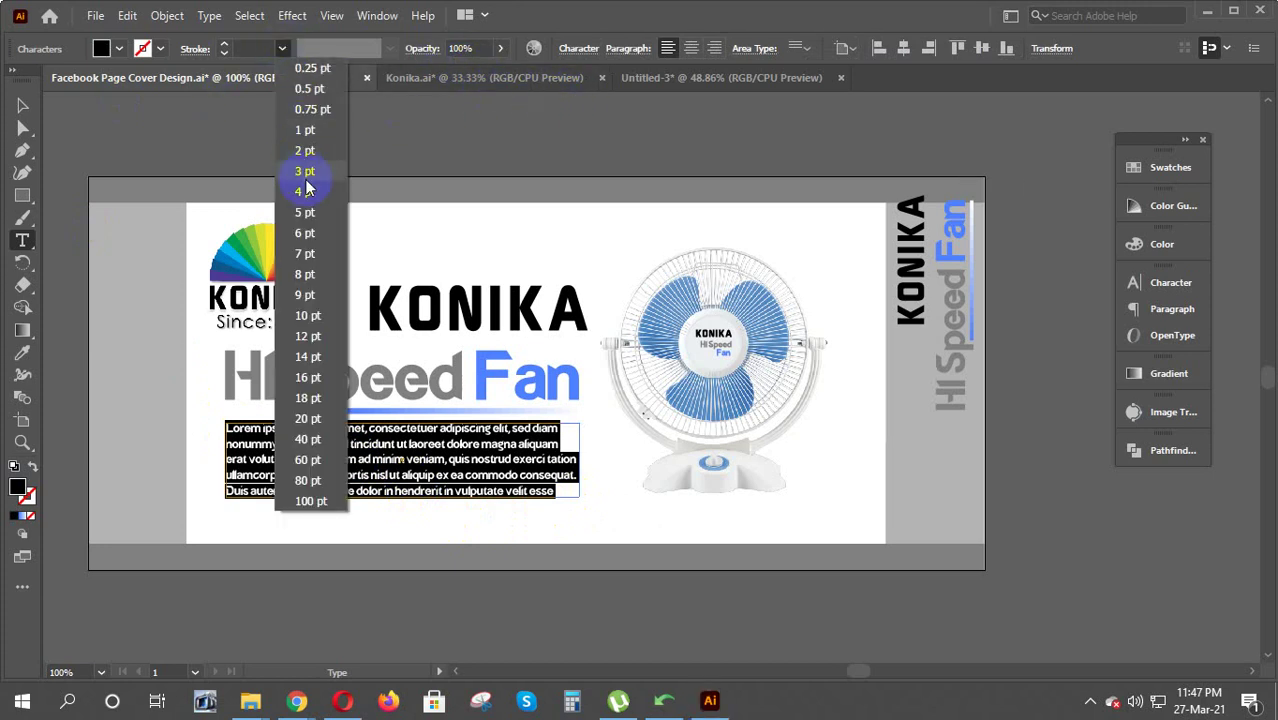
pyautogui.click(282, 48)
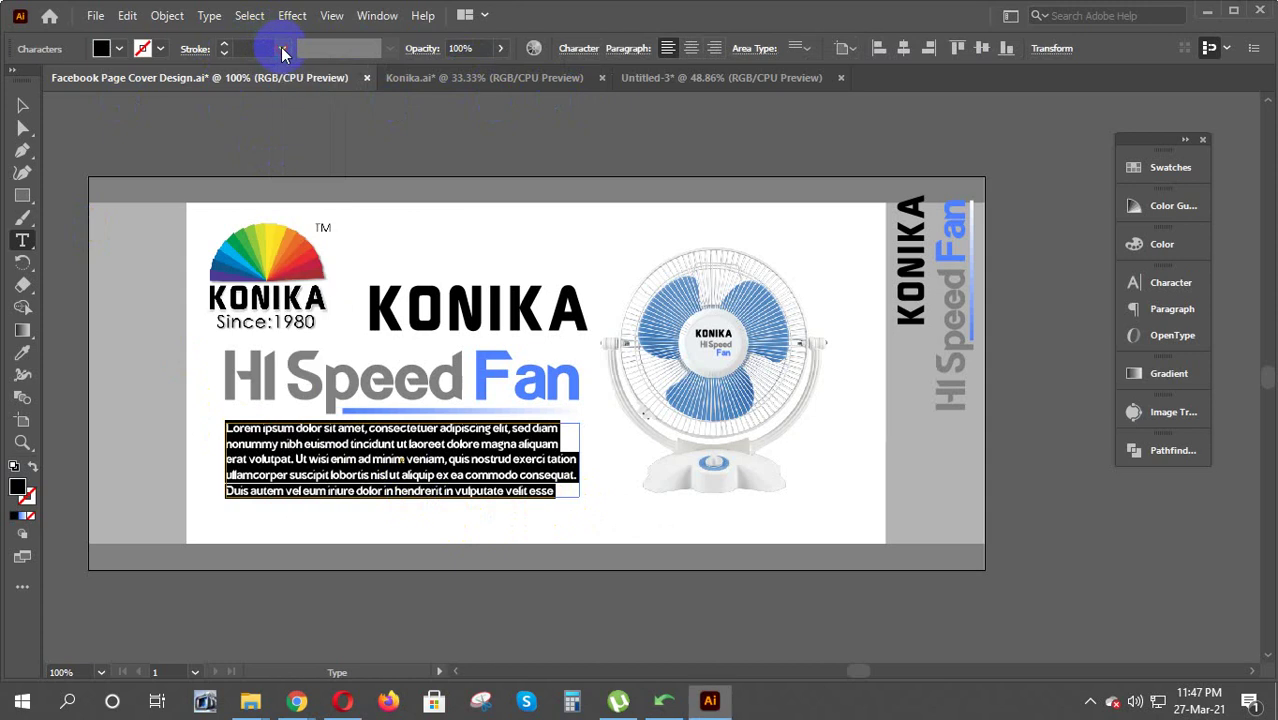
# Raise the Lorem ipsum paragraph's font size to 19 pt
pyautogui.click(1140, 281)
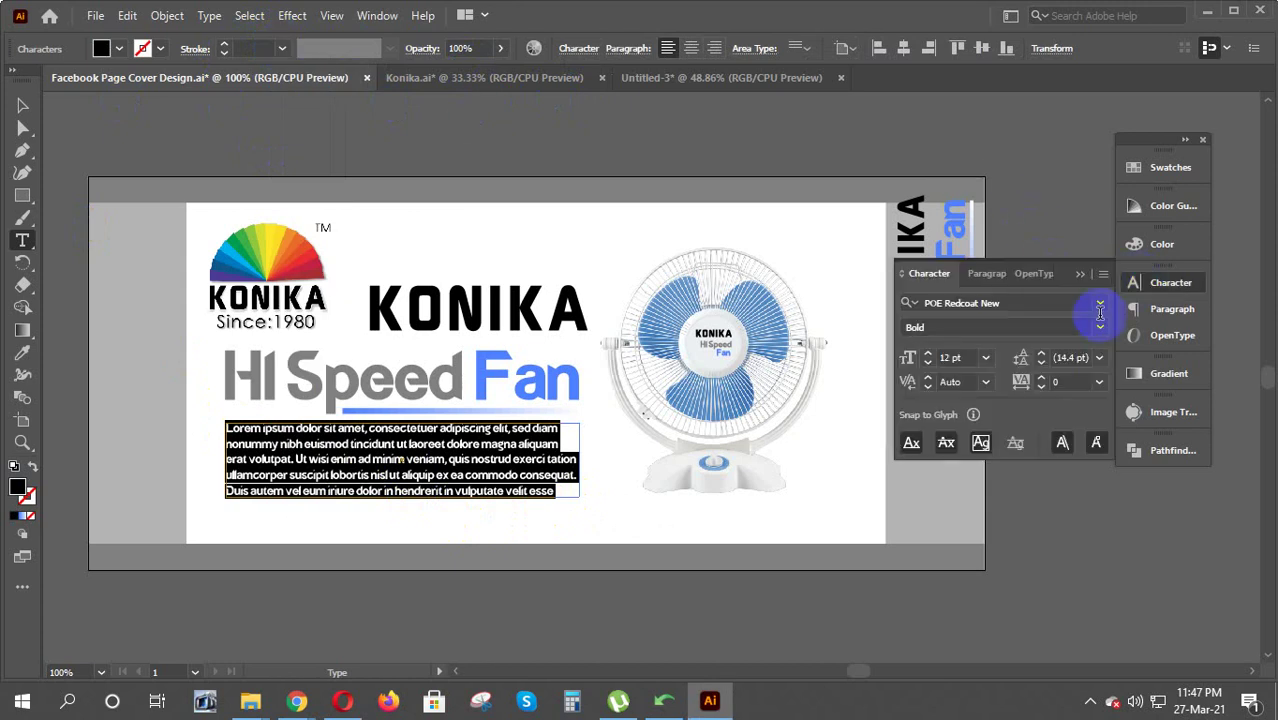
pyautogui.click(929, 355)
pyautogui.click(929, 355)
pyautogui.click(929, 355)
pyautogui.click(929, 355)
pyautogui.click(929, 355)
pyautogui.click(929, 355)
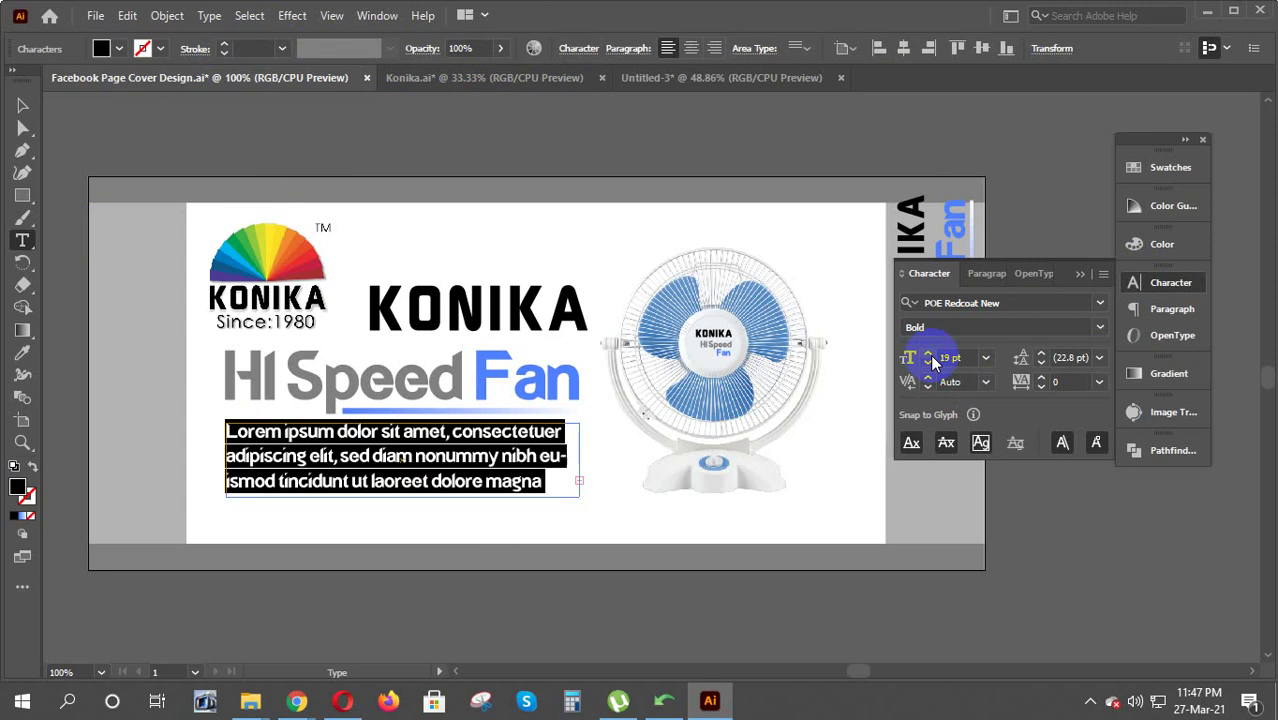
# Justify the paragraph with its last line left-aligned
pyautogui.click(985, 273)
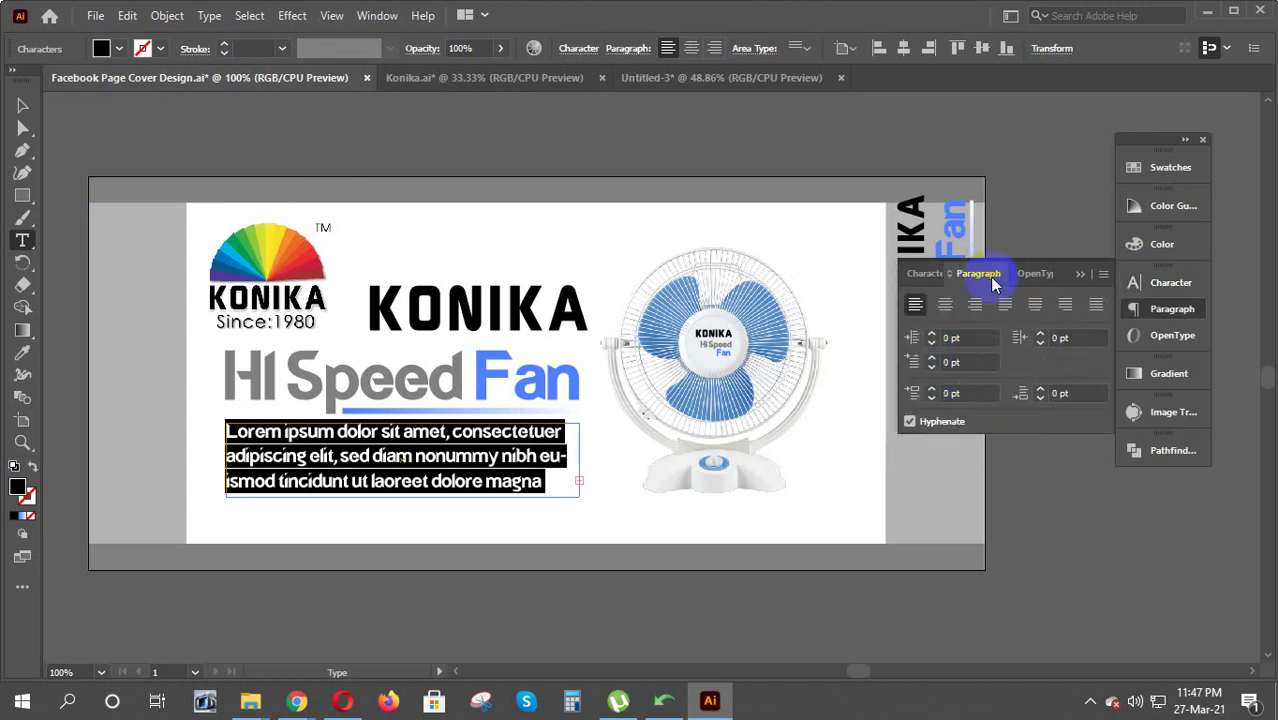
pyautogui.click(945, 305)
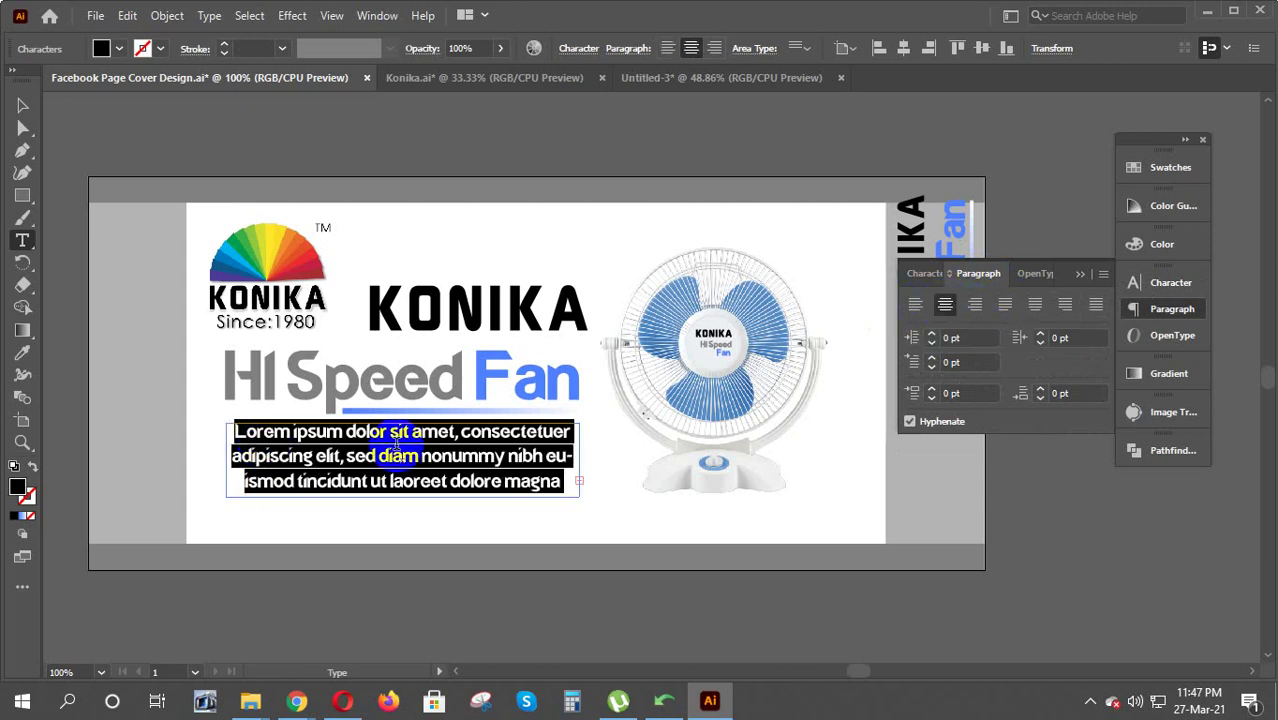
pyautogui.click(1006, 312)
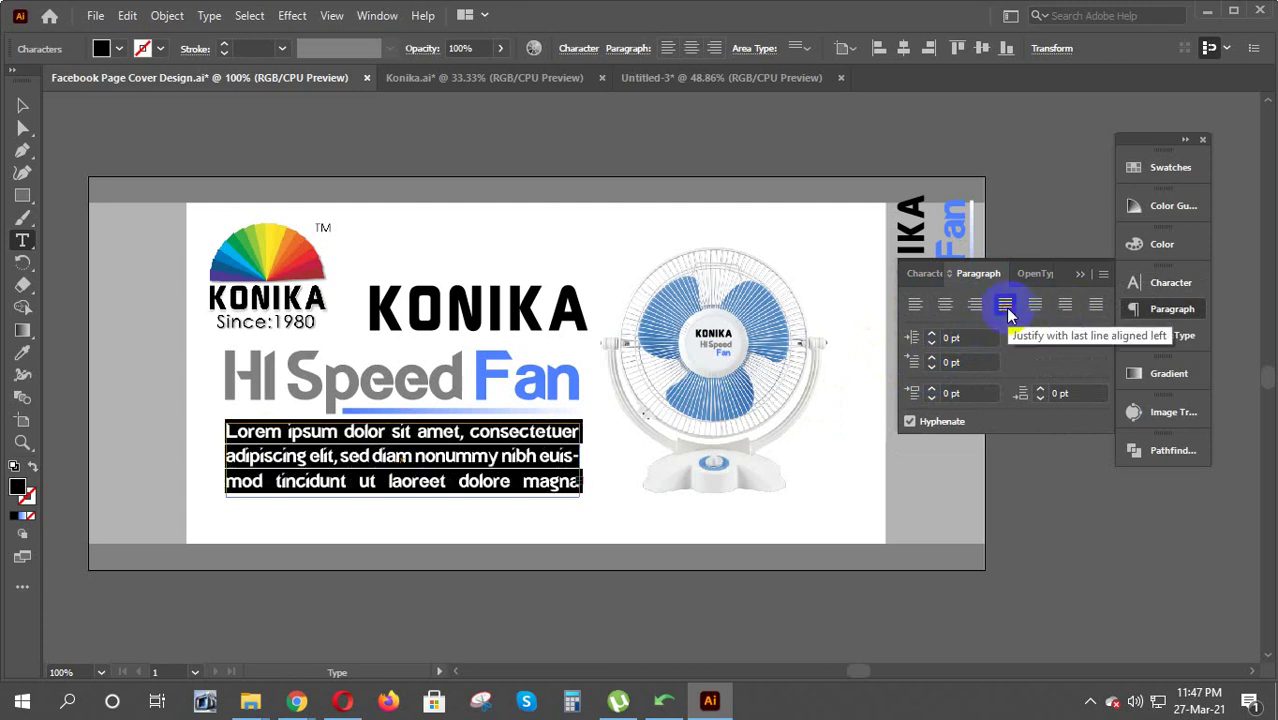
pyautogui.click(964, 395)
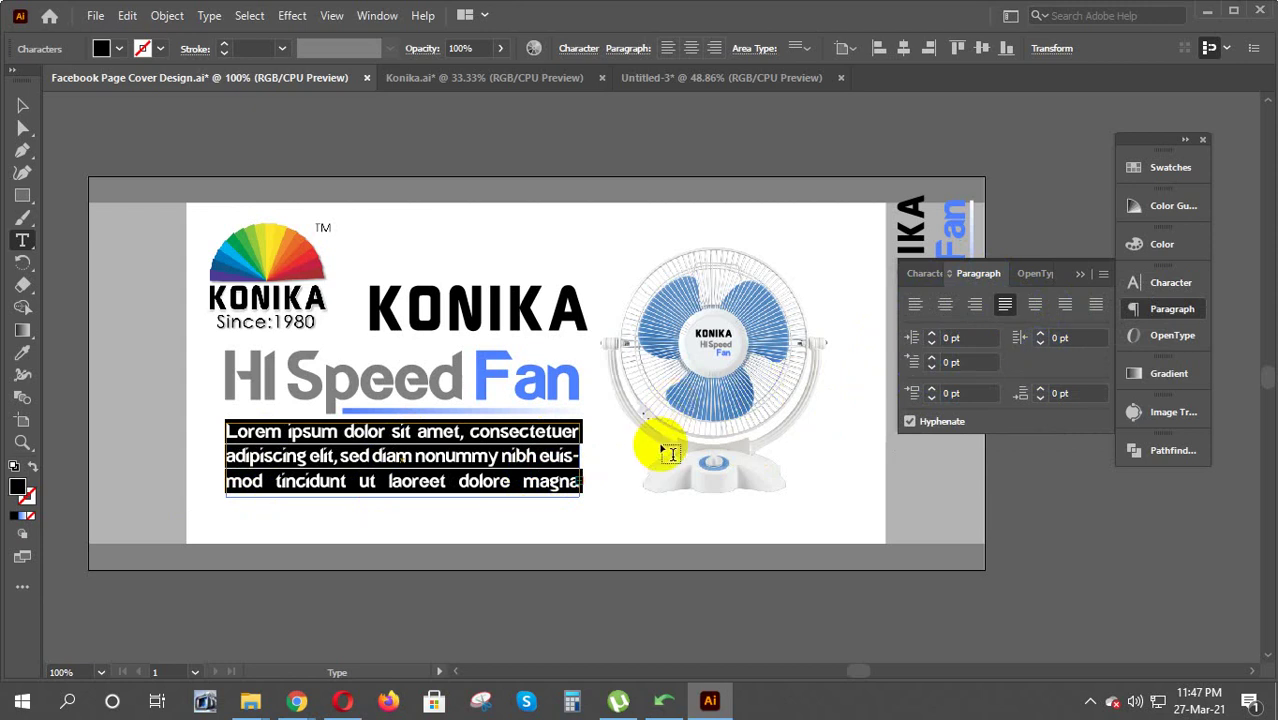
pyautogui.hotkey('ctrl', 'shift', 'a')
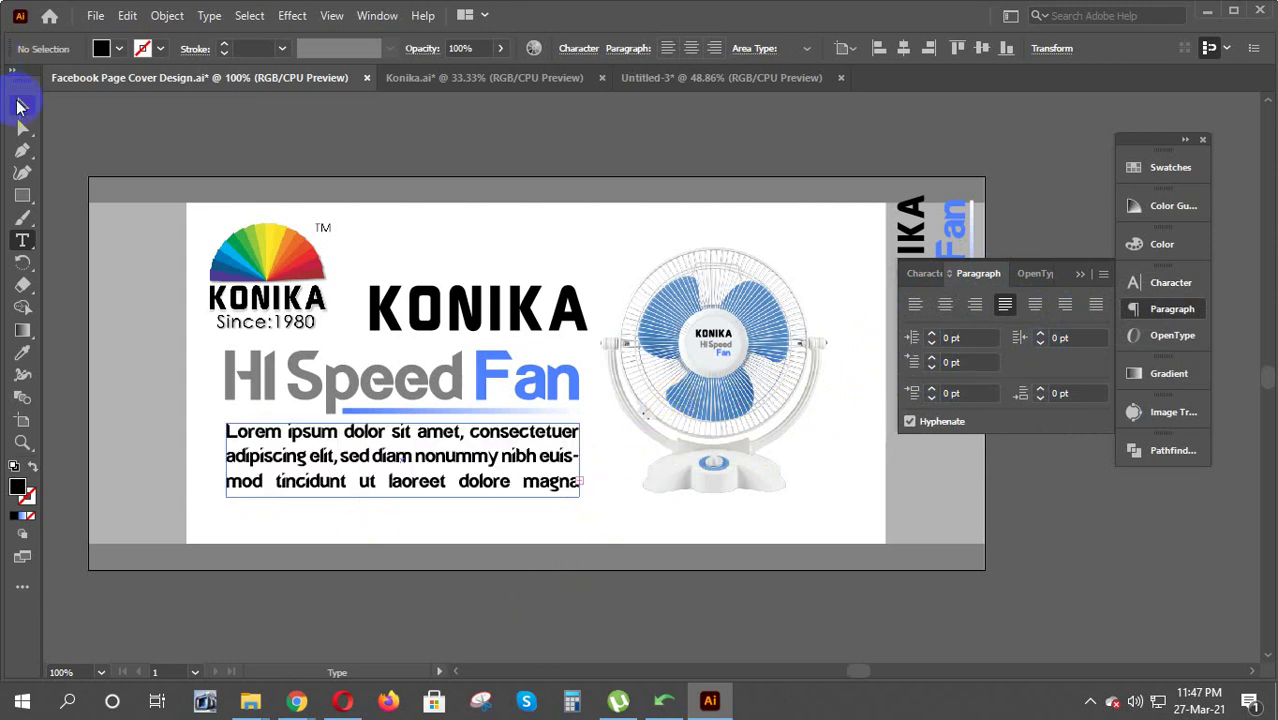
# Set the paragraph's leading to 18 pt and deselect to review the spacing
pyautogui.click(22, 105)
pyautogui.click(318, 450)
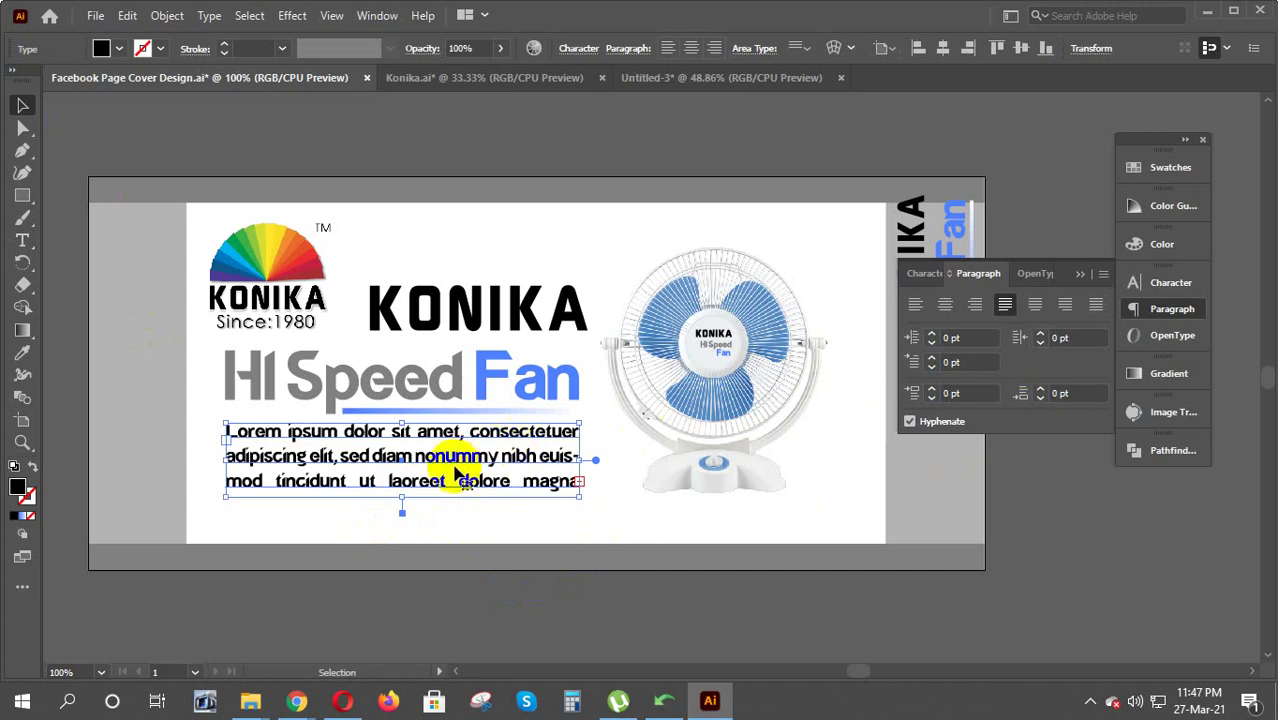
pyautogui.click(925, 273)
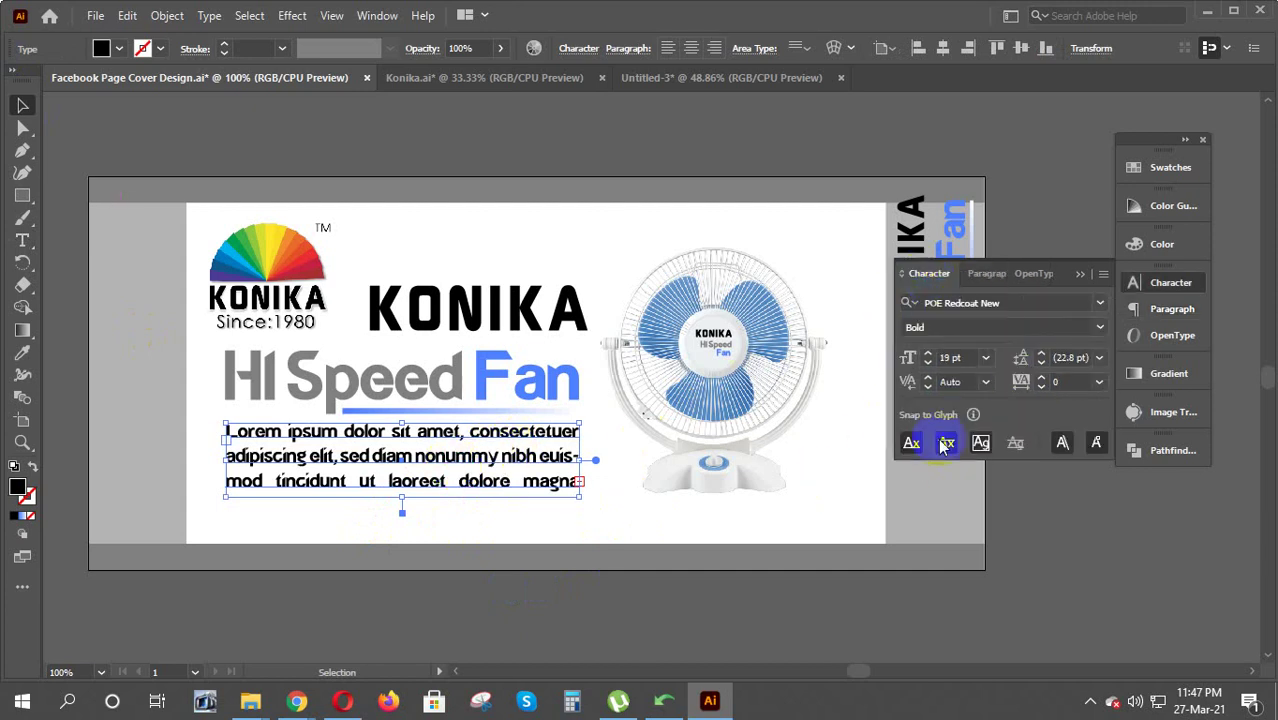
pyautogui.click(1041, 355)
pyautogui.click(1040, 356)
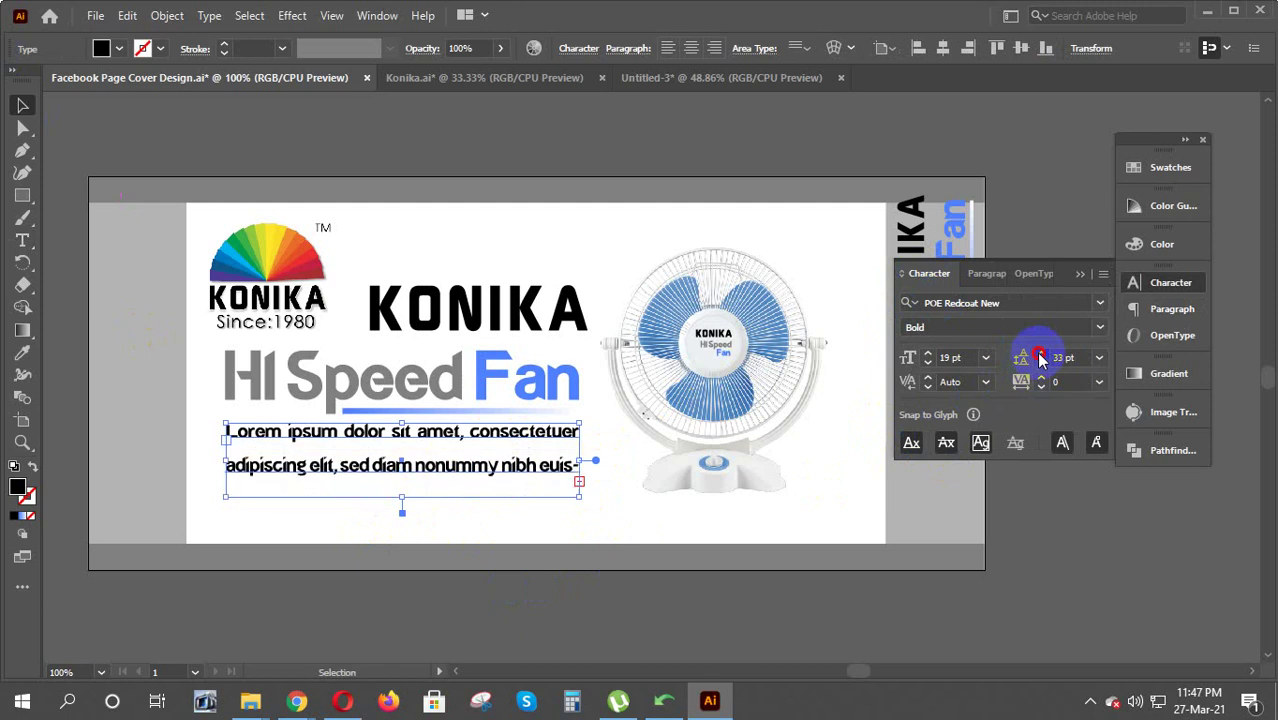
pyautogui.click(1040, 356)
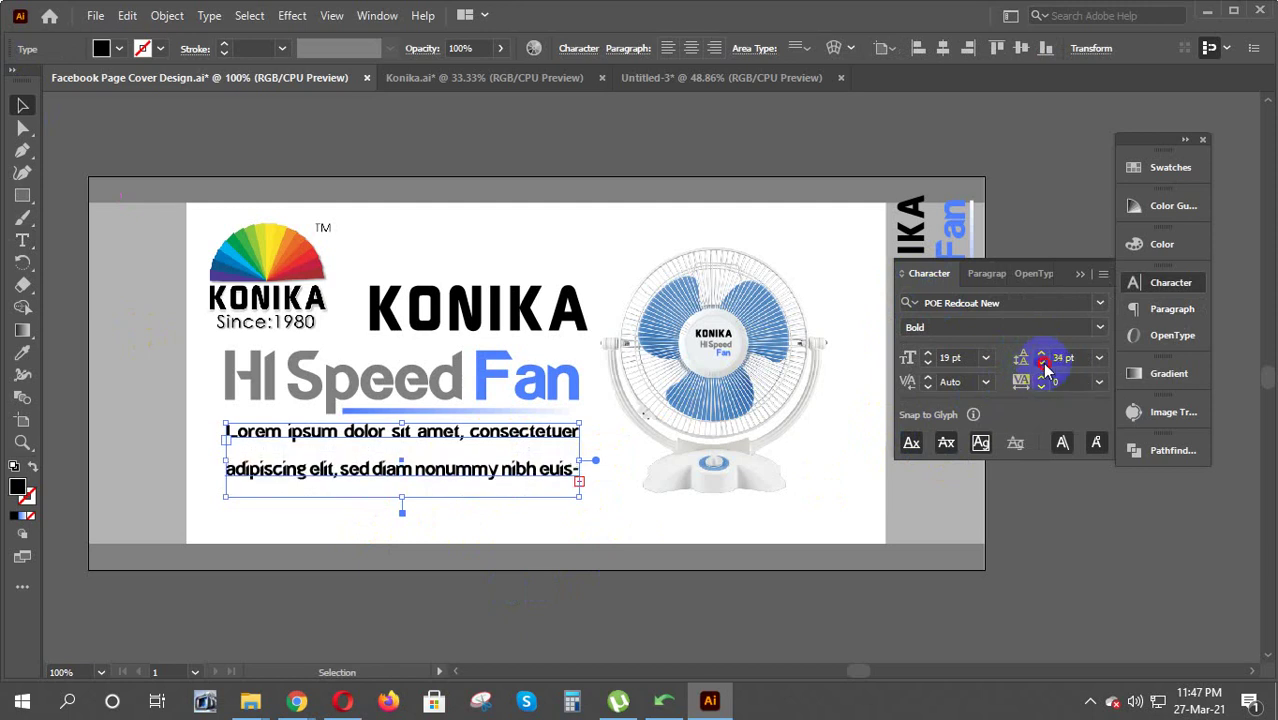
pyautogui.click(1042, 364)
pyautogui.click(1042, 364)
pyautogui.click(1042, 364)
pyautogui.click(1042, 364)
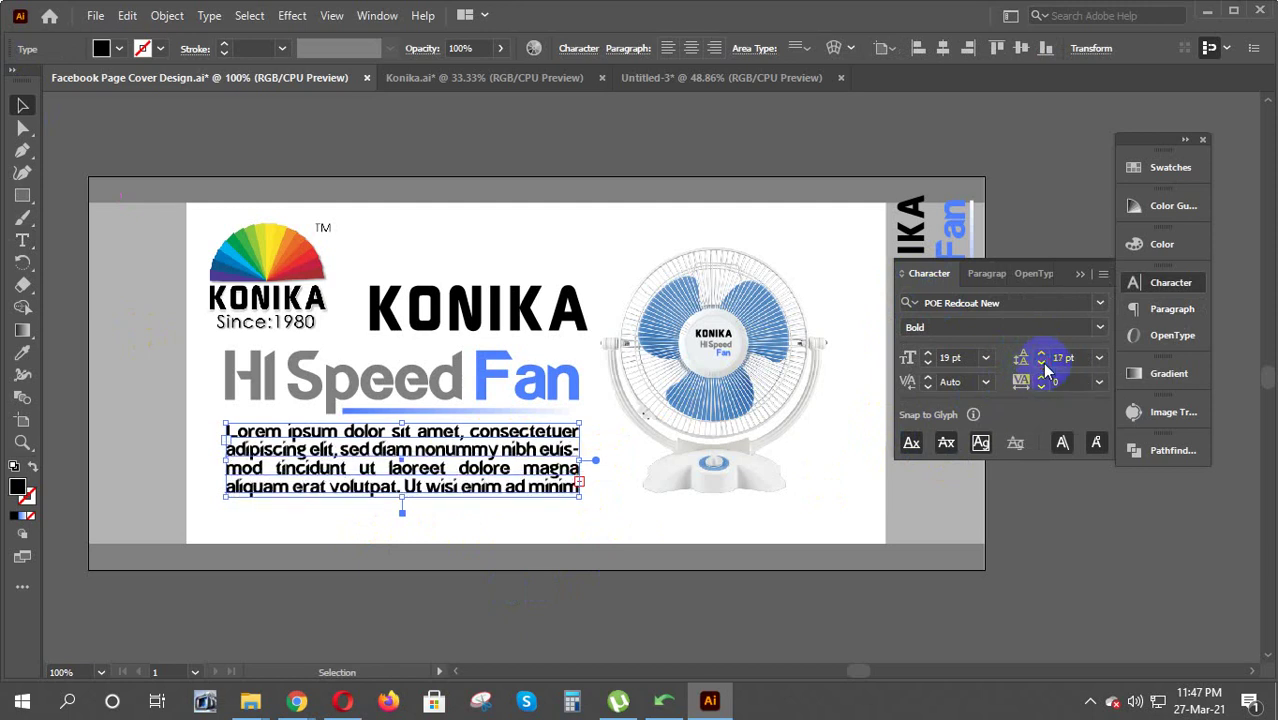
pyautogui.click(1041, 355)
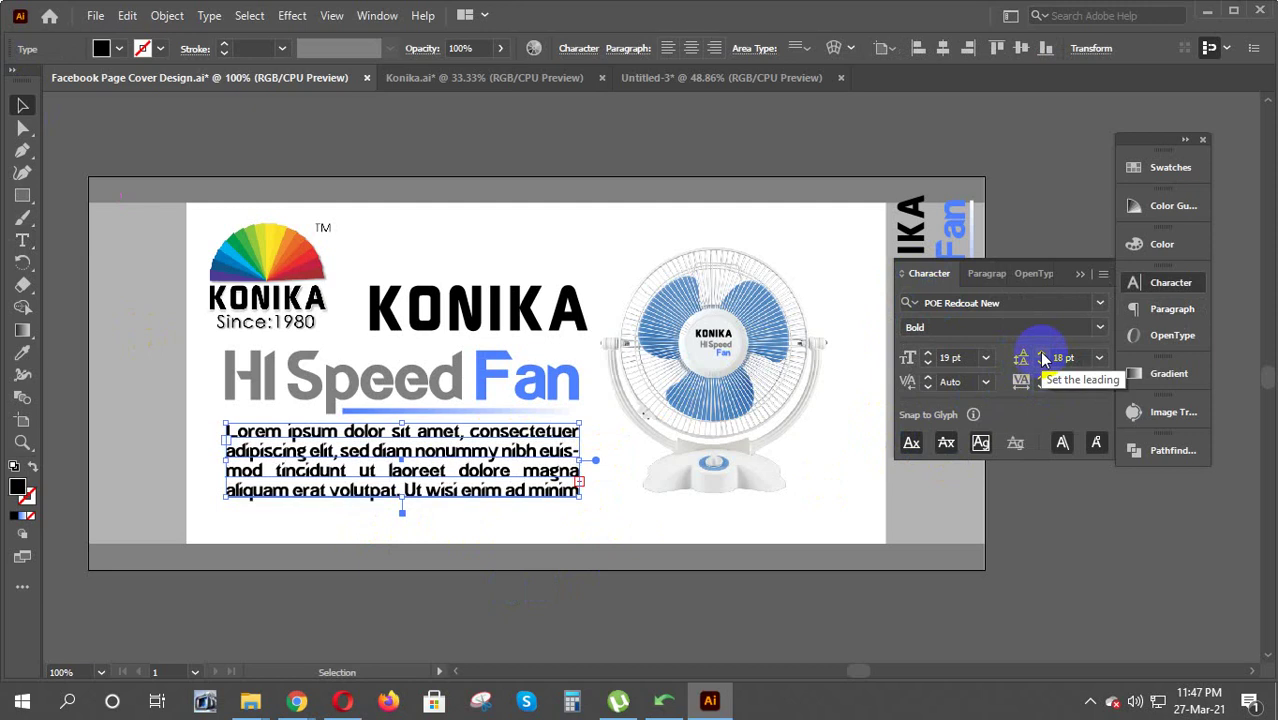
pyautogui.click(489, 577)
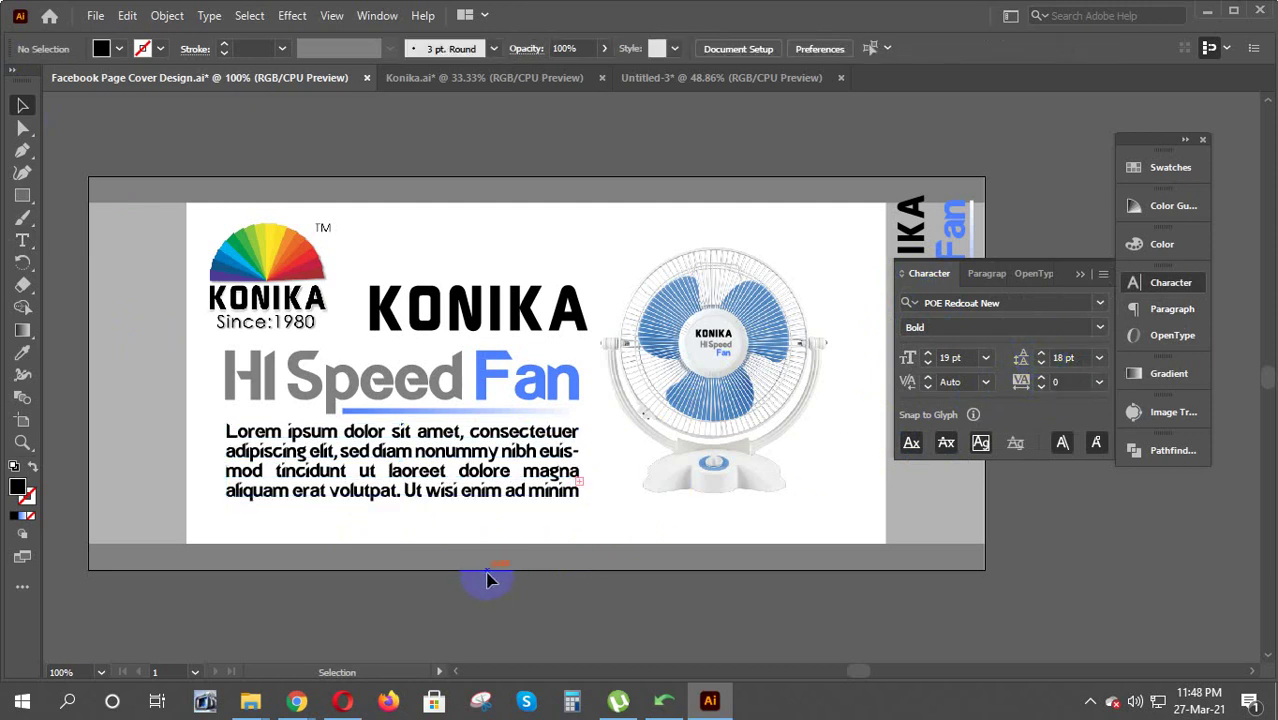
# Delete the words from 'Ut wisi enim ad minim' through 'suscipit lobor-'
pyautogui.doubleClick(407, 493)
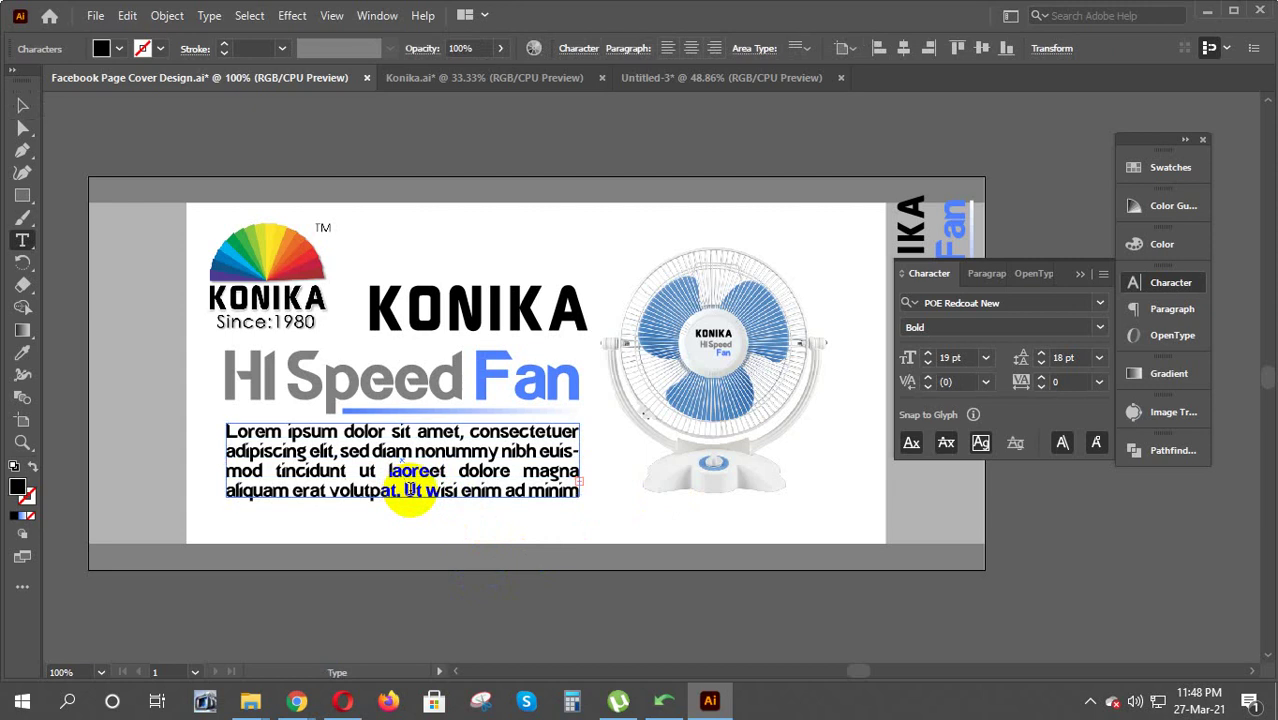
pyautogui.moveTo(405, 492); pyautogui.dragTo(656, 504)
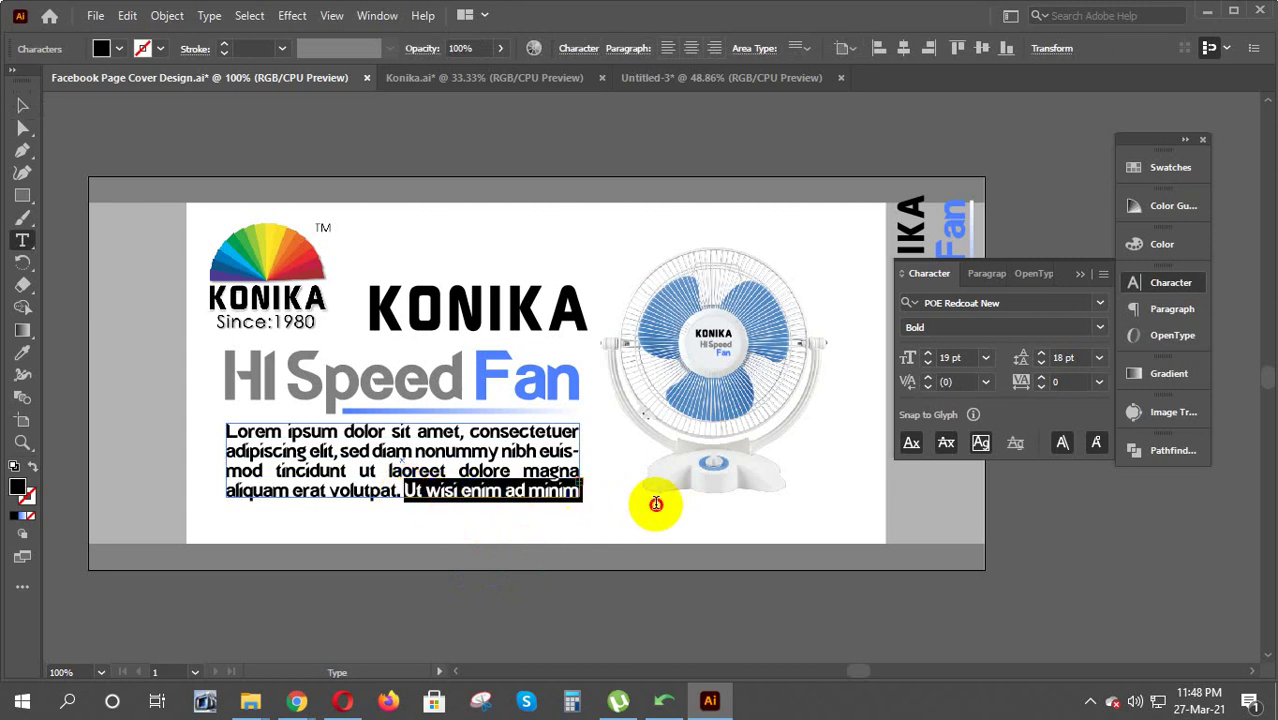
pyautogui.press('BackSpace')
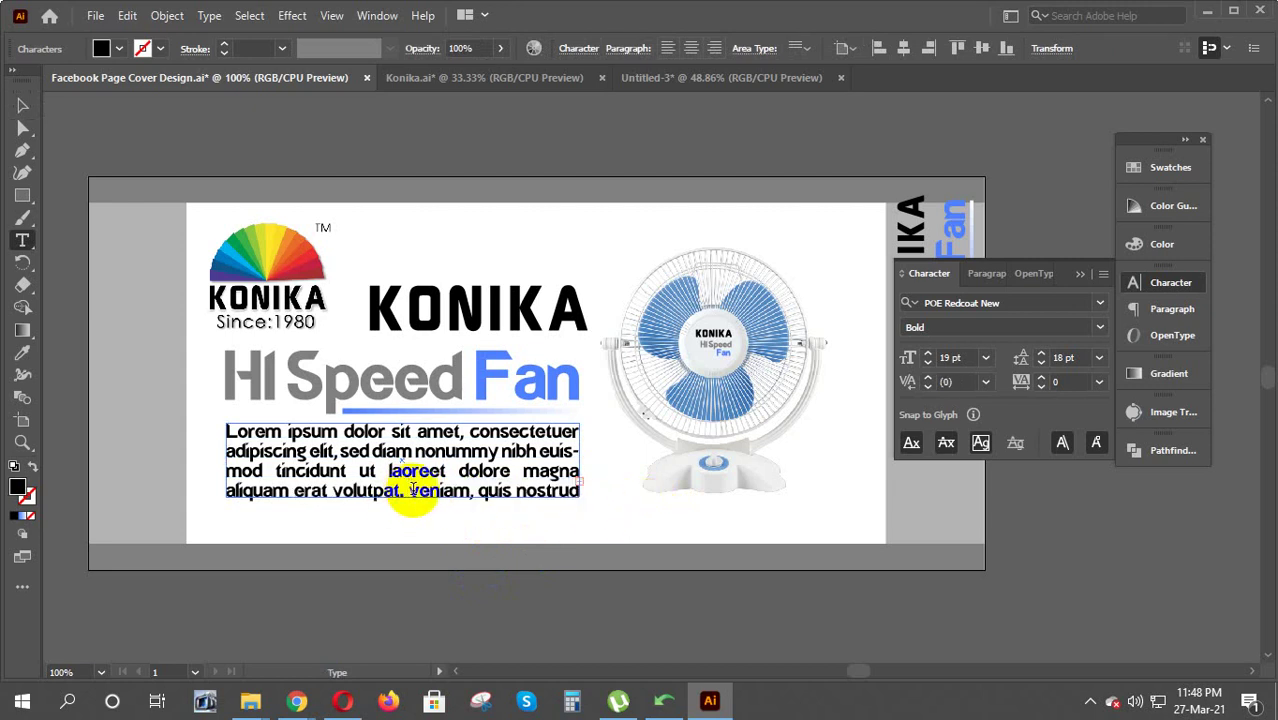
pyautogui.moveTo(408, 489); pyautogui.dragTo(562, 499)
pyautogui.press('BackSpace')
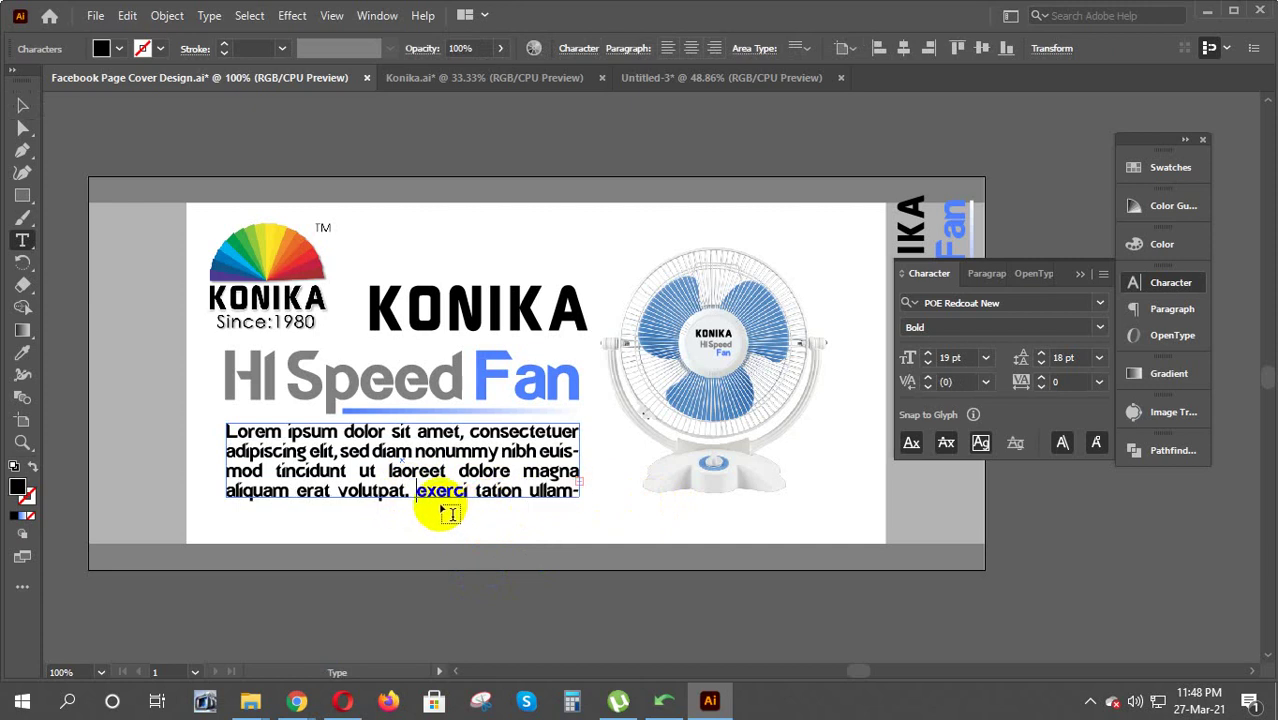
pyautogui.moveTo(416, 492); pyautogui.dragTo(633, 578)
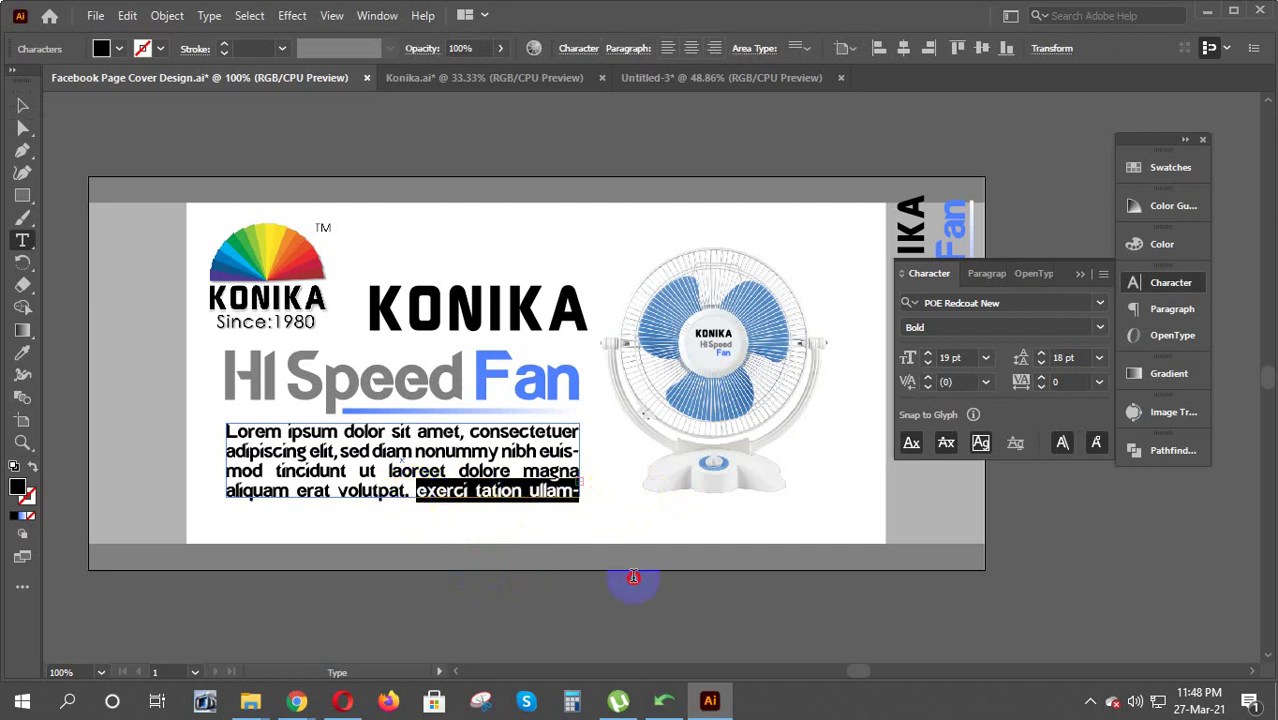
pyautogui.press('BackSpace')
pyautogui.click(419, 489)
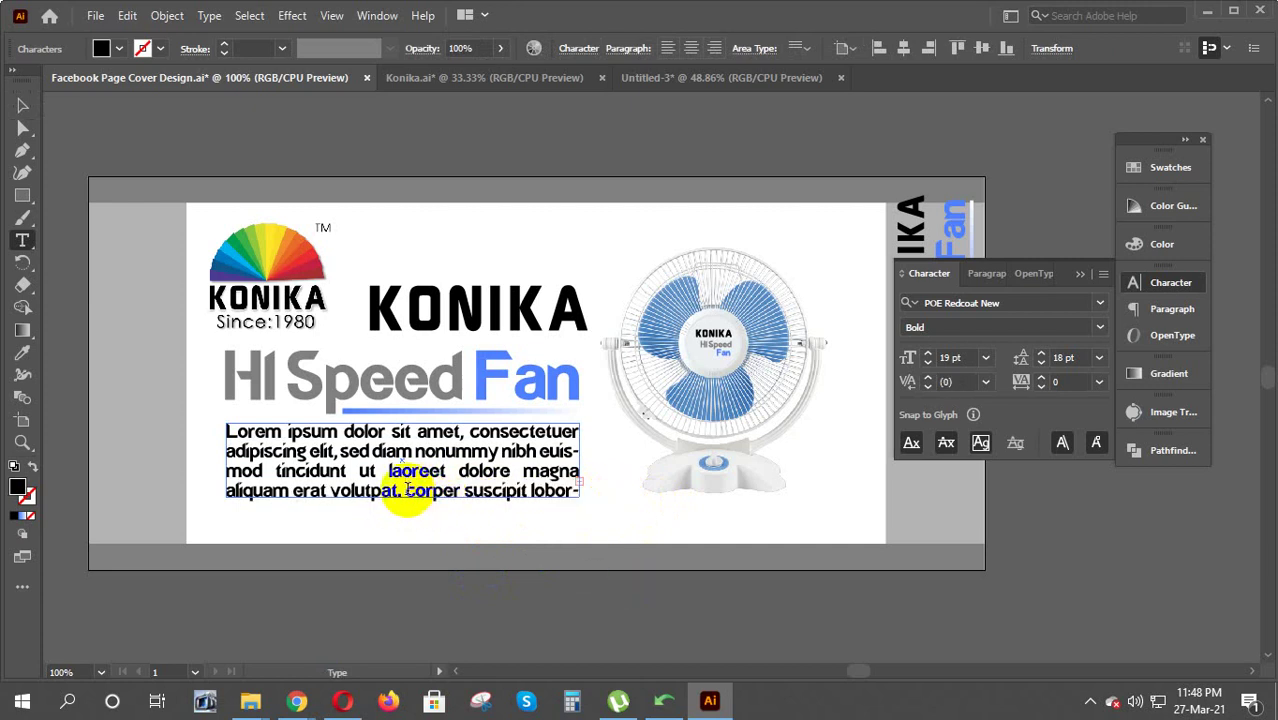
pyautogui.moveTo(407, 490); pyautogui.dragTo(585, 500)
pyautogui.press('BackSpace')
# Delete the remaining trailing words so the text ends at 'aliquam erat volutpat.'
pyautogui.moveTo(475, 490)
pyautogui.mouseDown()
pyautogui.moveTo(409, 490)
pyautogui.moveTo(622, 485)
pyautogui.mouseUp()
pyautogui.press('BackSpace')
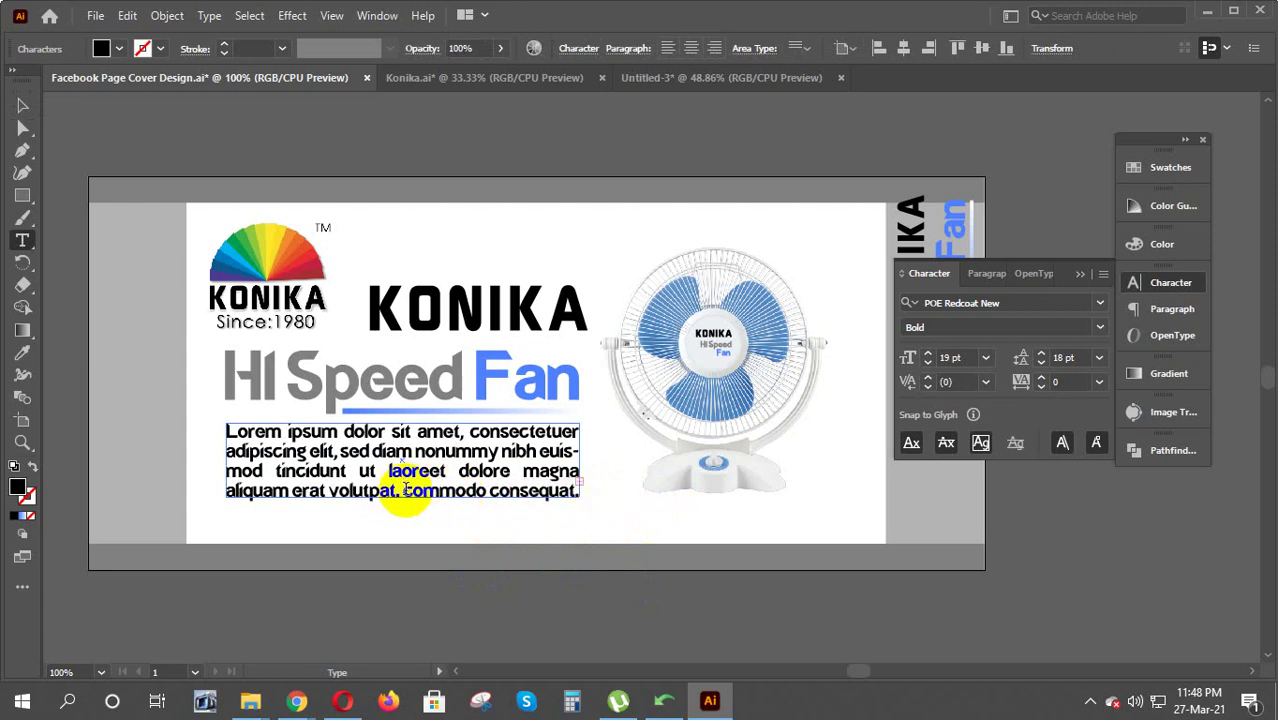
pyautogui.moveTo(405, 490)
pyautogui.mouseDown()
pyautogui.moveTo(655, 499)
pyautogui.moveTo(433, 492)
pyautogui.moveTo(599, 491)
pyautogui.mouseUp()
pyautogui.press('BackSpace')
pyautogui.press('BackSpace')
pyautogui.moveTo(406, 492); pyautogui.dragTo(665, 506)
pyautogui.press('BackSpace')
pyautogui.moveTo(413, 490); pyautogui.dragTo(679, 491)
pyautogui.press('BackSpace')
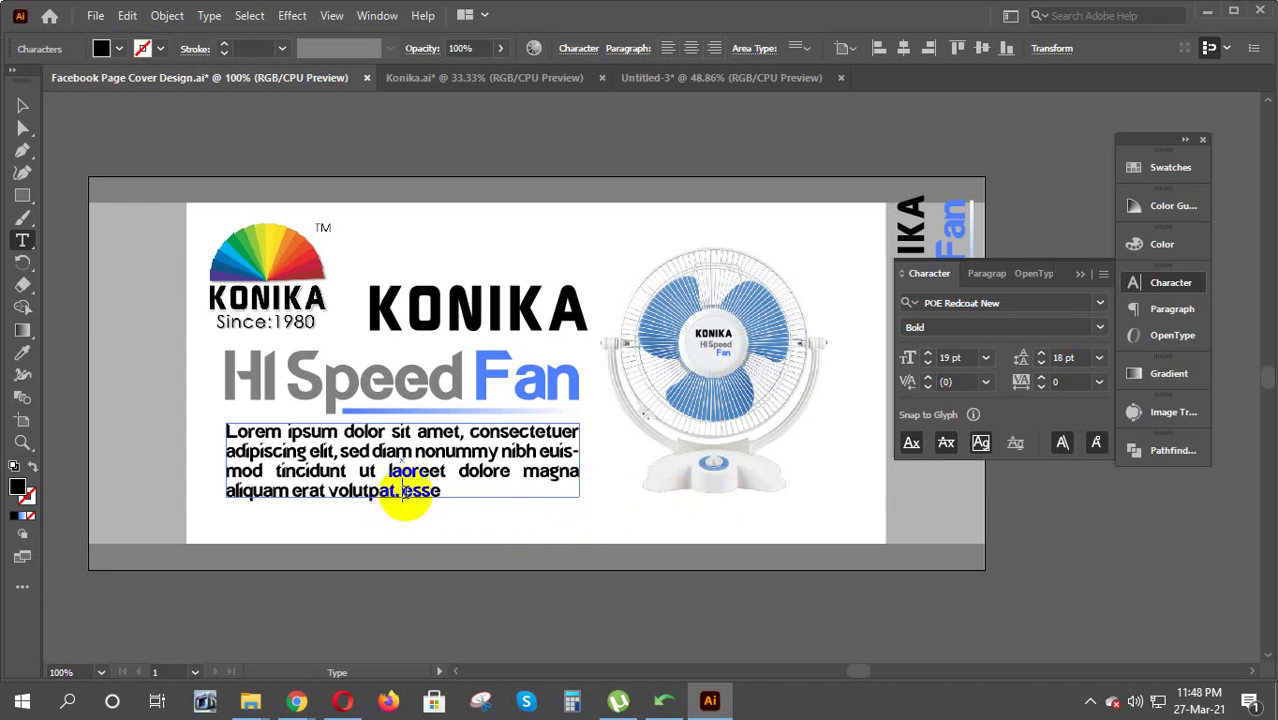
pyautogui.moveTo(403, 490); pyautogui.dragTo(470, 499)
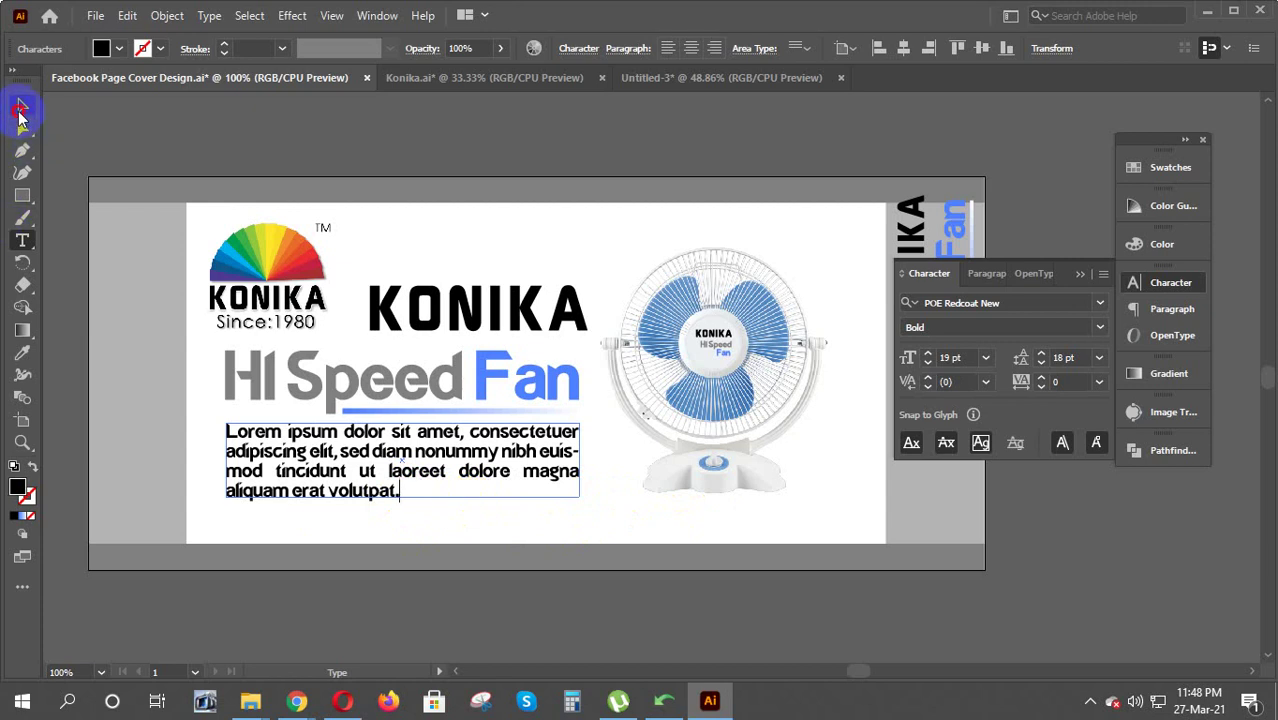
pyautogui.click(22, 105)
# Widen the Lorem ipsum text frame so its lines run longer
pyautogui.click(985, 273)
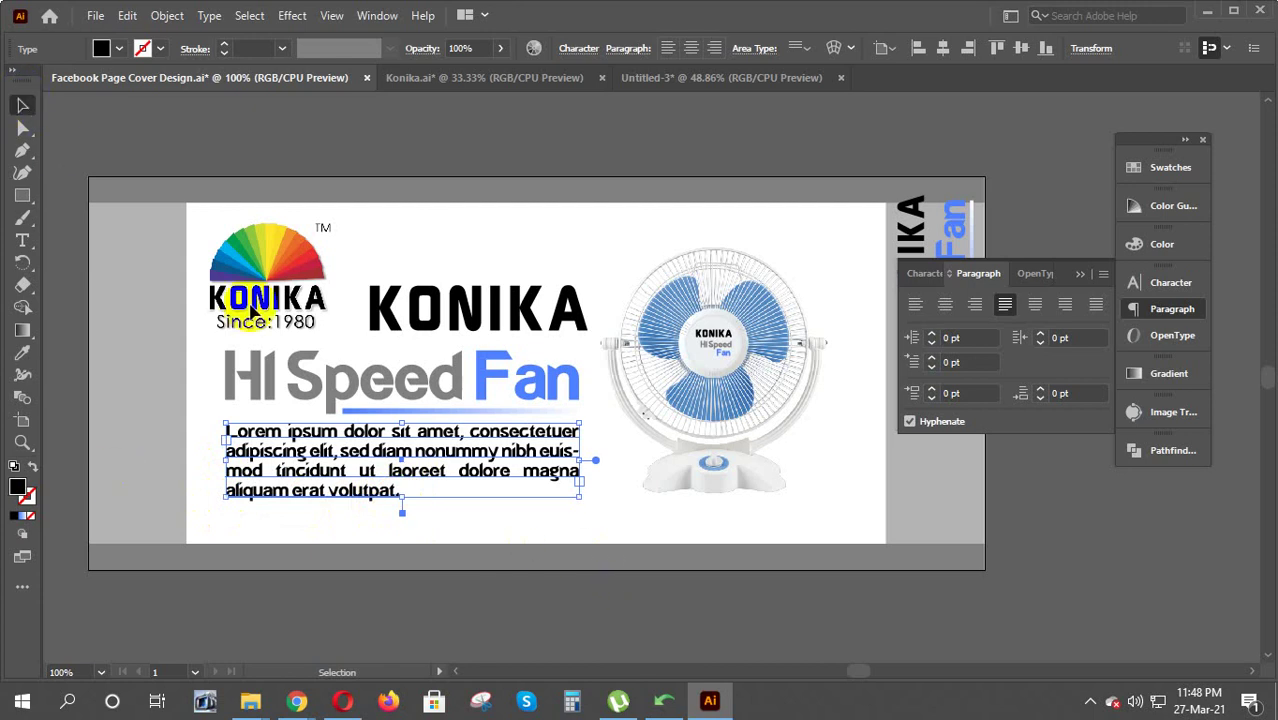
pyautogui.click(511, 585)
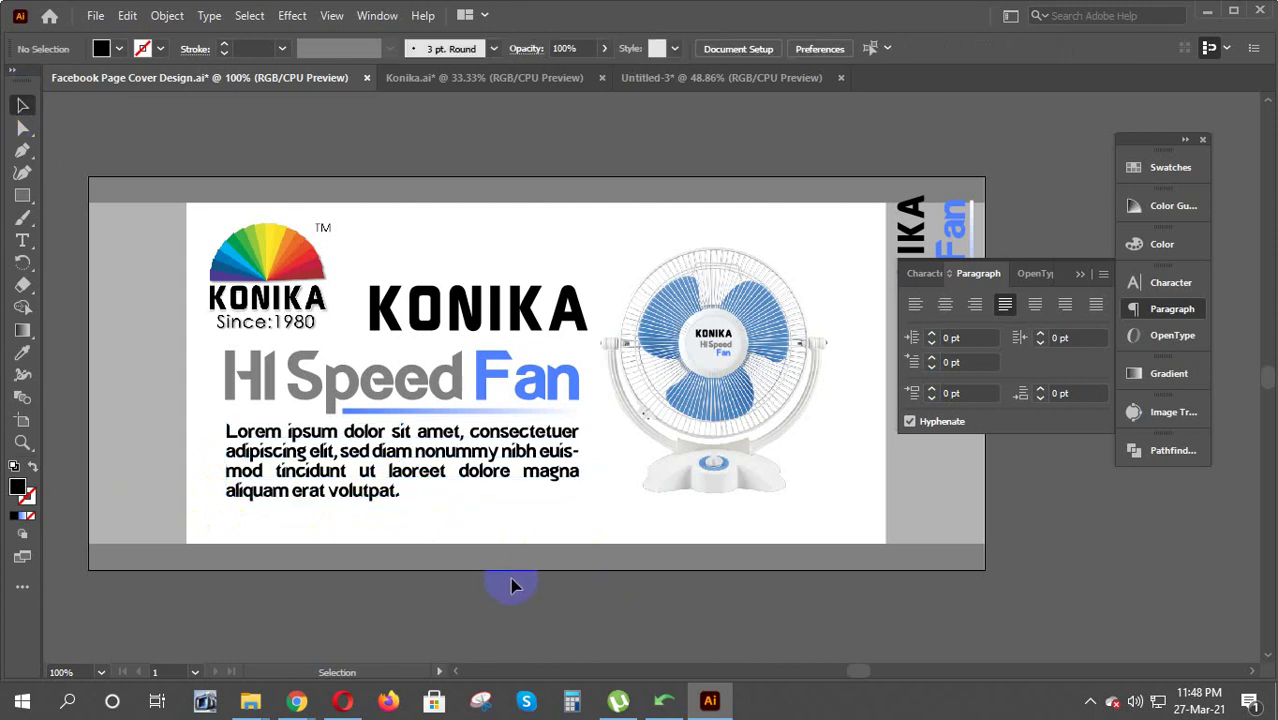
pyautogui.click(414, 471)
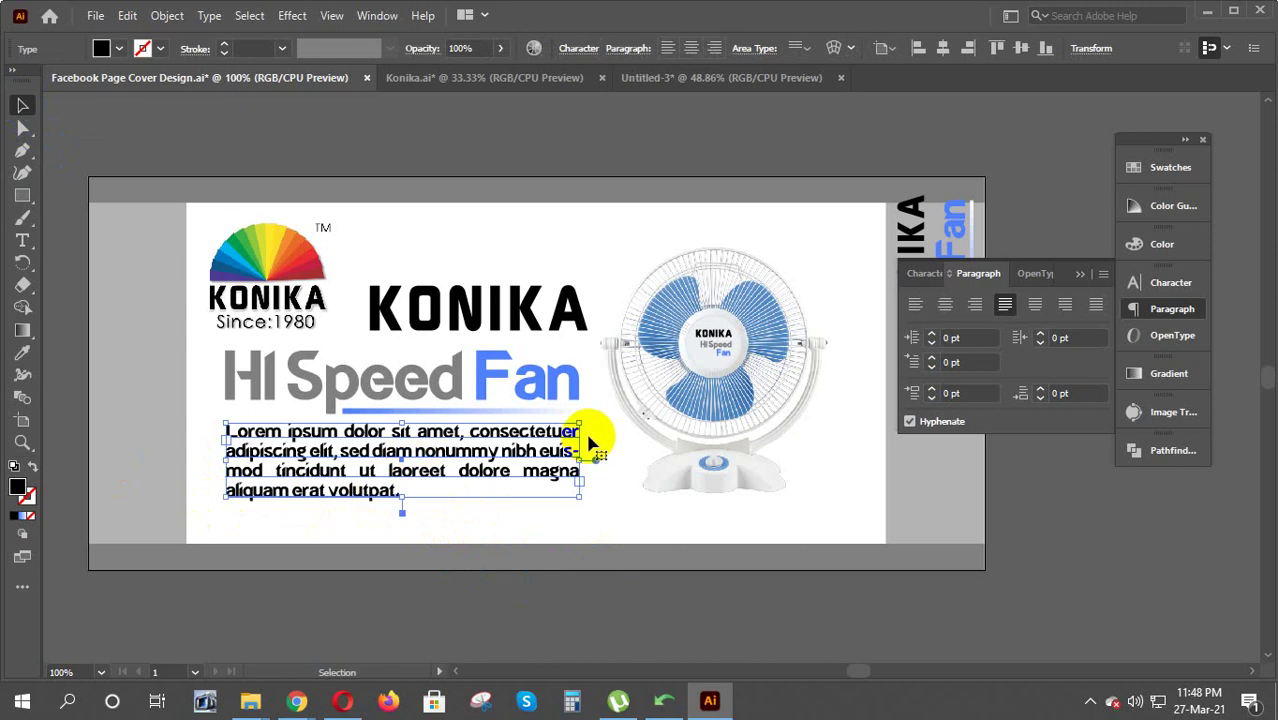
pyautogui.moveTo(581, 424); pyautogui.dragTo(568, 427)
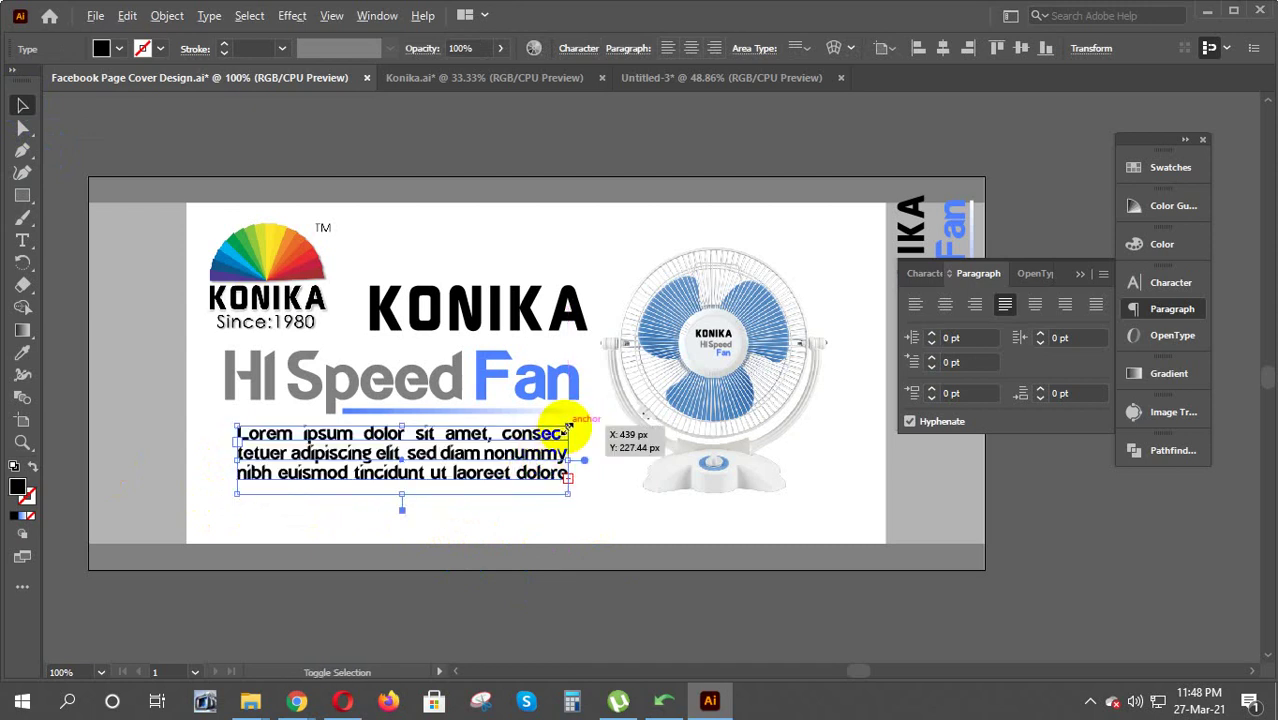
pyautogui.moveTo(568, 427); pyautogui.dragTo(583, 421)
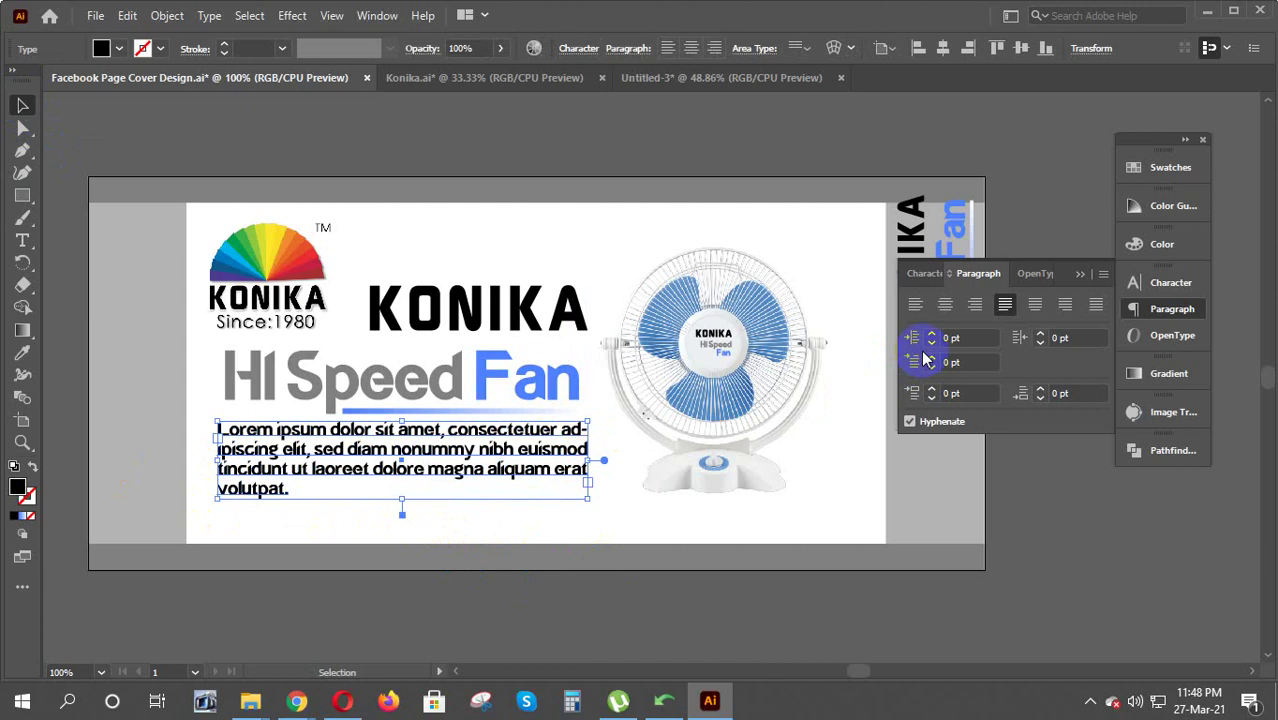
# Reduce the paragraph to 14 pt and pull the frame's bottom edge up to fit
pyautogui.click(924, 274)
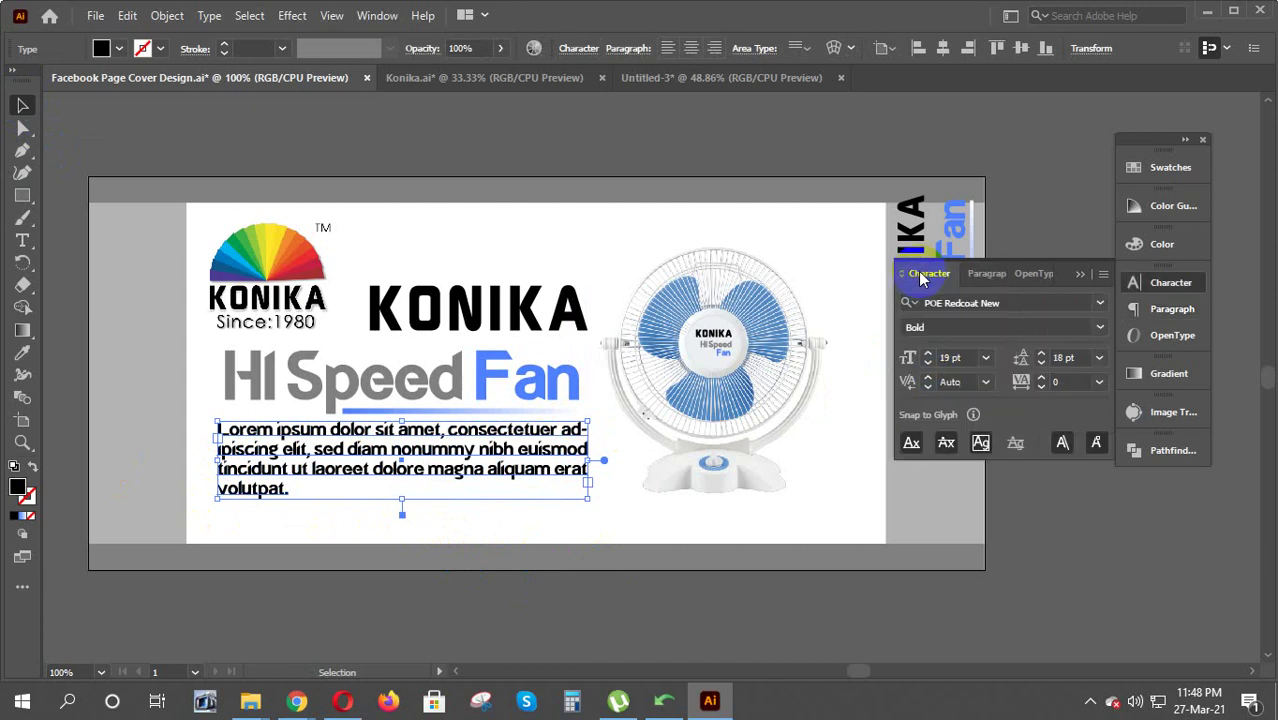
pyautogui.click(928, 364)
pyautogui.click(928, 364)
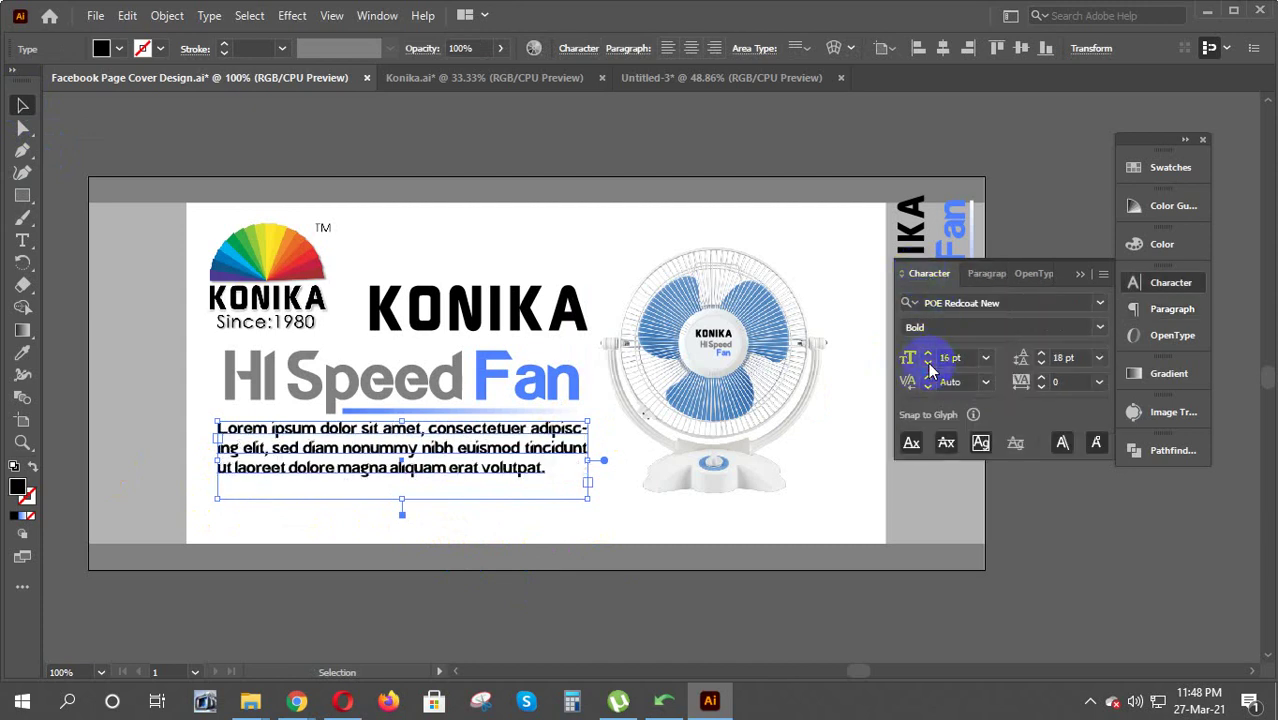
pyautogui.click(928, 364)
pyautogui.click(928, 364)
pyautogui.click(928, 364)
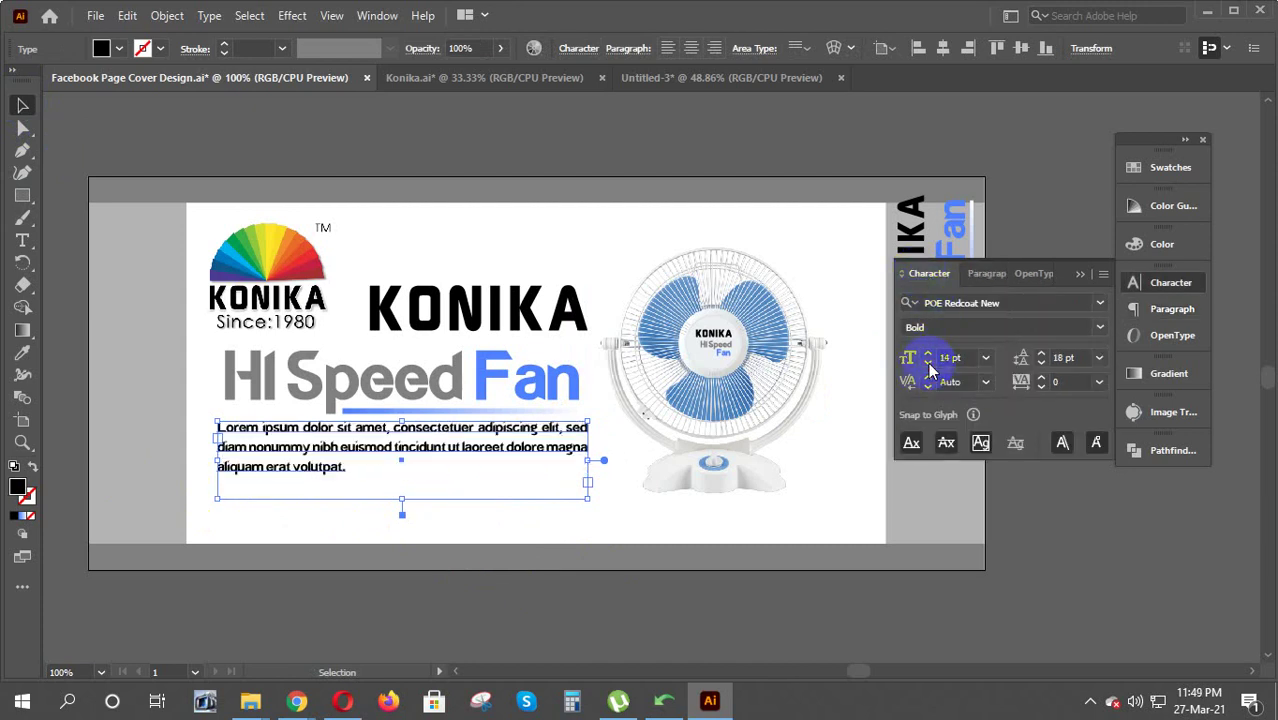
pyautogui.moveTo(401, 498); pyautogui.dragTo(397, 486)
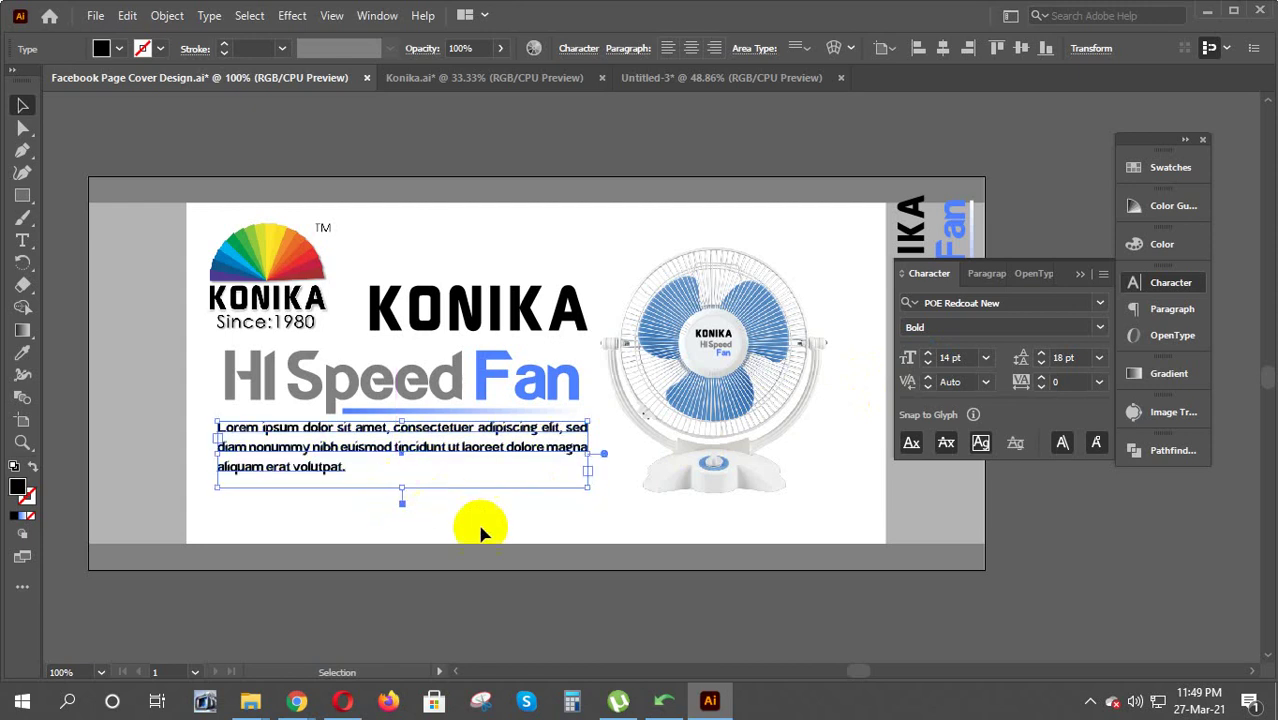
pyautogui.click(502, 607)
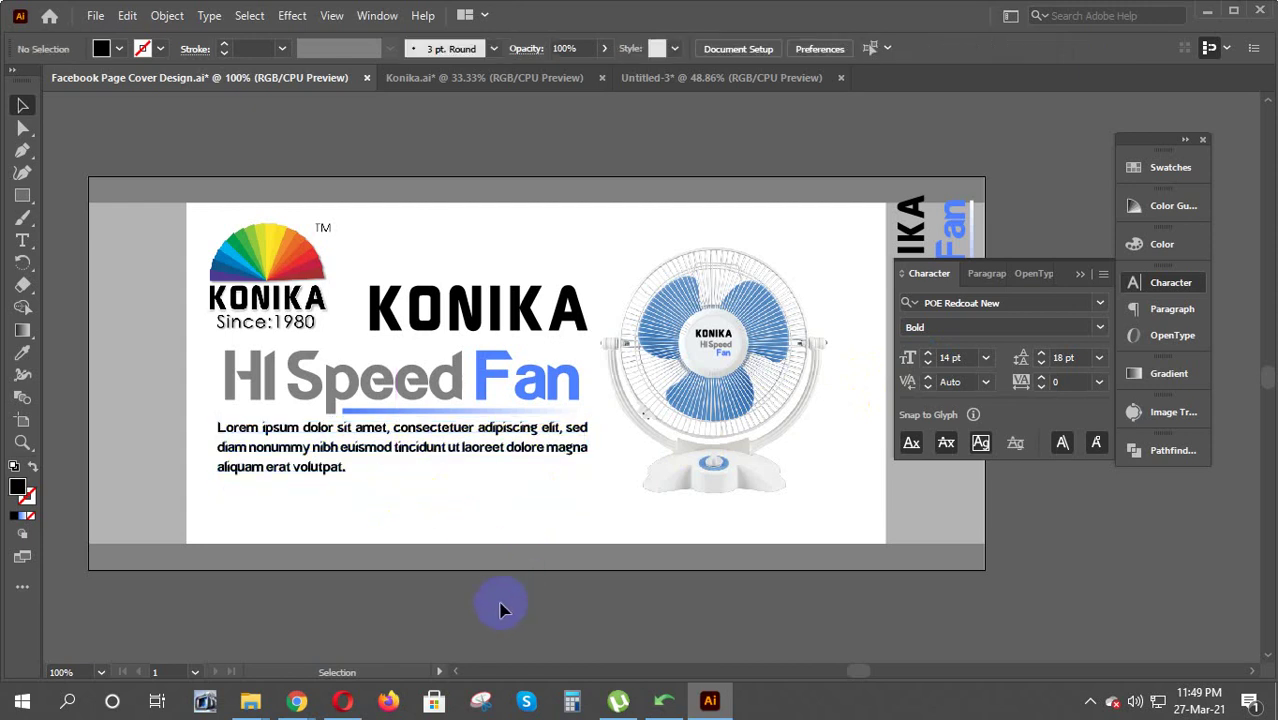
pyautogui.click(440, 455)
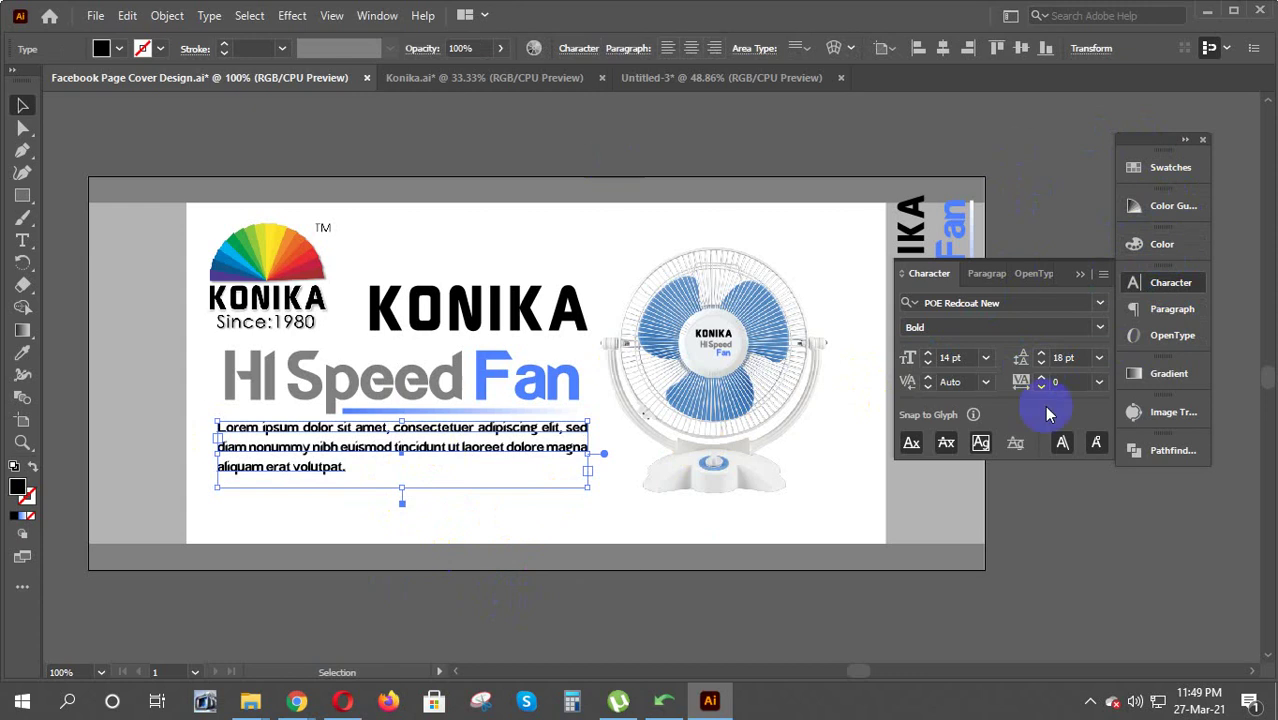
# Try gray fills on the paragraph text, then keep it black and deselect
pyautogui.click(1166, 168)
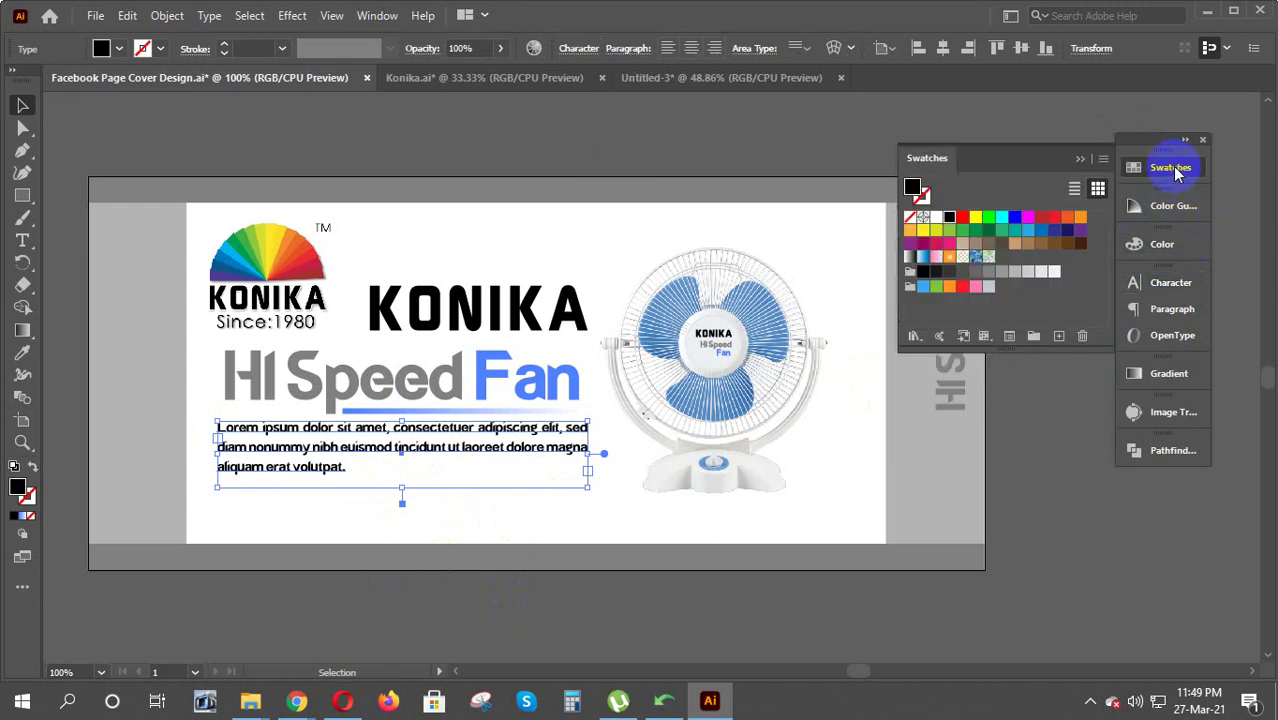
pyautogui.click(999, 275)
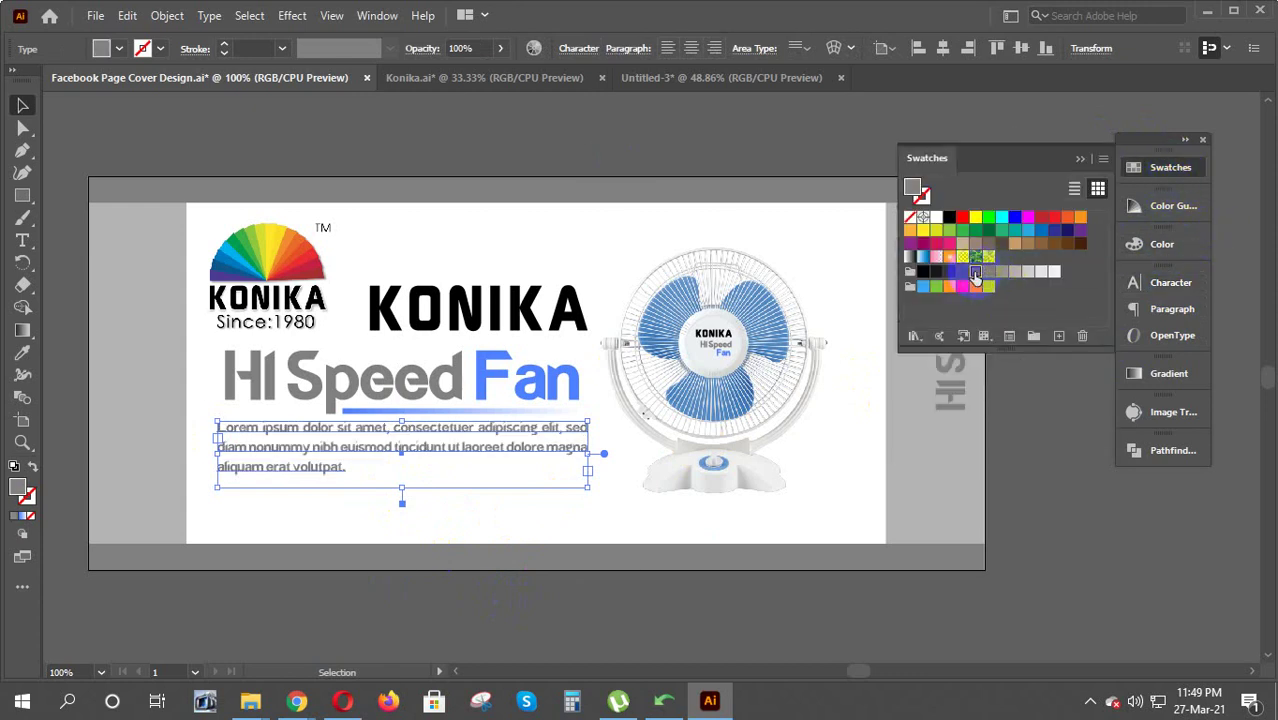
pyautogui.click(976, 274)
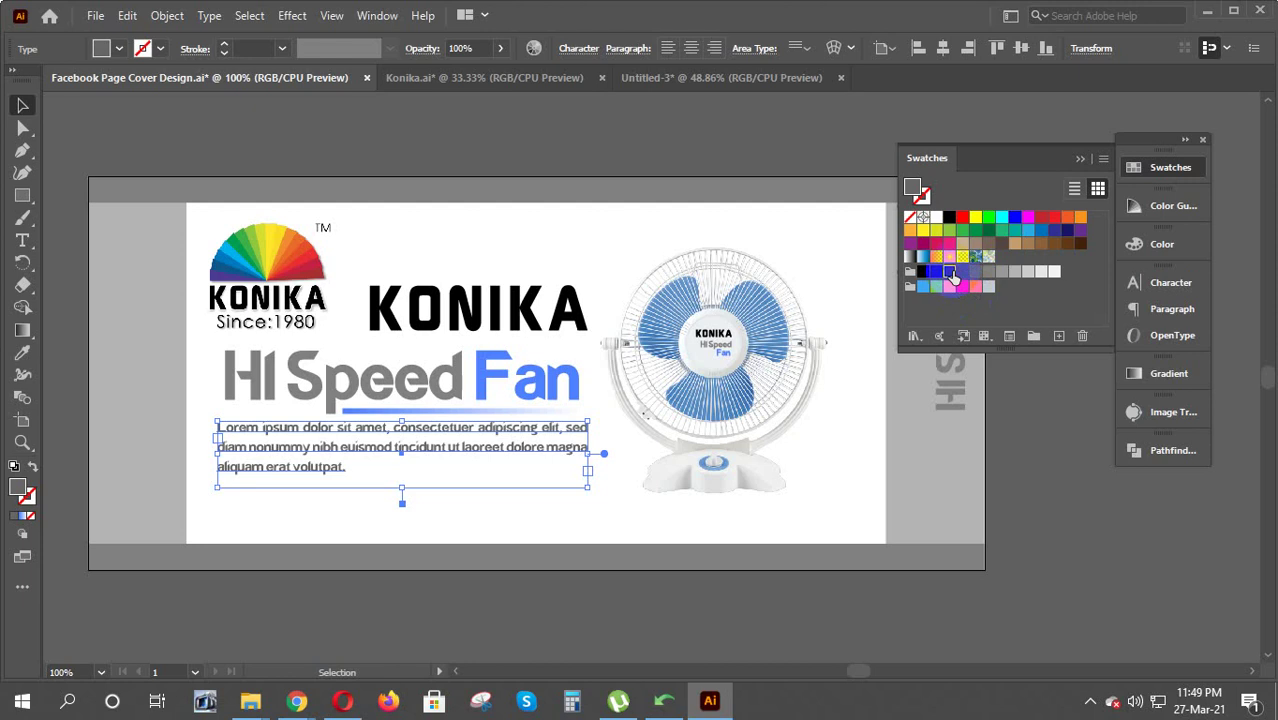
pyautogui.click(945, 271)
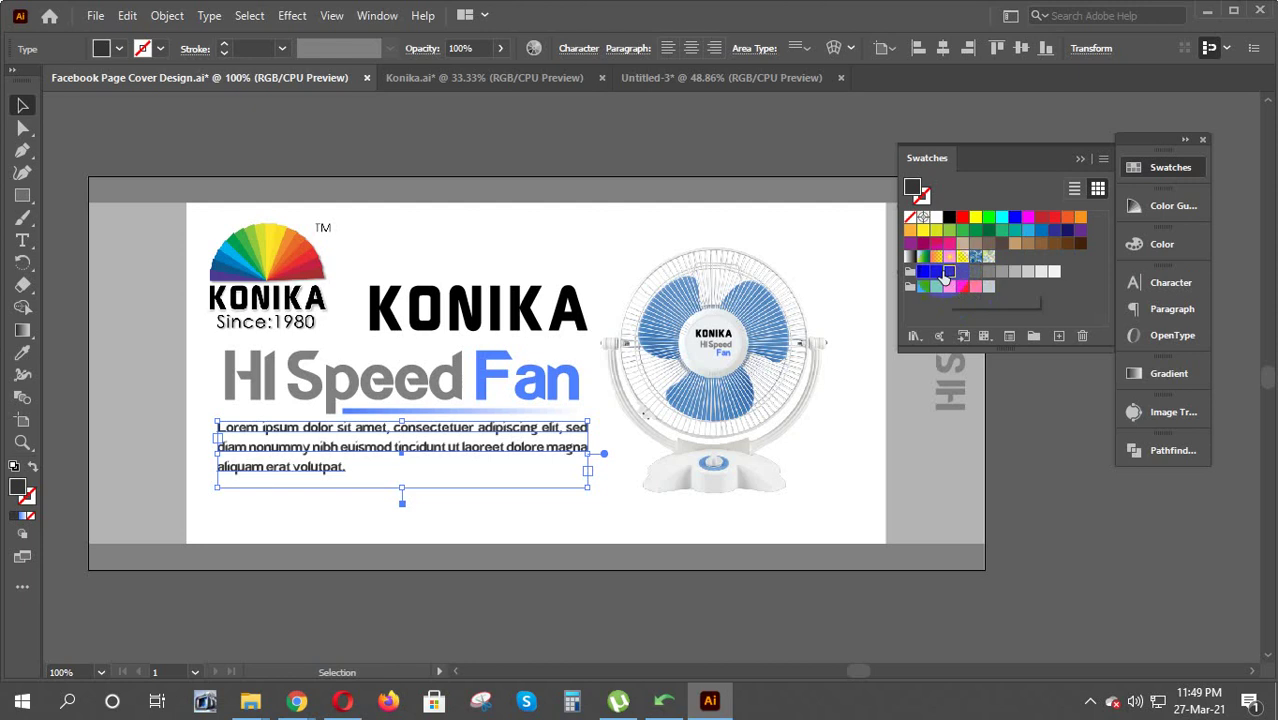
pyautogui.click(576, 591)
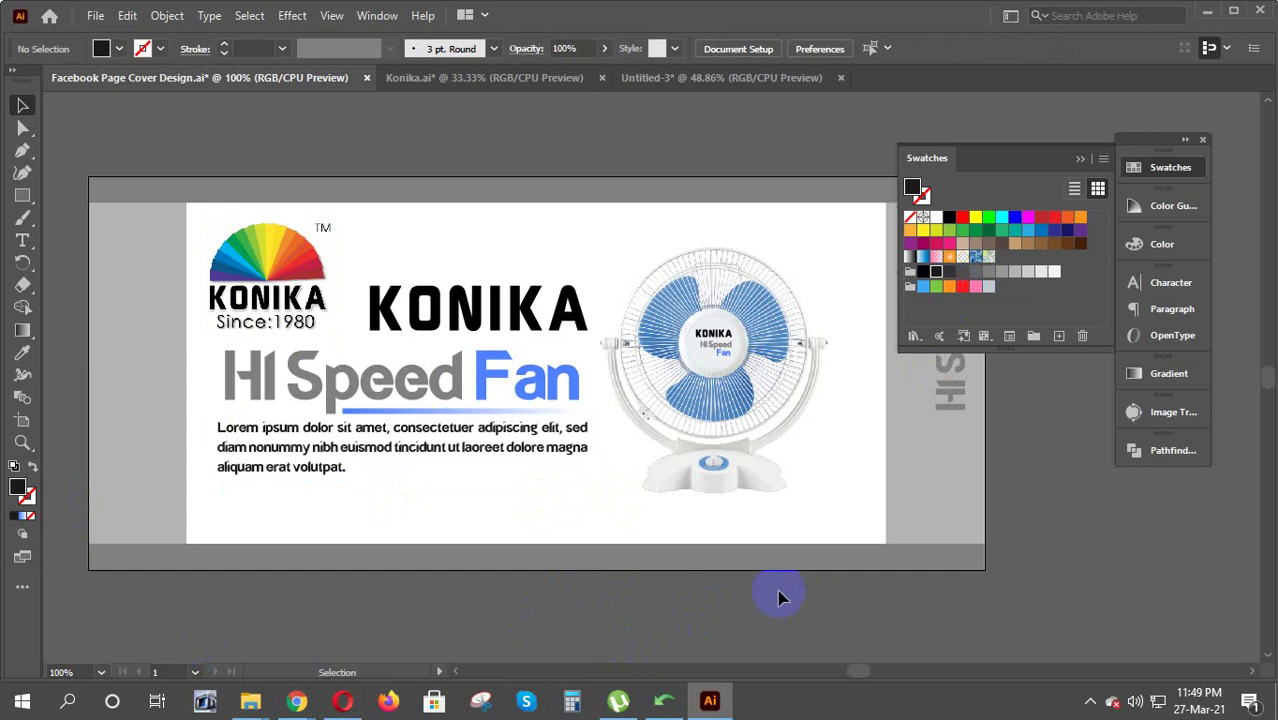
# Select the fan image with a selection box after several selection attempts
pyautogui.click(727, 385)
pyautogui.hotkey('ctrl', 'a')
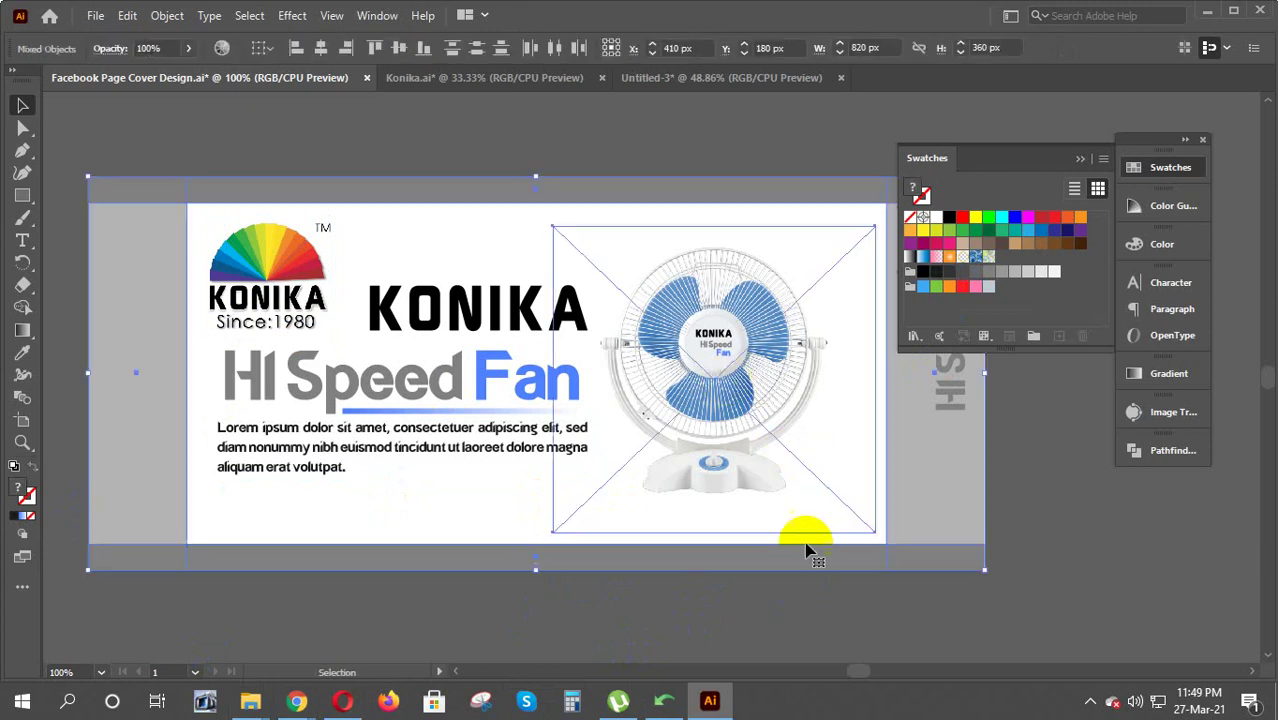
pyautogui.click(907, 591)
pyautogui.click(907, 551)
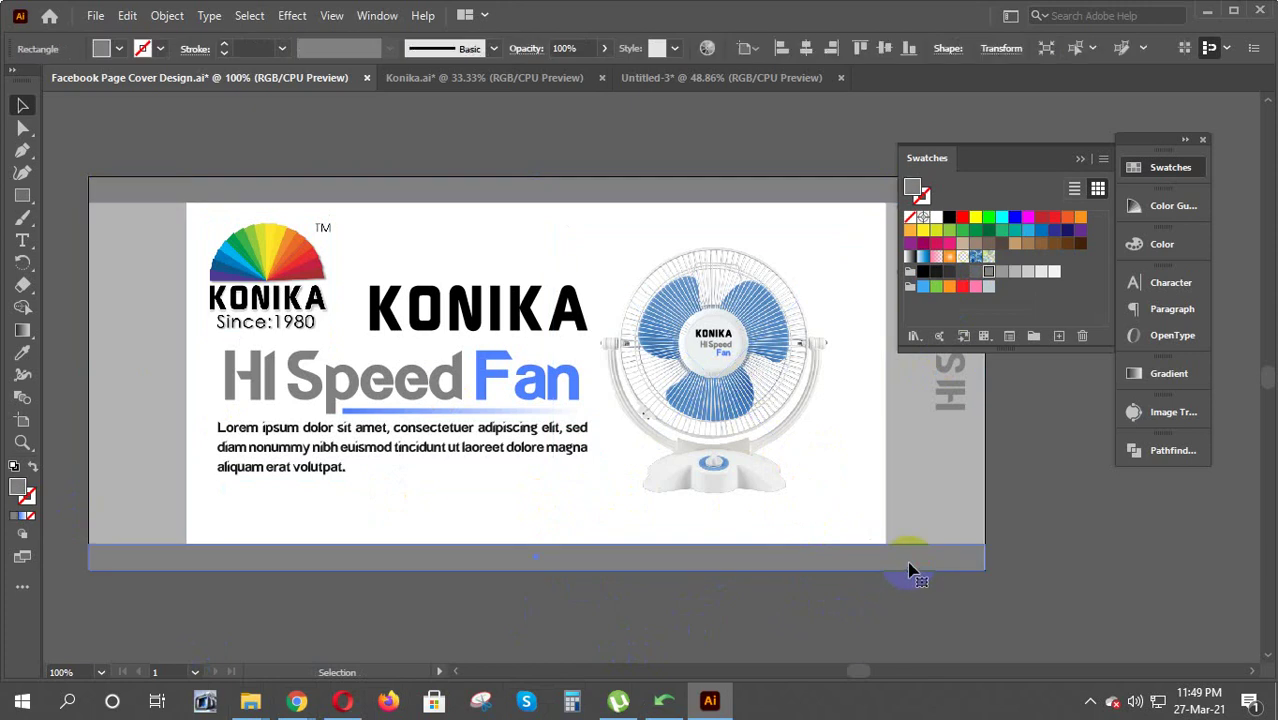
pyautogui.click(930, 510)
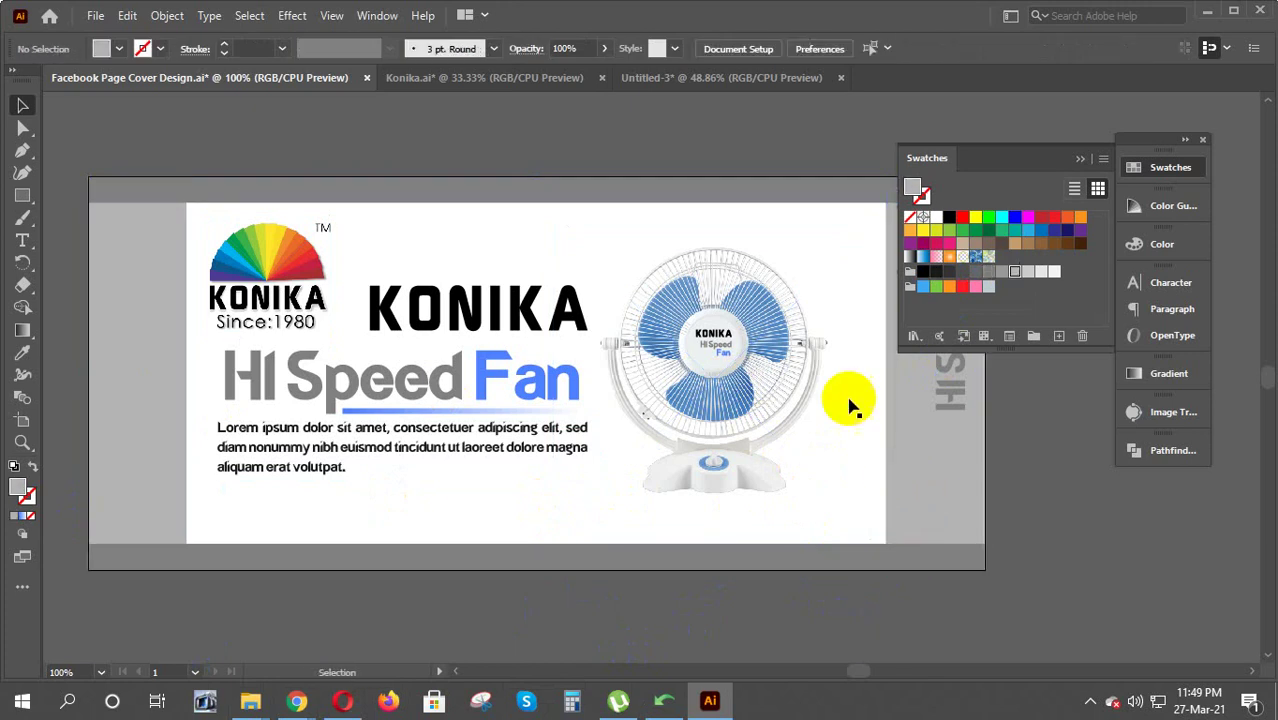
pyautogui.click(112, 358)
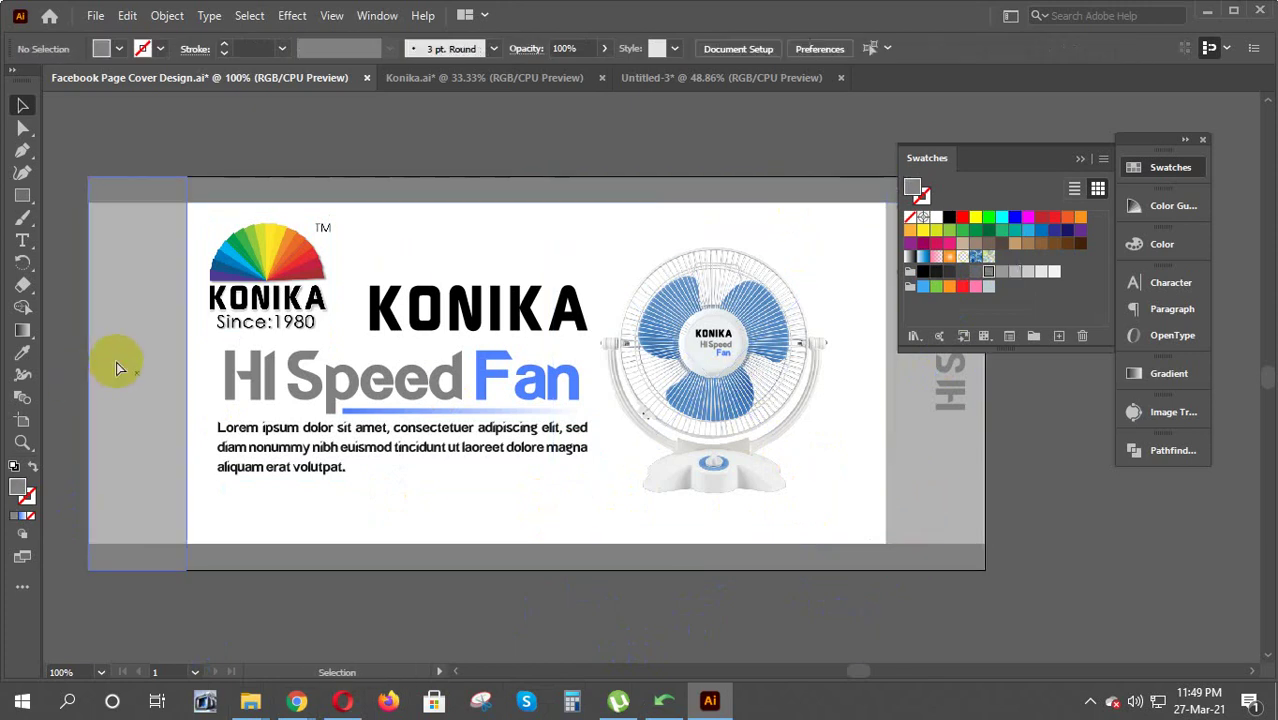
pyautogui.click(390, 540)
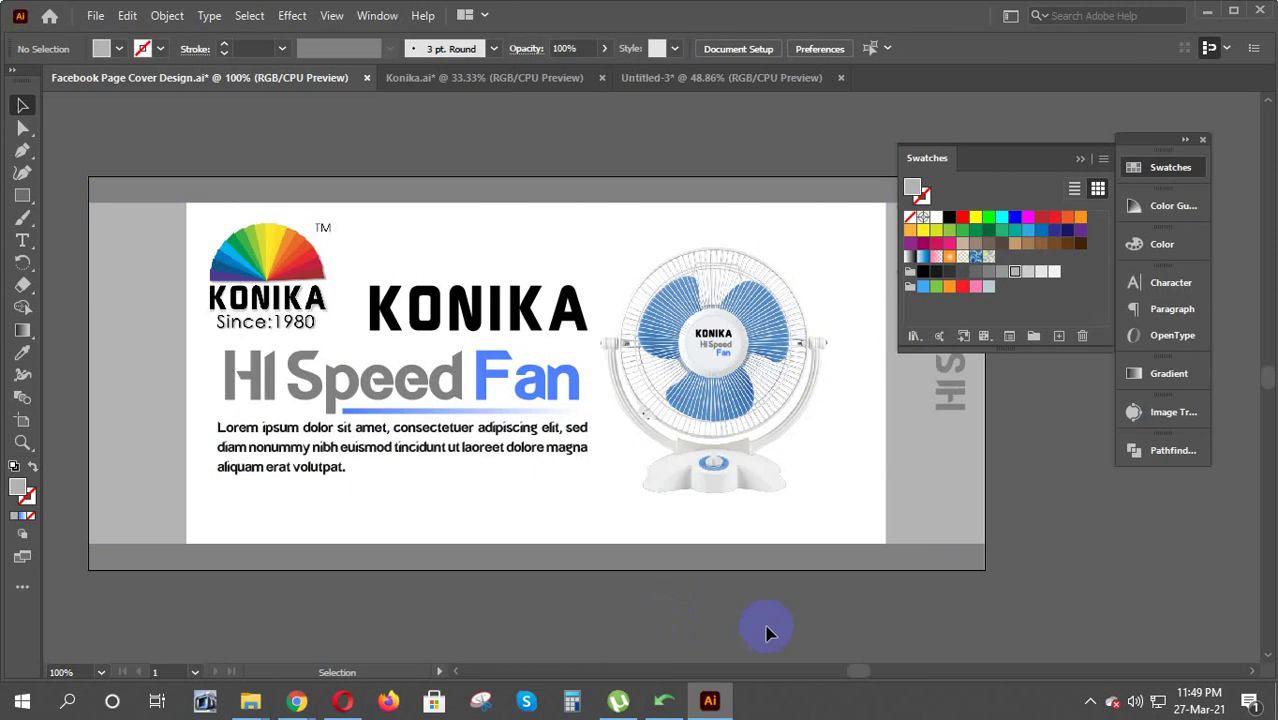
pyautogui.click(685, 342)
pyautogui.moveTo(814, 617); pyautogui.dragTo(670, 280)
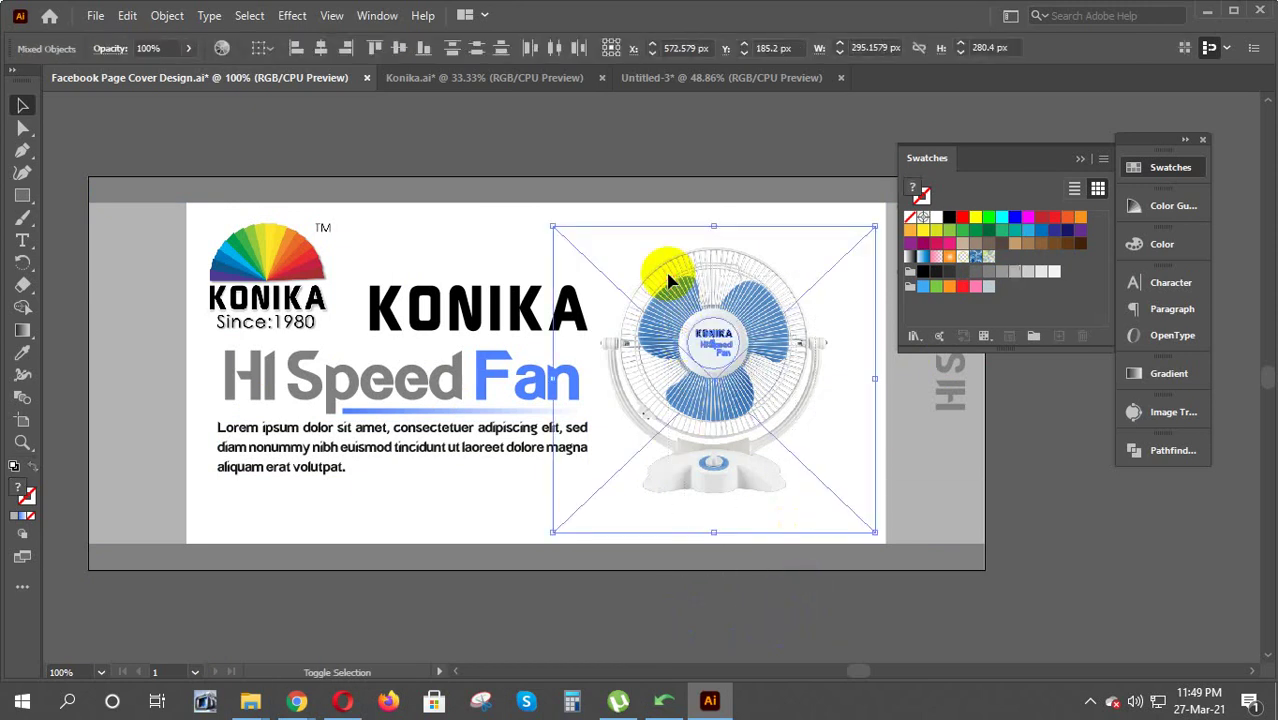
# Nudge the fan image up and left with Shift+arrow keys, then deselect
pyautogui.hotkey('shift', 'Up')
pyautogui.hotkey('shift', 'Up')
pyautogui.hotkey('shift', 'Up')
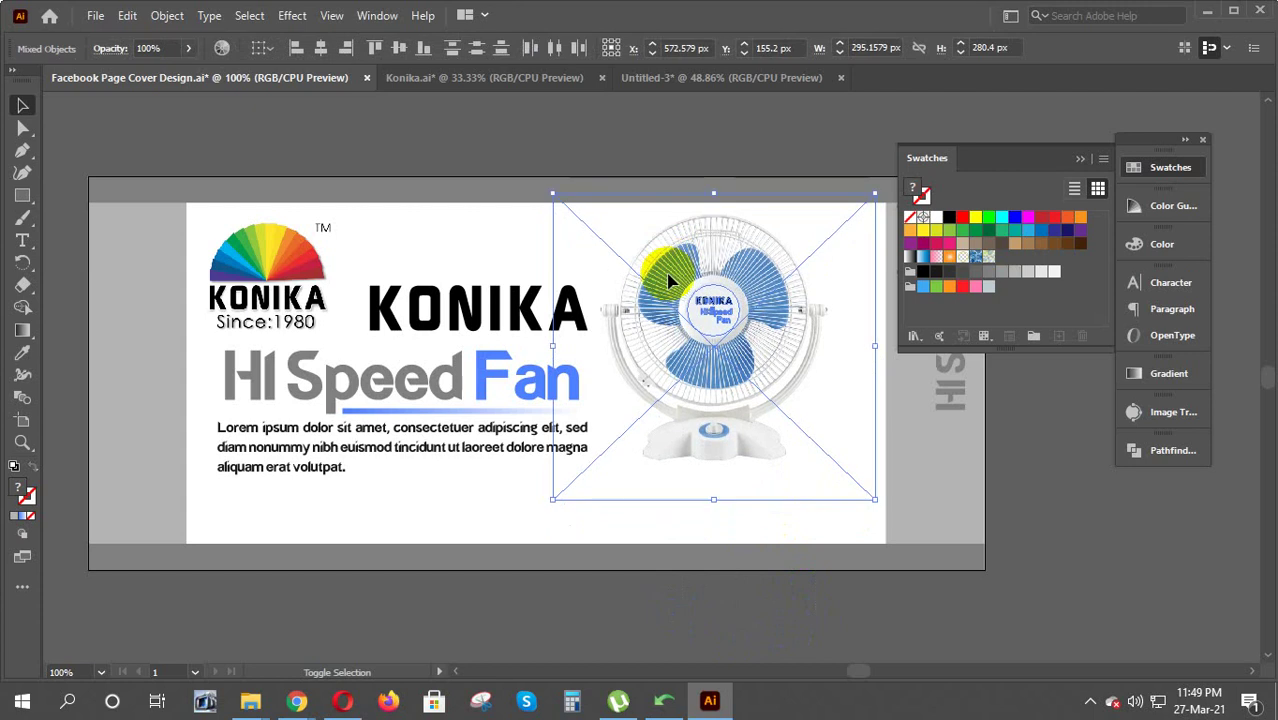
pyautogui.hotkey('shift', 'Left')
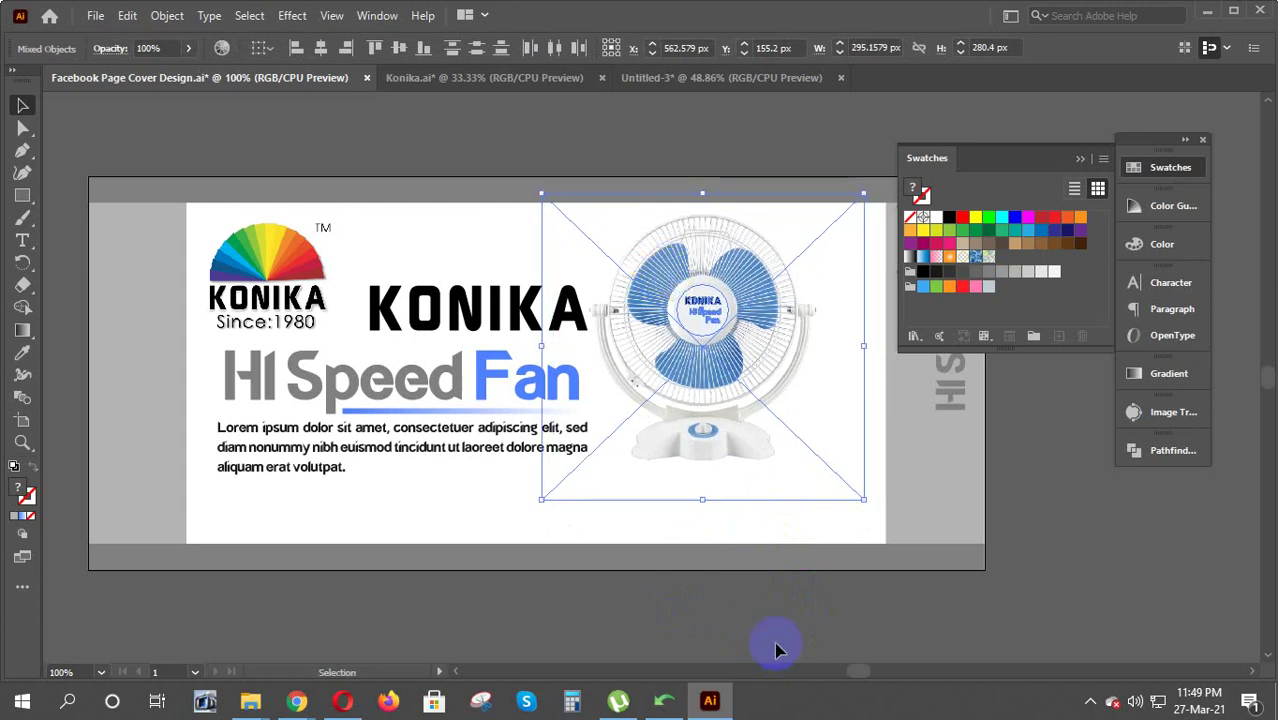
pyautogui.click(797, 632)
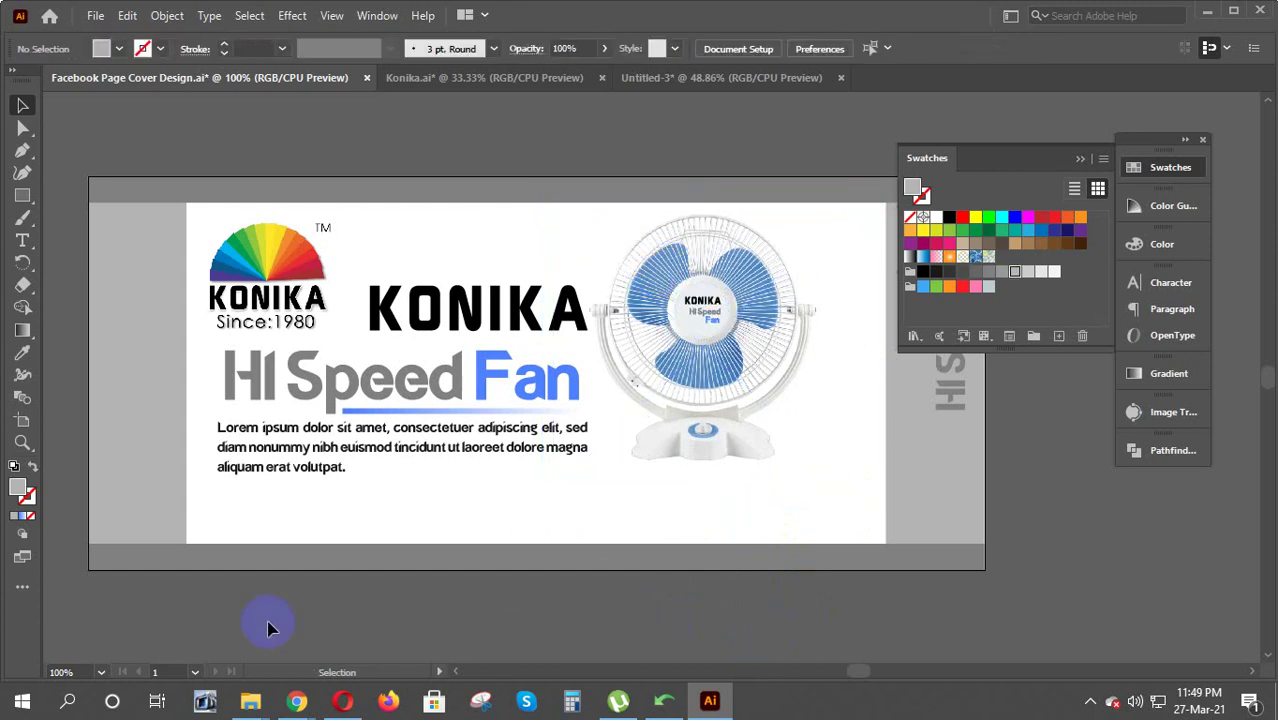
pyautogui.click(23, 198)
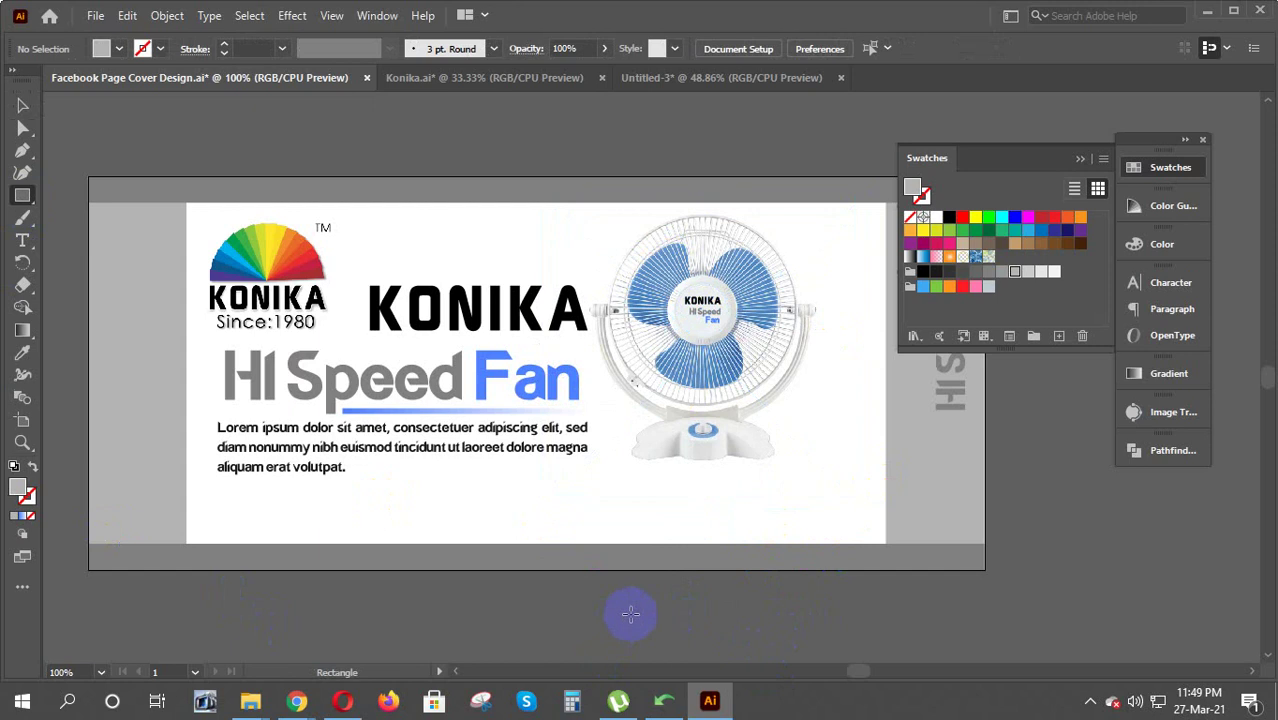
# Draw a rectangle below the artboard, round it into a pill, and Unite it
pyautogui.moveTo(666, 621); pyautogui.dragTo(754, 608)
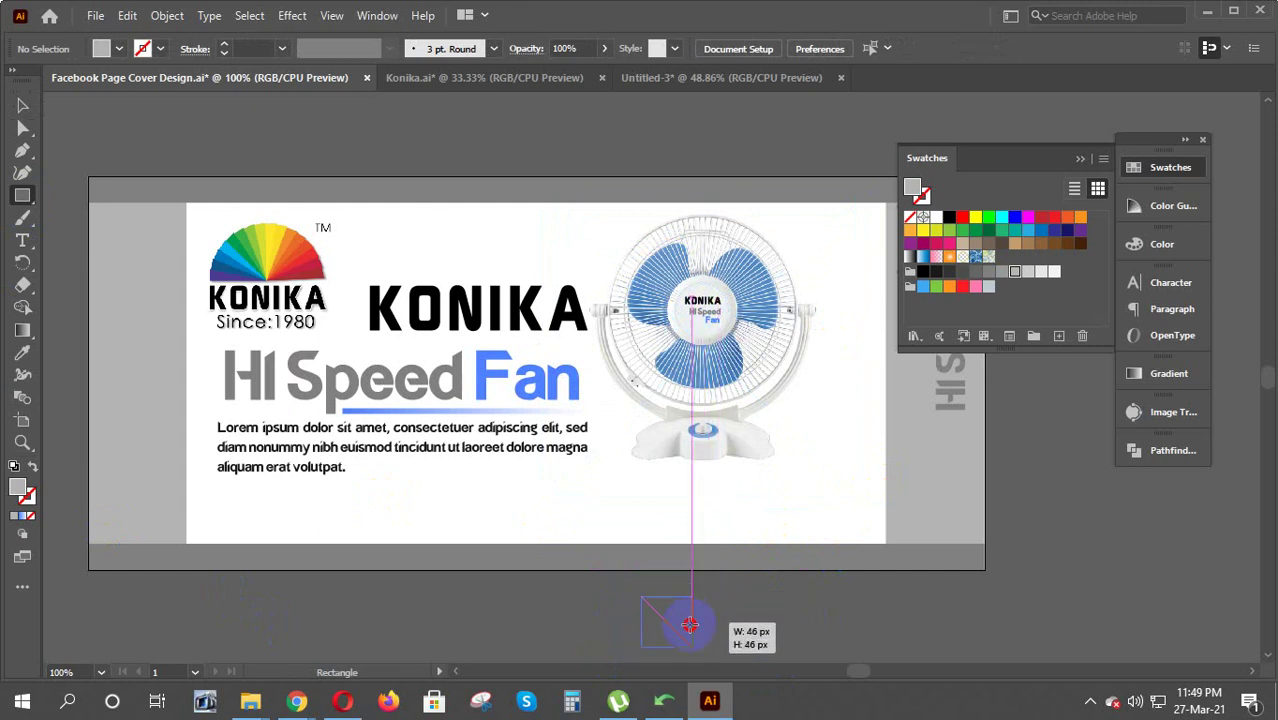
pyautogui.moveTo(754, 608)
pyautogui.mouseDown()
pyautogui.moveTo(858, 550)
pyautogui.moveTo(750, 606)
pyautogui.mouseUp()
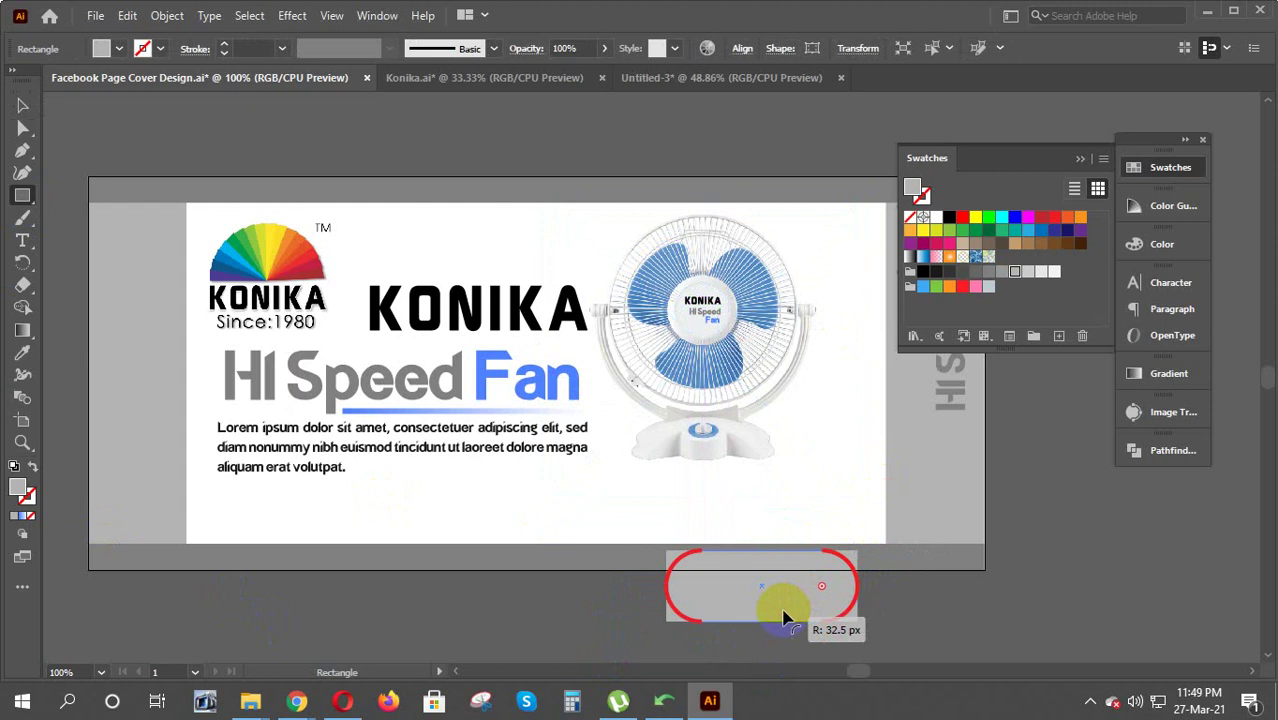
pyautogui.click(25, 112)
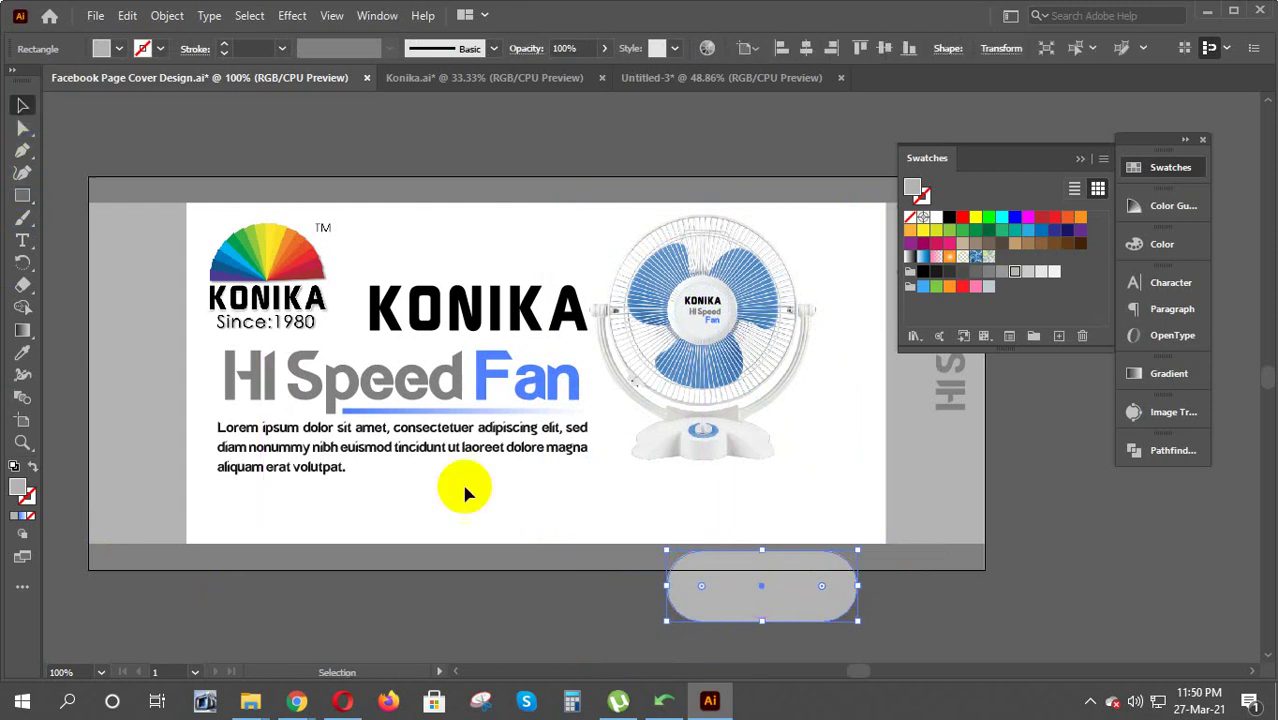
pyautogui.moveTo(740, 588)
pyautogui.mouseDown()
pyautogui.moveTo(577, 637)
pyautogui.moveTo(921, 566)
pyautogui.moveTo(1087, 579)
pyautogui.mouseUp()
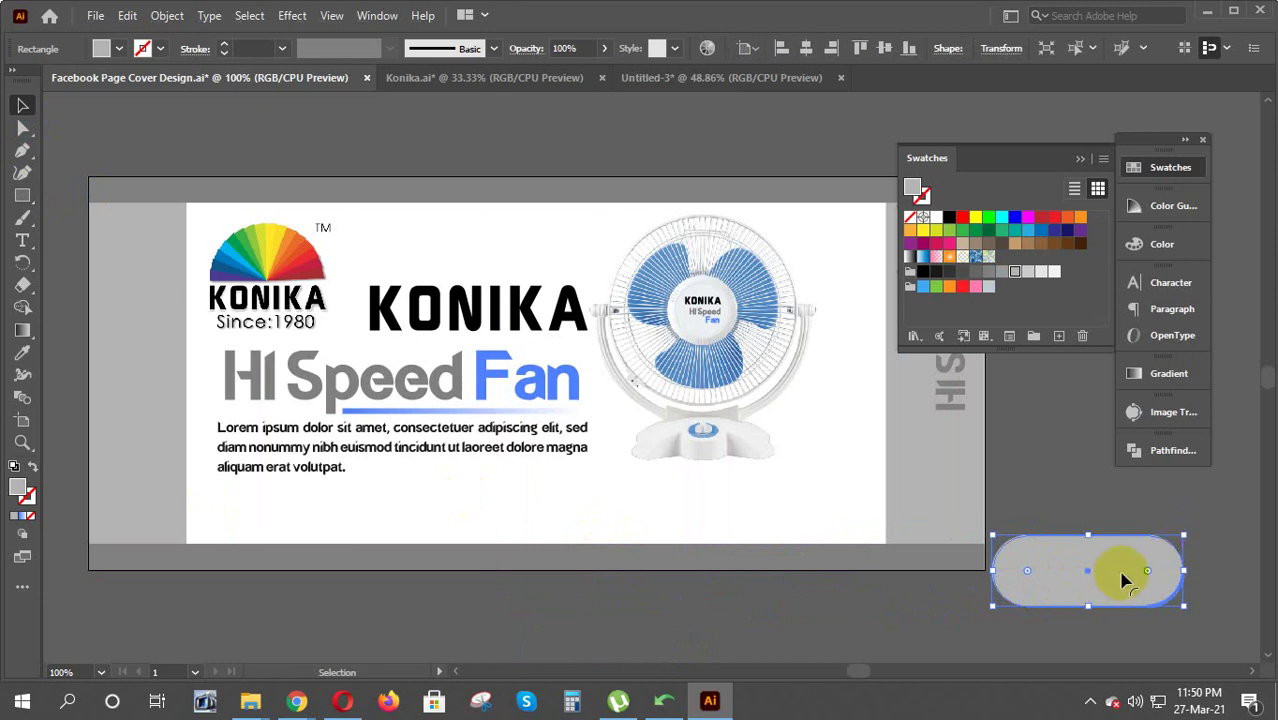
pyautogui.click(1170, 450)
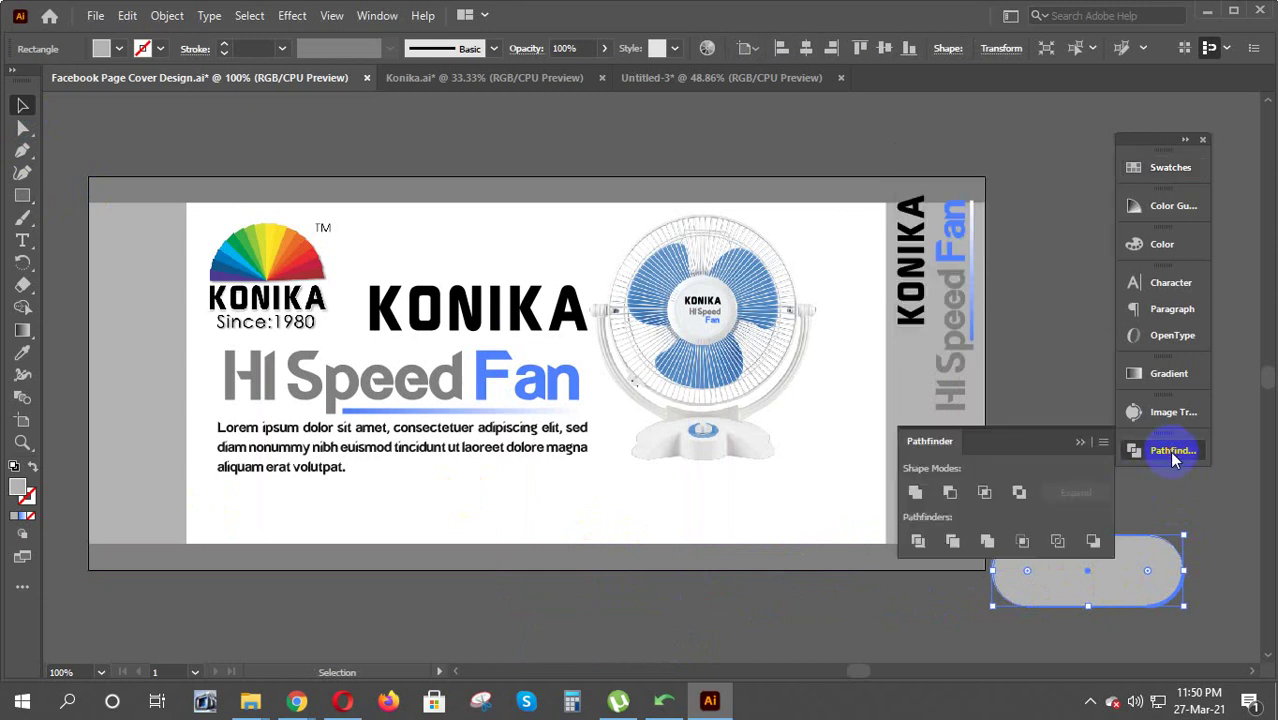
pyautogui.click(913, 495)
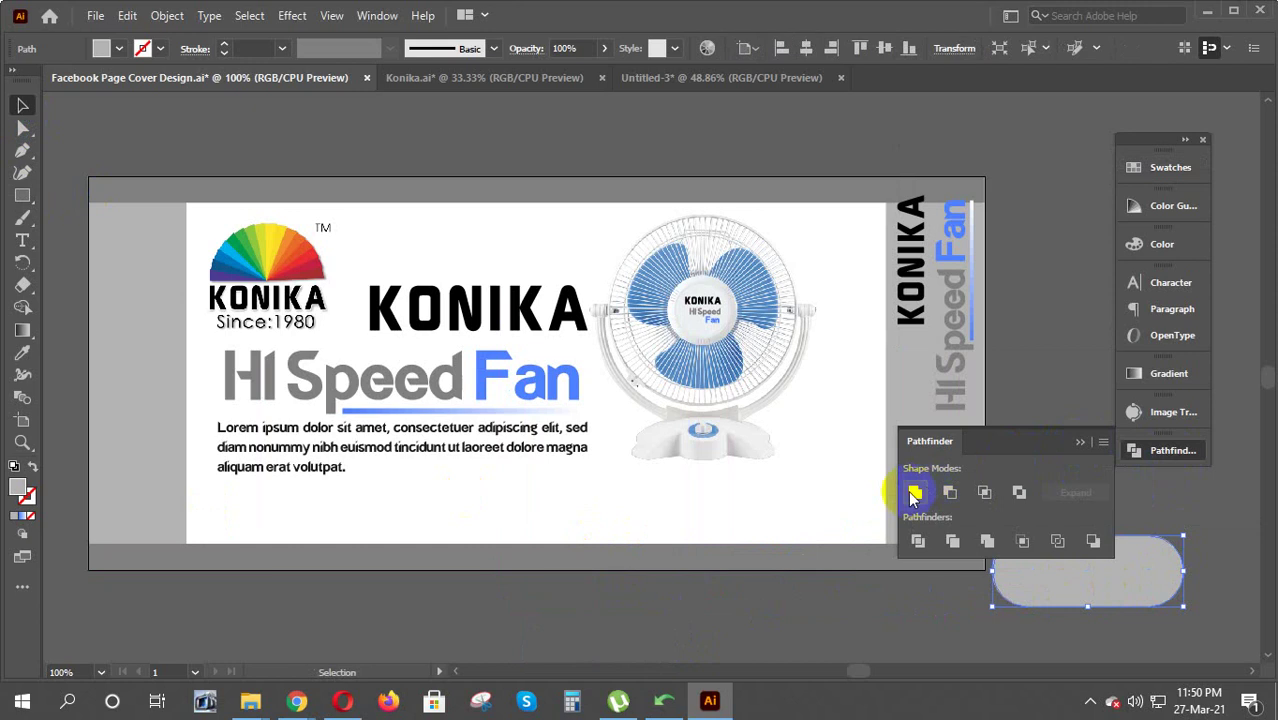
# Shrink the pill and place it under the fan's base
pyautogui.click(1080, 441)
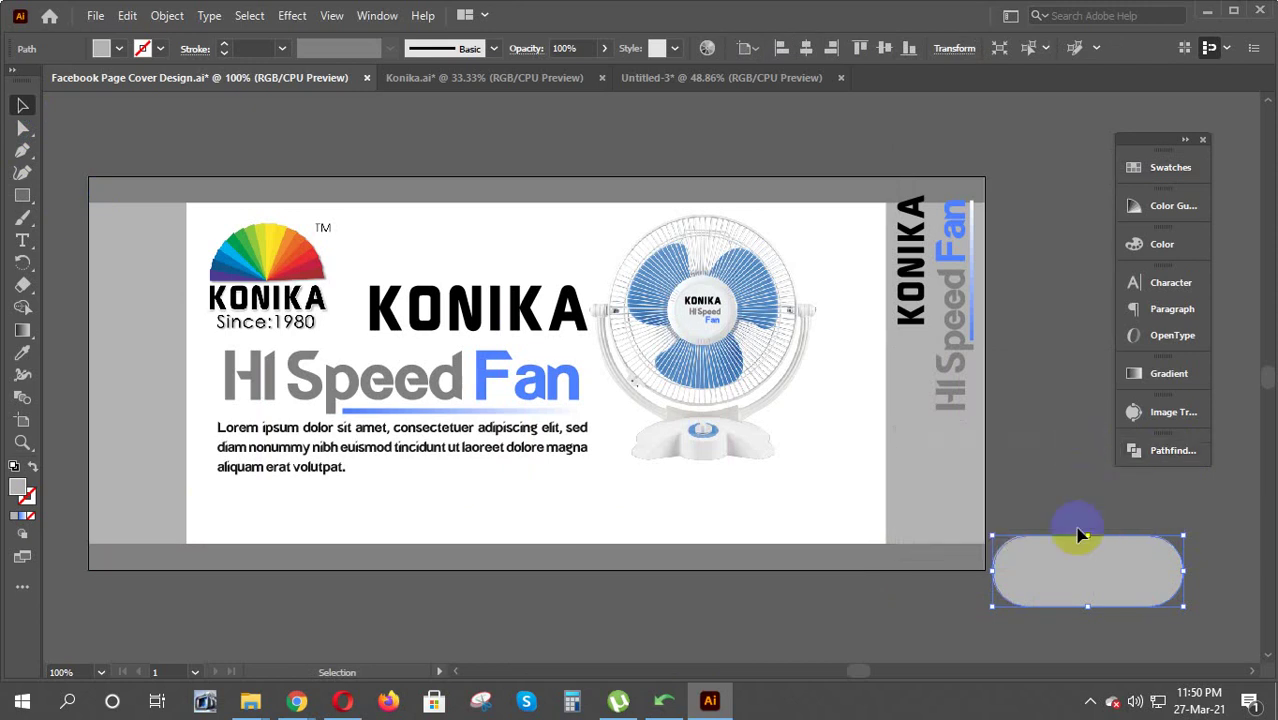
pyautogui.moveTo(1185, 537)
pyautogui.mouseDown()
pyautogui.moveTo(1144, 550)
pyautogui.moveTo(715, 507)
pyautogui.mouseUp()
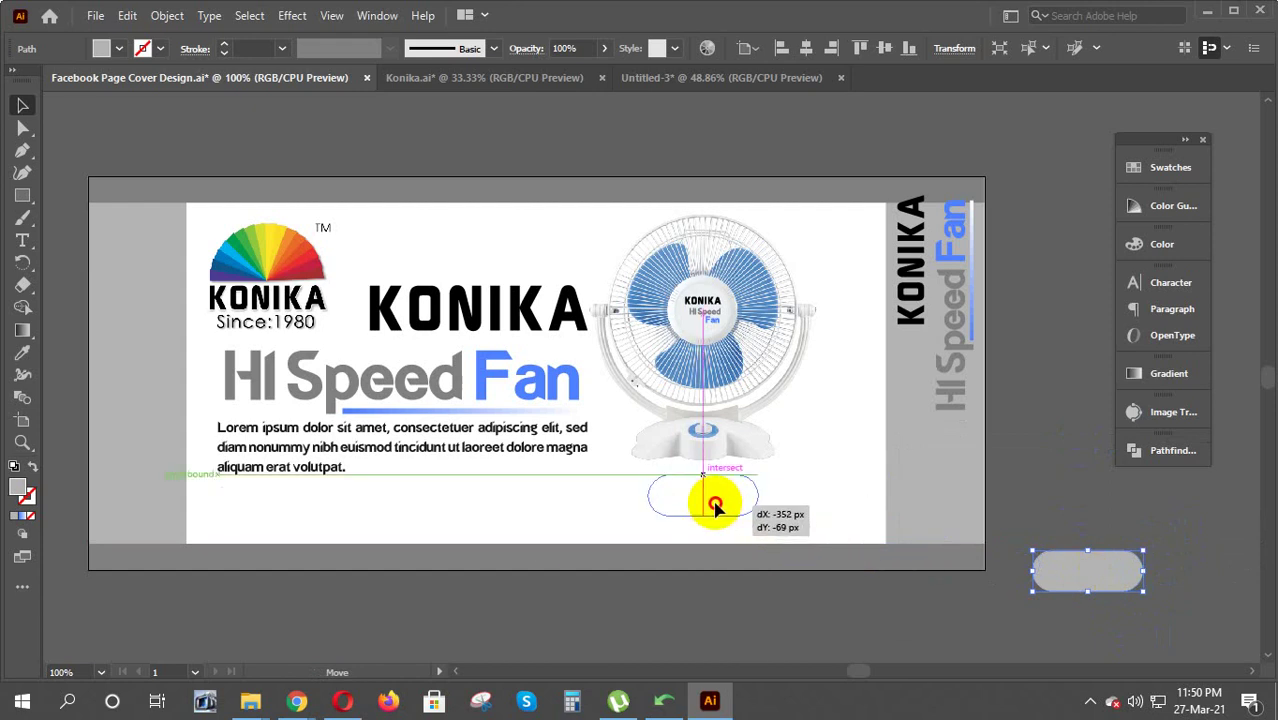
pyautogui.keyDown('shift'); pyautogui.click(756, 471); pyautogui.keyUp('shift')
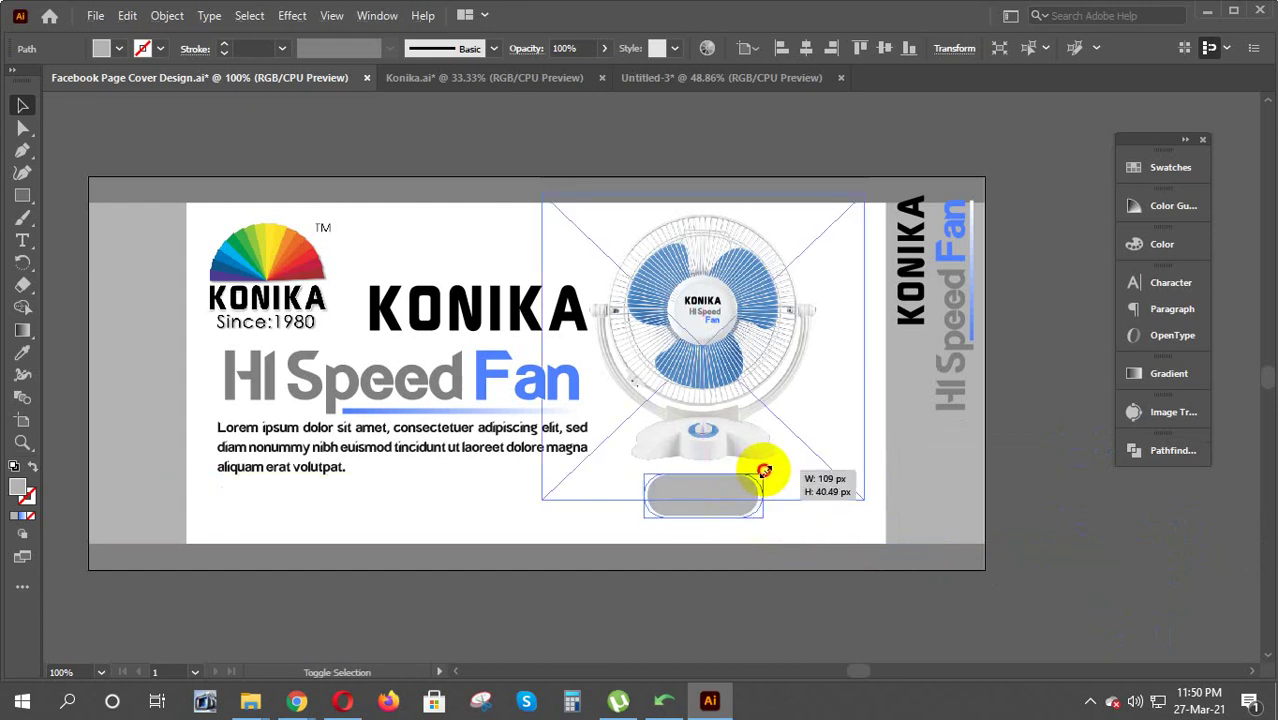
pyautogui.click(766, 470)
pyautogui.keyDown('shift'); pyautogui.click(756, 466); pyautogui.keyUp('shift')
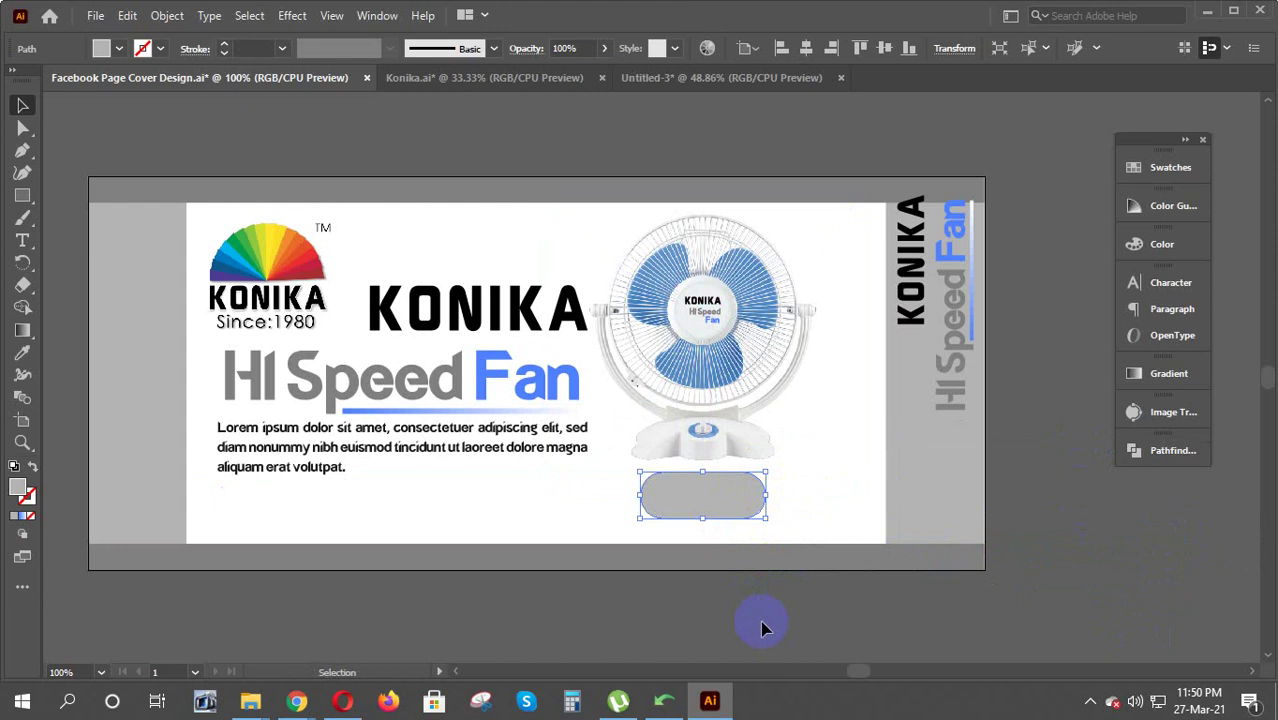
pyautogui.click(588, 590)
pyautogui.click(713, 494)
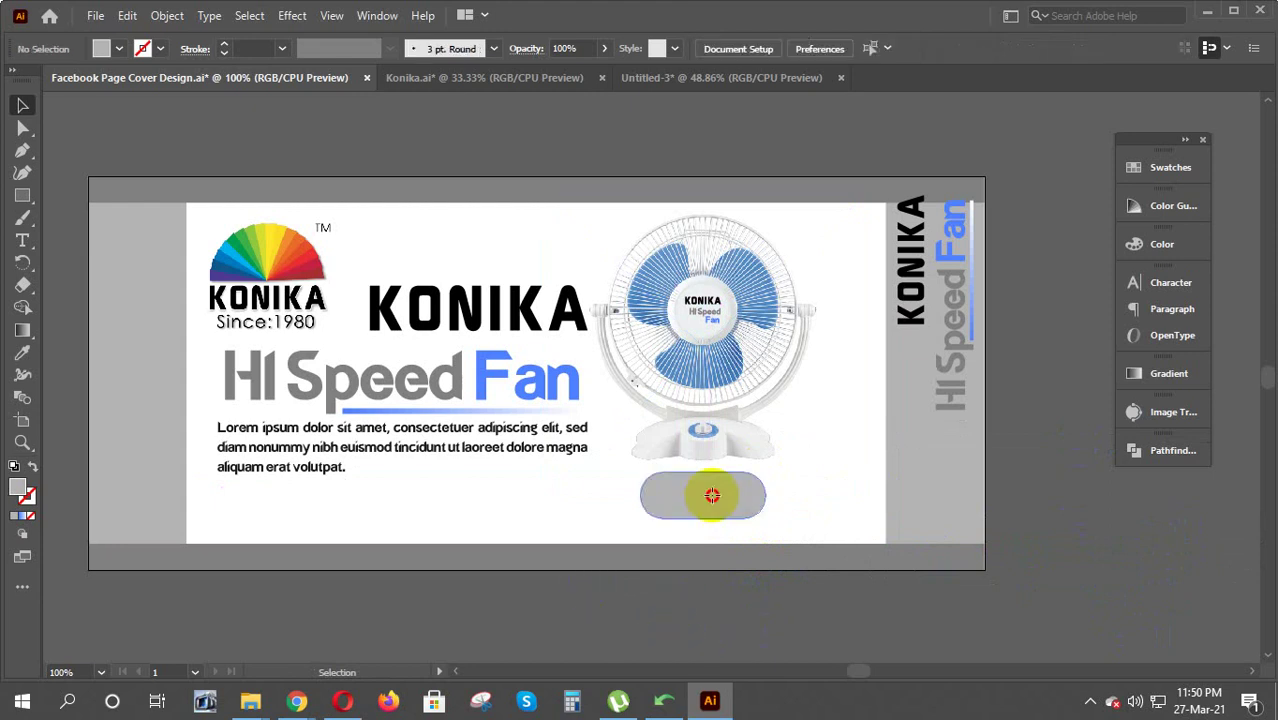
# Fill the pill with the fan blades' blue using the Eyedropper
pyautogui.click(22, 354)
pyautogui.click(708, 377)
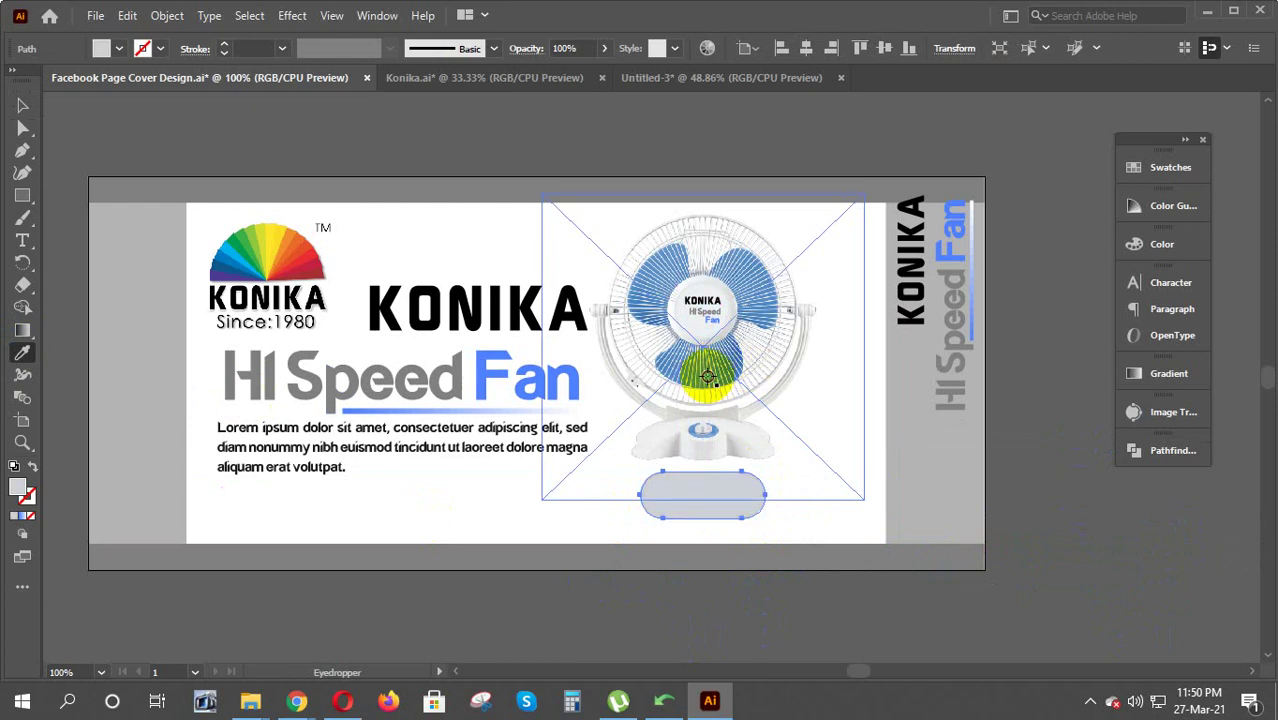
pyautogui.click(726, 368)
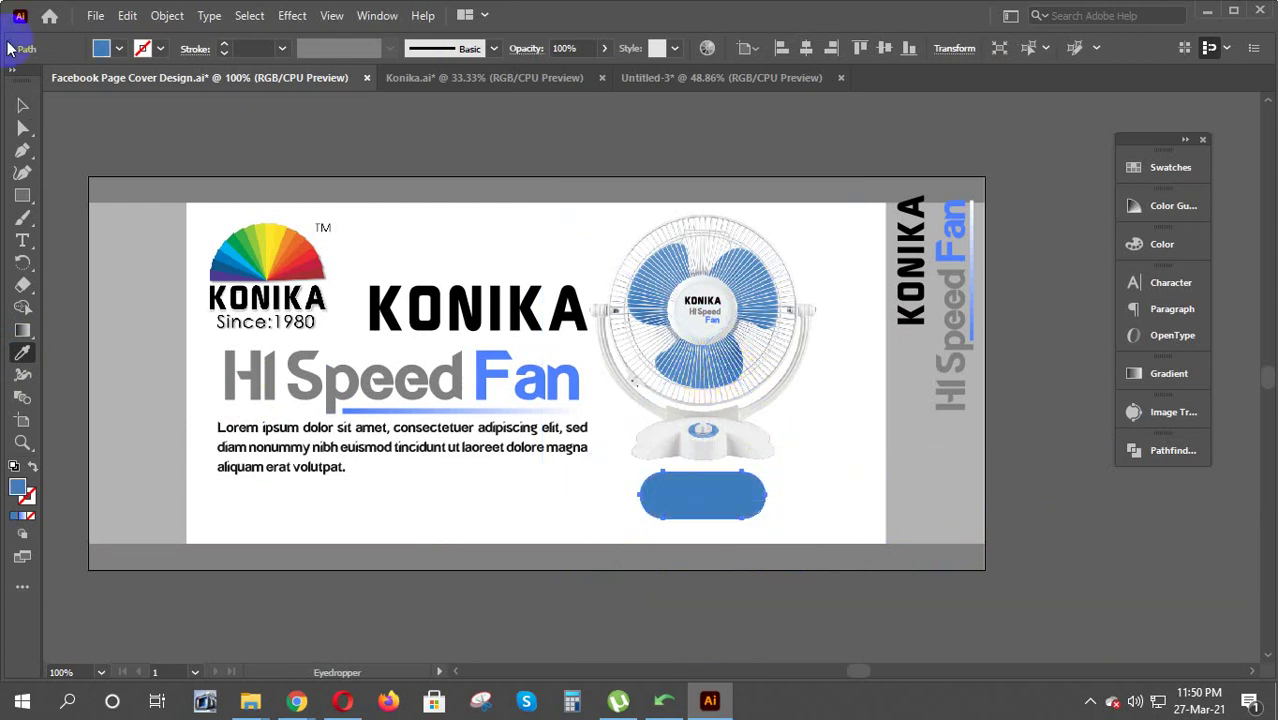
pyautogui.click(22, 105)
pyautogui.keyDown('shift'); pyautogui.click(730, 210); pyautogui.keyUp('shift')
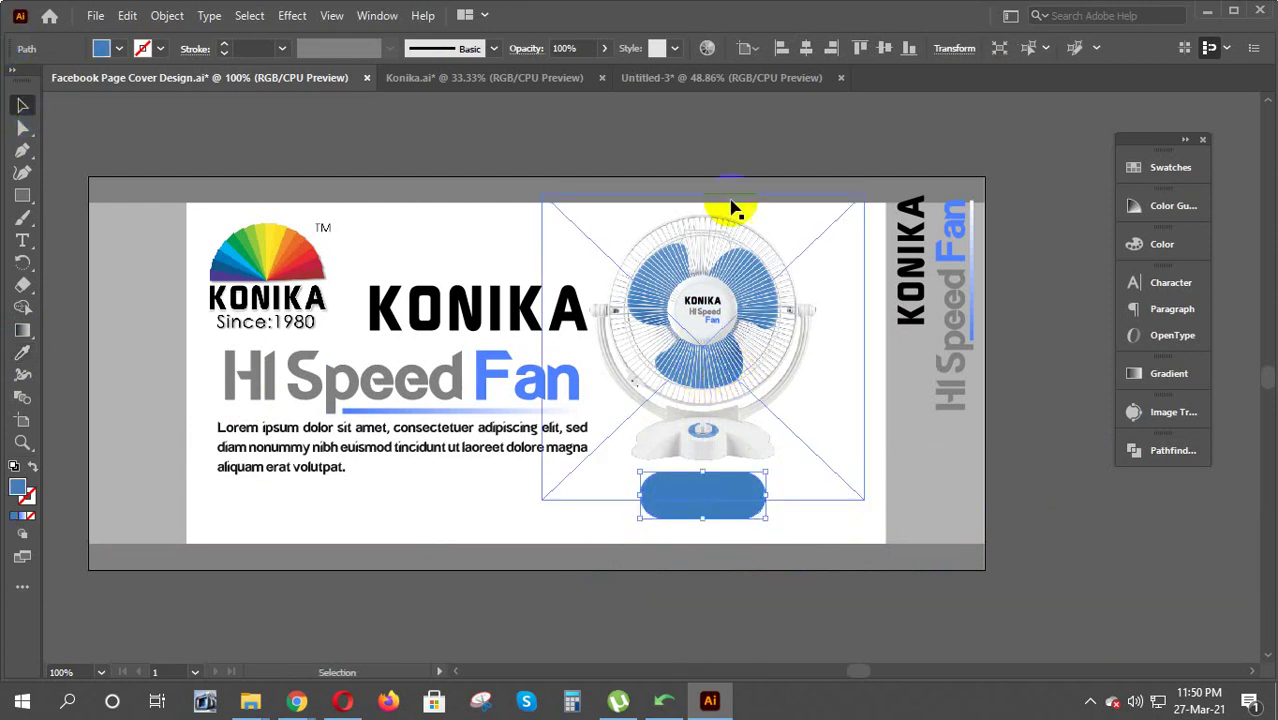
pyautogui.keyDown('shift'); pyautogui.click(819, 437); pyautogui.keyUp('shift')
pyautogui.click(655, 592)
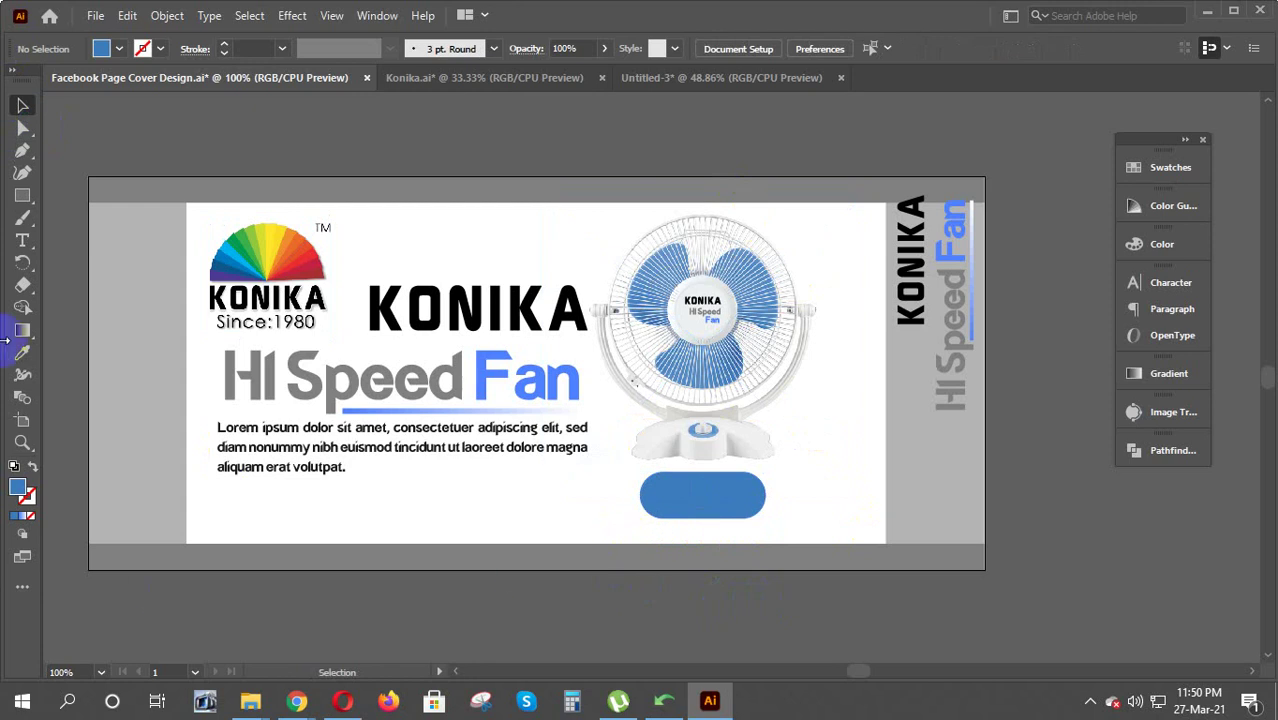
# Add Lorem ipsum placeholder text and move it onto the blue pill
pyautogui.click(22, 240)
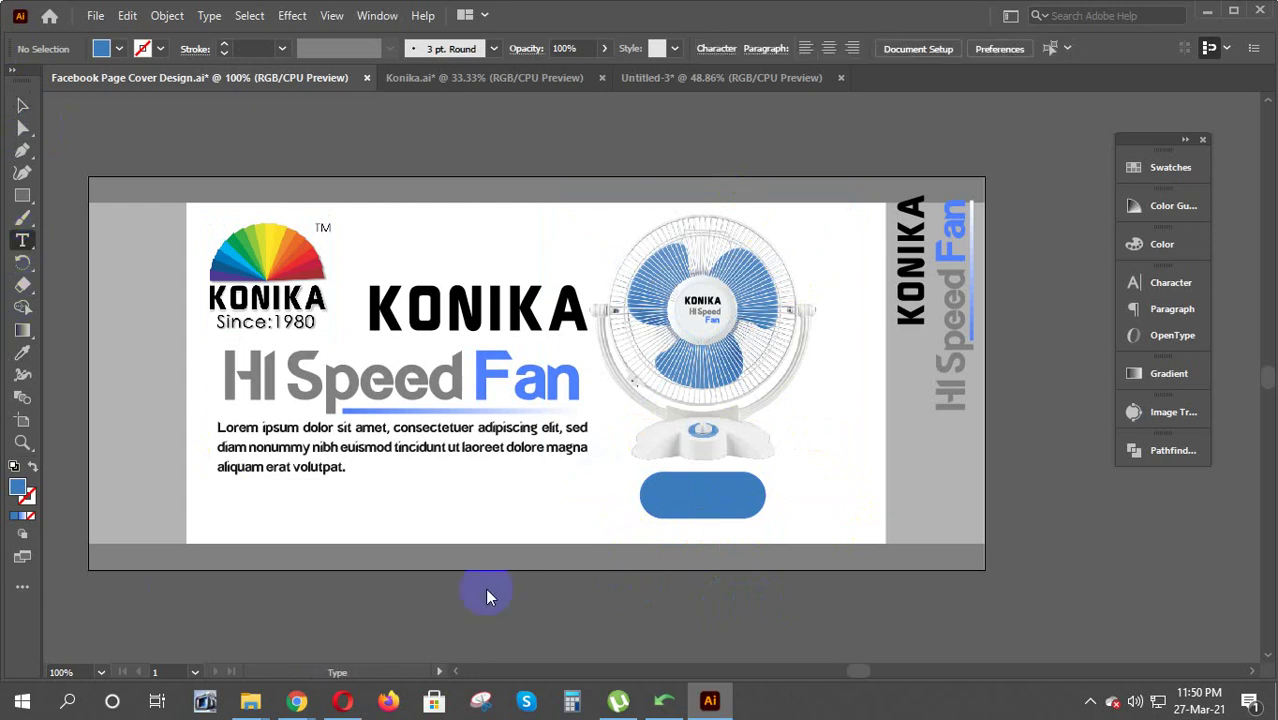
pyautogui.click(665, 608)
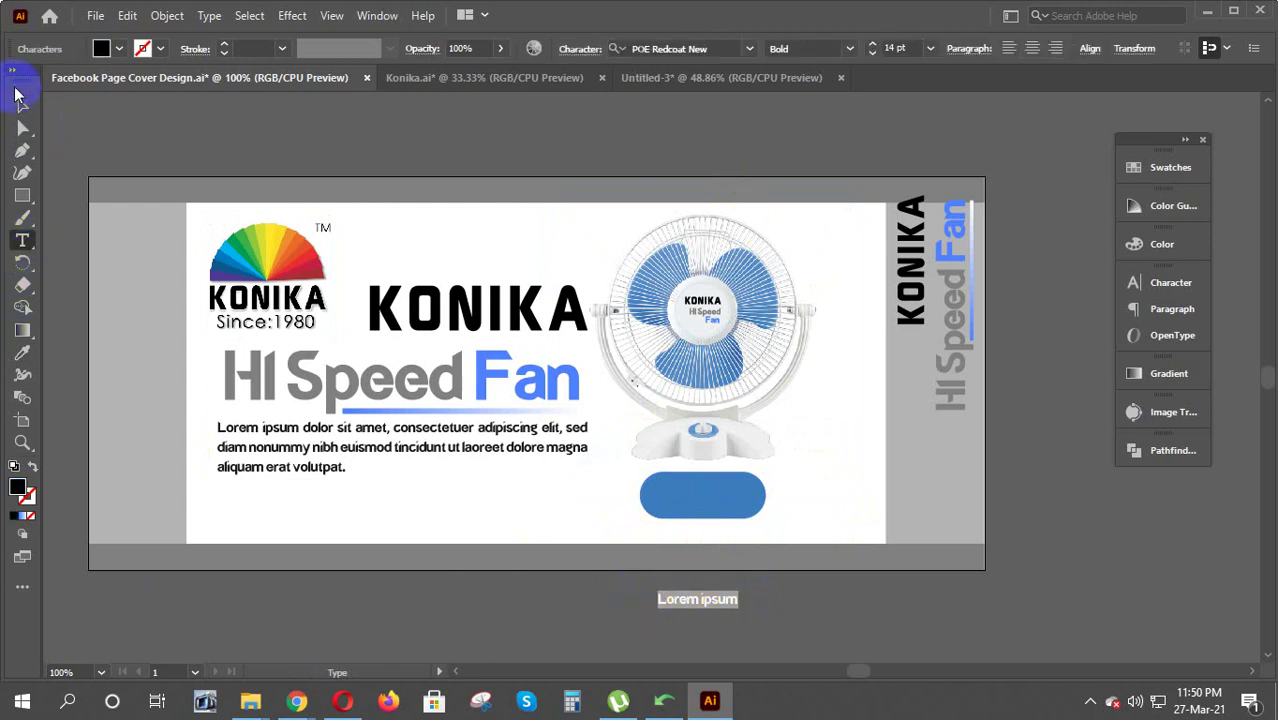
pyautogui.click(22, 105)
pyautogui.click(700, 598)
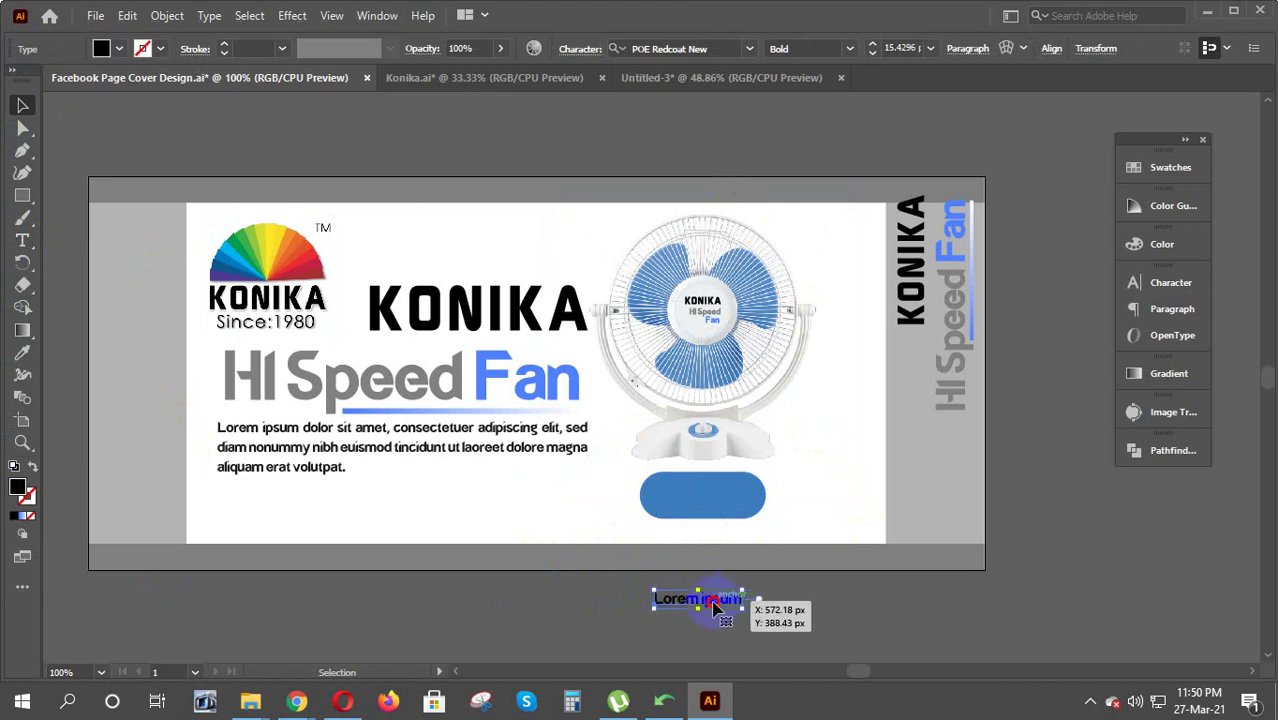
pyautogui.moveTo(712, 592); pyautogui.dragTo(718, 500)
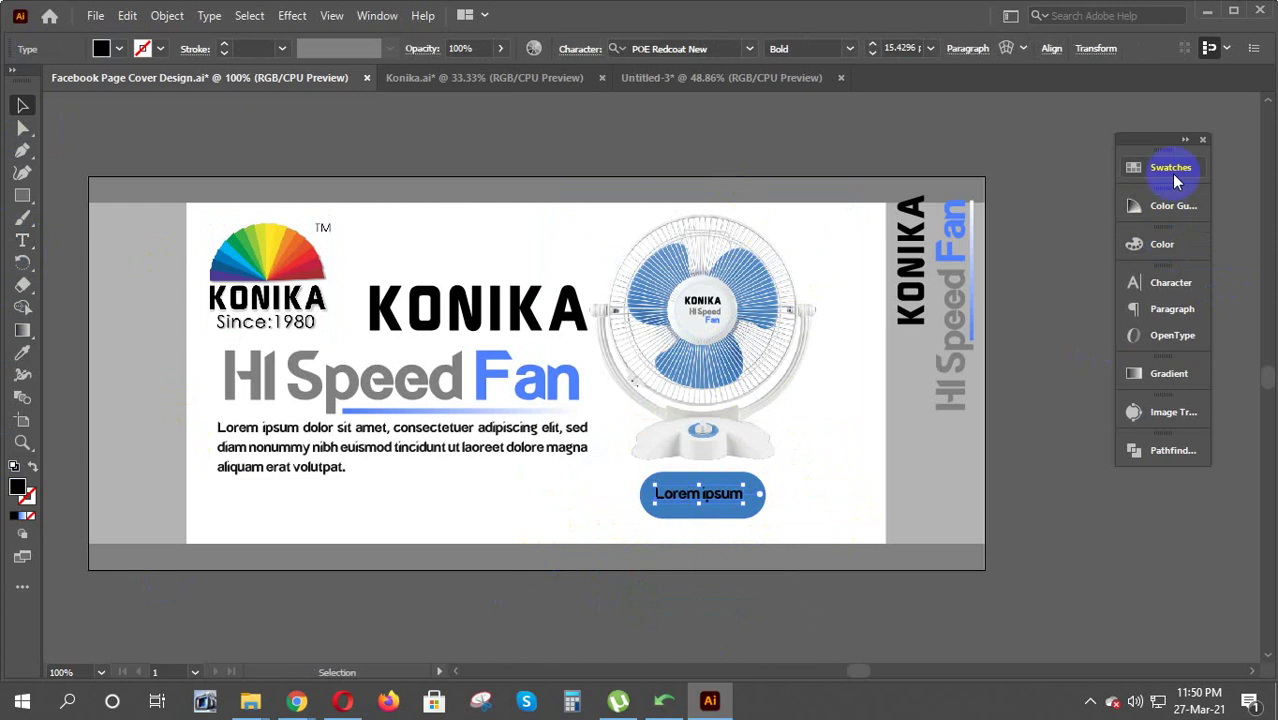
# Make the Lorem ipsum label white and shift it slightly left
pyautogui.click(1166, 168)
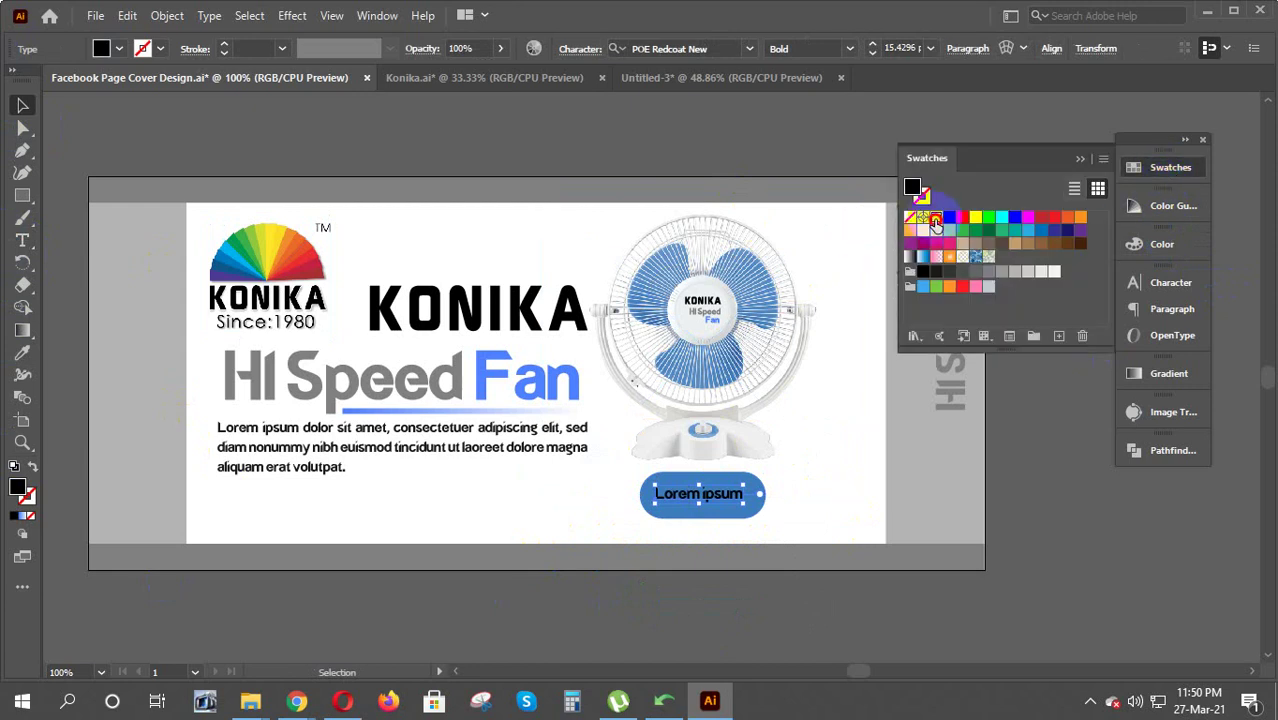
pyautogui.click(935, 220)
pyautogui.click(776, 594)
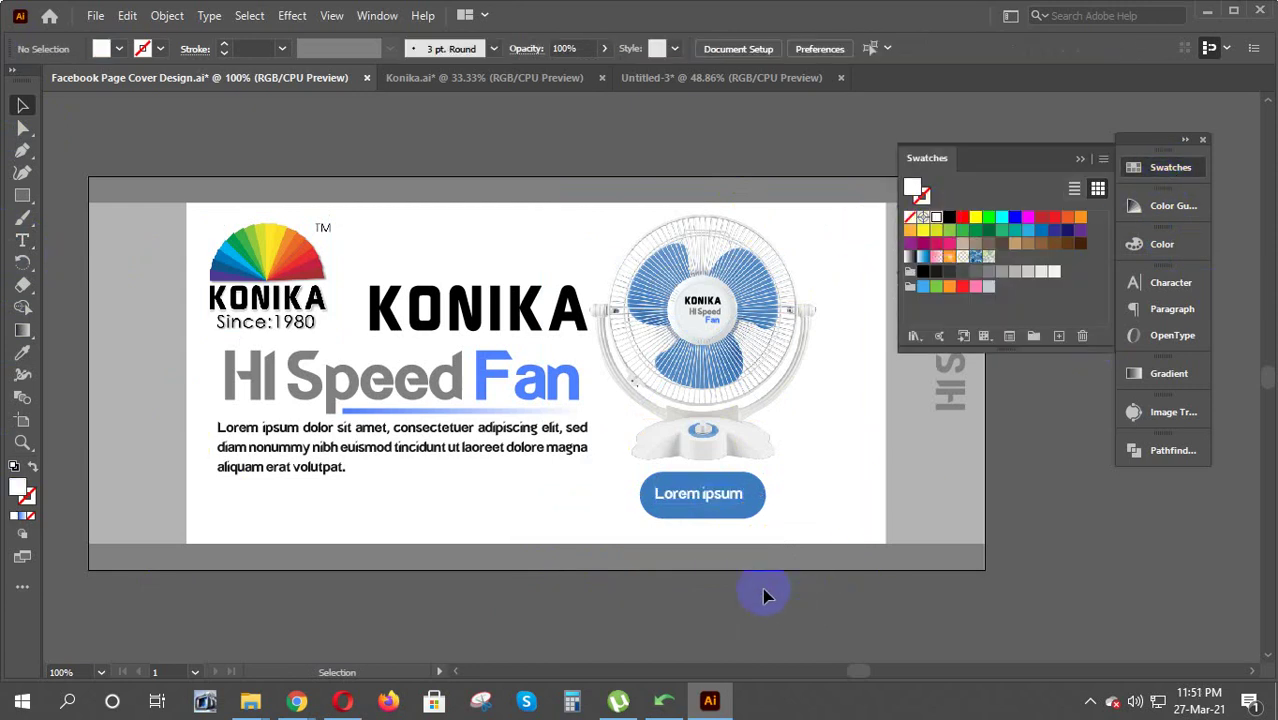
pyautogui.click(727, 509)
pyautogui.moveTo(750, 532); pyautogui.dragTo(730, 512)
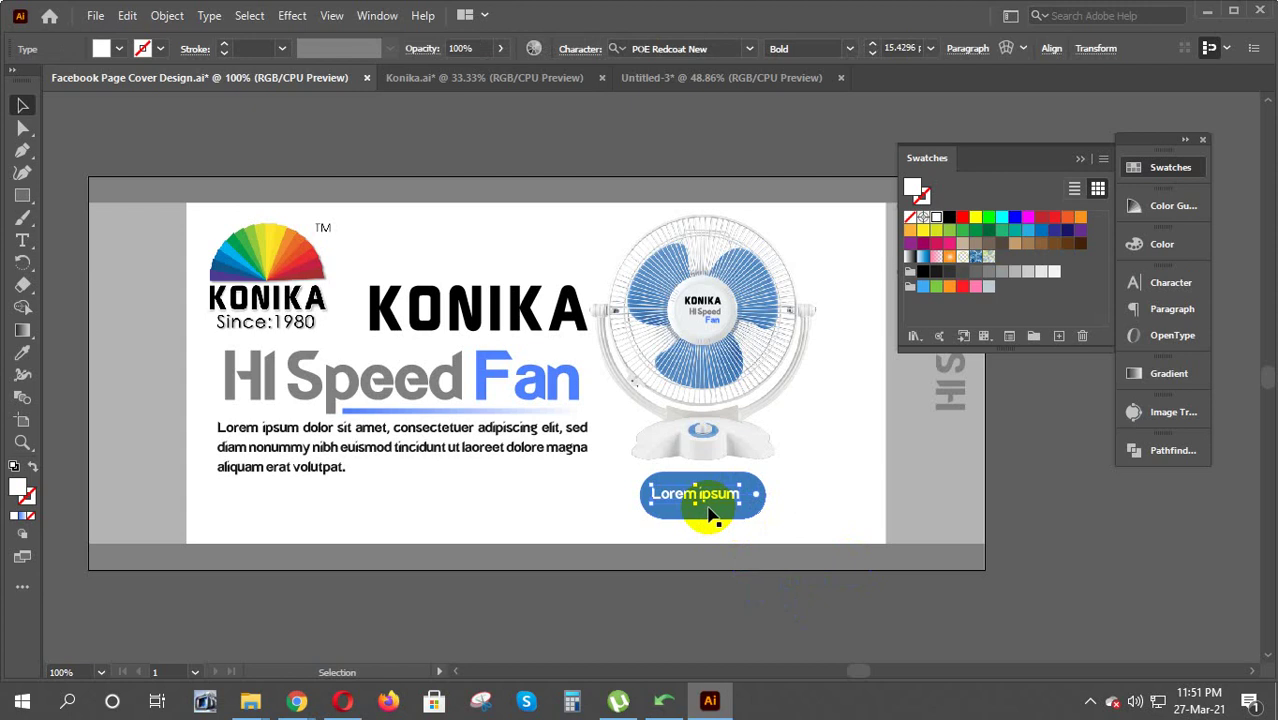
pyautogui.click(747, 578)
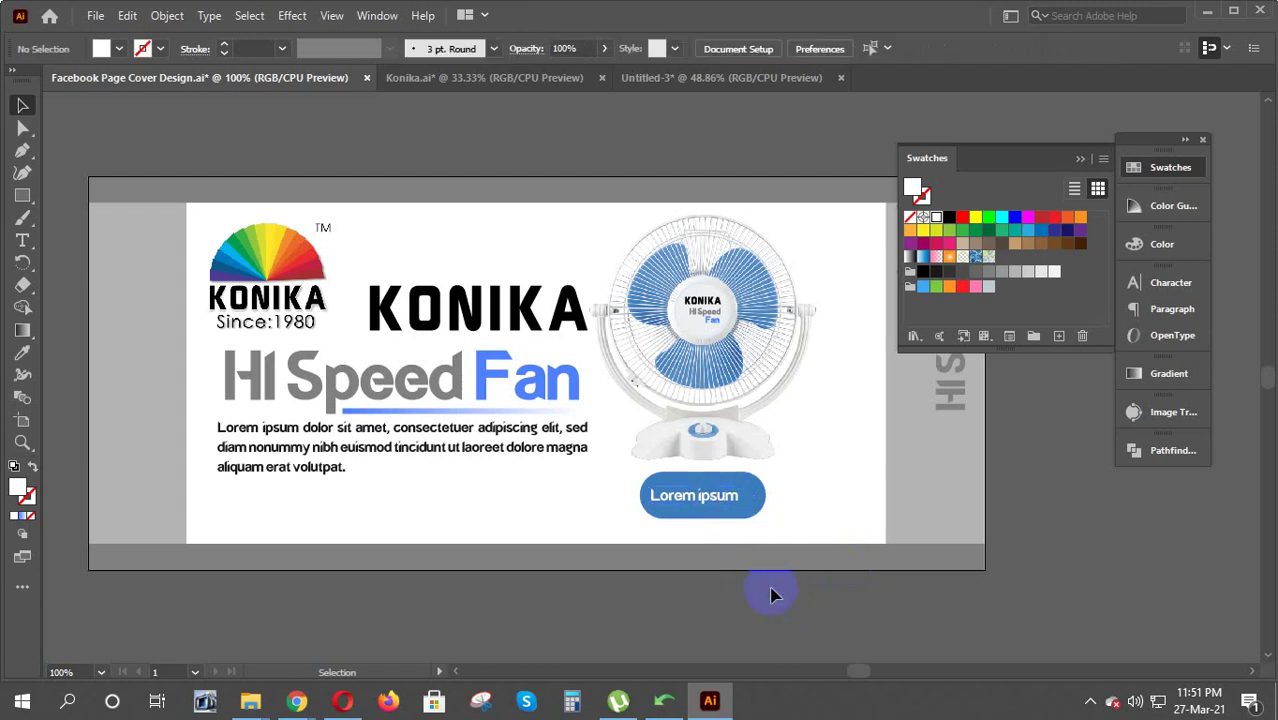
# Zoom in and scale the label down to about 13.7 pt
pyautogui.hotkey('ctrl', '+')
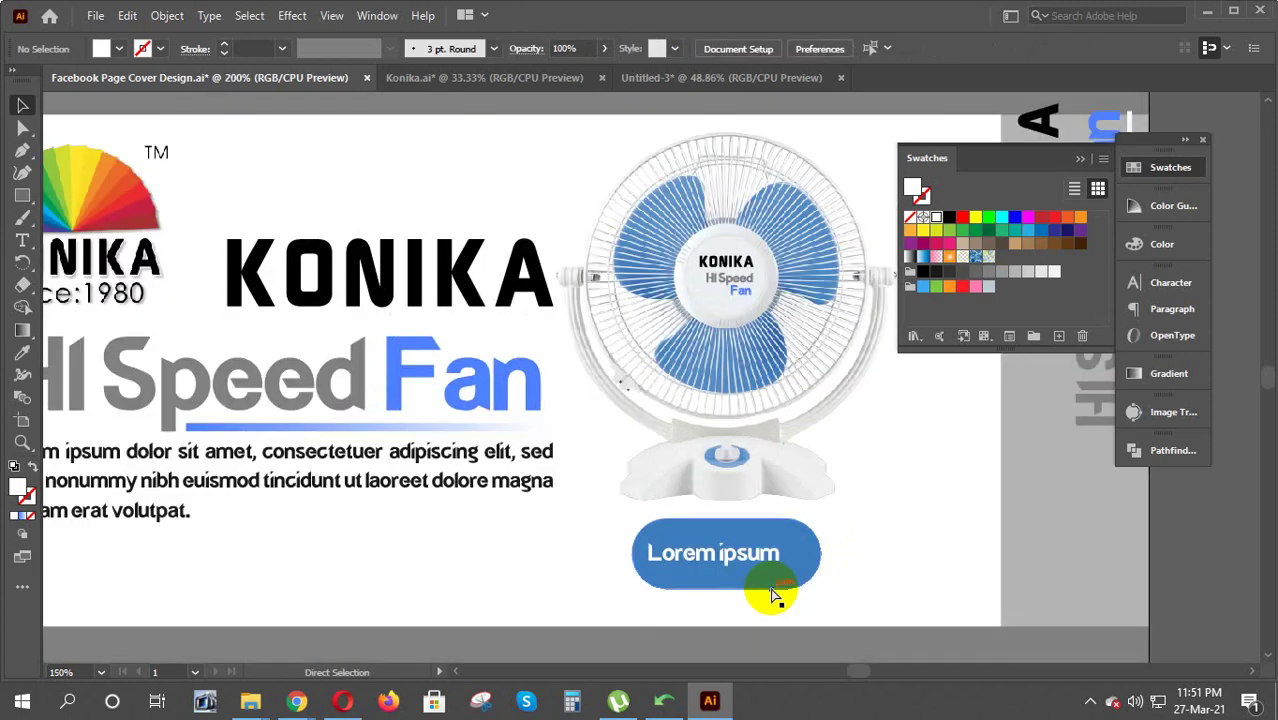
pyautogui.hotkey('ctrl', '+')
pyautogui.scroll(-2, 780, 585)
pyautogui.scroll(-1, 855, 578)
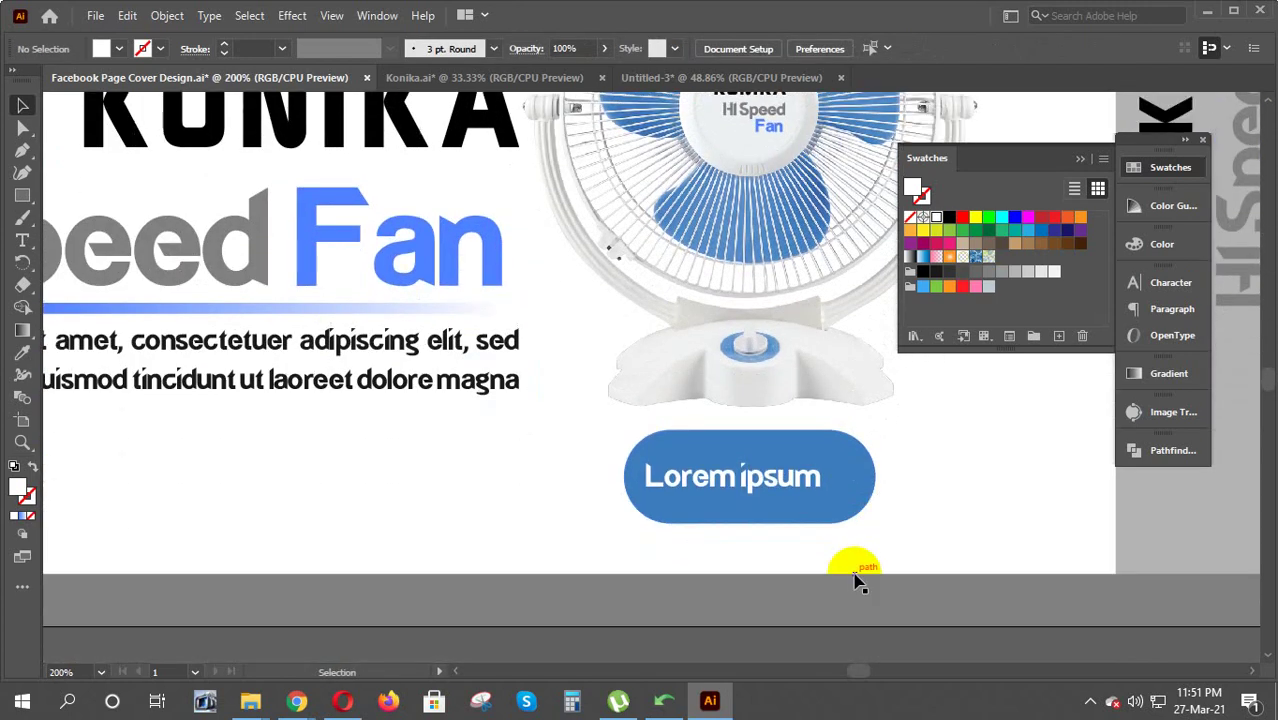
pyautogui.click(760, 487)
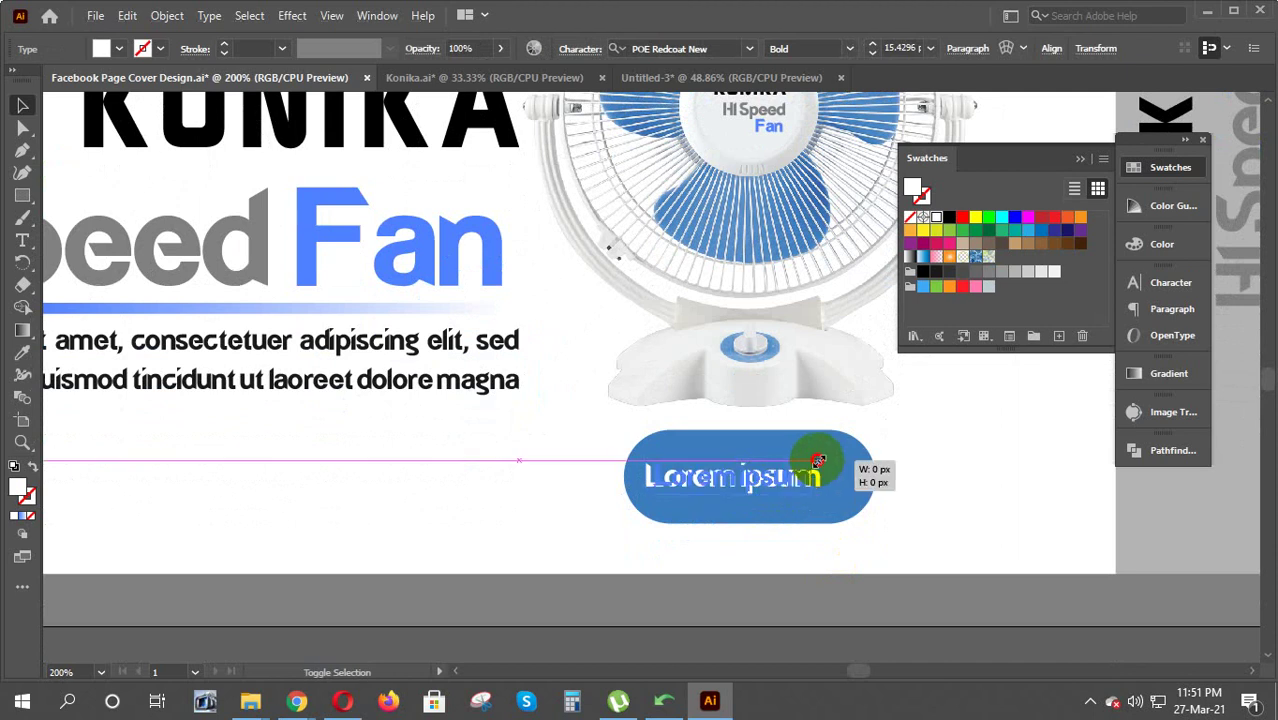
pyautogui.moveTo(818, 461); pyautogui.dragTo(826, 478)
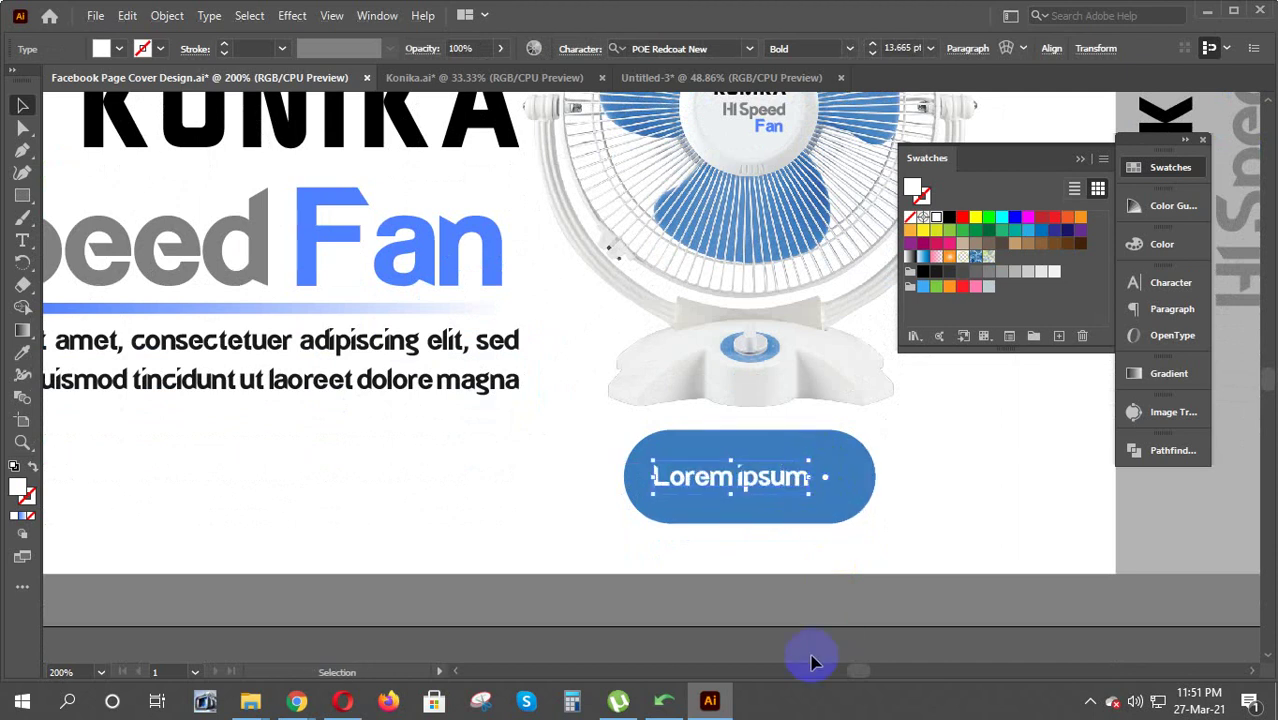
pyautogui.scroll(-1, 812, 645)
pyautogui.scroll(-2, 810, 638)
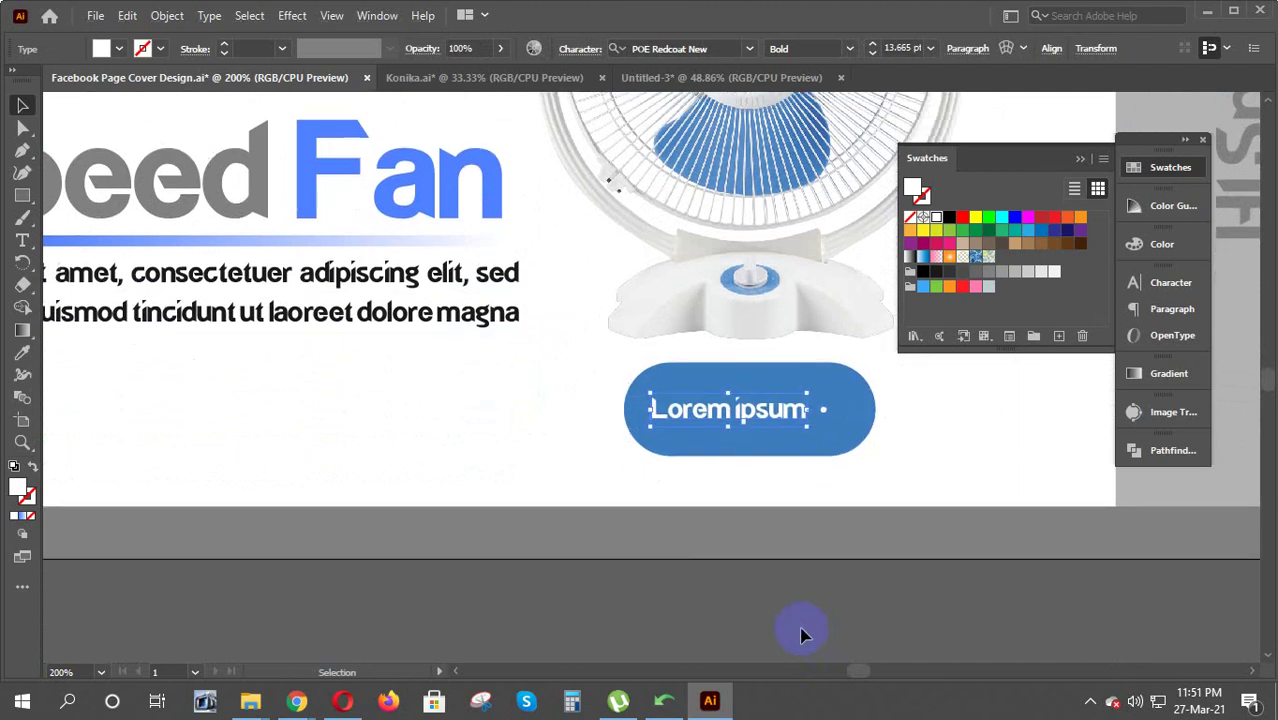
pyautogui.click(800, 612)
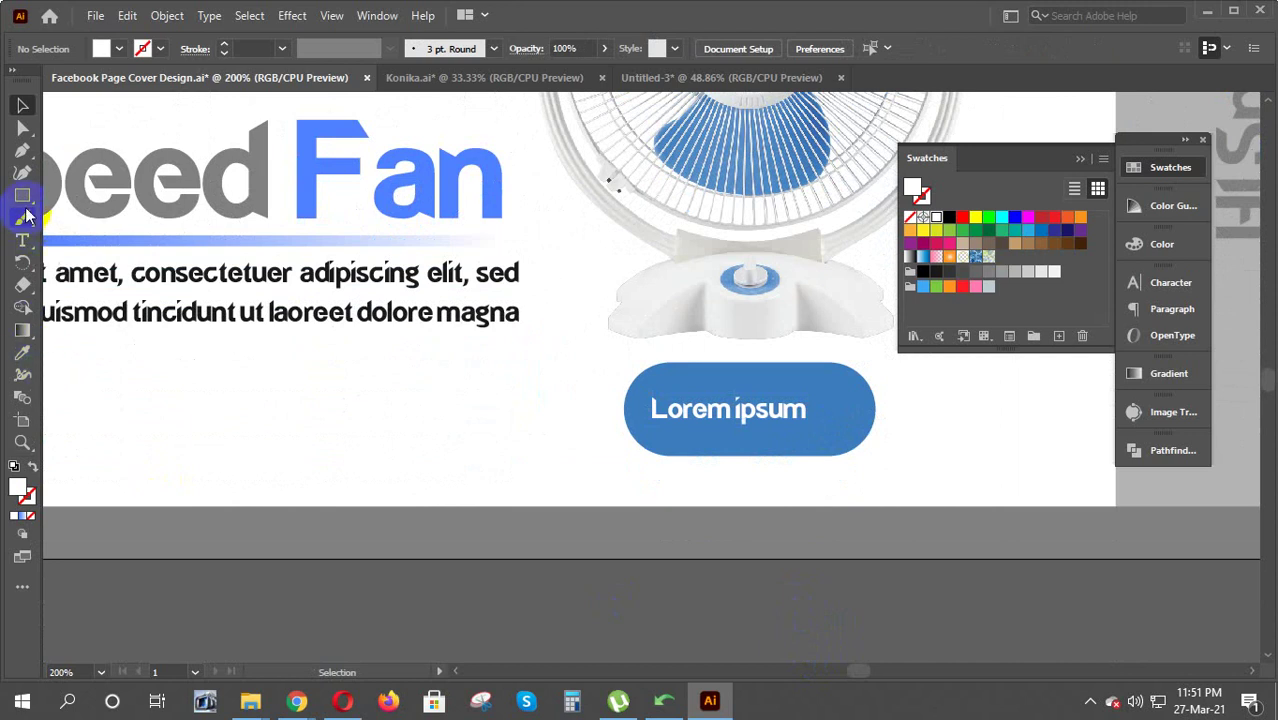
# Create a three-sided polygon triangle below the button
pyautogui.moveTo(22, 195)
pyautogui.mouseDown()
pyautogui.moveTo(123, 203)
pyautogui.moveTo(103, 264)
pyautogui.mouseUp()
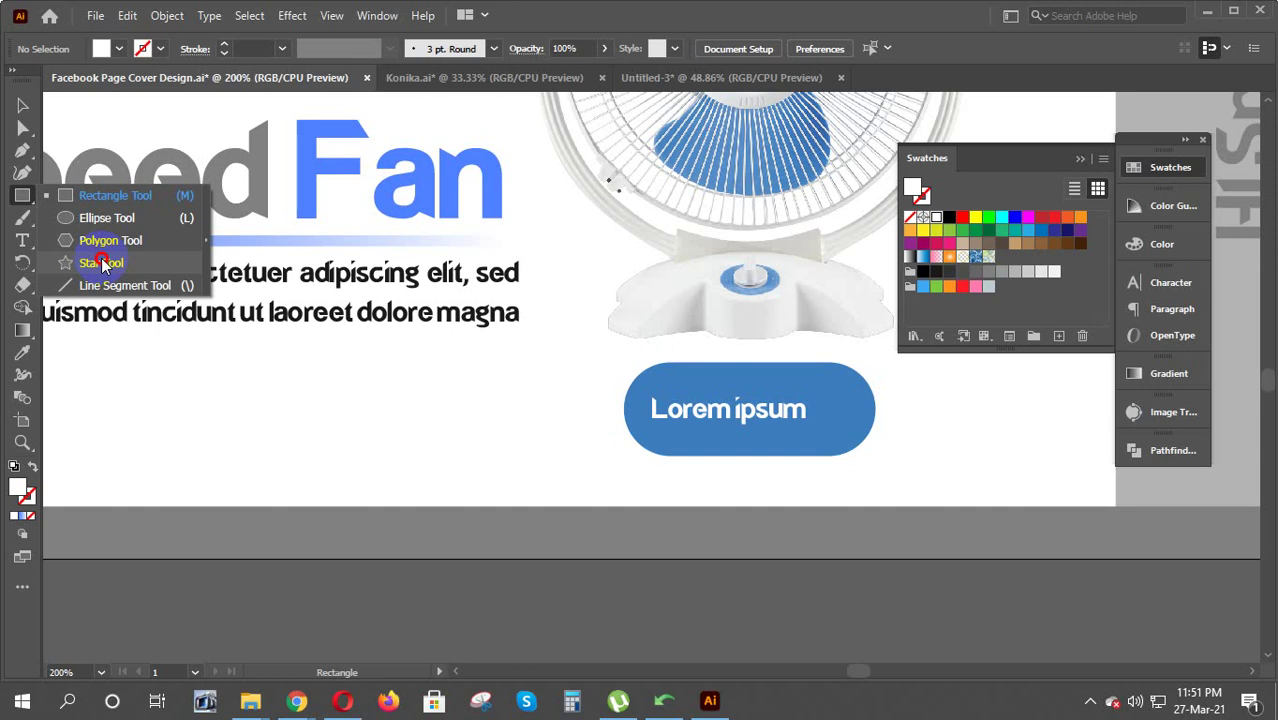
pyautogui.moveTo(103, 264); pyautogui.dragTo(105, 245)
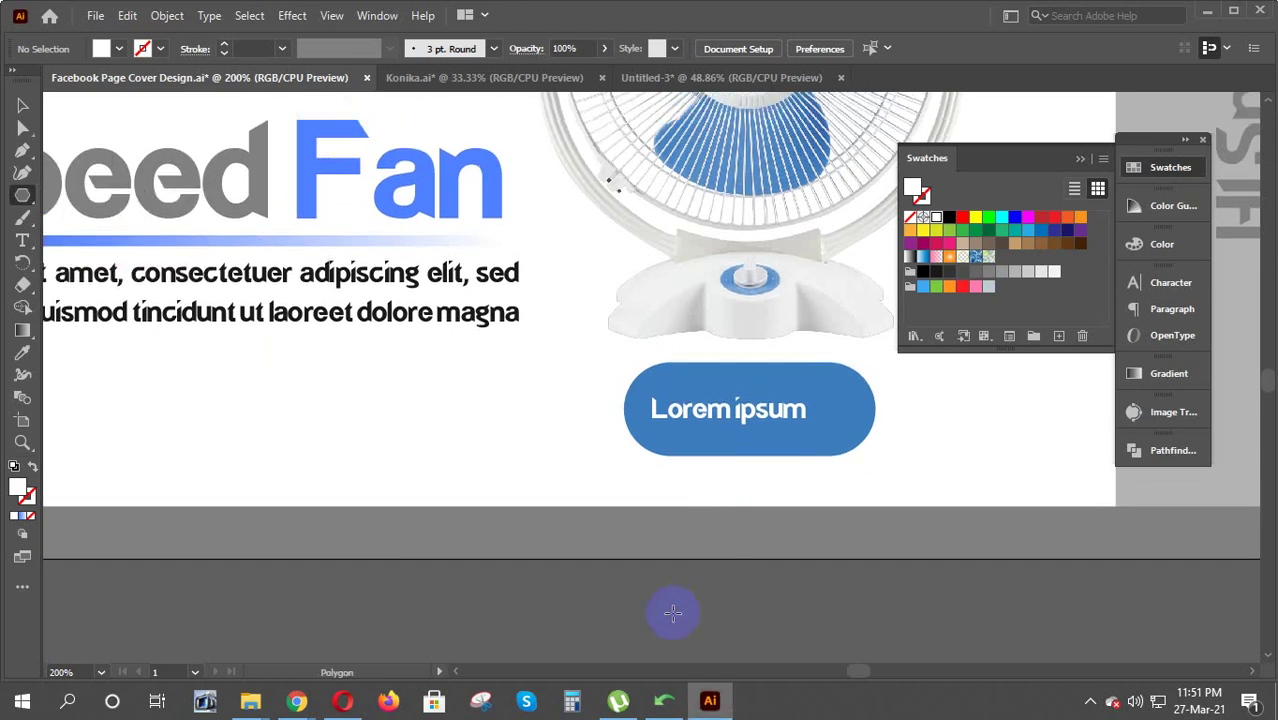
pyautogui.click(673, 613)
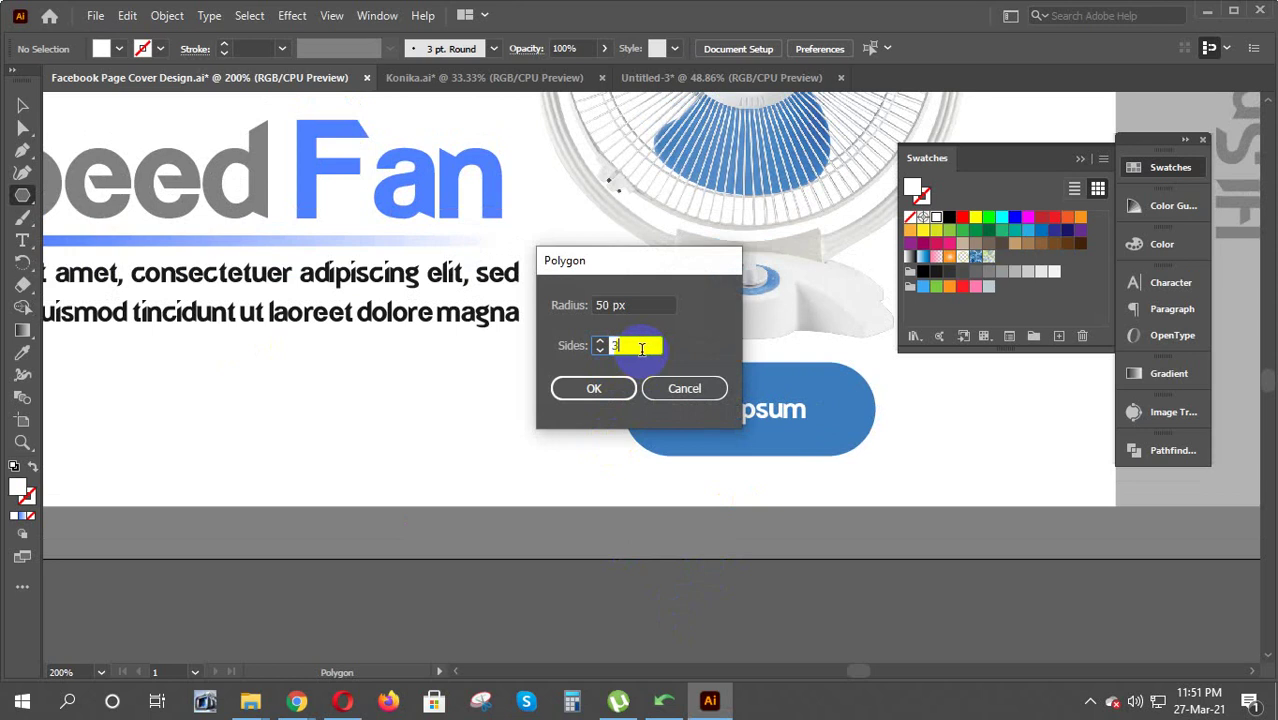
pyautogui.click(593, 388)
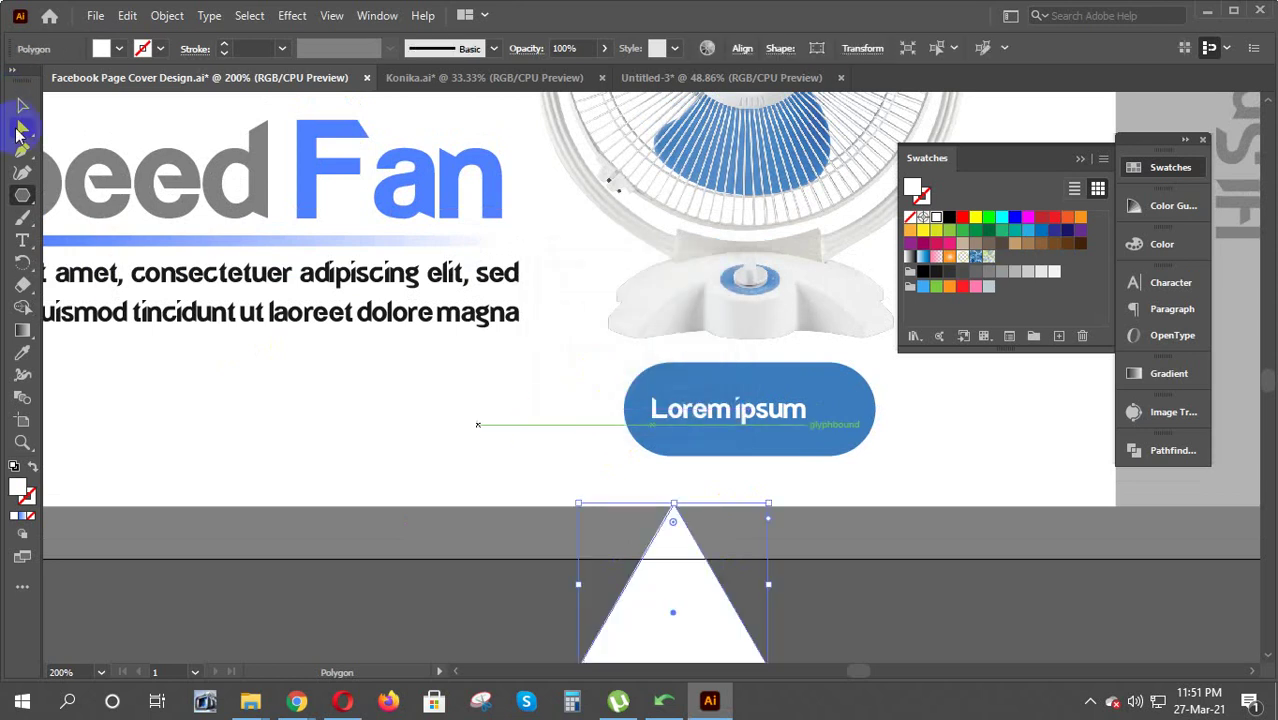
# Rotate the triangle 270° to point right, enlarge it, and round its corners
pyautogui.click(22, 105)
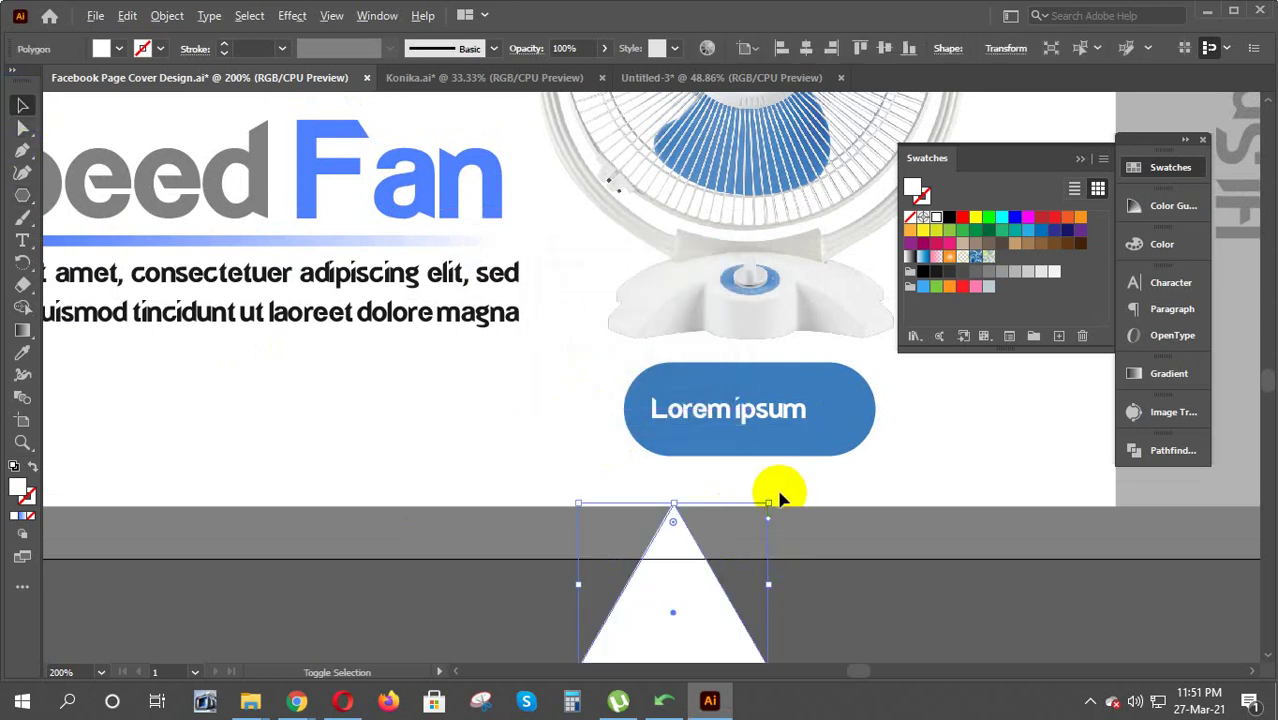
pyautogui.moveTo(778, 496); pyautogui.dragTo(827, 623)
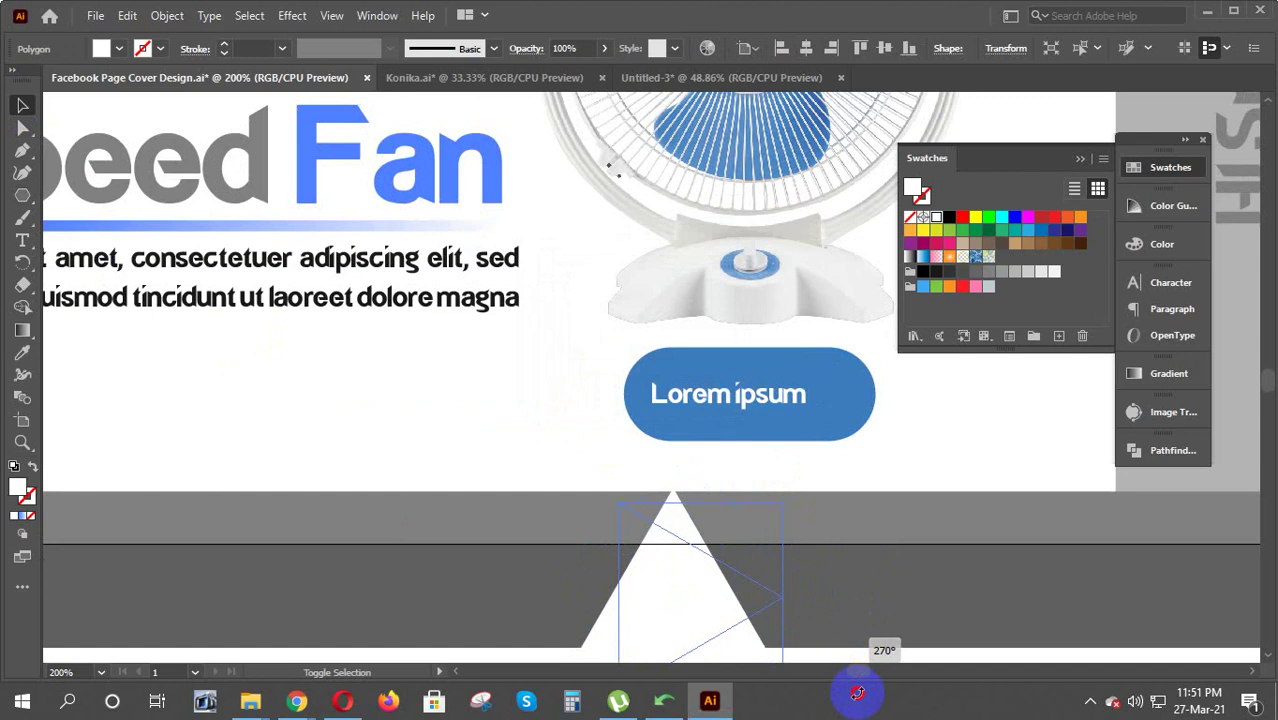
pyautogui.moveTo(693, 608); pyautogui.dragTo(776, 494)
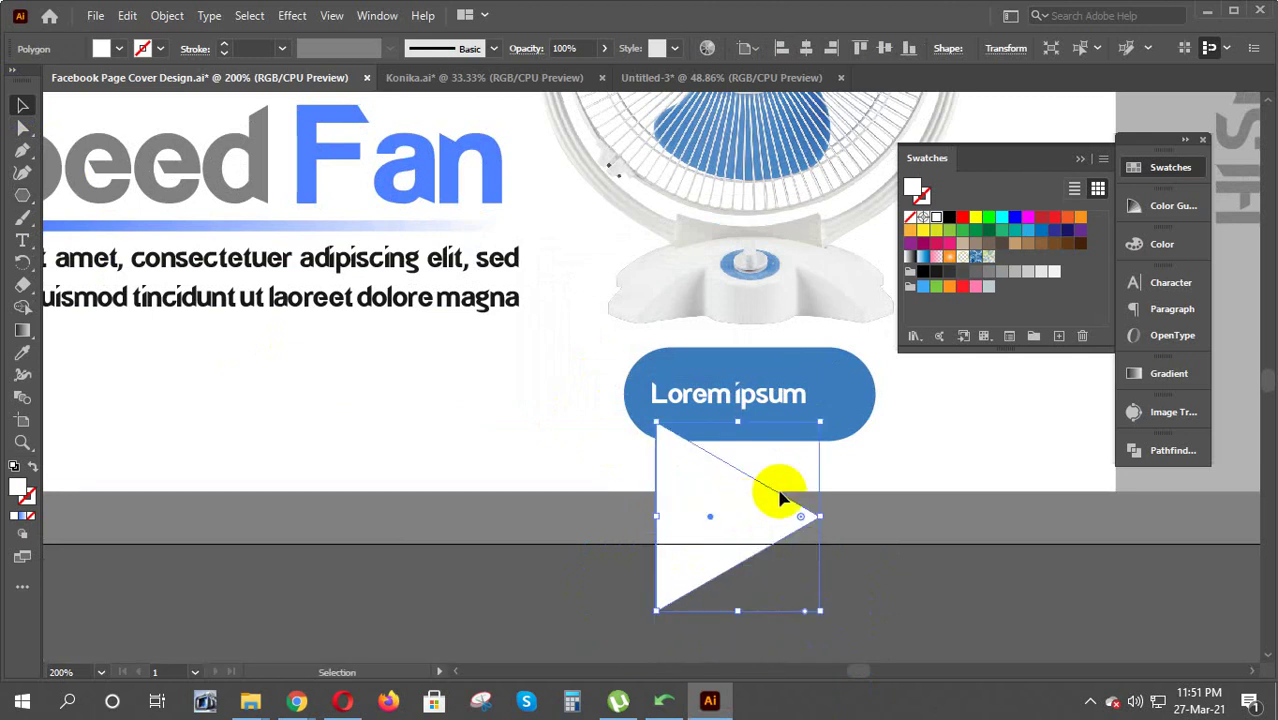
pyautogui.moveTo(820, 424)
pyautogui.mouseDown()
pyautogui.moveTo(740, 518)
pyautogui.moveTo(840, 408)
pyautogui.mouseUp()
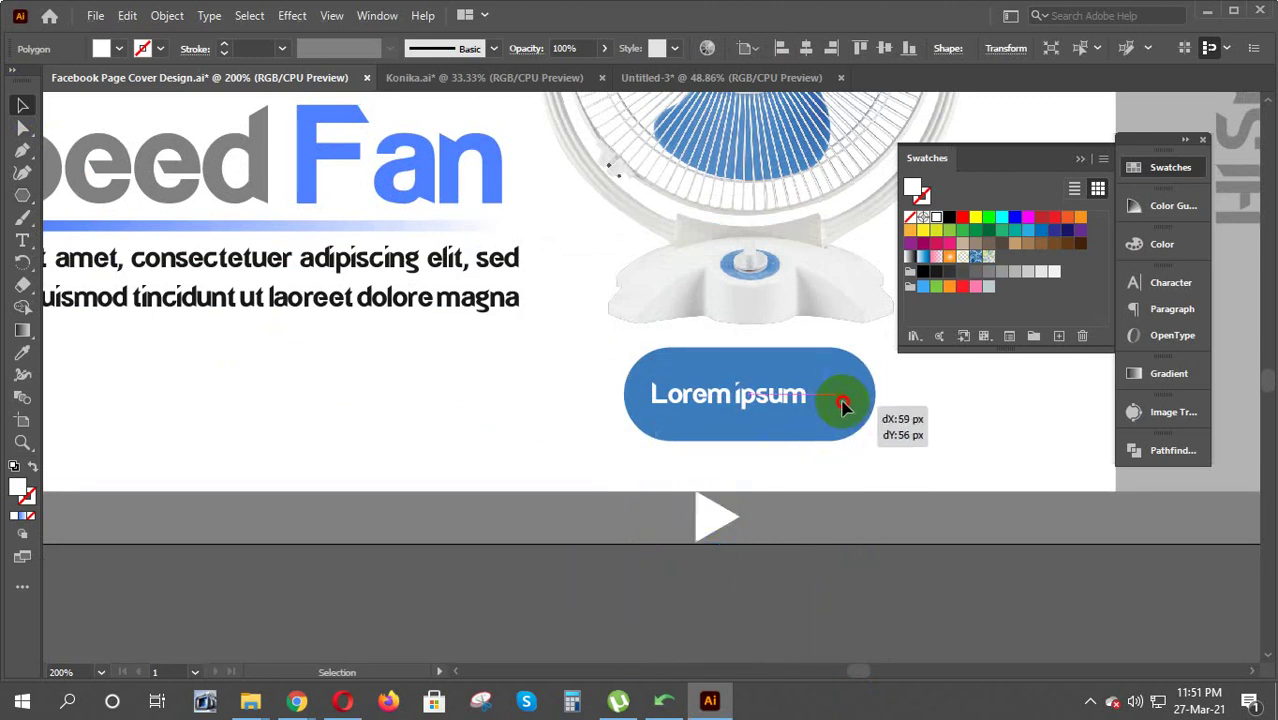
pyautogui.moveTo(864, 376)
pyautogui.mouseDown()
pyautogui.moveTo(858, 366)
pyautogui.moveTo(656, 591)
pyautogui.mouseUp()
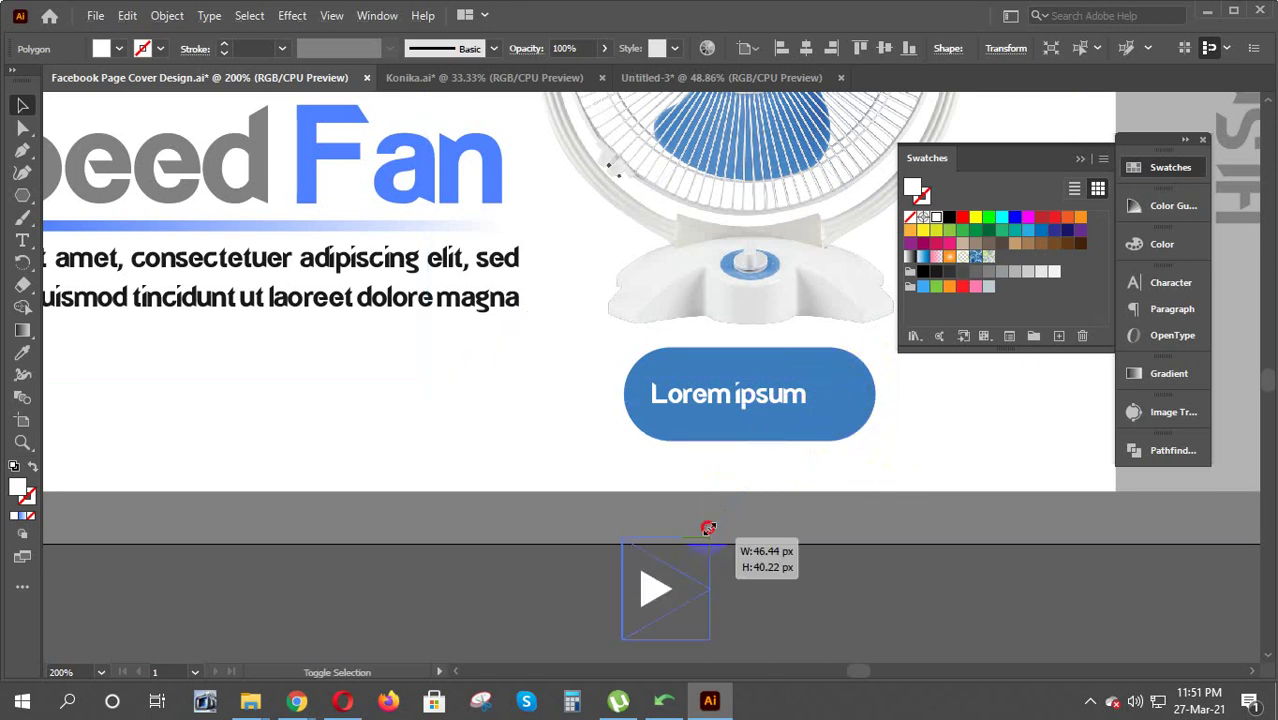
pyautogui.moveTo(779, 507); pyautogui.dragTo(779, 507)
pyautogui.moveTo(665, 571); pyautogui.dragTo(479, 491)
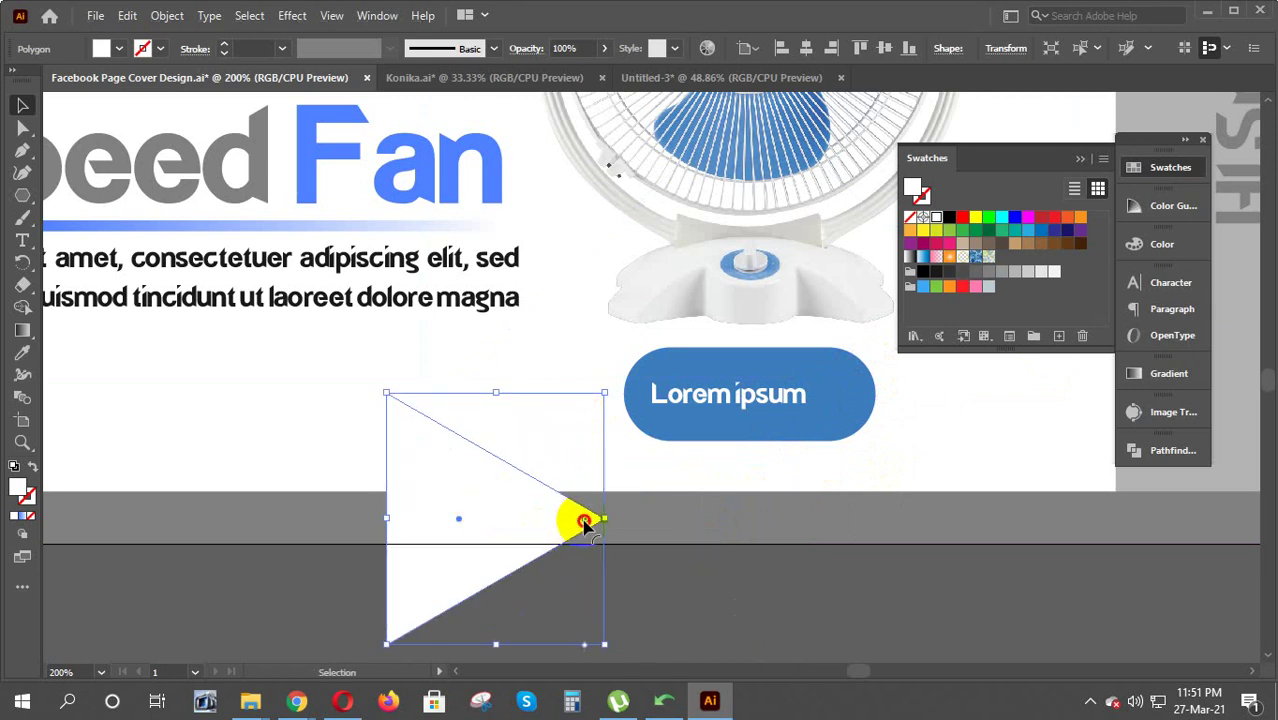
pyautogui.moveTo(584, 521); pyautogui.dragTo(536, 519)
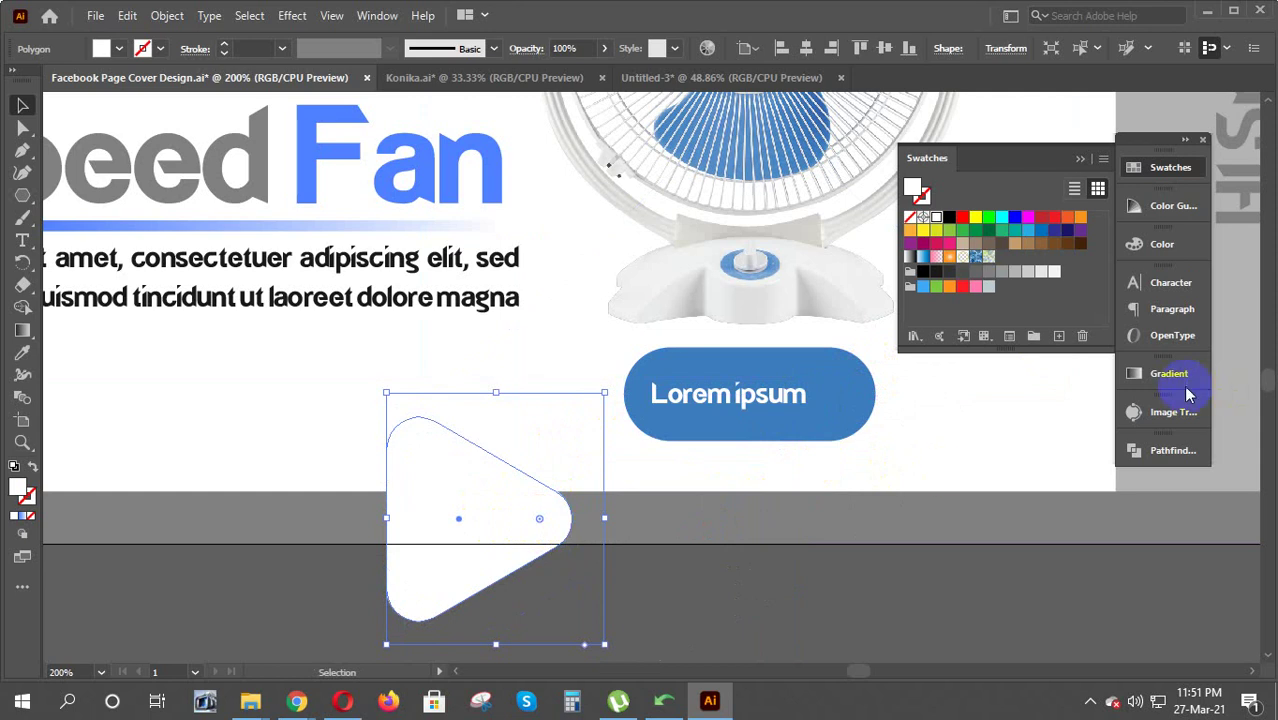
# Unite the rounded triangle, shrink it, and move it beside Lorem ipsum
pyautogui.click(1165, 450)
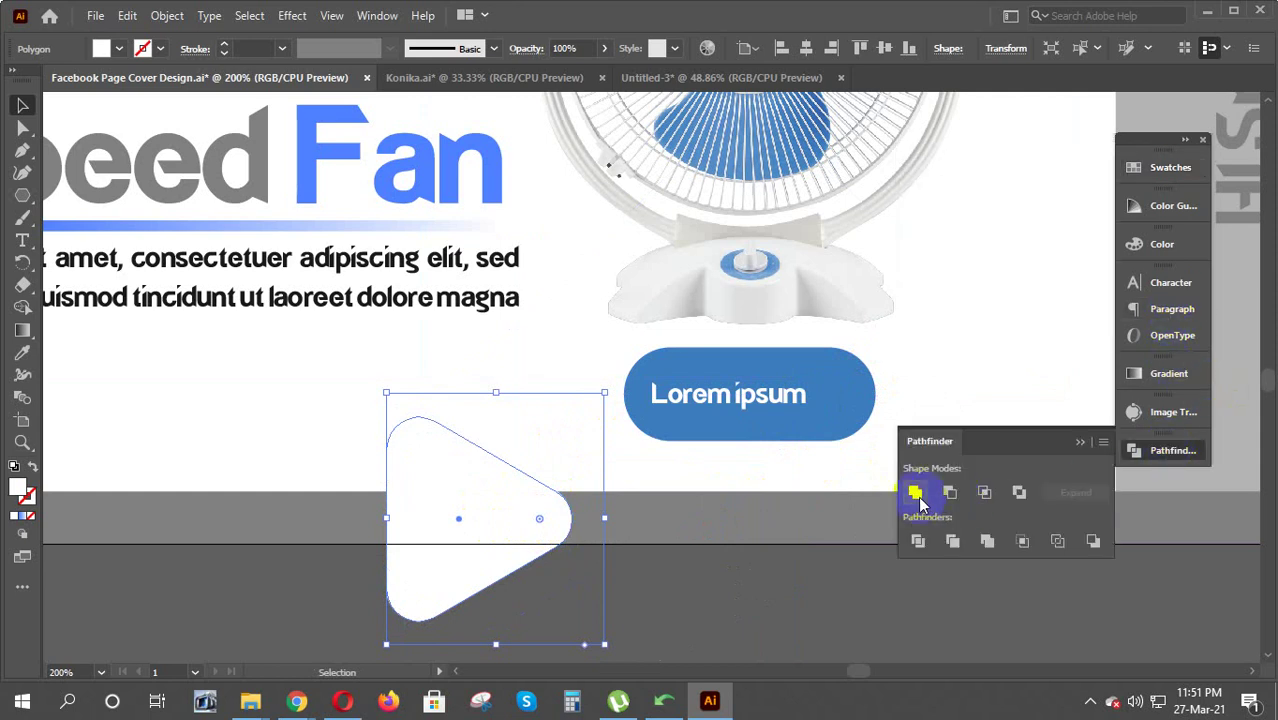
pyautogui.click(918, 498)
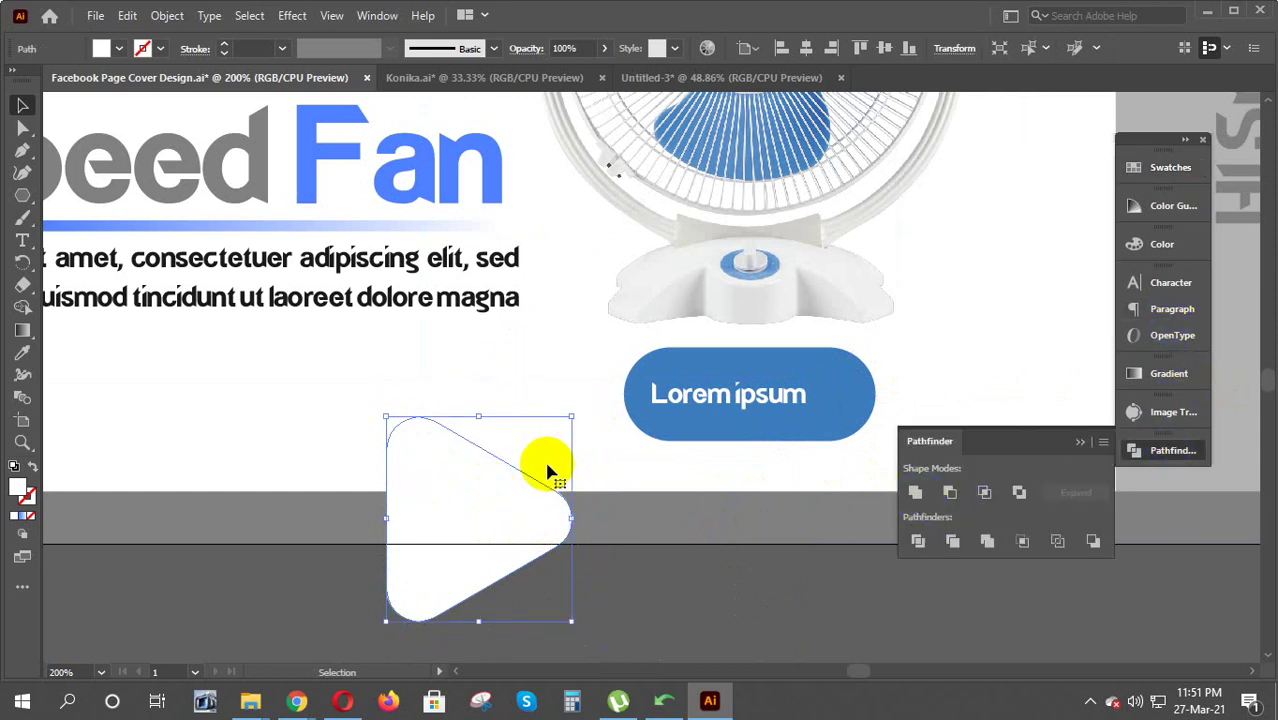
pyautogui.moveTo(571, 416); pyautogui.dragTo(505, 475)
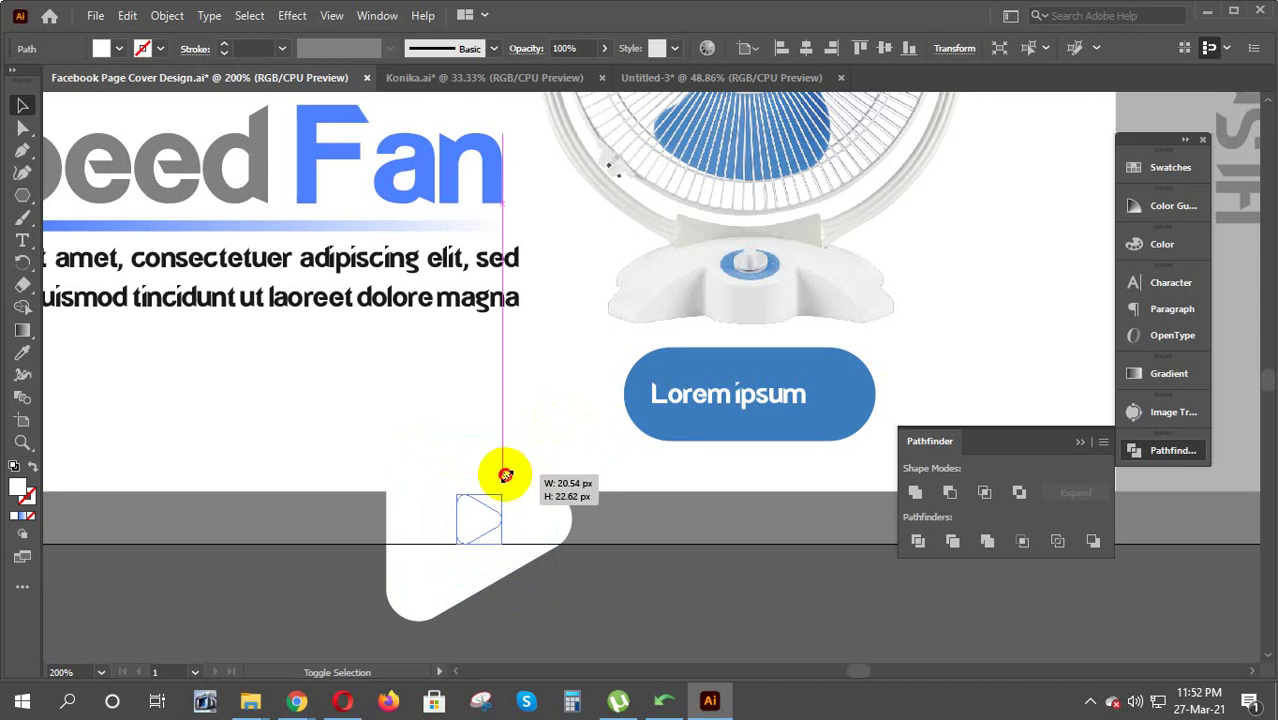
pyautogui.moveTo(477, 519); pyautogui.dragTo(830, 398)
# Fine-tune the play icon's position and size, then select the whole button group
pyautogui.press('Down')
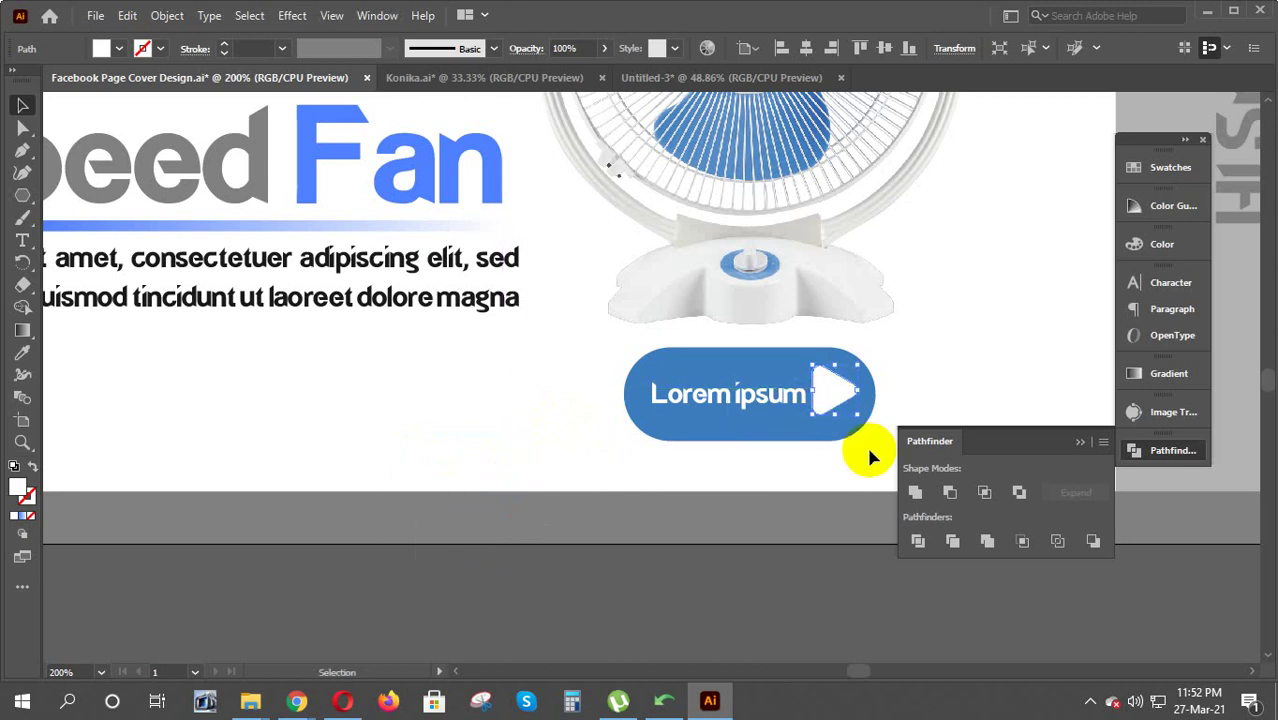
pyautogui.press('Down')
pyautogui.press('Up')
pyautogui.press('Up')
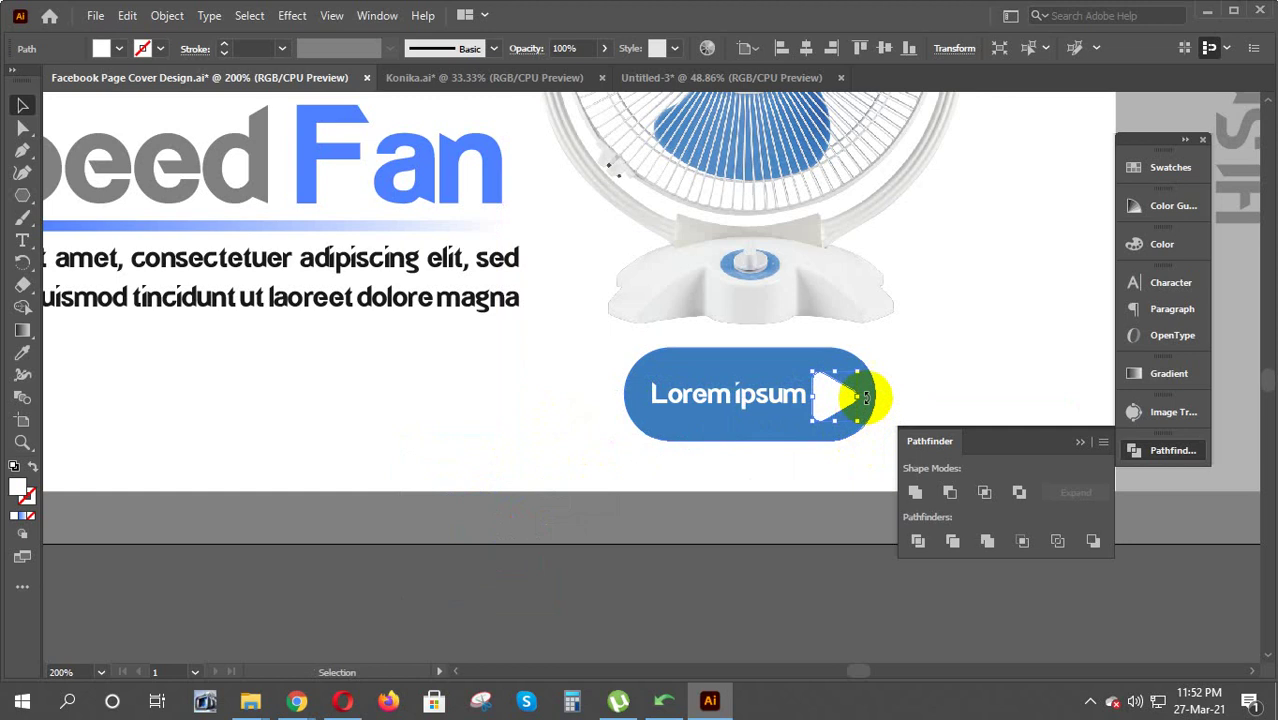
pyautogui.moveTo(858, 374); pyautogui.dragTo(854, 375)
pyautogui.click(1078, 444)
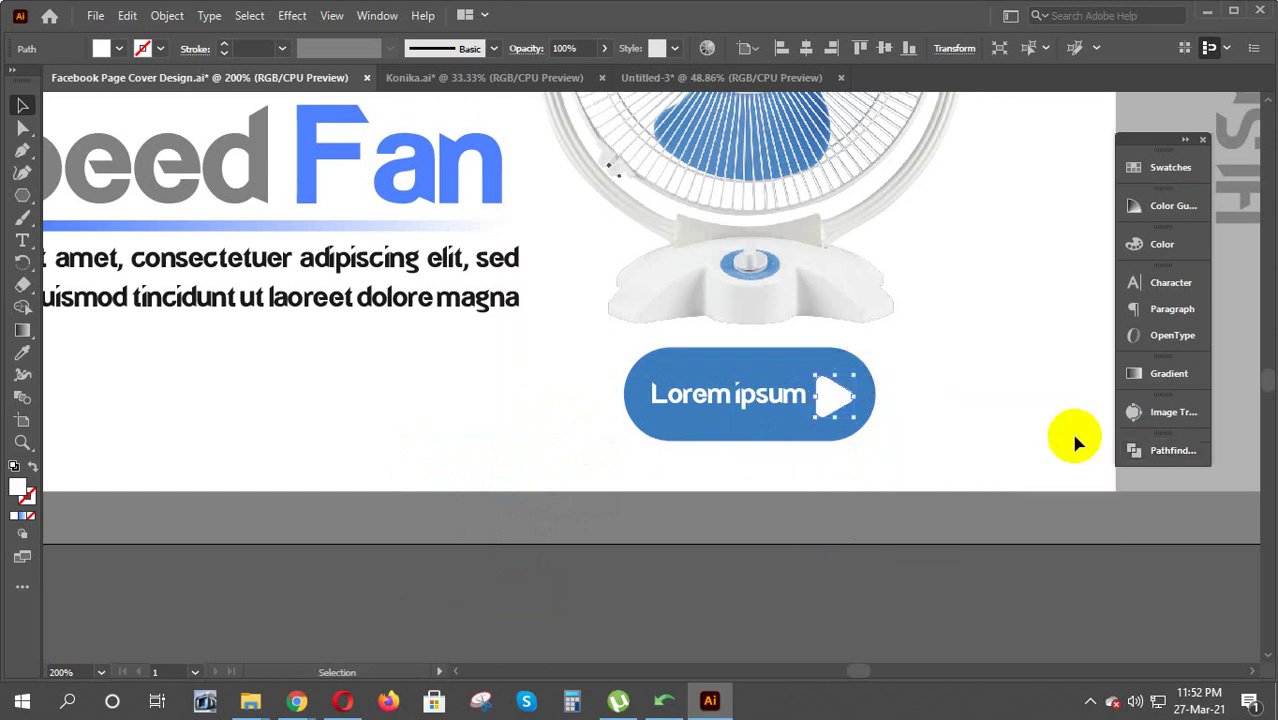
pyautogui.click(993, 568)
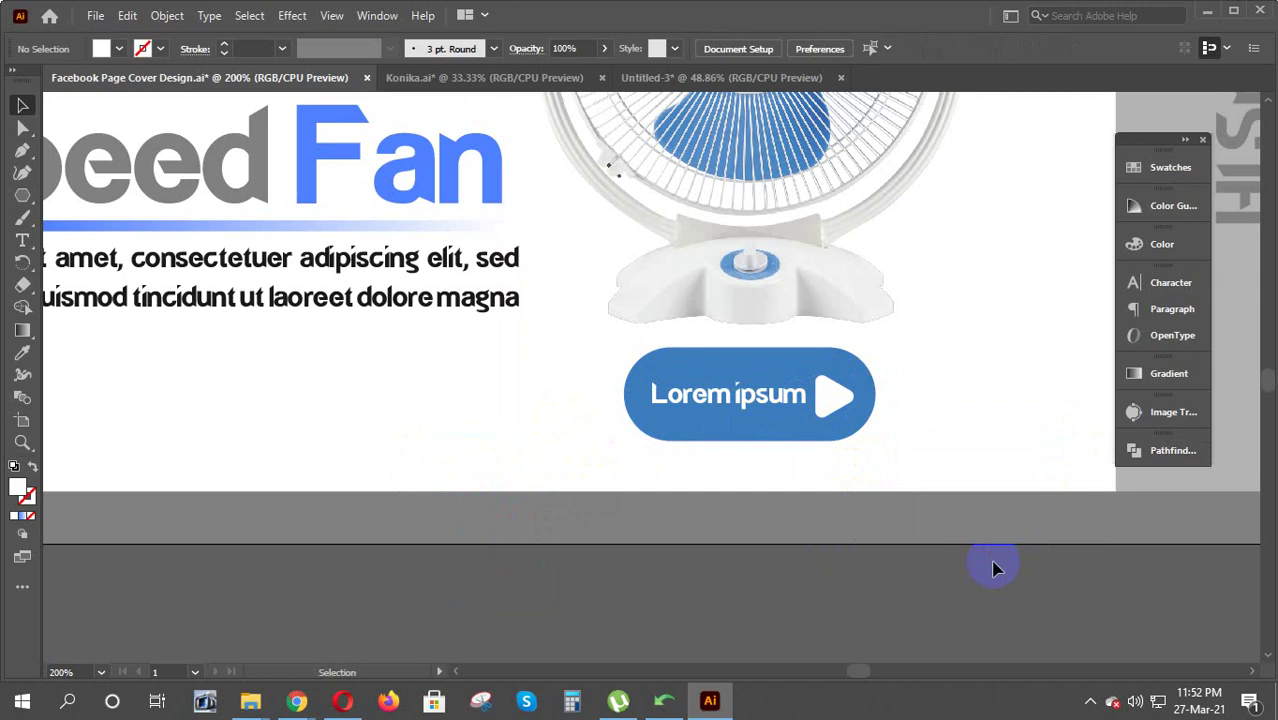
pyautogui.click(750, 428)
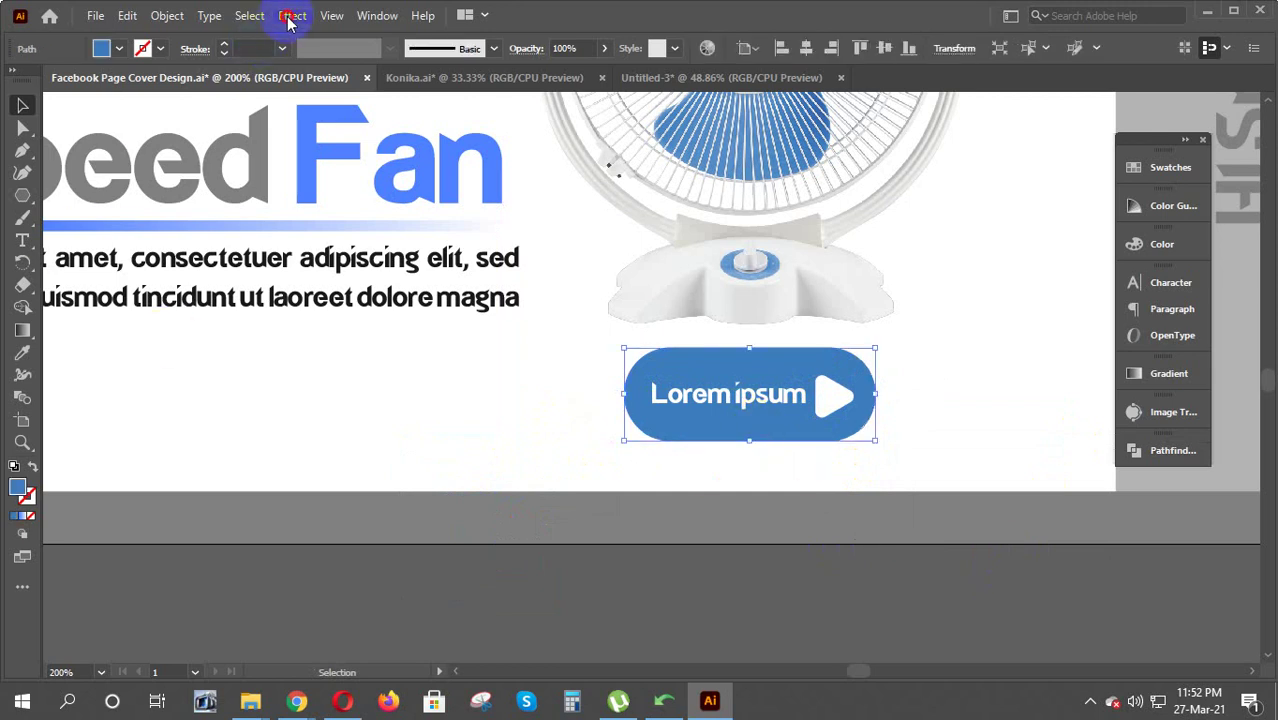
pyautogui.click(290, 16)
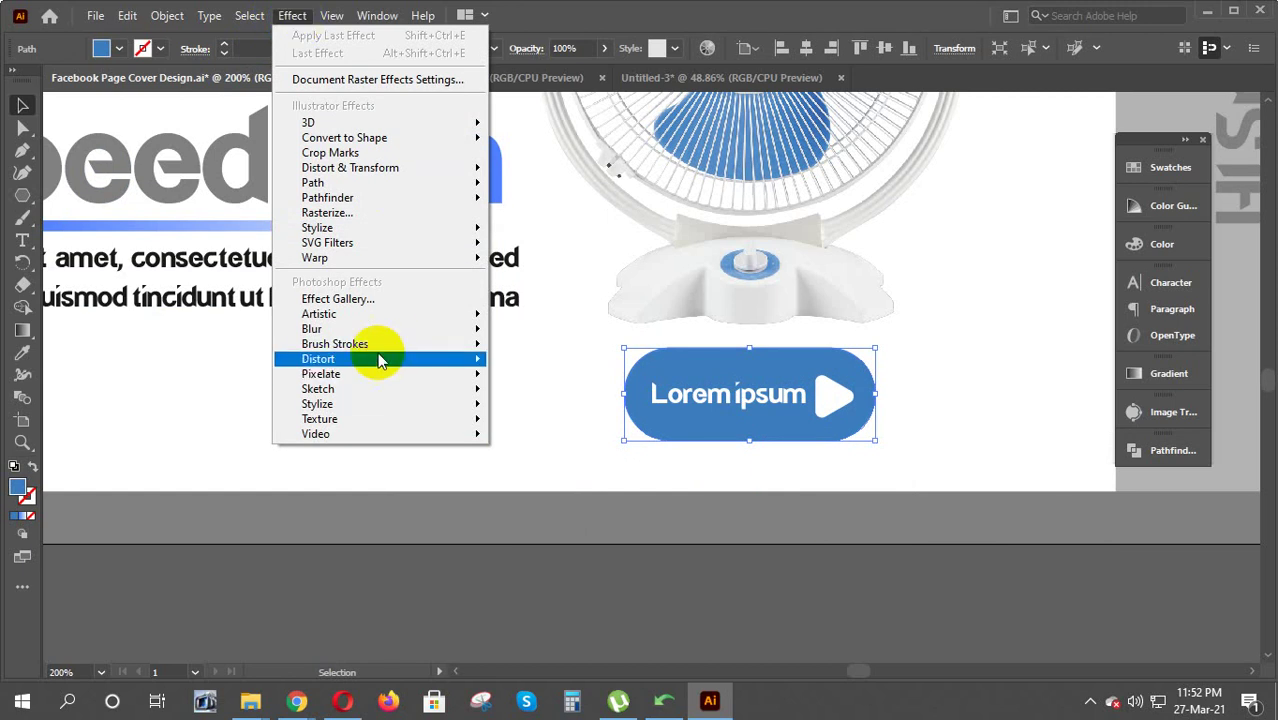
pyautogui.moveTo(312, 329)
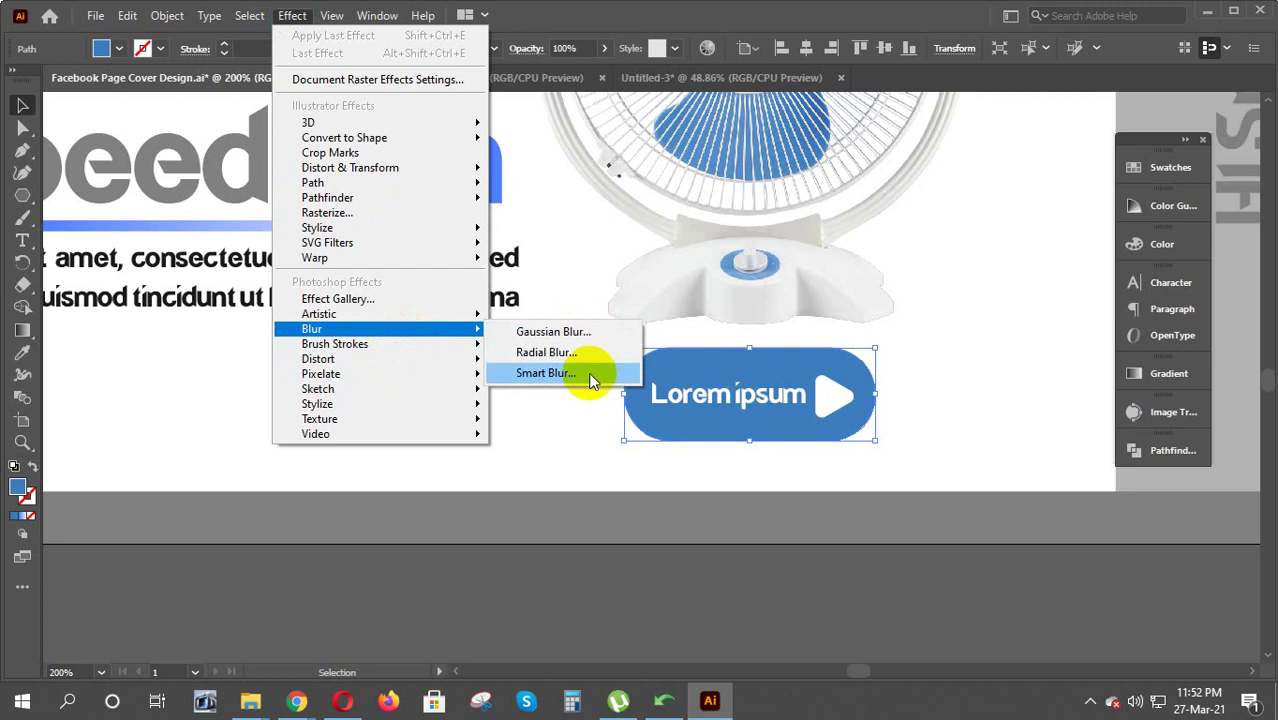
# Try a roughly 12 px Gaussian Blur on the blue pill, then undo it
pyautogui.click(588, 333)
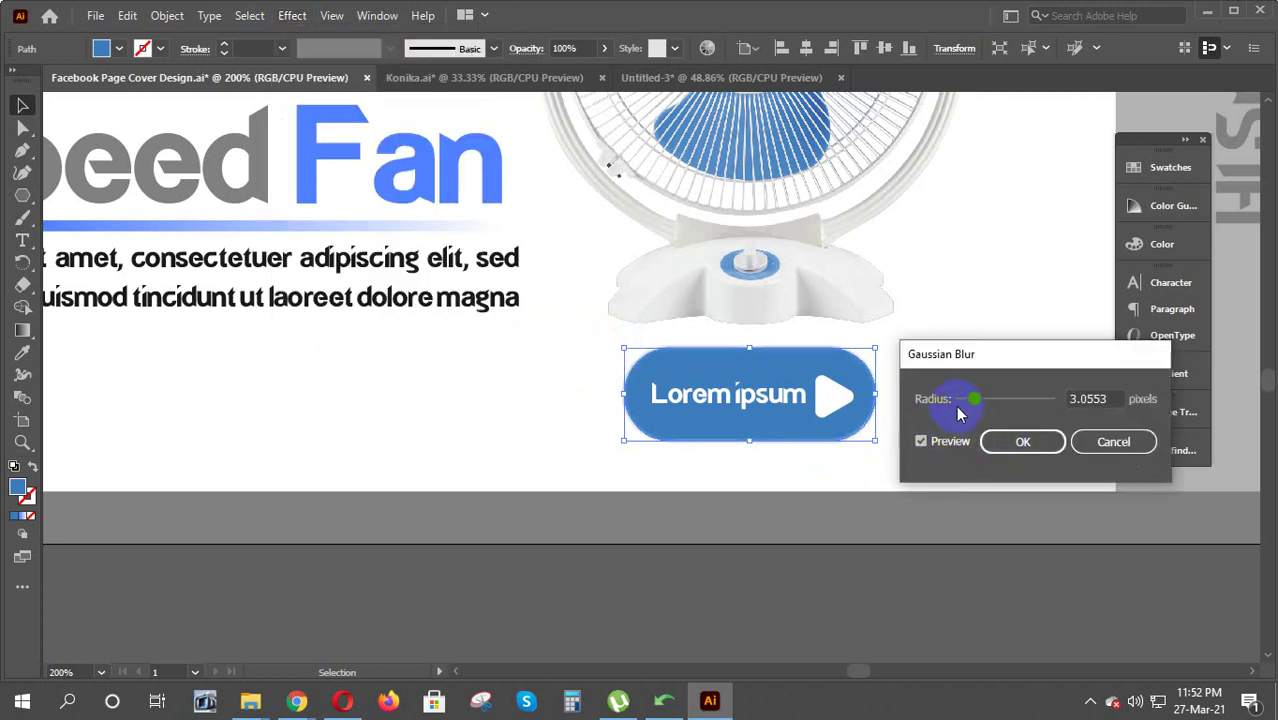
pyautogui.moveTo(982, 401); pyautogui.dragTo(1016, 410)
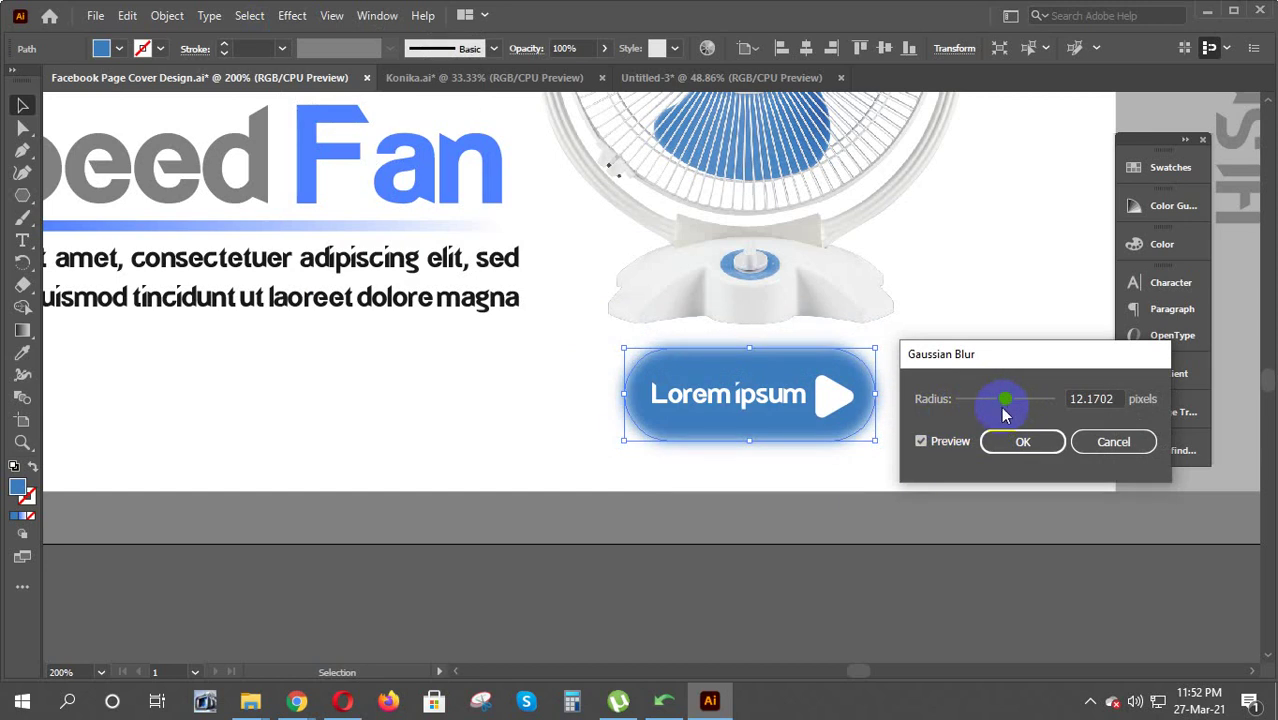
pyautogui.click(1022, 442)
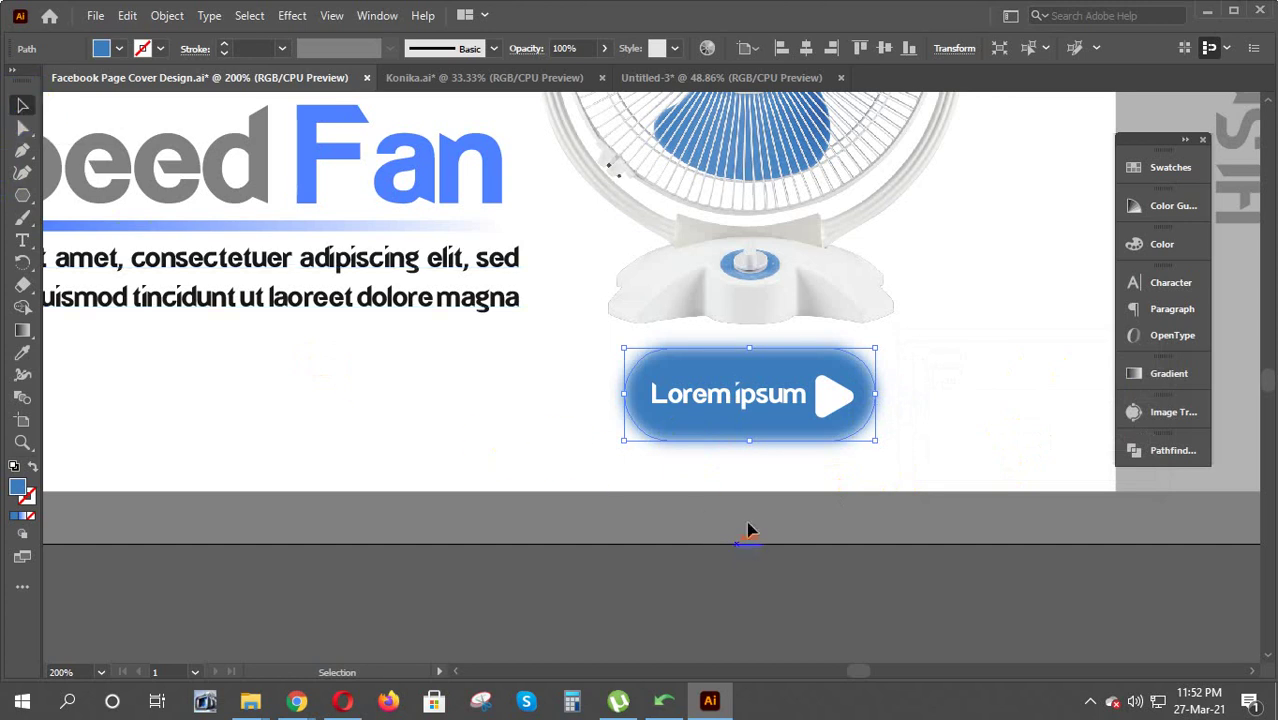
pyautogui.click(758, 380)
pyautogui.press('a')
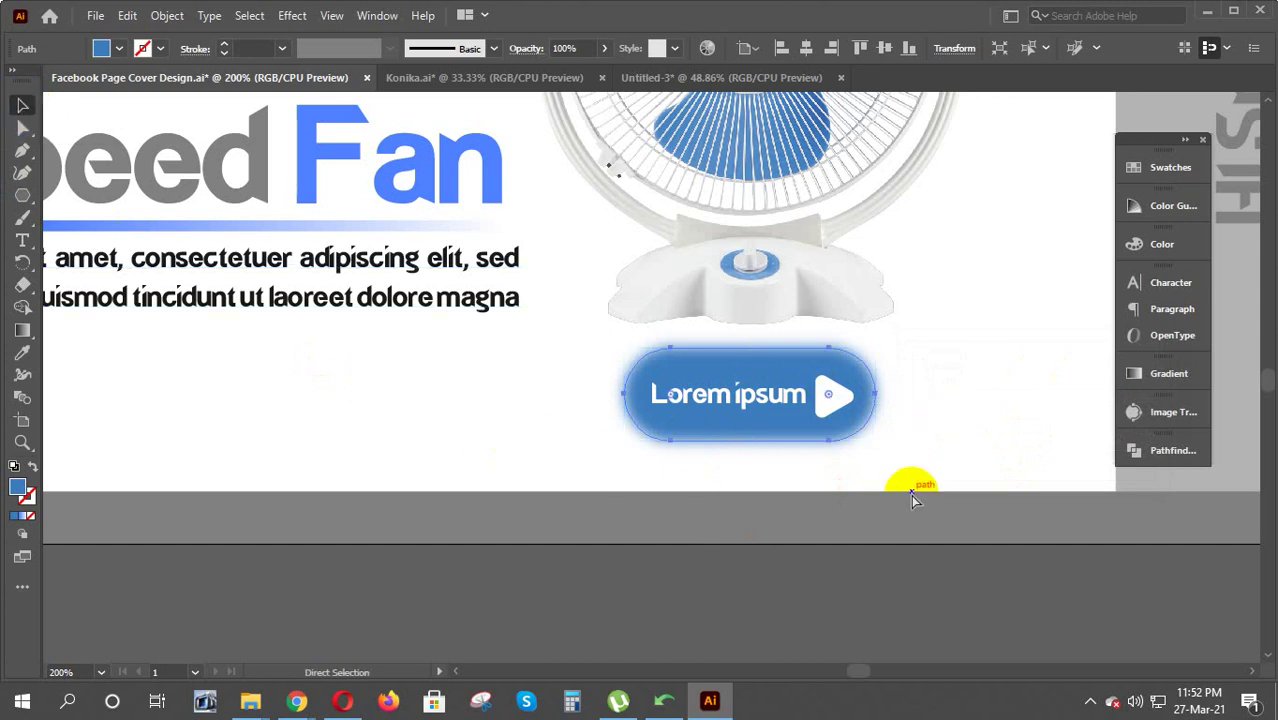
pyautogui.hotkey('ctrl', 'z')
# Duplicate the blue pill and apply a Gaussian Blur of about 12 px to the original
pyautogui.press('v')
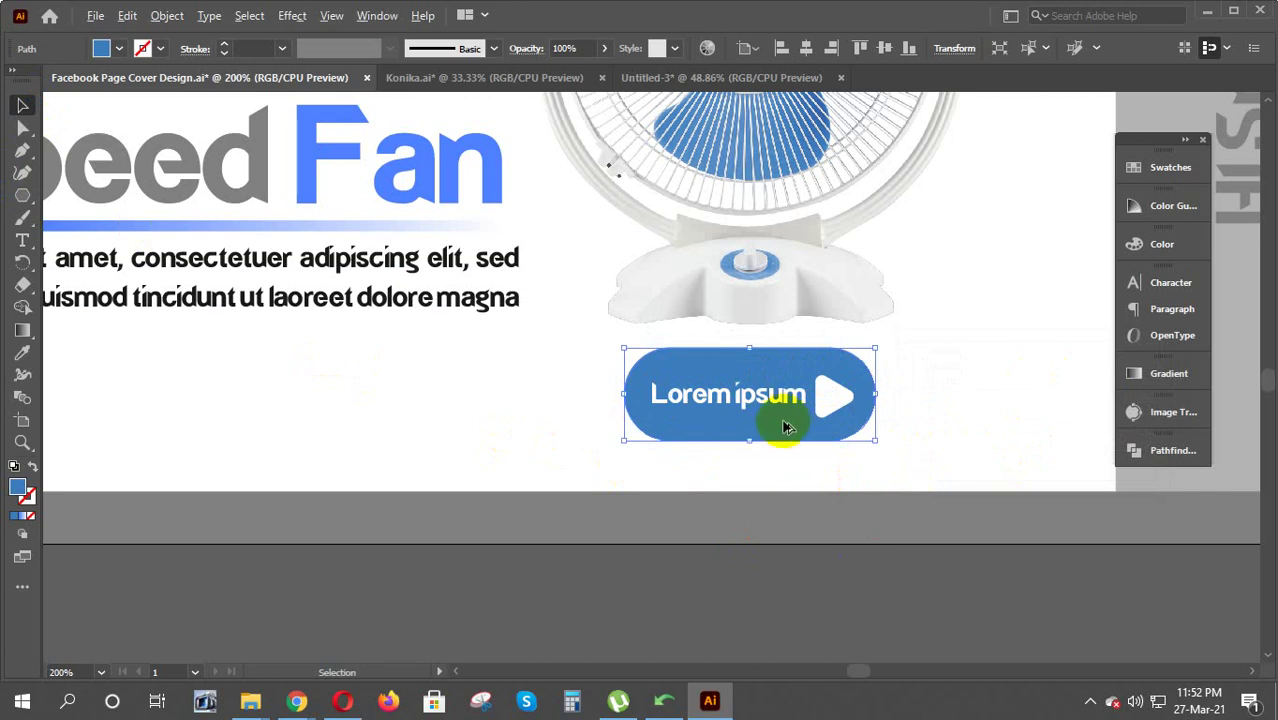
pyautogui.moveTo(782, 425); pyautogui.dragTo(755, 576)
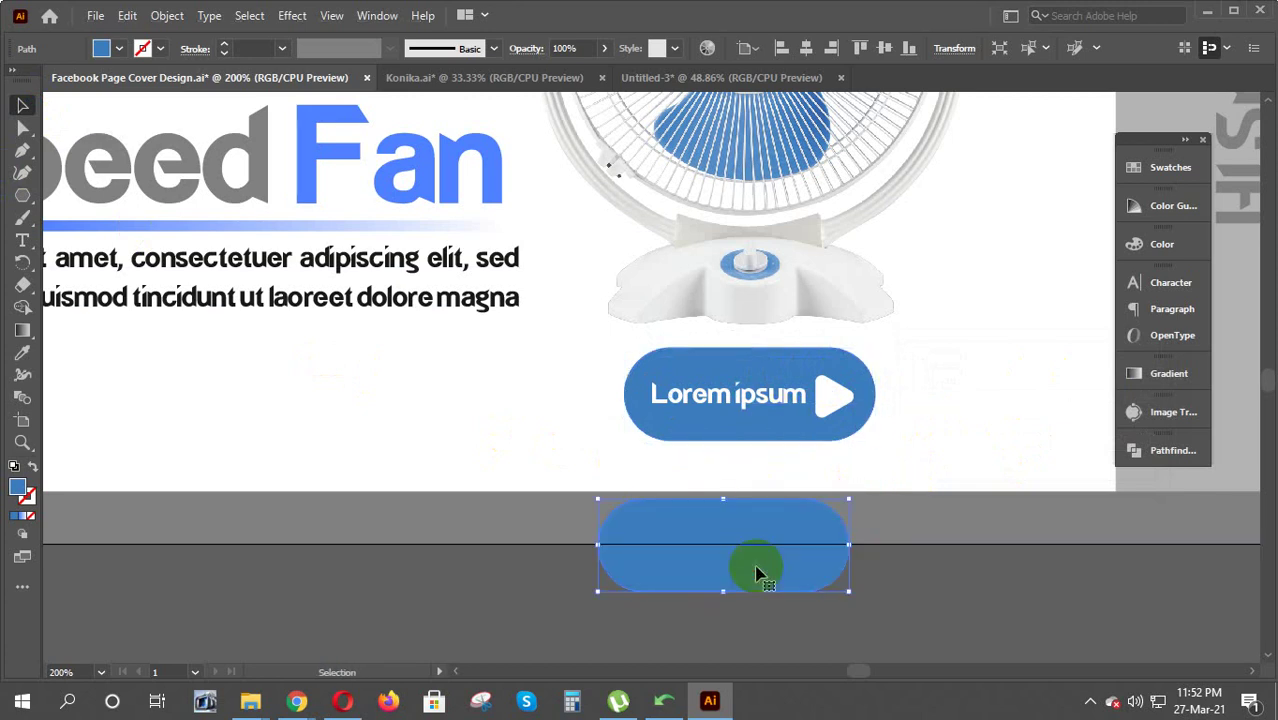
pyautogui.click(778, 430)
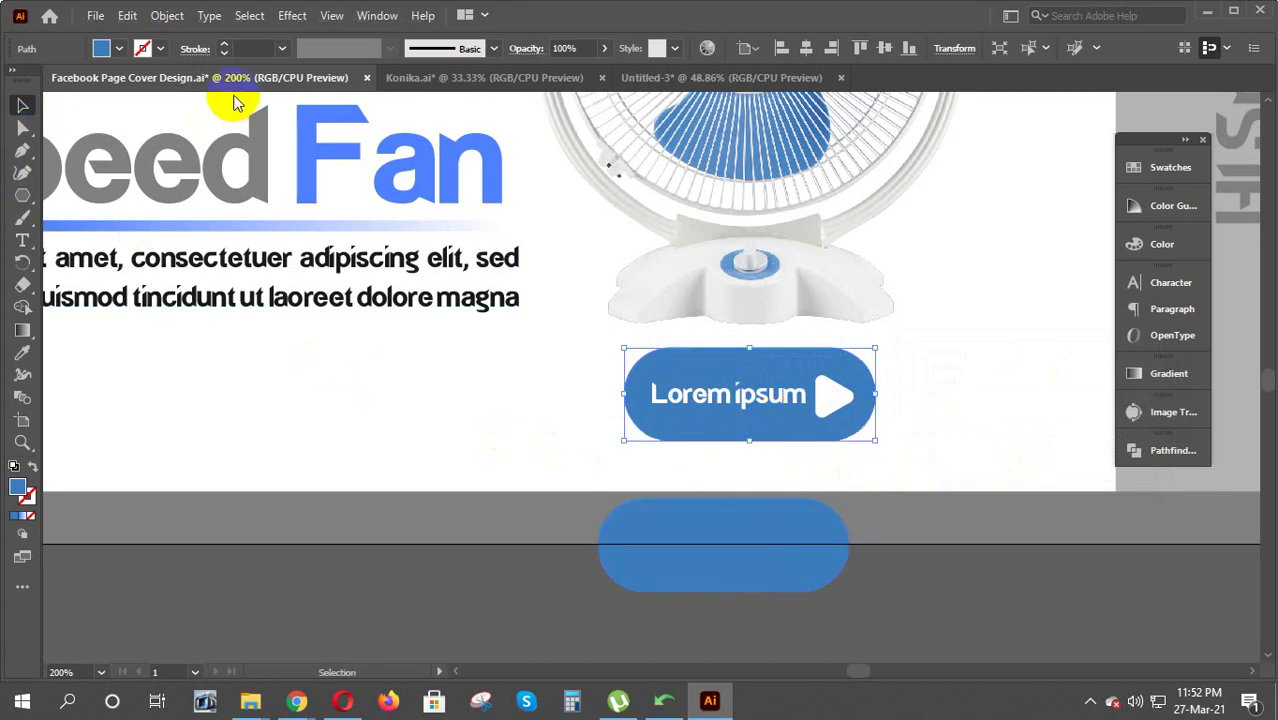
pyautogui.click(292, 17)
pyautogui.moveTo(380, 329)
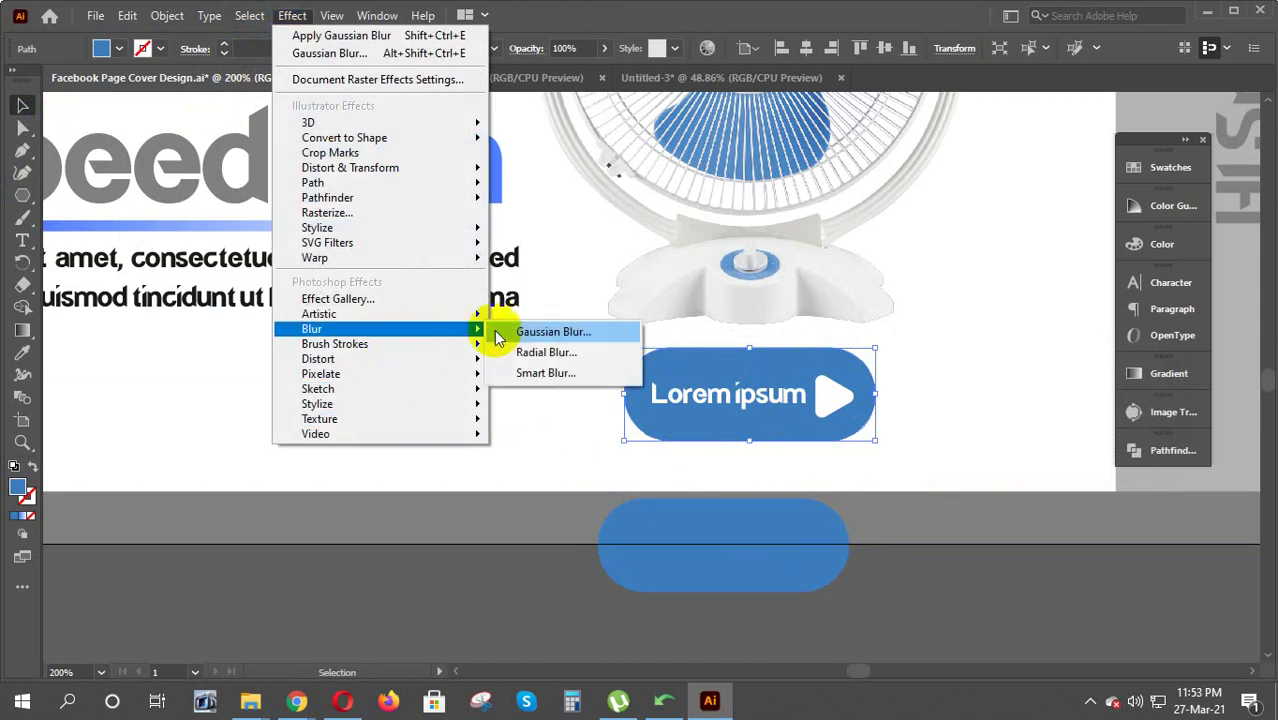
pyautogui.click(542, 332)
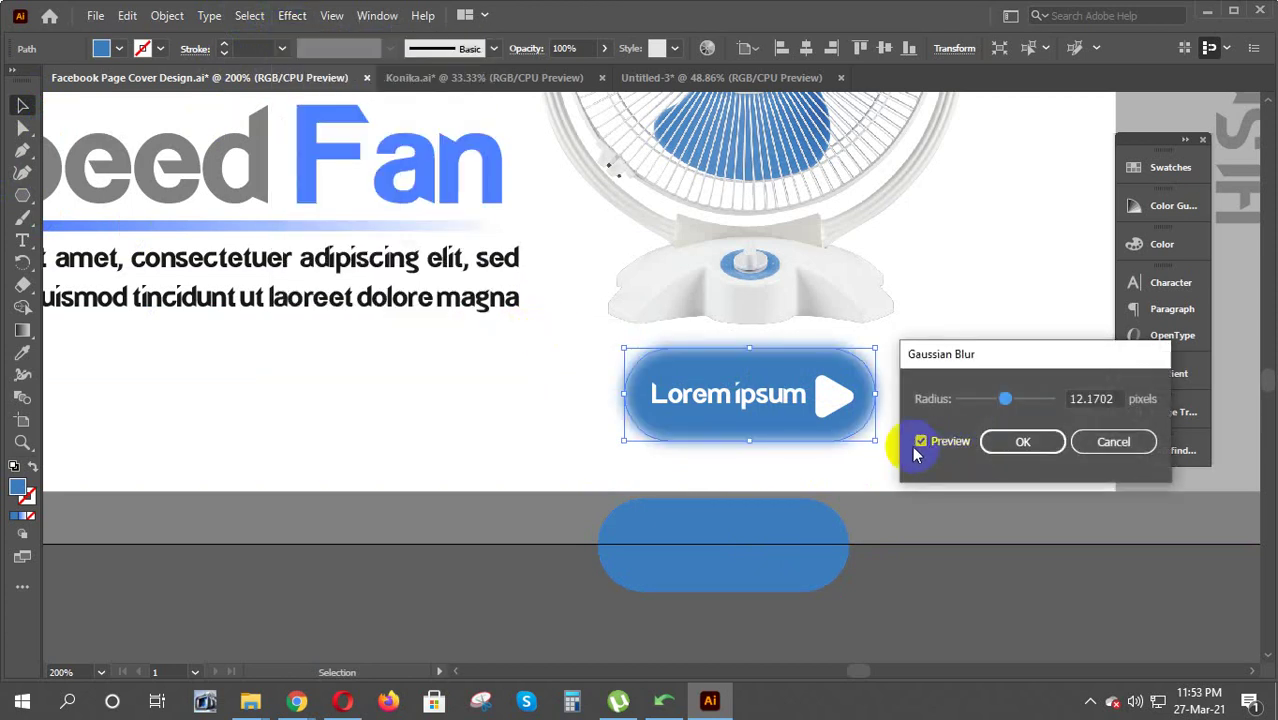
pyautogui.click(1030, 441)
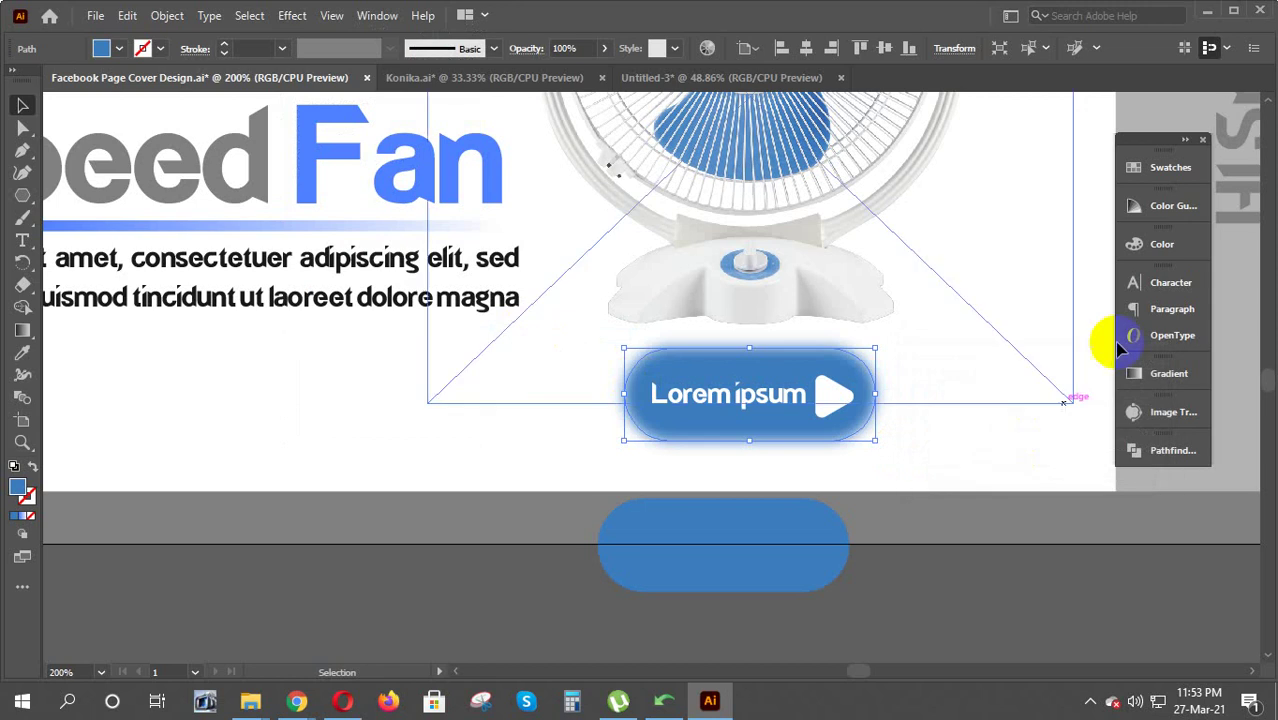
# Fill the blurred pill dark grey and move the blue copy back on top as a shadow
pyautogui.click(1166, 164)
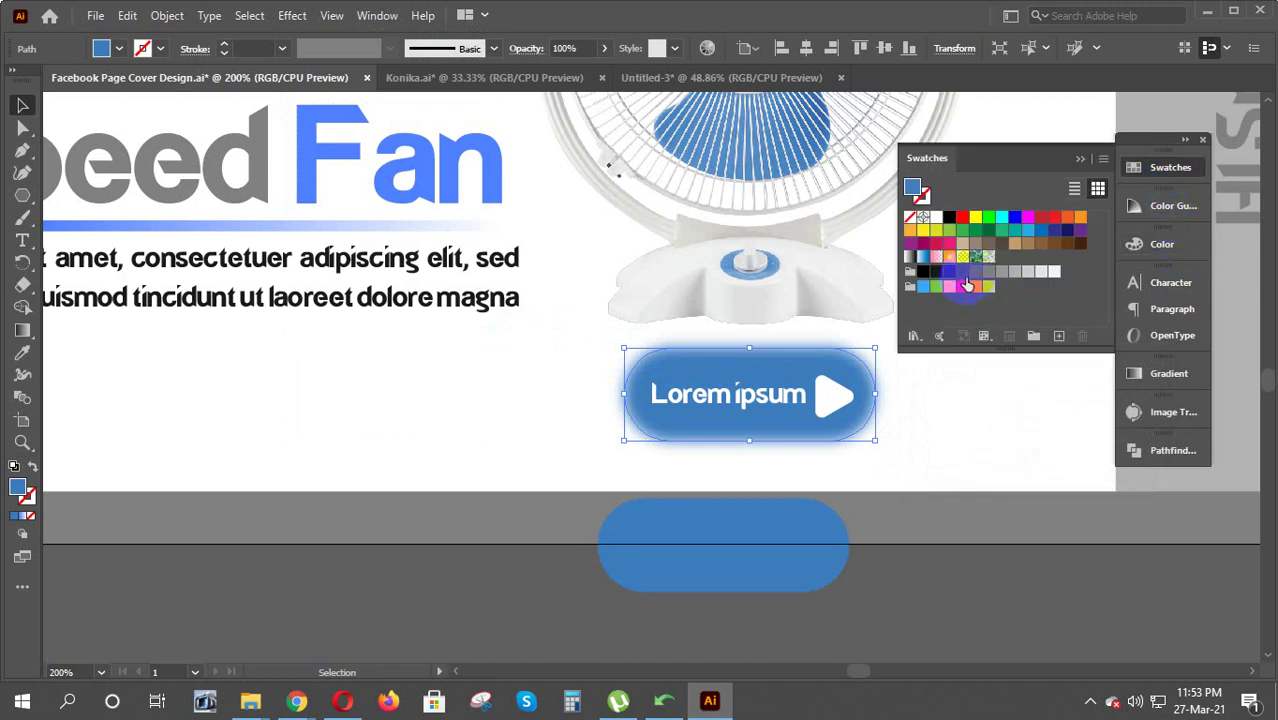
pyautogui.click(977, 277)
pyautogui.click(1080, 158)
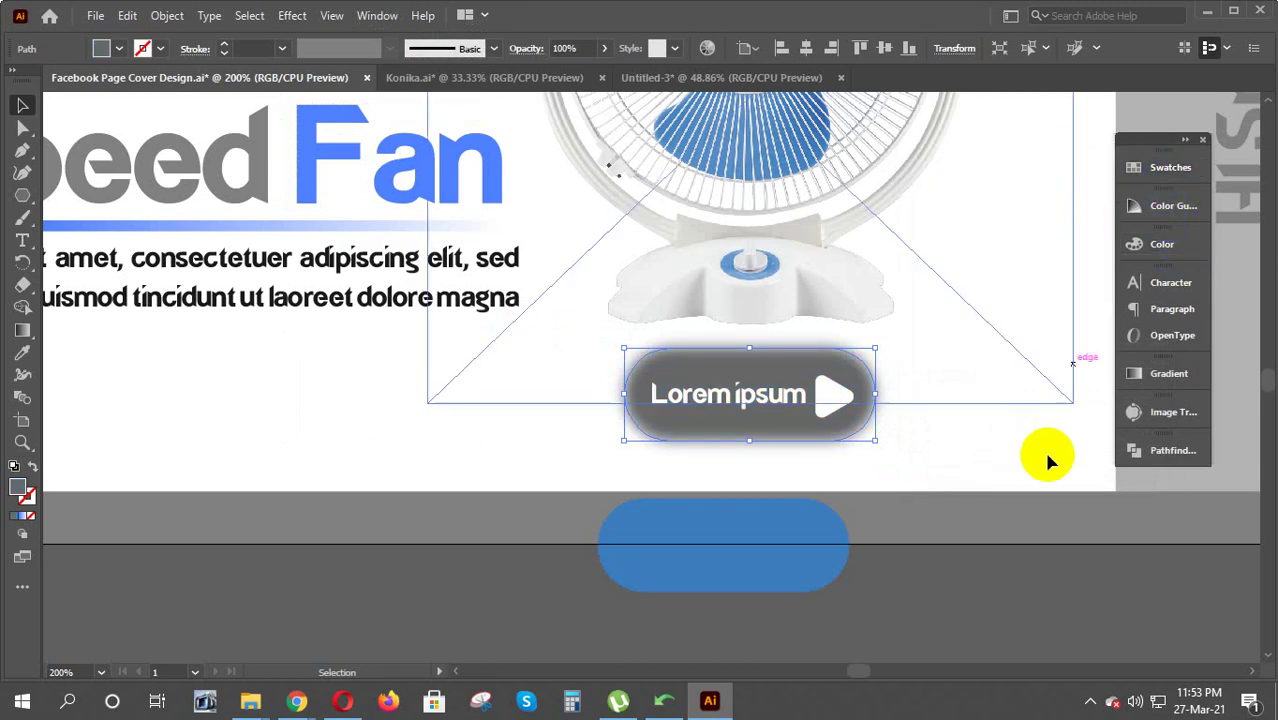
pyautogui.click(935, 578)
pyautogui.moveTo(758, 550); pyautogui.dragTo(780, 422)
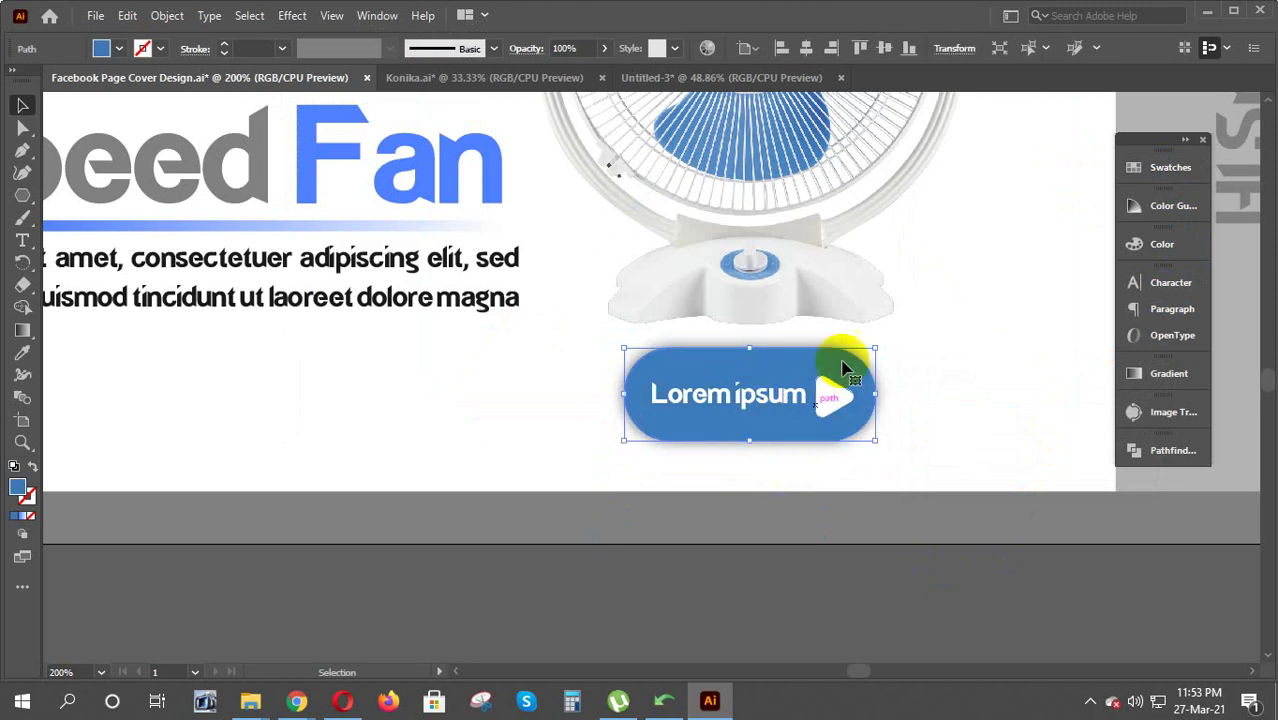
pyautogui.moveTo(876, 348); pyautogui.dragTo(907, 391)
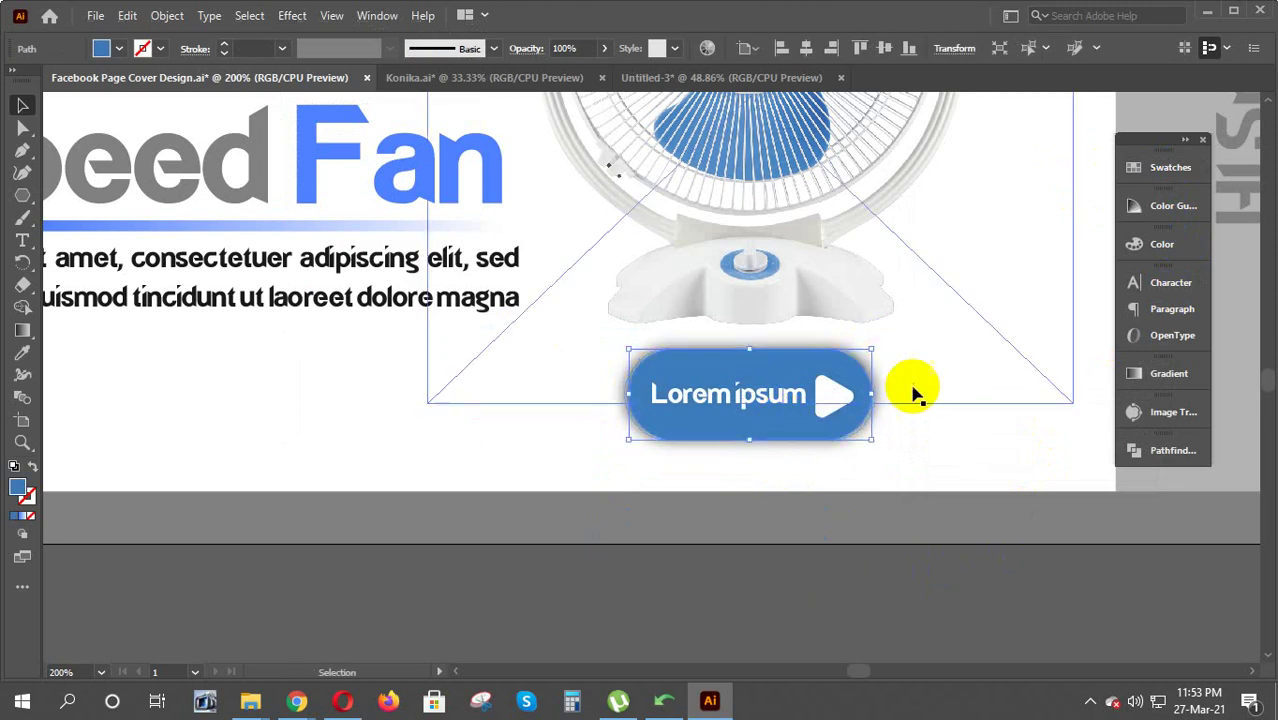
pyautogui.click(899, 584)
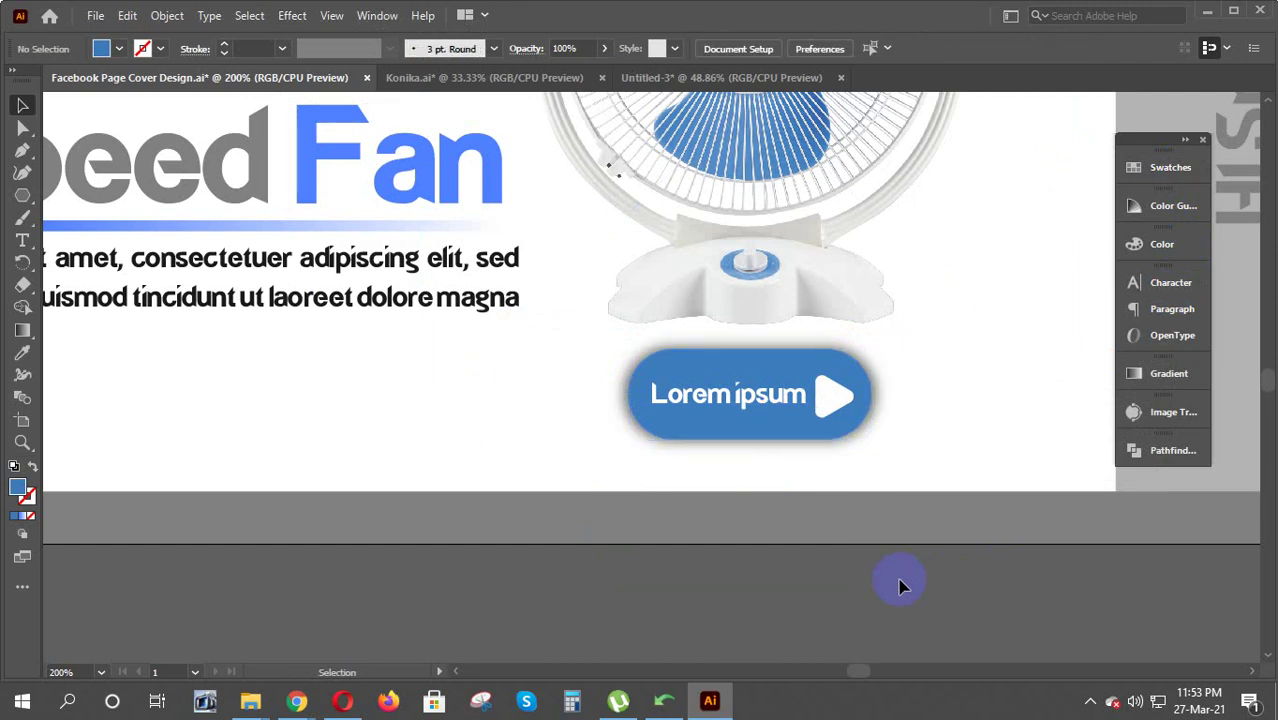
# Recolour the blurred shadow behind the Lorem ipsum button to a lighter grey swatch
pyautogui.hotkey('ctrl', '-')
pyautogui.hotkey('ctrl', '-')
pyautogui.hotkey('ctrl', '-')
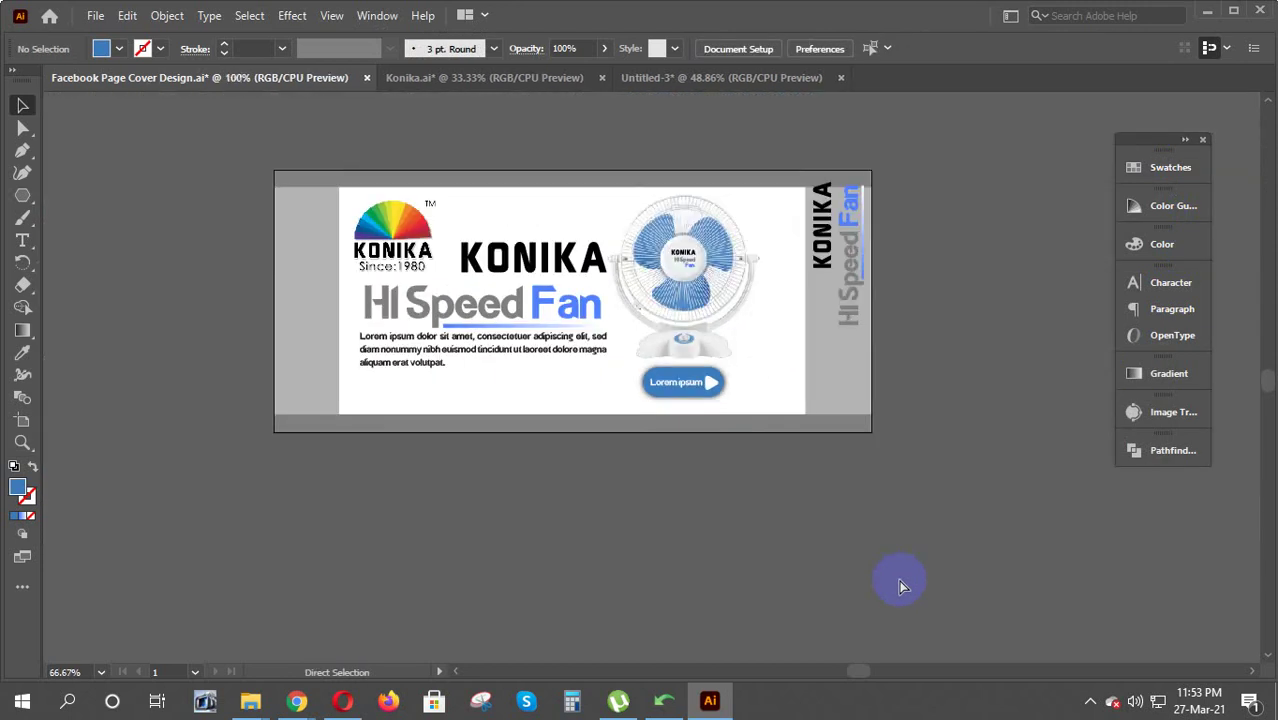
pyautogui.hotkey('ctrl', '+')
pyautogui.hotkey('ctrl', '+')
pyautogui.hotkey('ctrl', '+')
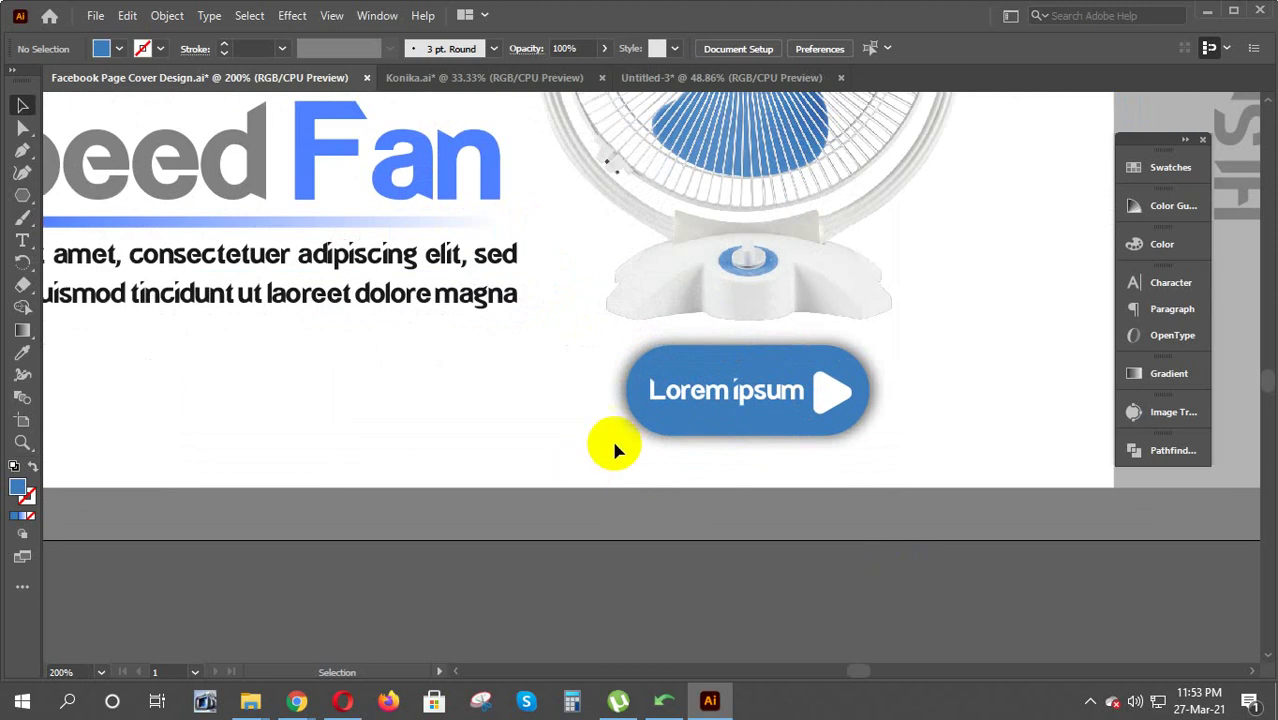
pyautogui.click(638, 441)
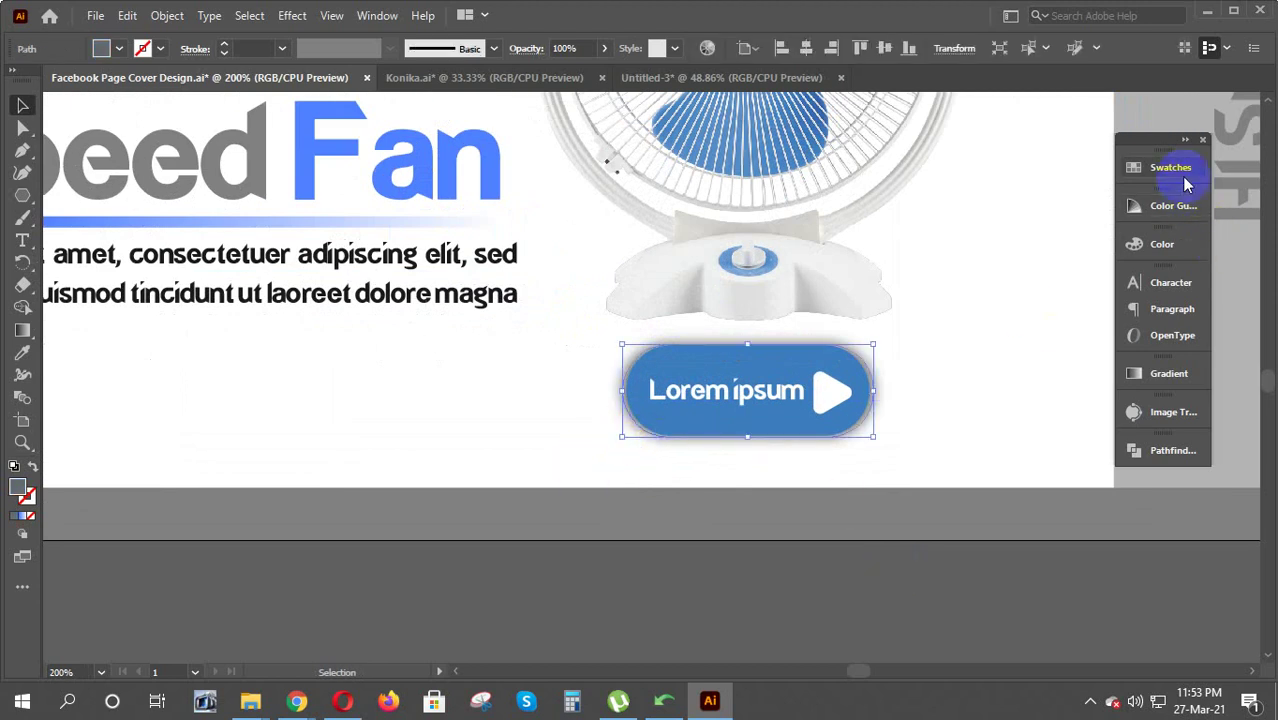
pyautogui.click(1184, 172)
pyautogui.click(1001, 271)
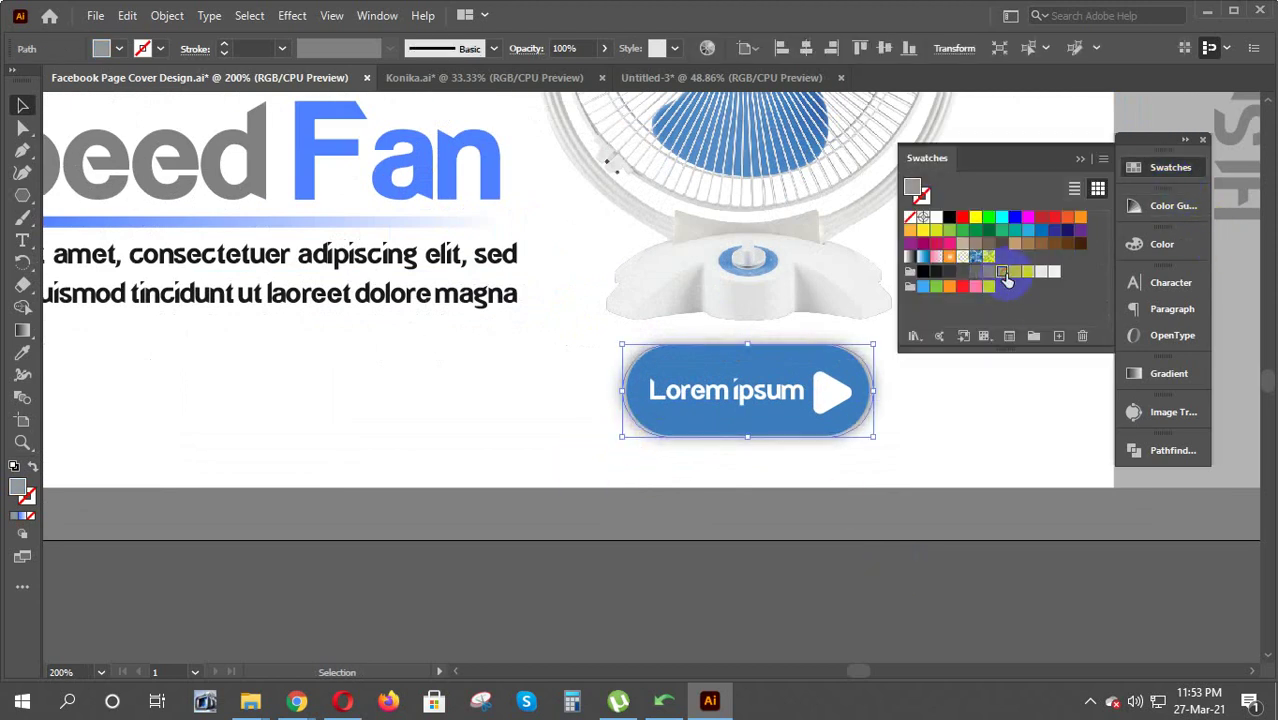
pyautogui.click(975, 573)
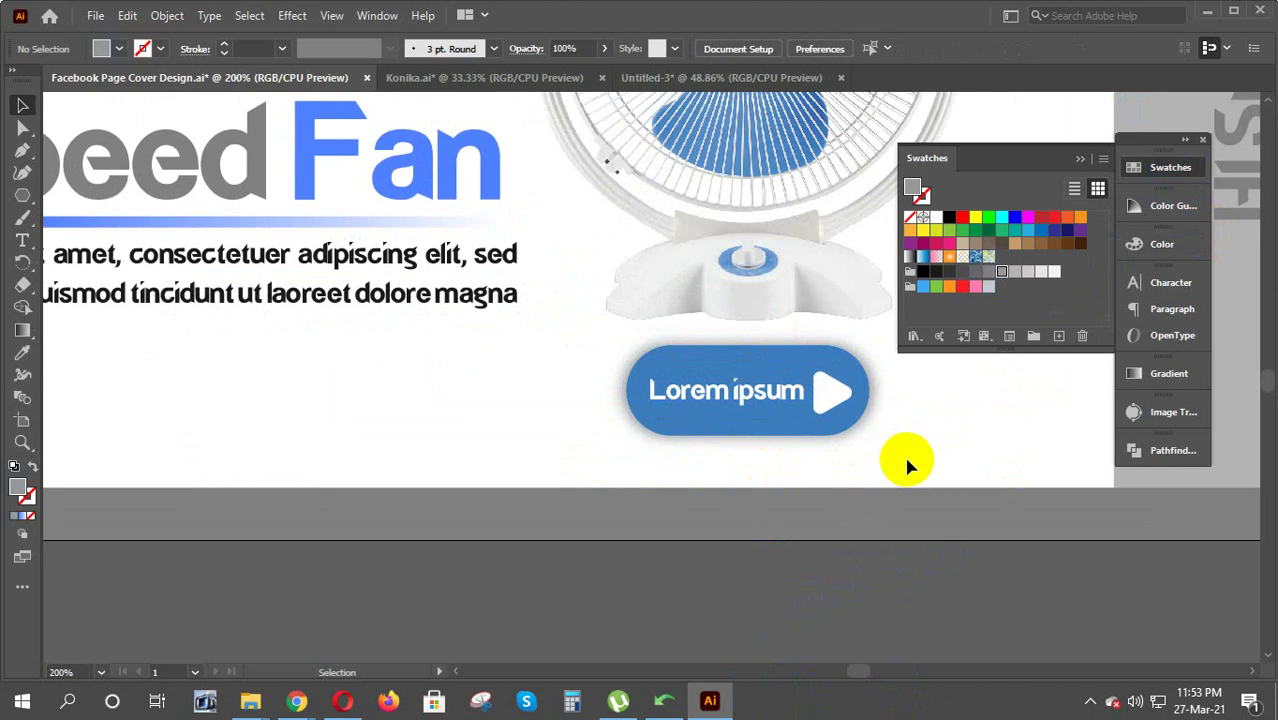
pyautogui.click(685, 390)
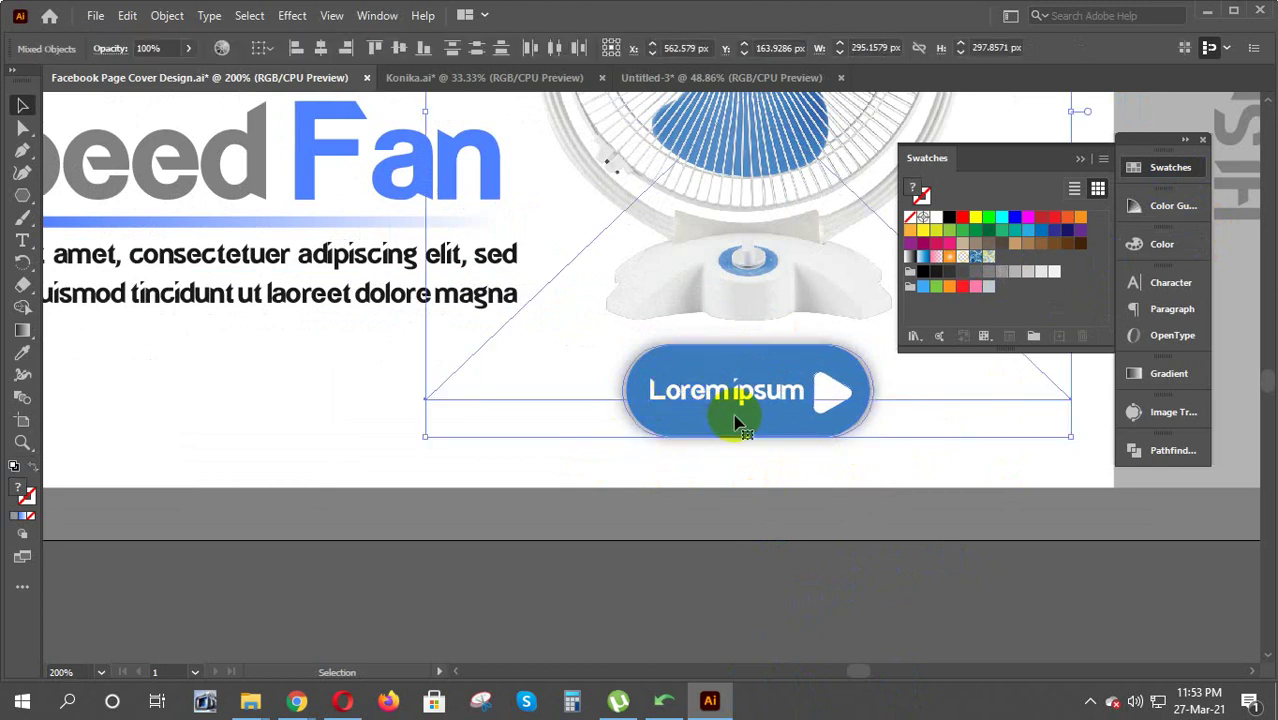
# Copy the Lorem ipsum button with its shadow to the left and nudge it into line
pyautogui.moveTo(651, 468)
pyautogui.mouseDown()
pyautogui.moveTo(705, 420)
pyautogui.moveTo(681, 475)
pyautogui.mouseUp()
pyautogui.click(576, 294)
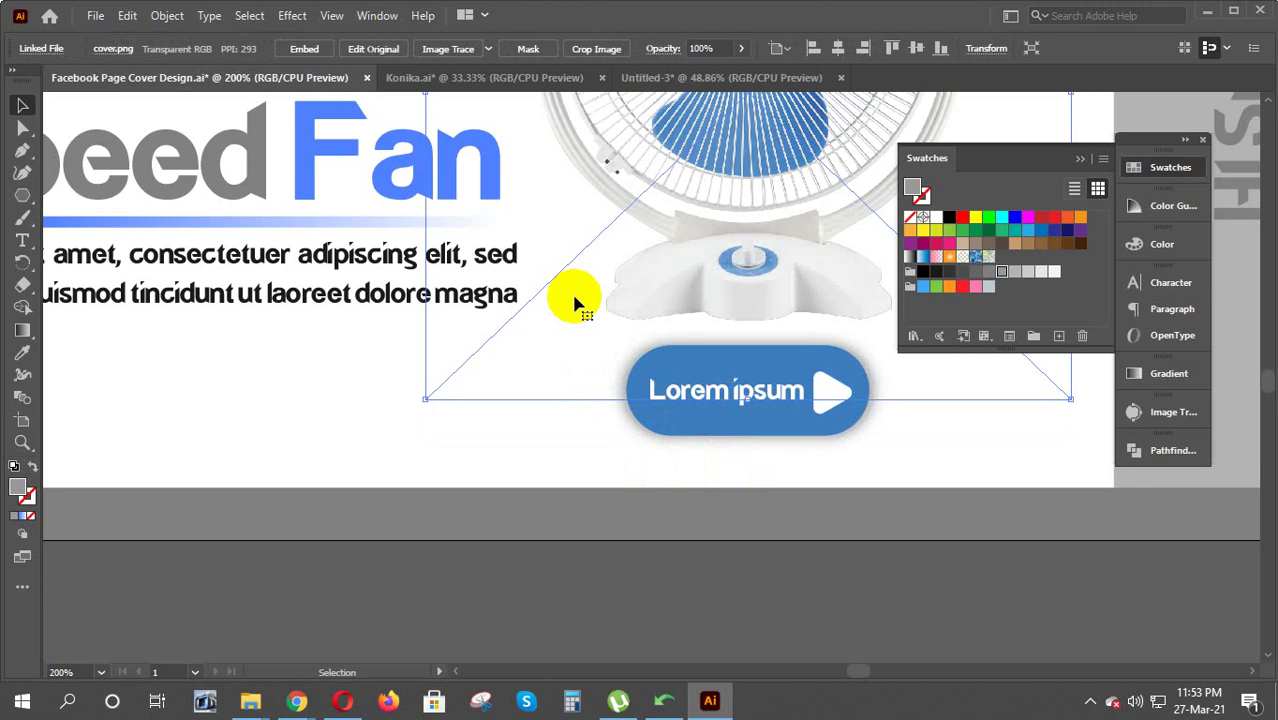
pyautogui.click(608, 405)
pyautogui.moveTo(901, 462); pyautogui.dragTo(622, 343)
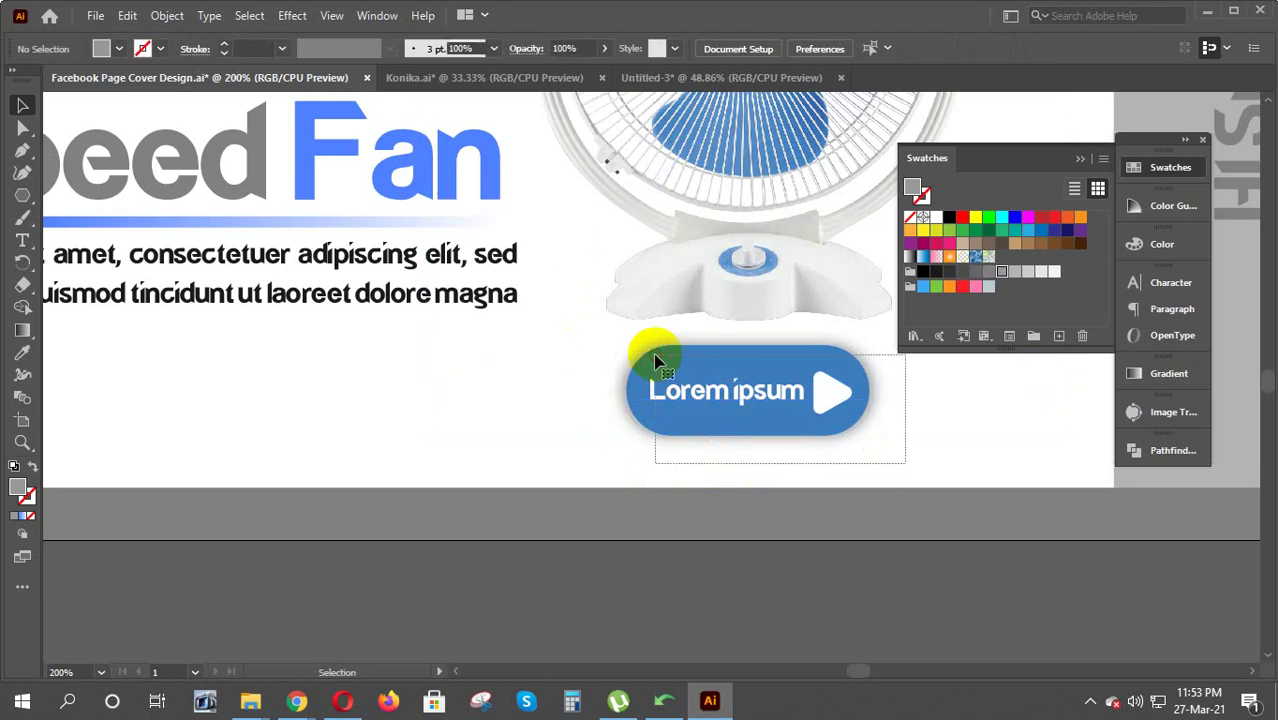
pyautogui.moveTo(728, 400)
pyautogui.mouseDown()
pyautogui.moveTo(413, 599)
pyautogui.moveTo(437, 378)
pyautogui.mouseUp()
pyautogui.scroll(-1, 416, 603)
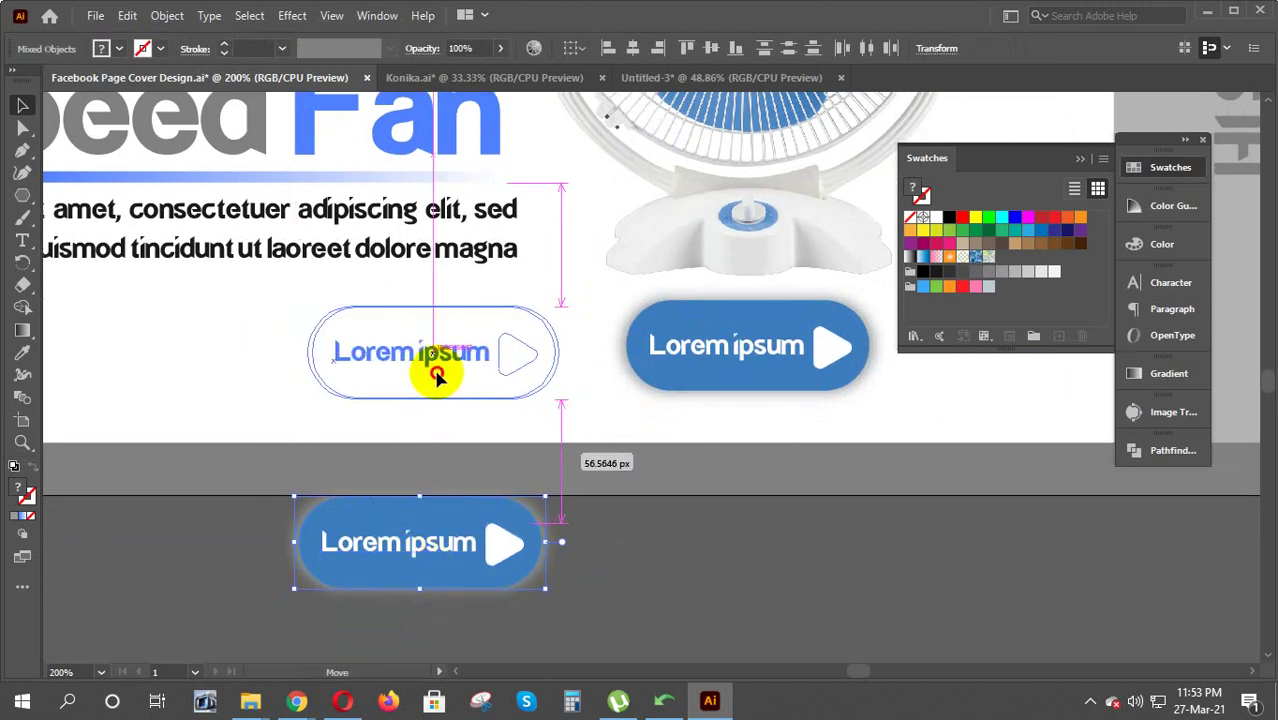
pyautogui.press('Up')
pyautogui.press('Up')
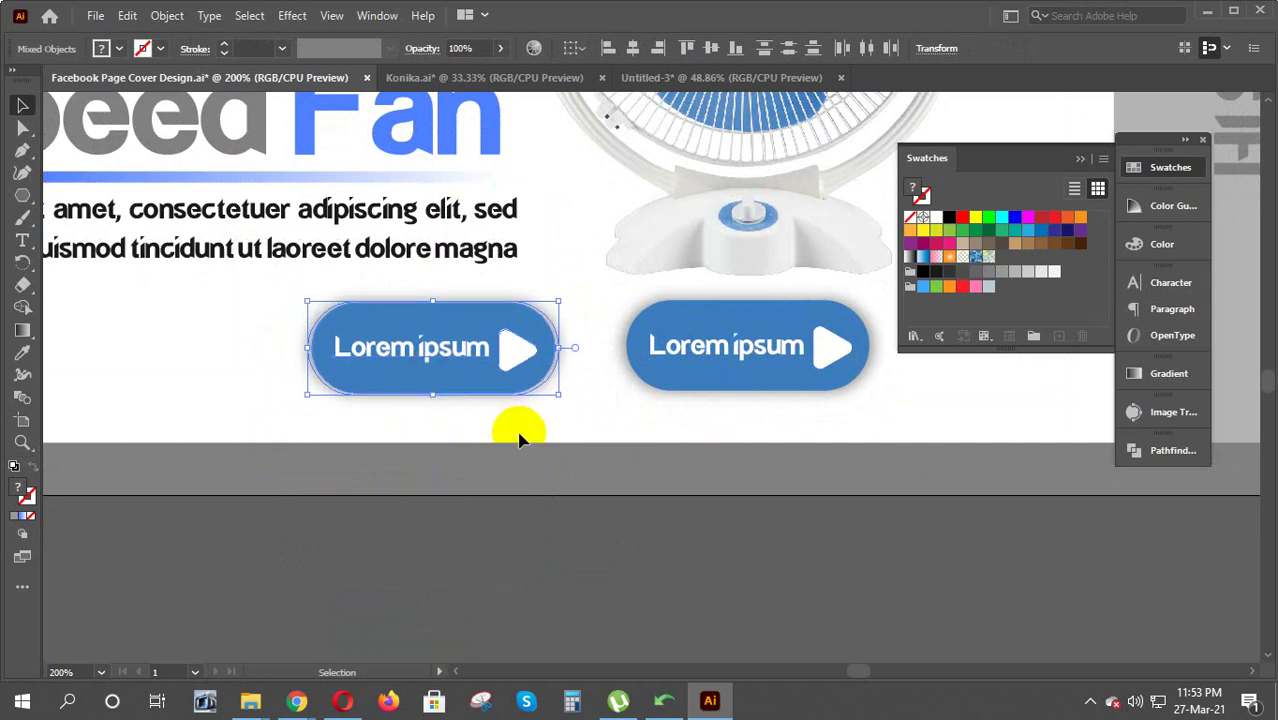
pyautogui.press('Right')
pyautogui.press('Right')
pyautogui.press('Right')
pyautogui.press('Right')
pyautogui.press('Up')
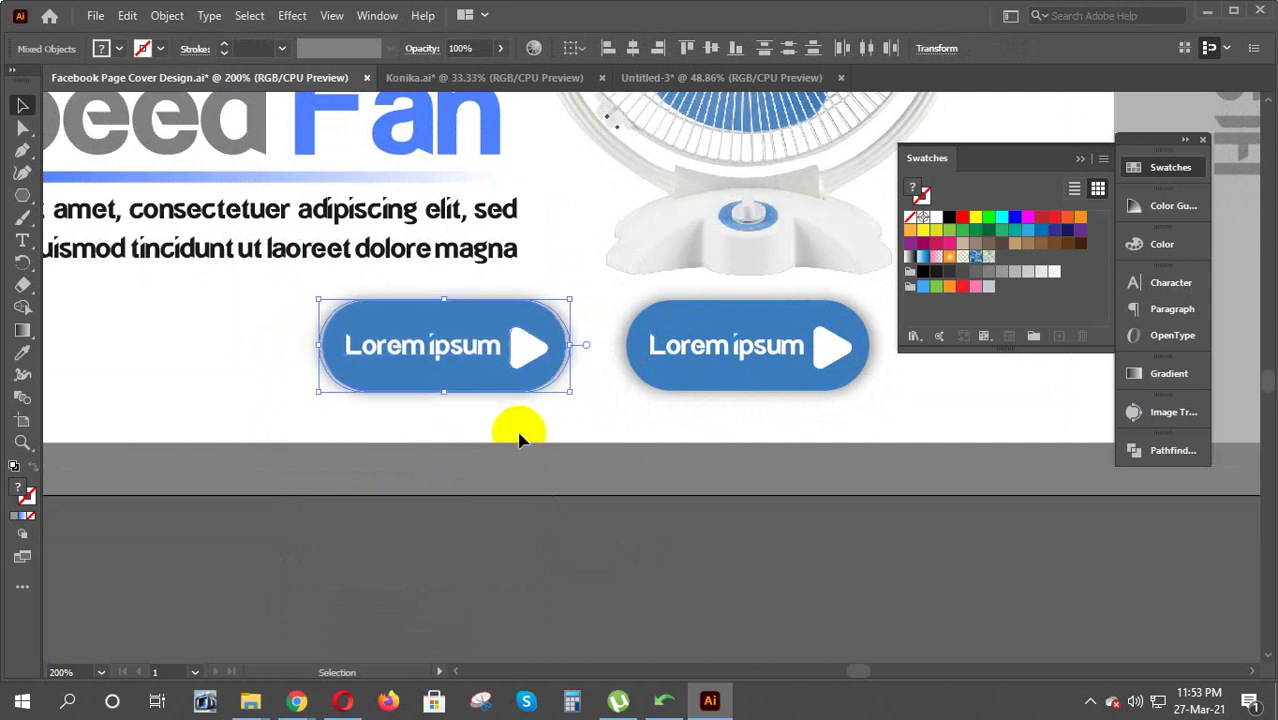
# Pull the copy's grey shadow out and duplicate the blue pill to the far left
pyautogui.click(474, 365)
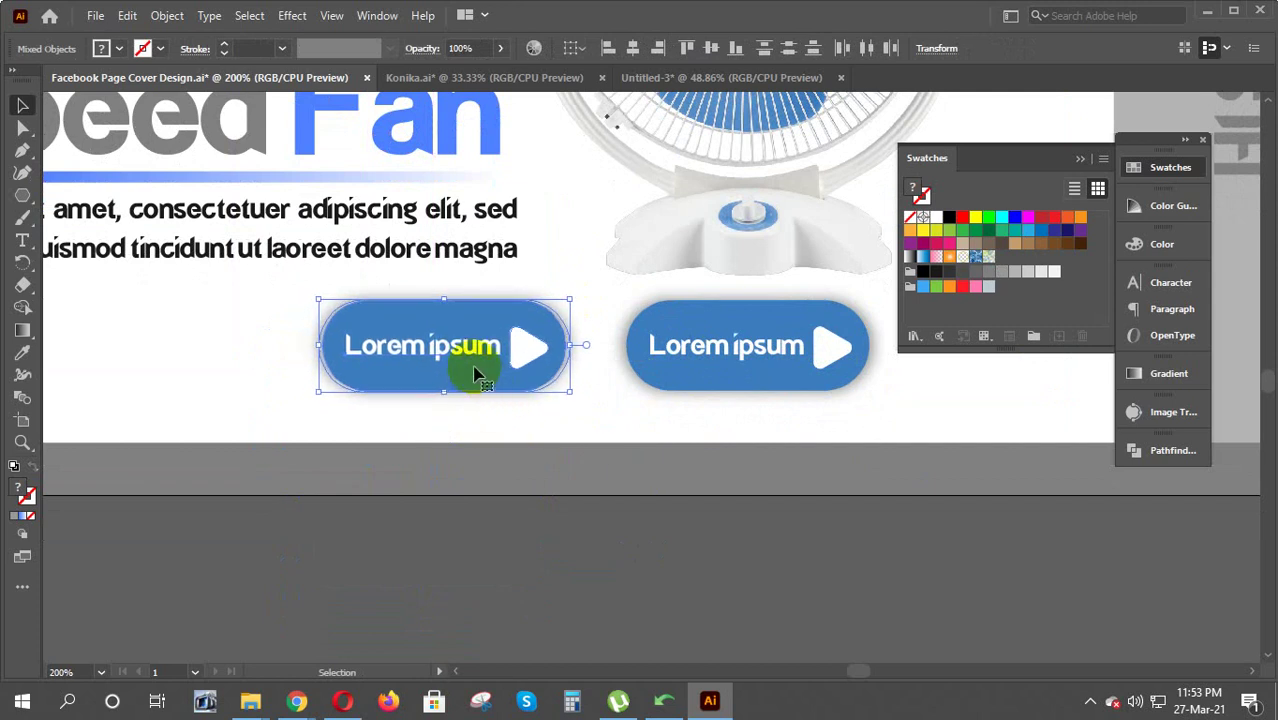
pyautogui.click(310, 404)
pyautogui.moveTo(321, 362); pyautogui.dragTo(183, 510)
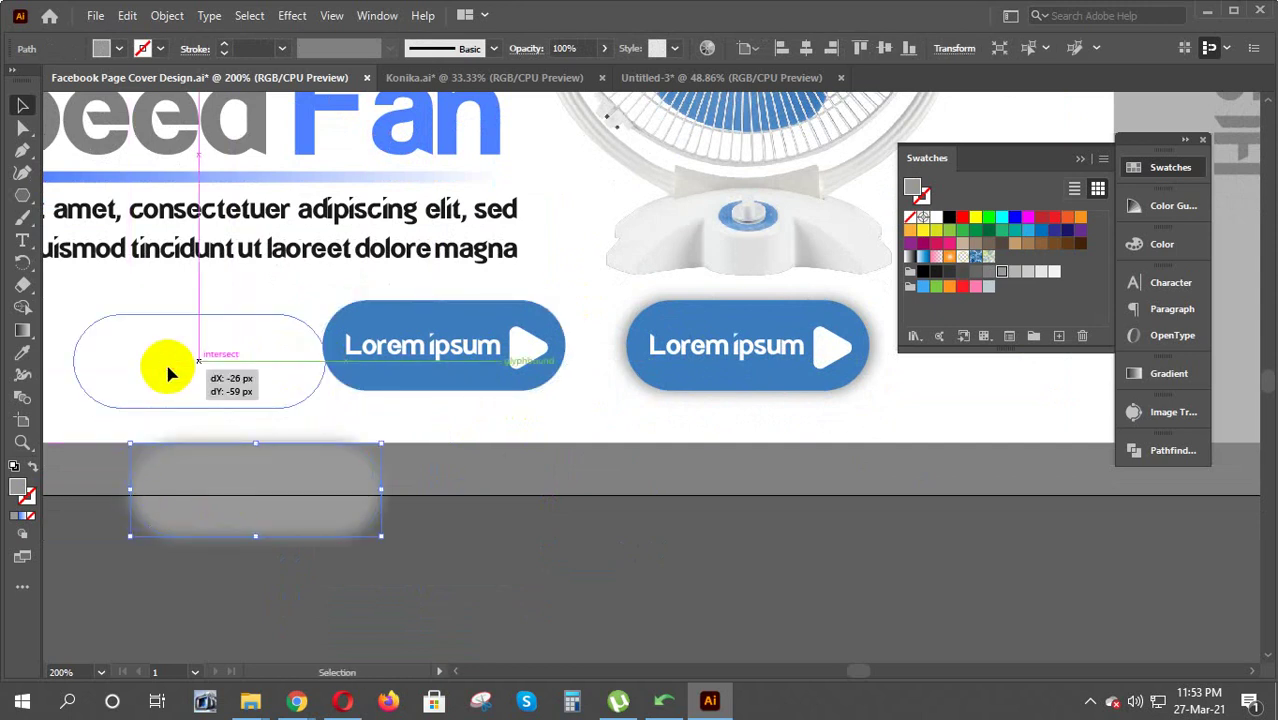
pyautogui.moveTo(226, 502)
pyautogui.mouseDown()
pyautogui.moveTo(373, 388)
pyautogui.moveTo(132, 403)
pyautogui.mouseUp()
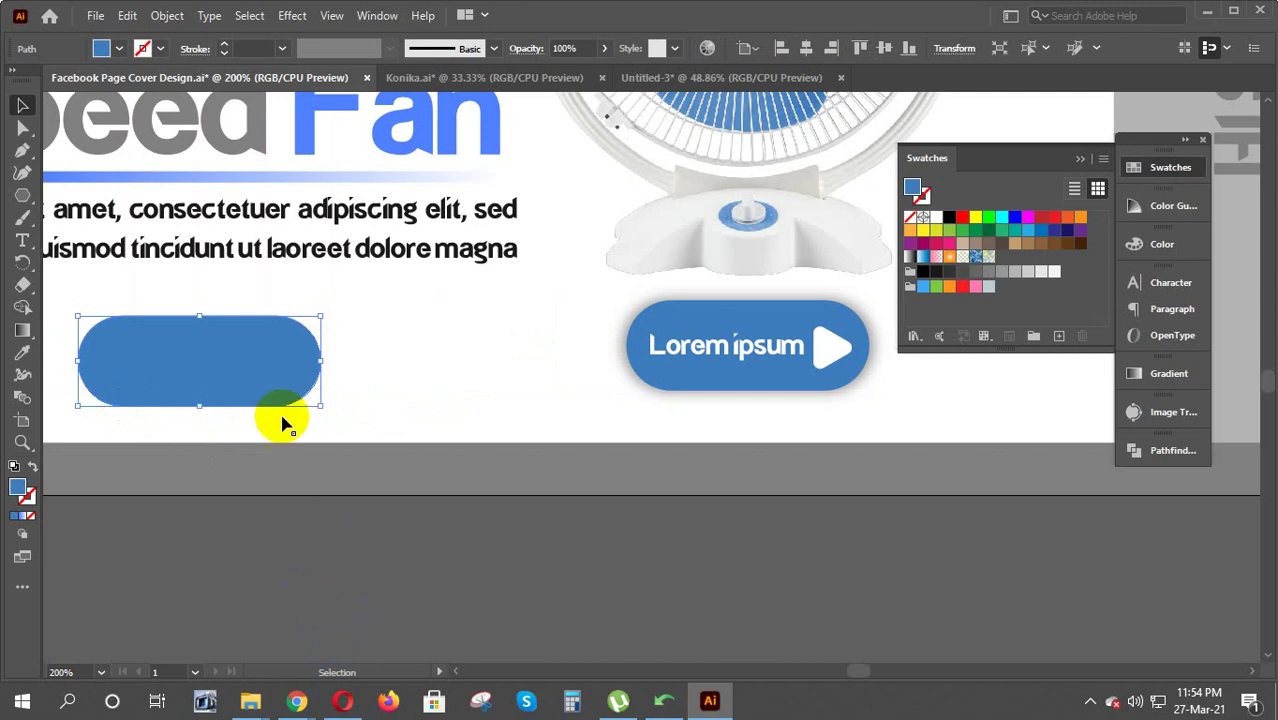
pyautogui.hotkey('ctrl', 'z')
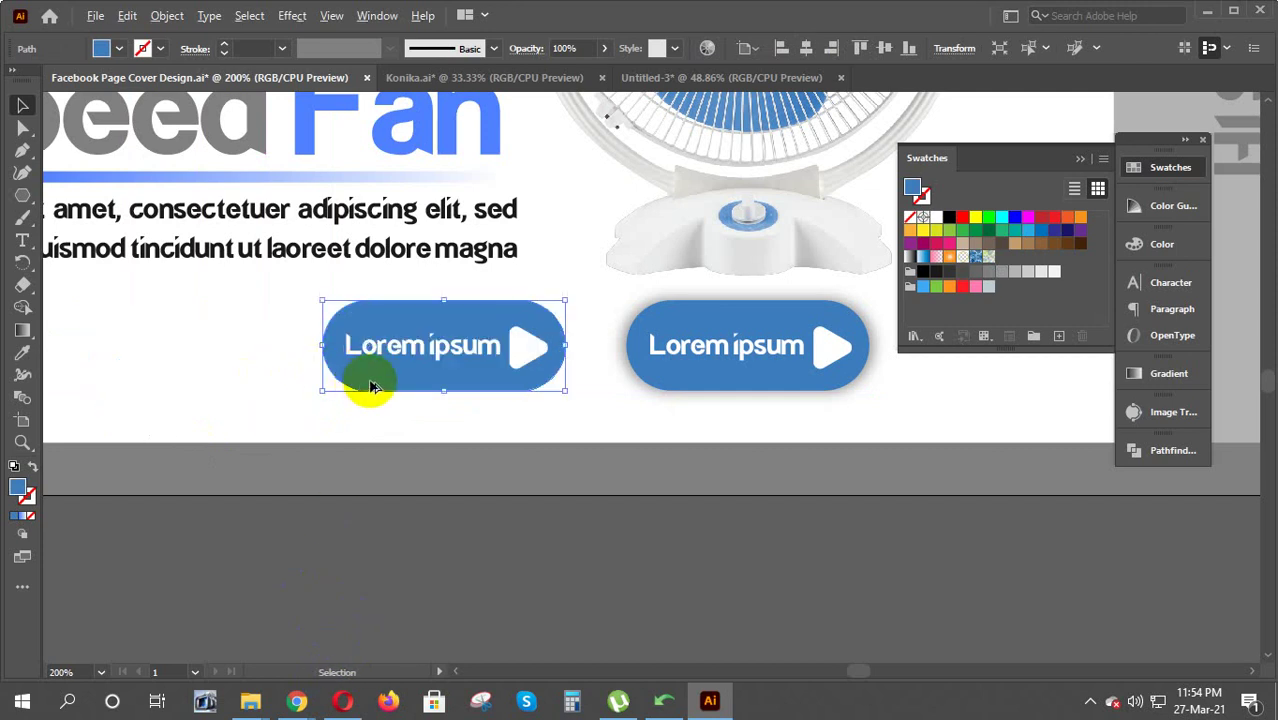
pyautogui.moveTo(370, 388); pyautogui.dragTo(100, 390)
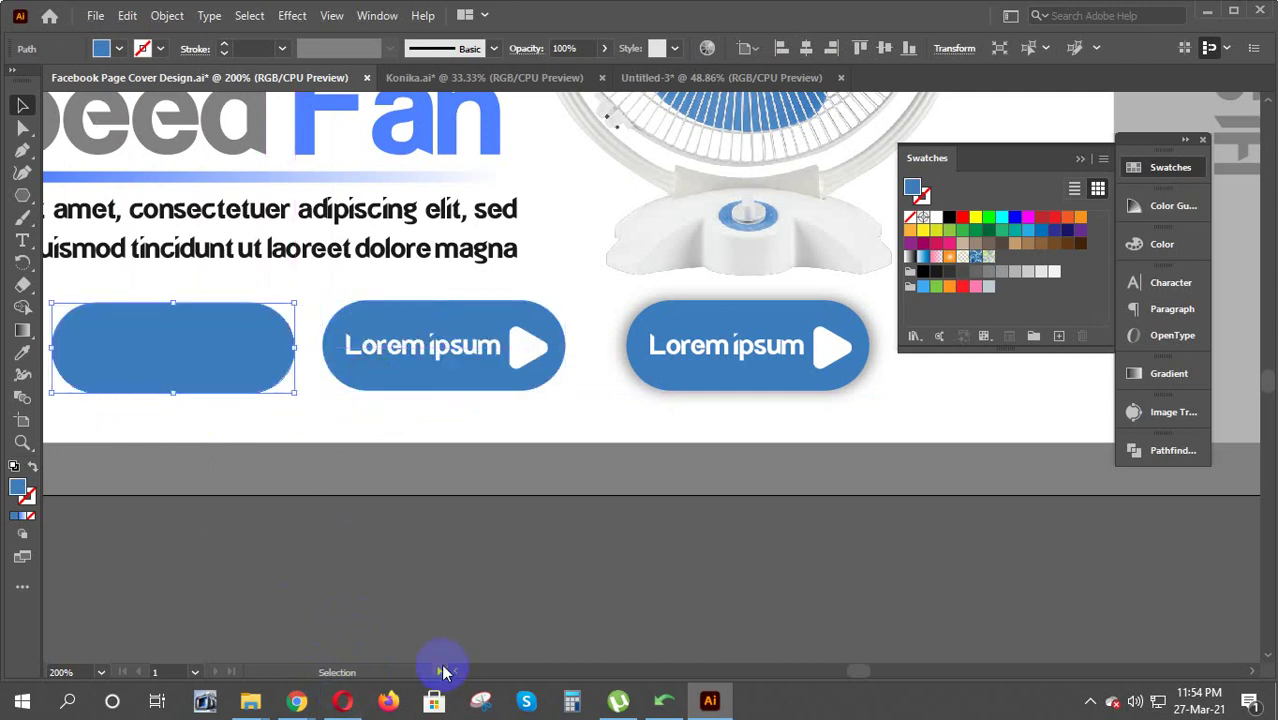
# Apply a Spin Radial Blur with amount 9 to the blank blue pill
pyautogui.click(455, 673)
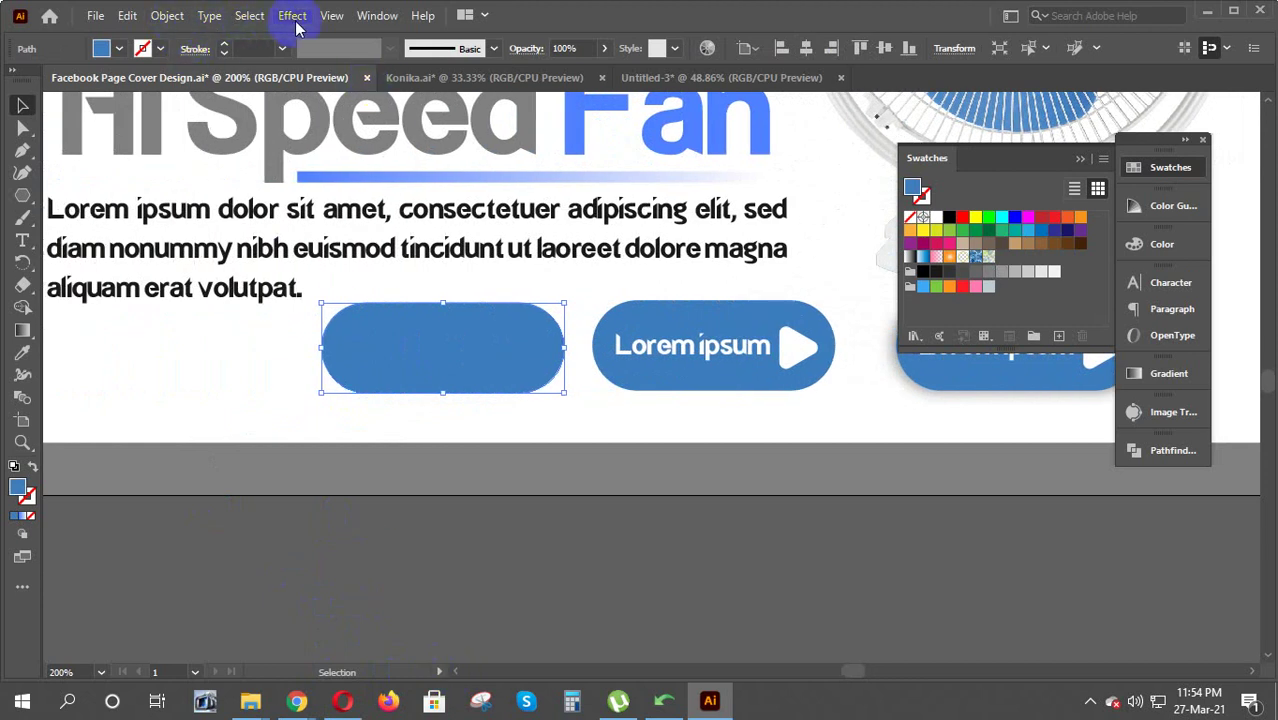
pyautogui.click(296, 20)
pyautogui.moveTo(380, 329)
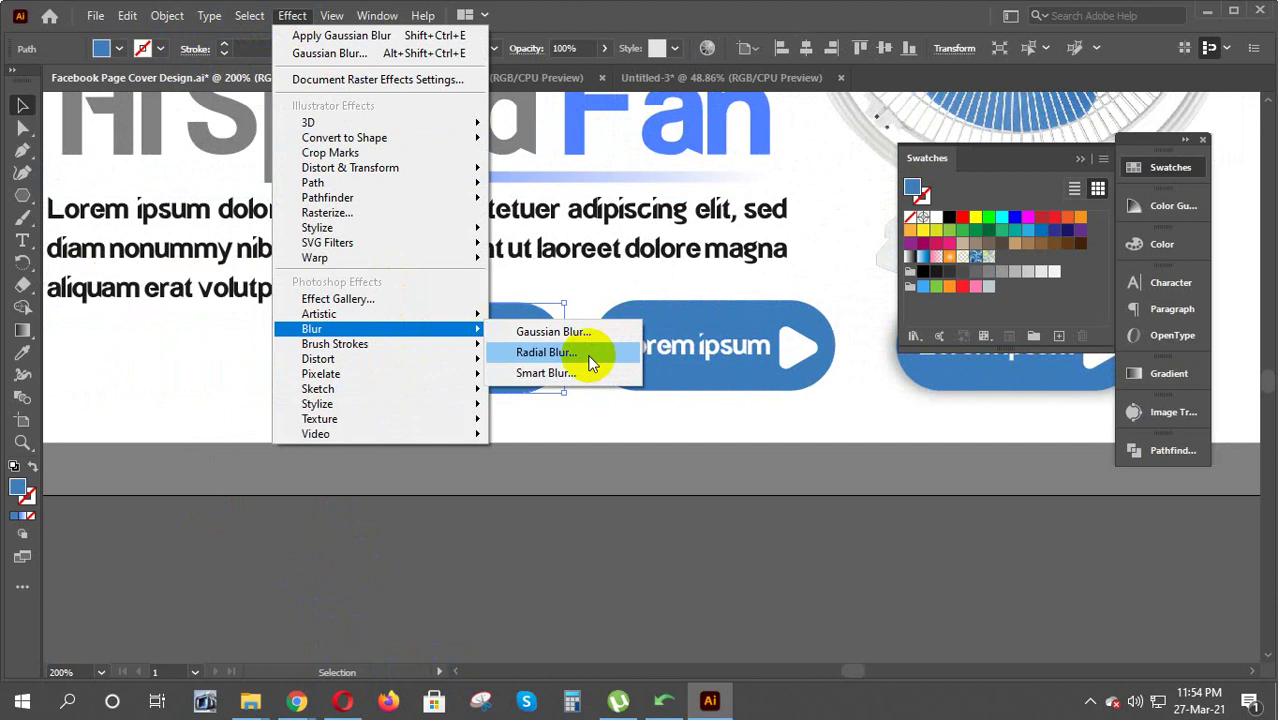
pyautogui.click(546, 352)
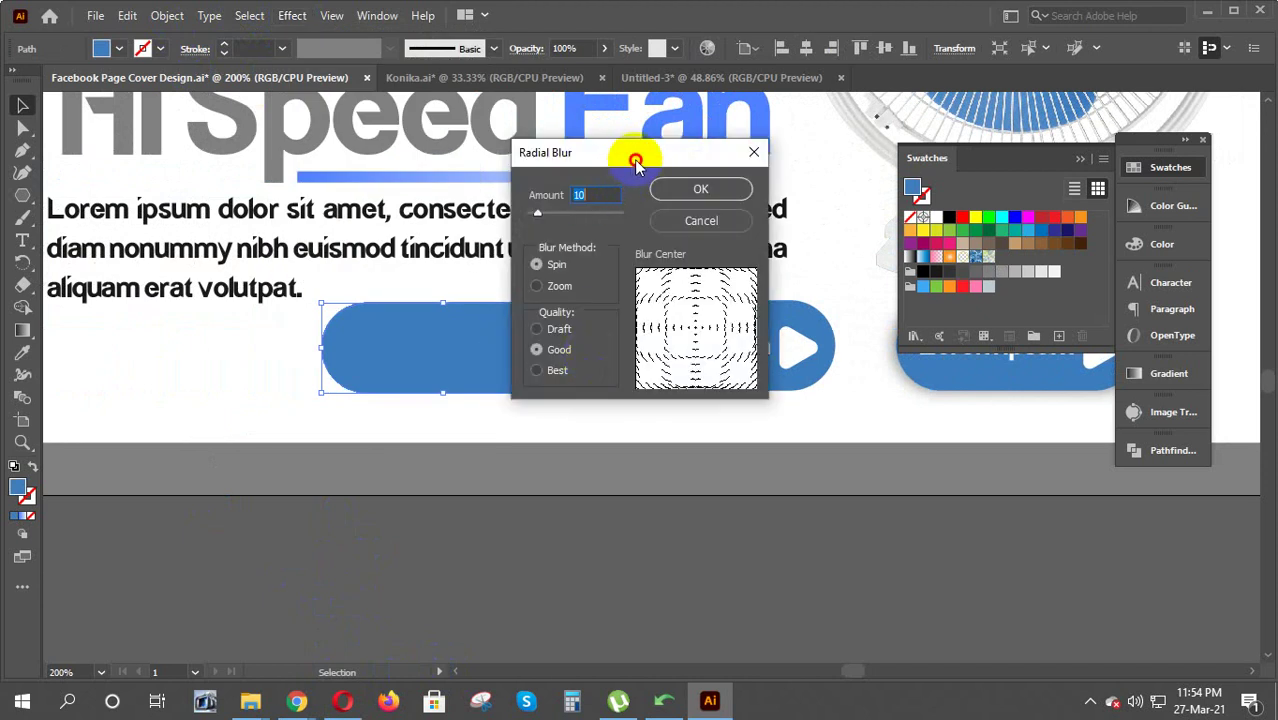
pyautogui.moveTo(636, 162); pyautogui.dragTo(925, 403)
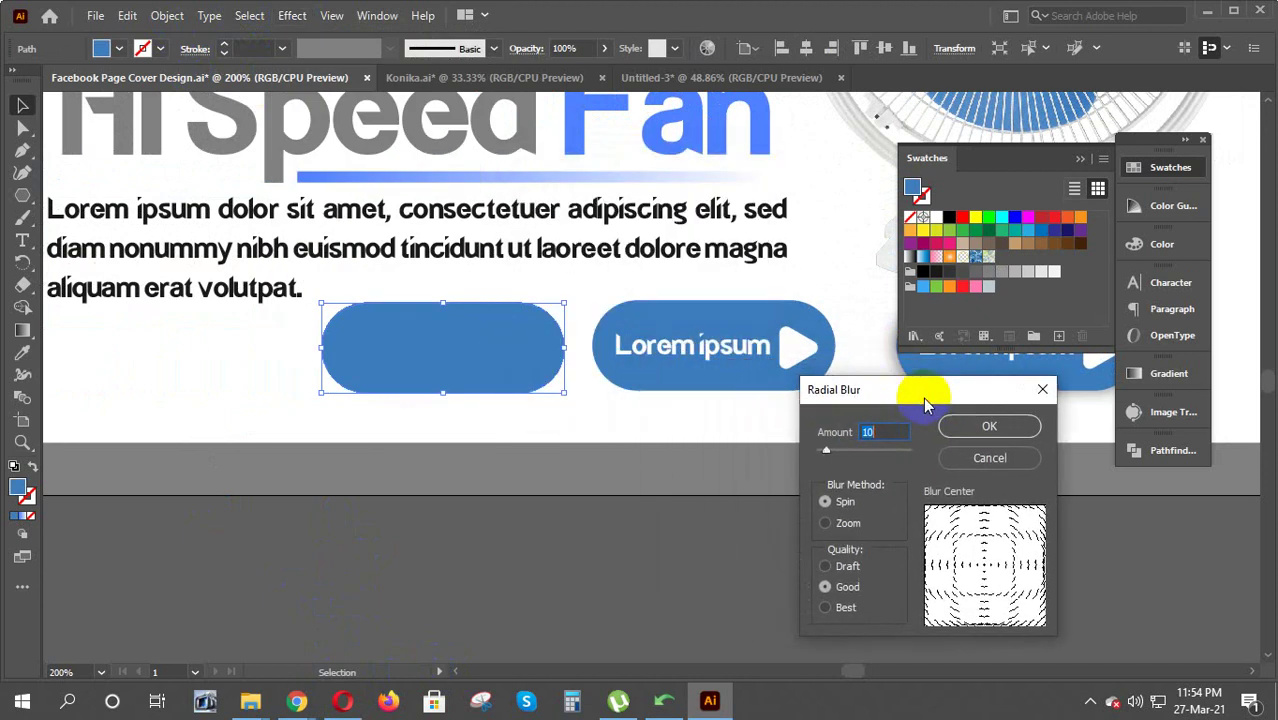
pyautogui.moveTo(826, 450)
pyautogui.mouseDown()
pyautogui.moveTo(840, 455)
pyautogui.moveTo(825, 458)
pyautogui.mouseUp()
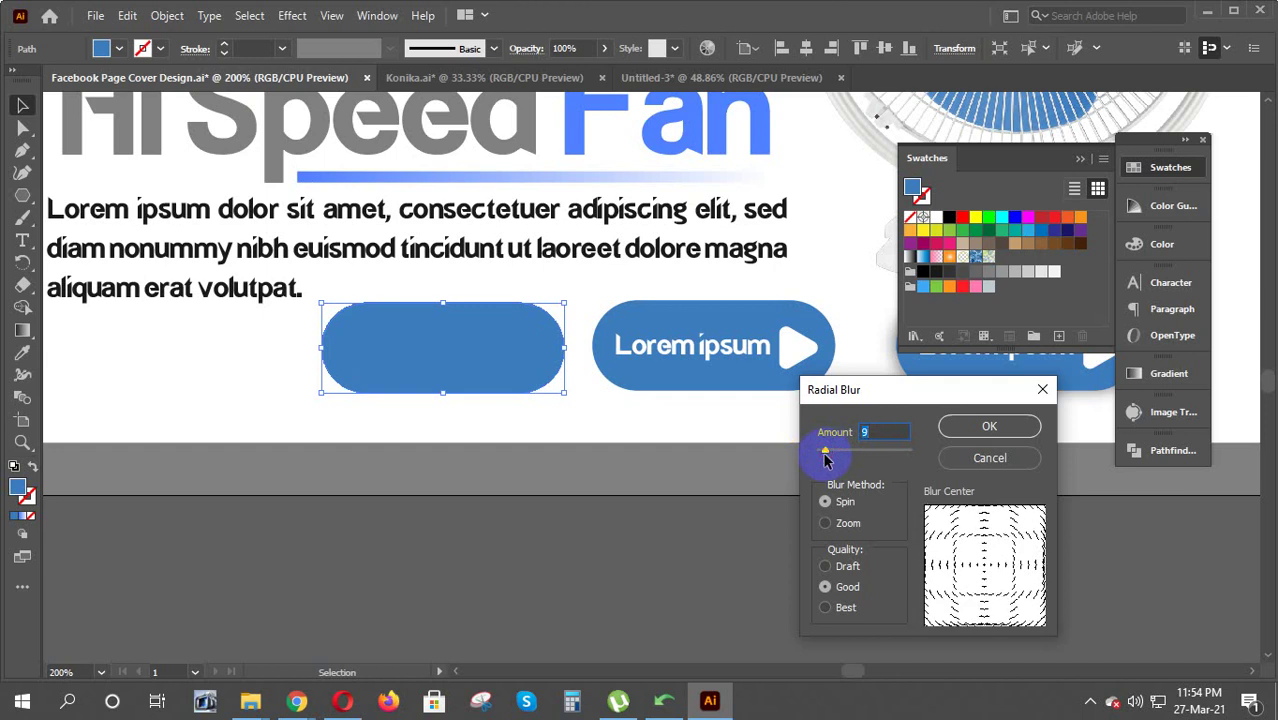
pyautogui.click(842, 506)
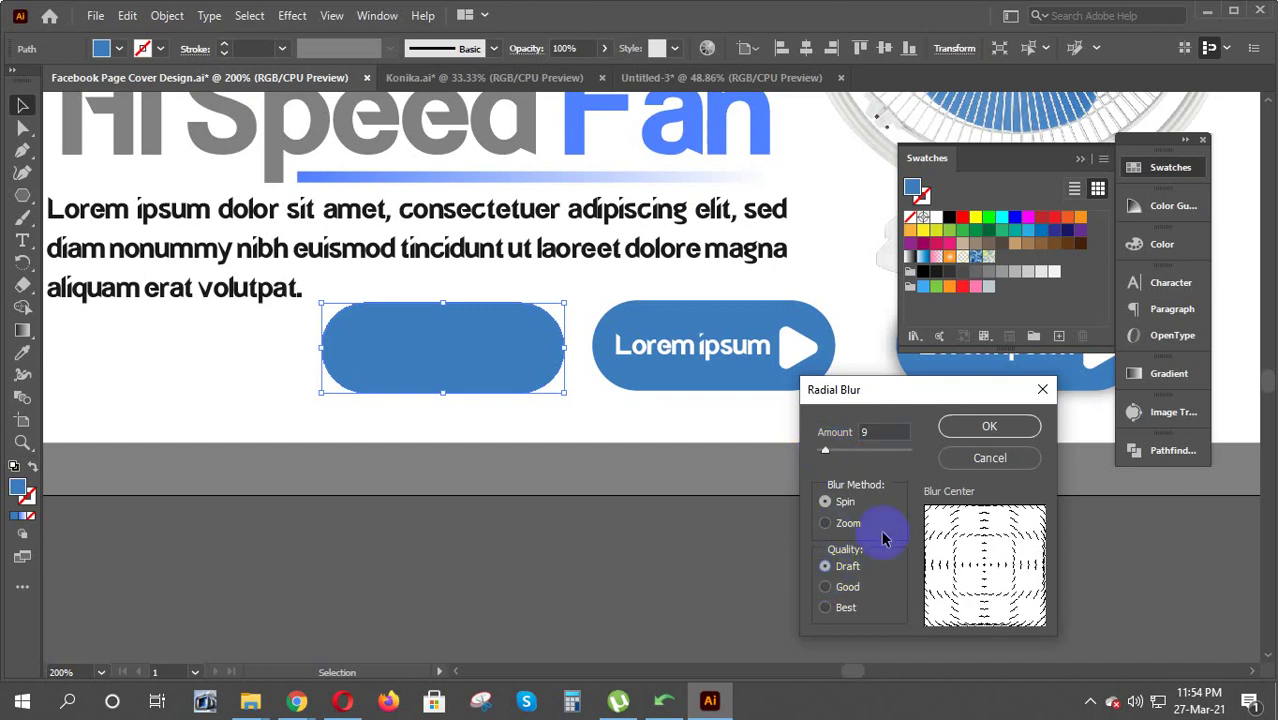
pyautogui.click(989, 427)
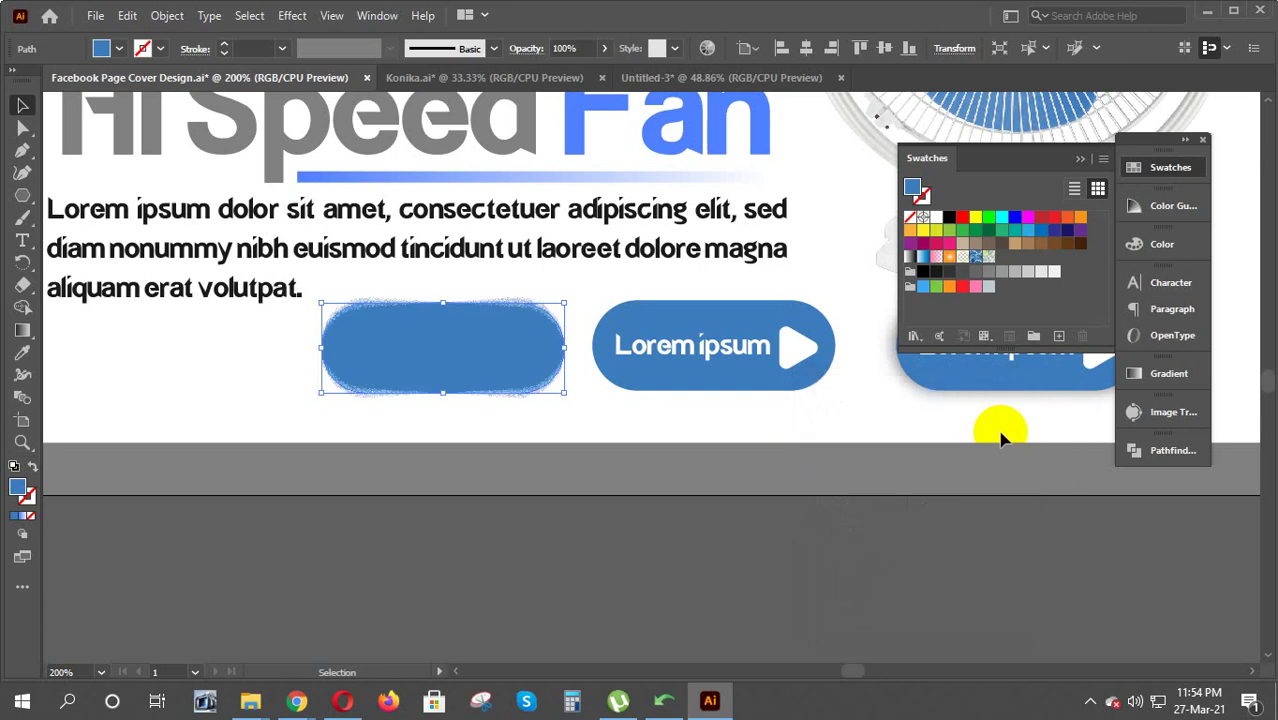
pyautogui.click(545, 560)
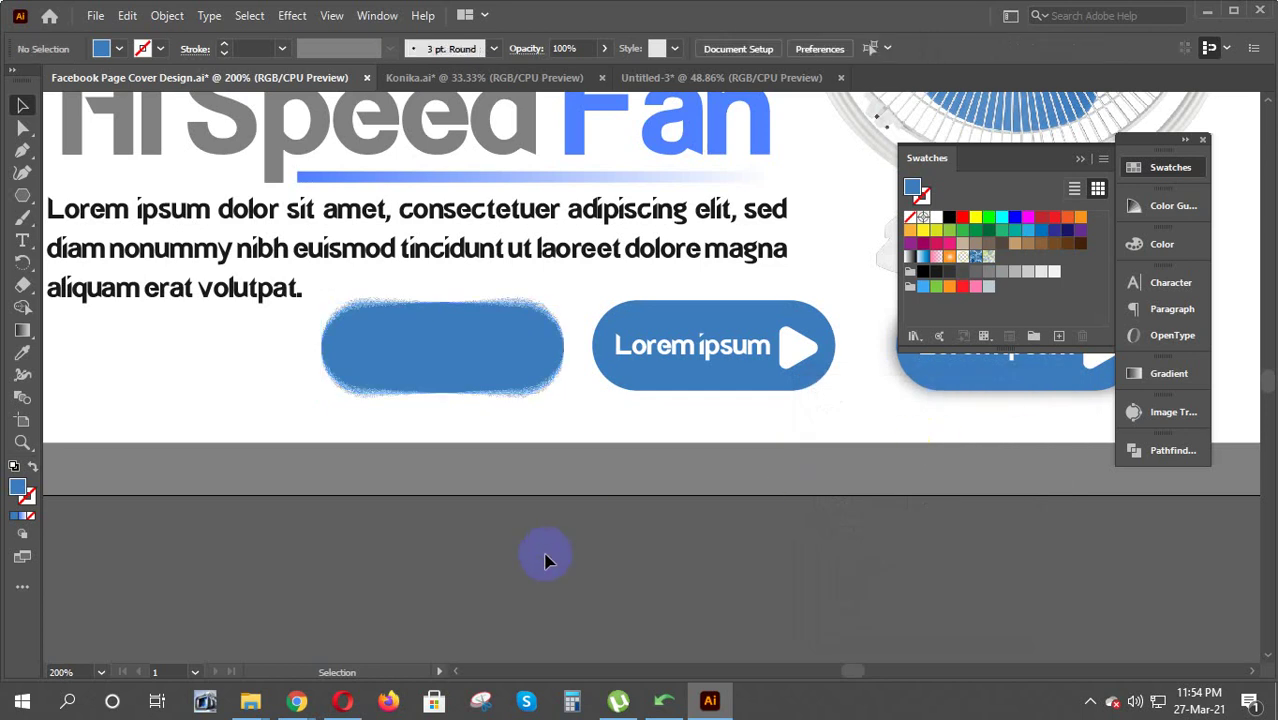
pyautogui.click(458, 364)
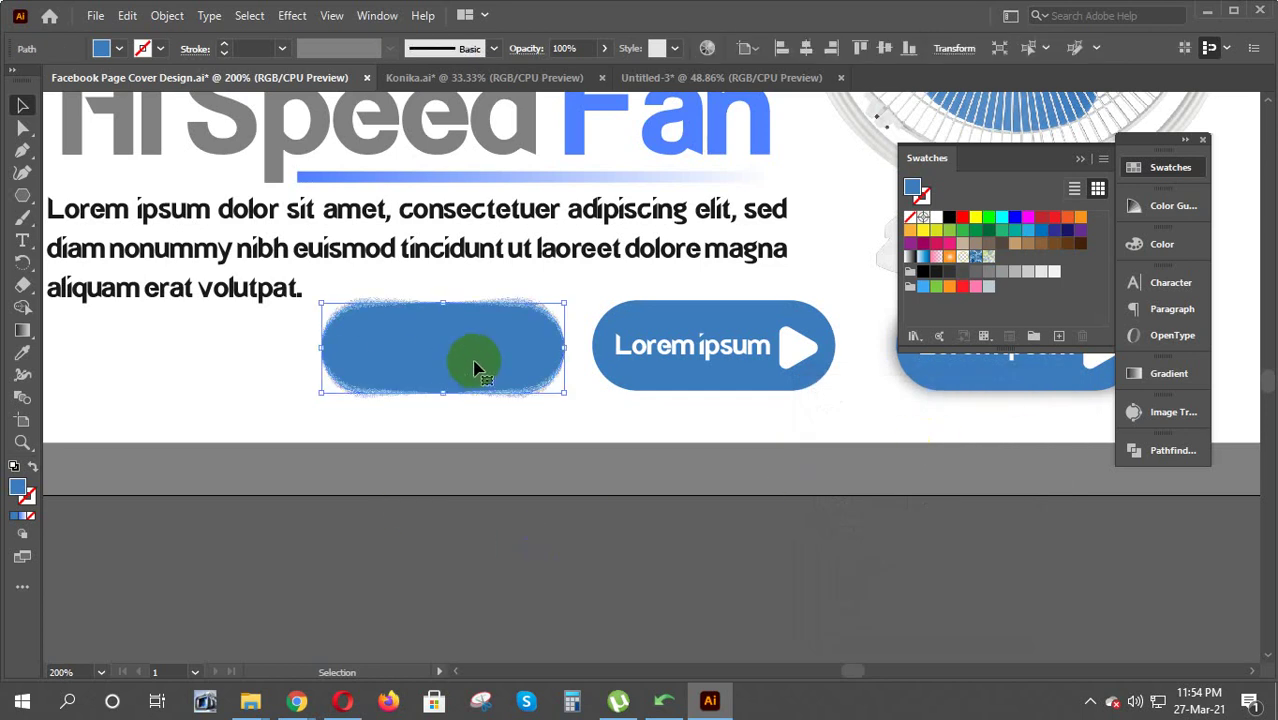
# Undo the radial blur on the blank pill and return to the Selection tool
pyautogui.hotkey('ctrl', 'z')
pyautogui.press('a')
pyautogui.press('v')
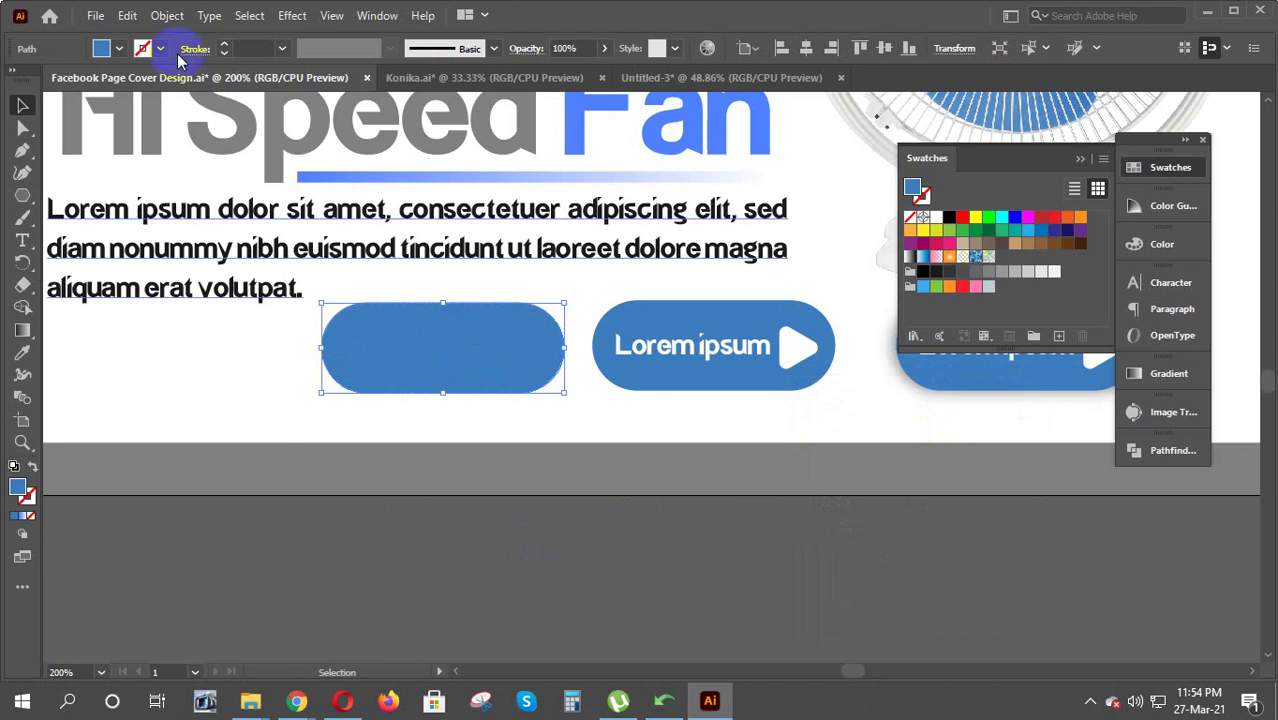
# Apply a Smart Blur with Radius 74.3, Threshold 47.0 and High quality
pyautogui.click(292, 15)
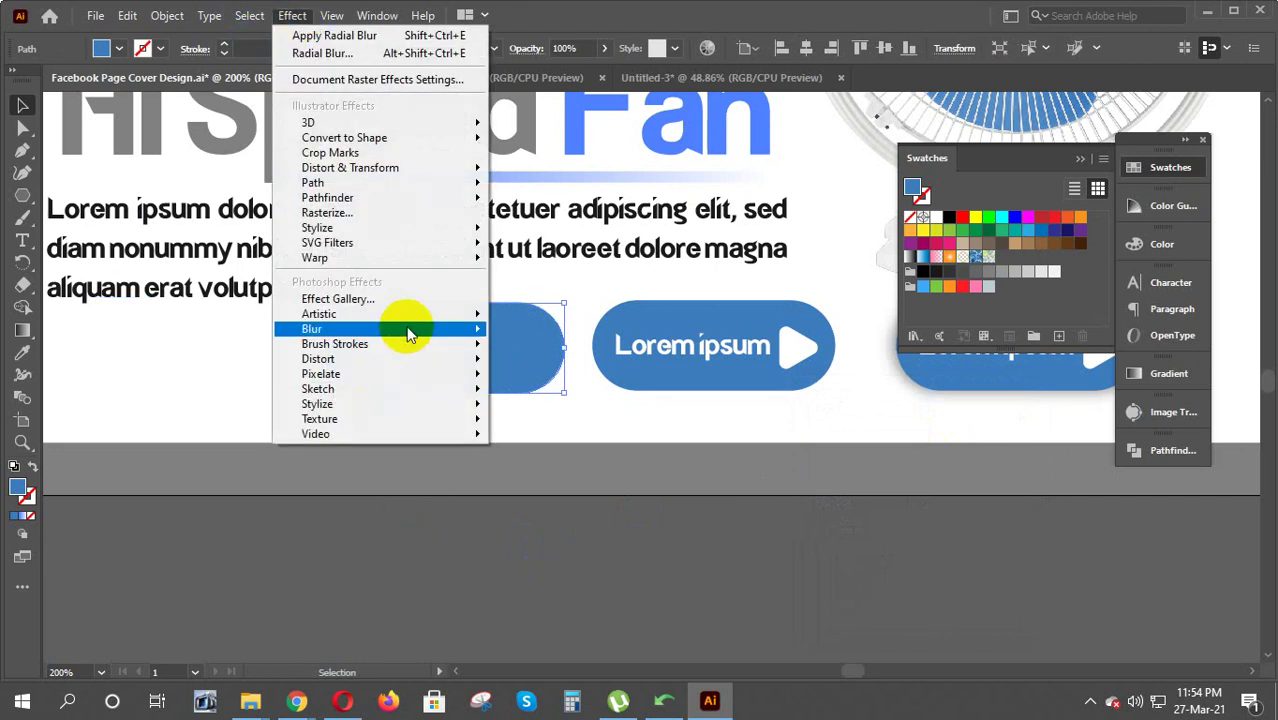
pyautogui.moveTo(380, 329)
pyautogui.click(560, 374)
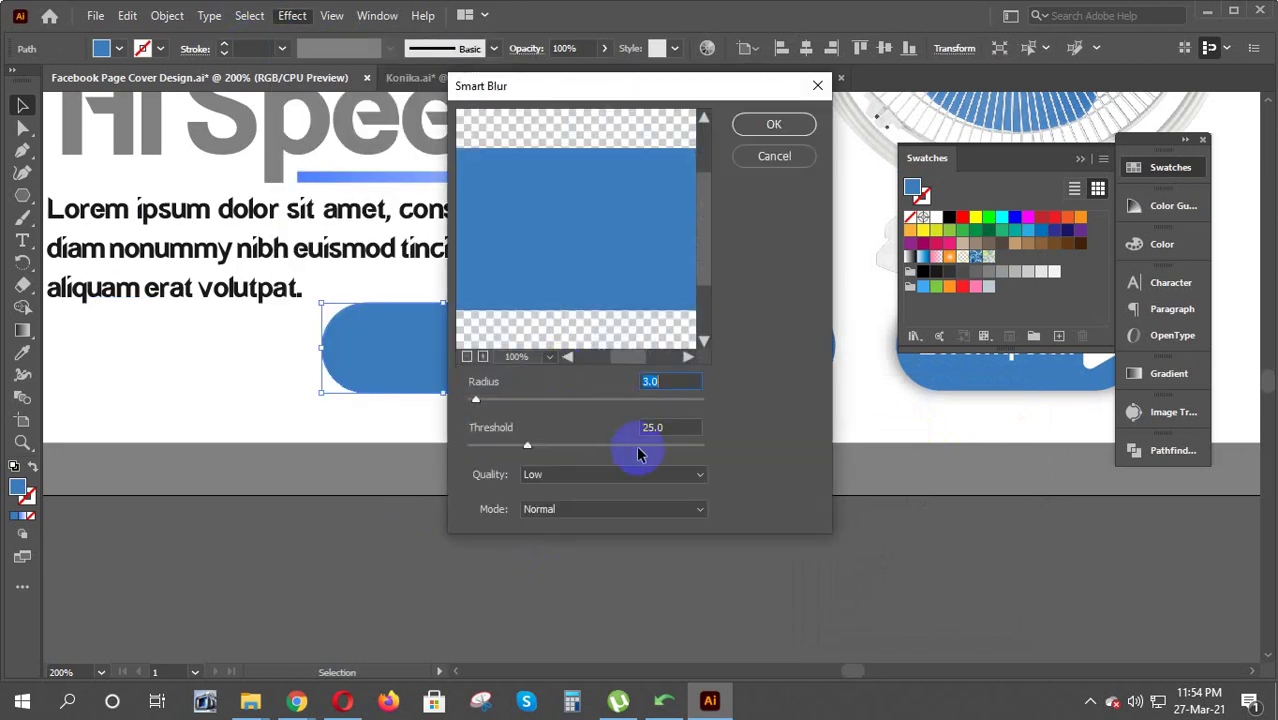
pyautogui.moveTo(688, 90)
pyautogui.mouseDown()
pyautogui.moveTo(800, 187)
pyautogui.moveTo(1016, 187)
pyautogui.mouseUp()
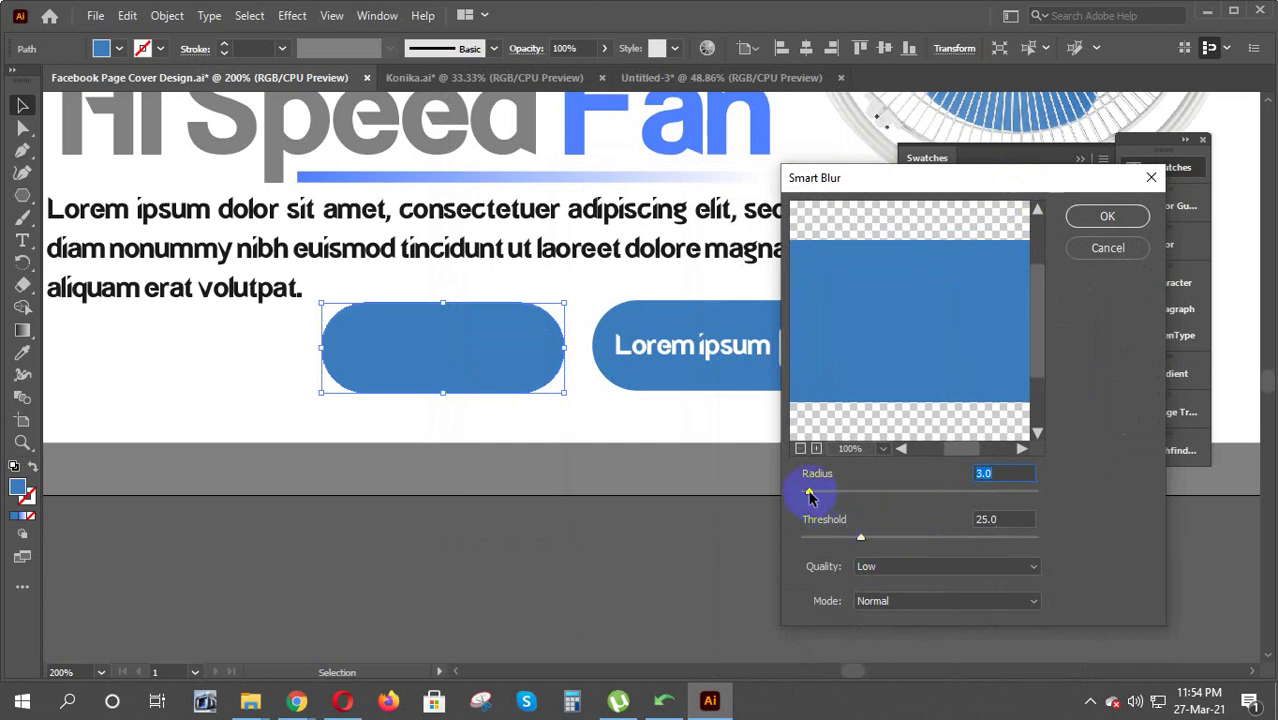
pyautogui.moveTo(809, 492)
pyautogui.mouseDown()
pyautogui.moveTo(930, 491)
pyautogui.moveTo(864, 491)
pyautogui.mouseUp()
pyautogui.moveTo(865, 540)
pyautogui.mouseDown()
pyautogui.moveTo(999, 548)
pyautogui.moveTo(847, 552)
pyautogui.mouseUp()
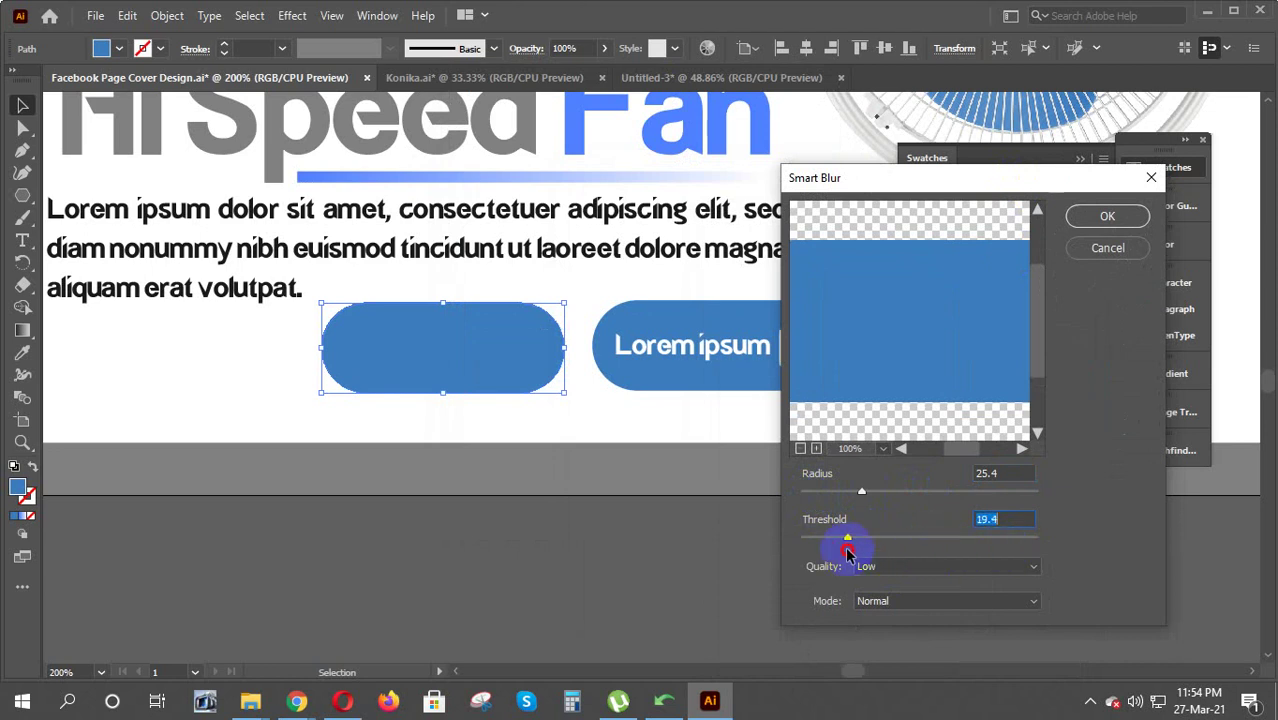
pyautogui.click(935, 567)
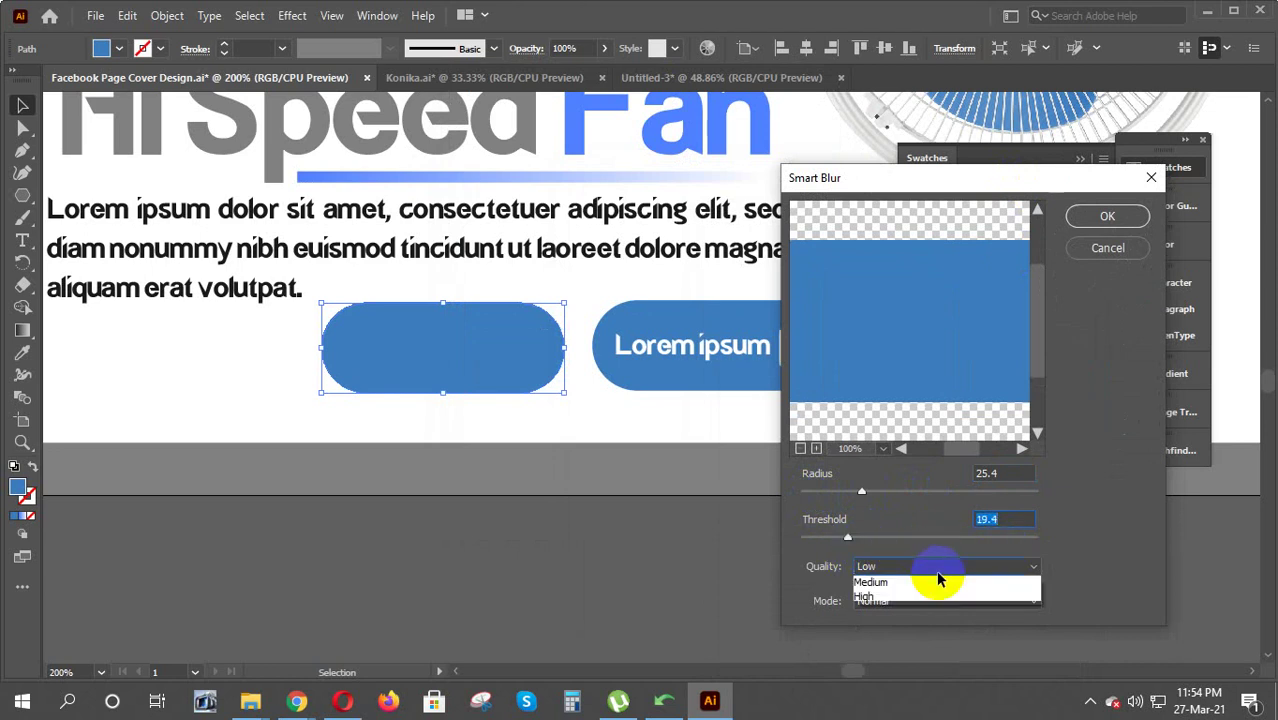
pyautogui.click(922, 611)
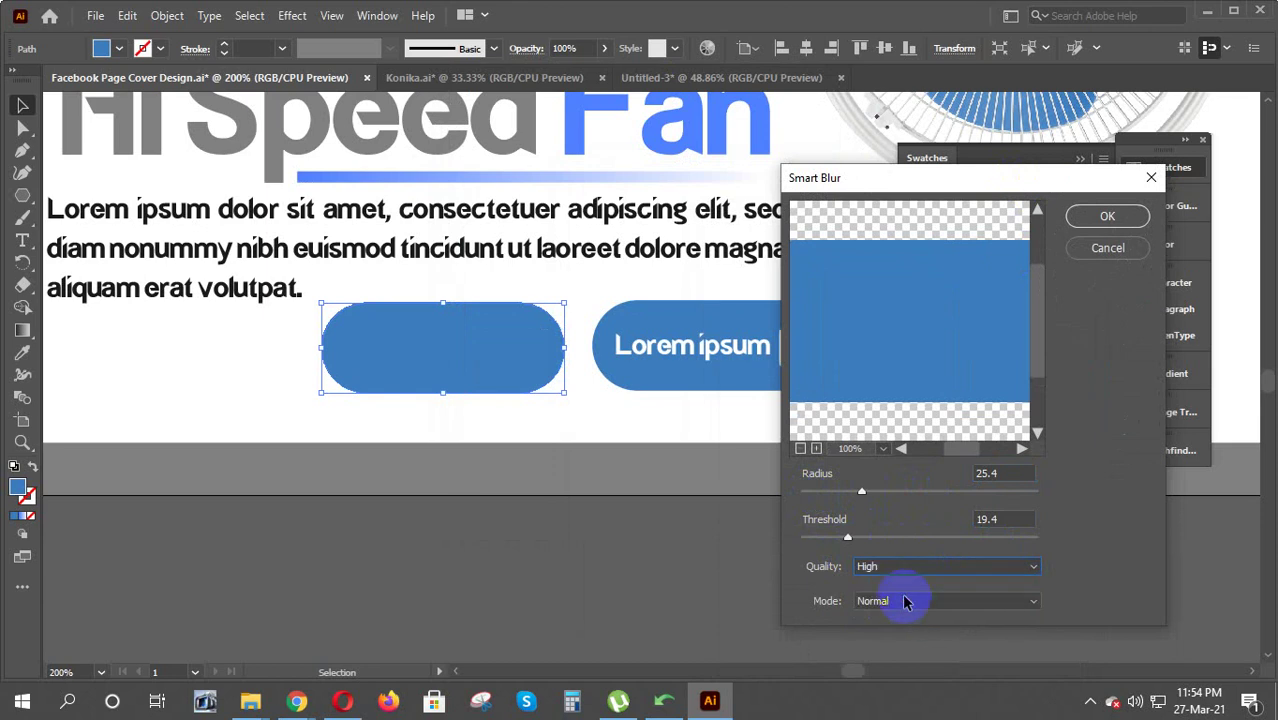
pyautogui.moveTo(848, 543); pyautogui.dragTo(912, 538)
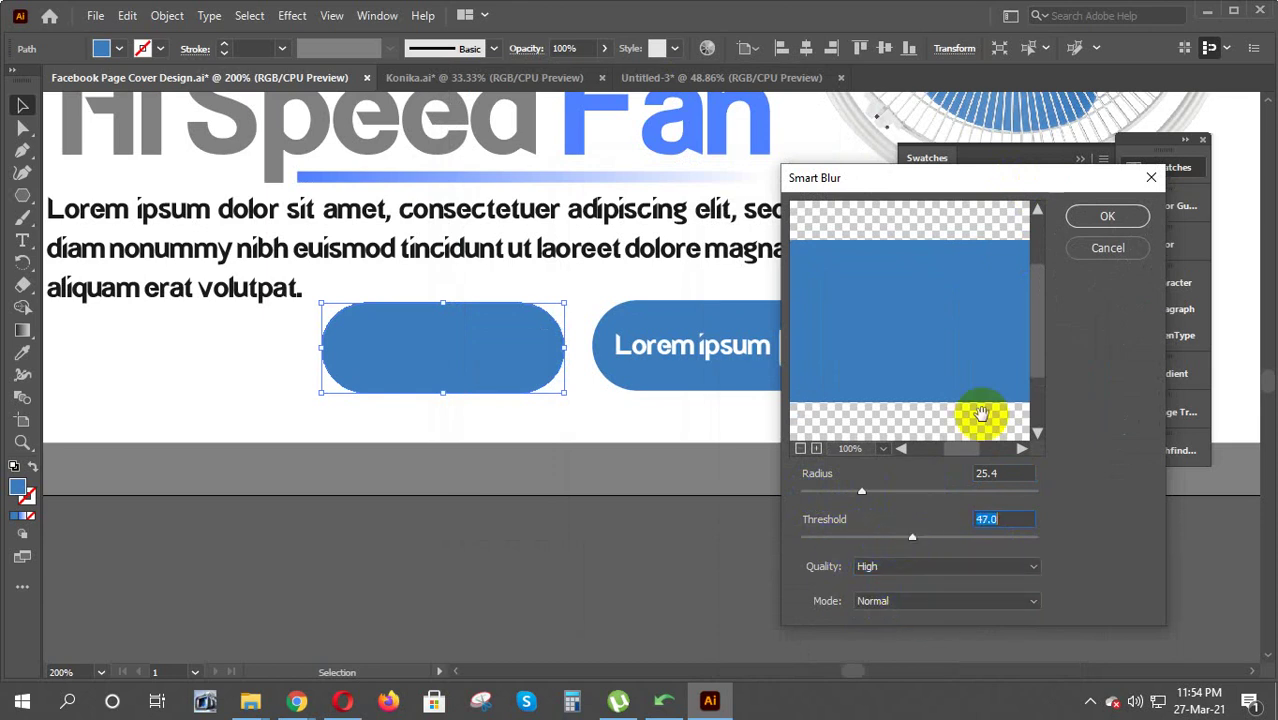
pyautogui.moveTo(862, 495); pyautogui.dragTo(976, 495)
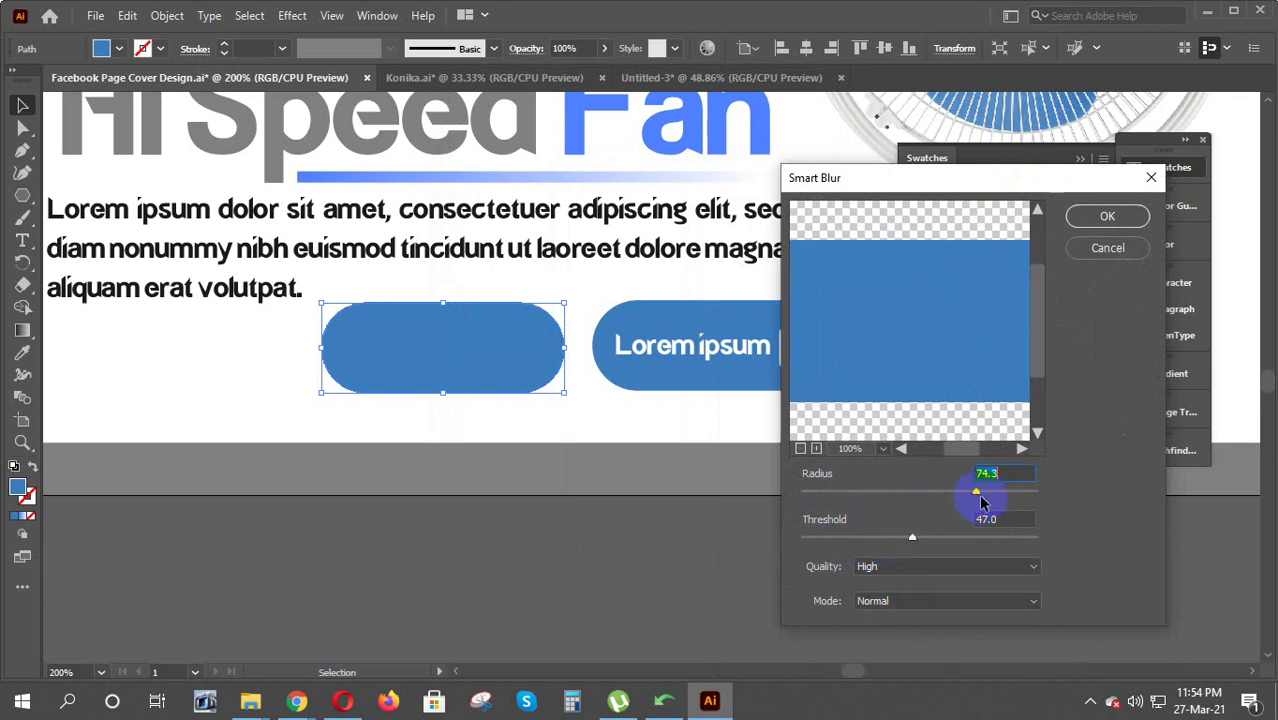
pyautogui.click(1107, 216)
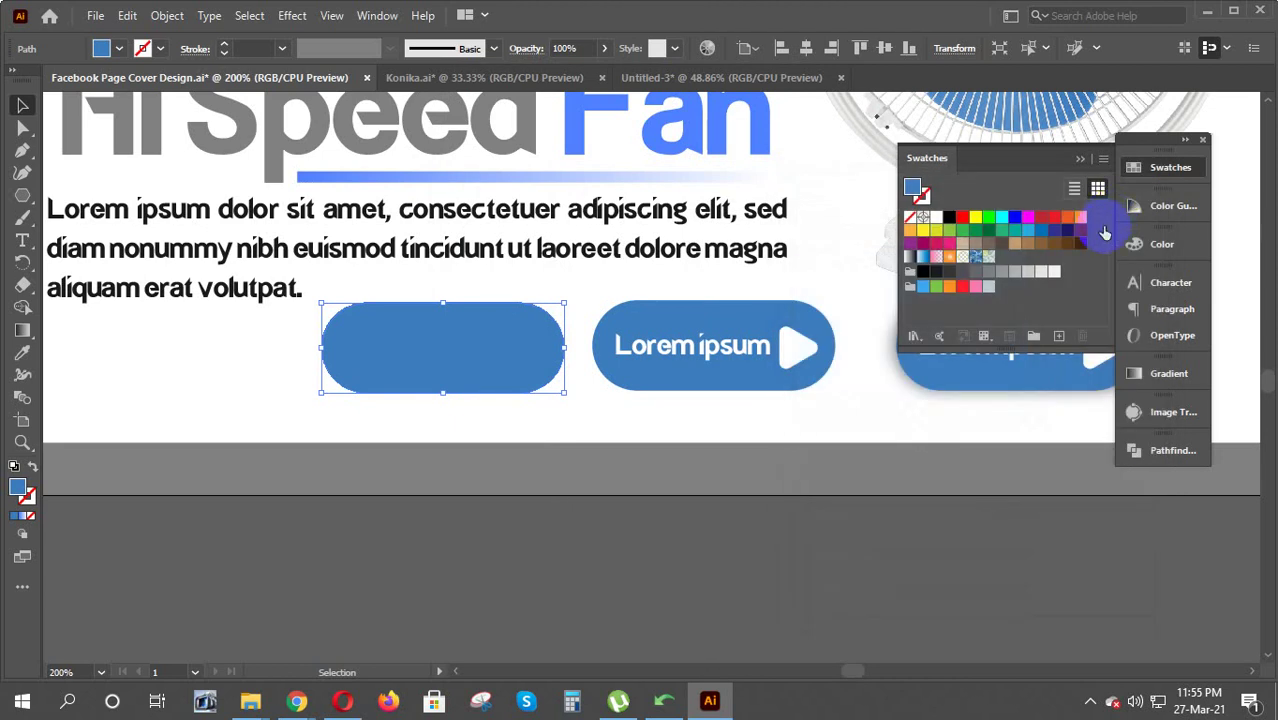
# Replace the blank pill with a left copy of the button's blue shape and add a Drop Shadow
pyautogui.click(700, 553)
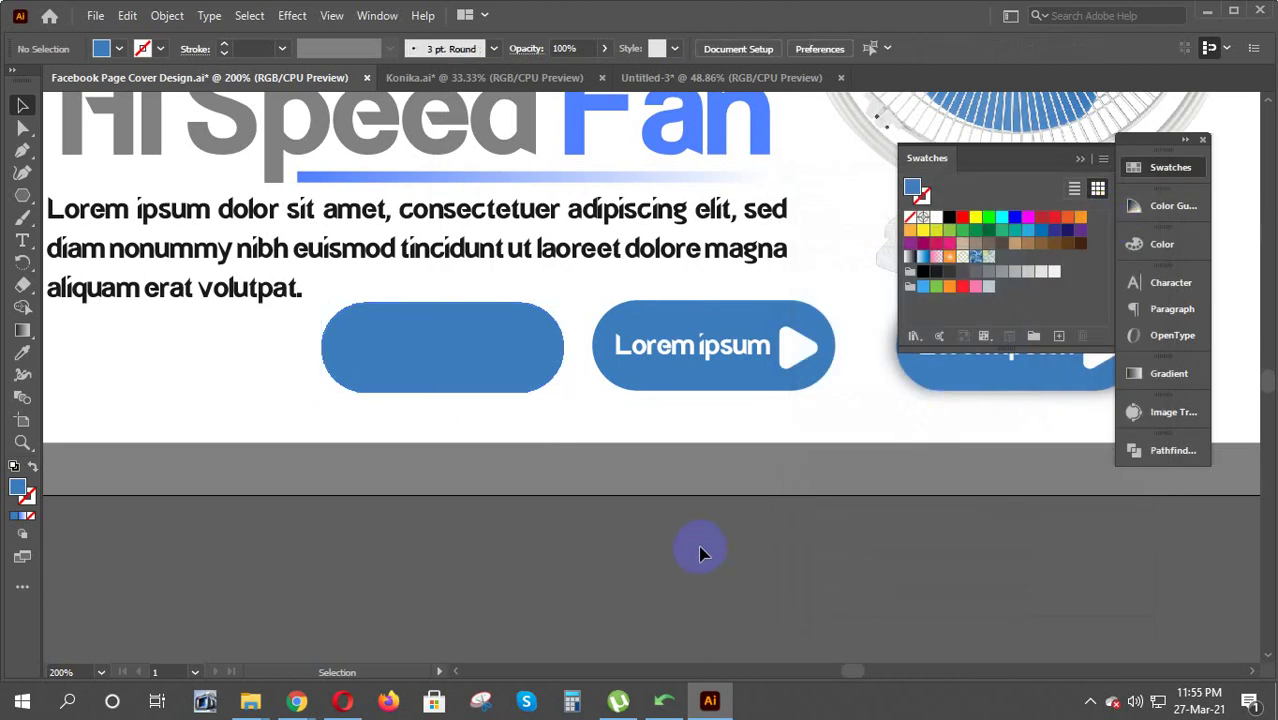
pyautogui.hotkey('ctrl', 'z')
pyautogui.hotkey('ctrl', 'z')
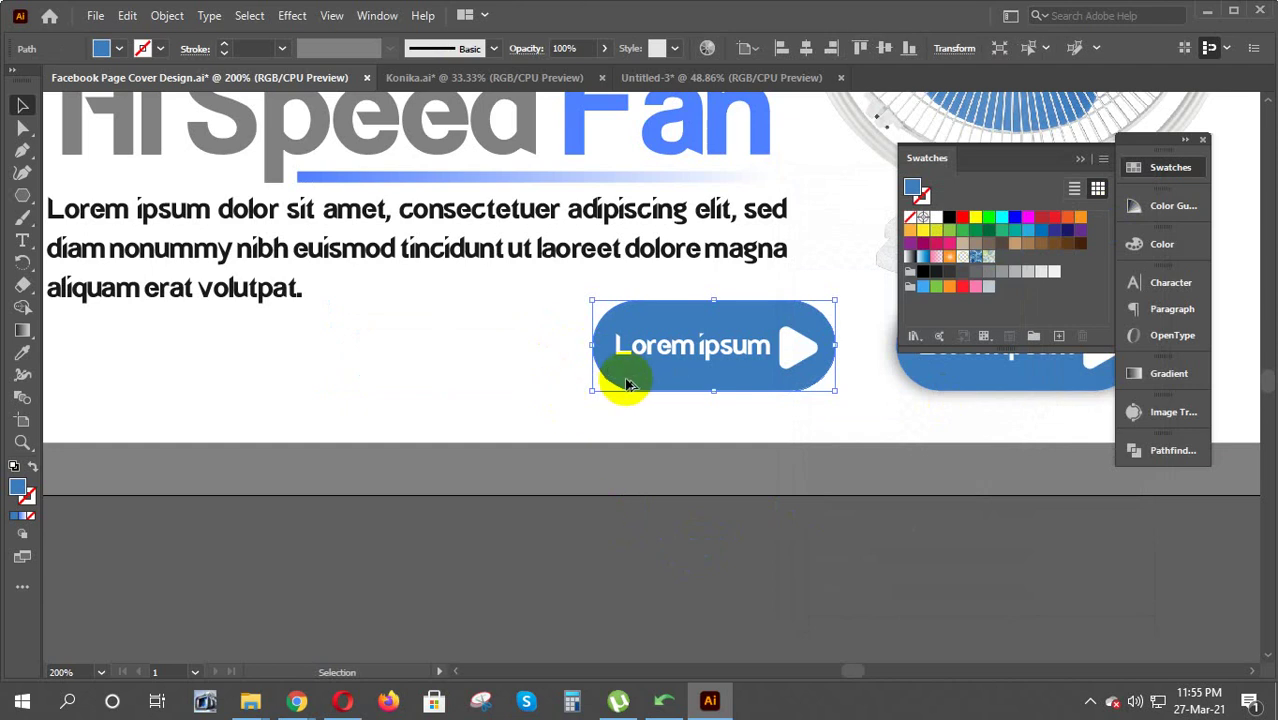
pyautogui.moveTo(630, 381); pyautogui.dragTo(344, 387)
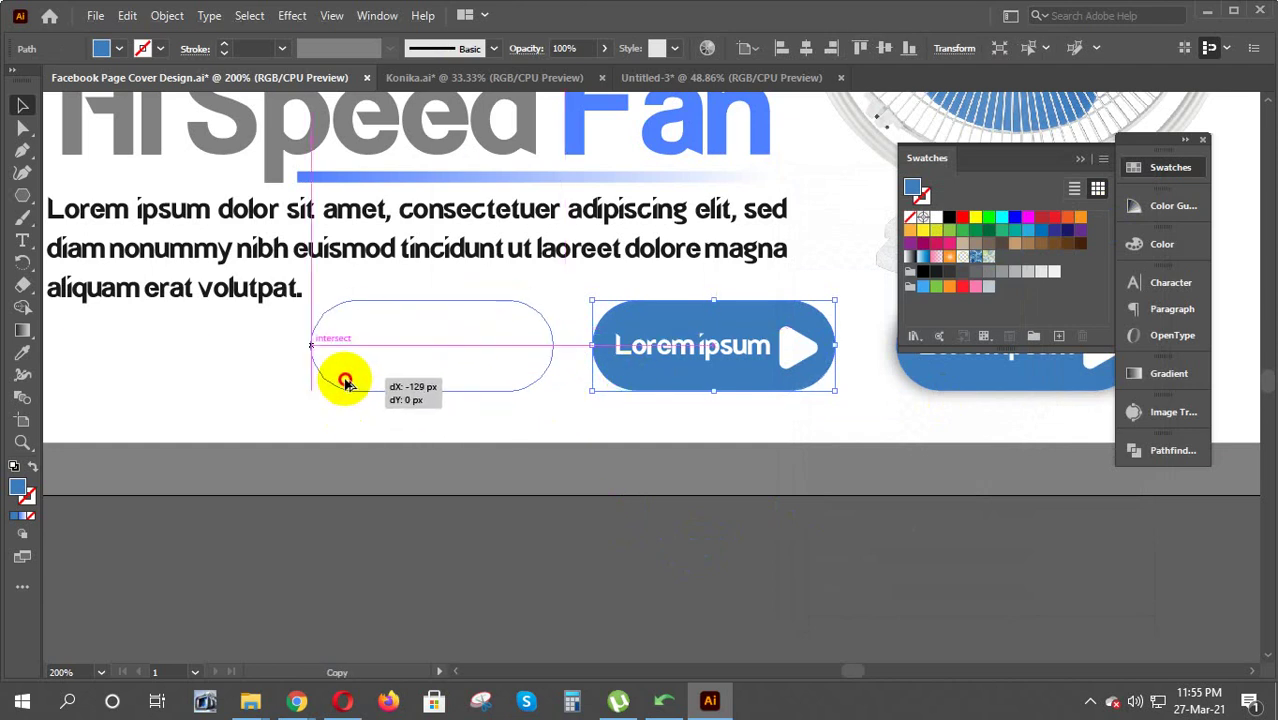
pyautogui.click(292, 15)
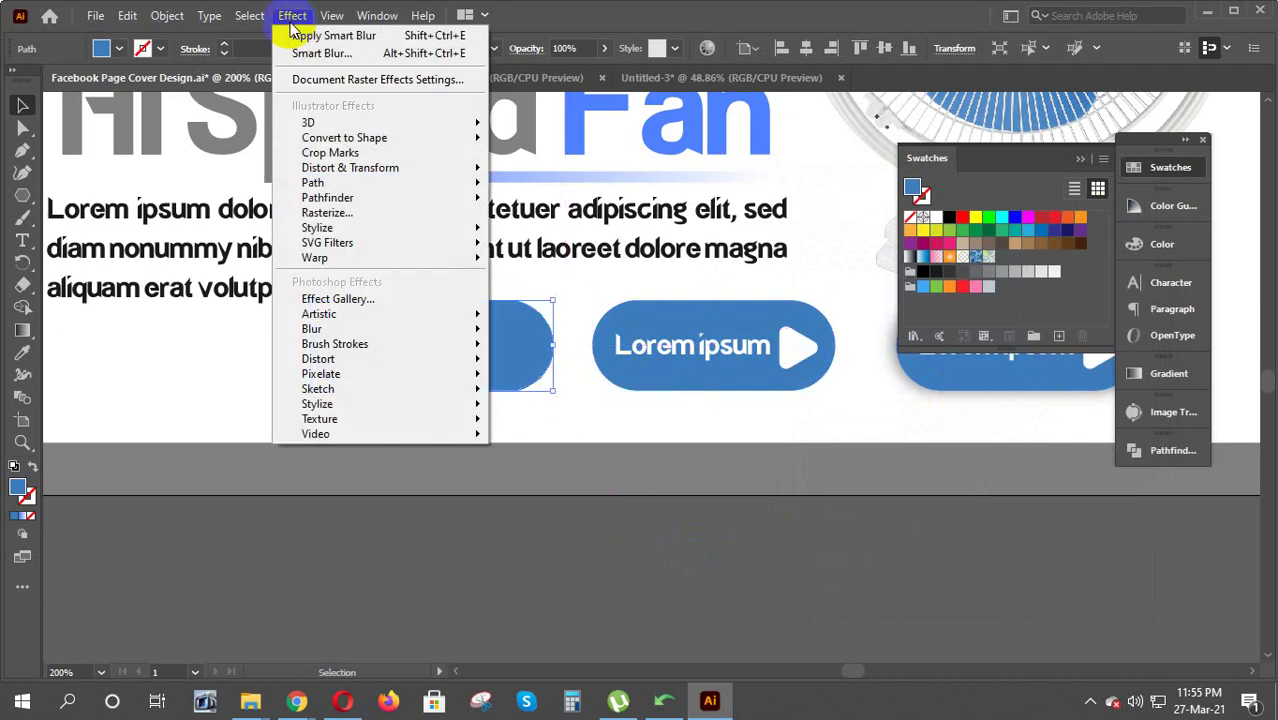
pyautogui.moveTo(317, 228)
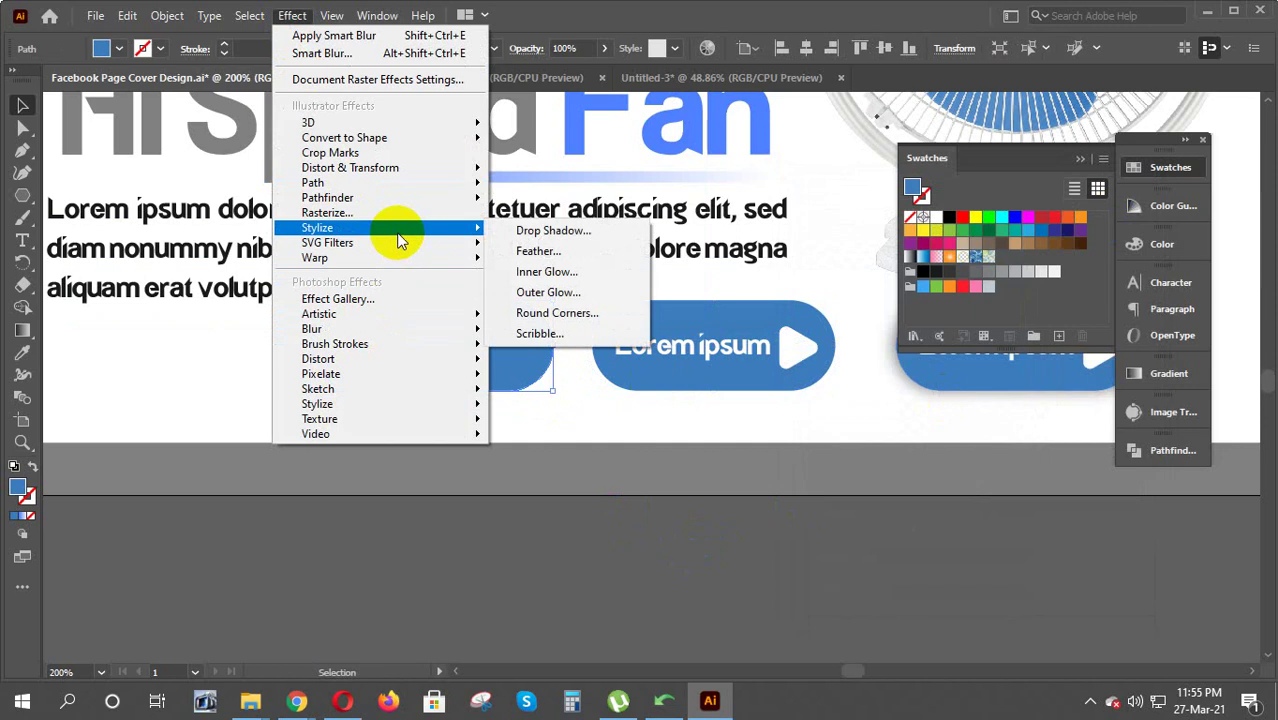
pyautogui.click(570, 231)
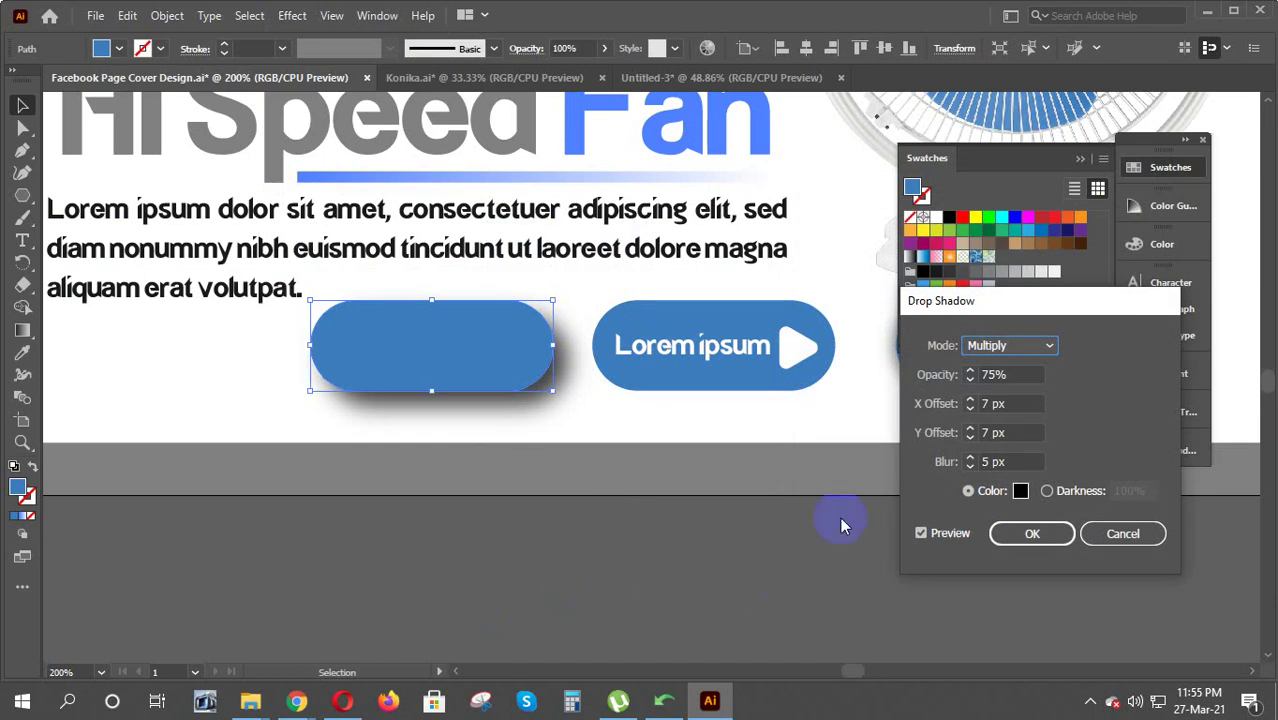
# Change the drop shadow colour from black to a medium grey
pyautogui.click(1021, 492)
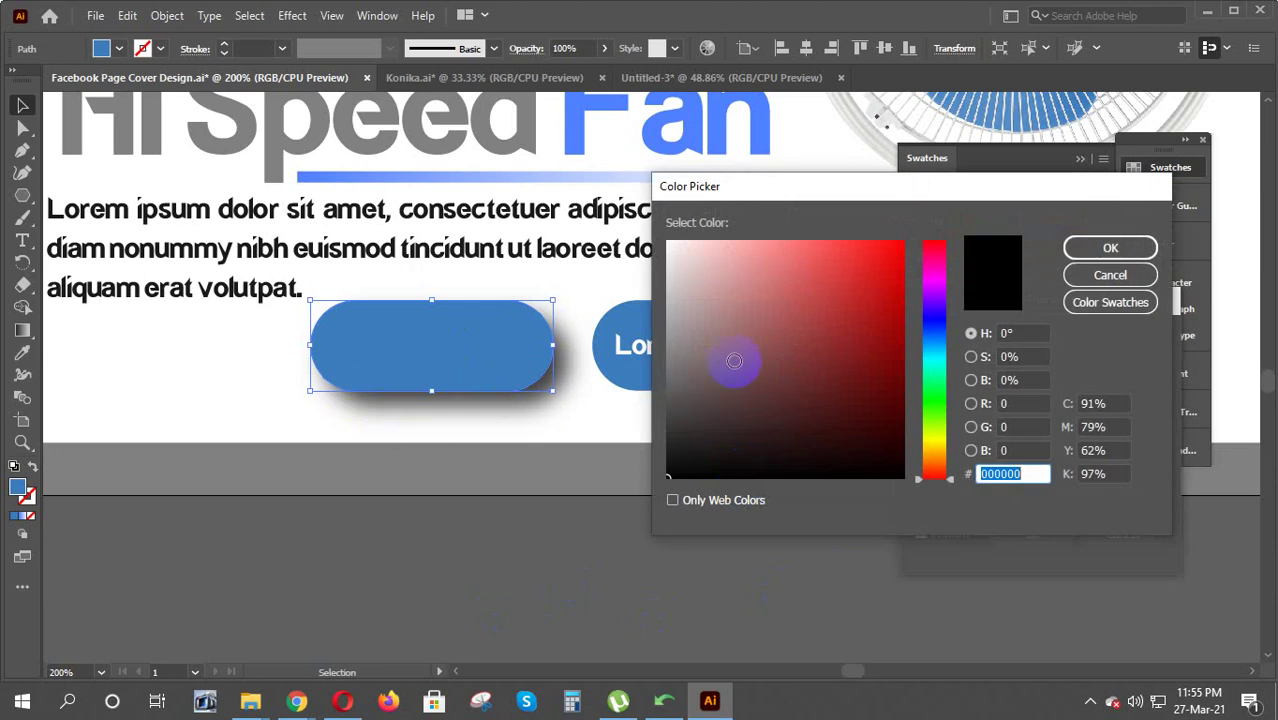
pyautogui.moveTo(734, 360)
pyautogui.mouseDown()
pyautogui.moveTo(645, 252)
pyautogui.moveTo(632, 322)
pyautogui.mouseUp()
pyautogui.click(1092, 250)
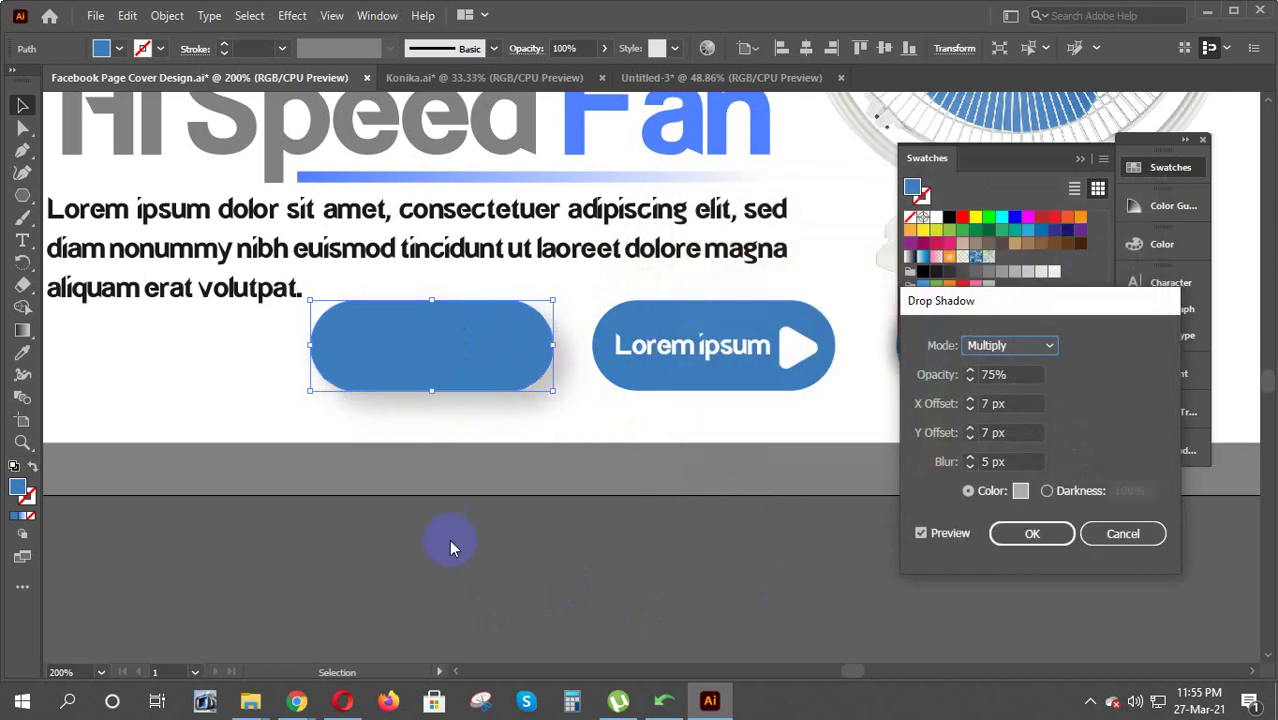
pyautogui.click(1020, 492)
pyautogui.moveTo(684, 312)
pyautogui.mouseDown()
pyautogui.moveTo(672, 366)
pyautogui.moveTo(684, 376)
pyautogui.mouseUp()
pyautogui.click(1101, 247)
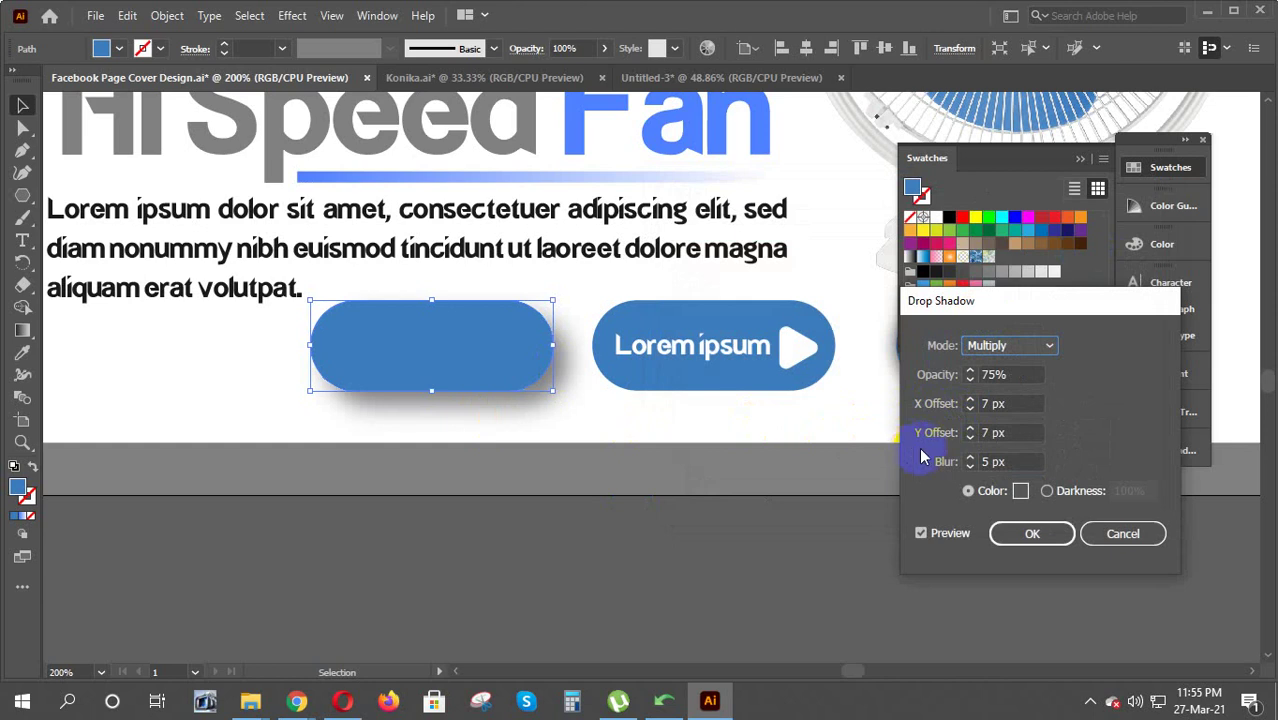
# Try different drop shadow Y offsets, settling back at 7 px
pyautogui.click(960, 447)
pyautogui.click(969, 428)
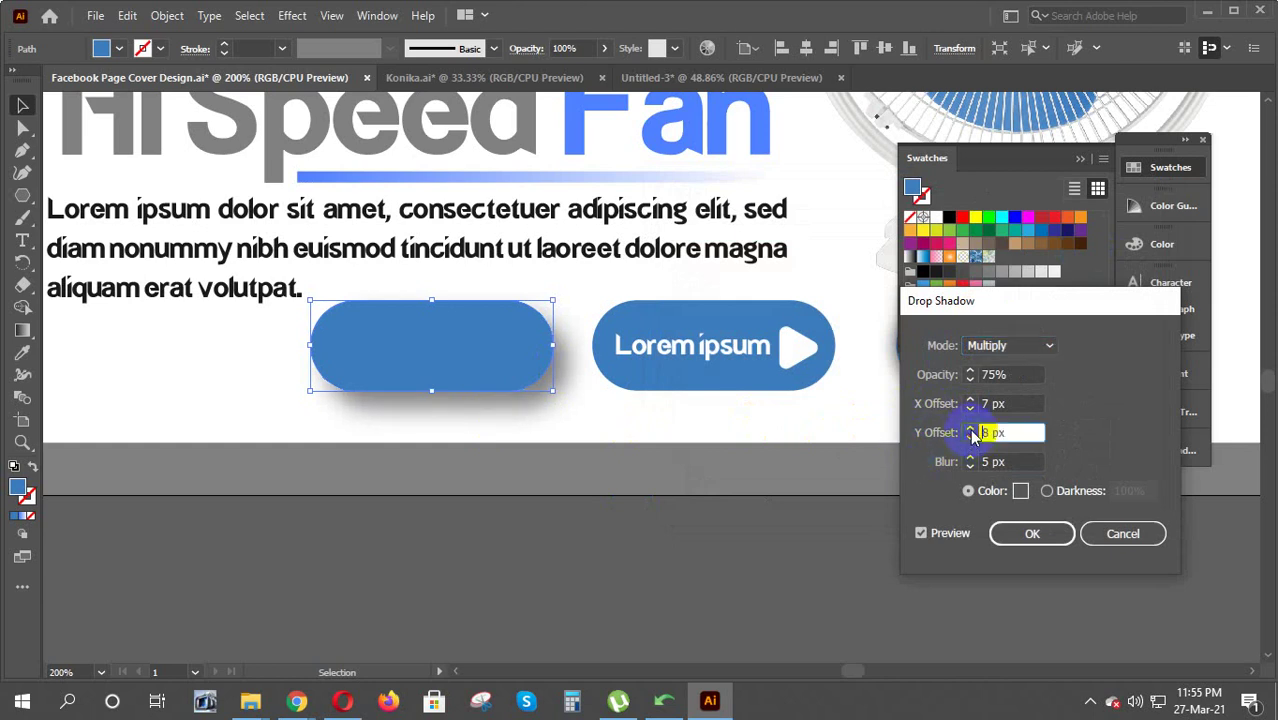
pyautogui.click(969, 428)
pyautogui.click(969, 428)
pyautogui.click(969, 428)
pyautogui.click(969, 428)
pyautogui.click(969, 428)
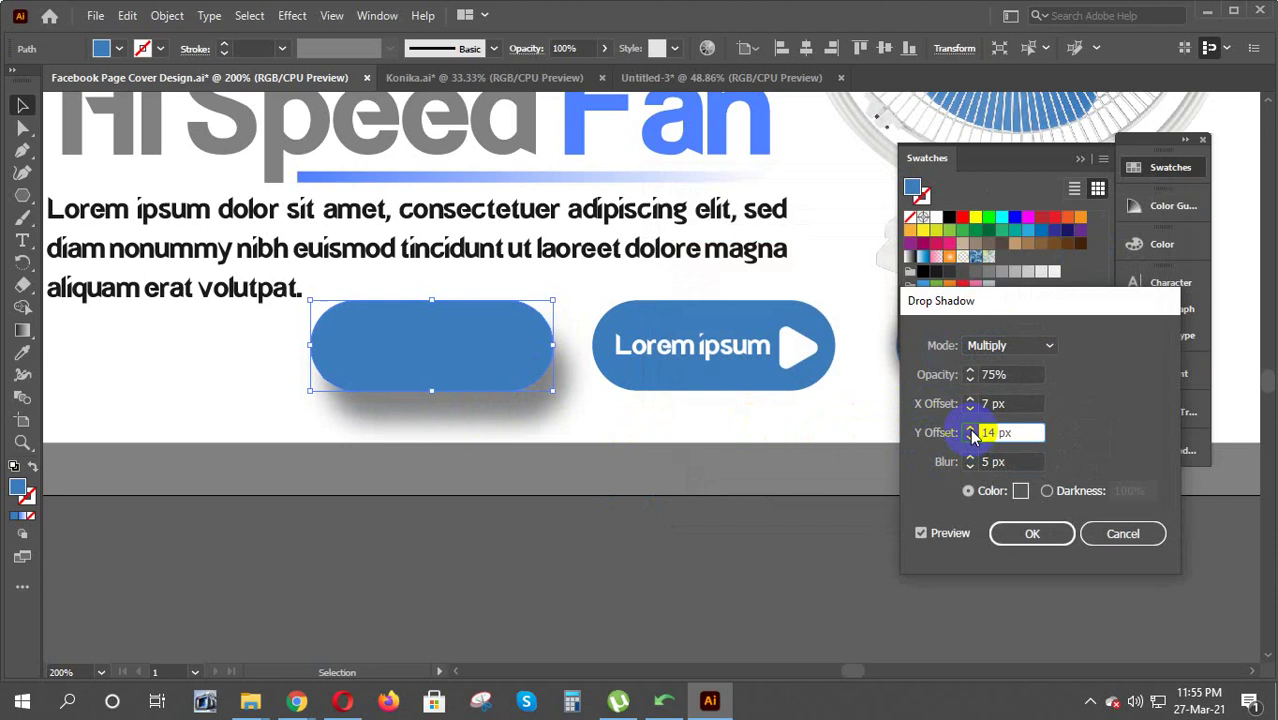
pyautogui.click(969, 437)
pyautogui.click(969, 437)
pyautogui.click(969, 437)
pyautogui.click(969, 437)
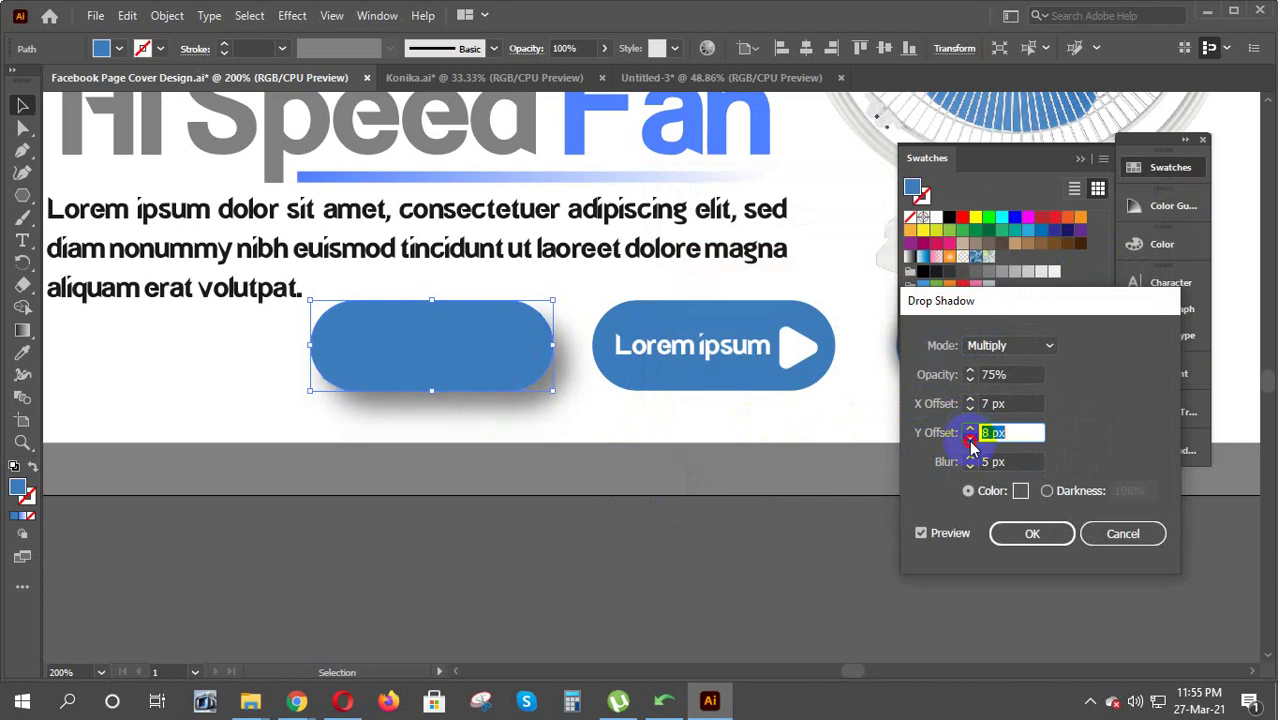
pyautogui.click(969, 437)
pyautogui.click(969, 437)
pyautogui.click(969, 428)
pyautogui.click(969, 428)
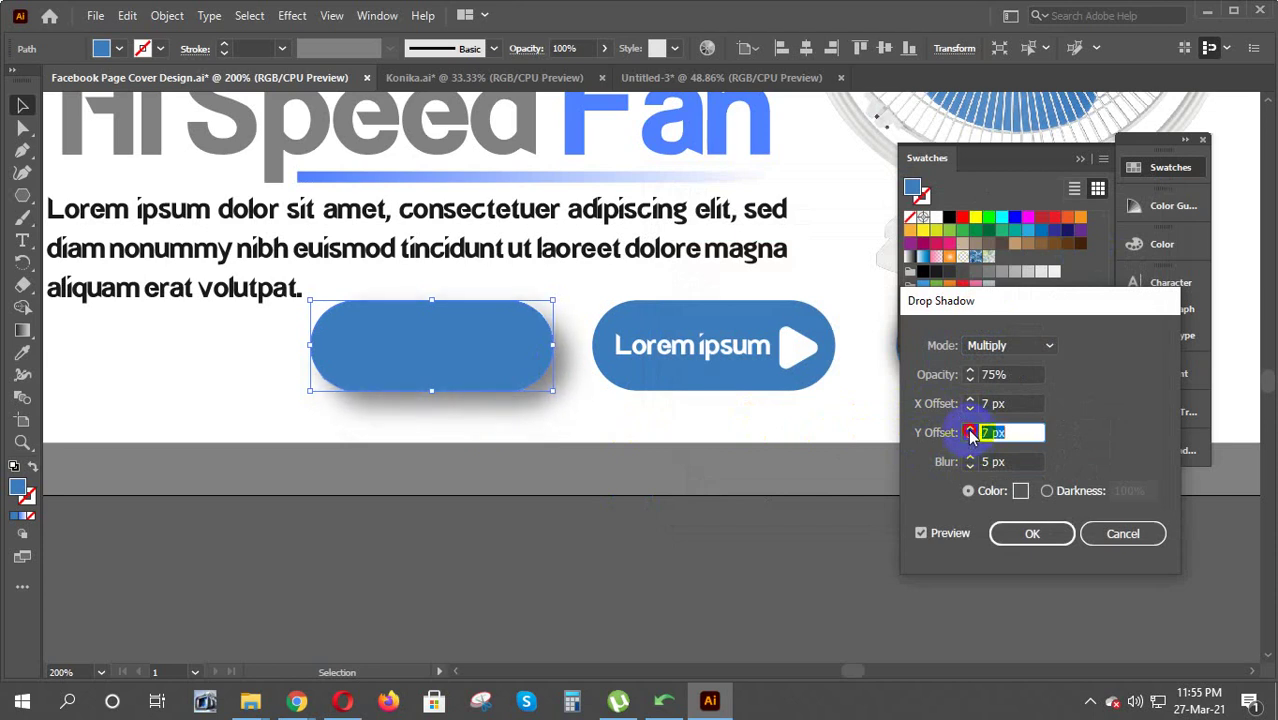
pyautogui.click(969, 428)
pyautogui.click(969, 428)
pyautogui.click(969, 437)
pyautogui.click(969, 437)
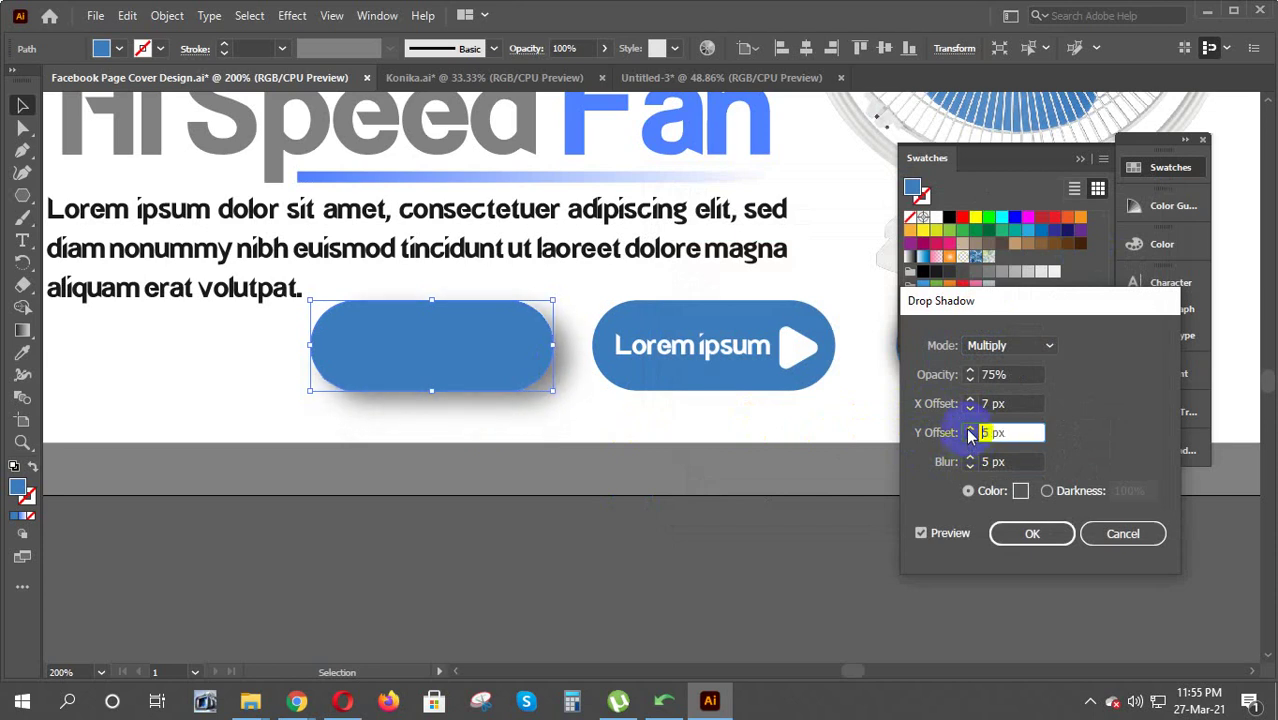
pyautogui.click(969, 428)
pyautogui.click(969, 428)
pyautogui.click(969, 437)
pyautogui.click(969, 437)
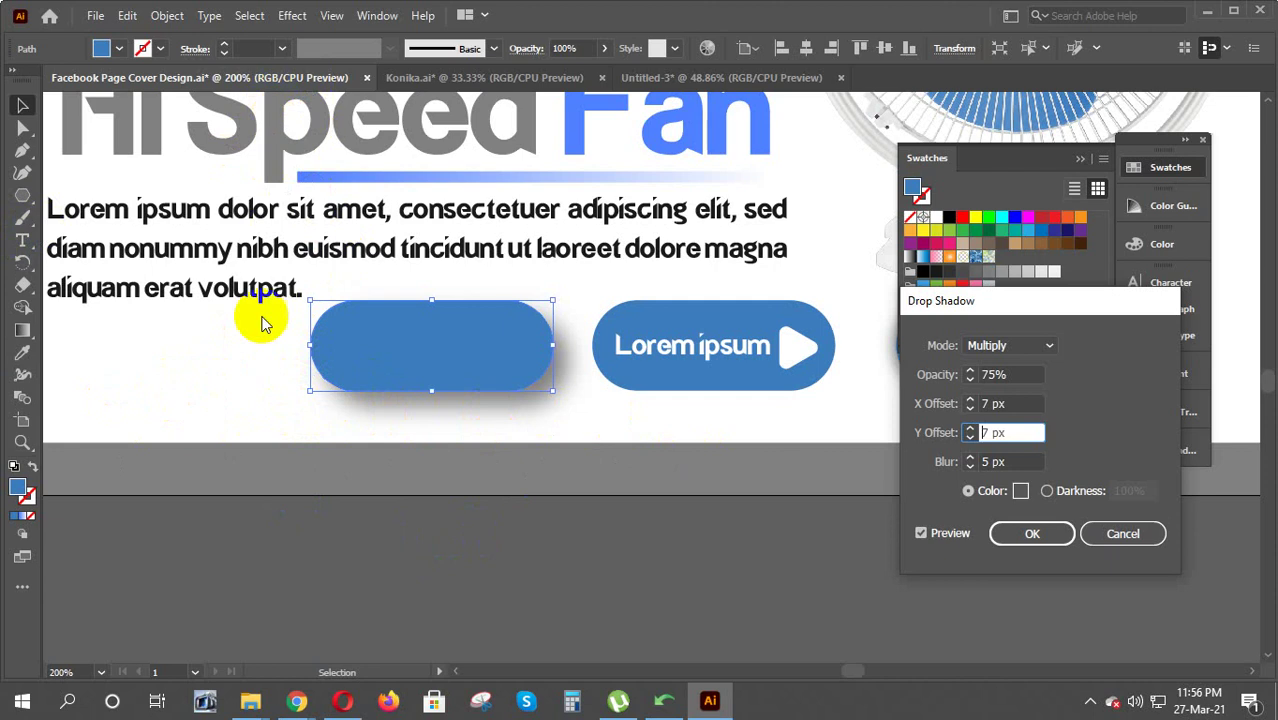
pyautogui.click(359, 489)
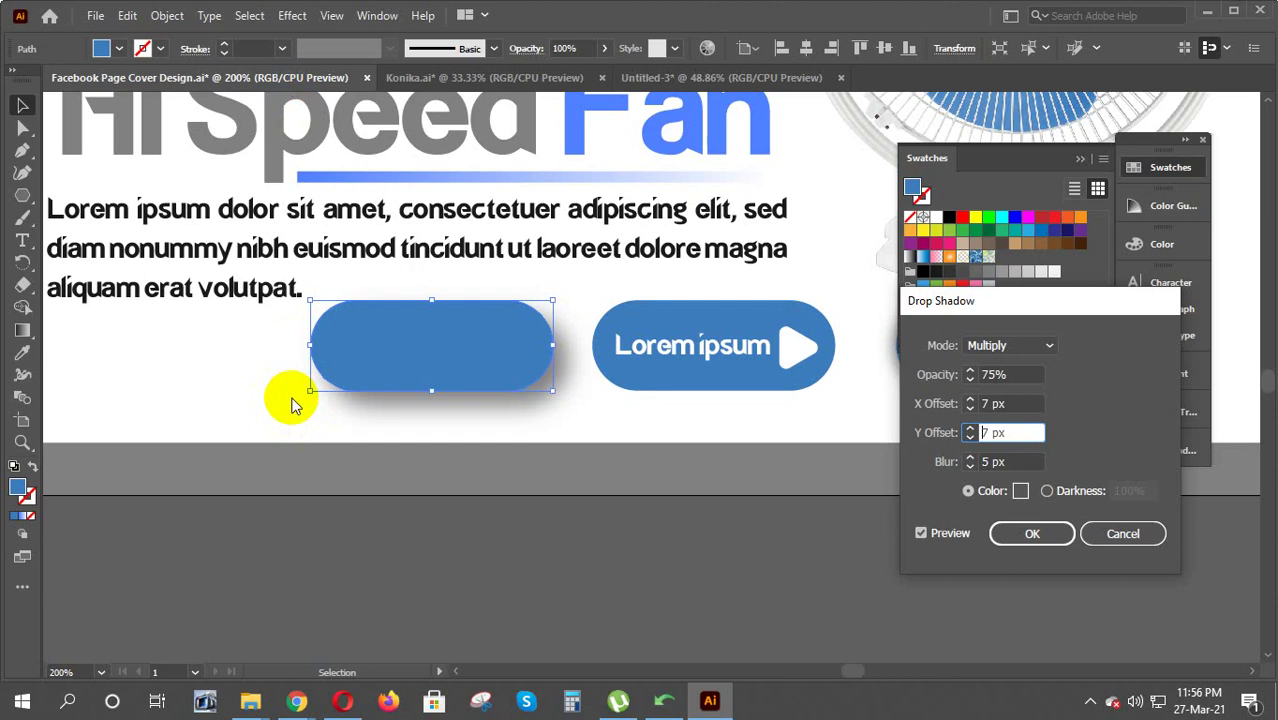
pyautogui.click(317, 589)
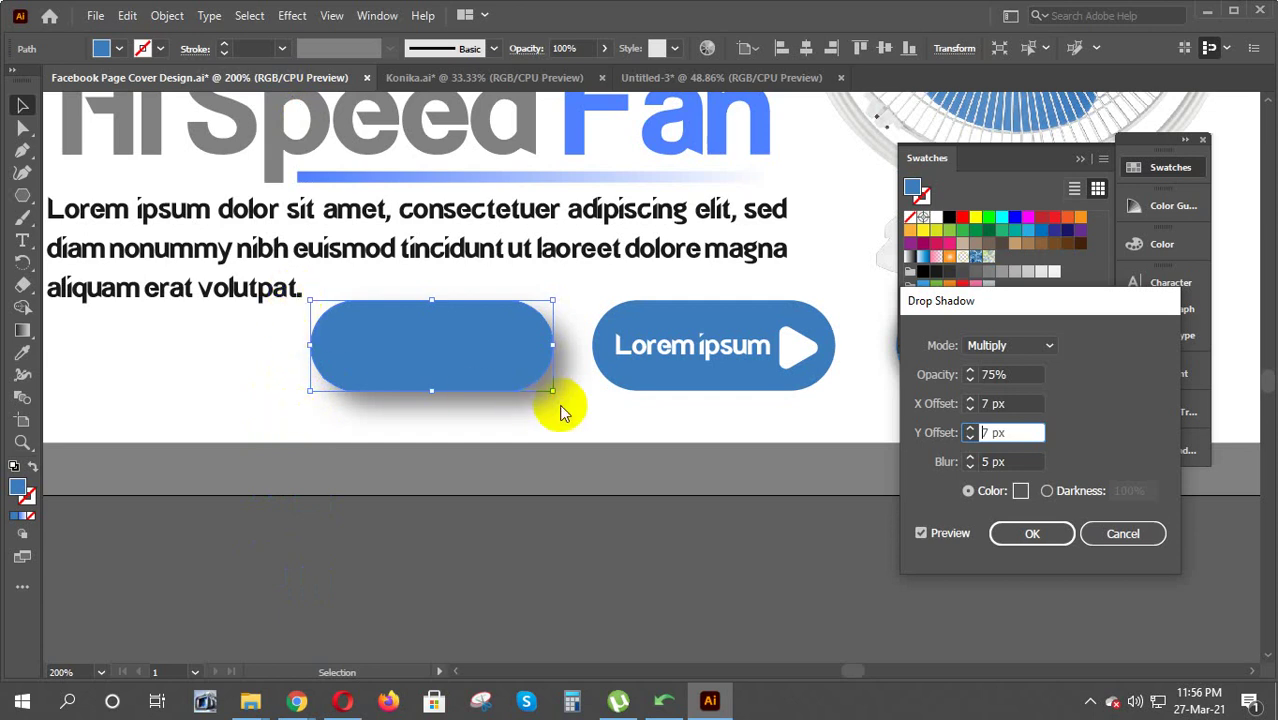
# Set the drop shadow offsets to 2 px X and 5 px Y
pyautogui.click(970, 400)
pyautogui.click(970, 400)
pyautogui.click(970, 400)
pyautogui.click(970, 400)
pyautogui.click(970, 400)
pyautogui.click(970, 400)
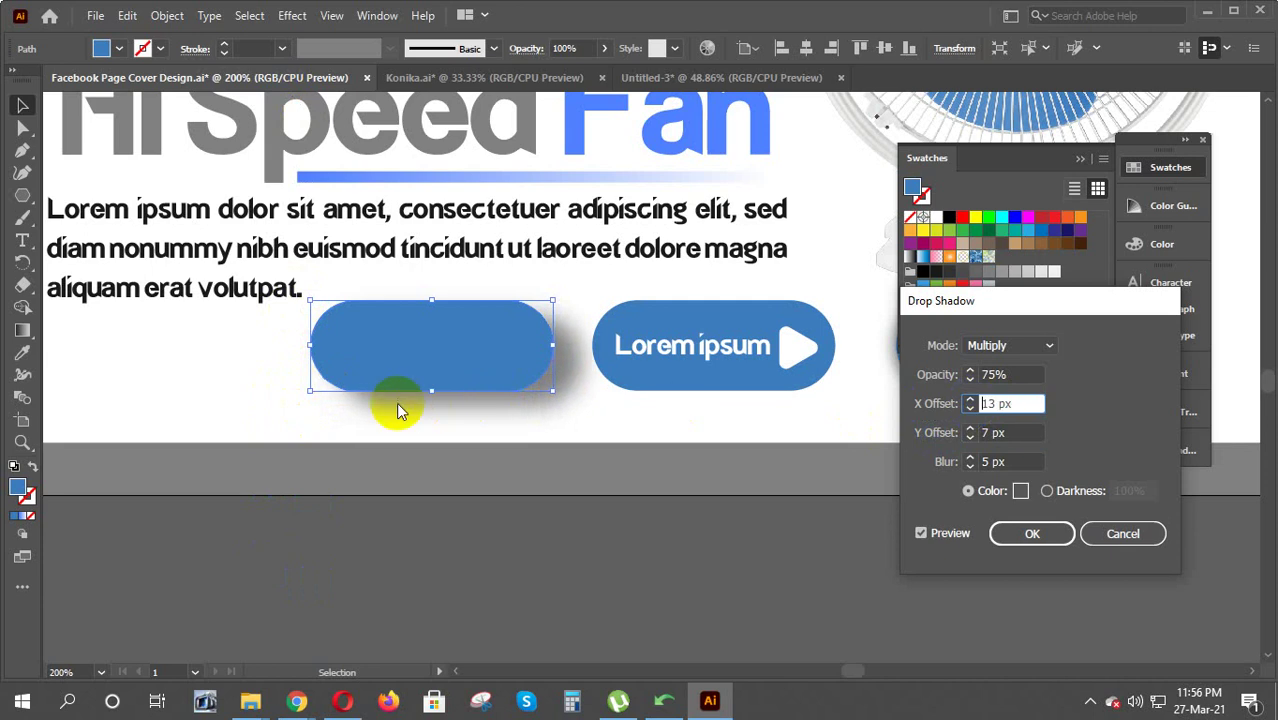
pyautogui.click(970, 409)
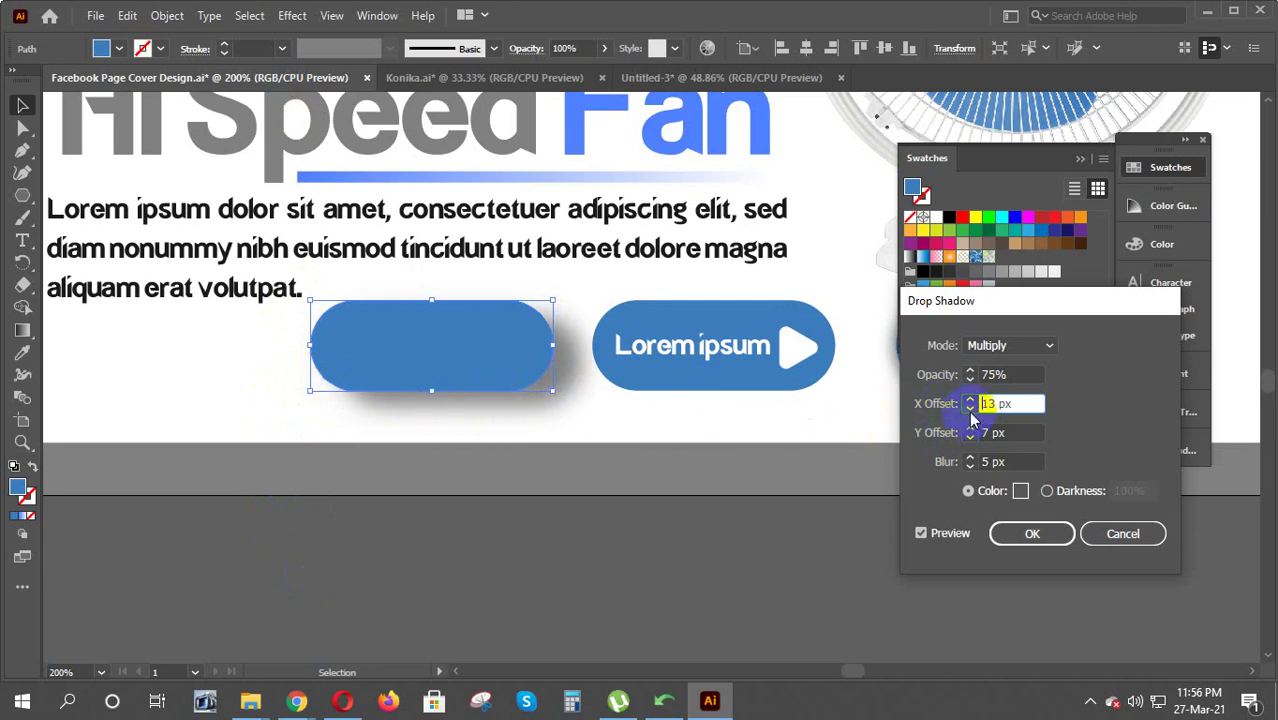
pyautogui.click(970, 409)
pyautogui.click(970, 409)
pyautogui.click(970, 409)
pyautogui.click(970, 409)
pyautogui.click(970, 409)
pyautogui.click(970, 409)
pyautogui.click(970, 409)
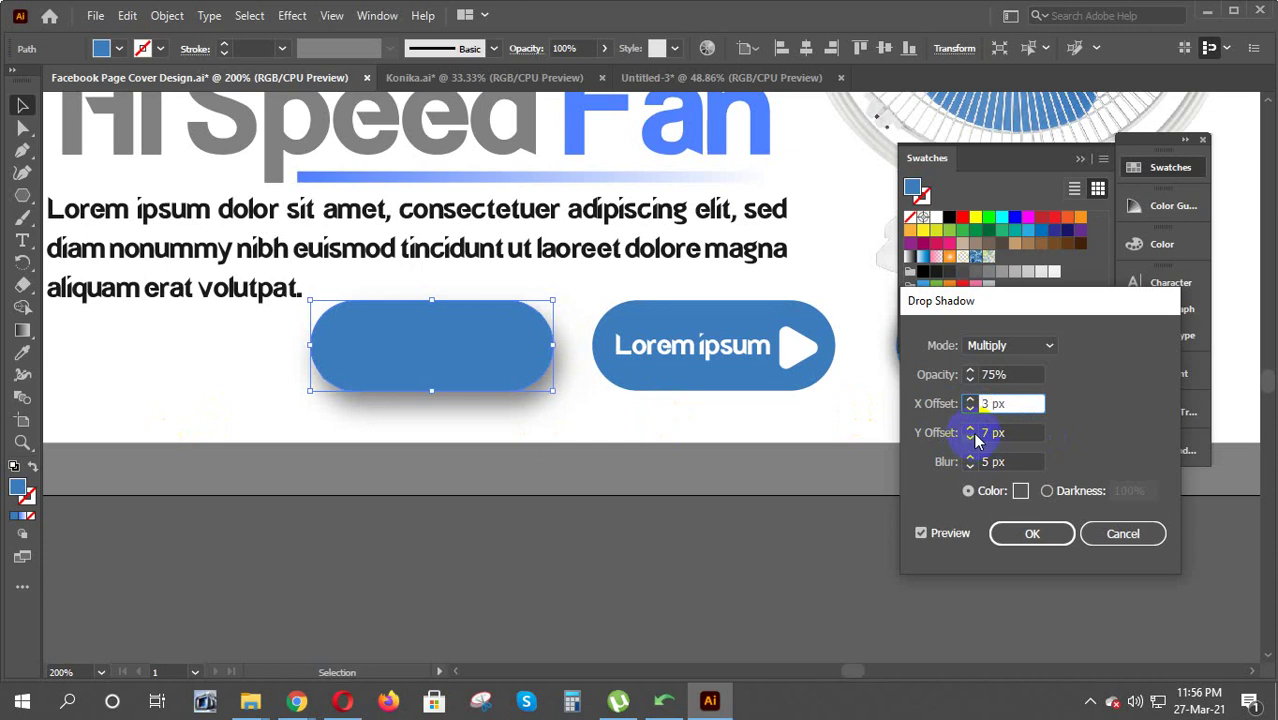
pyautogui.click(971, 429)
pyautogui.click(970, 429)
pyautogui.click(970, 429)
pyautogui.click(970, 429)
pyautogui.click(970, 429)
pyautogui.click(970, 429)
pyautogui.click(970, 429)
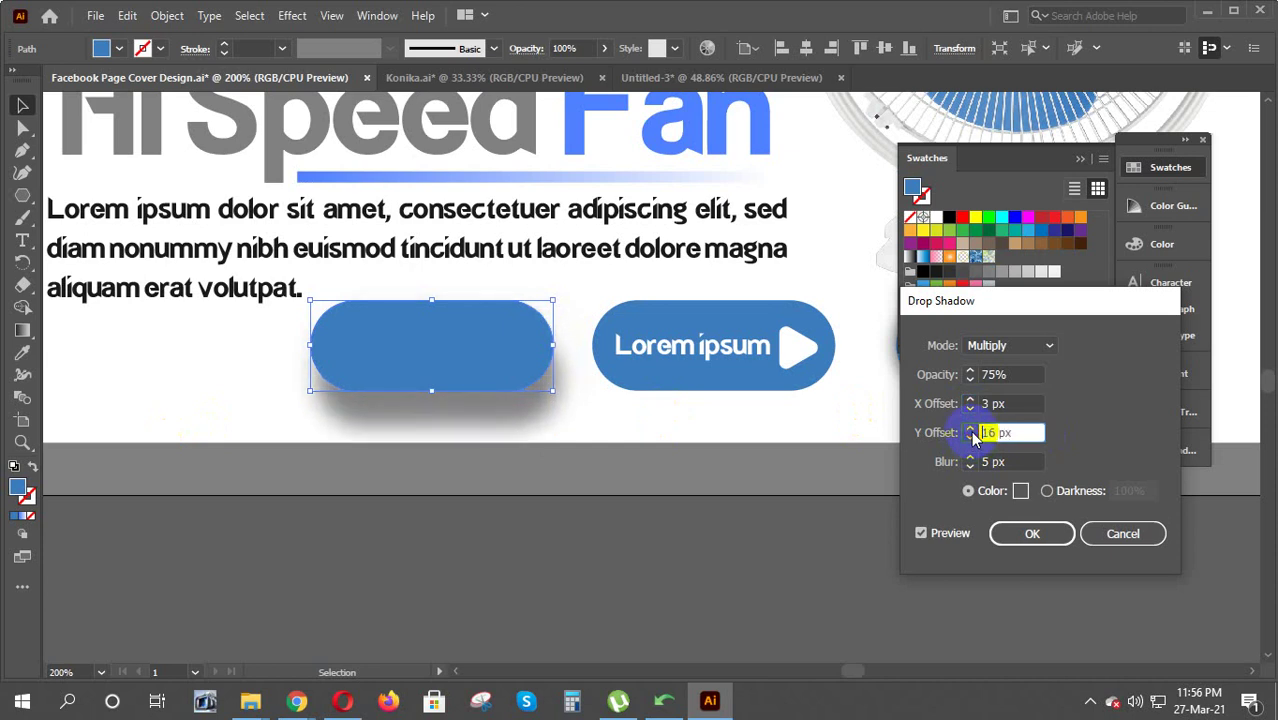
pyautogui.click(970, 437)
pyautogui.click(970, 437)
pyautogui.click(970, 437)
pyautogui.click(970, 437)
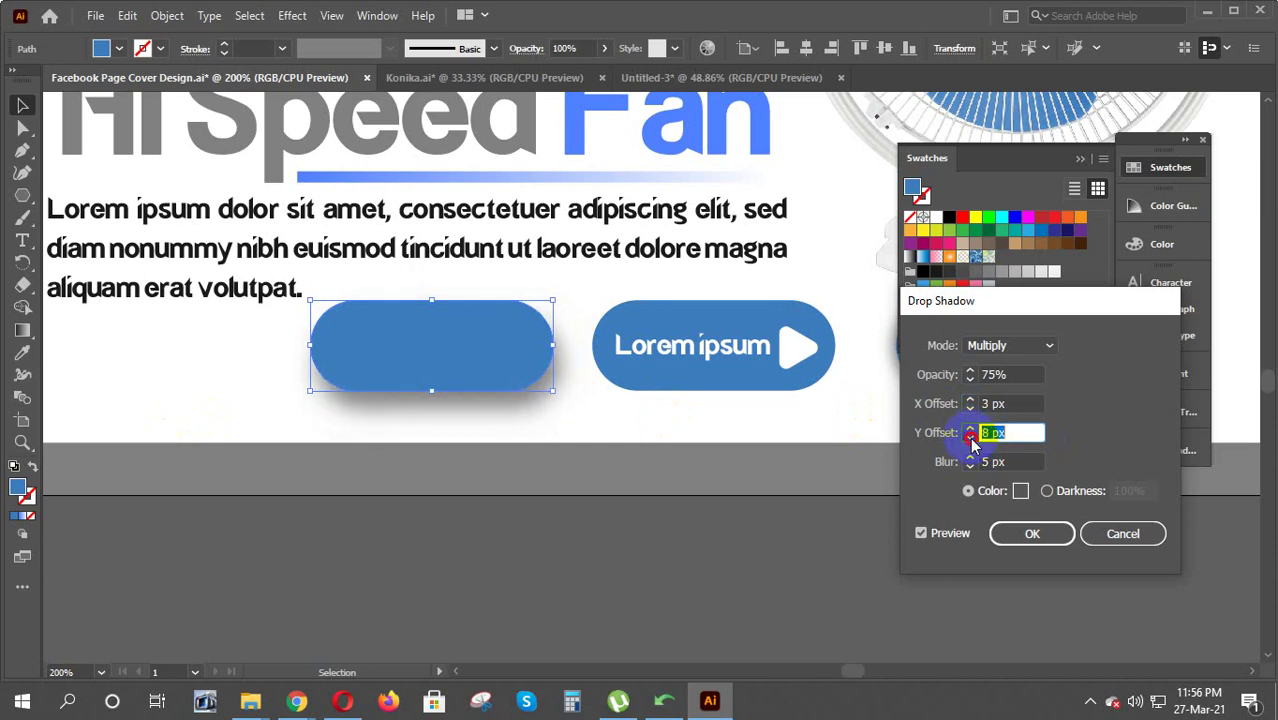
pyautogui.click(970, 437)
pyautogui.click(970, 437)
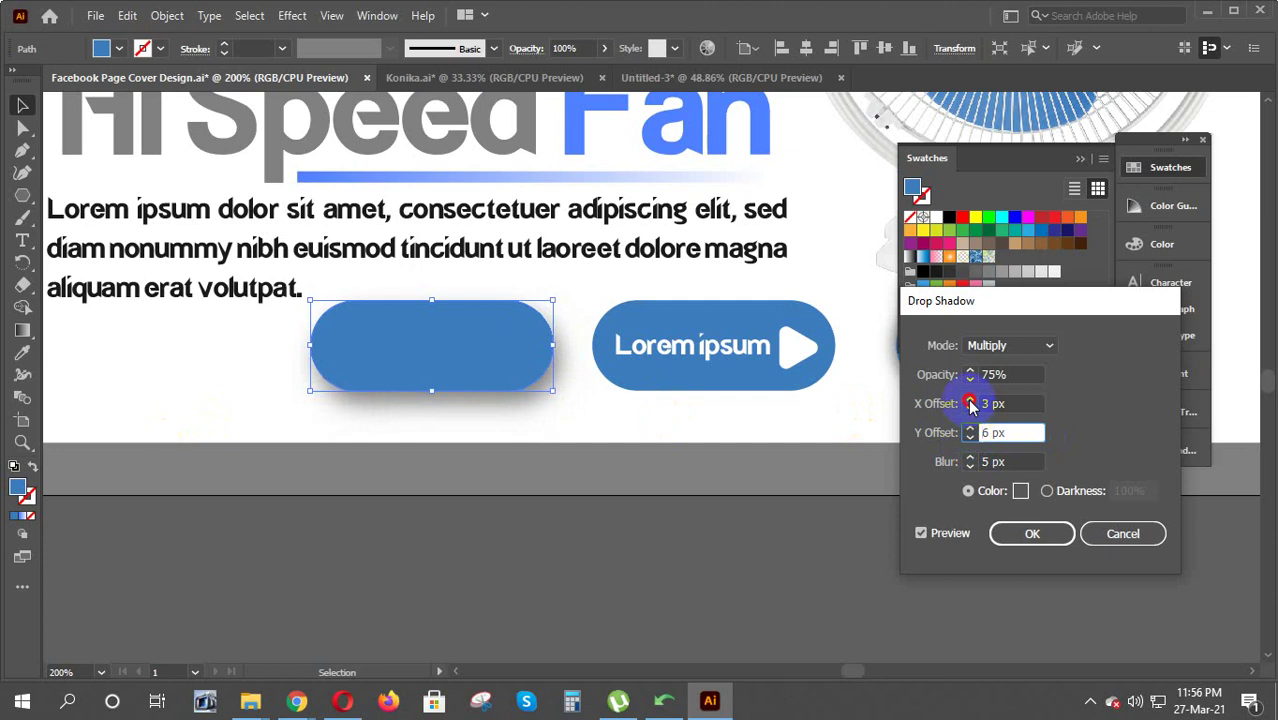
pyautogui.click(970, 400)
pyautogui.click(970, 408)
pyautogui.click(970, 408)
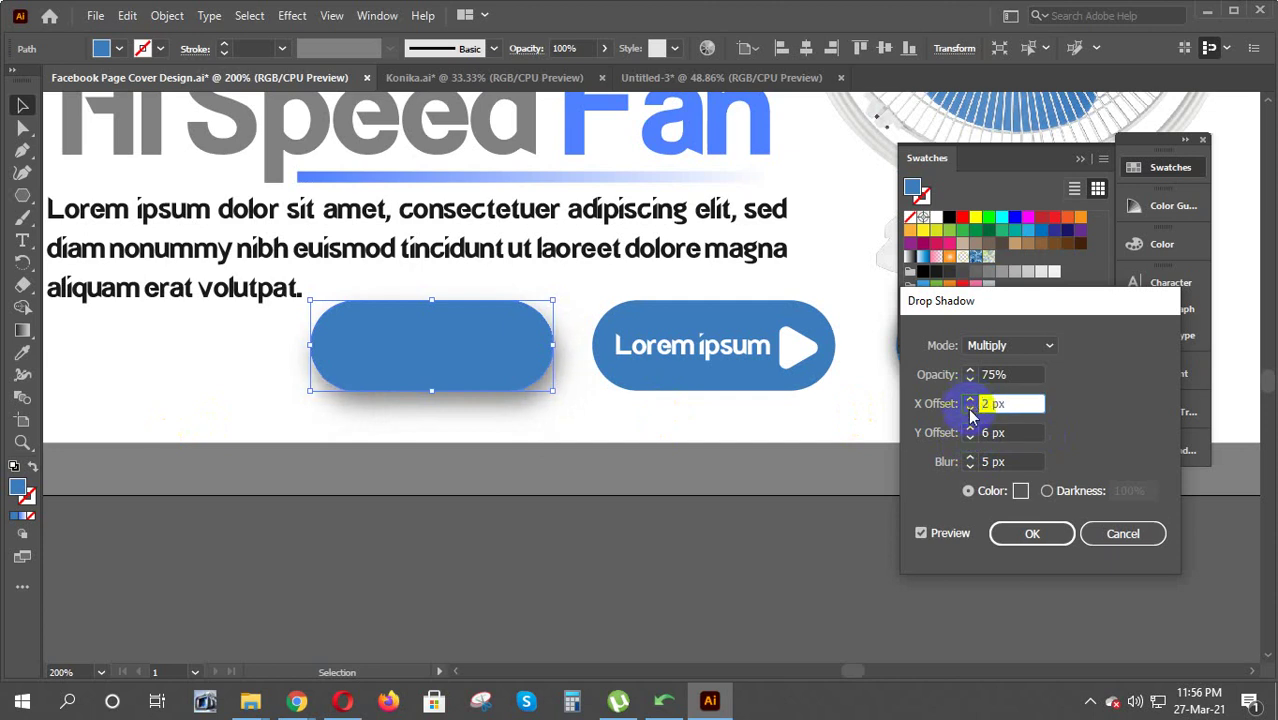
pyautogui.click(970, 428)
pyautogui.click(970, 428)
pyautogui.click(970, 428)
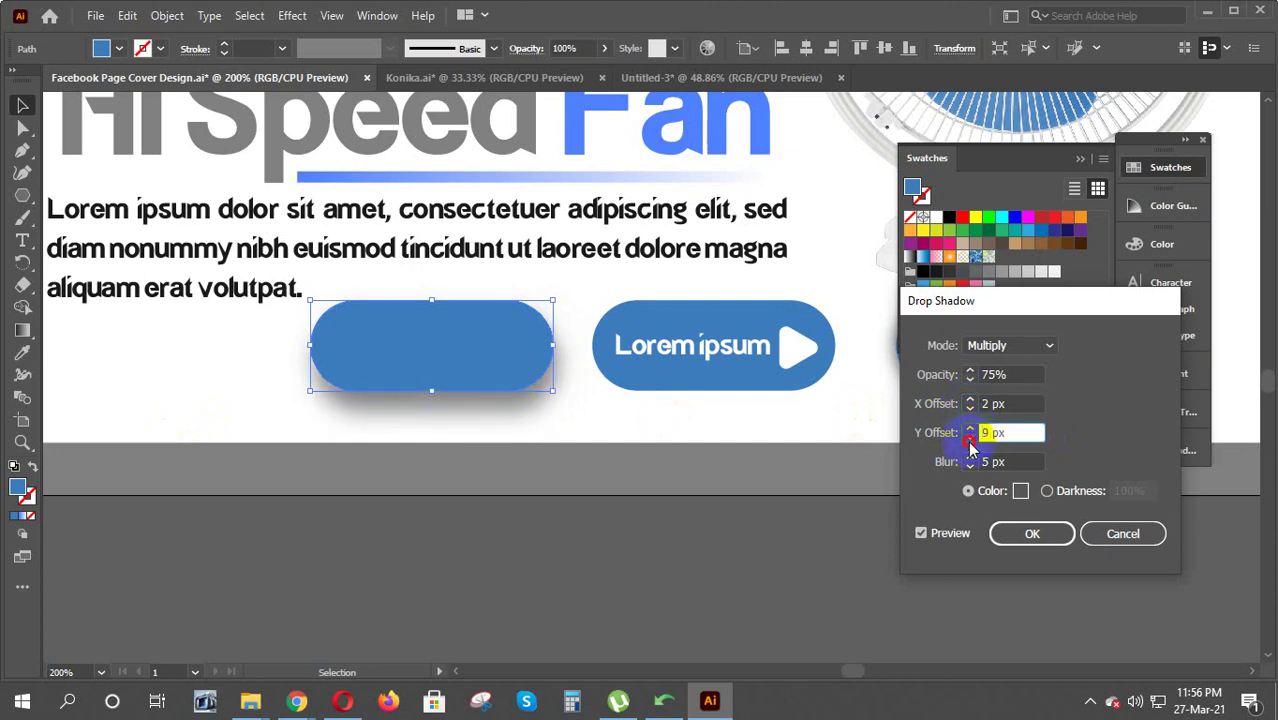
pyautogui.click(968, 440)
pyautogui.click(968, 440)
pyautogui.click(968, 440)
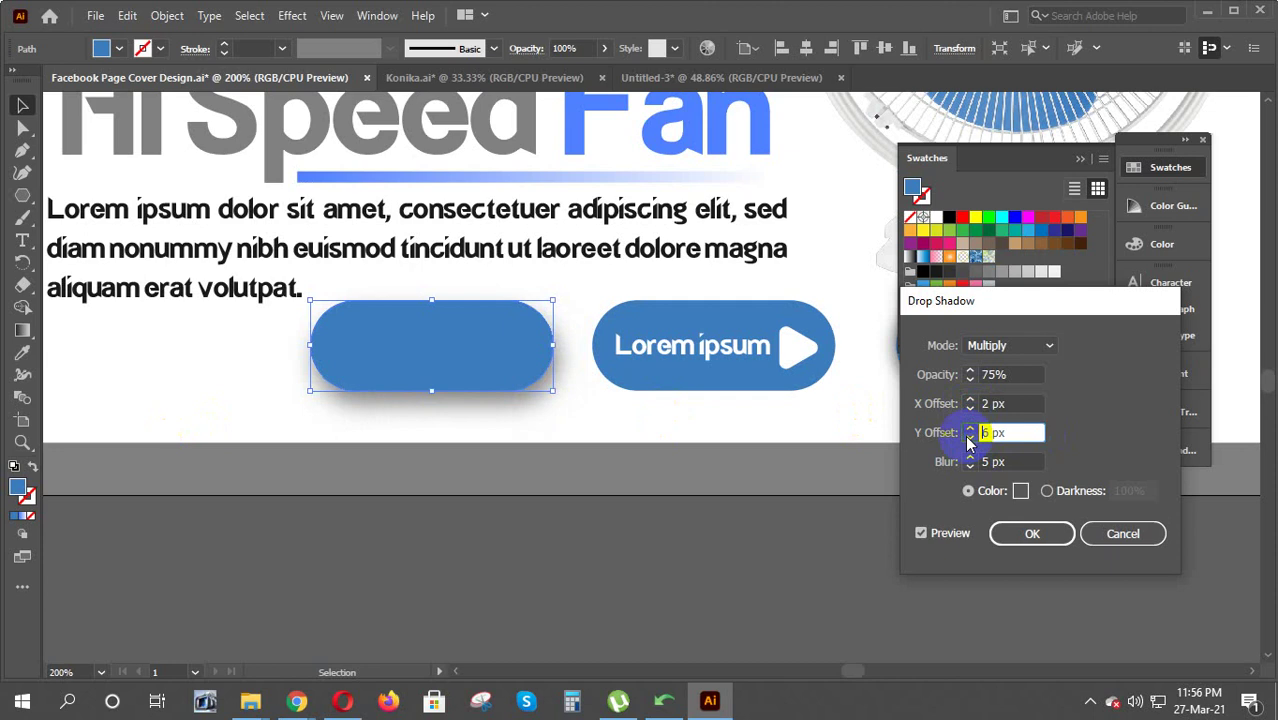
pyautogui.click(968, 440)
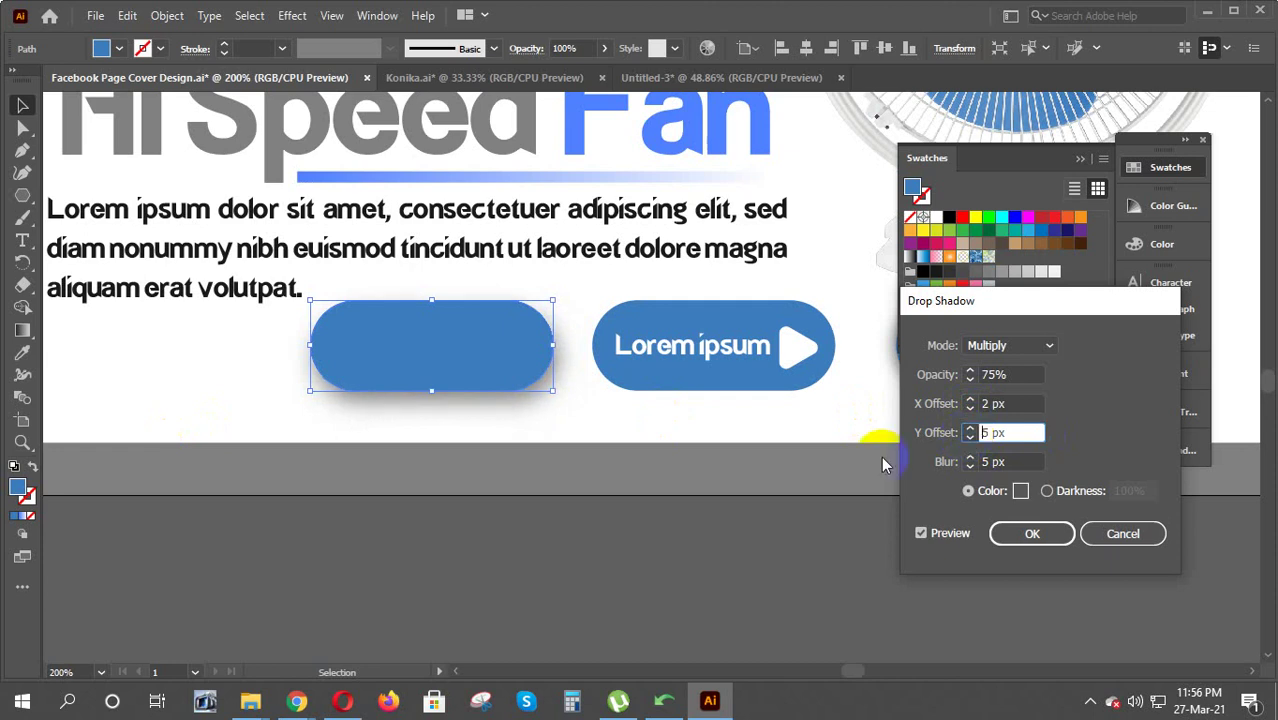
# Set the drop shadow opacity to 79% and apply the shadow to the blank pill
pyautogui.click(969, 370)
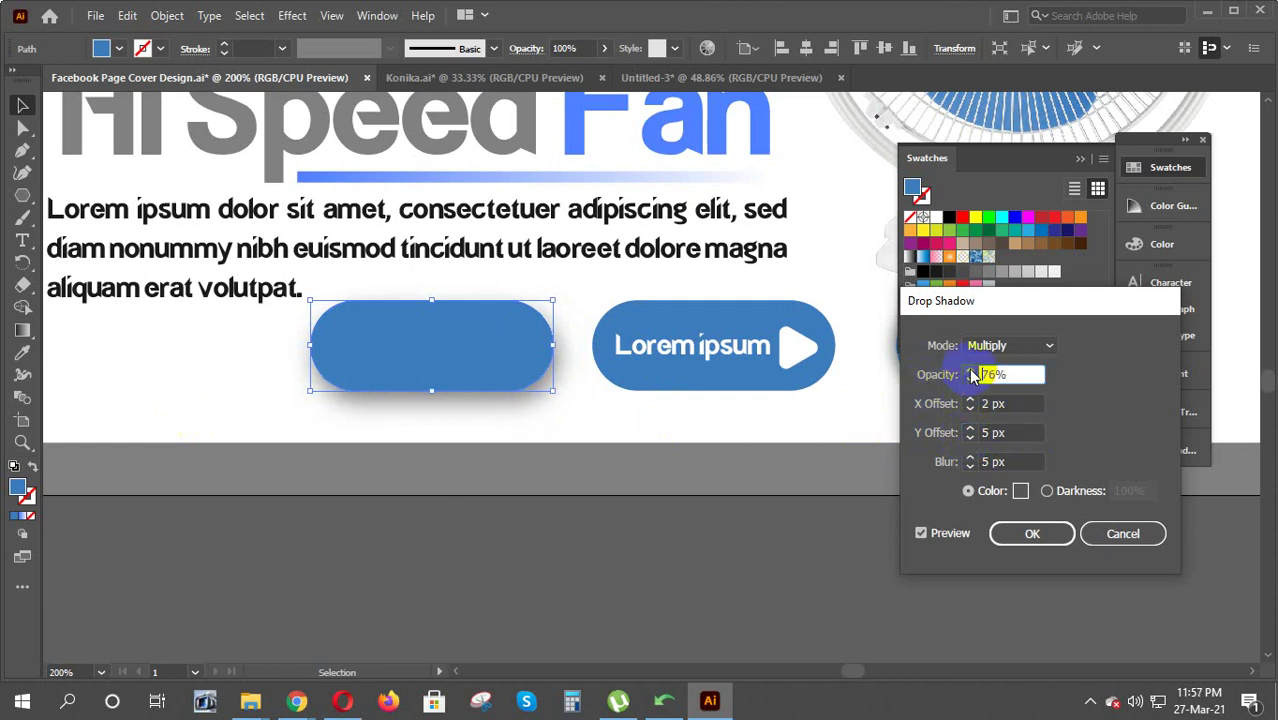
pyautogui.click(969, 370)
pyautogui.click(969, 370)
pyautogui.doubleClick(969, 370)
pyautogui.doubleClick(969, 370)
pyautogui.doubleClick(969, 370)
pyautogui.doubleClick(969, 370)
pyautogui.click(969, 370)
pyautogui.click(969, 370)
pyautogui.click(969, 370)
pyautogui.click(969, 370)
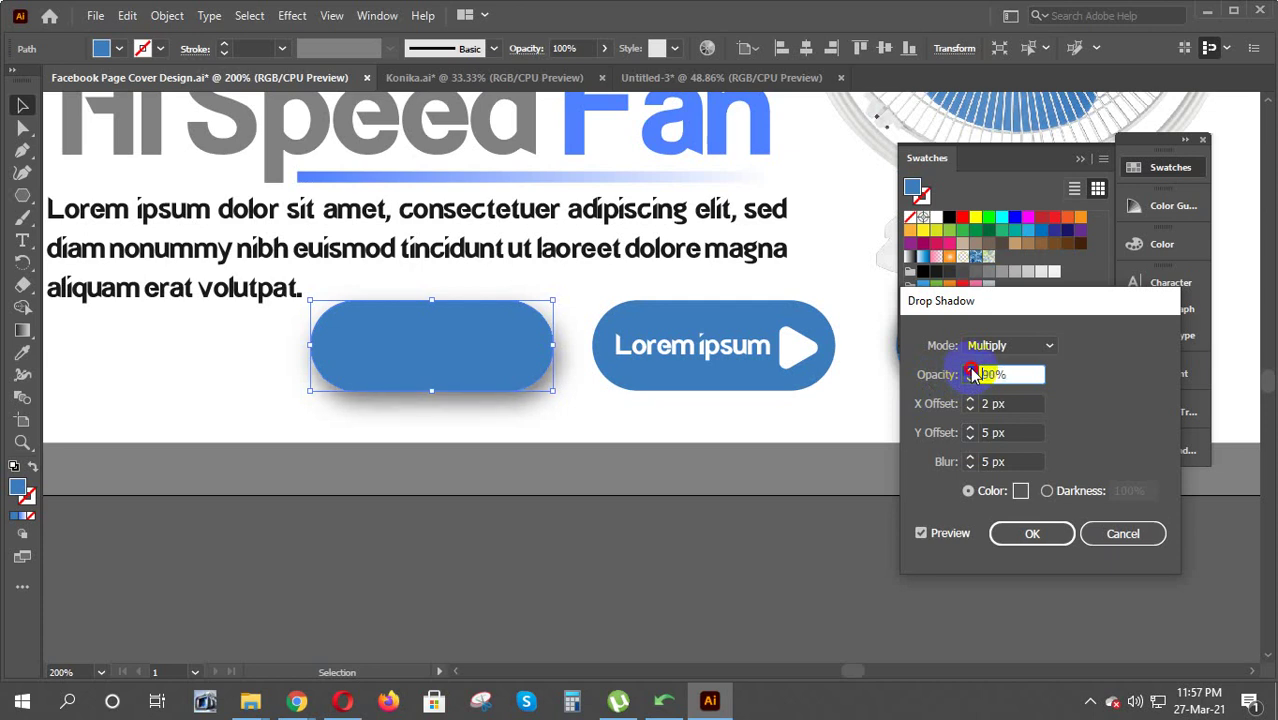
pyautogui.doubleClick(969, 370)
pyautogui.doubleClick(969, 370)
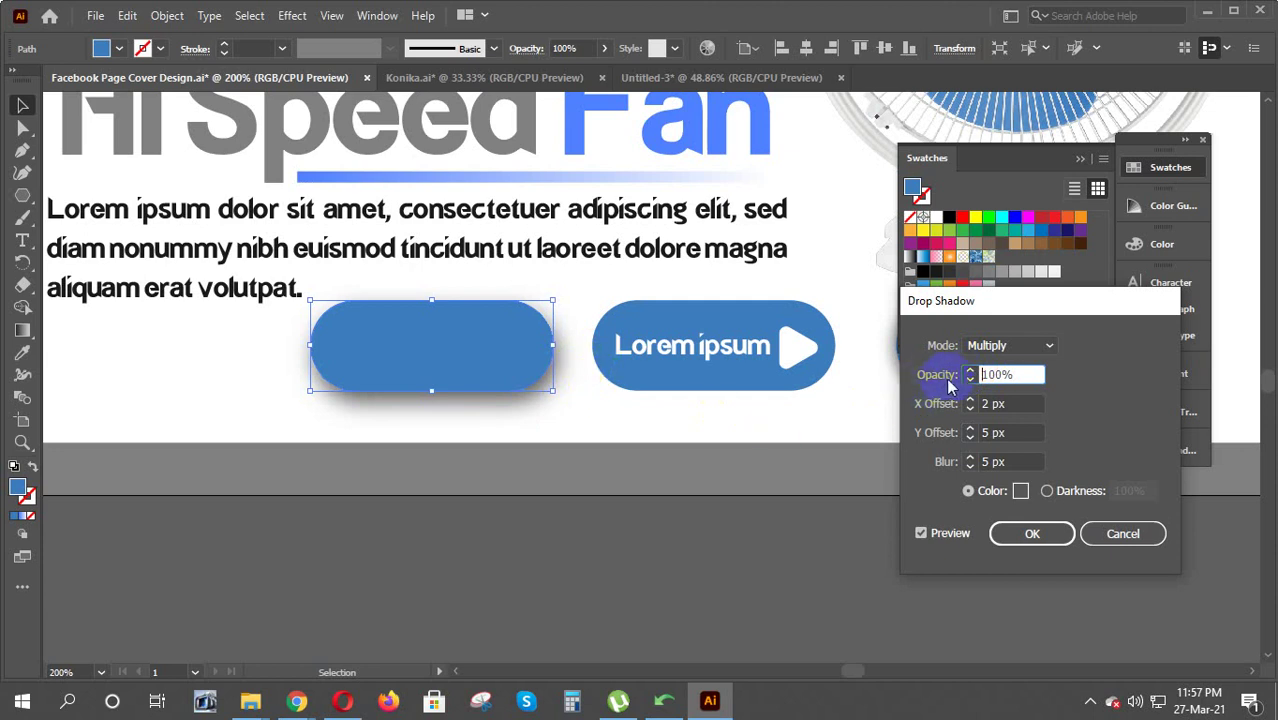
pyautogui.click(969, 374)
pyautogui.click(969, 379)
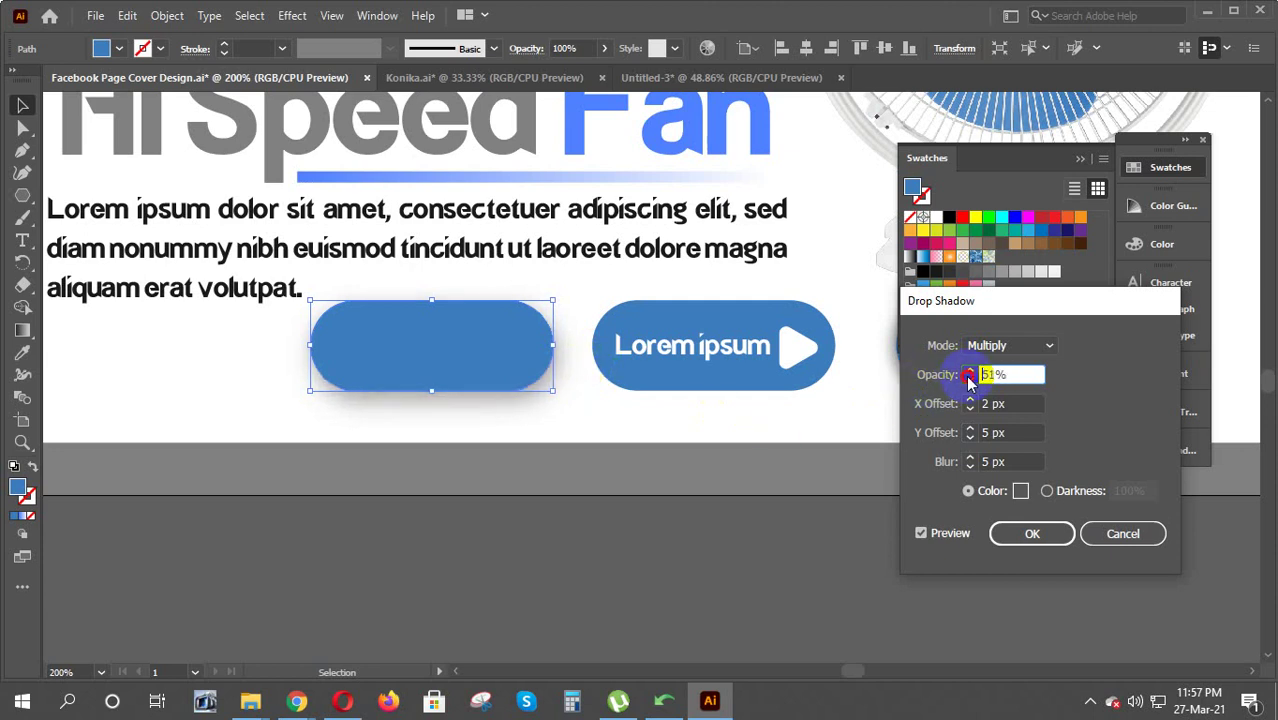
pyautogui.click(969, 379)
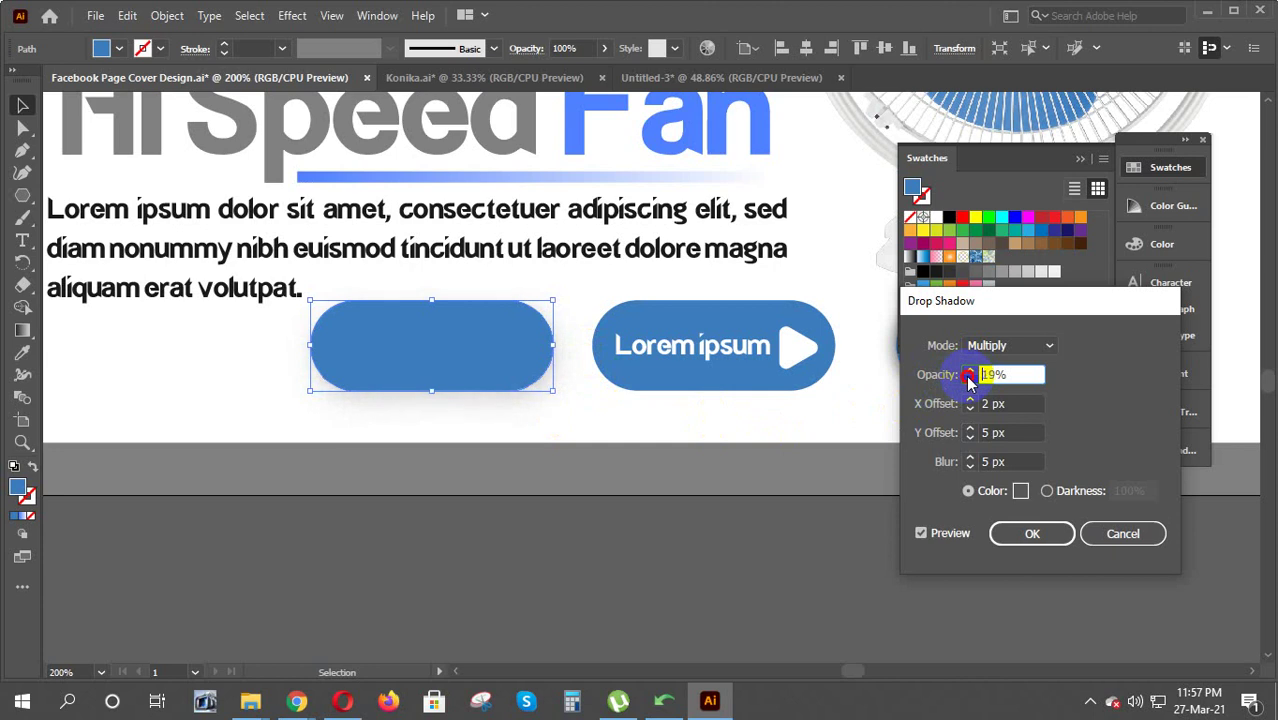
pyautogui.click(969, 372)
pyautogui.click(969, 371)
pyautogui.click(969, 371)
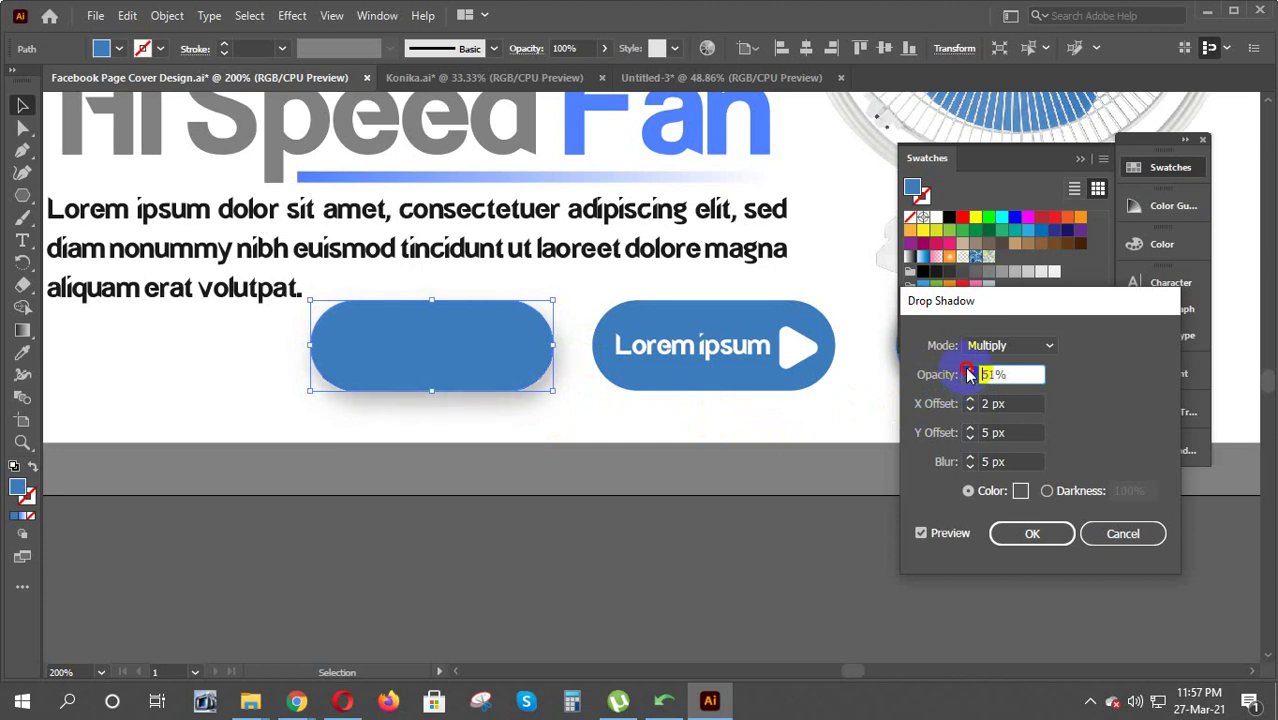
pyautogui.click(969, 371)
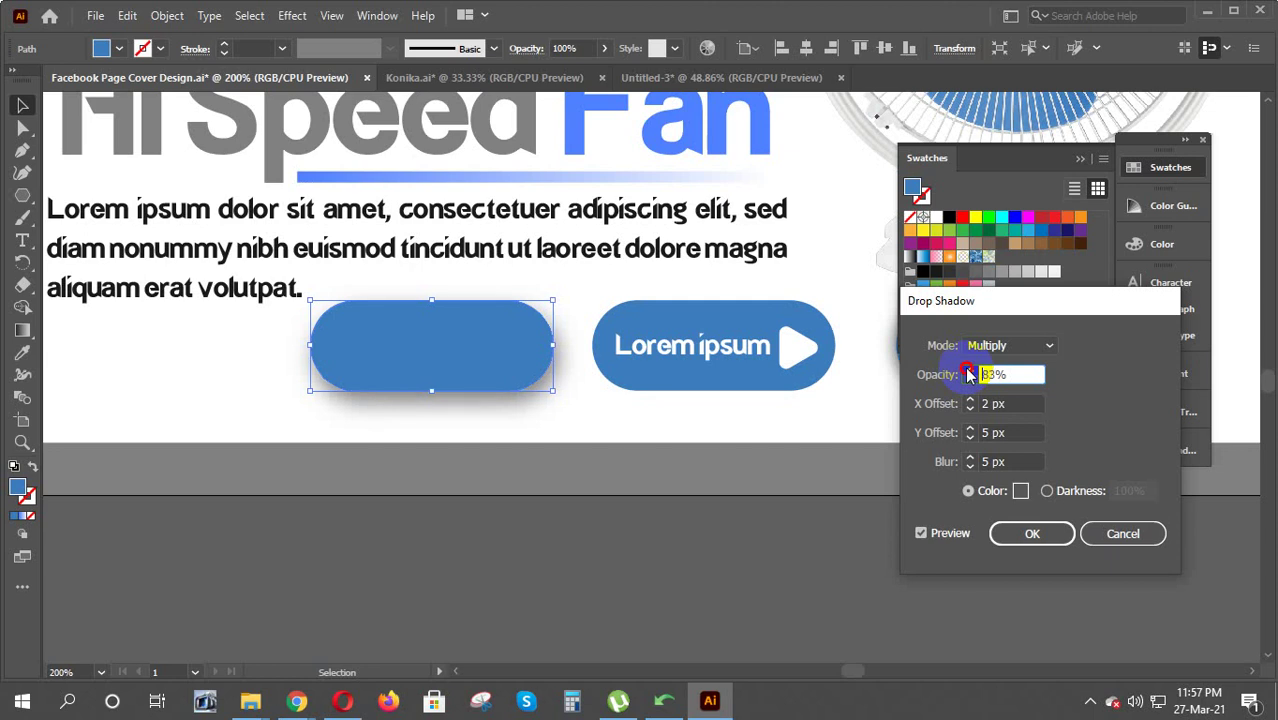
pyautogui.click(969, 371)
pyautogui.click(969, 381)
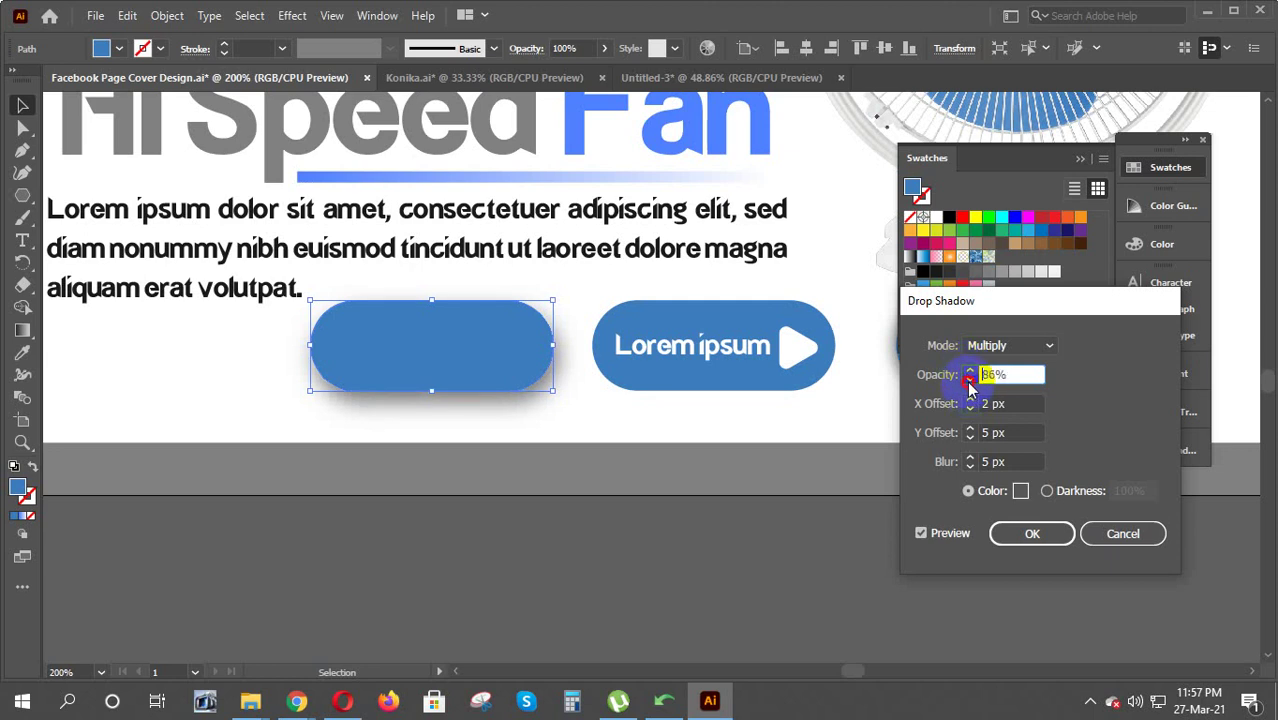
pyautogui.click(969, 381)
pyautogui.click(830, 431)
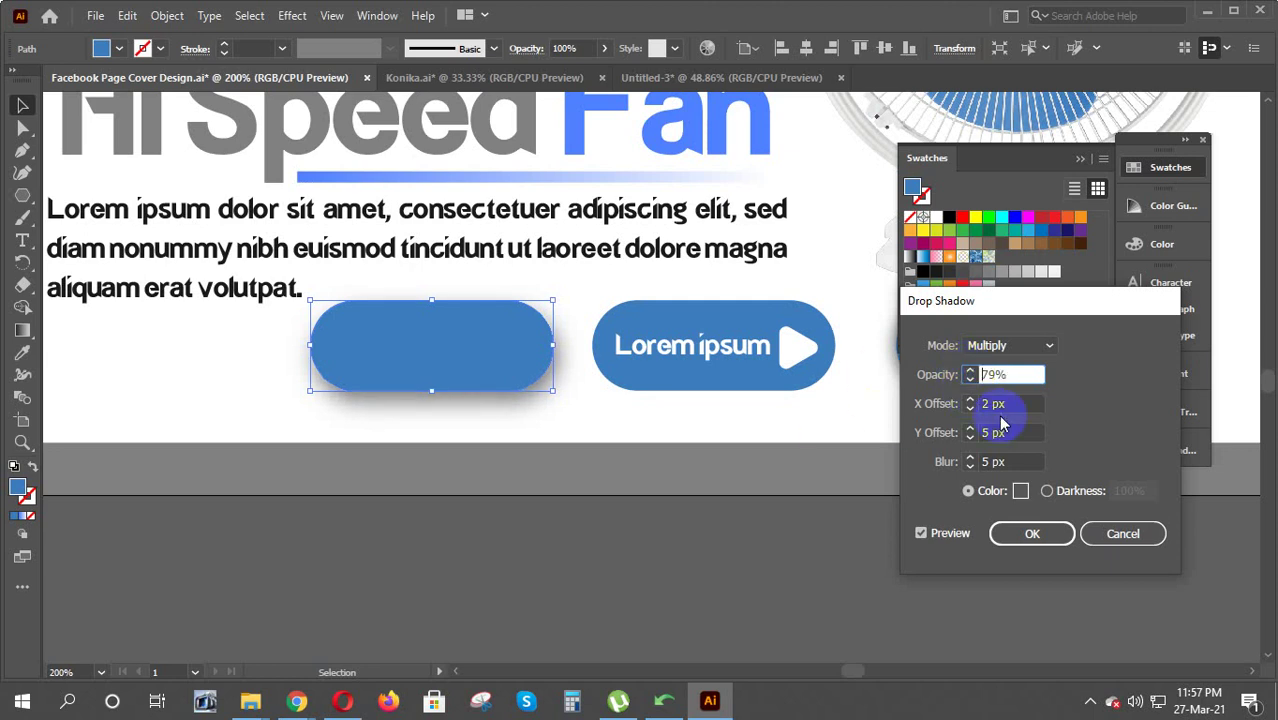
pyautogui.click(1033, 533)
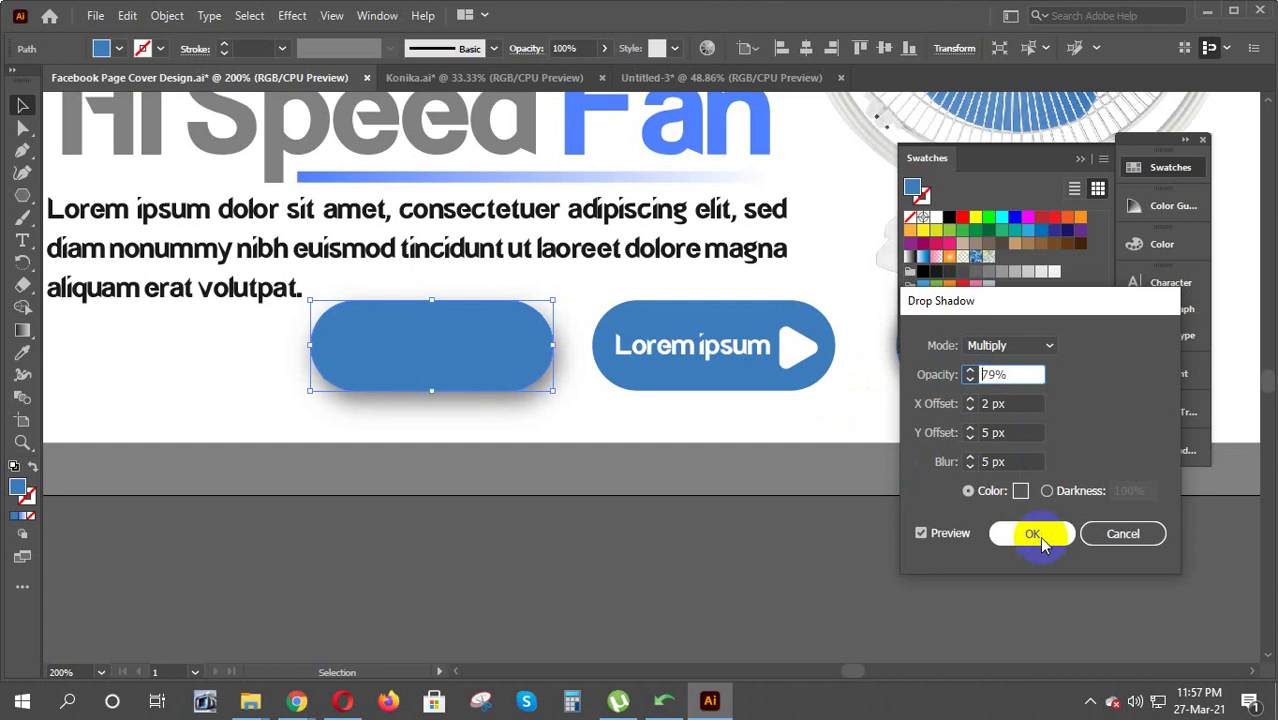
# Slide the drop-shadowed blank blue pill under the first Lorem ipsum label and play icon, aligning them
pyautogui.click(542, 533)
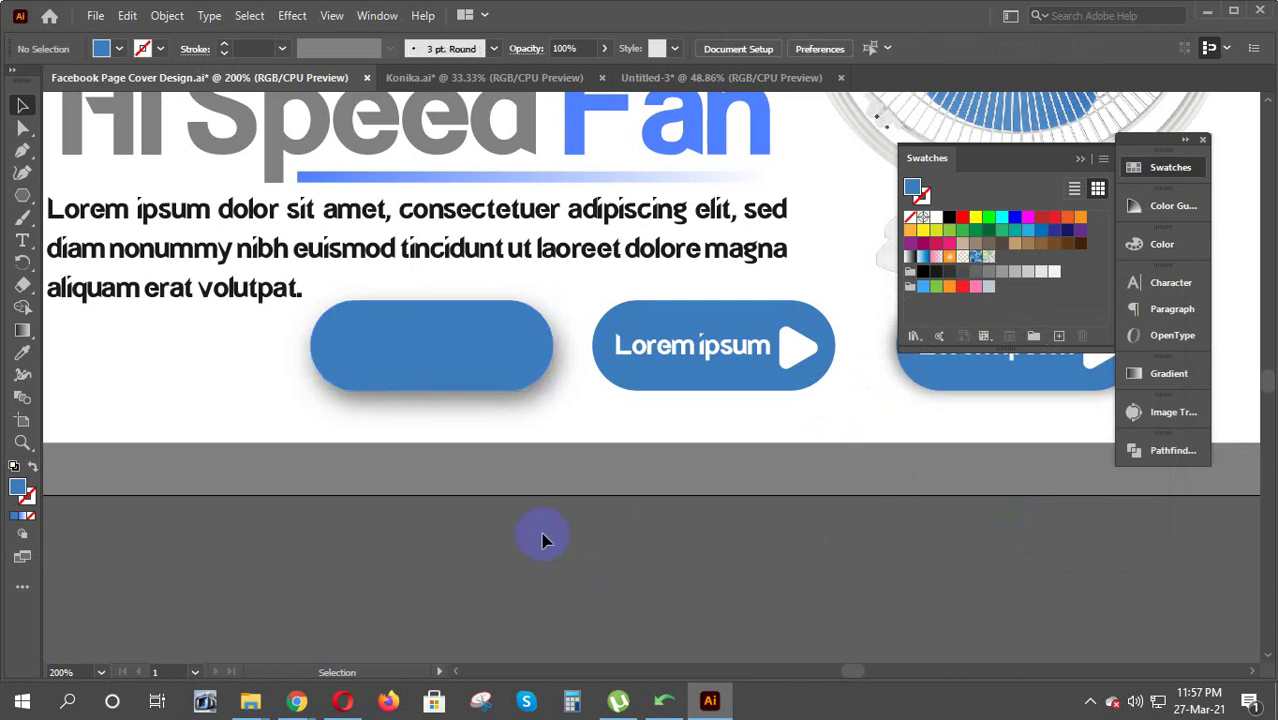
pyautogui.click(764, 380)
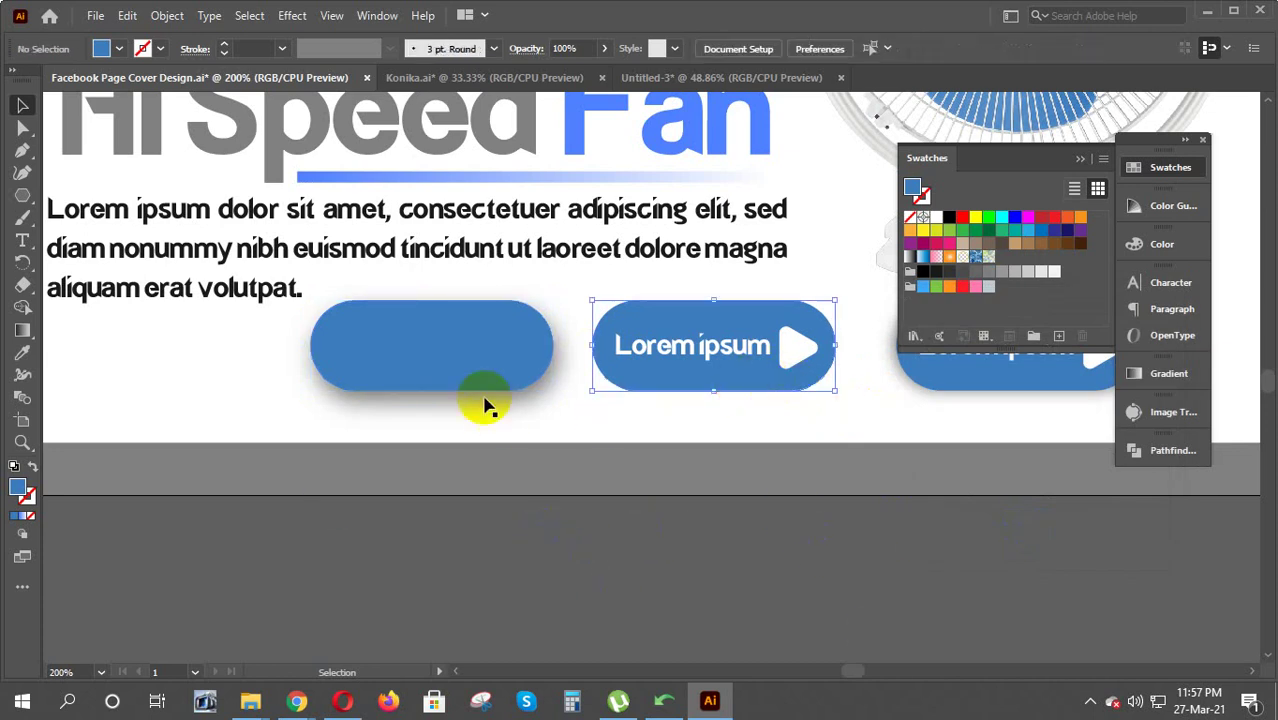
pyautogui.moveTo(448, 364)
pyautogui.mouseDown()
pyautogui.moveTo(689, 369)
pyautogui.moveTo(676, 362)
pyautogui.moveTo(714, 374)
pyautogui.mouseUp()
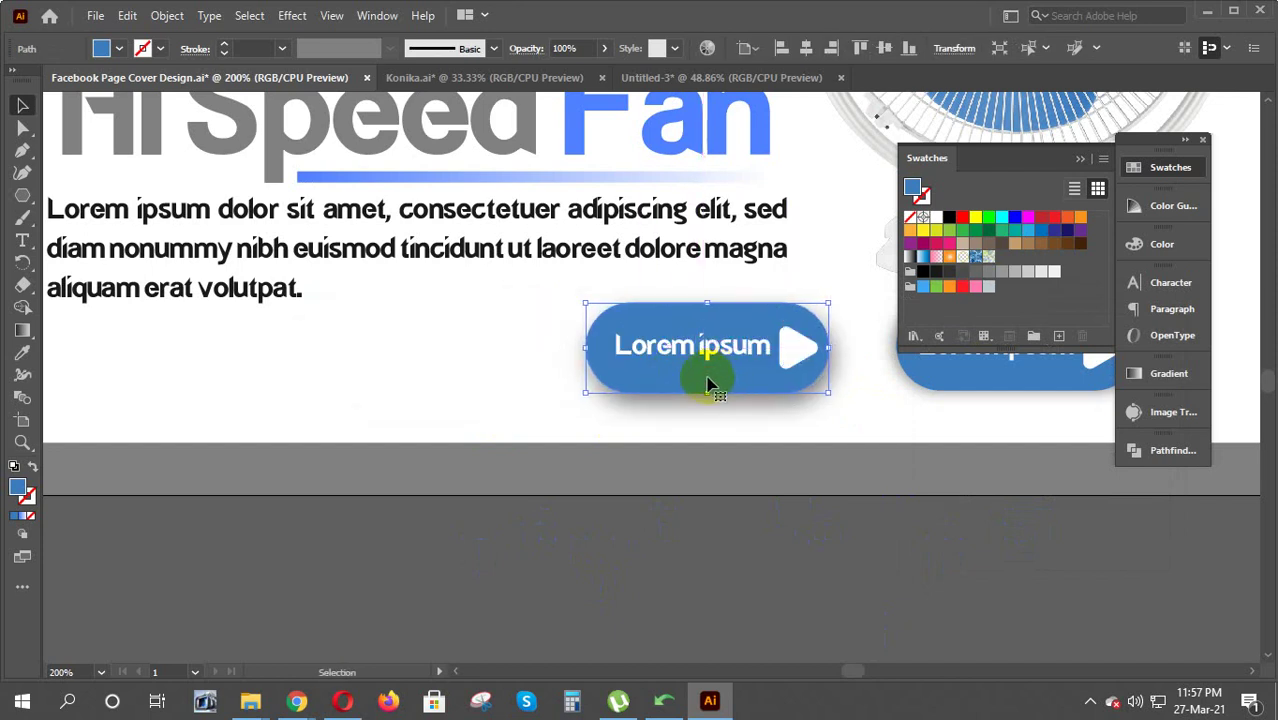
pyautogui.moveTo(707, 383); pyautogui.dragTo(716, 423)
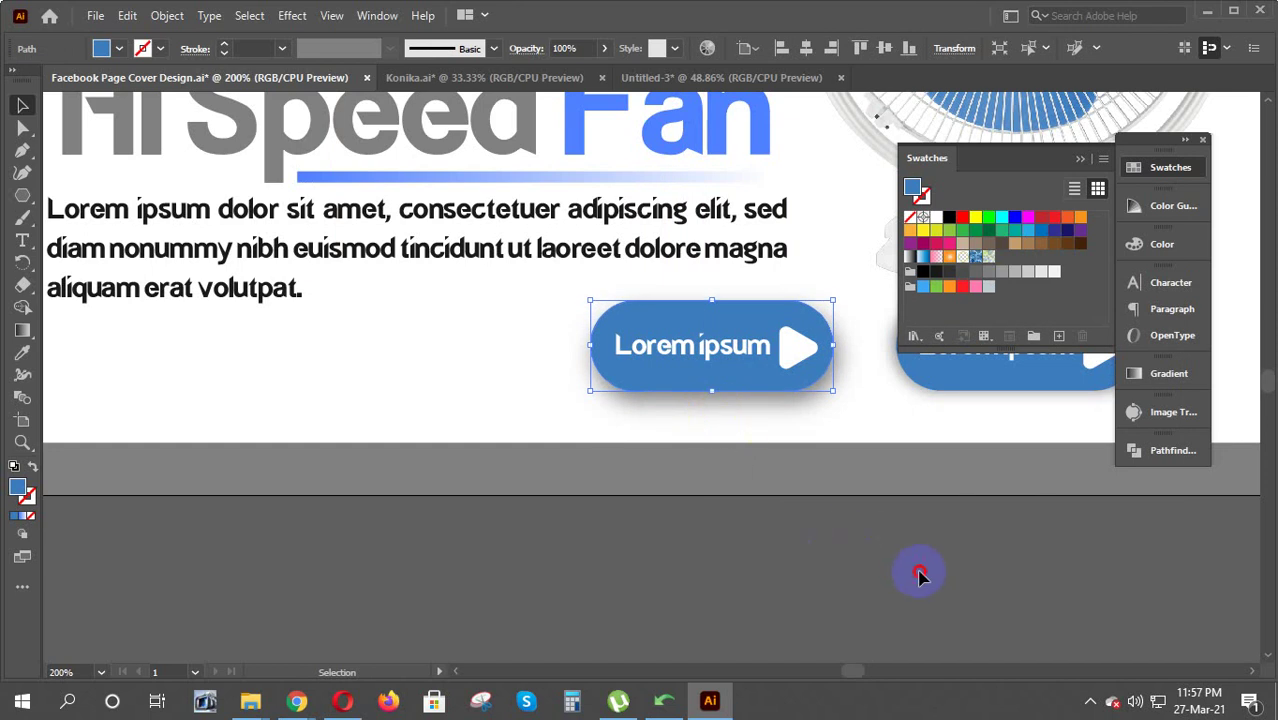
pyautogui.click(920, 575)
pyautogui.click(1253, 672)
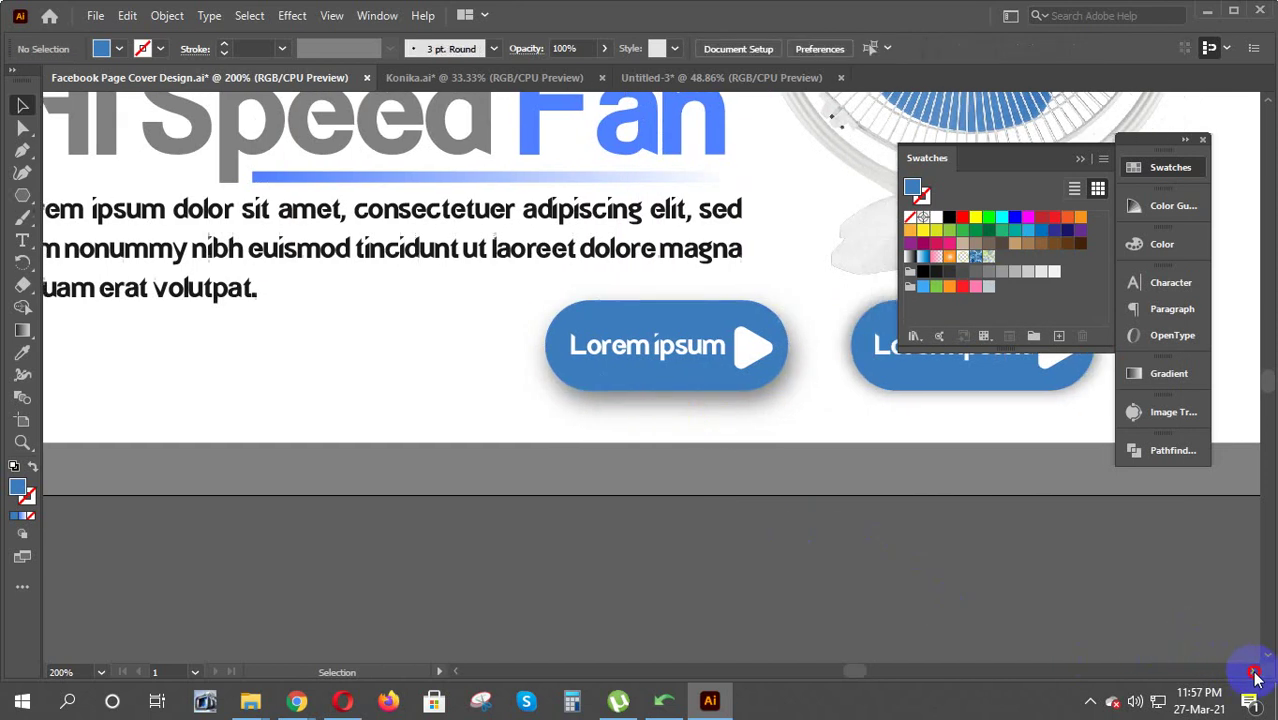
pyautogui.click(1254, 672)
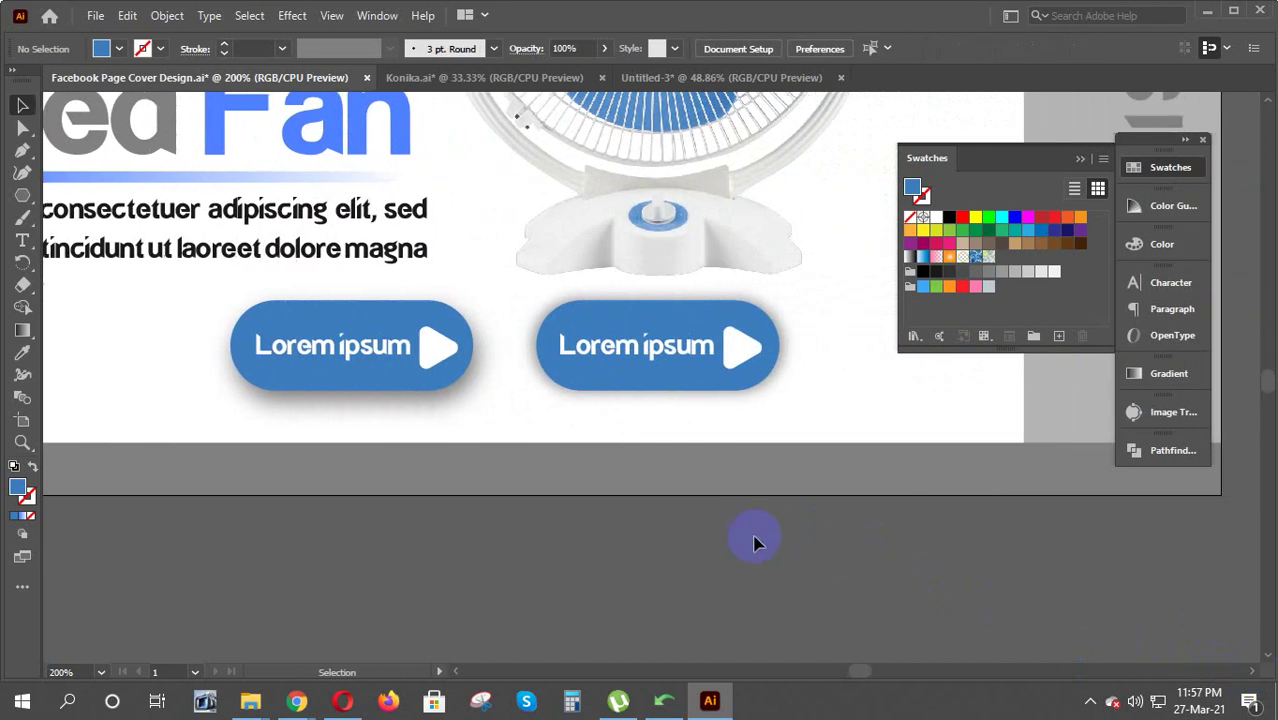
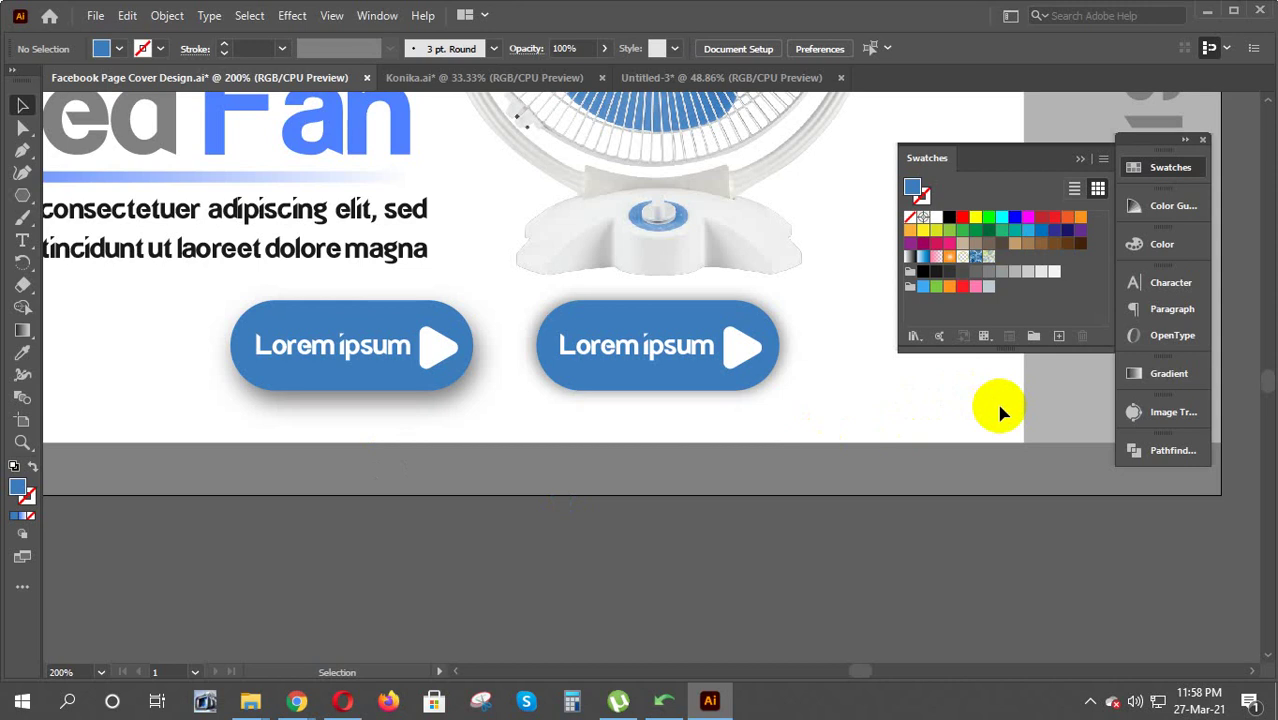
# Zoom from 200% to 100% and centre the whole Konika cover artboard
pyautogui.hotkey('ctrl', '-')
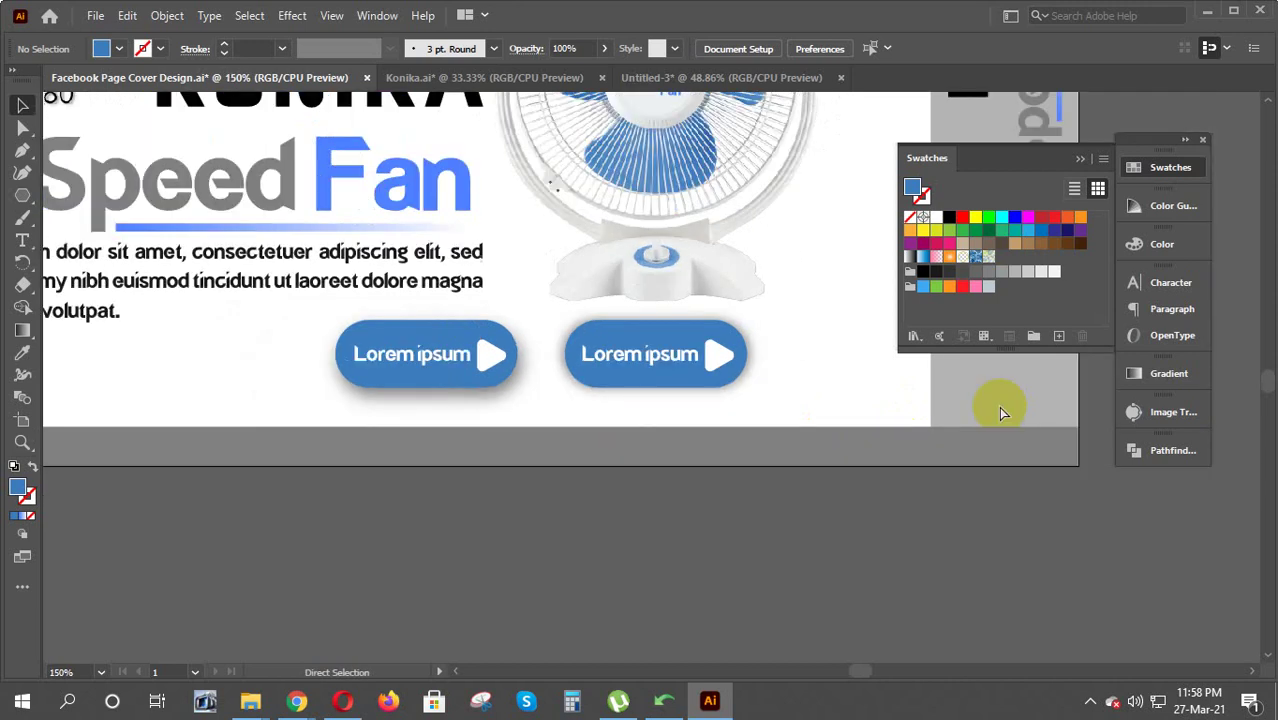
pyautogui.hotkey('ctrl', '-')
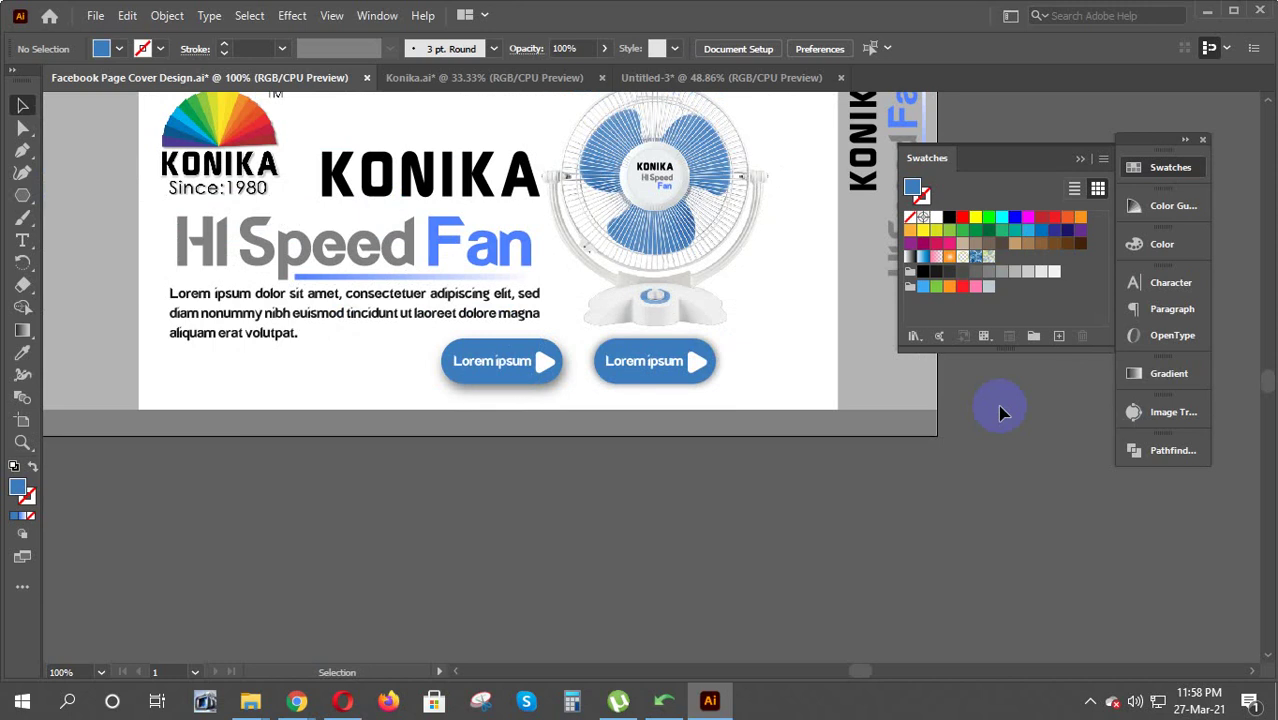
pyautogui.scroll(2, 1080, 430)
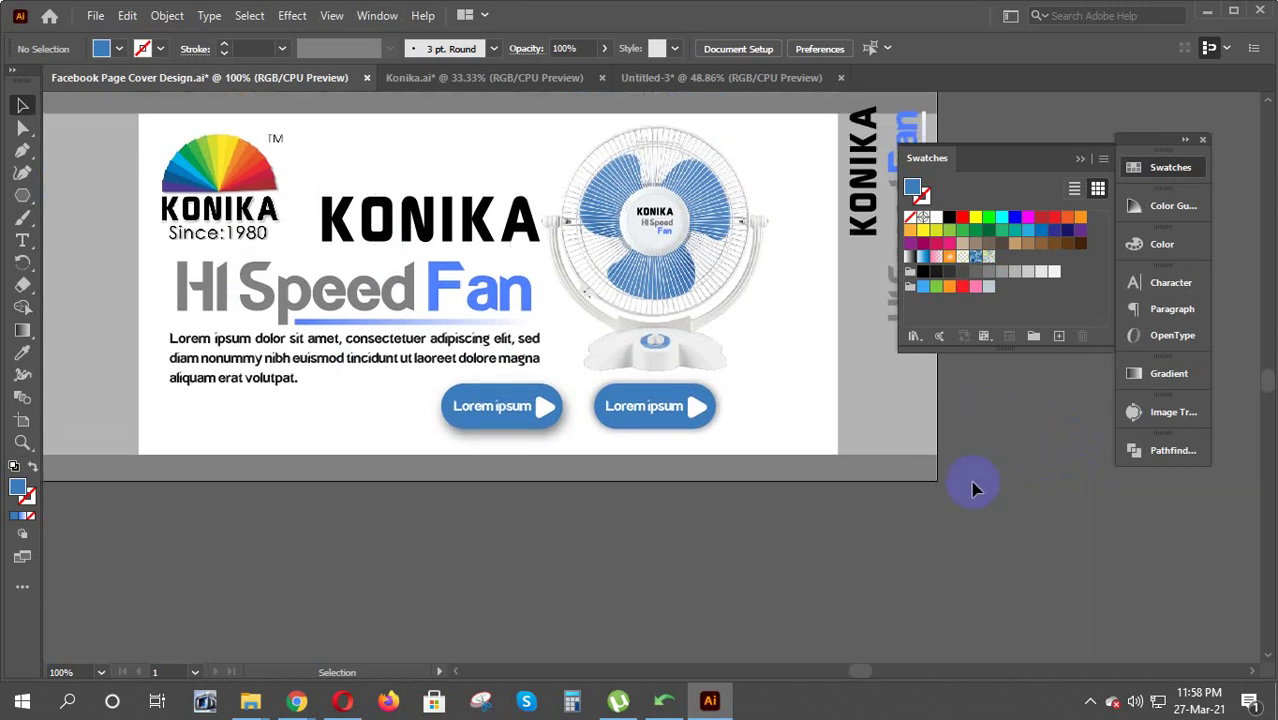
pyautogui.scroll(2, 890, 457)
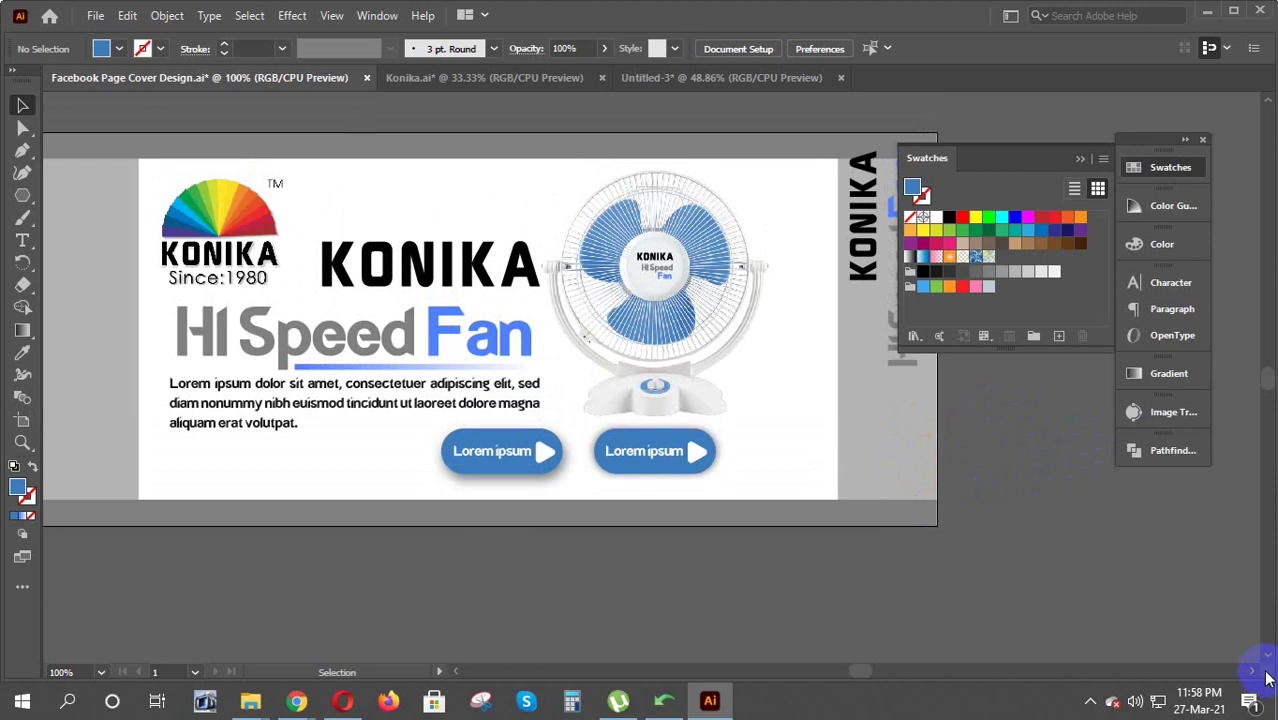
pyautogui.hscroll(4, 1262, 683)
pyautogui.hscroll(1, 1262, 683)
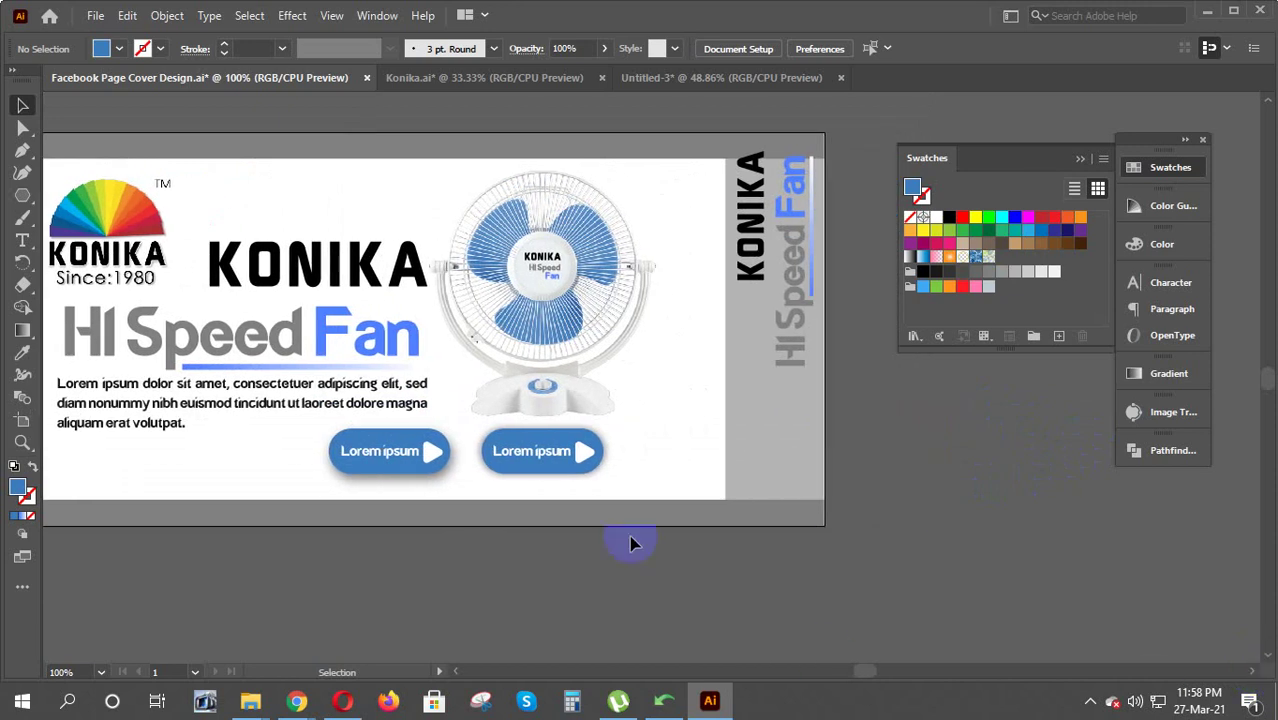
# Draw the slanted blue Pen panel through the bottom, top, top-right and bottom-right corners, then select it
pyautogui.click(128, 462)
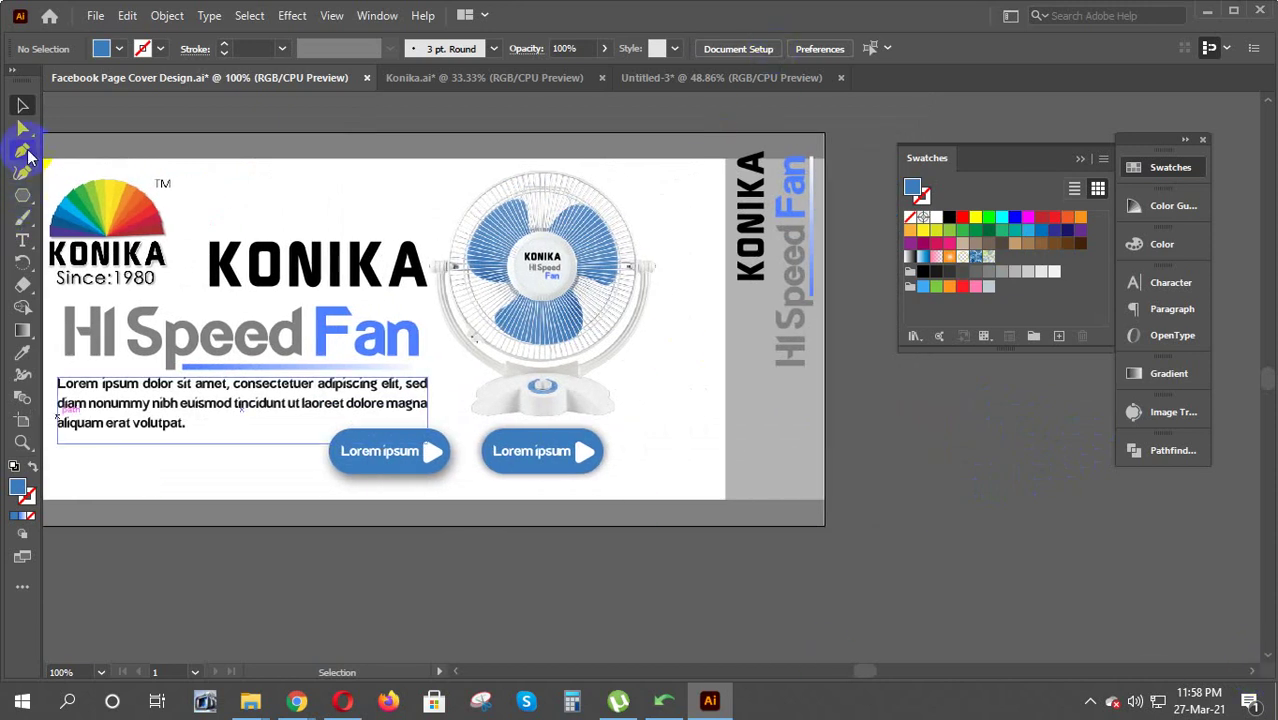
pyautogui.click(23, 151)
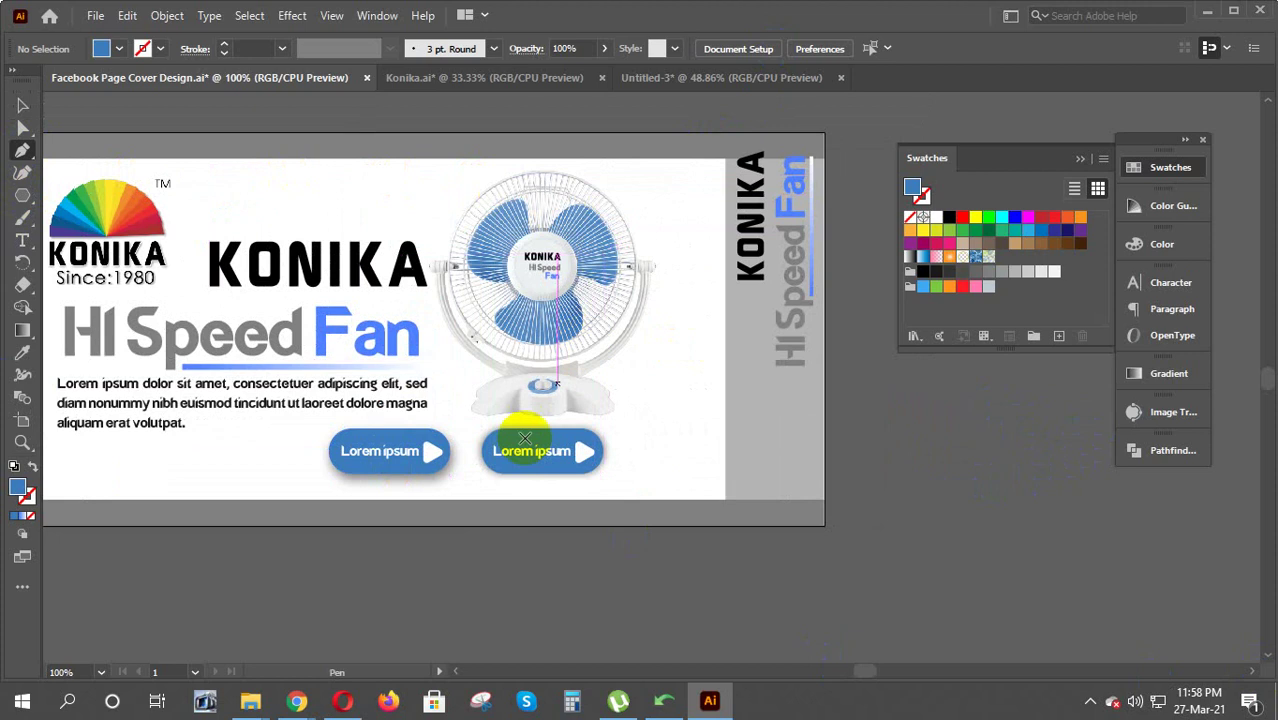
pyautogui.click(423, 524)
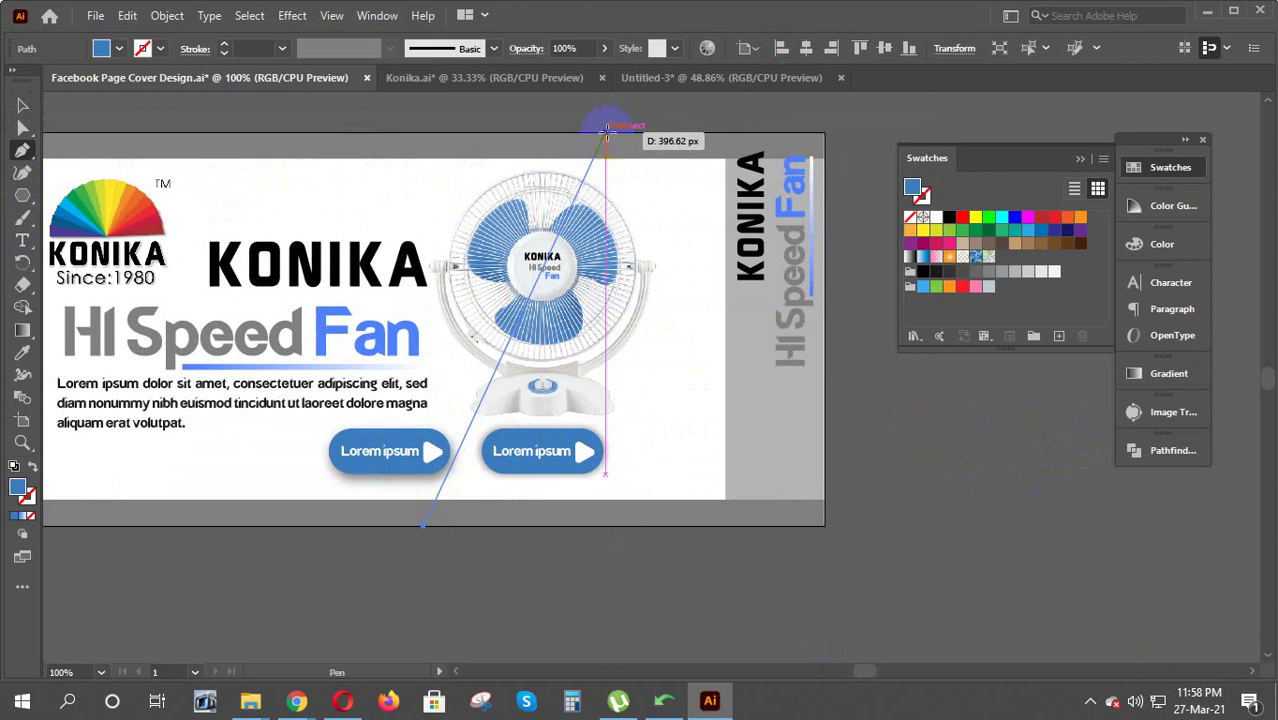
pyautogui.click(605, 131)
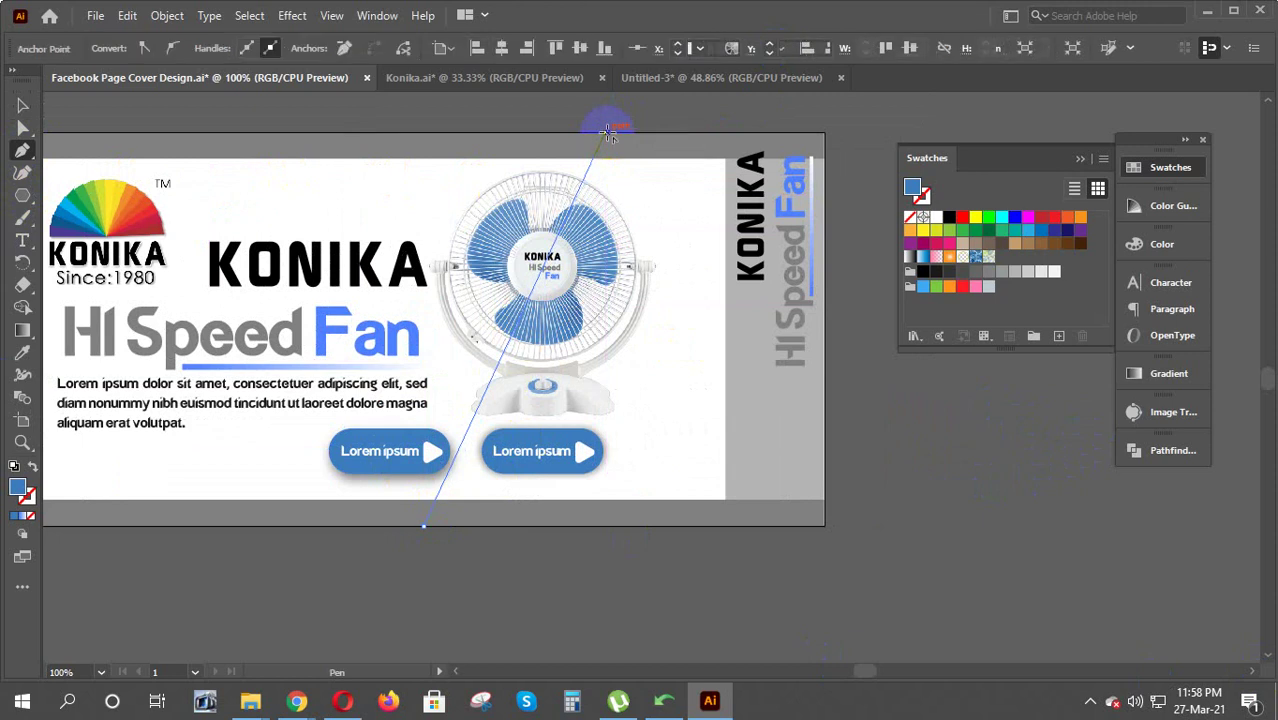
pyautogui.click(825, 133)
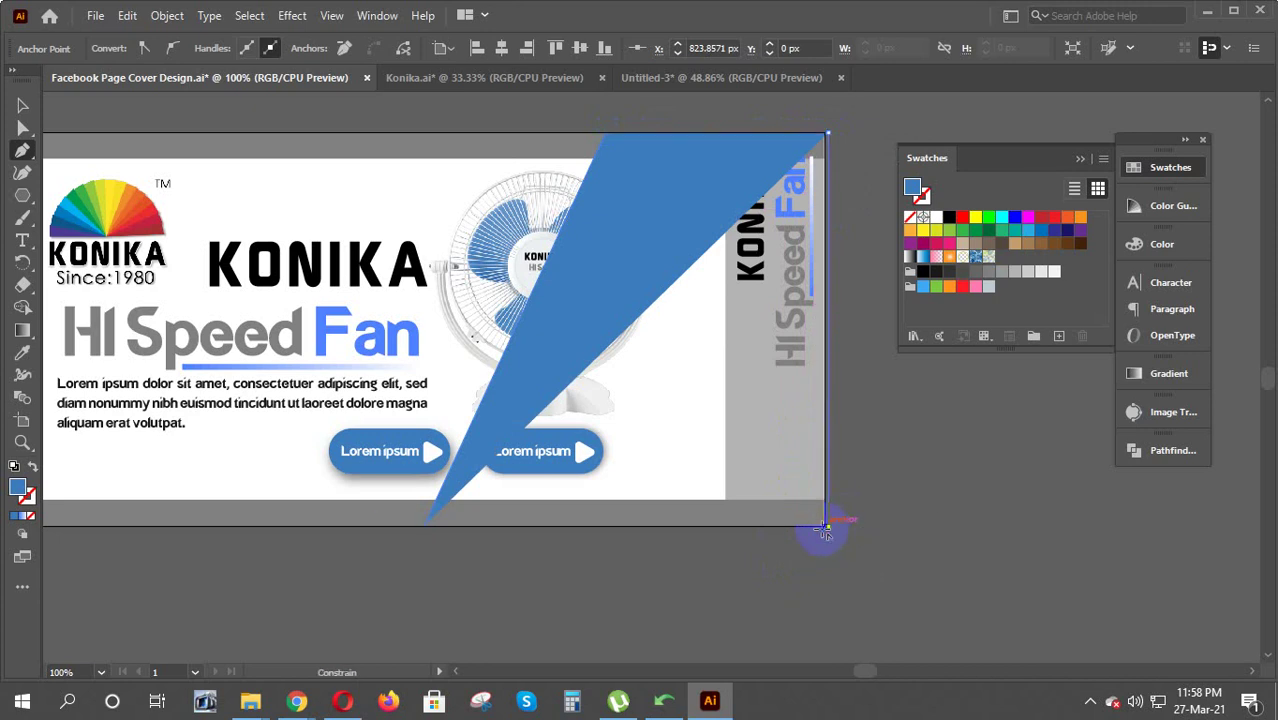
pyautogui.click(823, 528)
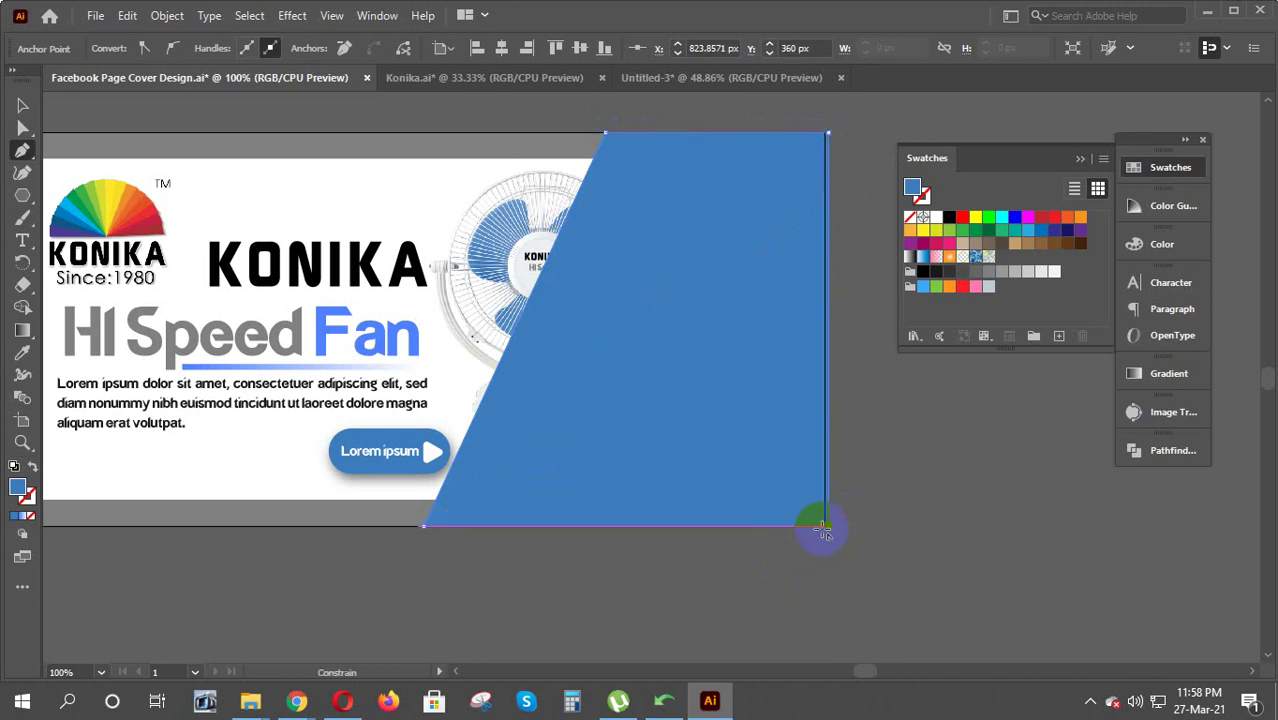
pyautogui.click(424, 527)
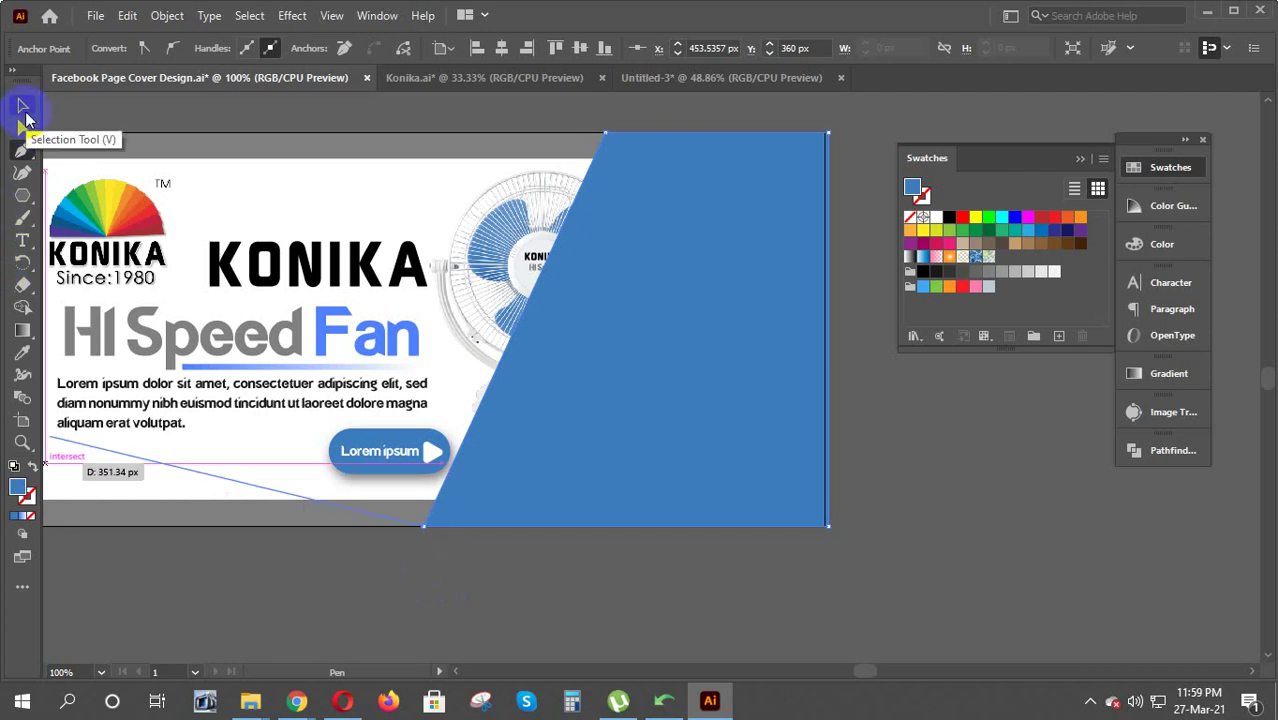
pyautogui.click(22, 107)
pyautogui.click(613, 342)
# Send the blue panel to the back and nudge its slanted left edge leftward
pyautogui.rightClick(633, 310)
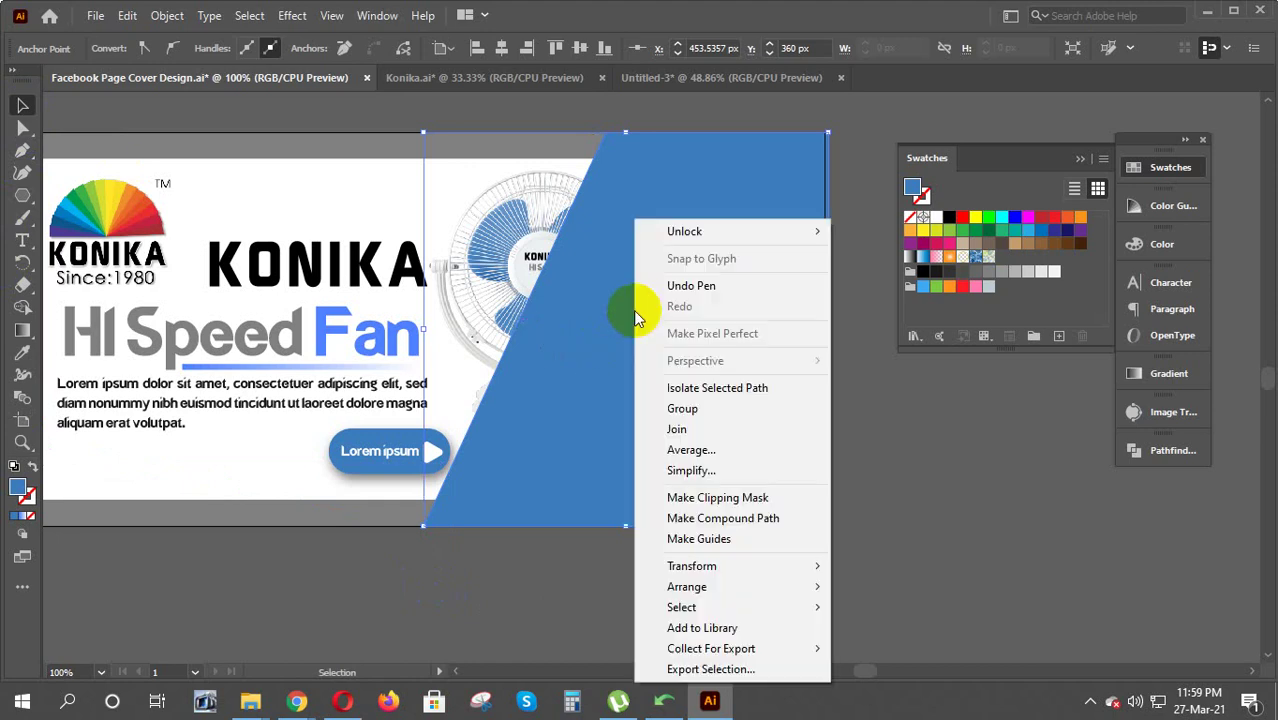
pyautogui.moveTo(687, 587)
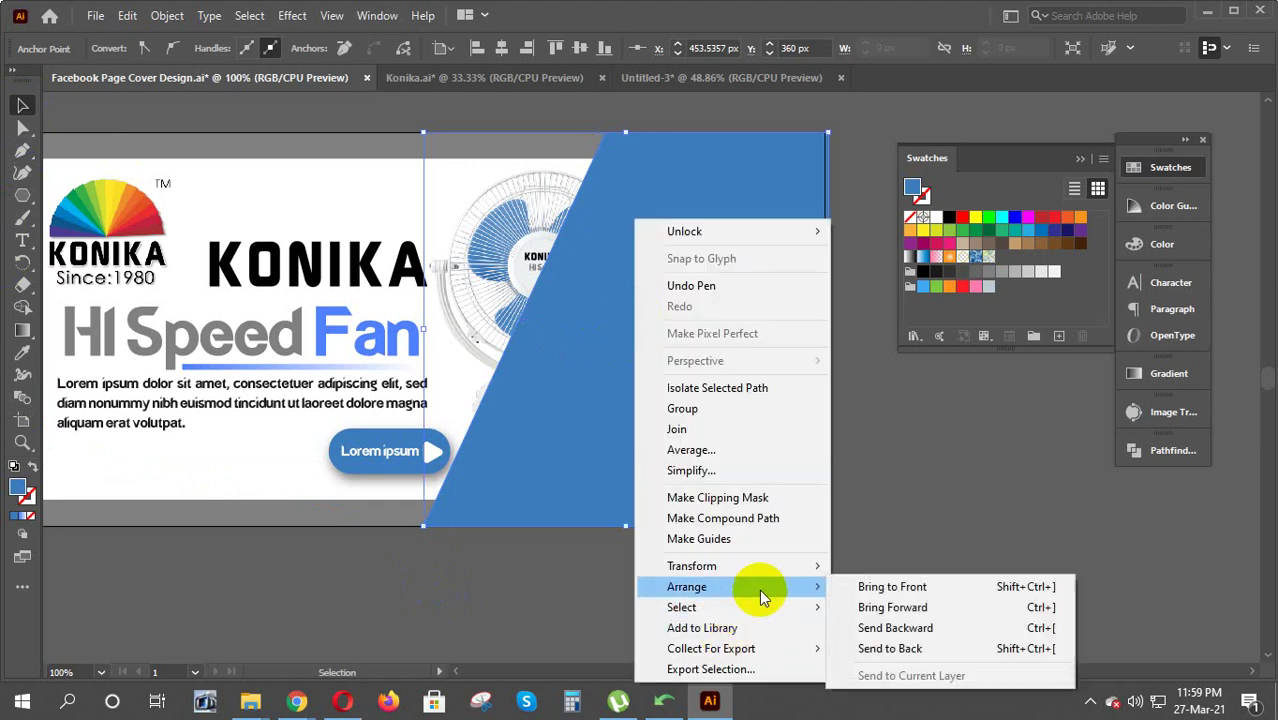
pyautogui.click(908, 649)
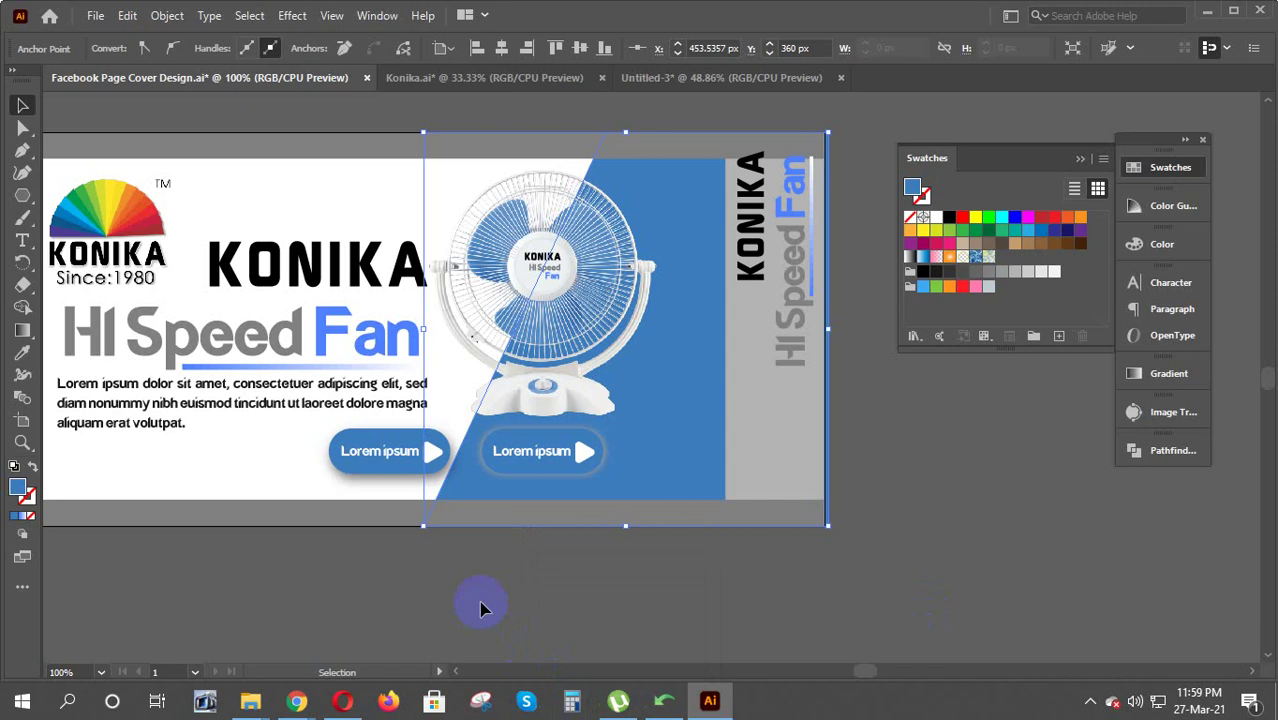
pyautogui.press('shift')
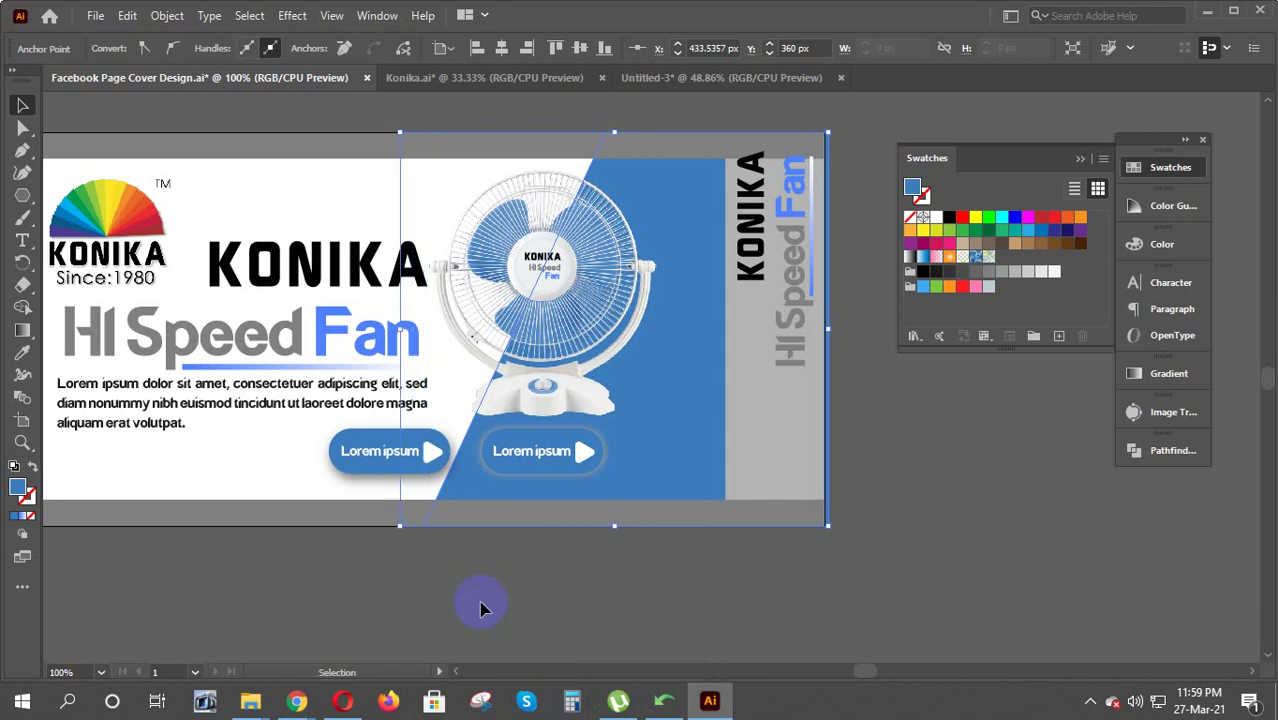
pyautogui.press('Left')
pyautogui.press('Left')
pyautogui.press('Left')
pyautogui.press('Left')
pyautogui.press('Left')
pyautogui.press('Left')
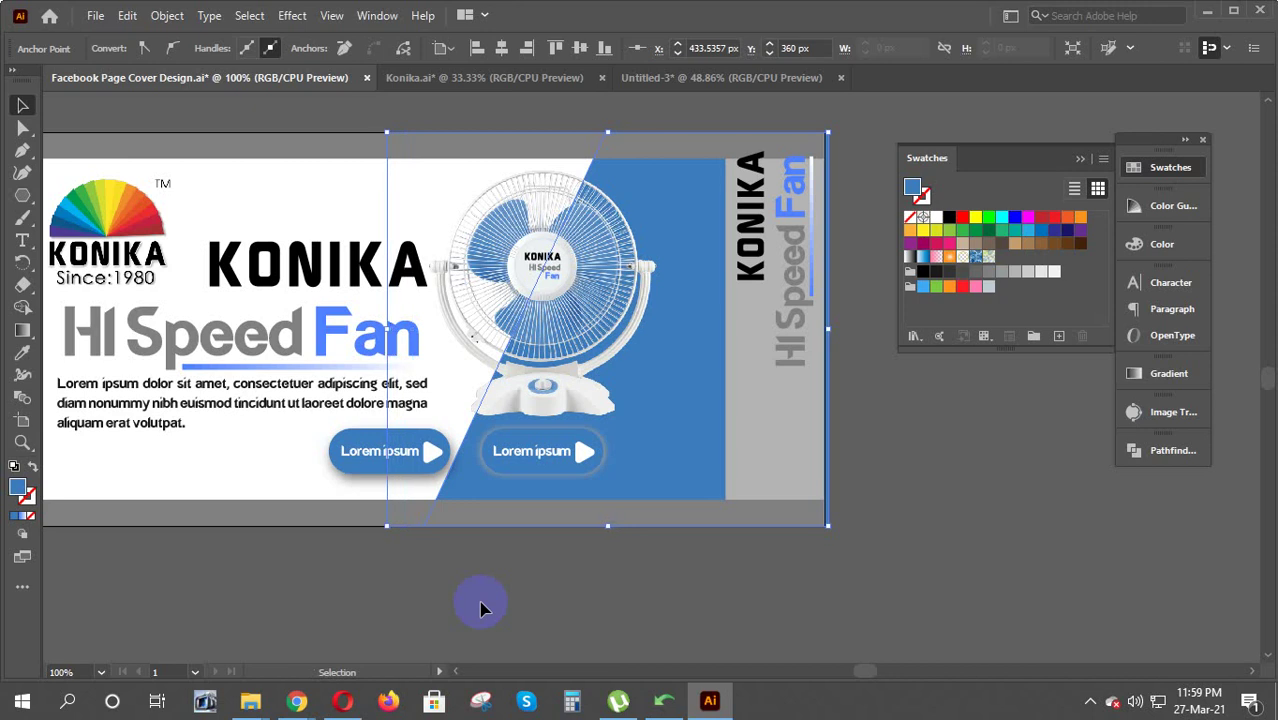
pyautogui.press('Left')
pyautogui.press('Left')
pyautogui.press('Left')
pyautogui.press('Left')
pyautogui.press('Left')
pyautogui.press('Left')
pyautogui.press('Left')
pyautogui.press('Left')
pyautogui.press('Left')
pyautogui.press('Left')
pyautogui.press('Left')
pyautogui.press('Left')
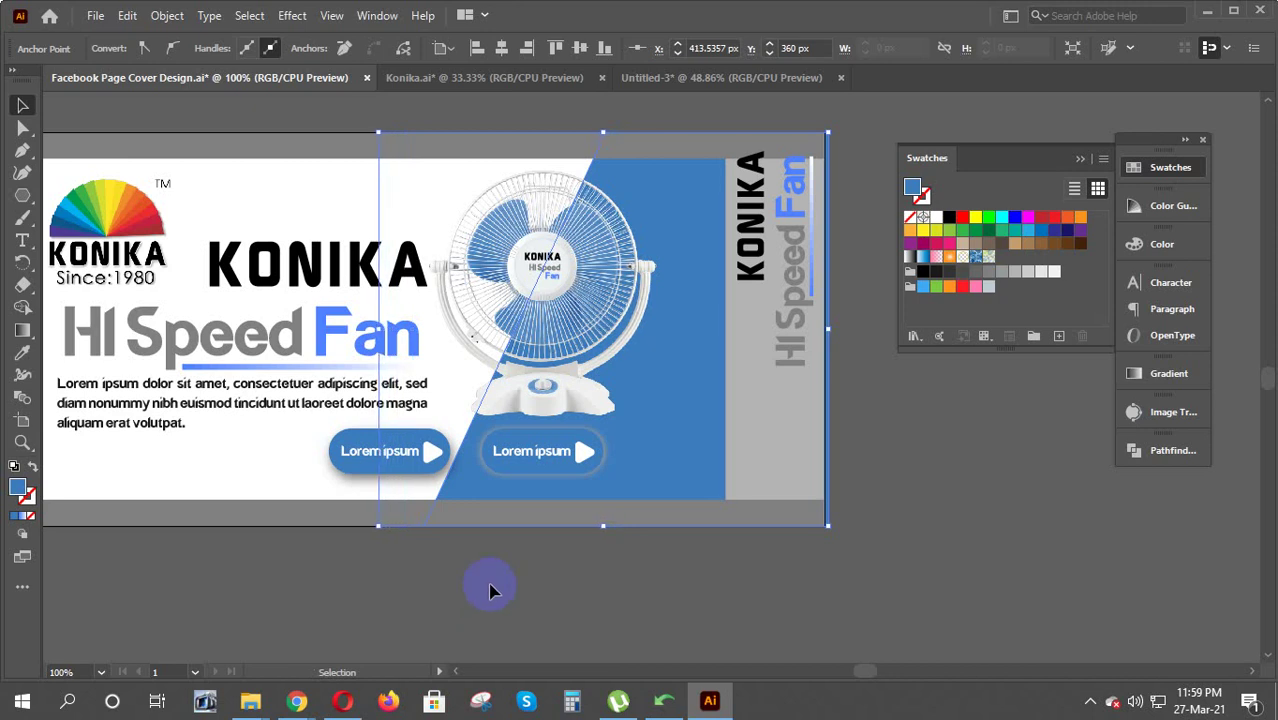
pyautogui.press('Left')
pyautogui.press('Left')
pyautogui.press('Left')
pyautogui.press('Left')
pyautogui.press('Left')
pyautogui.press('Left')
pyautogui.press('Left')
pyautogui.press('Left')
pyautogui.press('Left')
pyautogui.press('Left')
pyautogui.press('Left')
pyautogui.press('Left')
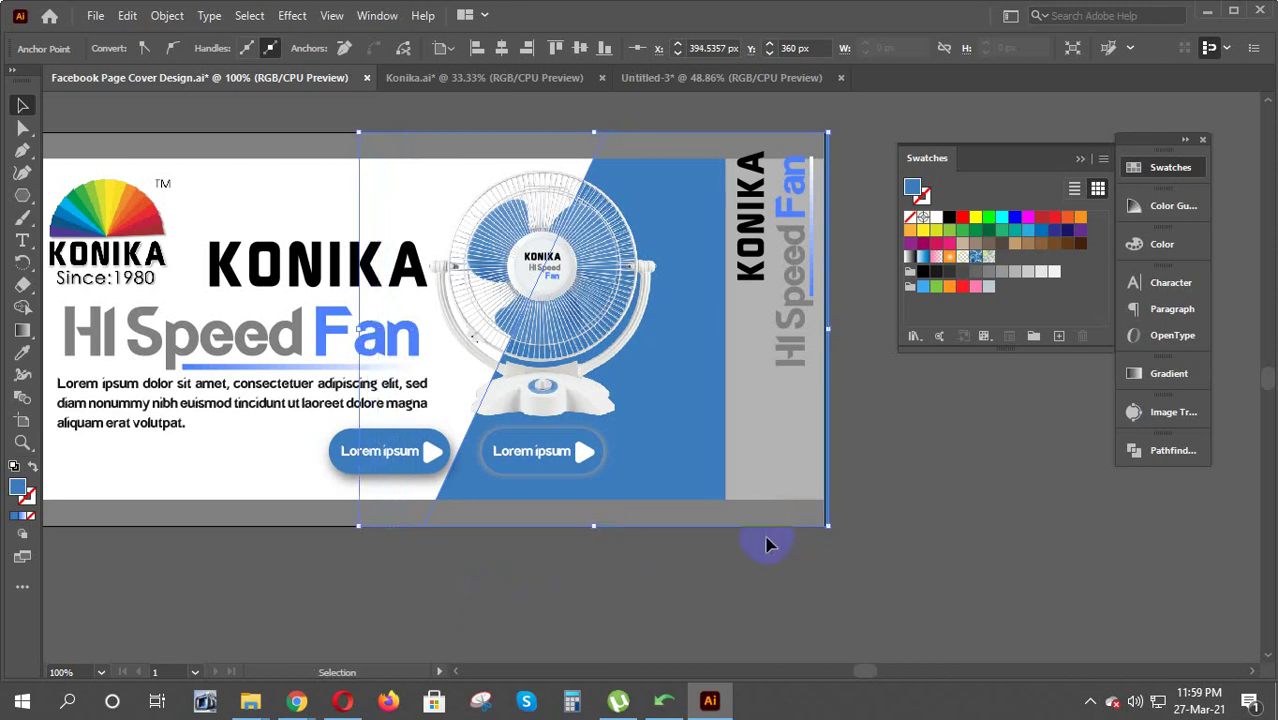
pyautogui.press('Left')
pyautogui.press('Left')
pyautogui.press('Left')
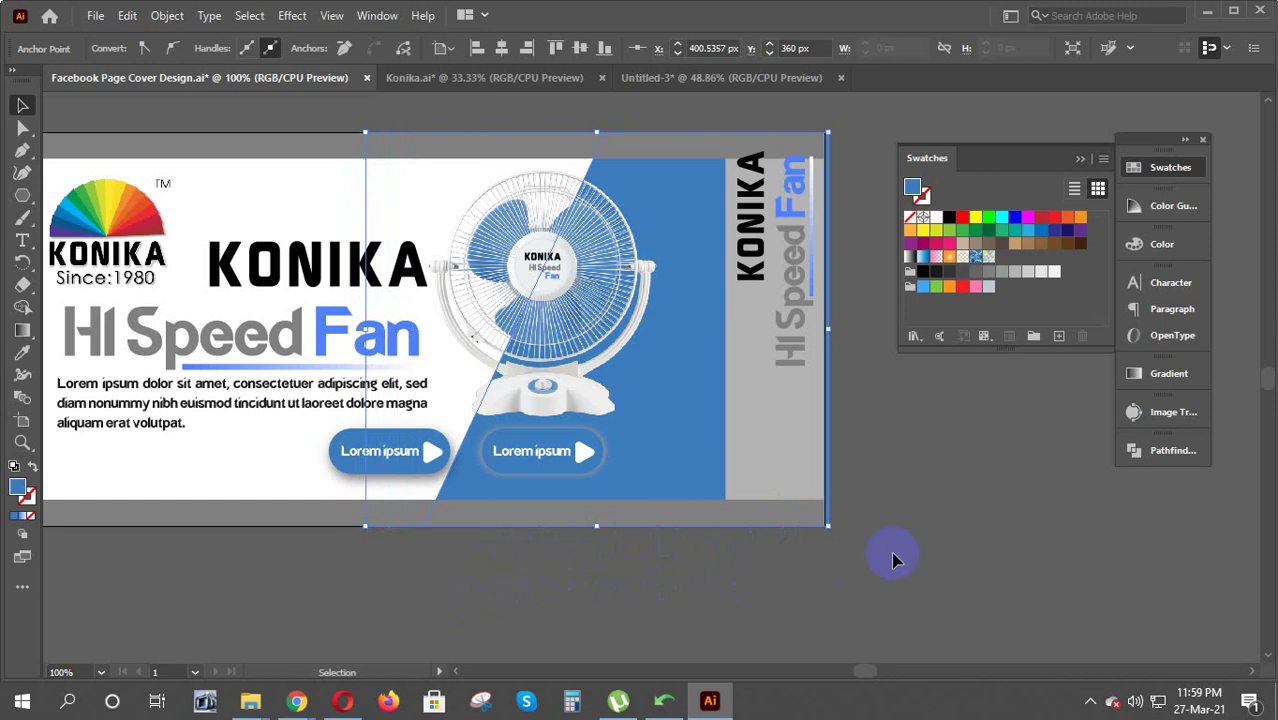
# Reselect the whole blue panel and nudge it slightly right
pyautogui.click(890, 558)
pyautogui.click(682, 478)
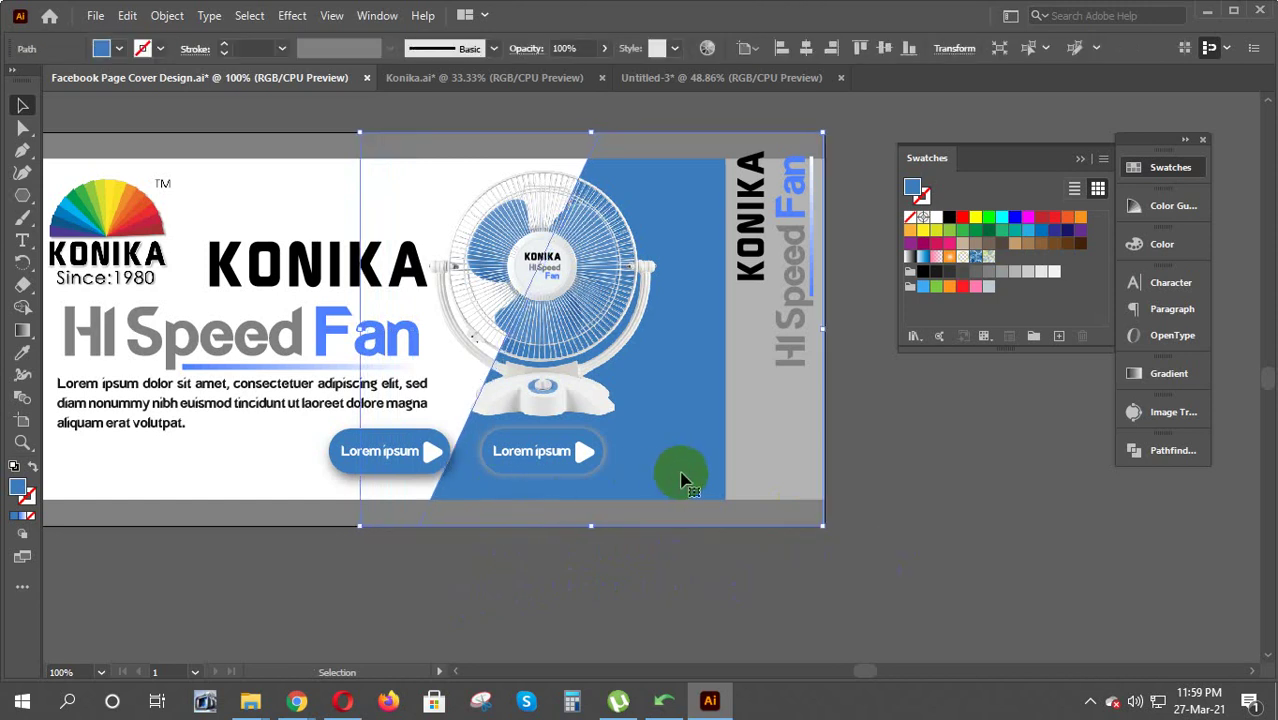
pyautogui.press('Right')
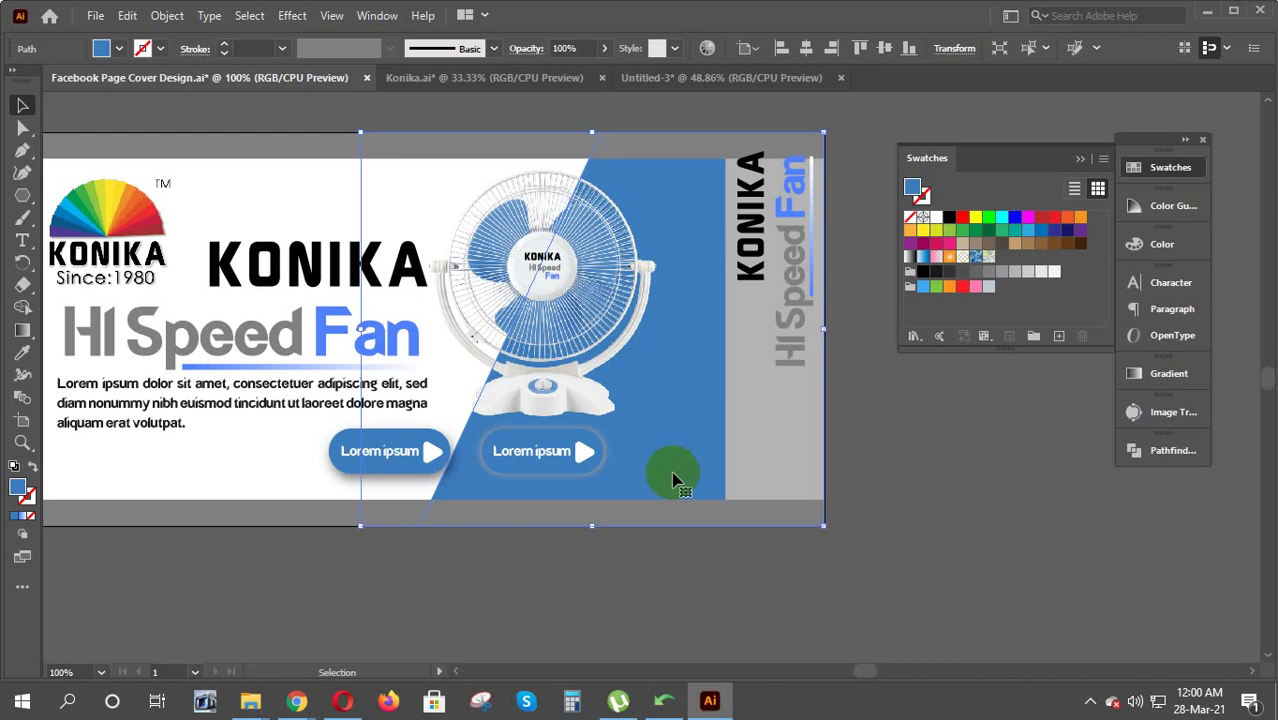
pyautogui.scroll(-1, 622, 577)
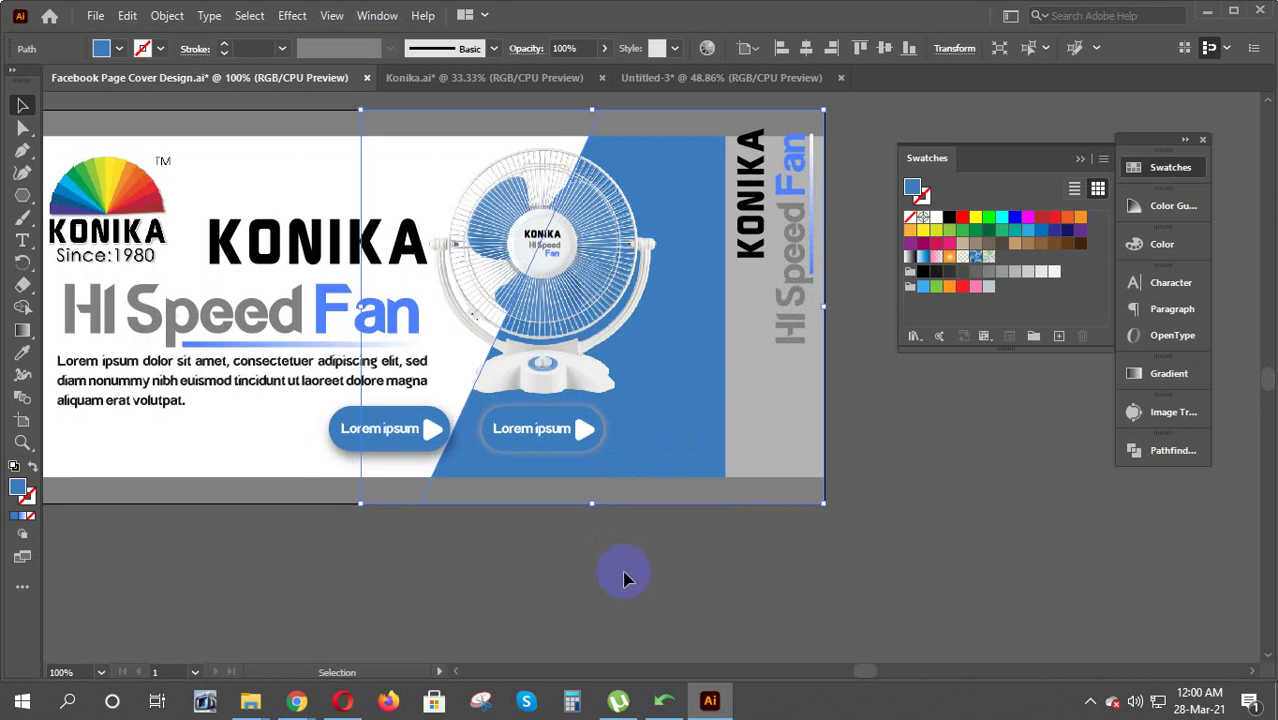
# Deselect the blue panel and select the paragraph text with the left Lorem ipsum button
pyautogui.click(298, 433)
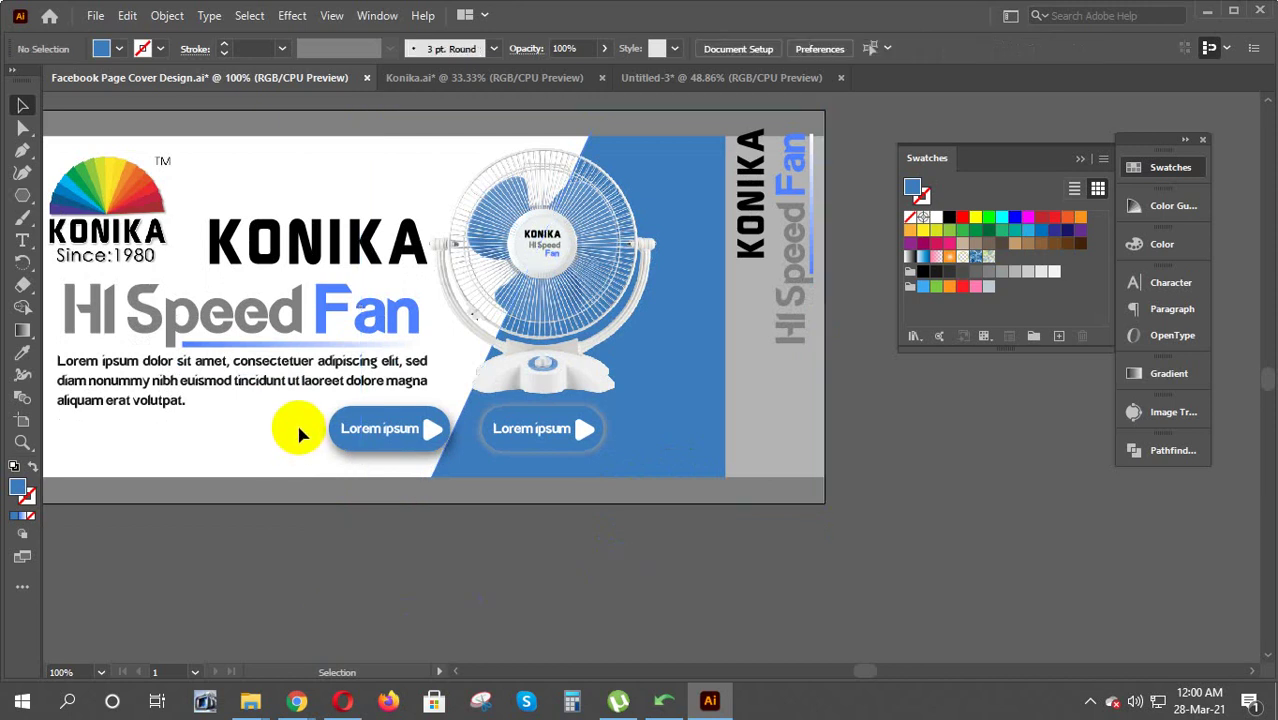
pyautogui.click(688, 450)
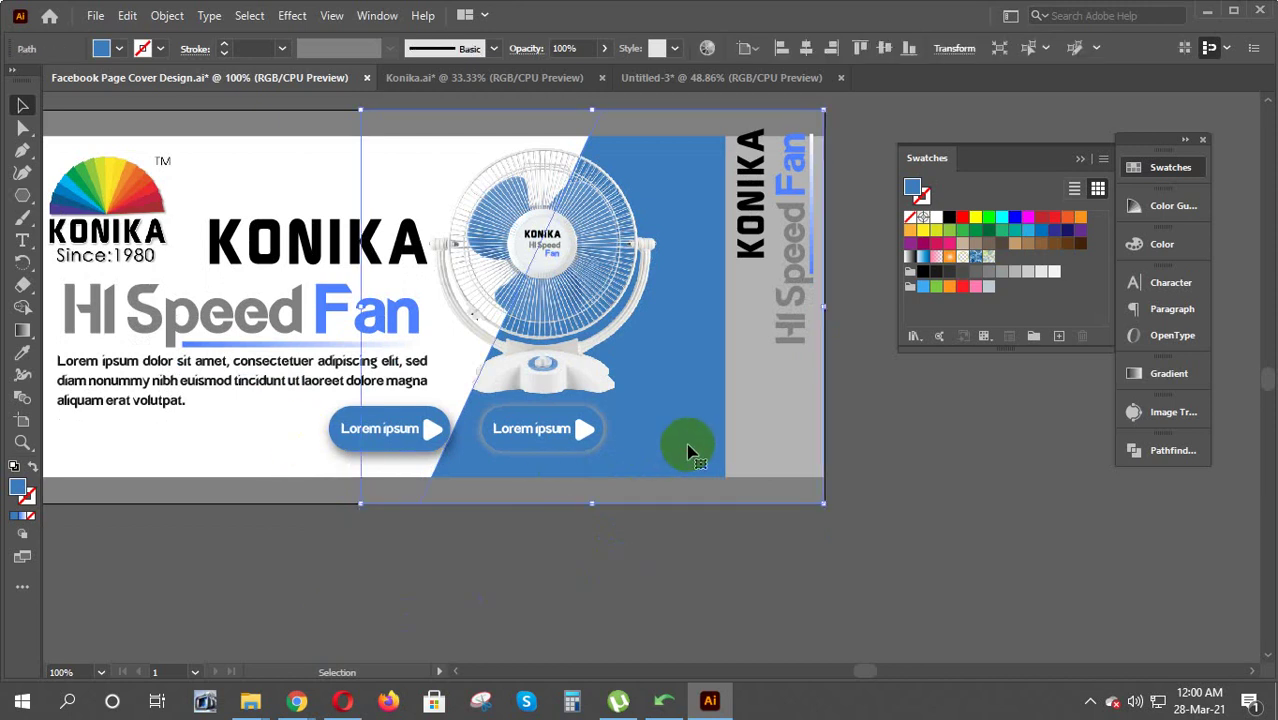
pyautogui.hotkey('ctrl', 'shift', 'a')
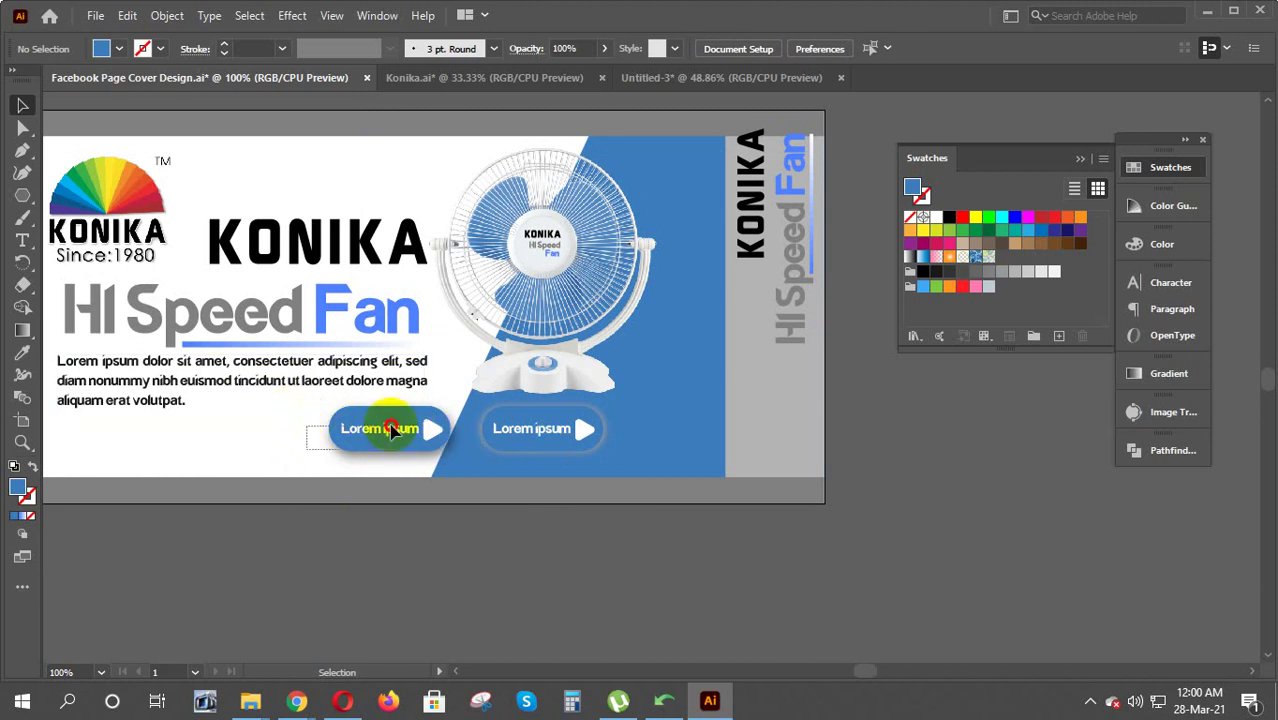
pyautogui.moveTo(305, 456); pyautogui.dragTo(407, 430)
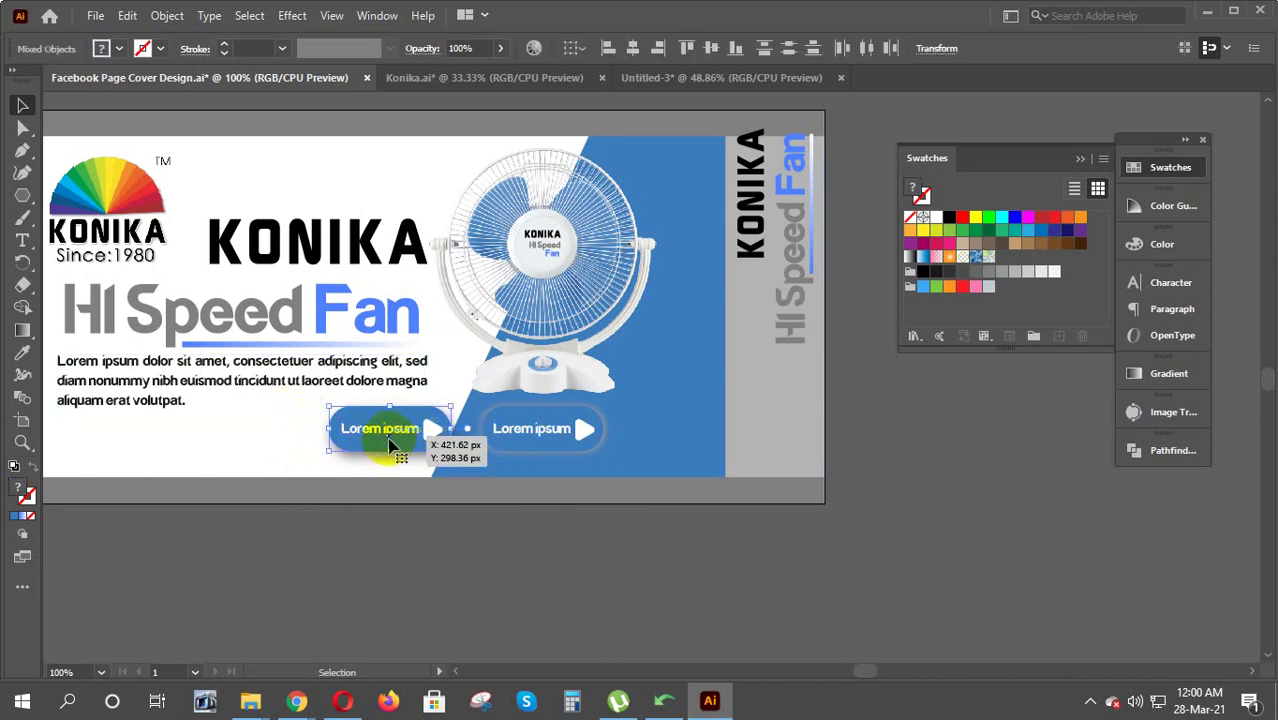
pyautogui.moveTo(290, 462); pyautogui.dragTo(427, 425)
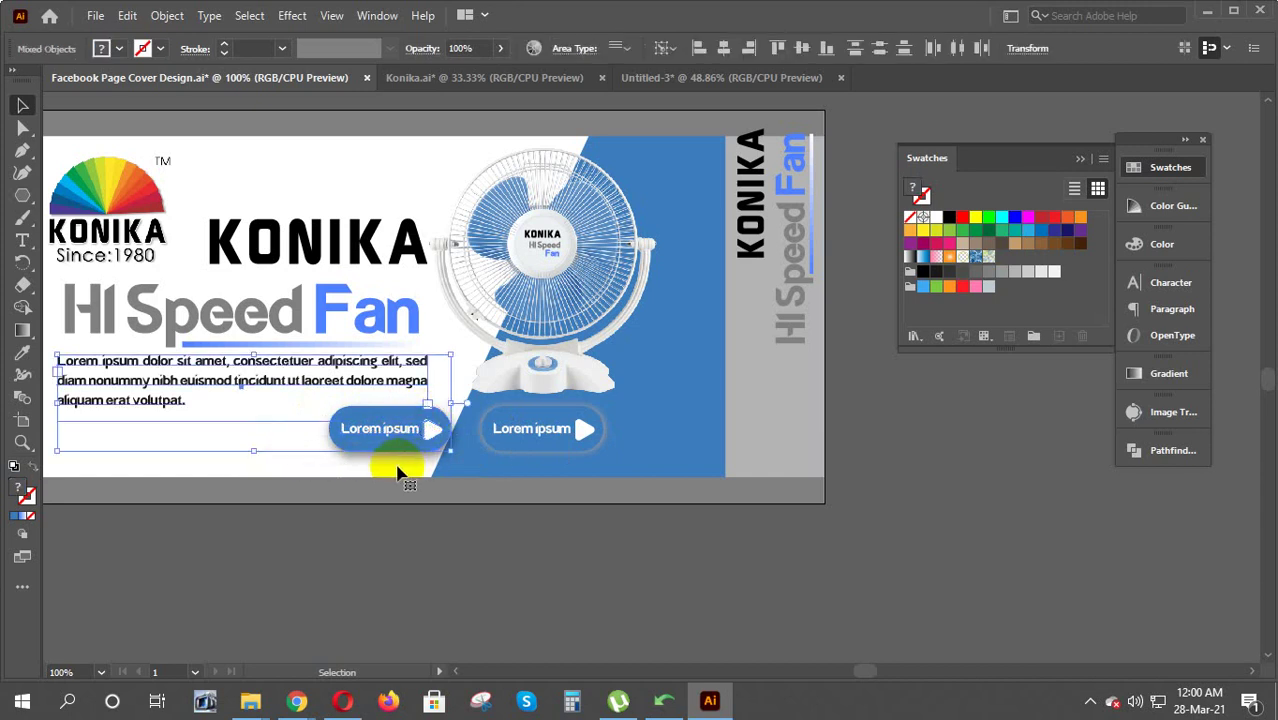
pyautogui.click(403, 537)
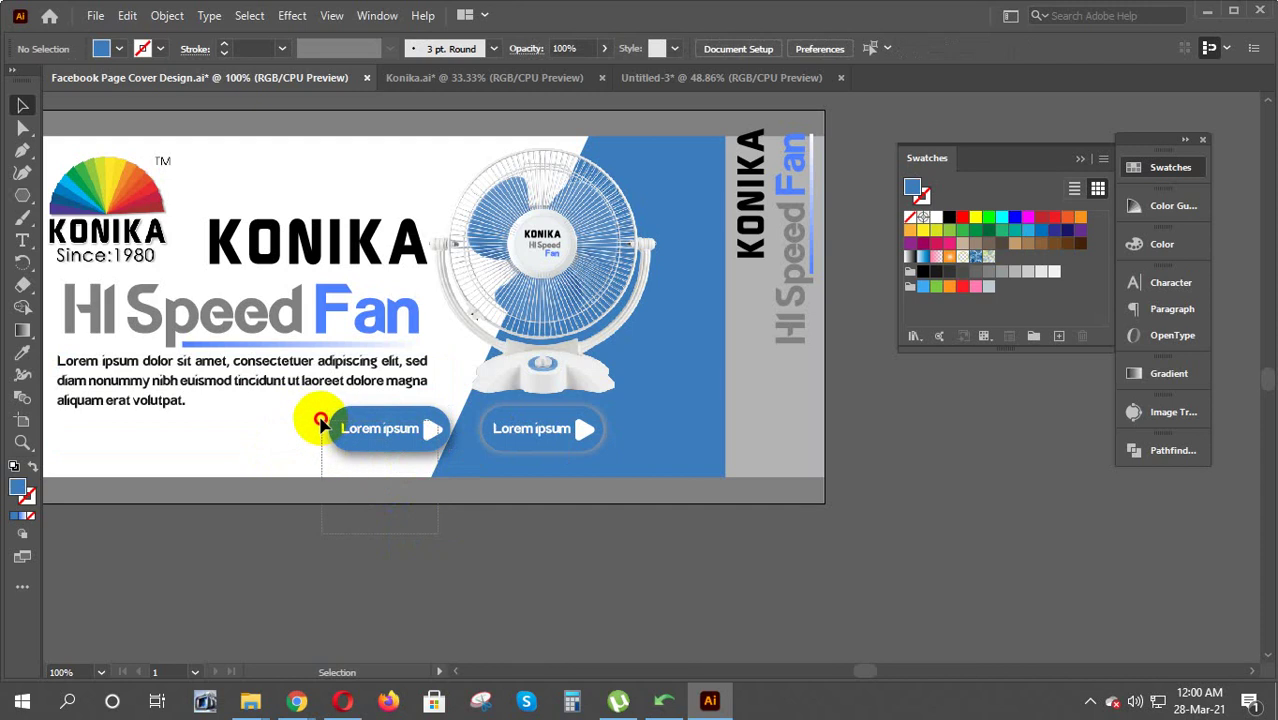
# Select the paragraph text alone, then the left Lorem ipsum button group
pyautogui.moveTo(365, 466); pyautogui.dragTo(318, 420)
pyautogui.click(365, 488)
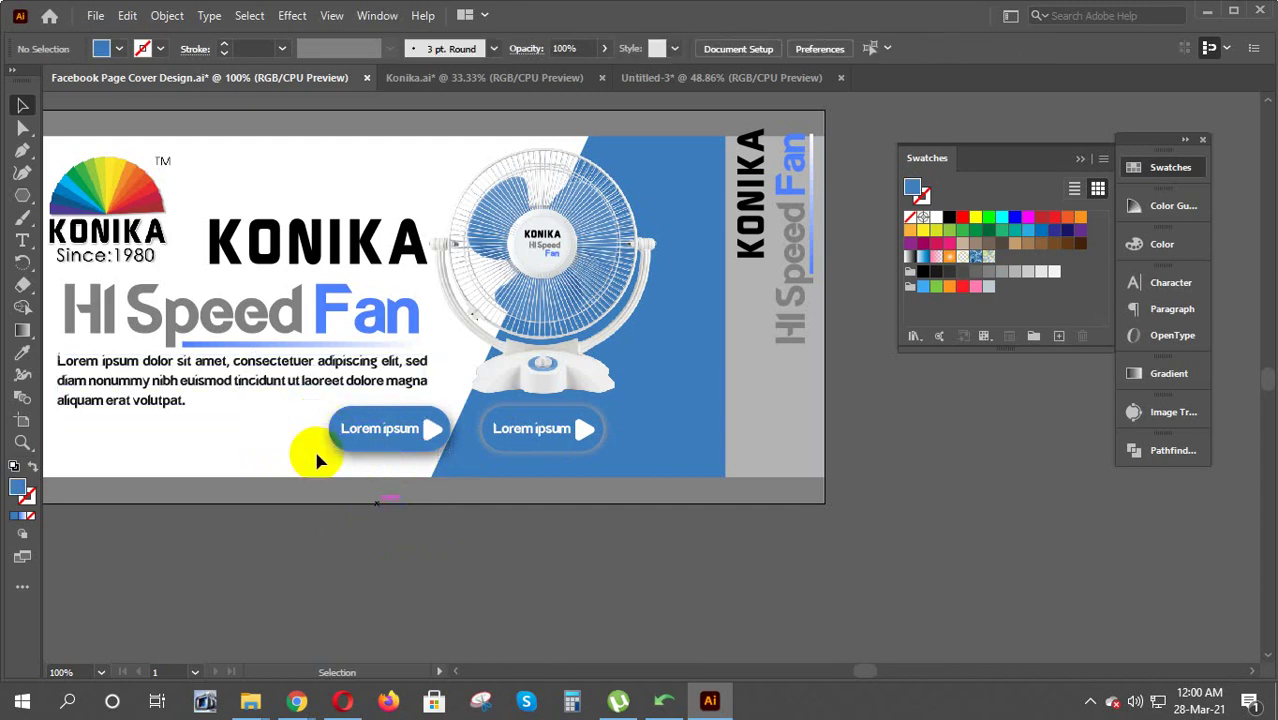
pyautogui.click(315, 382)
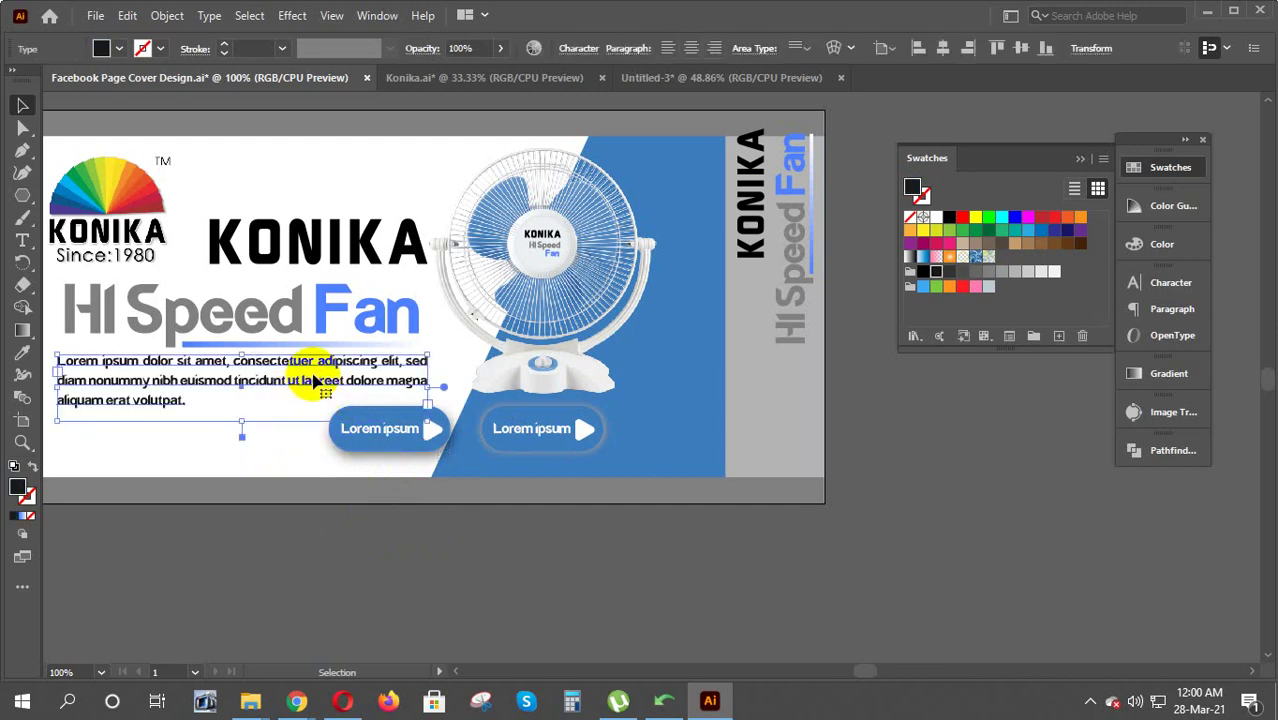
pyautogui.click(318, 388)
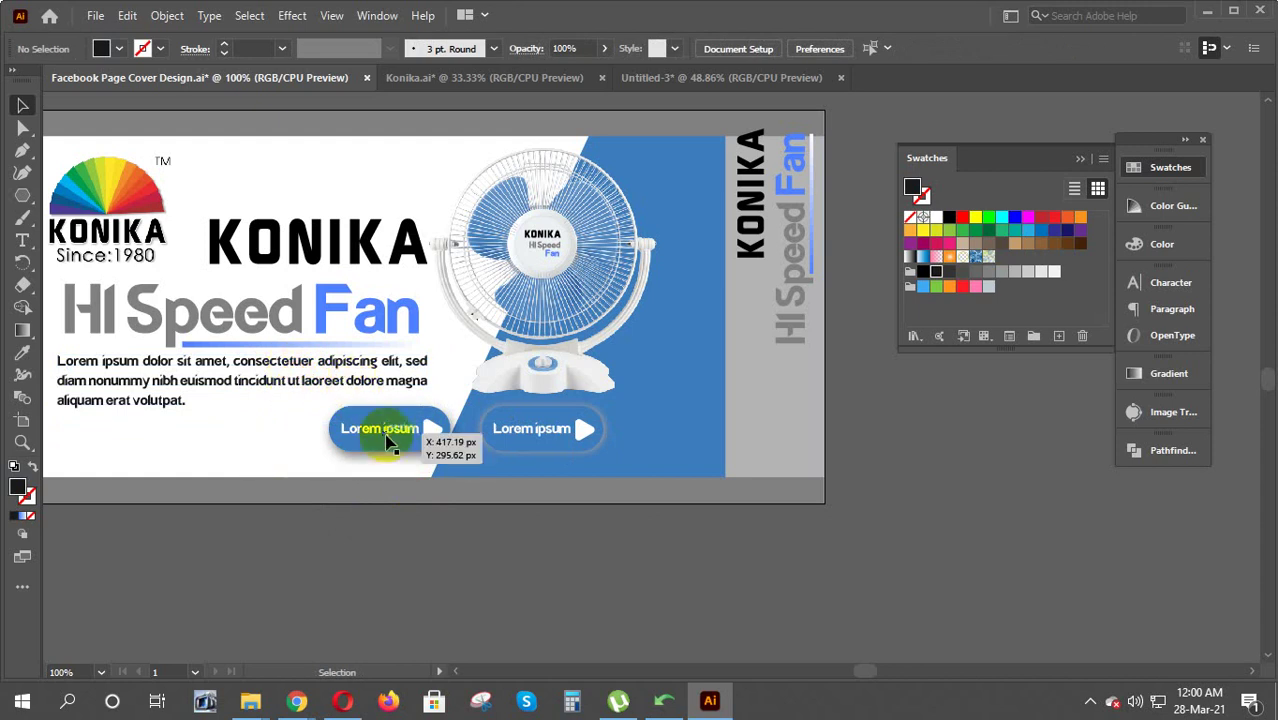
pyautogui.moveTo(357, 398)
pyautogui.mouseDown()
pyautogui.moveTo(390, 437)
pyautogui.moveTo(280, 449)
pyautogui.mouseUp()
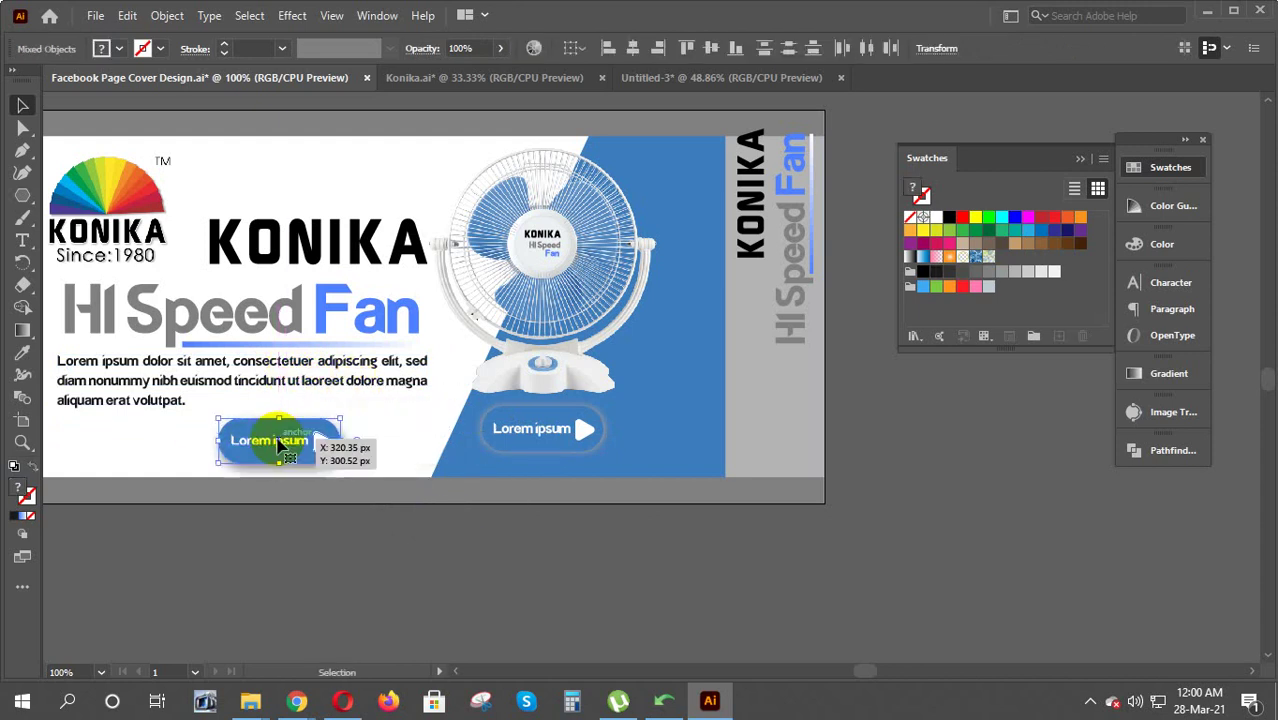
pyautogui.click(355, 516)
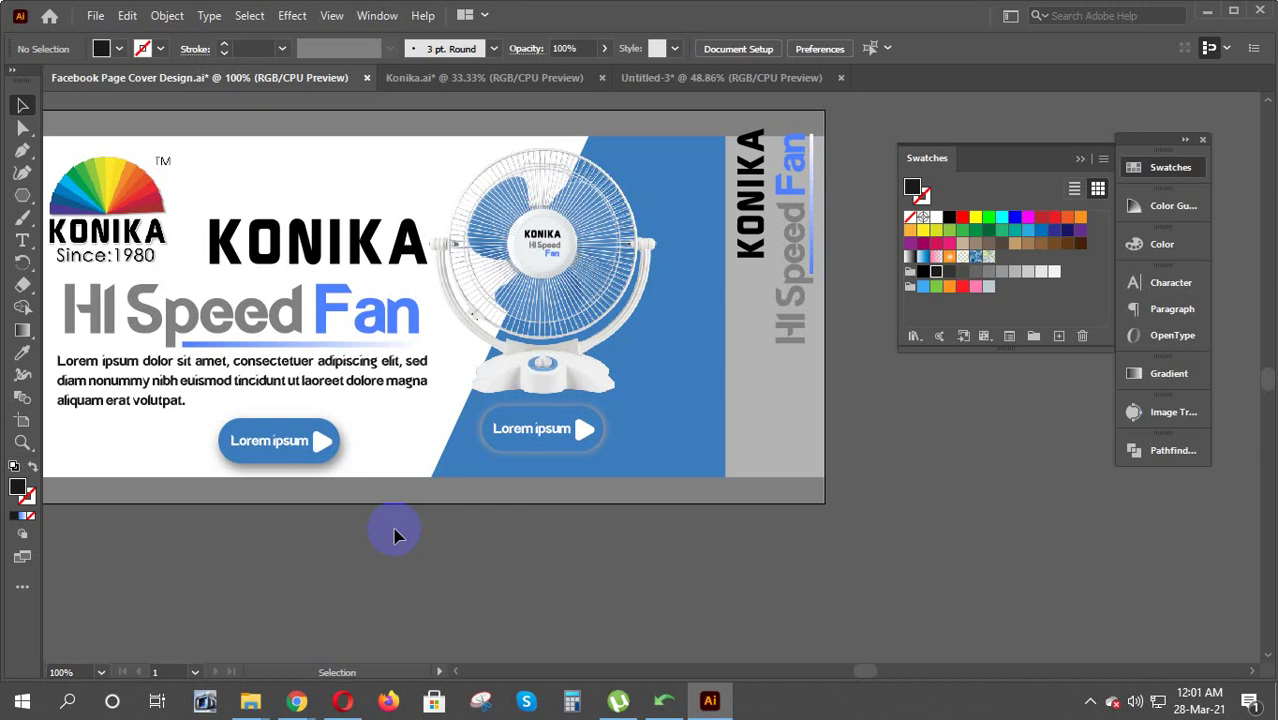
# Move the left Lorem ipsum button left to align with the paragraph's left edge
pyautogui.click(385, 462)
pyautogui.moveTo(385, 462); pyautogui.dragTo(175, 383)
pyautogui.moveTo(271, 449); pyautogui.dragTo(348, 440)
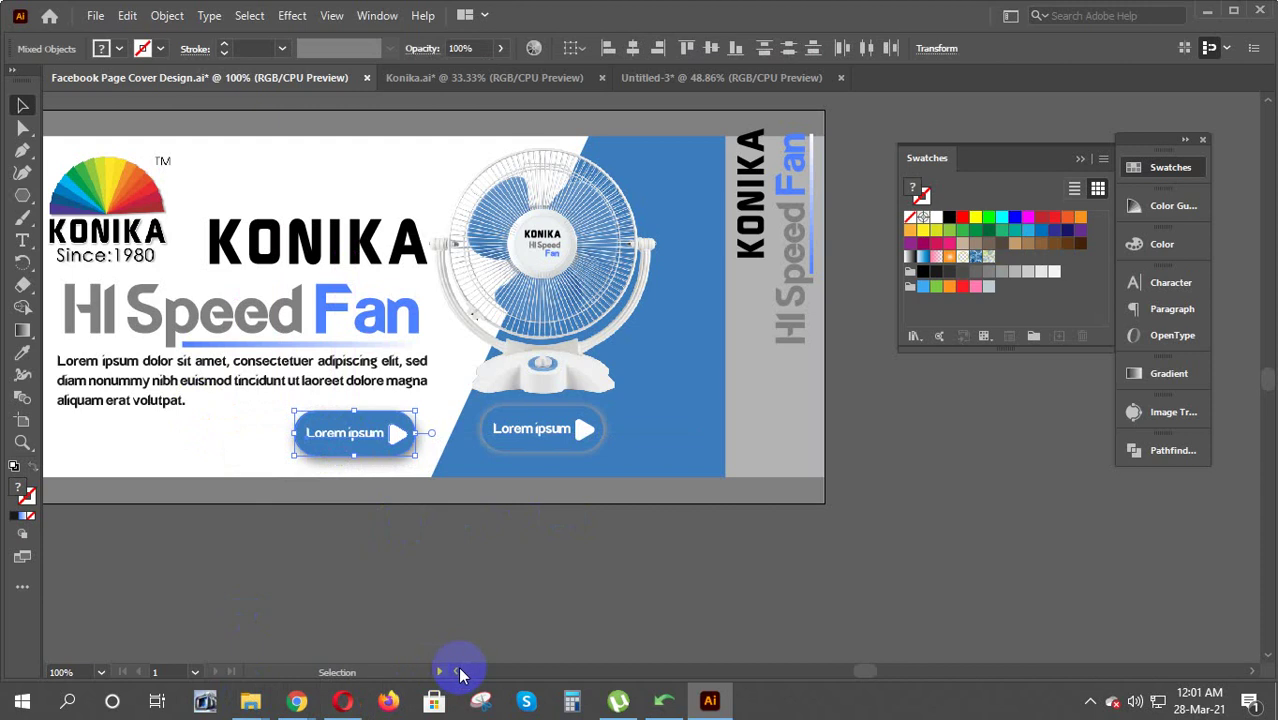
pyautogui.click(458, 672)
pyautogui.click(502, 442)
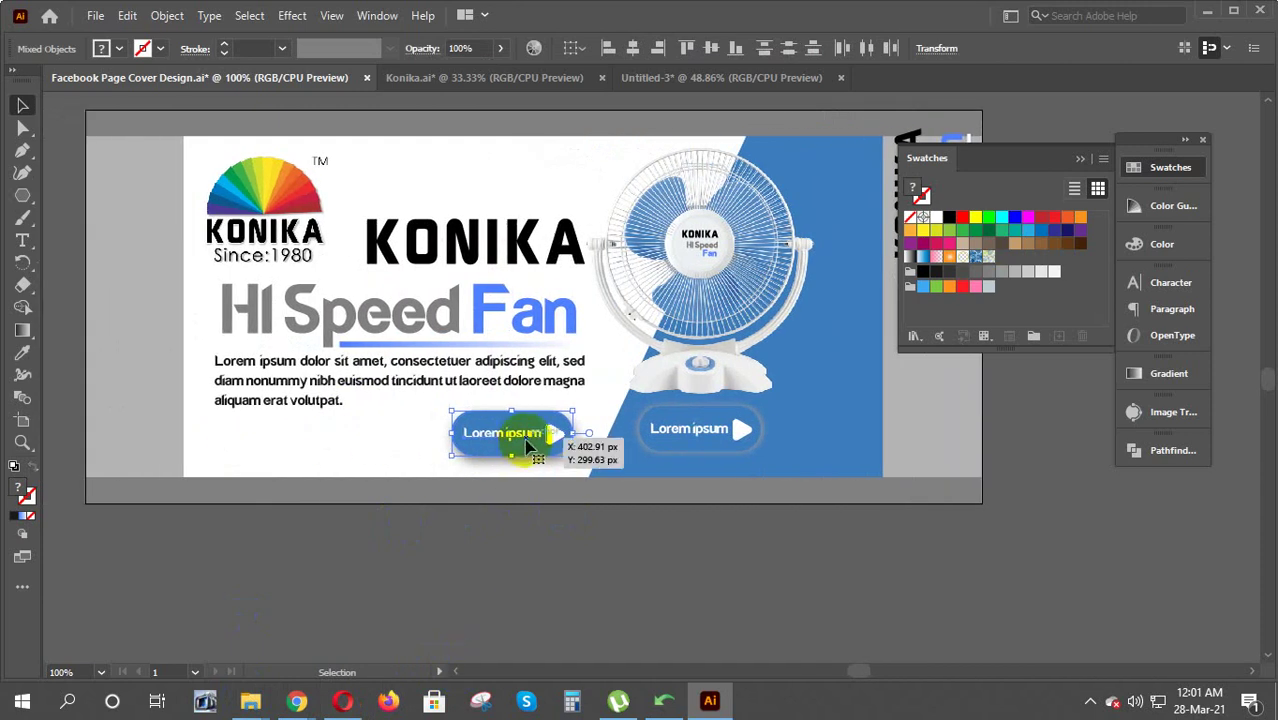
pyautogui.moveTo(527, 446); pyautogui.dragTo(290, 448)
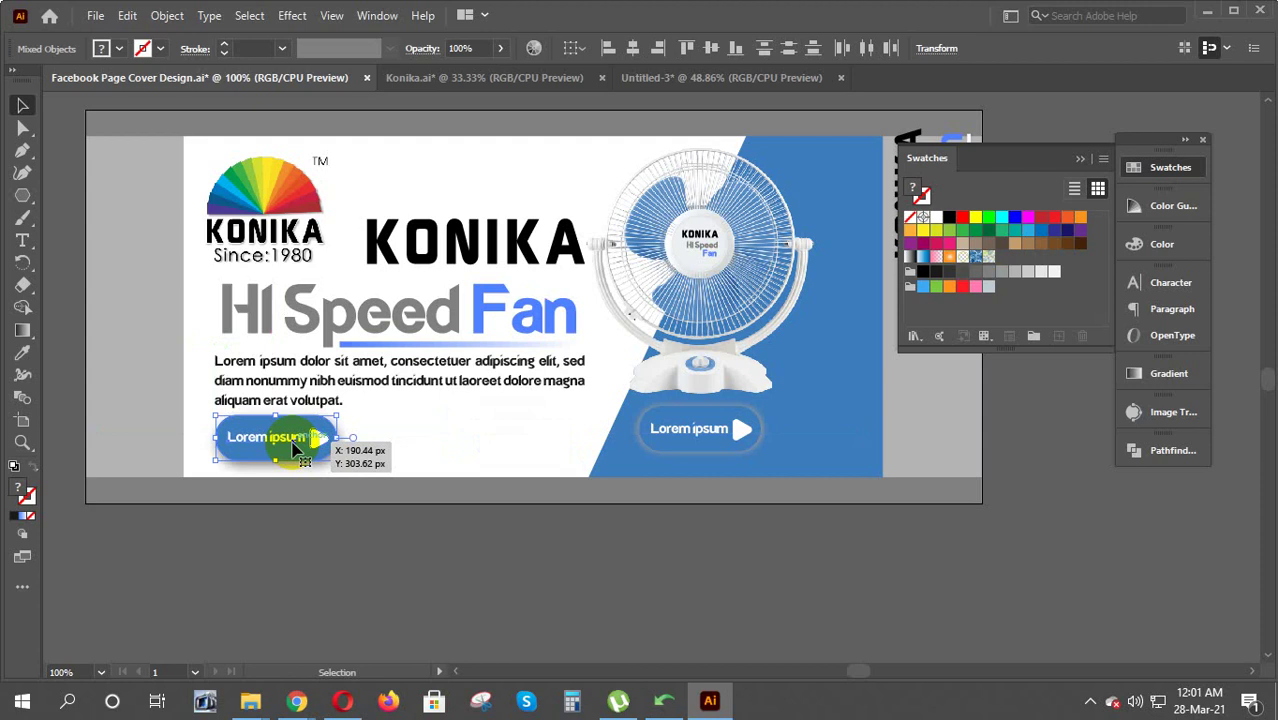
pyautogui.click(435, 558)
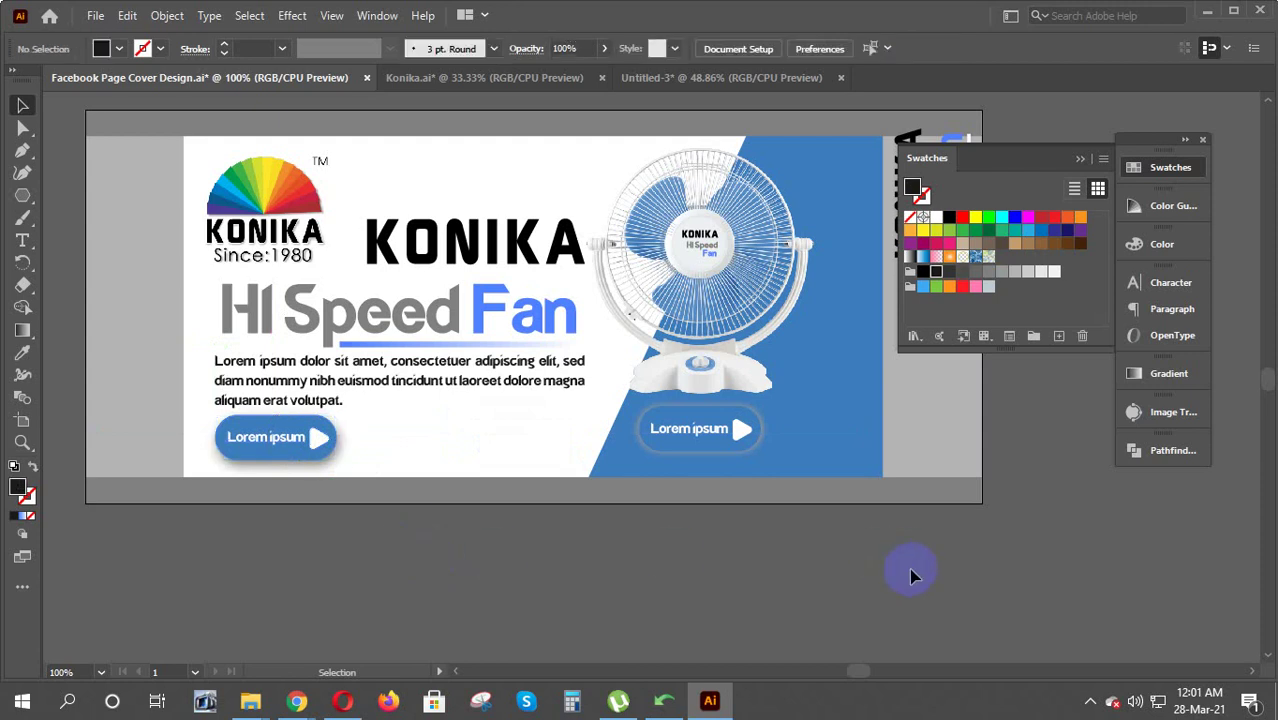
# Zoom in on the blue-panel button and drag its soft shadow shape out left
pyautogui.click(1241, 671)
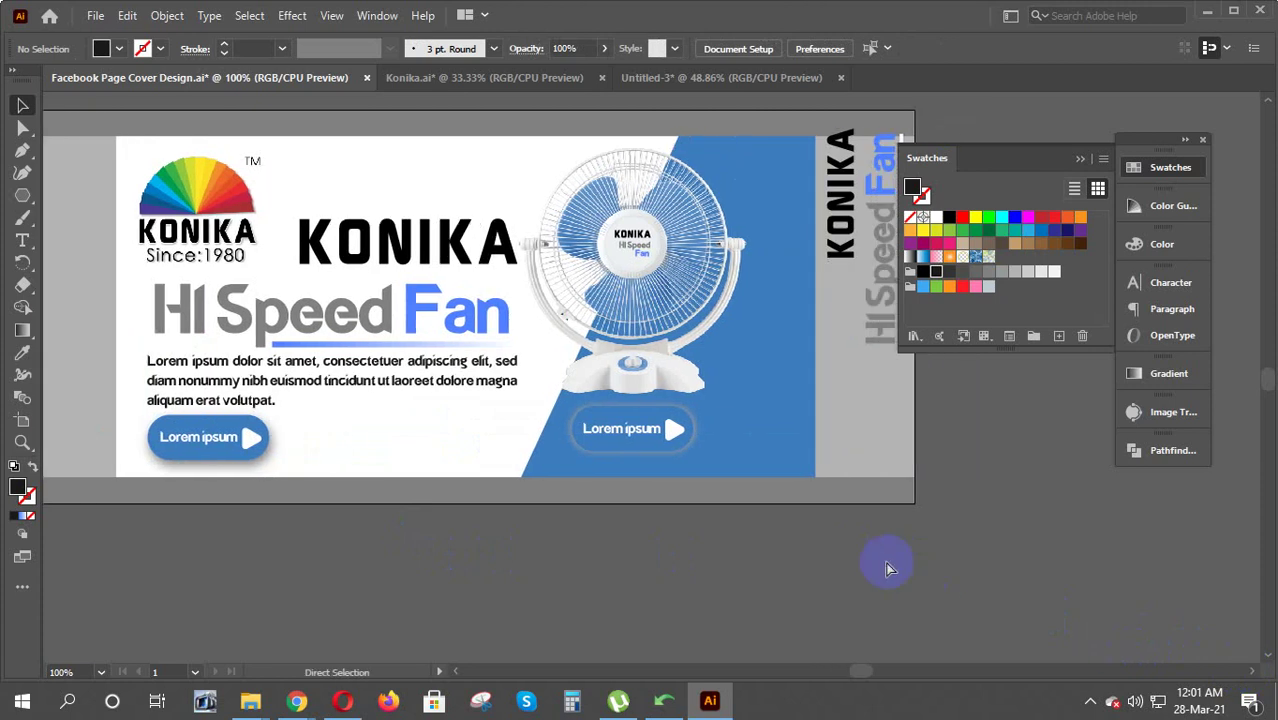
pyautogui.hotkey('ctrl', '+')
pyautogui.hotkey('ctrl', '+')
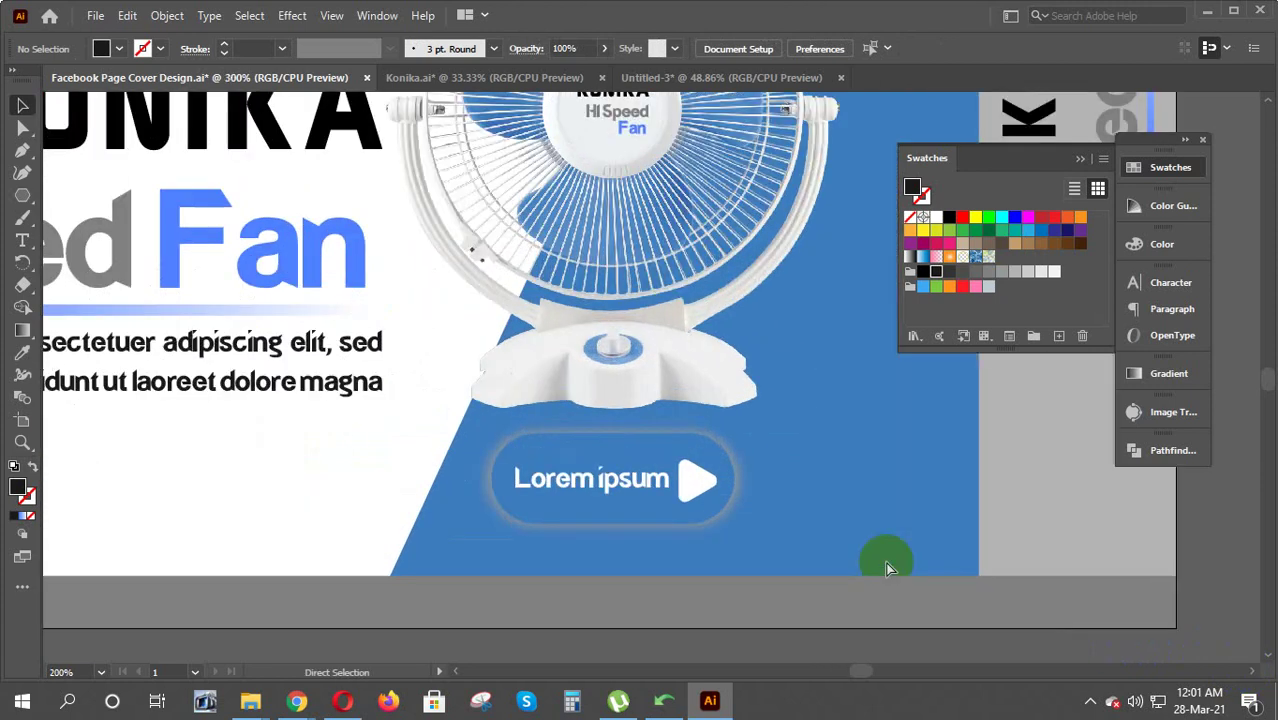
pyautogui.hotkey('ctrl', '-')
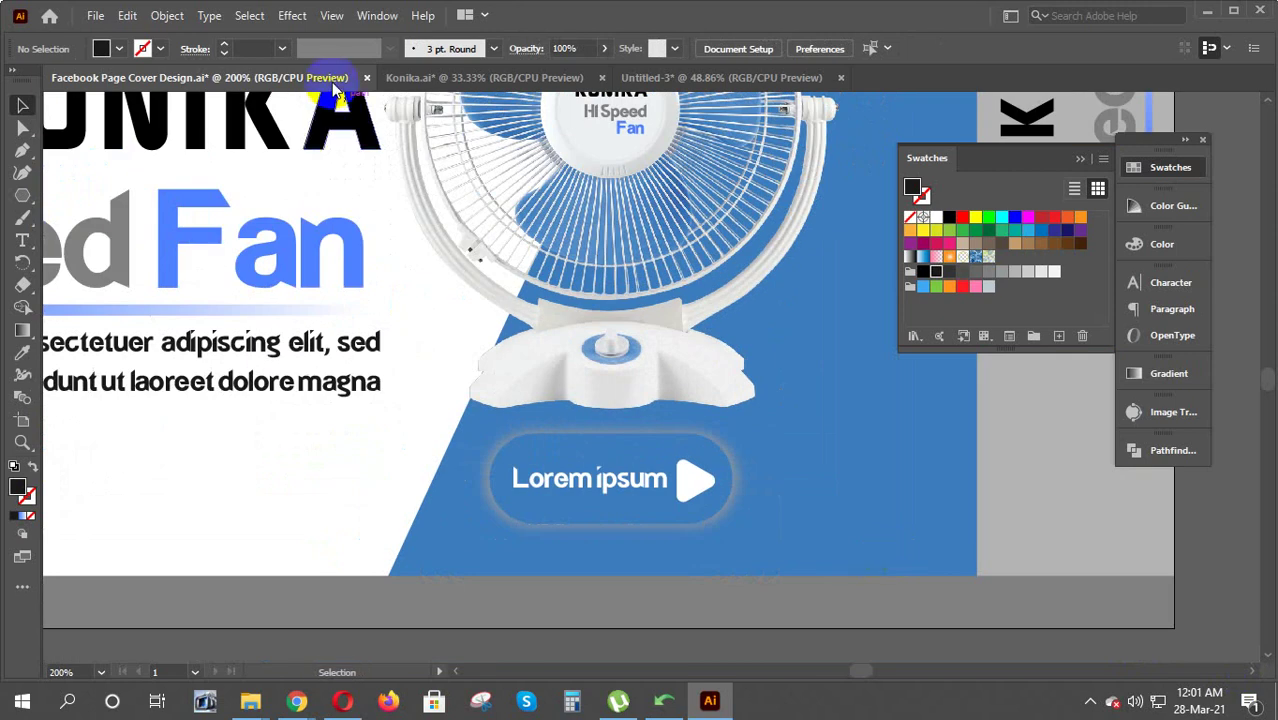
pyautogui.click(729, 516)
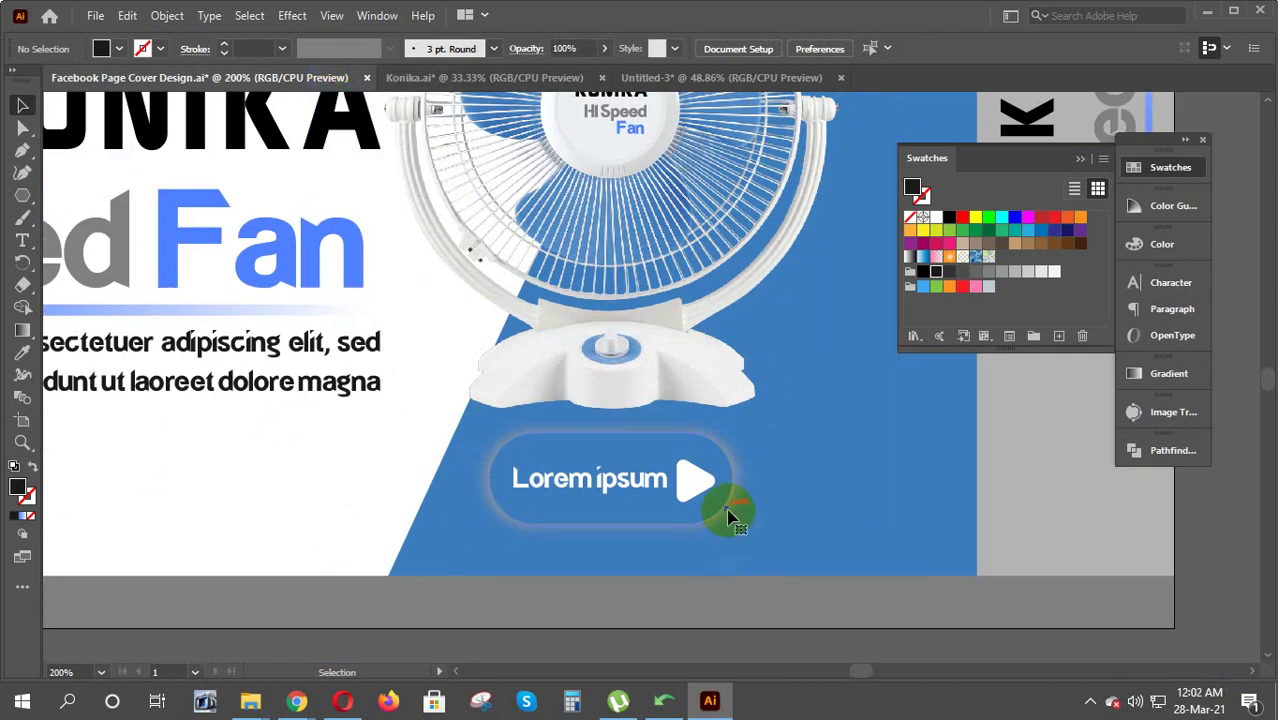
pyautogui.moveTo(728, 510); pyautogui.dragTo(413, 538)
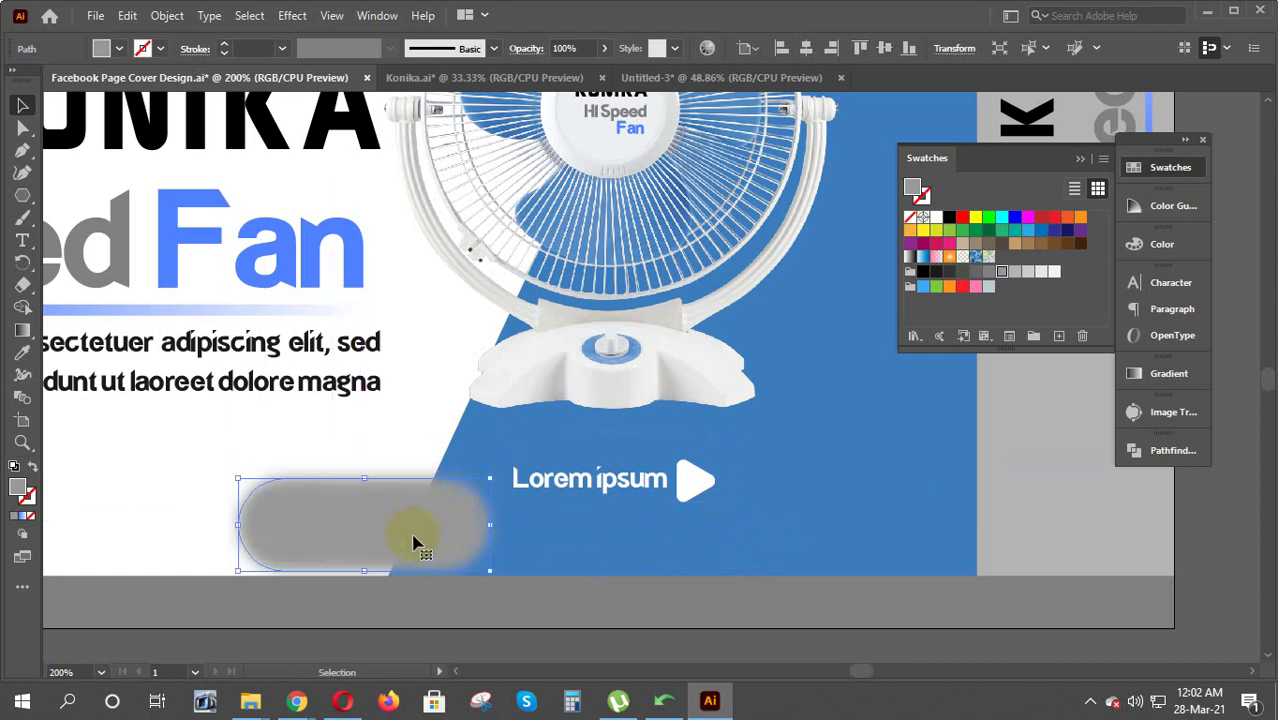
# Sample the blue panel's colour onto the shadow shape with the Eyedropper
pyautogui.click(20, 352)
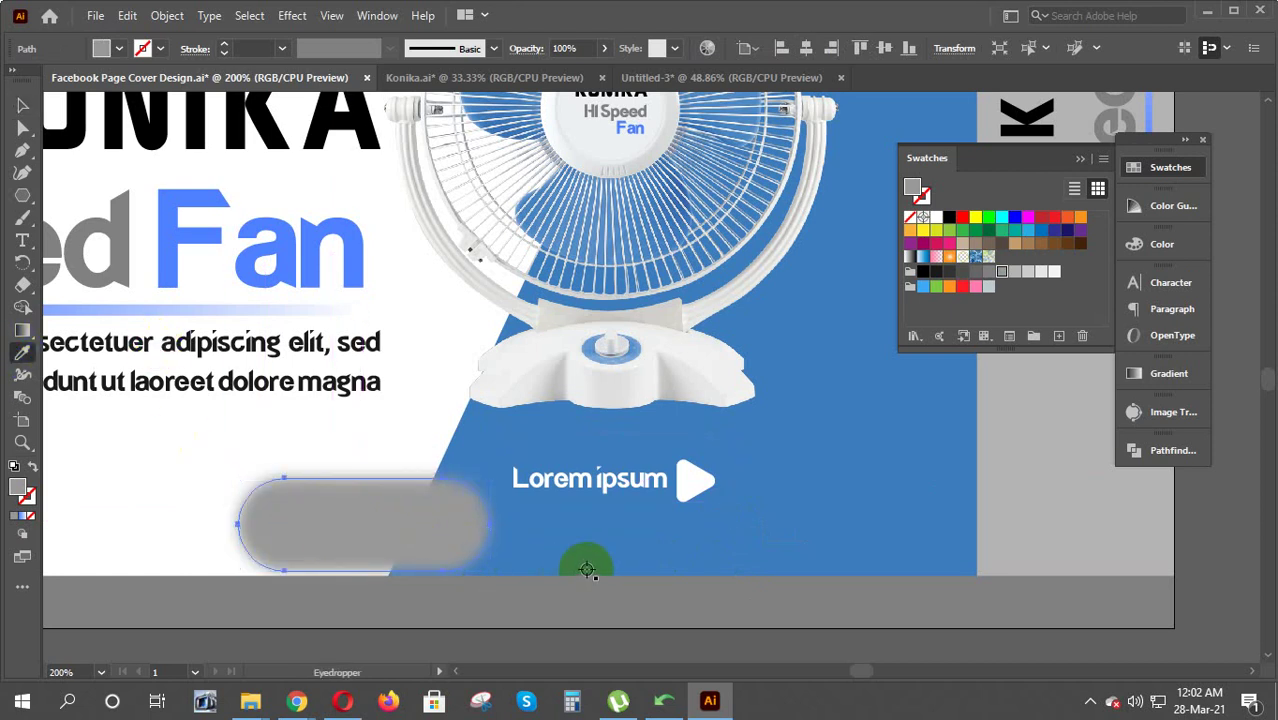
pyautogui.click(613, 560)
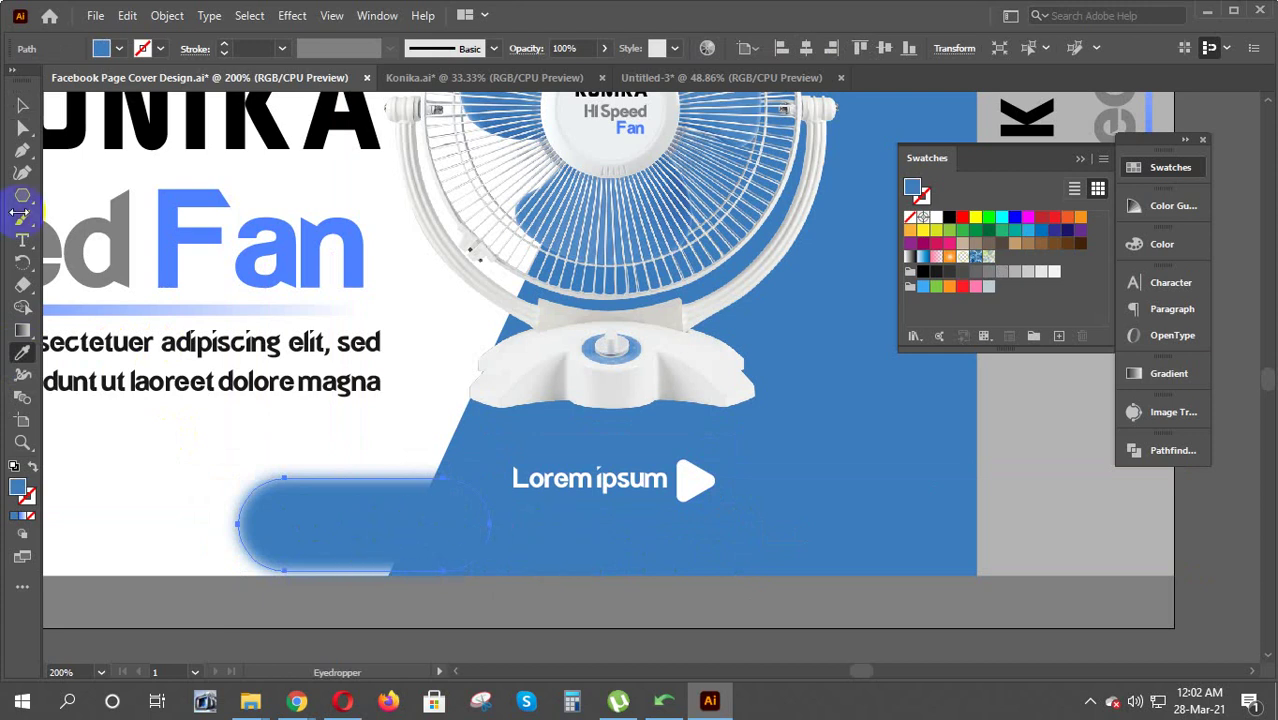
pyautogui.click(22, 106)
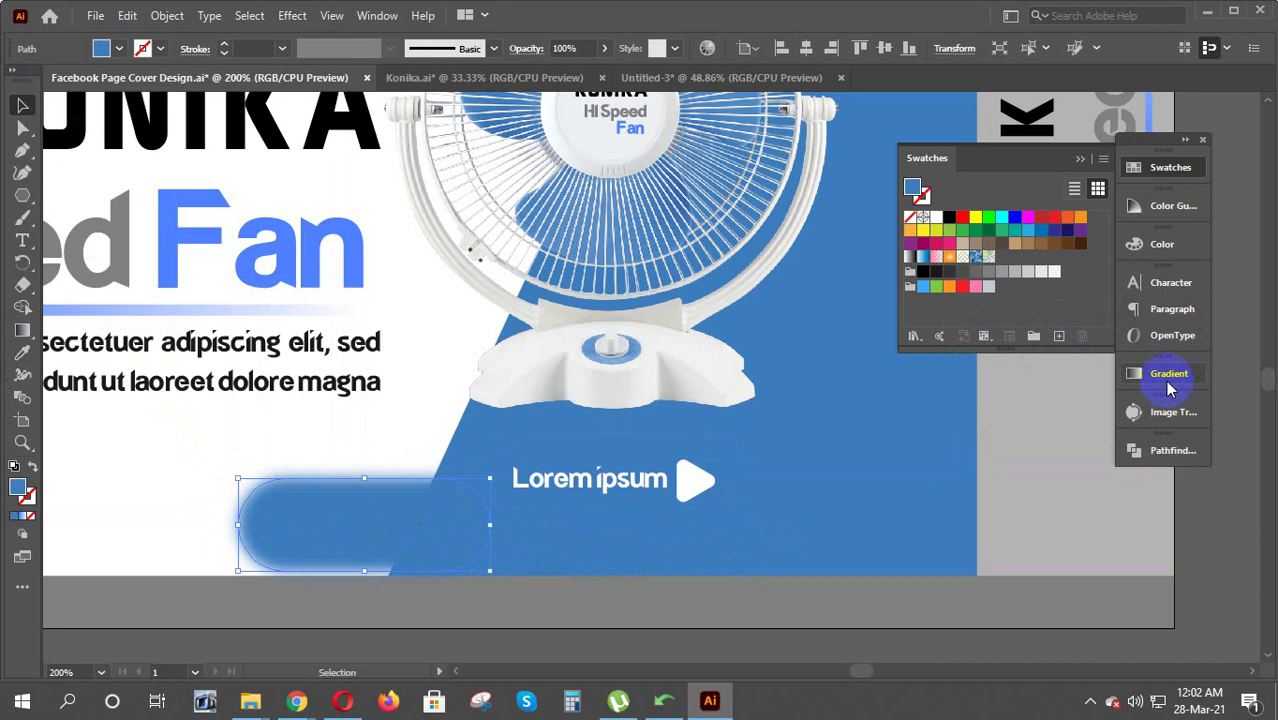
# Give the shape a brighter medium blue shade from the Color Guide
pyautogui.click(1180, 210)
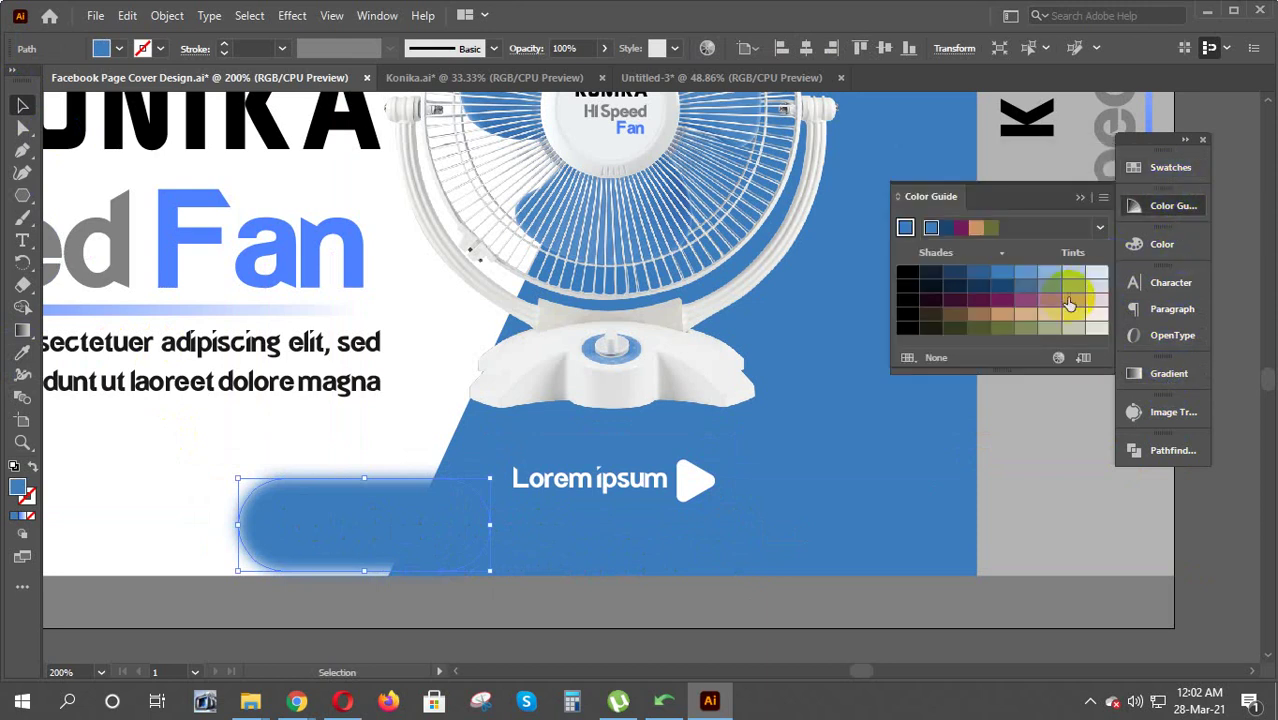
pyautogui.click(1002, 289)
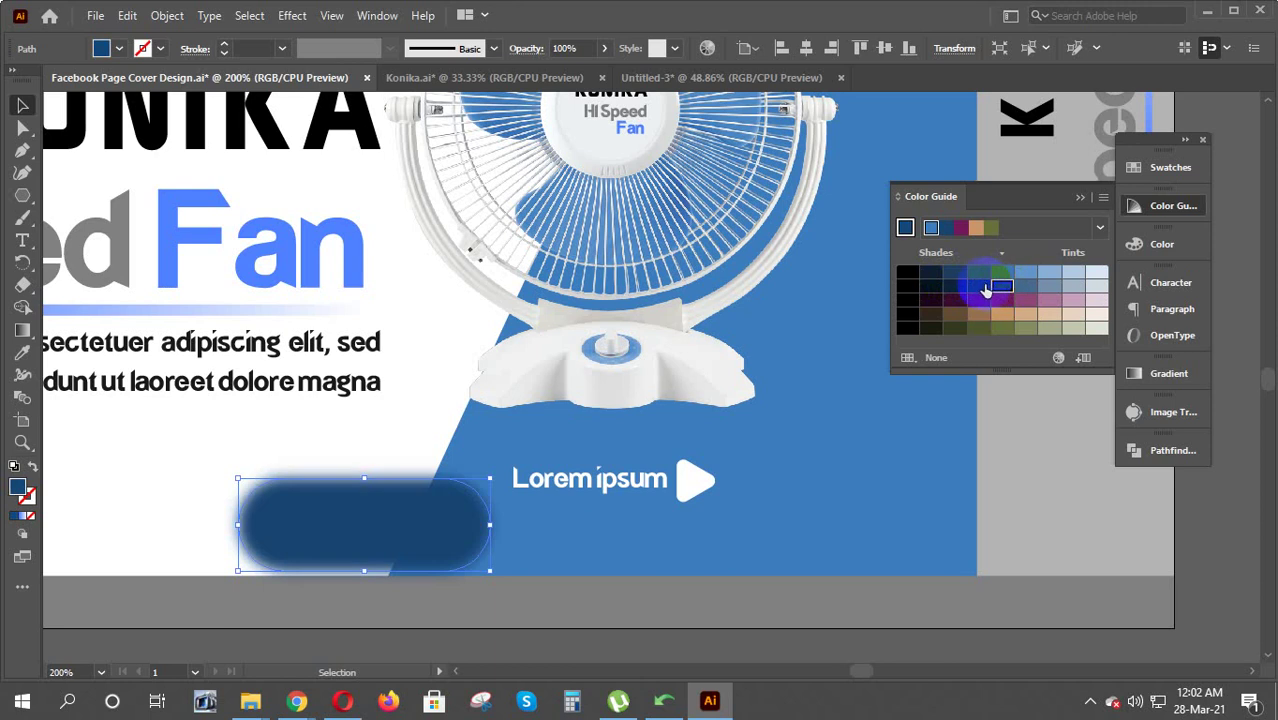
pyautogui.click(1022, 286)
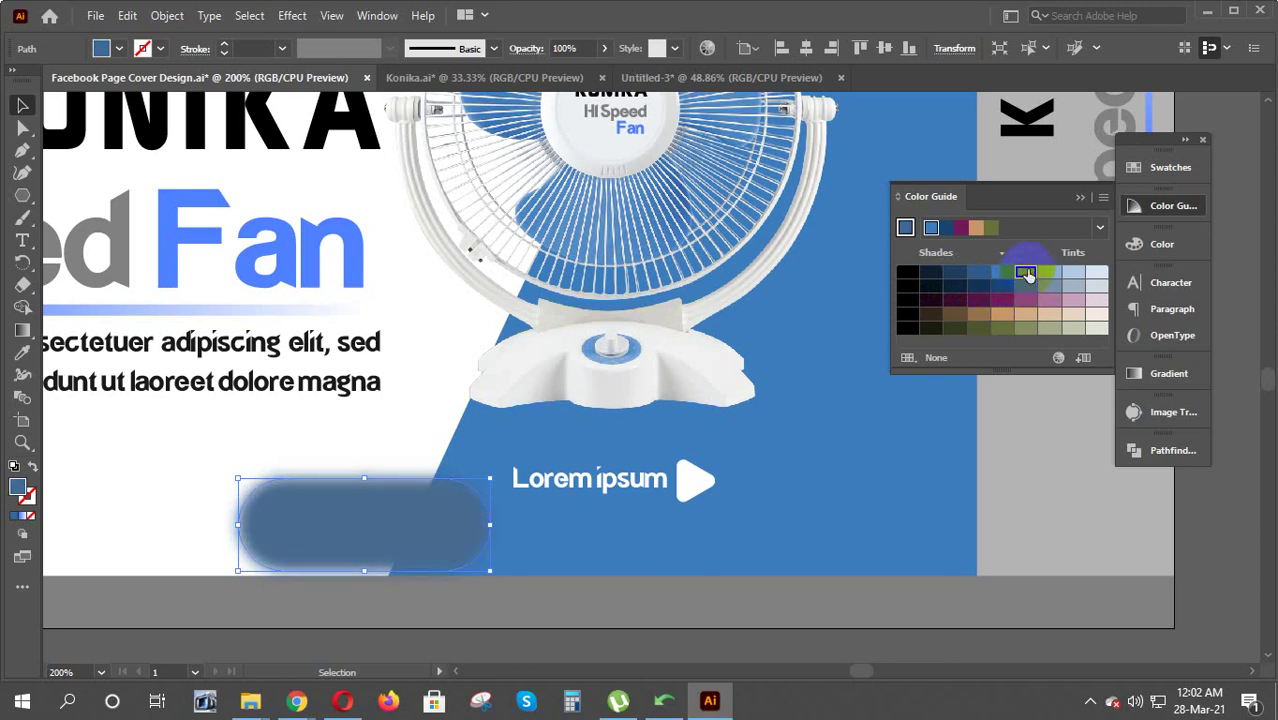
pyautogui.click(1015, 272)
pyautogui.click(980, 272)
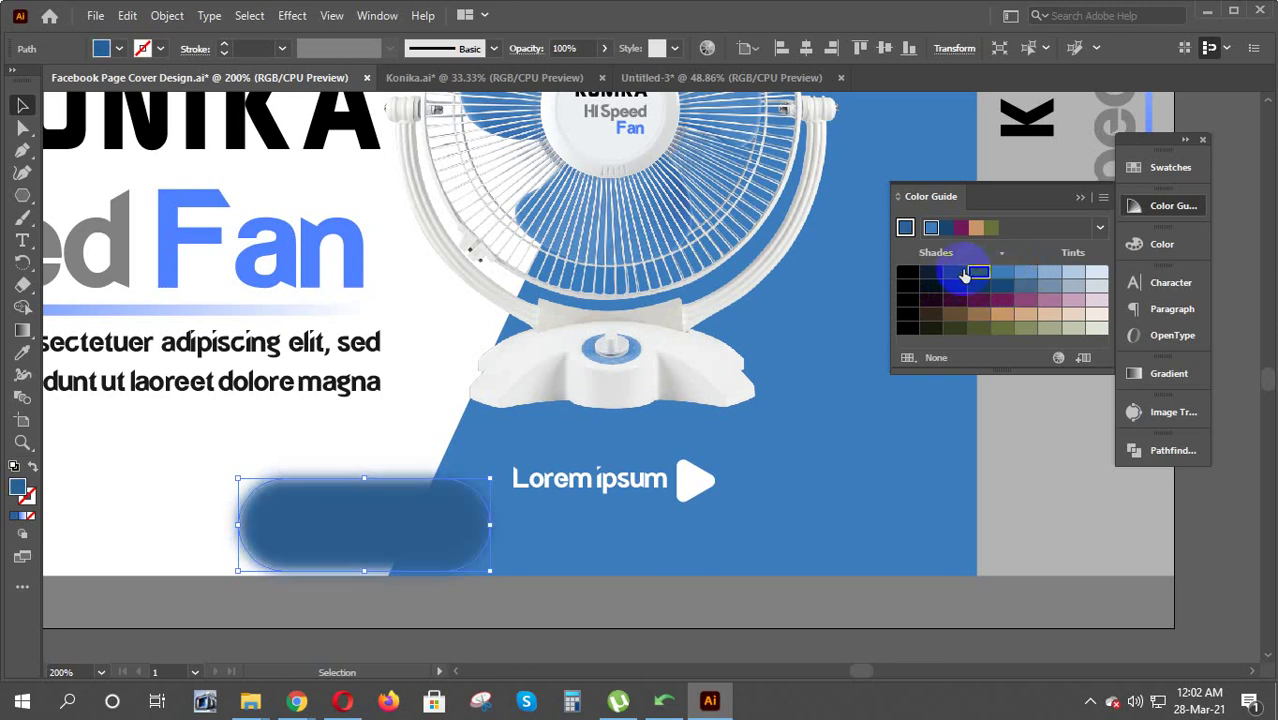
pyautogui.click(24, 110)
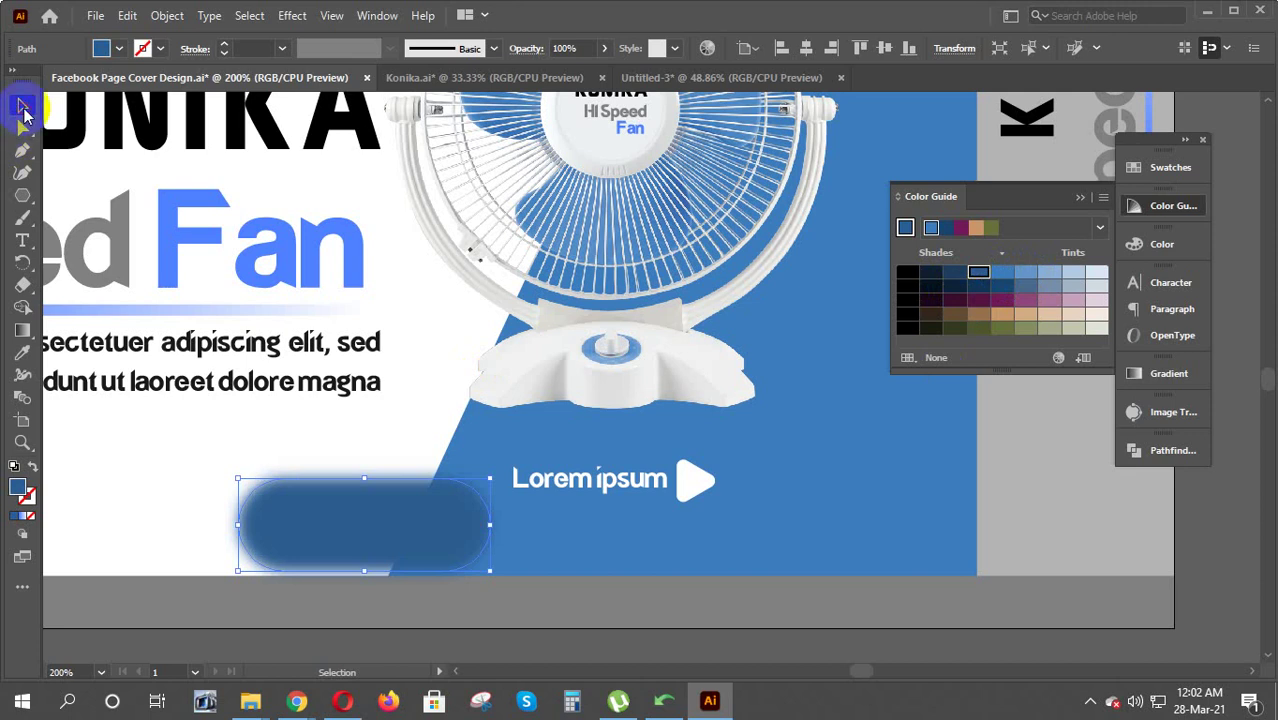
pyautogui.click(177, 448)
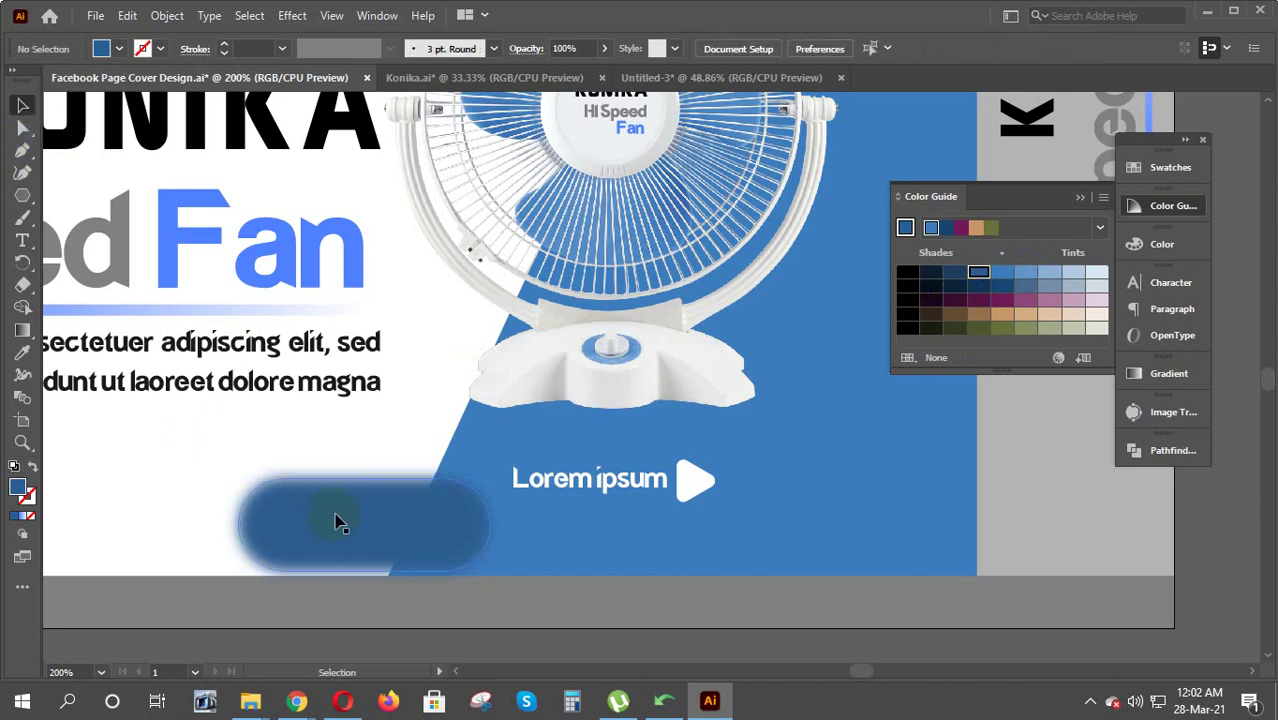
# Move the blue rounded shape back and centre it under the Lorem ipsum text
pyautogui.moveTo(335, 520); pyautogui.dragTo(596, 483)
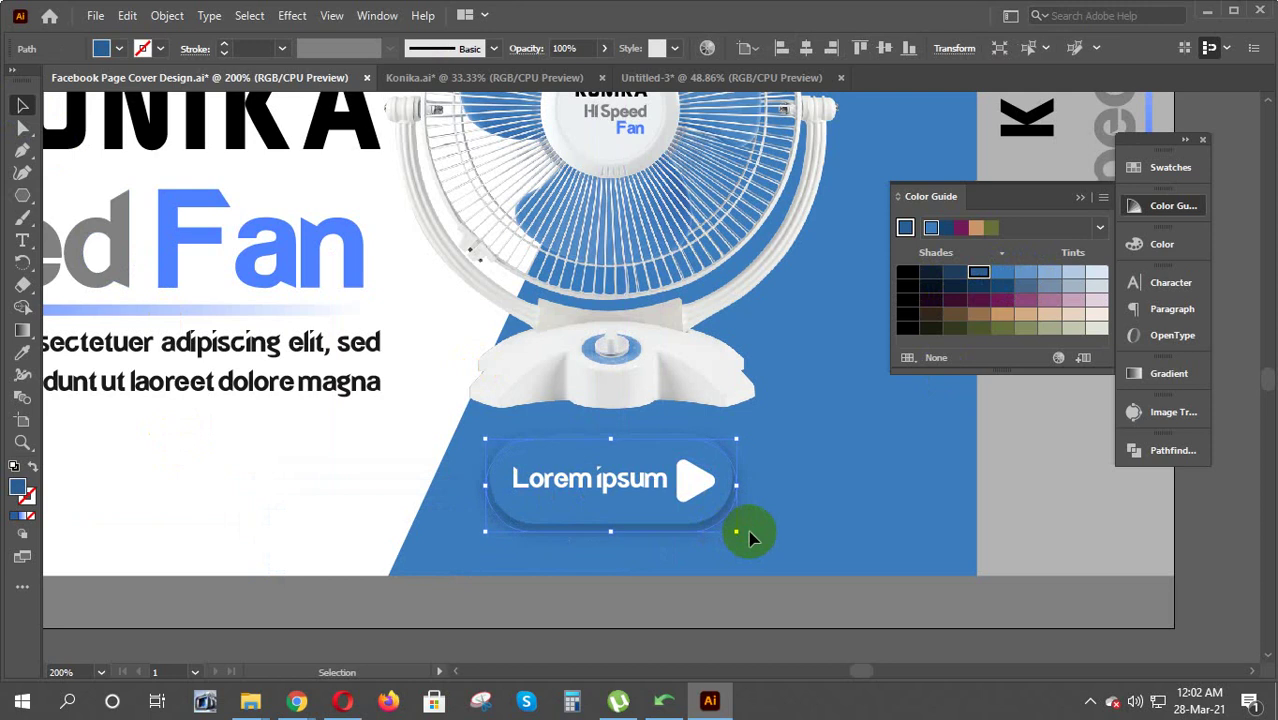
pyautogui.moveTo(749, 534); pyautogui.dragTo(750, 529)
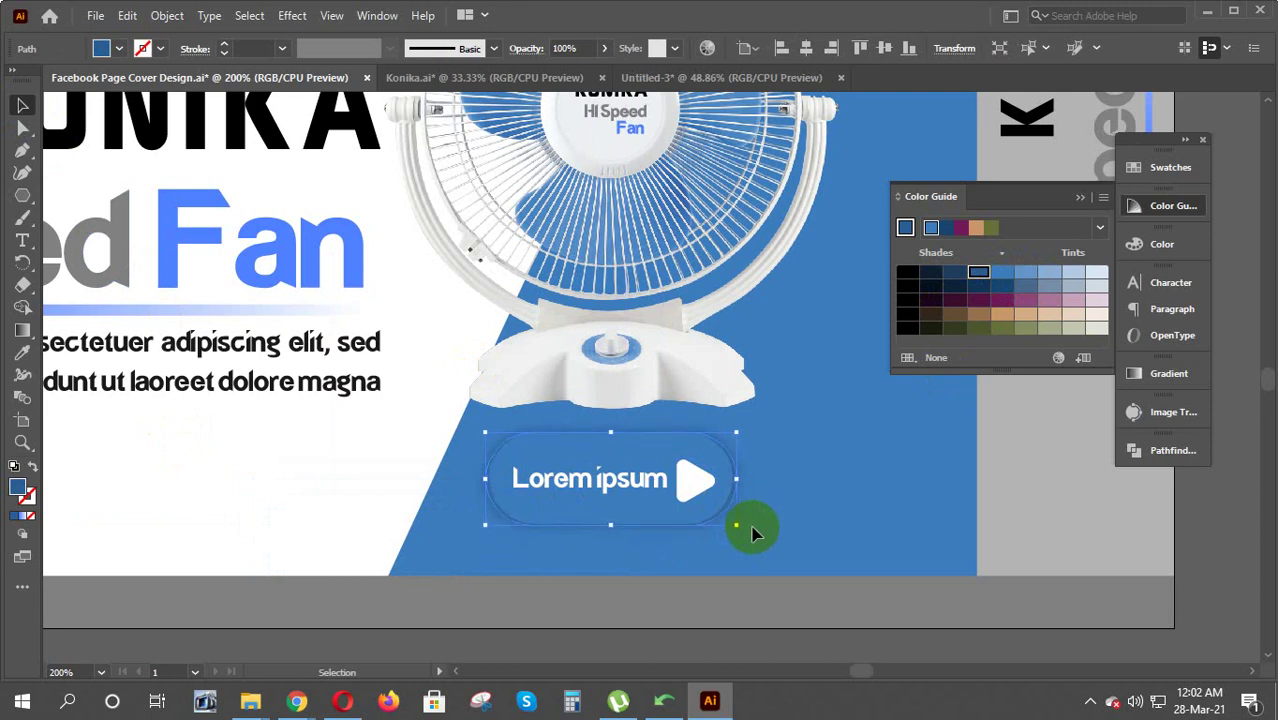
pyautogui.click(335, 487)
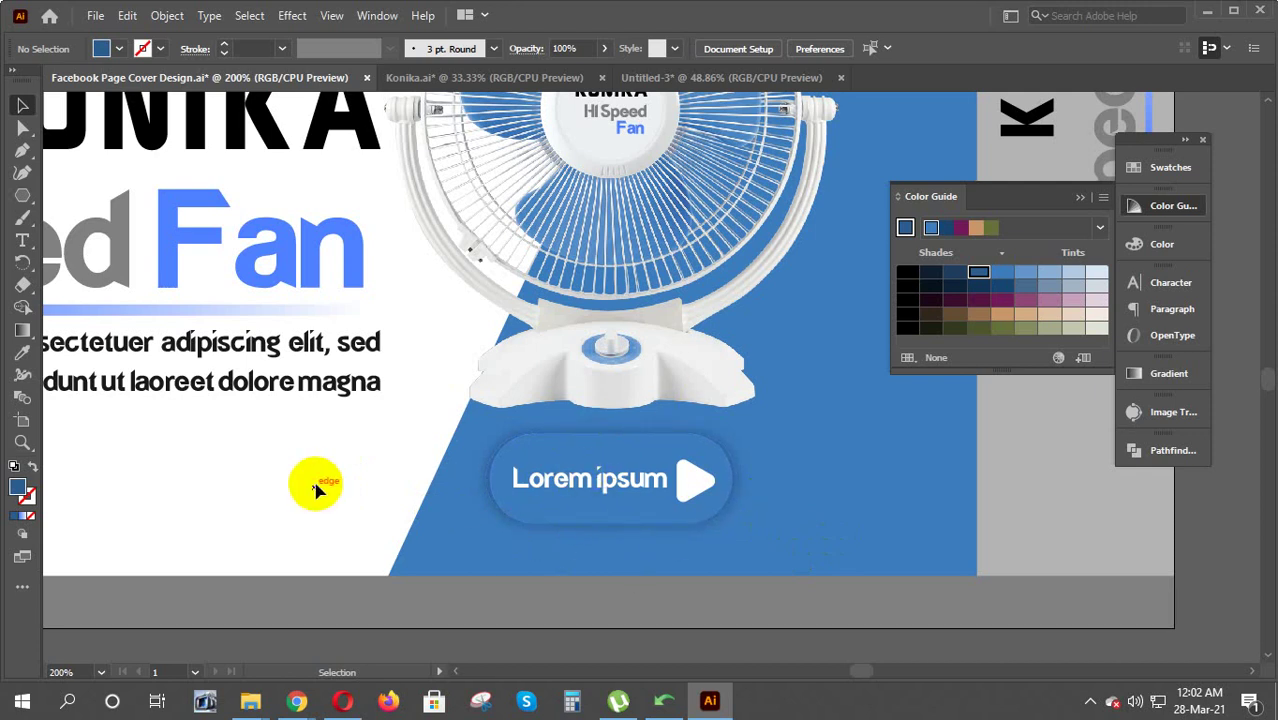
# Colour the Lorem ipsum text and play arrow with the button's blue
pyautogui.click(612, 488)
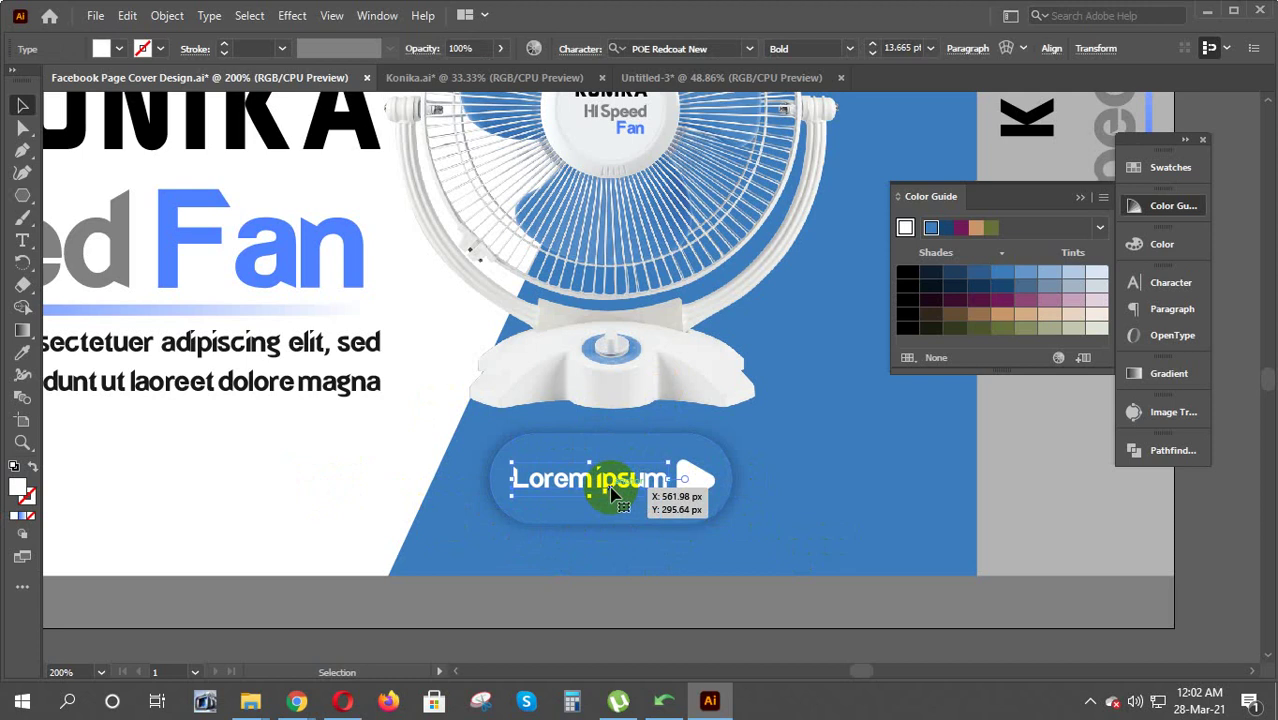
pyautogui.click(698, 482)
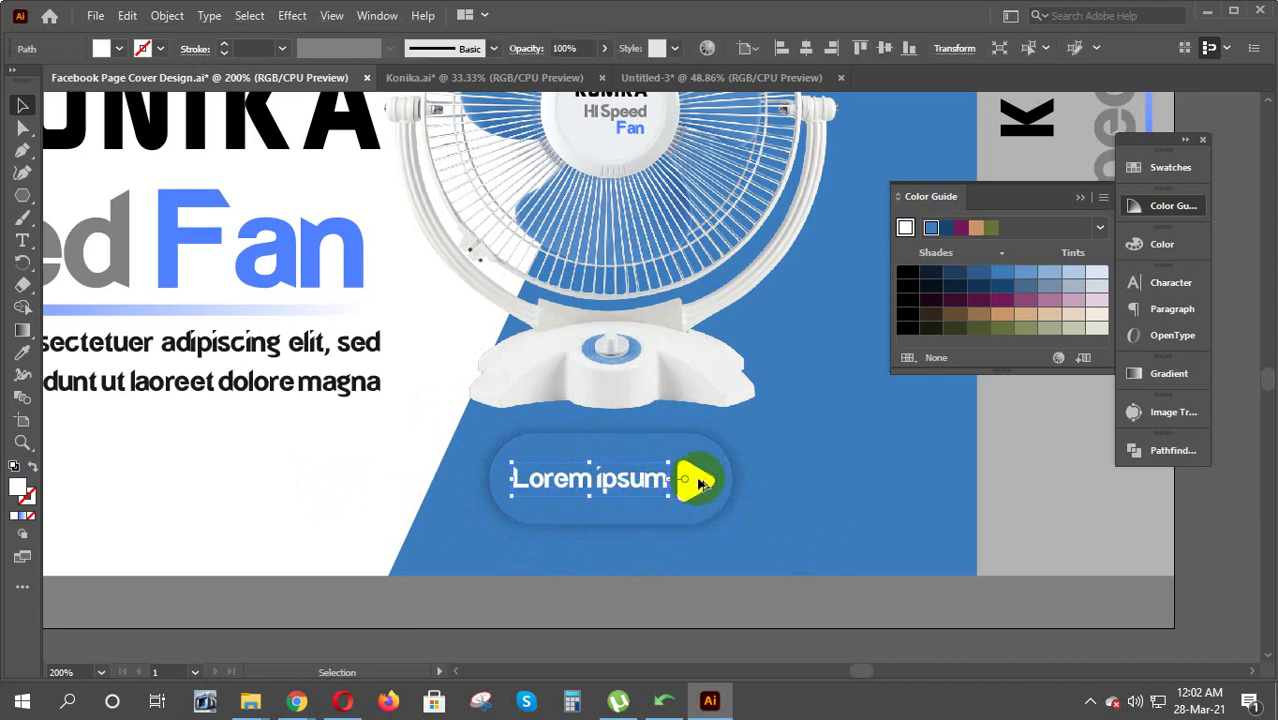
pyautogui.keyDown('shift'); pyautogui.click(610, 490); pyautogui.keyUp('shift')
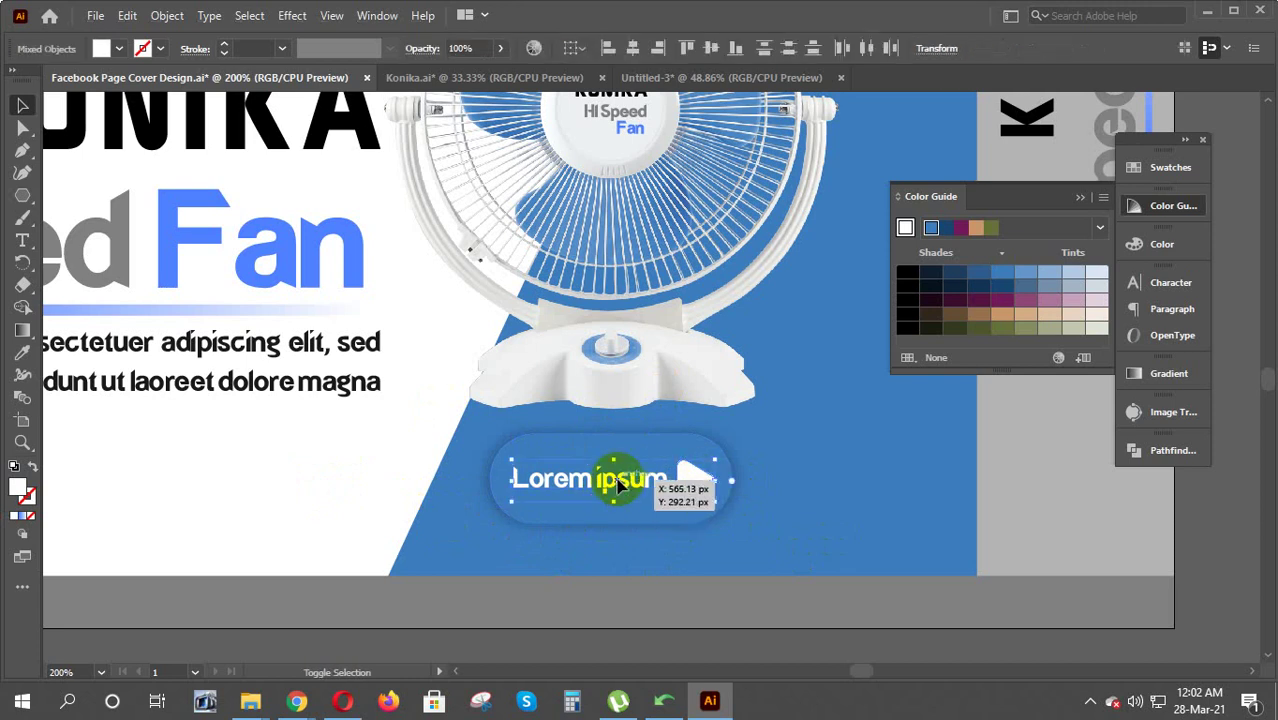
pyautogui.click(22, 352)
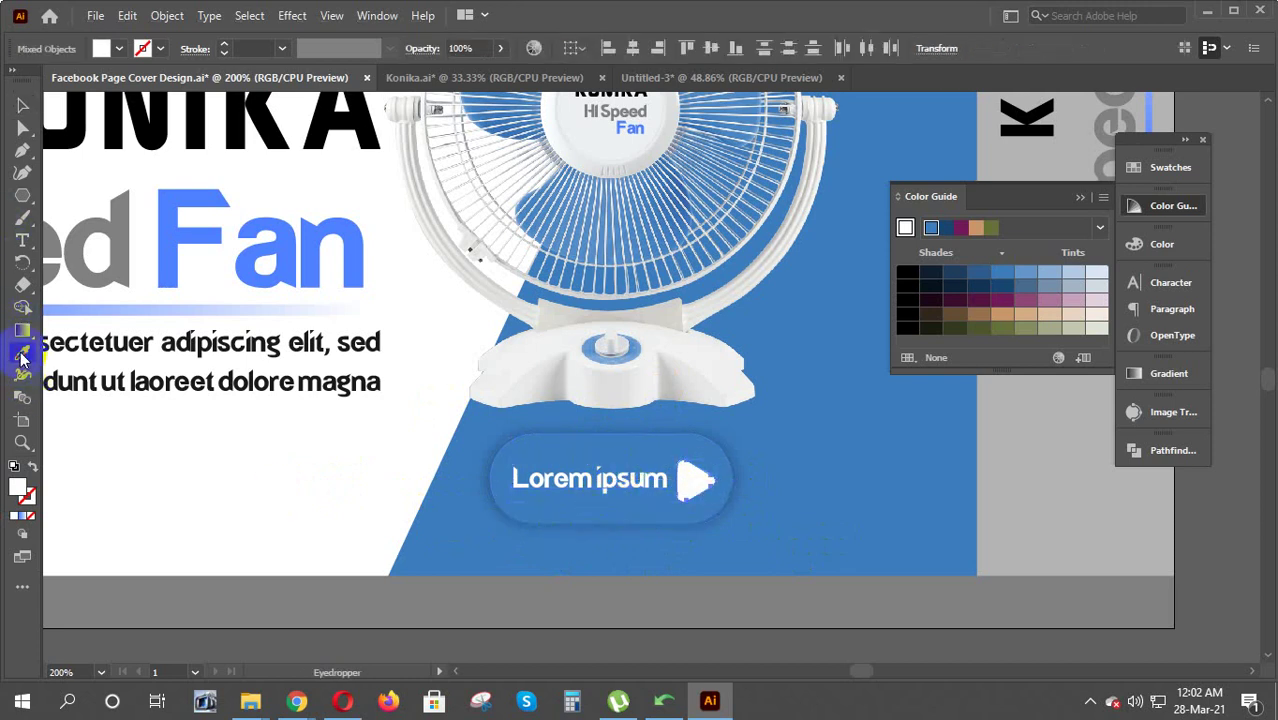
pyautogui.click(628, 462)
pyautogui.click(600, 450)
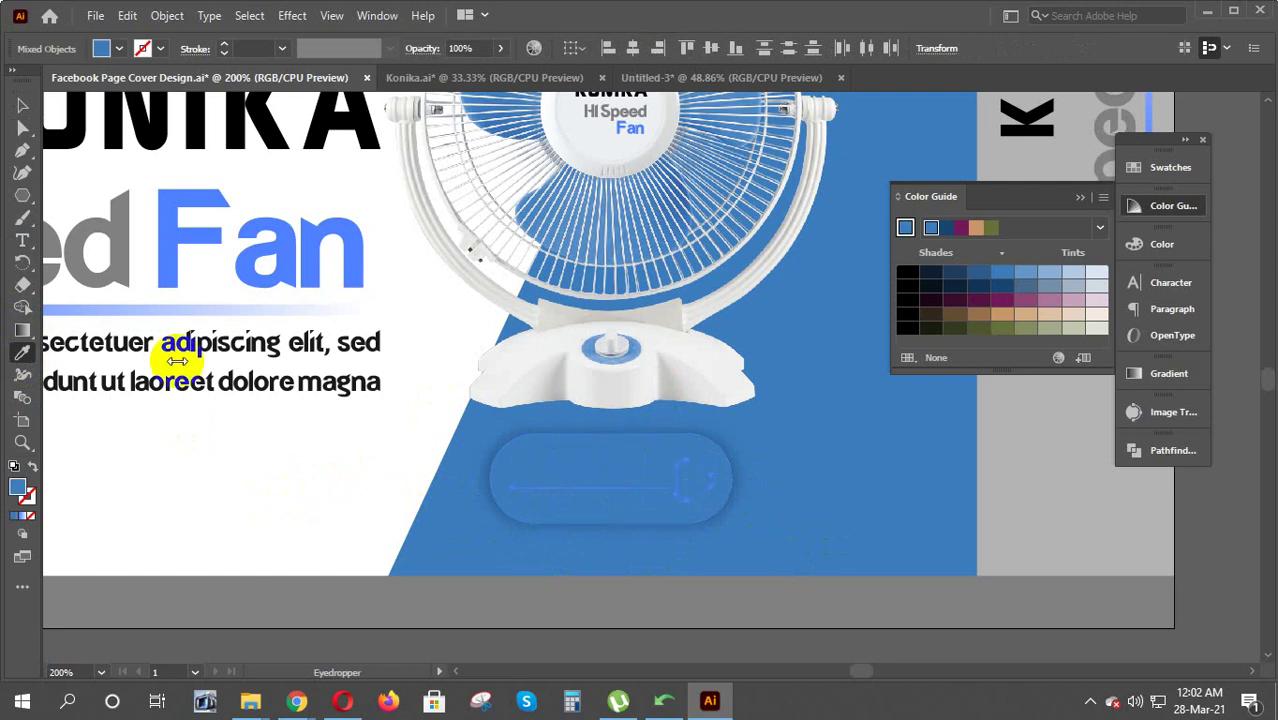
pyautogui.click(22, 105)
pyautogui.click(357, 485)
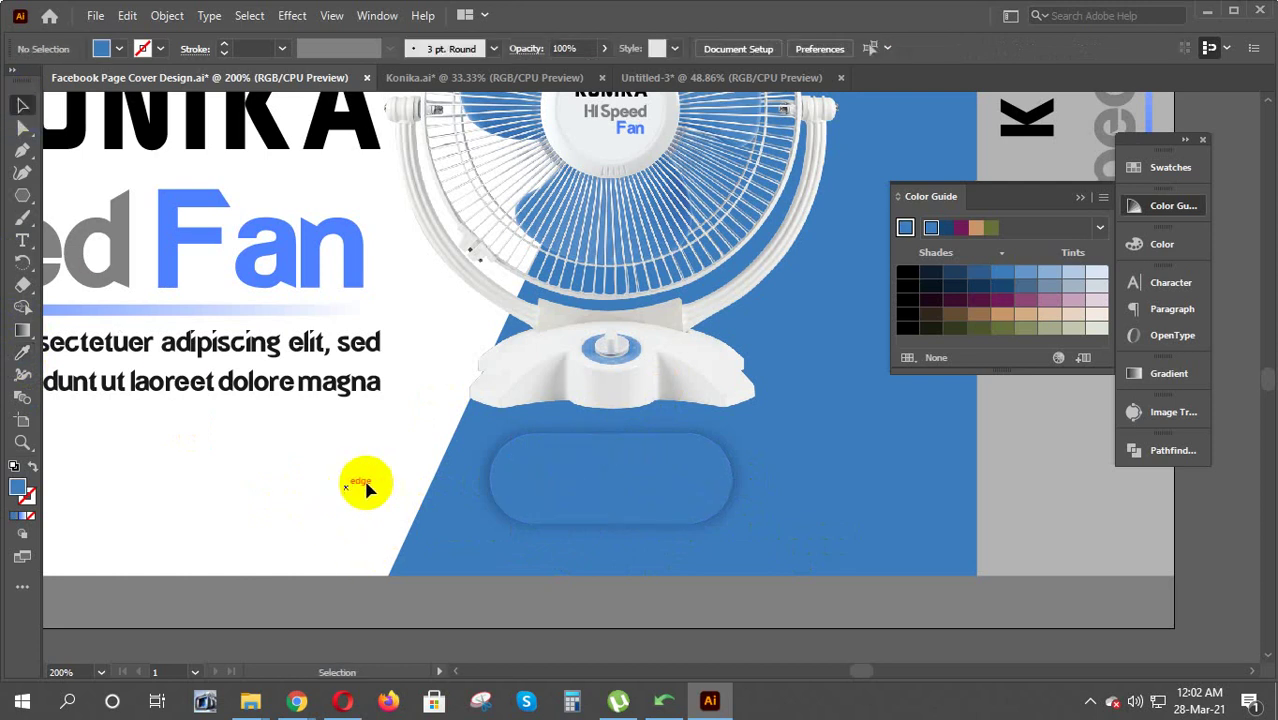
# Fill the button's rounded shape with a light-blue Color Guide tint
pyautogui.click(536, 454)
pyautogui.scroll(-1, 775, 400)
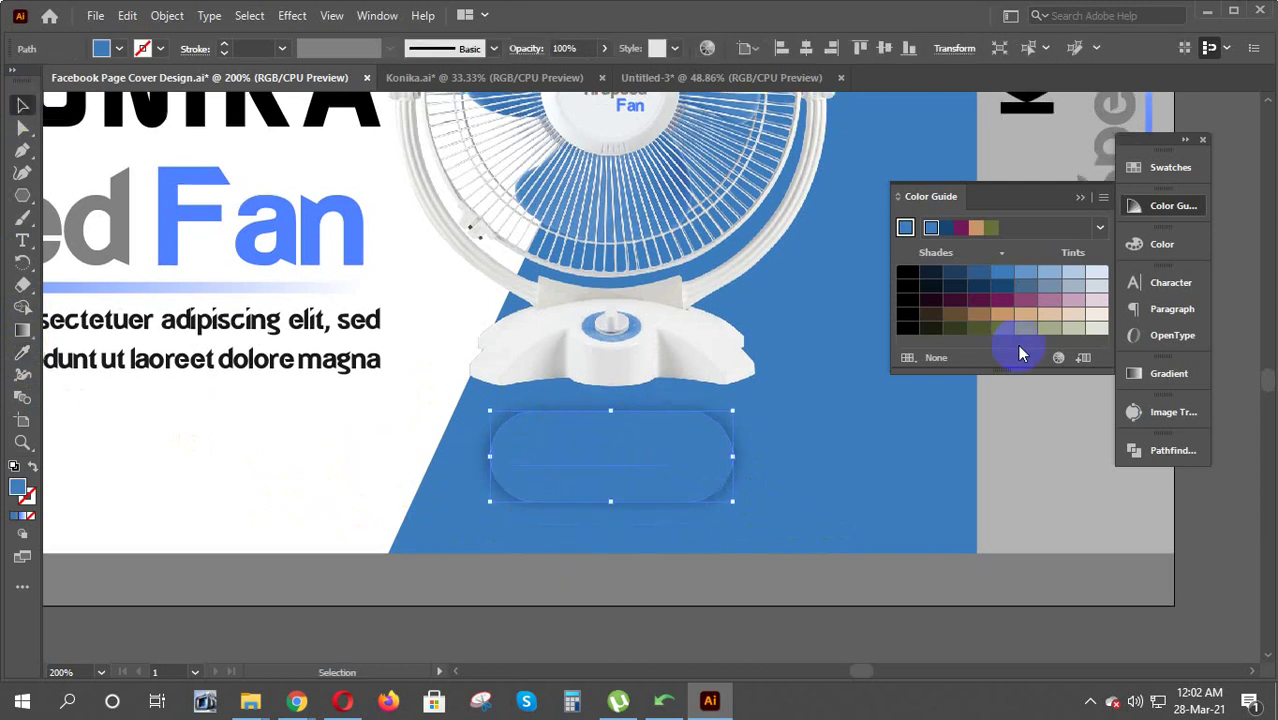
pyautogui.click(1098, 273)
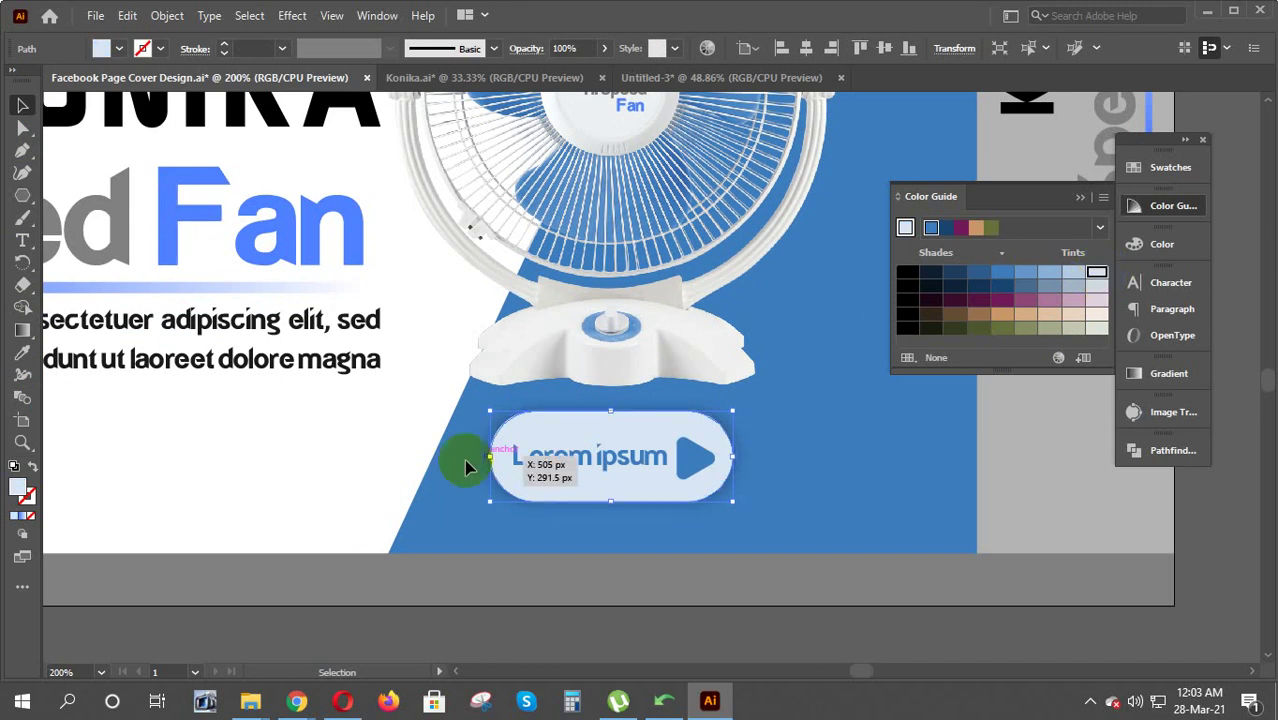
pyautogui.click(333, 470)
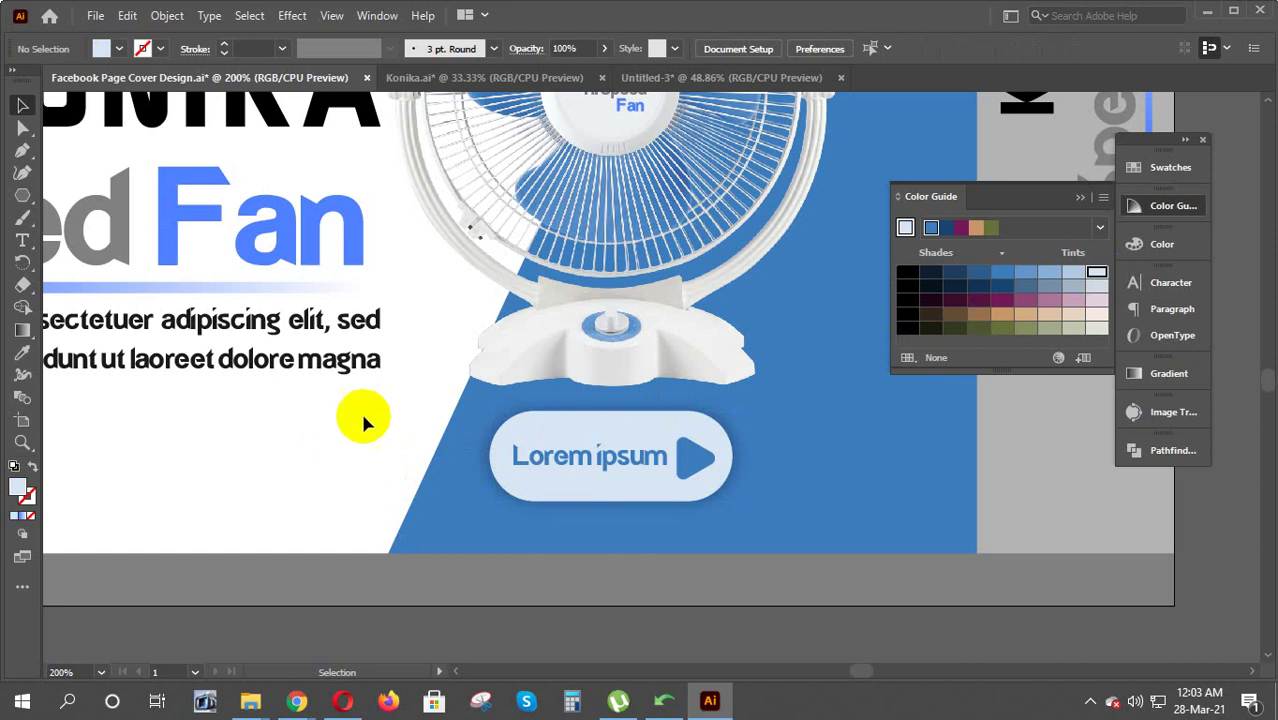
# Nudge the fan image three steps to the left
pyautogui.scroll(1, 908, 487)
pyautogui.scroll(1, 908, 487)
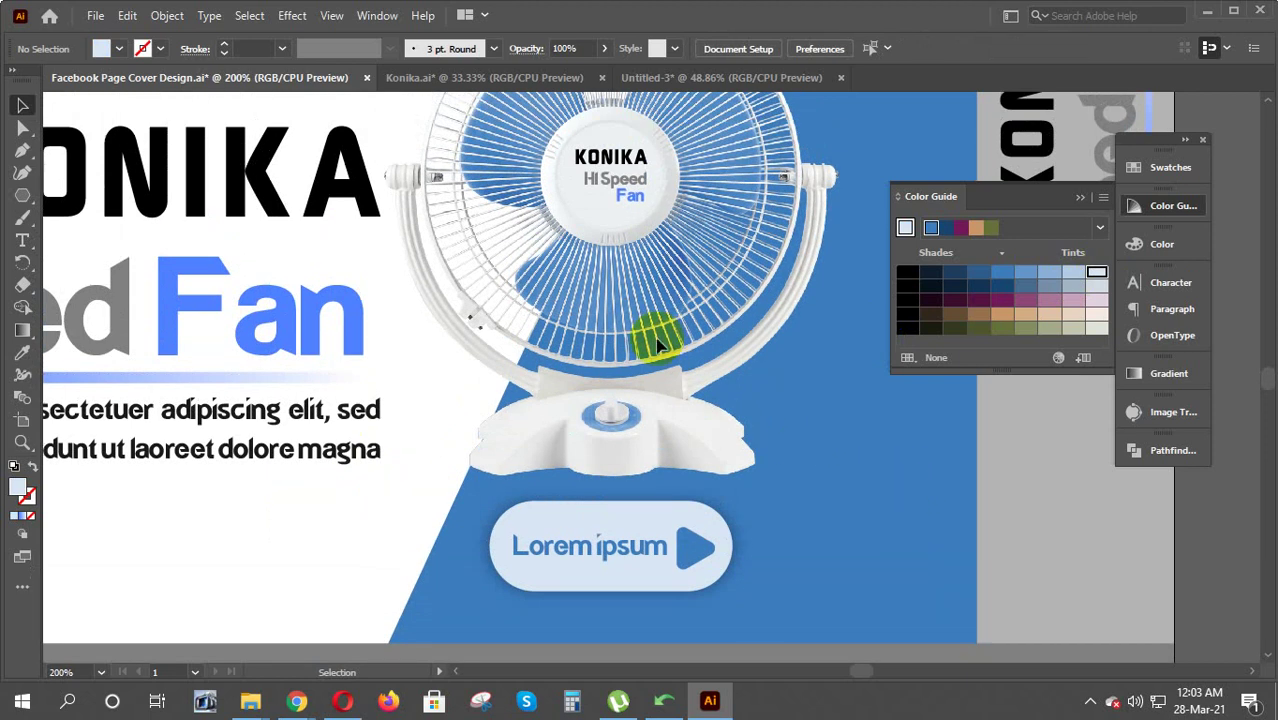
pyautogui.scroll(-1, 657, 345)
pyautogui.scroll(-1, 657, 345)
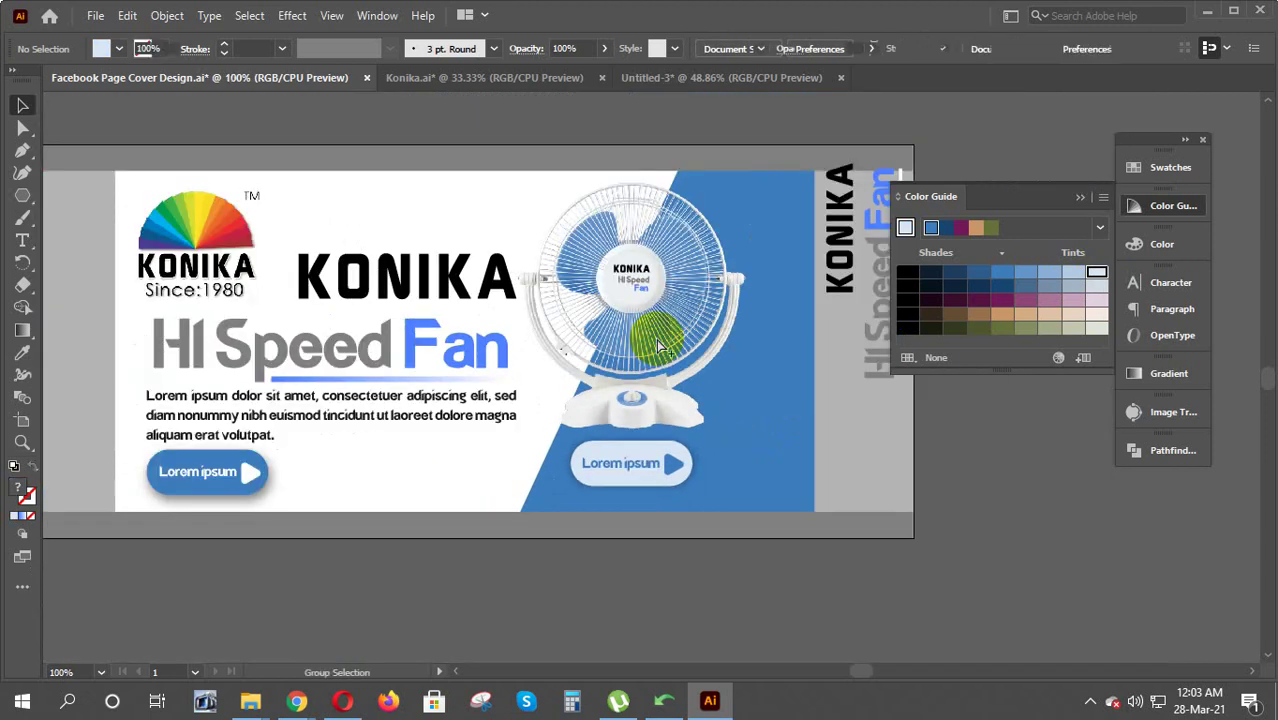
pyautogui.hotkey('ctrl', 'a')
pyautogui.click(1021, 516)
pyautogui.click(642, 338)
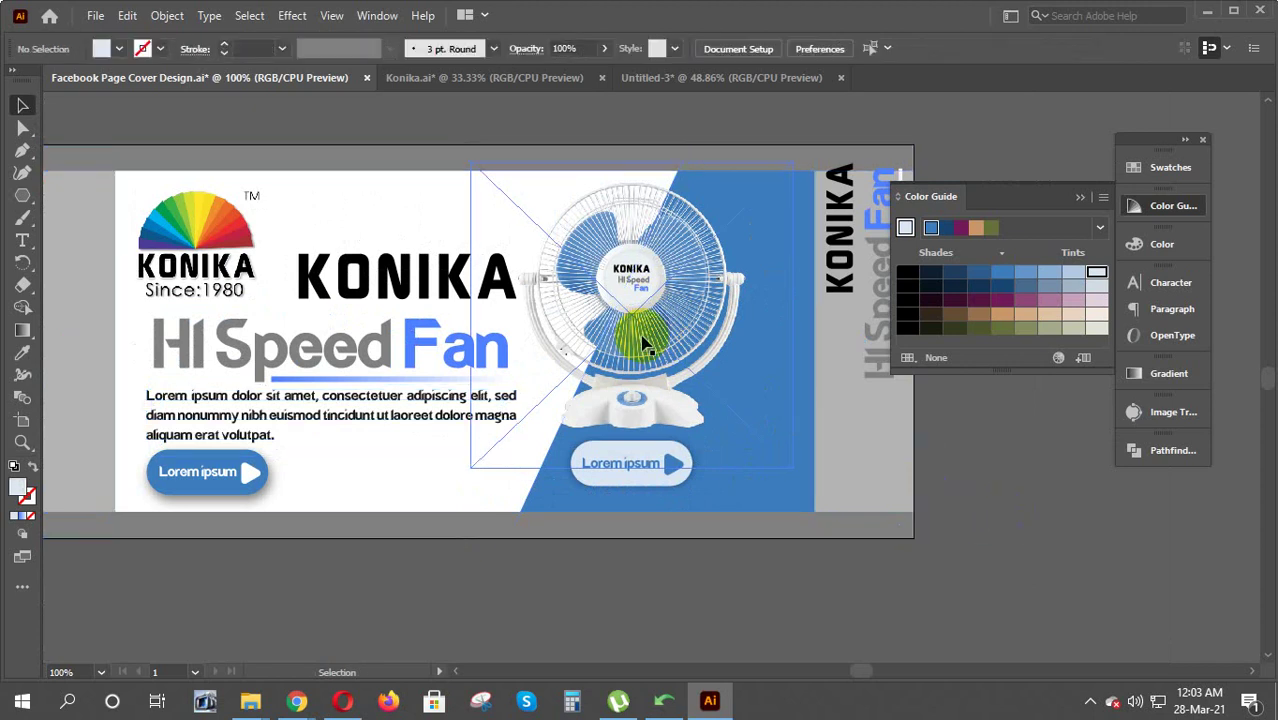
pyautogui.press('Left')
pyautogui.press('Left')
pyautogui.press('Left')
pyautogui.press('Left')
pyautogui.press('Left')
pyautogui.press('Left')
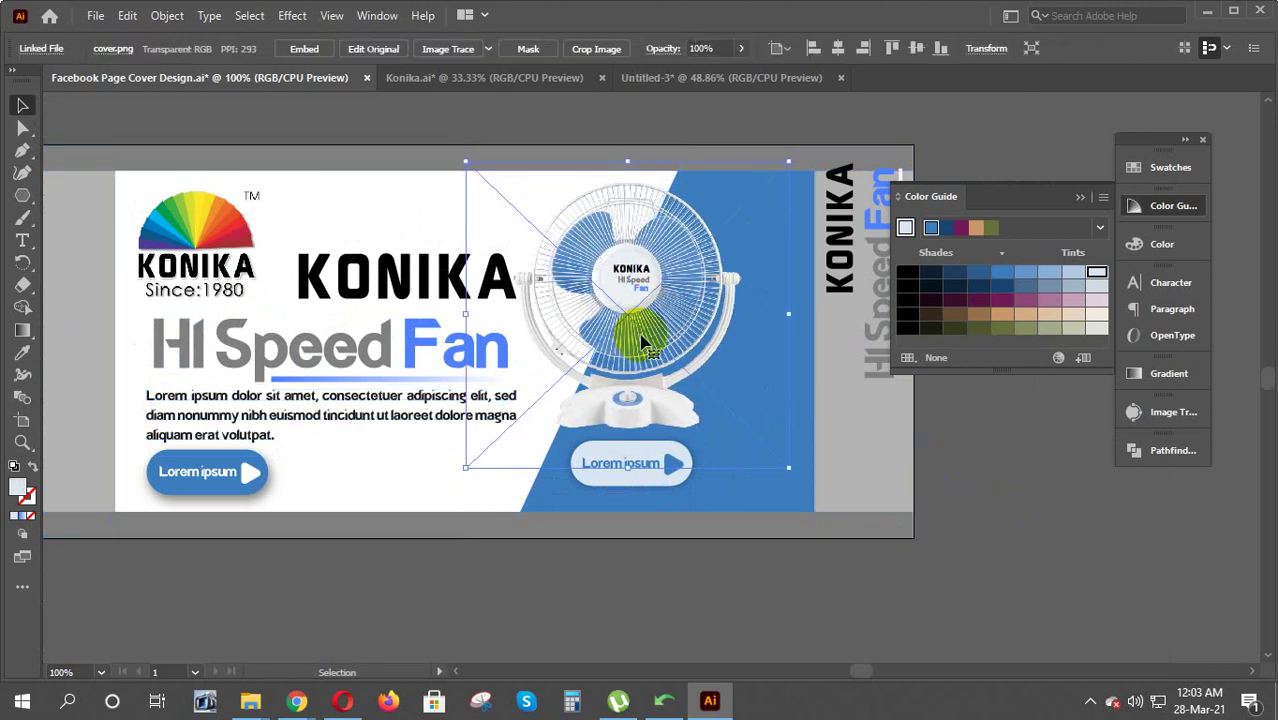
pyautogui.press('Left')
pyautogui.press('Left')
pyautogui.press('Left')
pyautogui.press('Left')
pyautogui.press('Left')
pyautogui.press('Left')
pyautogui.press('Left')
pyautogui.press('Left')
pyautogui.press('Left')
pyautogui.press('Left')
pyautogui.press('Left')
pyautogui.press('Left')
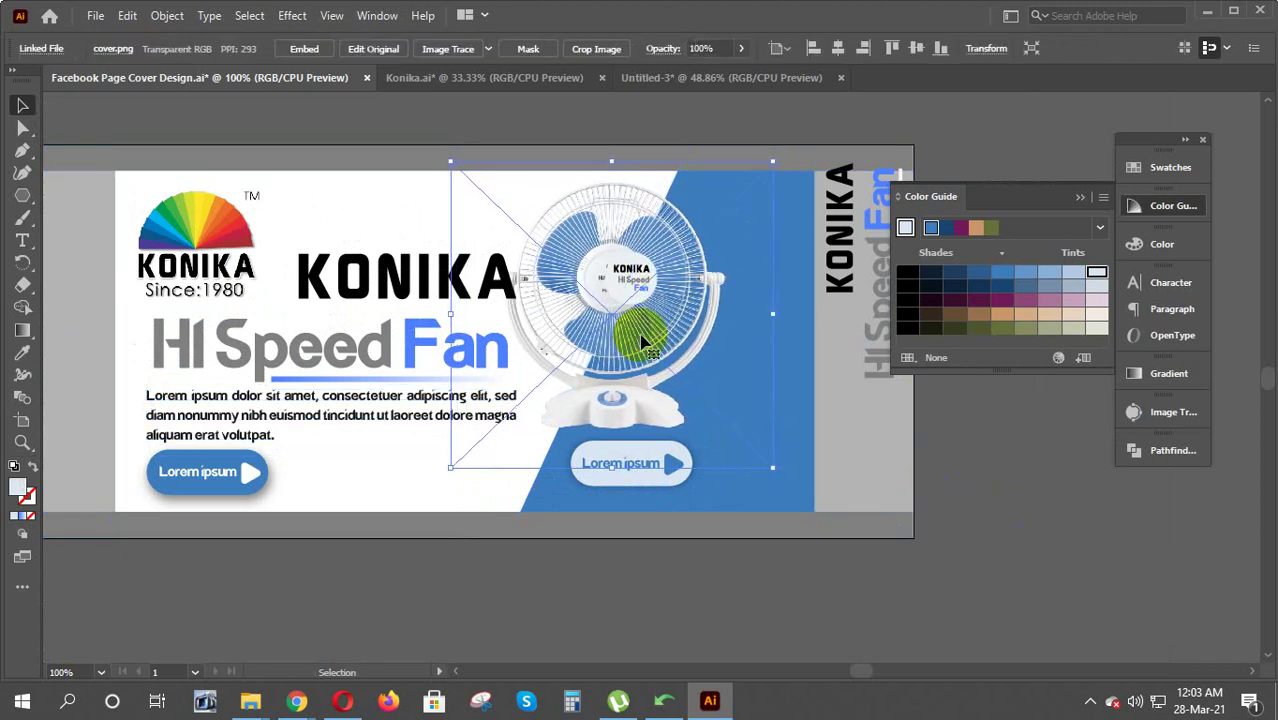
pyautogui.press('Left')
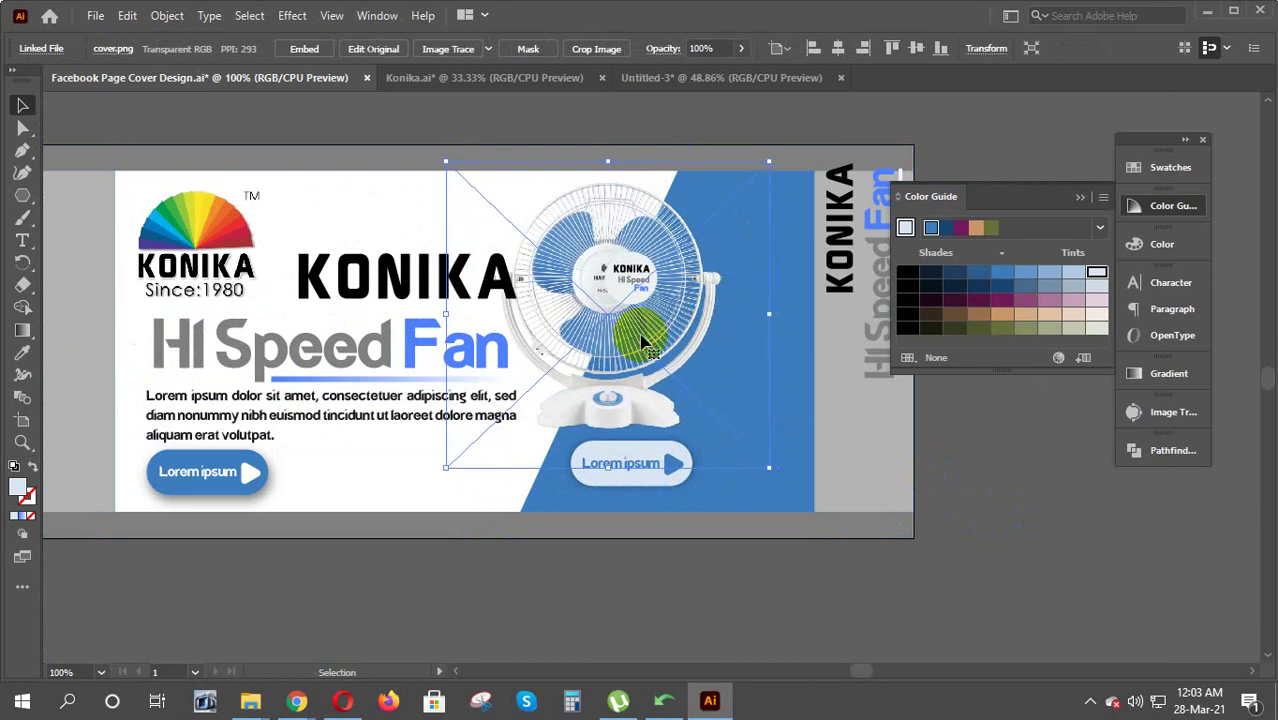
pyautogui.click(983, 466)
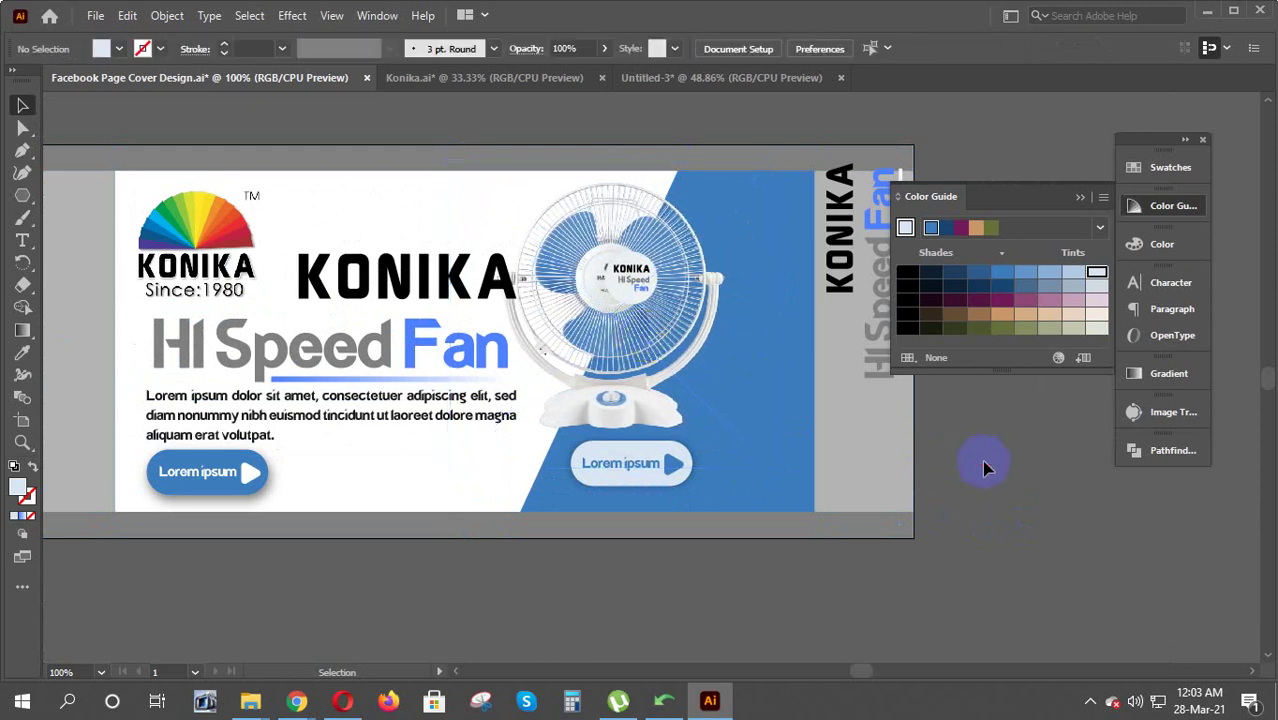
# Scale down the KONIKA headline and position it just above HI Speed Fan
pyautogui.click(424, 286)
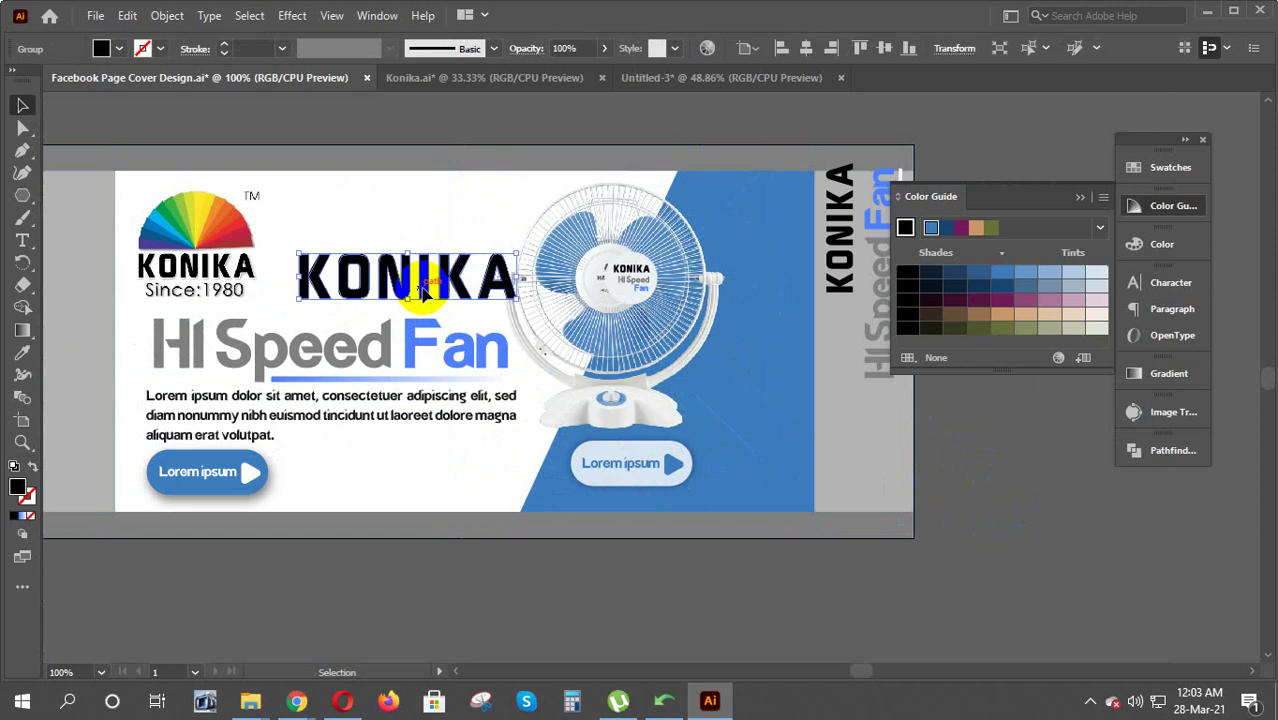
pyautogui.moveTo(517, 251); pyautogui.dragTo(505, 260)
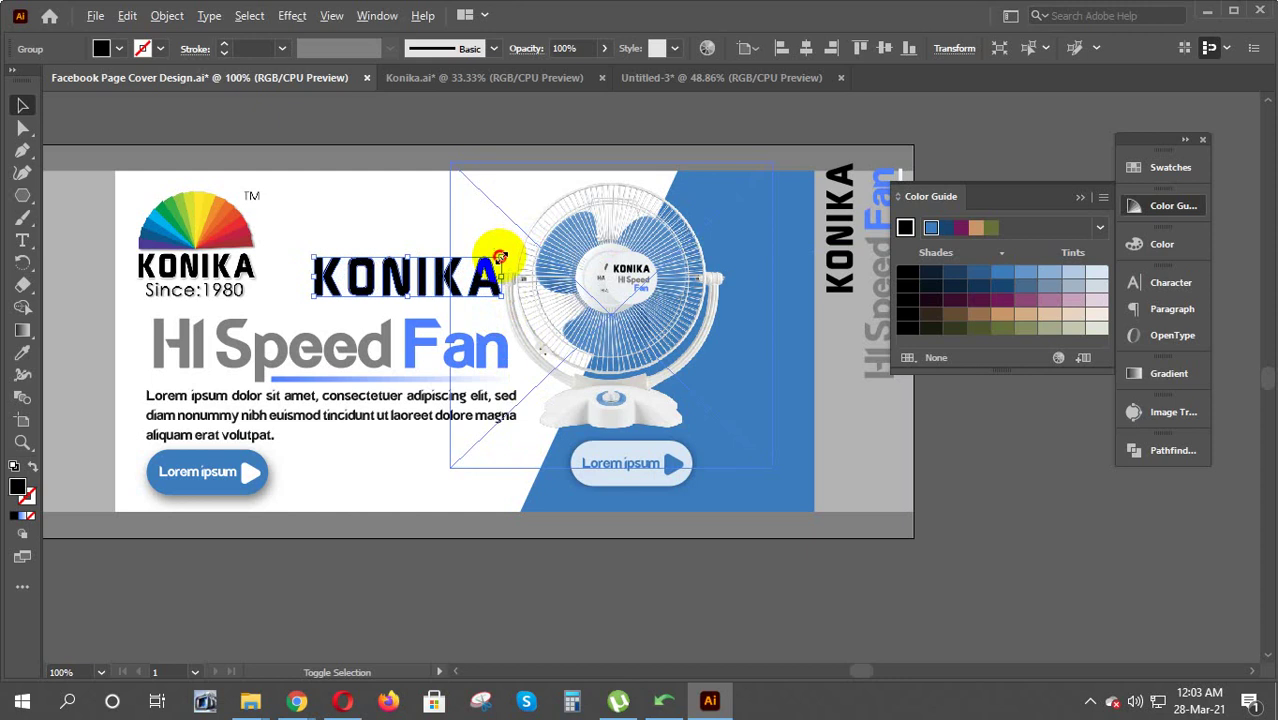
pyautogui.moveTo(503, 260); pyautogui.dragTo(498, 262)
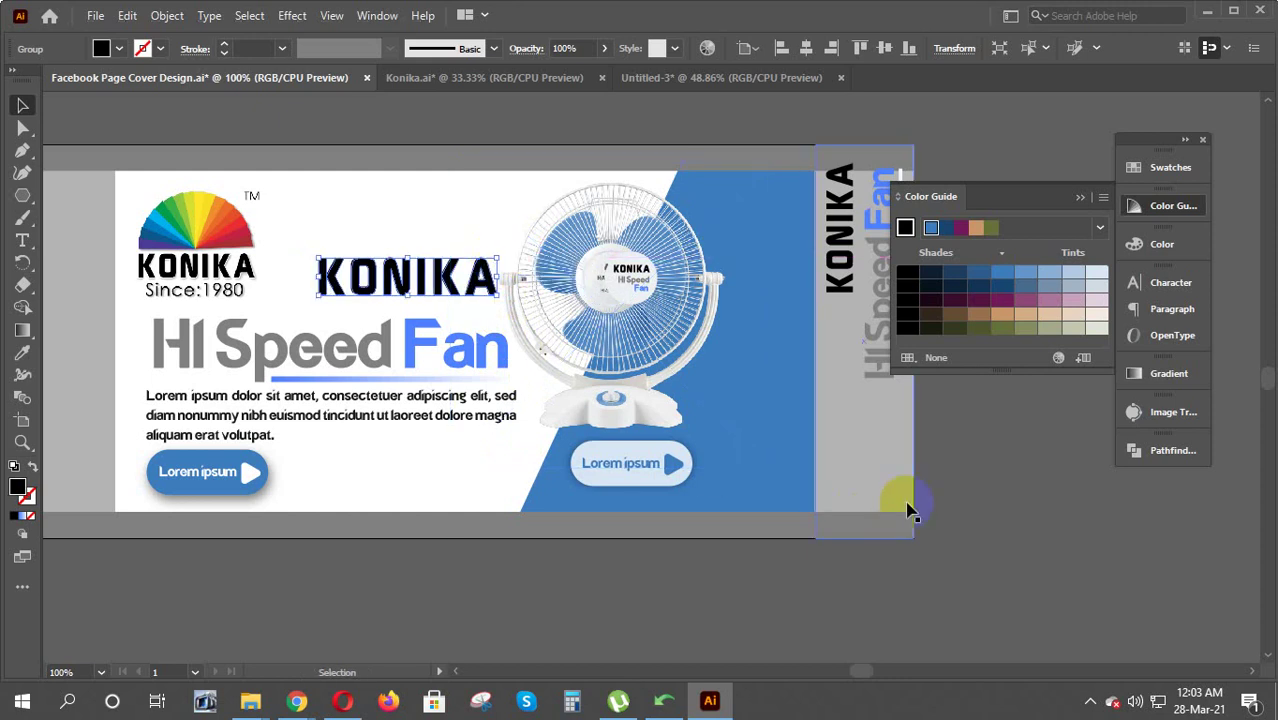
pyautogui.hotkey('shift', 'Down')
pyautogui.hotkey('shift', 'Down')
pyautogui.hotkey('shift', 'Down')
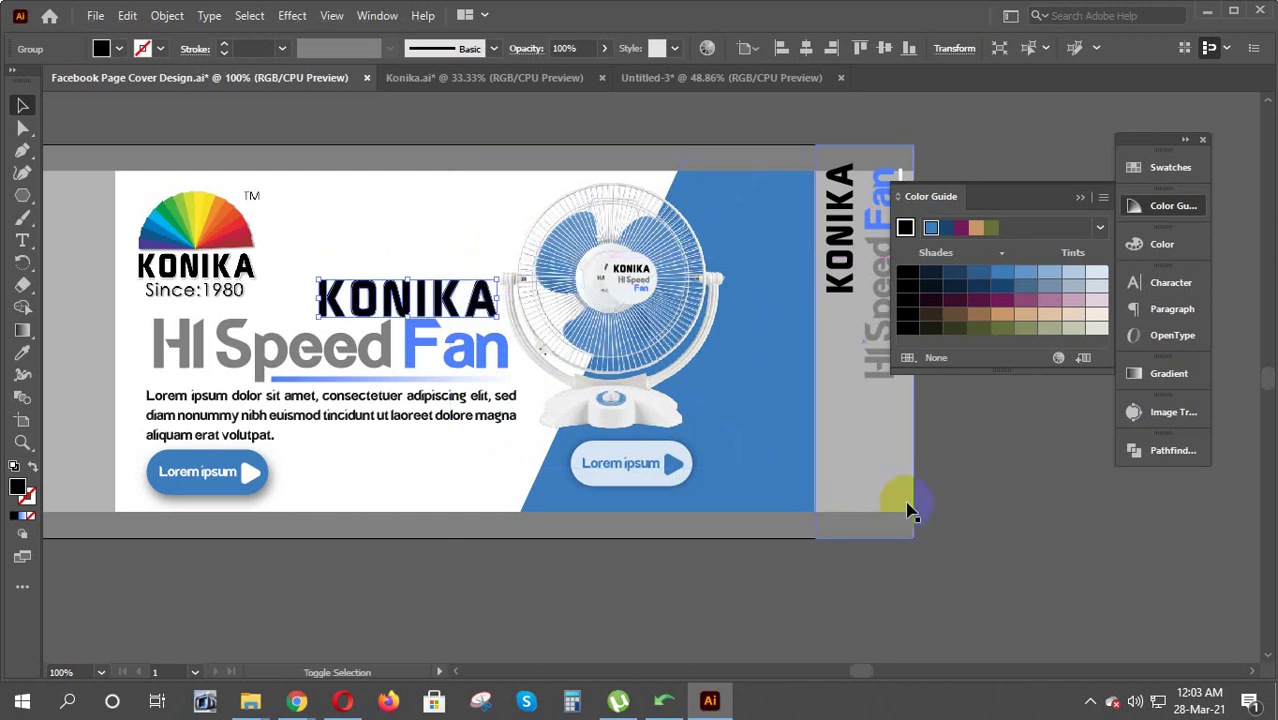
pyautogui.hotkey('shift', 'Up')
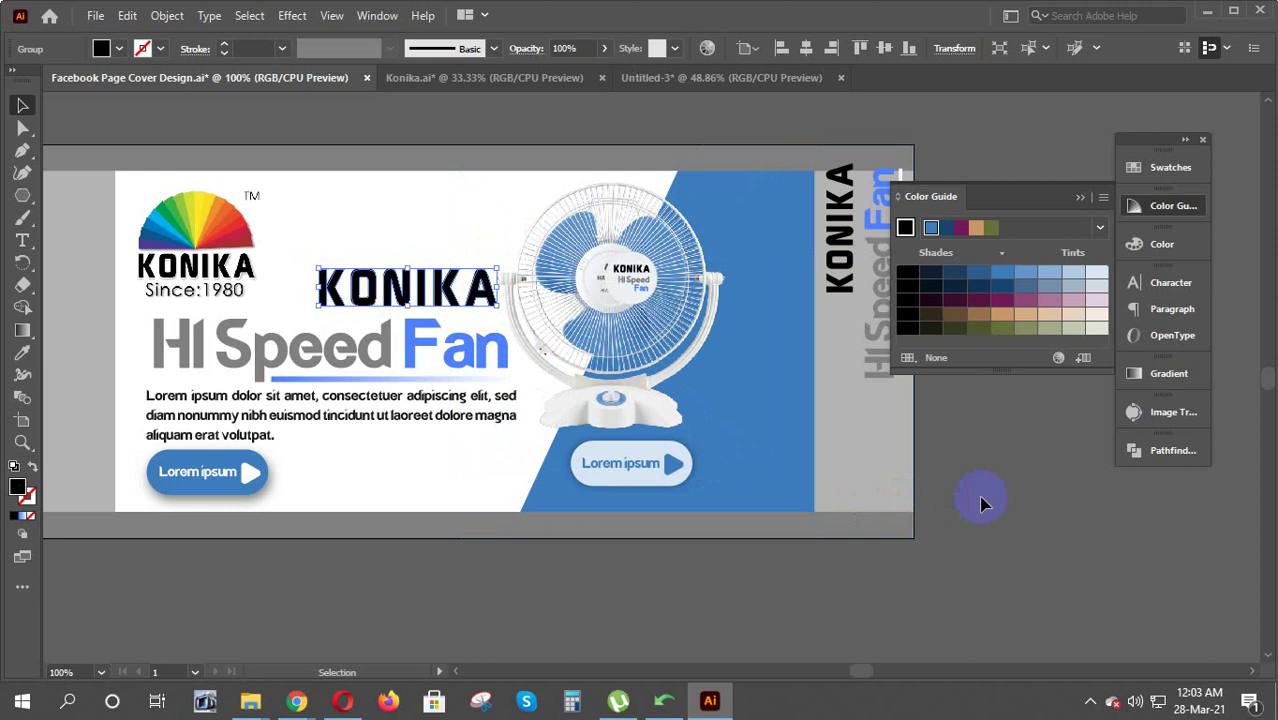
pyautogui.click(988, 500)
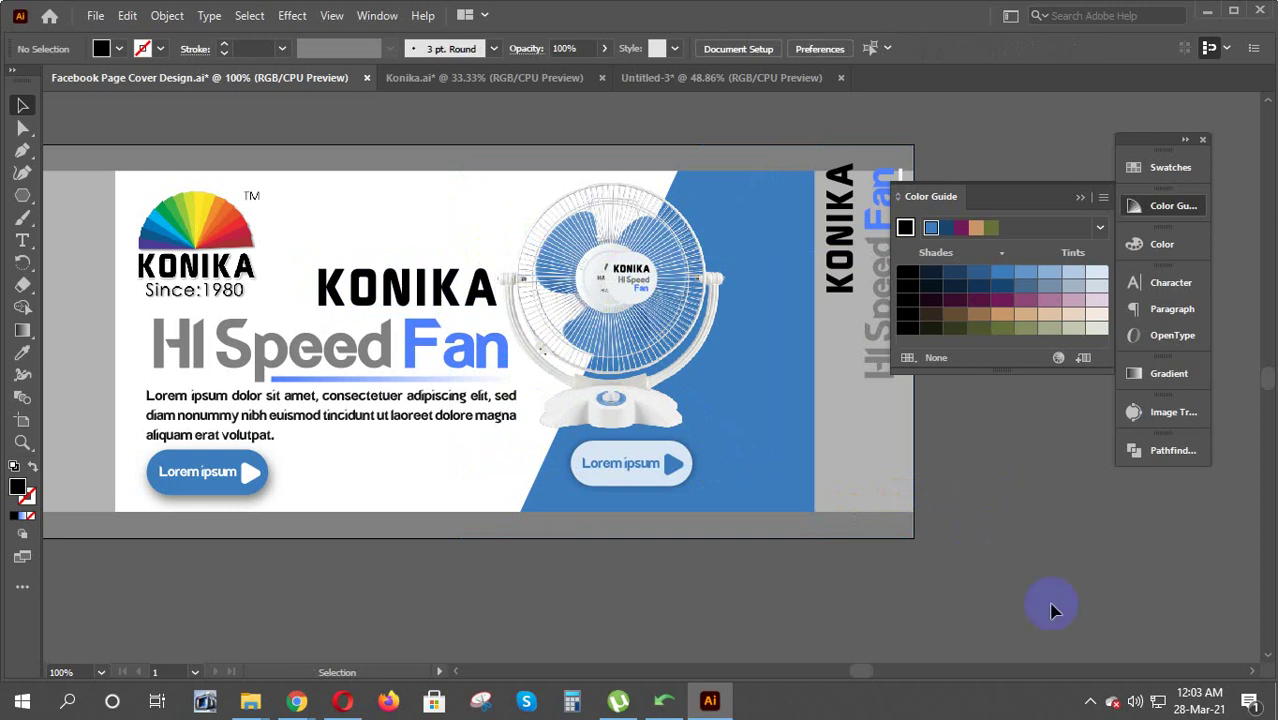
pyautogui.click(1254, 673)
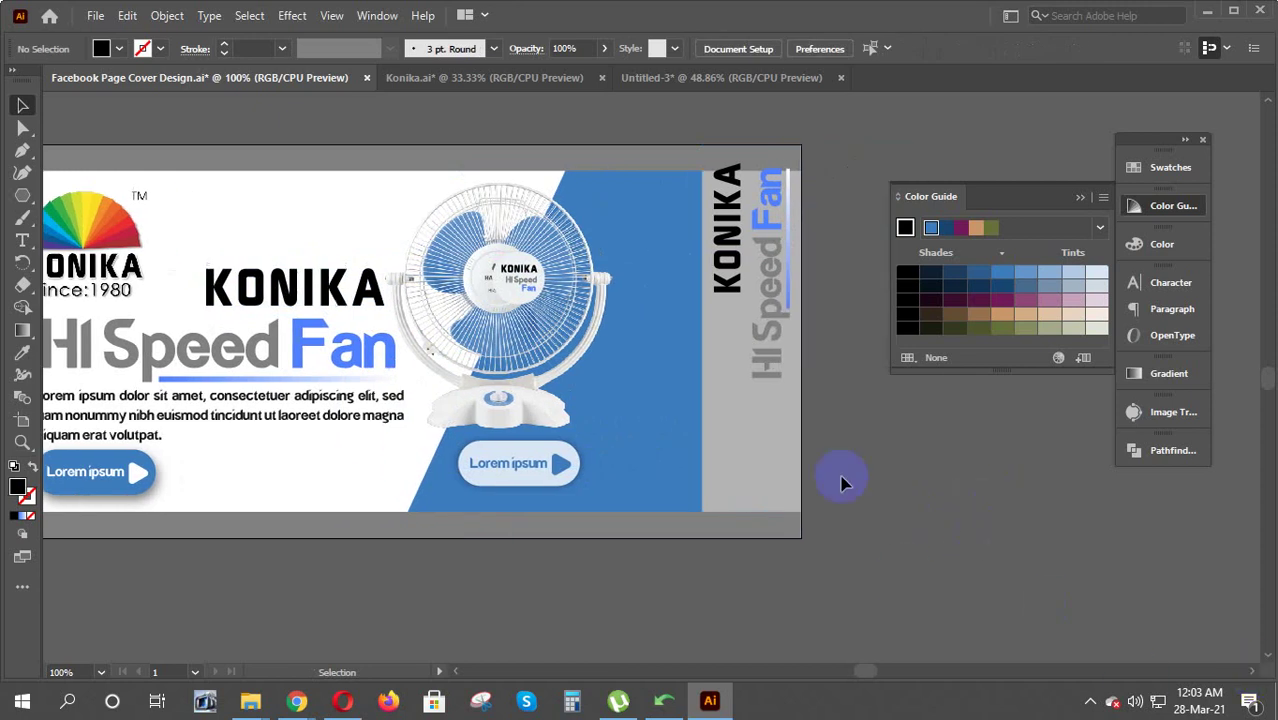
pyautogui.click(752, 443)
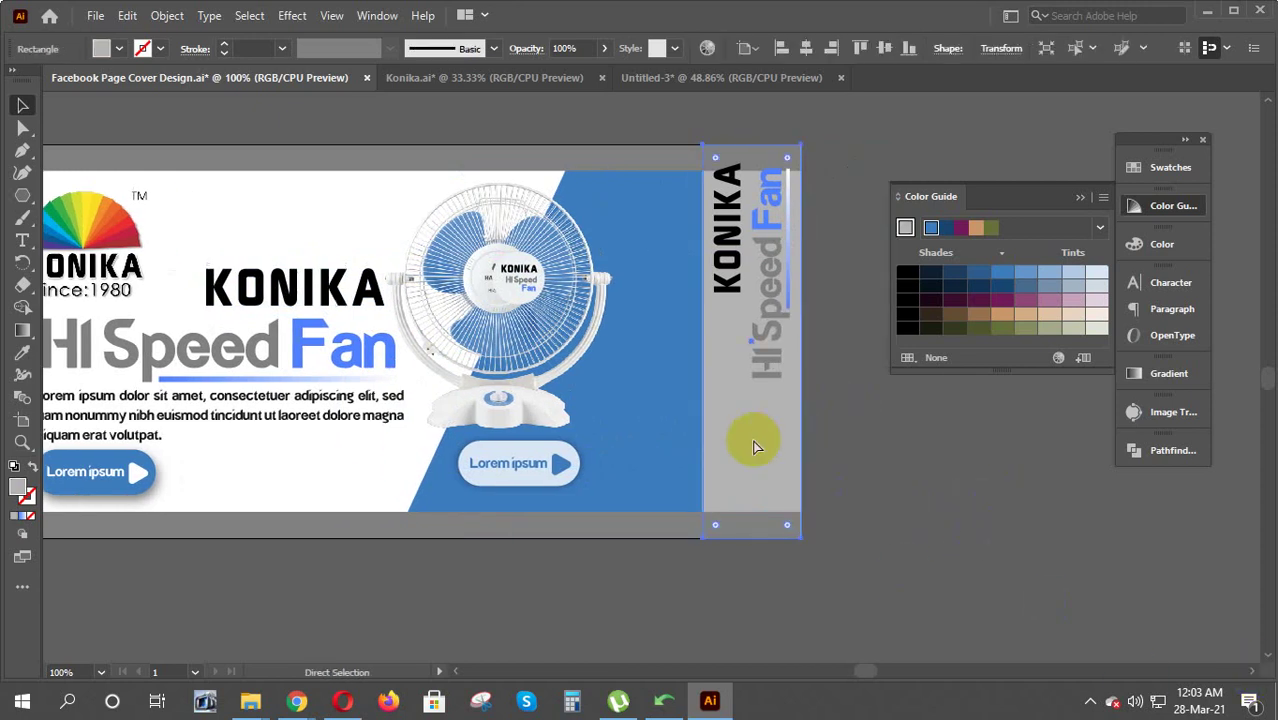
pyautogui.click(675, 162)
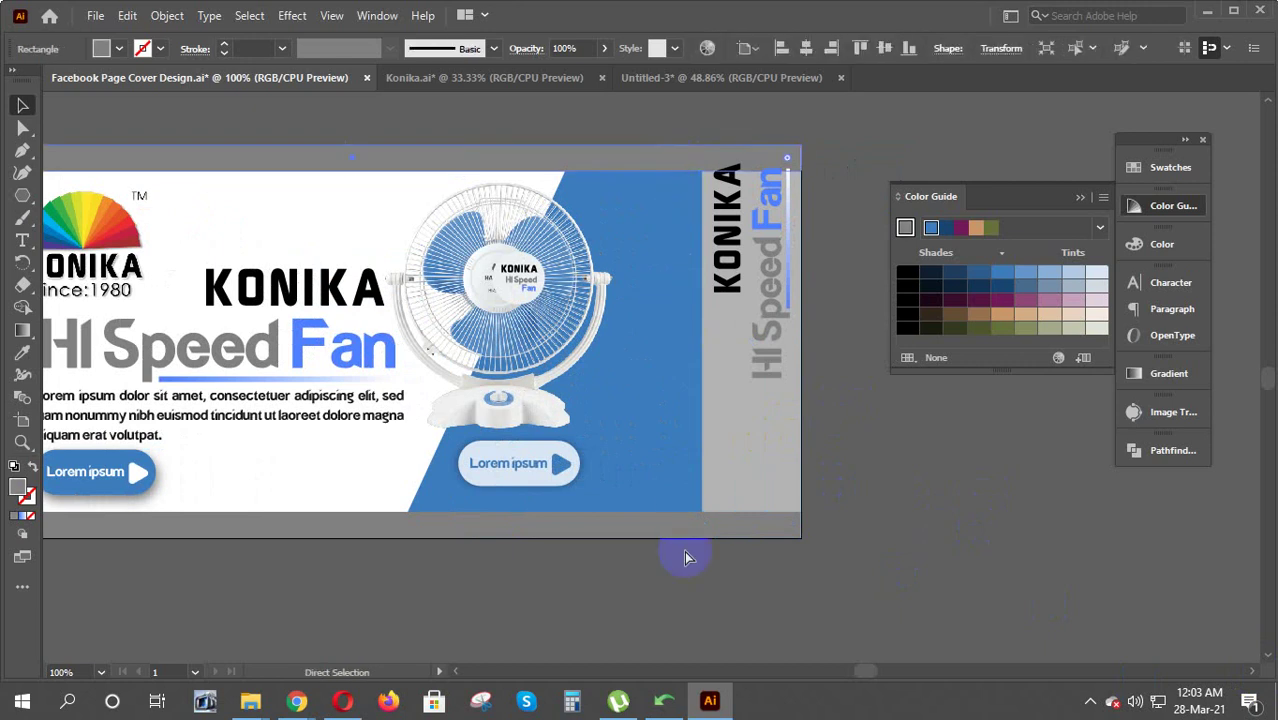
pyautogui.click(685, 550)
pyautogui.moveTo(847, 422); pyautogui.dragTo(657, 133)
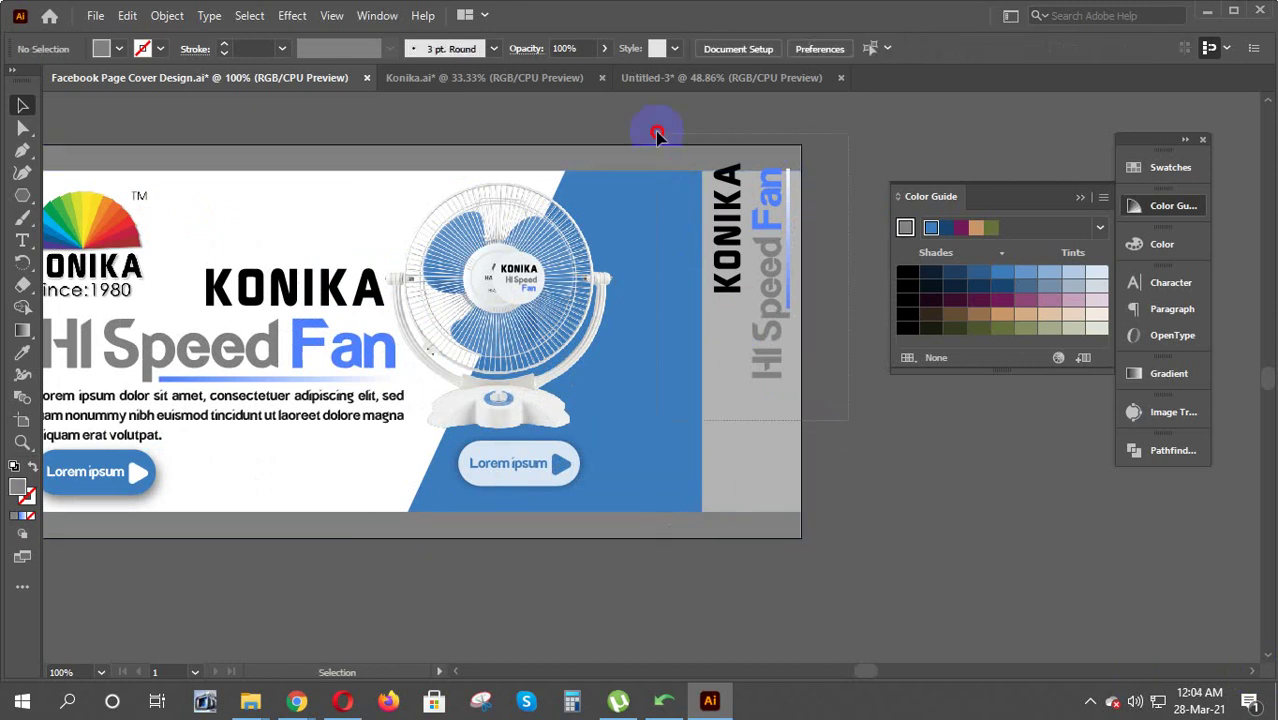
pyautogui.click(688, 195)
pyautogui.click(849, 353)
pyautogui.moveTo(693, 140); pyautogui.dragTo(790, 215)
pyautogui.click(823, 338)
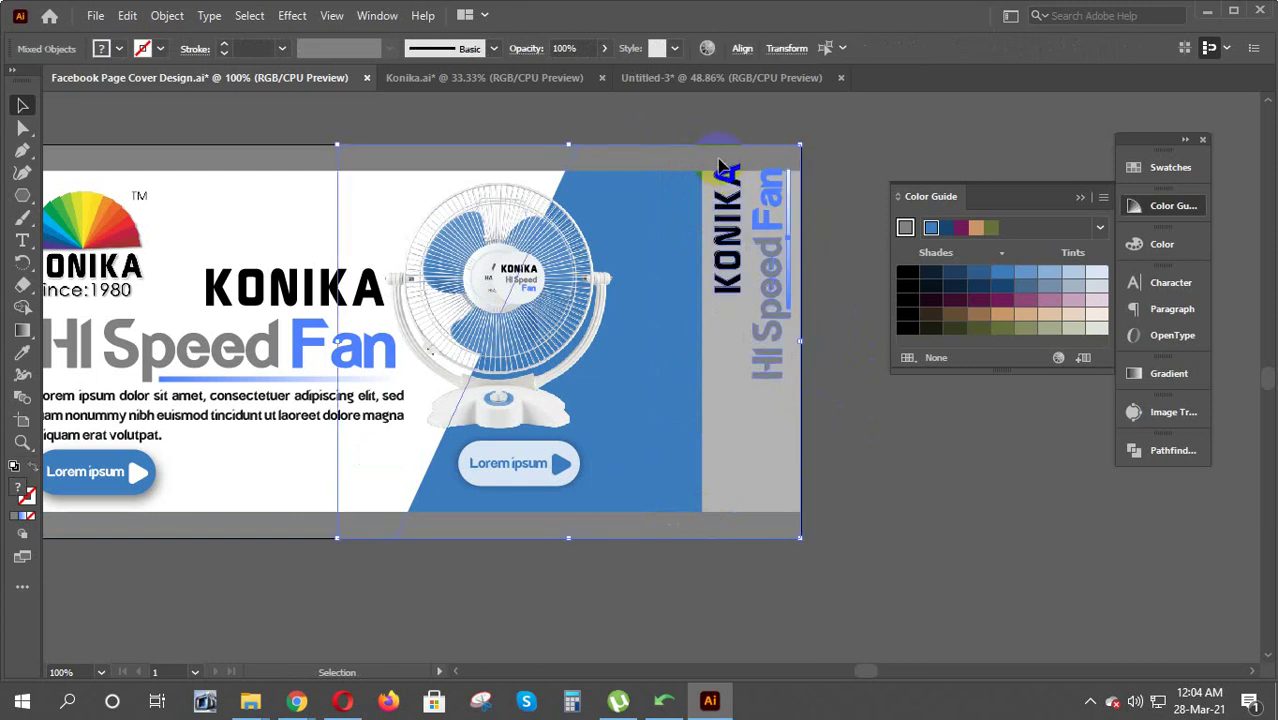
pyautogui.click(818, 310)
pyautogui.click(512, 286)
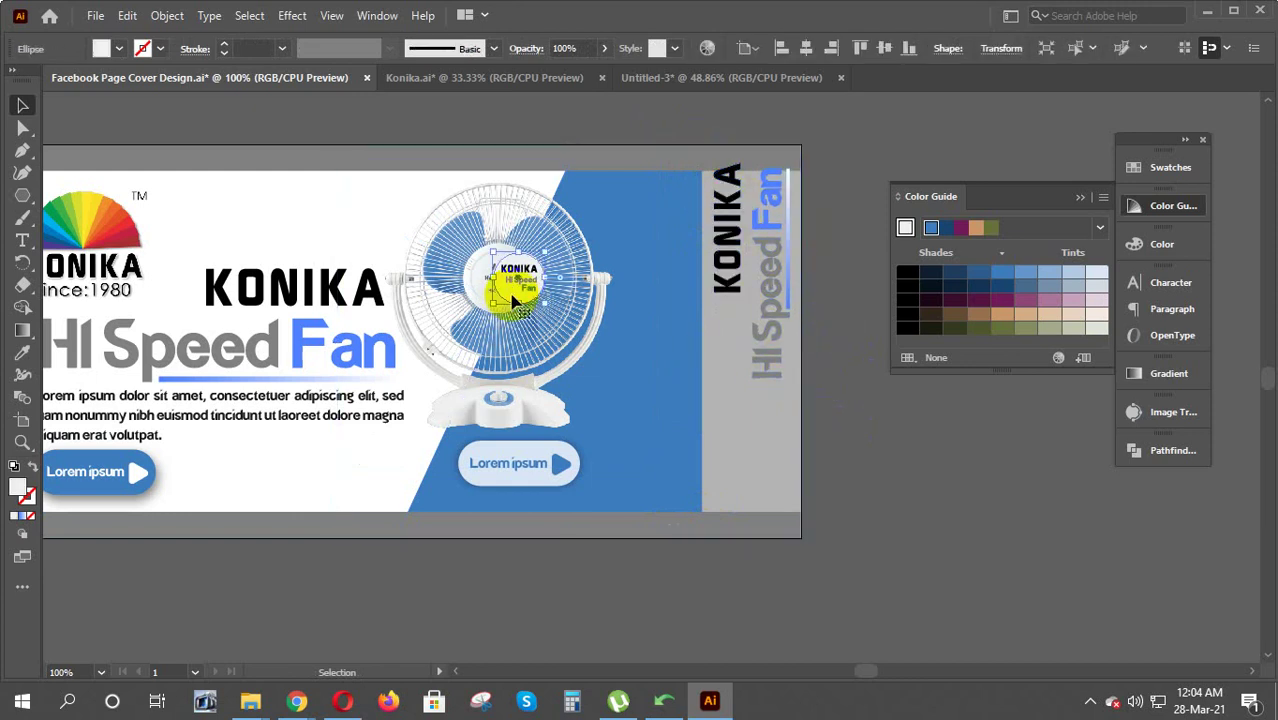
pyautogui.click(622, 352)
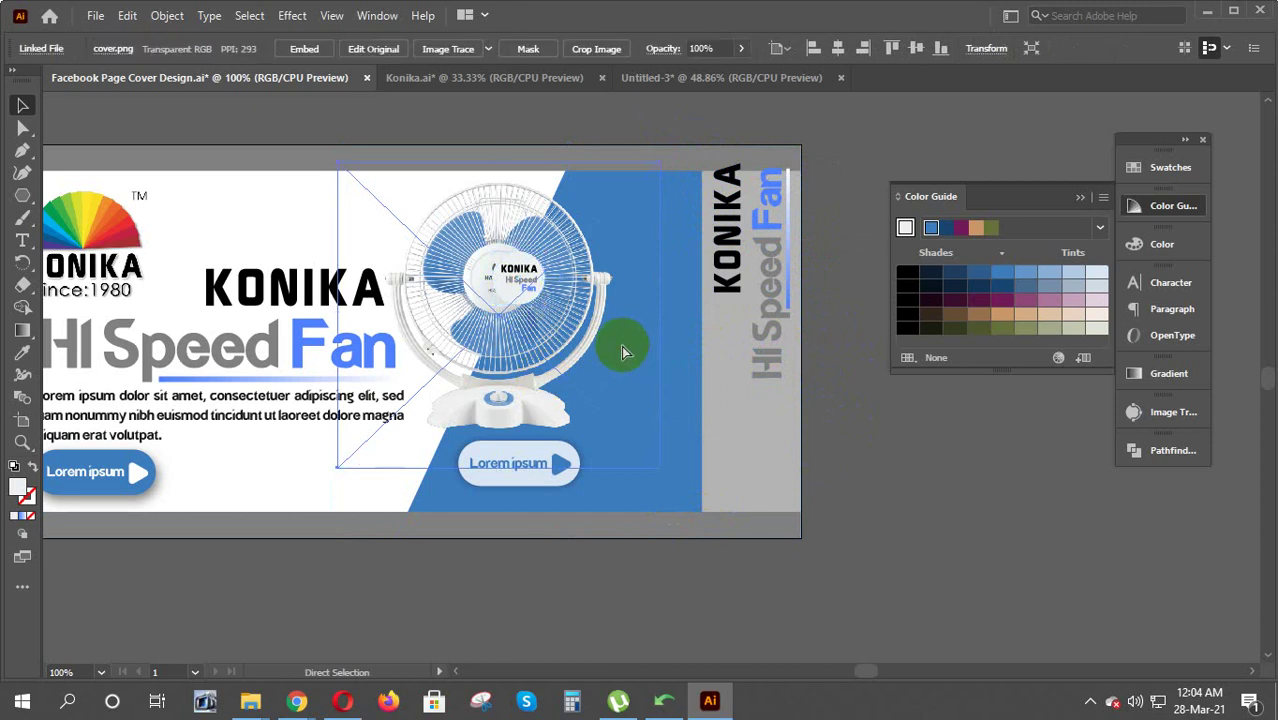
pyautogui.click(622, 352)
pyautogui.moveTo(607, 346)
pyautogui.mouseDown()
pyautogui.moveTo(487, 262)
pyautogui.moveTo(632, 320)
pyautogui.mouseUp()
pyautogui.hotkey('ctrl', 'z')
# Nudge the logo objects on the fan slightly to the left
pyautogui.click(622, 314)
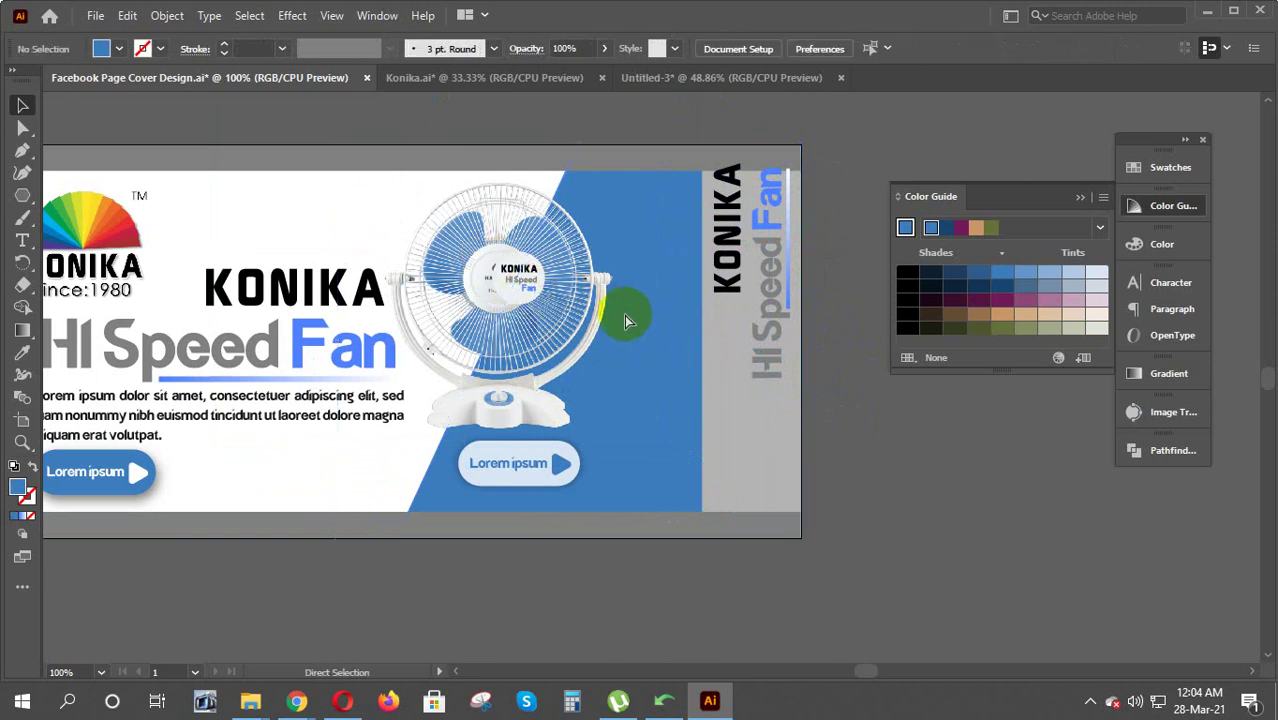
pyautogui.click(565, 345)
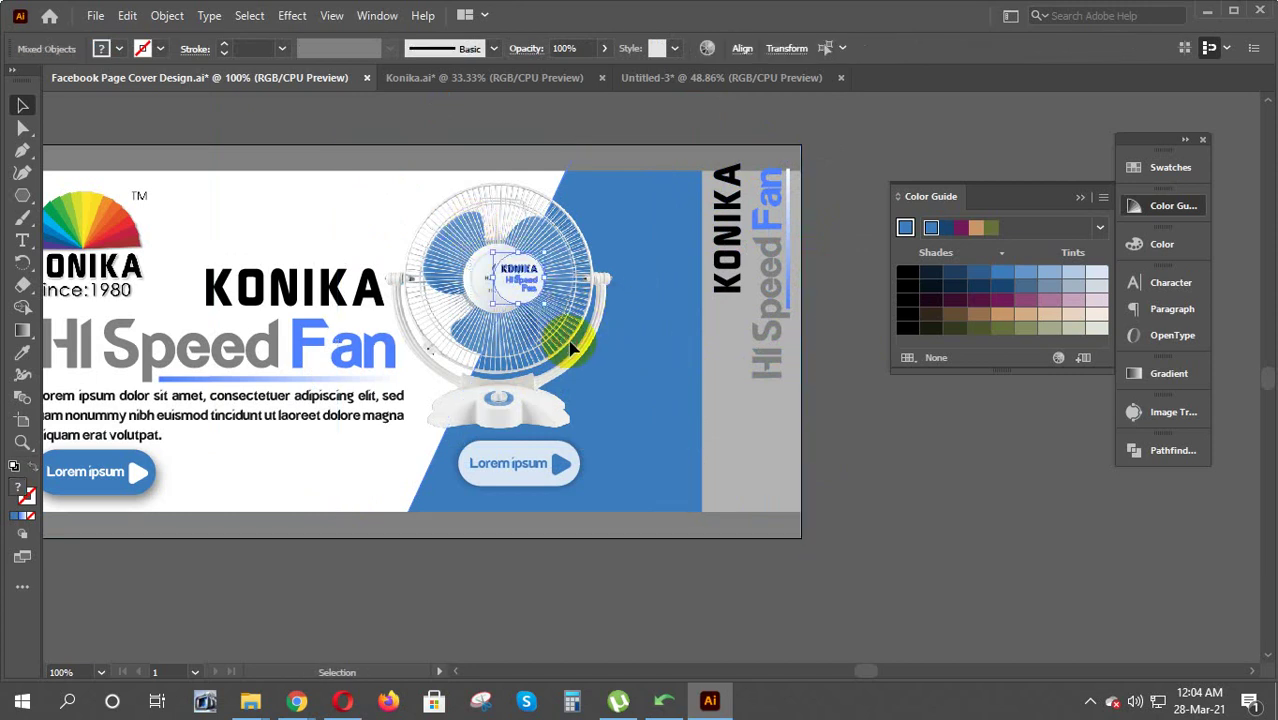
pyautogui.hotkey('shift', 'Left')
pyautogui.hotkey('shift', 'Left')
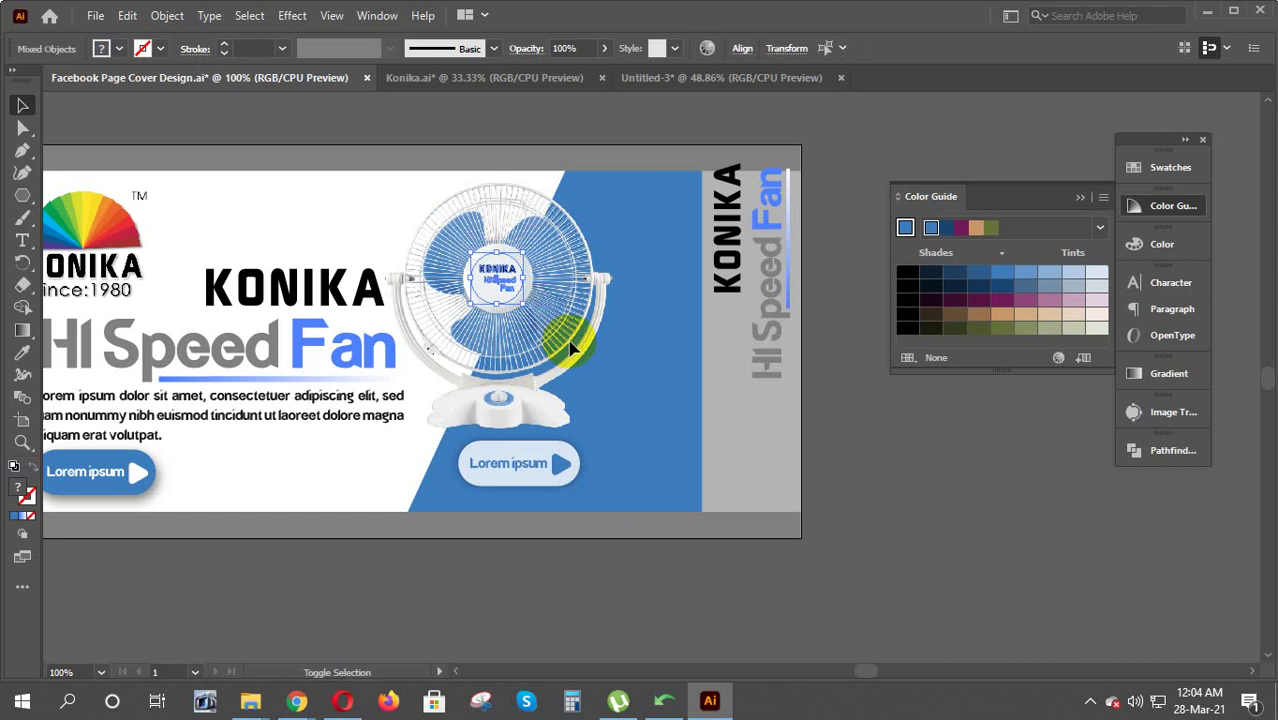
pyautogui.press('Left')
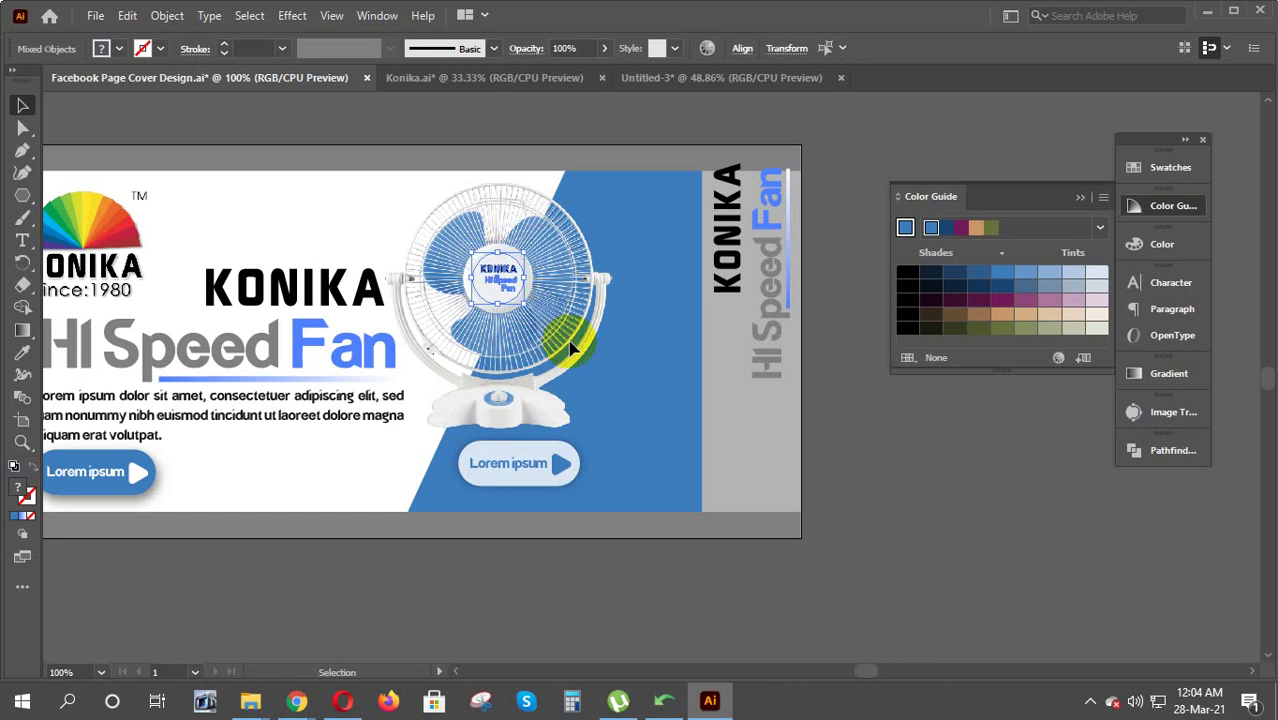
pyautogui.click(590, 121)
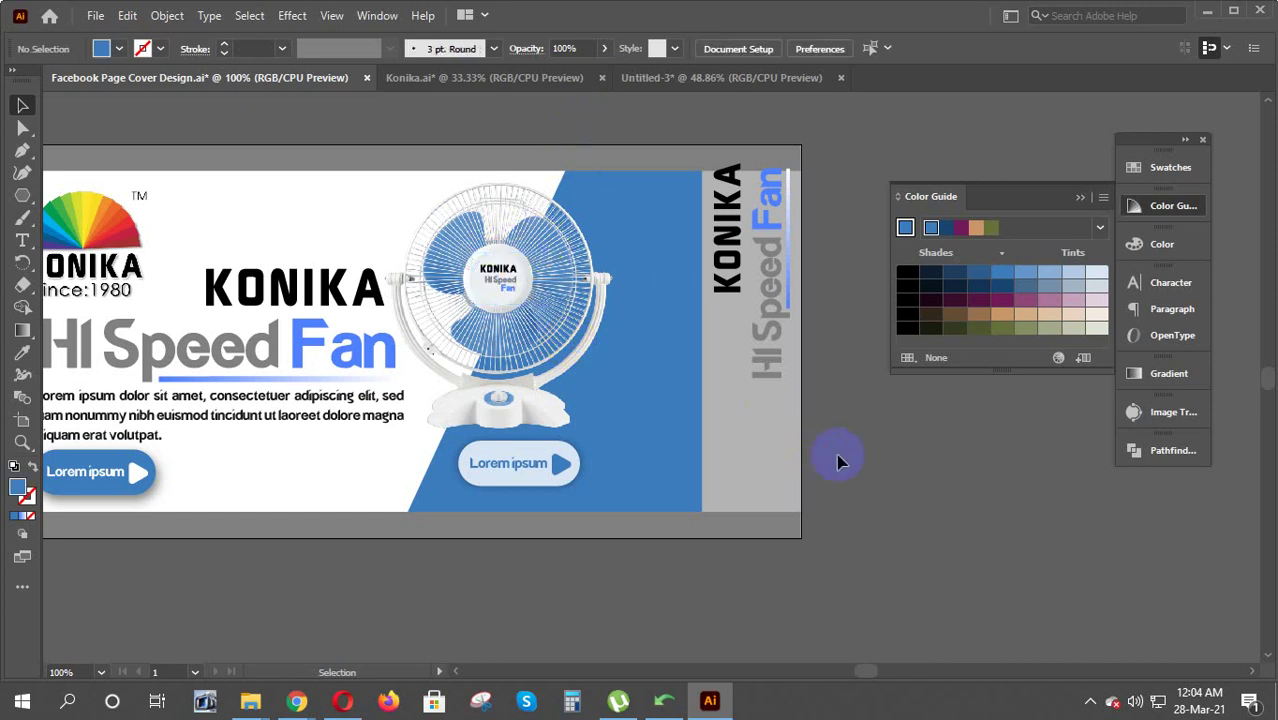
pyautogui.click(585, 385)
pyautogui.moveTo(585, 385); pyautogui.dragTo(462, 208)
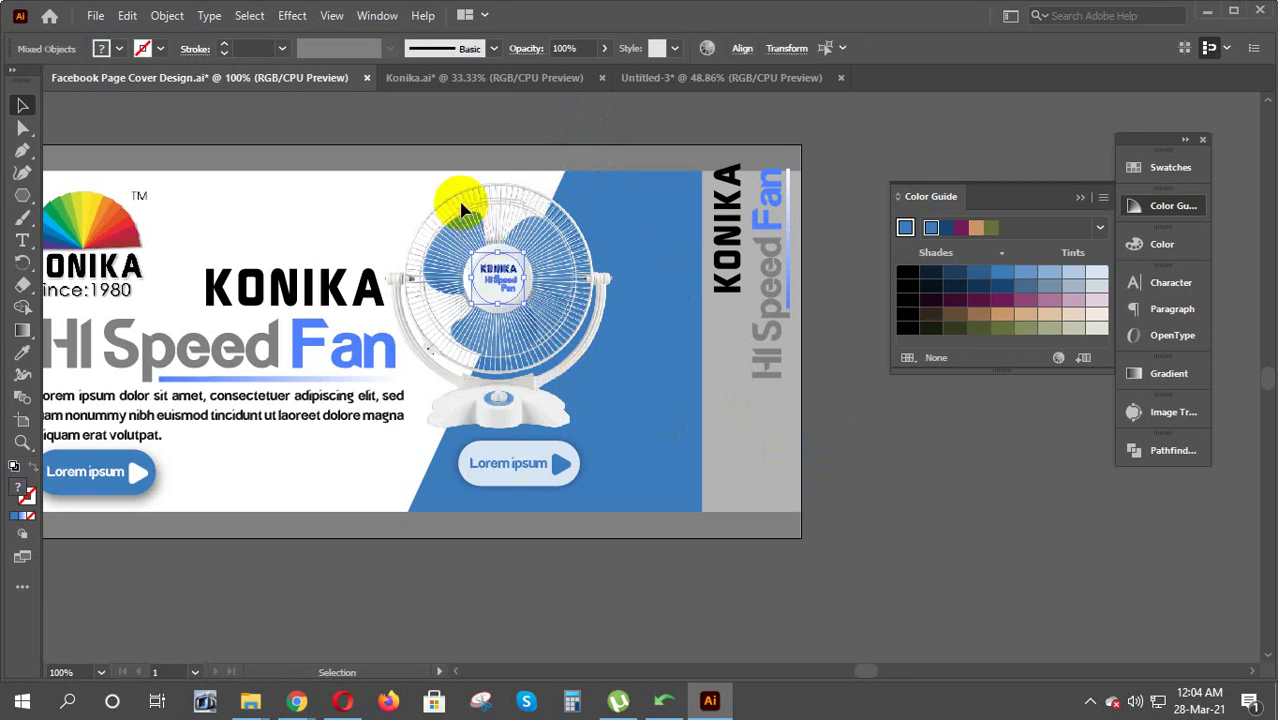
pyautogui.click(462, 208)
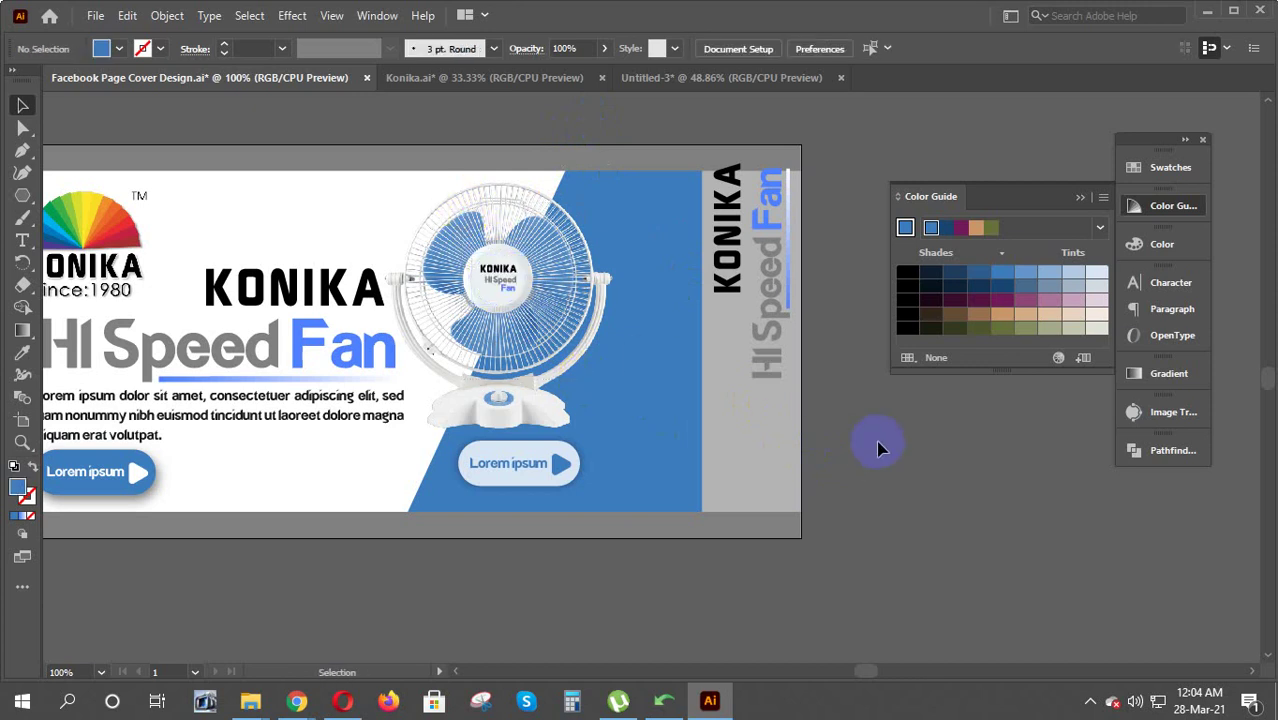
# Move the vertical KONIKA Hi Speed Fan text group slightly down
pyautogui.moveTo(845, 466); pyautogui.dragTo(679, 137)
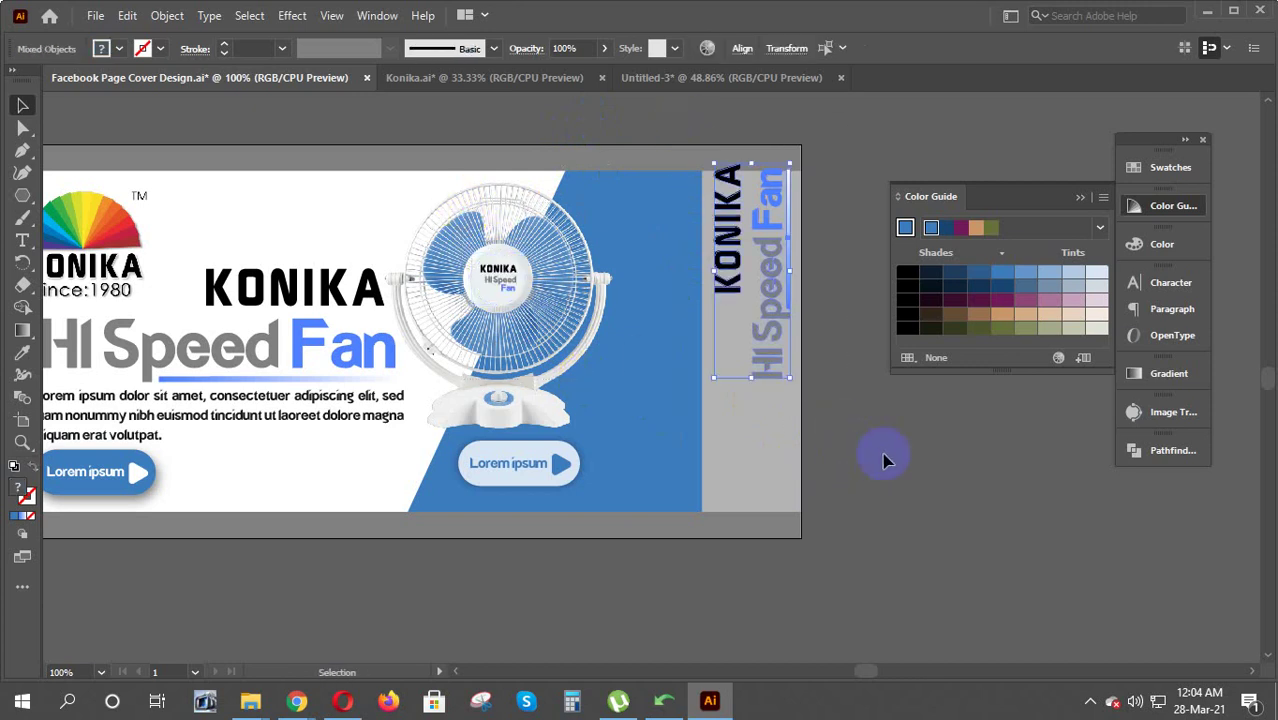
pyautogui.hotkey('shift', 'Down')
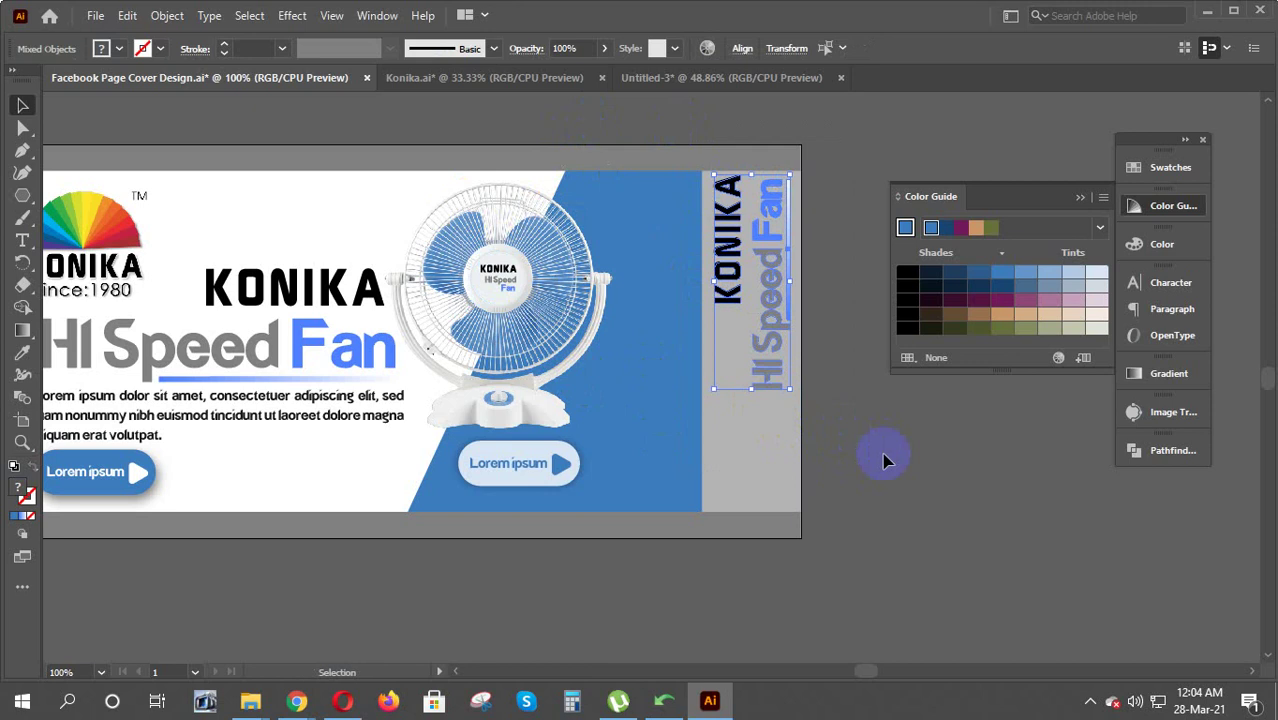
pyautogui.click(884, 461)
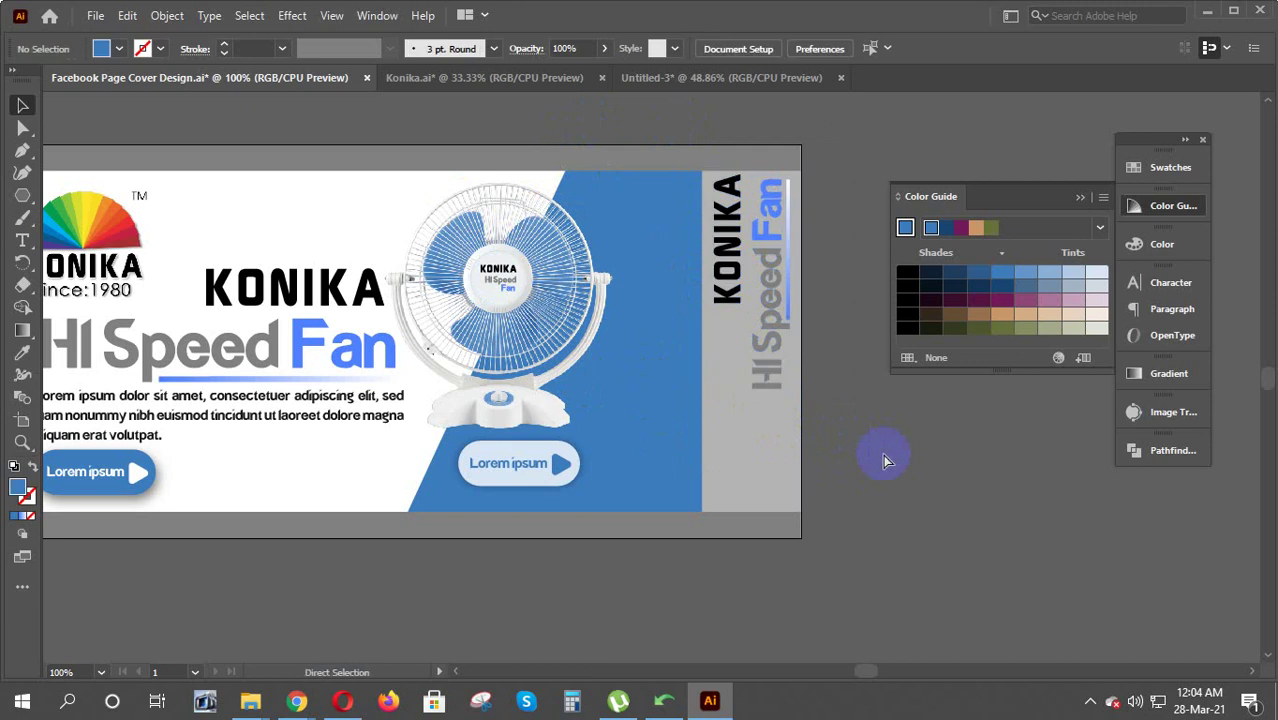
# Re-centre the artboard and zoom the view back to 100%
pyautogui.hotkey('ctrl', '-')
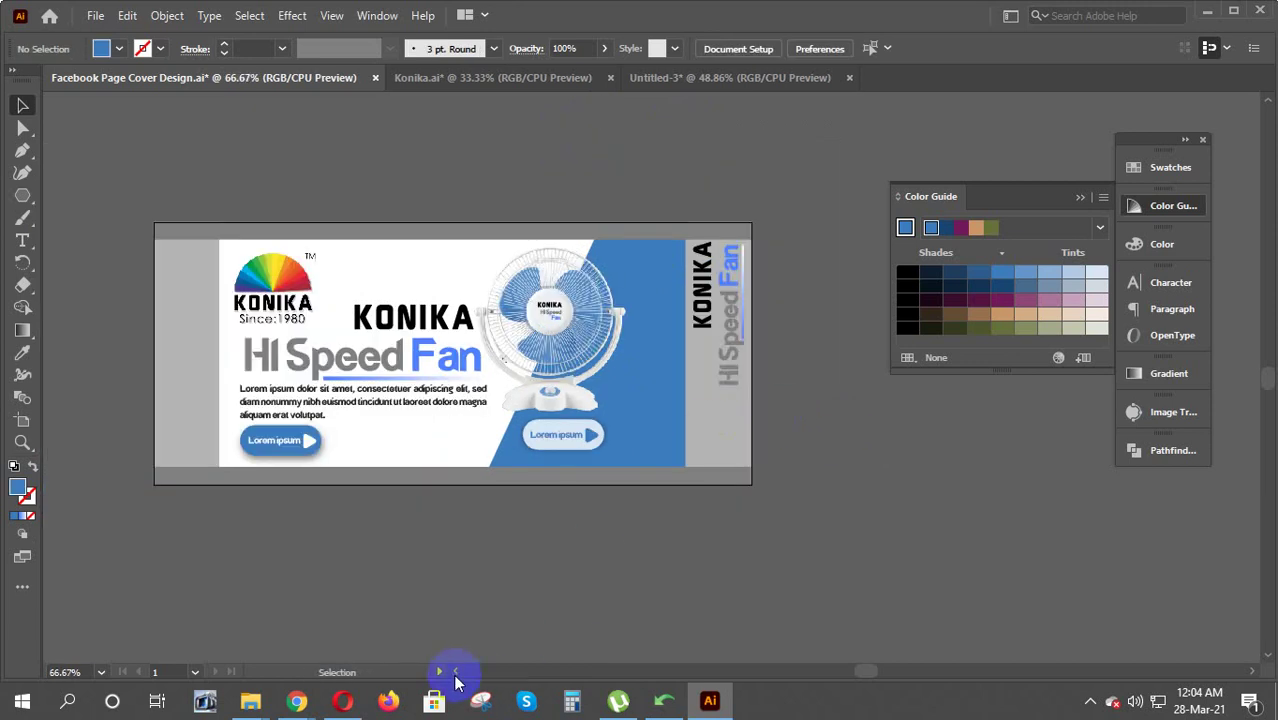
pyautogui.click(453, 677)
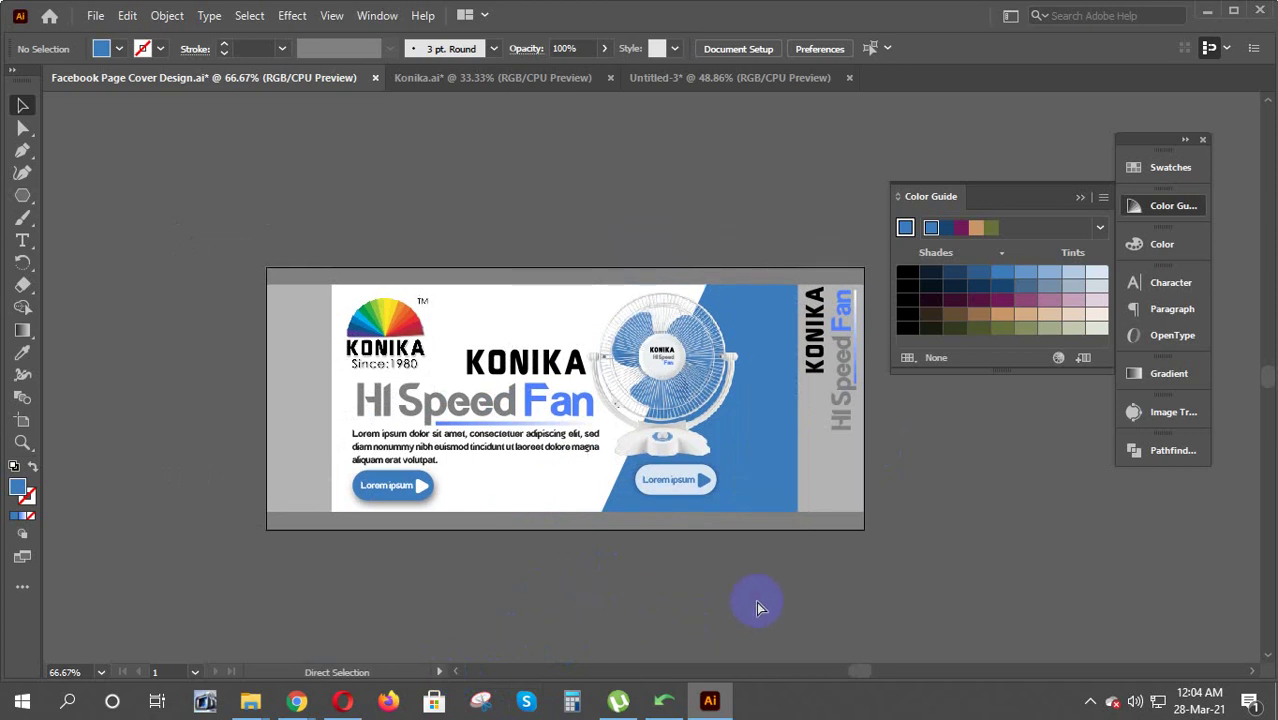
pyautogui.hotkey('ctrl', '1')
pyautogui.scroll(-1, 820, 606)
pyautogui.scroll(-1, 850, 603)
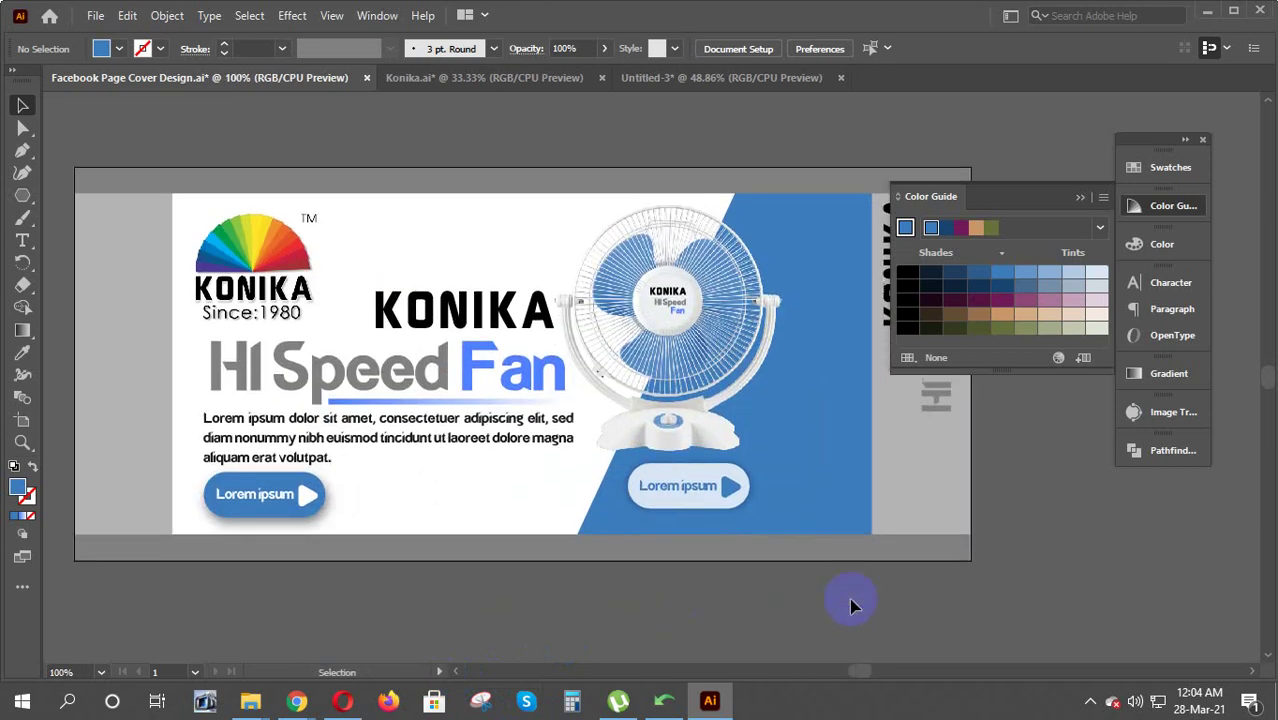
# Sample white onto the right Lorem ipsum button with the Eyedropper
pyautogui.click(706, 478)
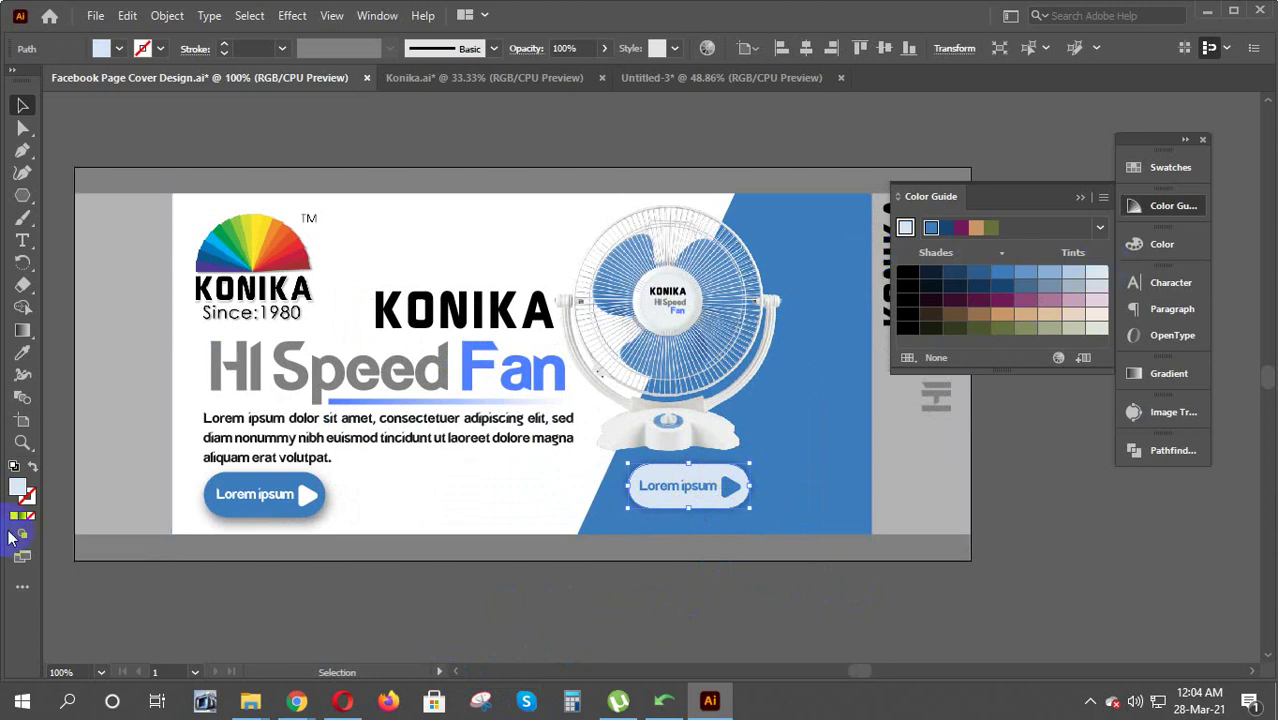
pyautogui.click(22, 353)
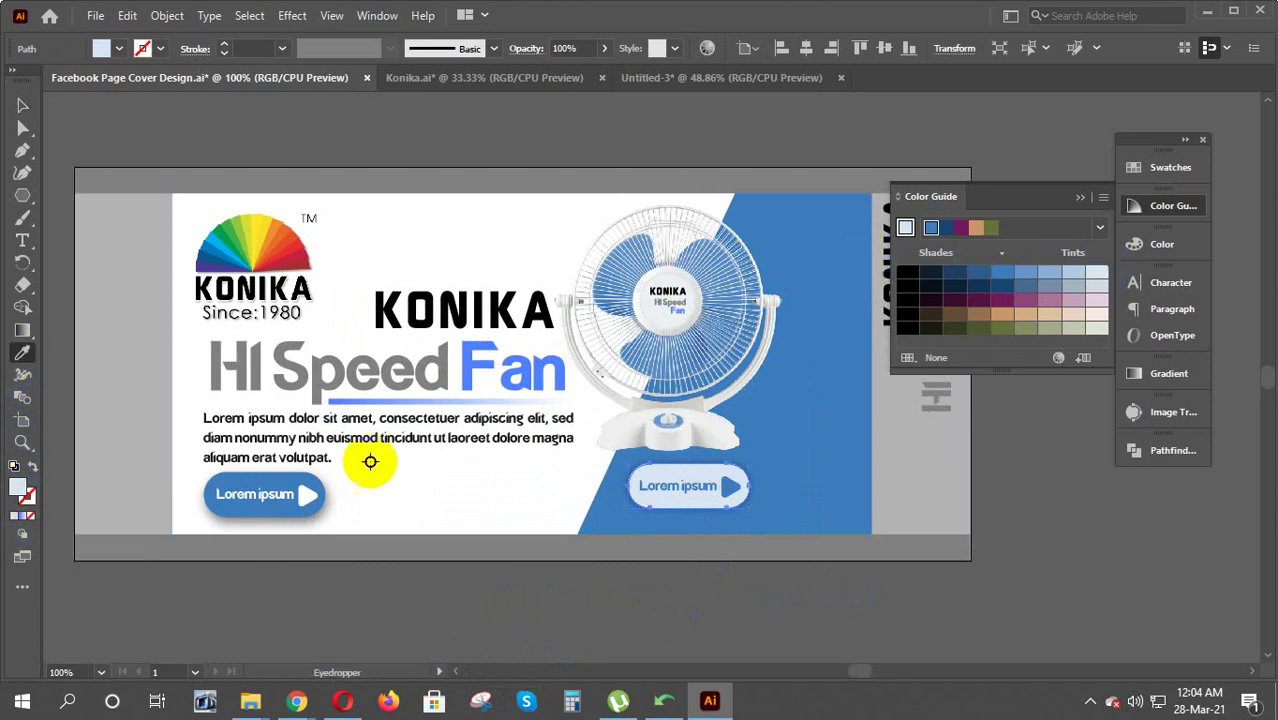
pyautogui.click(428, 481)
pyautogui.click(22, 105)
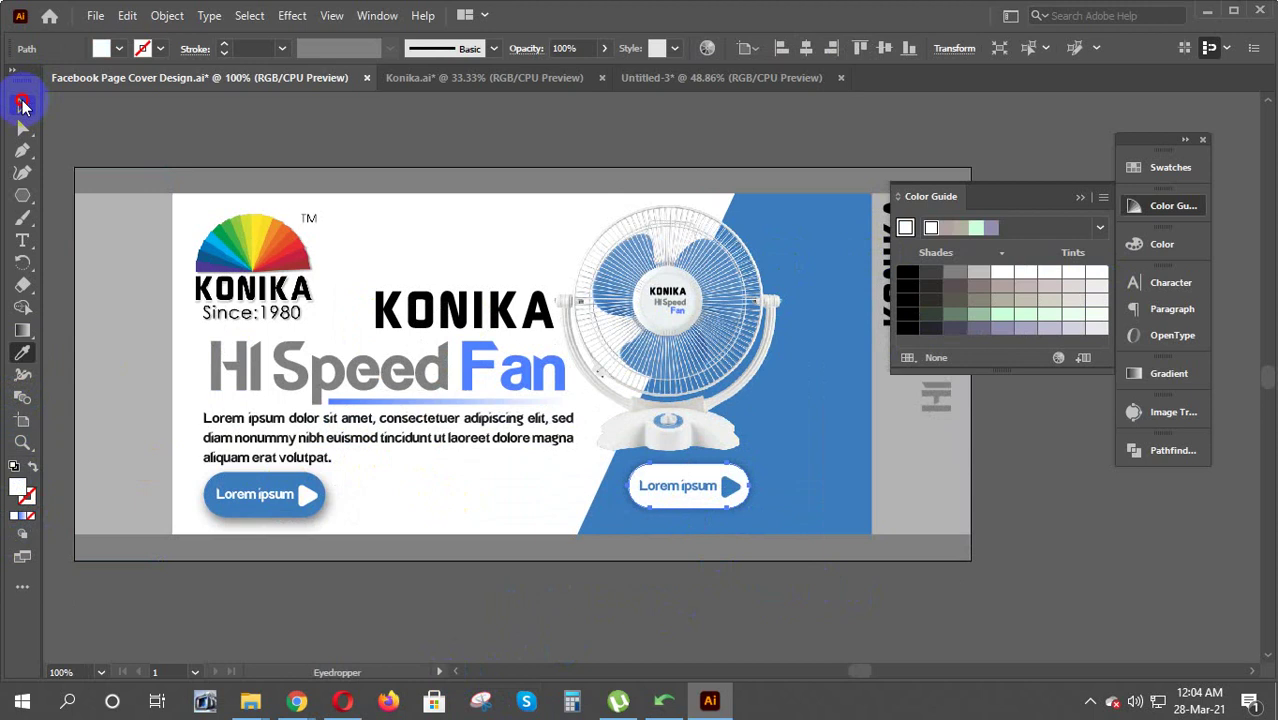
pyautogui.click(724, 590)
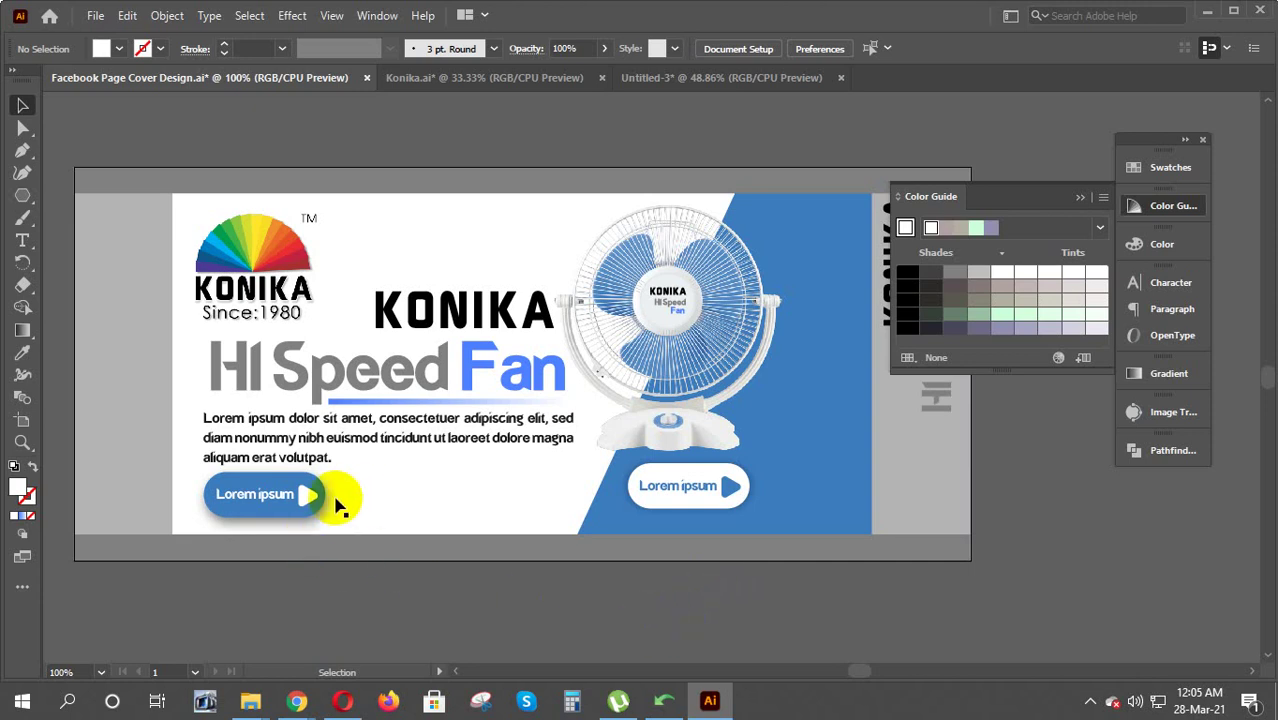
pyautogui.click(125, 488)
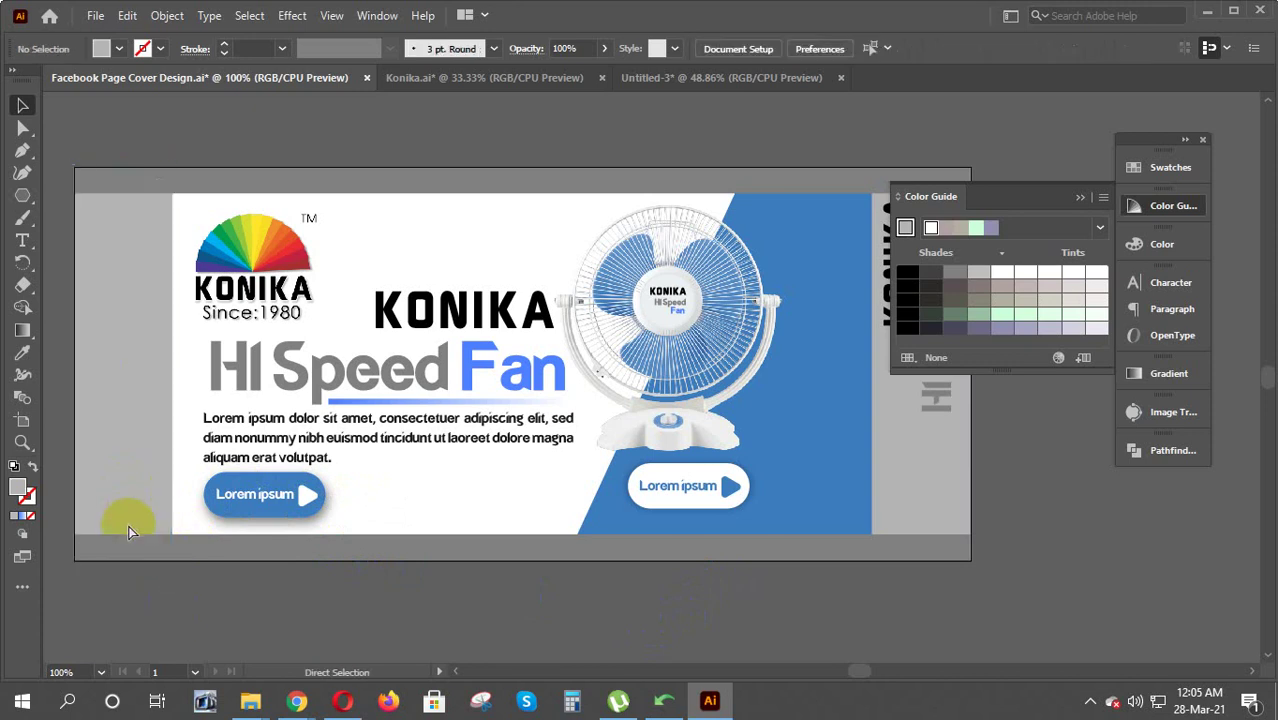
# Box-select the left Lorem ipsum button group and nudge it down two steps below the paragraph
pyautogui.moveTo(156, 583); pyautogui.dragTo(375, 480)
pyautogui.click(362, 640)
pyautogui.click(440, 452)
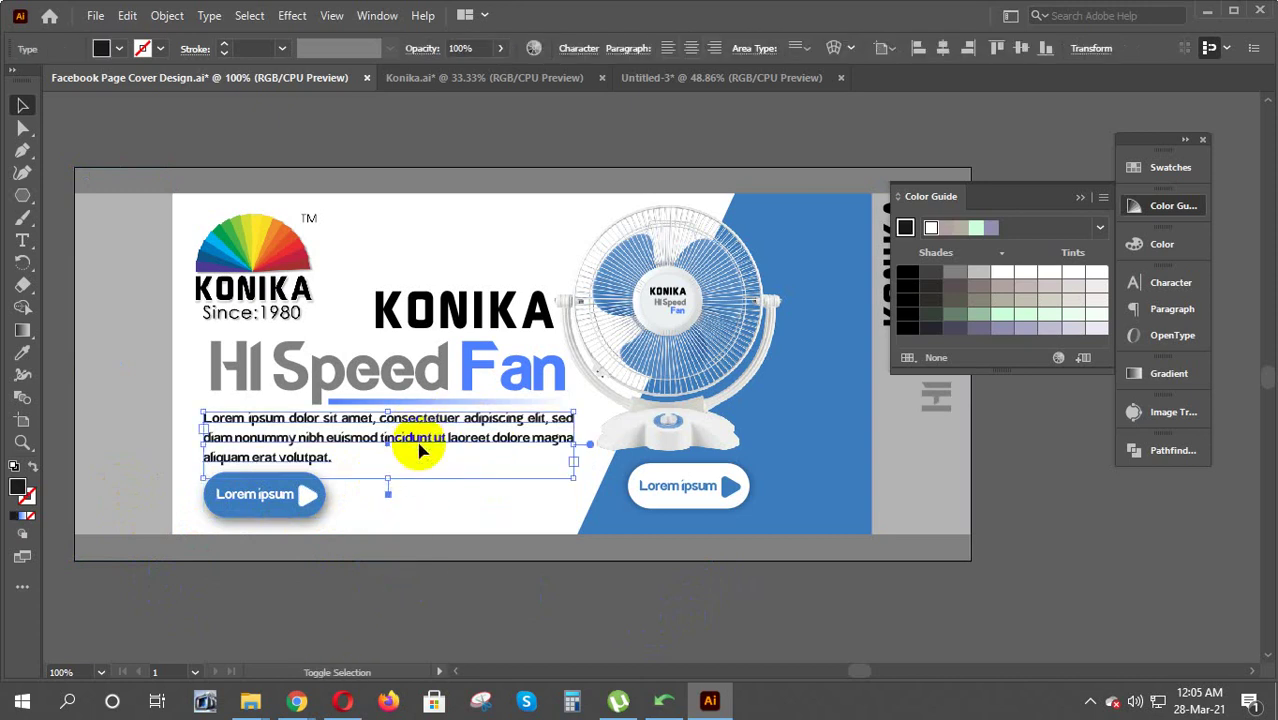
pyautogui.click(385, 594)
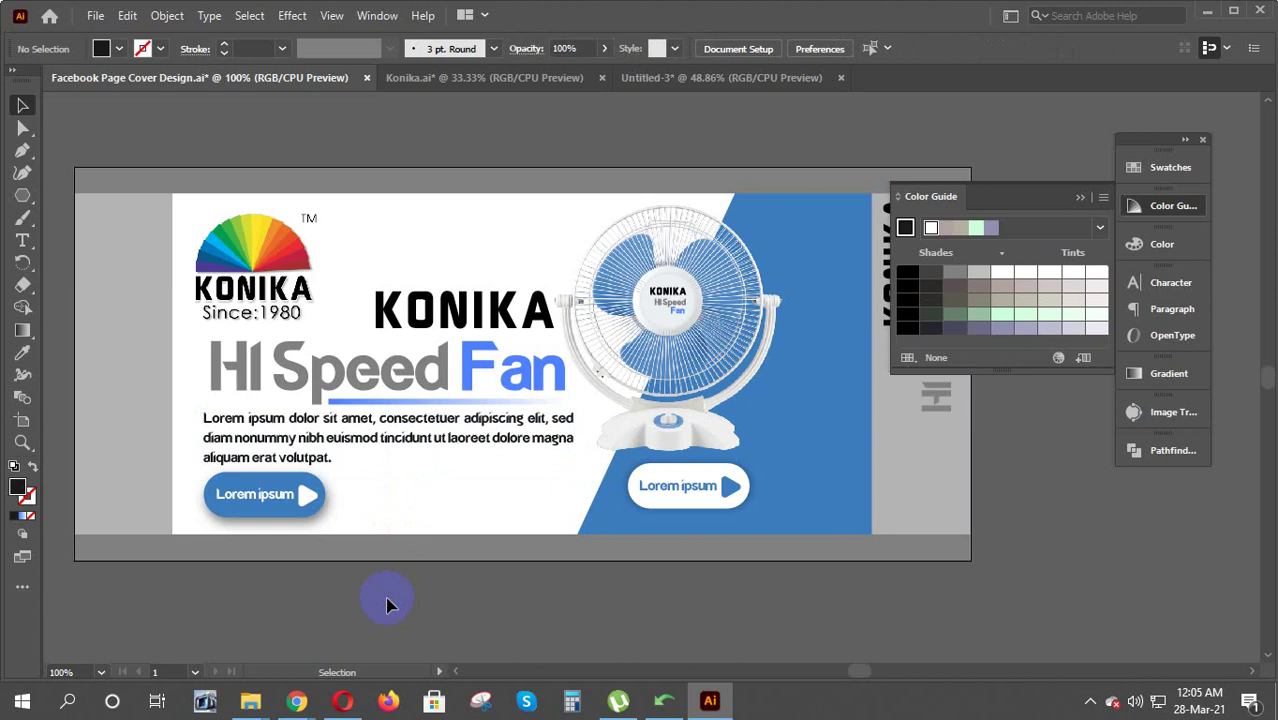
pyautogui.click(436, 448)
pyautogui.keyDown('shift'); pyautogui.click(436, 448); pyautogui.keyUp('shift')
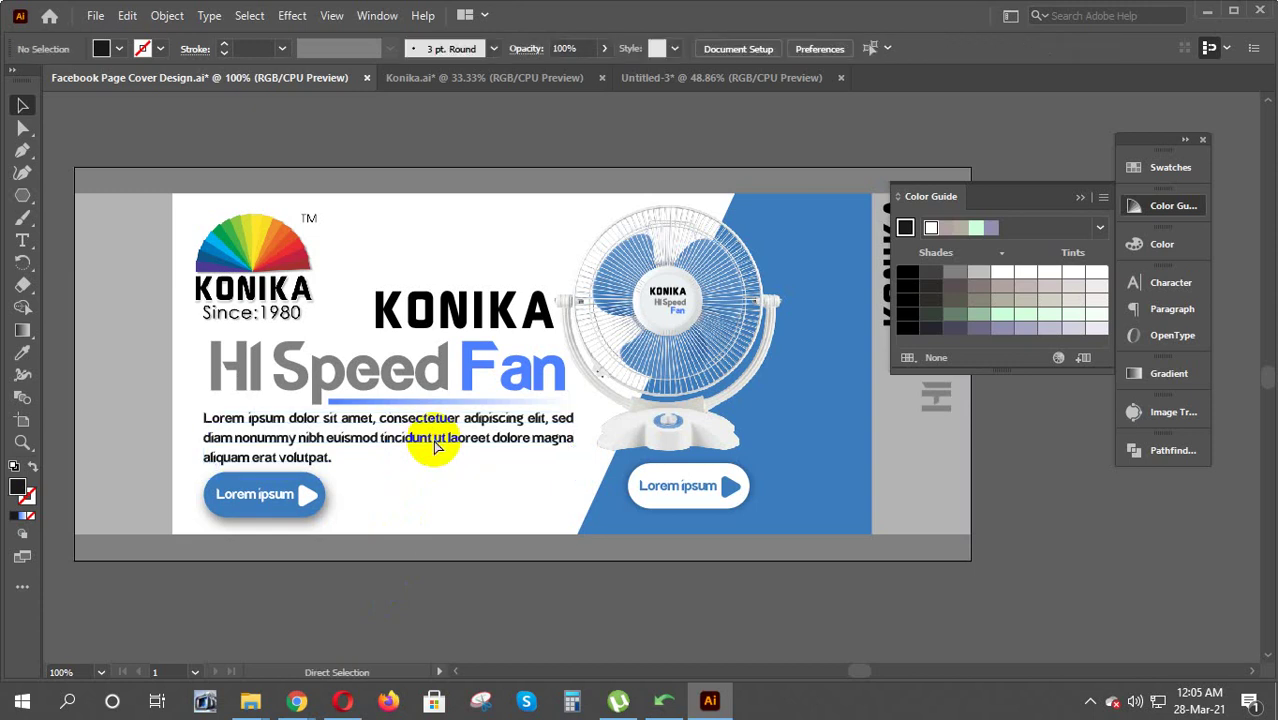
pyautogui.moveTo(385, 608); pyautogui.dragTo(198, 458)
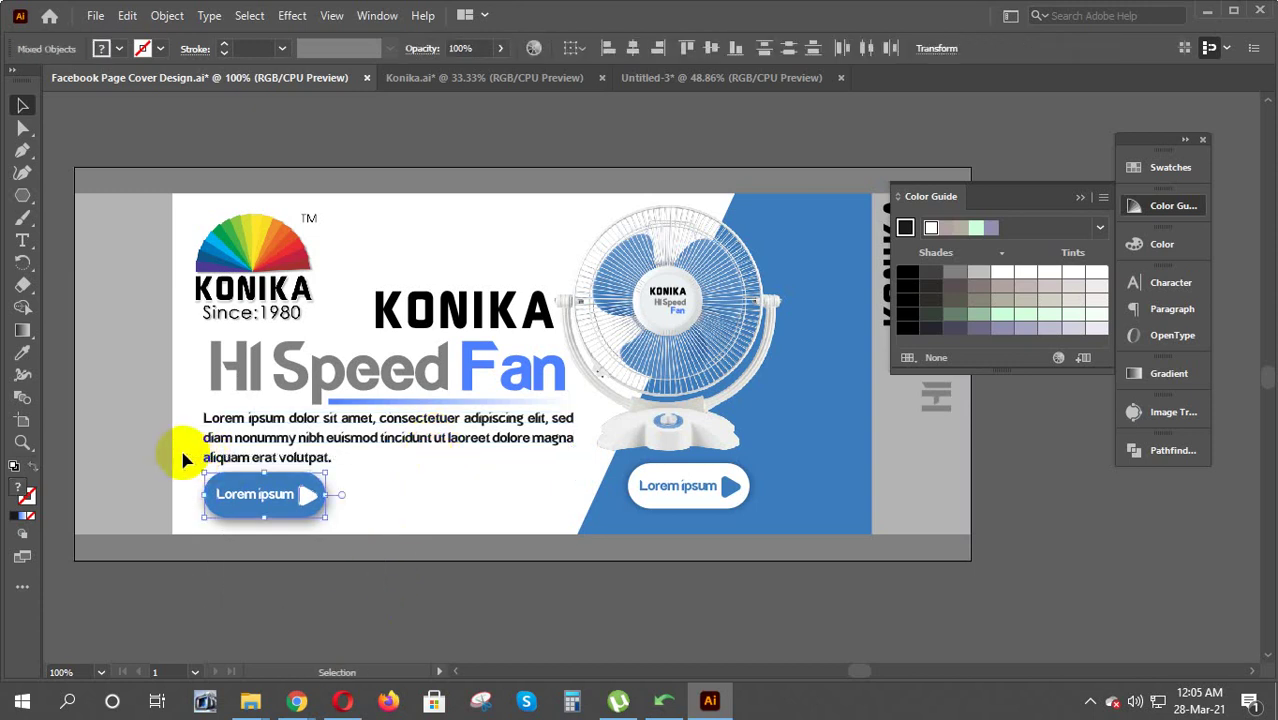
pyautogui.press('Down')
pyautogui.press('Down')
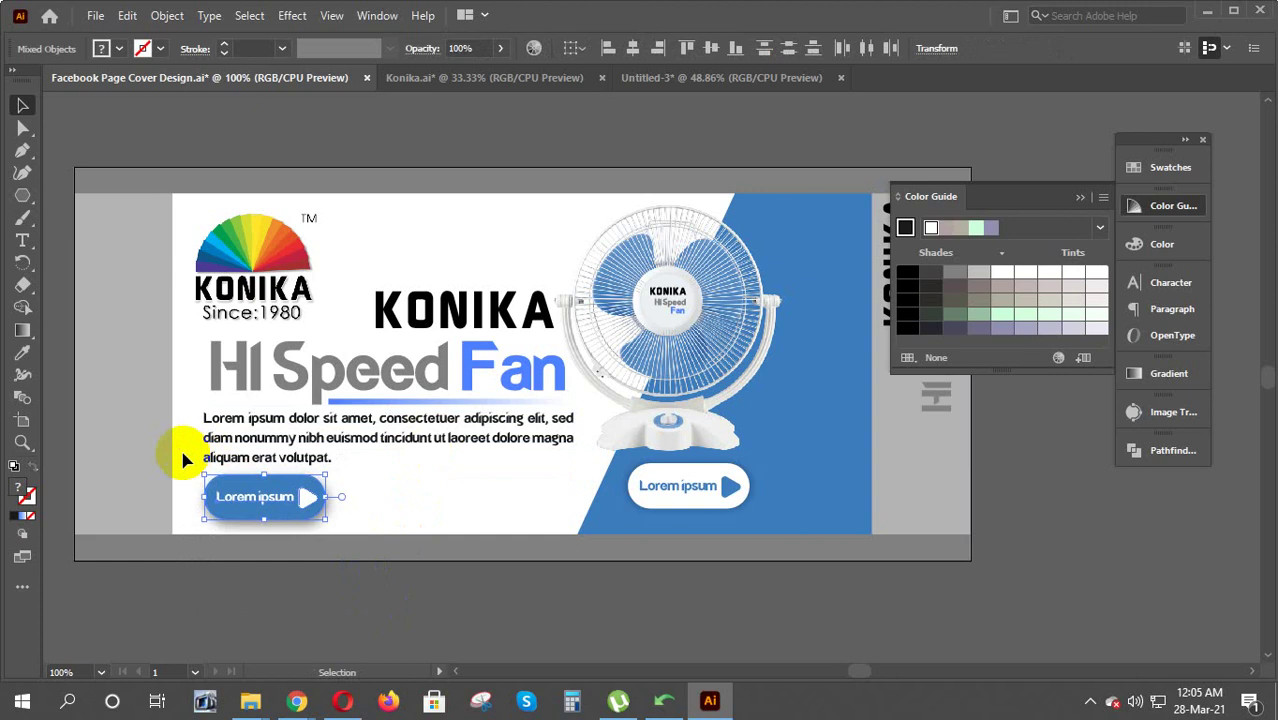
pyautogui.press('Down')
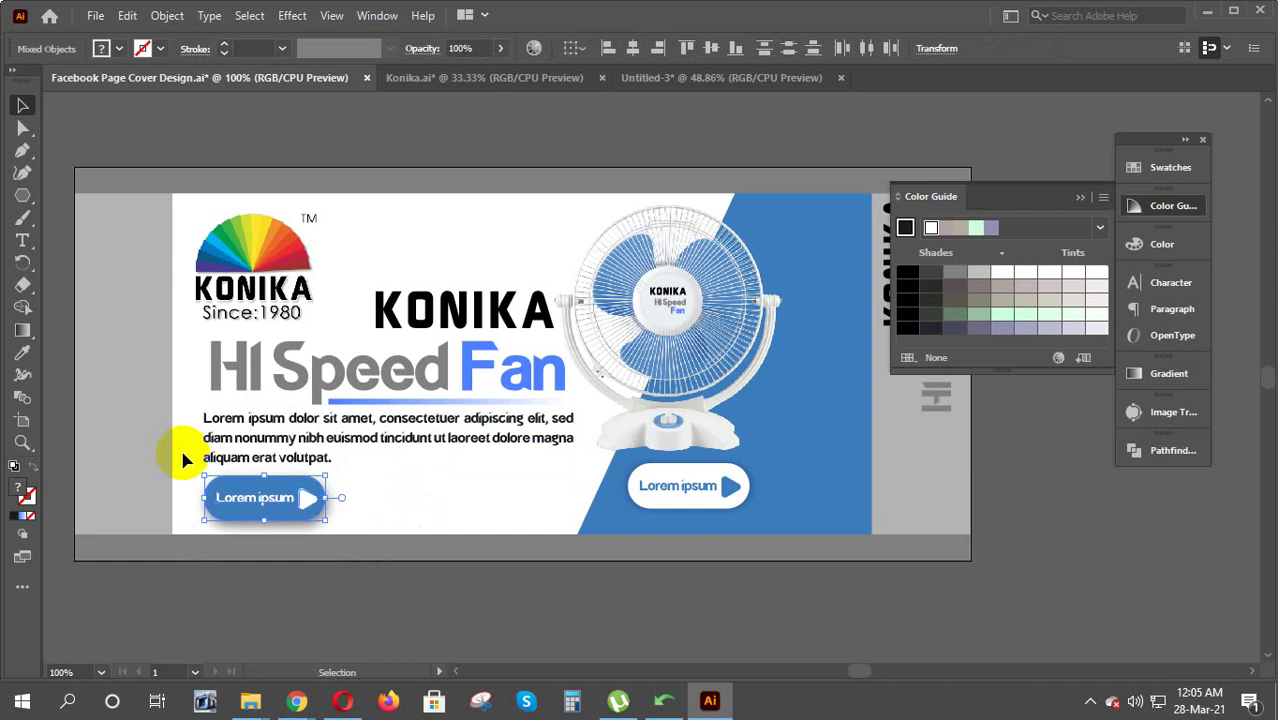
pyautogui.click(388, 628)
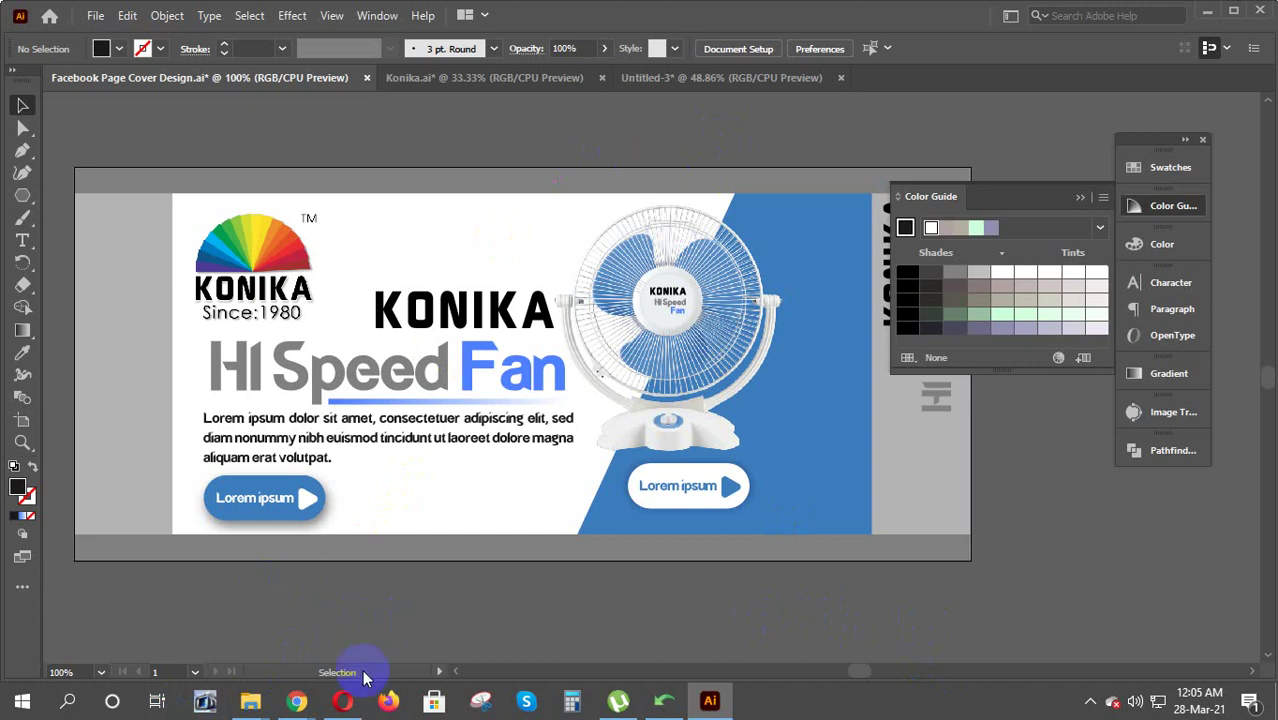
# Return Chrome to the 'facebook cover page design size' results showing the 820 × 360 px Safe Zone template
pyautogui.moveTo(296, 701)
pyautogui.click(216, 638)
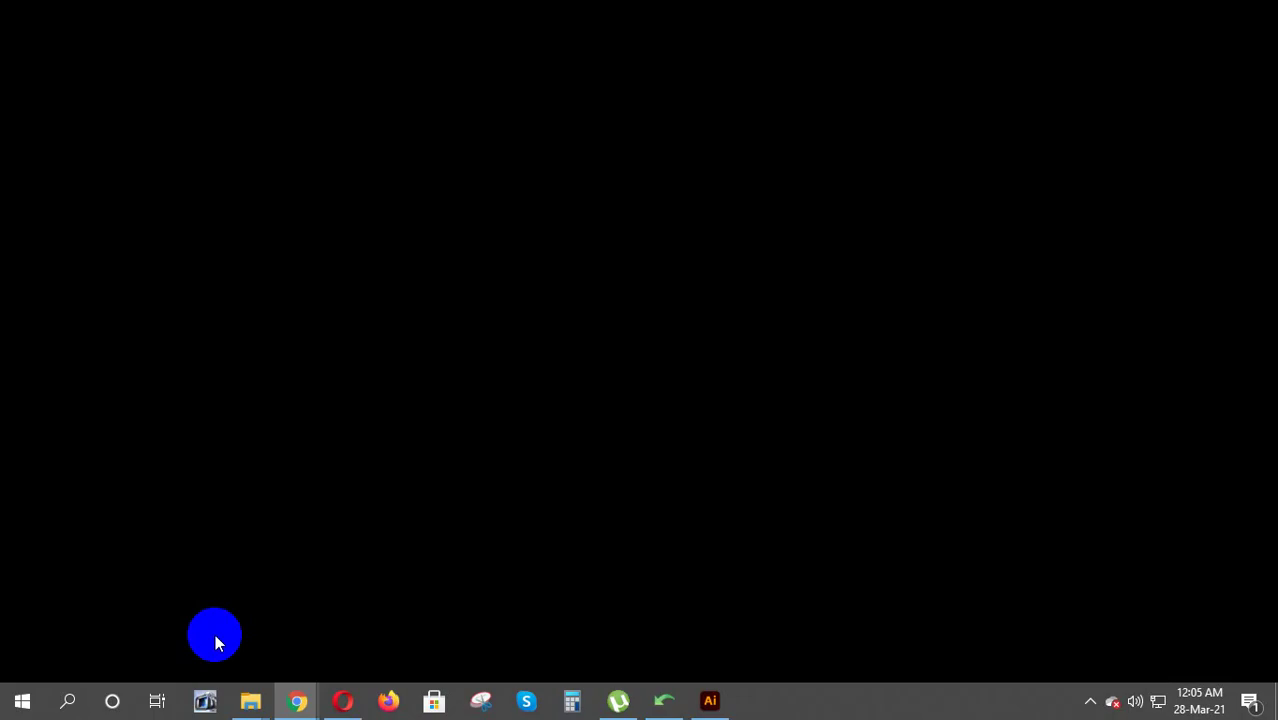
pyautogui.click(806, 20)
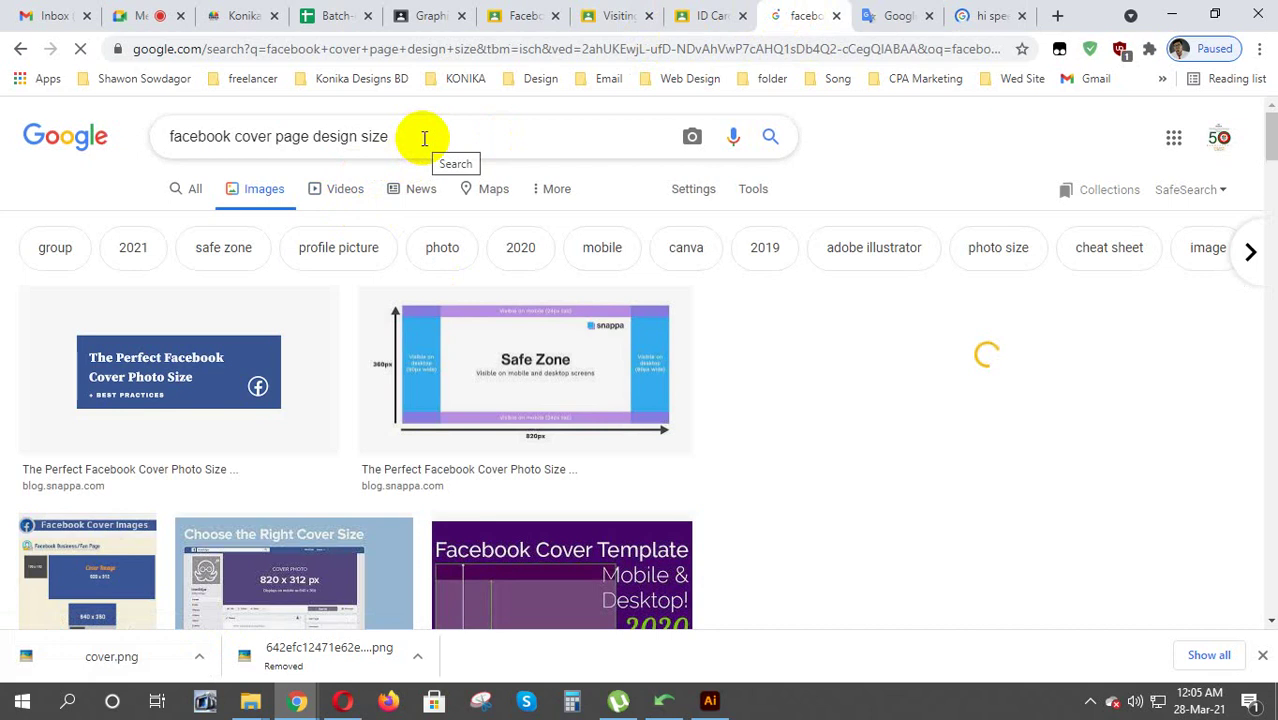
pyautogui.click(424, 138)
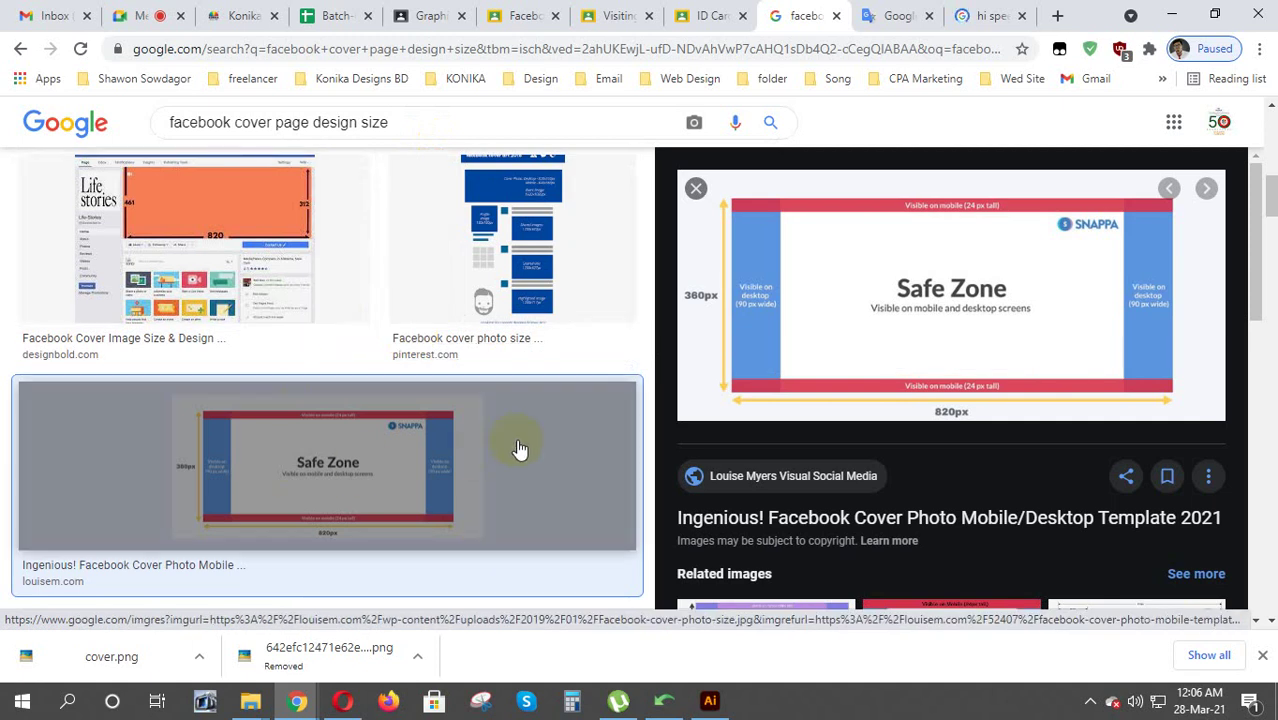
pyautogui.scroll(2, 519, 448)
# Replace the query with 'white back' and run the 'white background wallpaper' suggestion
pyautogui.tripleClick(409, 122)
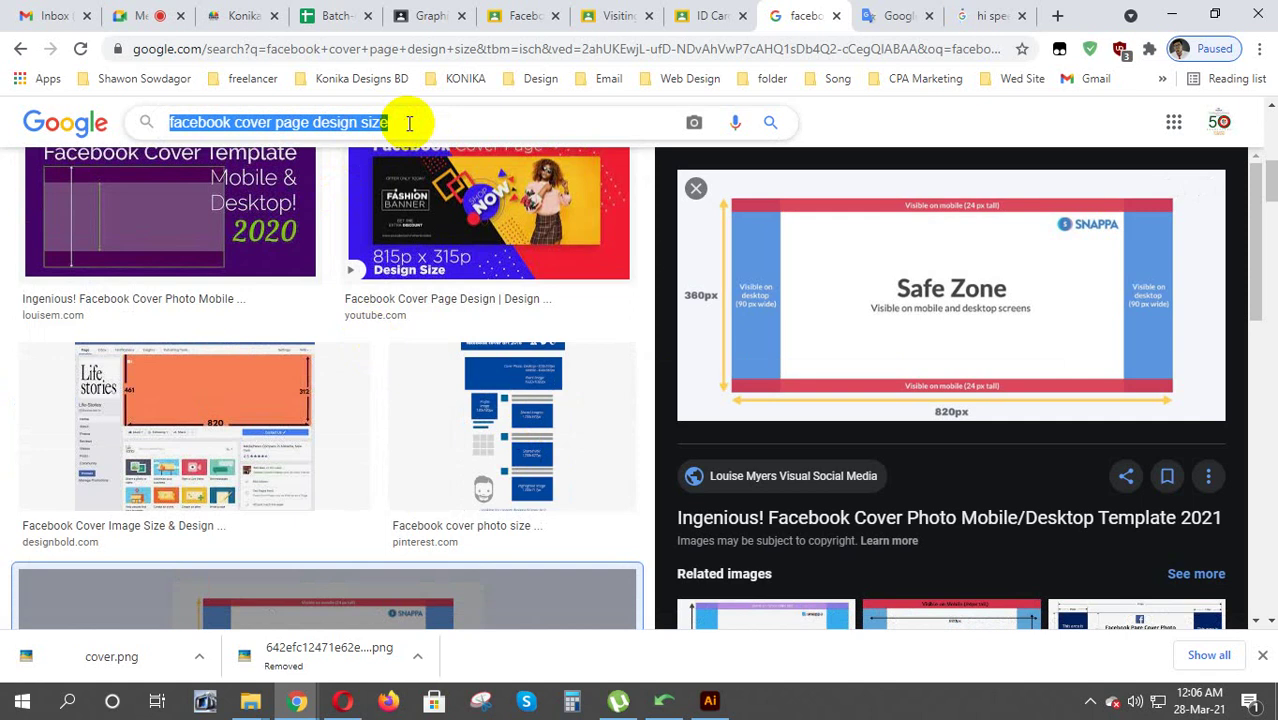
pyautogui.press('BackSpace')
pyautogui.write('WHI')
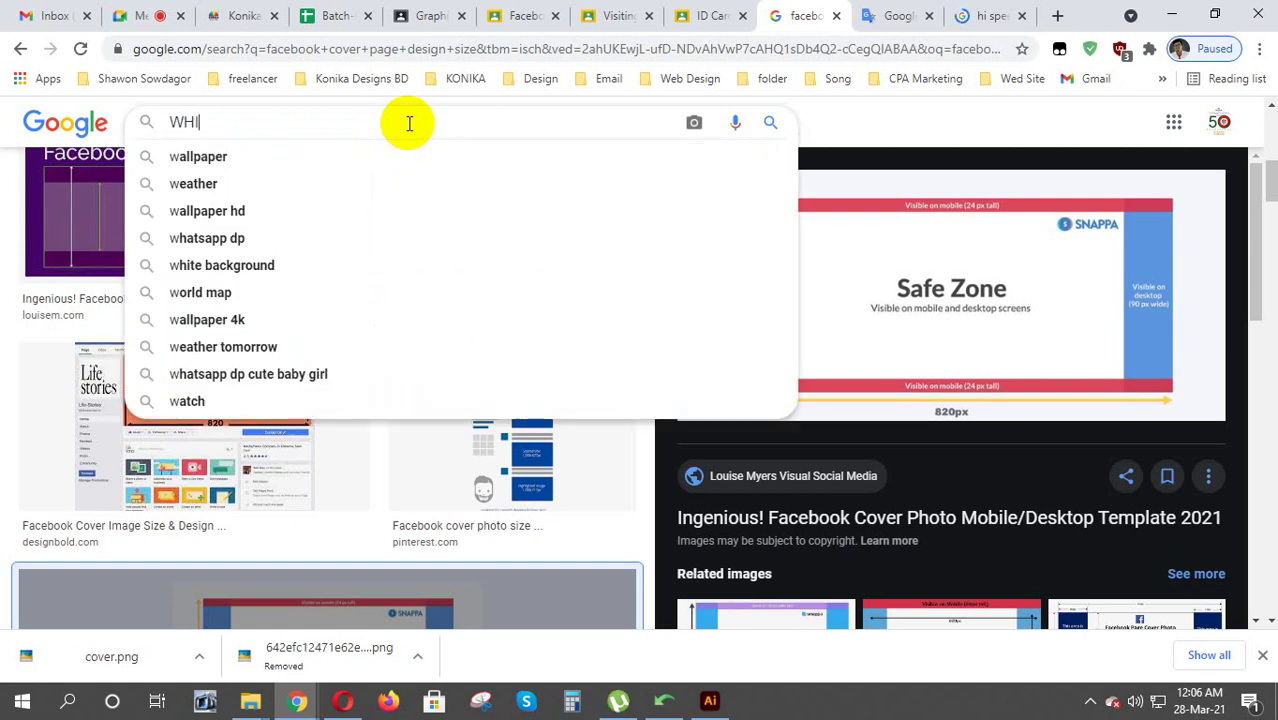
pyautogui.write('TE ')
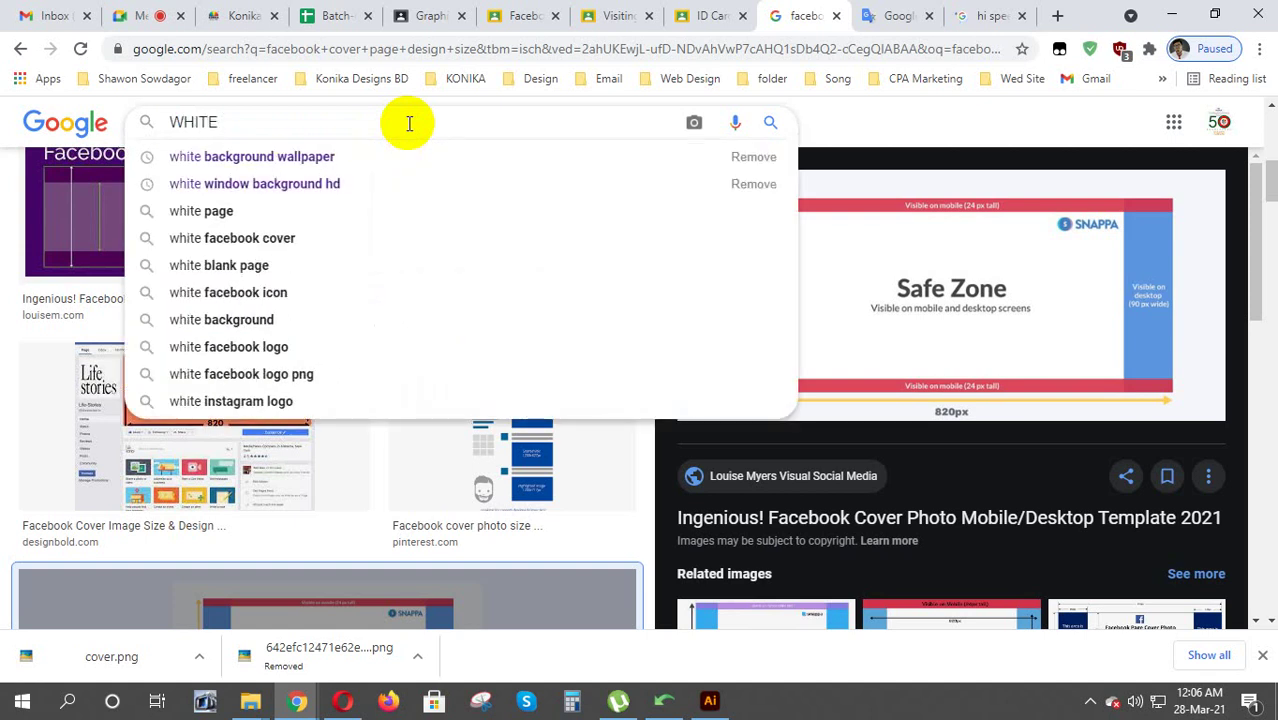
pyautogui.write('ba')
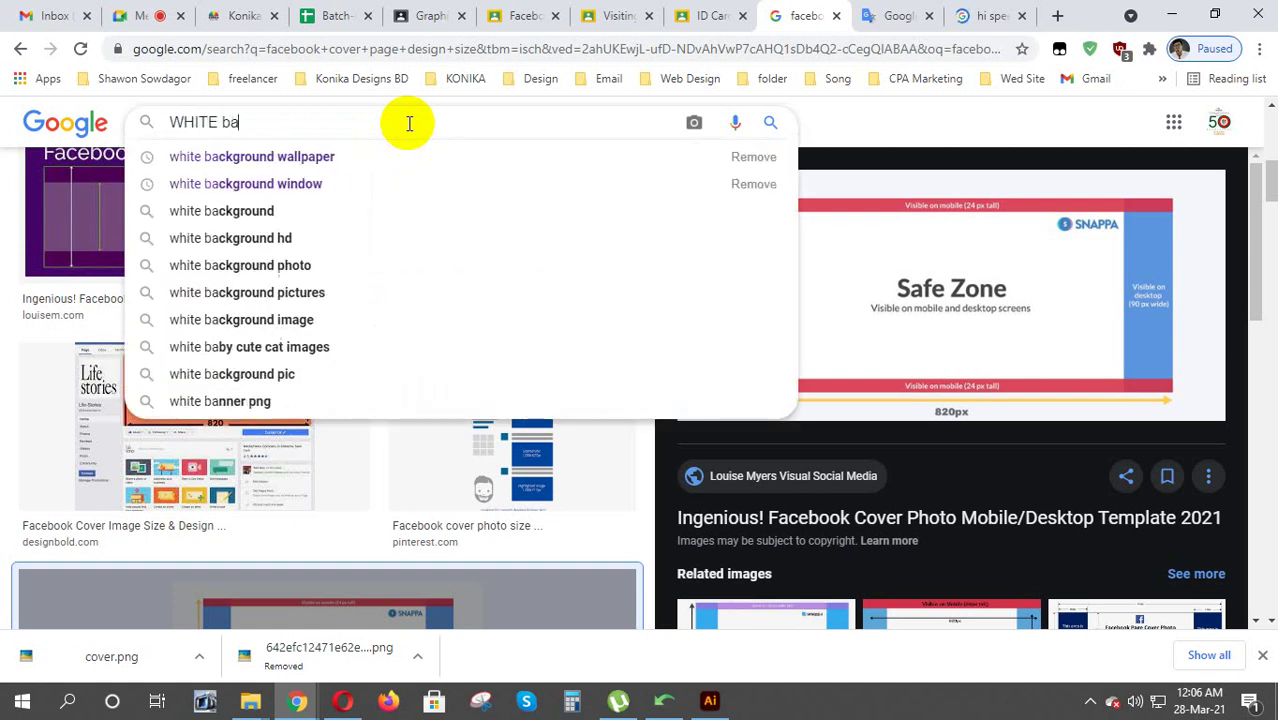
pyautogui.write('ck')
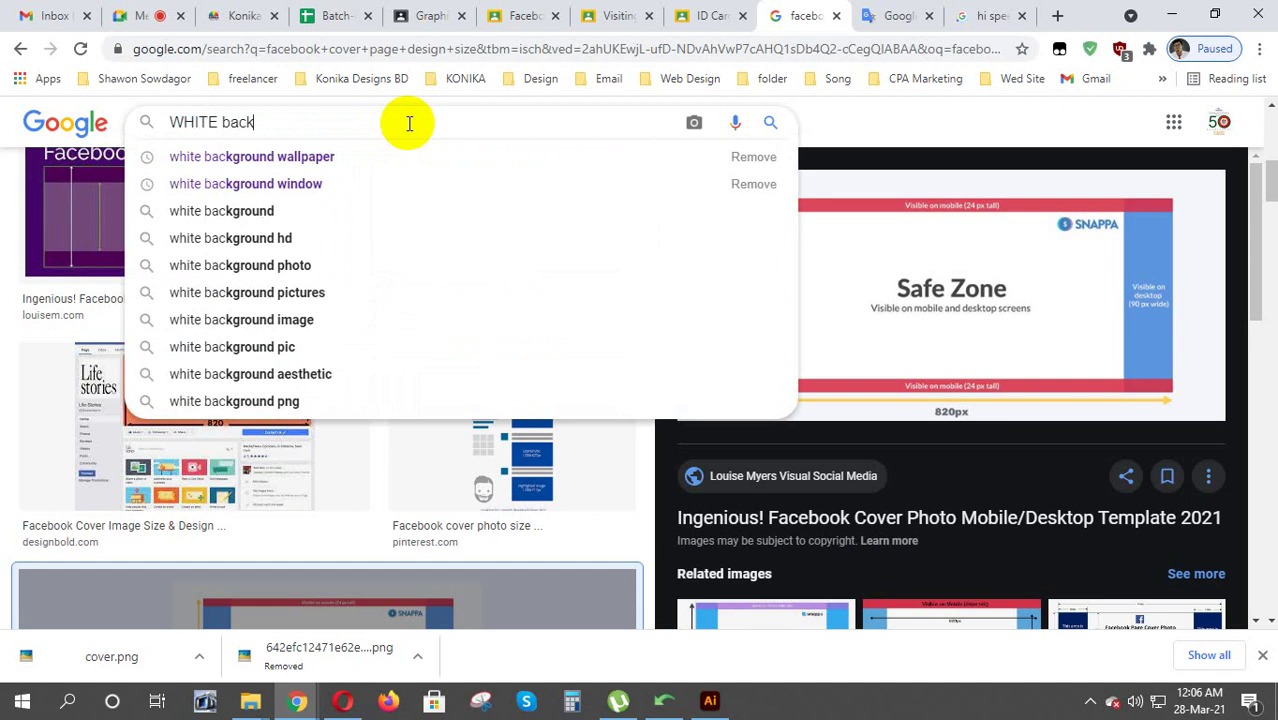
pyautogui.press('Down')
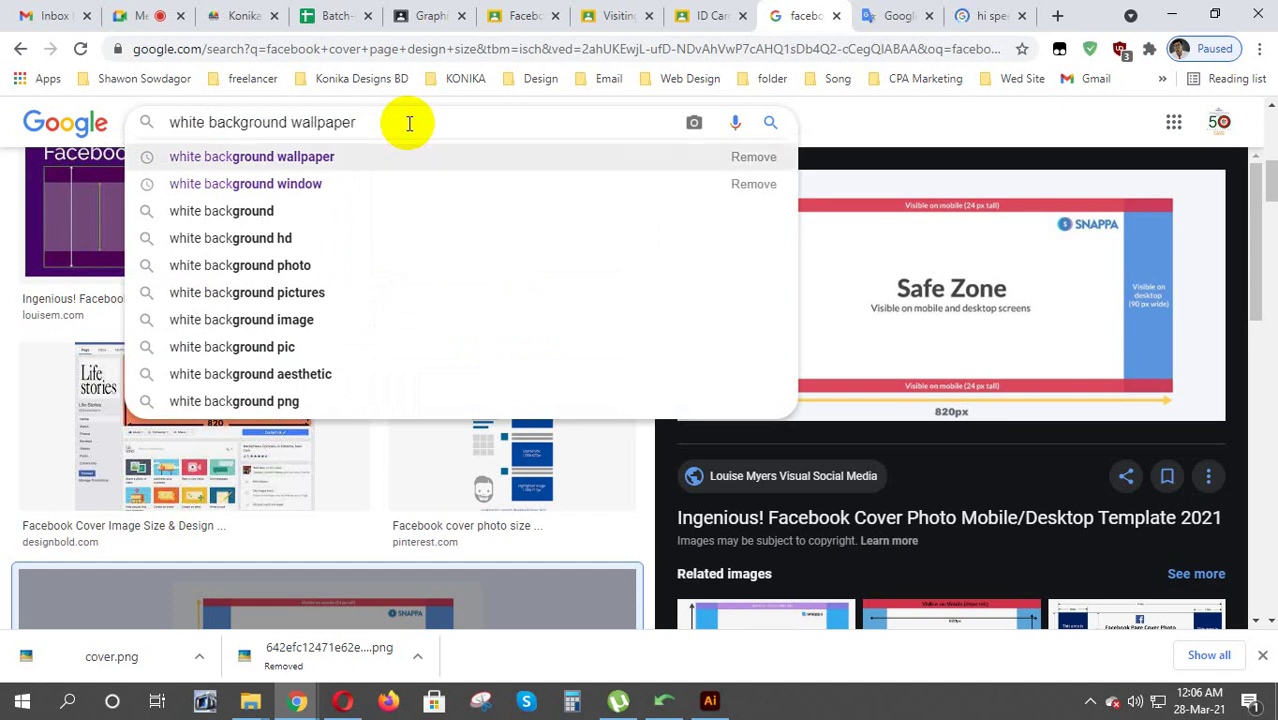
pyautogui.press('Return')
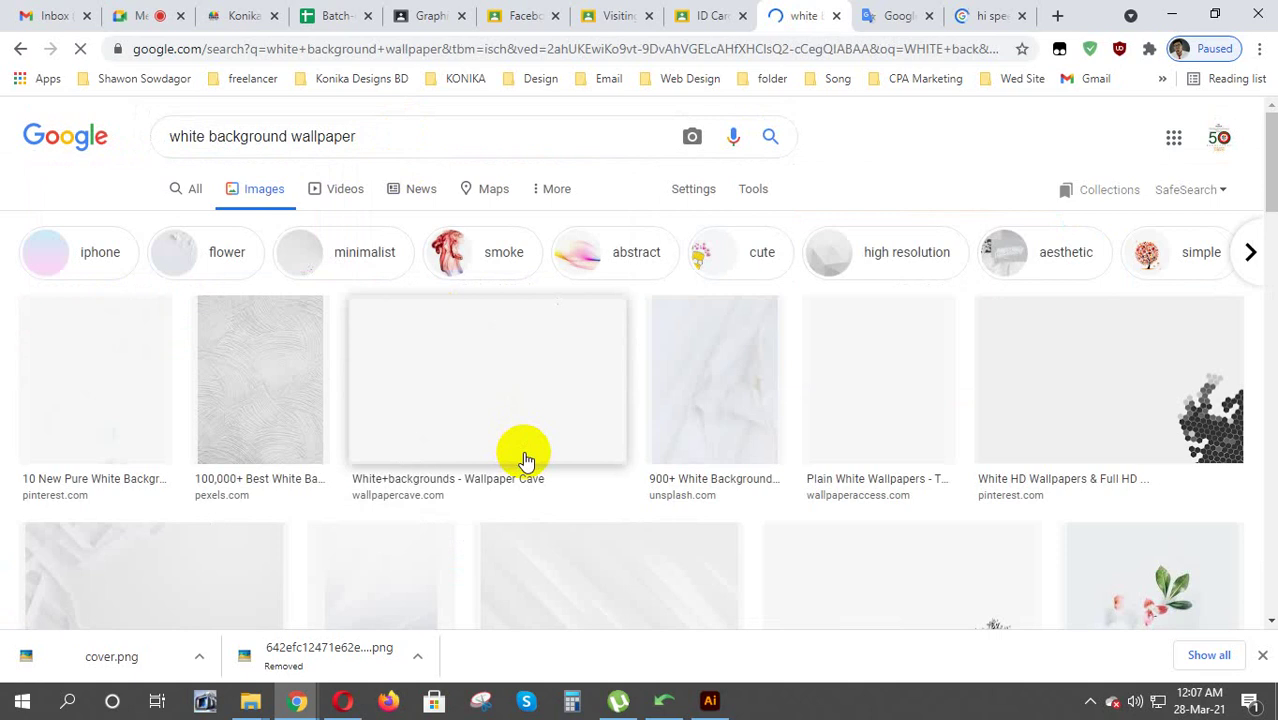
# Scroll the results and preview the blue wave 'Blue Wallpaper White Background' image
pyautogui.scroll(-1, 601, 447)
pyautogui.scroll(-2, 601, 456)
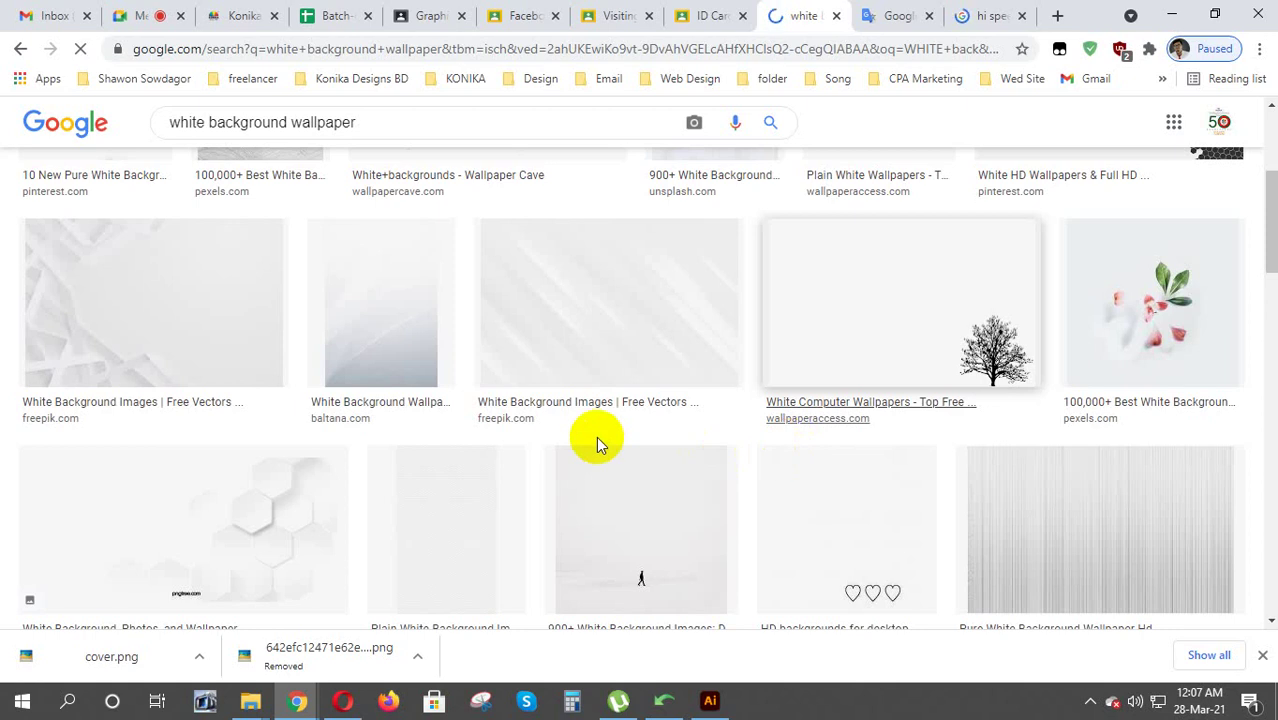
pyautogui.moveTo(1272, 222); pyautogui.dragTo(1273, 400)
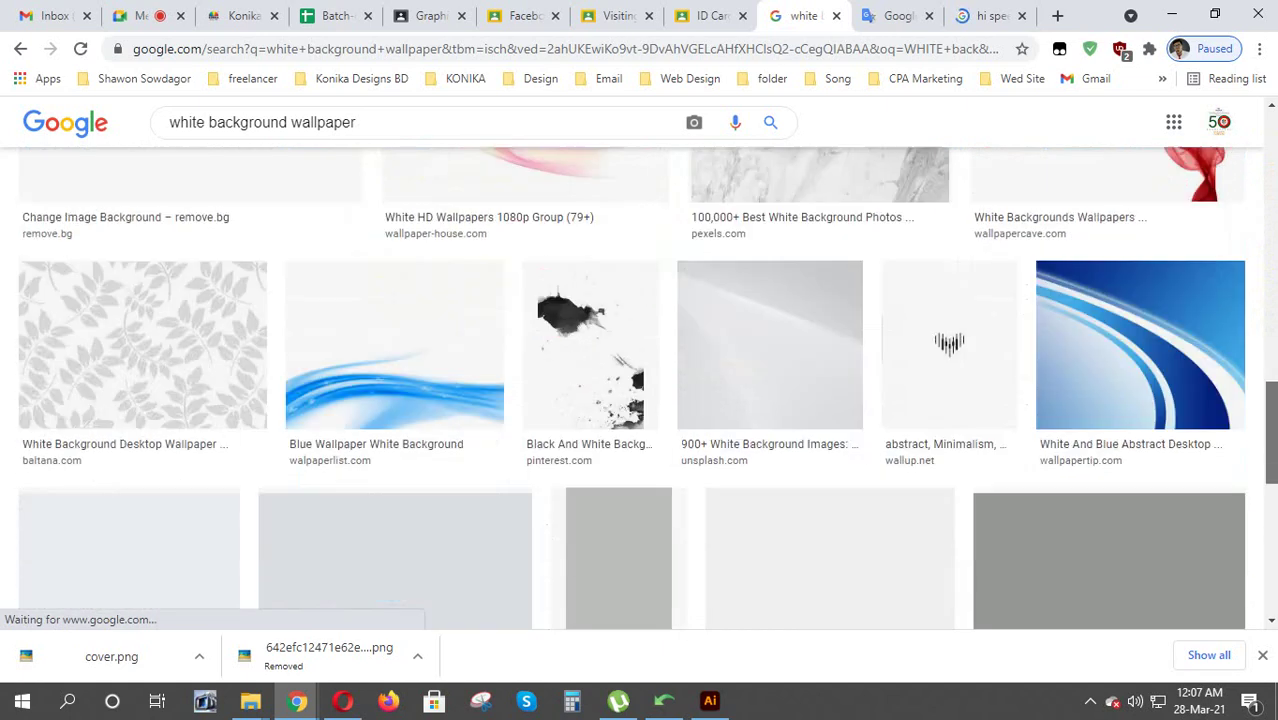
pyautogui.moveTo(1273, 400); pyautogui.dragTo(1273, 402)
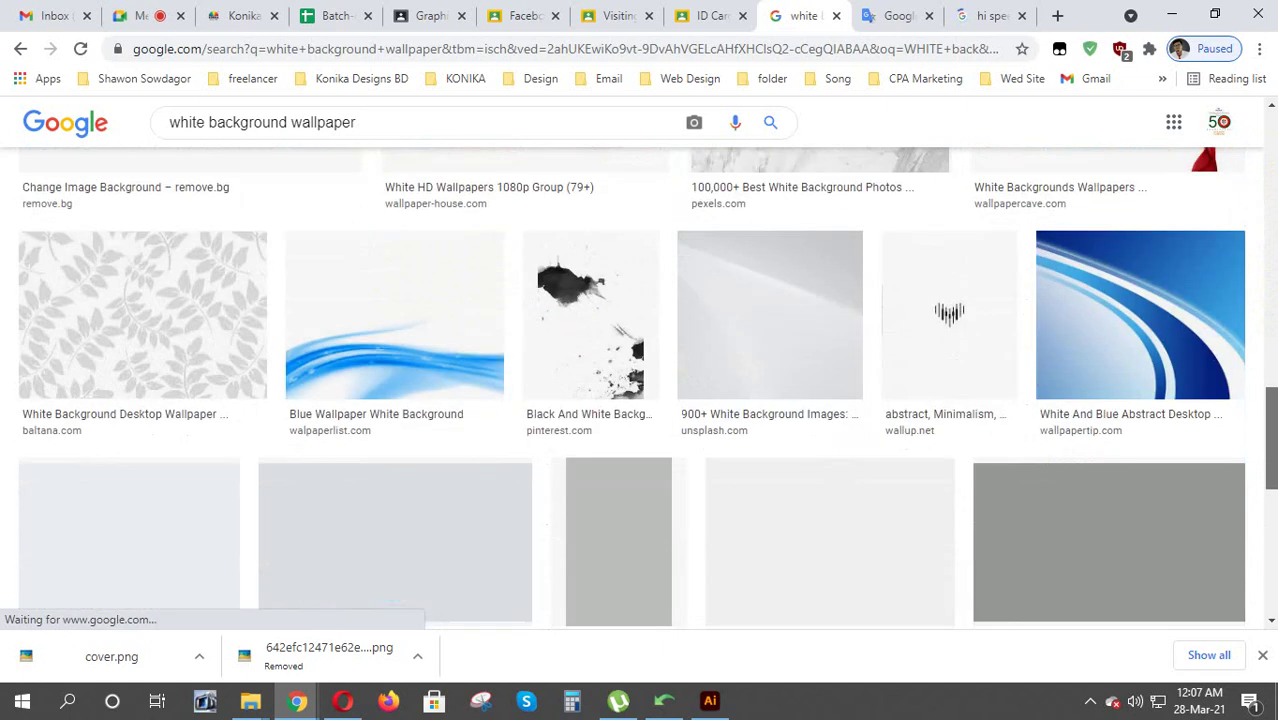
pyautogui.click(418, 344)
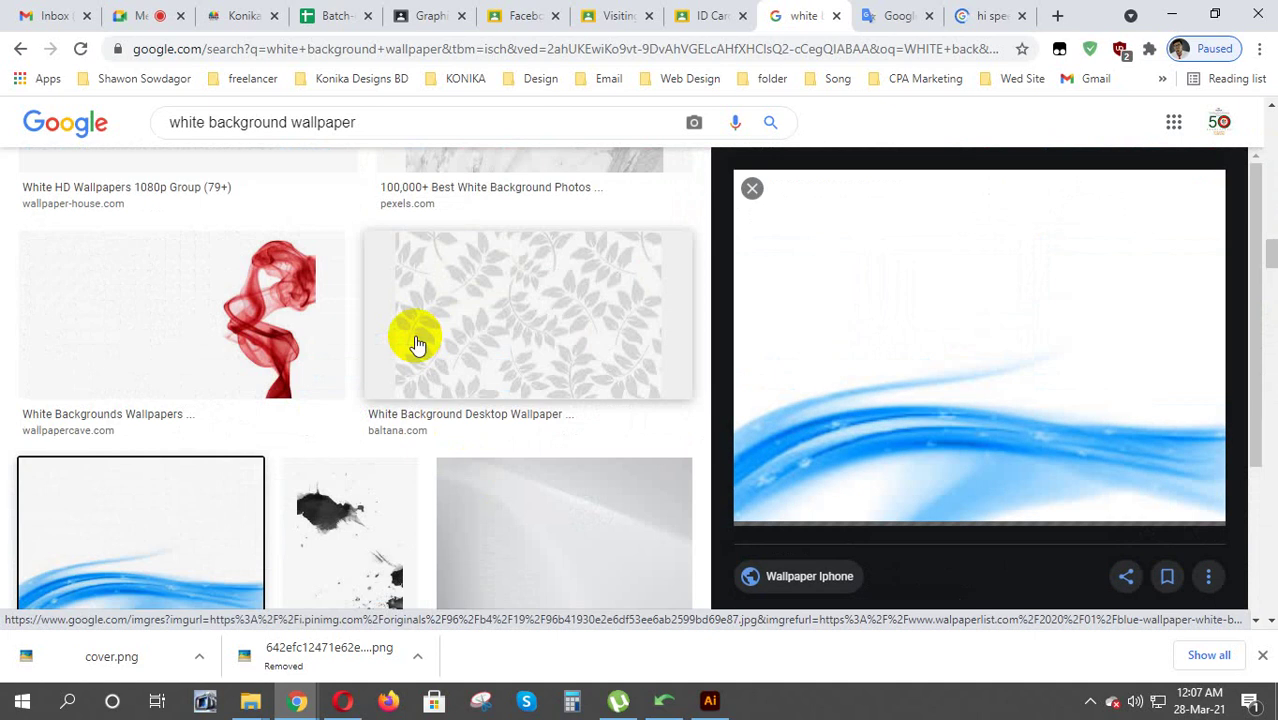
# Choose Save image as... on the 3500 × 2500 blue wave wallpaper preview
pyautogui.scroll(-1, 414, 343)
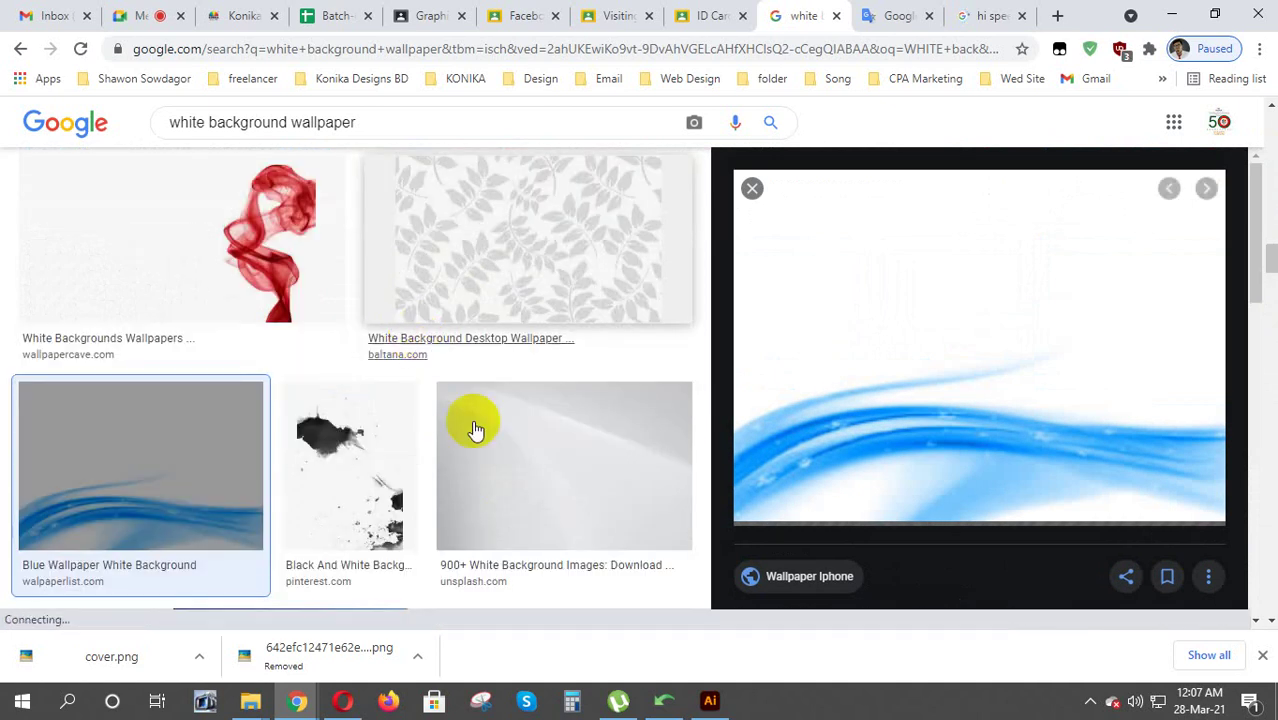
pyautogui.click(990, 608)
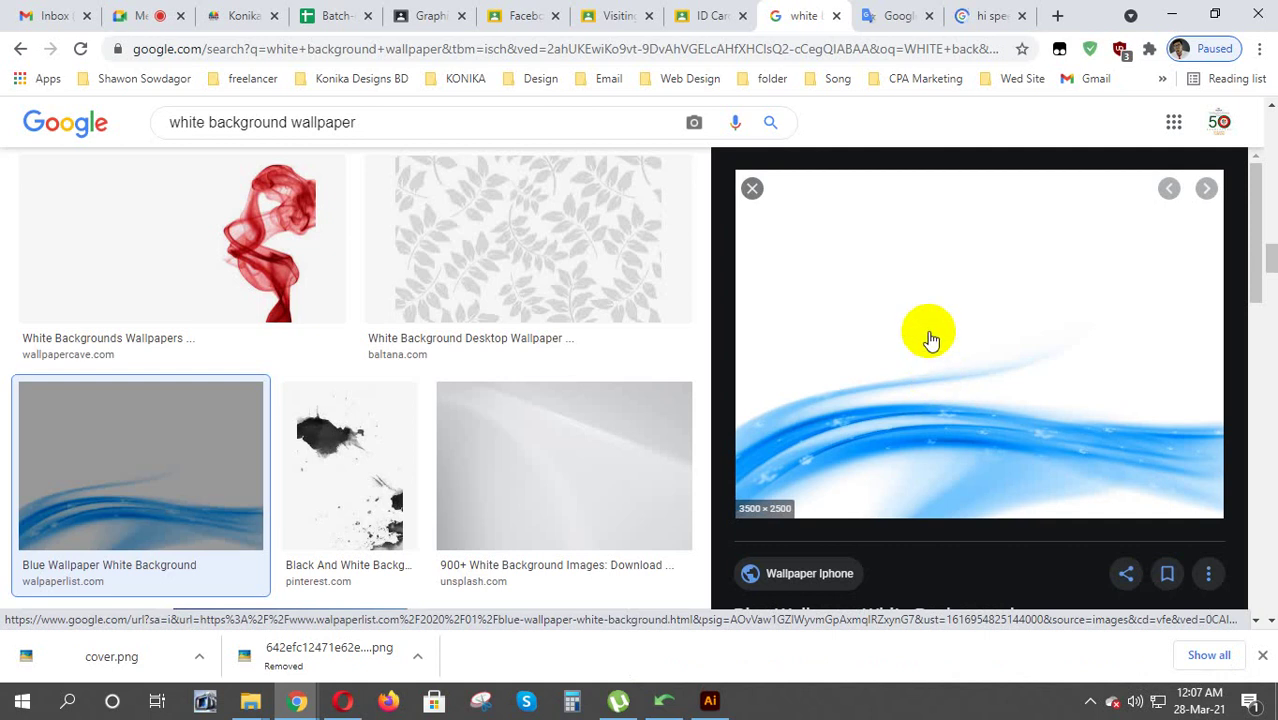
pyautogui.rightClick(928, 334)
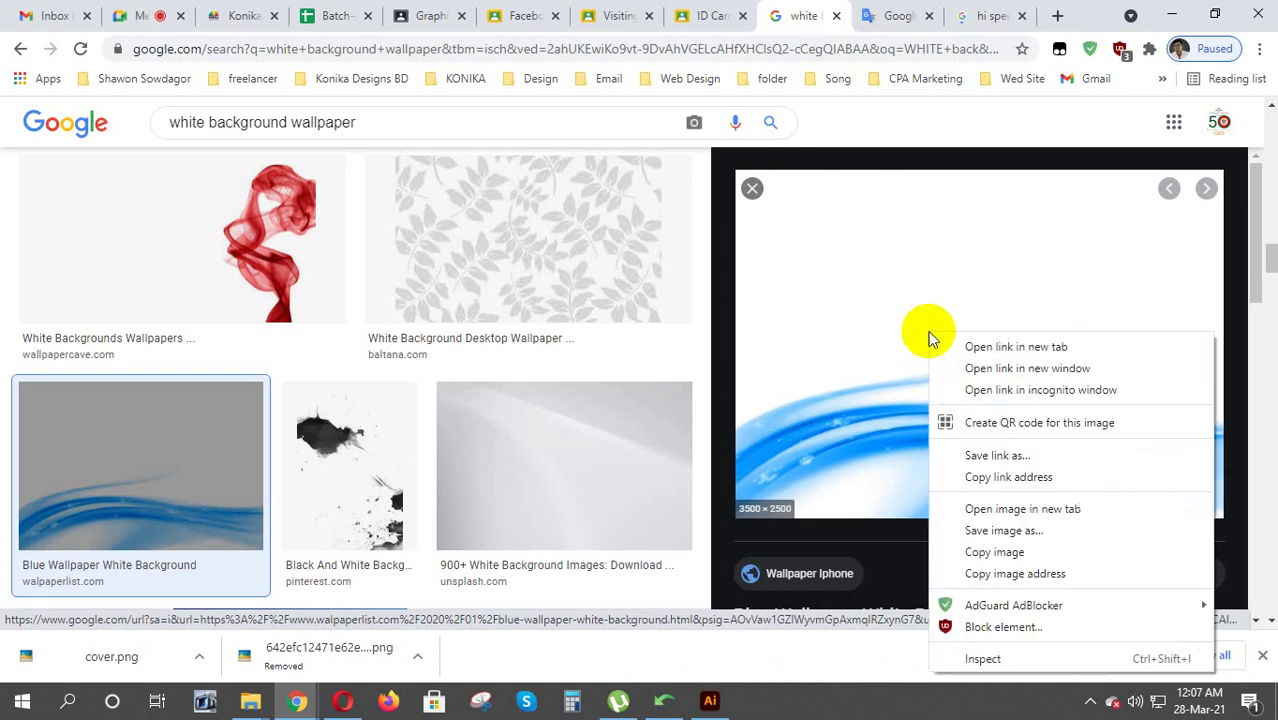
pyautogui.click(1037, 532)
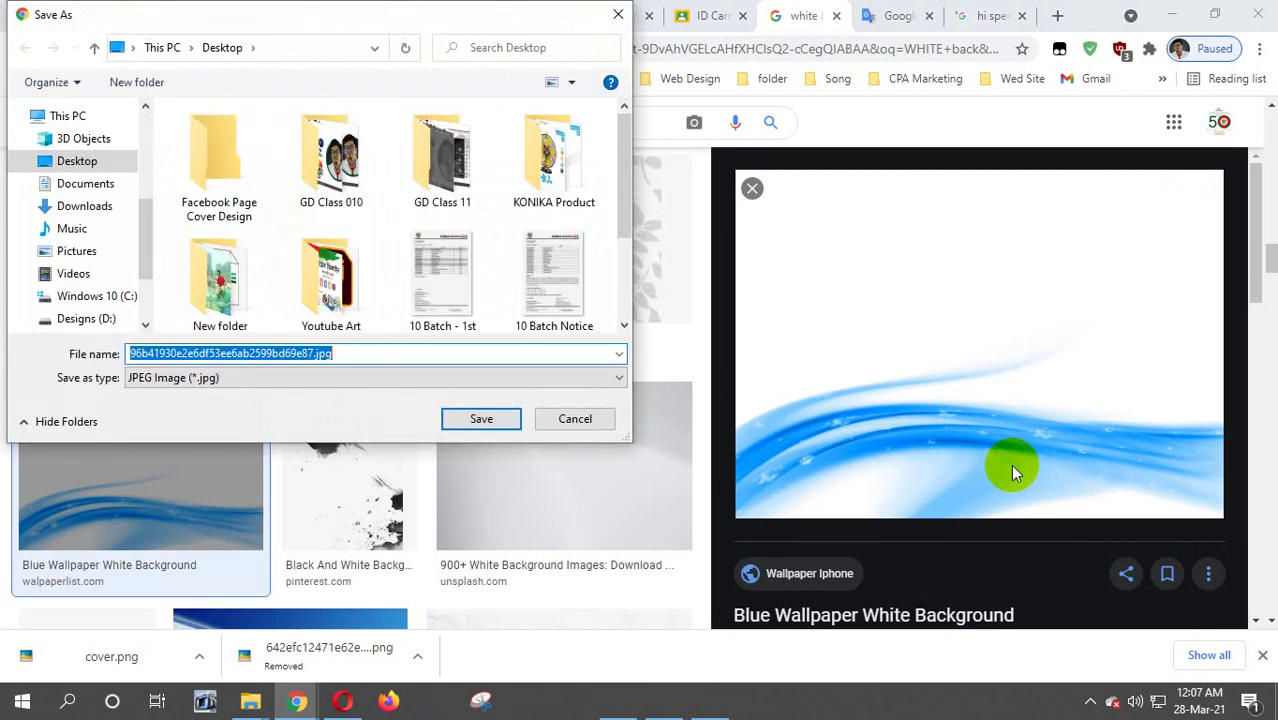
# Save the blue wave wallpaper JPG to the Desktop
pyautogui.click(489, 424)
pyautogui.moveTo(563, 466)
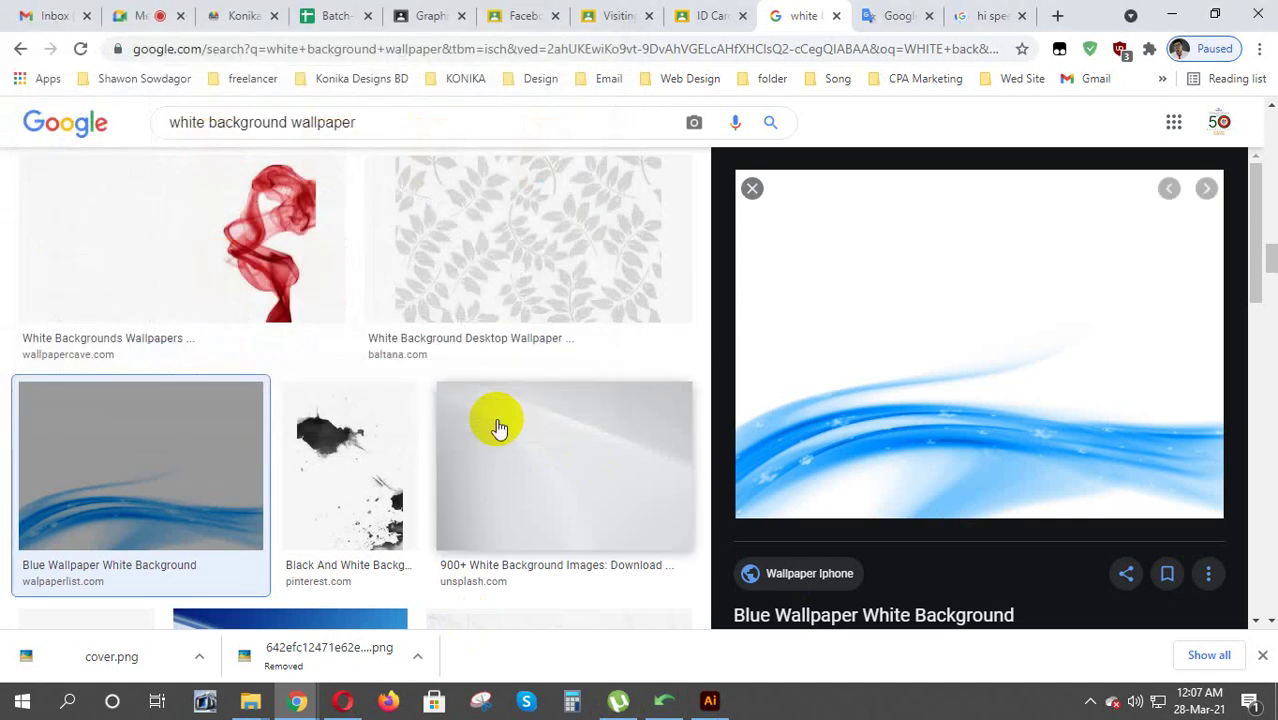
pyautogui.scroll(-2, 499, 427)
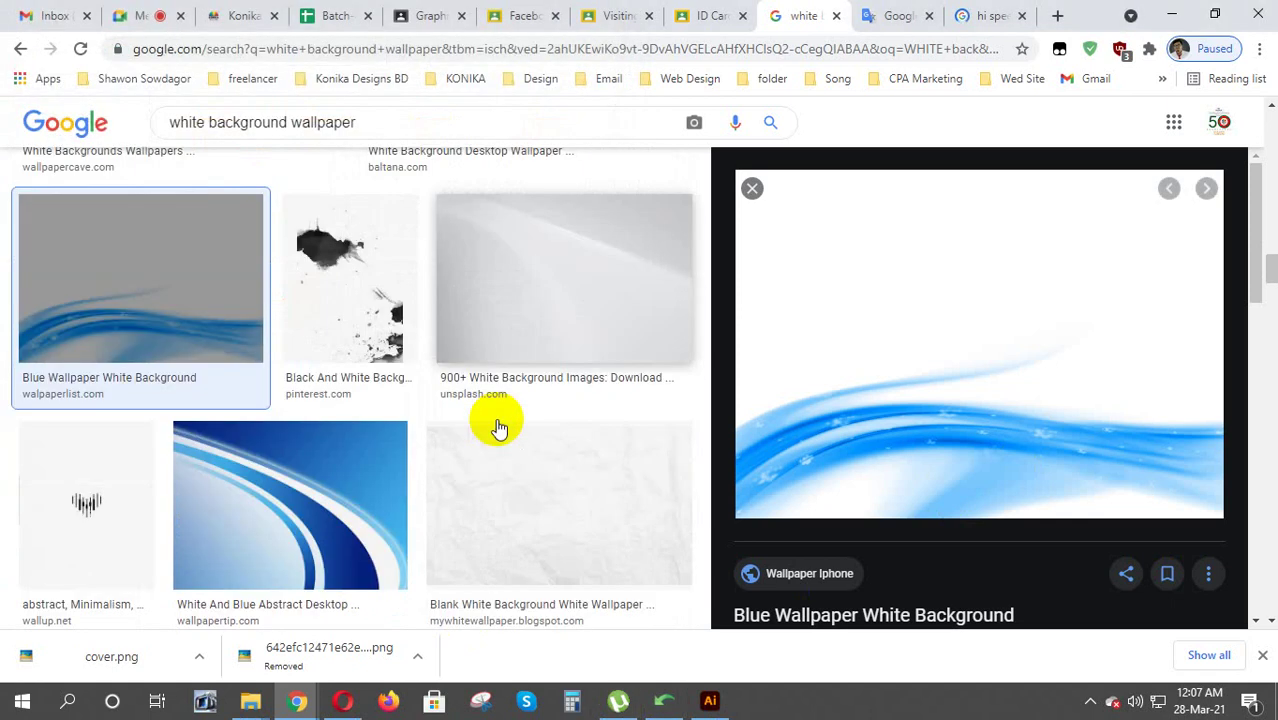
pyautogui.scroll(-2, 499, 427)
pyautogui.scroll(-1, 499, 427)
pyautogui.scroll(-1, 499, 427)
pyautogui.scroll(-2, 499, 427)
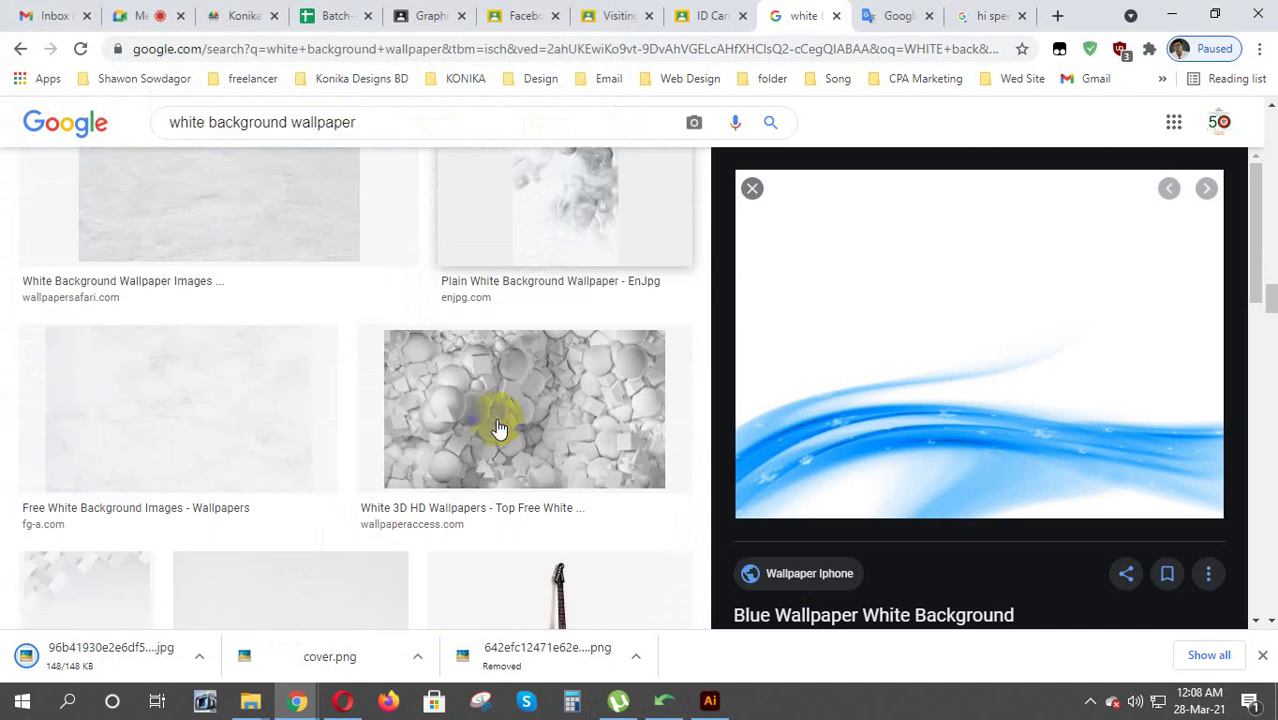
pyautogui.scroll(-1, 499, 427)
pyautogui.scroll(-1, 499, 427)
pyautogui.scroll(-2, 499, 427)
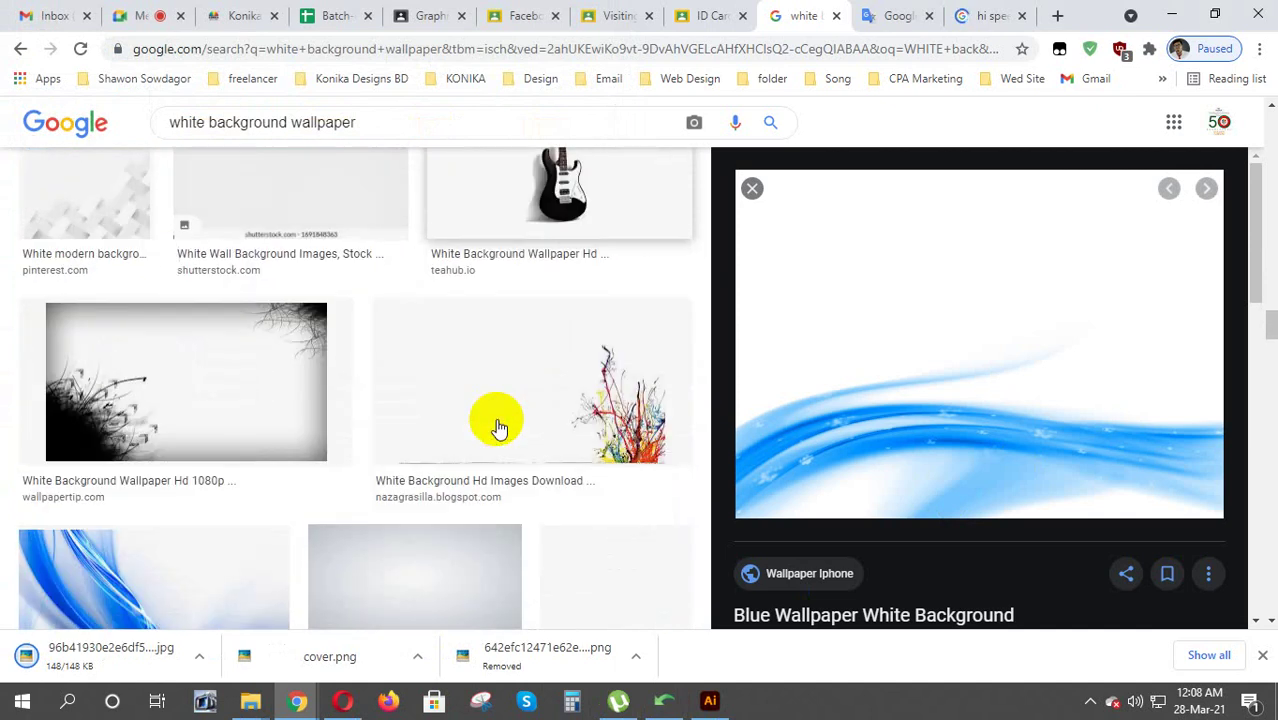
pyautogui.scroll(-1, 499, 427)
pyautogui.scroll(-2, 499, 427)
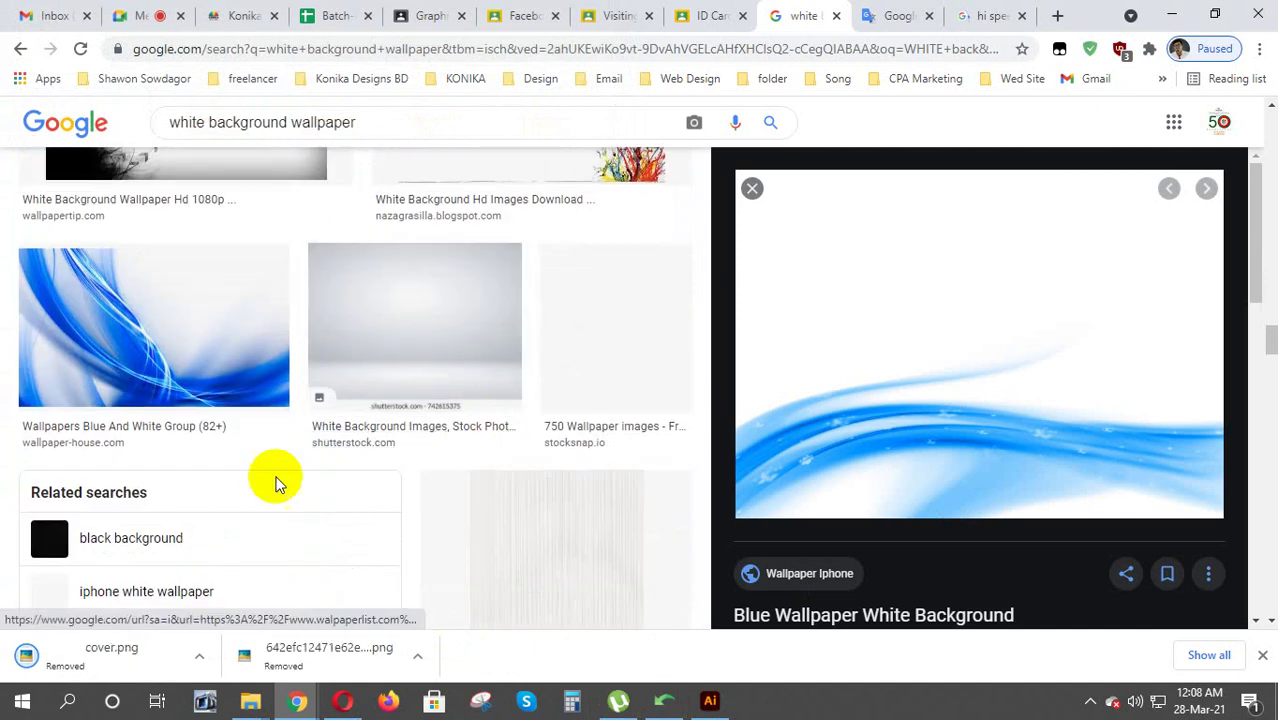
# Preview the downloaded wallpaper in the photo viewer, close it, and minimize Chrome
pyautogui.click(143, 331)
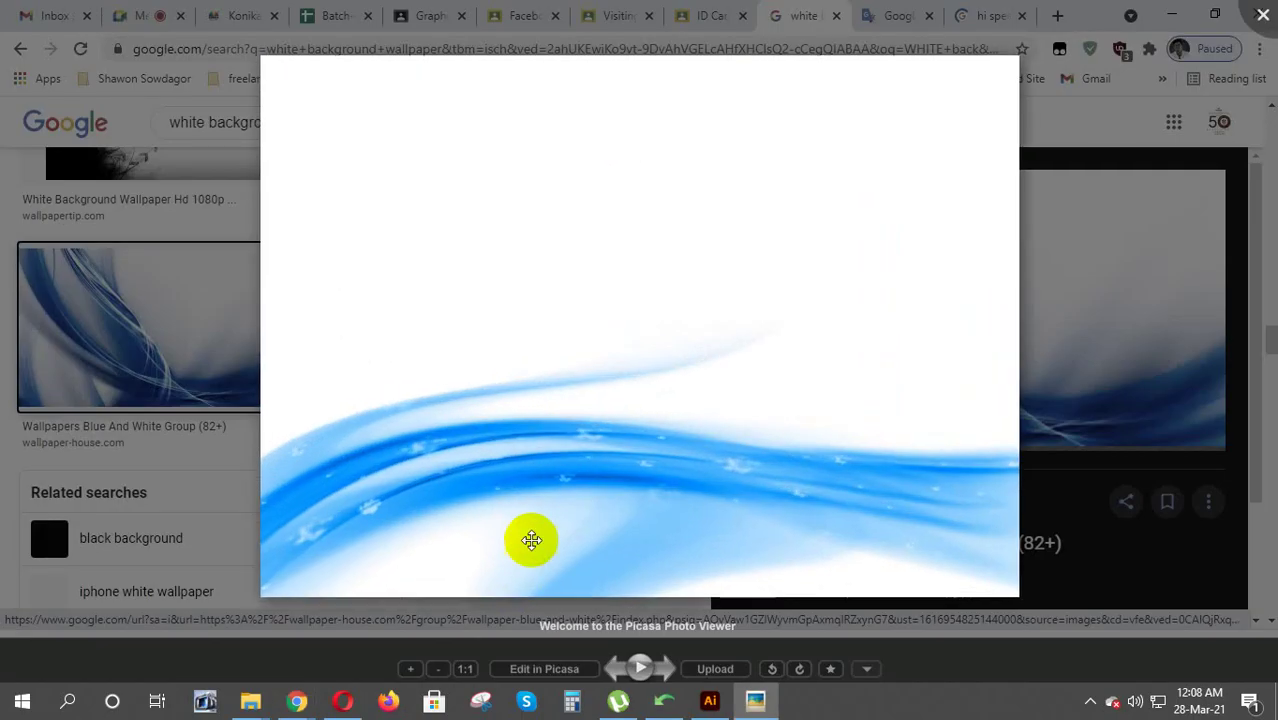
pyautogui.click(1264, 15)
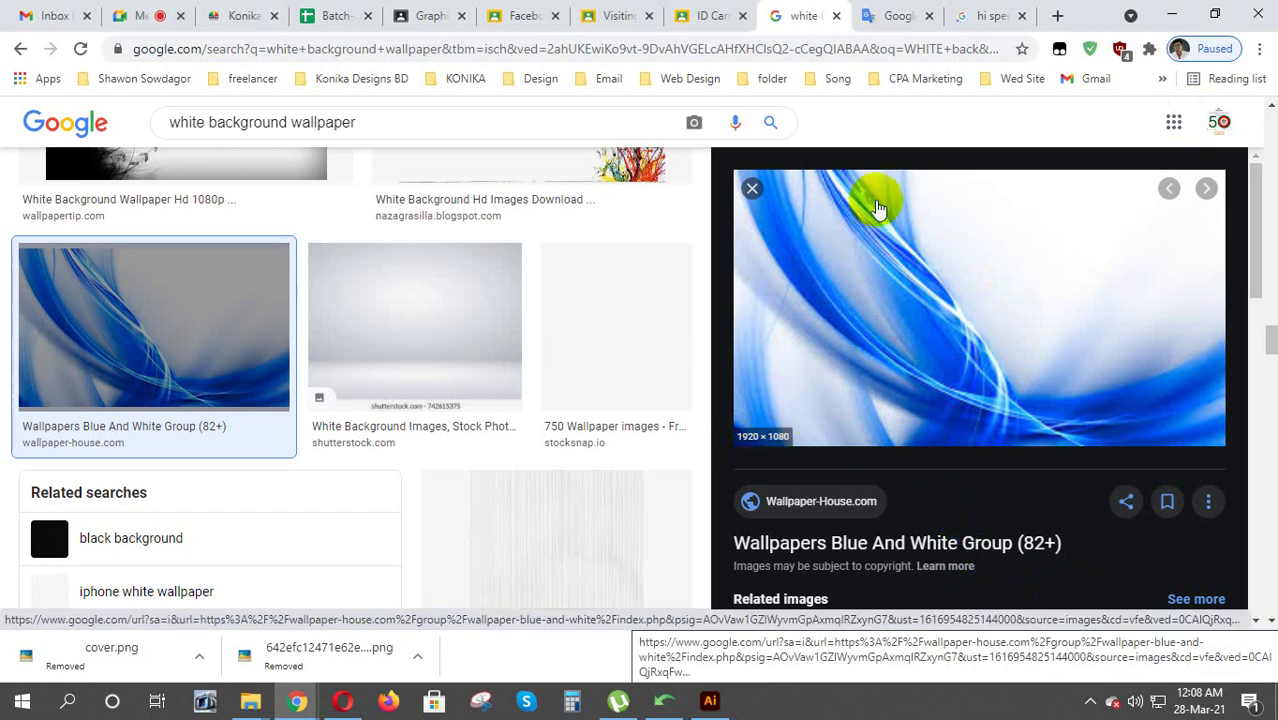
pyautogui.scroll(-1, 361, 486)
pyautogui.scroll(-3, 362, 505)
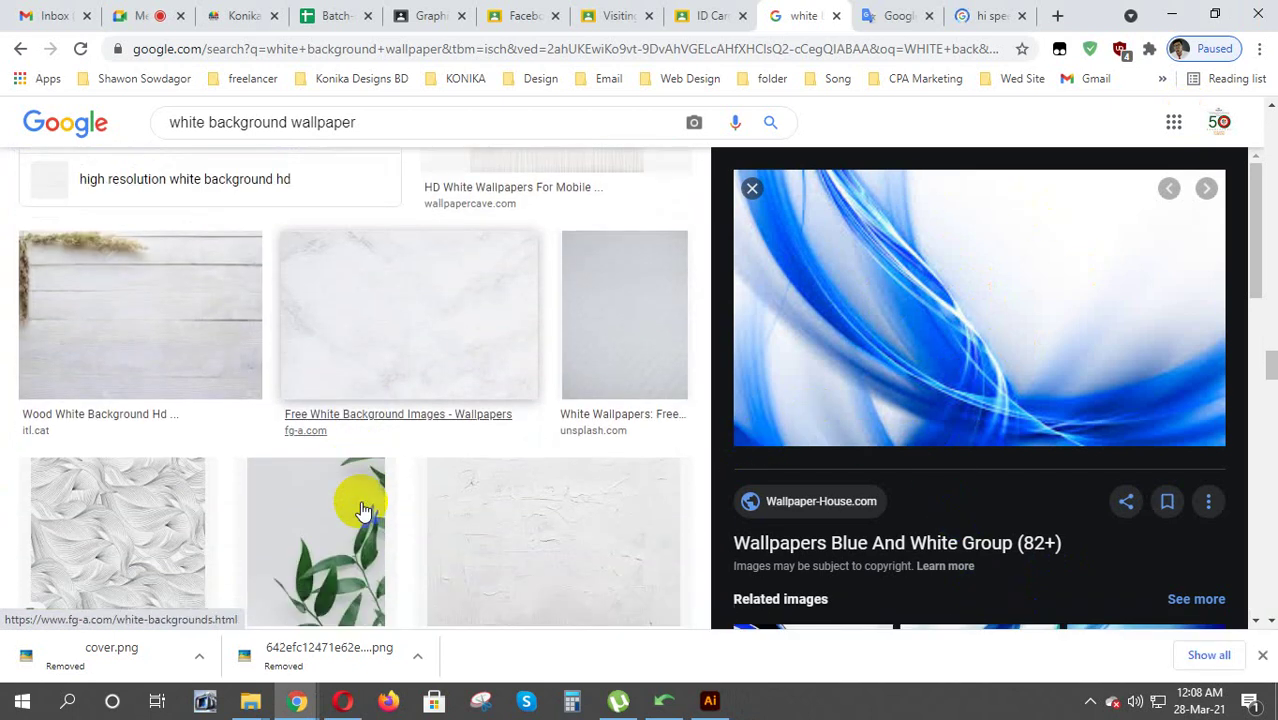
pyautogui.scroll(-2, 362, 505)
pyautogui.scroll(-1, 362, 508)
pyautogui.scroll(1, 361, 510)
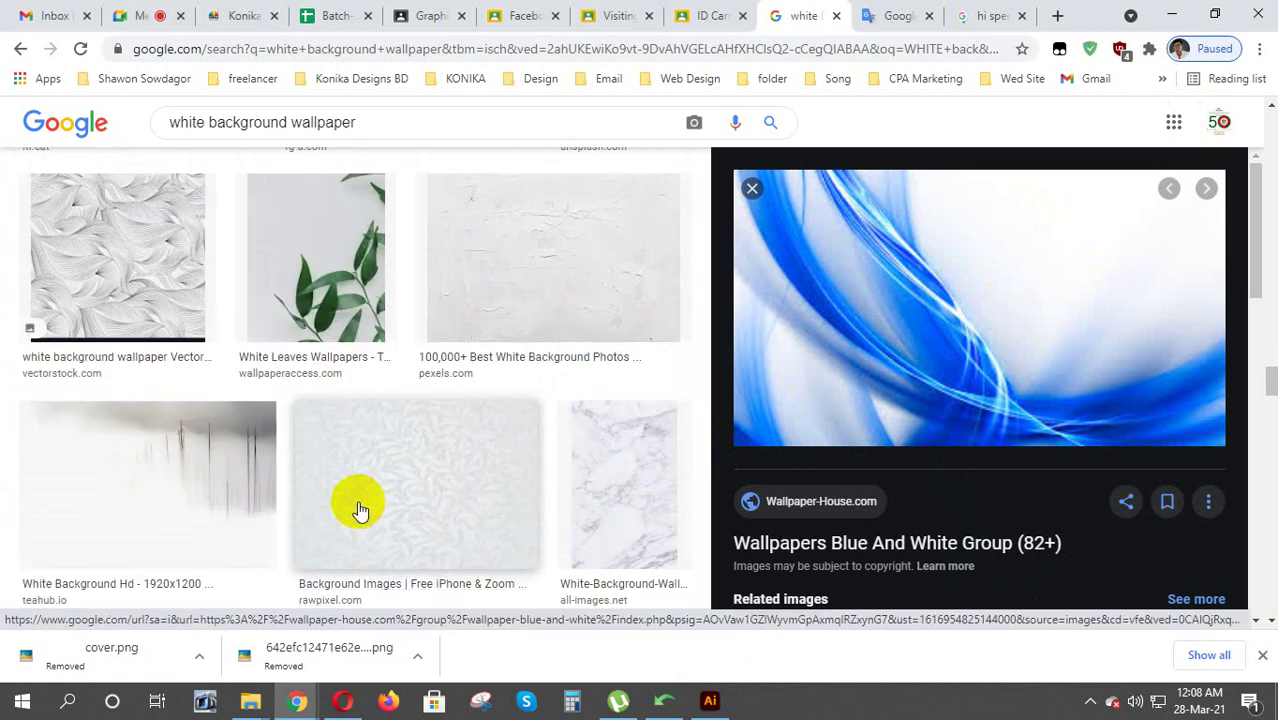
pyautogui.scroll(-1, 361, 510)
pyautogui.scroll(-3, 361, 510)
pyautogui.scroll(-2, 359, 512)
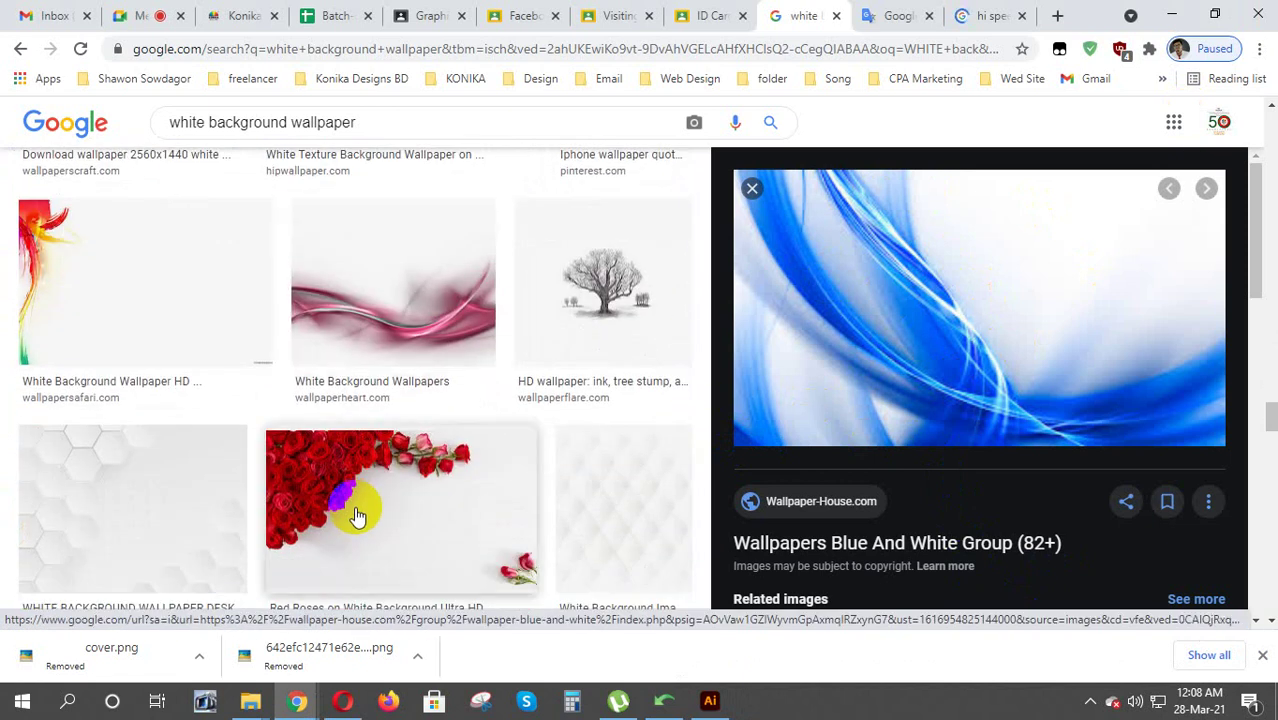
pyautogui.scroll(-2, 358, 514)
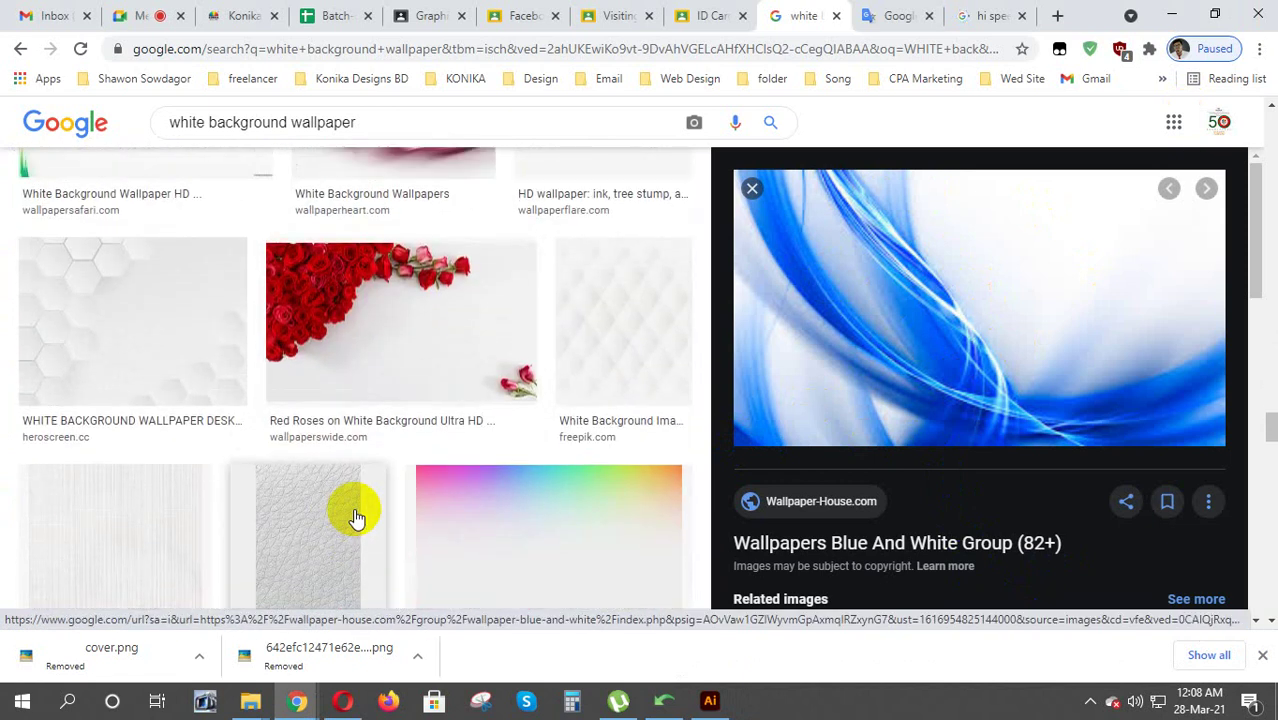
pyautogui.scroll(-1, 355, 512)
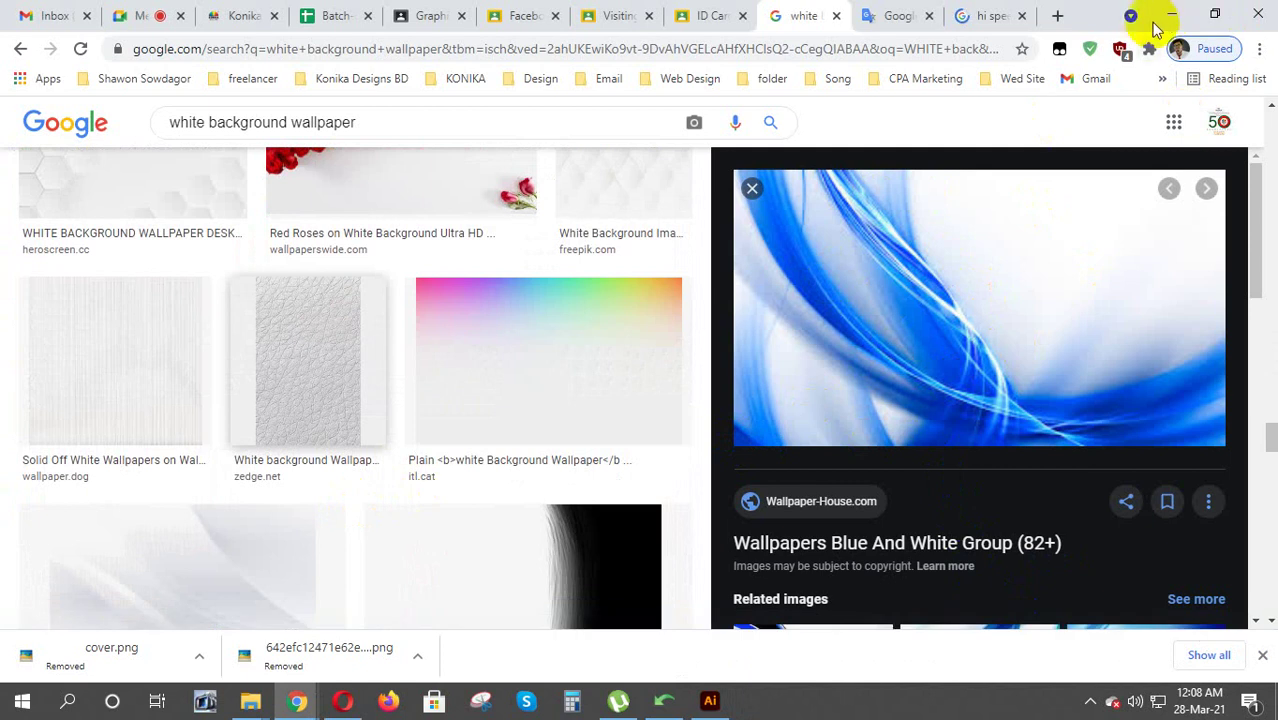
pyautogui.click(1171, 14)
# Minimize Illustrator, try dragging the desktop wave JPG into the cover folder, and dismiss the File In Use warning
pyautogui.click(1208, 14)
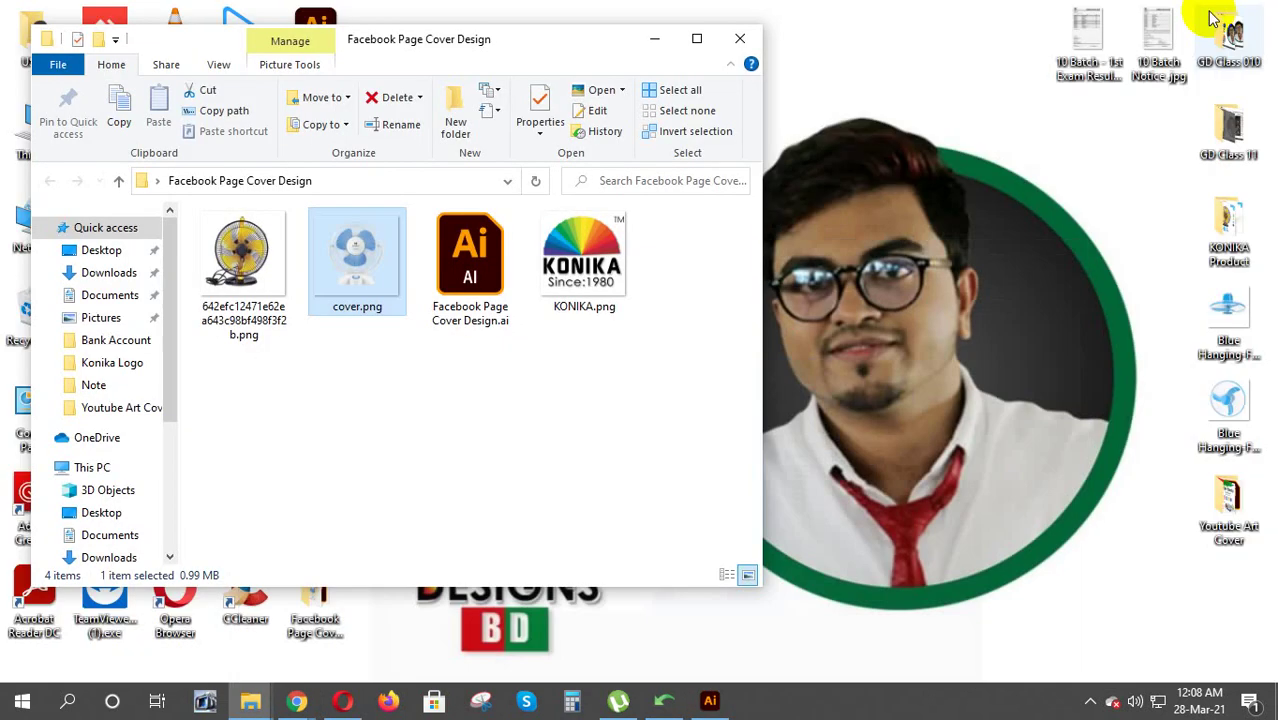
pyautogui.moveTo(528, 35)
pyautogui.mouseDown()
pyautogui.moveTo(1001, 137)
pyautogui.moveTo(1017, 68)
pyautogui.mouseUp()
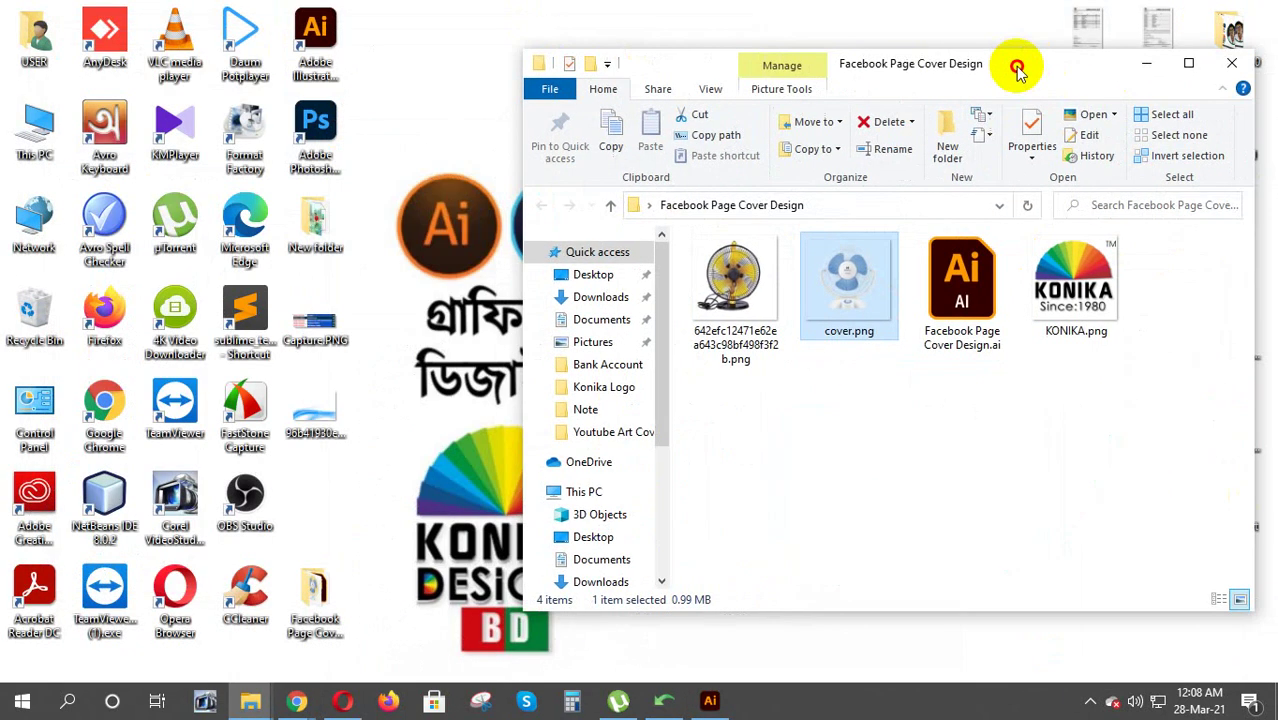
pyautogui.moveTo(321, 445); pyautogui.dragTo(882, 431)
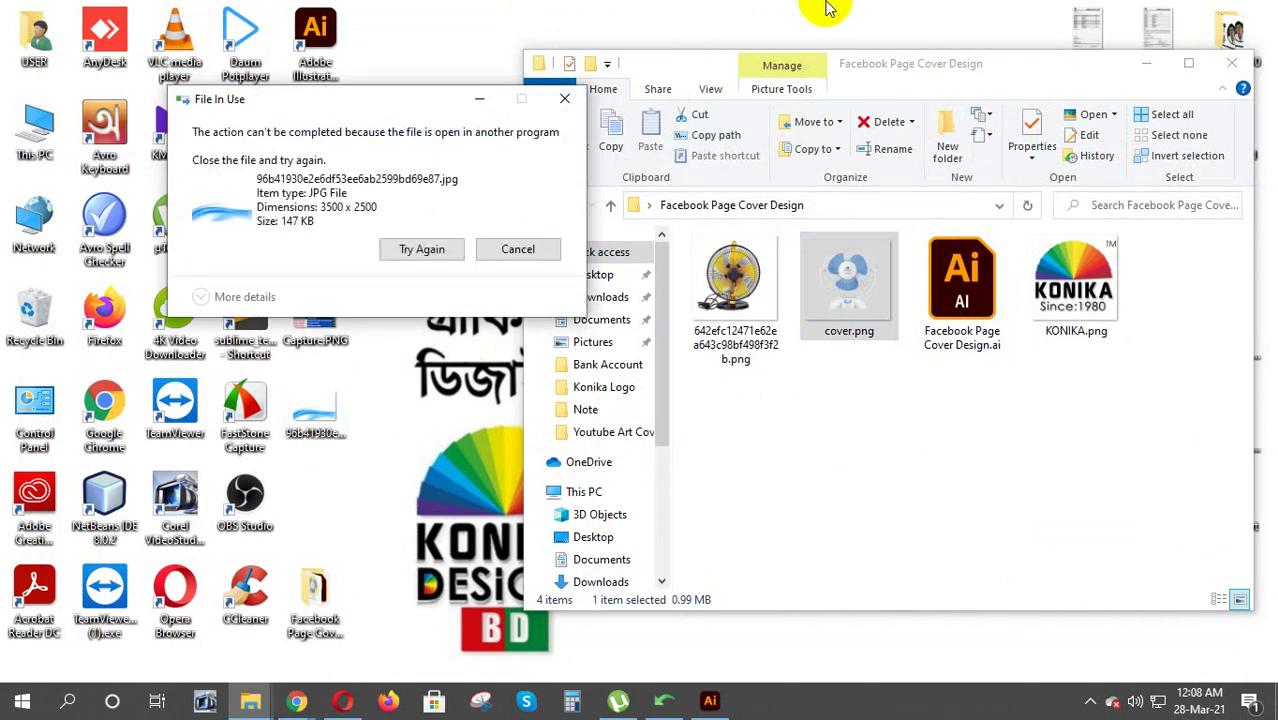
pyautogui.click(569, 106)
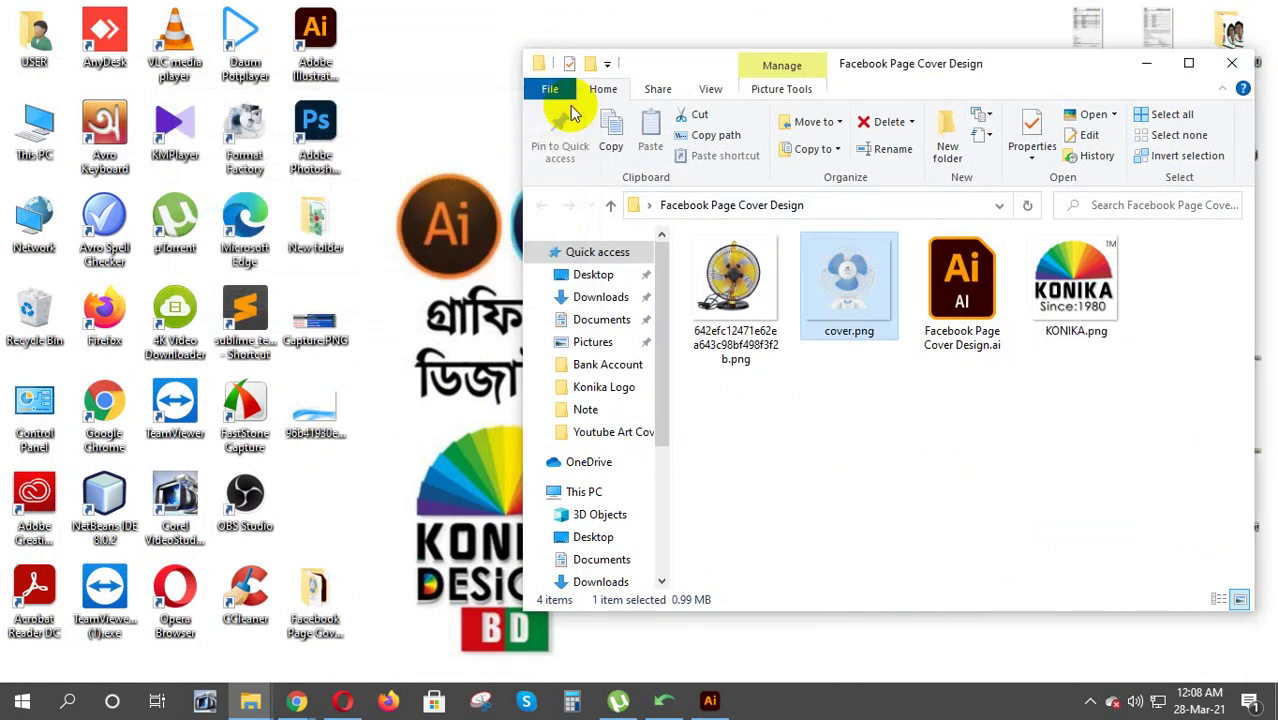
pyautogui.click(313, 420)
pyautogui.doubleClick(313, 421)
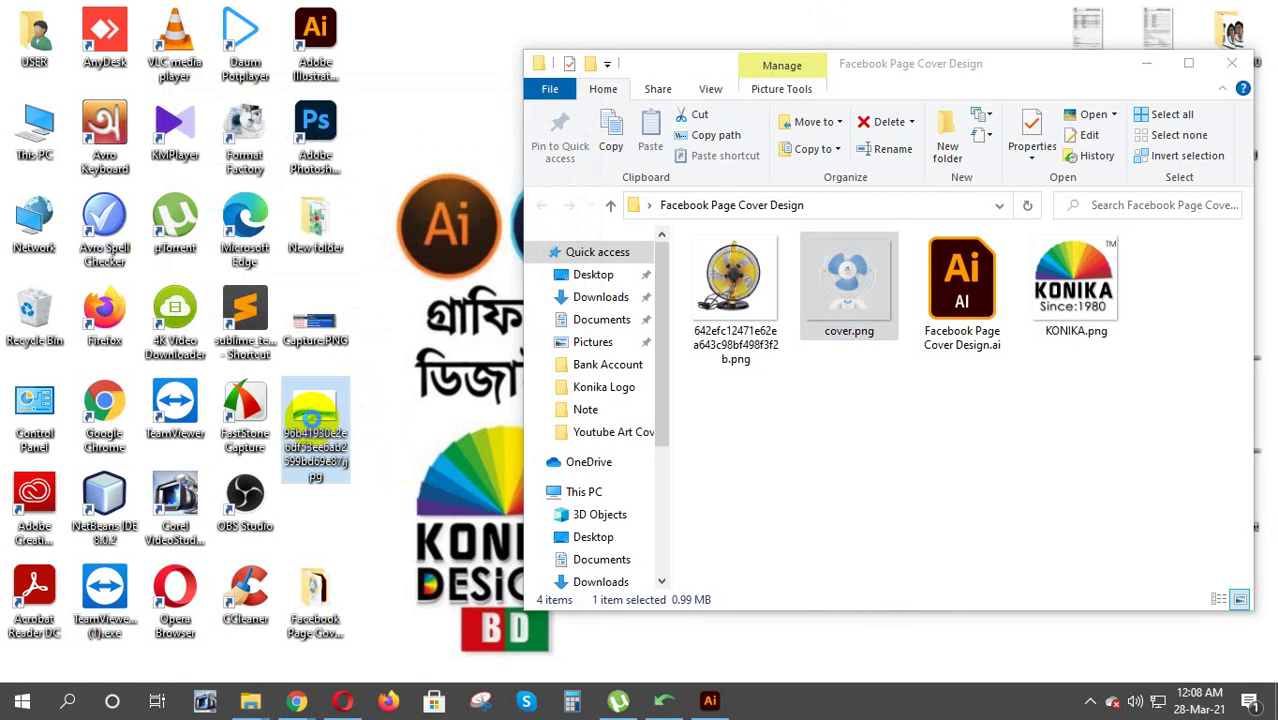
# Copy the wave JPG from the desktop and paste it into the Facebook Page Cover Design folder
pyautogui.rightClick(312, 421)
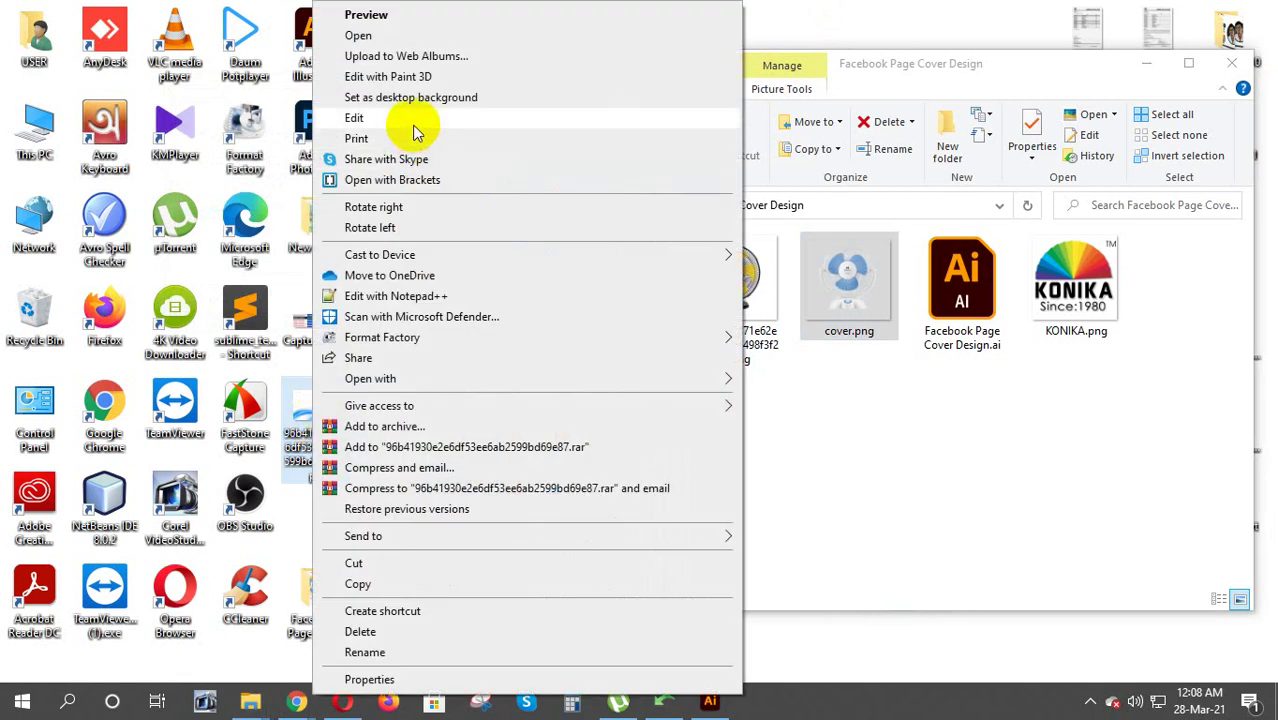
pyautogui.click(357, 584)
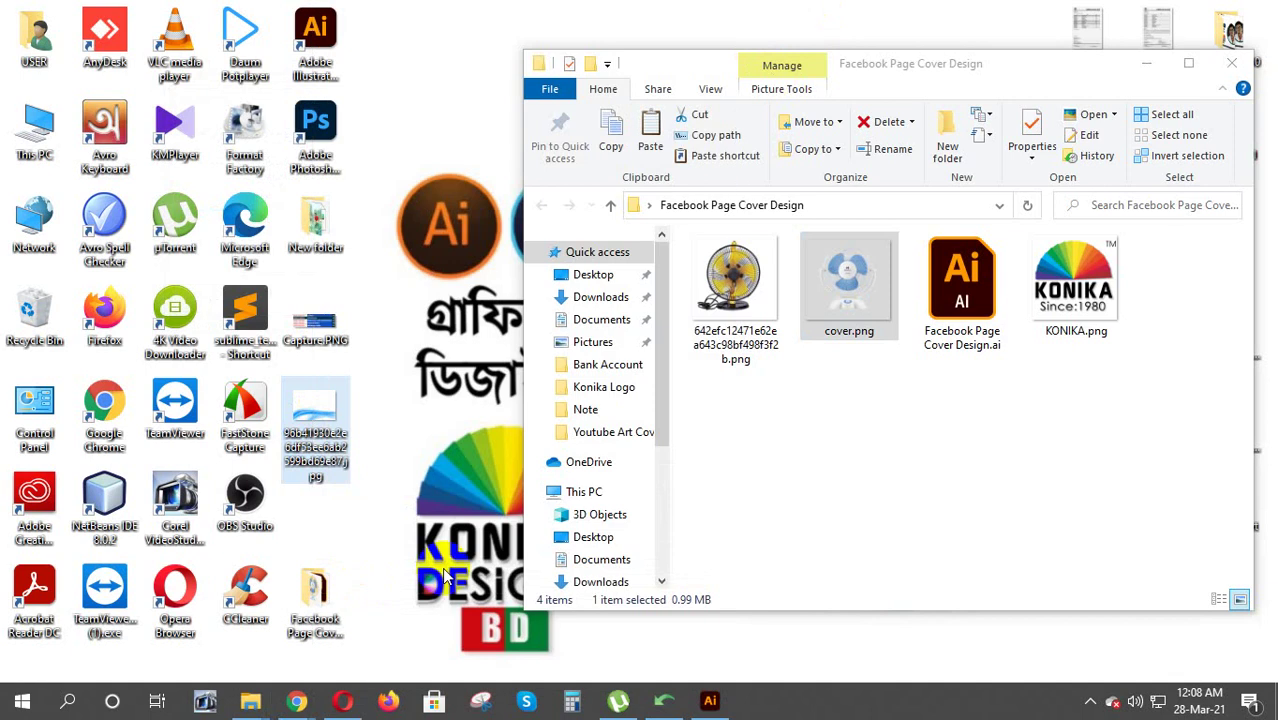
pyautogui.click(864, 461)
pyautogui.rightClick(863, 460)
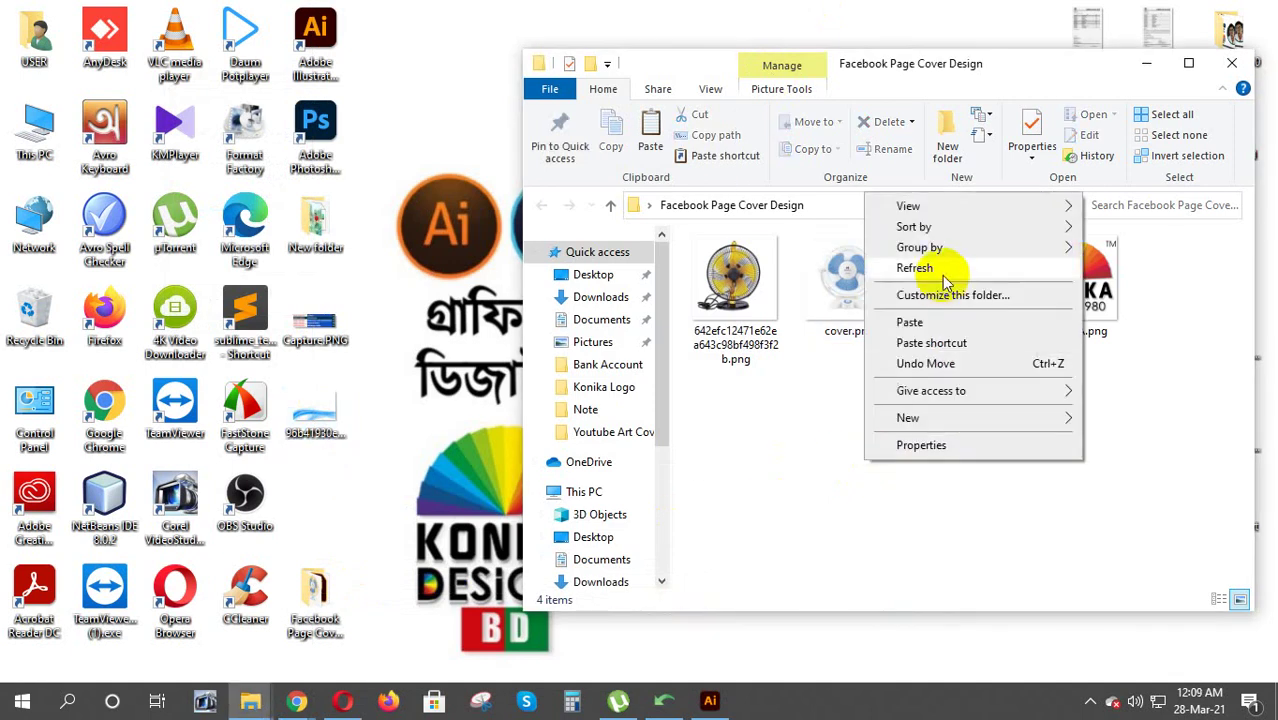
pyautogui.click(941, 320)
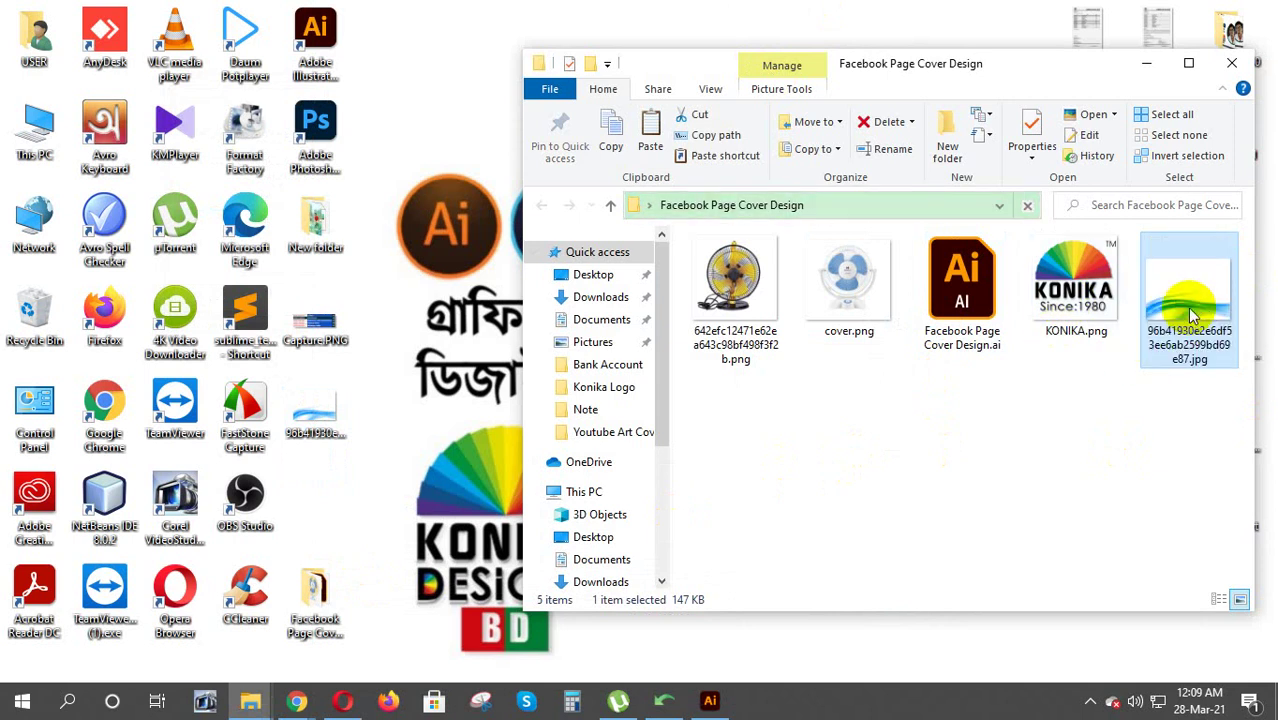
pyautogui.moveTo(1192, 316)
pyautogui.mouseDown()
pyautogui.moveTo(838, 558)
pyautogui.moveTo(714, 706)
pyautogui.mouseUp()
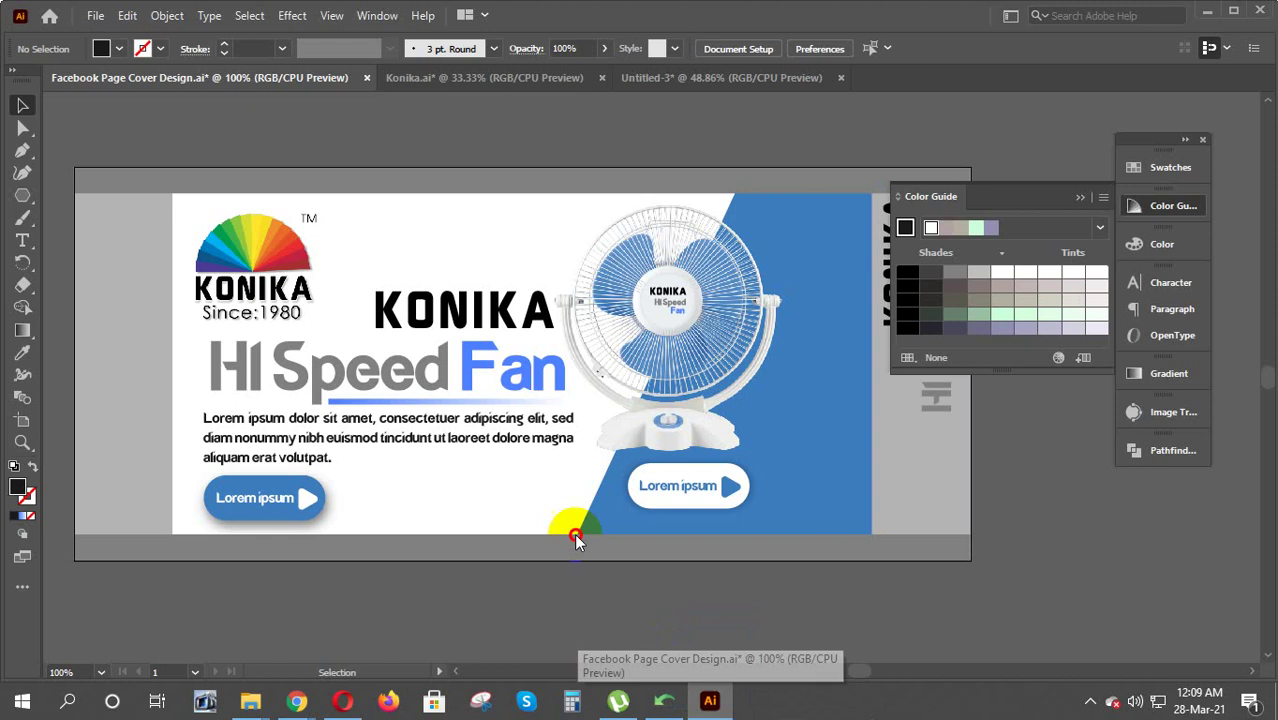
# Drop the wave JPG onto the artboard, scale it down proportionally, and move it over the left side
pyautogui.moveTo(714, 706); pyautogui.dragTo(513, 478)
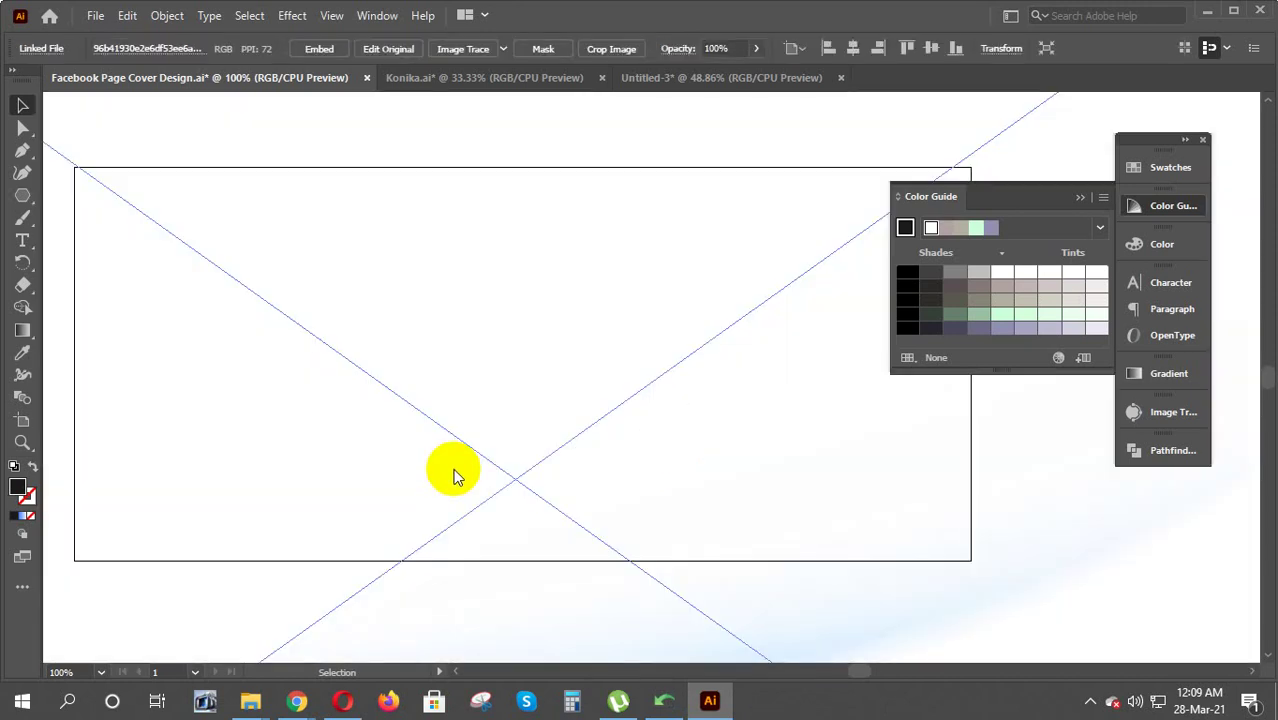
pyautogui.hotkey('ctrl', '-')
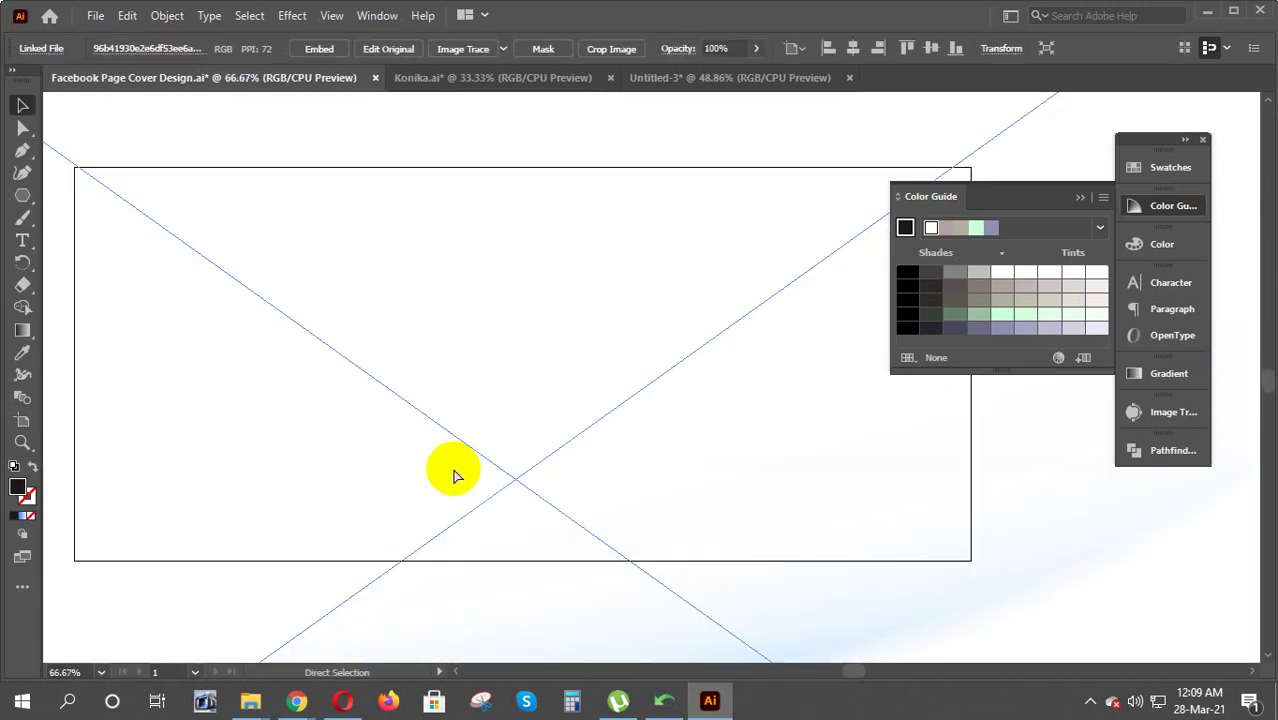
pyautogui.hotkey('ctrl', '-')
pyautogui.hotkey('ctrl', '-')
pyautogui.hotkey('ctrl', '-')
pyautogui.click(453, 469)
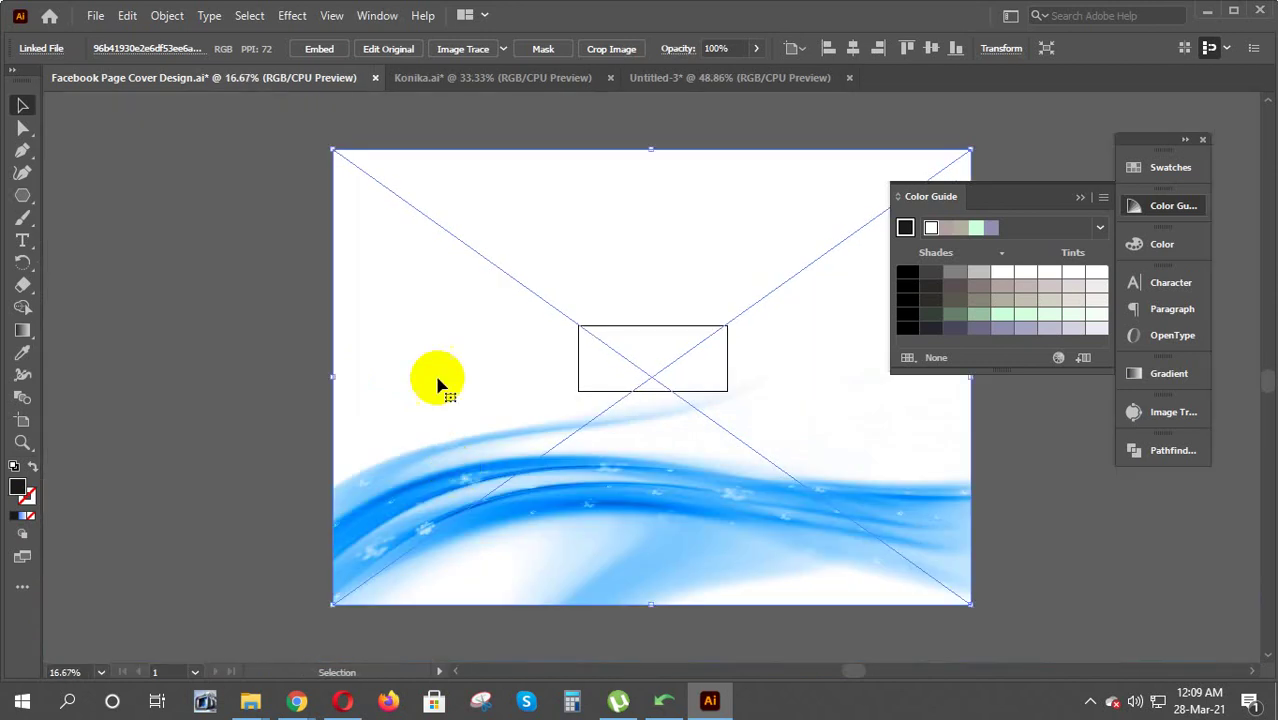
pyautogui.moveTo(335, 148); pyautogui.dragTo(632, 426)
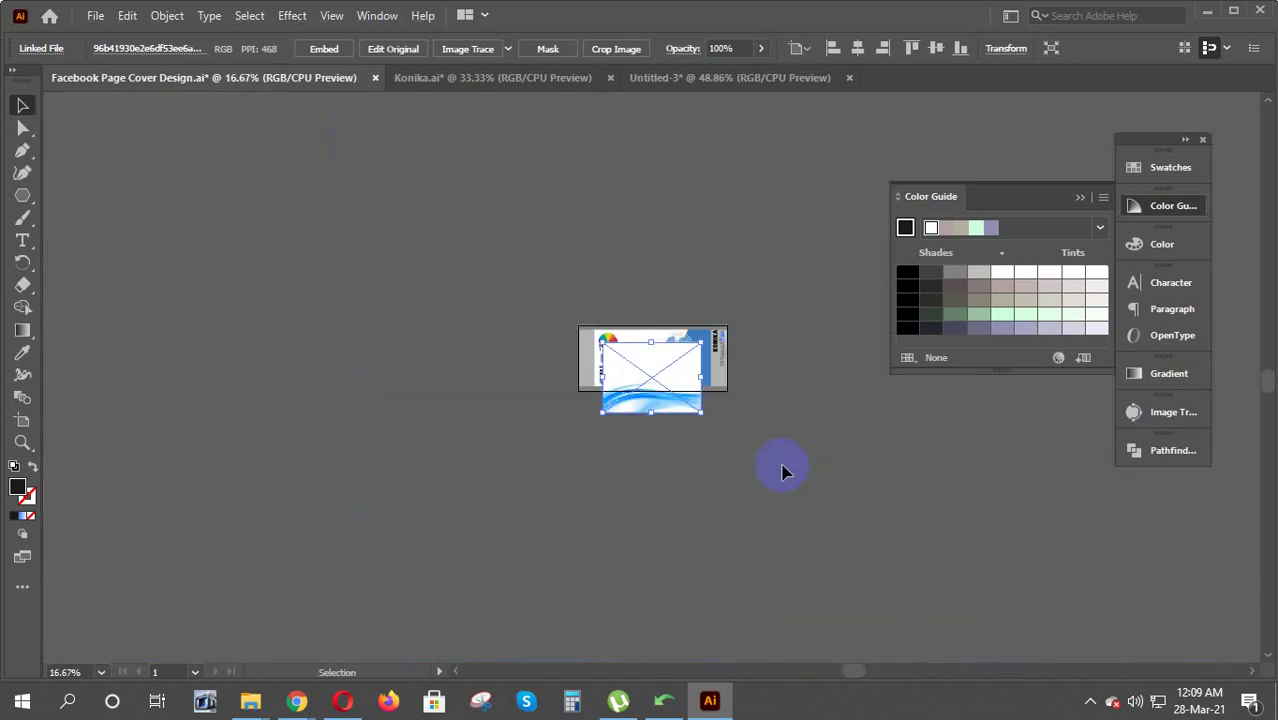
pyautogui.hotkey('ctrl', '+')
pyautogui.hotkey('ctrl', '+')
pyautogui.hotkey('ctrl', '+')
pyautogui.hotkey('ctrl', '+')
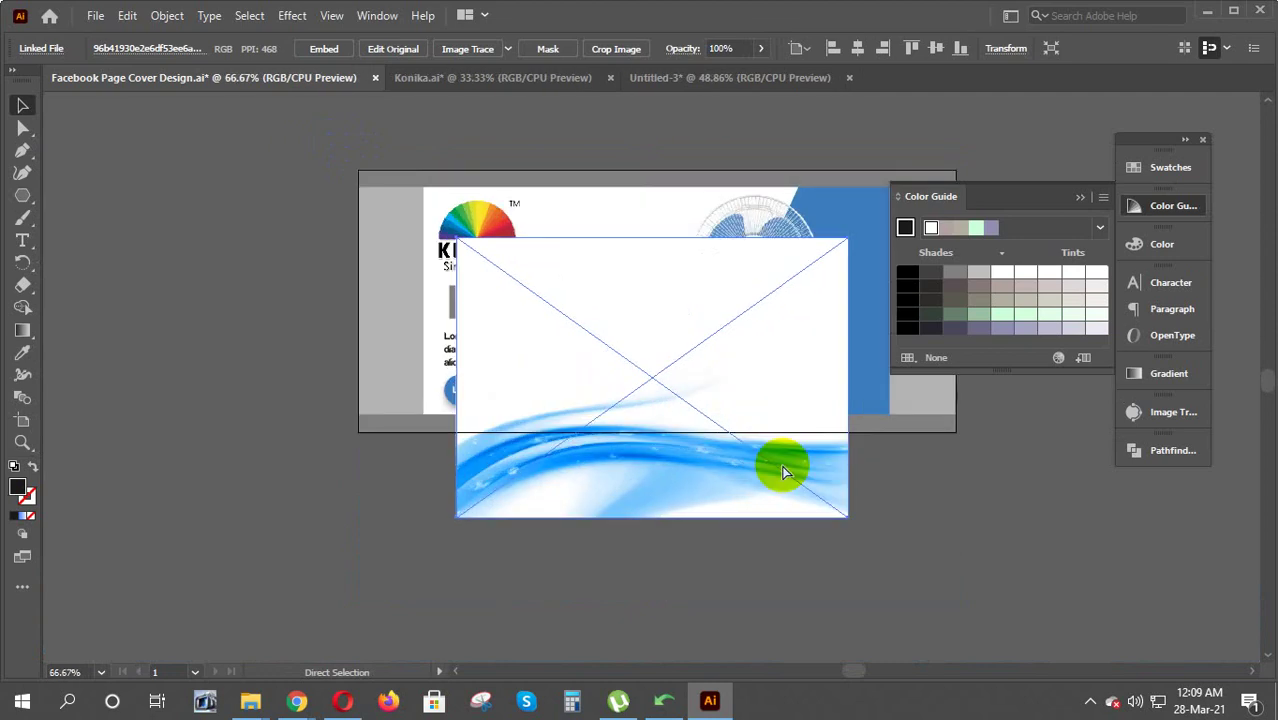
pyautogui.moveTo(742, 490); pyautogui.dragTo(641, 393)
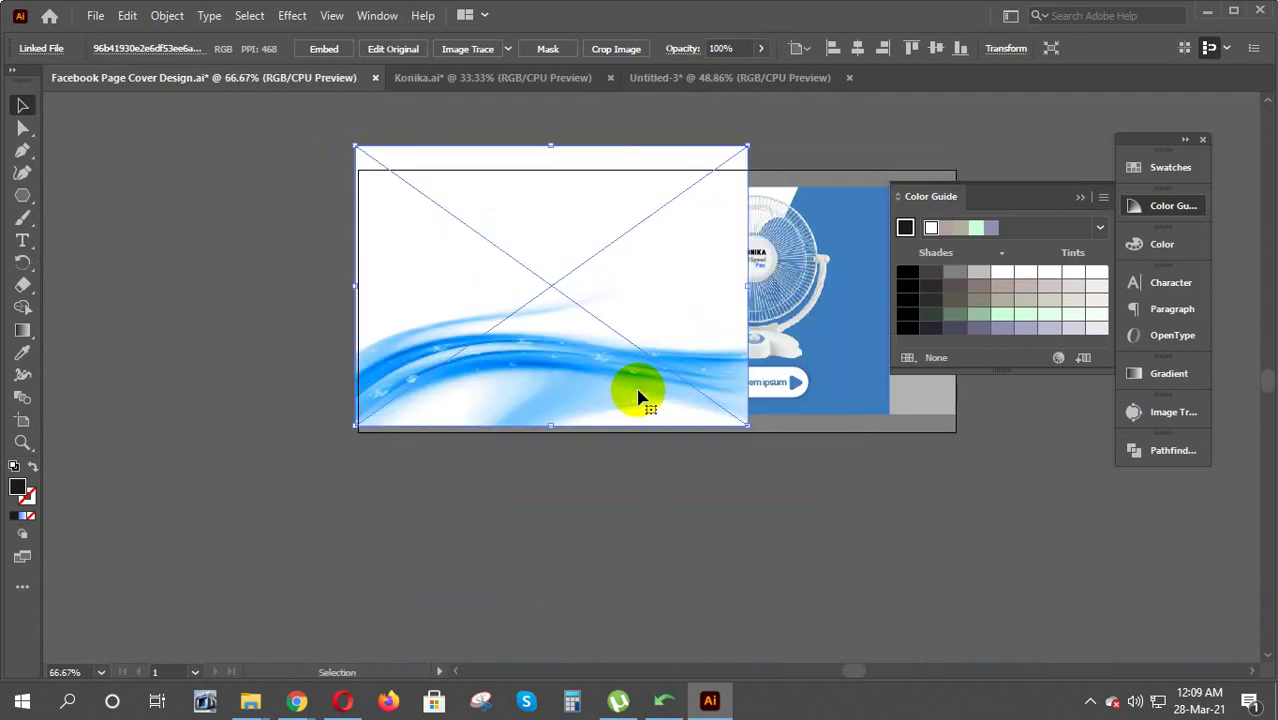
# Send the wave image to the back, nudge it into place, and stretch its edges to fill the cover
pyautogui.rightClick(597, 327)
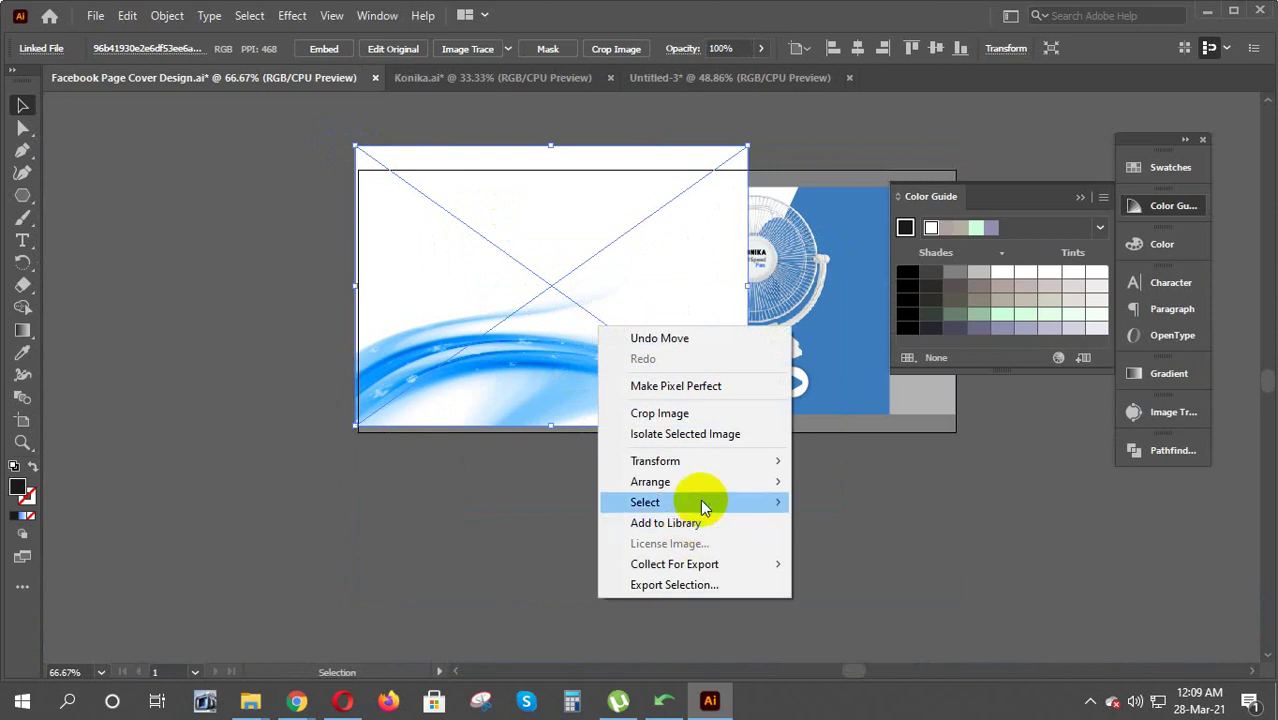
pyautogui.moveTo(650, 481)
pyautogui.click(848, 540)
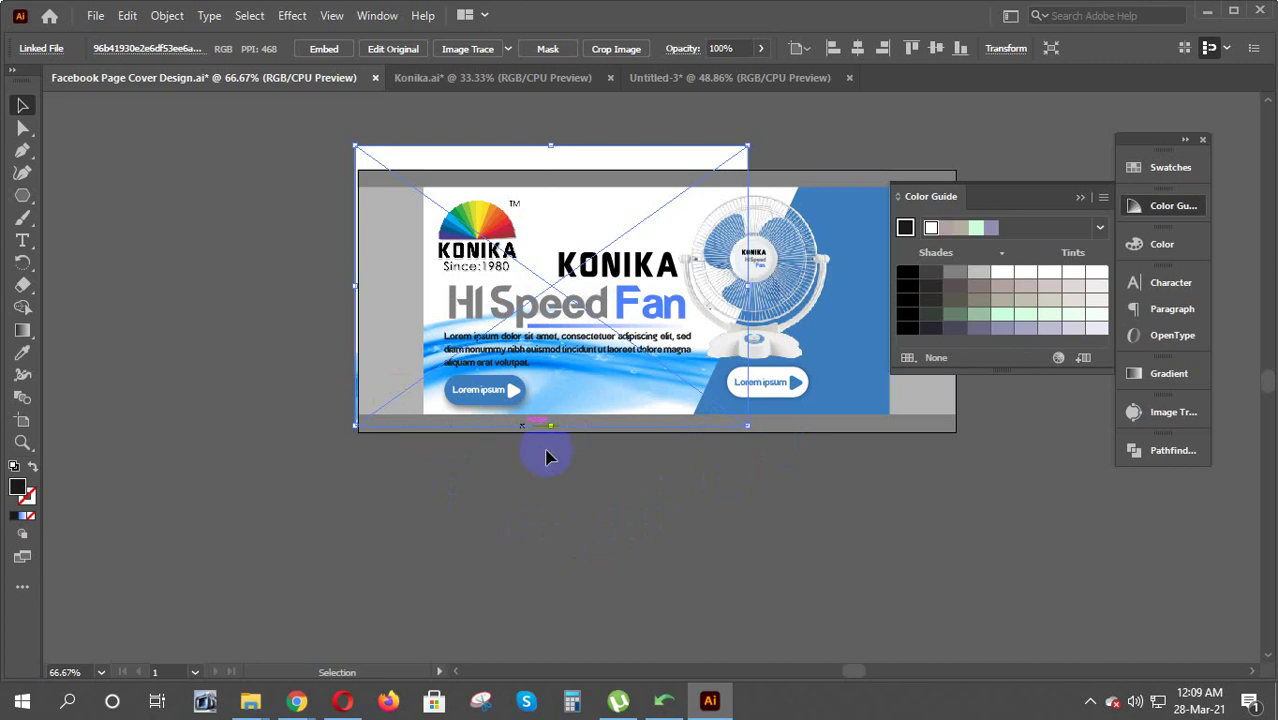
pyautogui.press('Right')
pyautogui.press('Right')
pyautogui.press('Right')
pyautogui.press('Right')
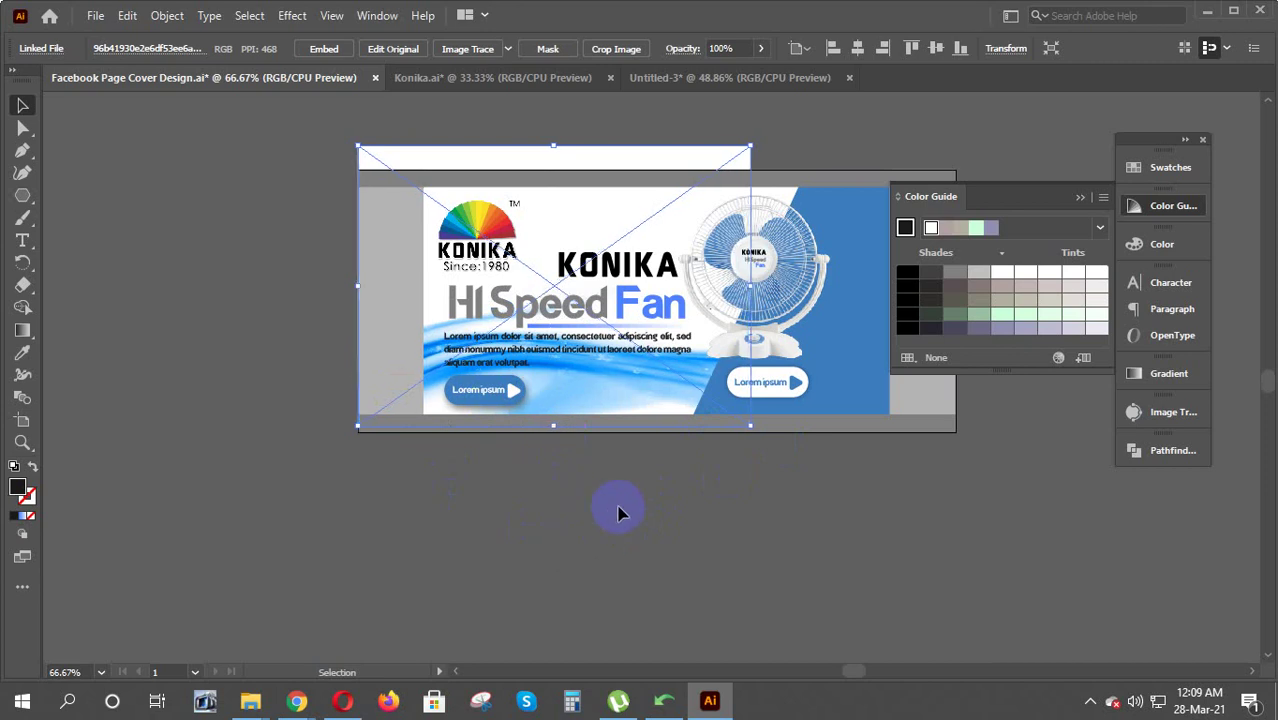
pyautogui.press('Down')
pyautogui.press('Down')
pyautogui.press('Down')
pyautogui.press('Down')
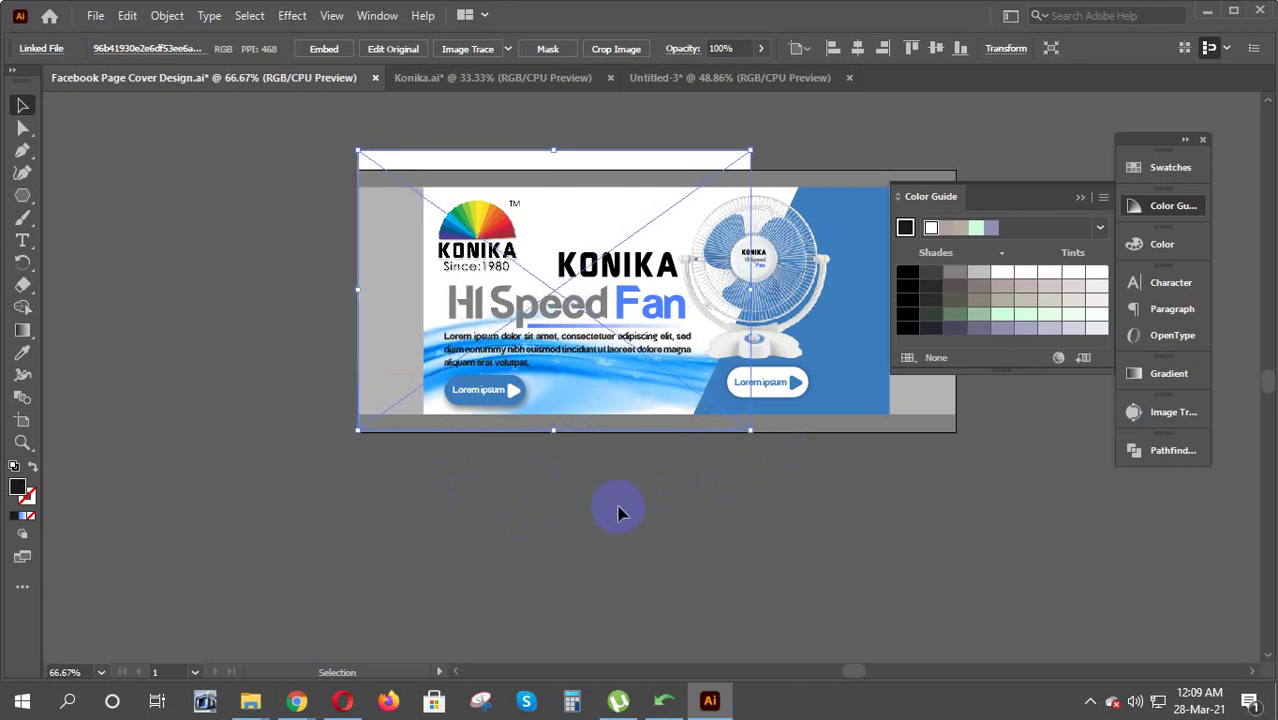
pyautogui.press('Down')
pyautogui.press('Down')
pyautogui.press('Down')
pyautogui.press('Down')
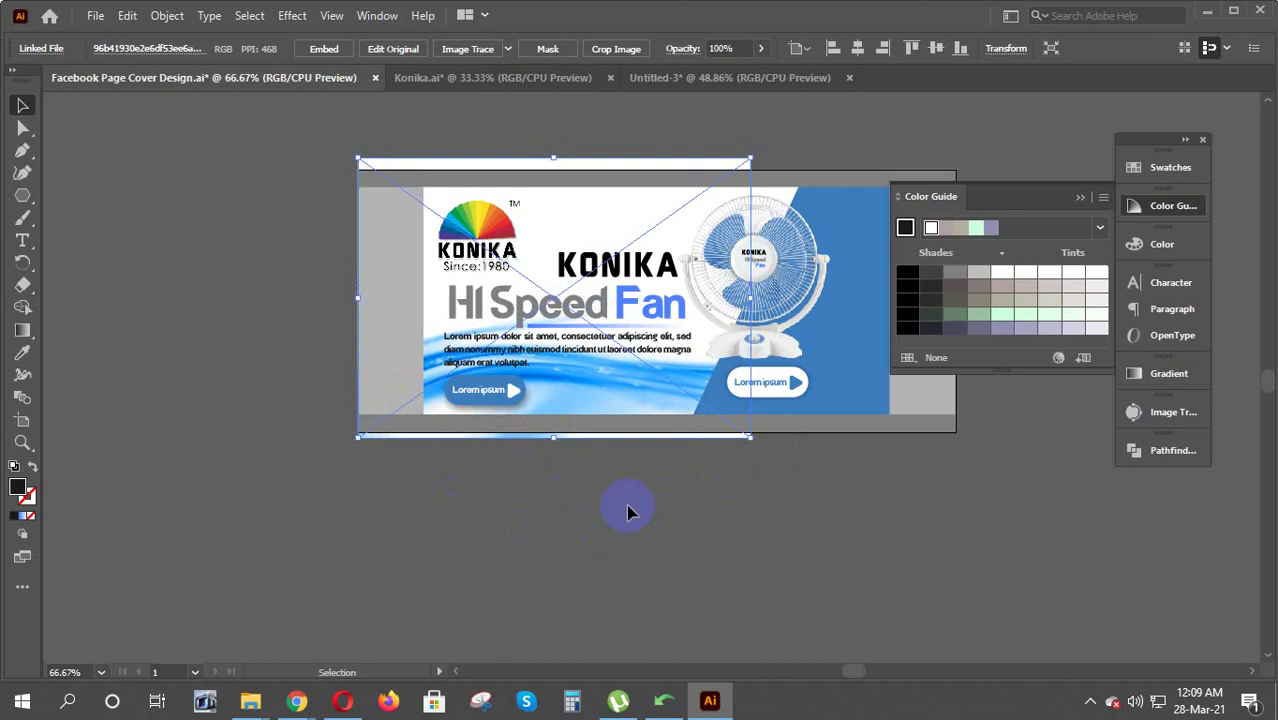
pyautogui.press('Down')
pyautogui.press('Right')
pyautogui.press('Up')
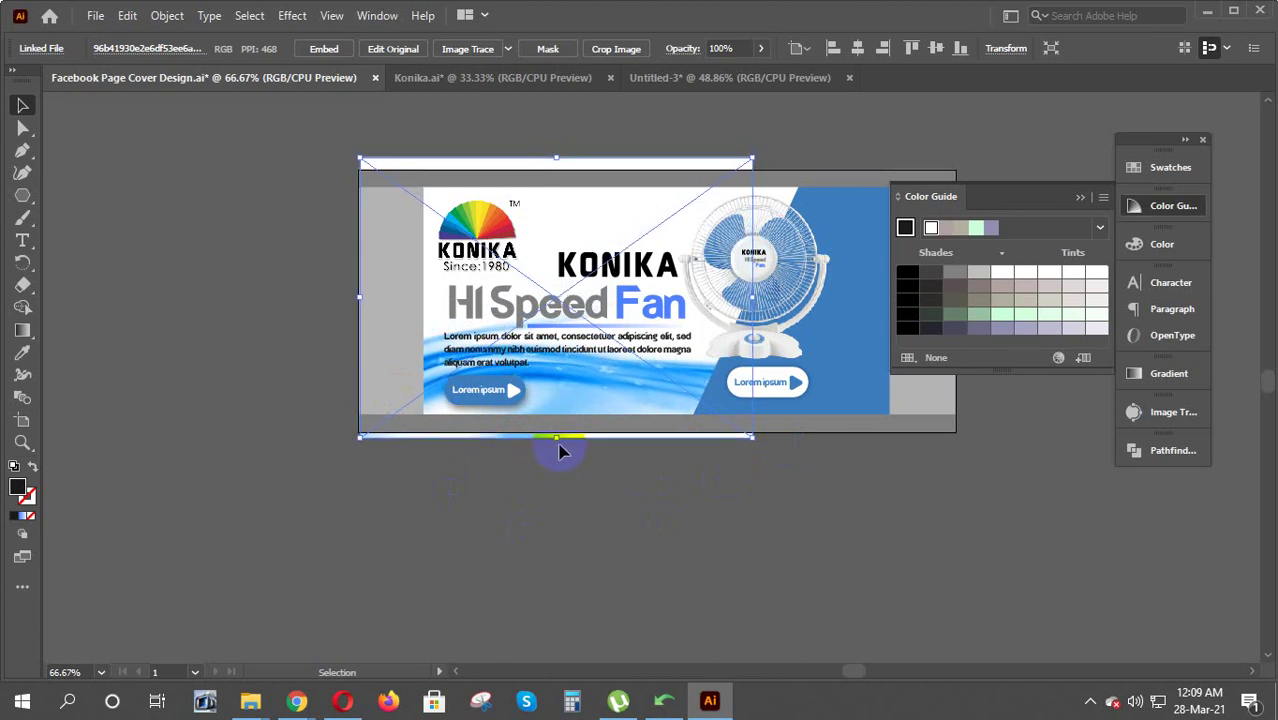
pyautogui.moveTo(558, 438); pyautogui.dragTo(556, 431)
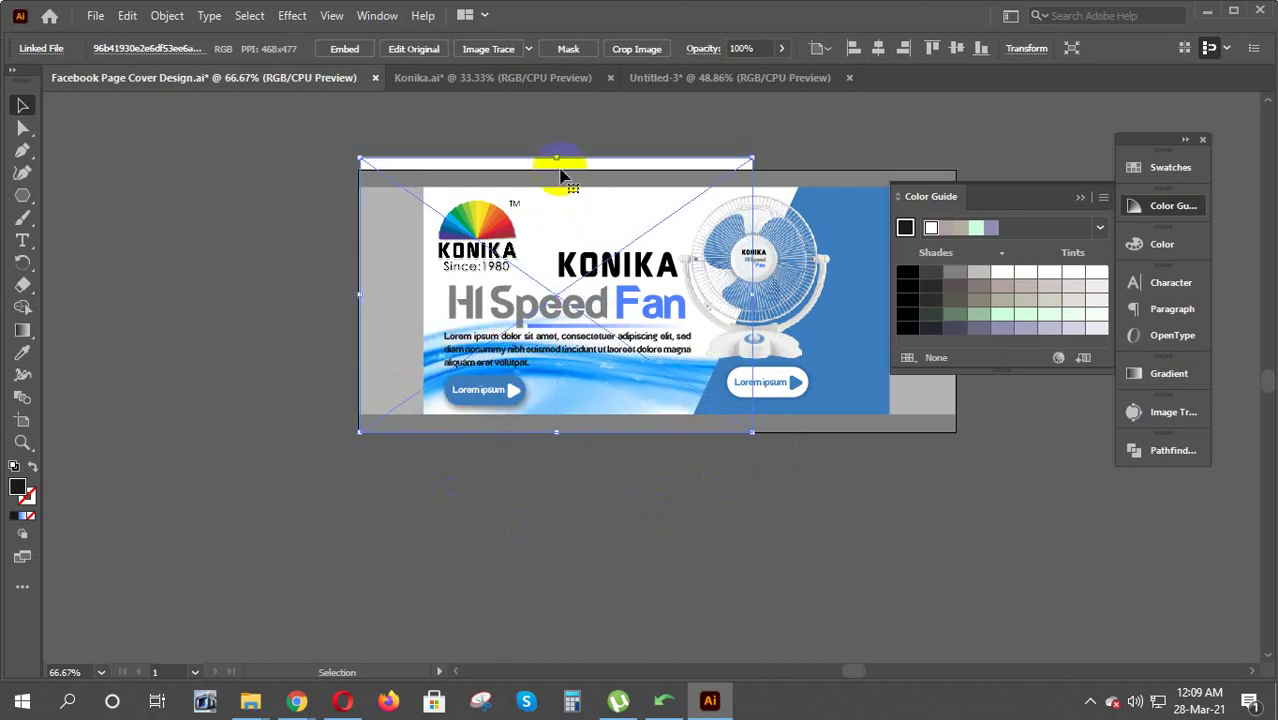
pyautogui.moveTo(556, 158); pyautogui.dragTo(556, 170)
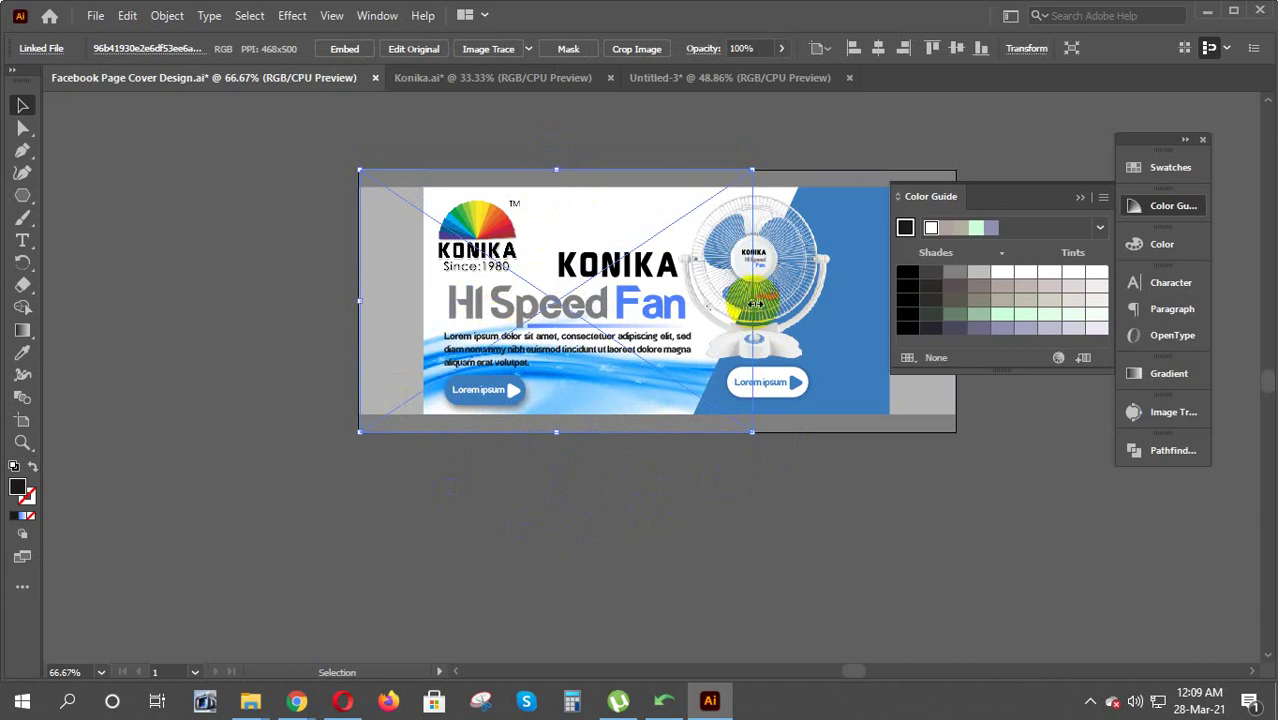
pyautogui.moveTo(751, 300)
pyautogui.mouseDown()
pyautogui.moveTo(762, 301)
pyautogui.moveTo(700, 300)
pyautogui.moveTo(805, 312)
pyautogui.mouseUp()
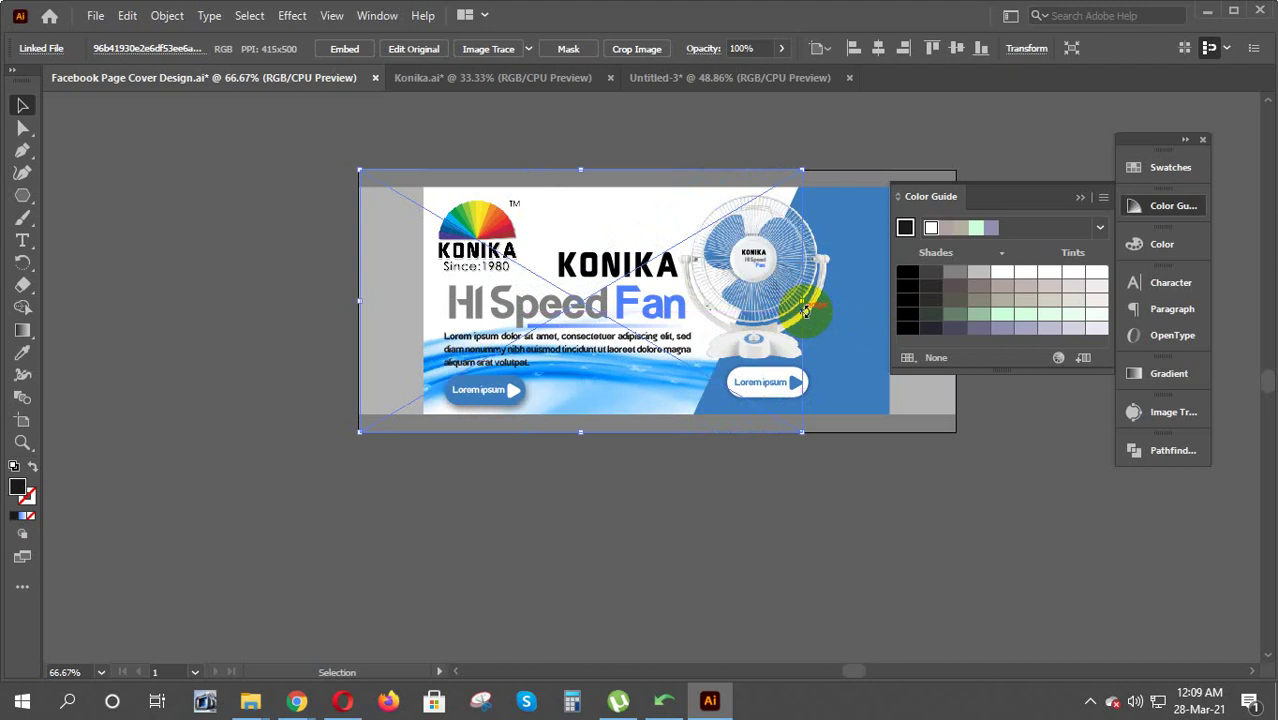
pyautogui.click(600, 597)
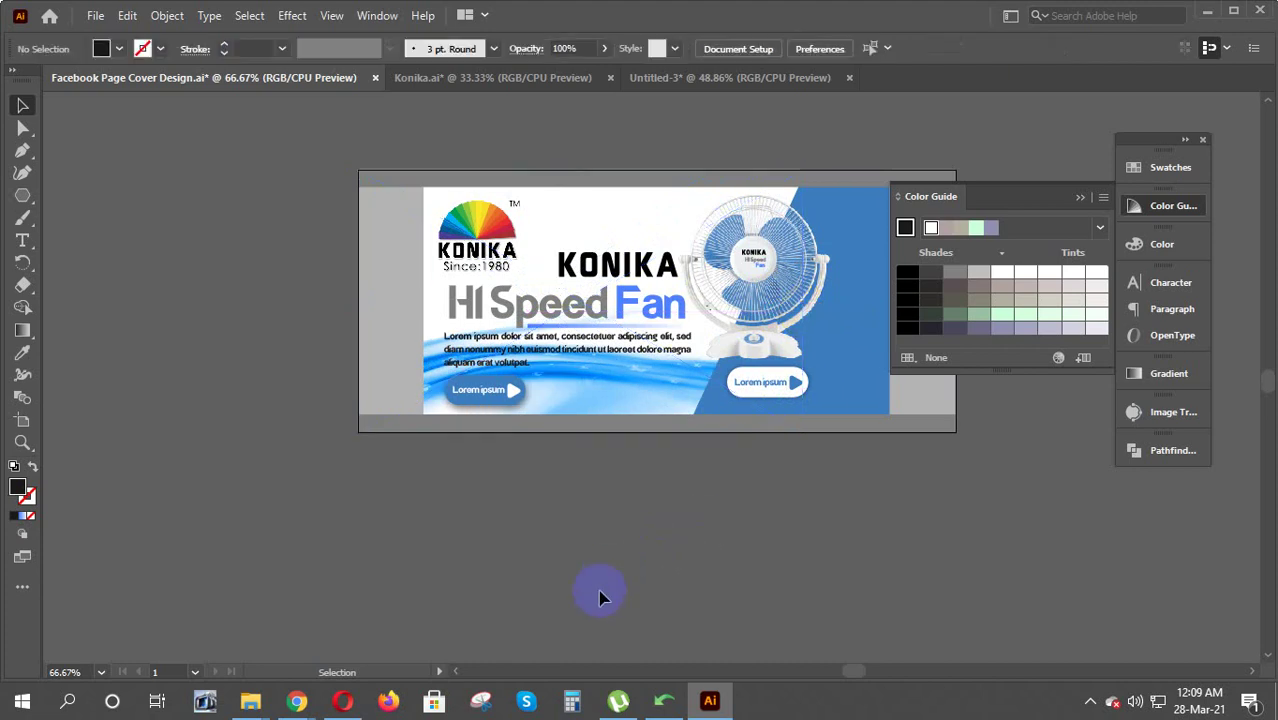
# Zoom to 100% and delete the grey border bands on the right, top, bottom and left
pyautogui.click(1254, 671)
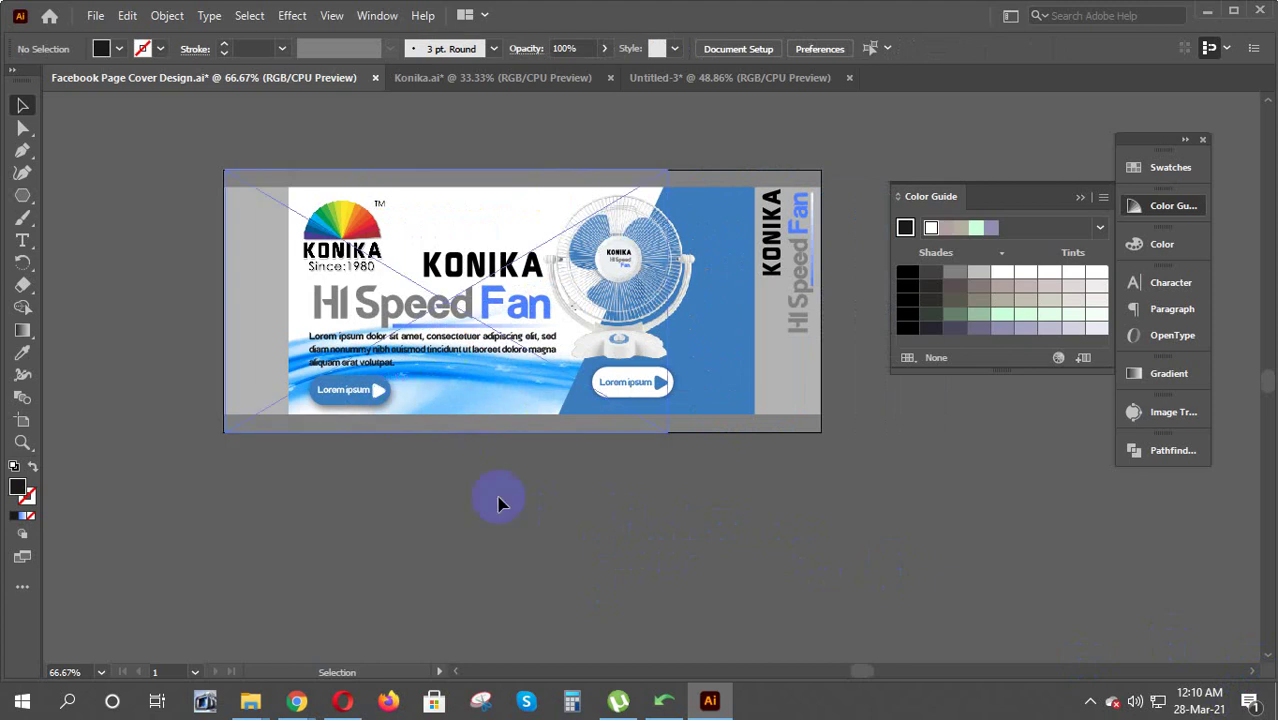
pyautogui.hotkey('ctrl', '1')
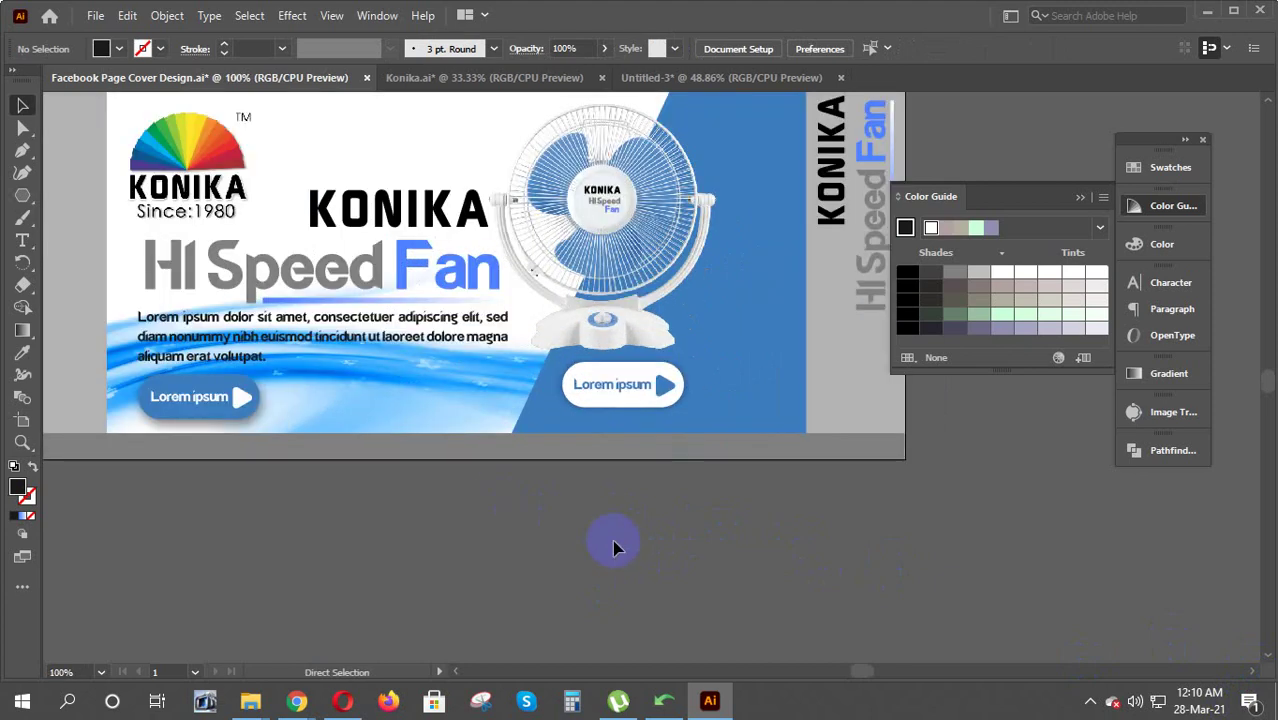
pyautogui.scroll(2, 680, 563)
pyautogui.scroll(1, 682, 566)
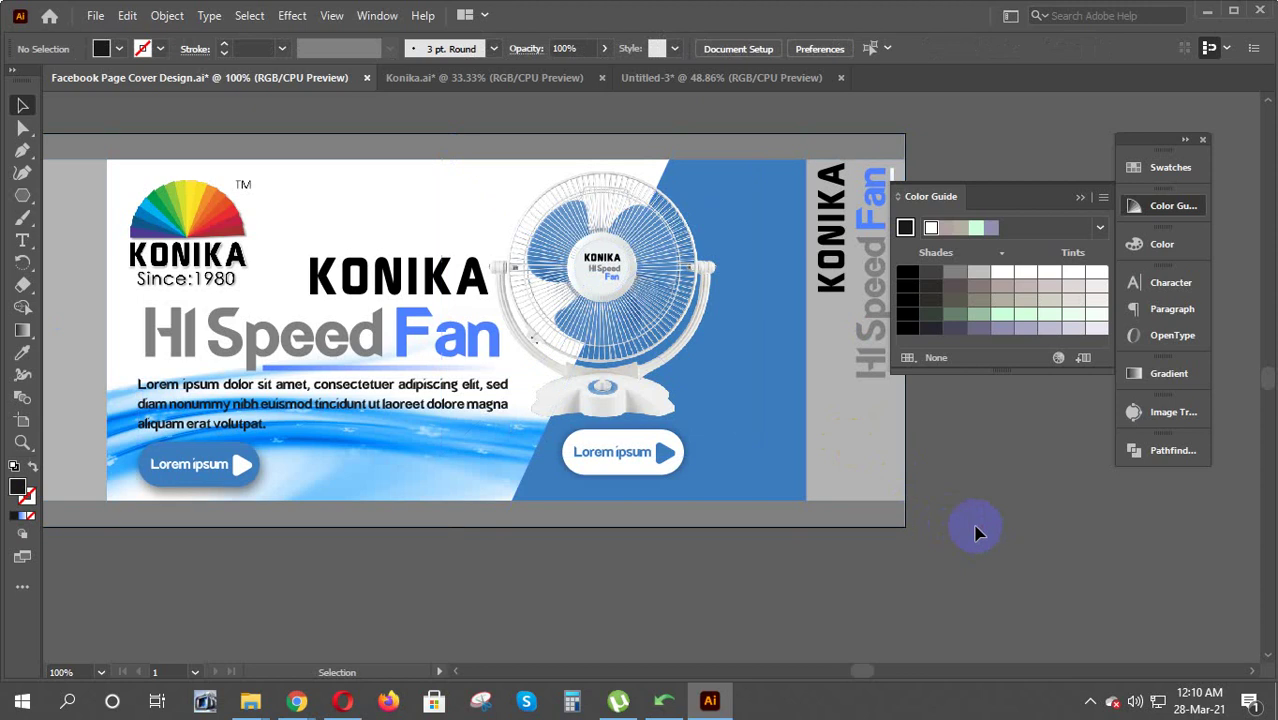
pyautogui.click(855, 447)
pyautogui.press('Delete')
pyautogui.click(771, 146)
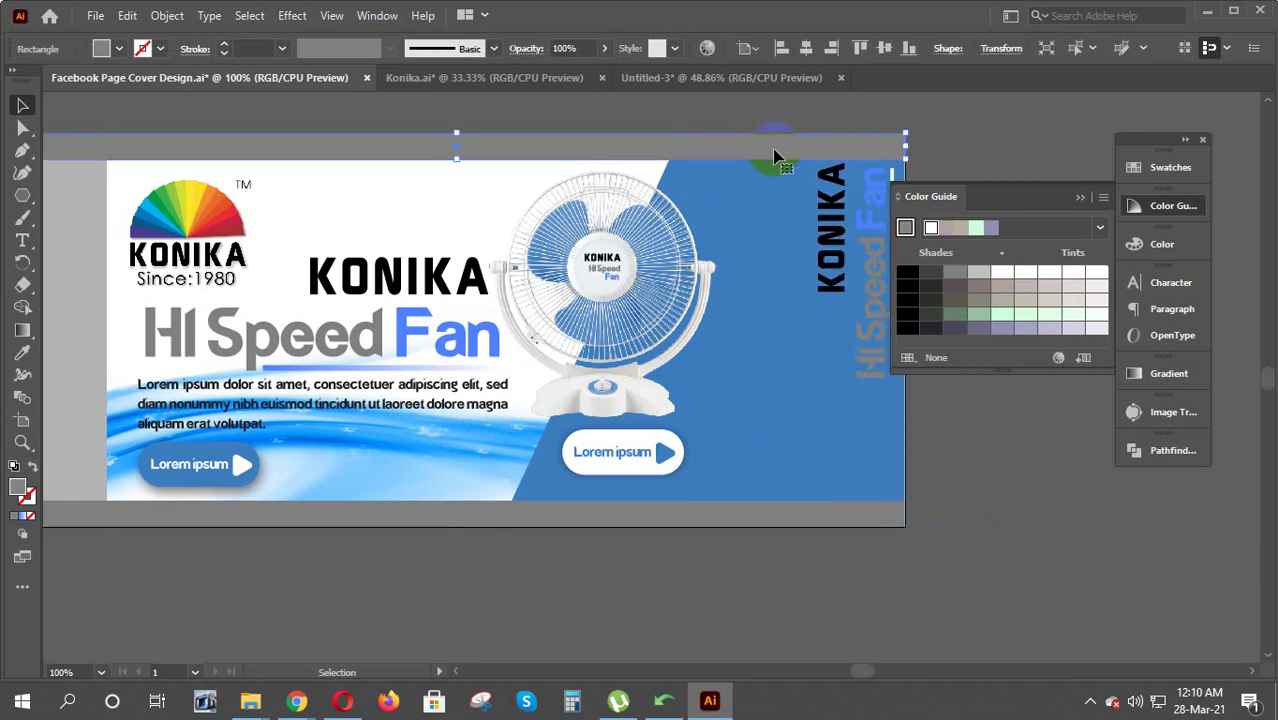
pyautogui.press('Delete')
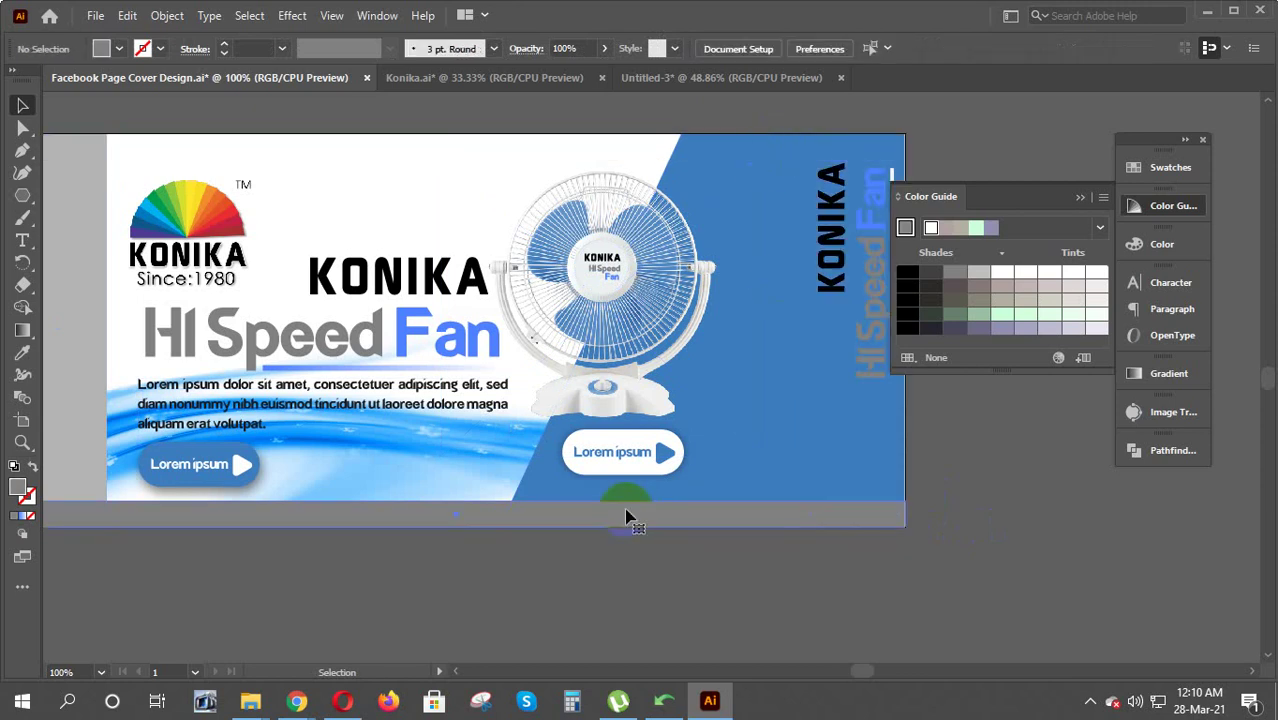
pyautogui.click(626, 516)
pyautogui.press('Delete')
pyautogui.click(72, 400)
pyautogui.press('Delete')
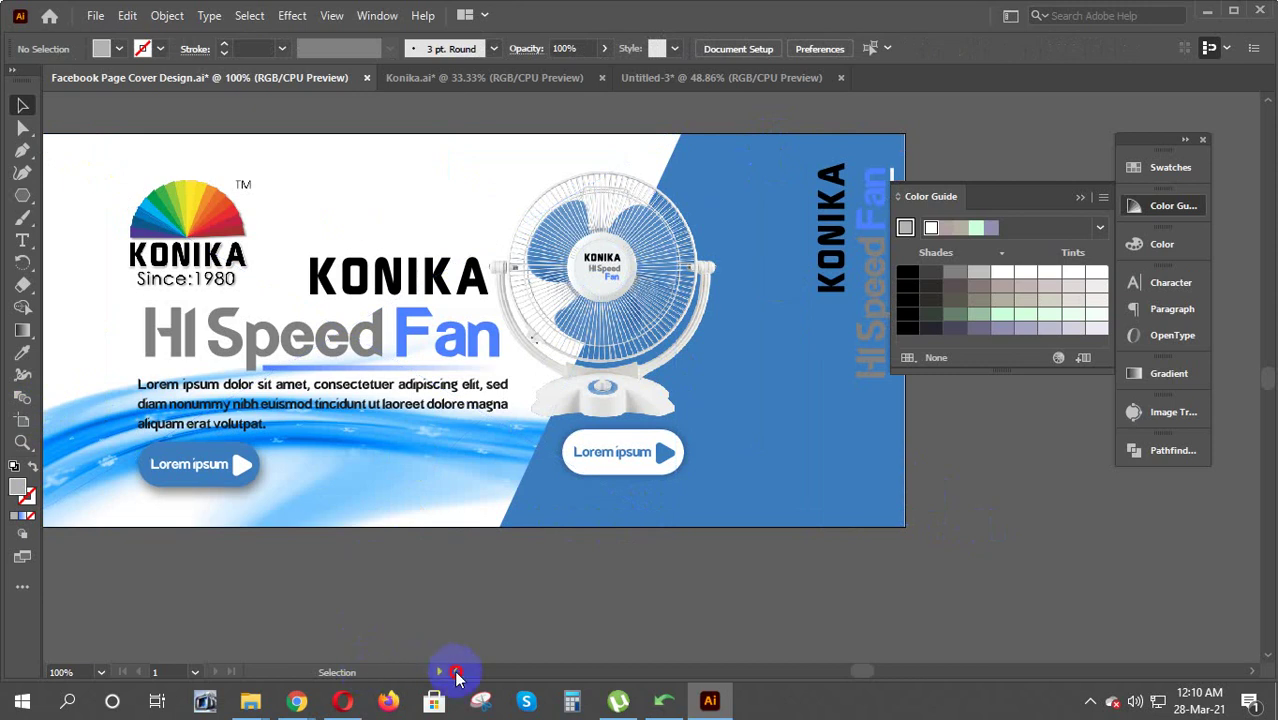
# Nudge the wave background image slightly left and deselect it
pyautogui.click(455, 673)
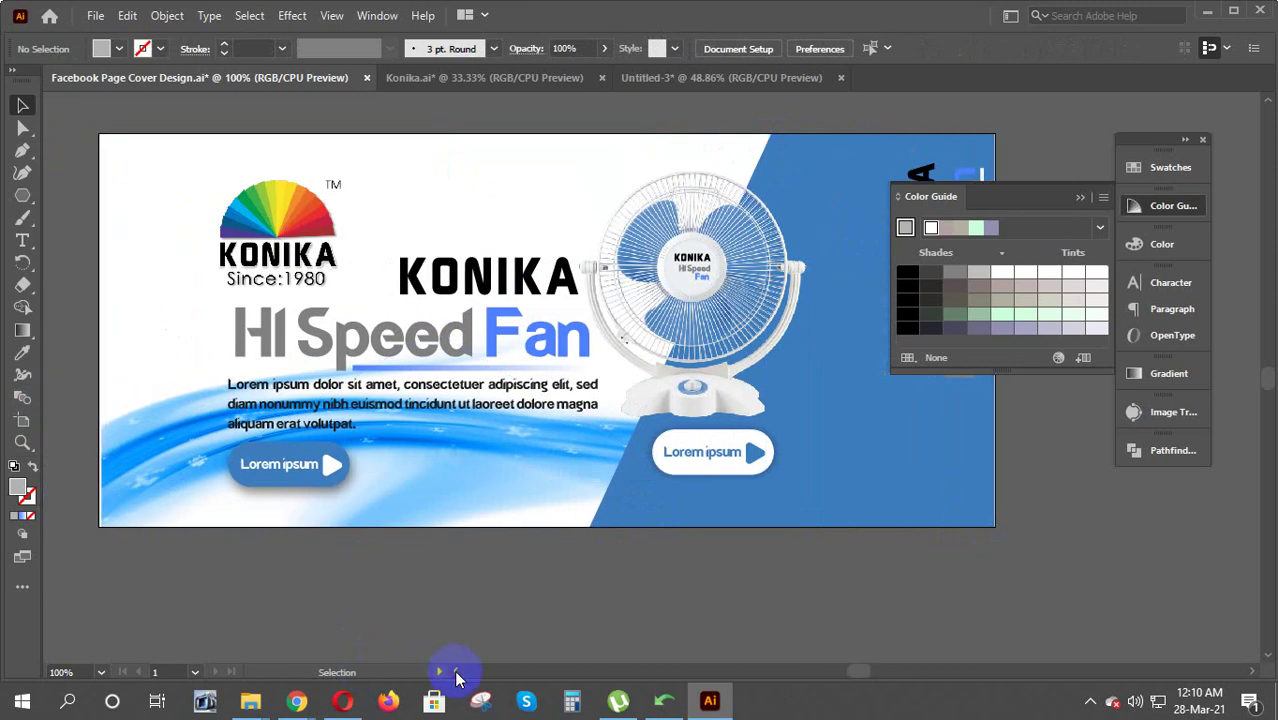
pyautogui.click(167, 392)
pyautogui.press('Left')
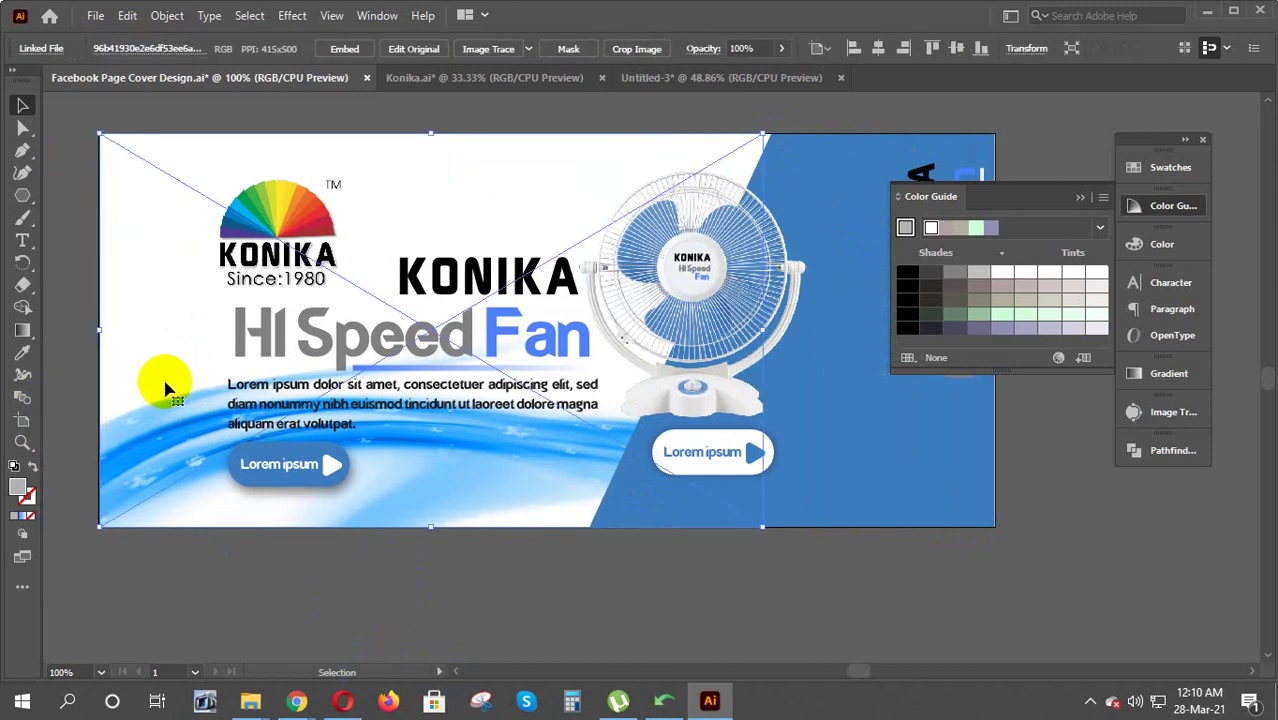
pyautogui.click(220, 600)
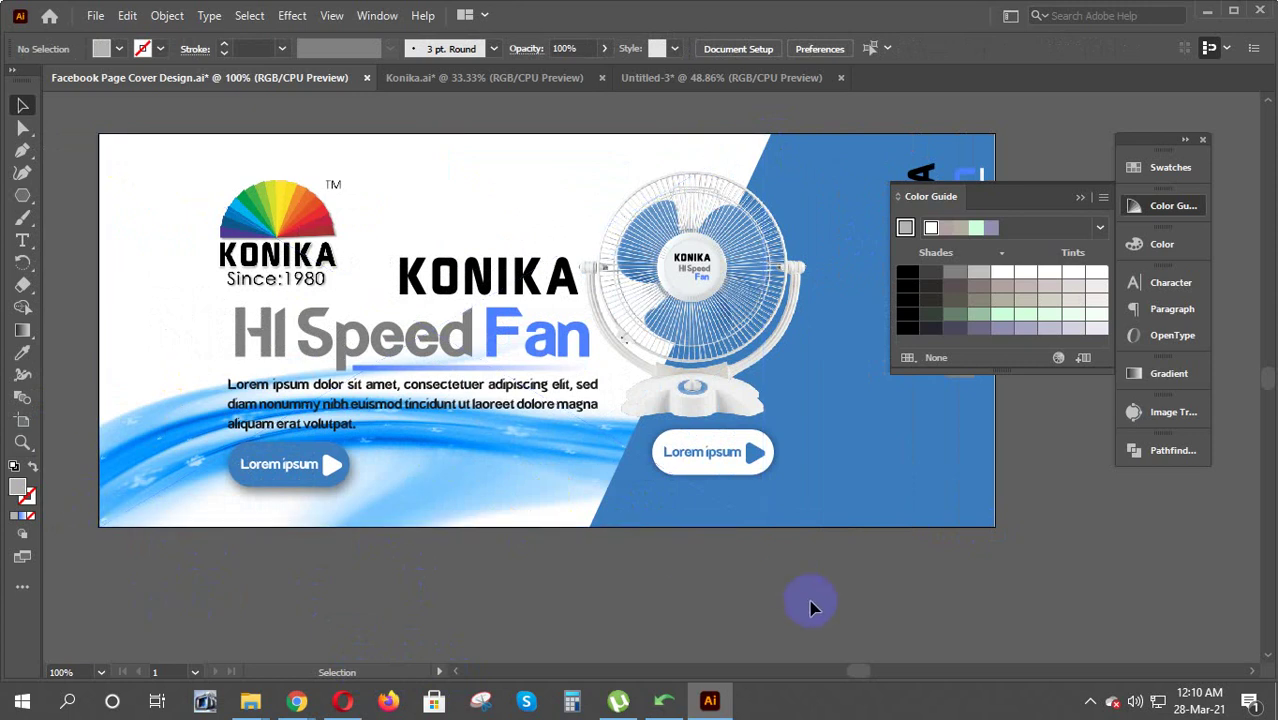
pyautogui.click(1251, 672)
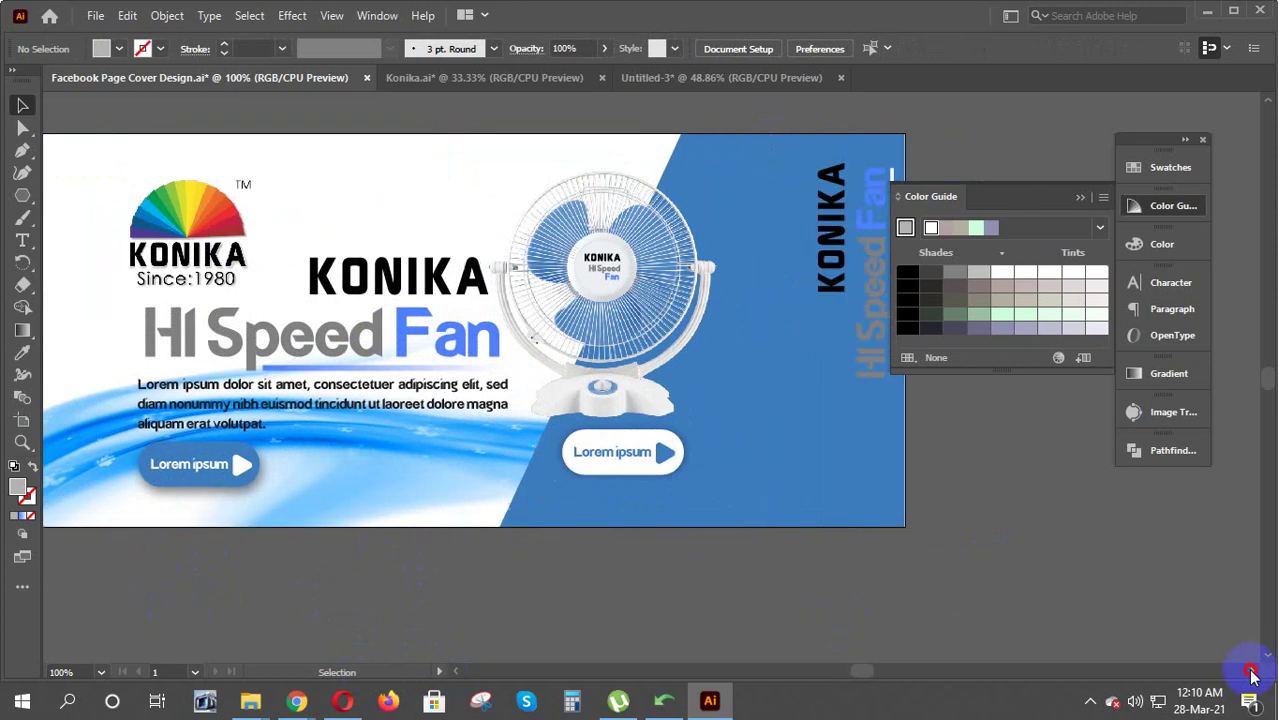
# Shift the vertical HI Speed Fan lettering slightly and make its HI Speed letters white
pyautogui.click(853, 344)
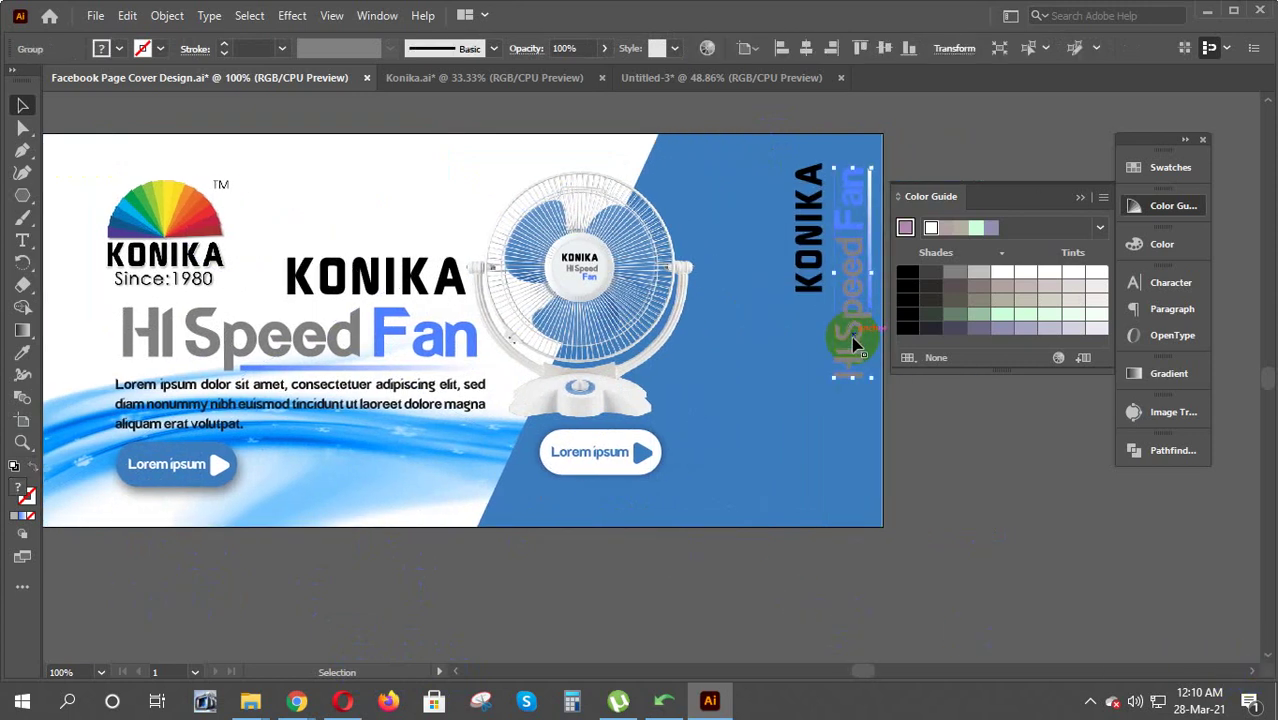
pyautogui.moveTo(853, 344); pyautogui.dragTo(847, 338)
pyautogui.doubleClick(847, 338)
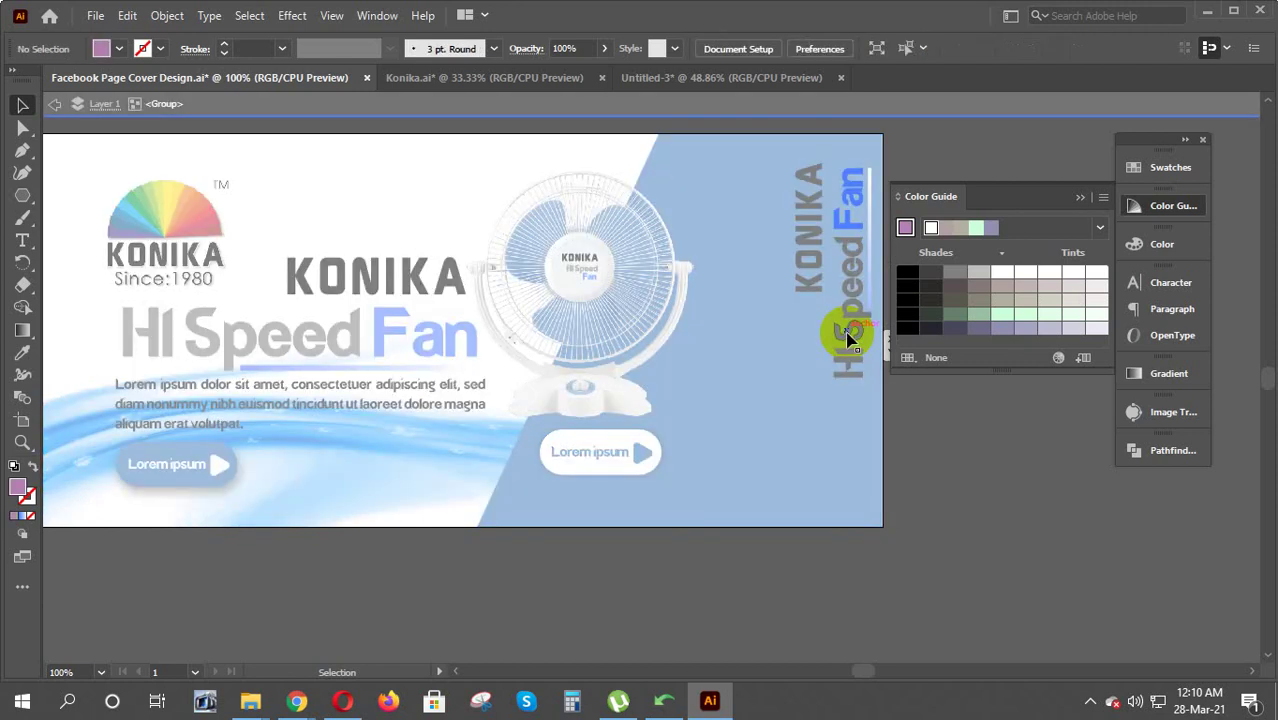
pyautogui.doubleClick(847, 340)
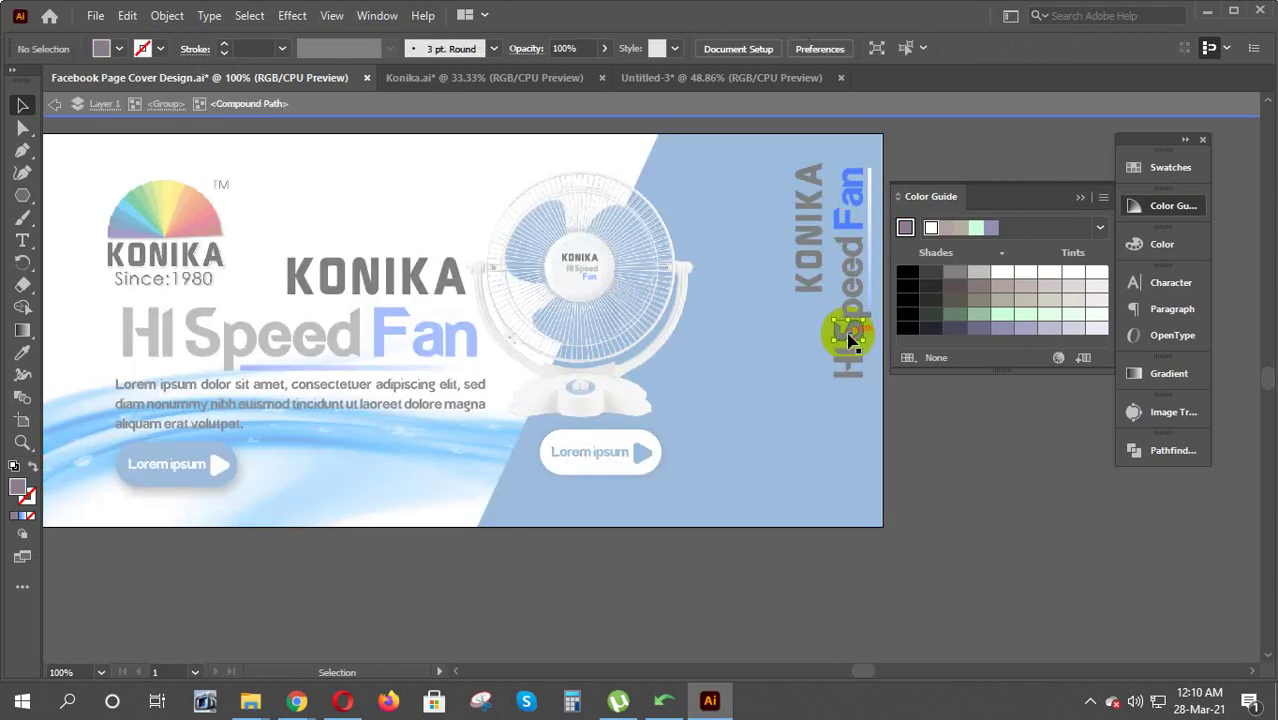
pyautogui.doubleClick(848, 428)
pyautogui.doubleClick(847, 358)
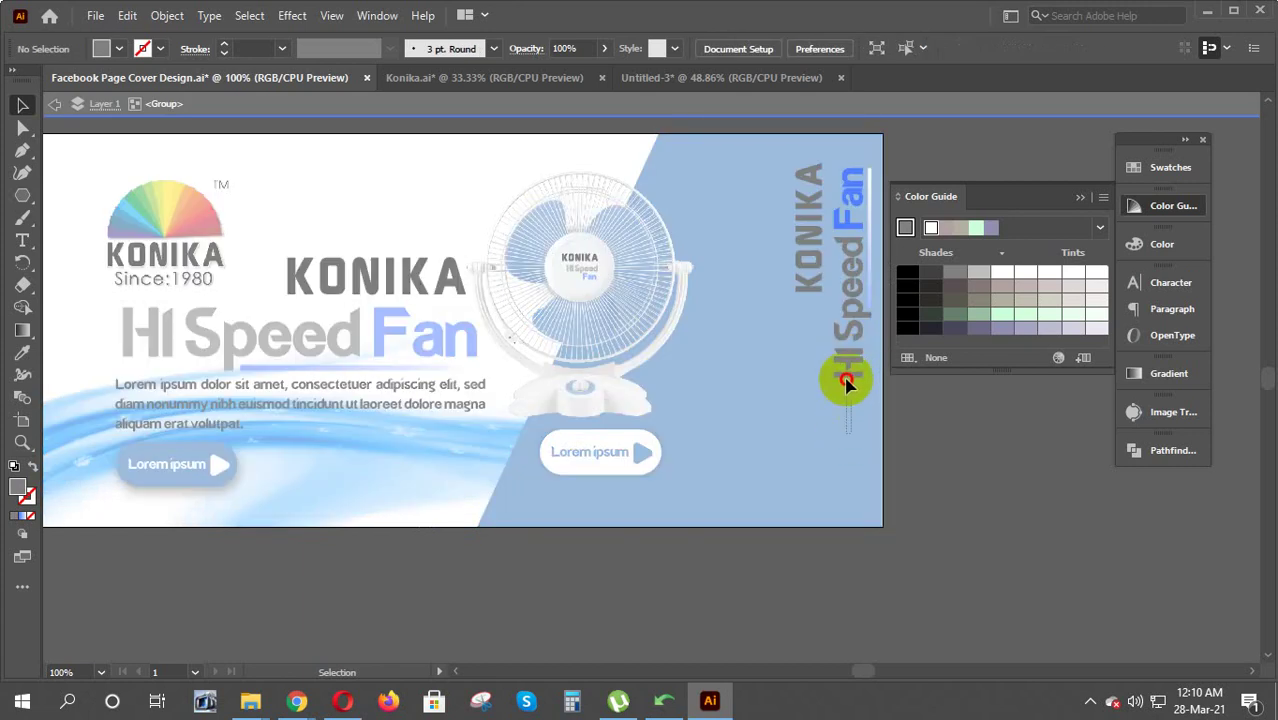
pyautogui.click(847, 245)
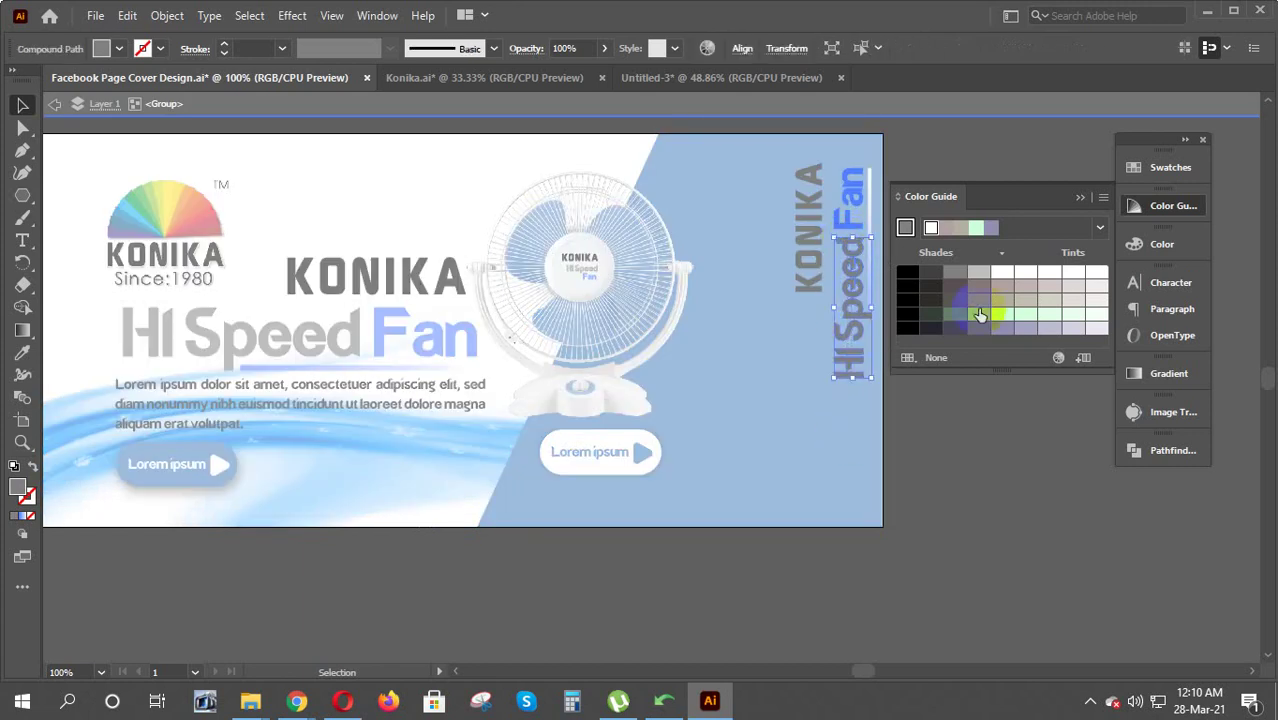
pyautogui.click(1002, 274)
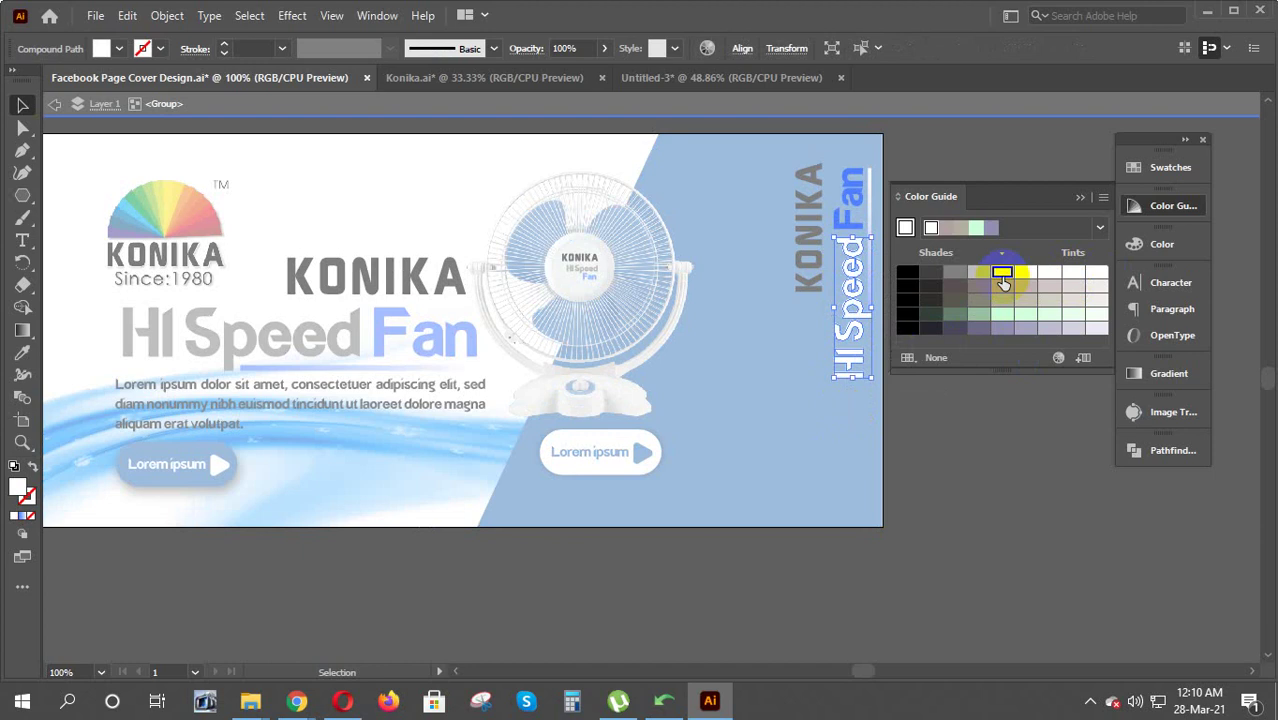
pyautogui.doubleClick(978, 470)
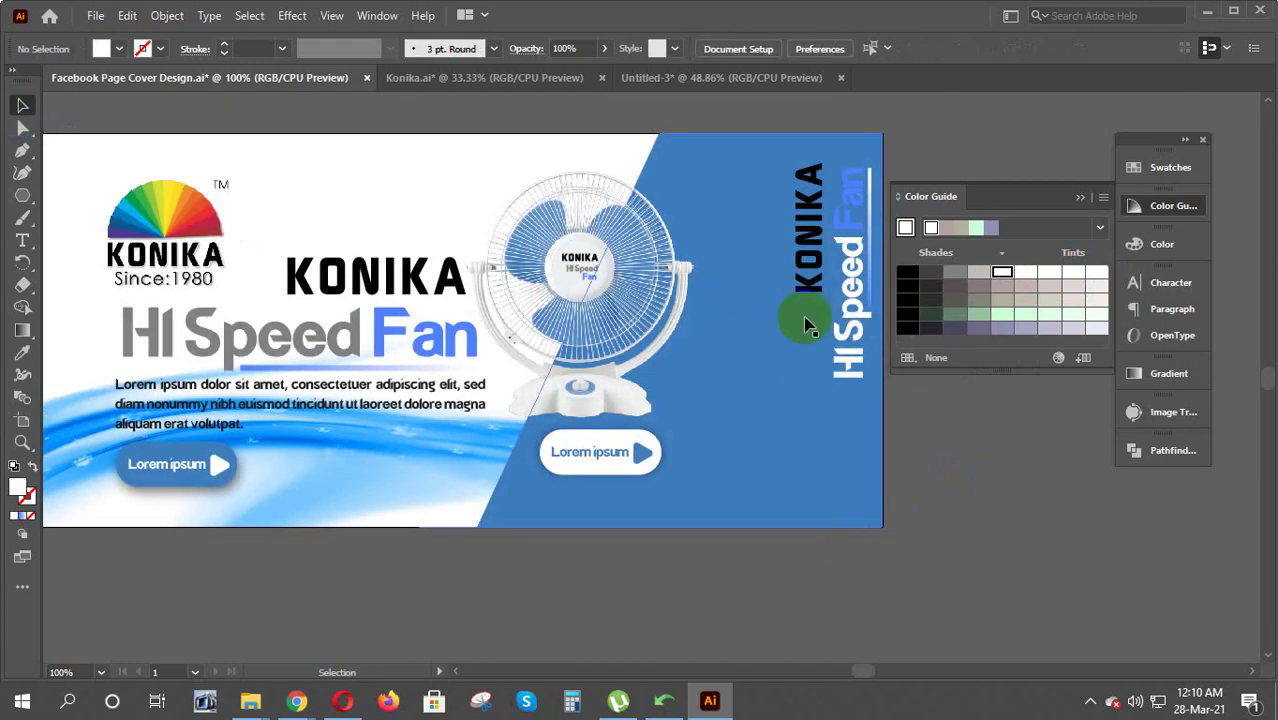
pyautogui.click(866, 458)
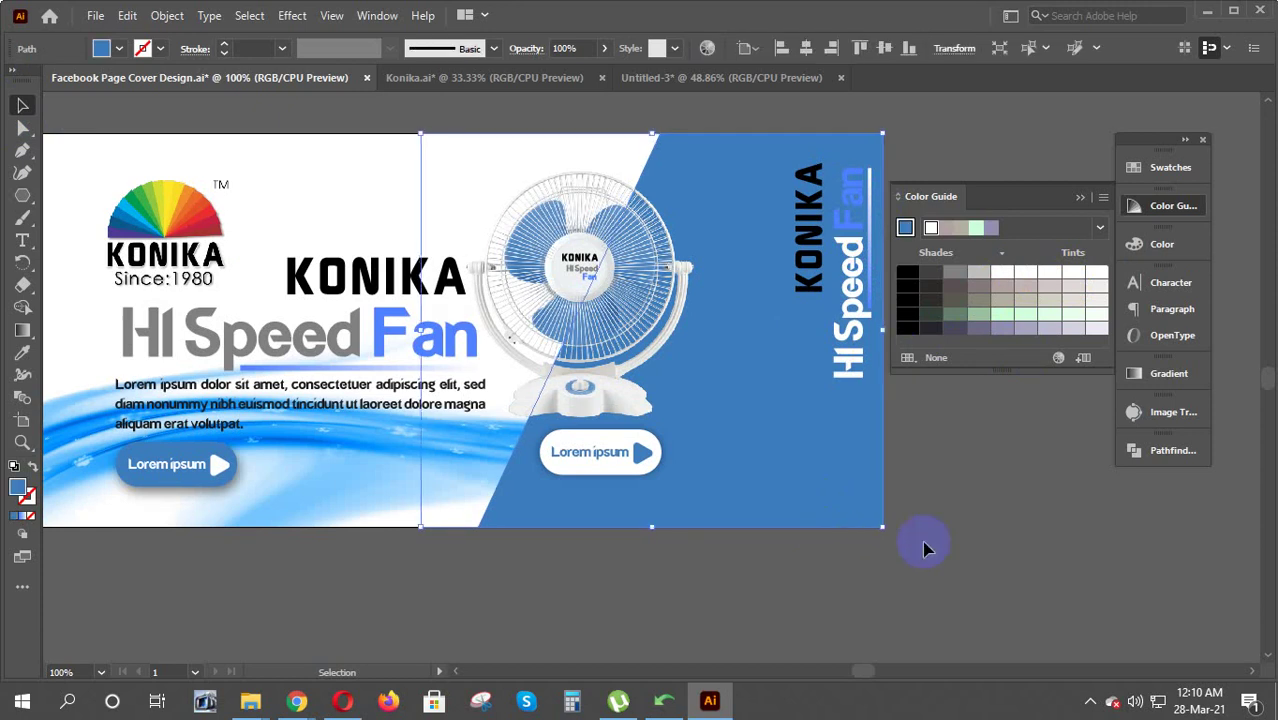
# Select the blue diagonal panel and adjust its colour sliders, raising green to 195
pyautogui.click(1005, 547)
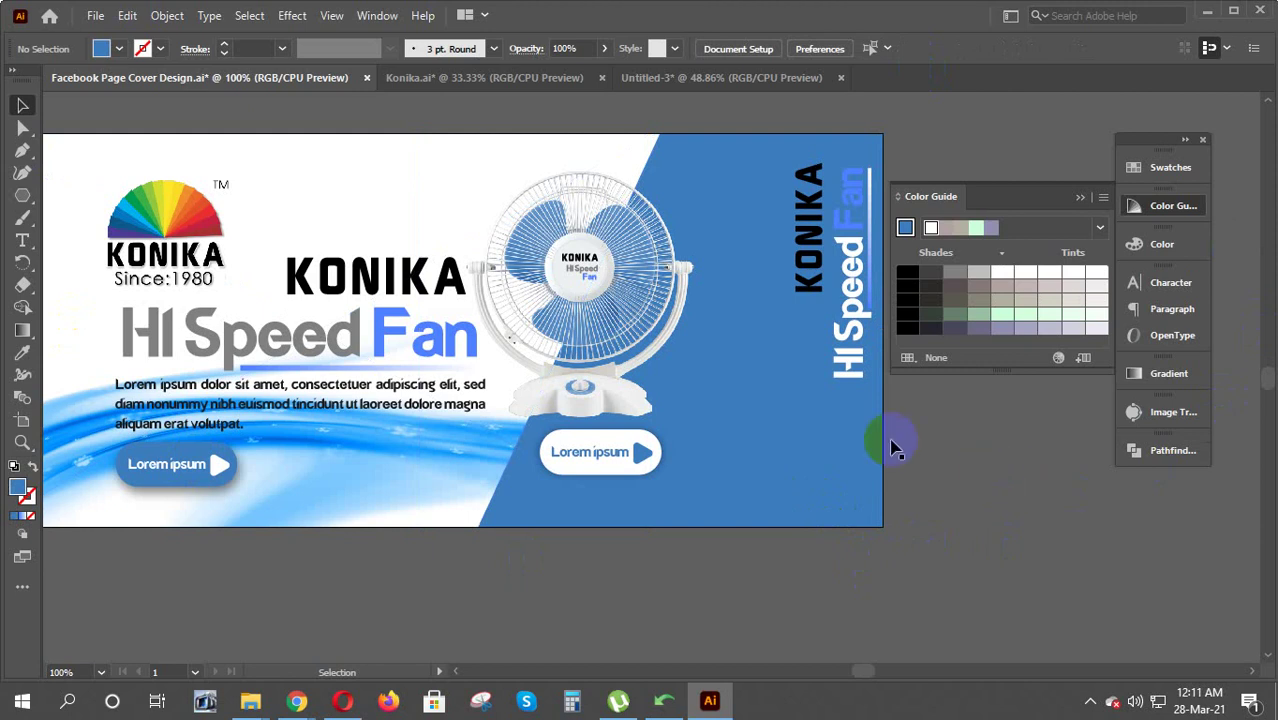
pyautogui.click(848, 208)
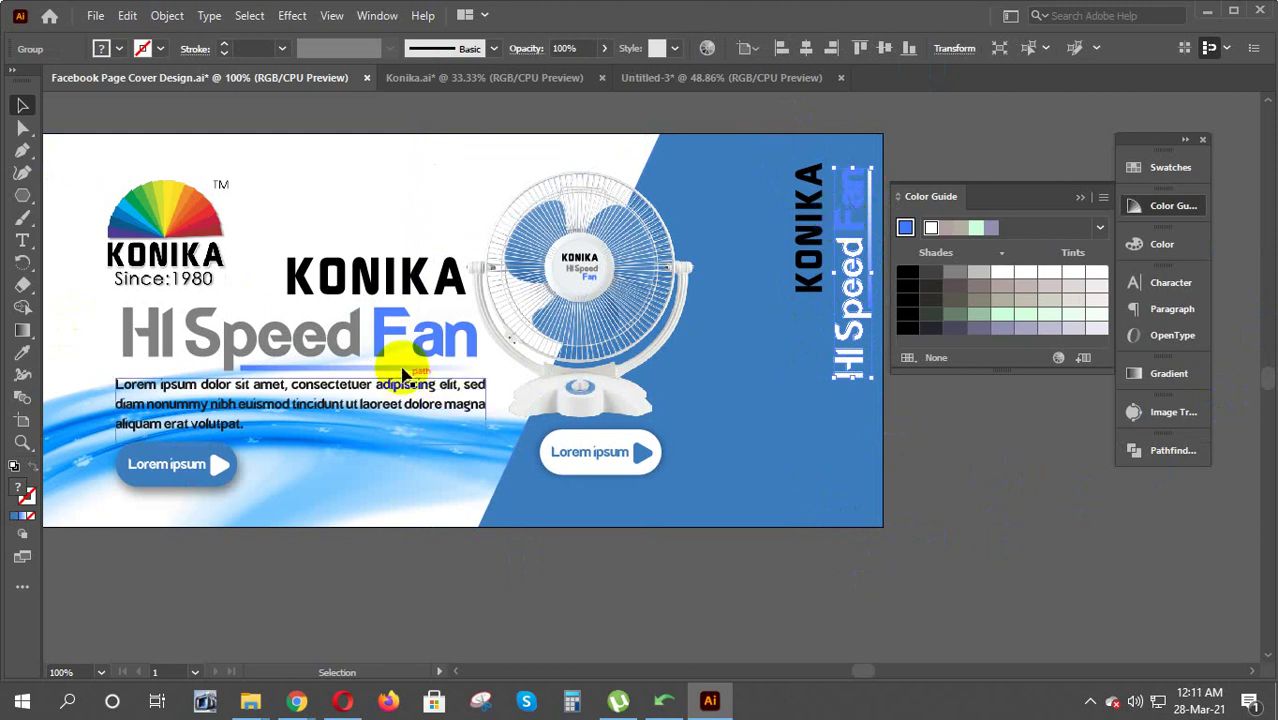
pyautogui.click(736, 443)
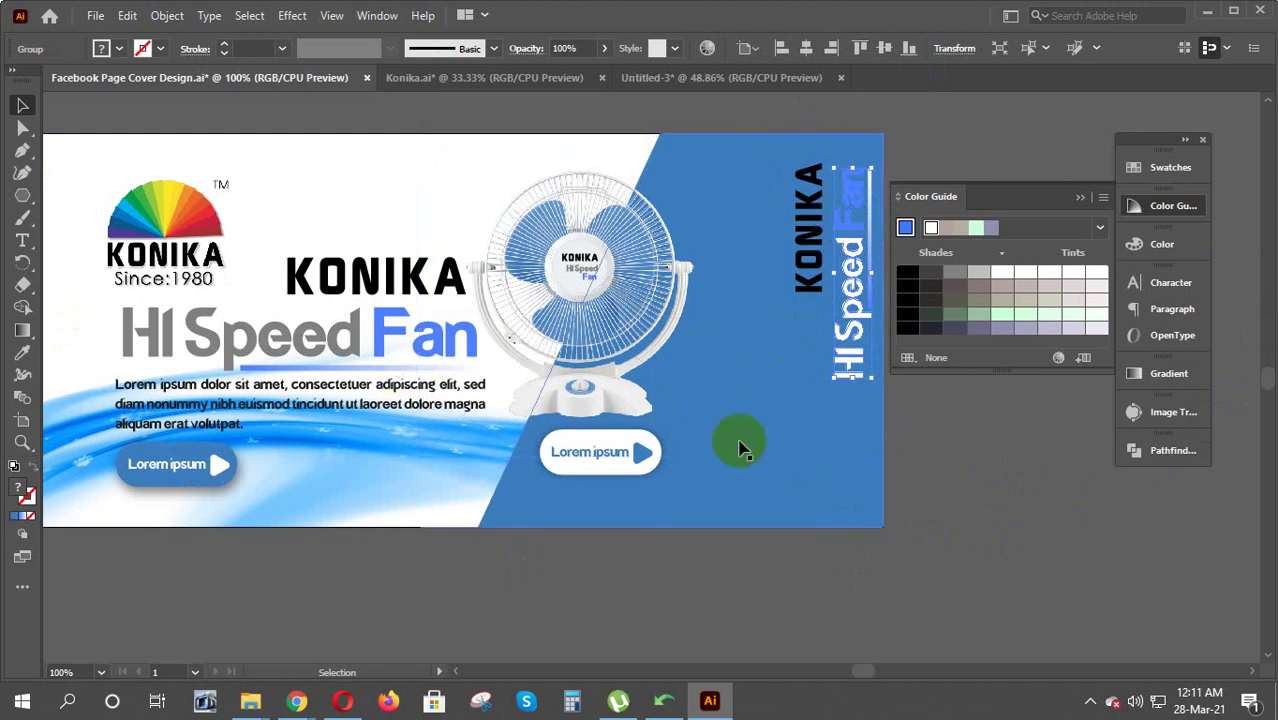
pyautogui.click(792, 520)
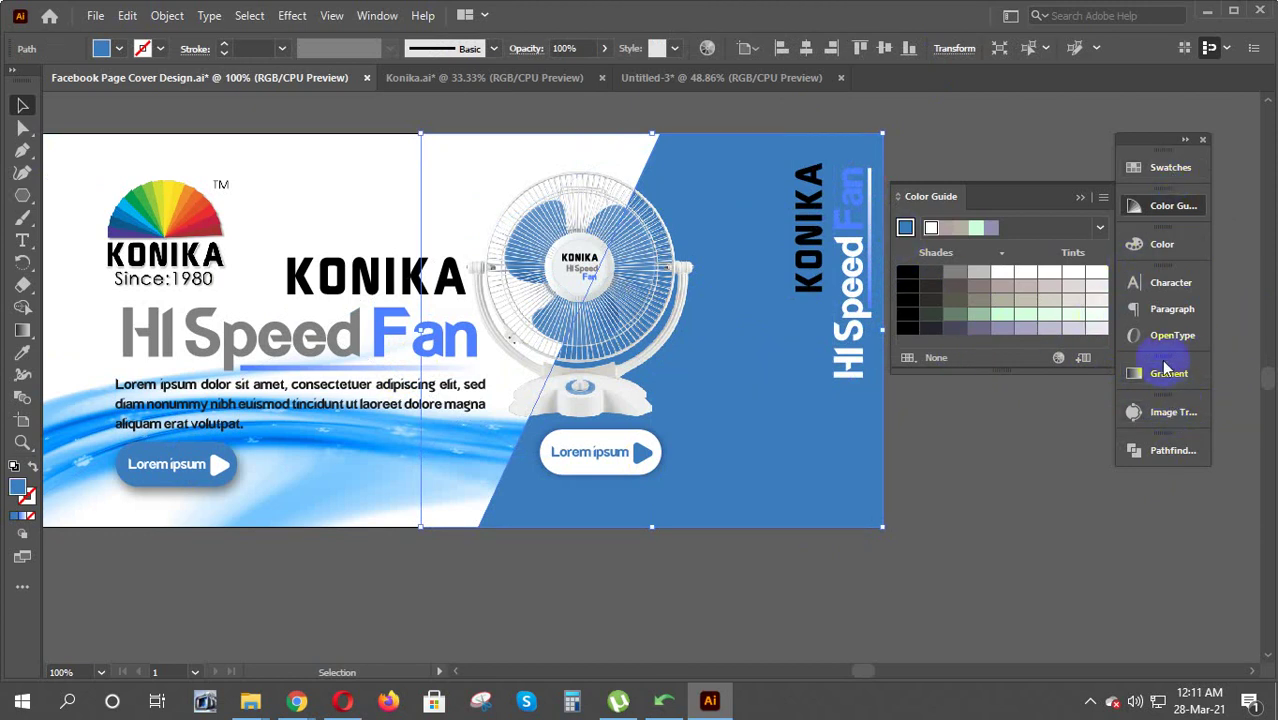
pyautogui.click(1172, 168)
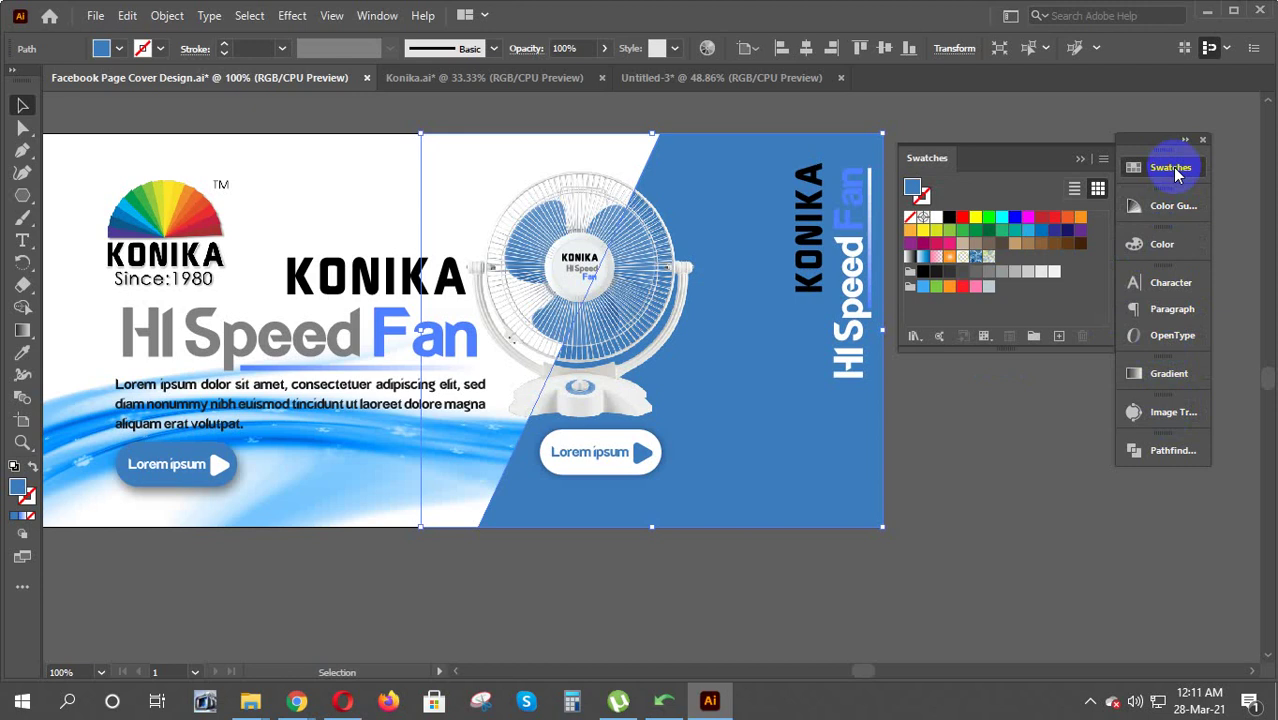
pyautogui.click(1181, 250)
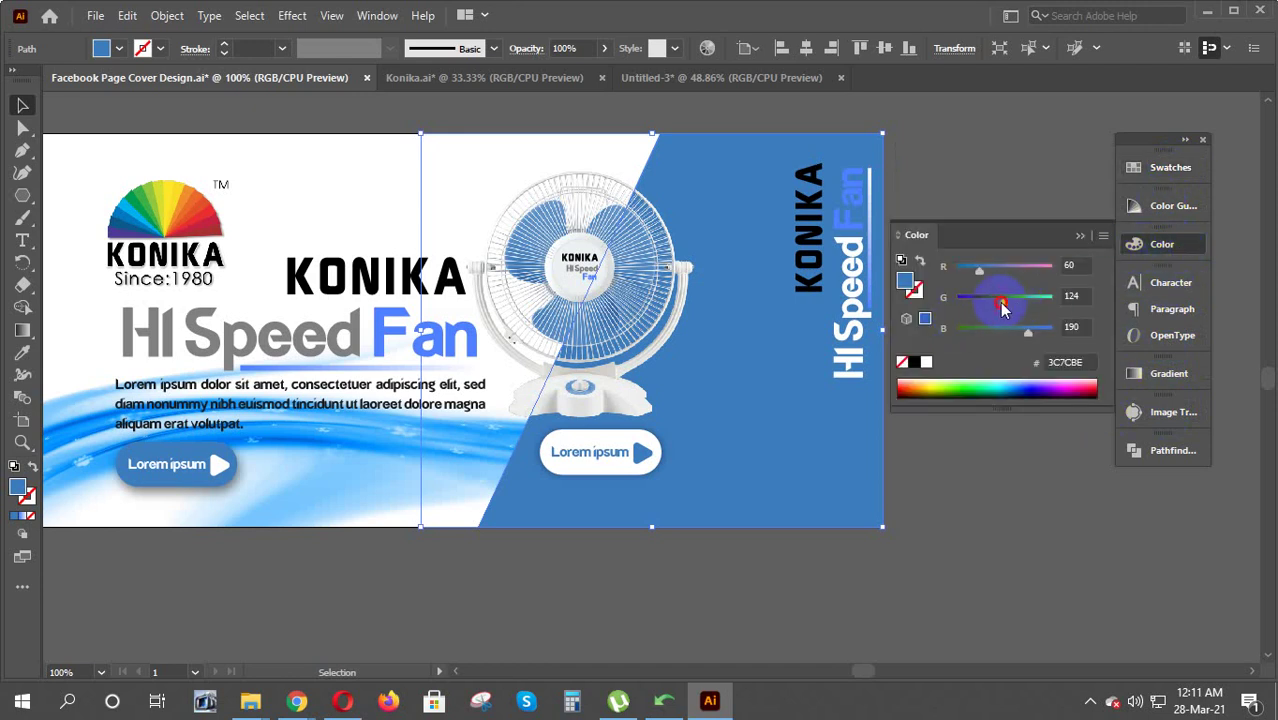
pyautogui.moveTo(993, 303); pyautogui.dragTo(992, 303)
pyautogui.moveTo(905, 282)
pyautogui.mouseDown()
pyautogui.moveTo(825, 345)
pyautogui.moveTo(995, 322)
pyautogui.mouseUp()
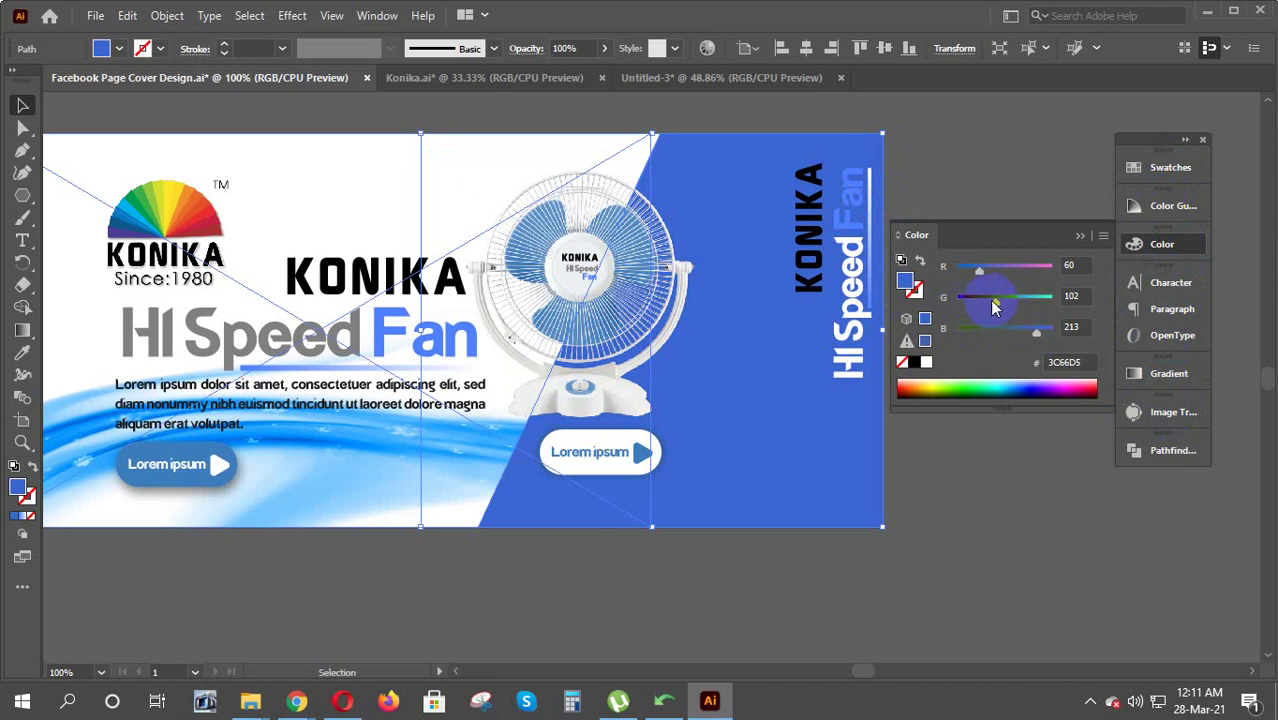
pyautogui.moveTo(993, 308); pyautogui.dragTo(1035, 313)
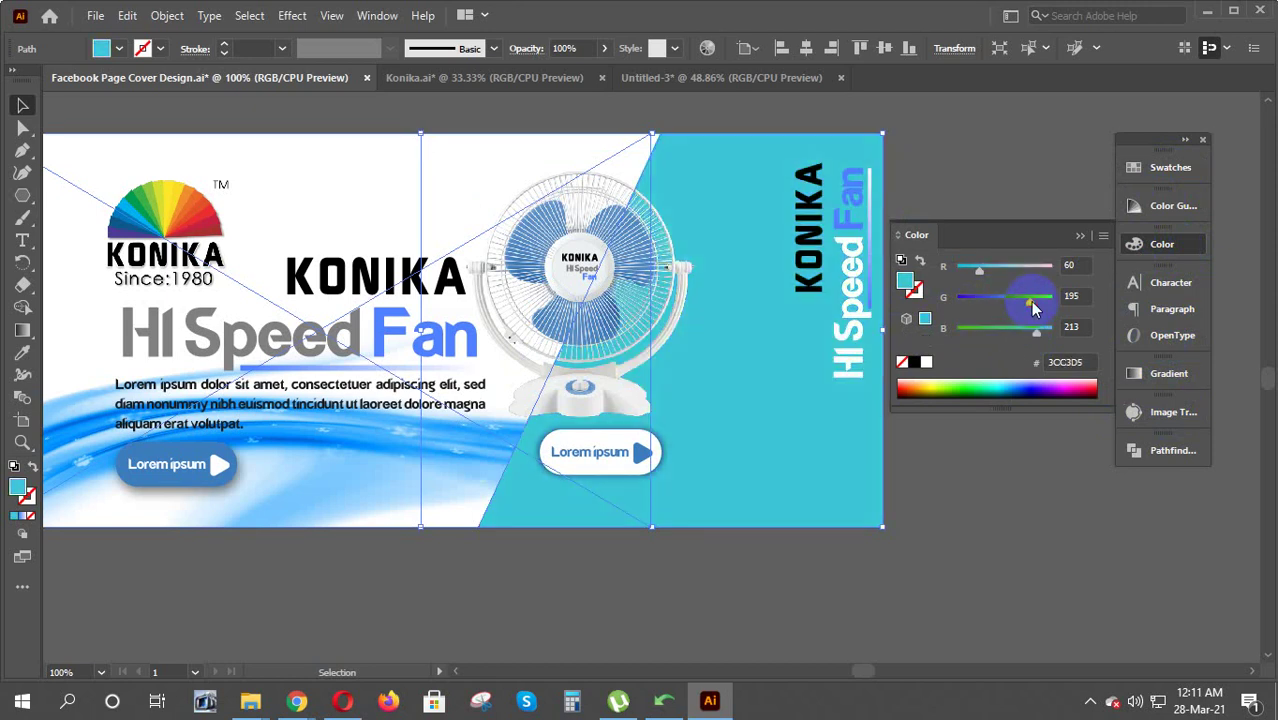
# Eyedropper light blue 67C1FF from the wave photo onto the right panel, then deselect
pyautogui.click(22, 352)
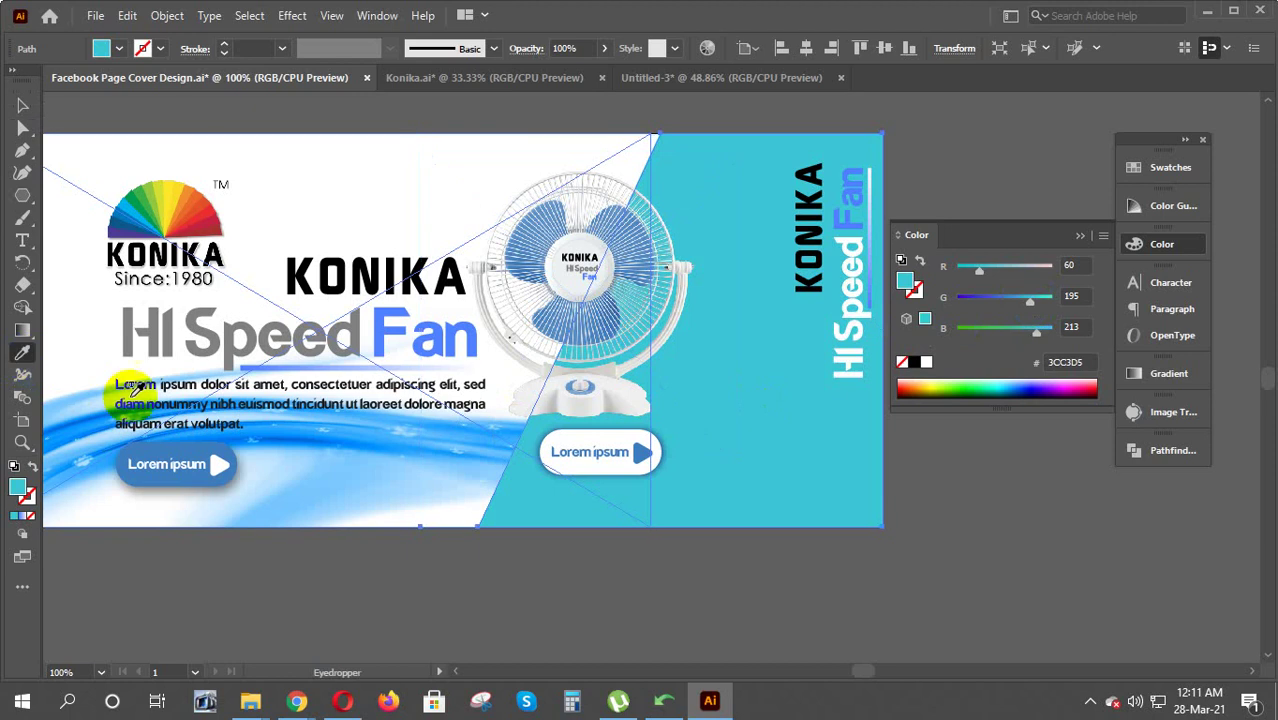
pyautogui.click(310, 428)
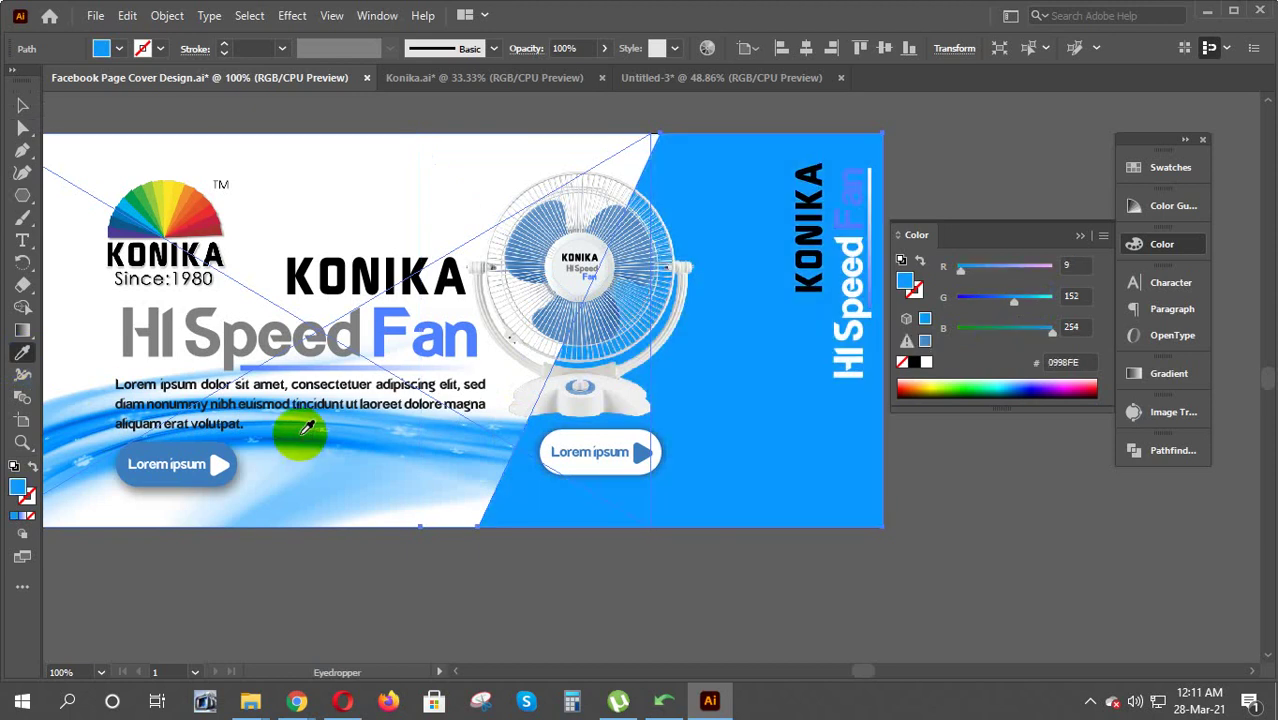
pyautogui.click(316, 434)
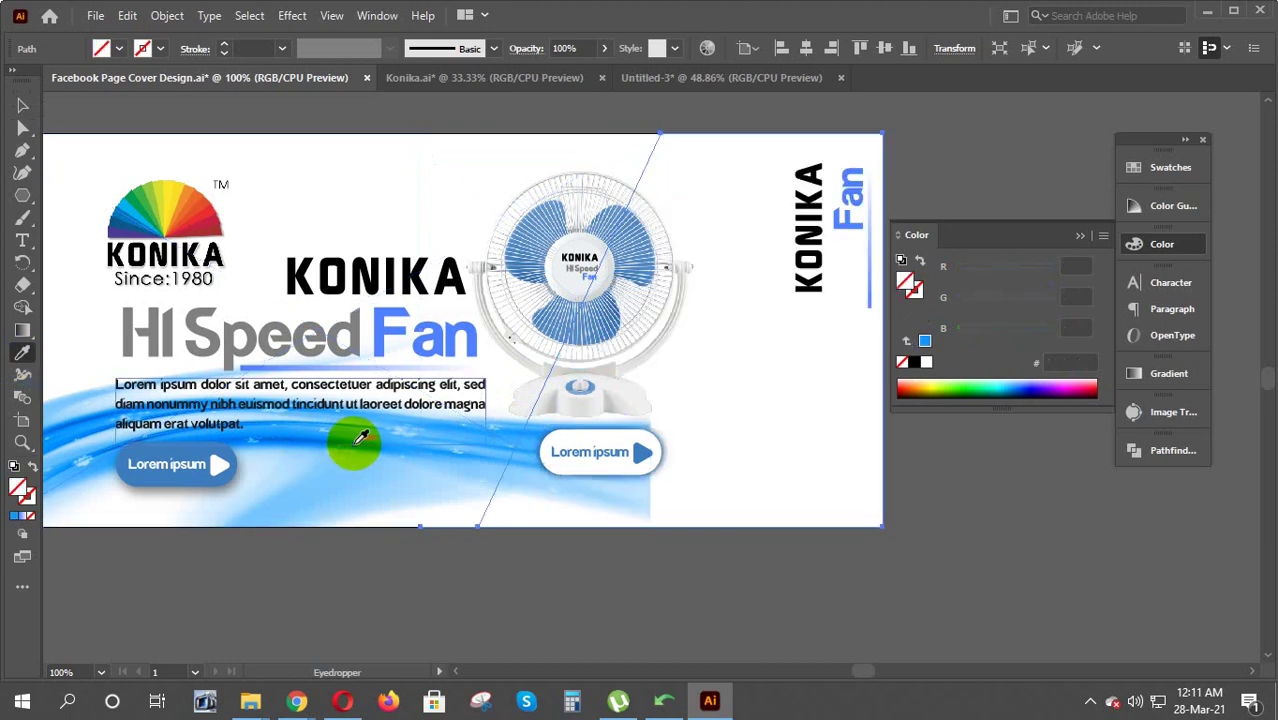
pyautogui.click(284, 434)
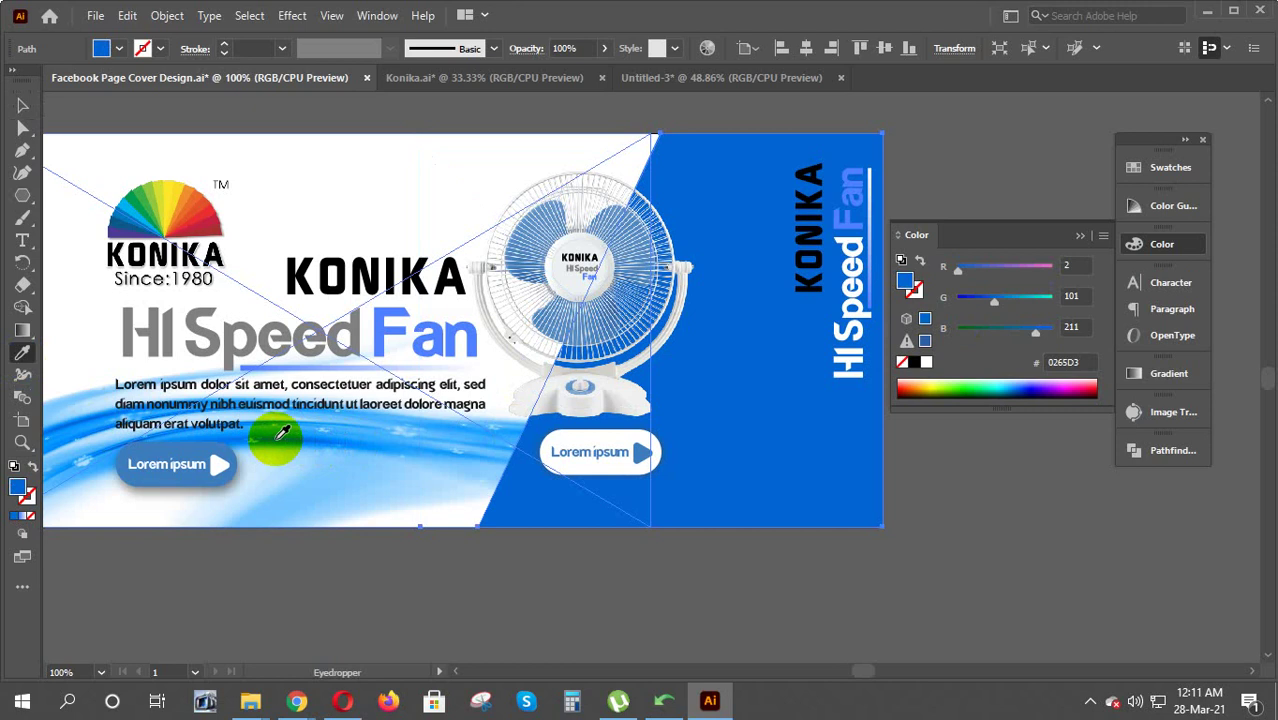
pyautogui.click(484, 448)
pyautogui.click(492, 447)
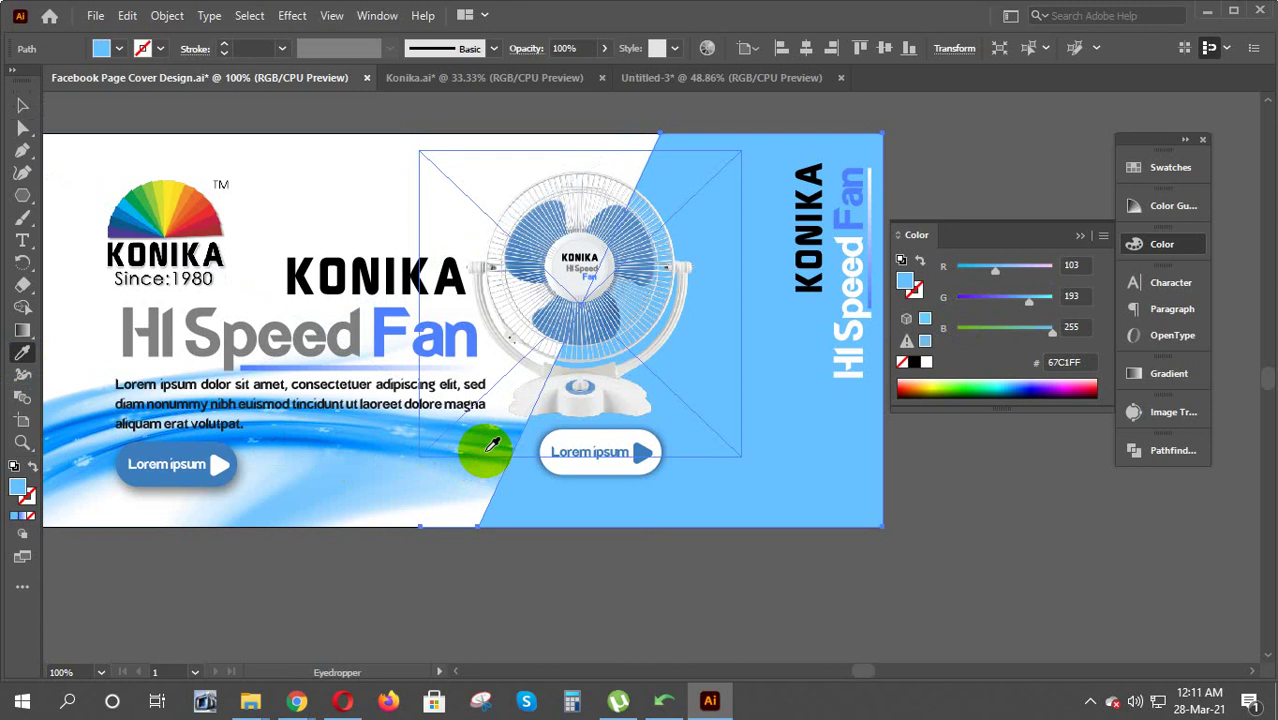
pyautogui.click(22, 105)
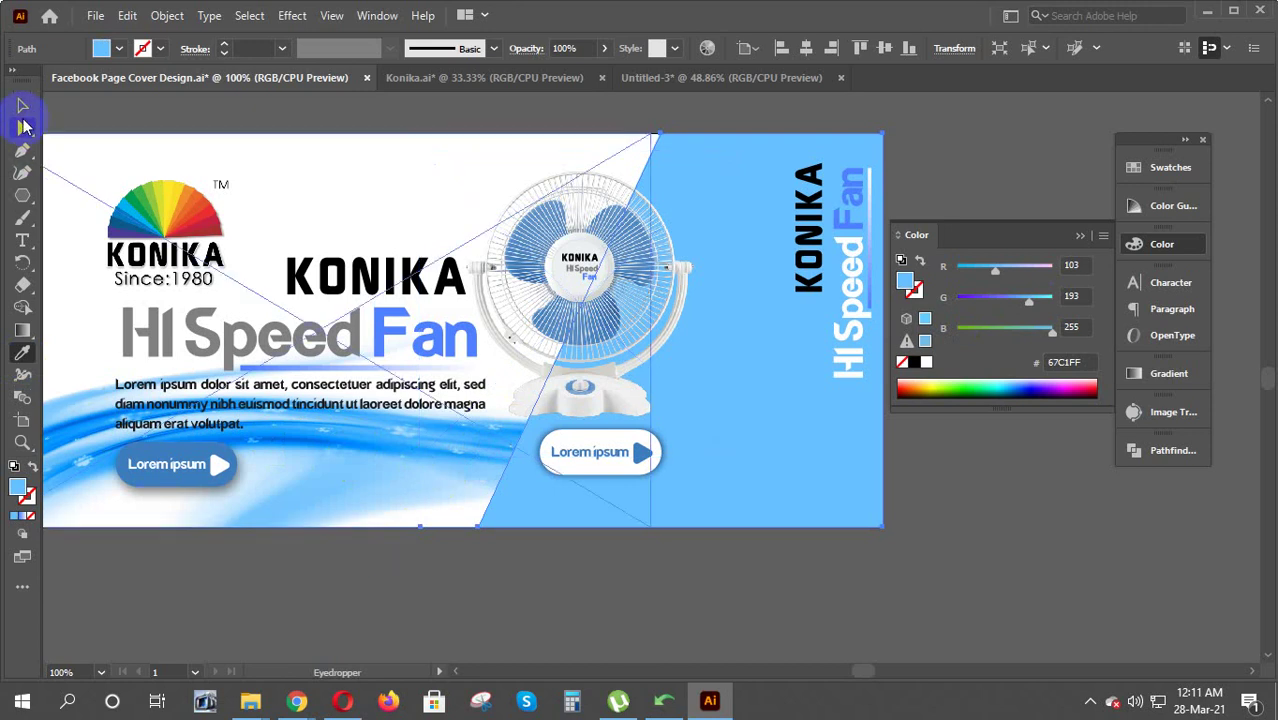
pyautogui.click(120, 127)
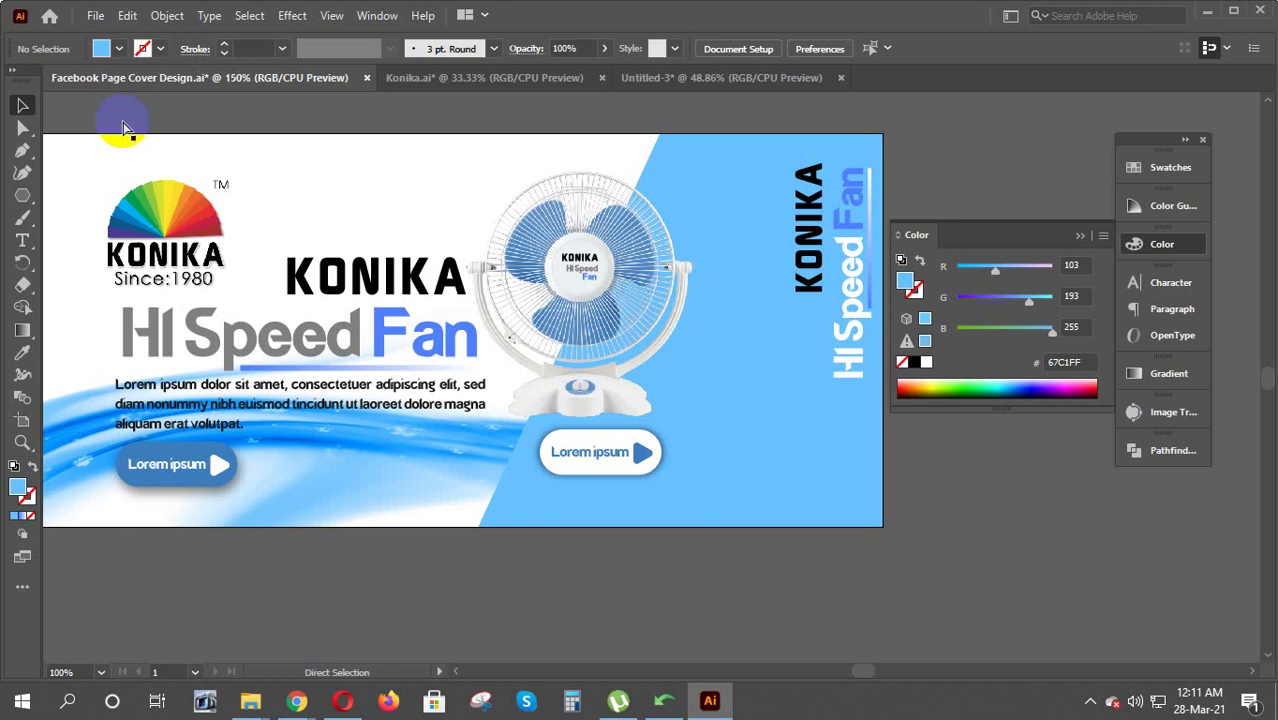
# Zoom in and tint the glow behind the right Lorem ipsum button periwinkle 7688FF
pyautogui.hotkey('ctrl', '=')
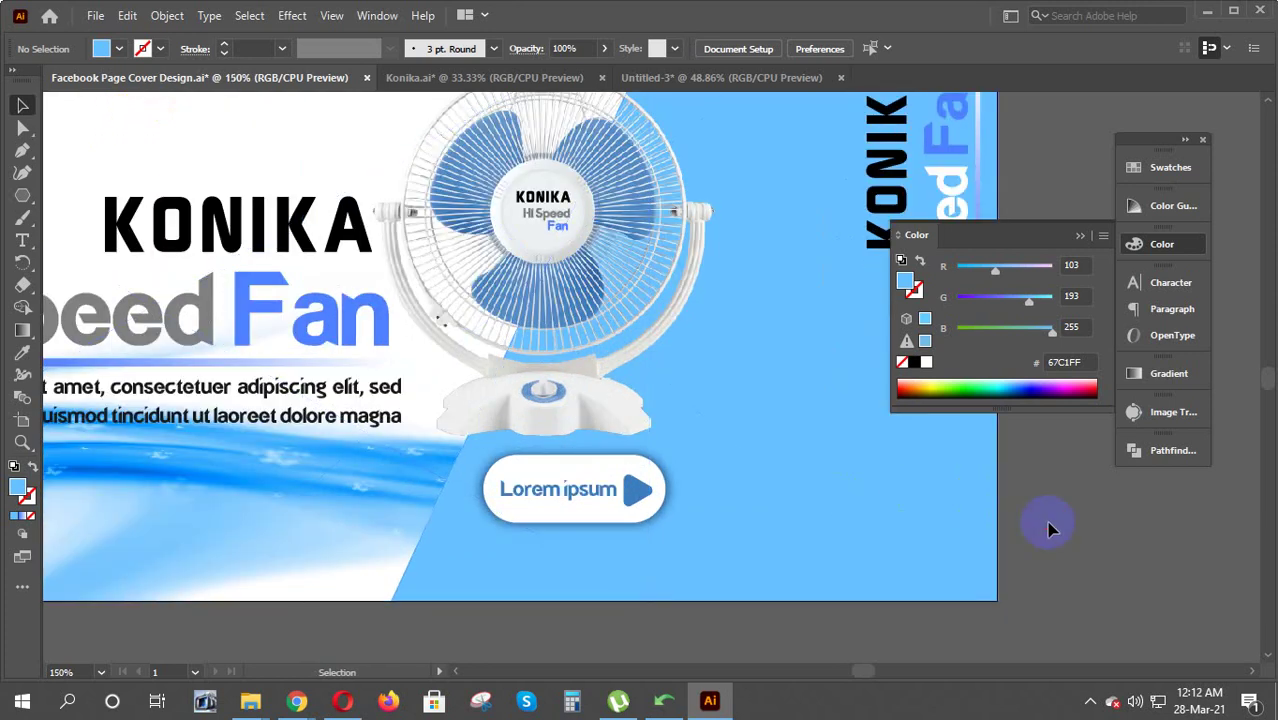
pyautogui.click(670, 508)
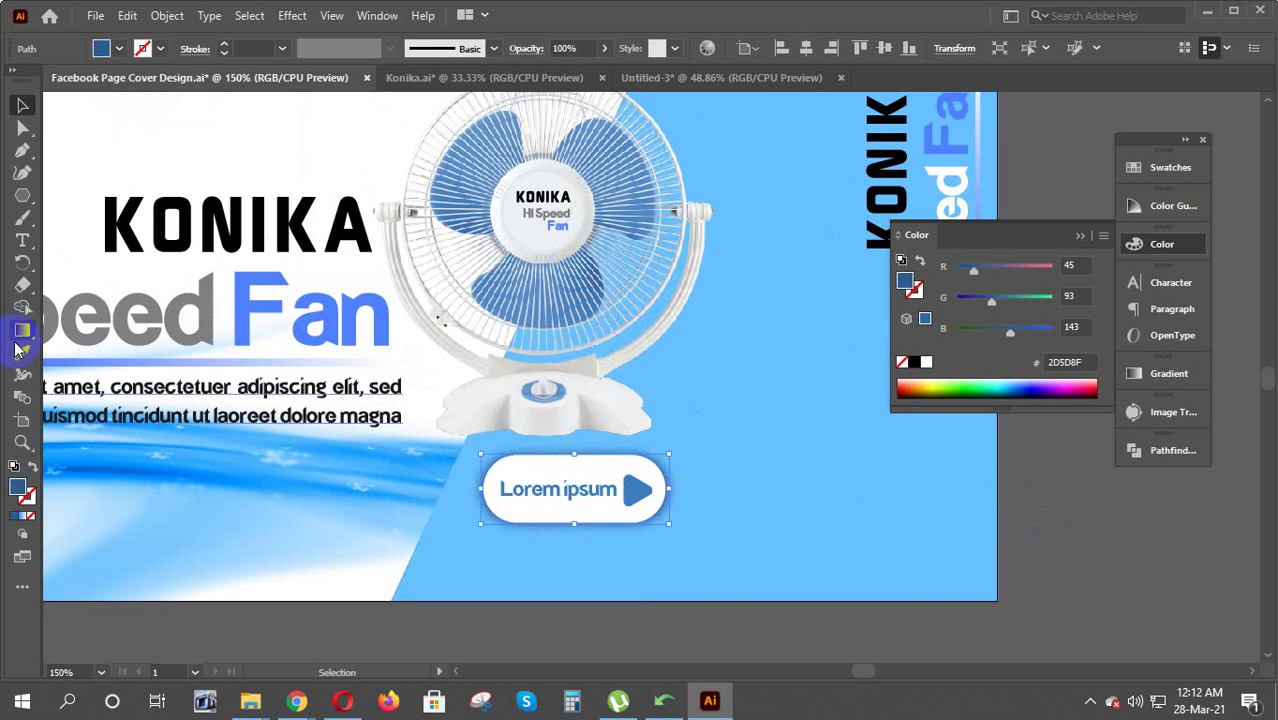
pyautogui.click(21, 352)
pyautogui.click(531, 480)
pyautogui.click(750, 479)
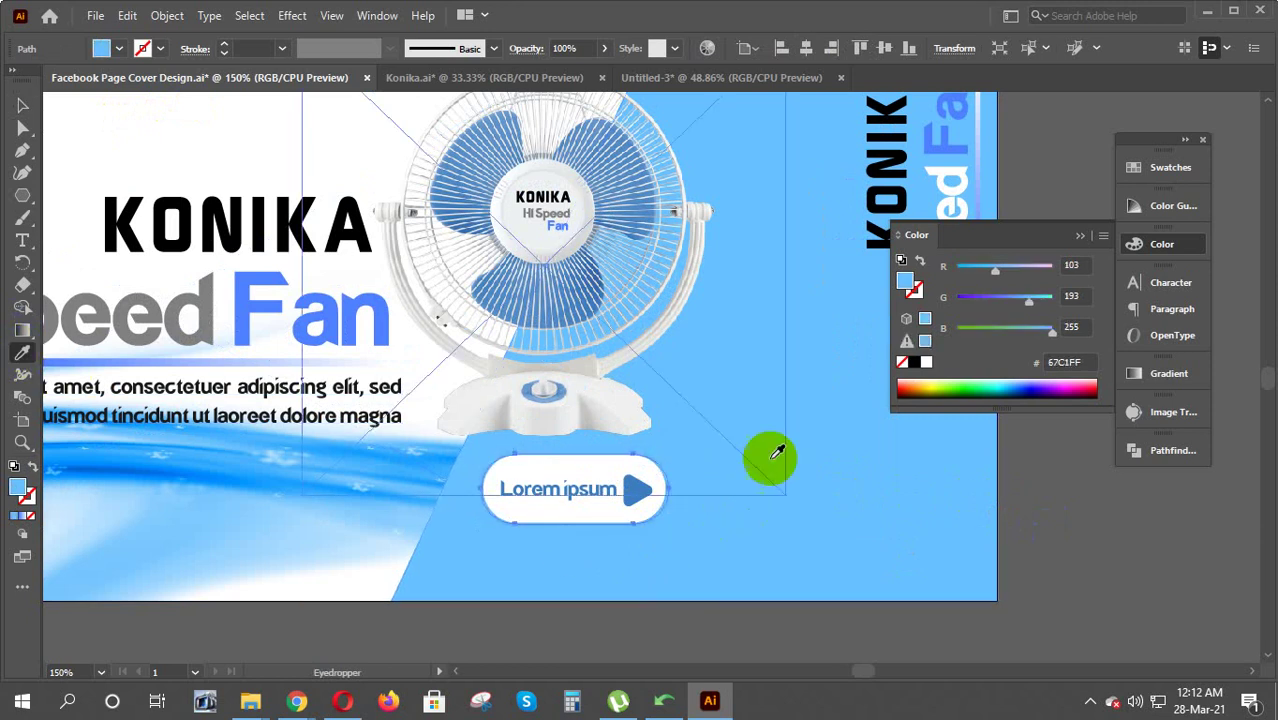
pyautogui.moveTo(1028, 298); pyautogui.dragTo(1016, 299)
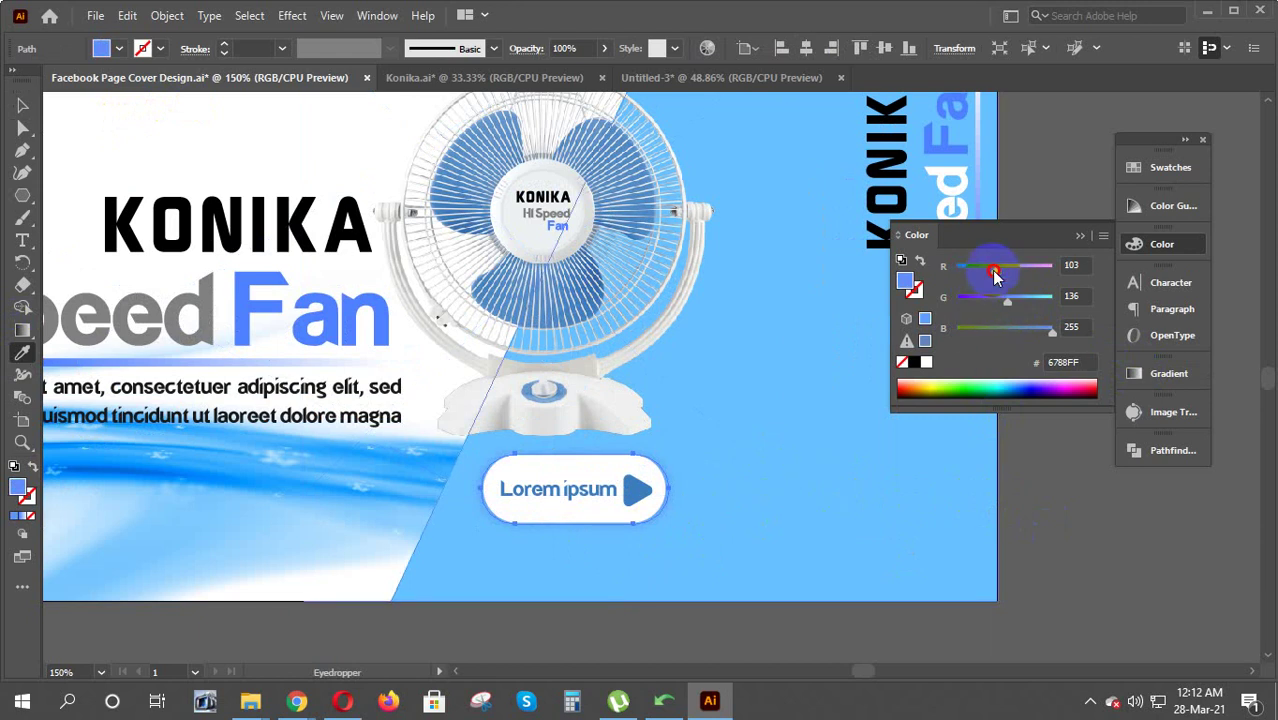
pyautogui.moveTo(993, 271); pyautogui.dragTo(1001, 271)
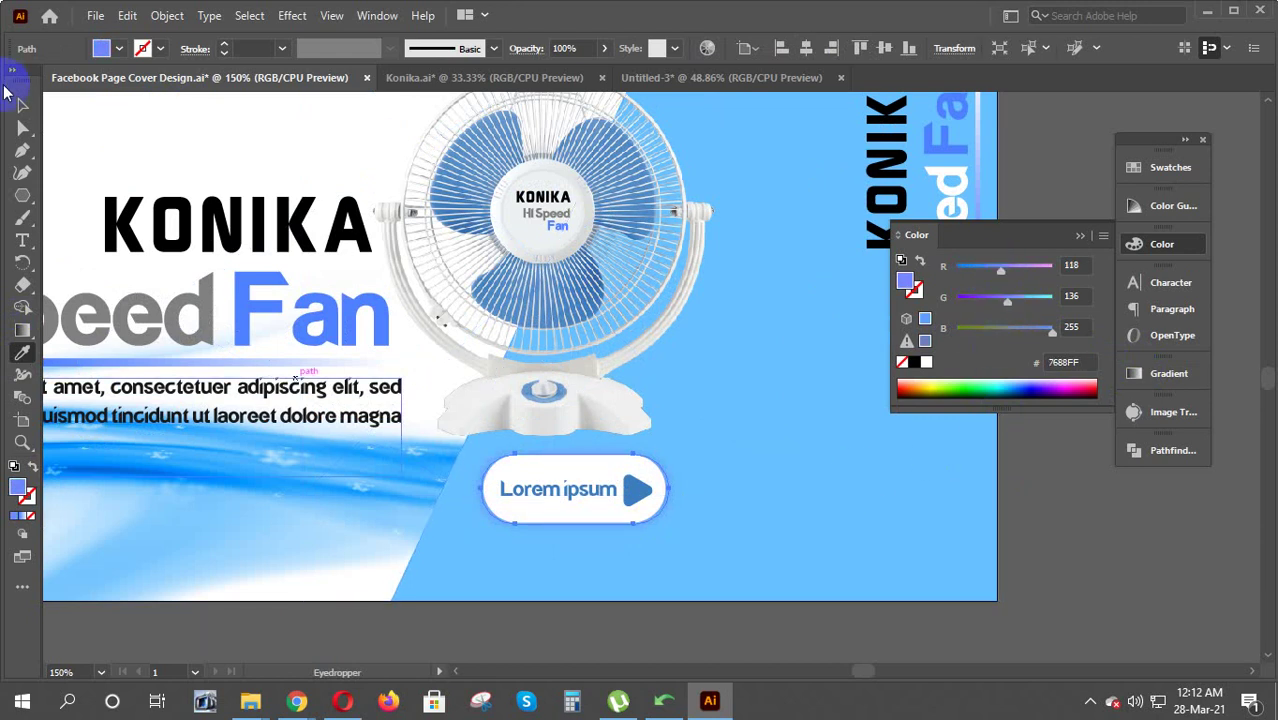
# Deselect the glow, then select the light-blue diagonal panel near the logo
pyautogui.click(22, 105)
pyautogui.click(1079, 500)
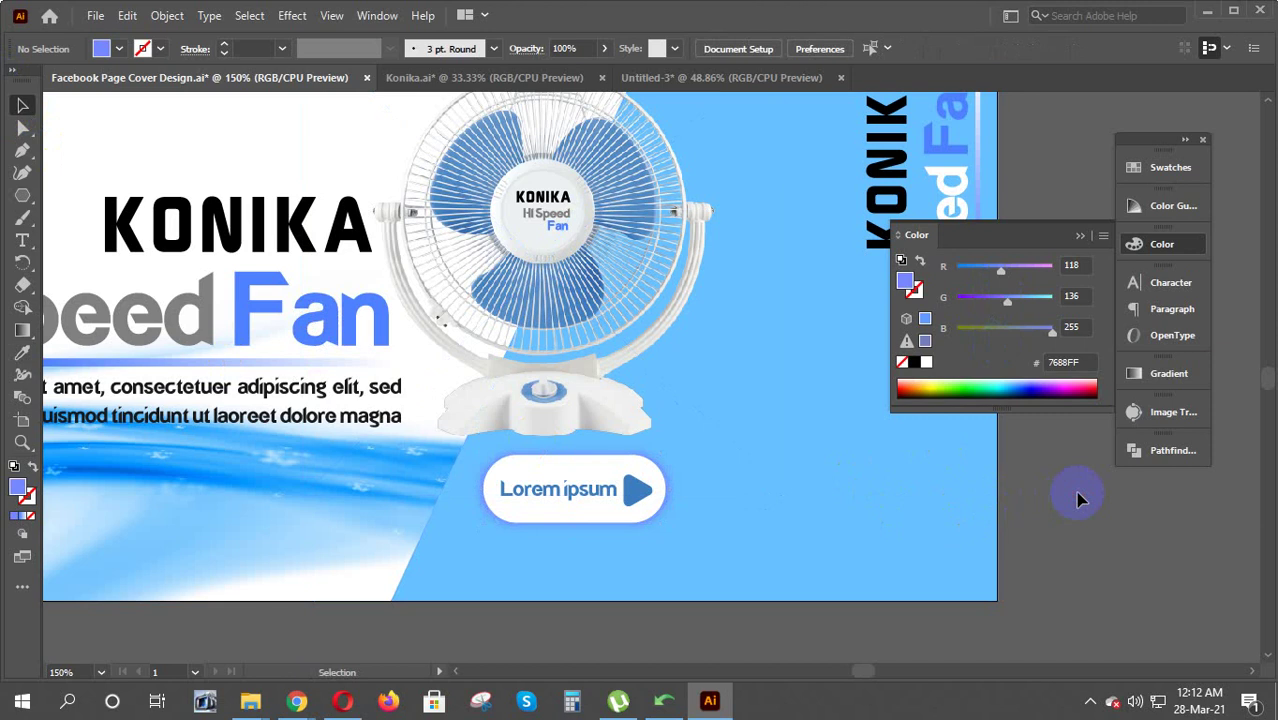
pyautogui.click(455, 672)
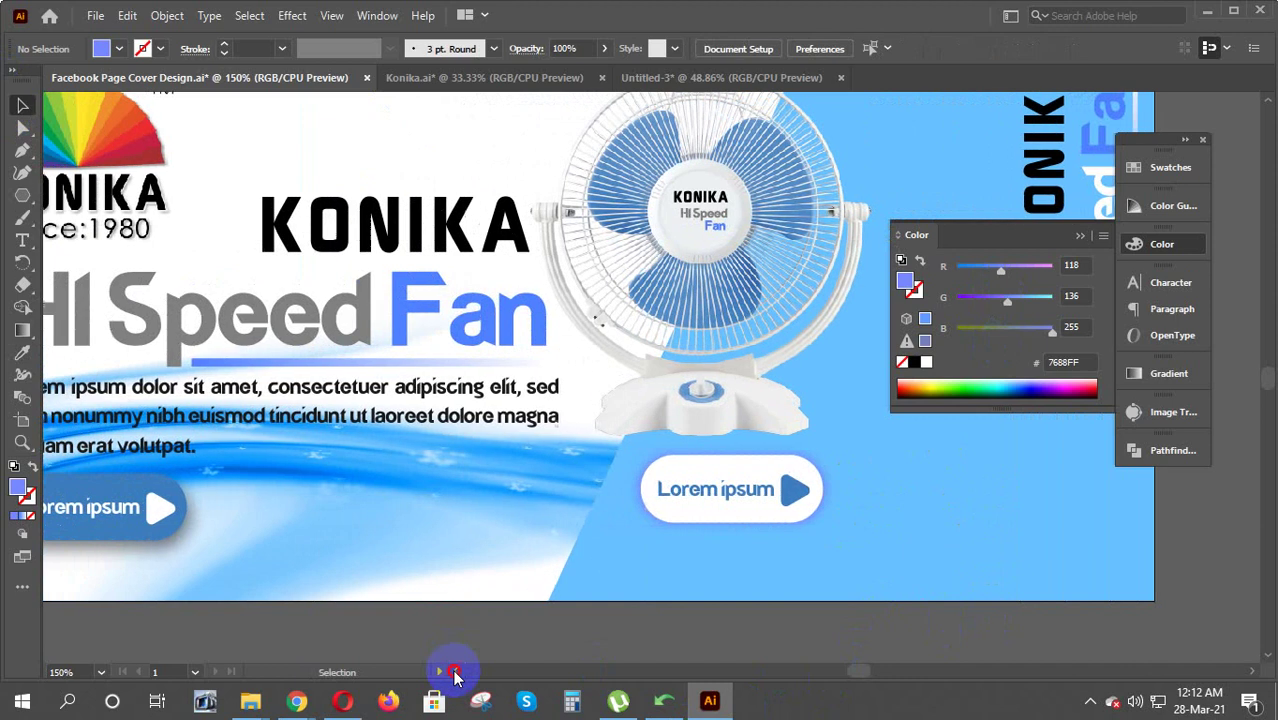
pyautogui.click(676, 582)
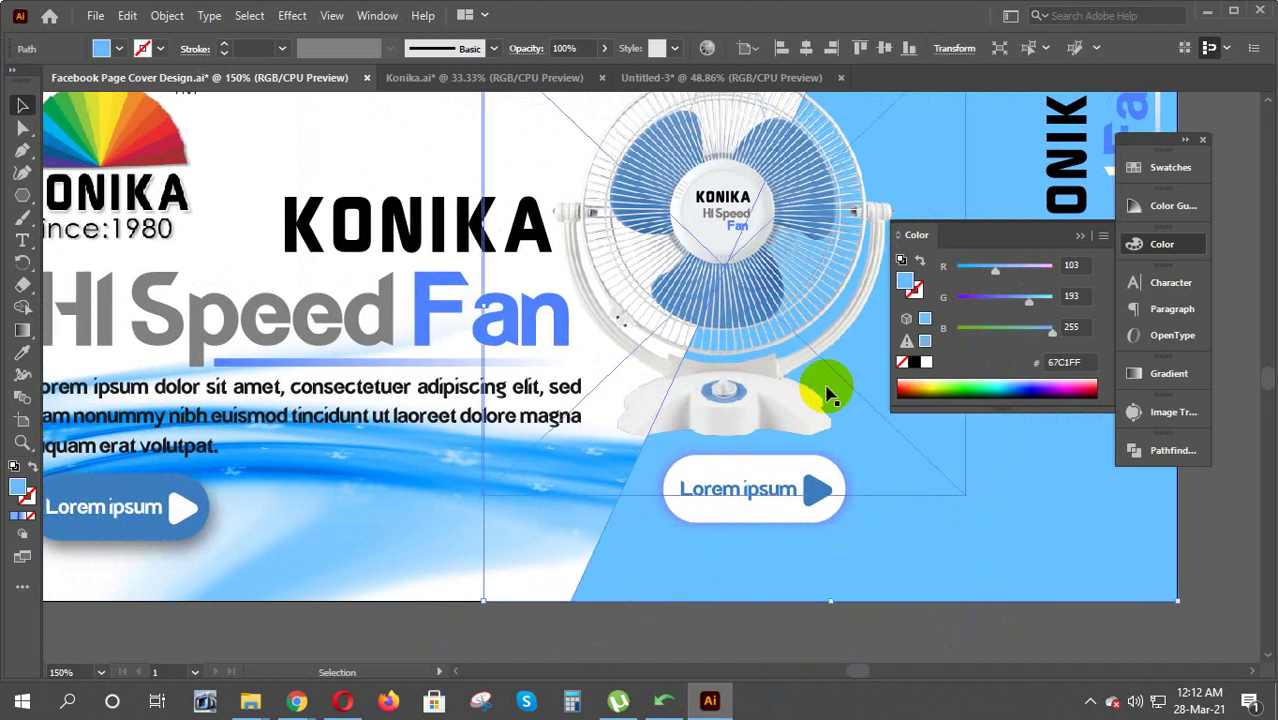
# Bring up Effect > Stylize > Drop Shadow for the light-blue diagonal panel
pyautogui.click(209, 15)
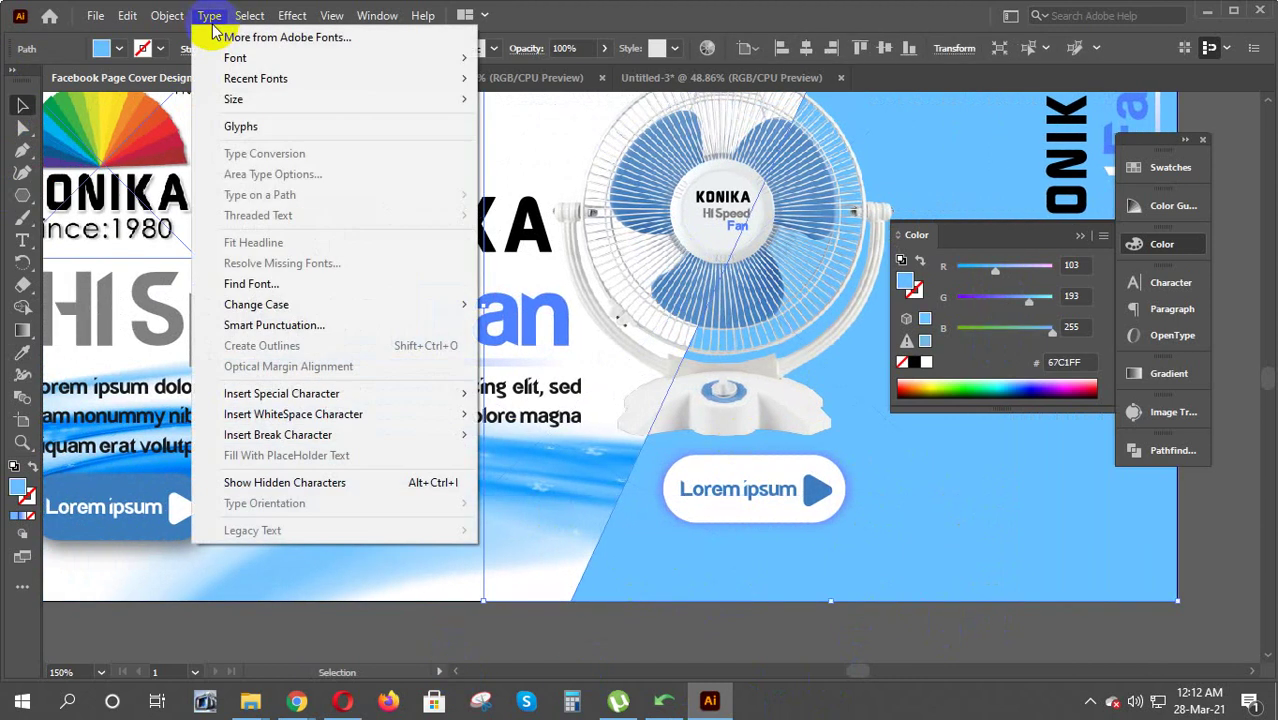
pyautogui.click(165, 15)
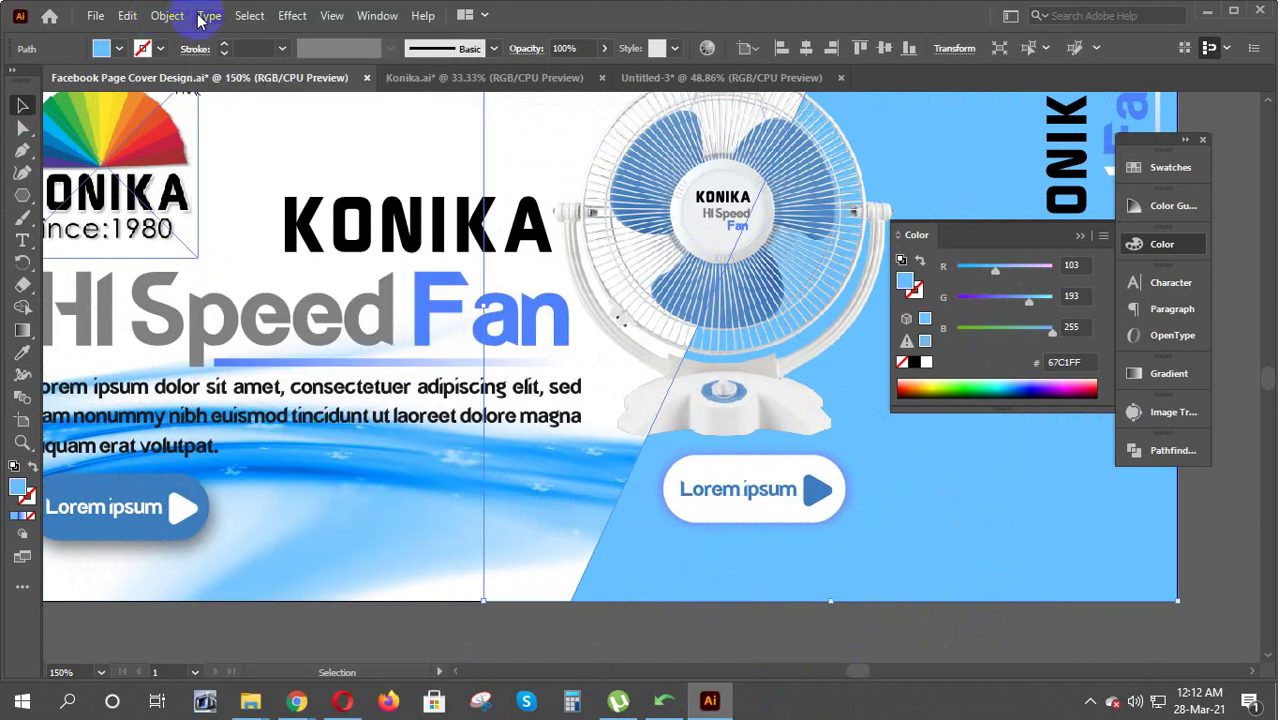
pyautogui.click(288, 16)
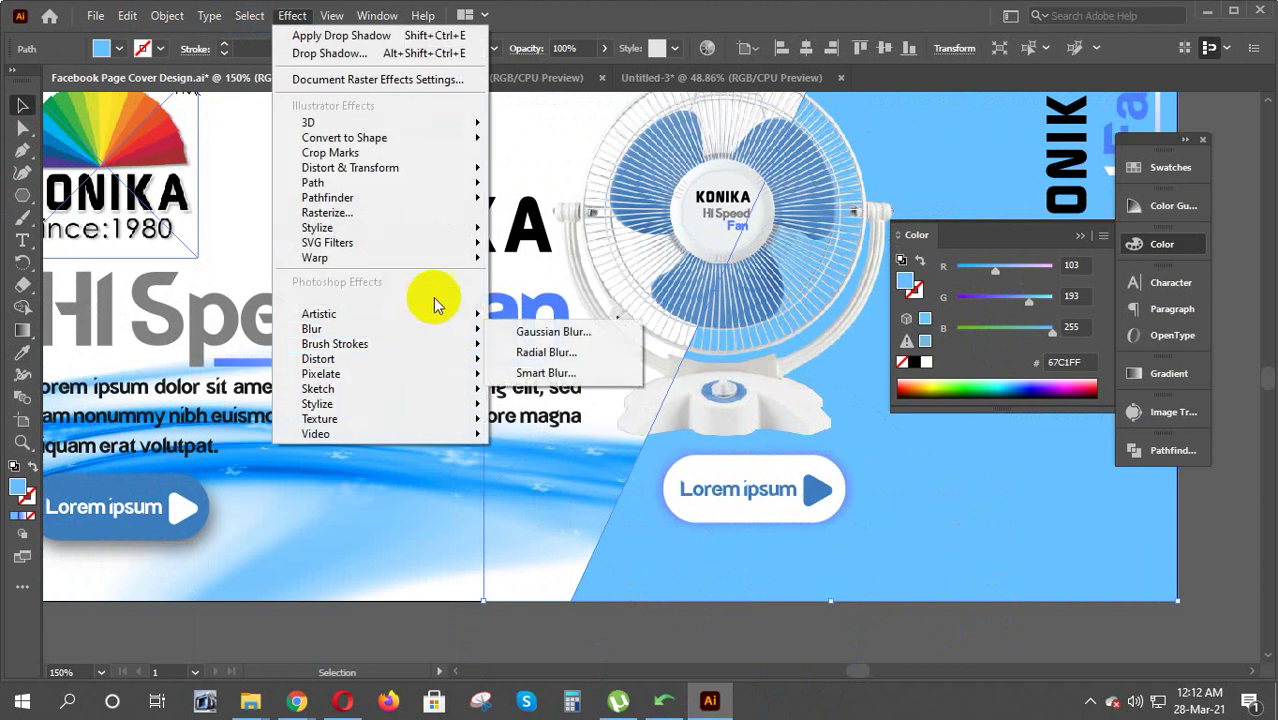
pyautogui.moveTo(380, 228)
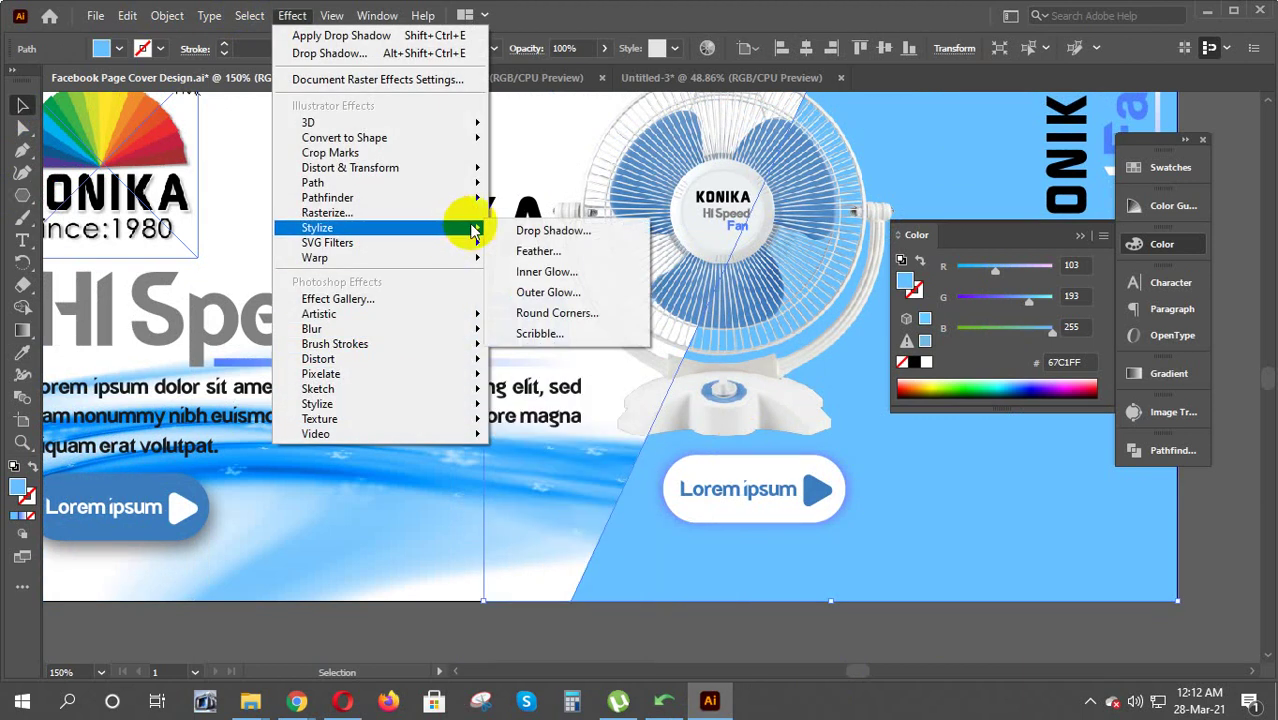
pyautogui.click(540, 231)
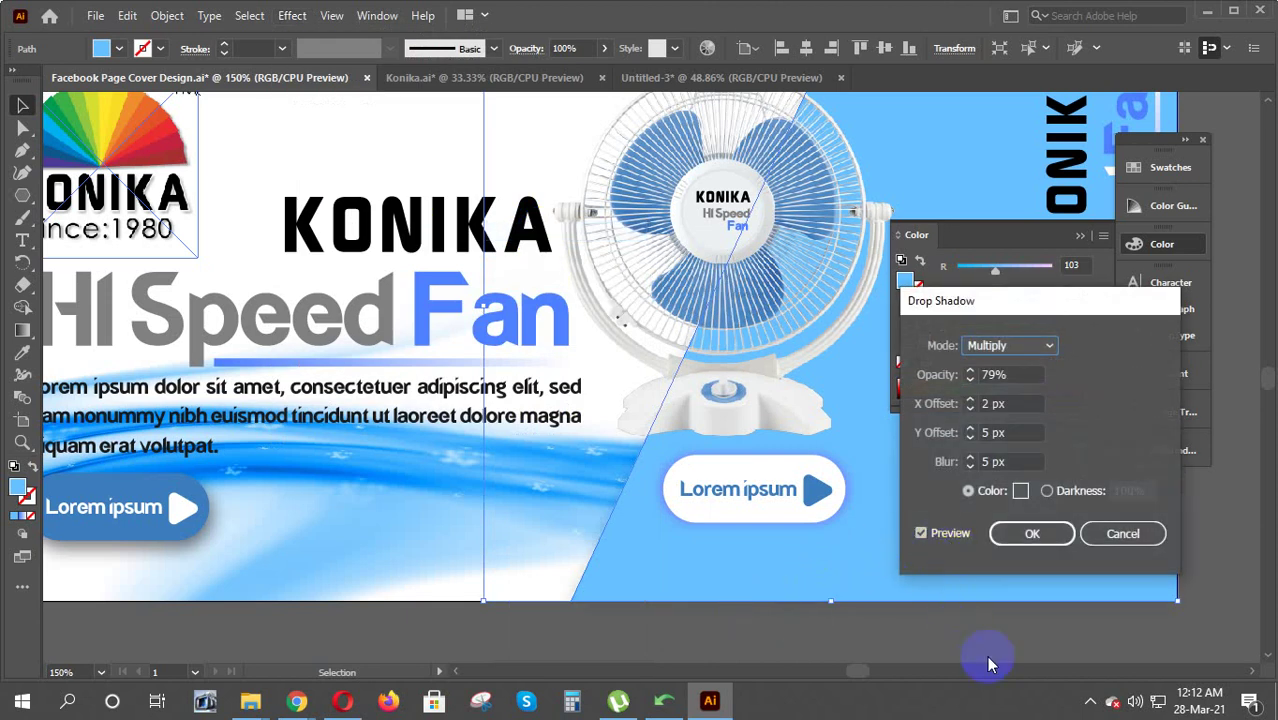
# Adjust the panel's shadow offsets, settling the X offset at -8 px
pyautogui.click(968, 436)
pyautogui.click(969, 437)
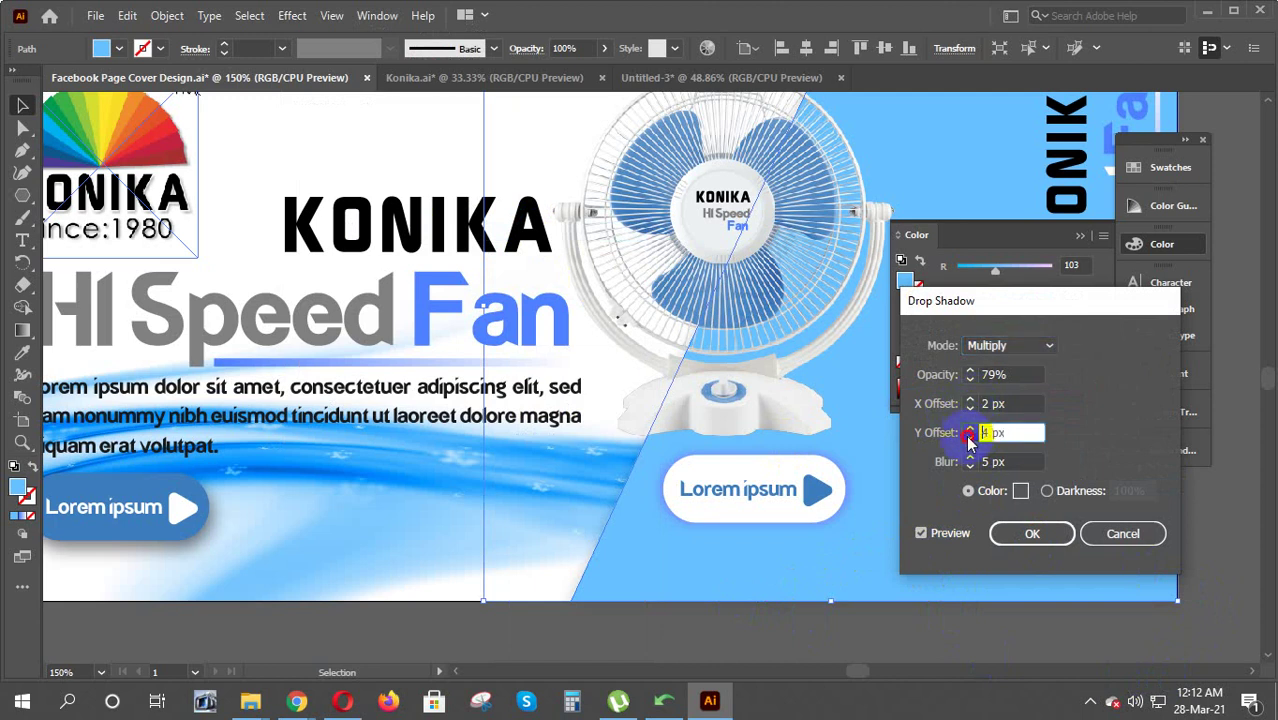
pyautogui.click(969, 437)
pyautogui.click(969, 437)
pyautogui.click(969, 436)
pyautogui.click(970, 428)
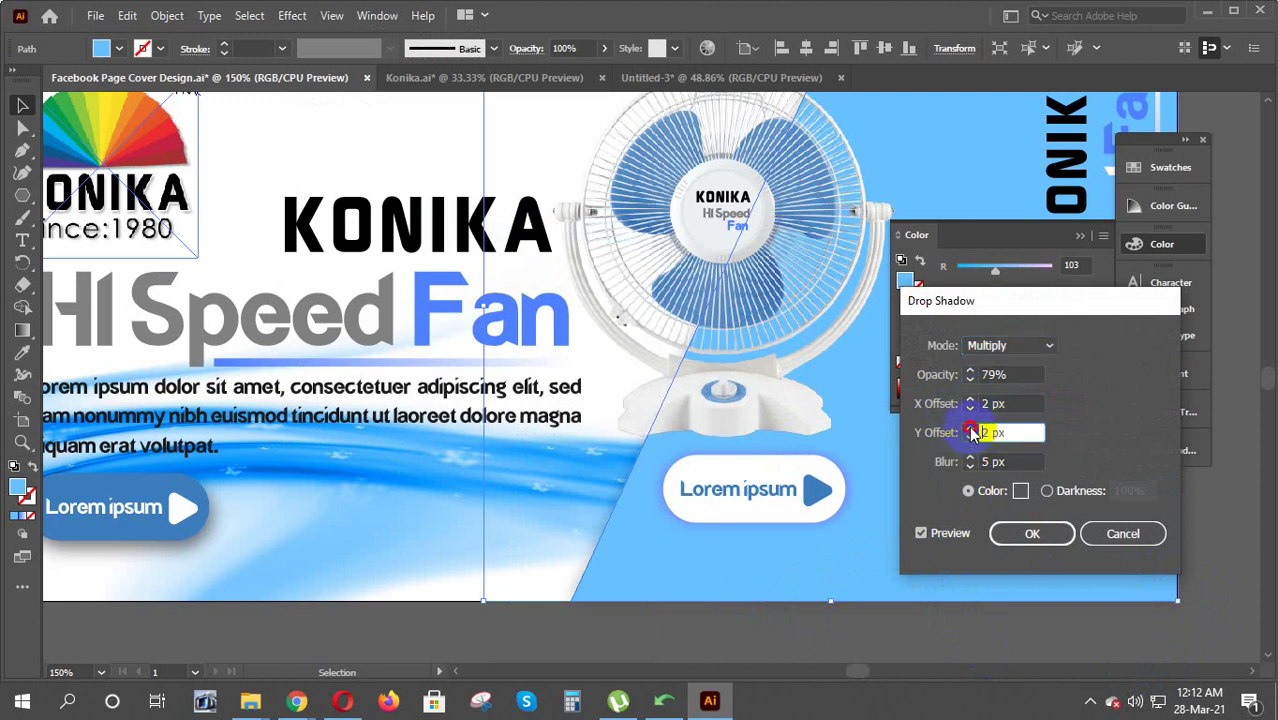
pyautogui.click(970, 428)
pyautogui.click(970, 428)
pyautogui.click(970, 399)
pyautogui.click(970, 399)
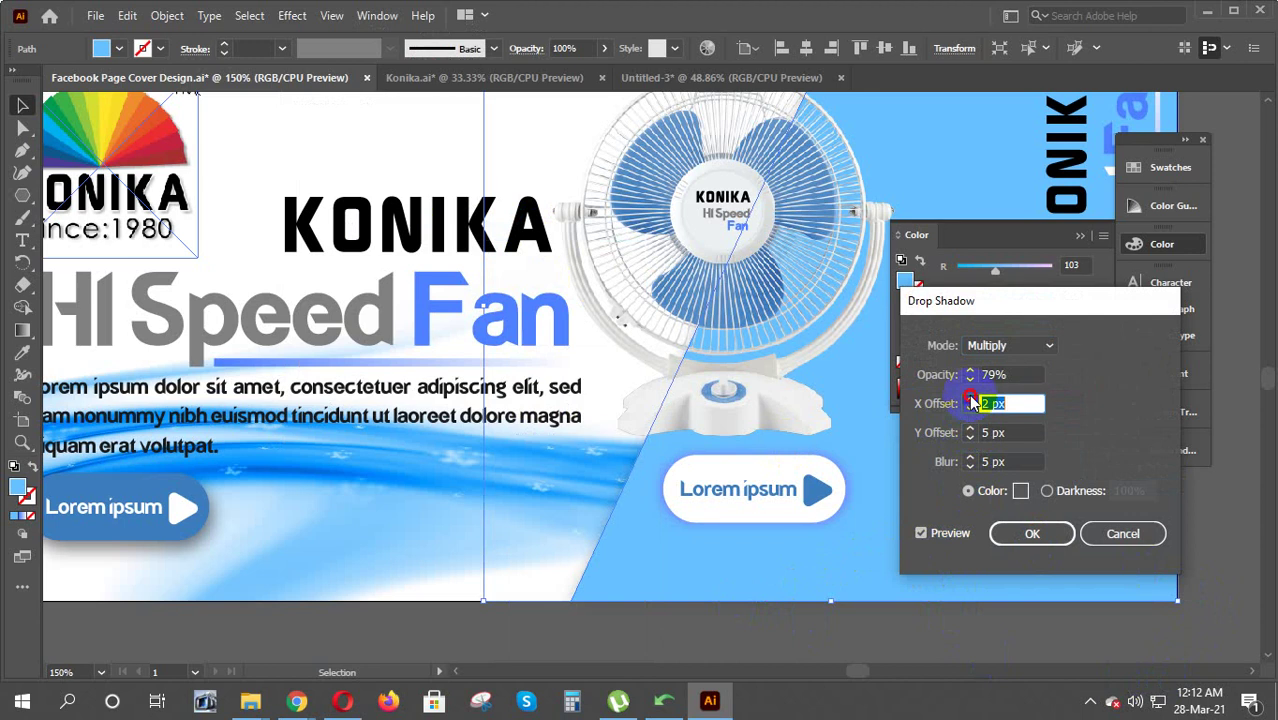
pyautogui.click(970, 399)
pyautogui.click(970, 399)
pyautogui.click(970, 399)
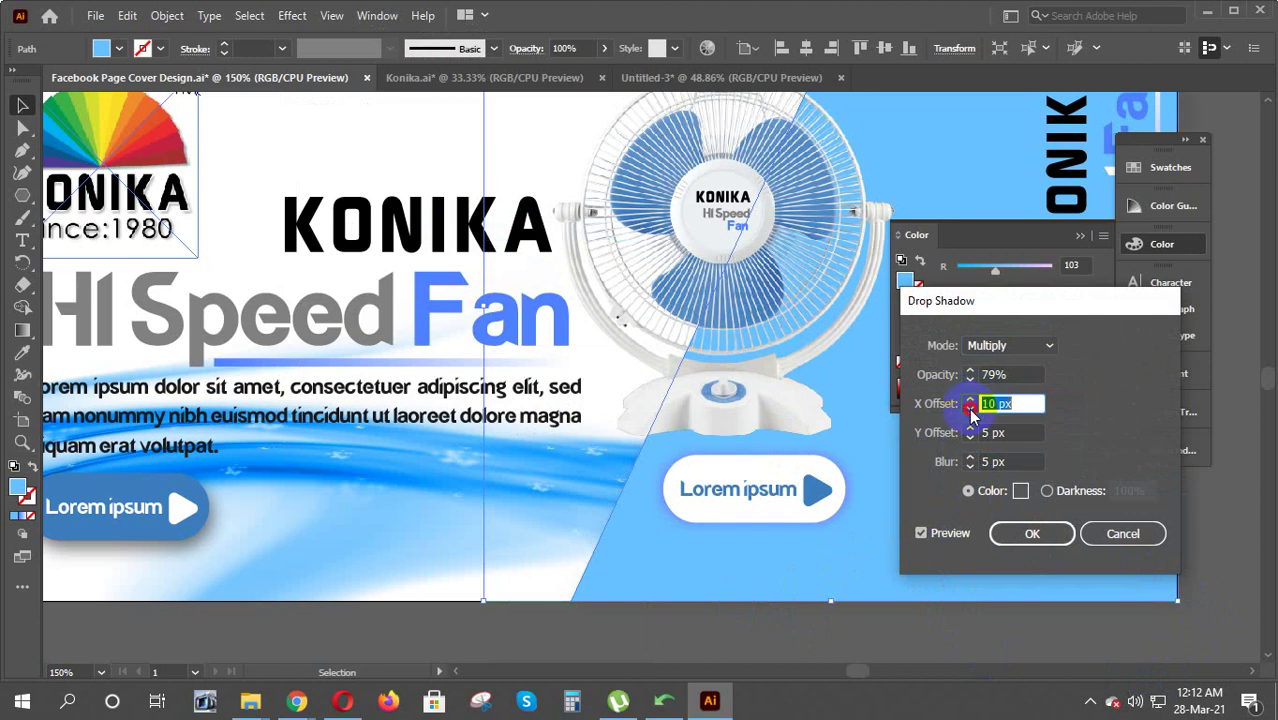
pyautogui.click(970, 409)
pyautogui.click(970, 409)
pyautogui.click(970, 409)
pyautogui.click(970, 409)
pyautogui.click(970, 409)
pyautogui.click(970, 409)
pyautogui.click(970, 409)
pyautogui.click(970, 409)
pyautogui.click(970, 409)
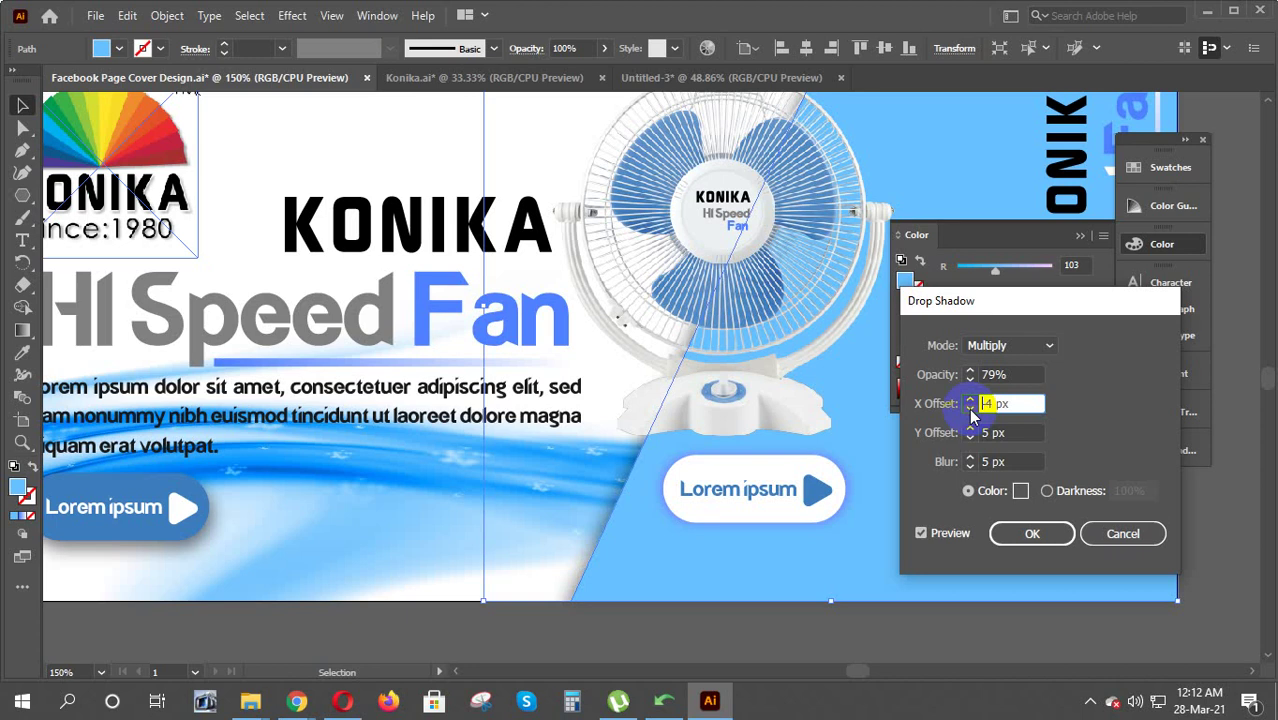
pyautogui.click(970, 409)
pyautogui.click(970, 409)
pyautogui.click(970, 409)
pyautogui.click(970, 409)
pyautogui.click(970, 409)
pyautogui.click(970, 409)
pyautogui.click(970, 409)
pyautogui.click(970, 409)
pyautogui.click(970, 400)
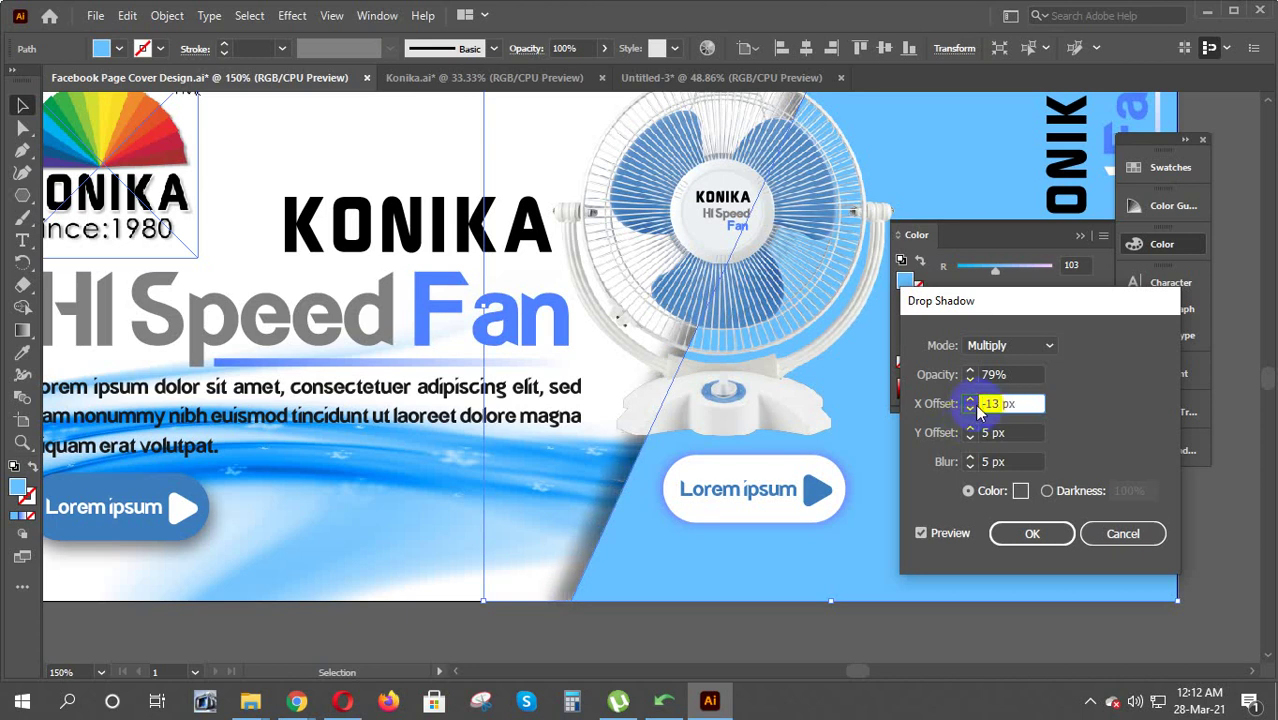
pyautogui.click(970, 400)
pyautogui.click(970, 400)
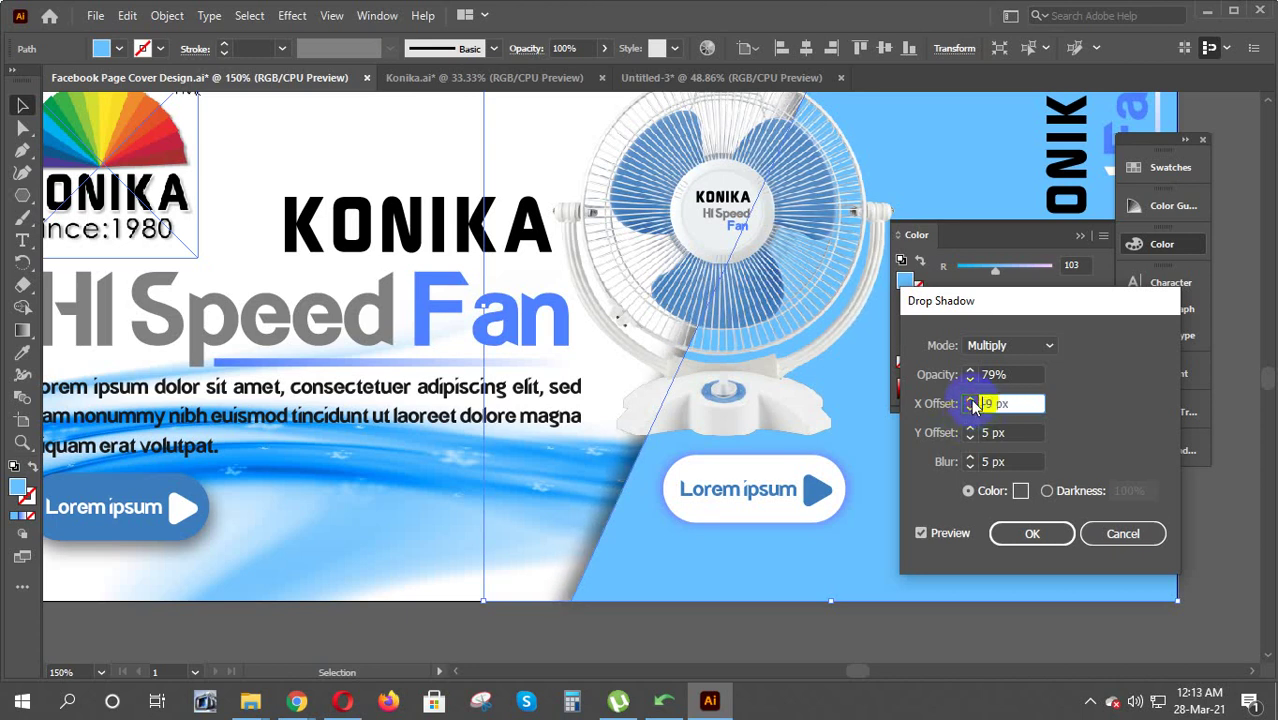
pyautogui.click(970, 400)
pyautogui.click(970, 400)
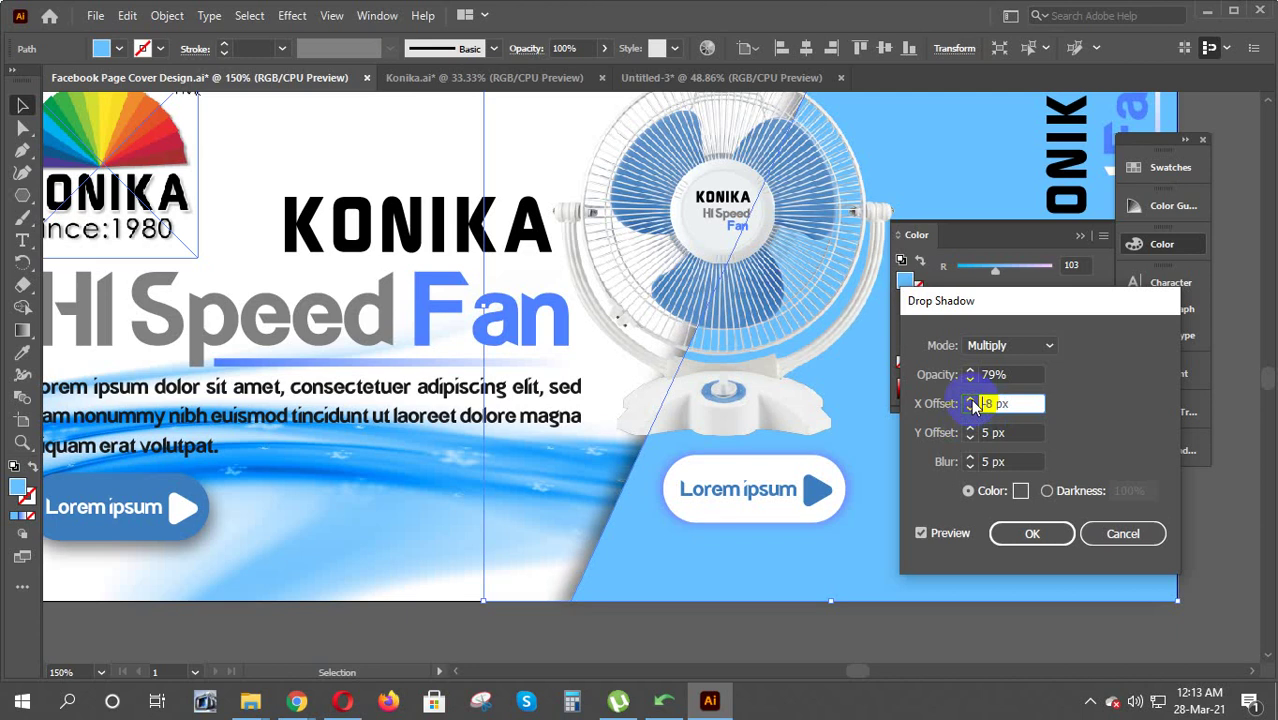
# Bring the panel shadow's Y offset down to 0 px
pyautogui.click(969, 437)
pyautogui.click(969, 437)
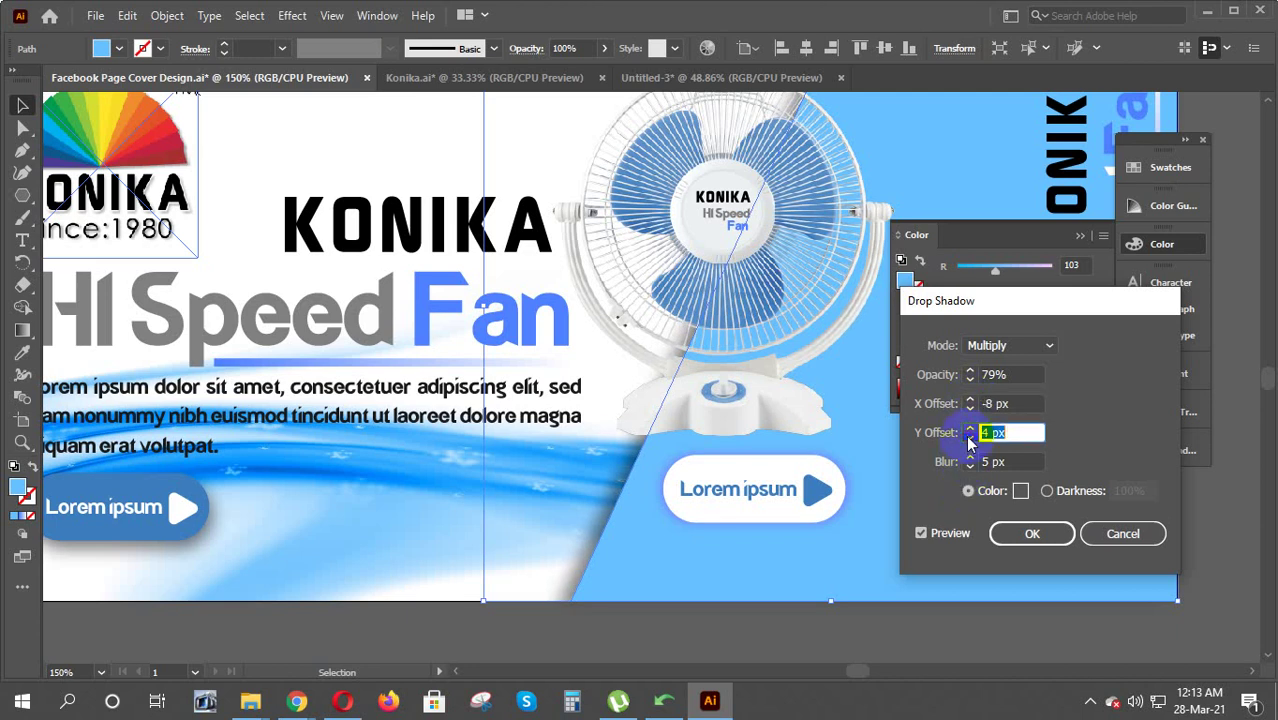
pyautogui.click(969, 437)
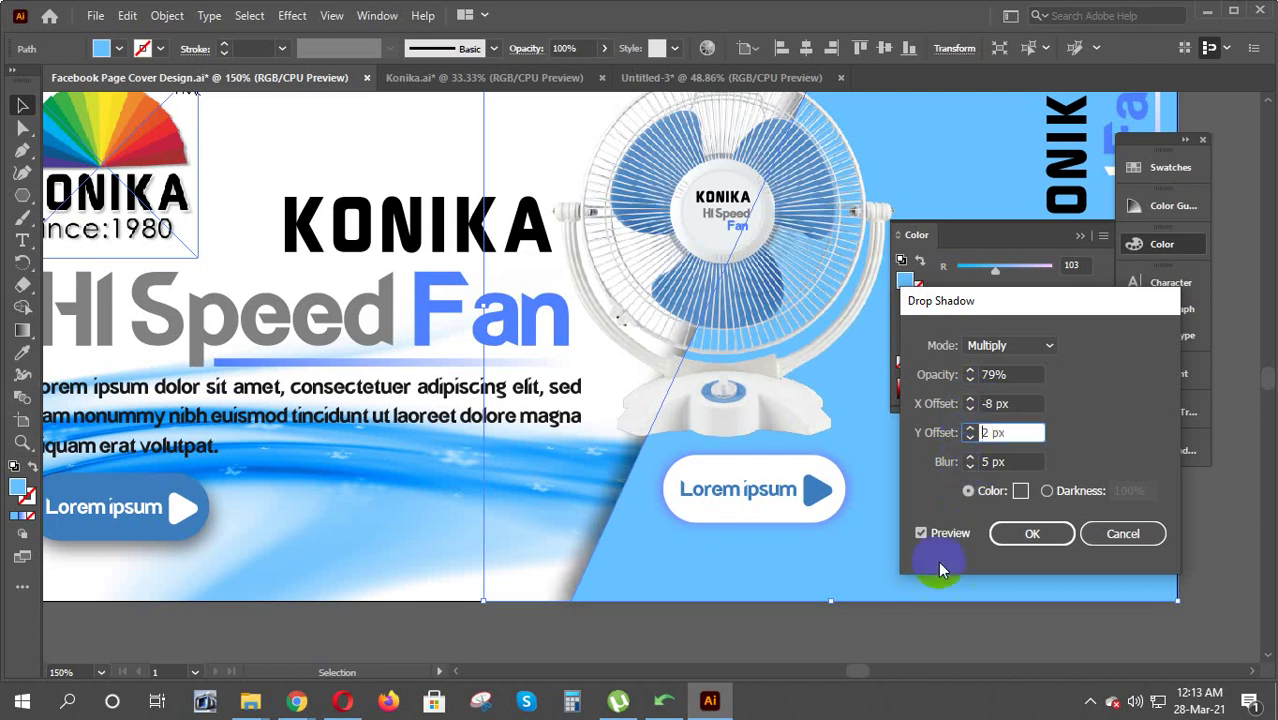
pyautogui.click(970, 440)
pyautogui.click(970, 440)
pyautogui.click(970, 440)
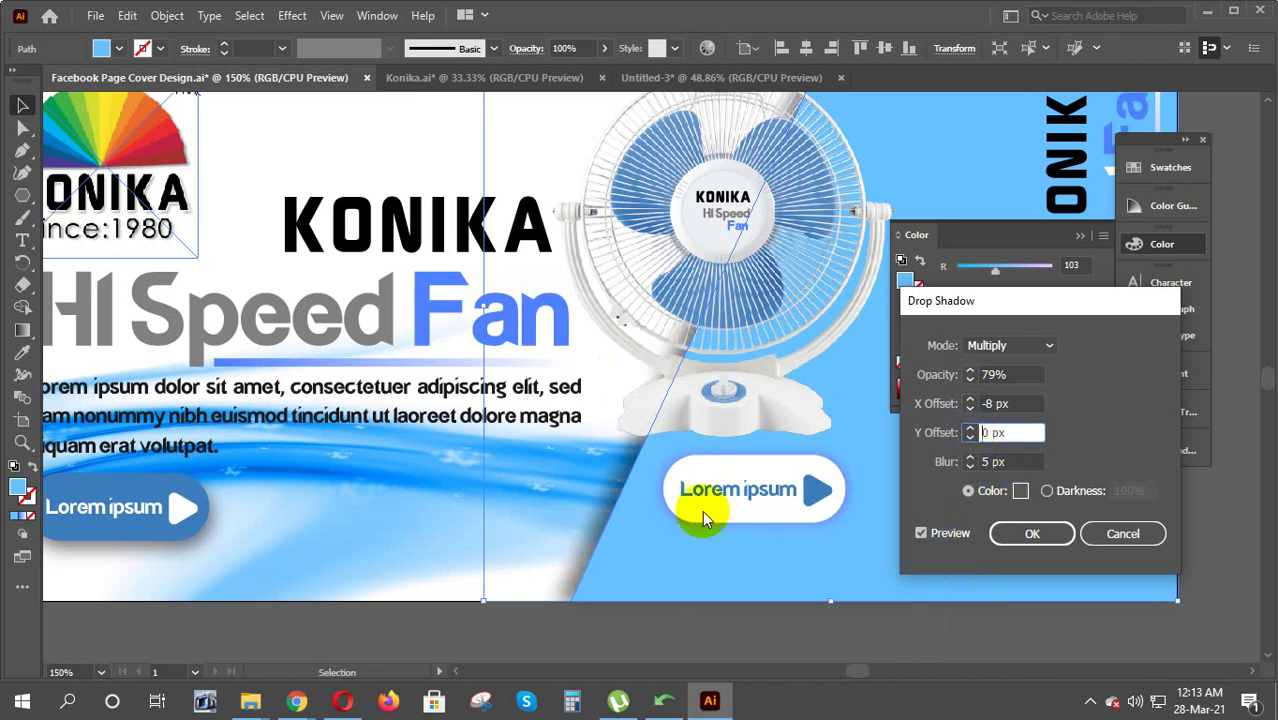
# Change the panel's drop shadow colour to medium gray 8E8E8E and apply it
pyautogui.click(1020, 490)
pyautogui.moveTo(668, 398); pyautogui.dragTo(668, 336)
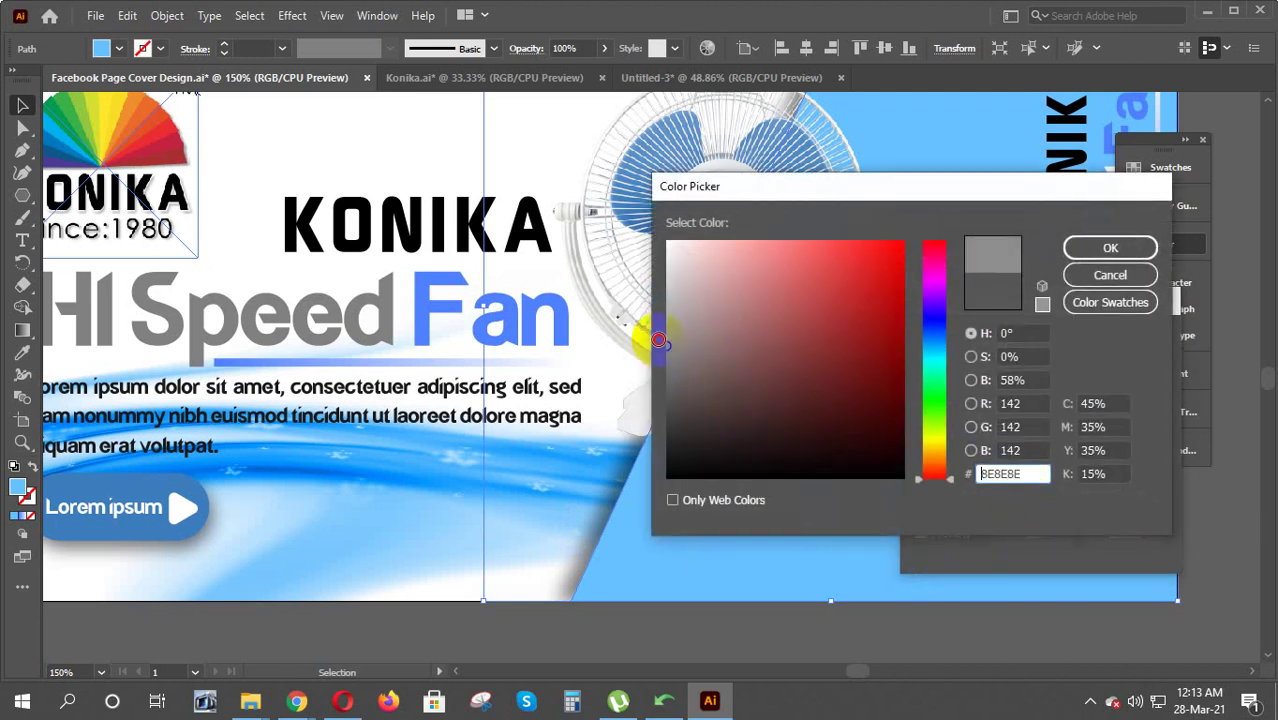
pyautogui.click(1112, 248)
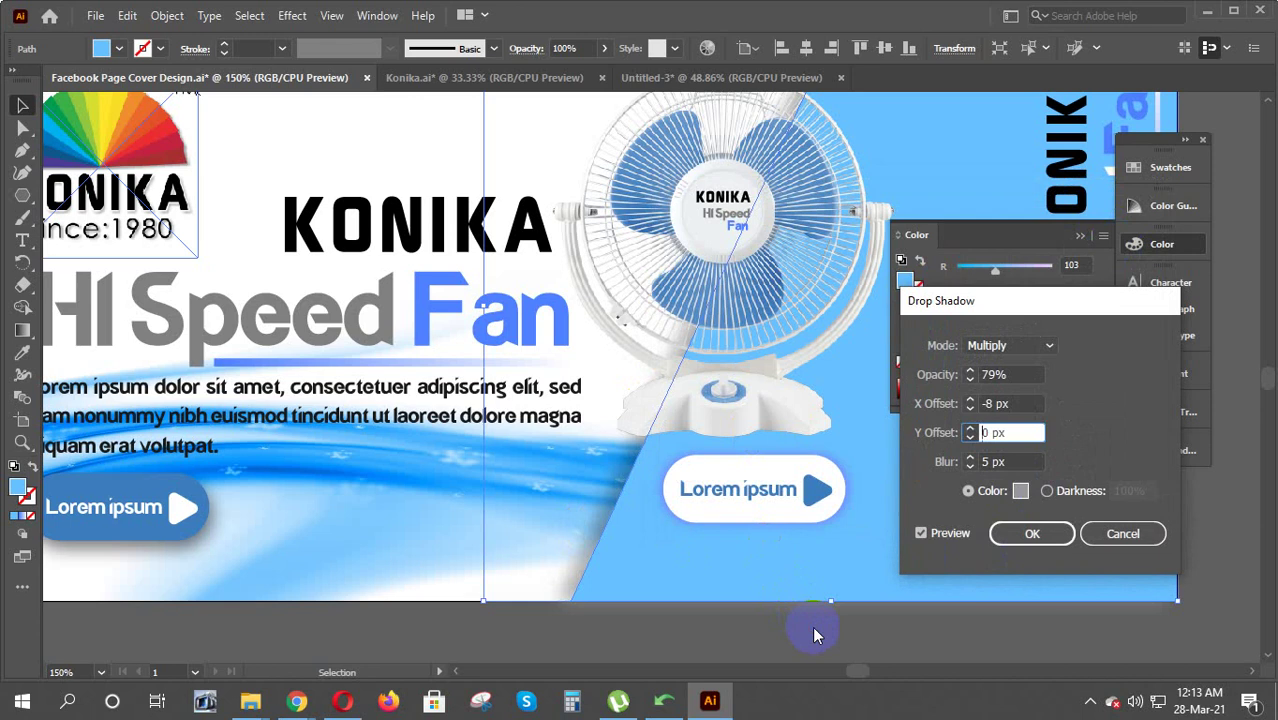
pyautogui.click(1040, 538)
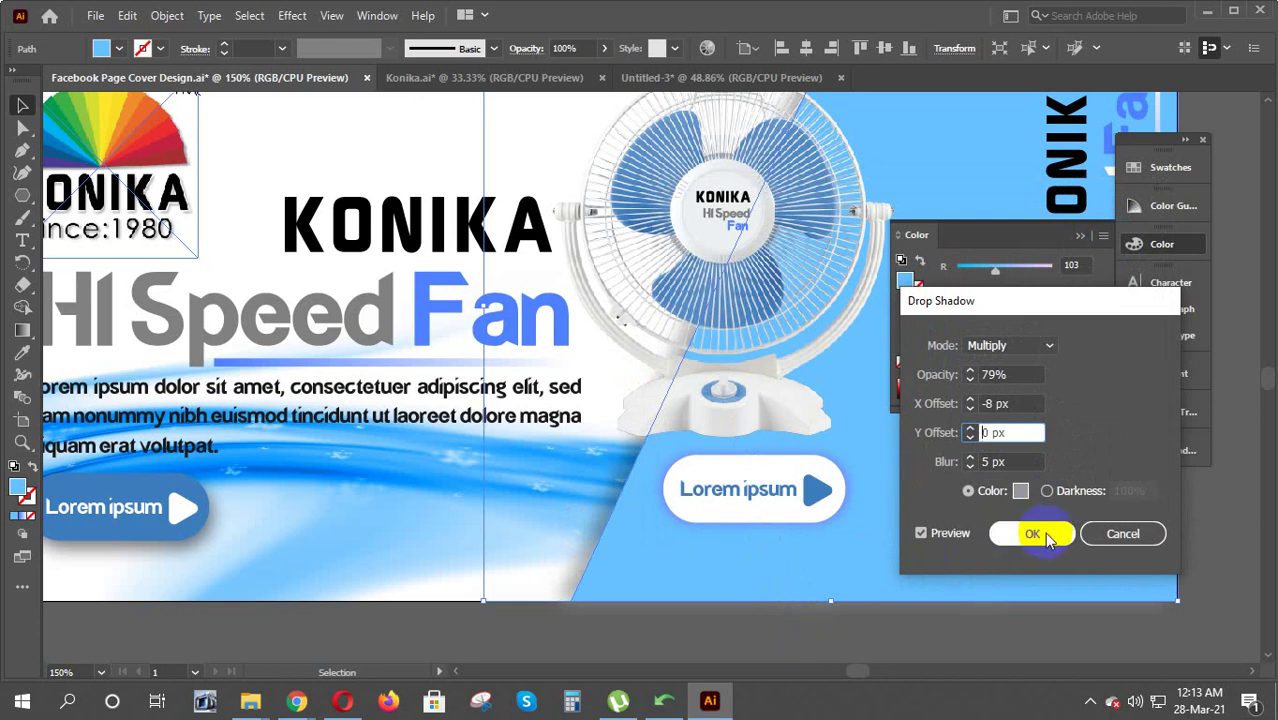
# Finish applying the panel shadow and zoom out to show the whole cover
pyautogui.click(770, 645)
pyautogui.hotkey('ctrl', '1')
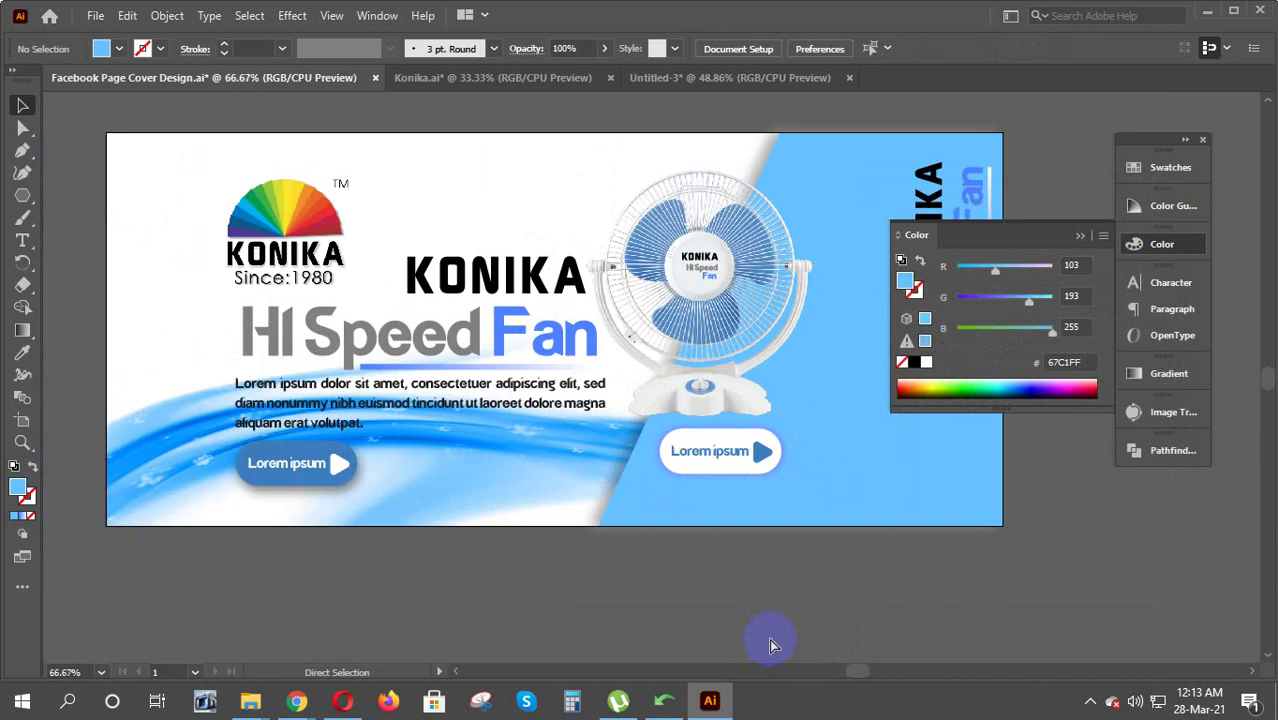
pyautogui.hotkey('ctrl', '-')
pyautogui.hotkey('ctrl', '=')
pyautogui.hotkey('ctrl', '-')
pyautogui.press('v')
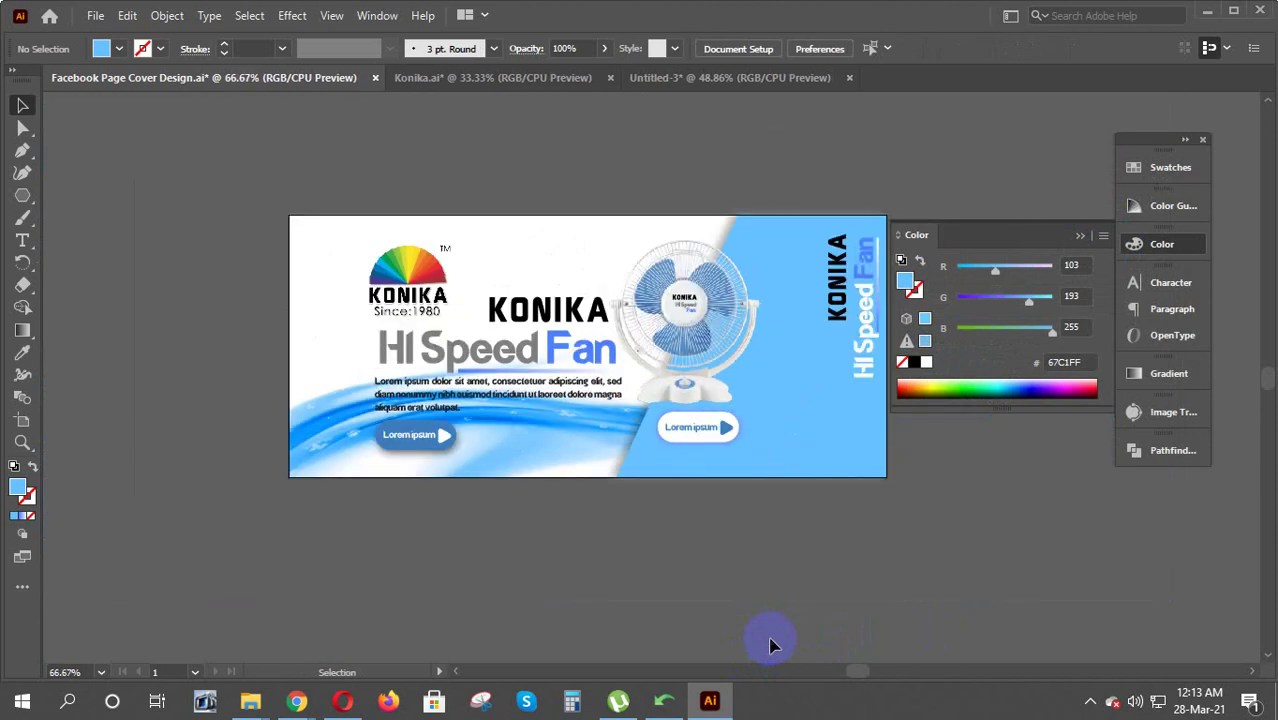
# Select the fan photo and bring up its Drop Shadow settings
pyautogui.click(755, 374)
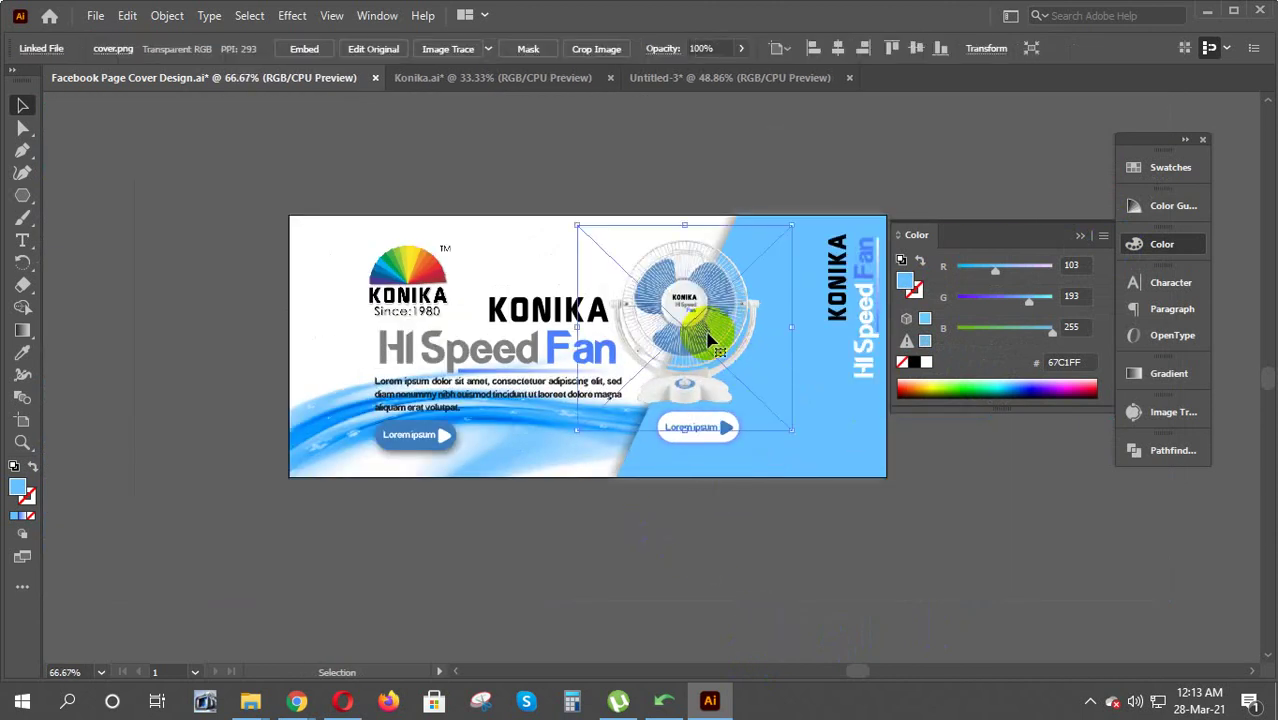
pyautogui.click(289, 15)
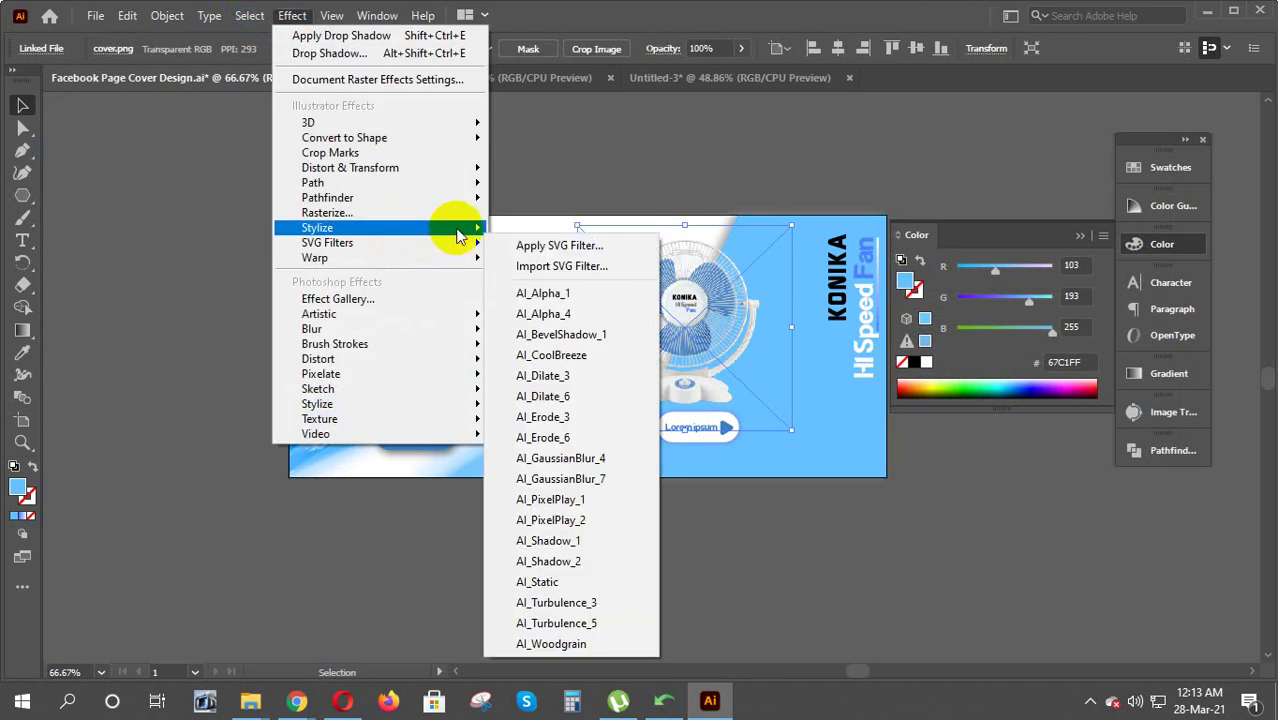
pyautogui.click(539, 233)
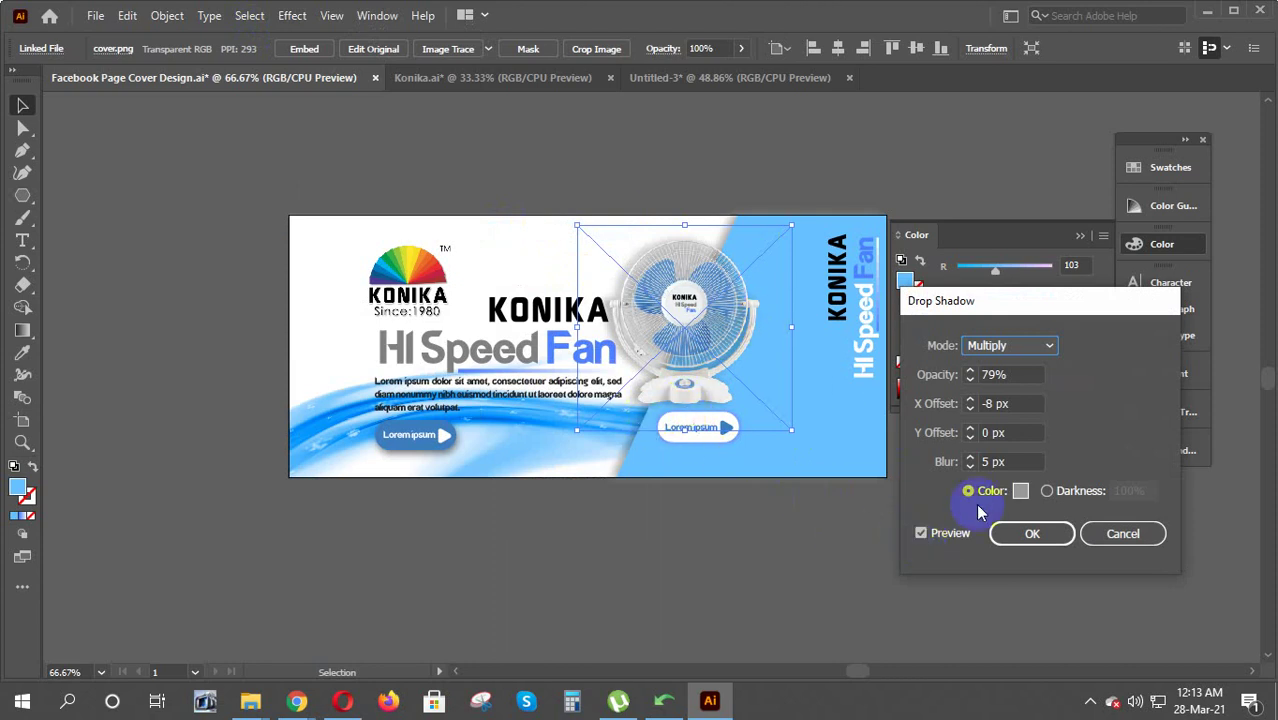
# Step the fan shadow's X offset up from -8 px to about 59 px
pyautogui.click(970, 405)
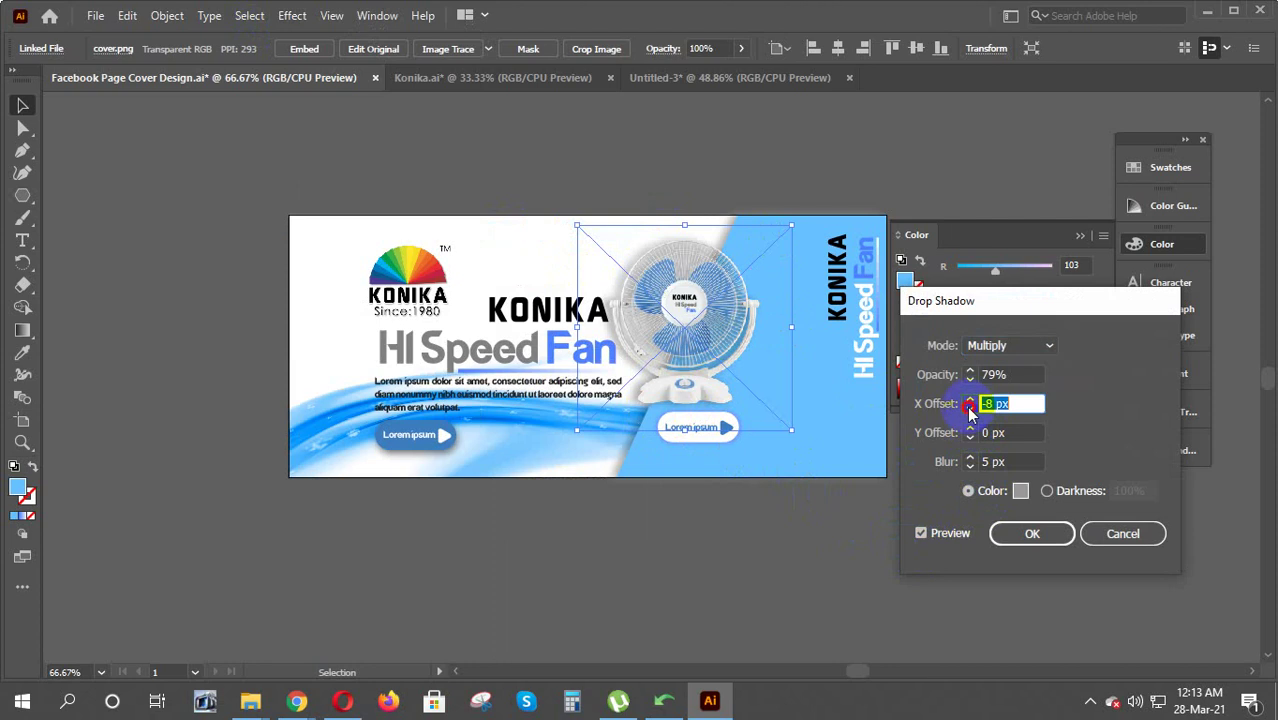
pyautogui.click(970, 409)
pyautogui.click(969, 408)
pyautogui.click(969, 408)
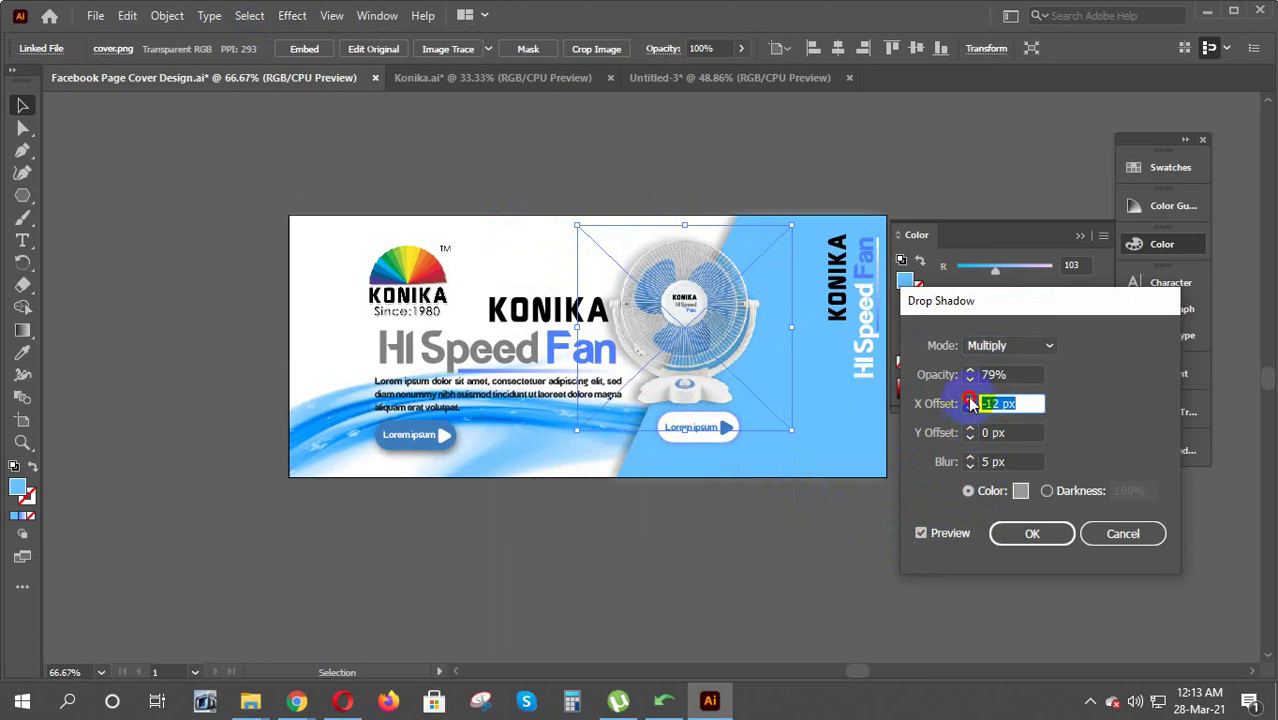
pyautogui.click(970, 400)
pyautogui.click(970, 399)
pyautogui.click(970, 399)
pyautogui.click(970, 399)
pyautogui.click(970, 399)
pyautogui.click(970, 399)
pyautogui.click(970, 399)
pyautogui.click(970, 399)
pyautogui.click(970, 399)
pyautogui.click(970, 399)
pyautogui.click(970, 399)
pyautogui.click(970, 399)
pyautogui.click(970, 399)
pyautogui.click(970, 399)
pyautogui.click(970, 399)
pyautogui.click(970, 399)
pyautogui.click(970, 399)
pyautogui.click(970, 399)
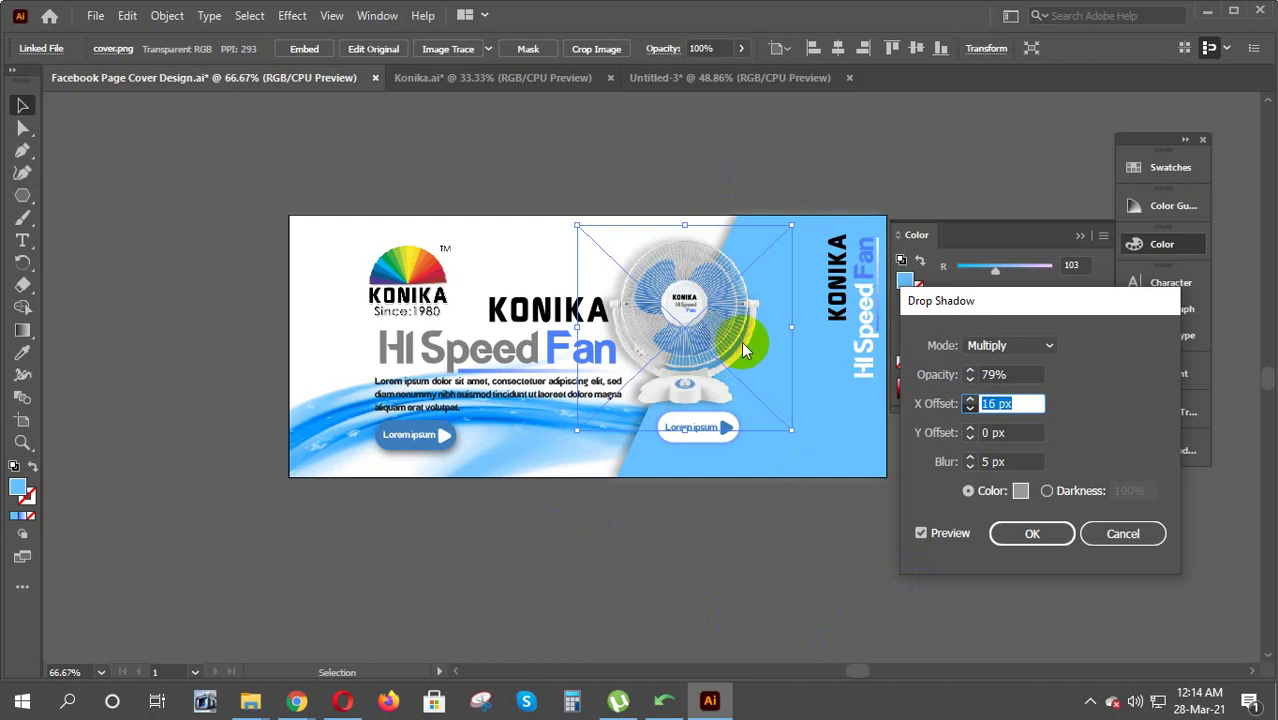
pyautogui.press('Up')
pyautogui.press('Up')
pyautogui.press('Up')
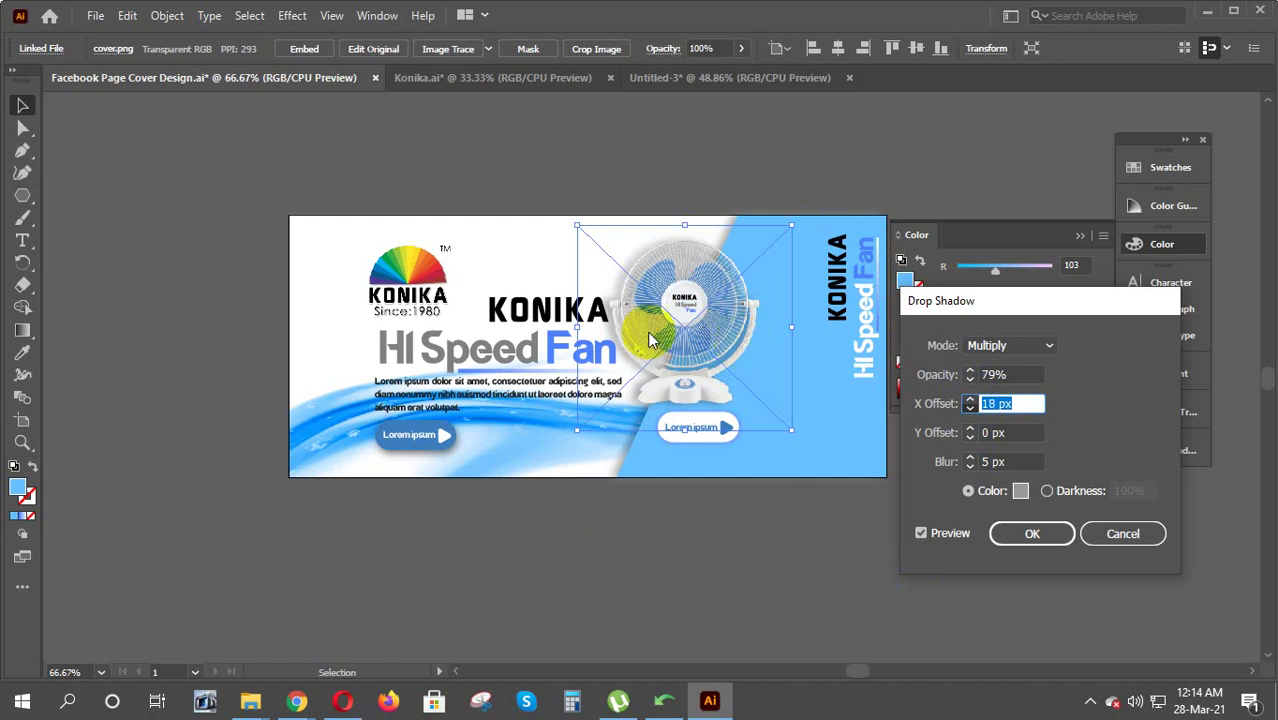
pyautogui.press('Up')
pyautogui.press('Up')
pyautogui.press('Up')
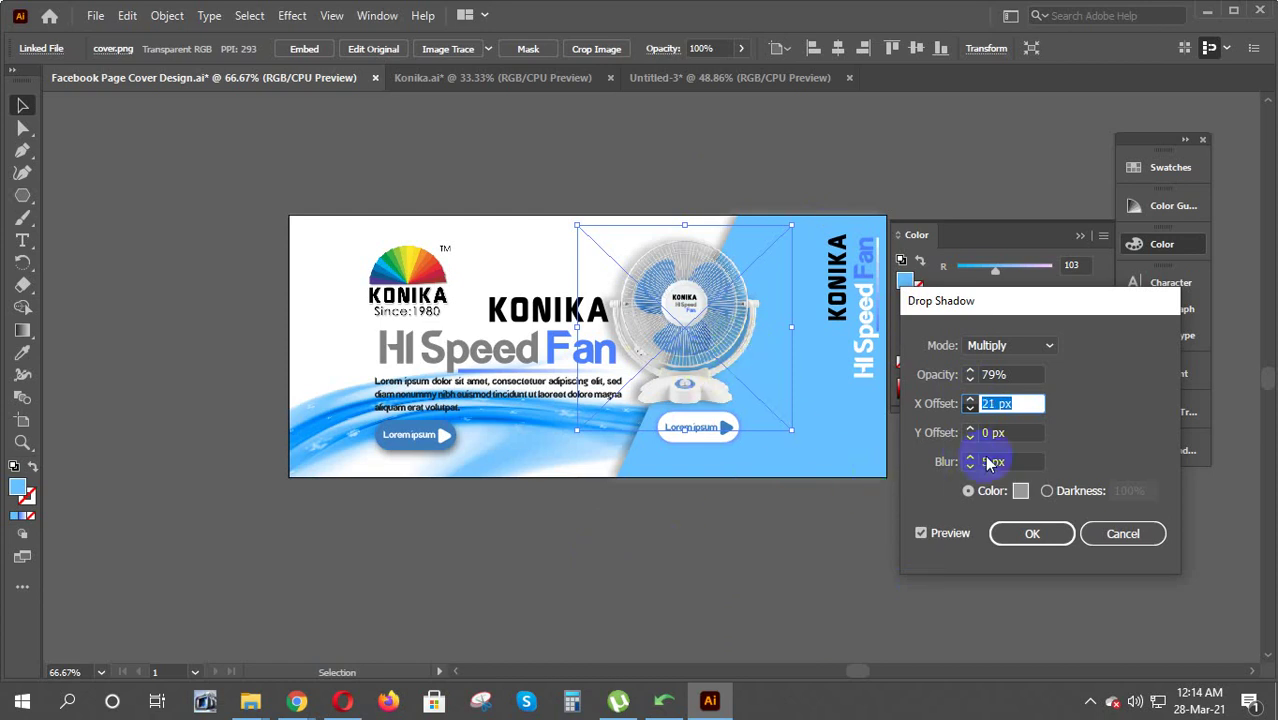
pyautogui.press('Up')
pyautogui.press('Up')
pyautogui.press('Up')
pyautogui.press('Up')
pyautogui.press('Up')
pyautogui.press('Up')
pyautogui.press('Up')
pyautogui.press('Up')
pyautogui.press('Up')
pyautogui.press('Up')
pyautogui.press('Up')
pyautogui.press('Up')
pyautogui.press('Up')
pyautogui.press('Up')
pyautogui.press('Up')
pyautogui.press('Up')
pyautogui.press('Up')
pyautogui.press('Up')
pyautogui.press('Up')
pyautogui.press('Up')
pyautogui.press('Up')
pyautogui.press('Up')
pyautogui.press('Up')
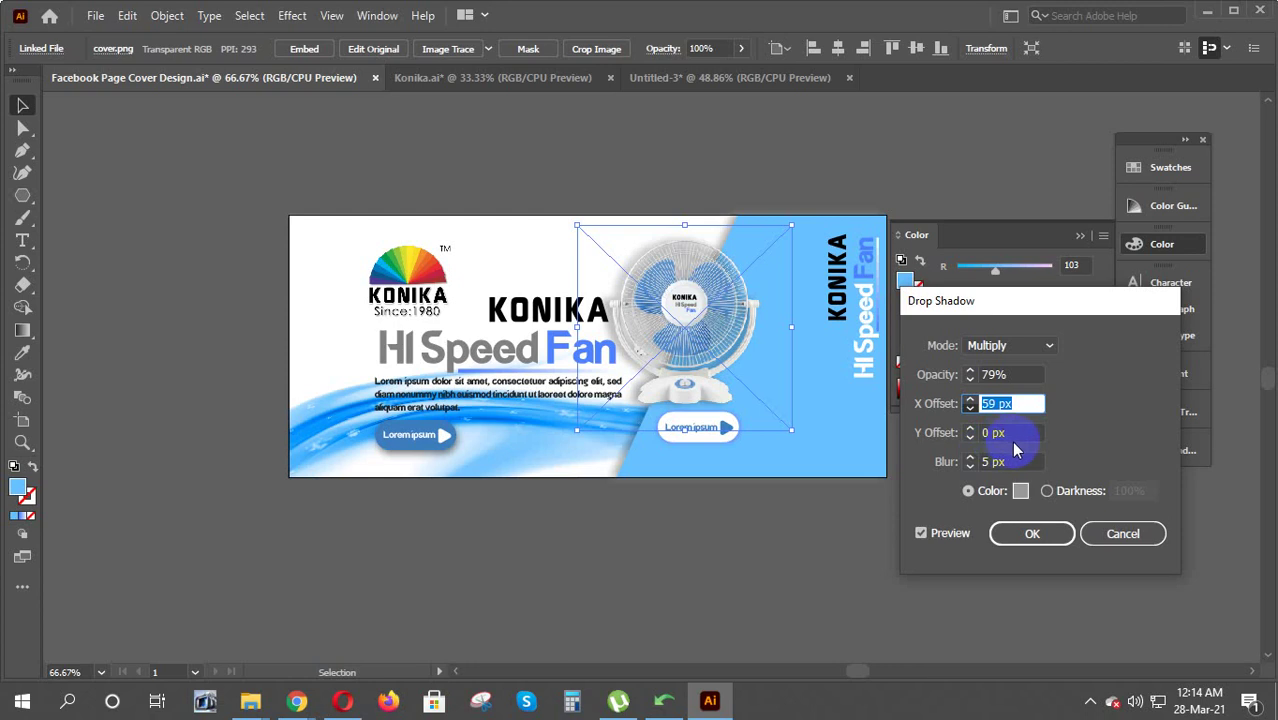
pyautogui.press('Up')
pyautogui.press('Up')
pyautogui.press('Up')
pyautogui.press('Up')
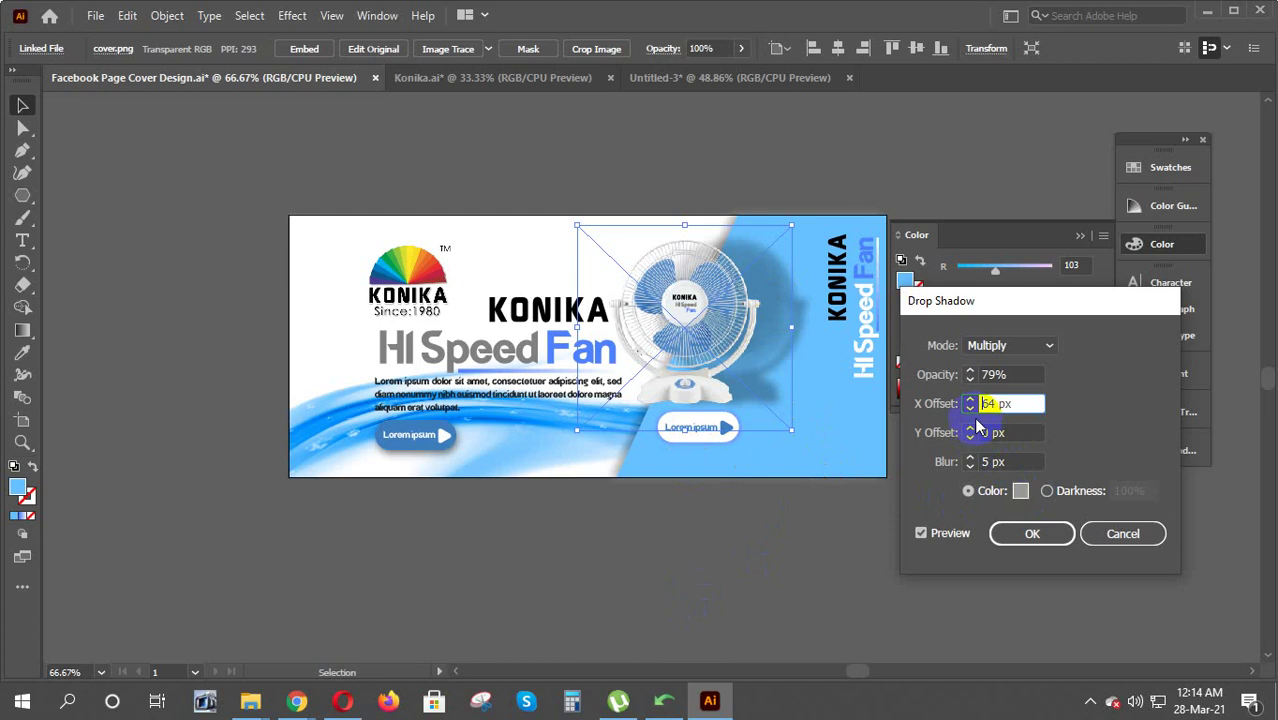
# Lower the fan shadow's X offset back down to 34 px
pyautogui.click(969, 408)
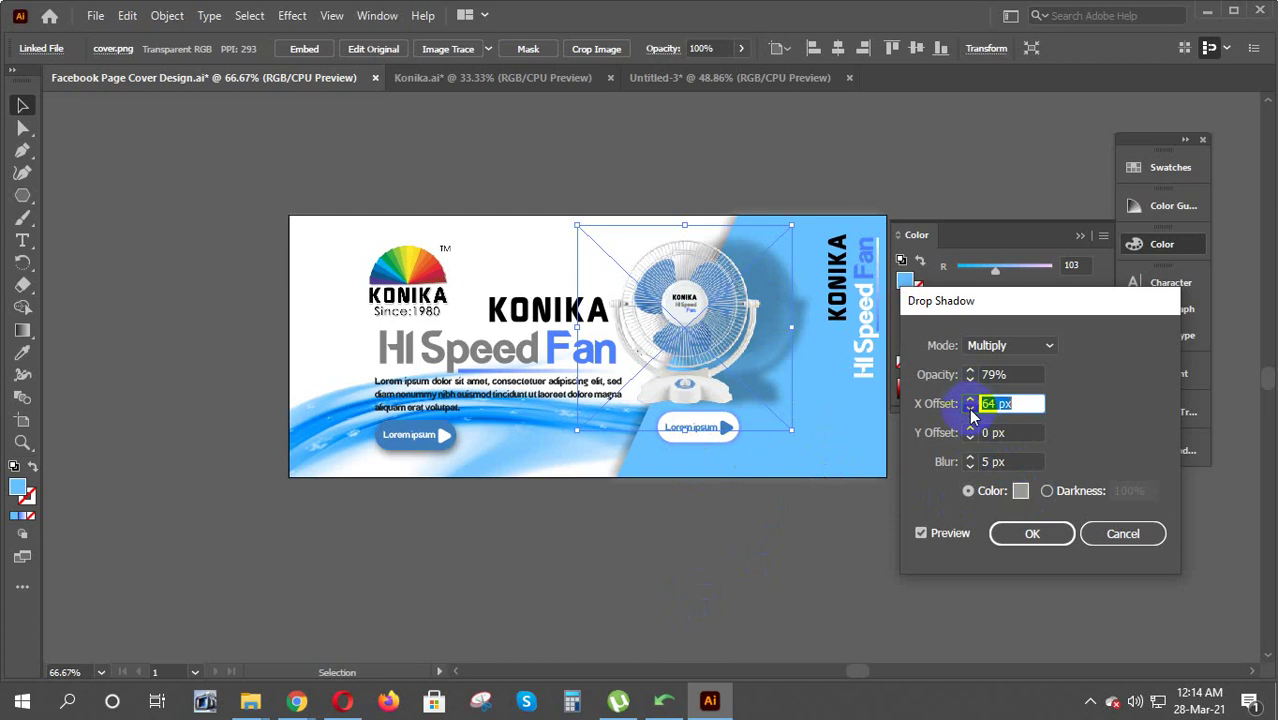
pyautogui.click(969, 408)
pyautogui.click(969, 408)
pyautogui.click(969, 408)
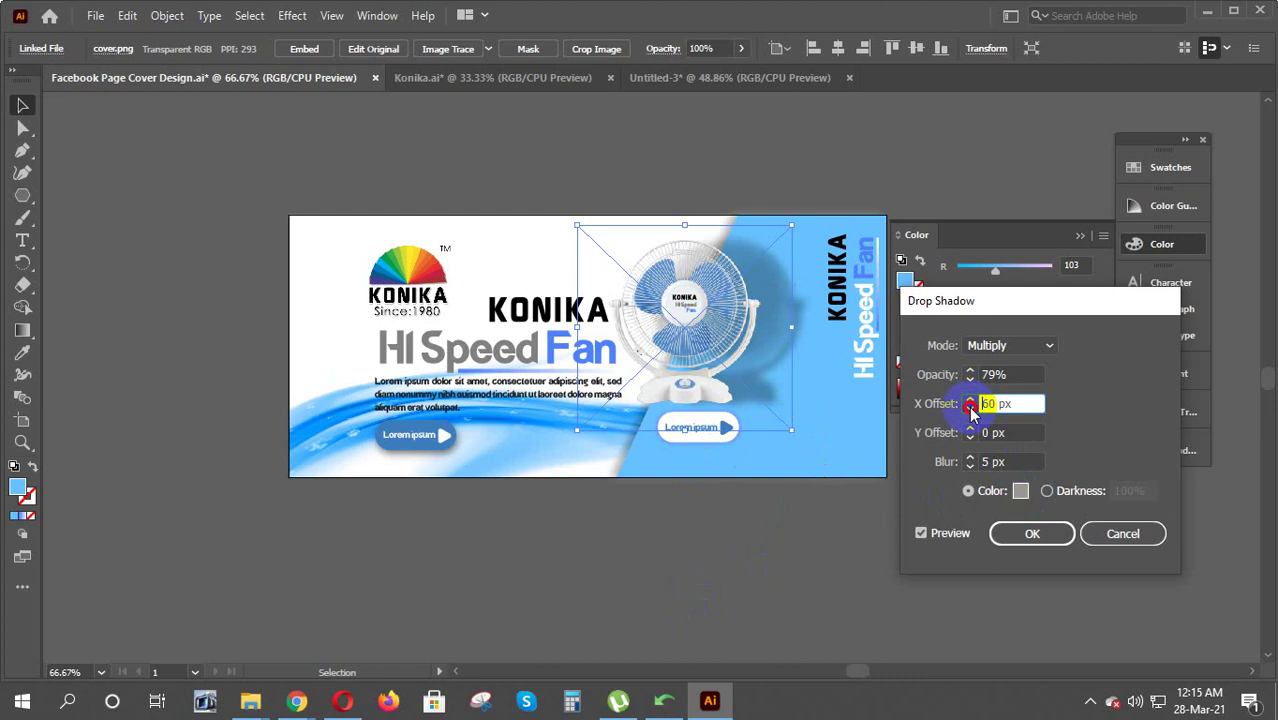
pyautogui.click(969, 408)
pyautogui.click(969, 408)
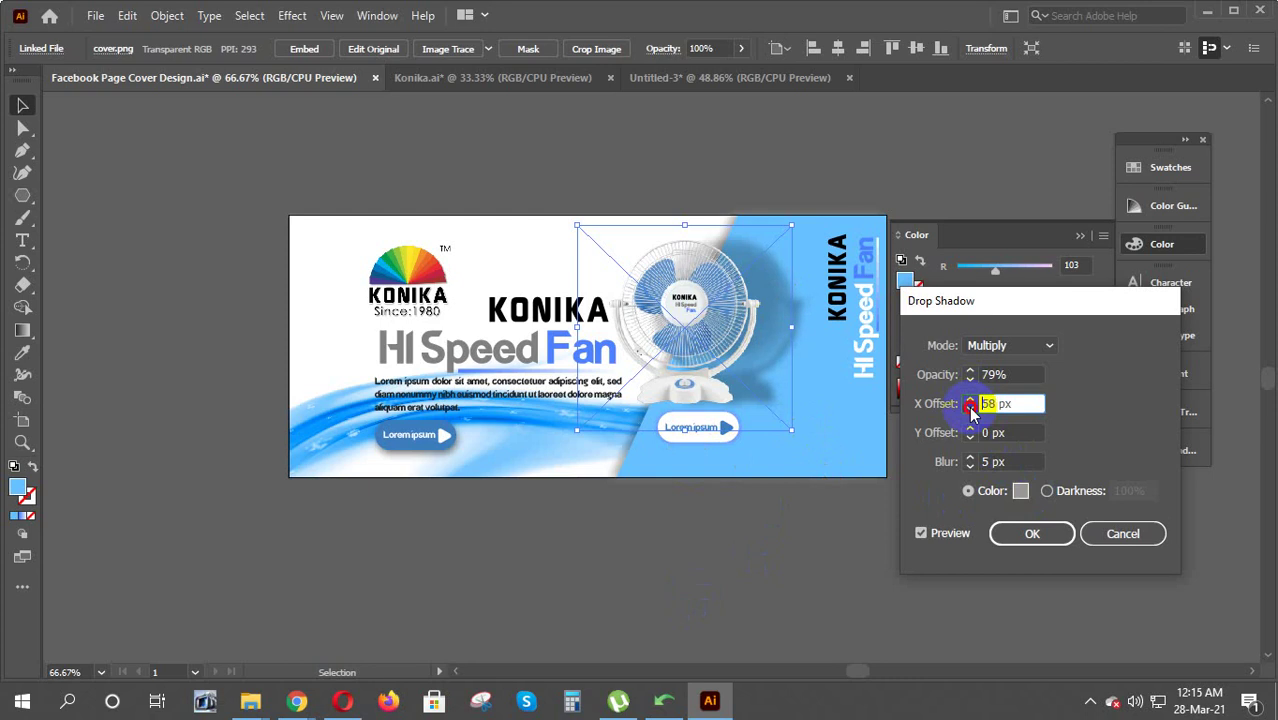
pyautogui.click(969, 408)
pyautogui.click(969, 408)
pyautogui.click(969, 408)
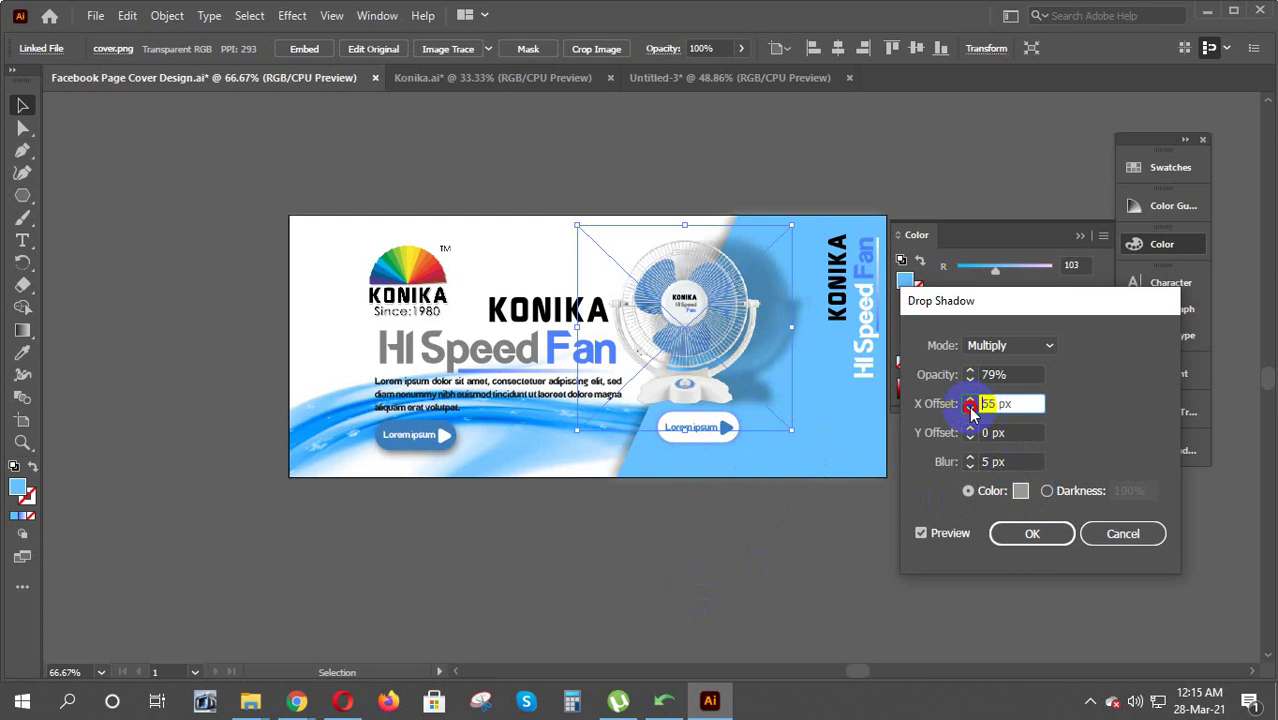
pyautogui.click(969, 408)
pyautogui.click(969, 408)
pyautogui.click(969, 408)
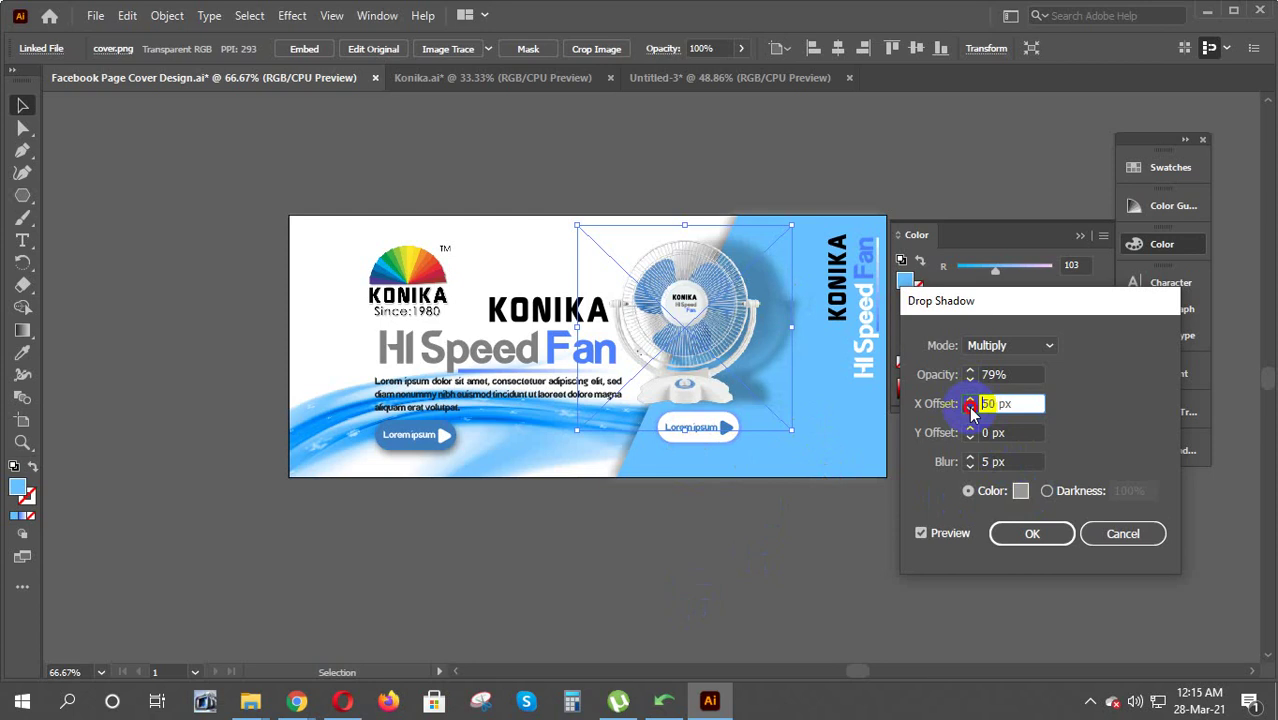
pyautogui.click(969, 408)
pyautogui.click(969, 408)
pyautogui.click(969, 408)
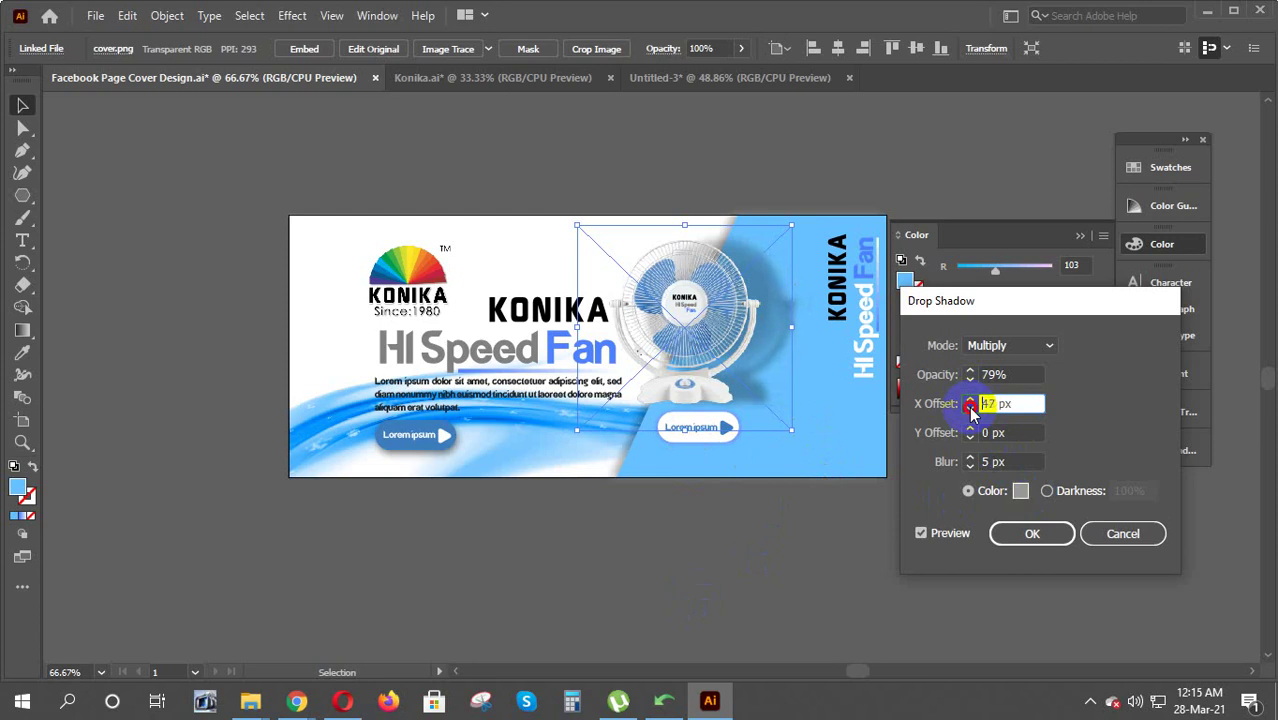
pyautogui.click(969, 408)
pyautogui.click(969, 408)
pyautogui.click(969, 408)
pyautogui.click(969, 408)
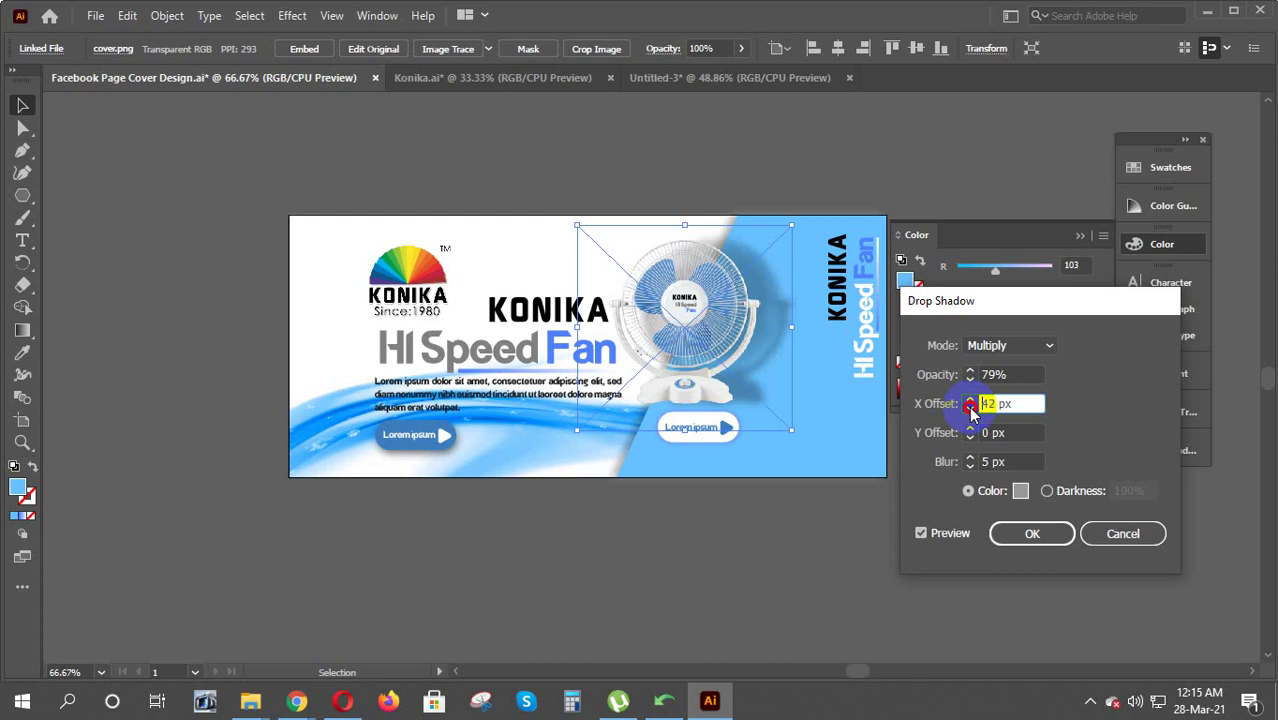
pyautogui.click(969, 408)
pyautogui.click(969, 408)
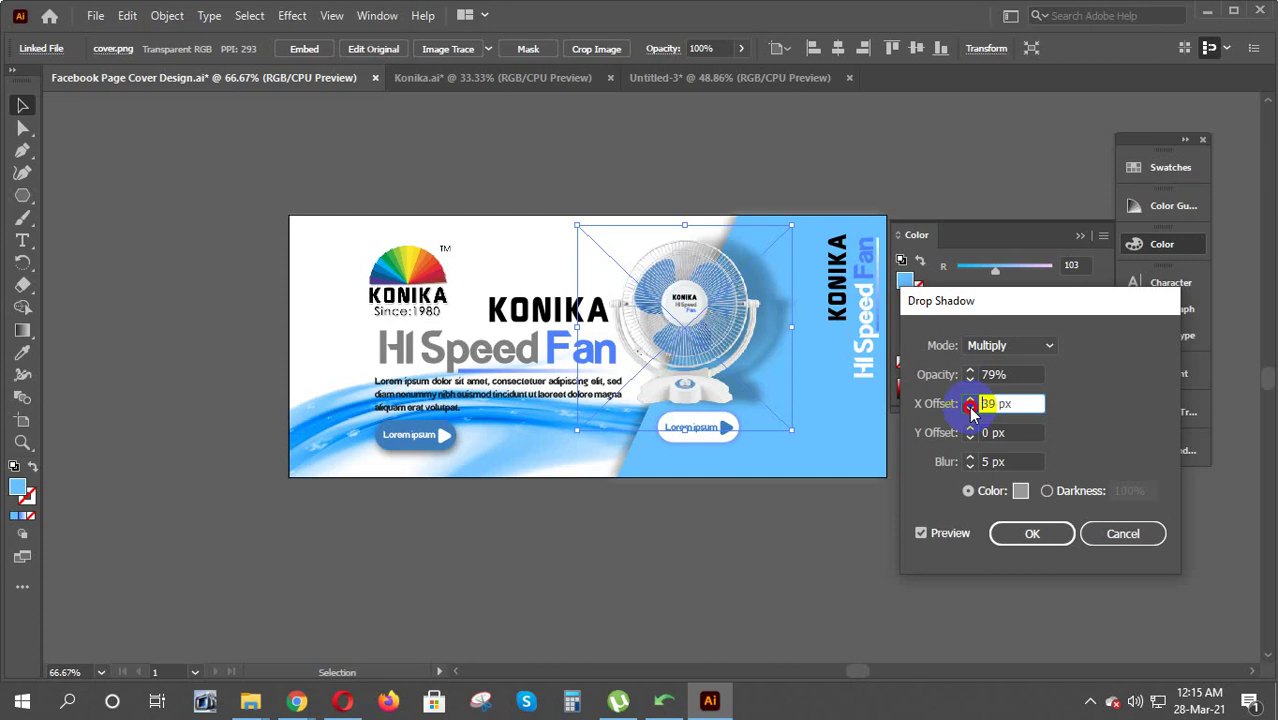
pyautogui.click(969, 408)
pyautogui.click(969, 408)
pyautogui.click(969, 408)
pyautogui.click(969, 408)
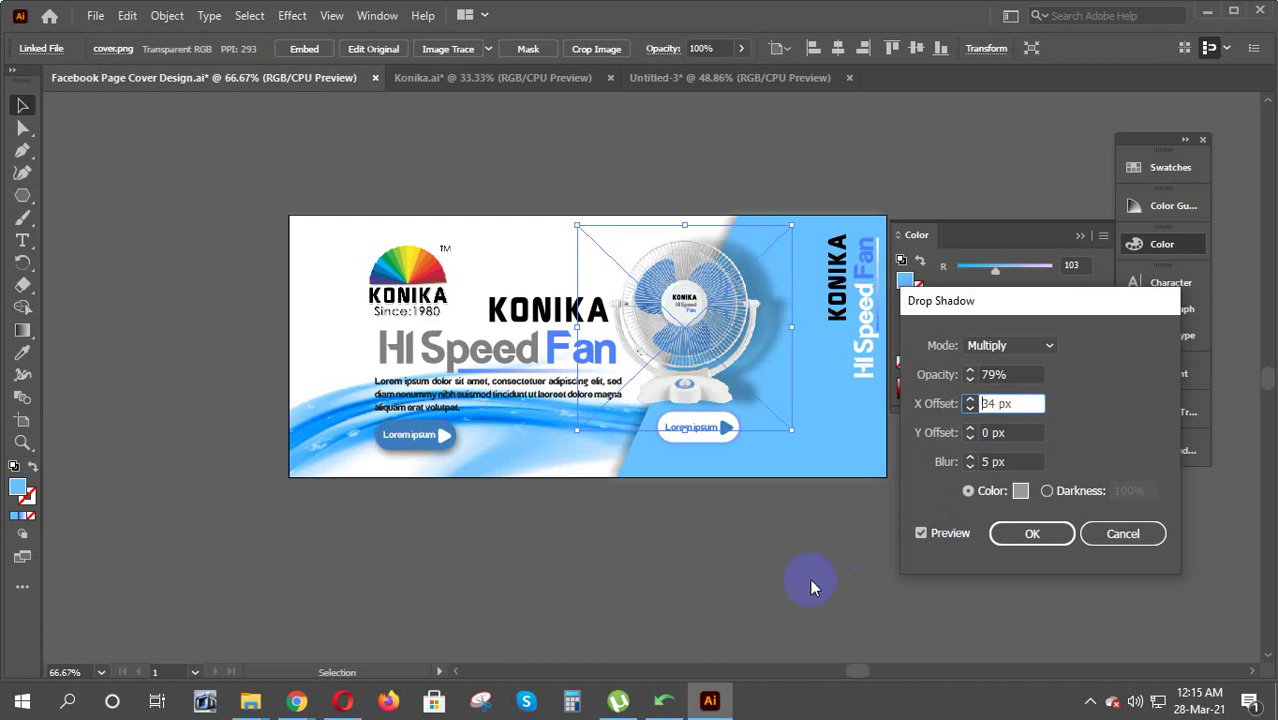
# Apply the fan shadow in light gray C6C6C6, then deselect and collapse the Color panel
pyautogui.click(1020, 490)
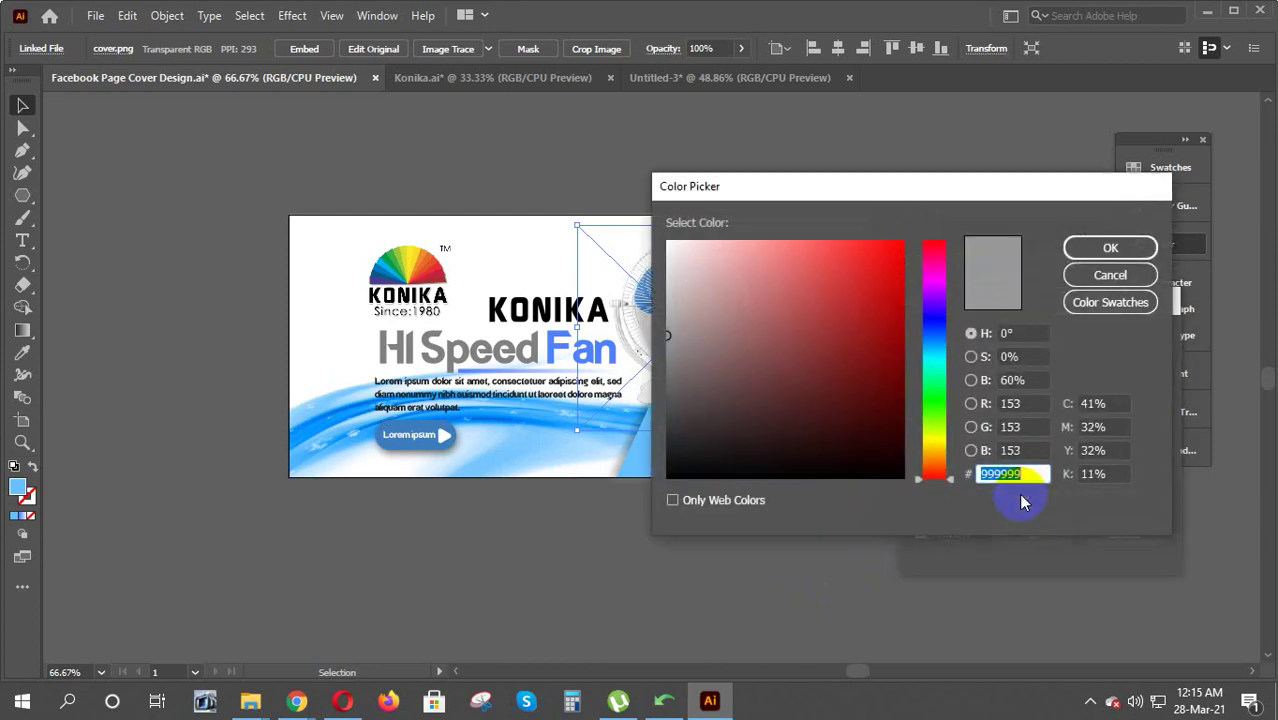
pyautogui.moveTo(667, 335); pyautogui.dragTo(662, 290)
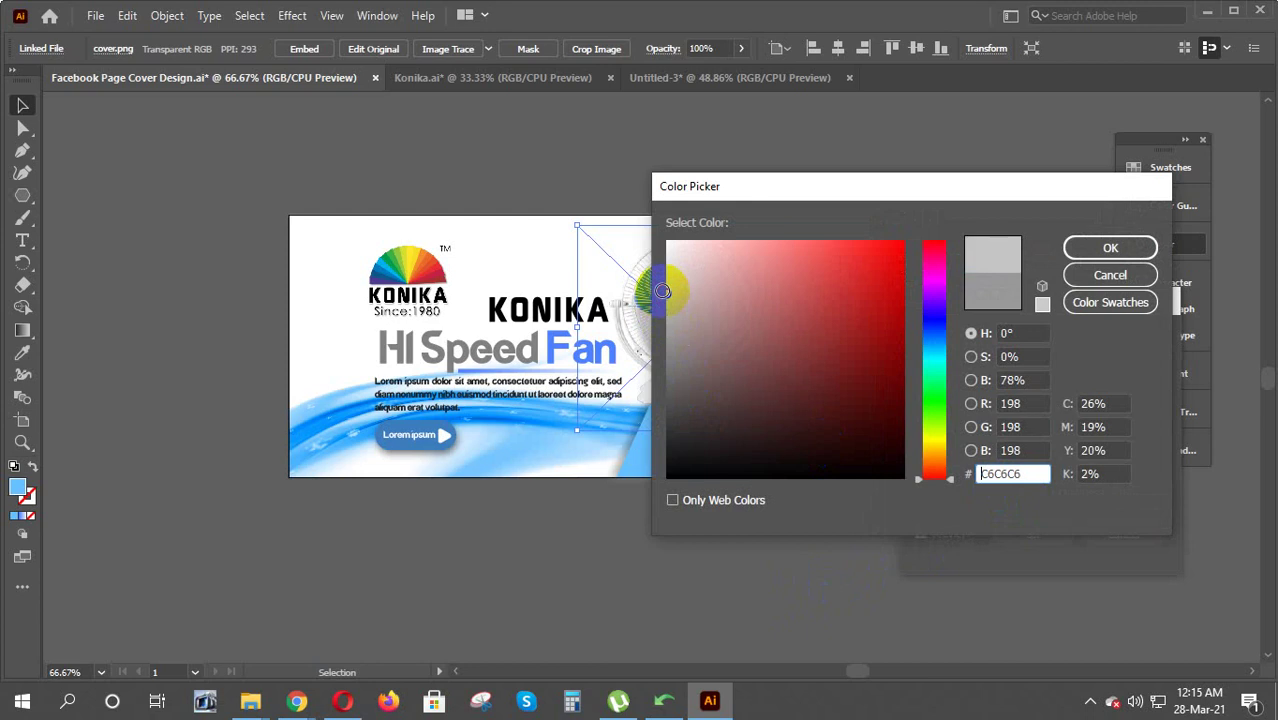
pyautogui.click(1112, 248)
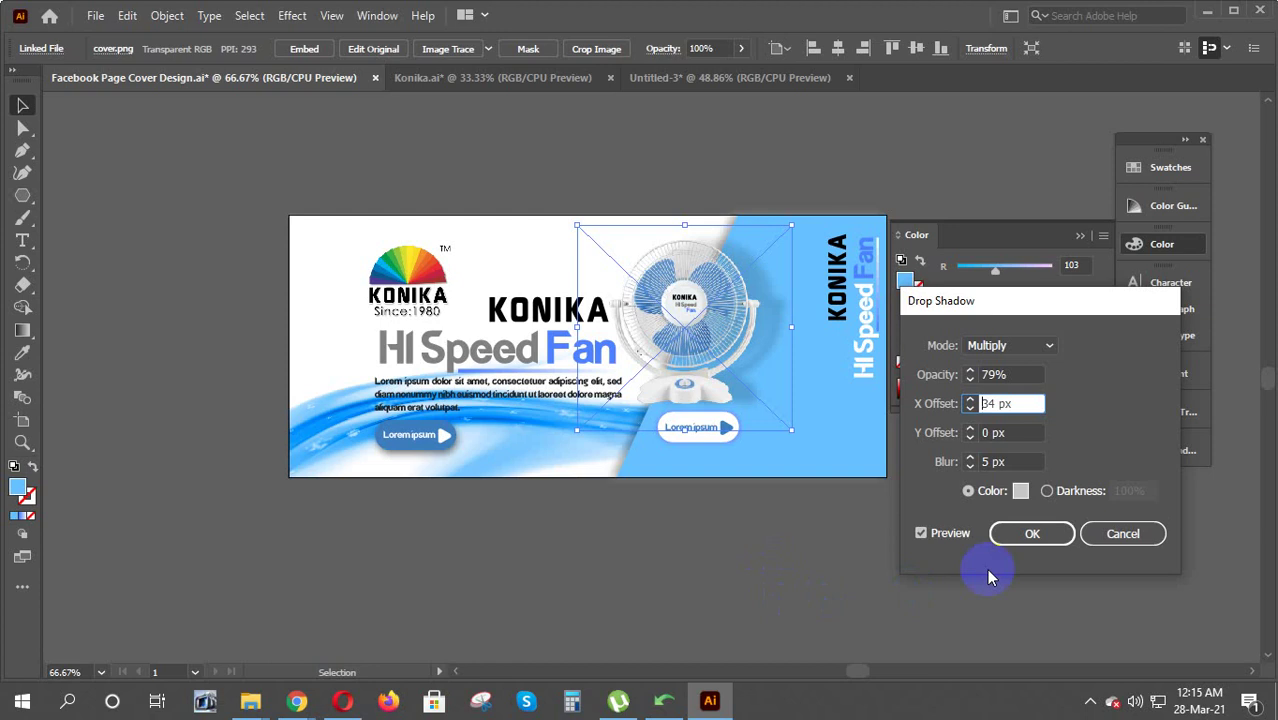
pyautogui.click(1034, 533)
pyautogui.click(797, 577)
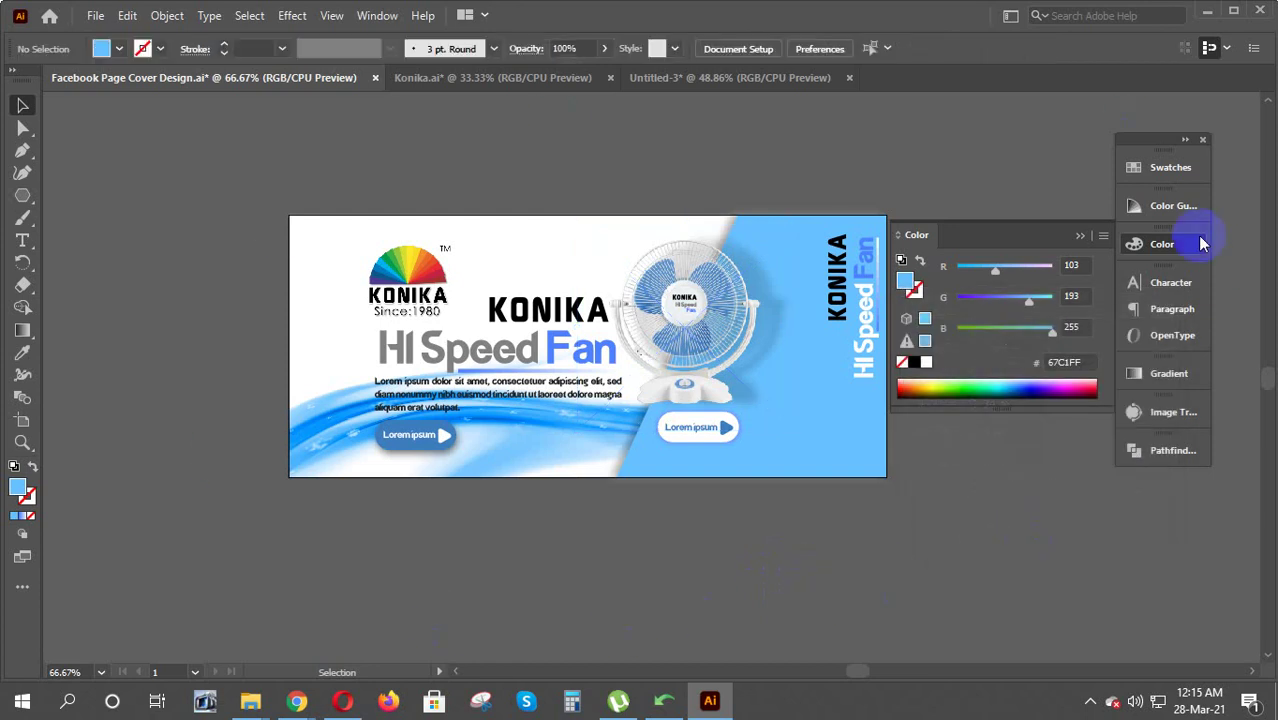
pyautogui.click(1079, 237)
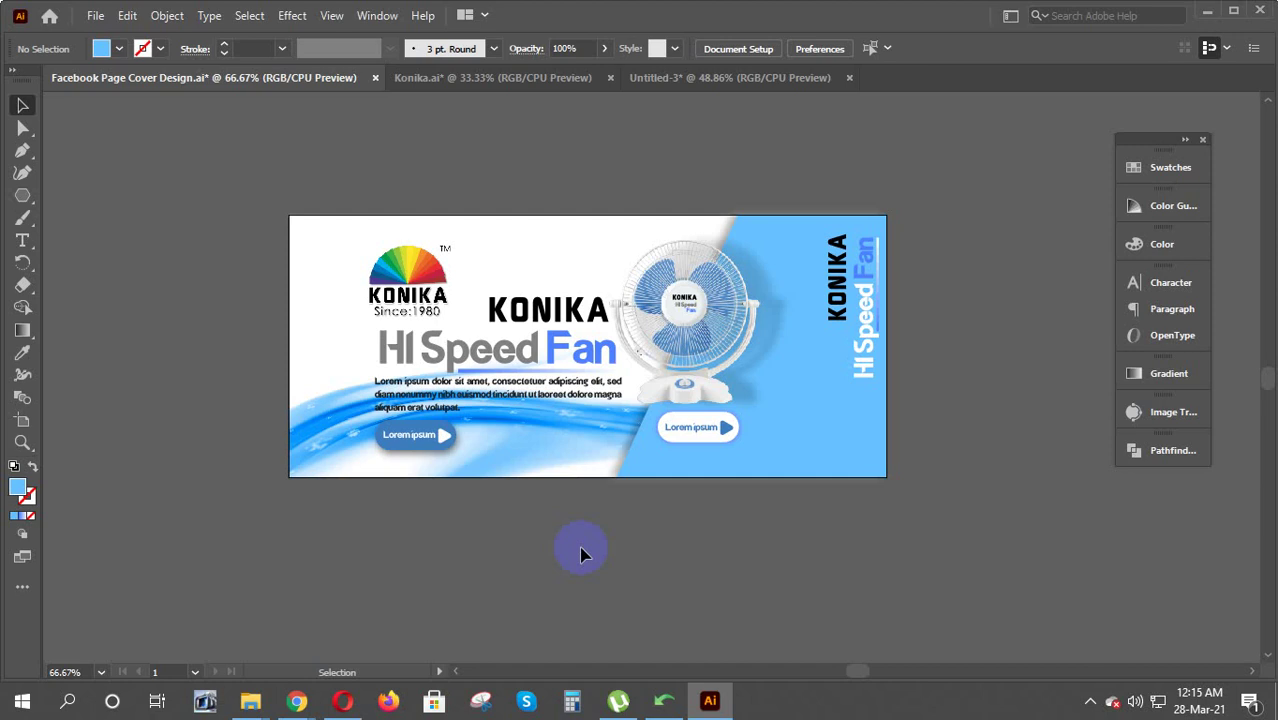
# Save the assembled Konika cover layout as Facebook Page Cover Design.ai
pyautogui.click(96, 16)
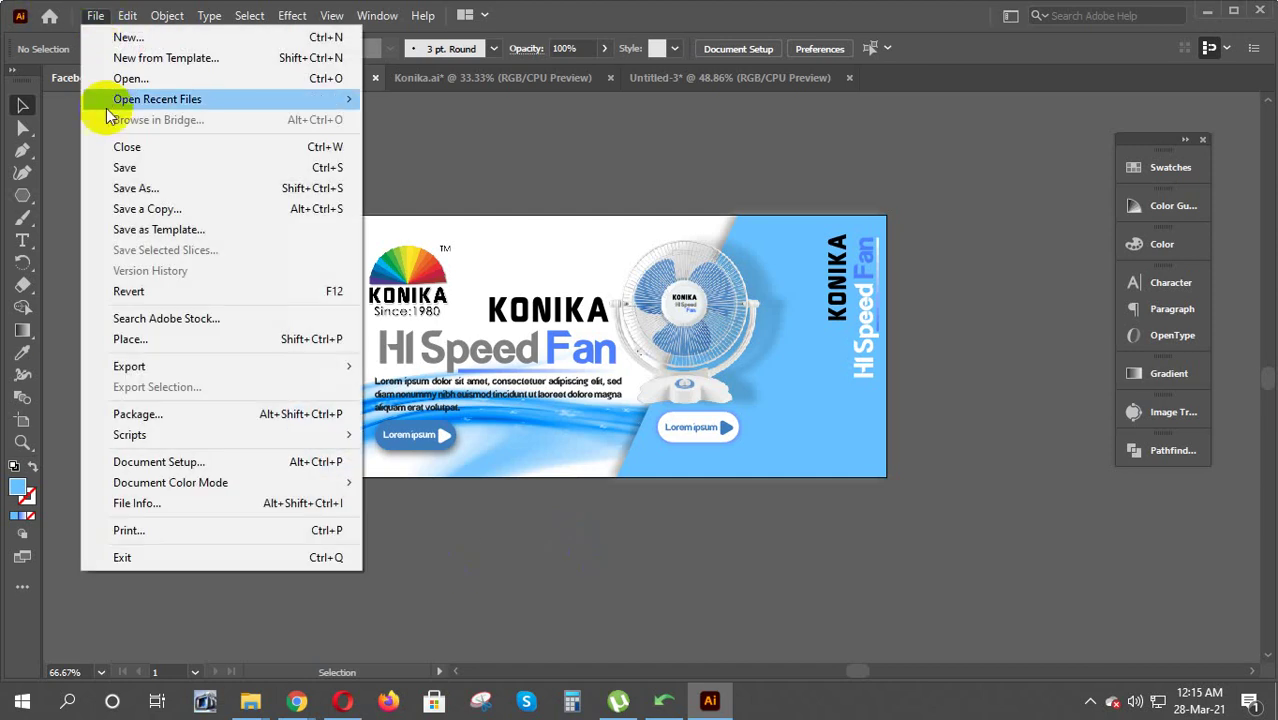
pyautogui.click(155, 170)
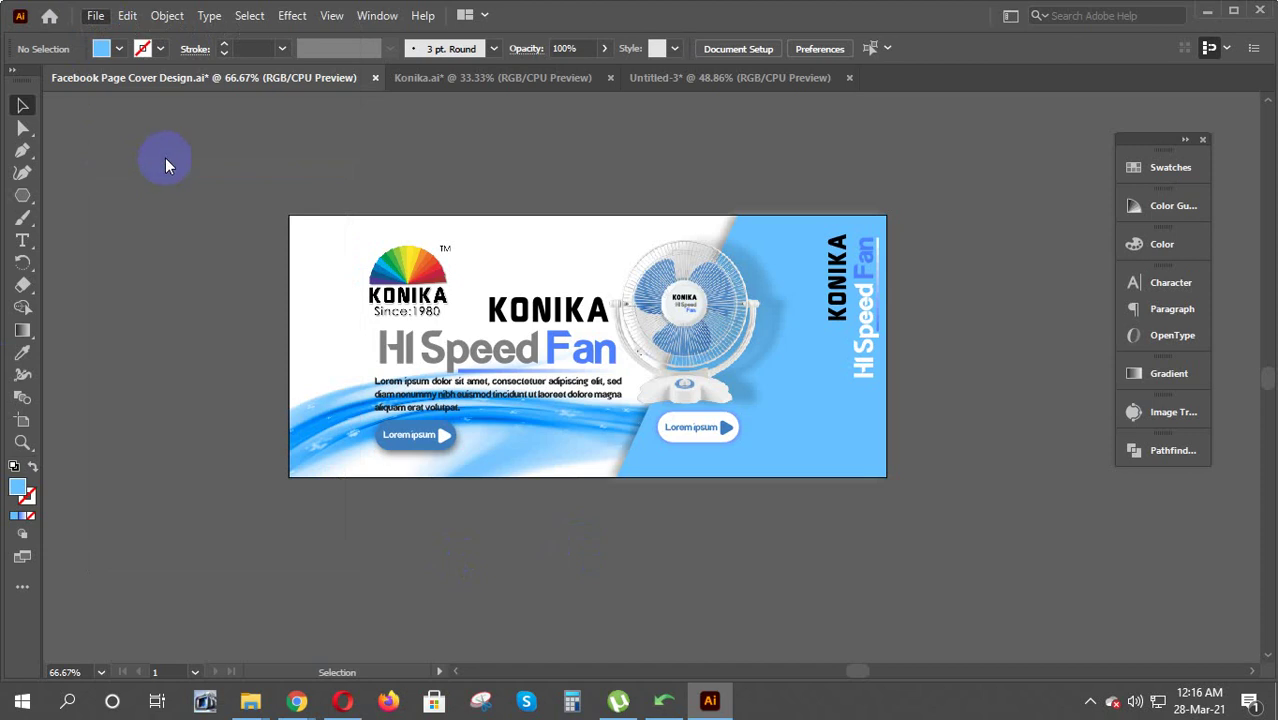
pyautogui.click(98, 18)
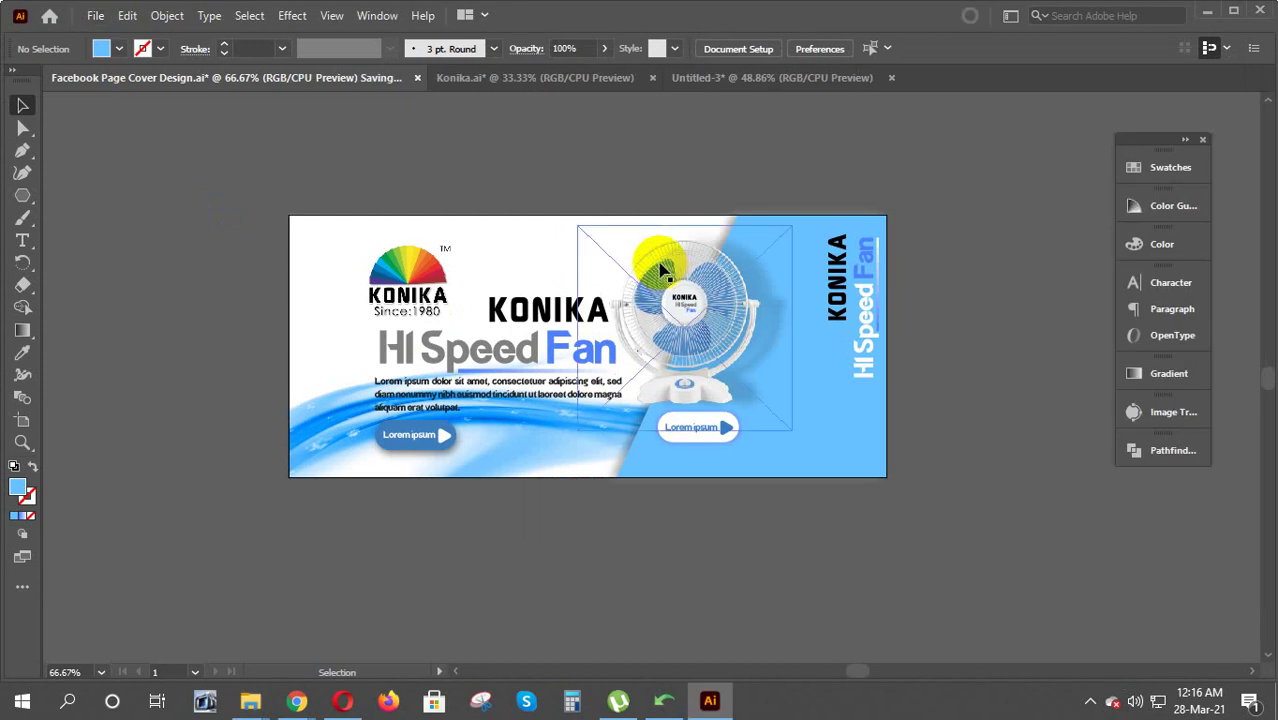
# Convert the Lorem ipsum body paragraph and the left button label to outlines
pyautogui.click(512, 393)
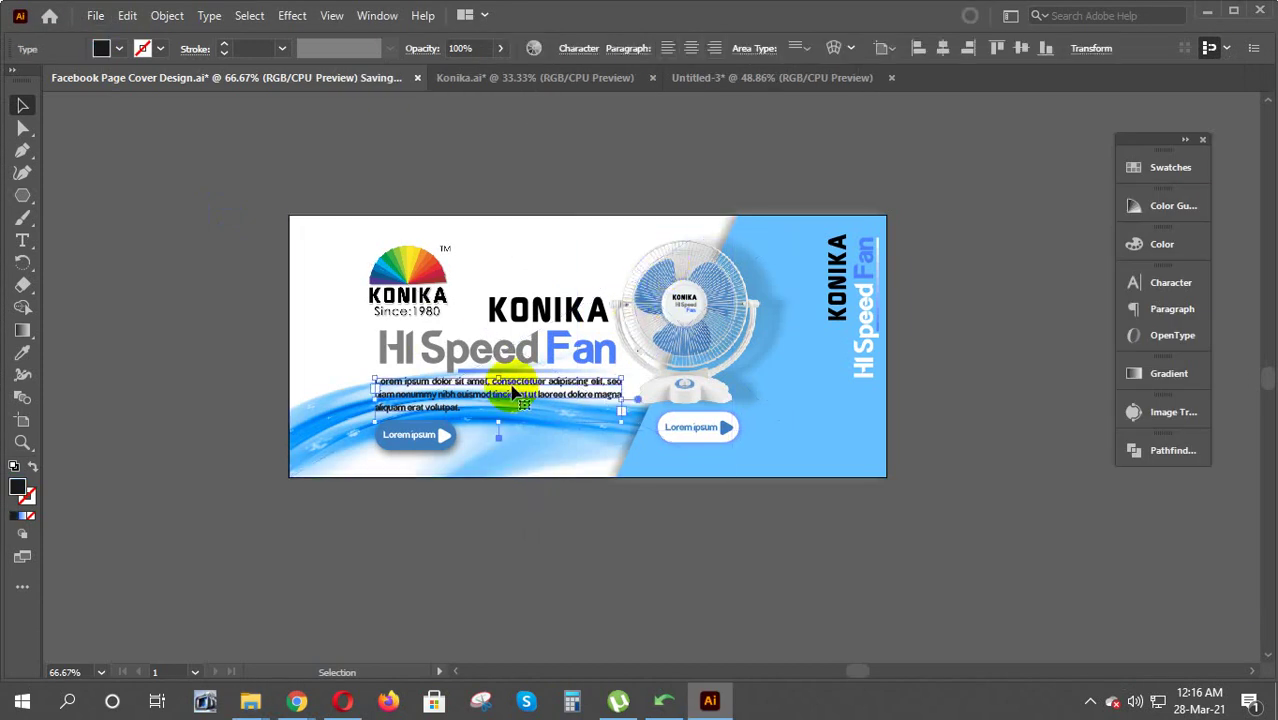
pyautogui.rightClick(512, 393)
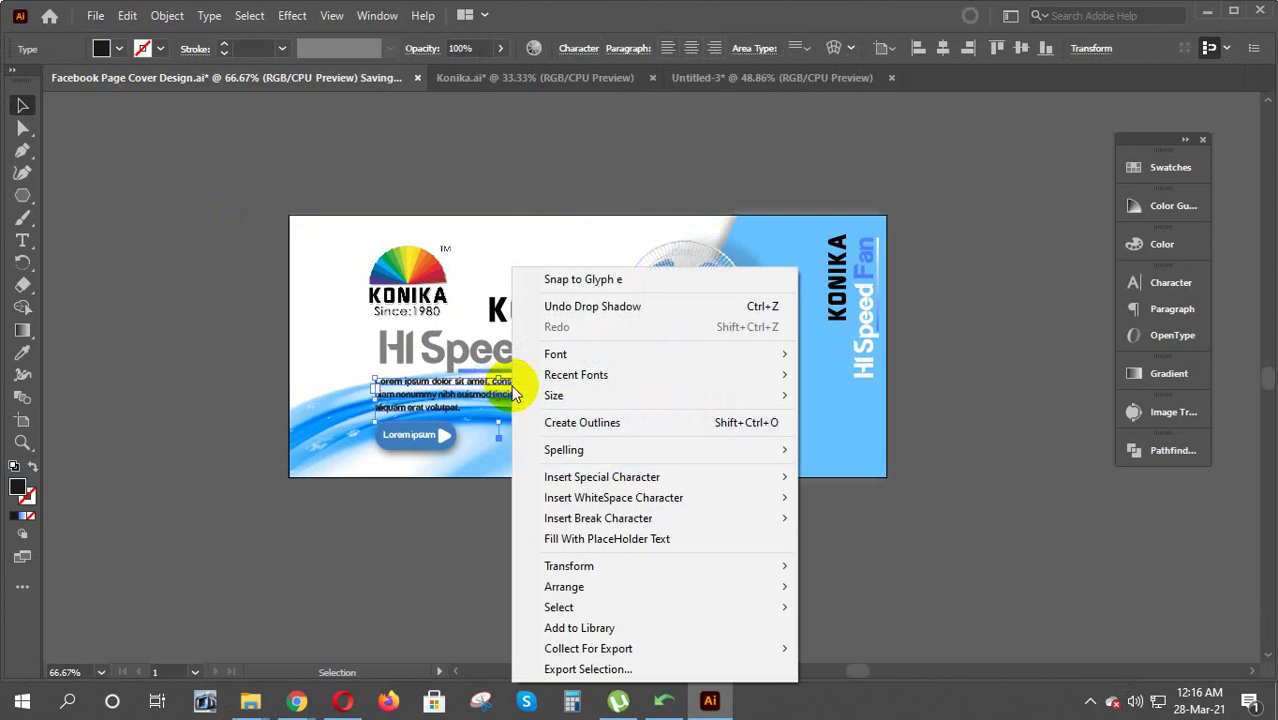
pyautogui.click(596, 434)
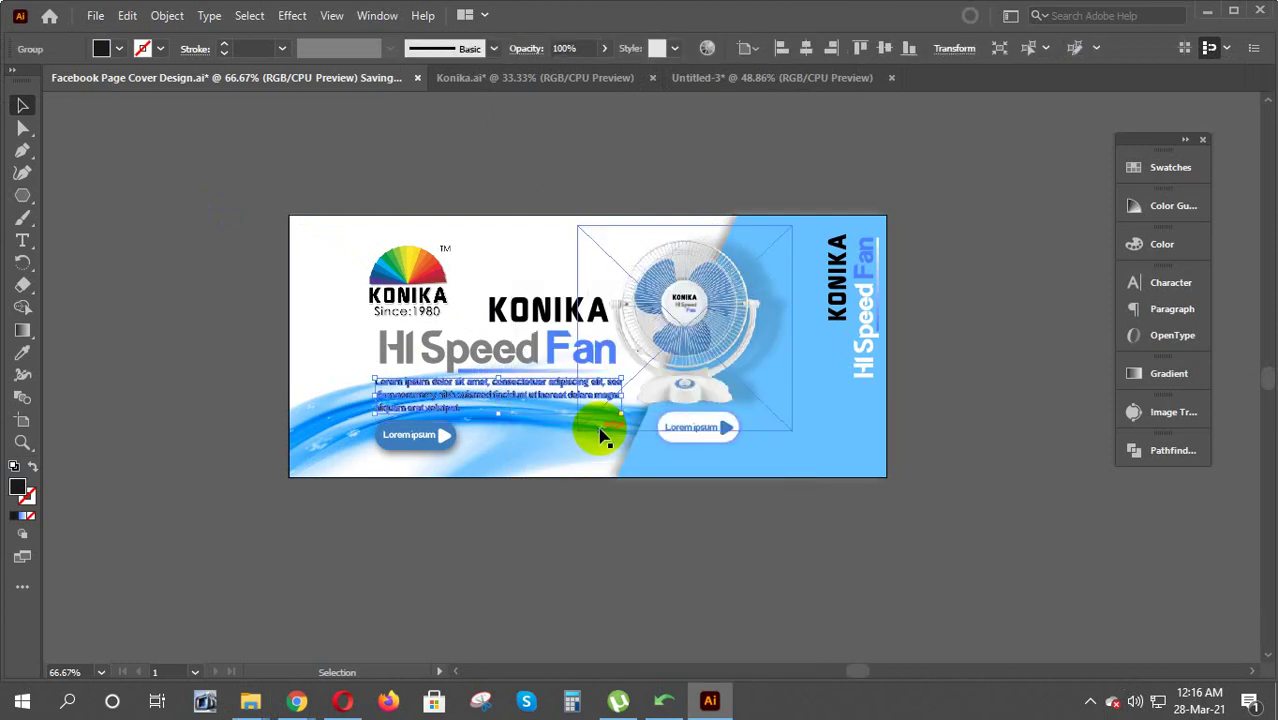
pyautogui.click(550, 541)
pyautogui.moveTo(412, 438); pyautogui.dragTo(420, 445)
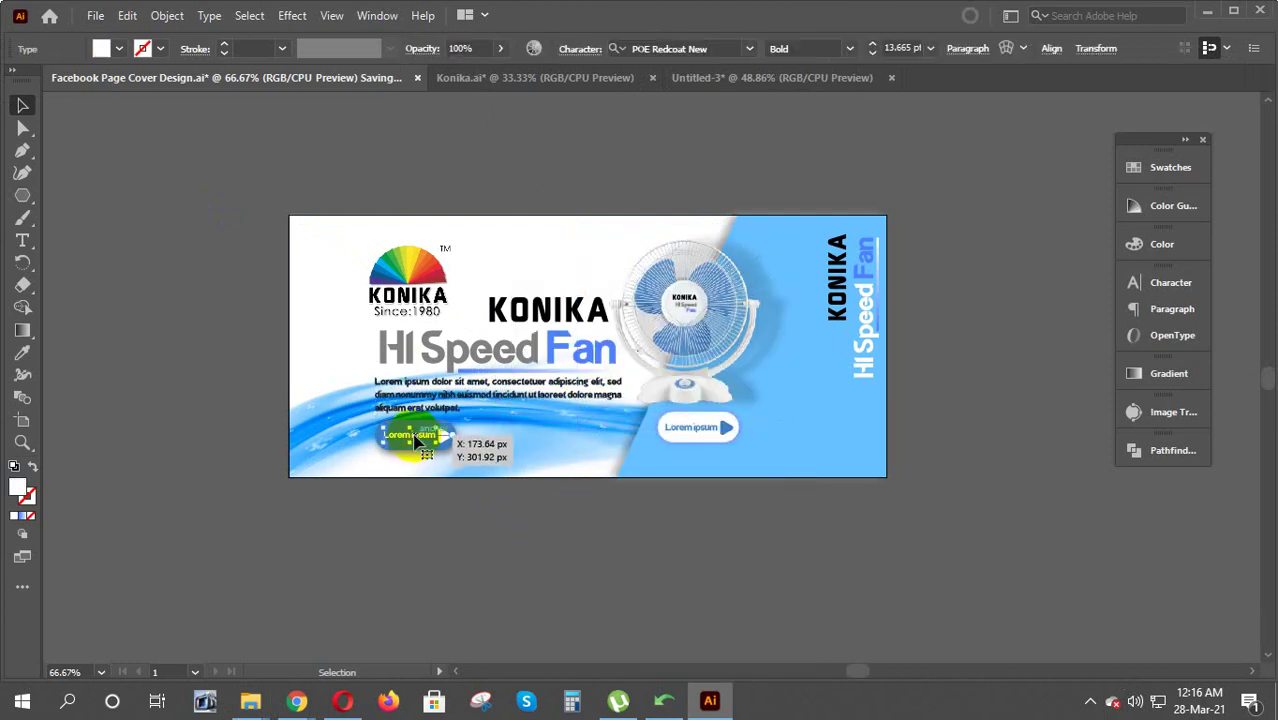
pyautogui.rightClick(418, 443)
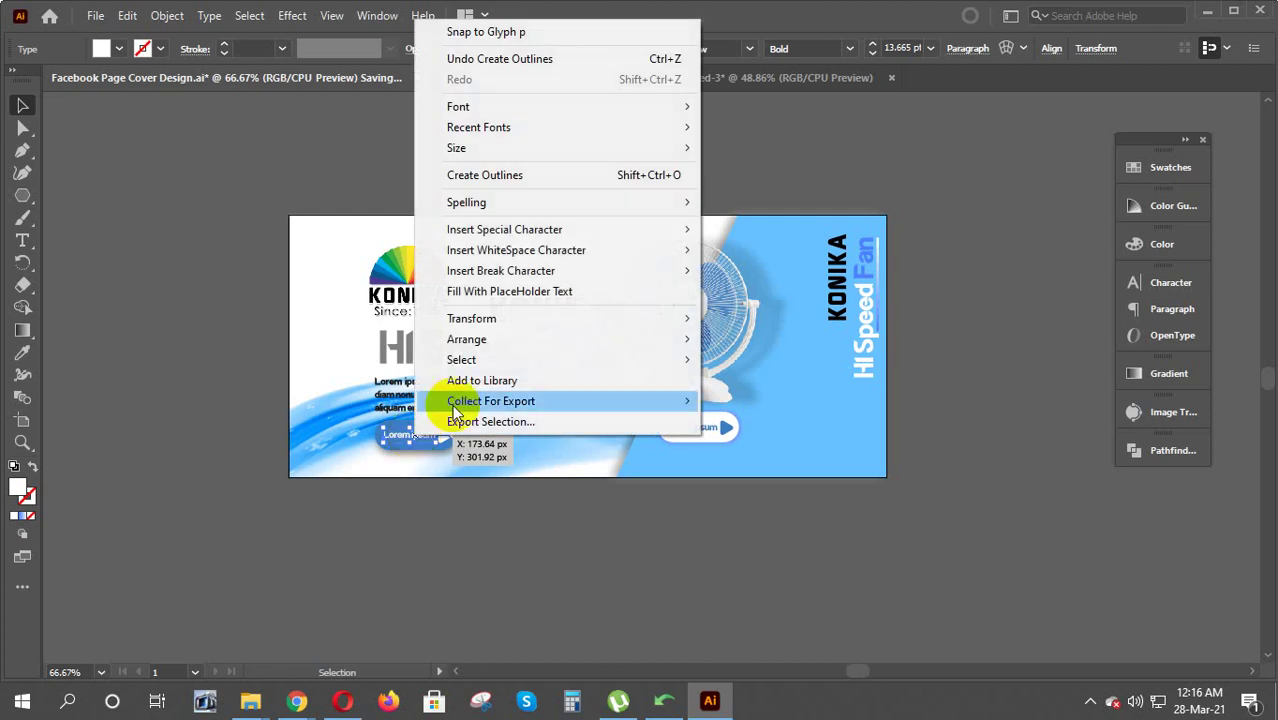
pyautogui.click(550, 181)
# Outline the right button label, then confirm the KONIKA and HI Speed Fan headings are outlined
pyautogui.moveTo(415, 437); pyautogui.dragTo(680, 432)
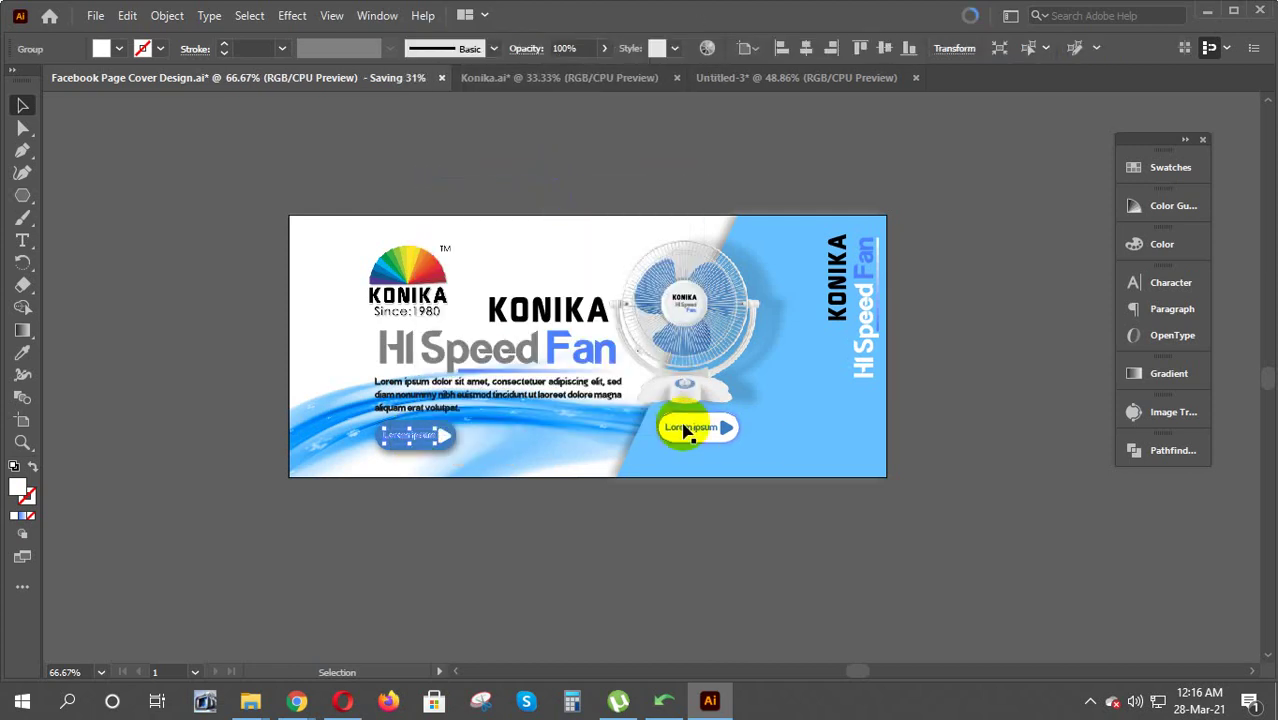
pyautogui.rightClick(680, 432)
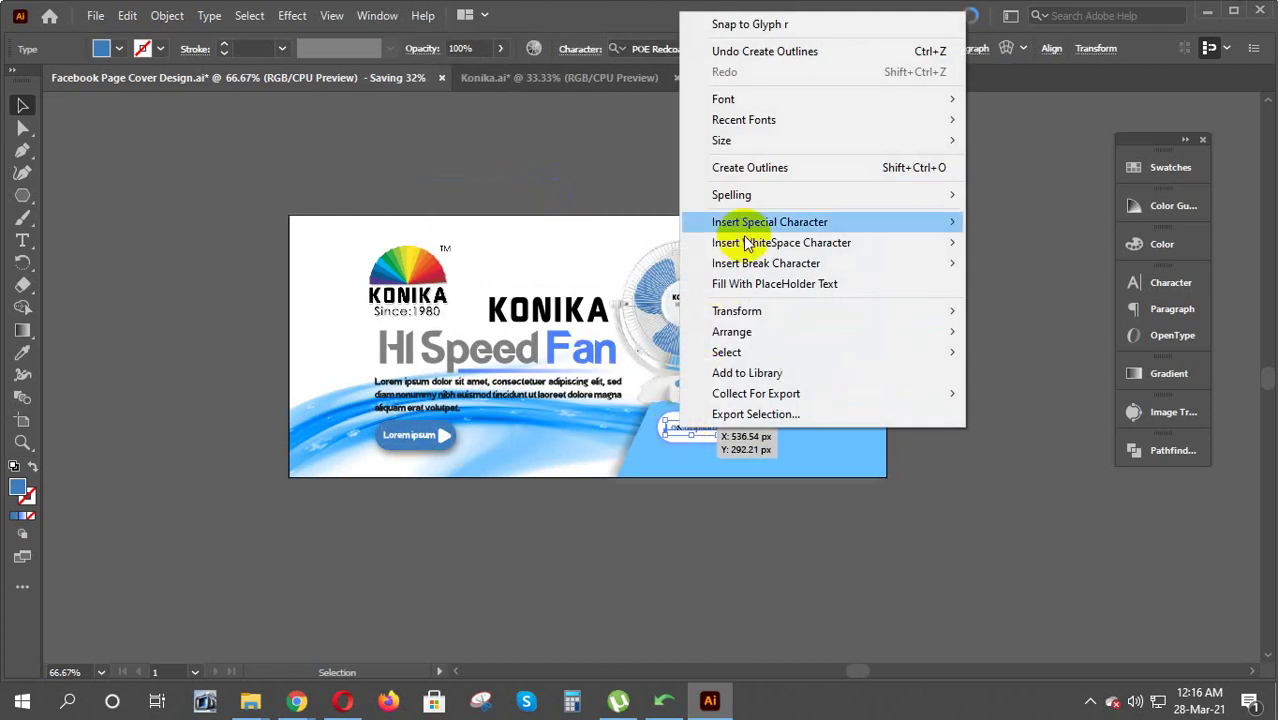
pyautogui.click(764, 166)
pyautogui.click(627, 578)
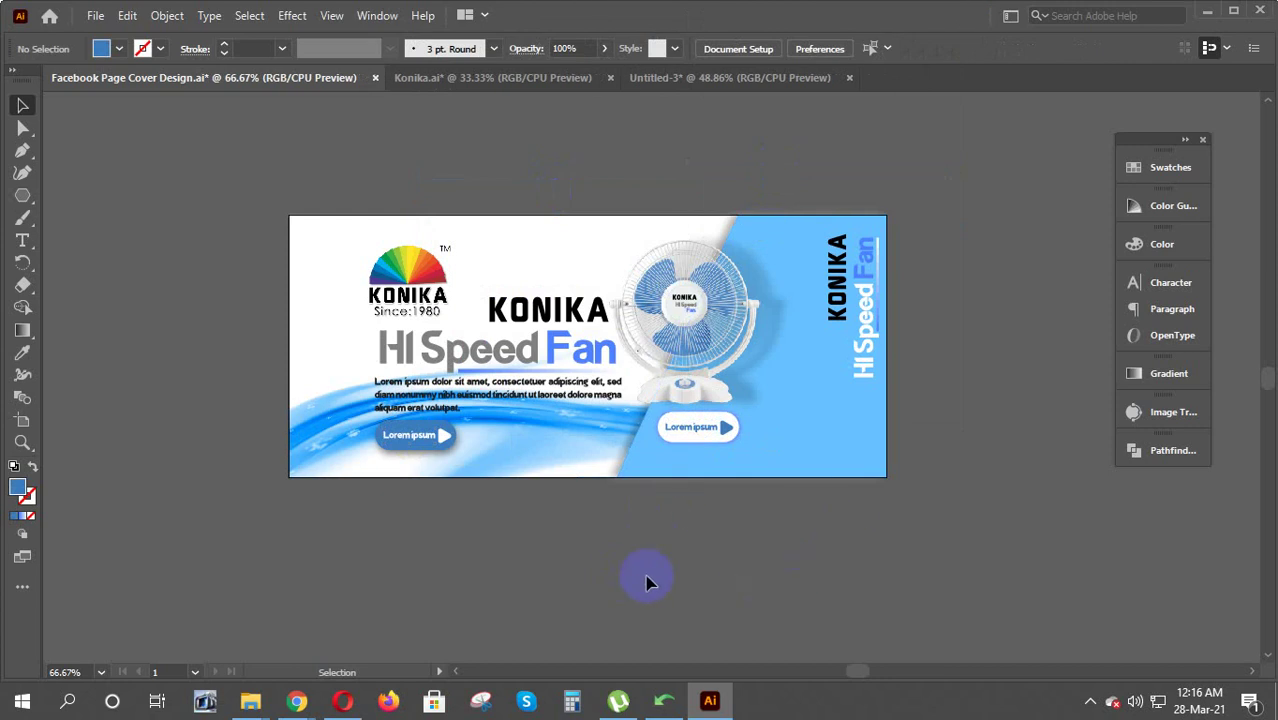
pyautogui.click(460, 346)
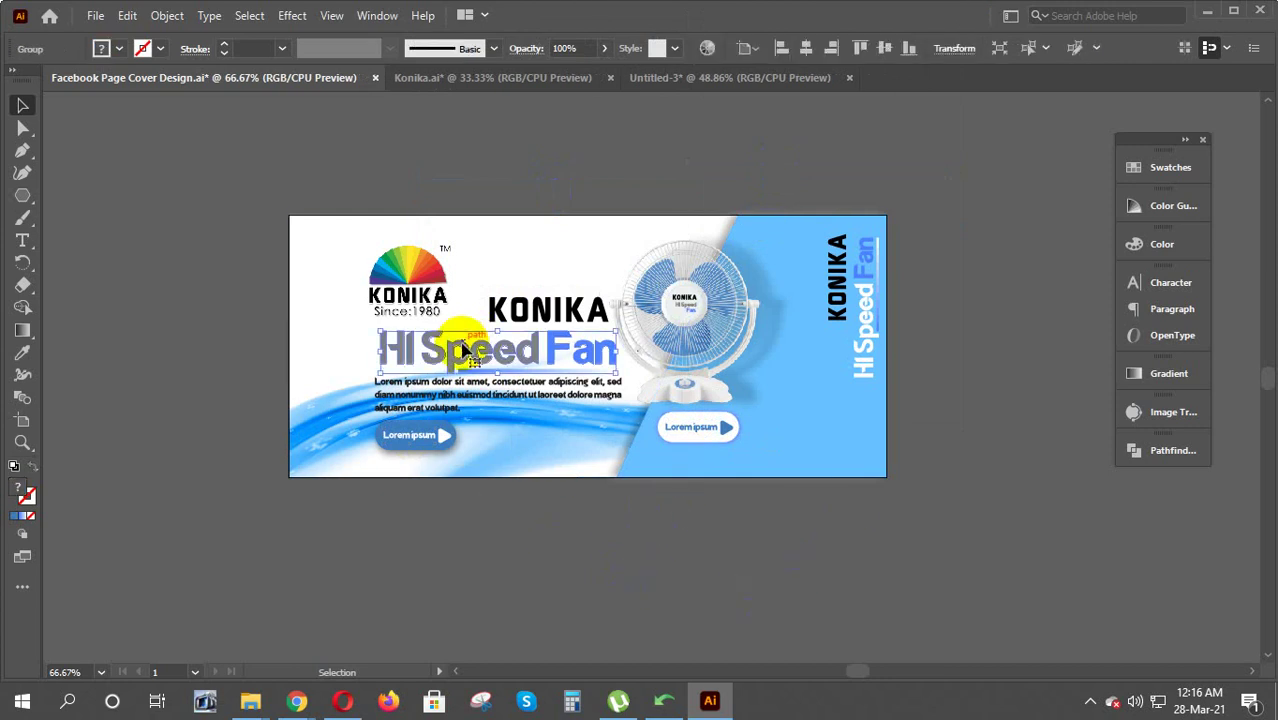
pyautogui.click(500, 306)
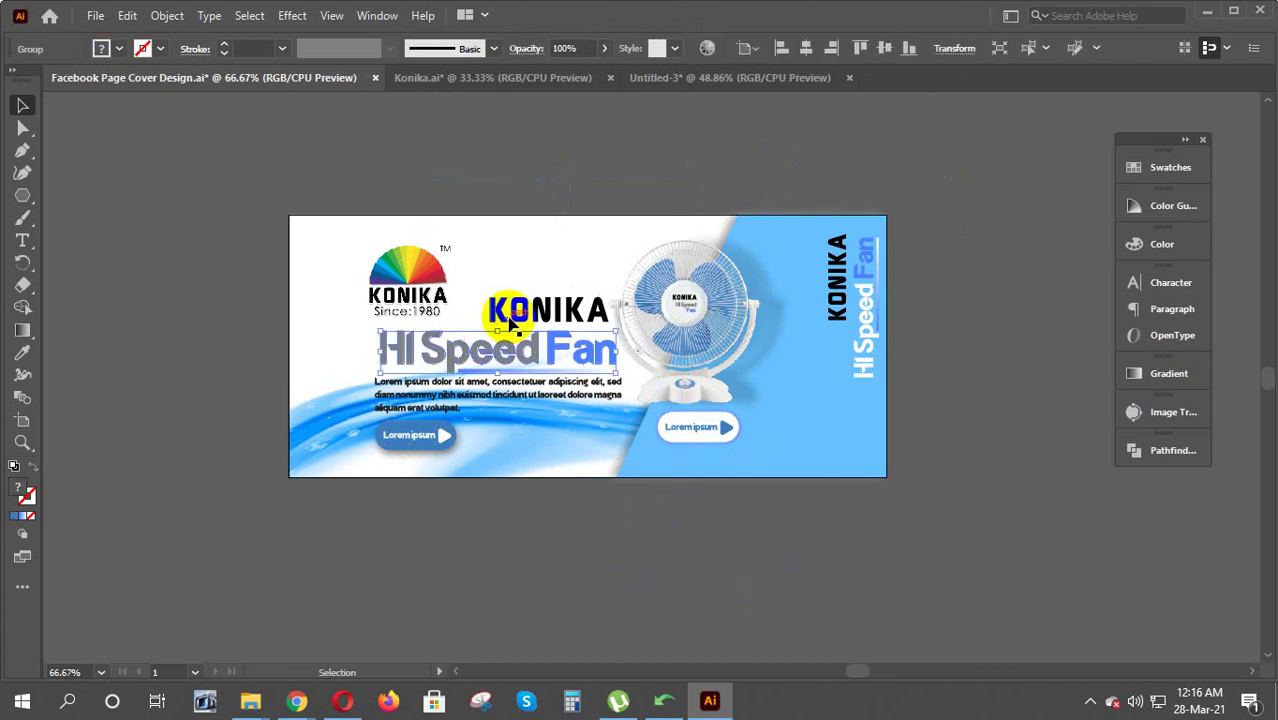
pyautogui.click(585, 549)
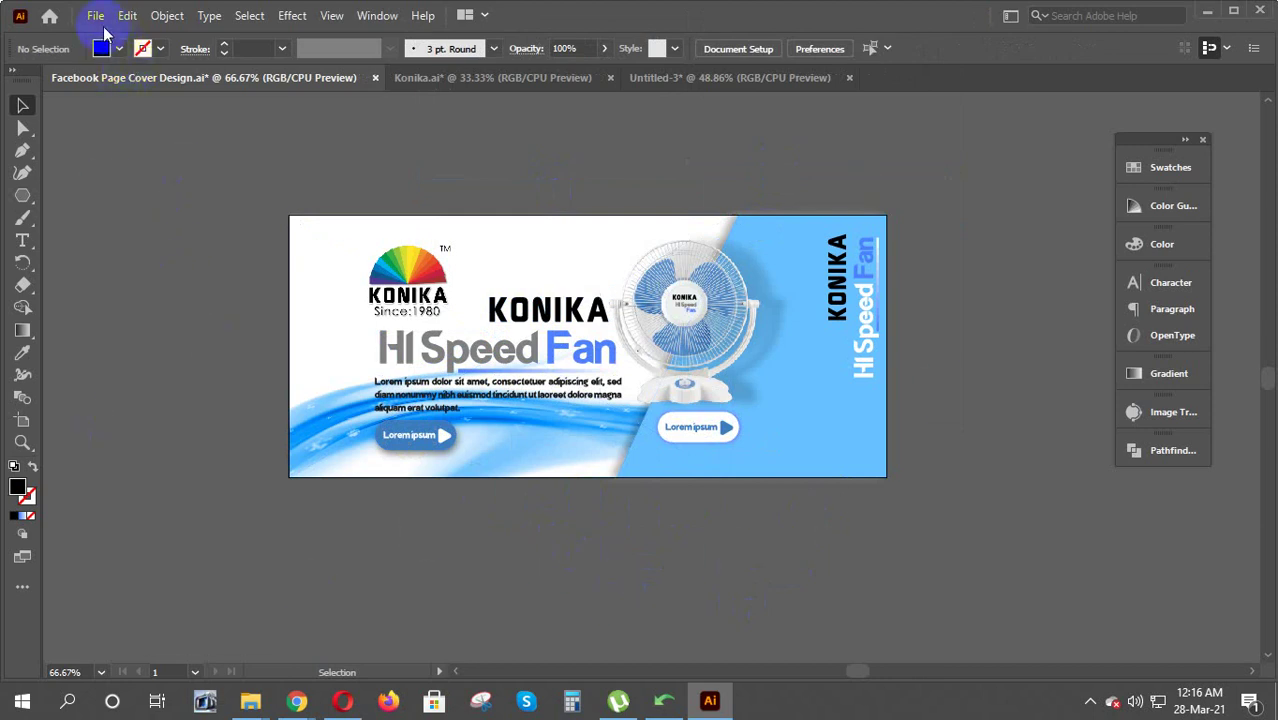
# Resave the document, then save a copy as Illustrator EPS named Facebook Page Cover Design.eps
pyautogui.click(95, 15)
pyautogui.click(129, 167)
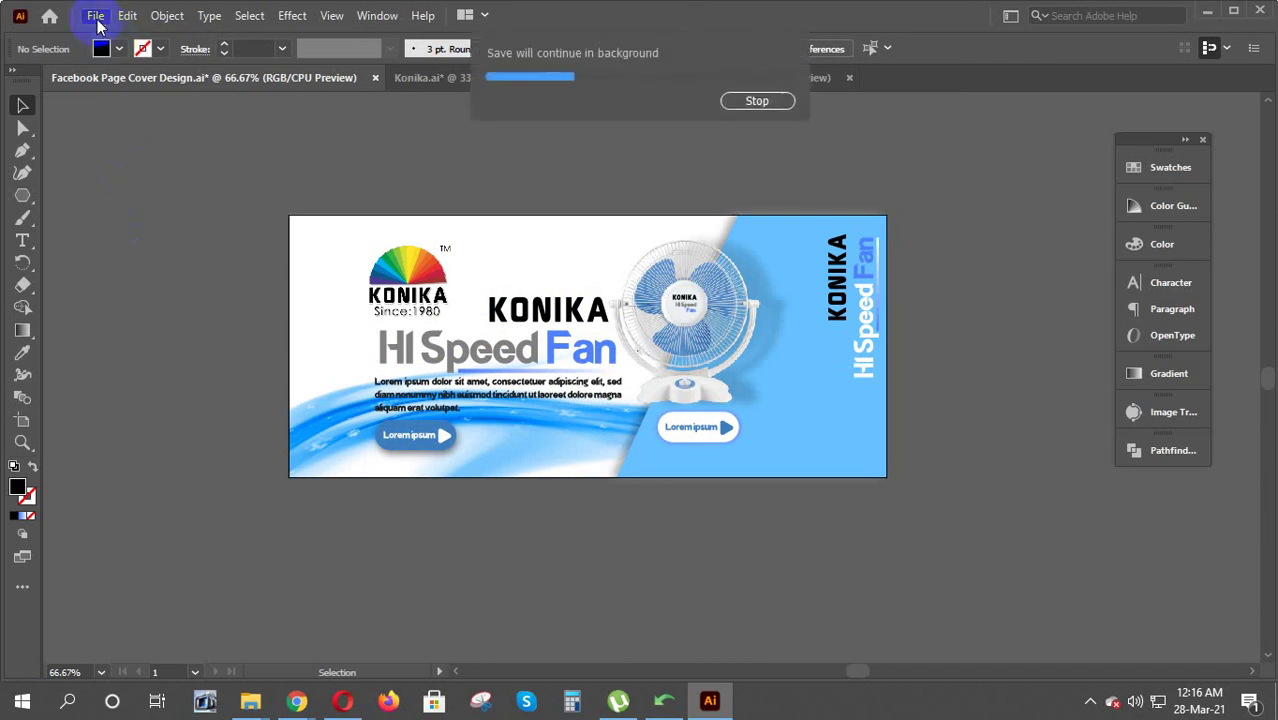
pyautogui.click(97, 17)
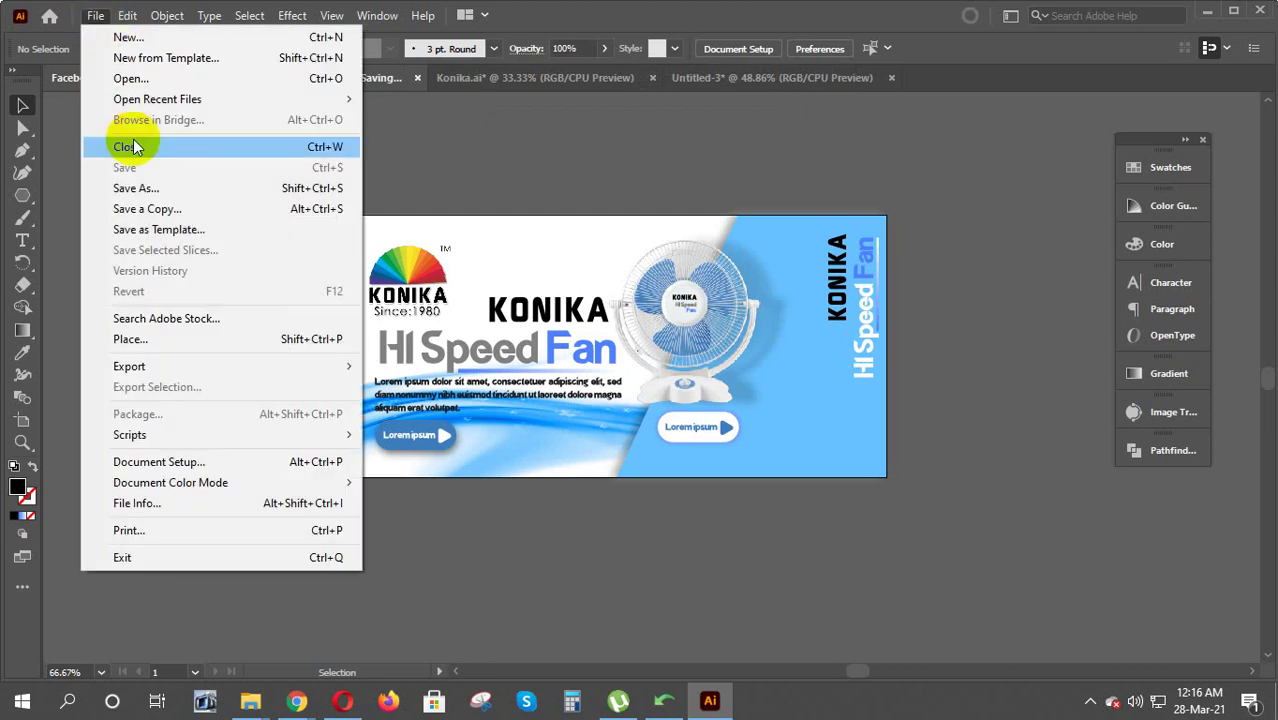
pyautogui.click(180, 190)
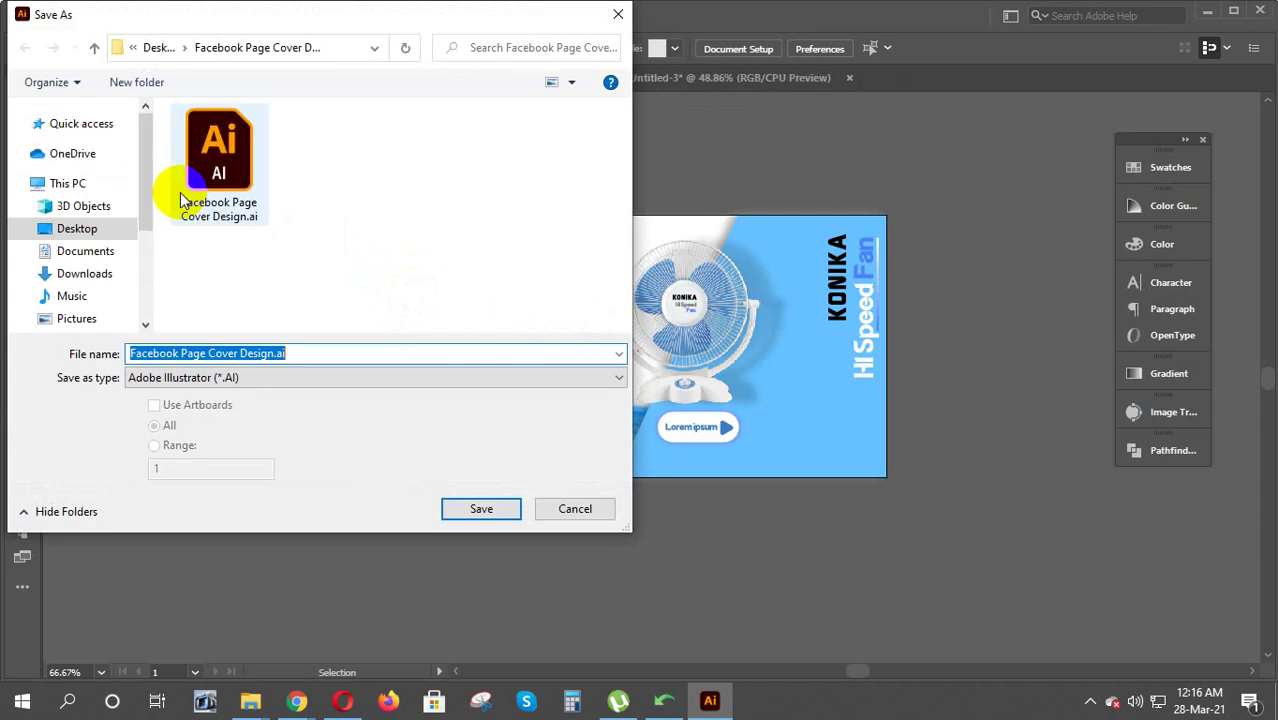
pyautogui.click(280, 377)
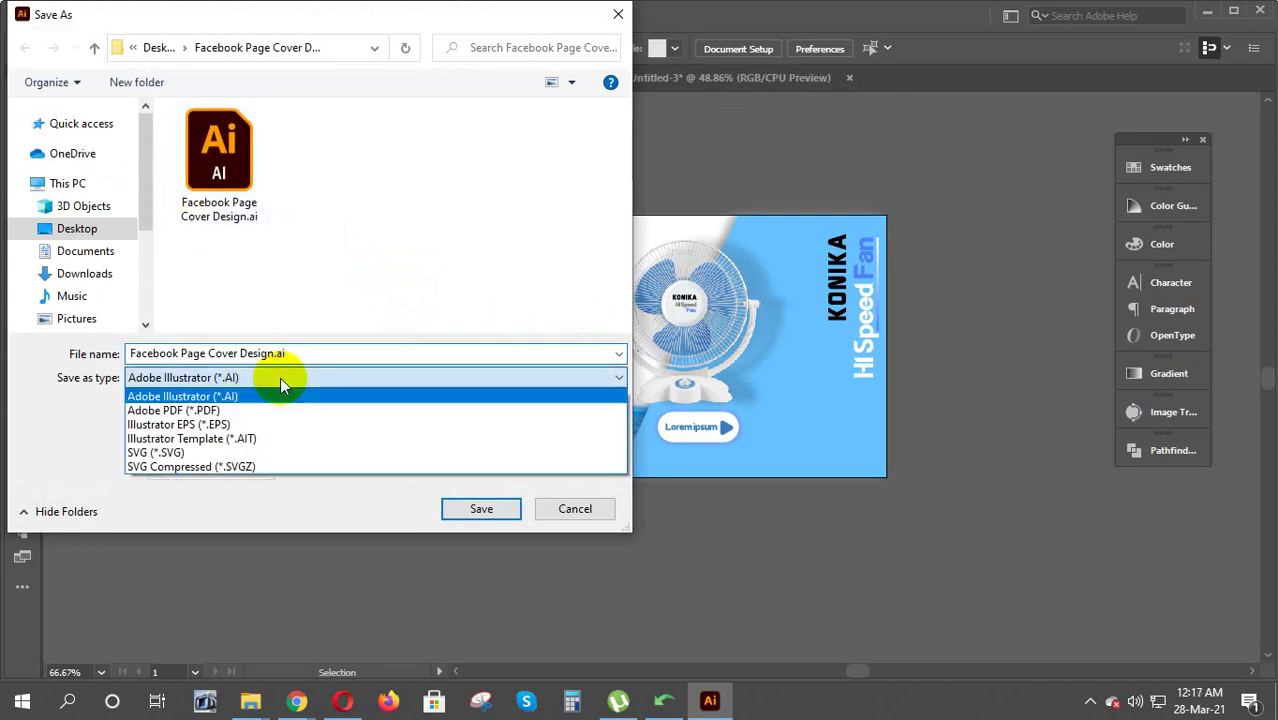
pyautogui.click(243, 424)
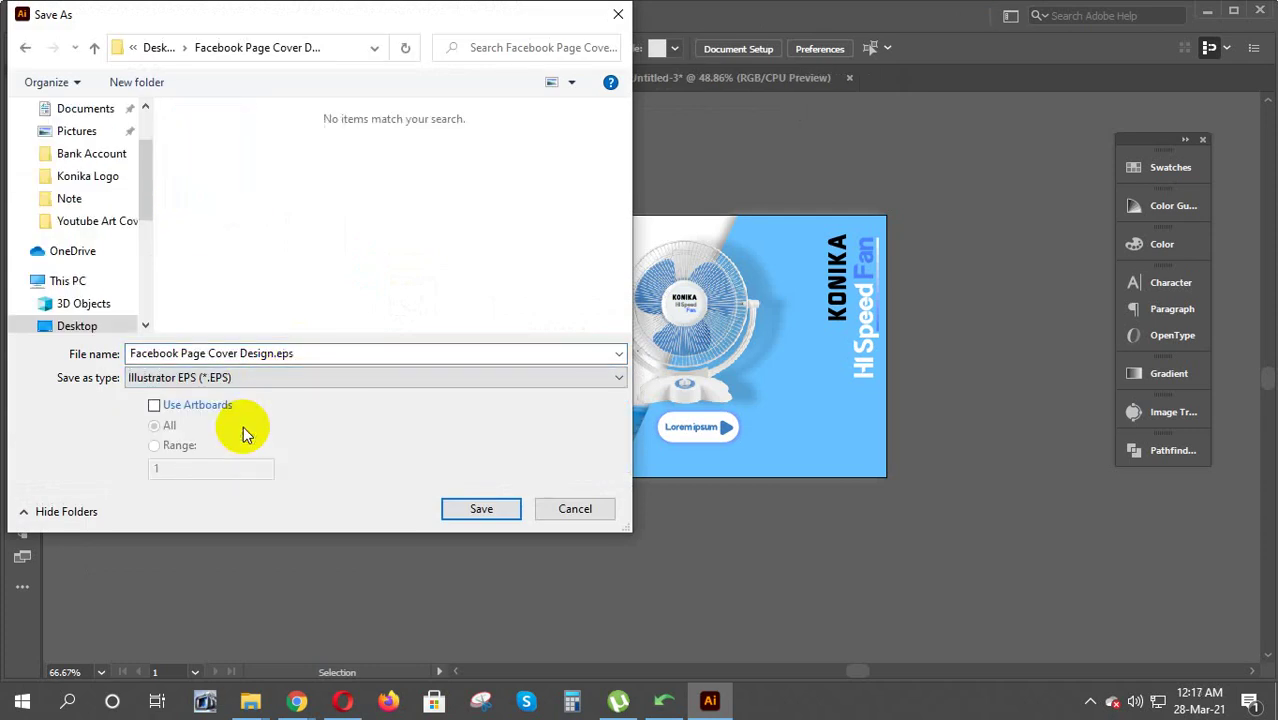
pyautogui.click(488, 509)
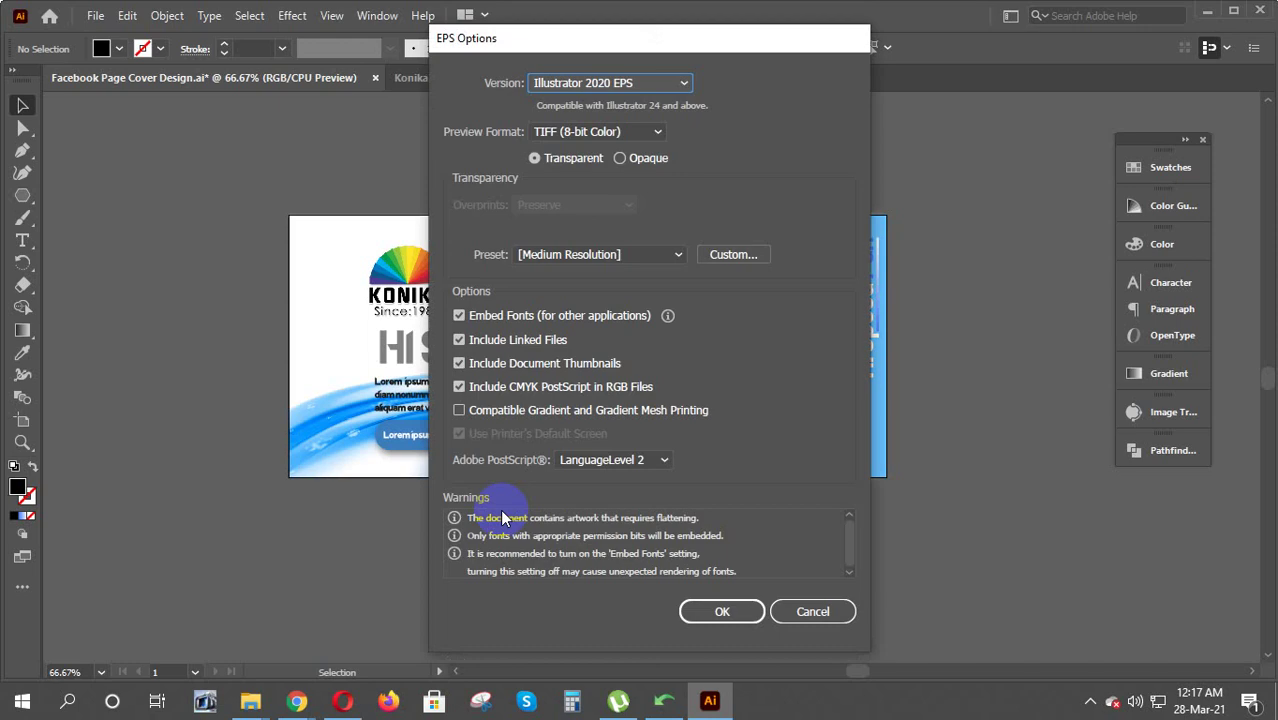
pyautogui.click(738, 612)
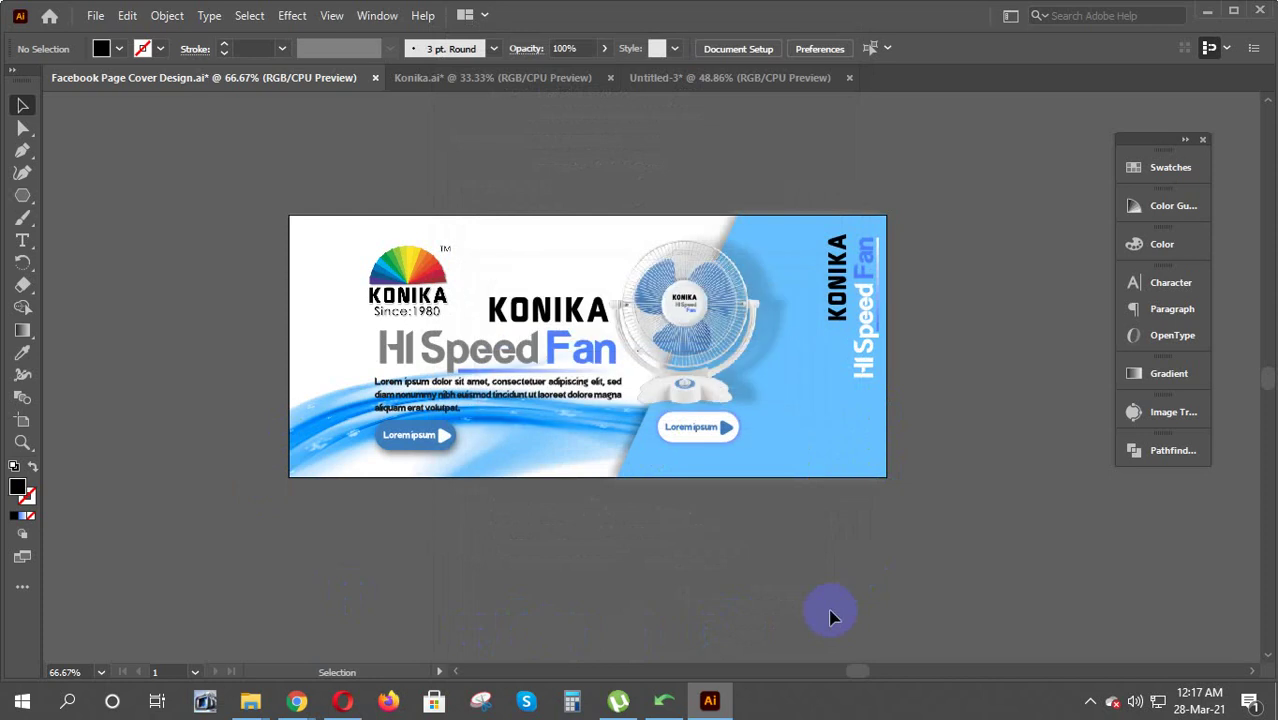
# Export the cover through Save for Web as a quality-100 JPEG named Facebook-Page-Cover-Design.jpg
pyautogui.click(635, 460)
pyautogui.click(86, 52)
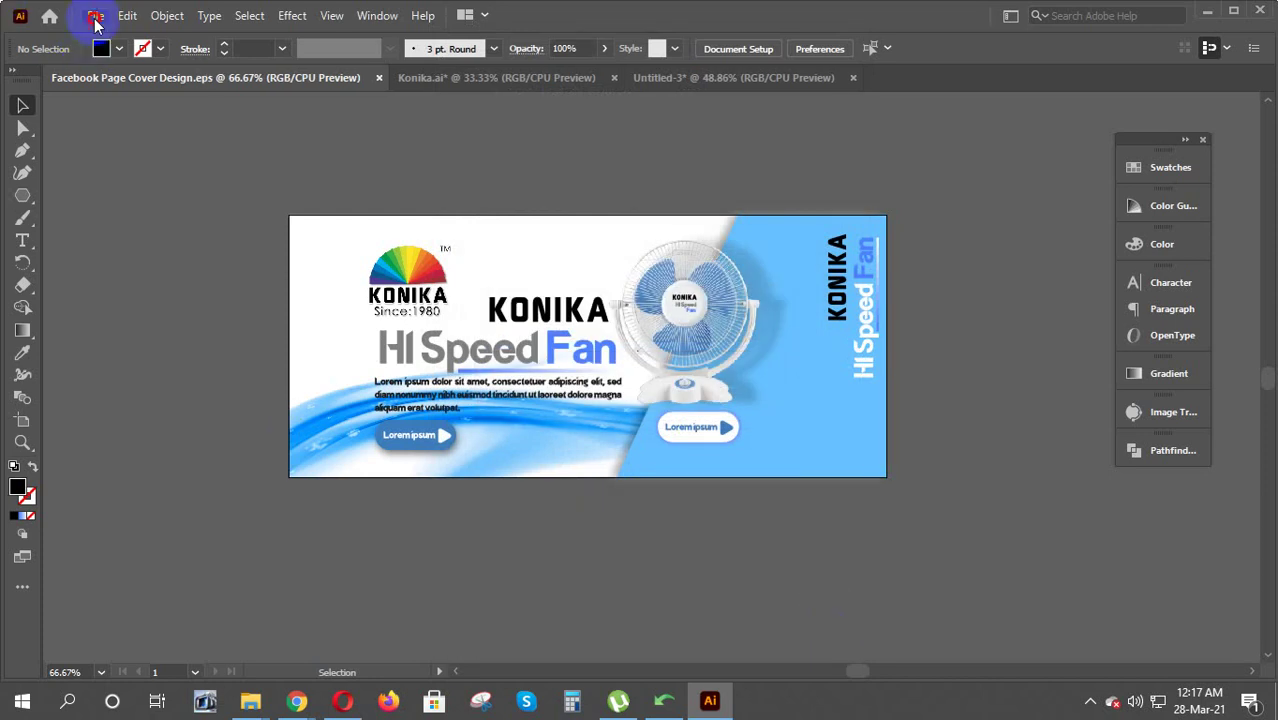
pyautogui.click(95, 16)
pyautogui.moveTo(129, 366)
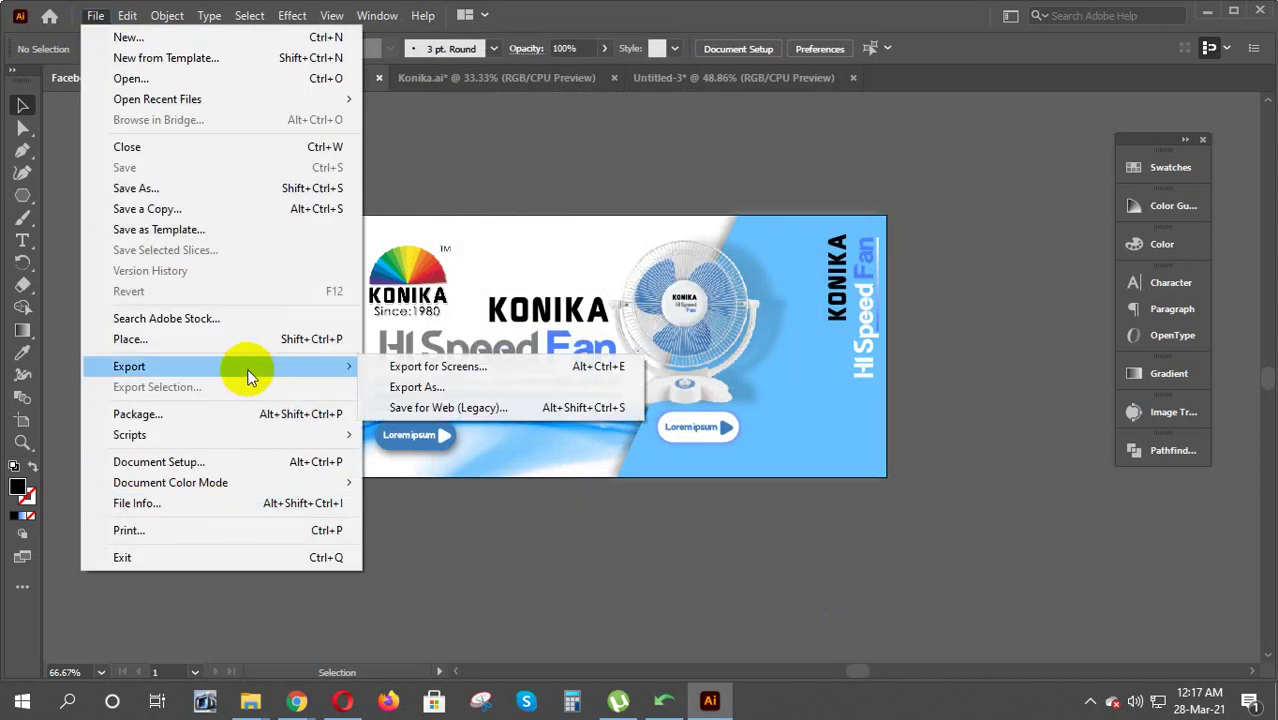
pyautogui.click(428, 407)
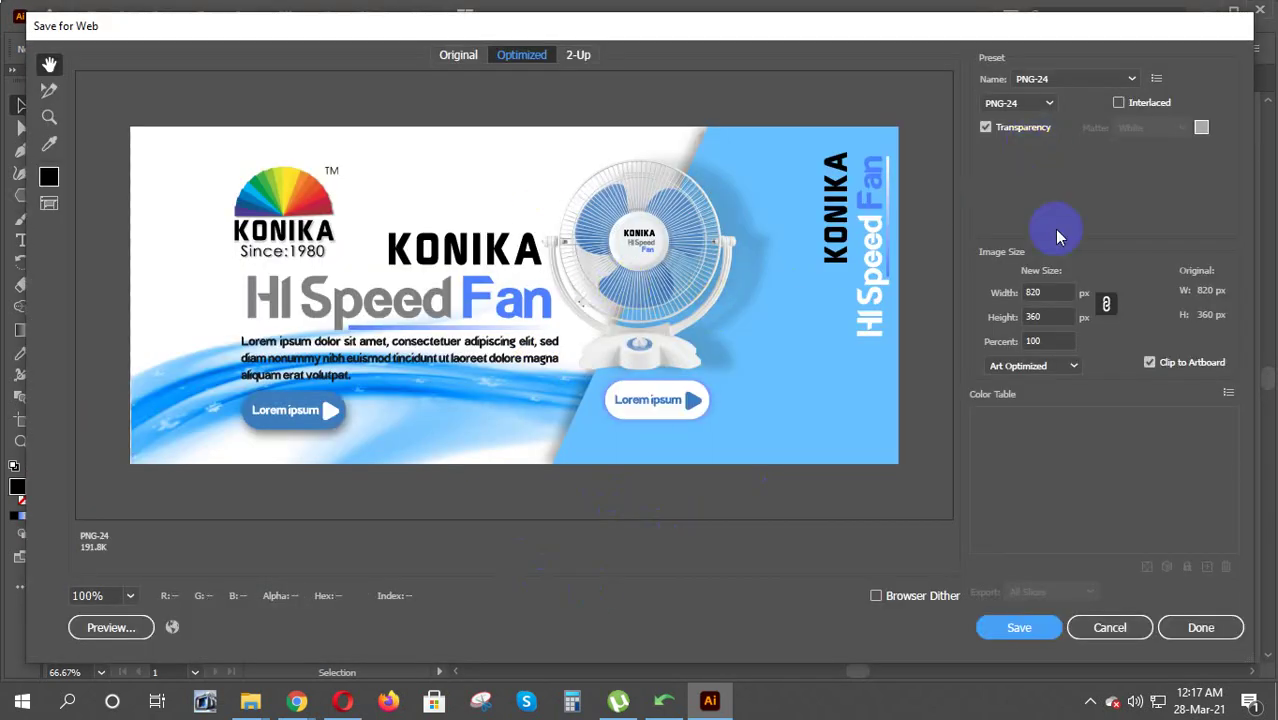
pyautogui.click(1068, 80)
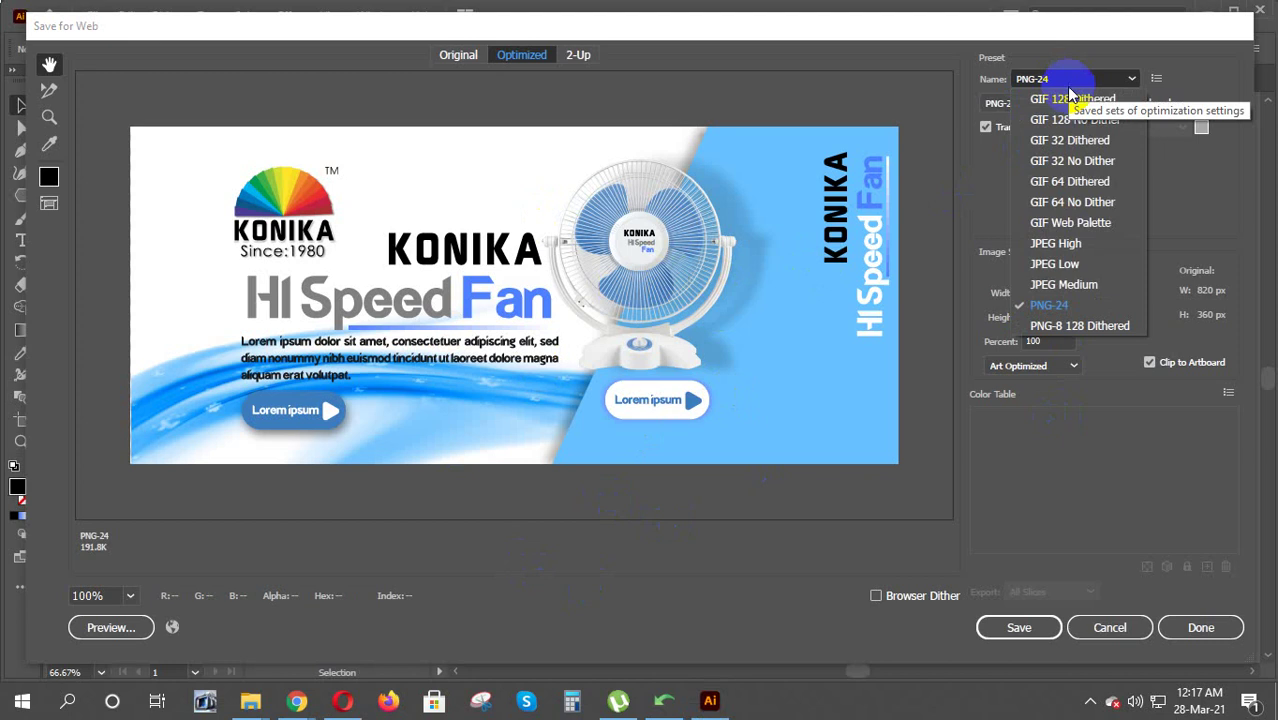
pyautogui.click(1096, 250)
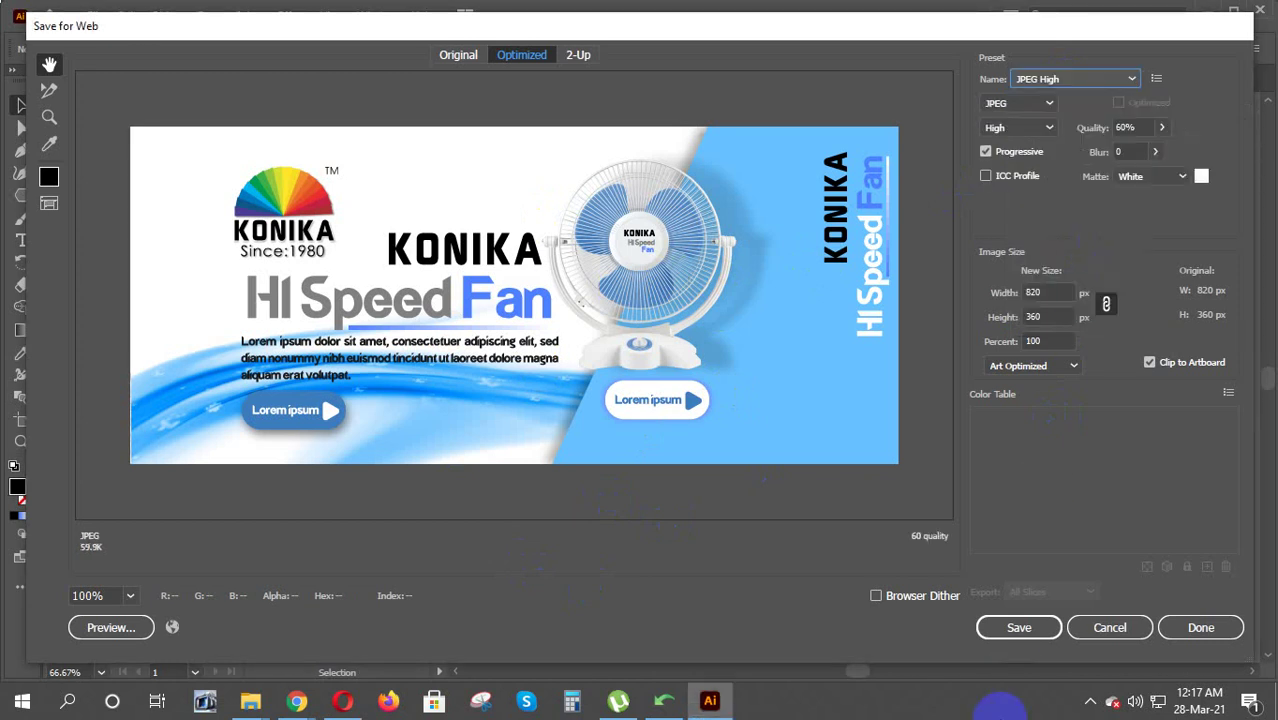
pyautogui.click(1162, 128)
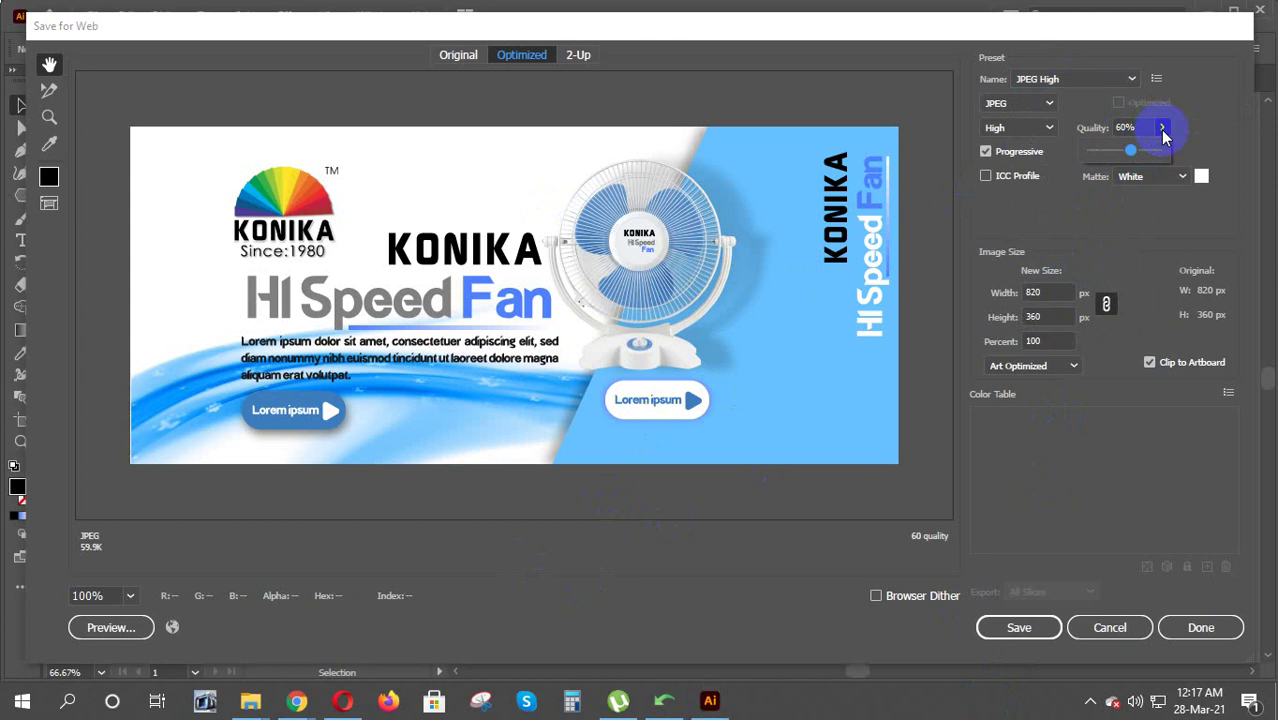
pyautogui.moveTo(1133, 150); pyautogui.dragTo(1172, 150)
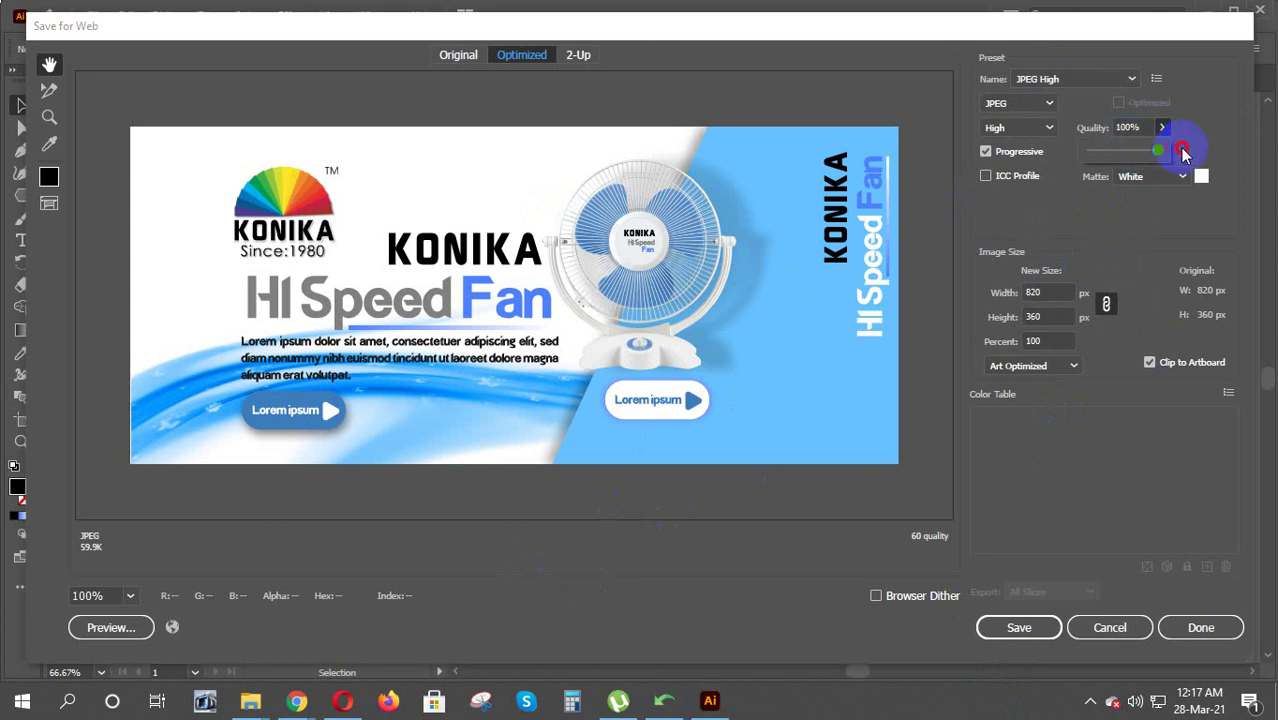
pyautogui.click(1024, 628)
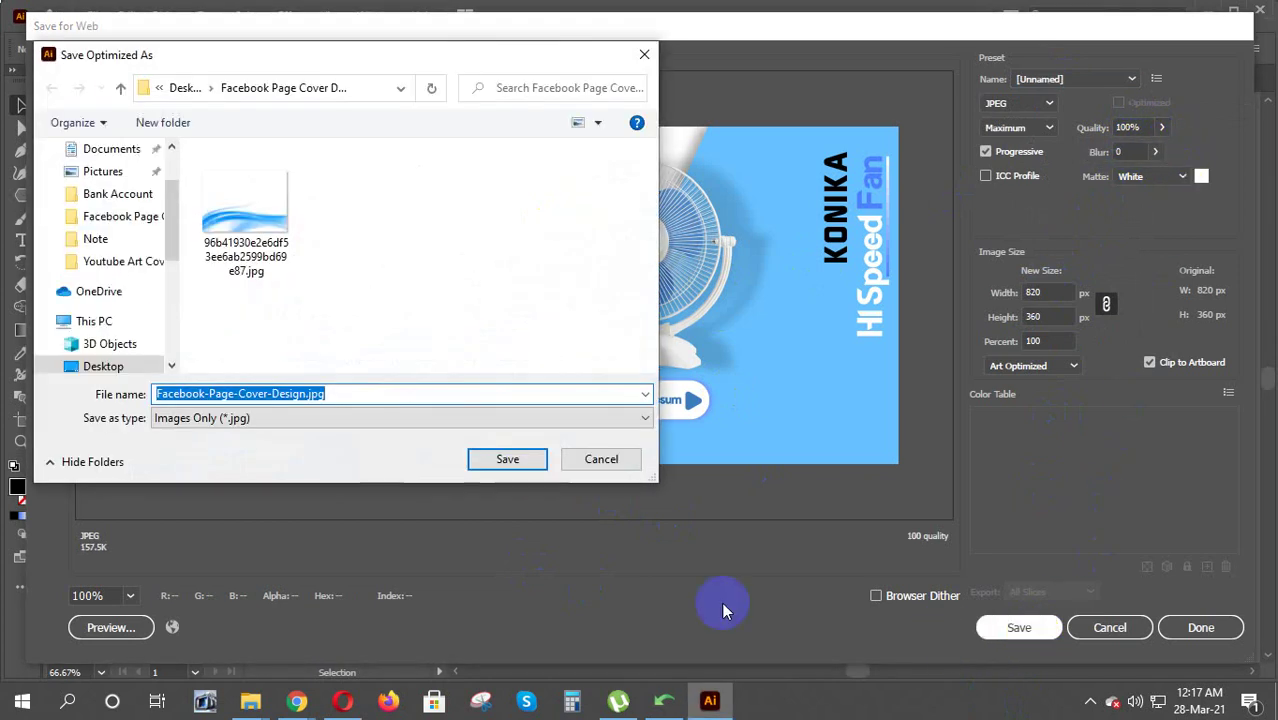
pyautogui.click(507, 459)
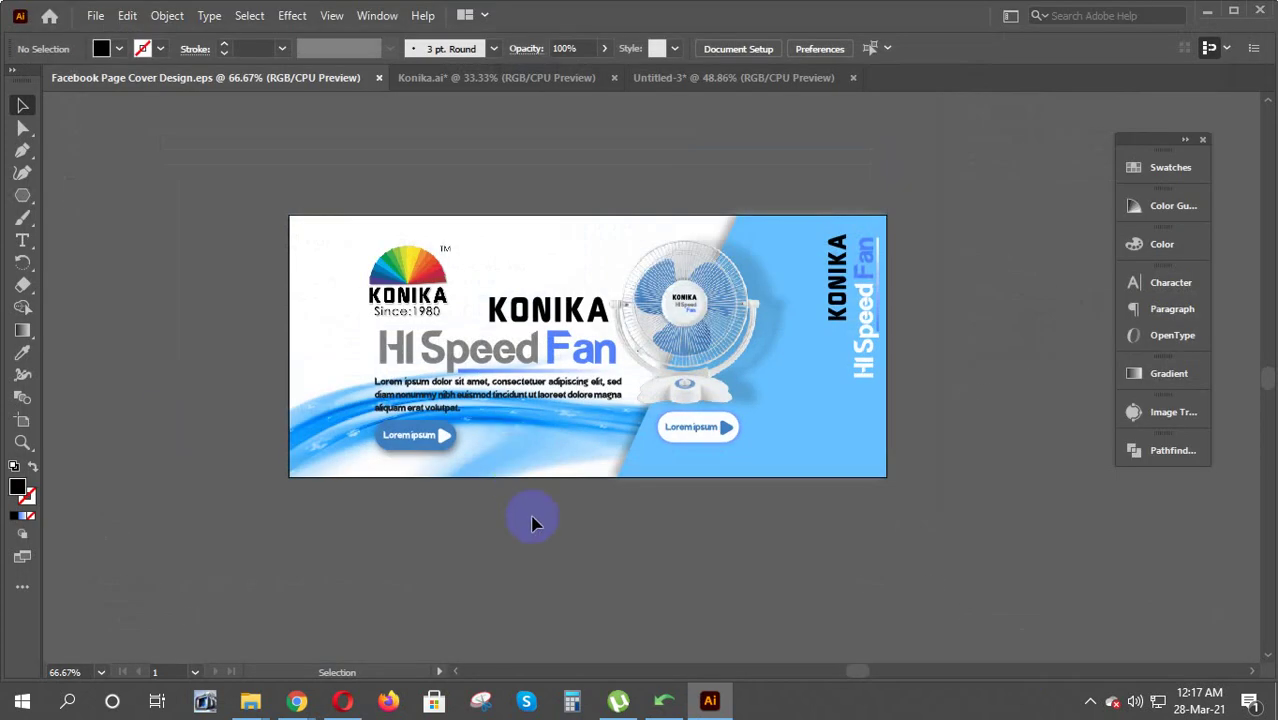
pyautogui.click(541, 530)
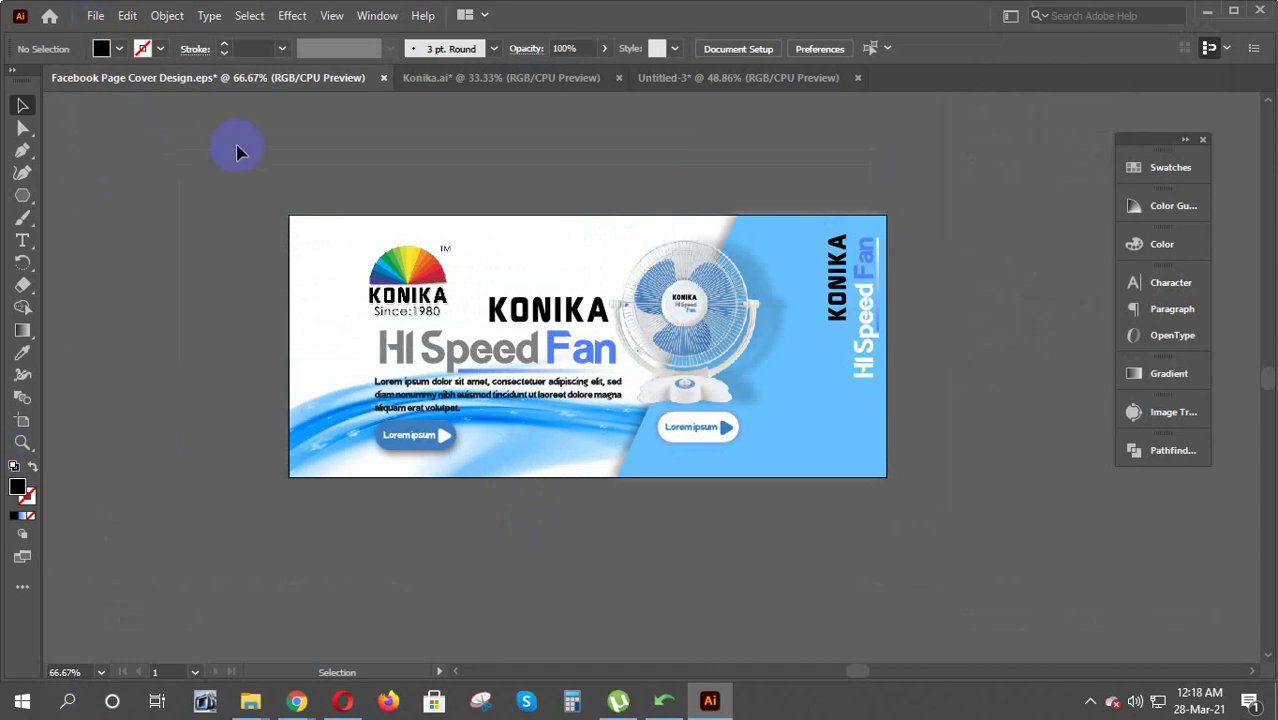
# Marquee-select all the cover artwork and group it into one object
pyautogui.moveTo(240, 165); pyautogui.dragTo(1028, 546)
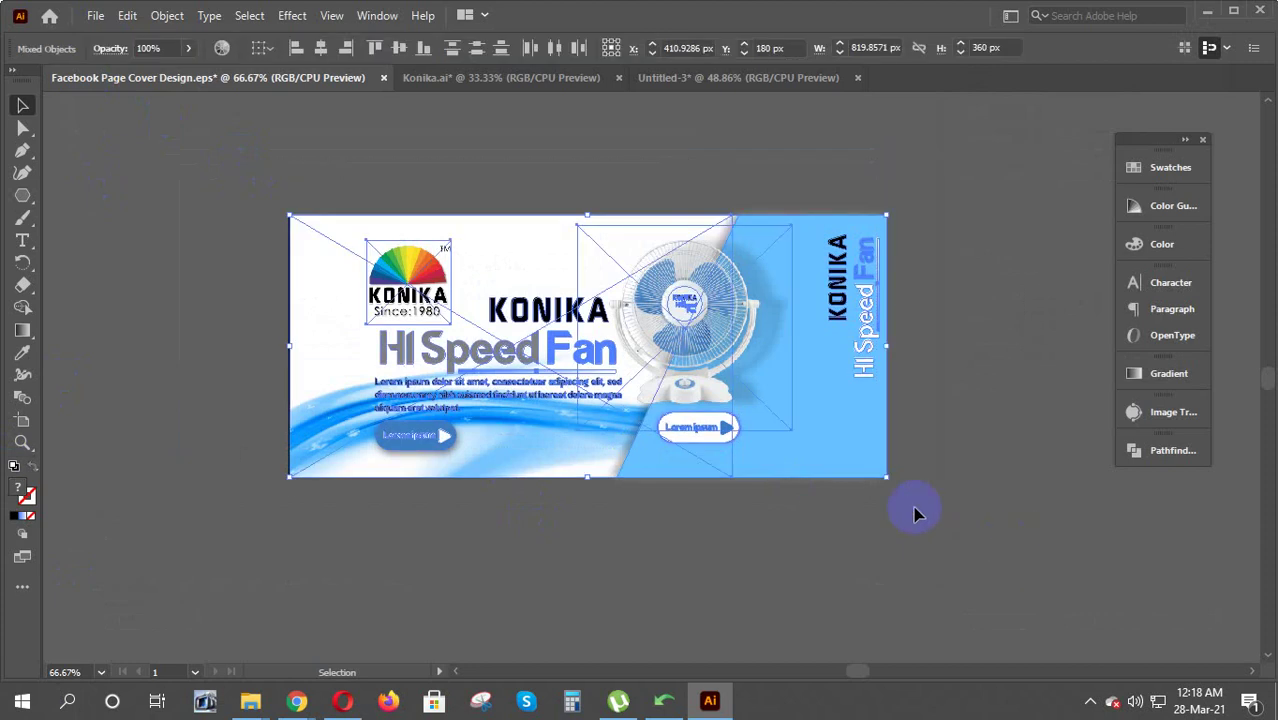
pyautogui.rightClick(659, 341)
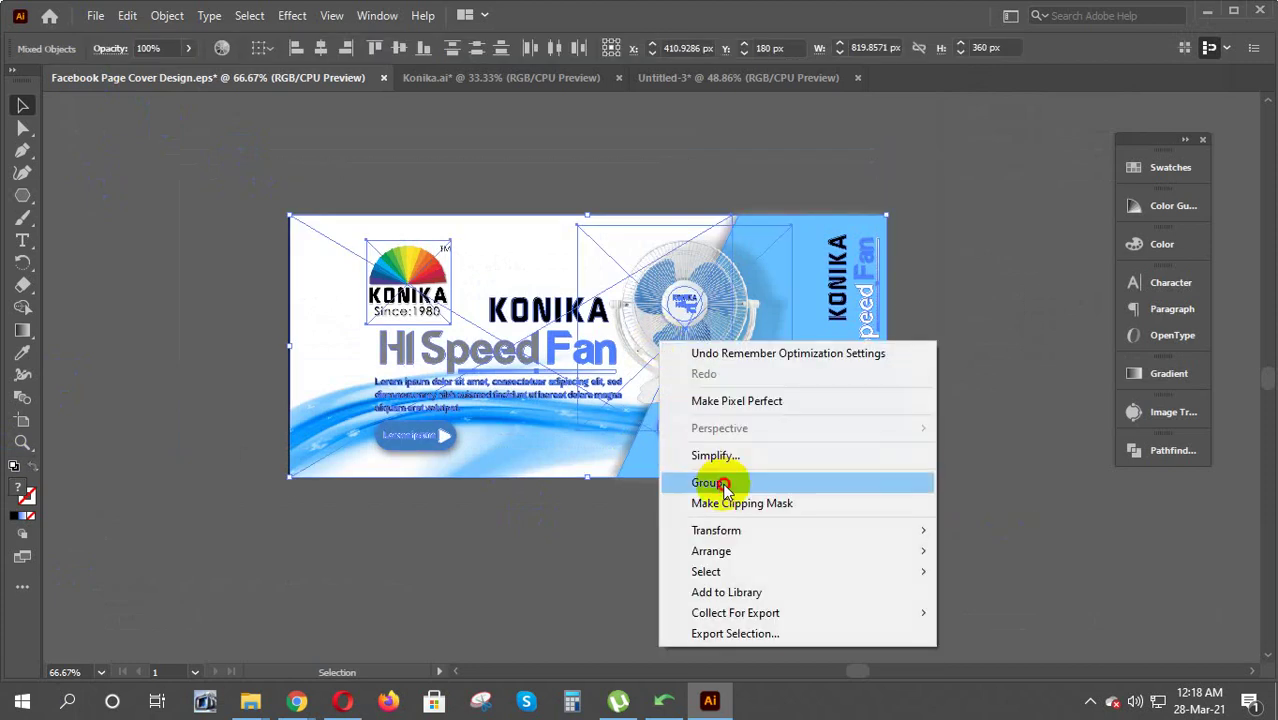
pyautogui.click(712, 483)
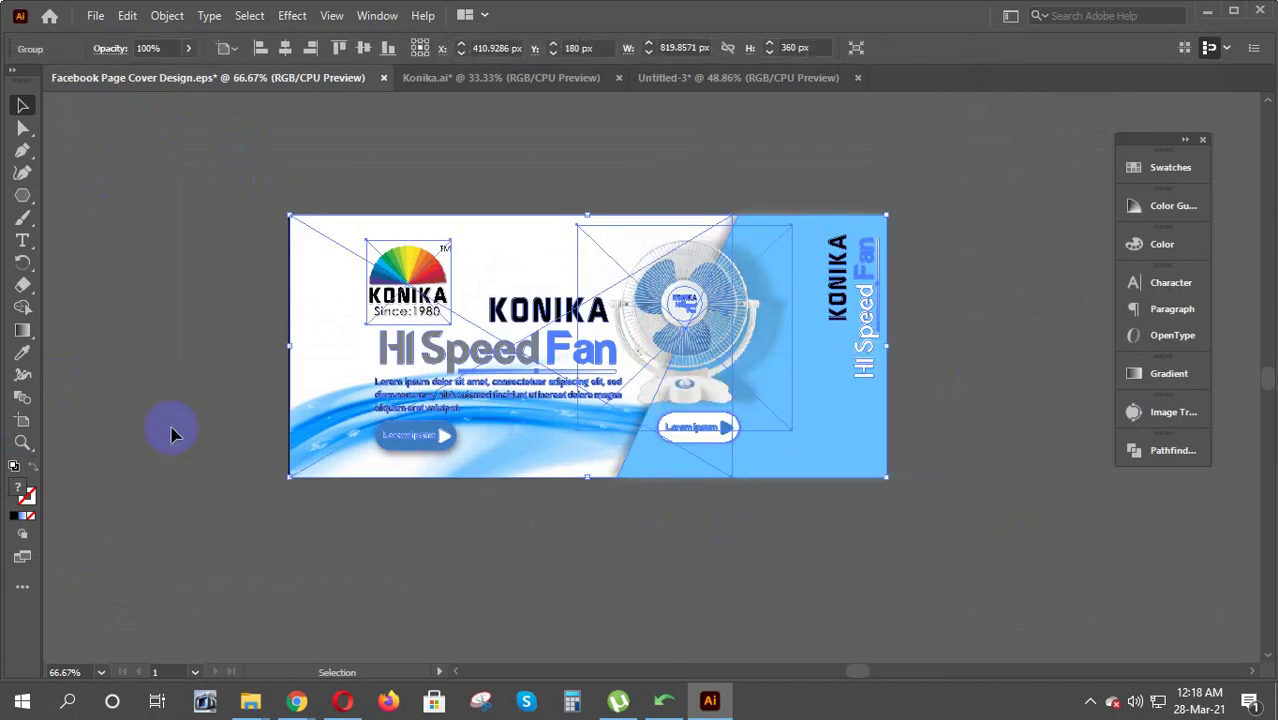
pyautogui.click(96, 15)
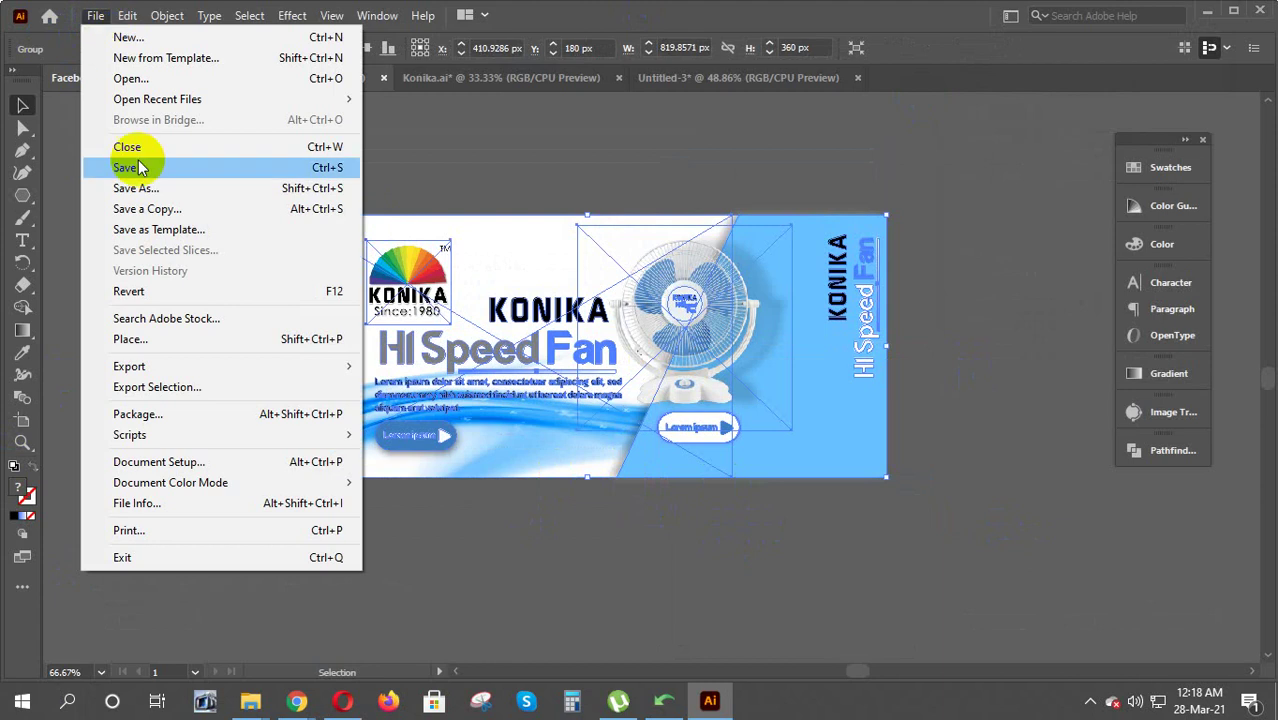
# Create a new Web document from the 1280 × 800 px preset, Untitled-4
pyautogui.click(193, 42)
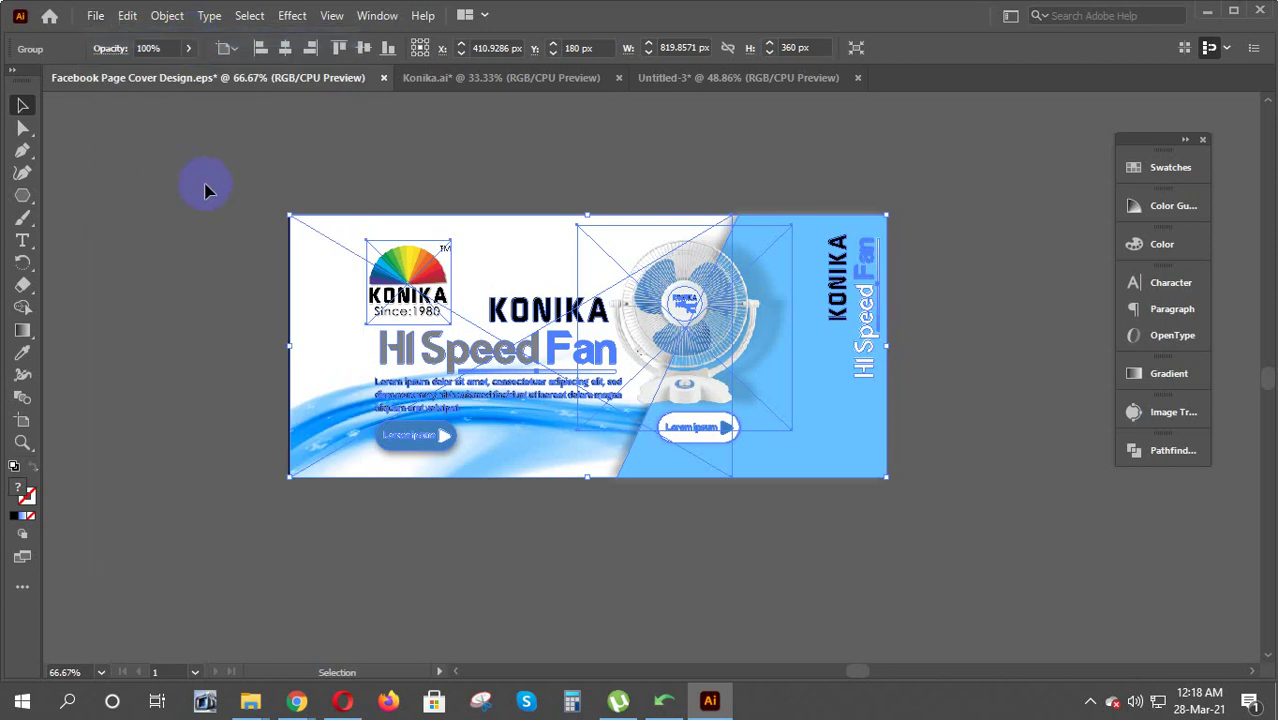
pyautogui.click(205, 190)
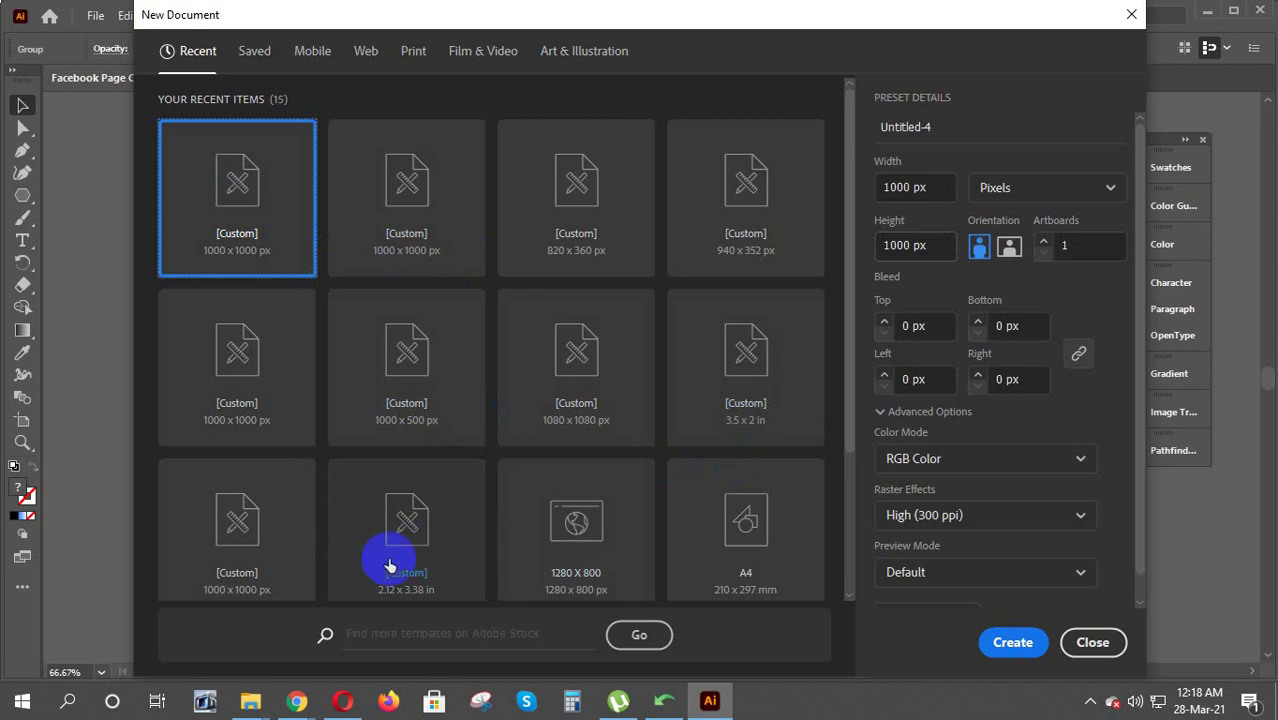
pyautogui.scroll(-2, 594, 505)
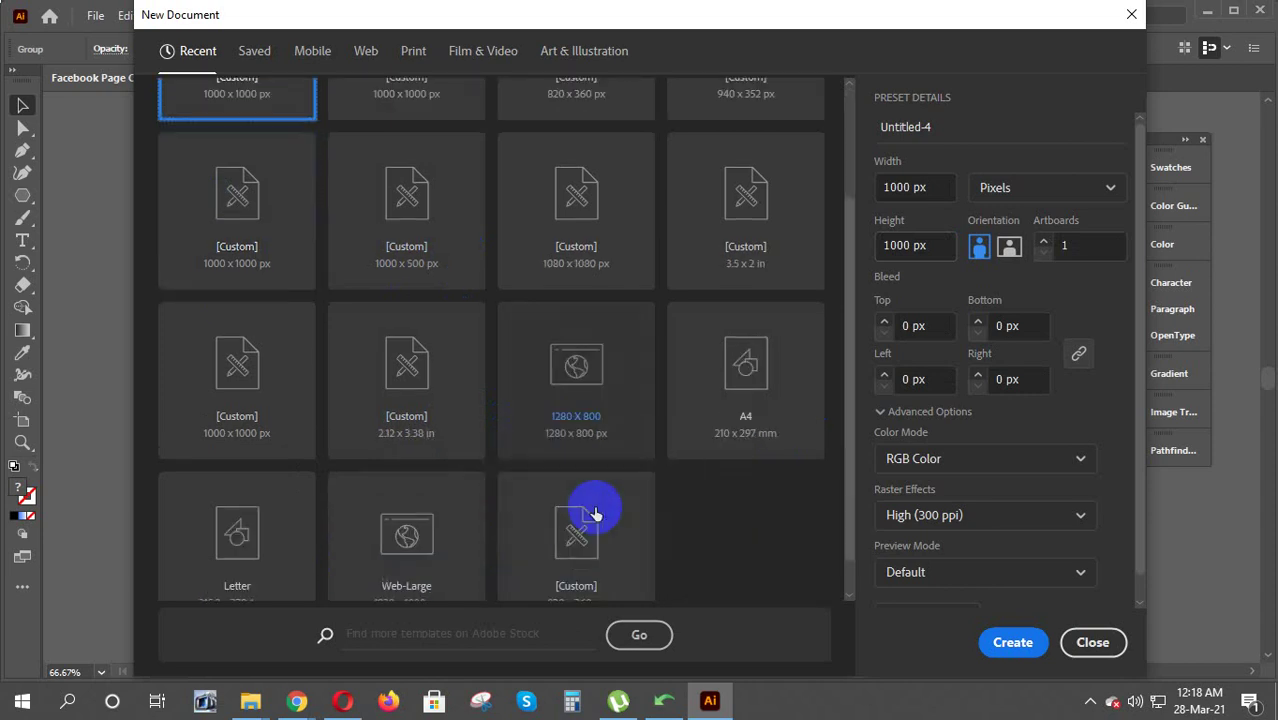
pyautogui.scroll(2, 594, 512)
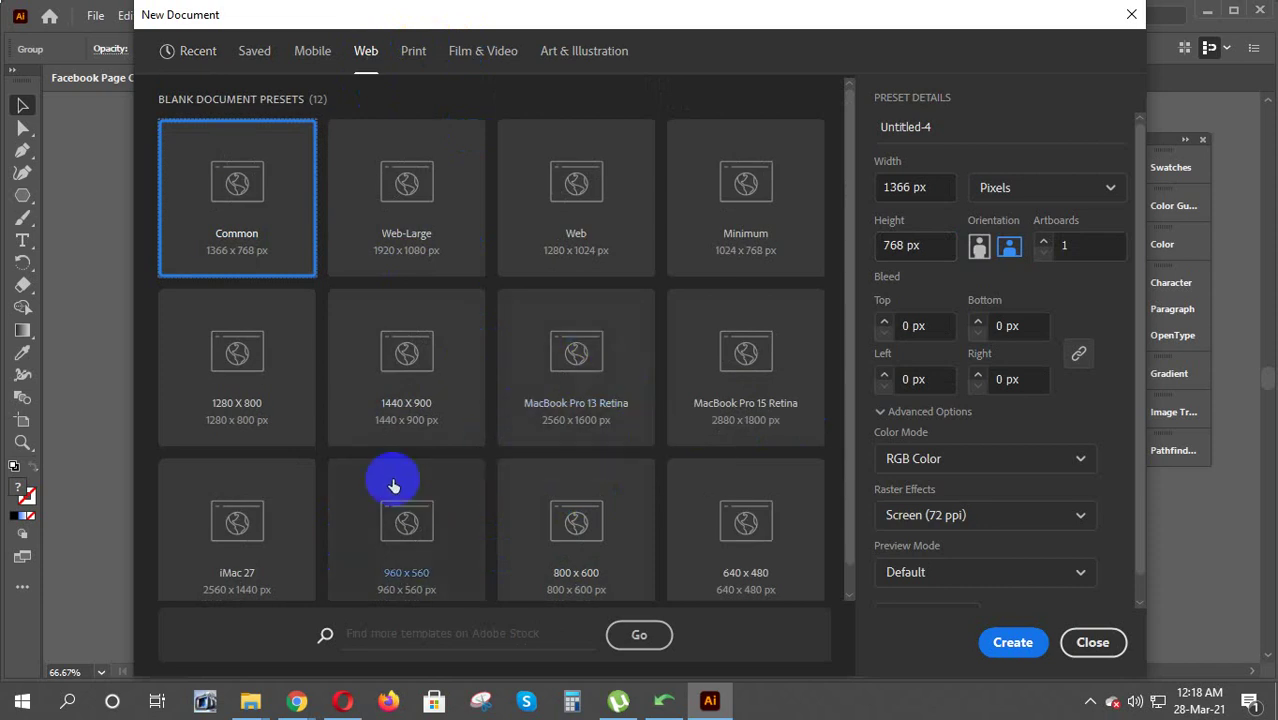
pyautogui.click(262, 418)
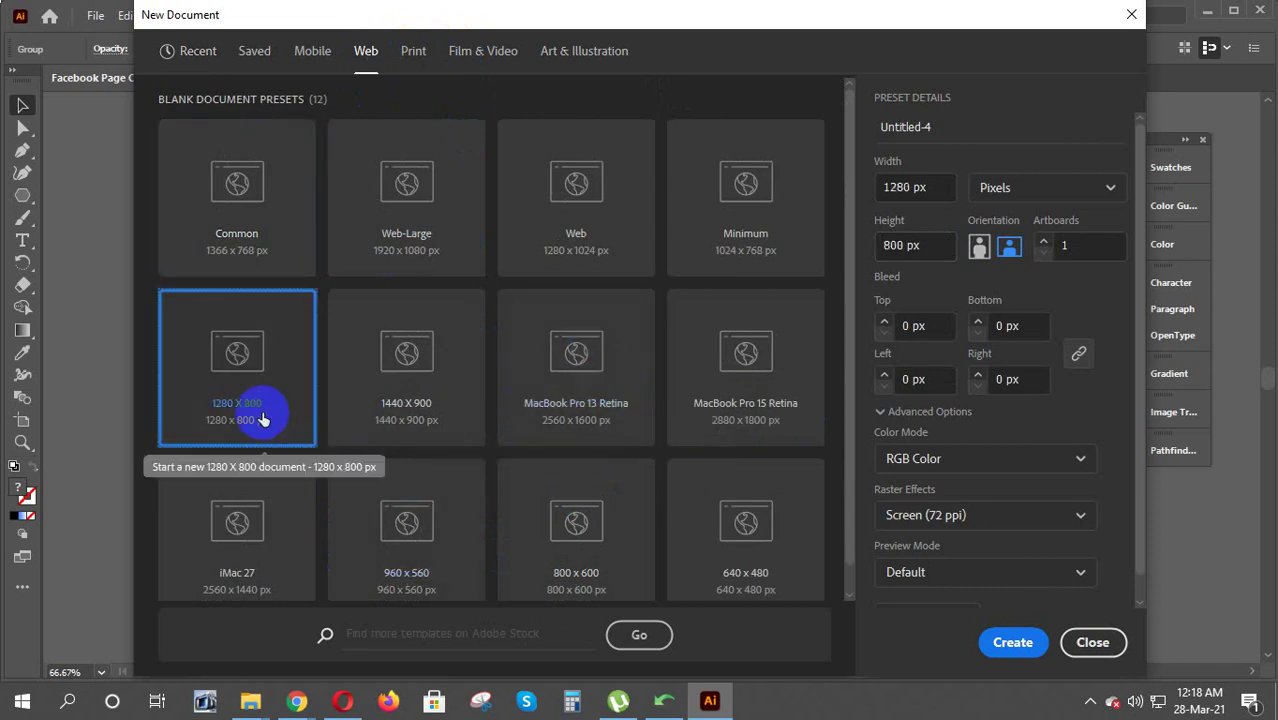
pyautogui.click(1008, 643)
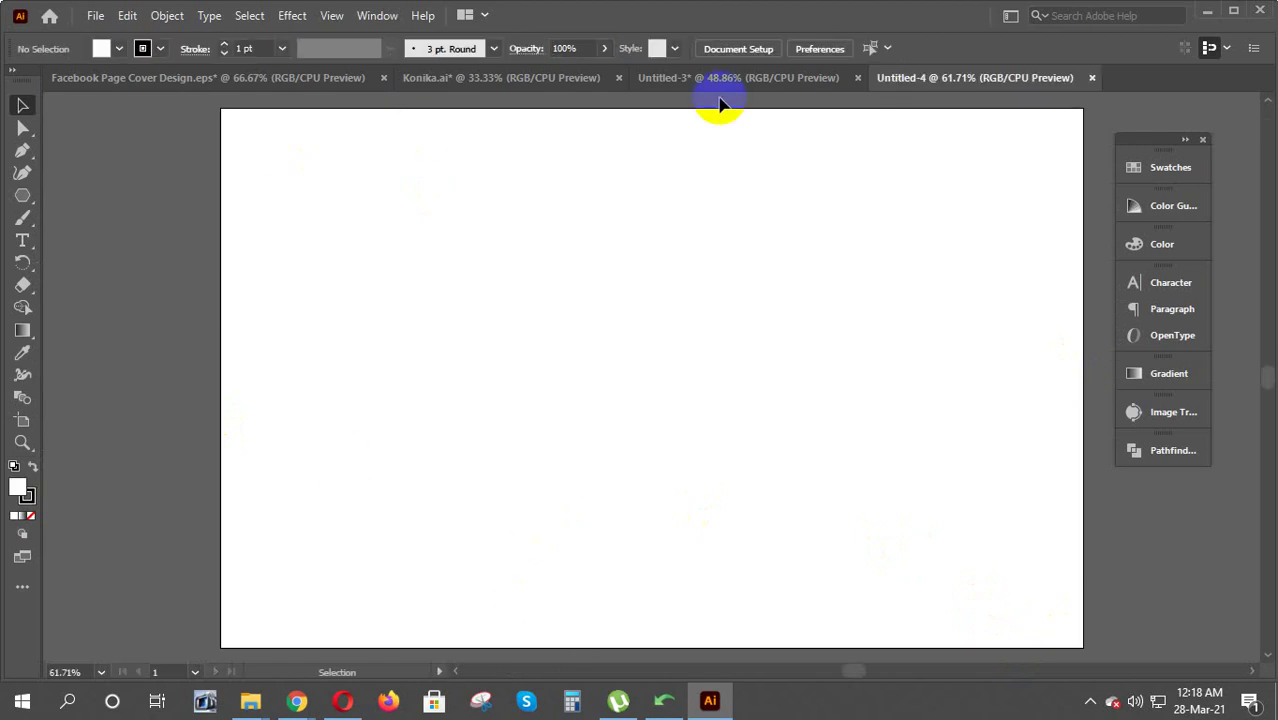
# Drag the grouped cover onto the Untitled-4 artboard and scale it to about 1009 × 443 px
pyautogui.click(746, 81)
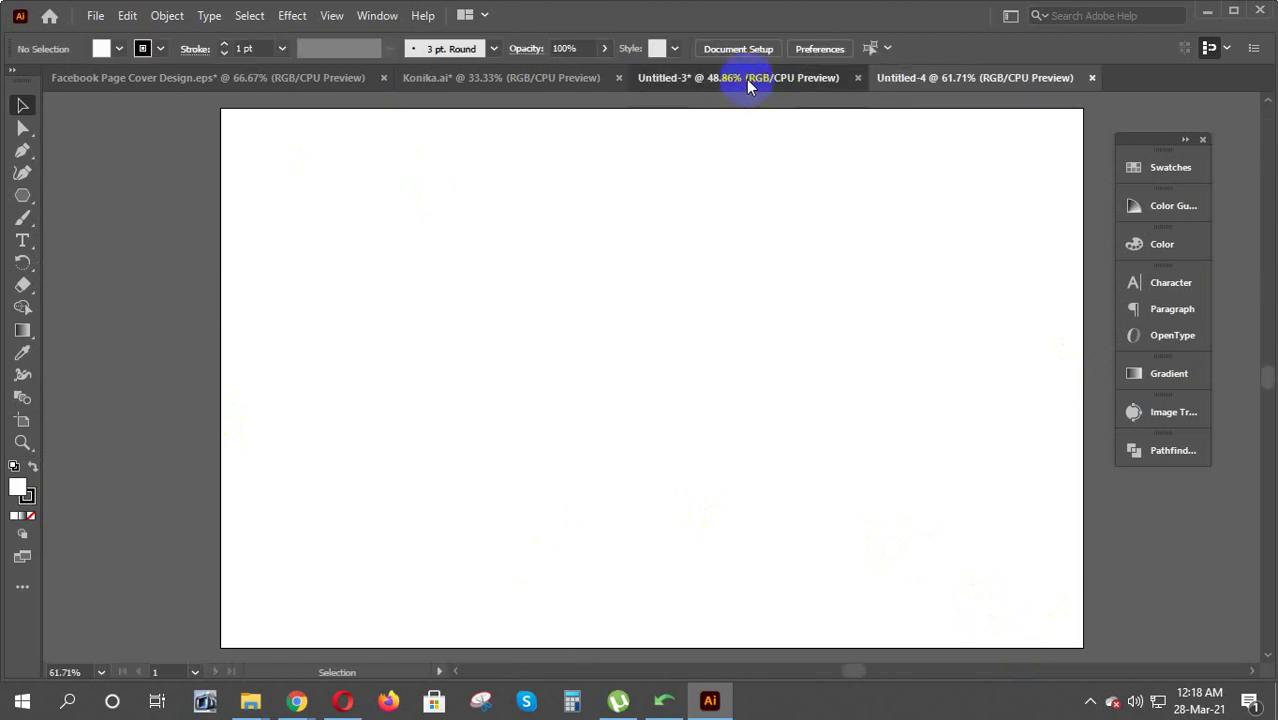
pyautogui.click(181, 77)
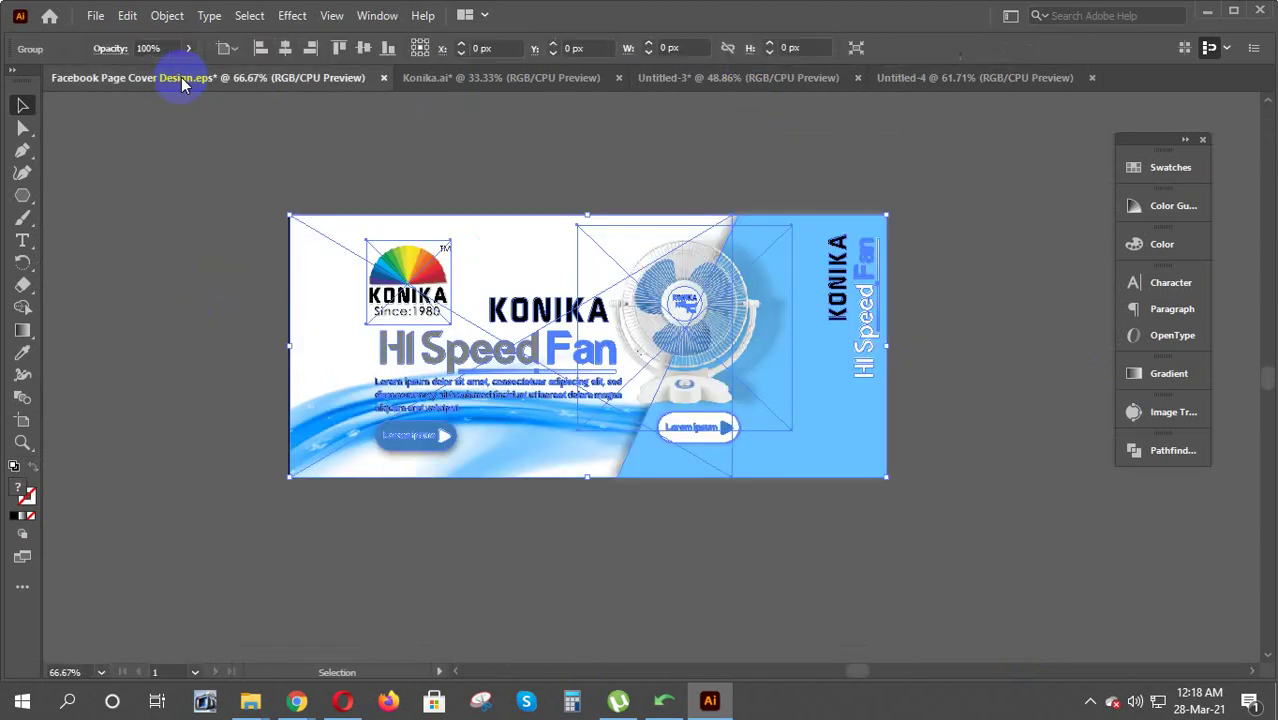
pyautogui.moveTo(969, 556); pyautogui.dragTo(563, 366)
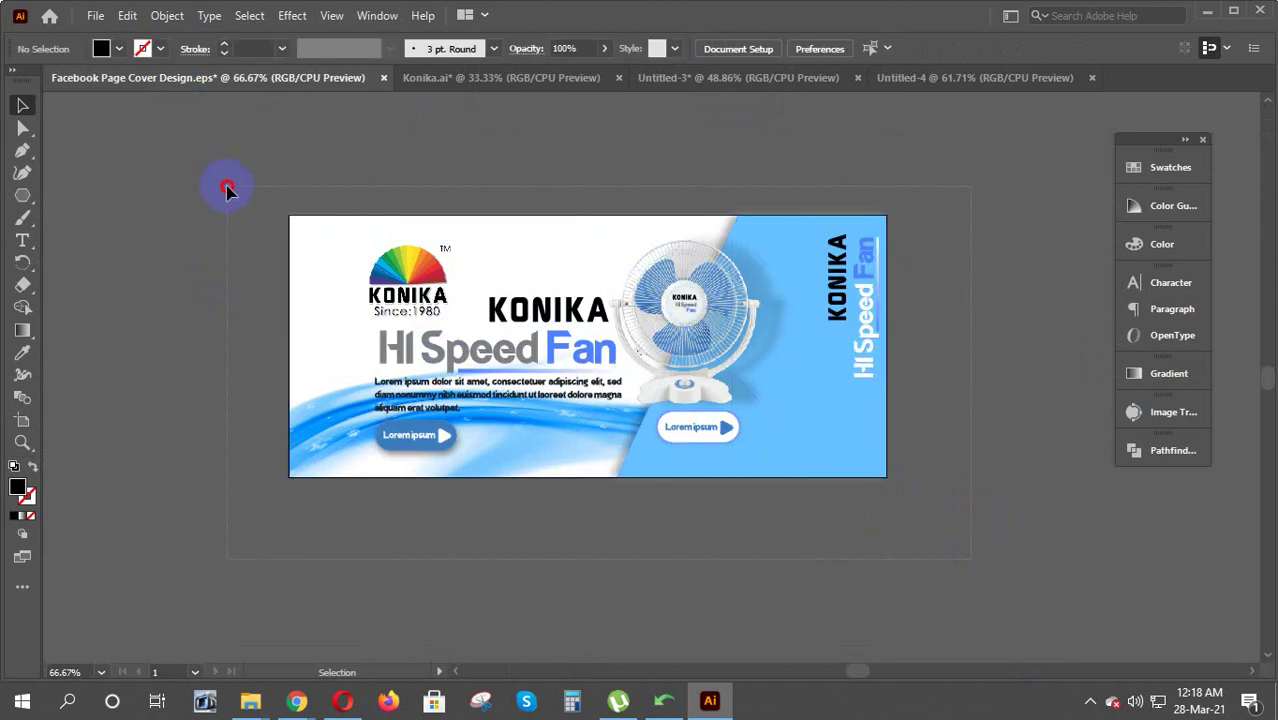
pyautogui.moveTo(223, 186); pyautogui.dragTo(434, 349)
pyautogui.moveTo(546, 346)
pyautogui.mouseDown()
pyautogui.moveTo(879, 152)
pyautogui.moveTo(620, 400)
pyautogui.mouseUp()
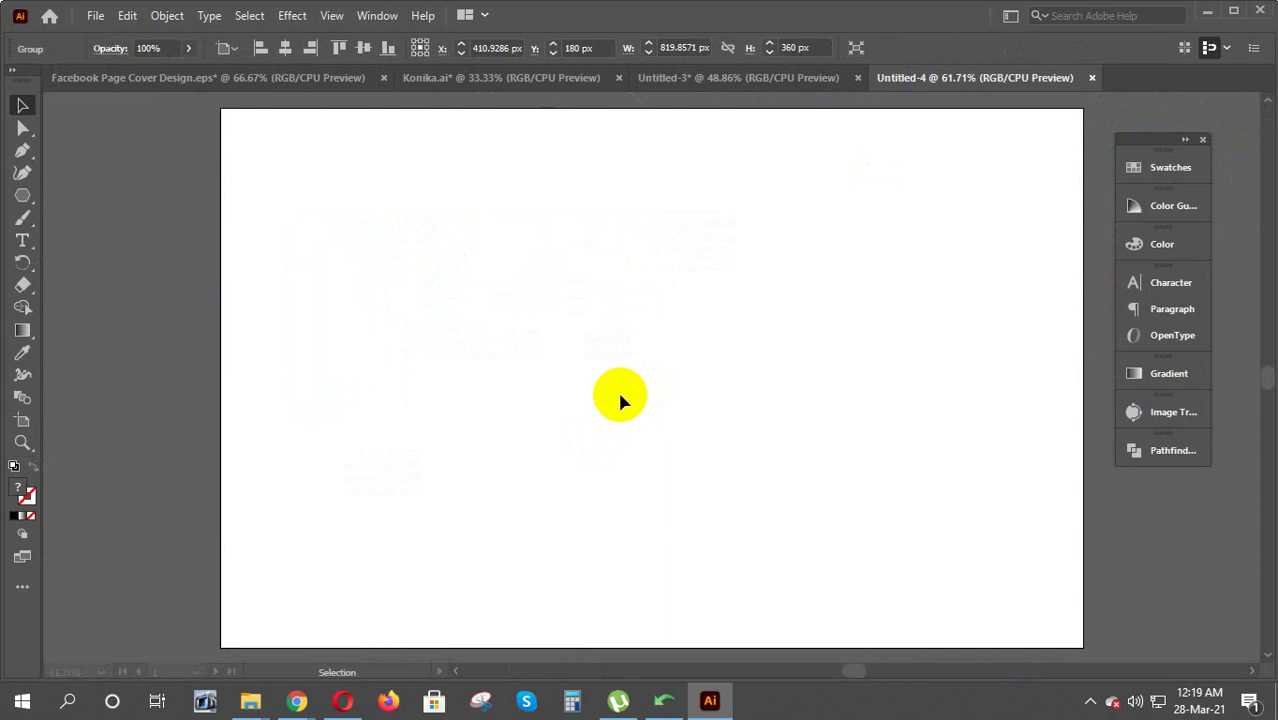
pyautogui.moveTo(620, 400); pyautogui.dragTo(548, 415)
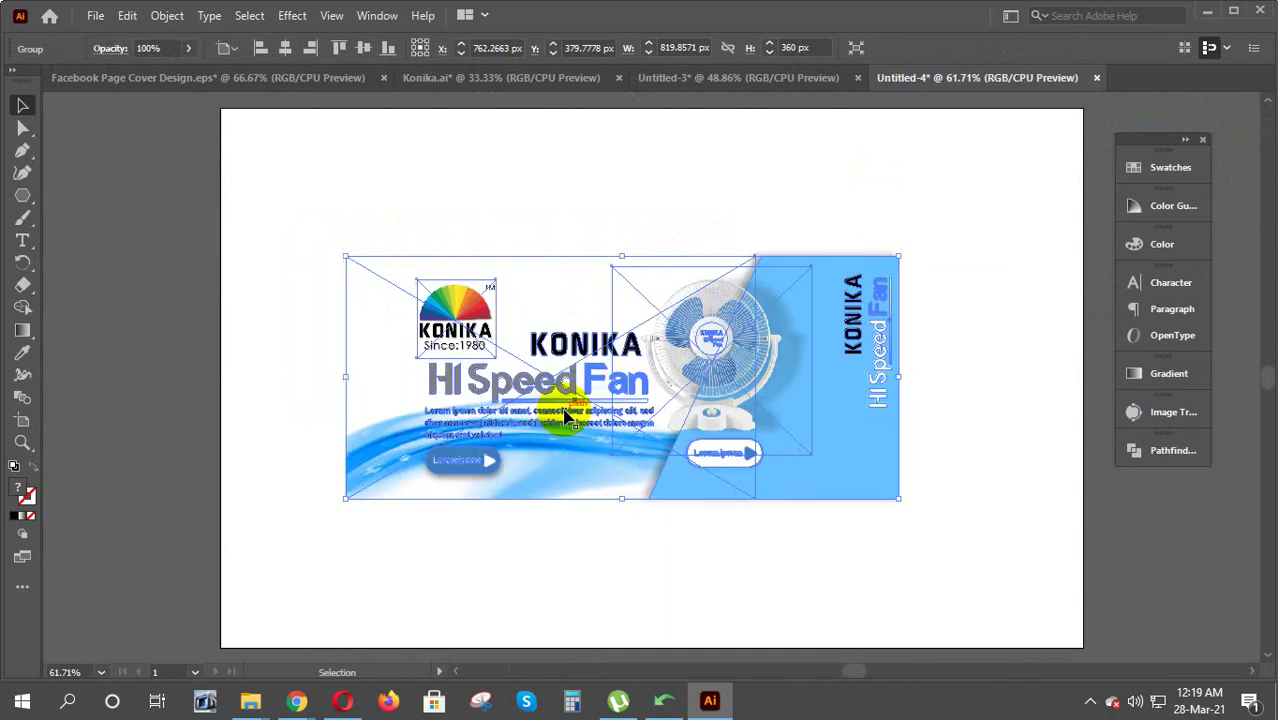
pyautogui.moveTo(898, 256)
pyautogui.mouseDown()
pyautogui.moveTo(832, 421)
pyautogui.moveTo(852, 428)
pyautogui.mouseUp()
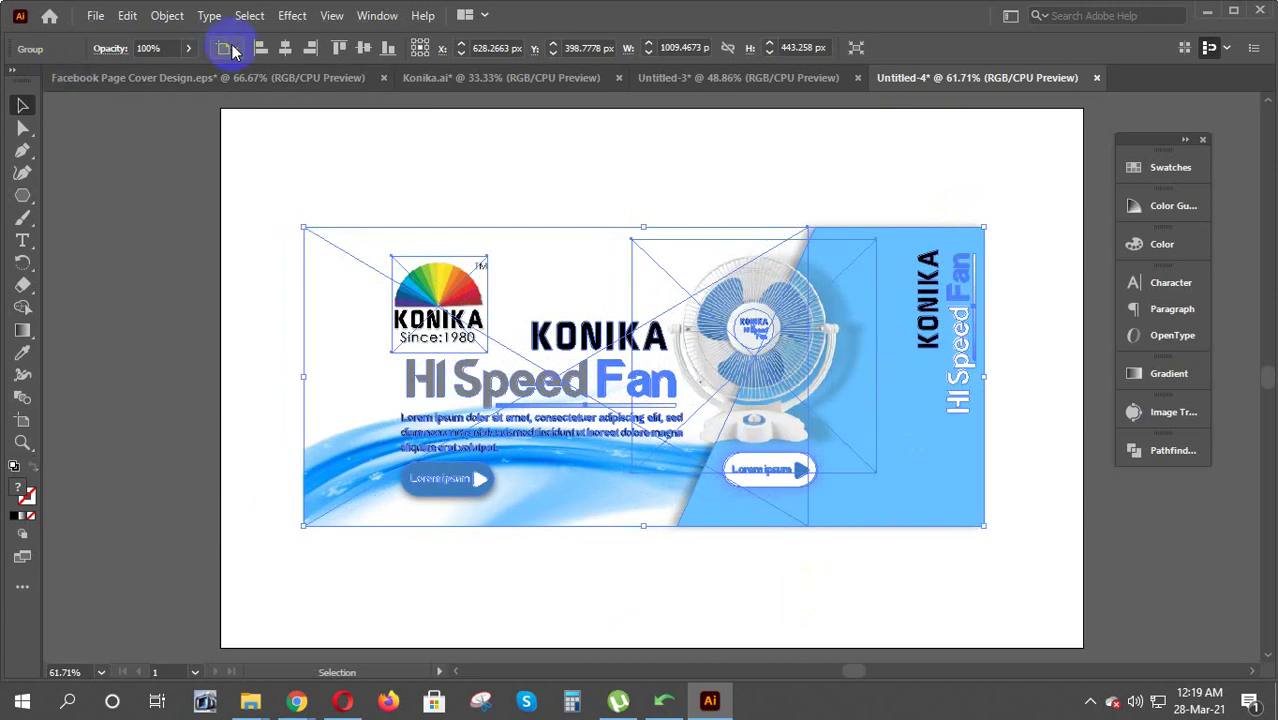
pyautogui.click(290, 16)
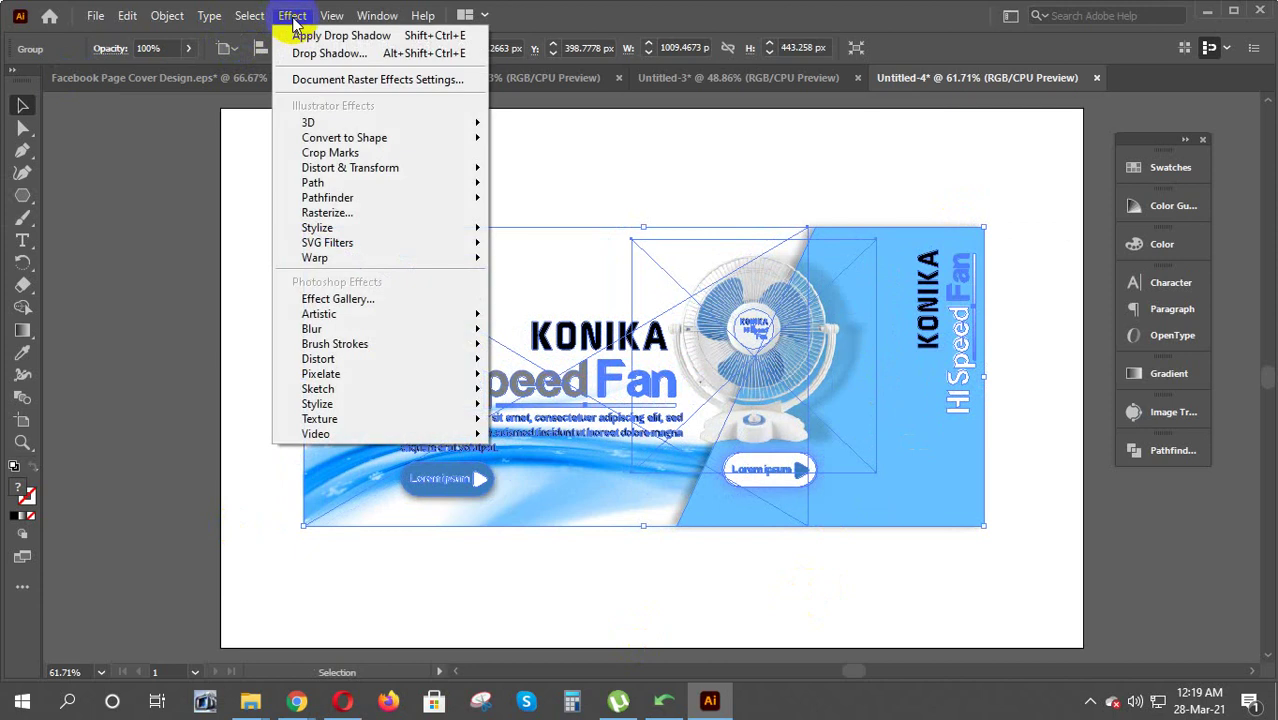
pyautogui.moveTo(317, 228)
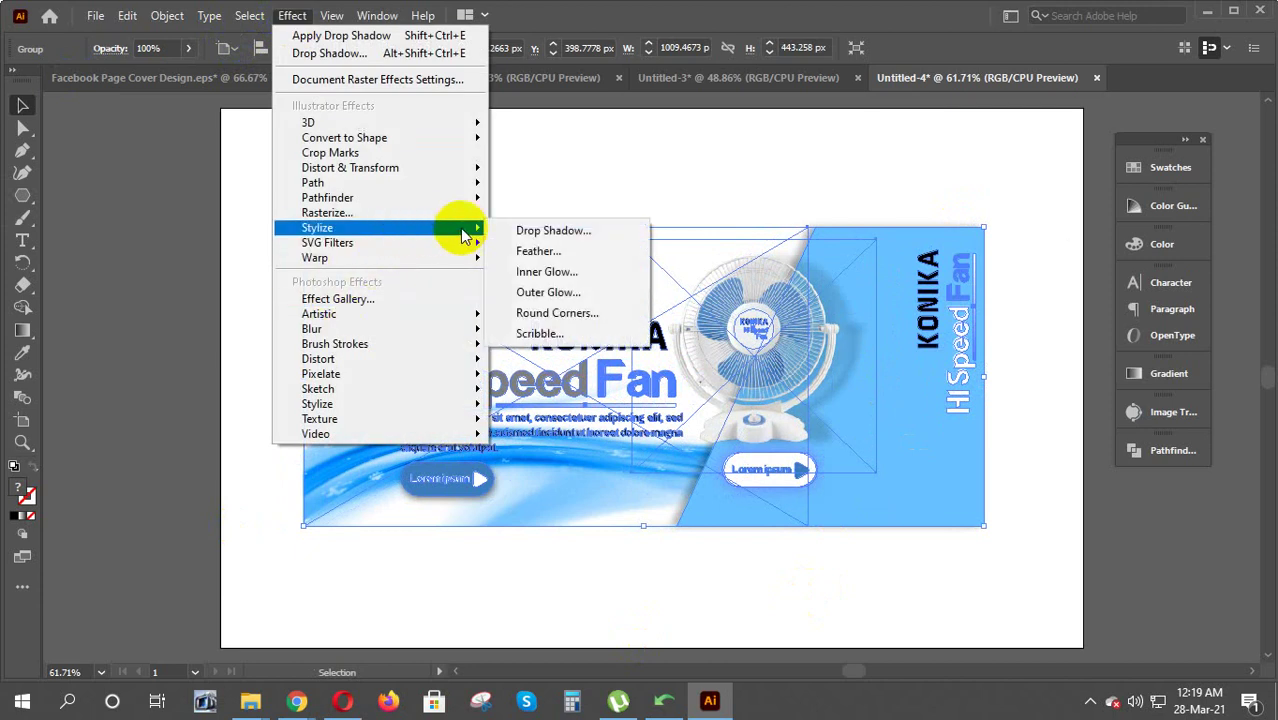
pyautogui.click(543, 232)
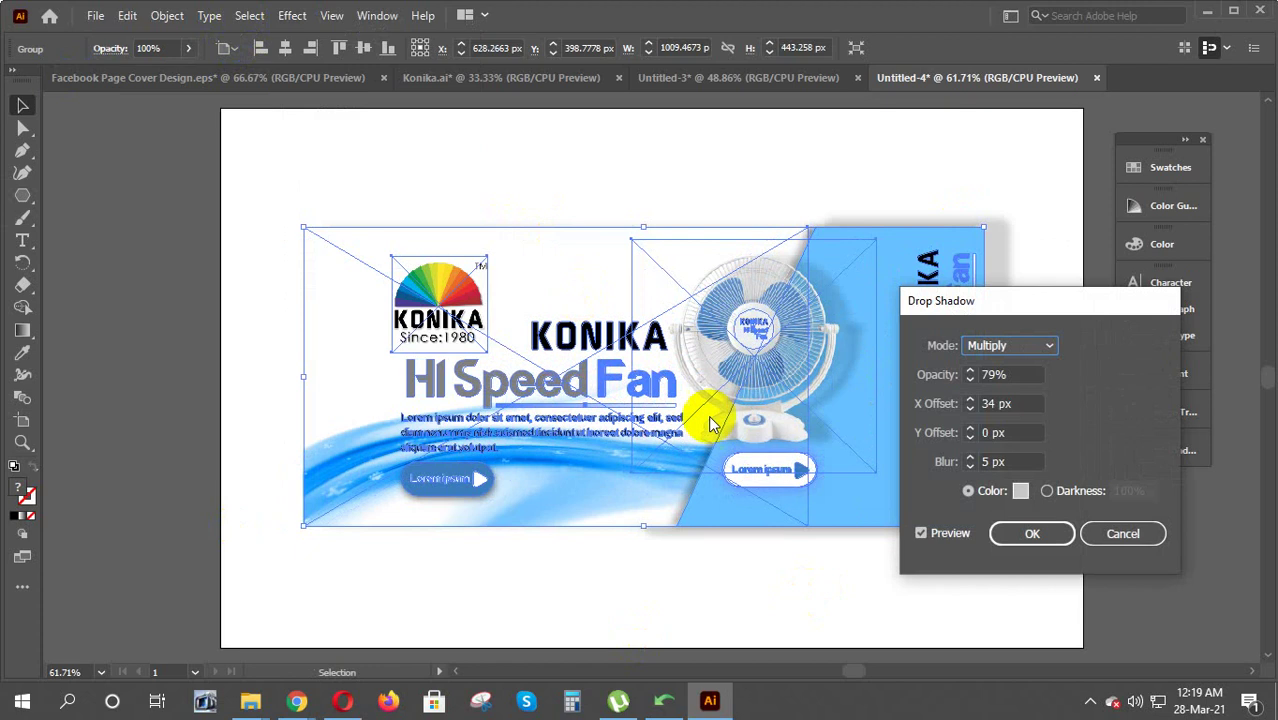
pyautogui.moveTo(981, 302); pyautogui.dragTo(1173, 287)
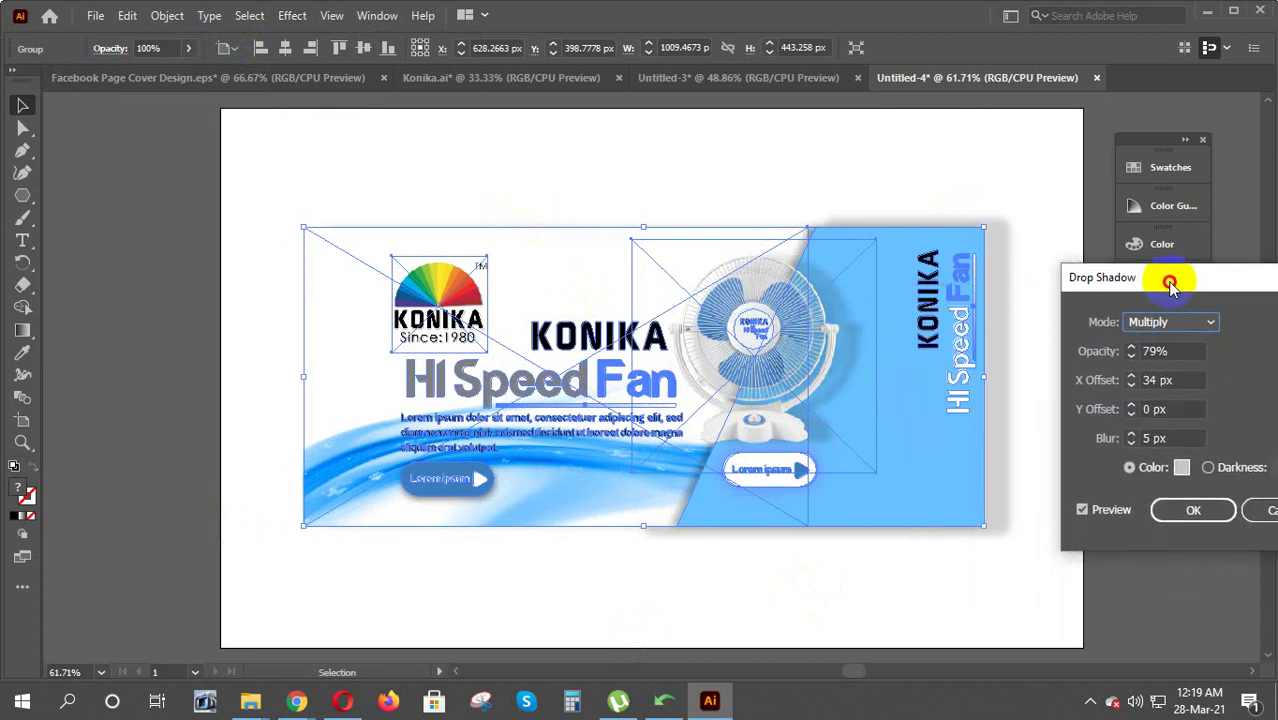
pyautogui.moveTo(1173, 287)
pyautogui.mouseDown()
pyautogui.moveTo(961, 349)
pyautogui.moveTo(1070, 323)
pyautogui.mouseUp()
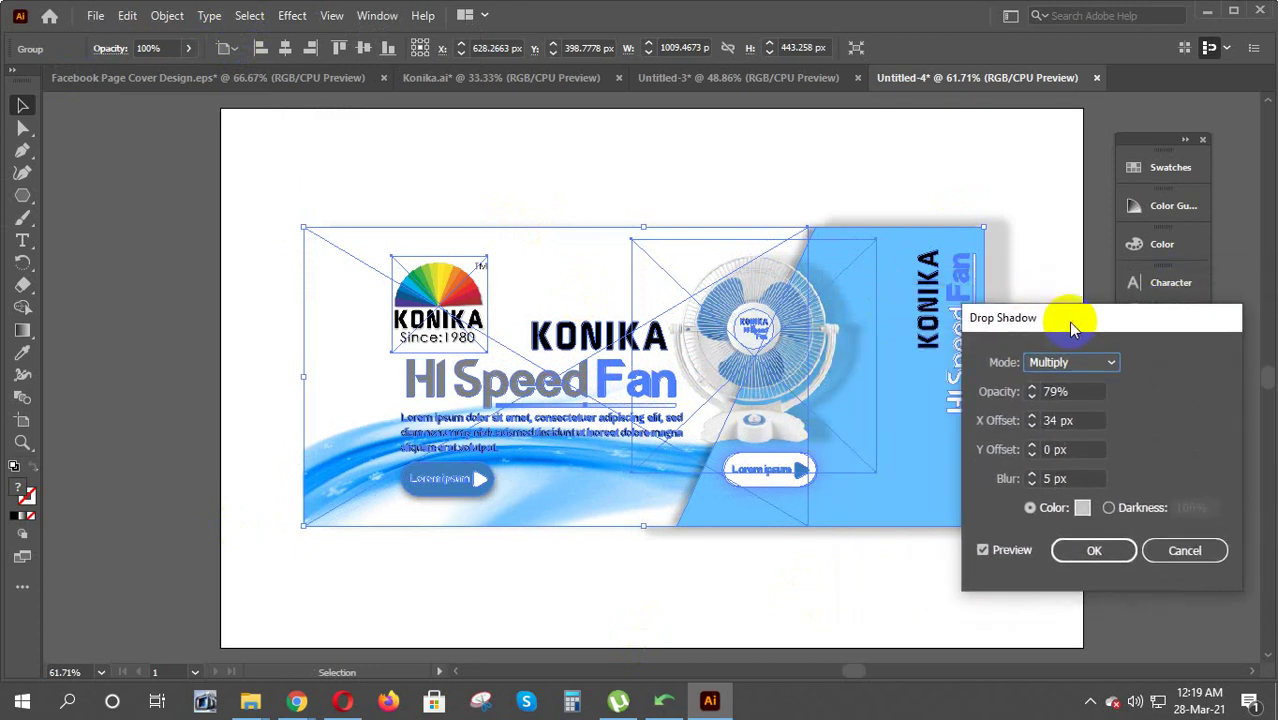
pyautogui.click(1183, 550)
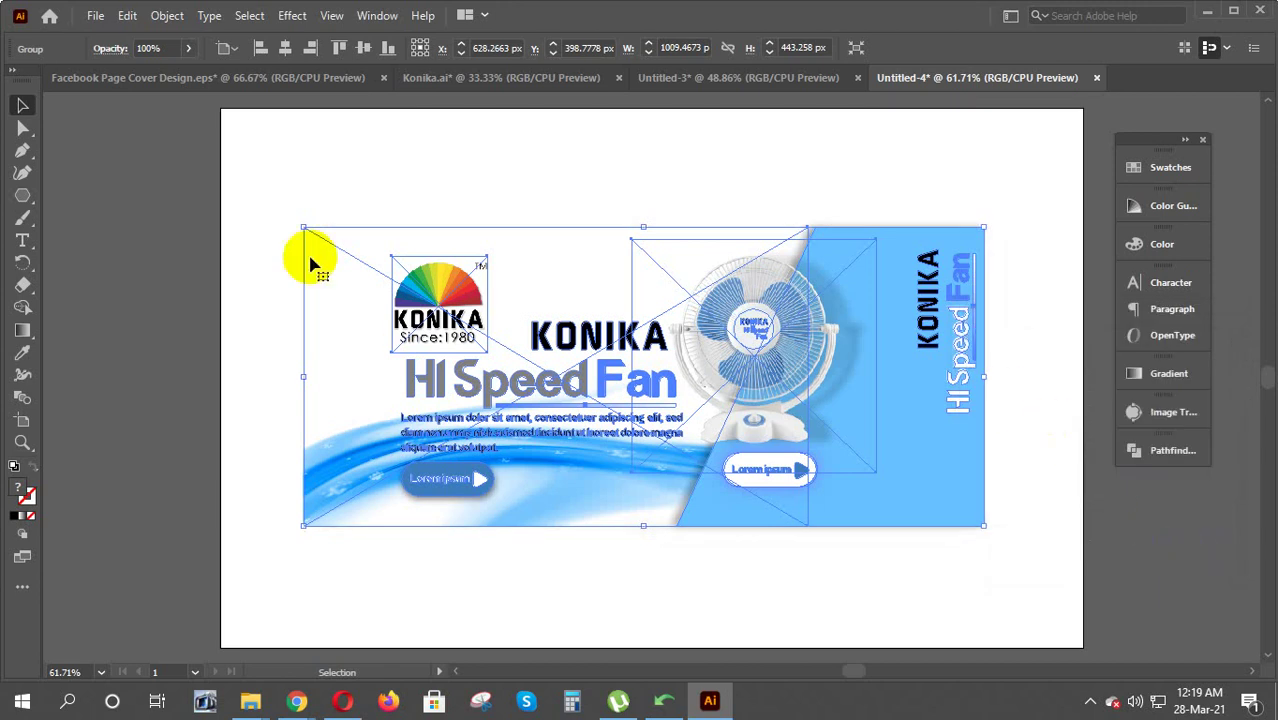
pyautogui.click(305, 165)
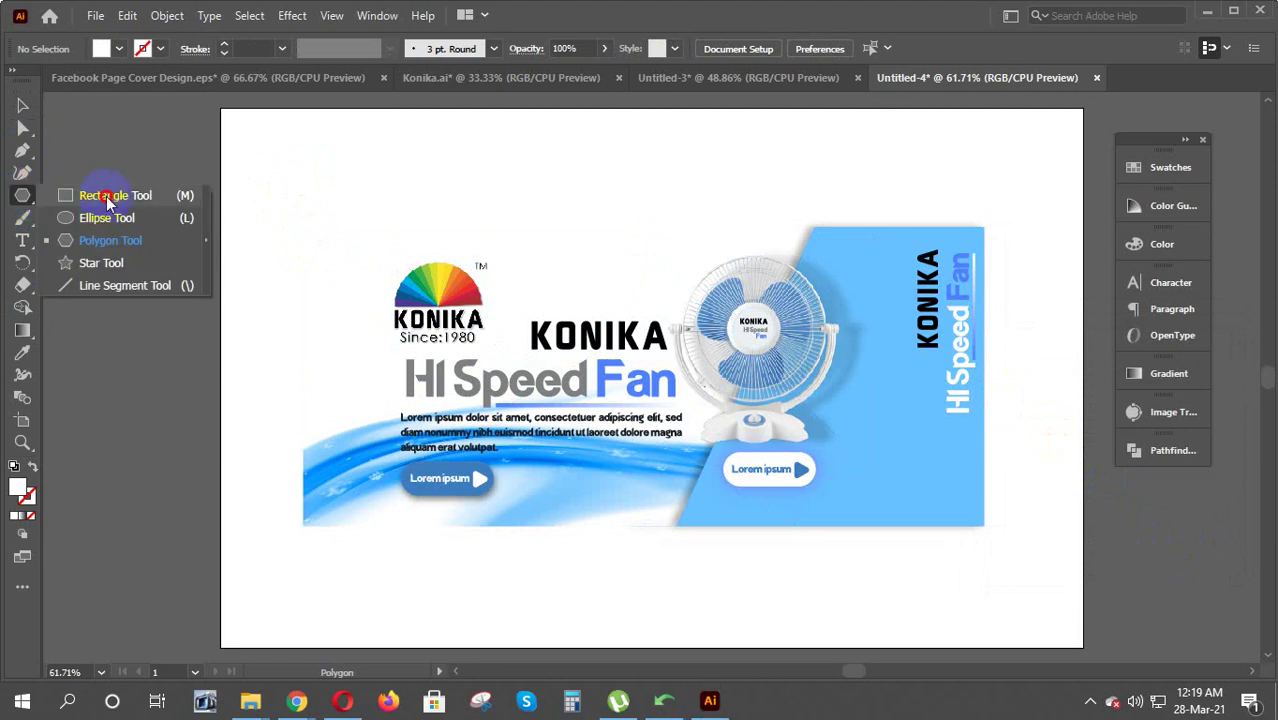
# Draw a white rectangle about 1002 × 443 px over the cover and send it to the back
pyautogui.moveTo(24, 200); pyautogui.dragTo(114, 191)
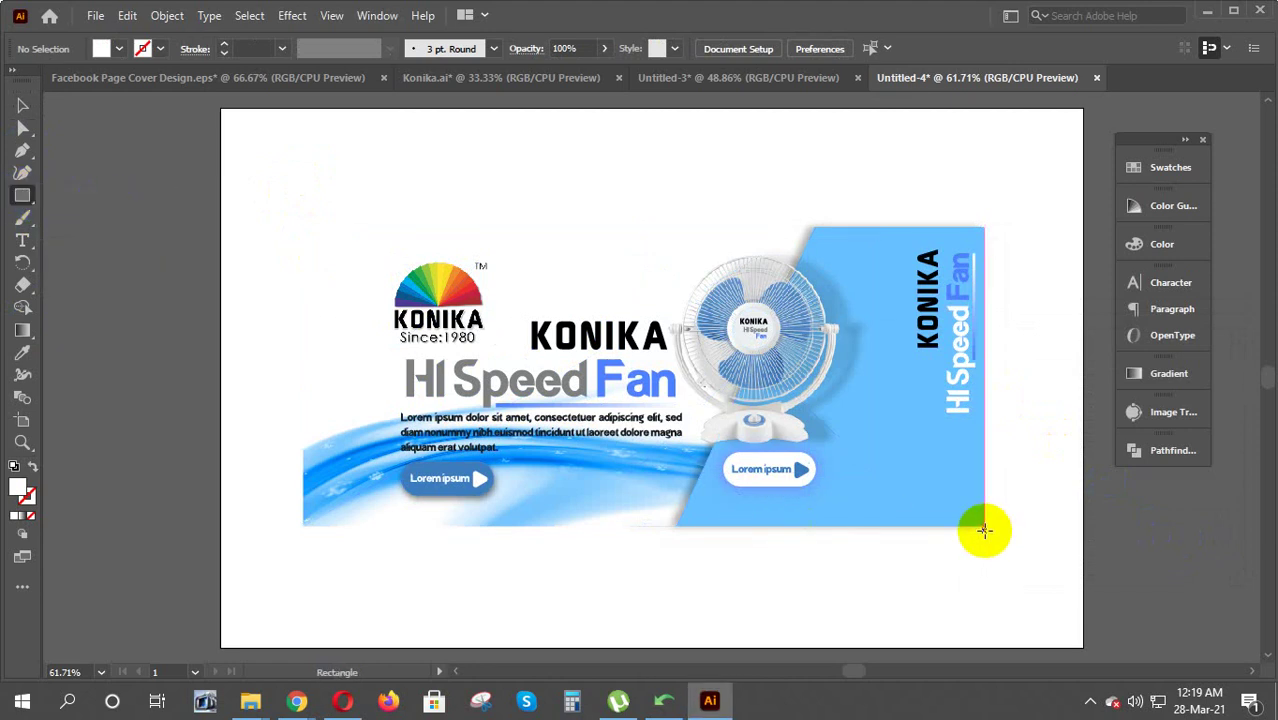
pyautogui.moveTo(972, 524)
pyautogui.mouseDown()
pyautogui.moveTo(289, 216)
pyautogui.moveTo(300, 211)
pyautogui.moveTo(305, 228)
pyautogui.mouseUp()
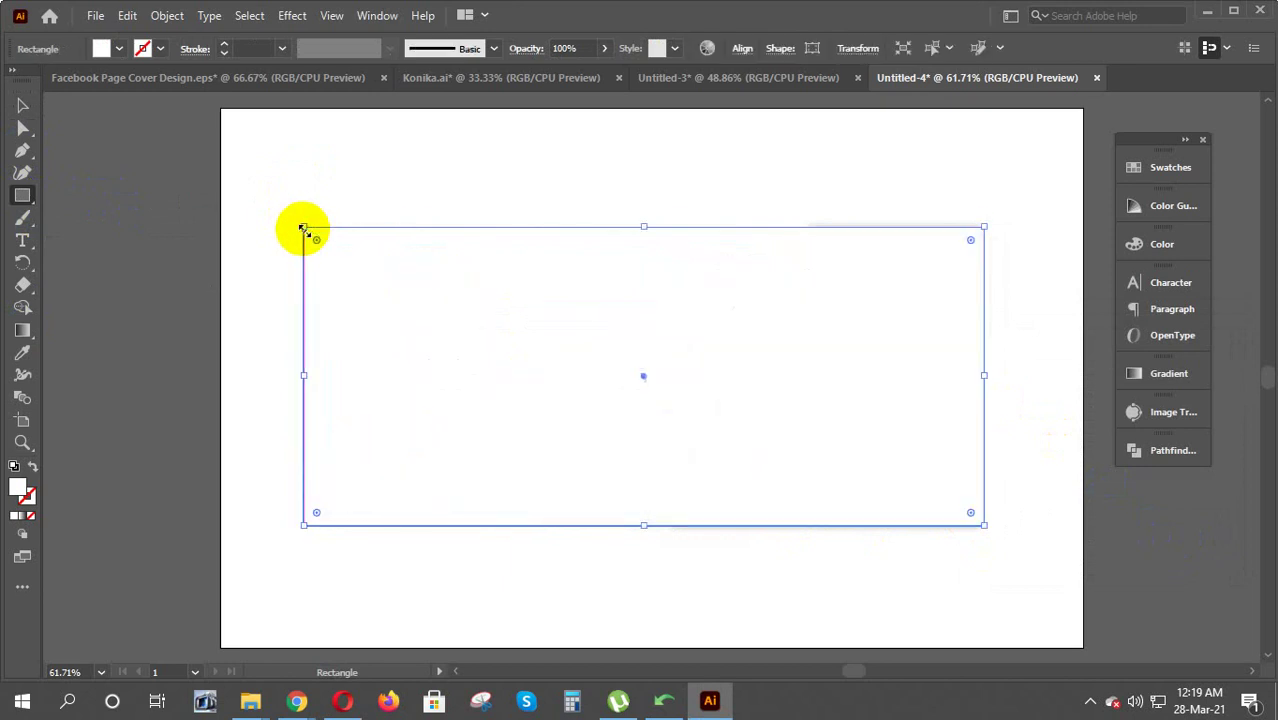
pyautogui.click(22, 106)
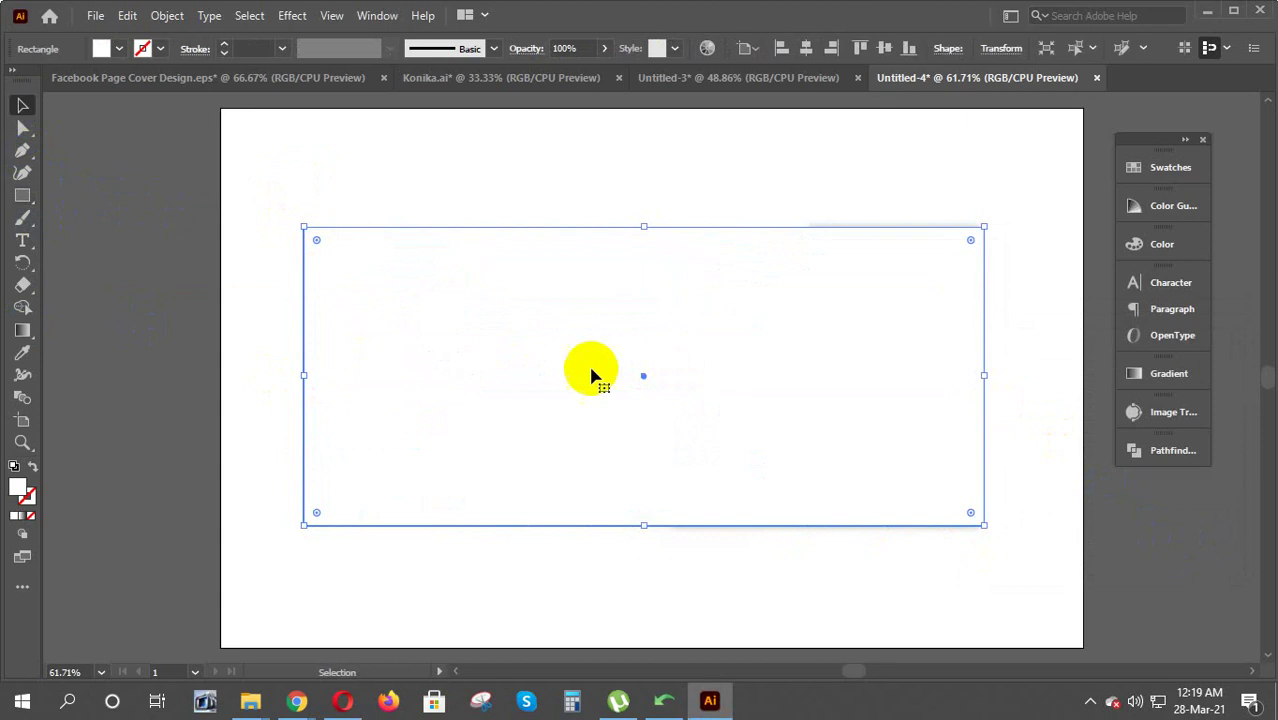
pyautogui.rightClick(633, 372)
pyautogui.moveTo(686, 587)
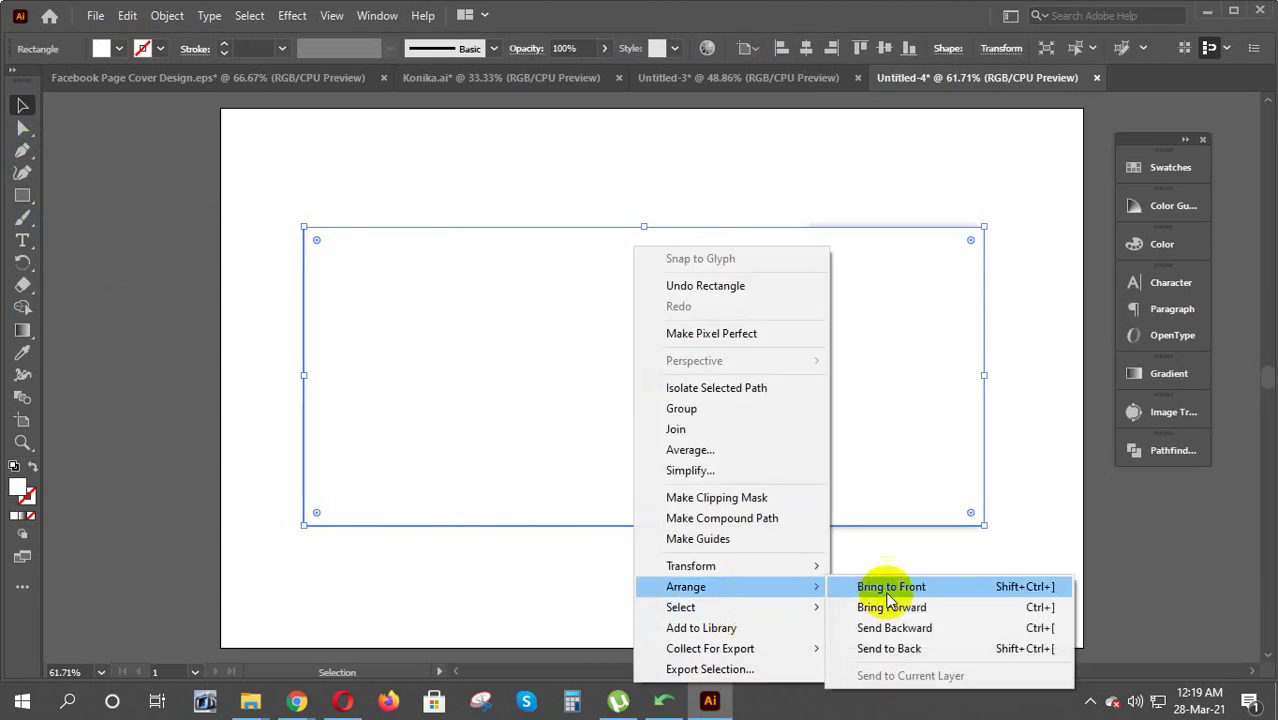
pyautogui.click(900, 648)
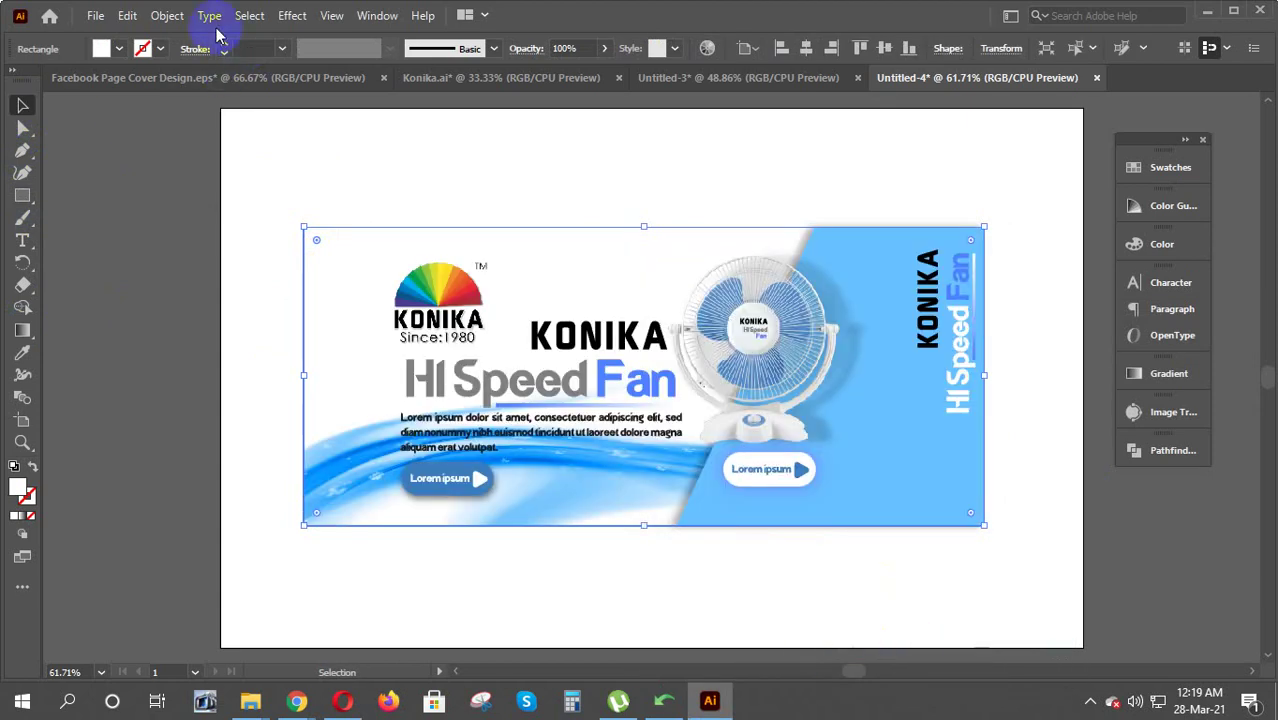
# Apply a darker grey drop shadow, offset 34 × 23 px at 40% opacity, to the banner
pyautogui.click(249, 15)
pyautogui.moveTo(292, 15)
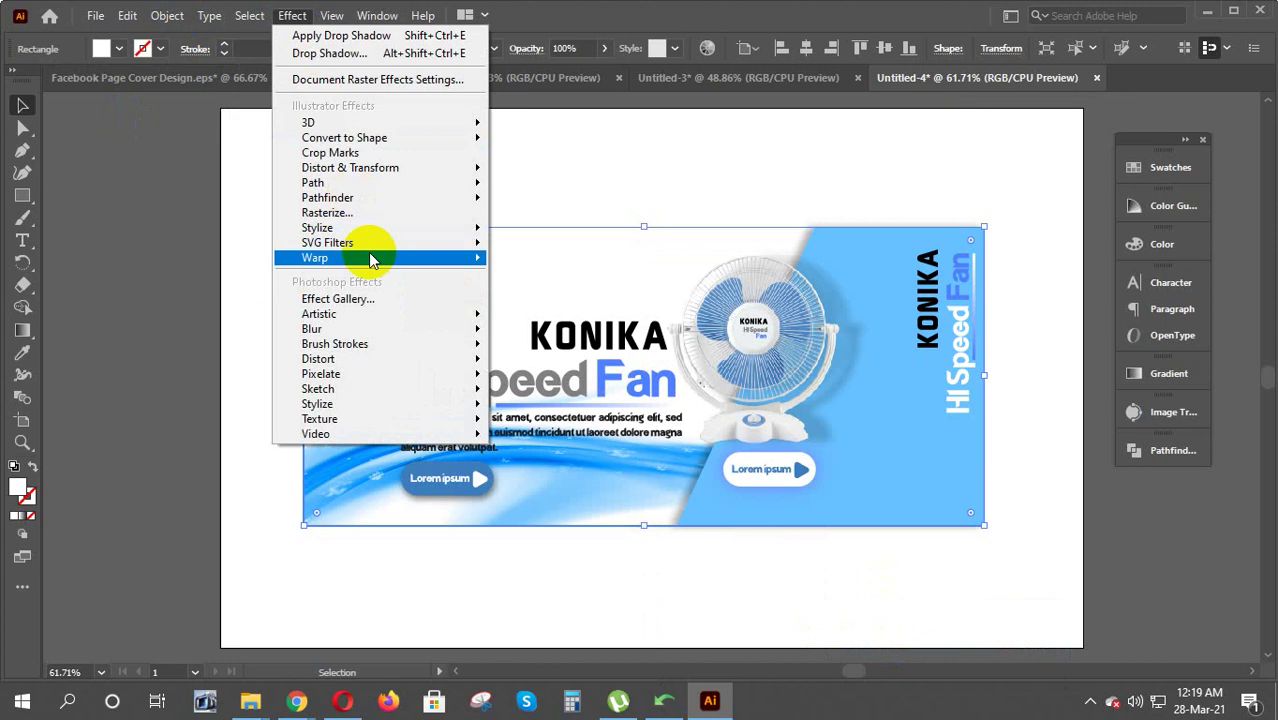
pyautogui.moveTo(317, 228)
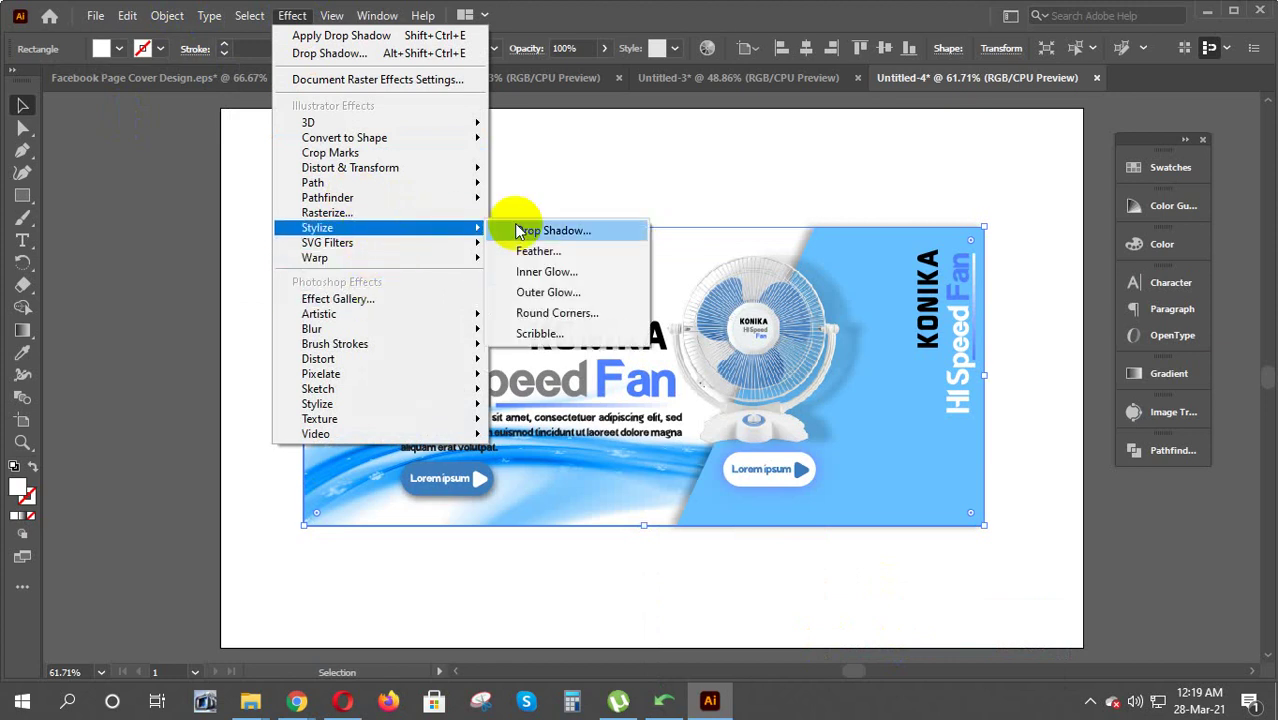
pyautogui.click(537, 230)
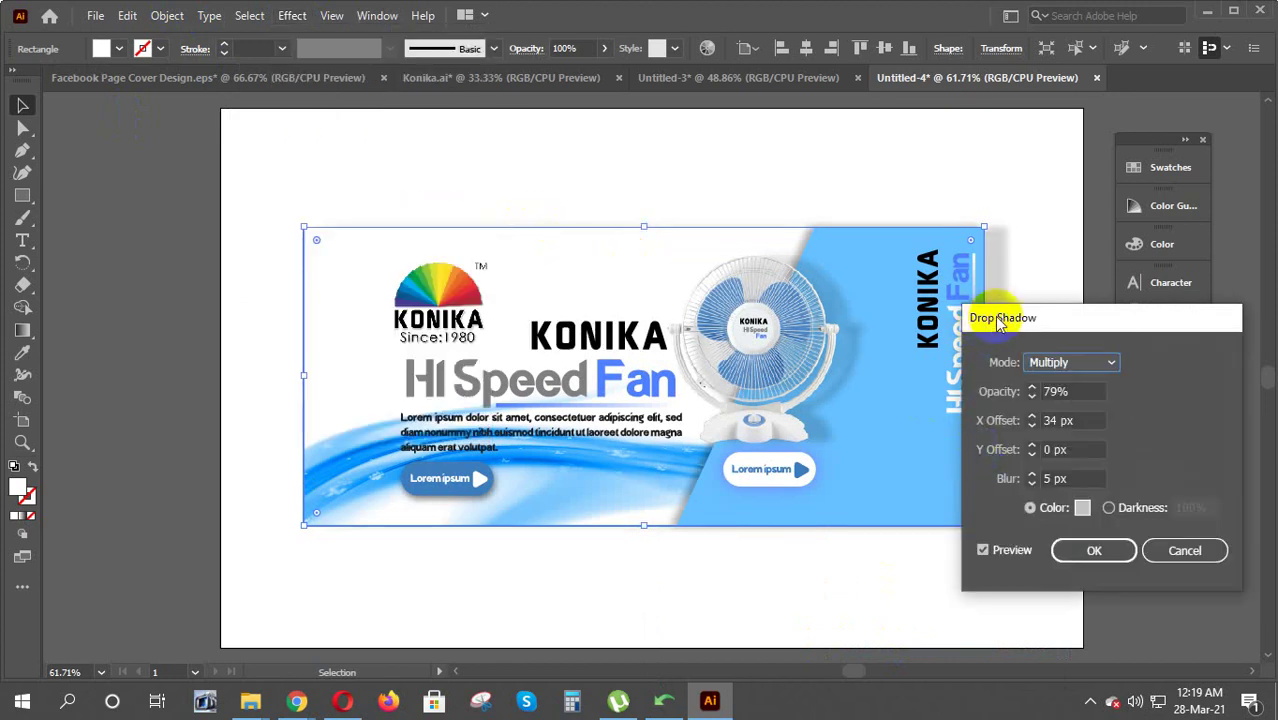
pyautogui.moveTo(968, 316); pyautogui.dragTo(1089, 279)
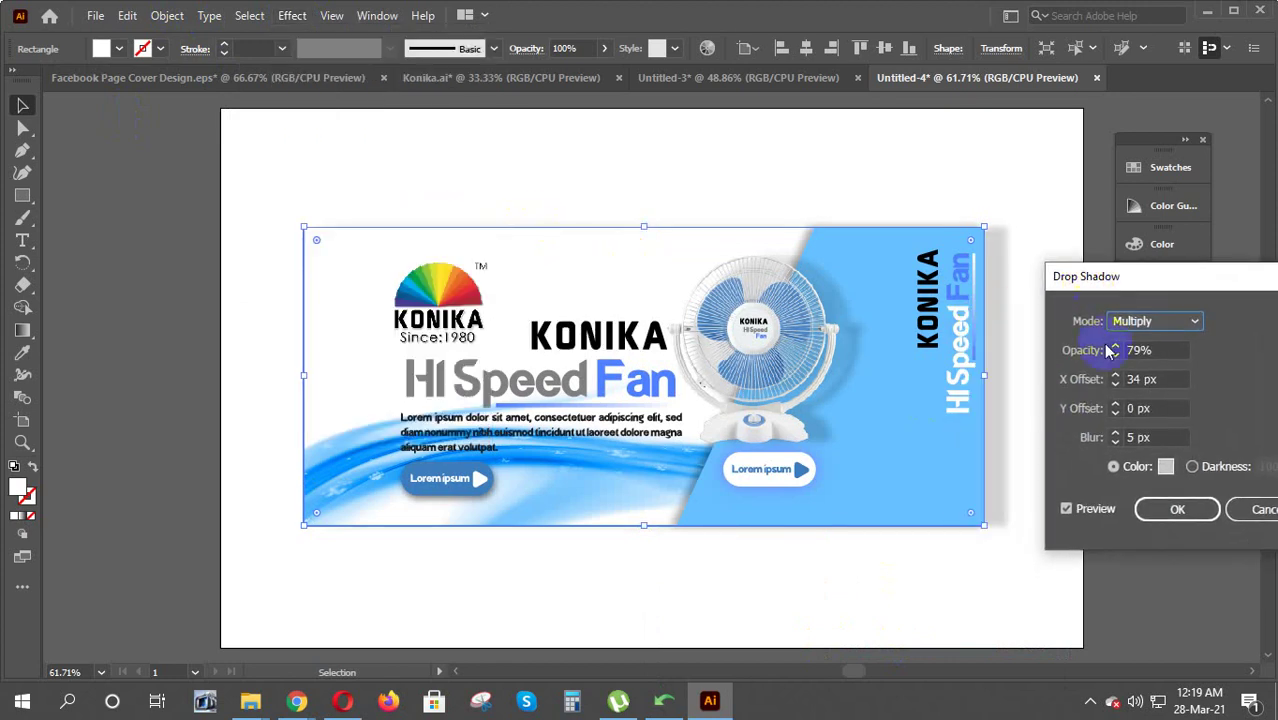
pyautogui.click(1116, 413)
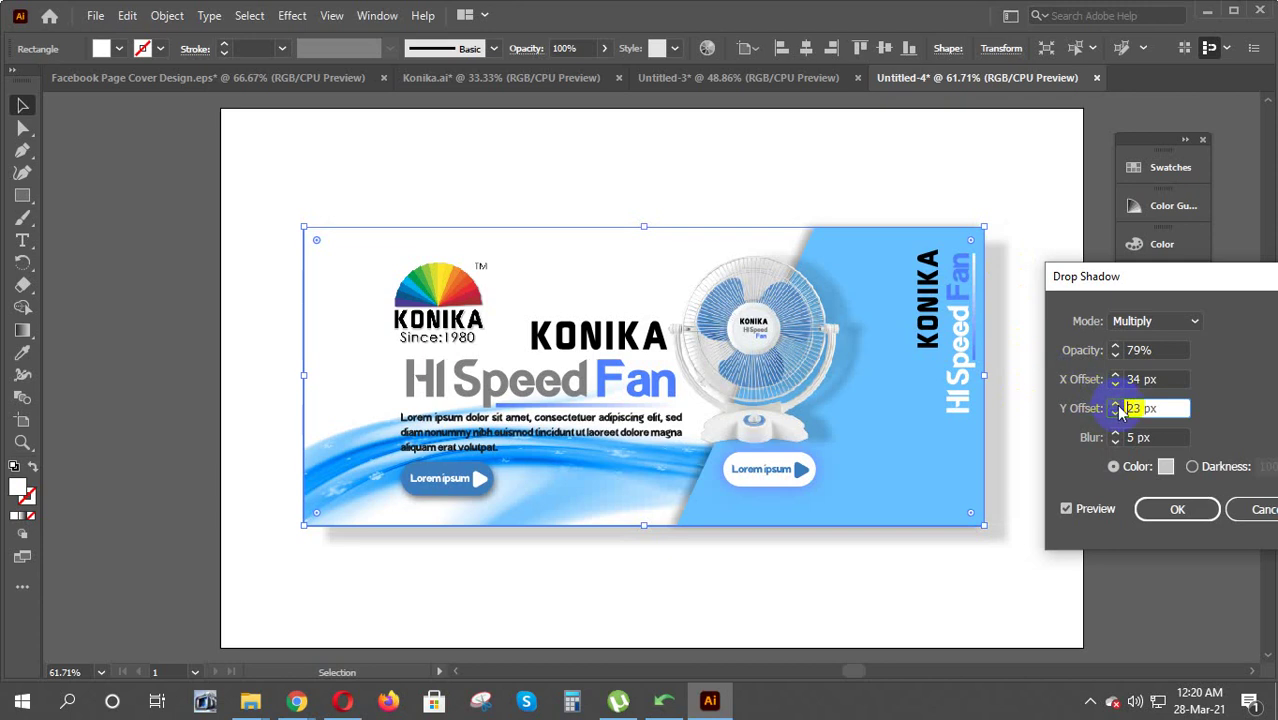
pyautogui.click(1115, 360)
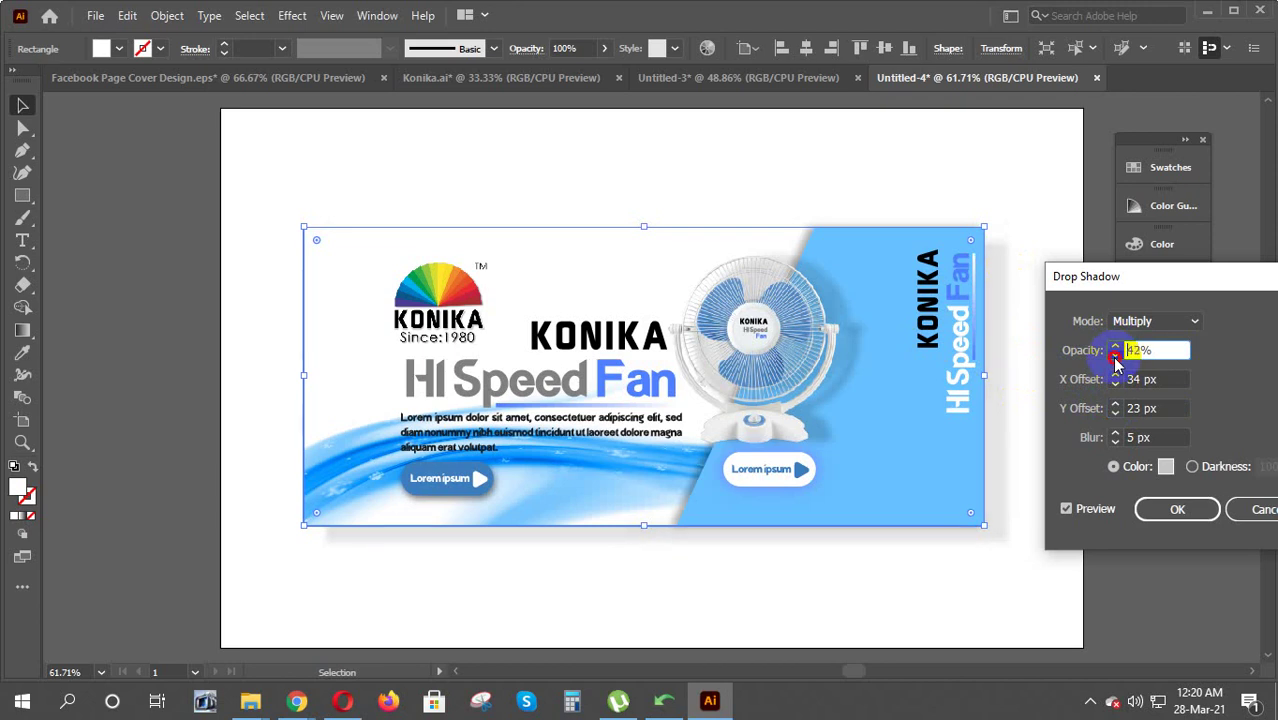
pyautogui.click(1115, 360)
pyautogui.click(1166, 468)
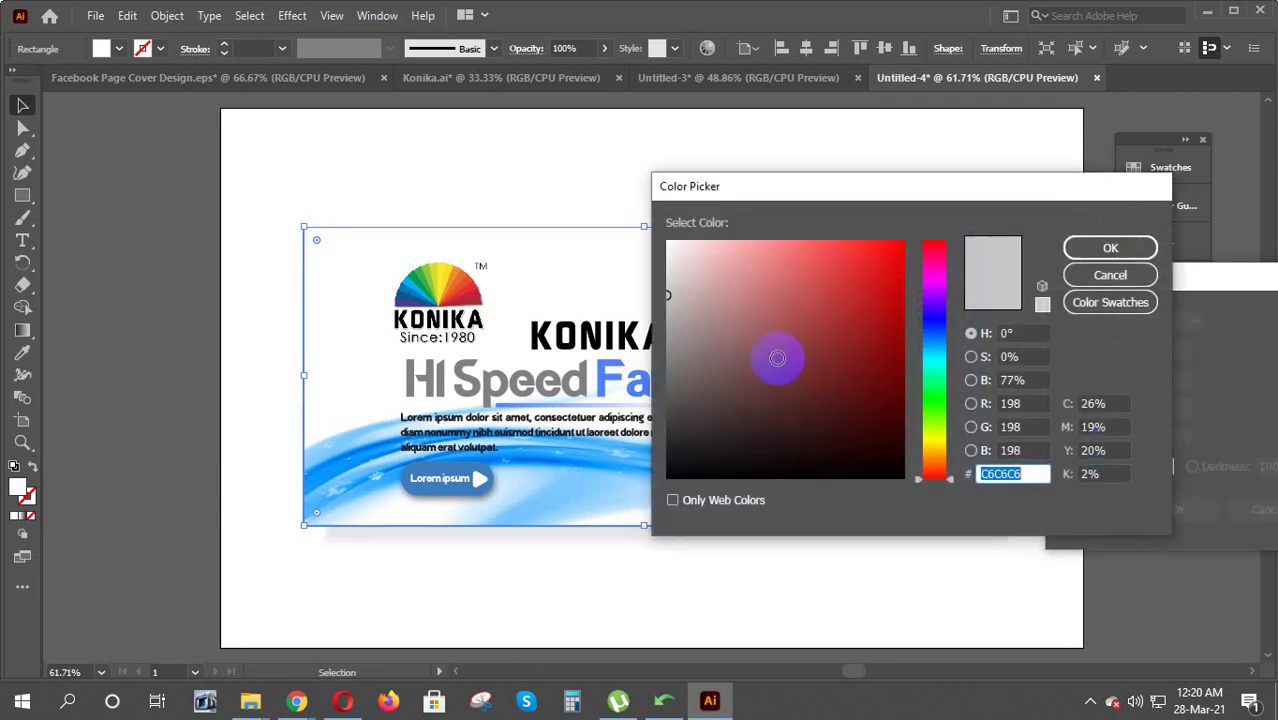
pyautogui.moveTo(669, 295); pyautogui.dragTo(667, 354)
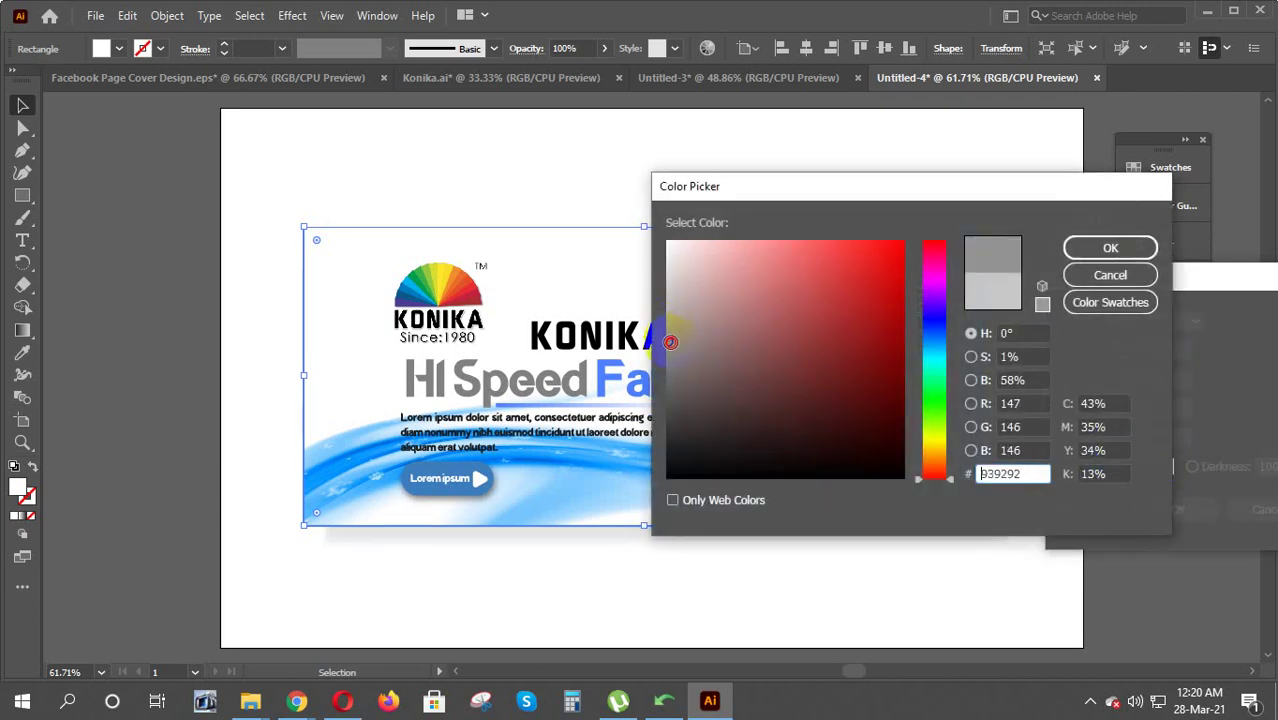
pyautogui.click(1110, 247)
pyautogui.moveTo(1150, 281)
pyautogui.mouseDown()
pyautogui.moveTo(1066, 263)
pyautogui.moveTo(1060, 248)
pyautogui.mouseUp()
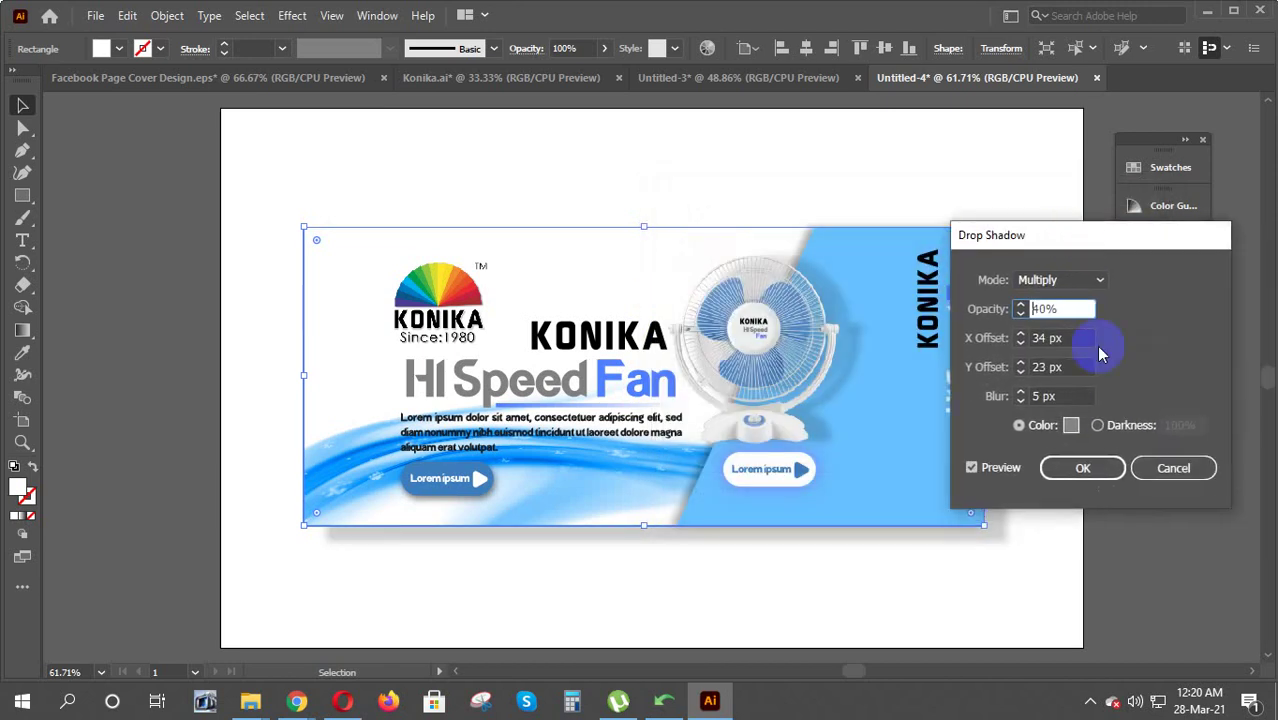
pyautogui.click(1089, 466)
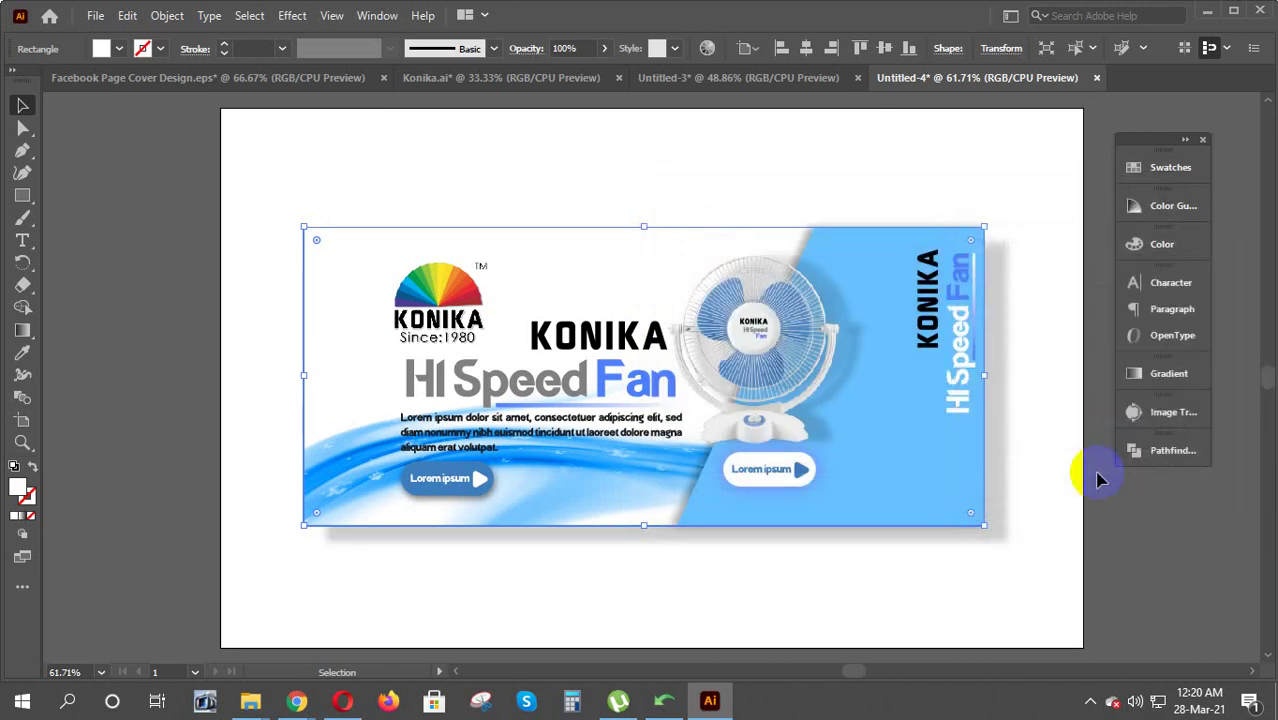
pyautogui.click(1049, 603)
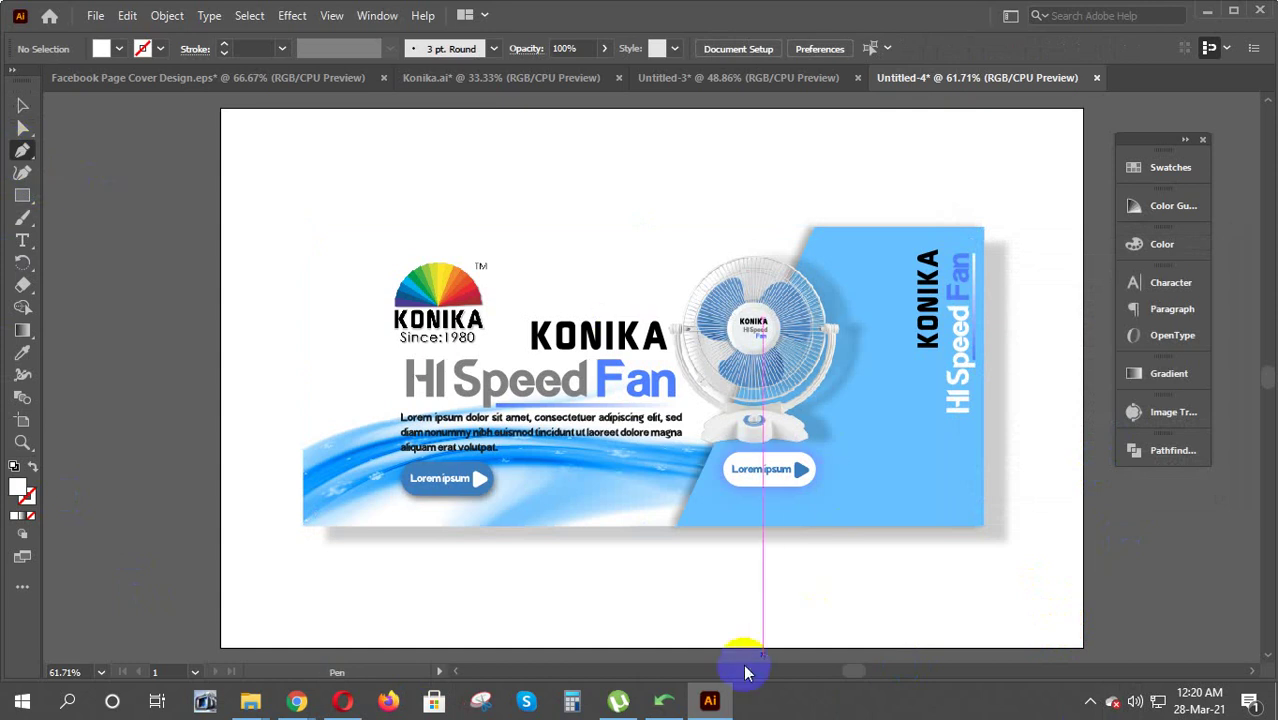
# Draw a four-point diagonal shape with the Pen tool across the artboard's right side
pyautogui.click(677, 529)
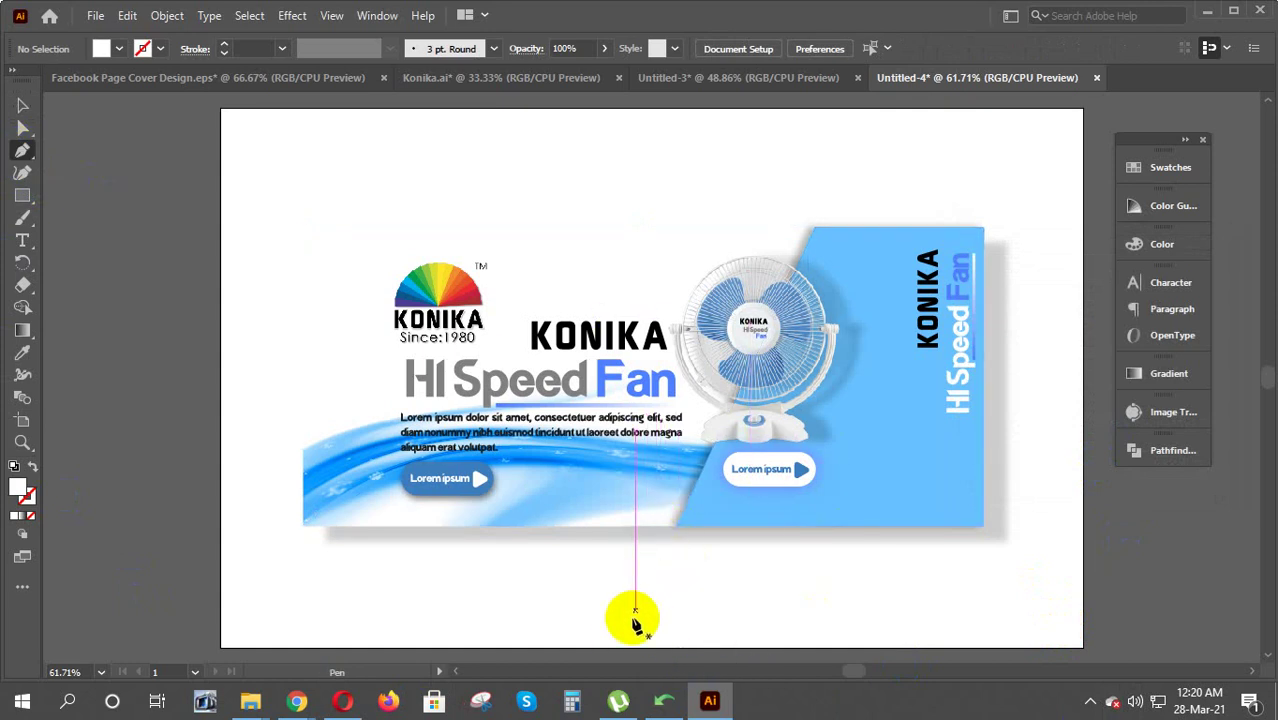
pyautogui.click(621, 649)
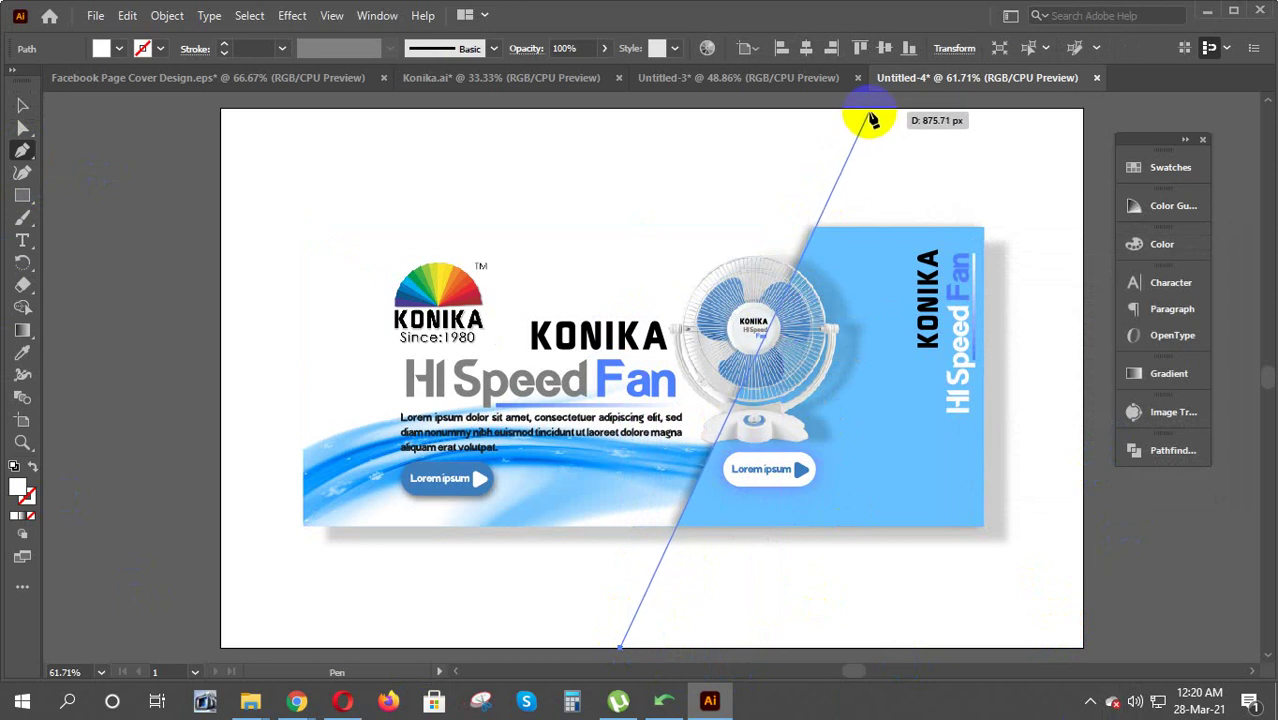
pyautogui.click(867, 109)
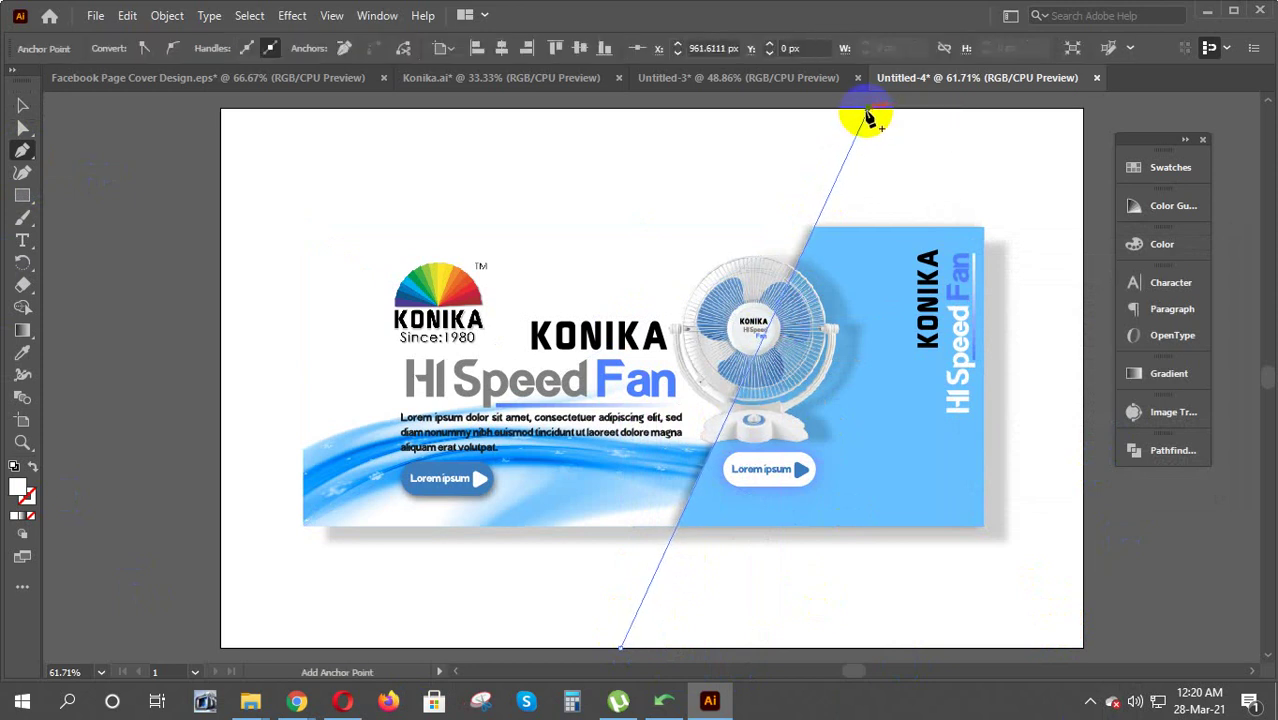
pyautogui.click(1082, 110)
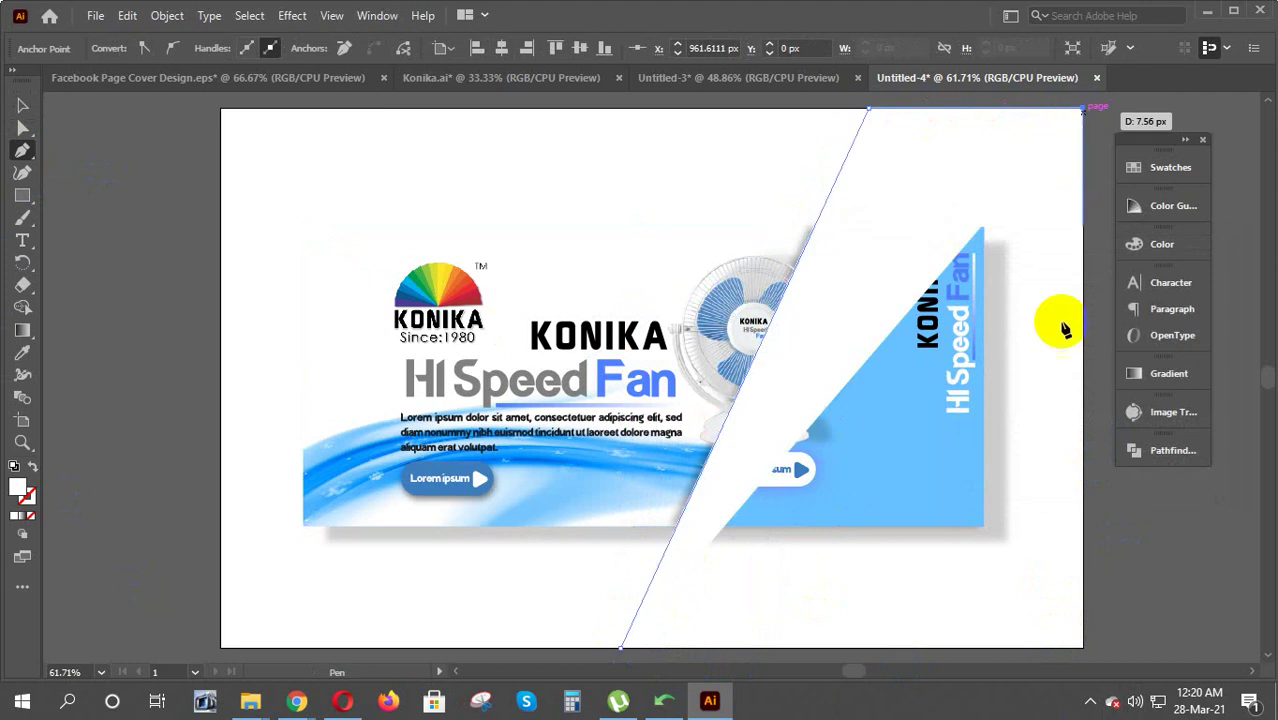
pyautogui.click(1083, 648)
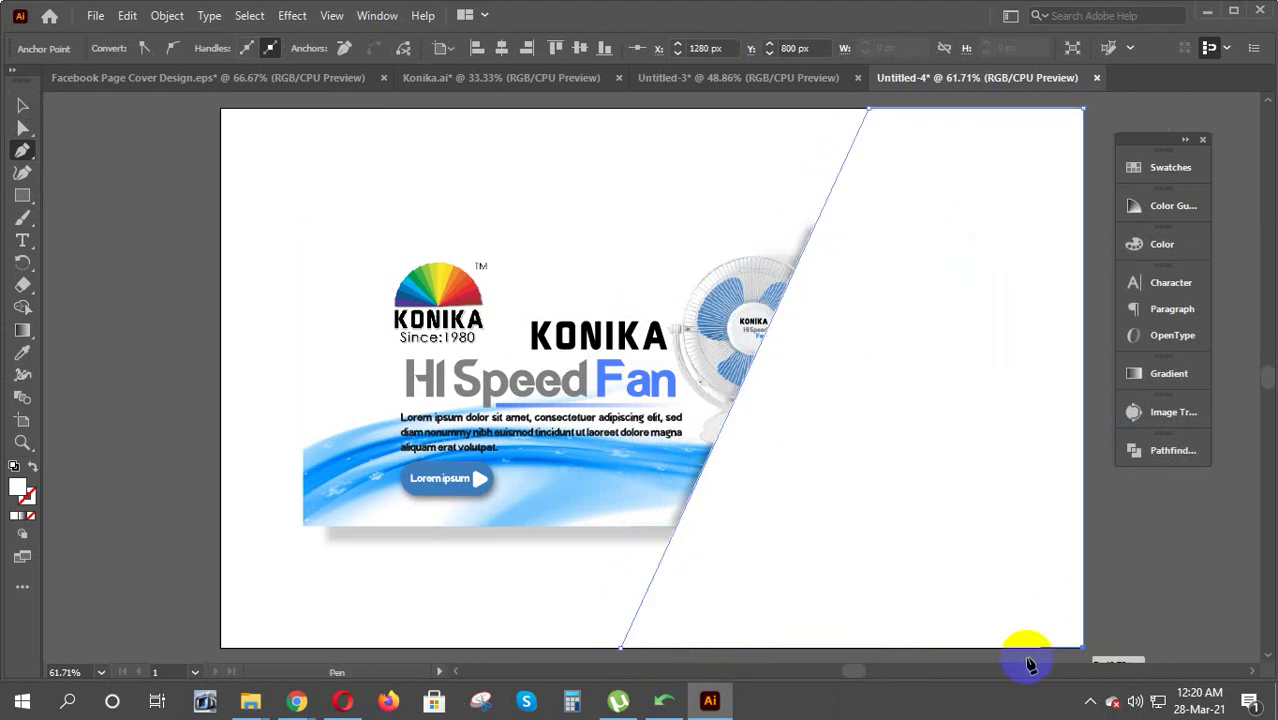
pyautogui.click(621, 649)
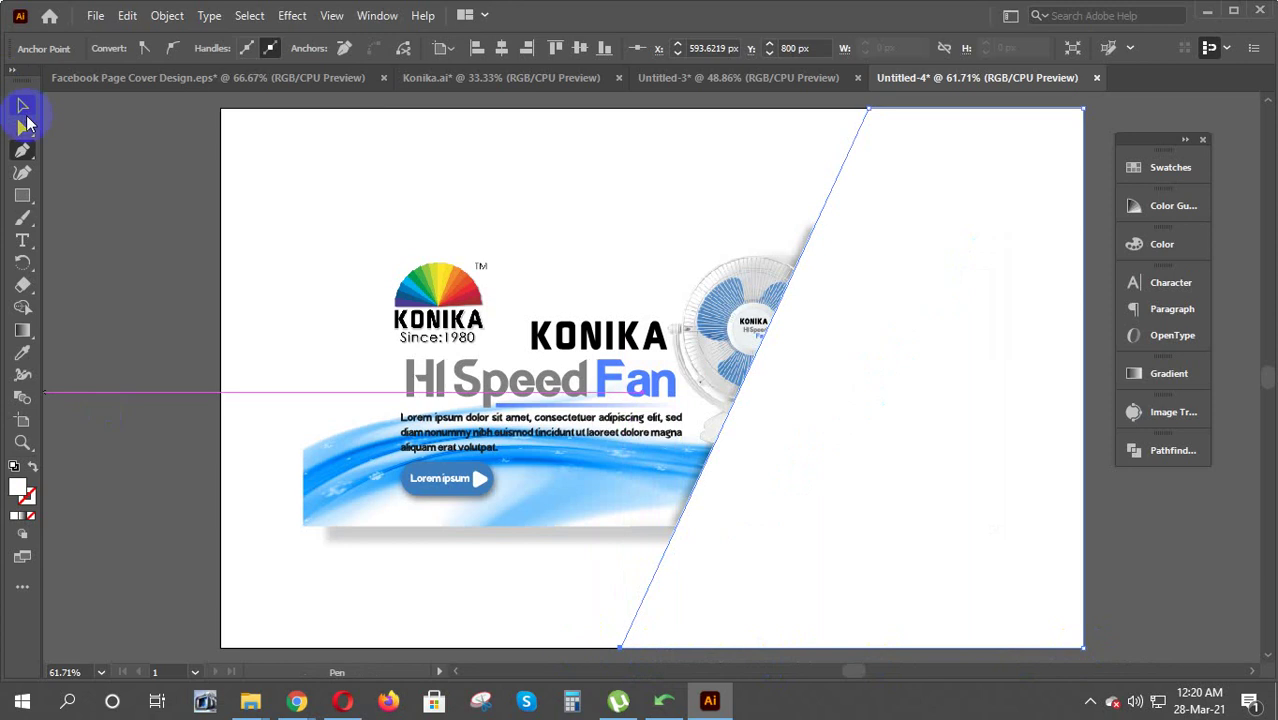
# Send the shape behind the banner and fill it with the banner's light blue using the Eyedropper
pyautogui.click(23, 106)
pyautogui.rightClick(855, 314)
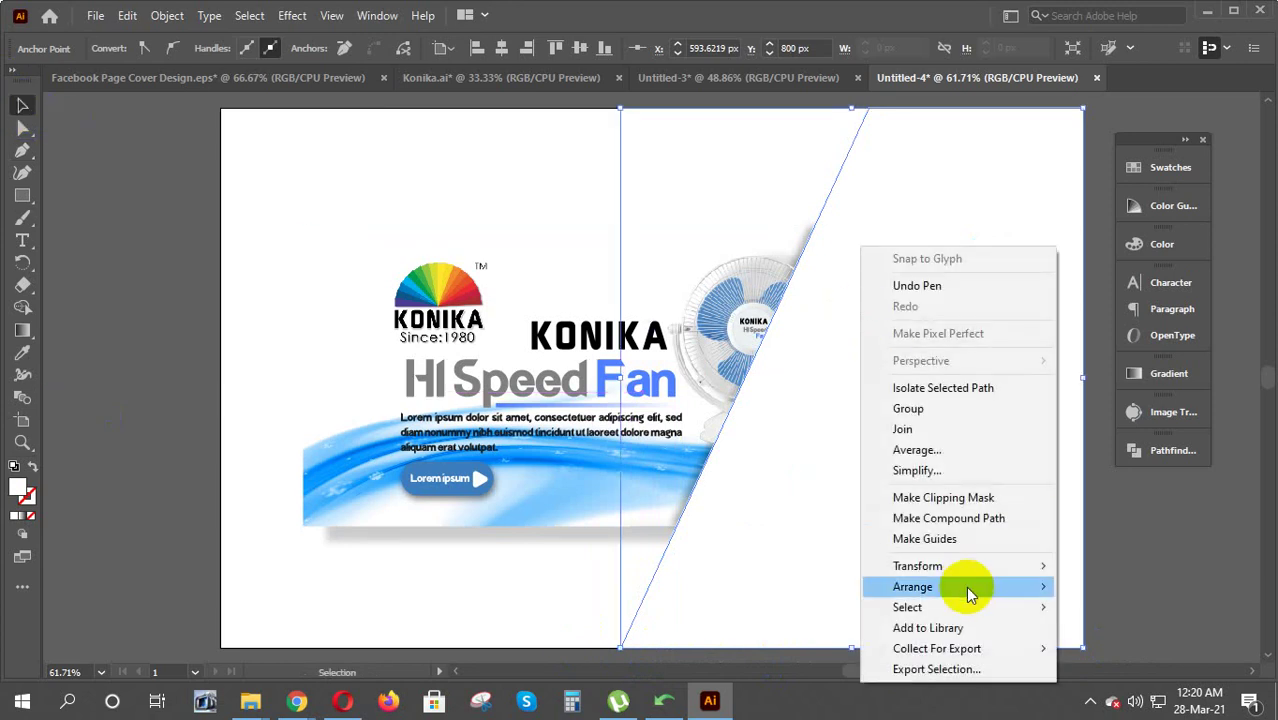
pyautogui.moveTo(913, 587)
pyautogui.click(713, 649)
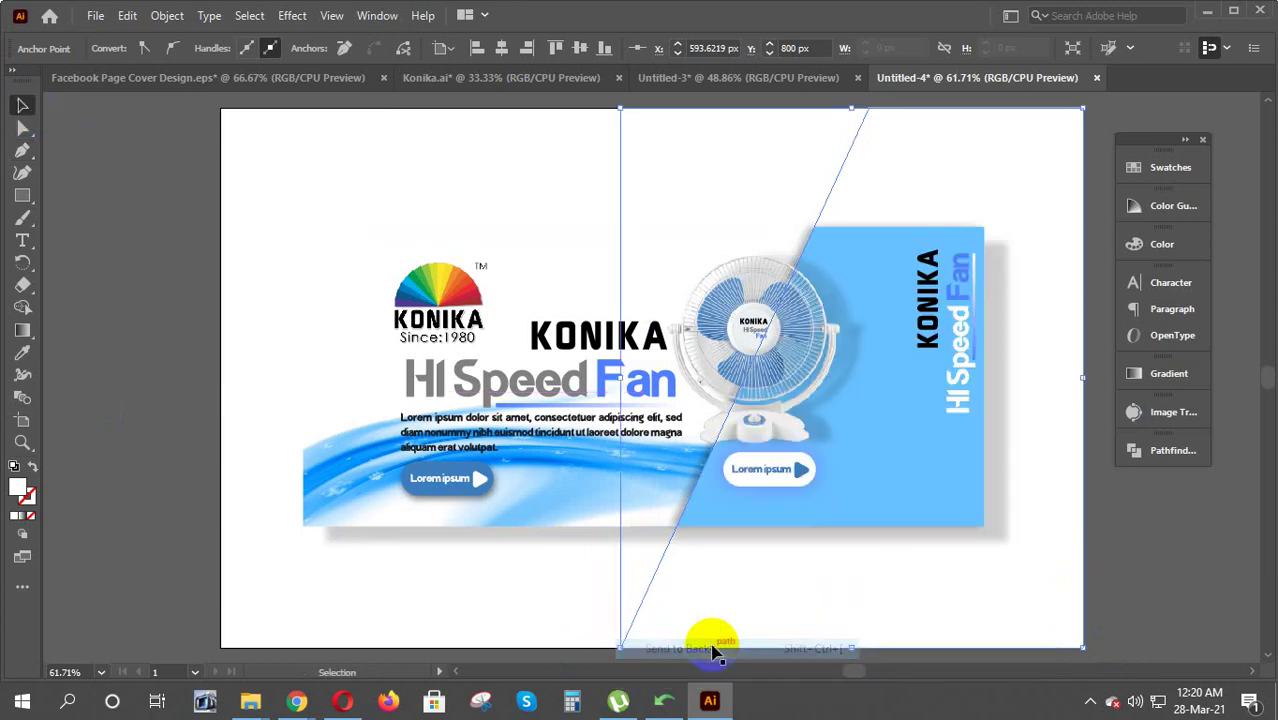
pyautogui.click(1162, 246)
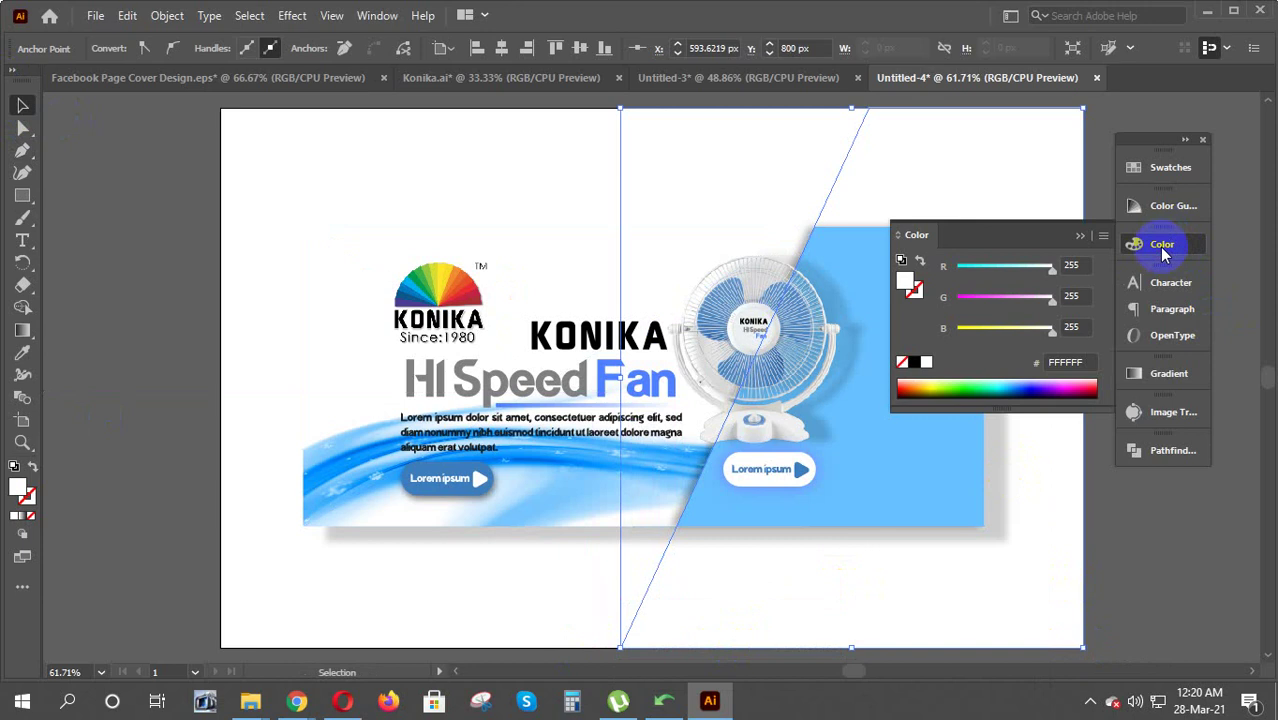
pyautogui.click(1162, 250)
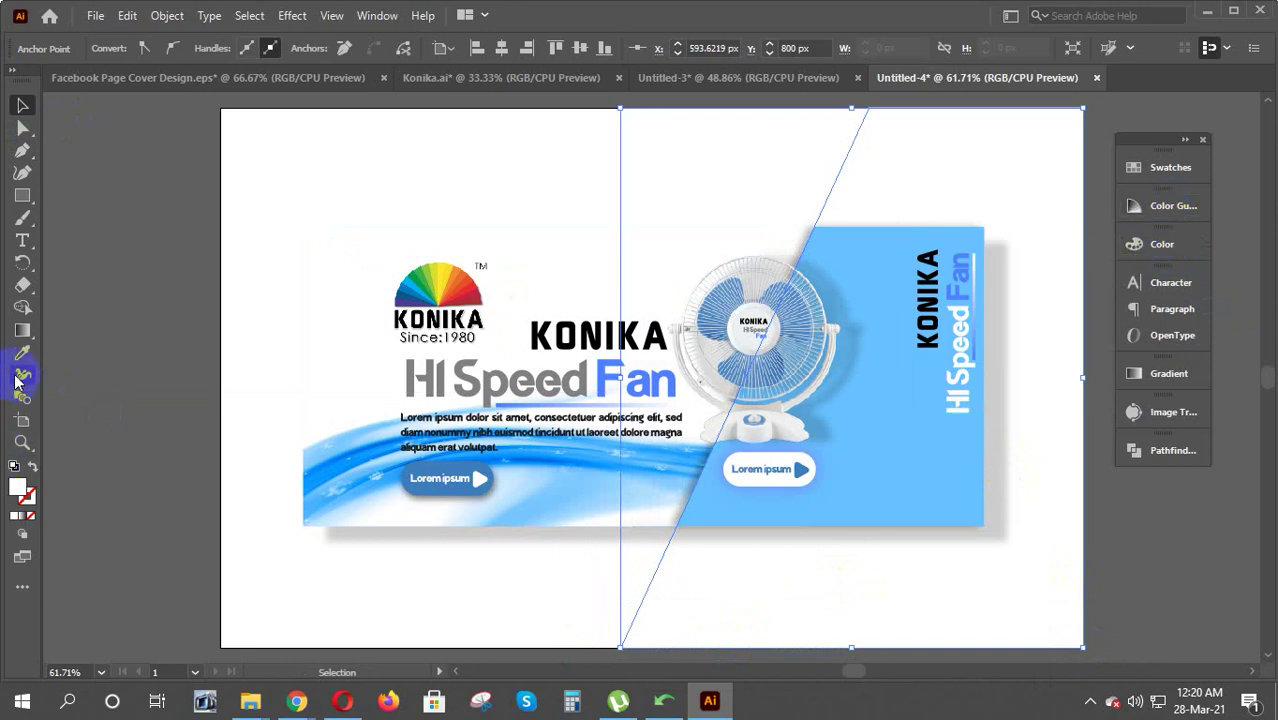
pyautogui.click(22, 352)
pyautogui.click(903, 425)
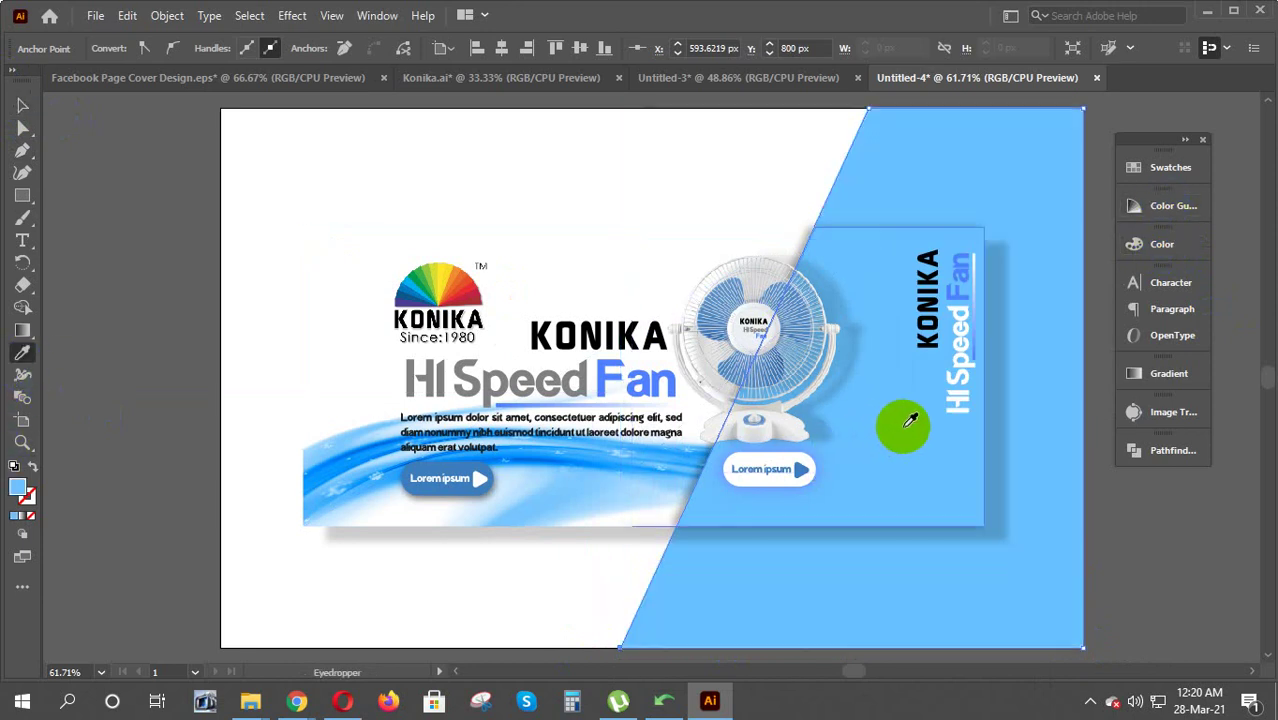
pyautogui.click(23, 106)
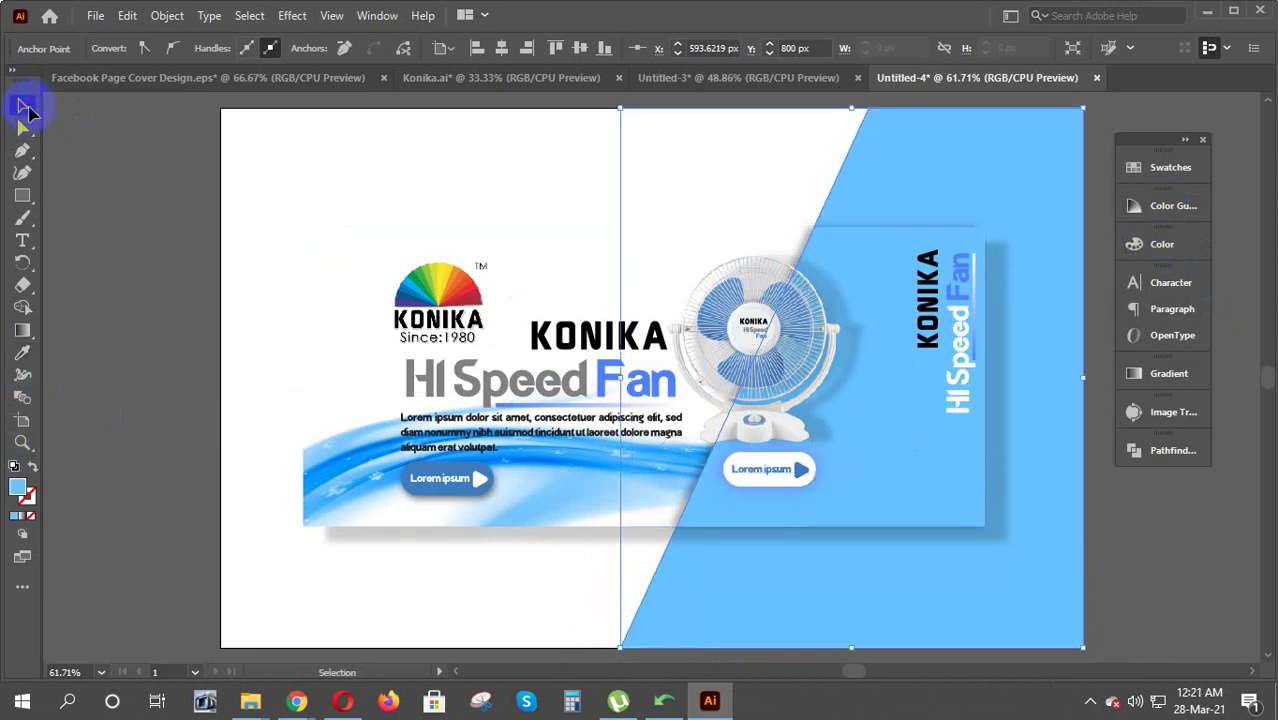
pyautogui.click(141, 280)
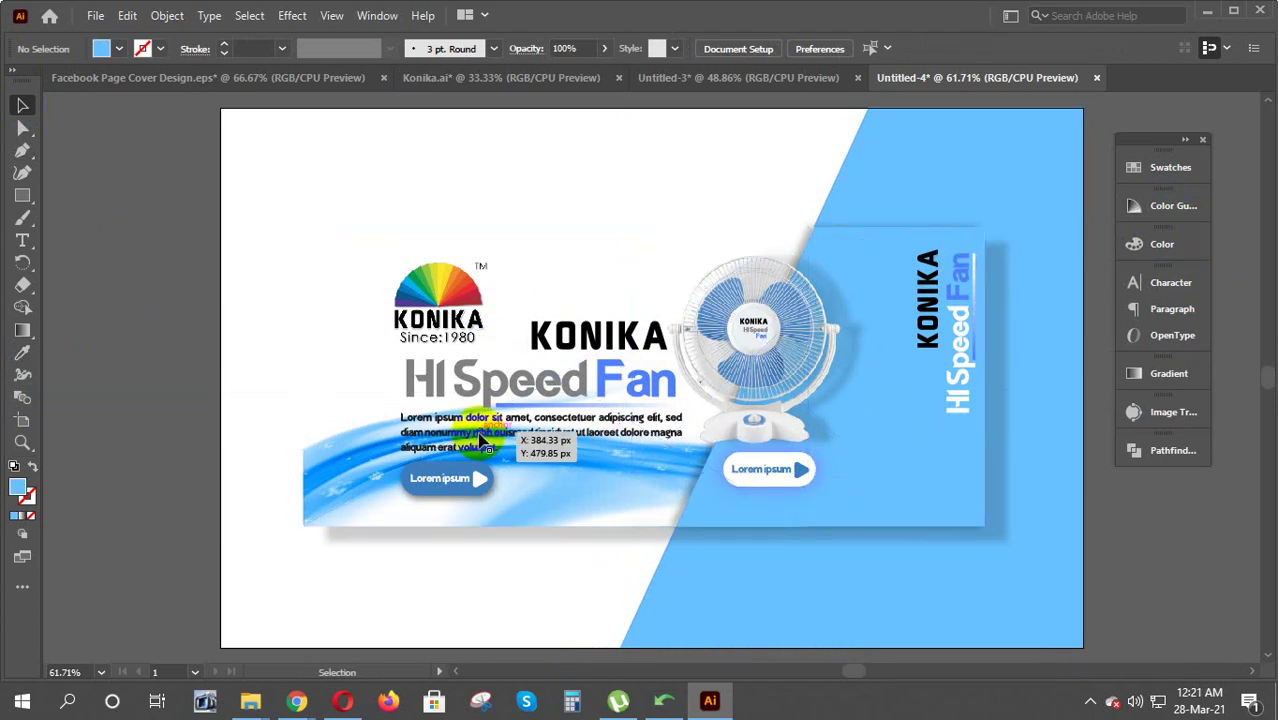
pyautogui.click(613, 287)
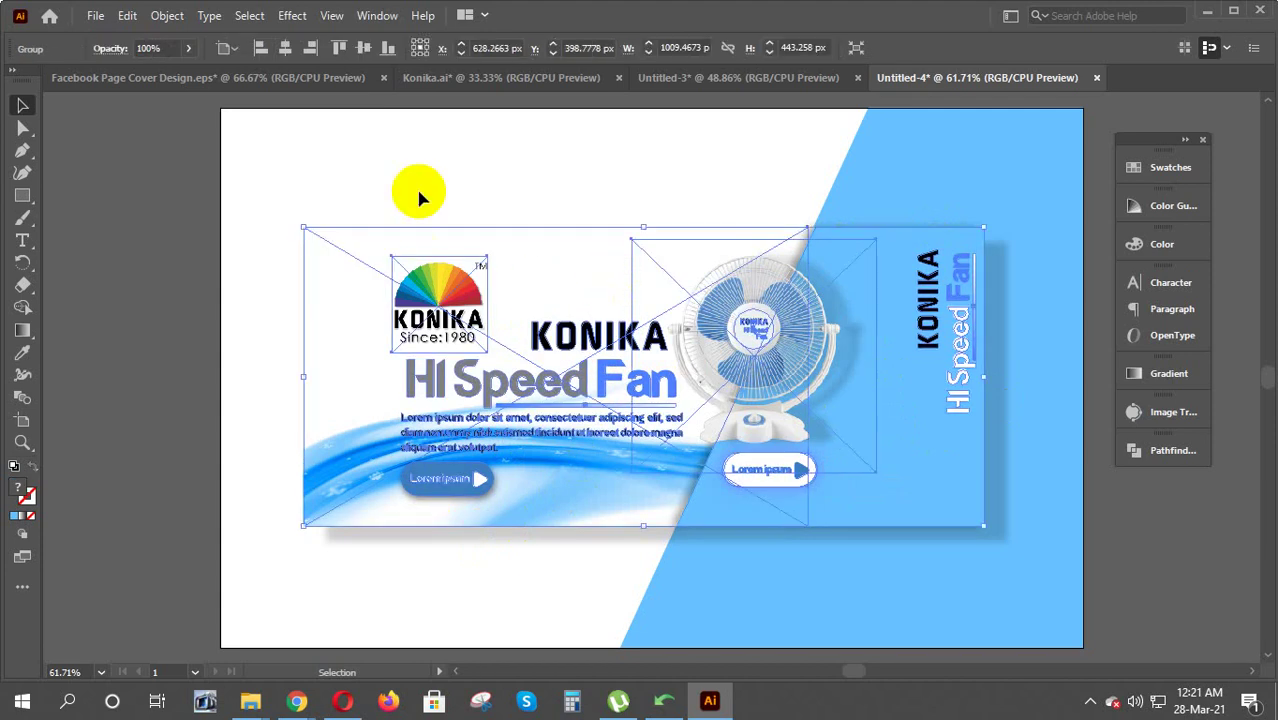
pyautogui.rightClick(577, 292)
pyautogui.click(648, 443)
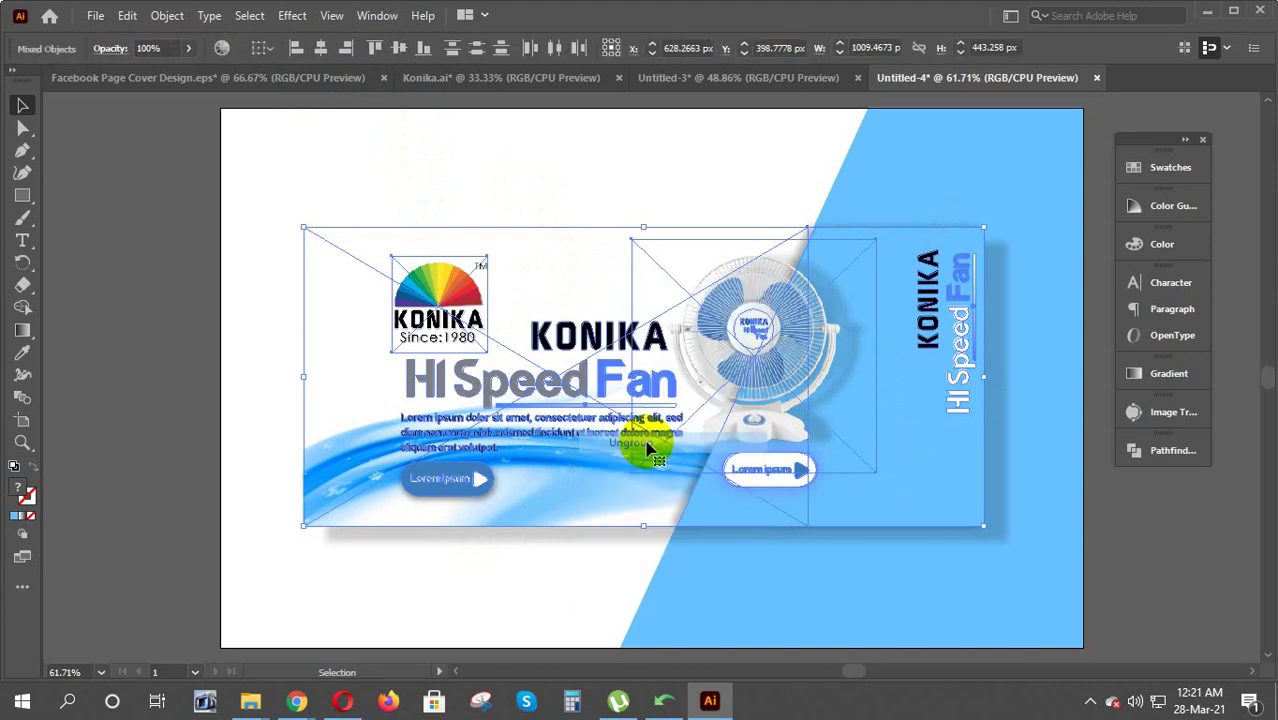
pyautogui.click(630, 200)
pyautogui.click(568, 292)
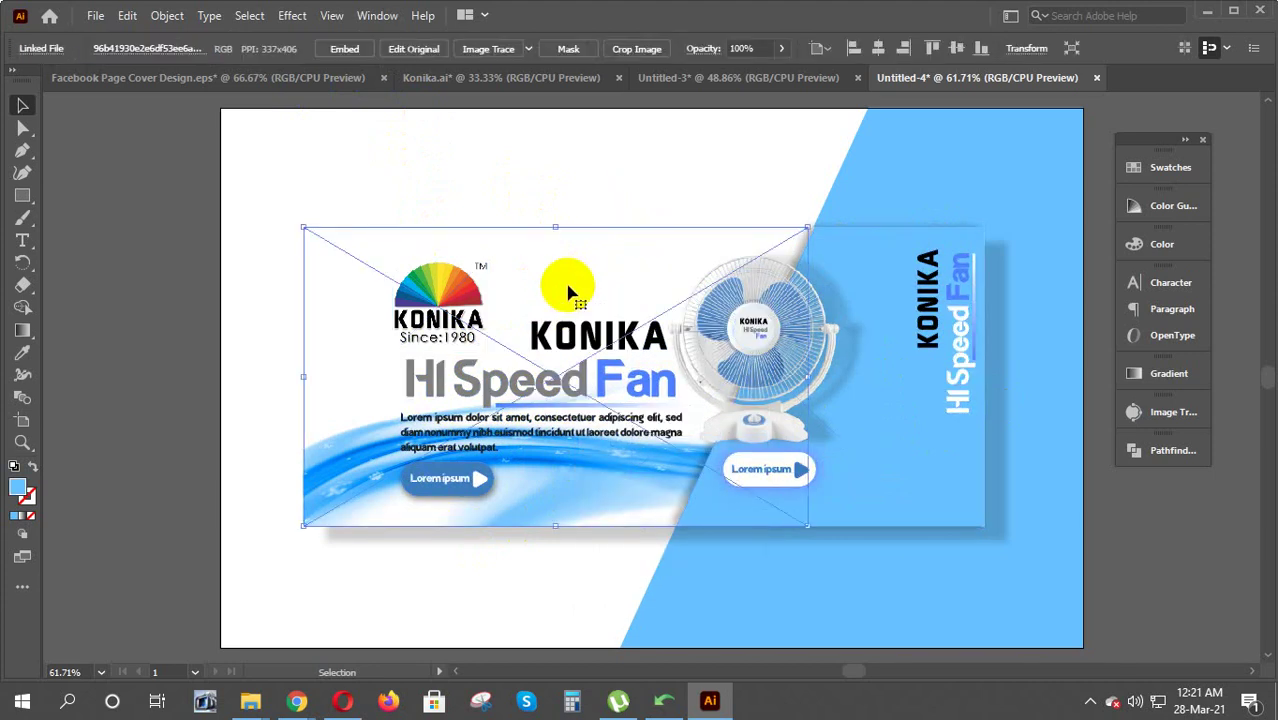
pyautogui.click(645, 296)
pyautogui.hotkey('ctrl', 'shift', 'a')
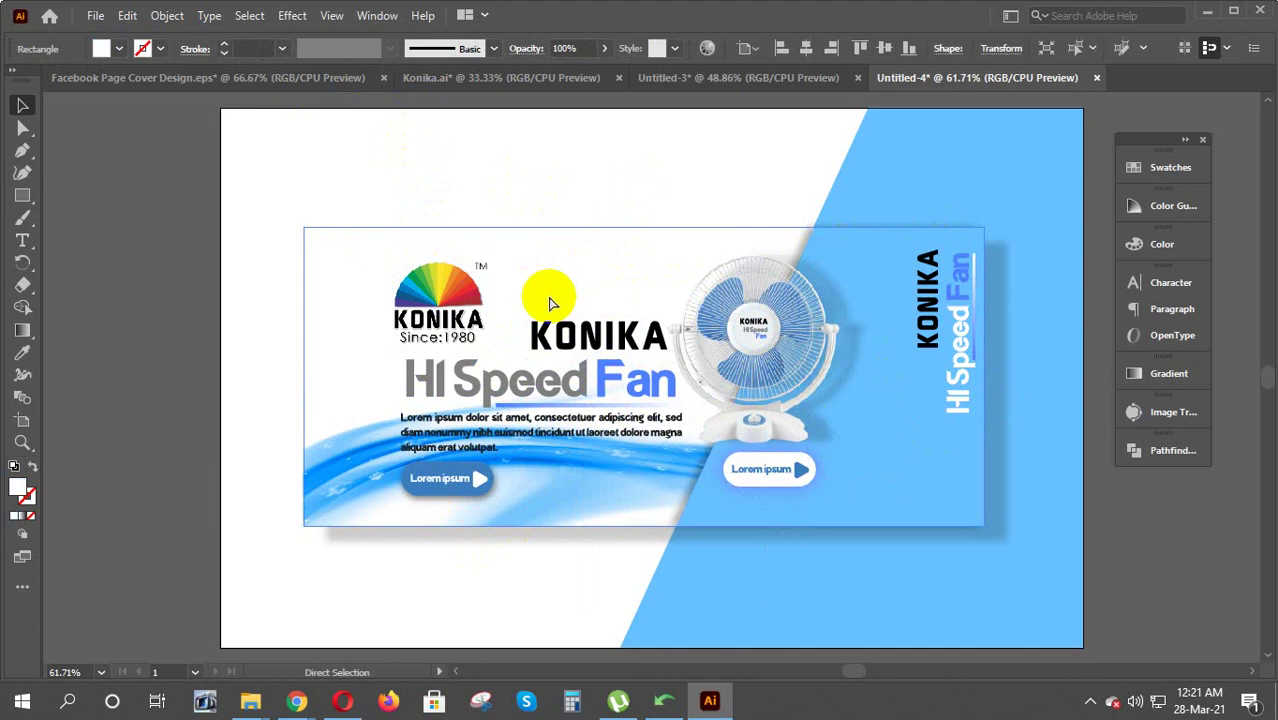
pyautogui.press('v')
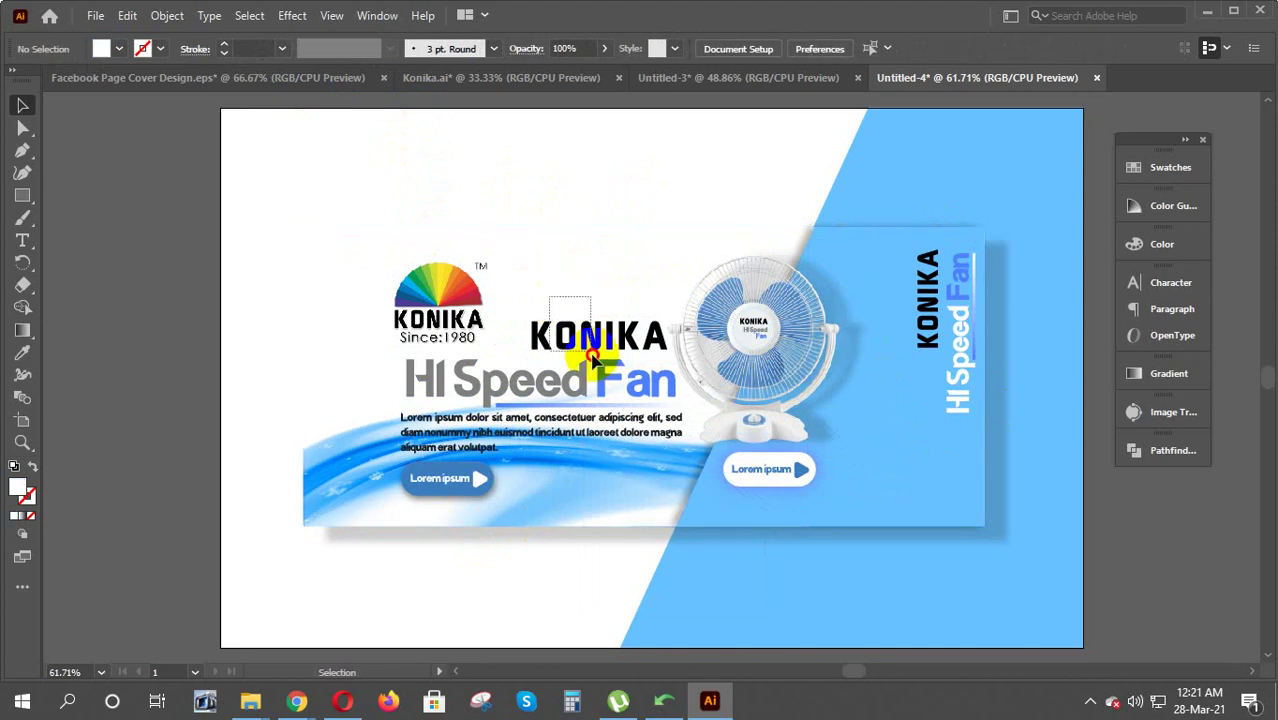
# Alt-drag copies of the KONIKA HI Speed Fan heading to the top and a Lorem ipsum button to the bottom-left
pyautogui.click(610, 388)
pyautogui.moveTo(607, 388)
pyautogui.mouseDown()
pyautogui.moveTo(703, 187)
pyautogui.moveTo(738, 188)
pyautogui.mouseUp()
pyautogui.click(1163, 575)
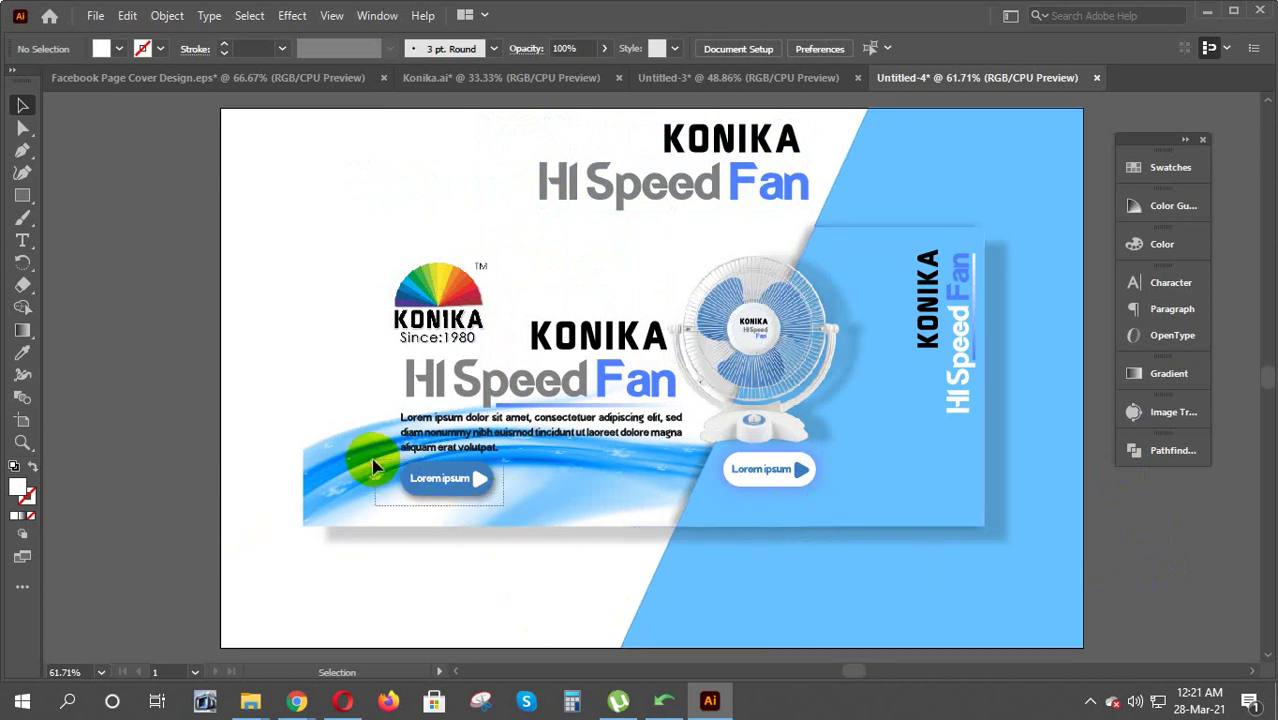
pyautogui.click(441, 481)
pyautogui.moveTo(452, 483)
pyautogui.mouseDown()
pyautogui.moveTo(356, 592)
pyautogui.moveTo(410, 570)
pyautogui.moveTo(362, 592)
pyautogui.mouseUp()
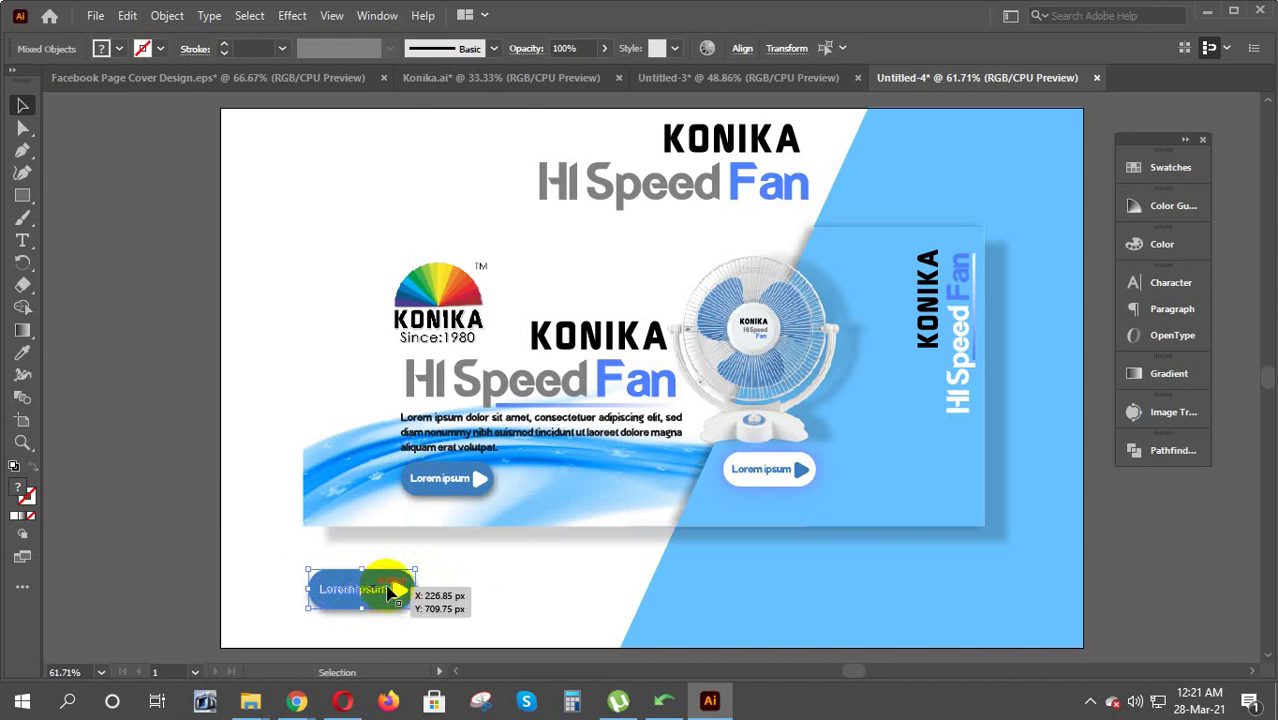
# Alt-drag a copy of the KONIKA Since:1980 logo, shrink it, and place it bottom-right
pyautogui.click(451, 570)
pyautogui.click(448, 308)
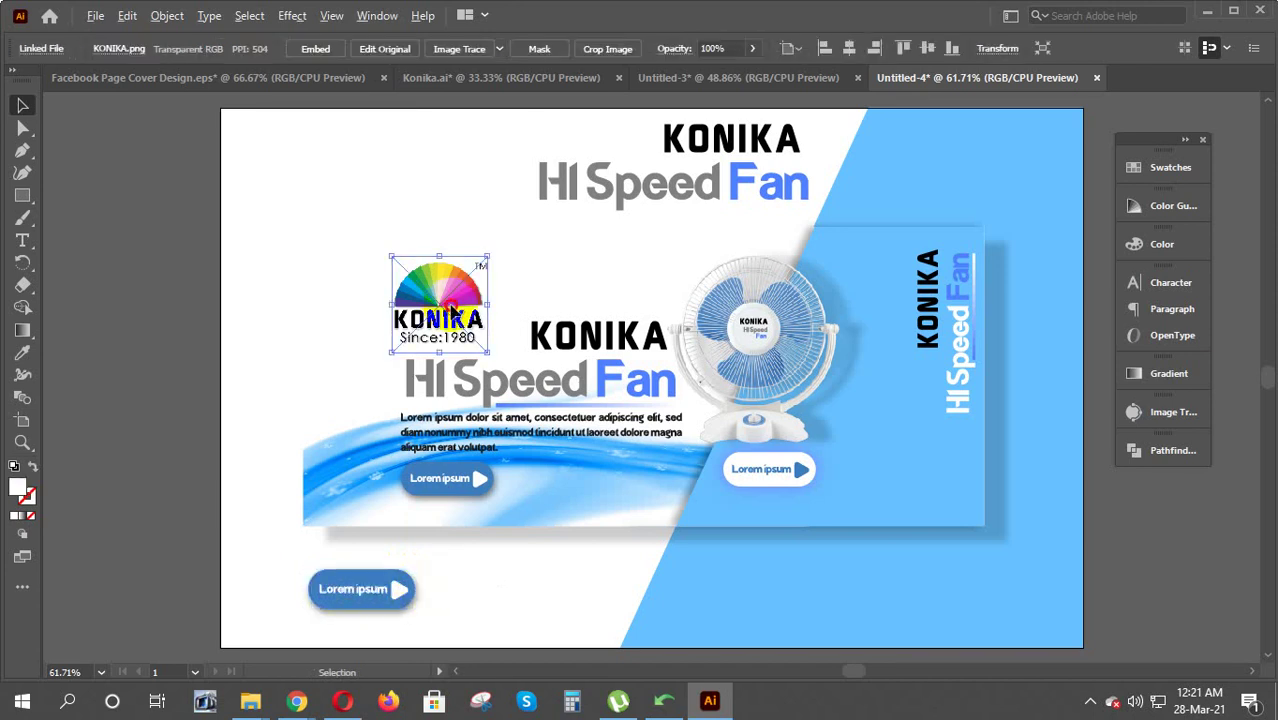
pyautogui.moveTo(452, 312); pyautogui.dragTo(987, 551)
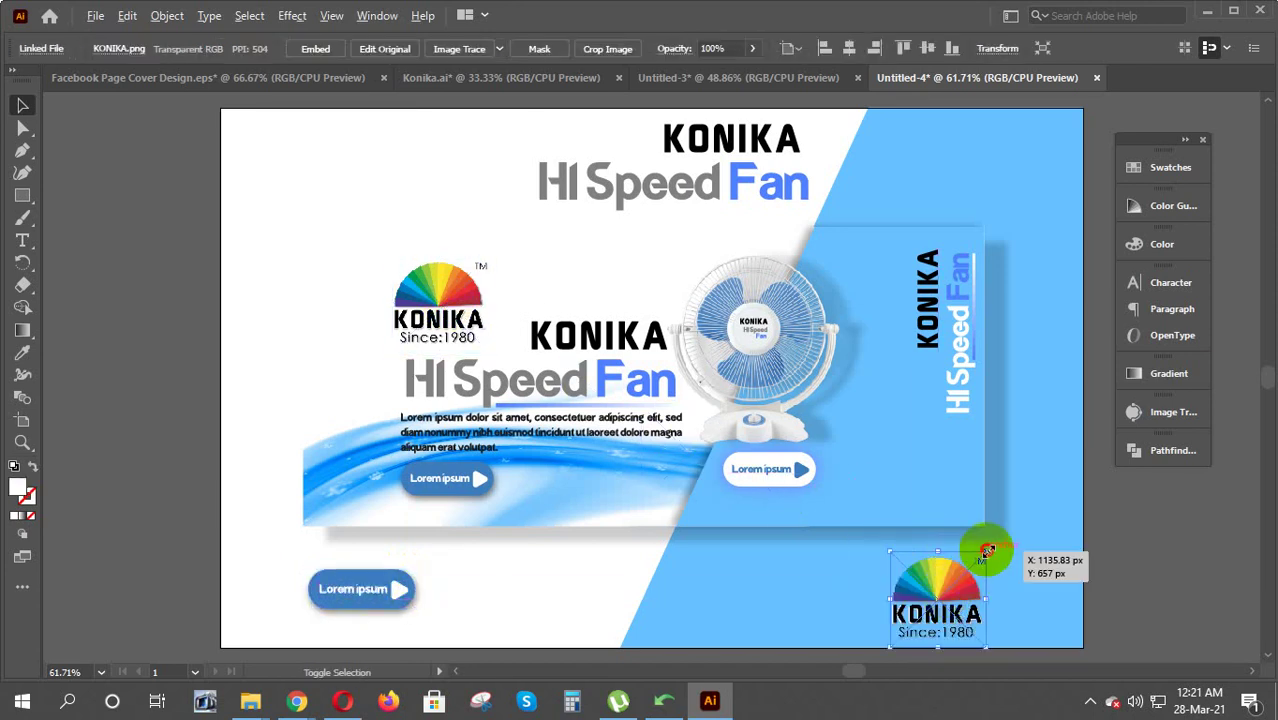
pyautogui.moveTo(987, 551); pyautogui.dragTo(975, 563)
pyautogui.moveTo(945, 608)
pyautogui.mouseDown()
pyautogui.moveTo(1038, 617)
pyautogui.moveTo(1055, 605)
pyautogui.mouseUp()
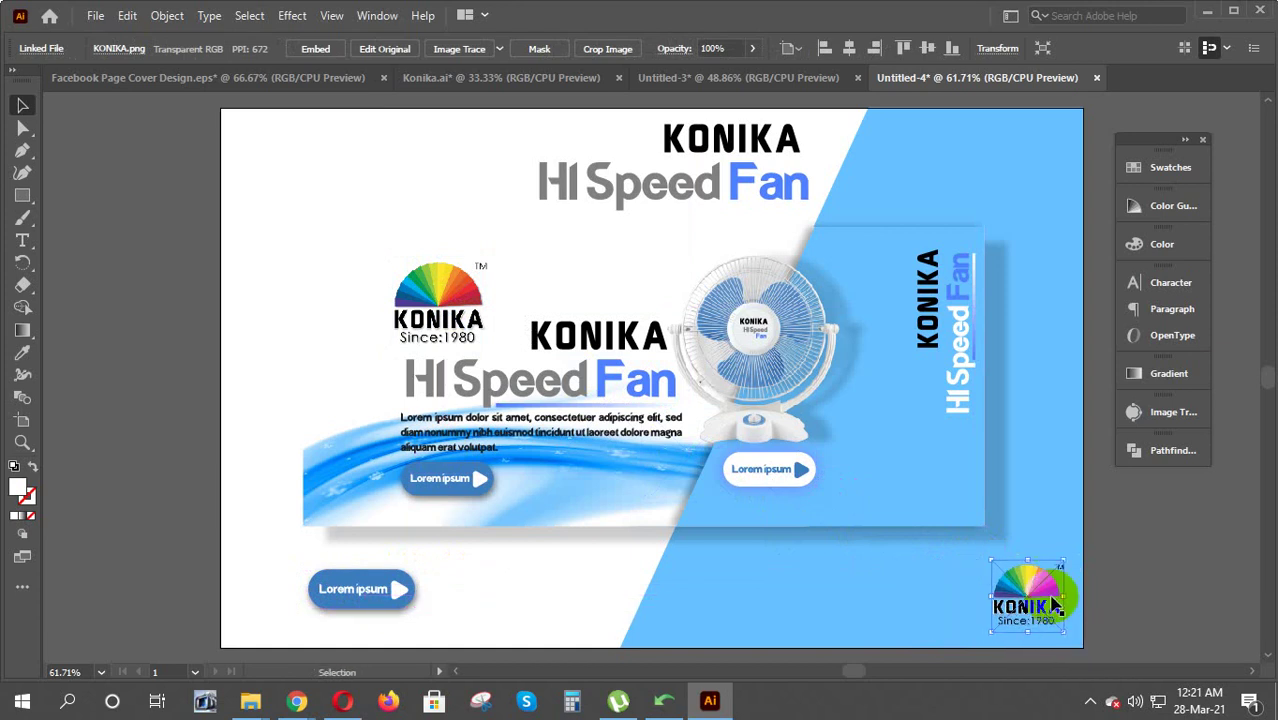
pyautogui.click(1145, 583)
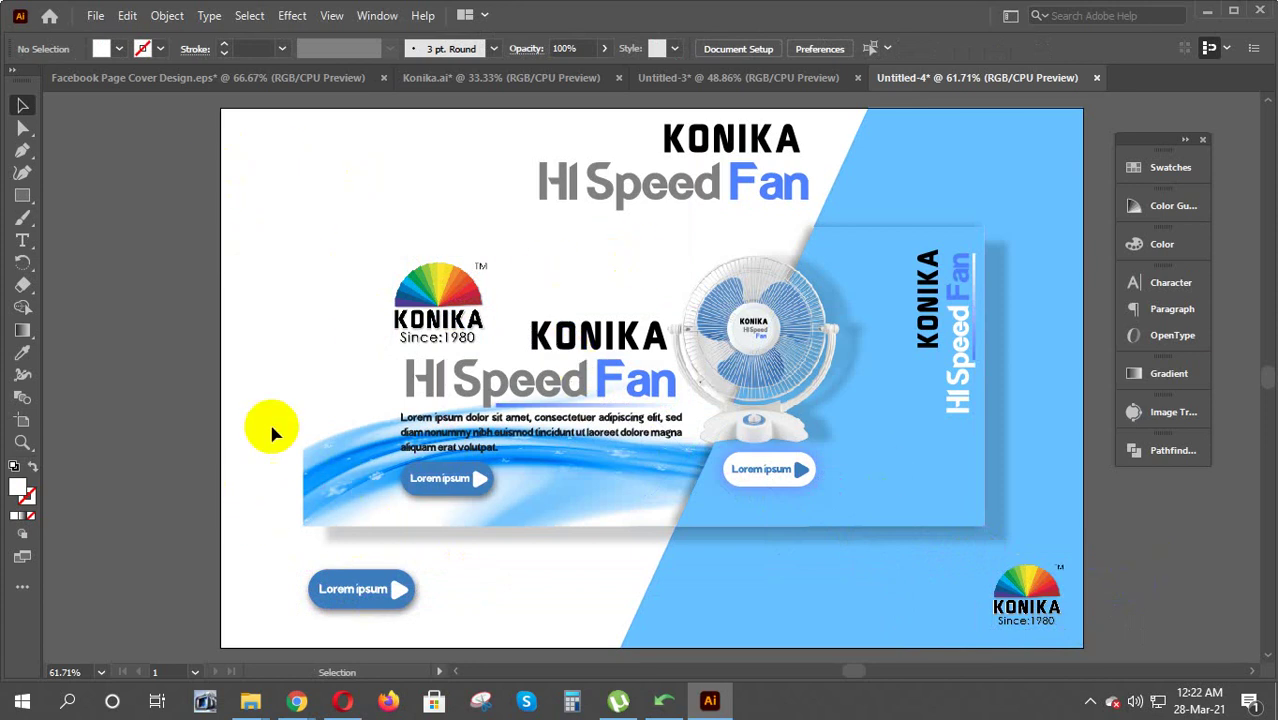
# Draw a full-artboard rectangle, fill it grey, and send it to the back
pyautogui.click(16, 202)
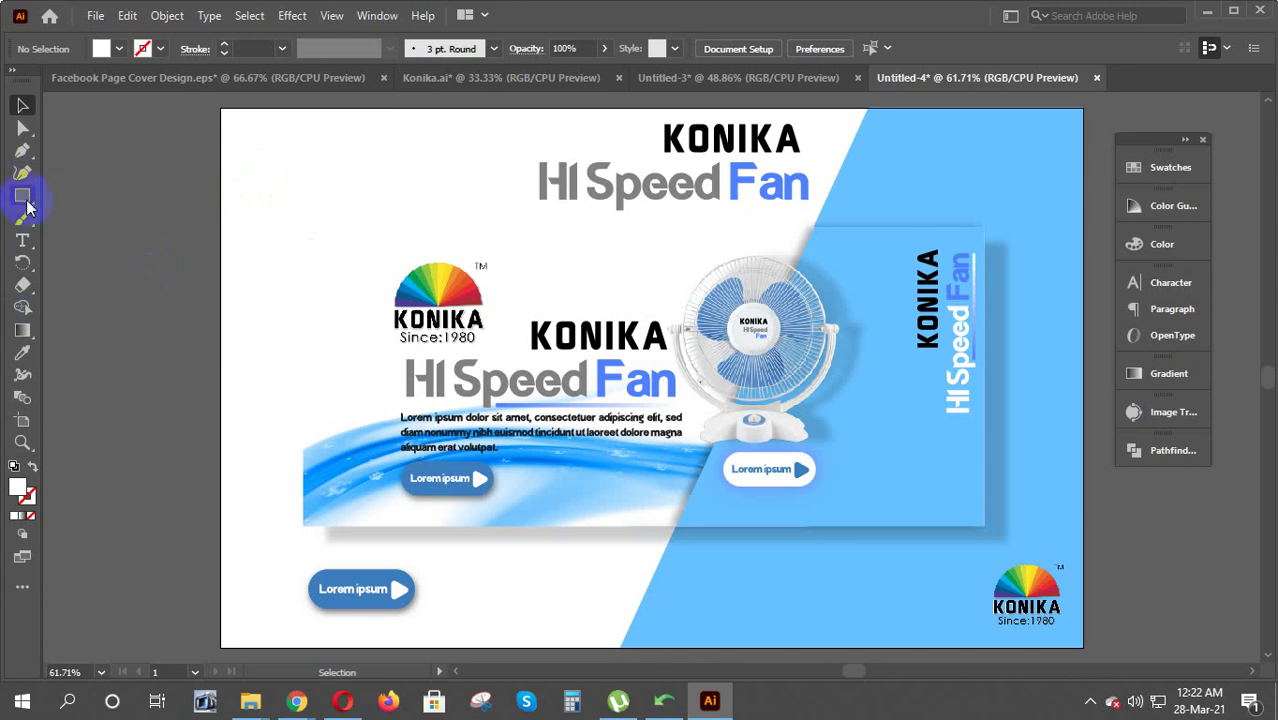
pyautogui.click(25, 200)
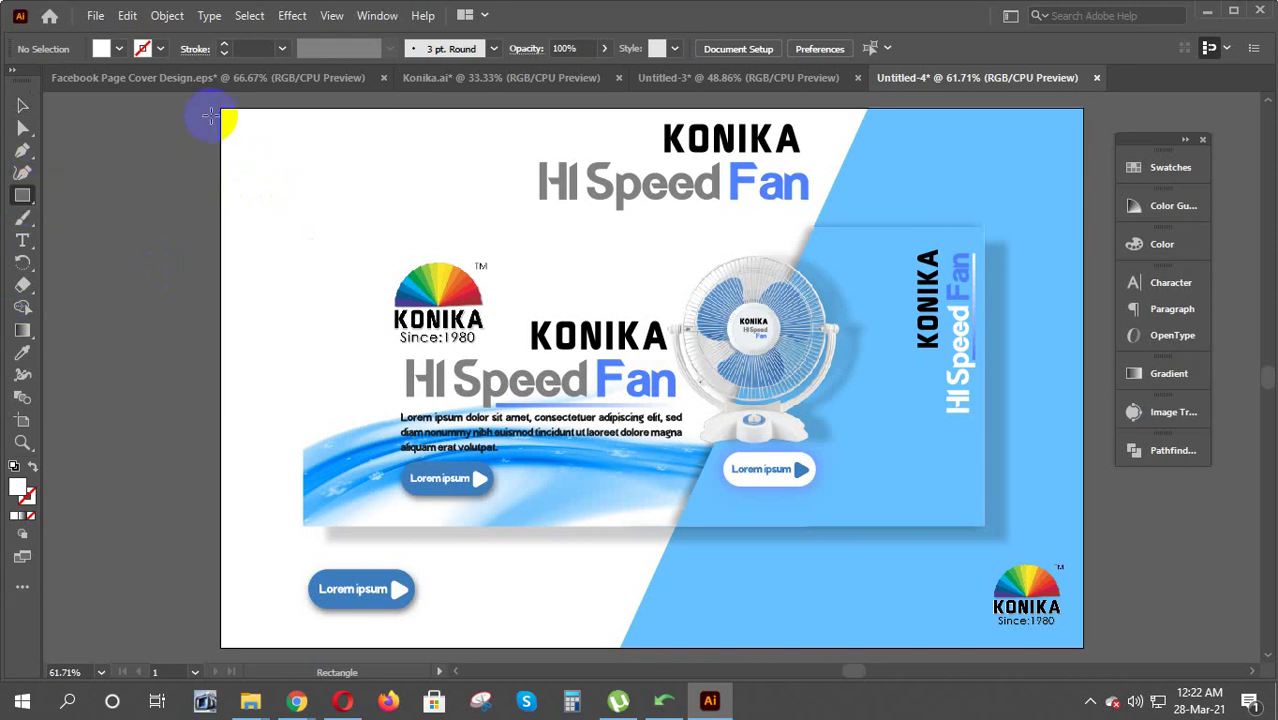
pyautogui.moveTo(217, 106)
pyautogui.mouseDown()
pyautogui.moveTo(1085, 626)
pyautogui.moveTo(1086, 648)
pyautogui.mouseUp()
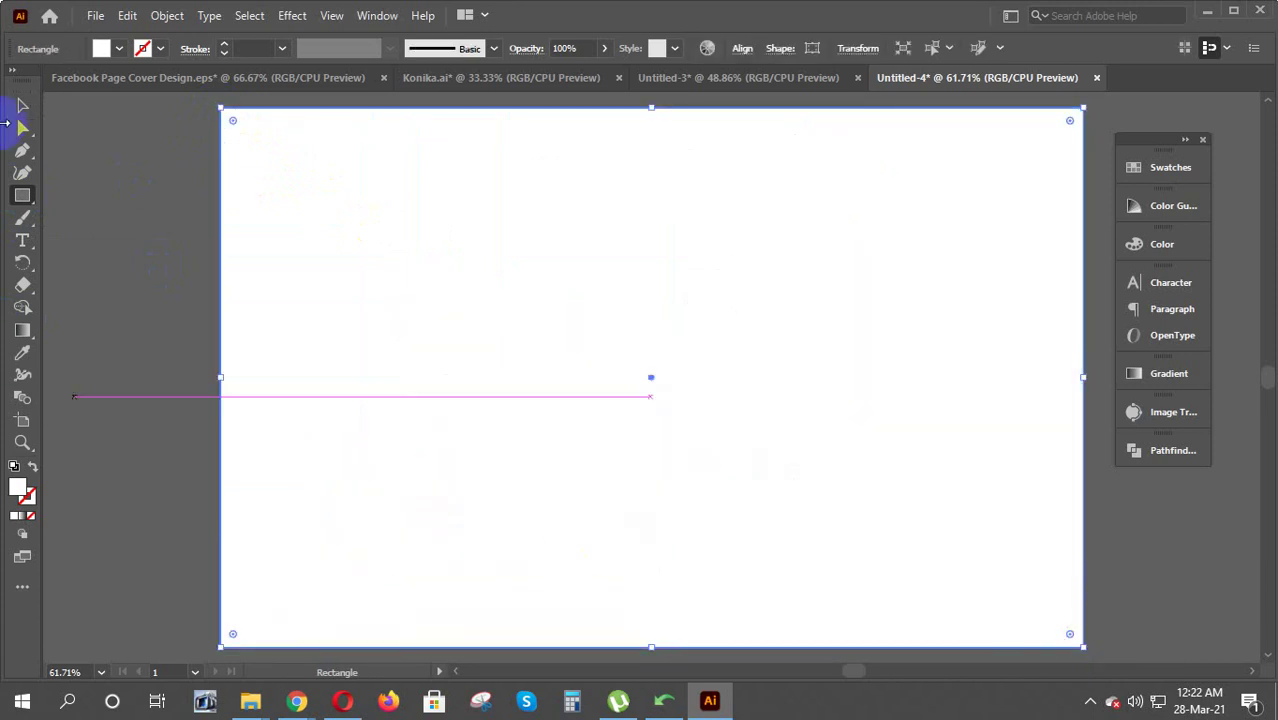
pyautogui.click(1165, 167)
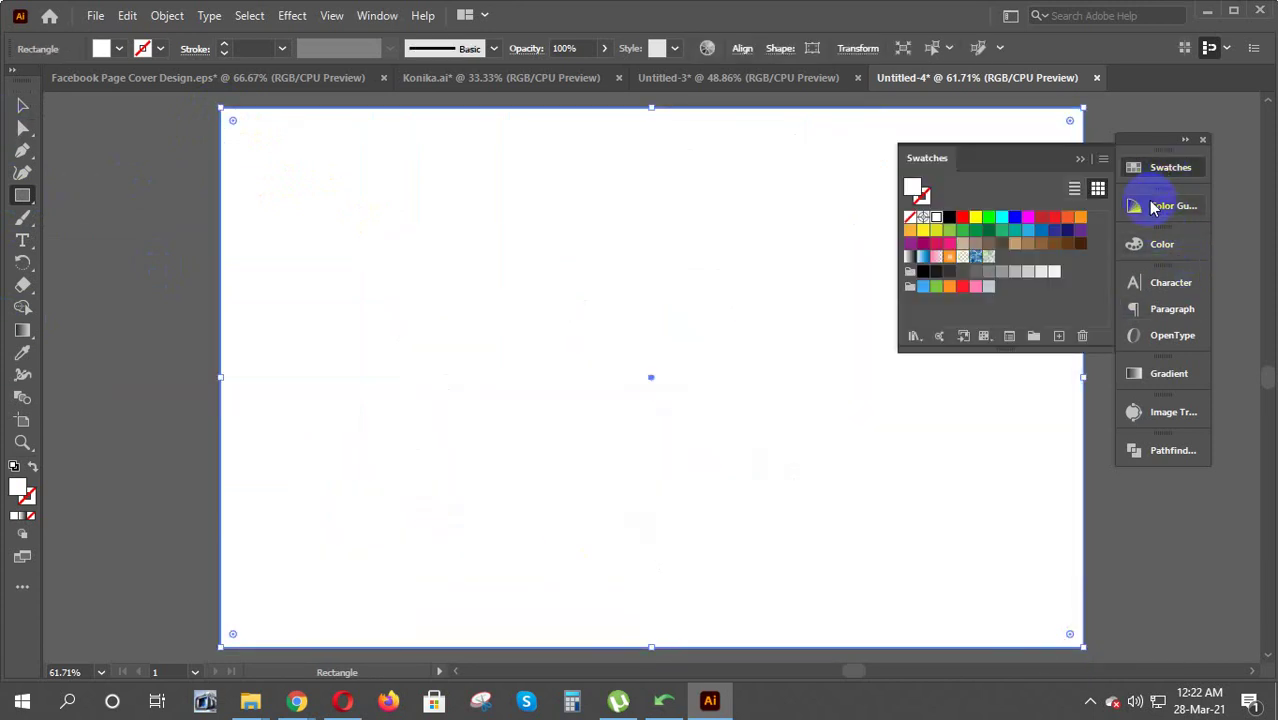
pyautogui.click(1028, 274)
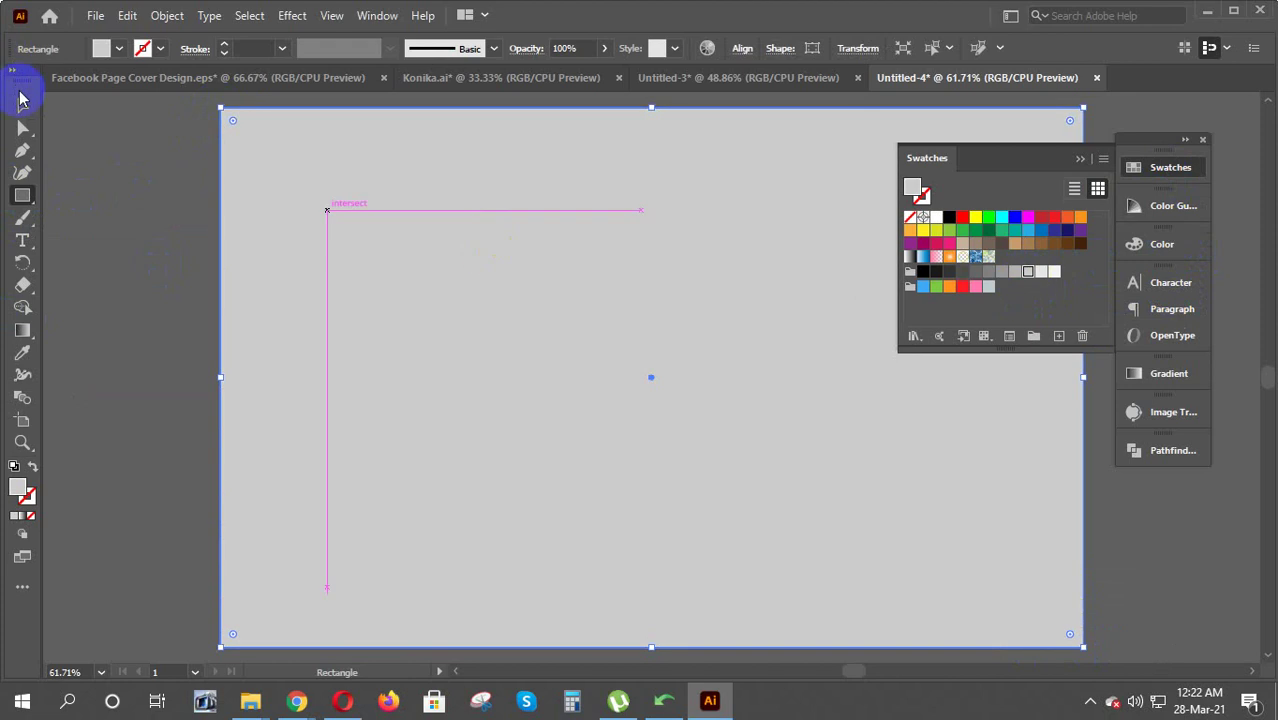
pyautogui.click(22, 105)
pyautogui.rightClick(445, 291)
pyautogui.moveTo(497, 587)
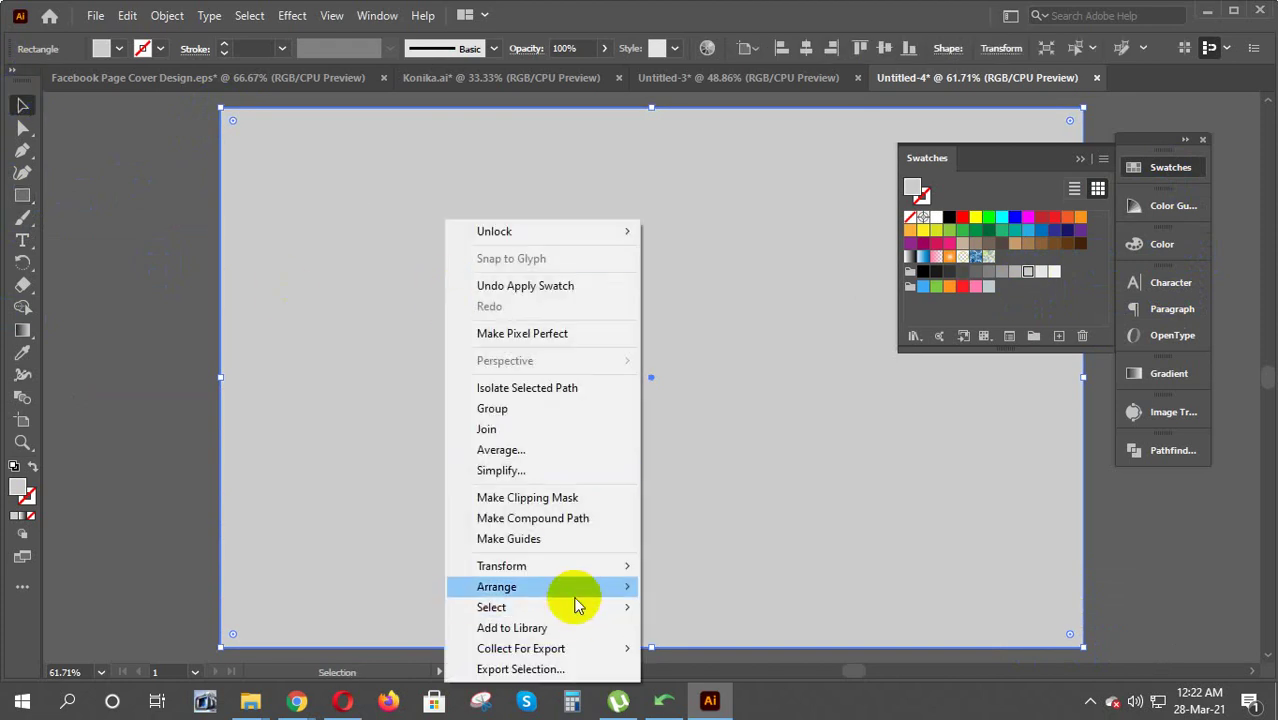
pyautogui.click(703, 649)
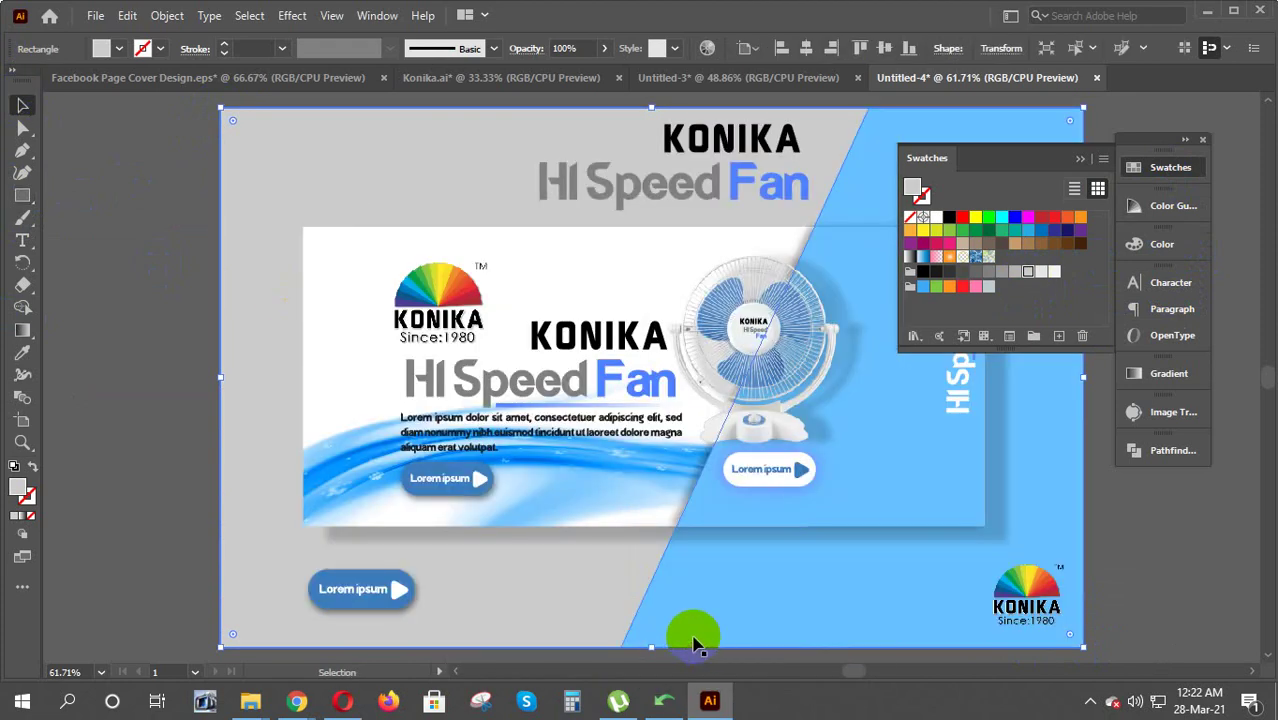
pyautogui.click(70, 376)
pyautogui.click(1080, 158)
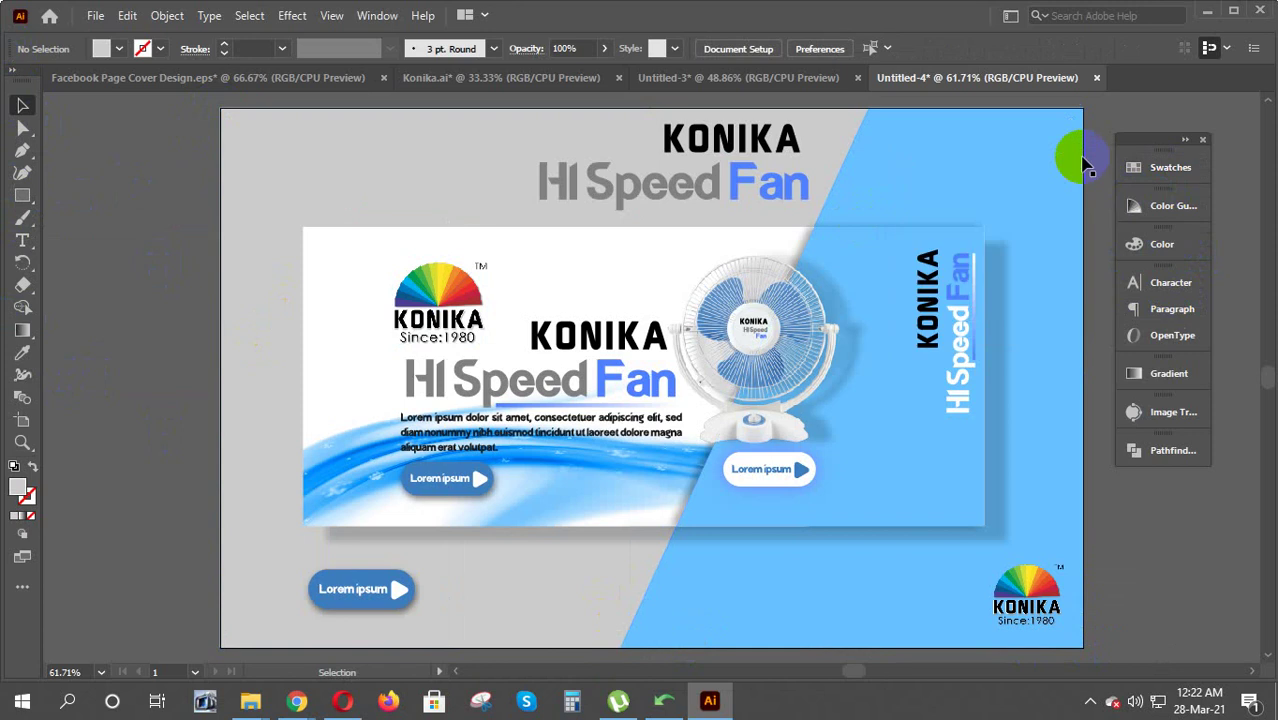
# Change the background rectangle's fill to a lighter grey swatch
pyautogui.click(258, 268)
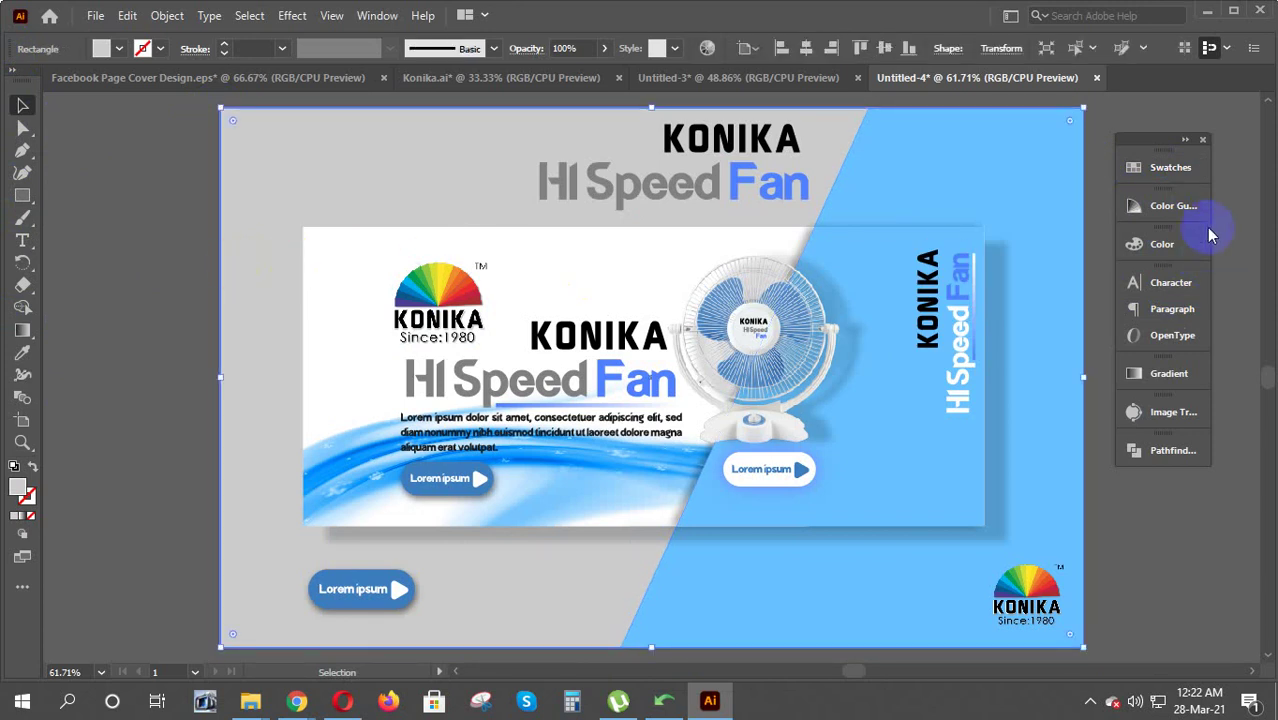
pyautogui.click(1165, 167)
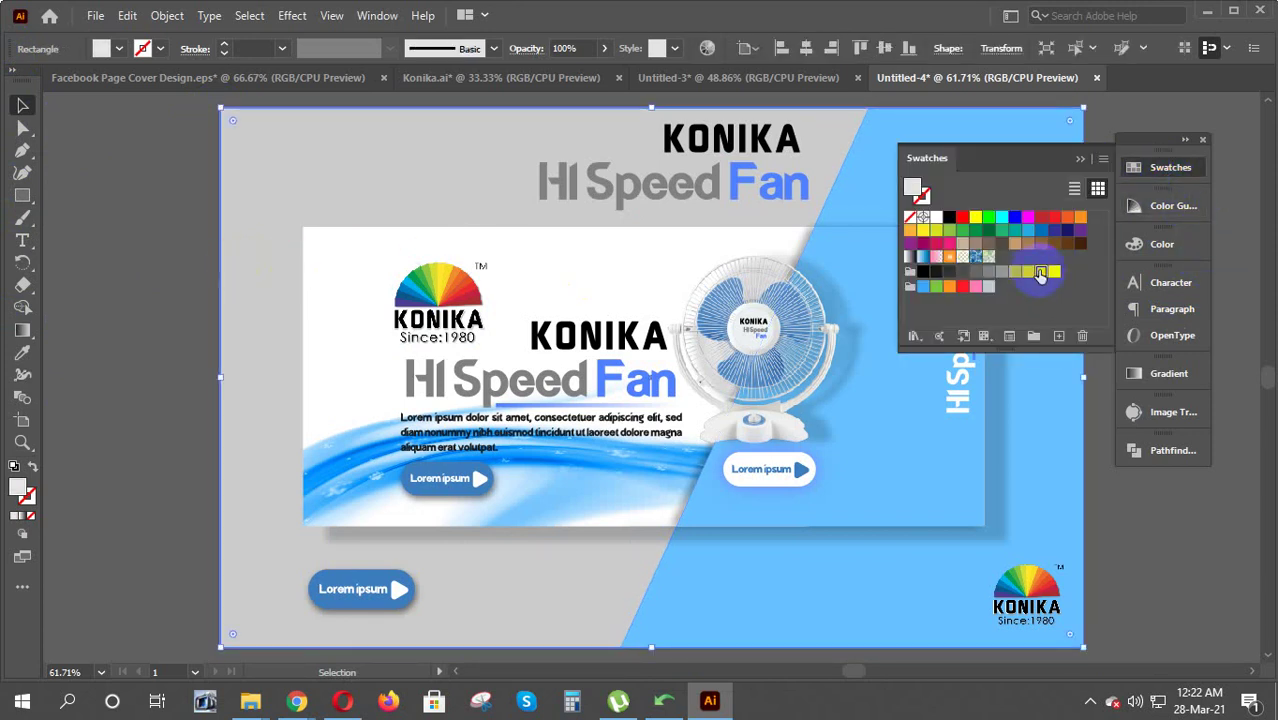
pyautogui.click(1040, 272)
pyautogui.click(148, 265)
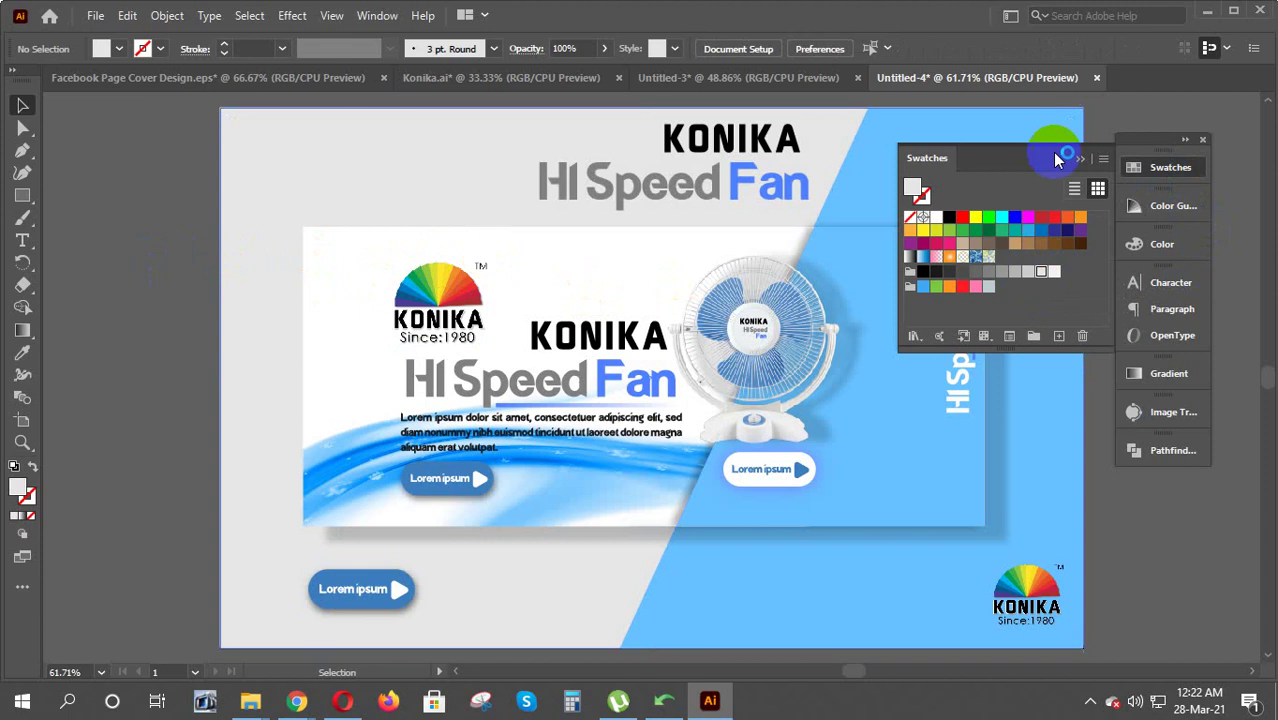
pyautogui.click(1079, 158)
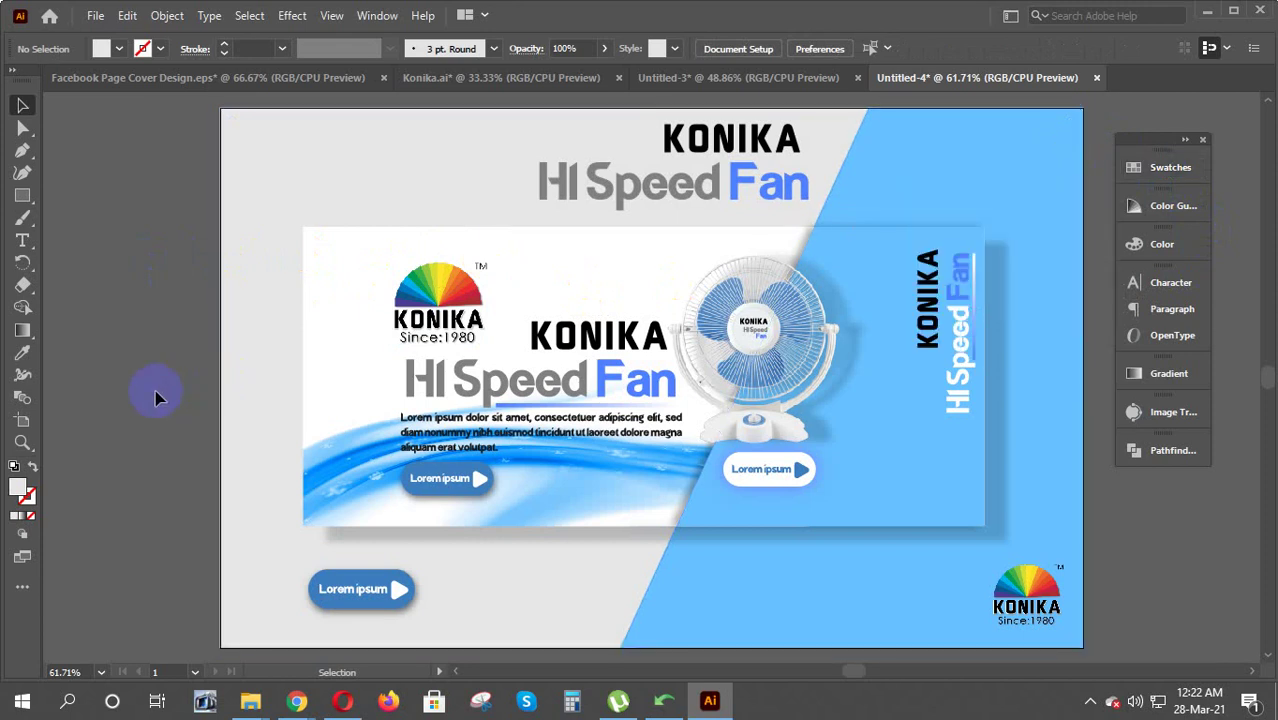
# Export the mockup through Save for Web as the JPEG Facebook-Page-Cover-Design-M.jpg
pyautogui.hotkey('ctrl', '-')
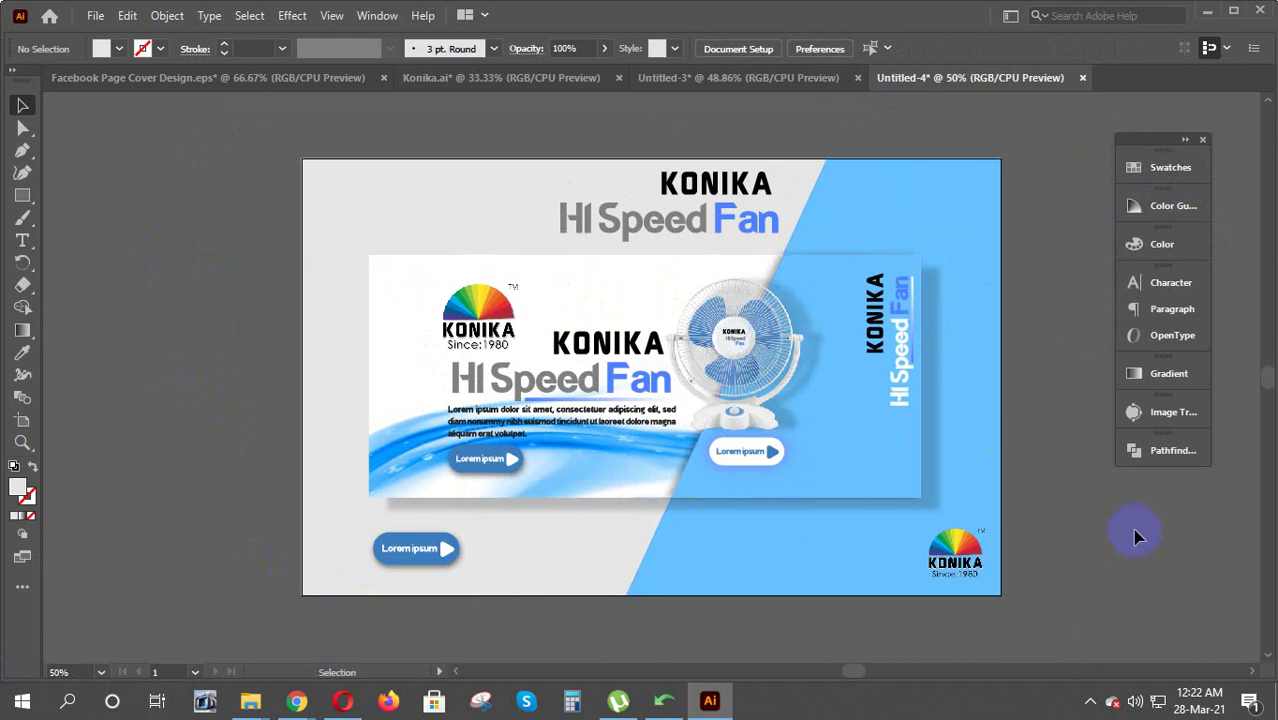
pyautogui.click(96, 16)
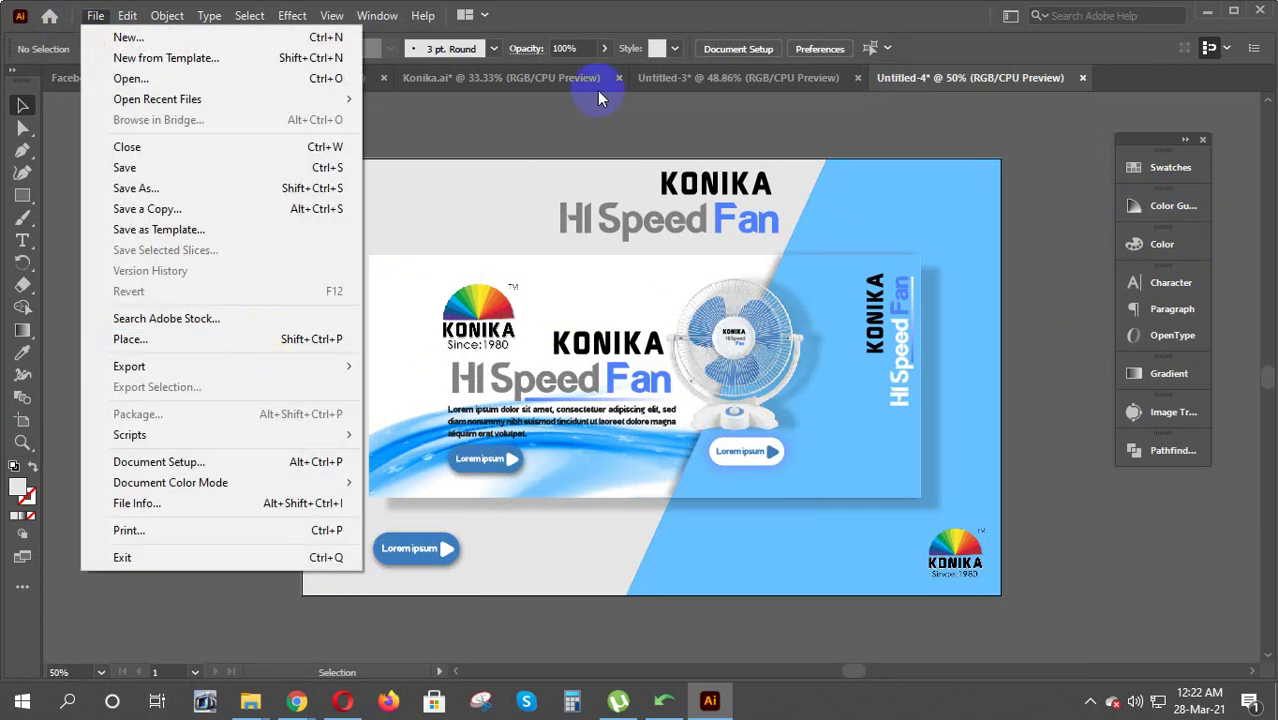
pyautogui.moveTo(129, 366)
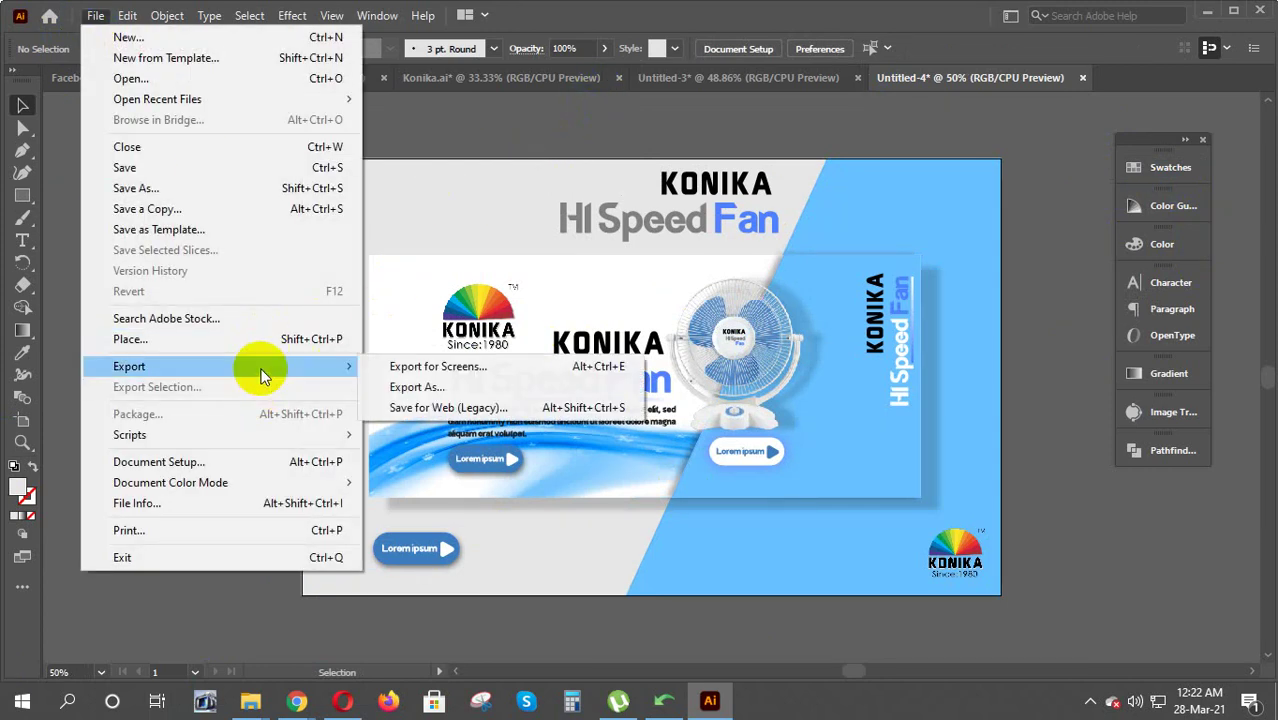
pyautogui.click(475, 409)
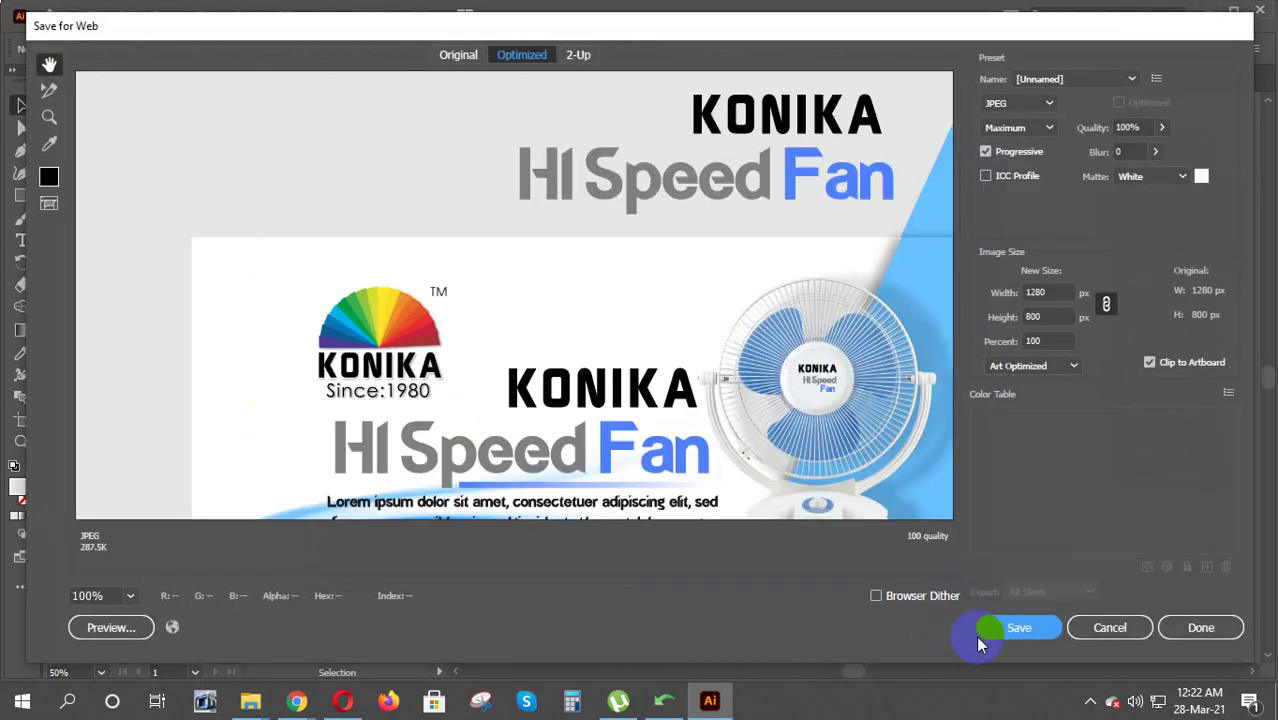
pyautogui.click(1008, 631)
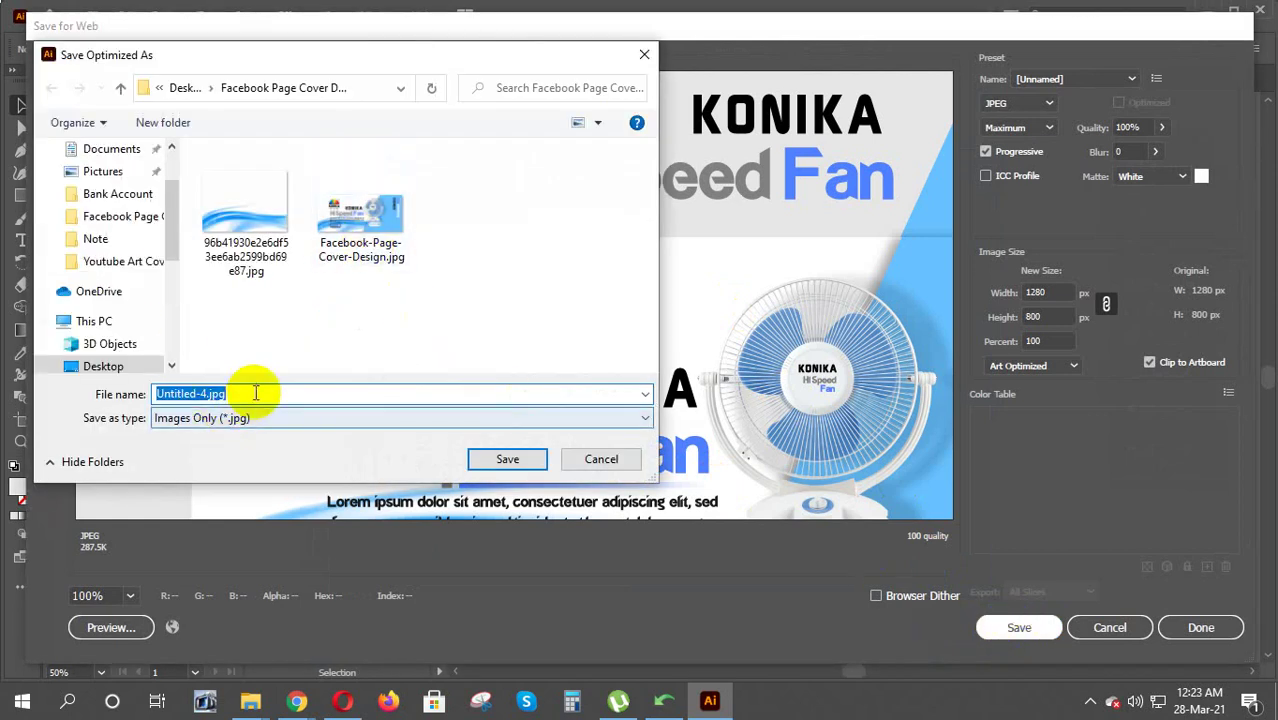
pyautogui.click(360, 225)
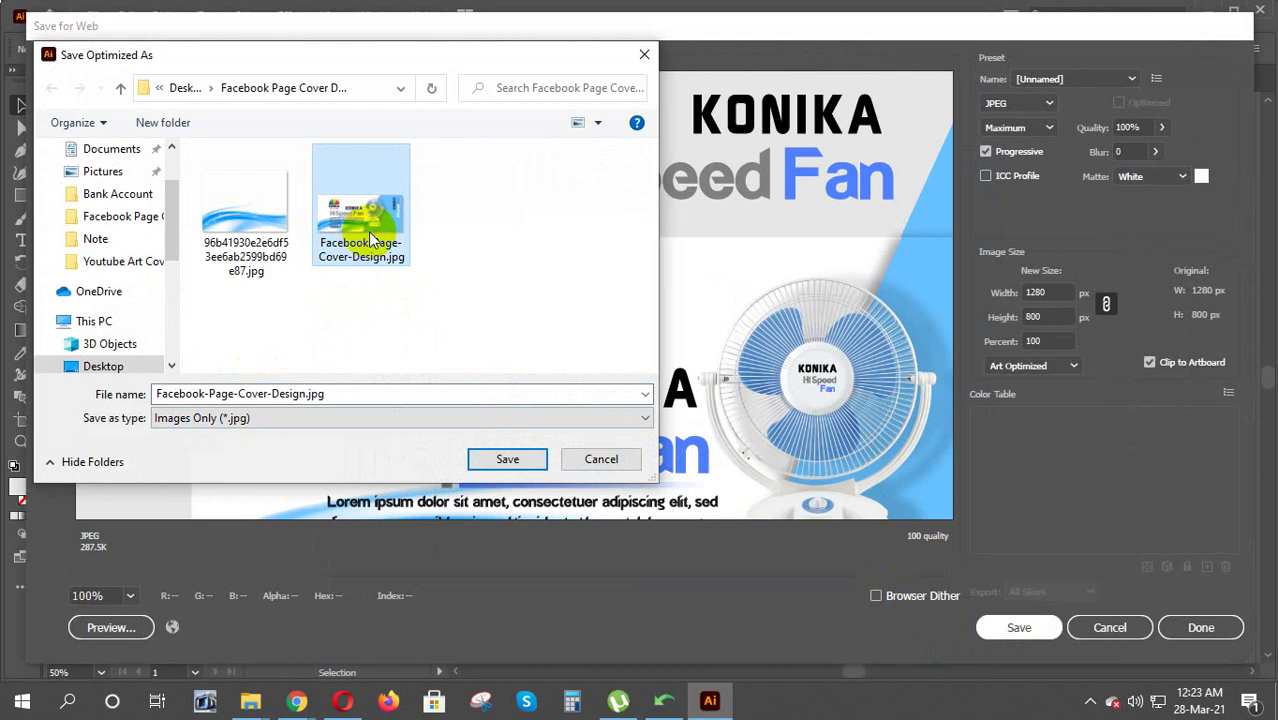
pyautogui.click(285, 395)
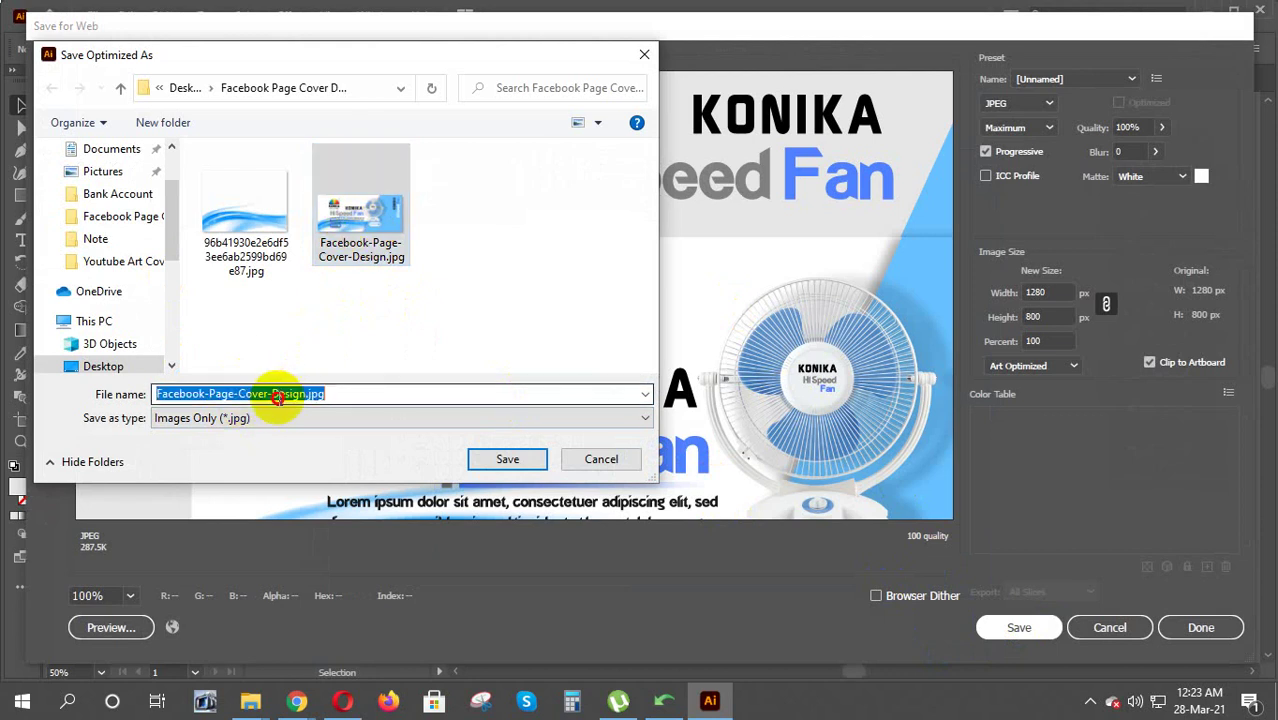
pyautogui.click(300, 394)
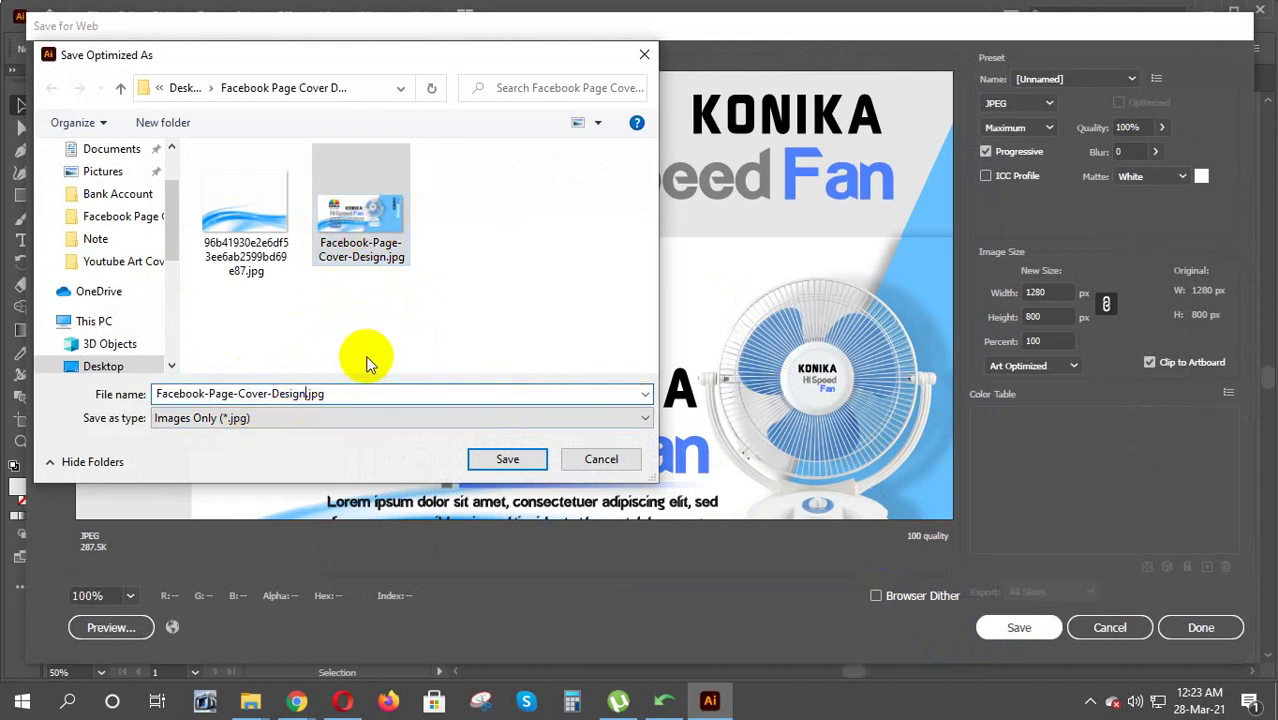
pyautogui.write('-')
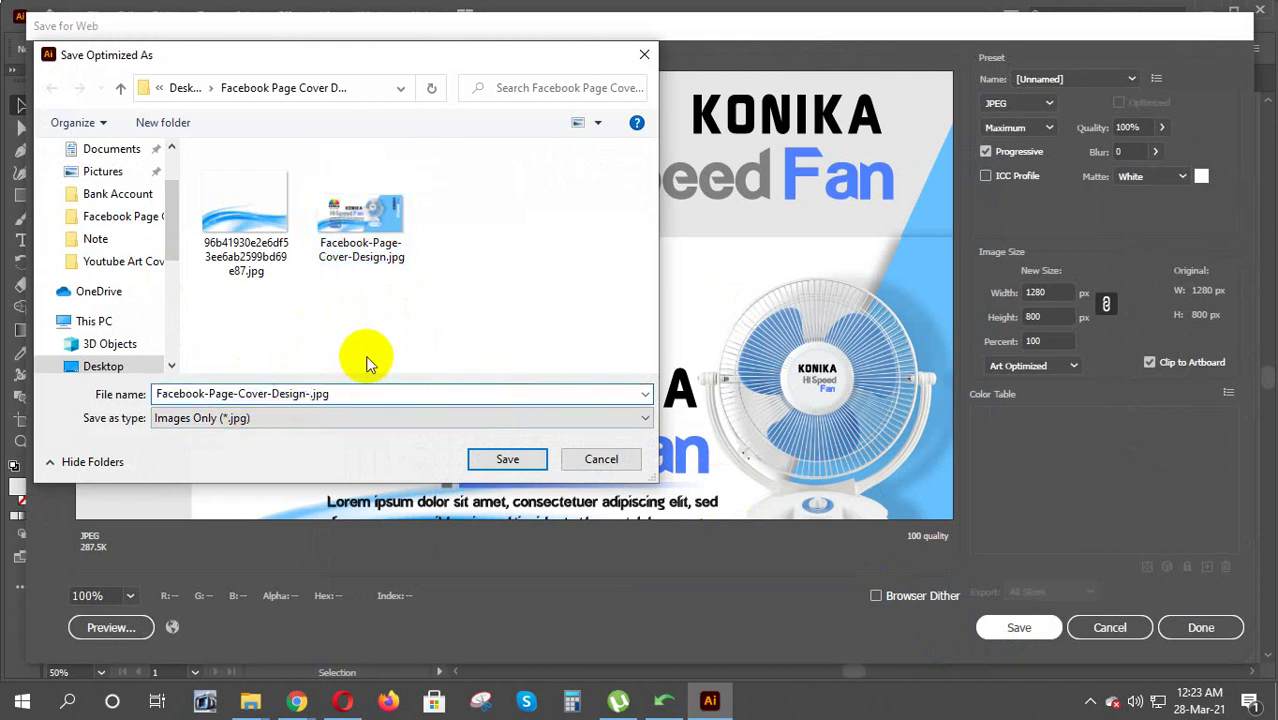
pyautogui.write('M')
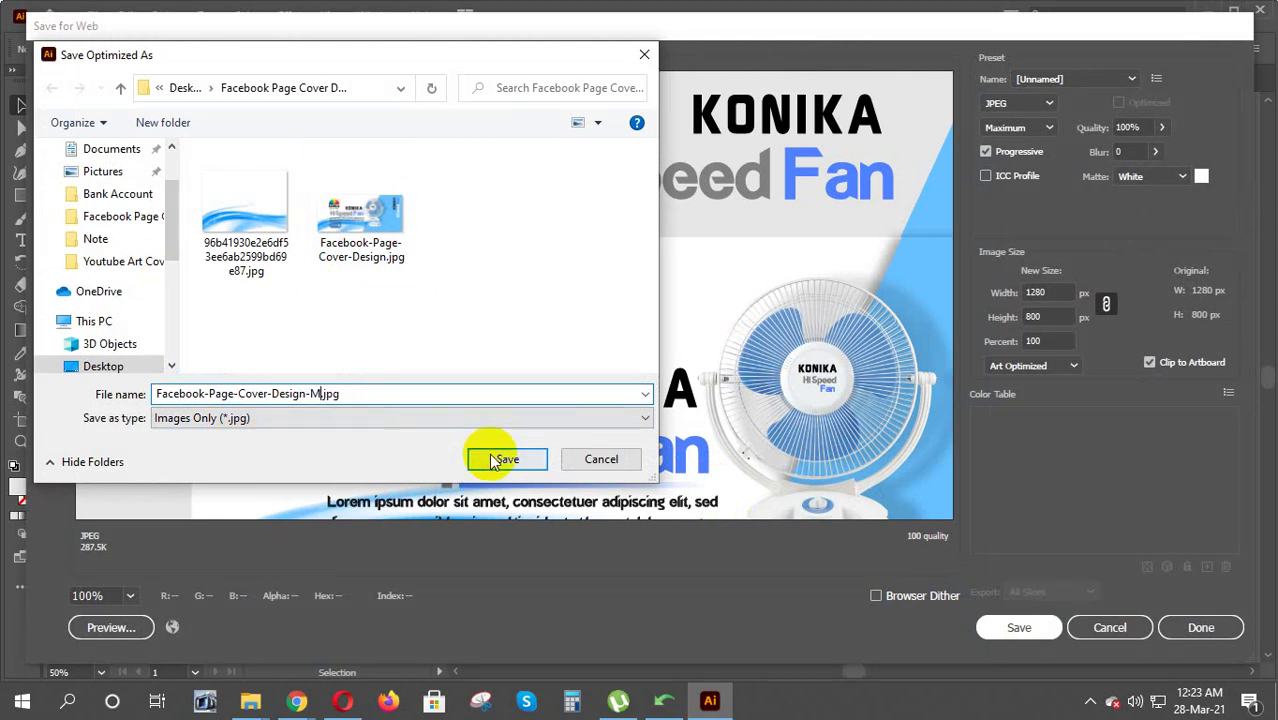
pyautogui.click(508, 459)
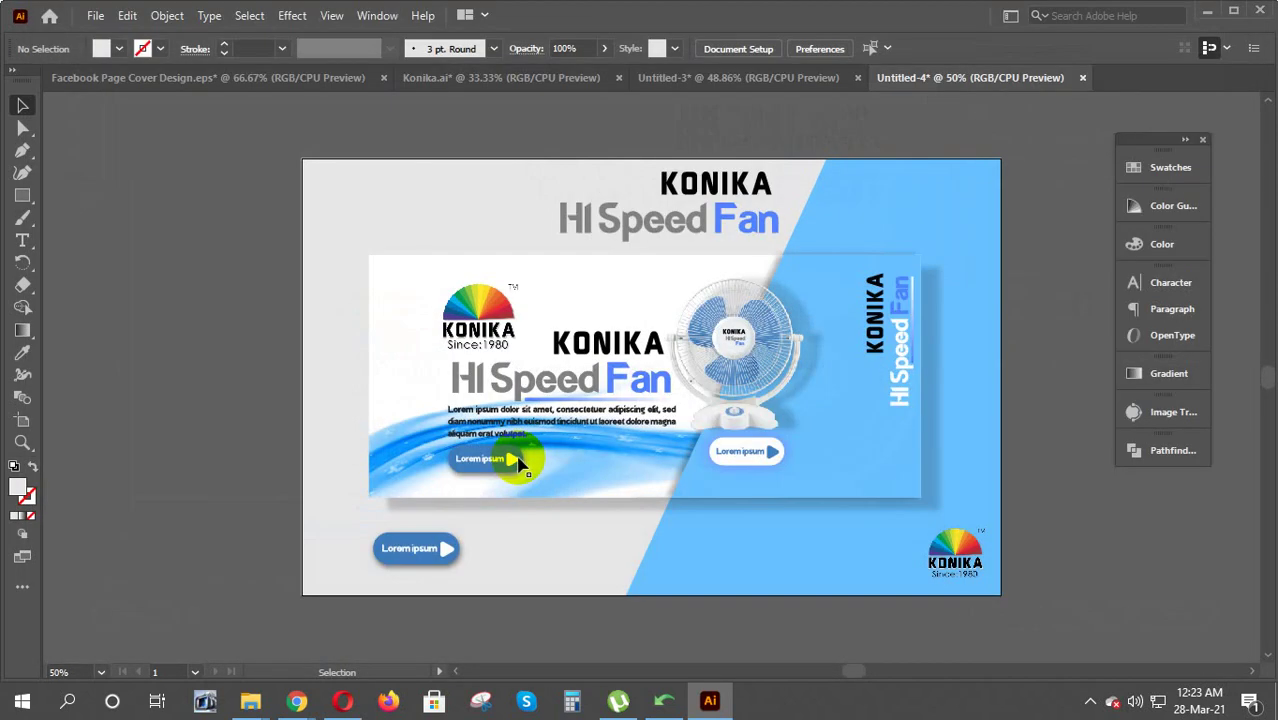
# Close Untitled-4, Untitled-3 and Konika.ai without saving, and save and close the cover EPS
pyautogui.click(1082, 78)
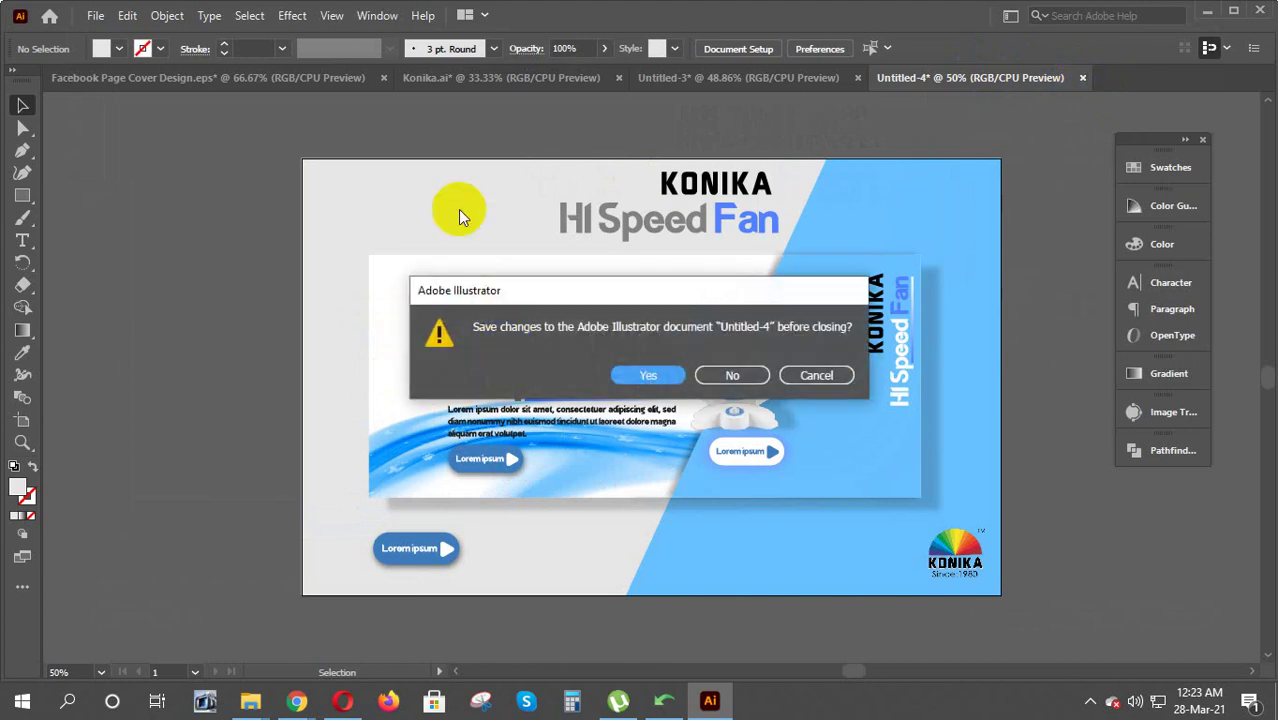
pyautogui.click(732, 375)
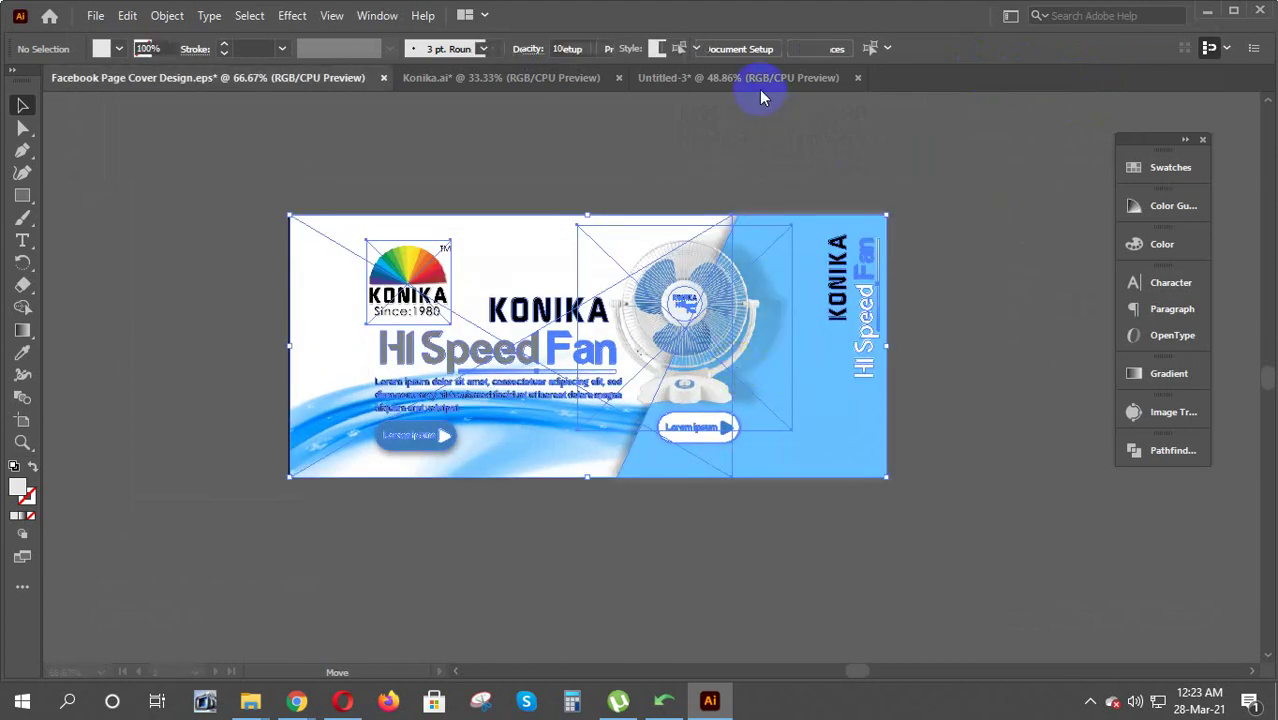
pyautogui.click(715, 78)
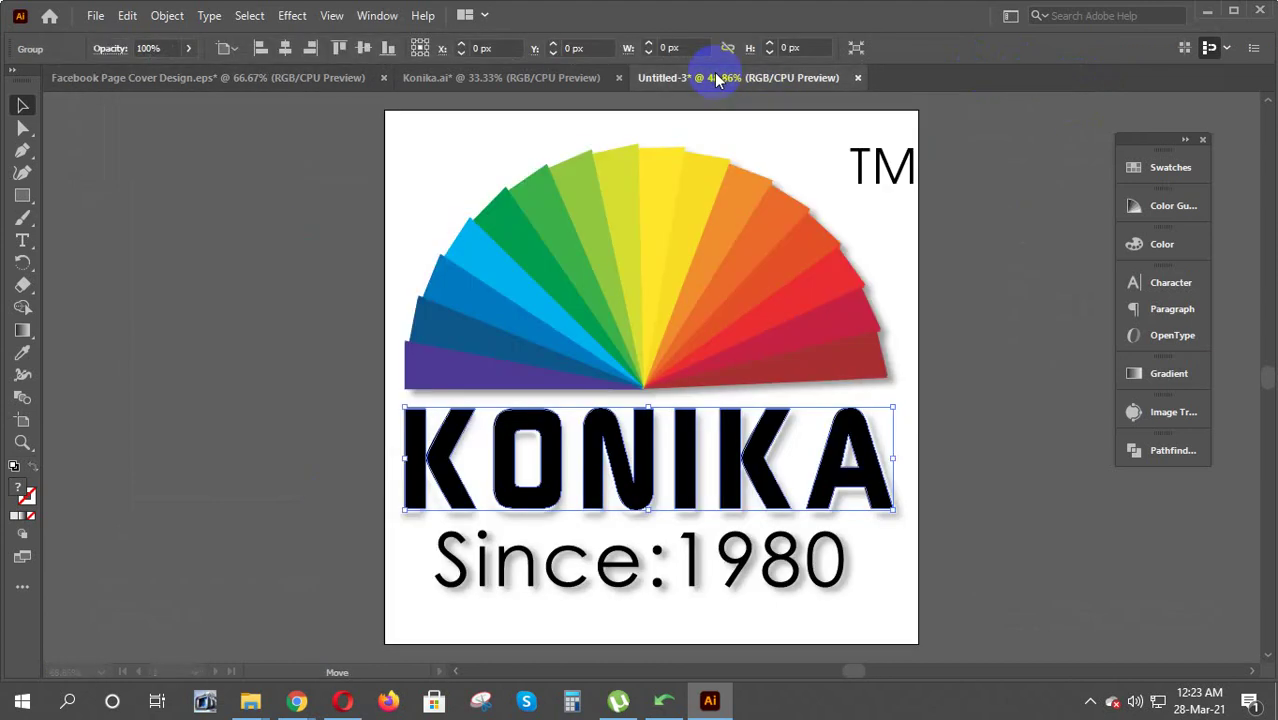
pyautogui.click(857, 77)
pyautogui.click(742, 374)
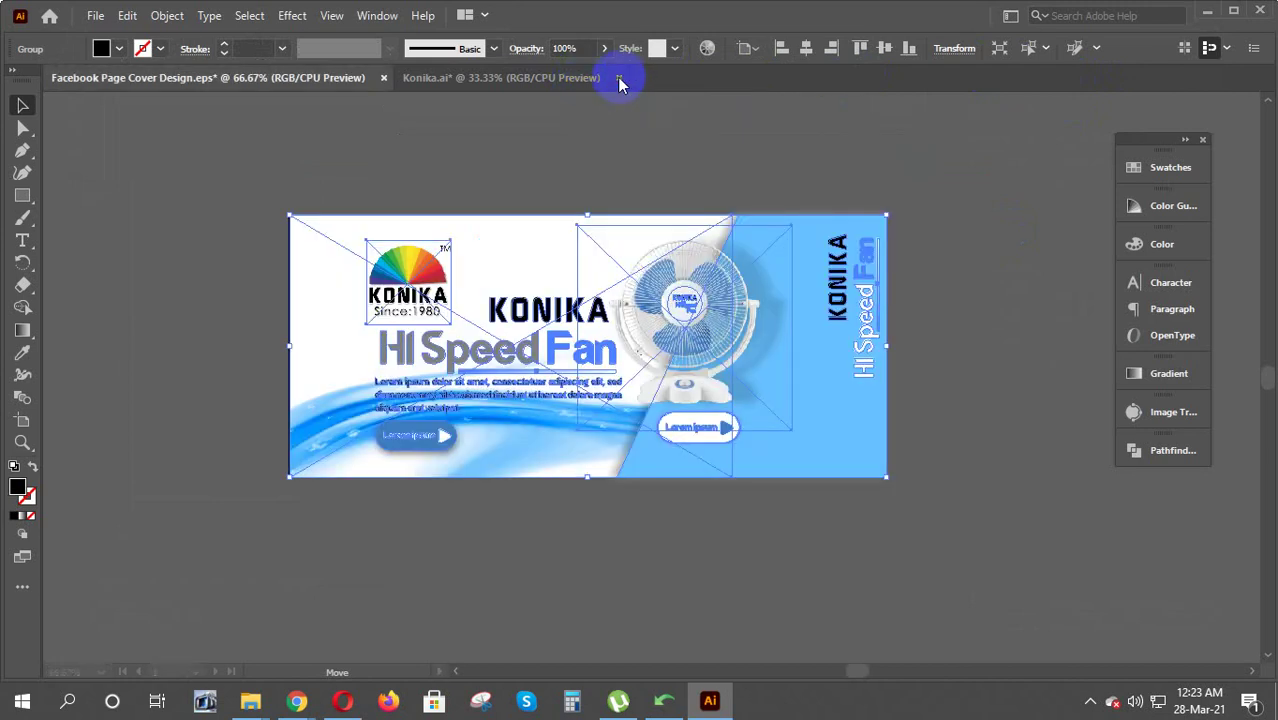
pyautogui.click(617, 82)
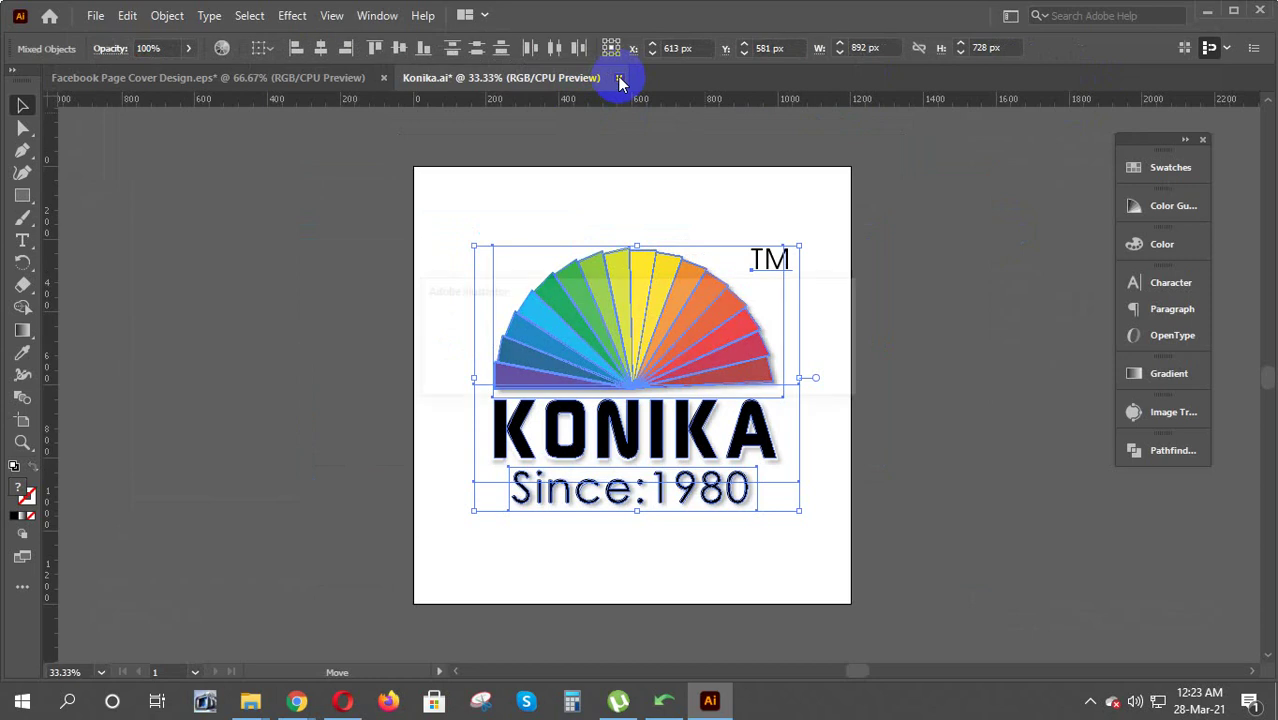
pyautogui.click(738, 378)
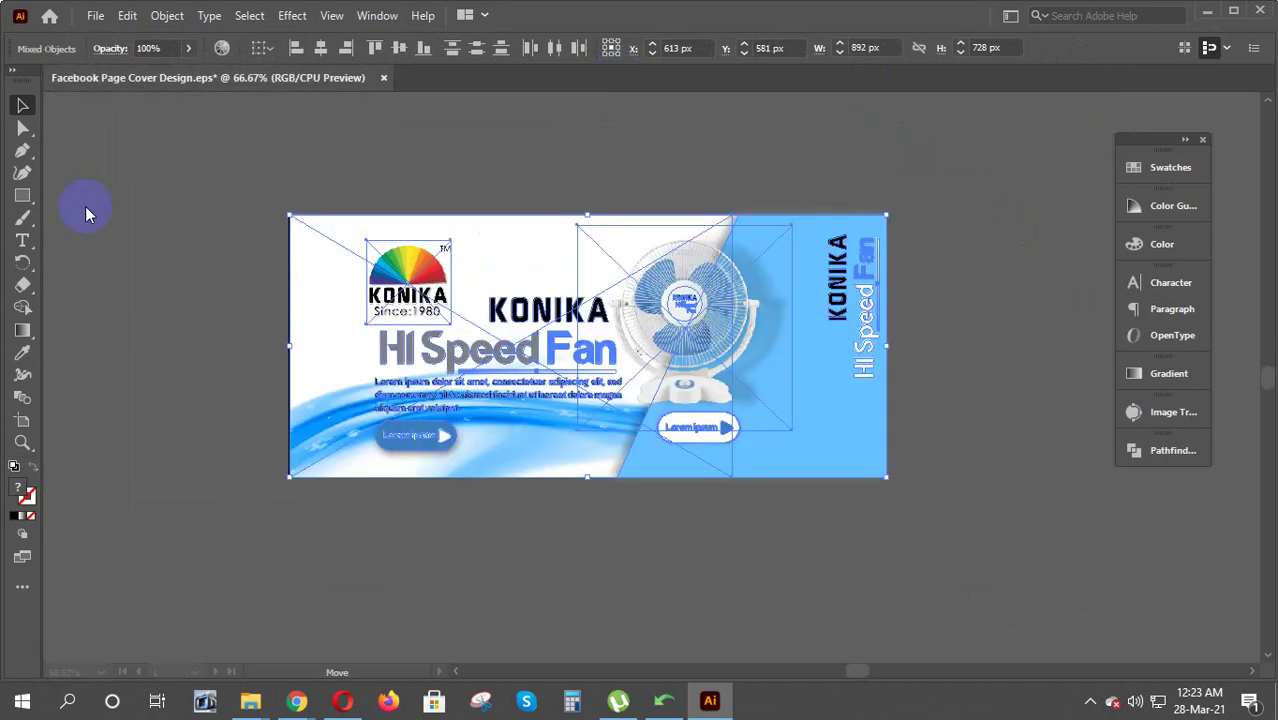
pyautogui.click(388, 82)
pyautogui.click(650, 374)
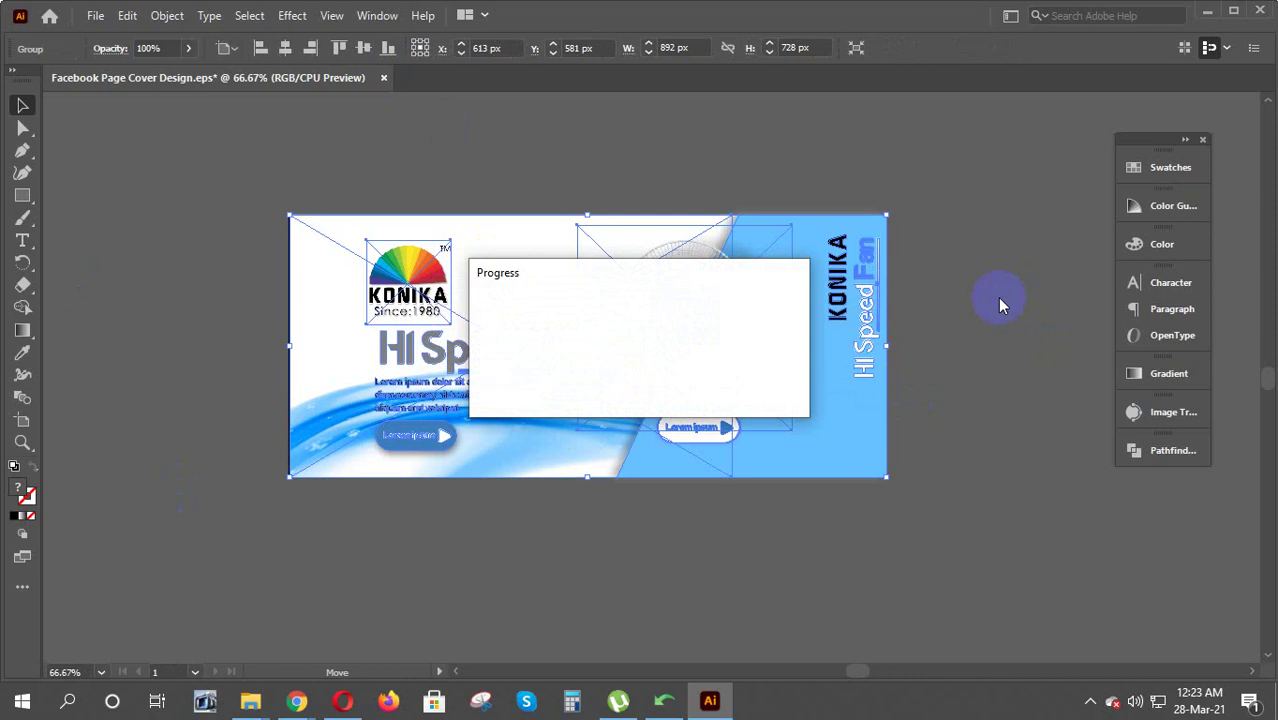
pyautogui.click(1208, 19)
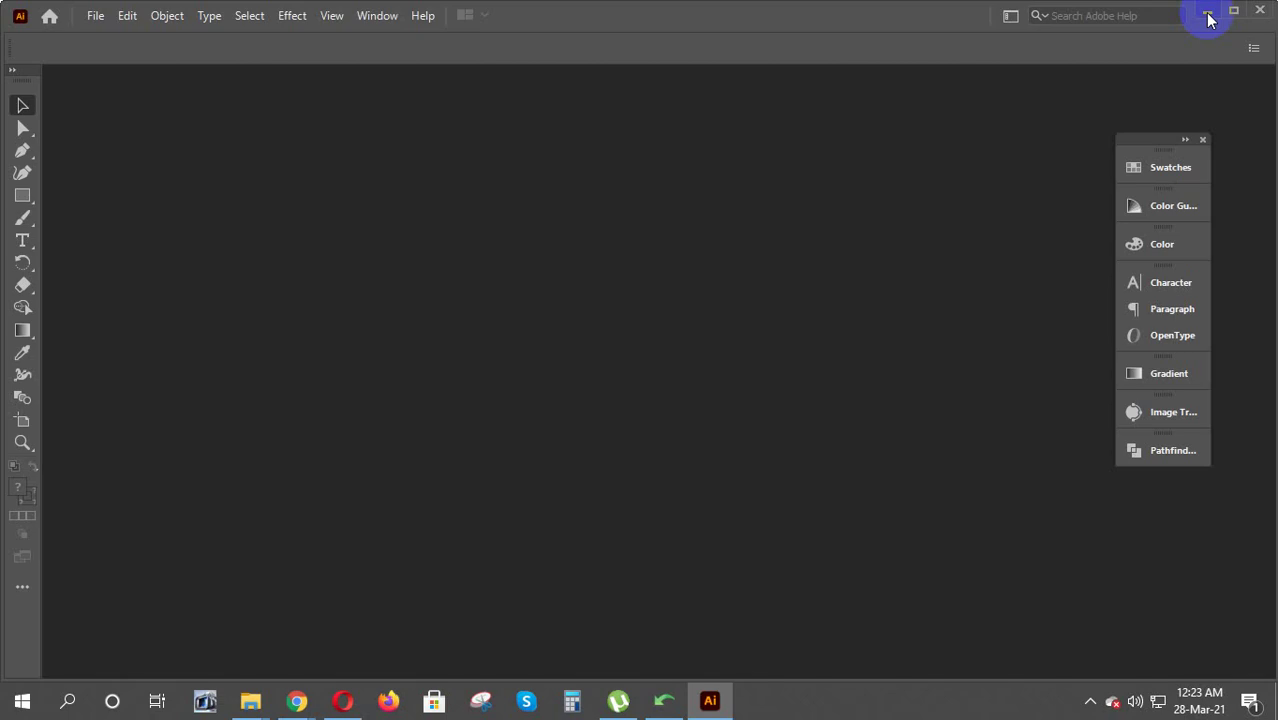
# Quit Illustrator and preview Facebook-Page-Cover-Design-M.jpg and Facebook-Page-Cover-Design.jpg in the image viewer
pyautogui.hotkey('ctrl', 'q')
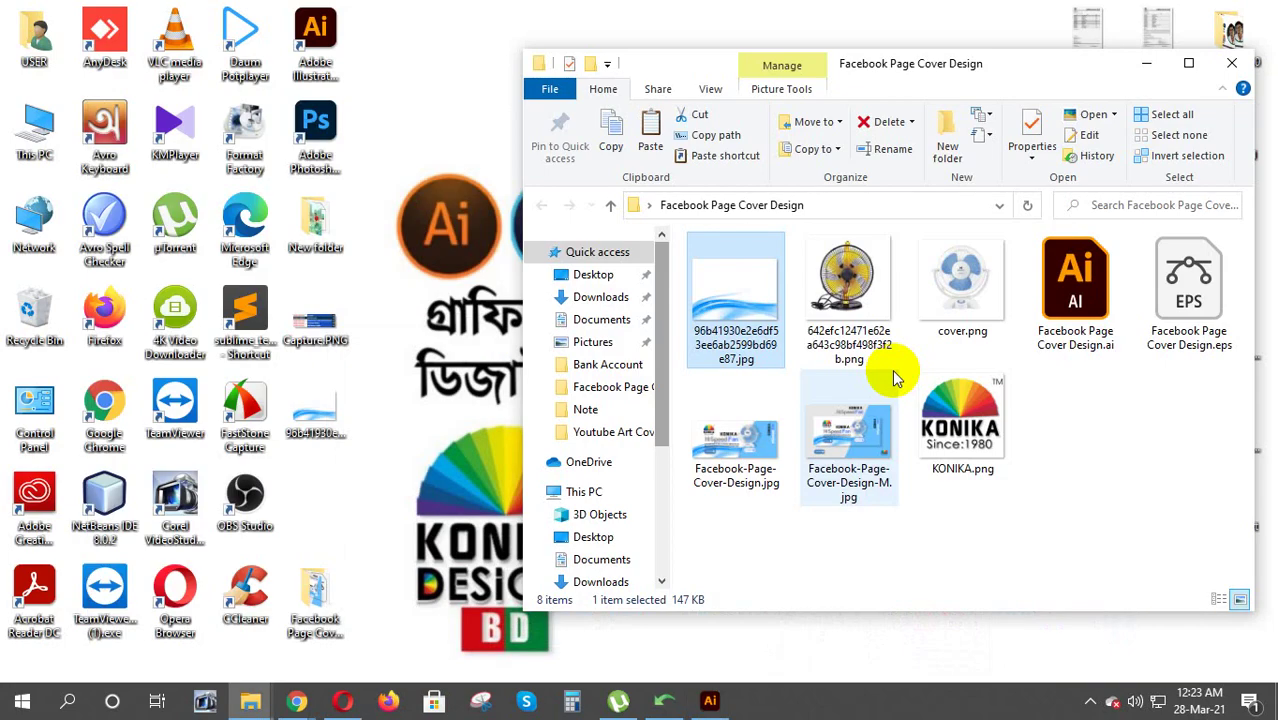
pyautogui.click(848, 437)
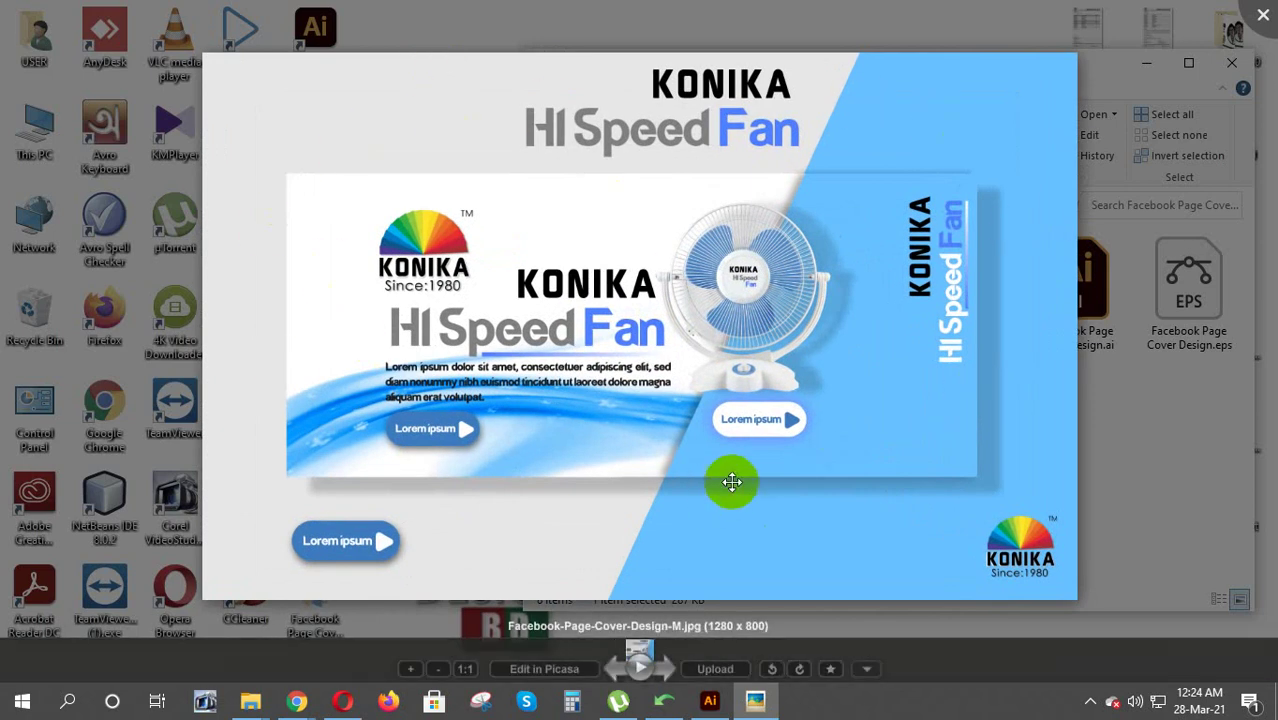
pyautogui.click(1263, 15)
pyautogui.click(745, 447)
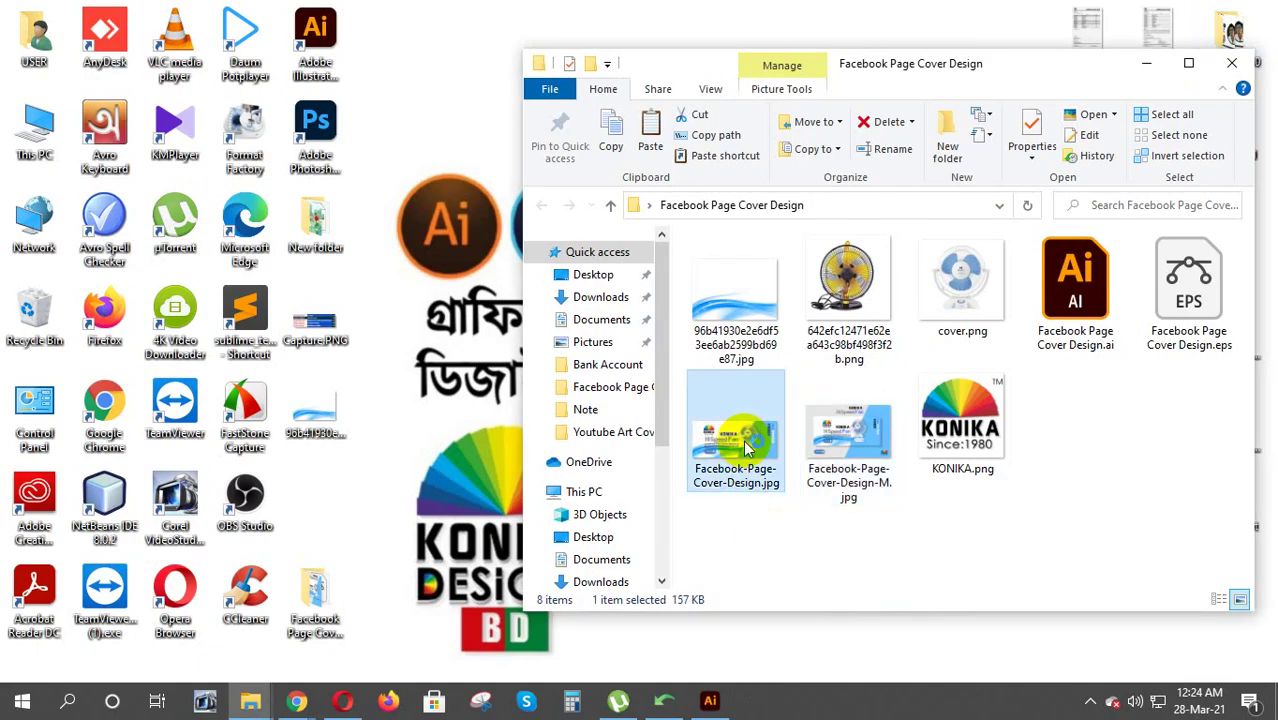
pyautogui.doubleClick(745, 447)
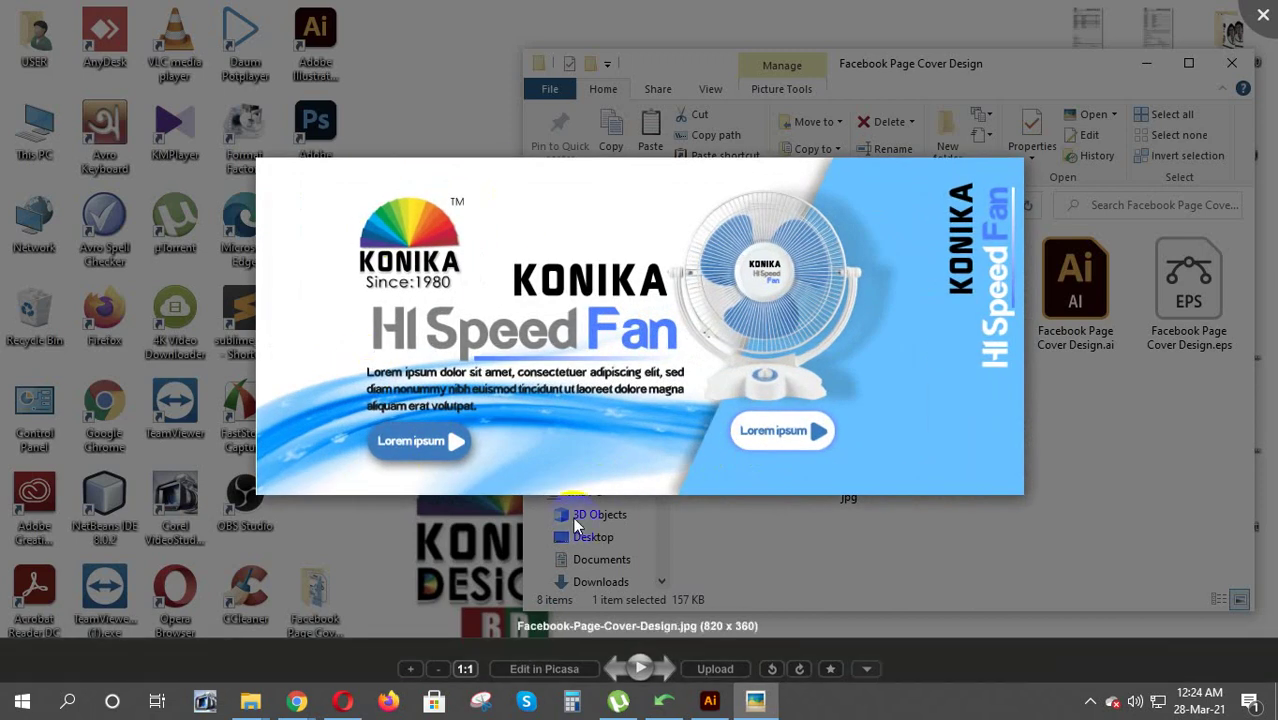
pyautogui.click(1263, 15)
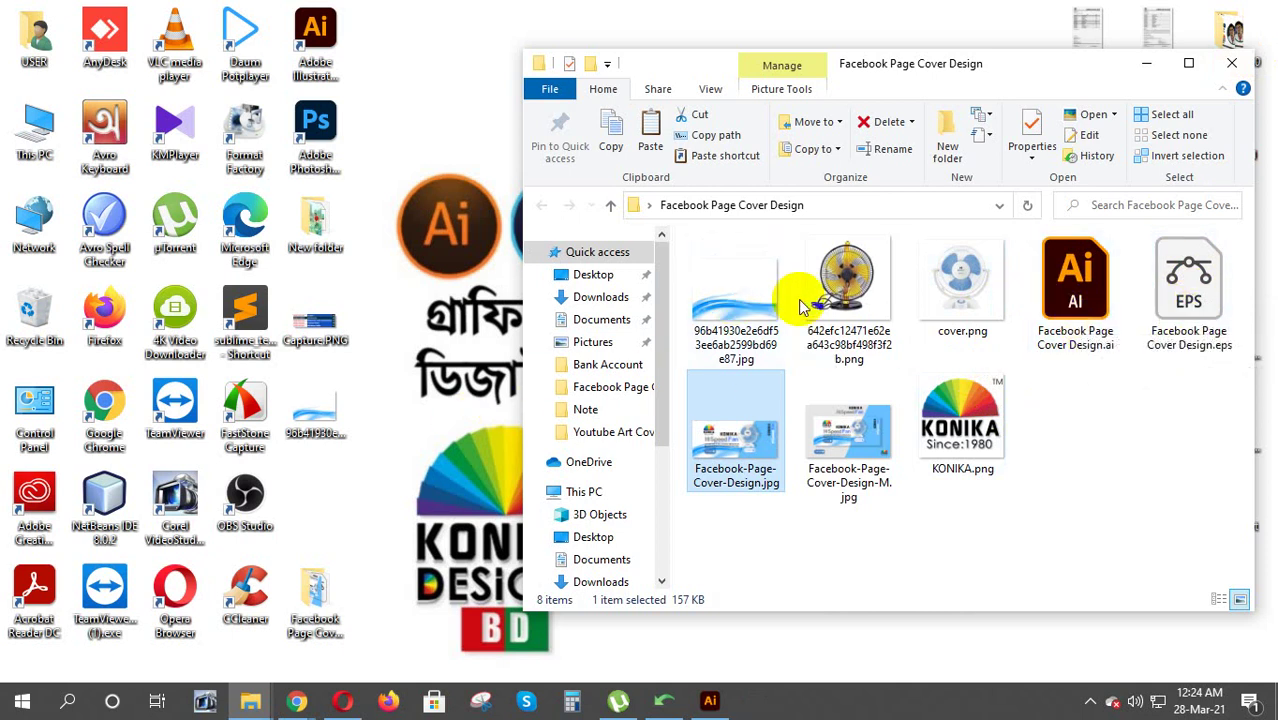
# Delete the unused fan PNG from the folder and the wave image from the desktop
pyautogui.click(862, 288)
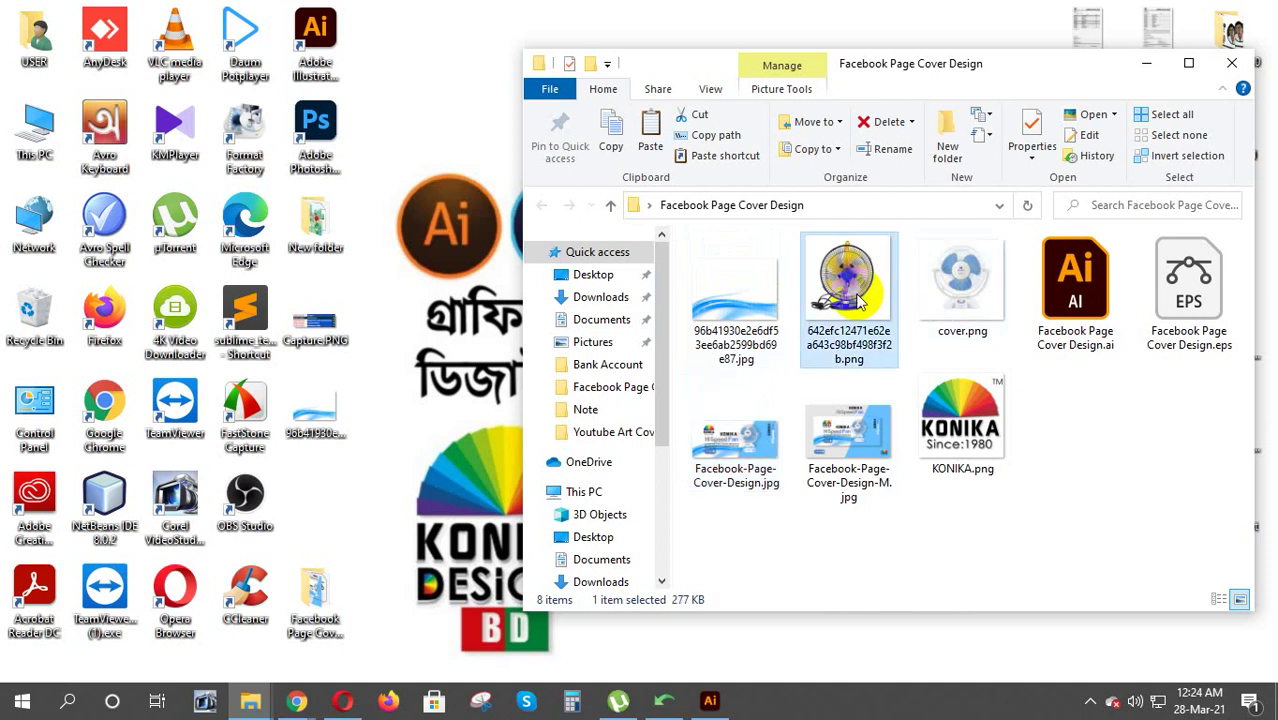
pyautogui.press('Delete')
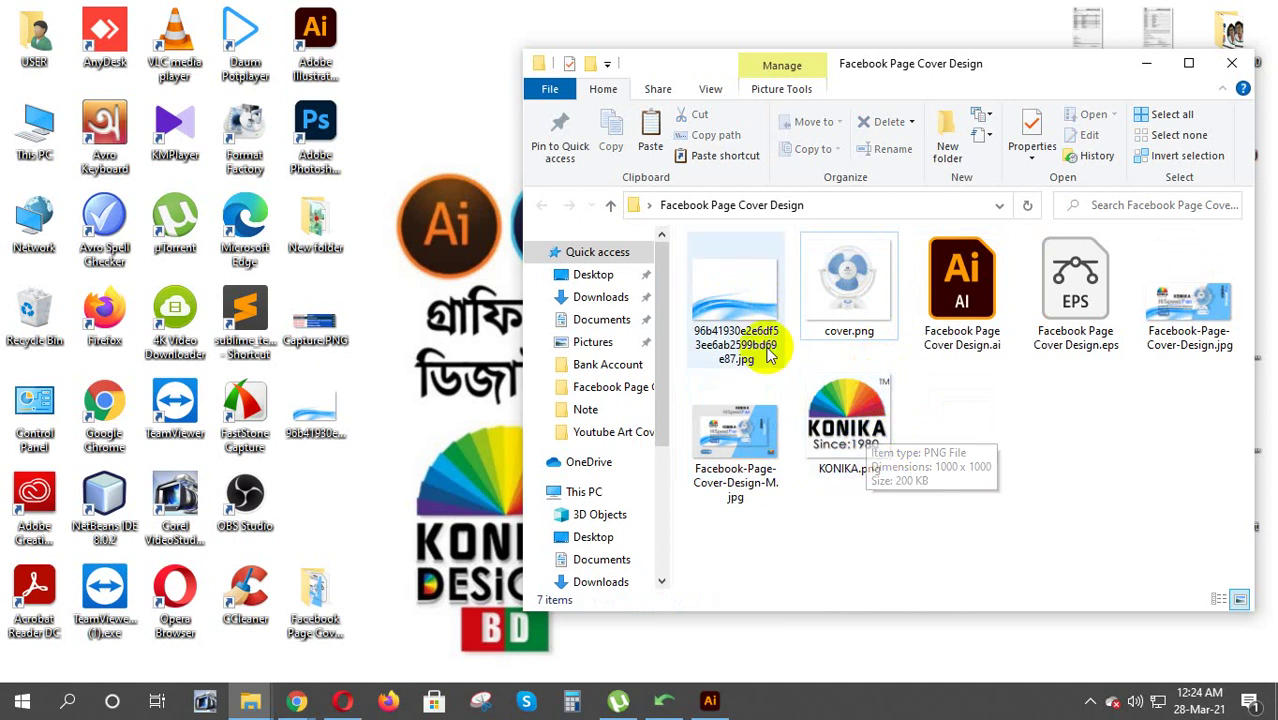
pyautogui.click(318, 412)
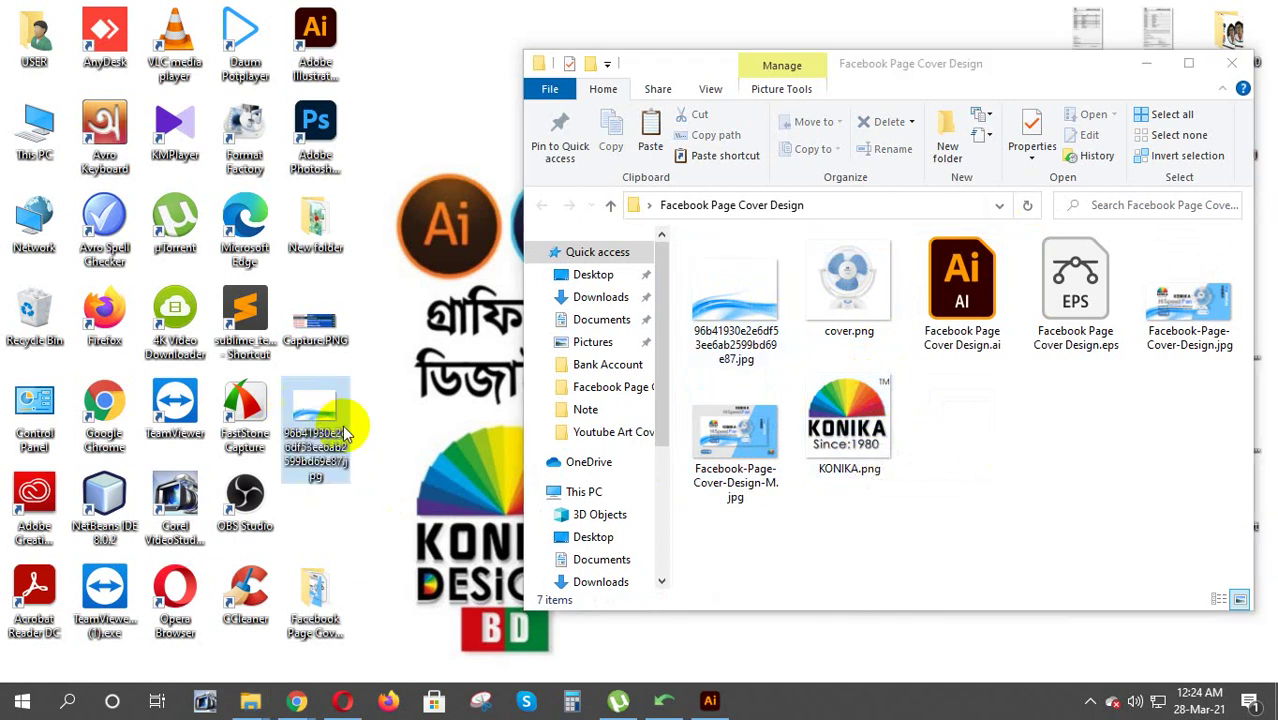
pyautogui.press('Delete')
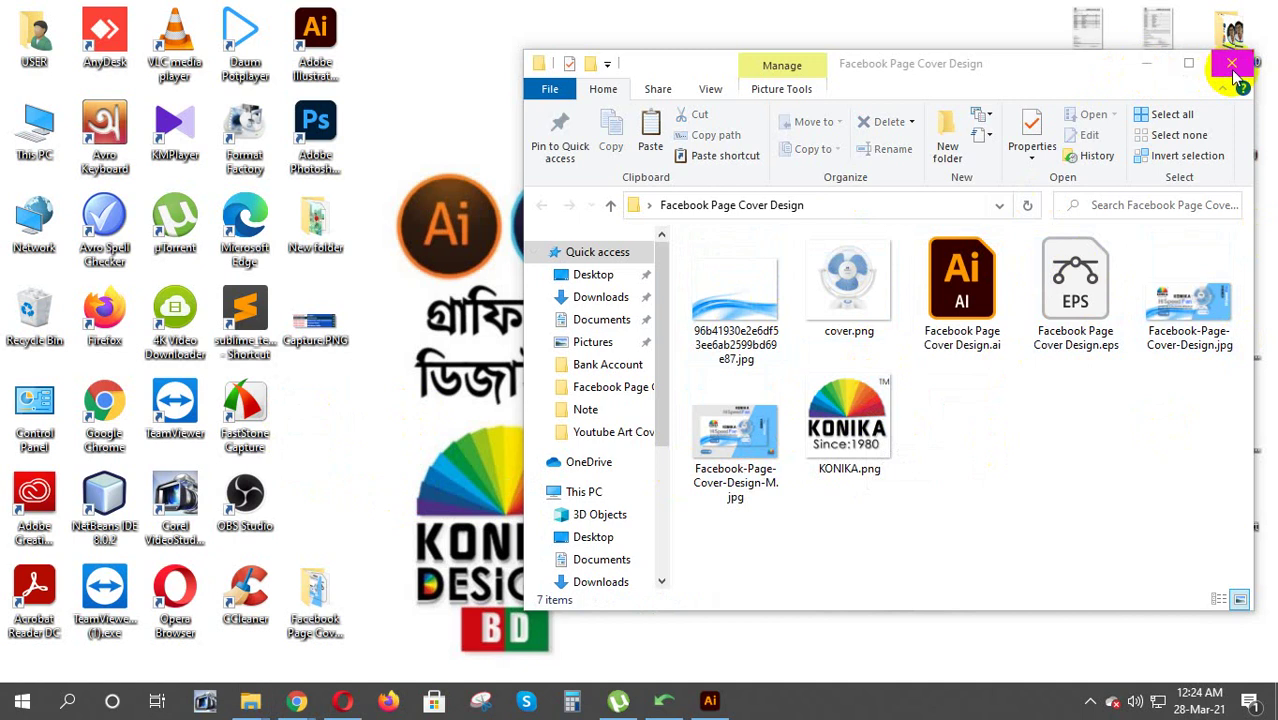
# Copy Facebook-Page-Cover-Design-M.jpg onto the desktop, then close the project folder window
pyautogui.click(748, 470)
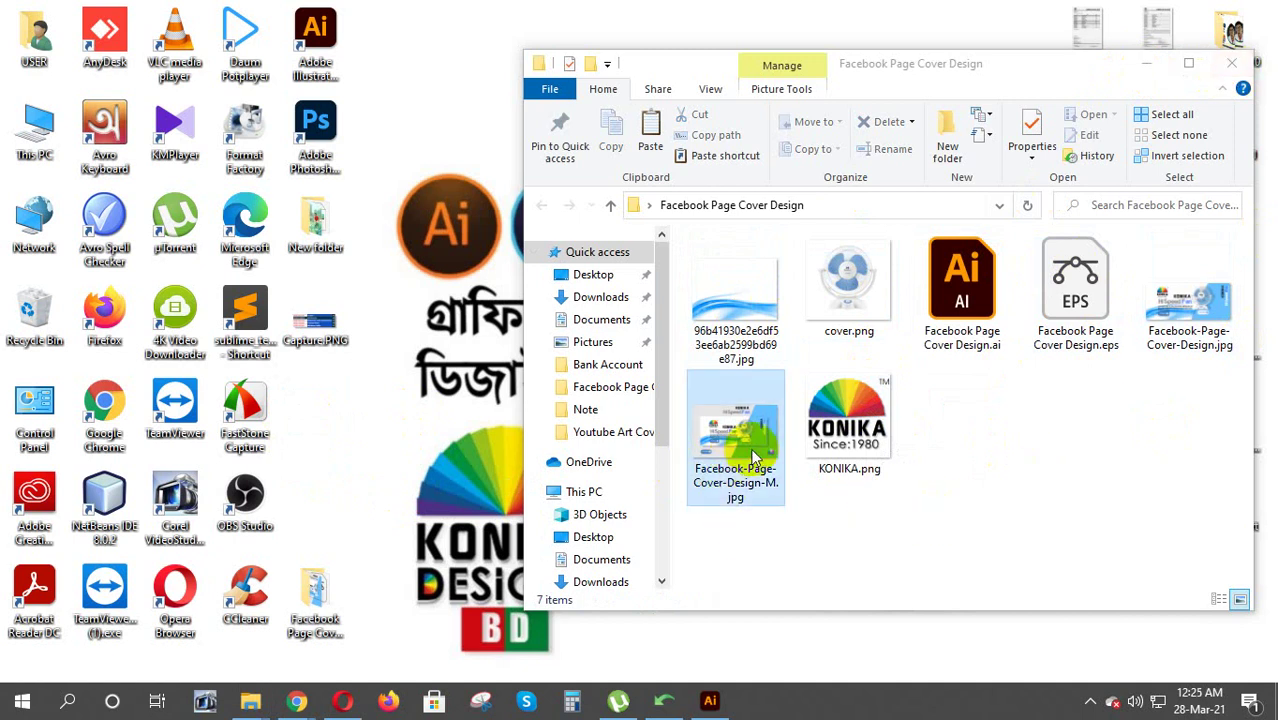
pyautogui.click(752, 458)
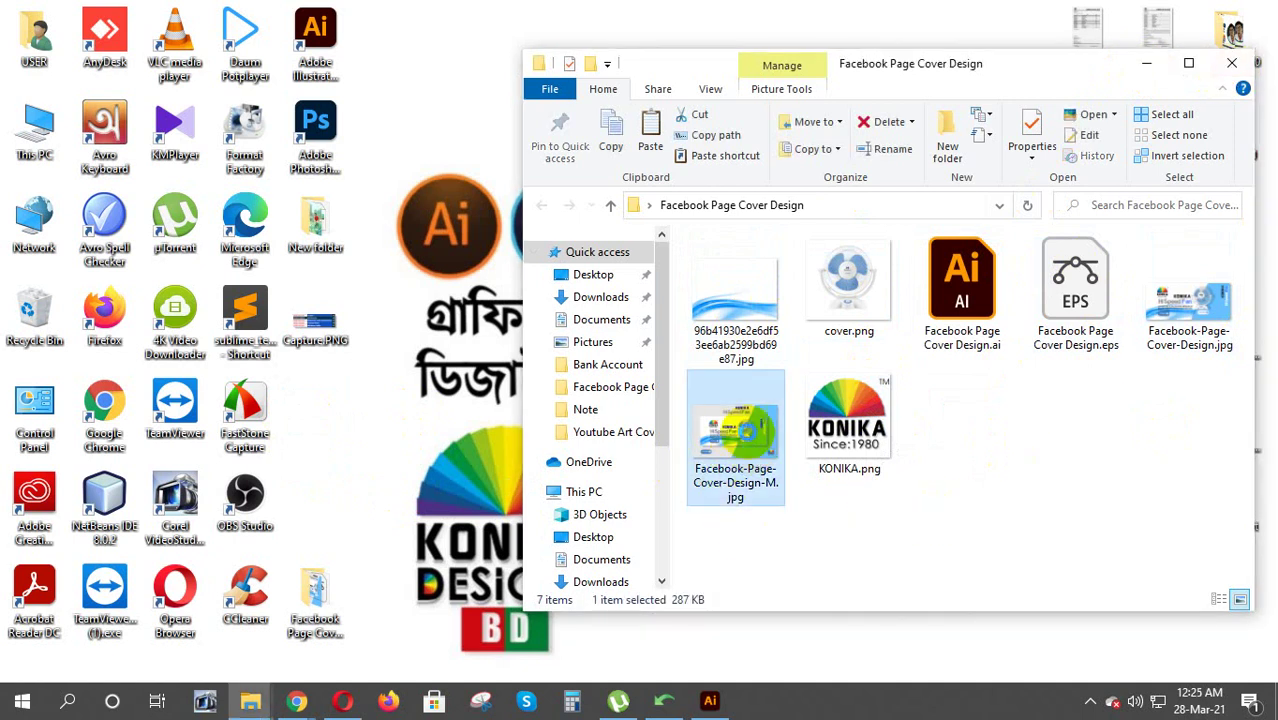
pyautogui.rightClick(778, 427)
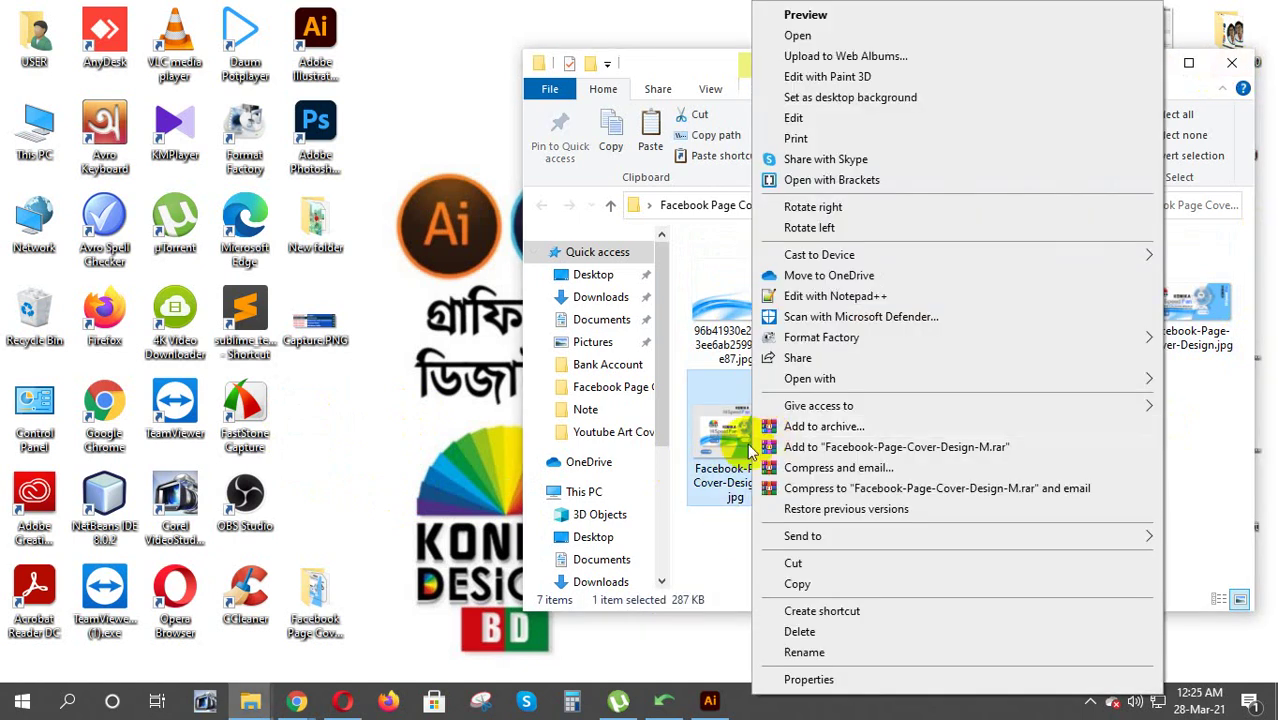
pyautogui.click(814, 584)
pyautogui.click(352, 458)
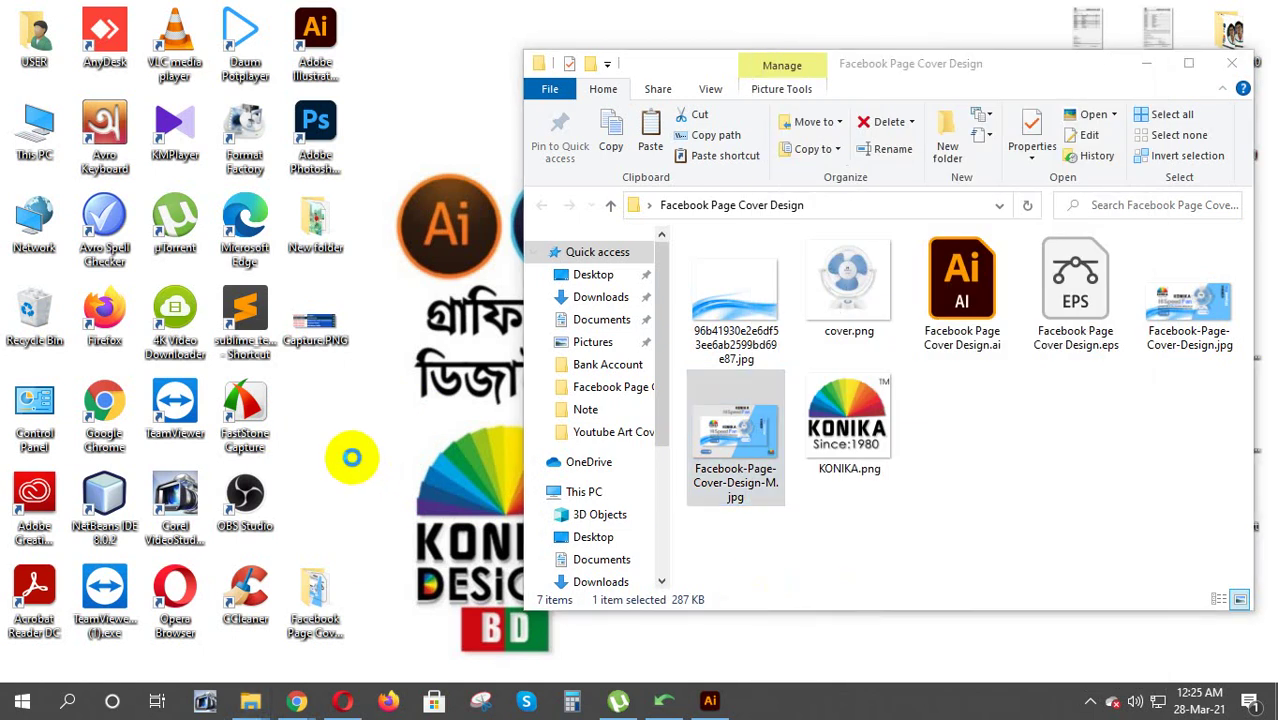
pyautogui.rightClick(352, 458)
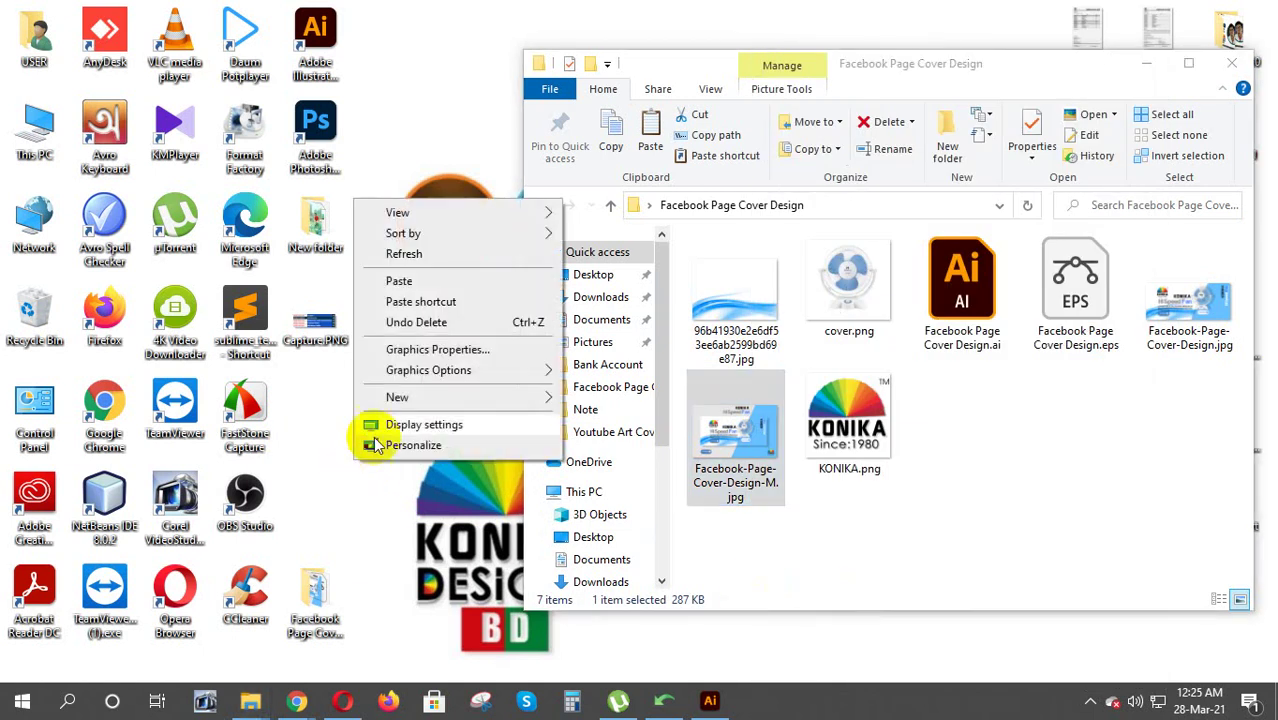
pyautogui.click(425, 280)
pyautogui.moveTo(390, 415); pyautogui.dragTo(318, 505)
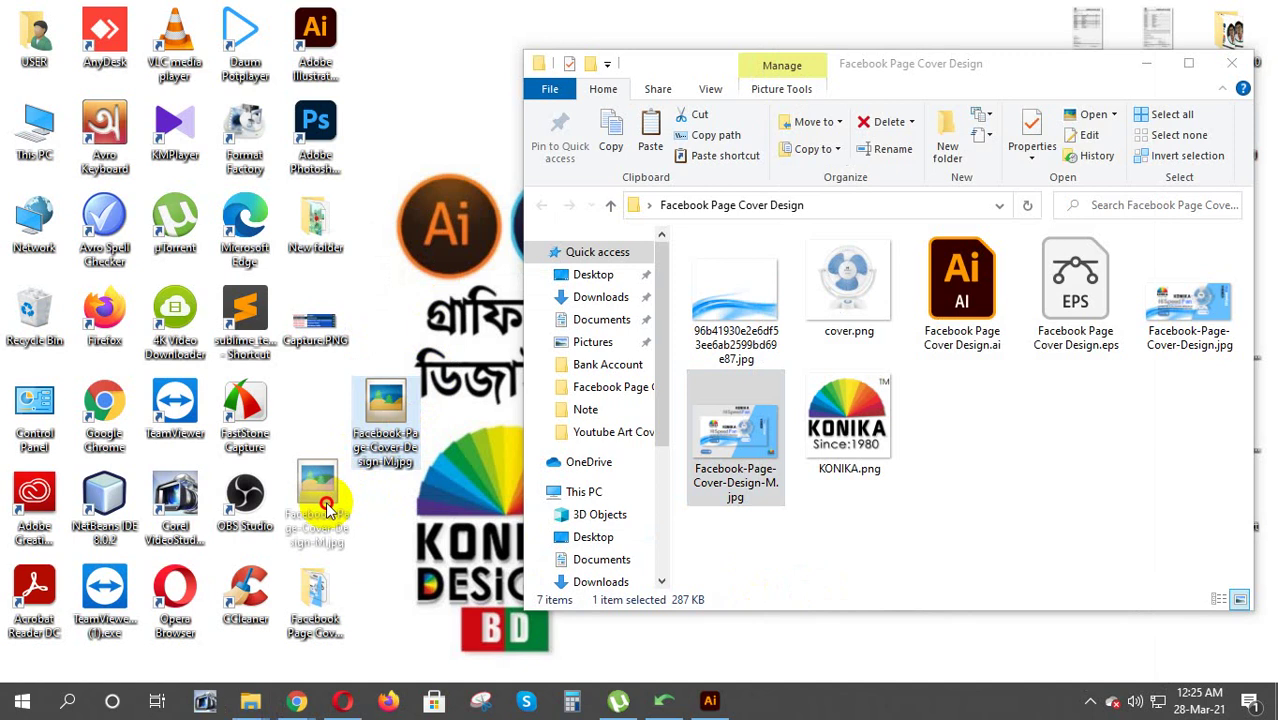
pyautogui.click(1231, 62)
# Compress the Facebook Page Cover Design folder with WinRAR into a ZIP archive
pyautogui.click(335, 604)
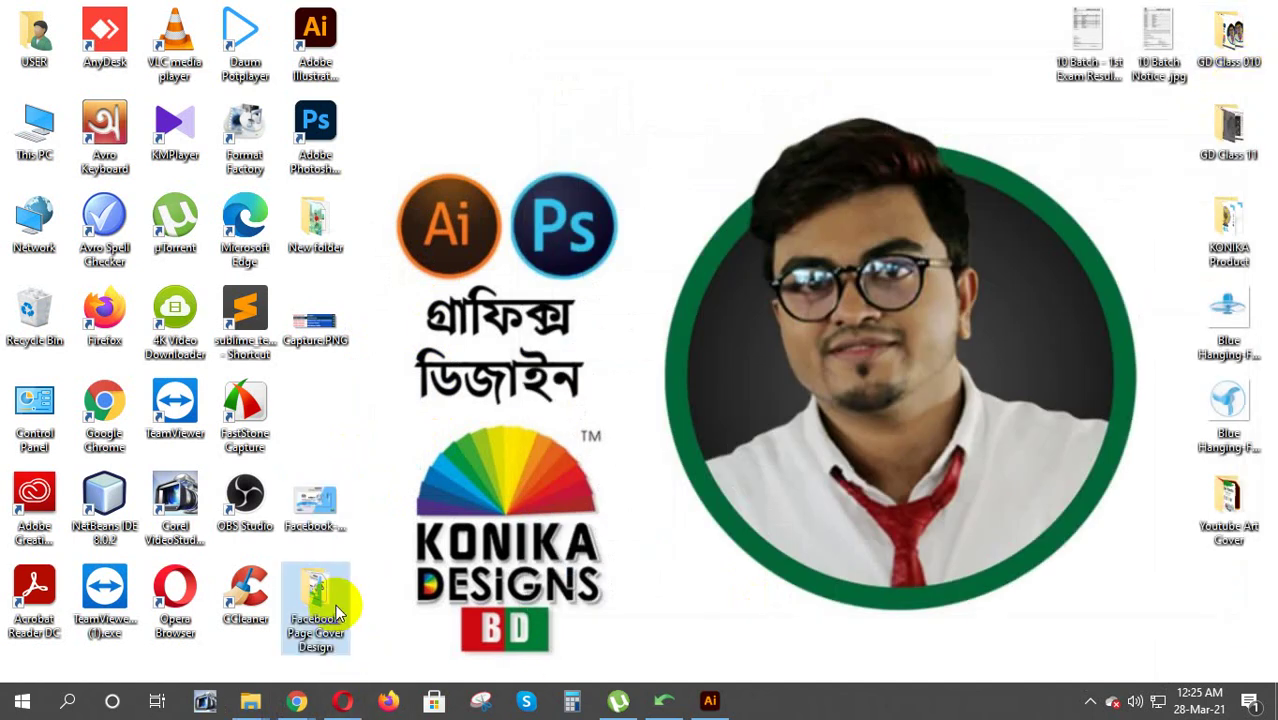
pyautogui.doubleClick(337, 604)
pyautogui.rightClick(333, 600)
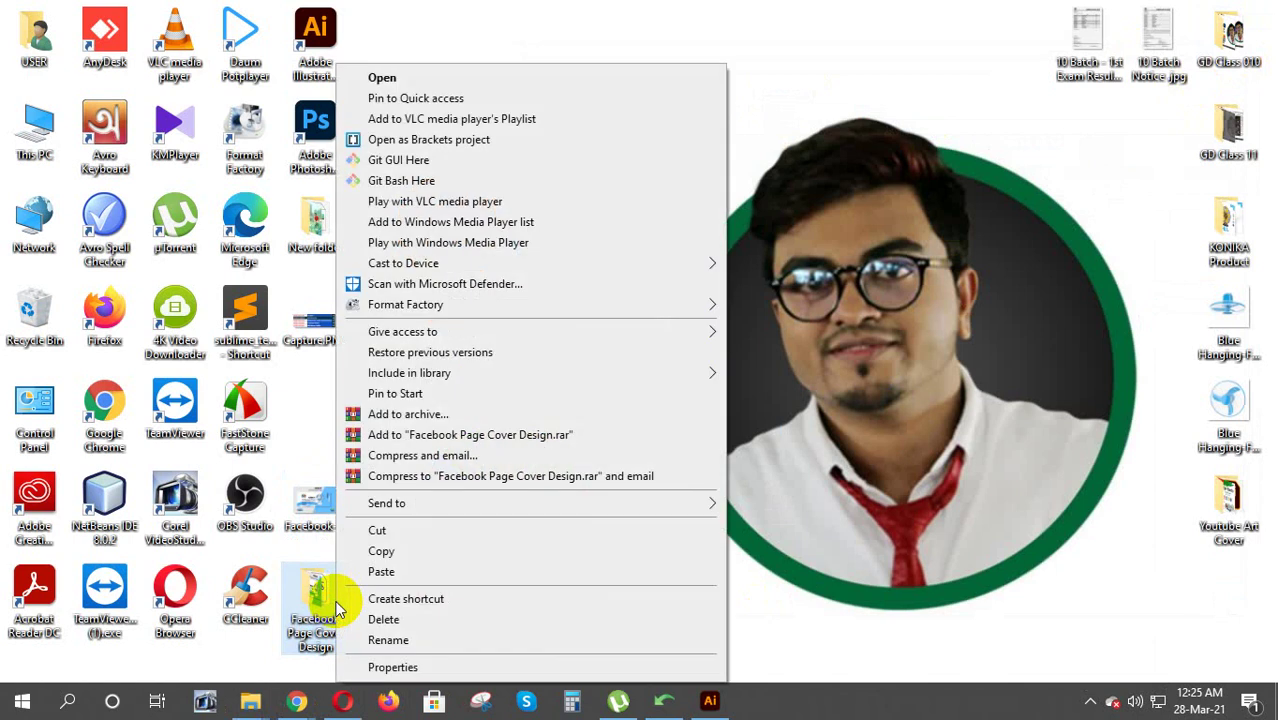
pyautogui.click(424, 416)
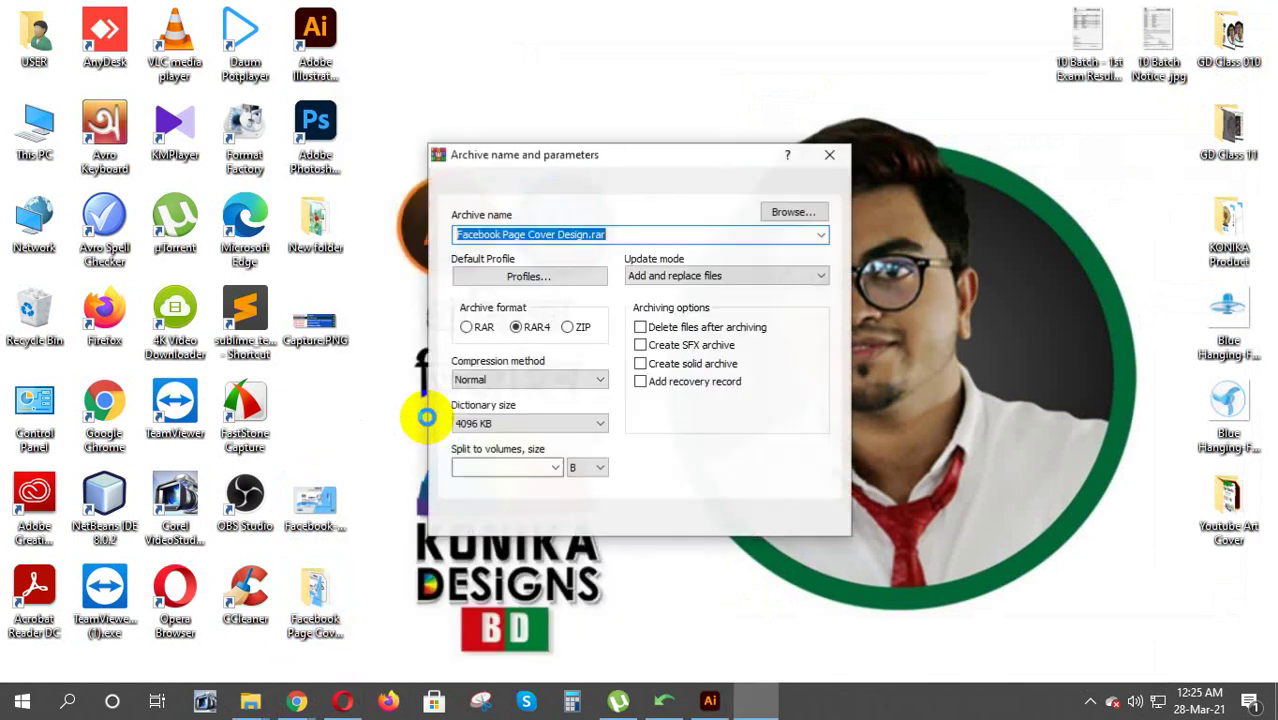
pyautogui.click(567, 327)
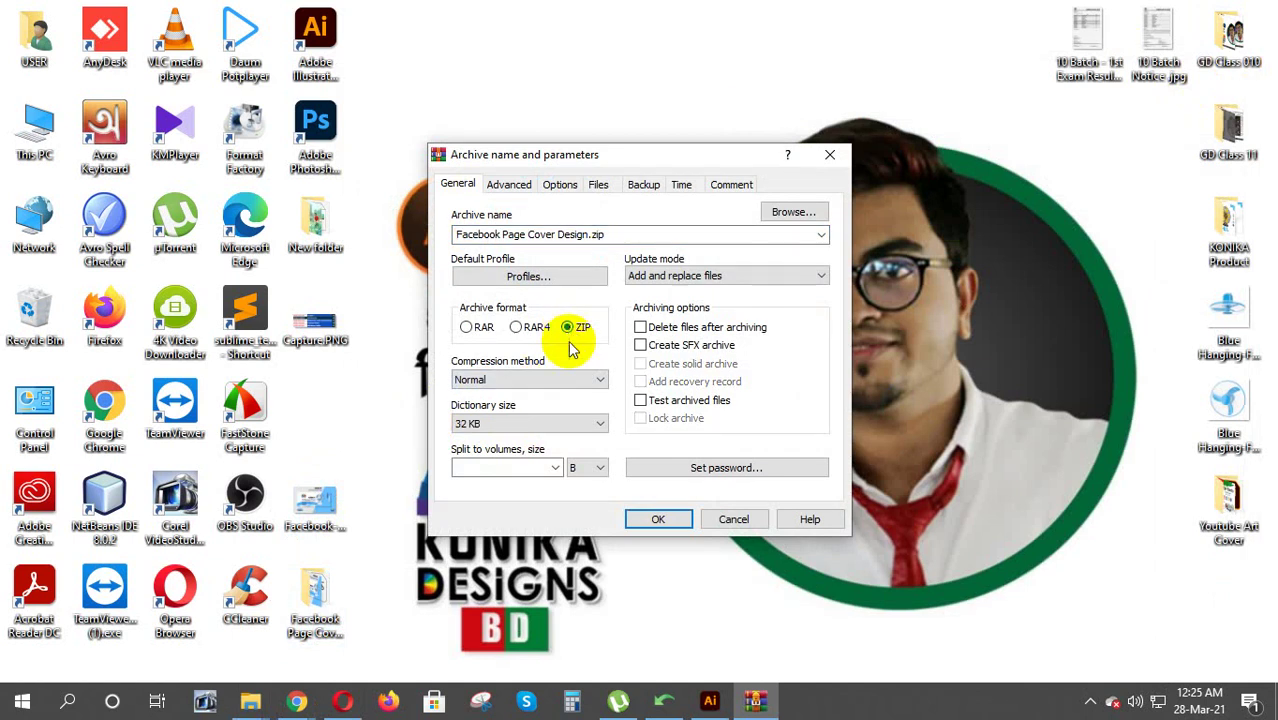
pyautogui.click(660, 520)
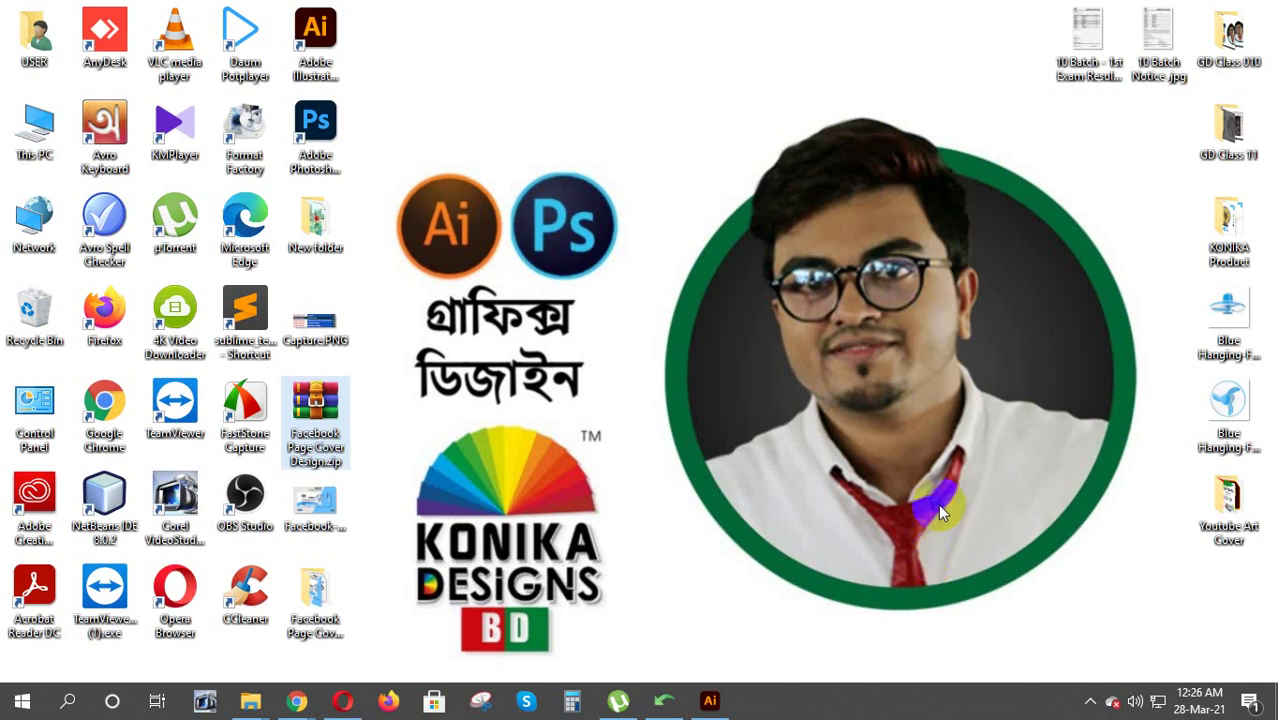
# Replace the current Google query with a search for 'winrar download'
pyautogui.click(341, 702)
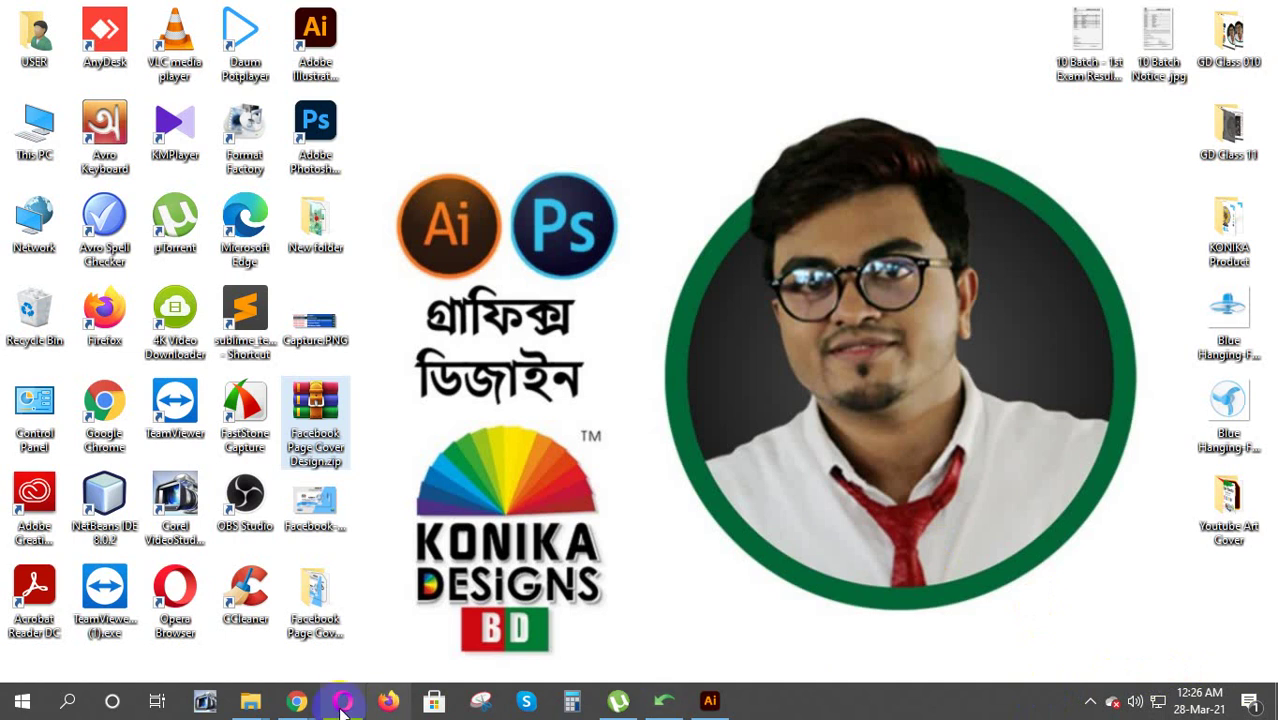
pyautogui.doubleClick(243, 628)
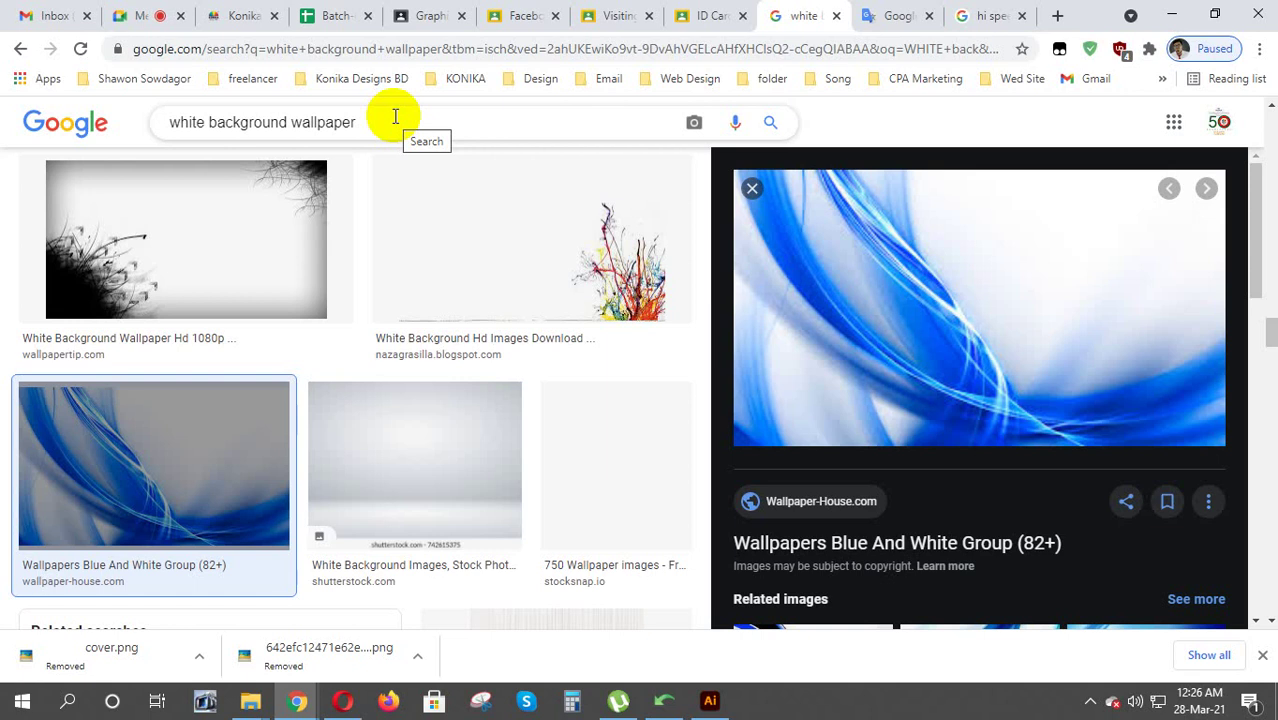
pyautogui.tripleClick(394, 119)
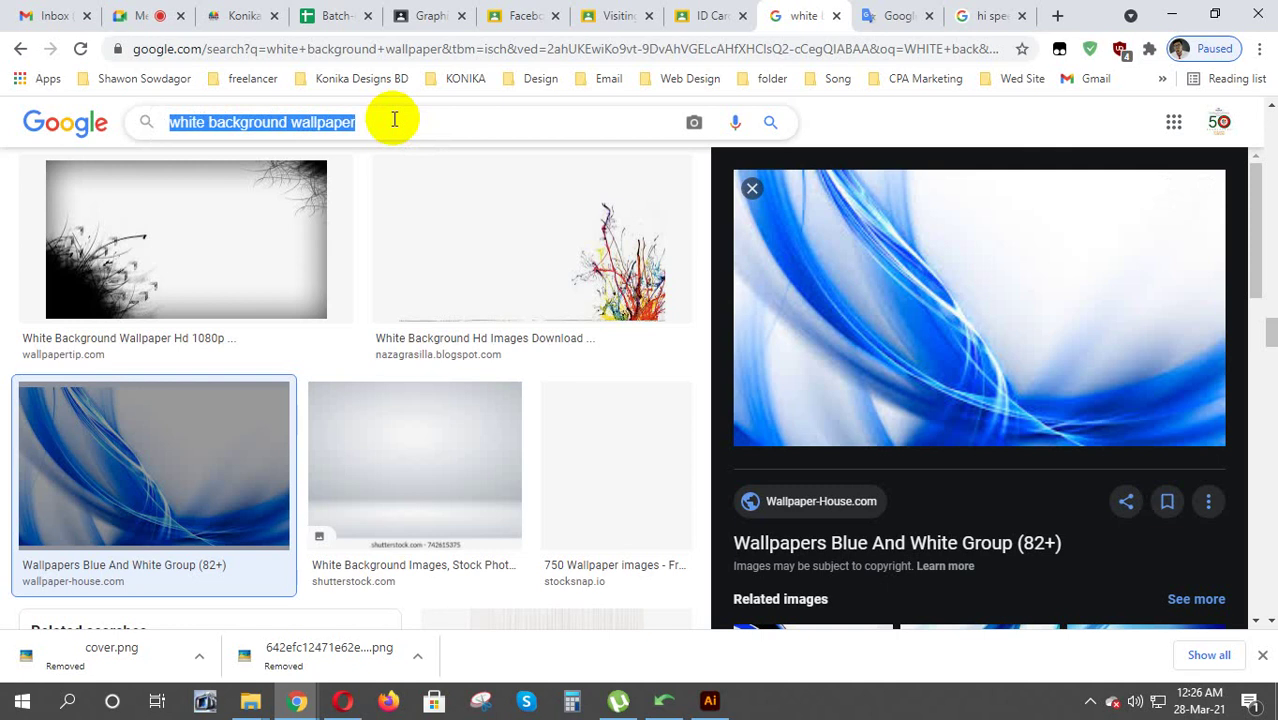
pyautogui.write('winra')
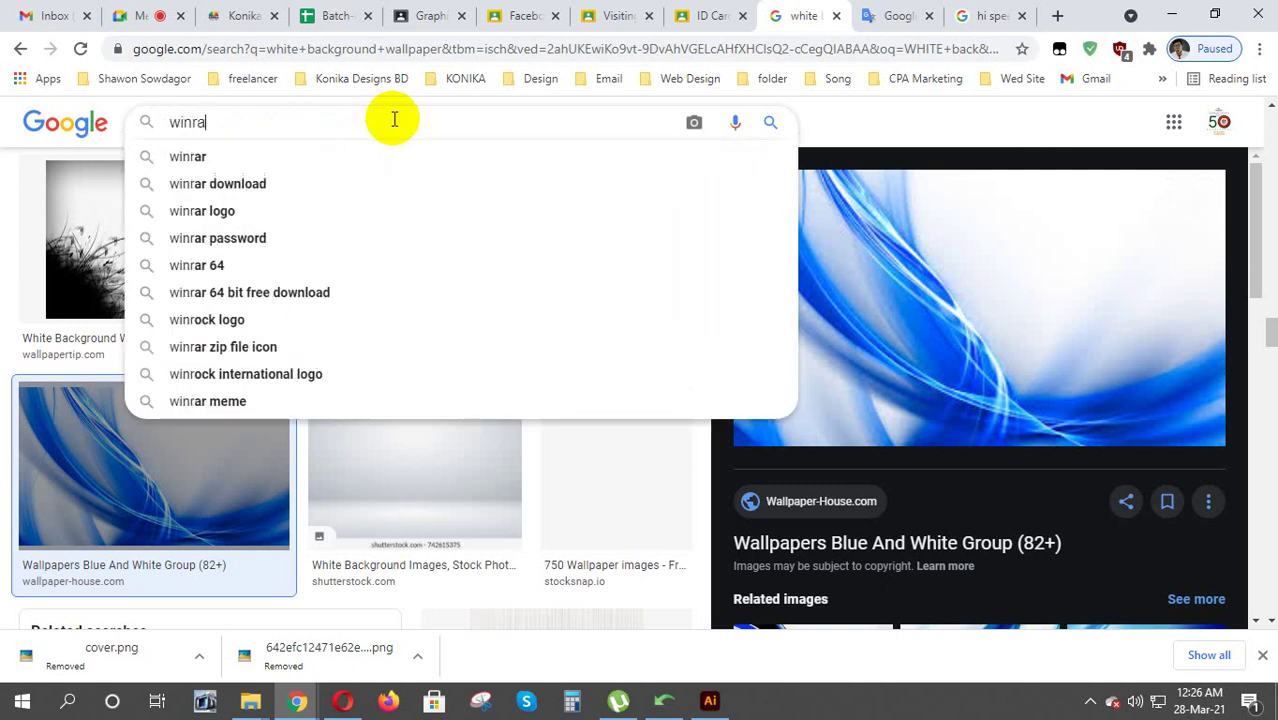
pyautogui.press('Down')
pyautogui.press('Down')
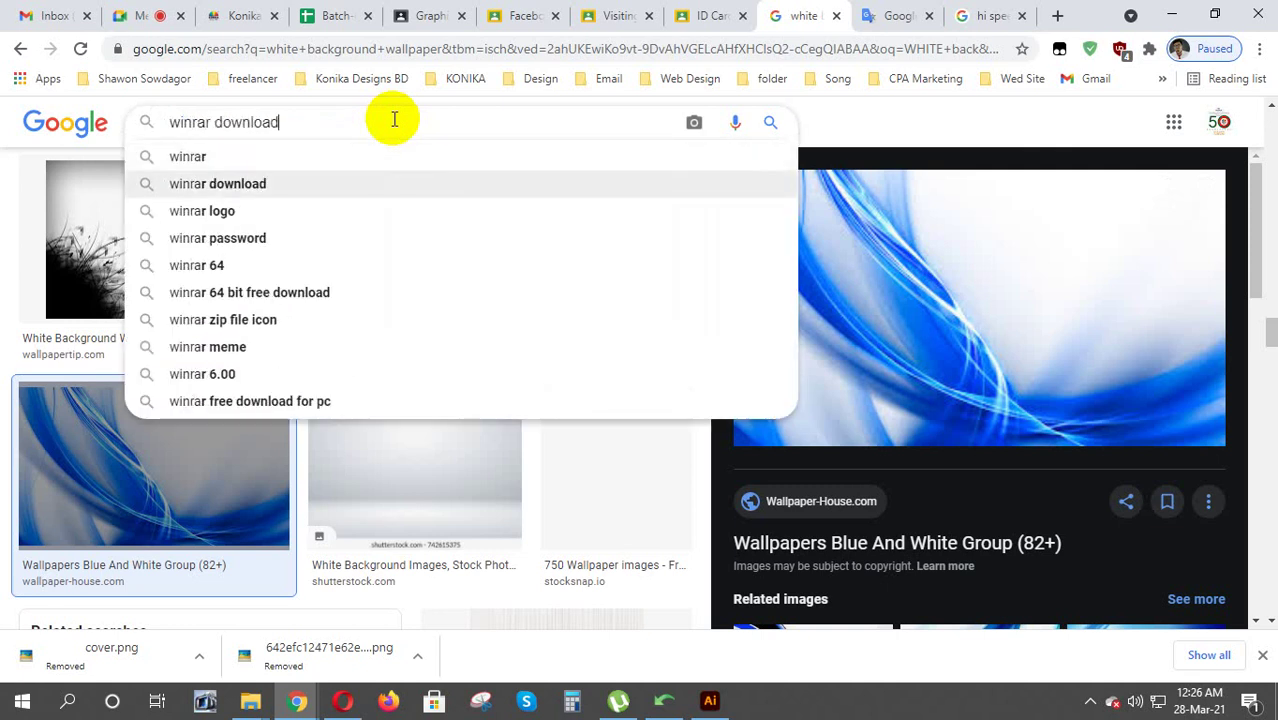
pyautogui.press('Return')
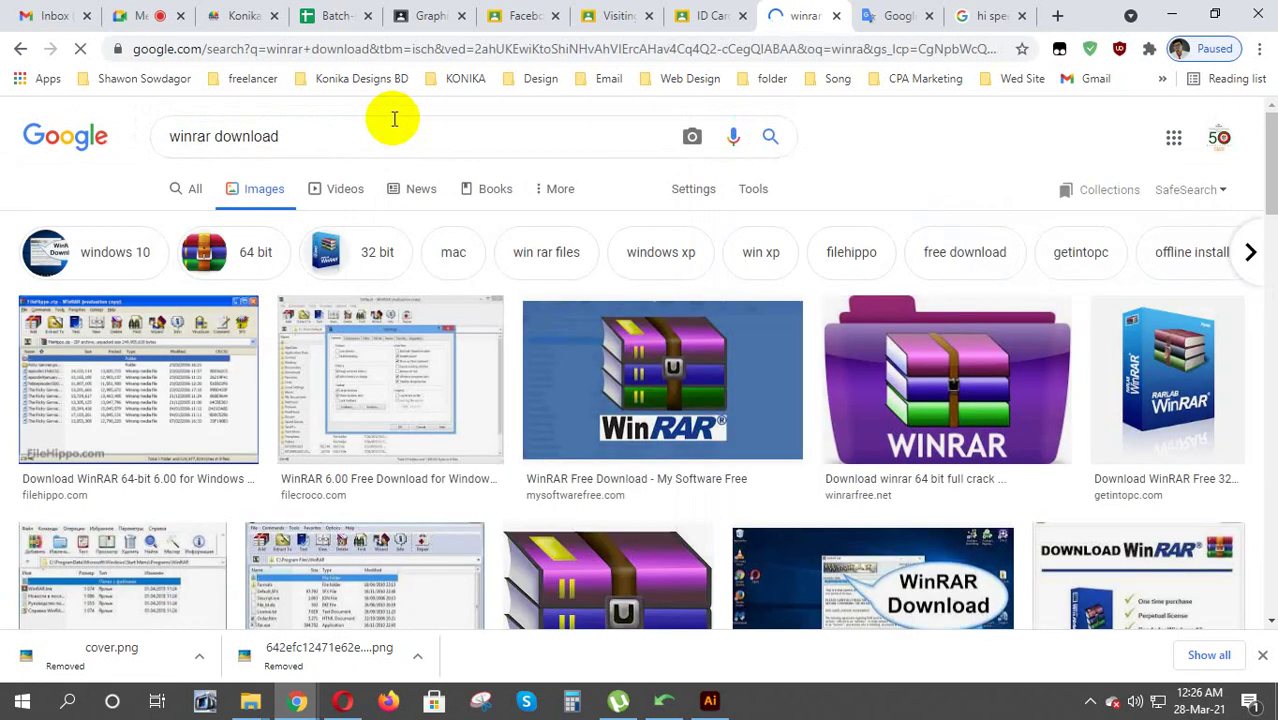
# Open the official win-rar.com result from web results and start the WinRAR download
pyautogui.click(190, 196)
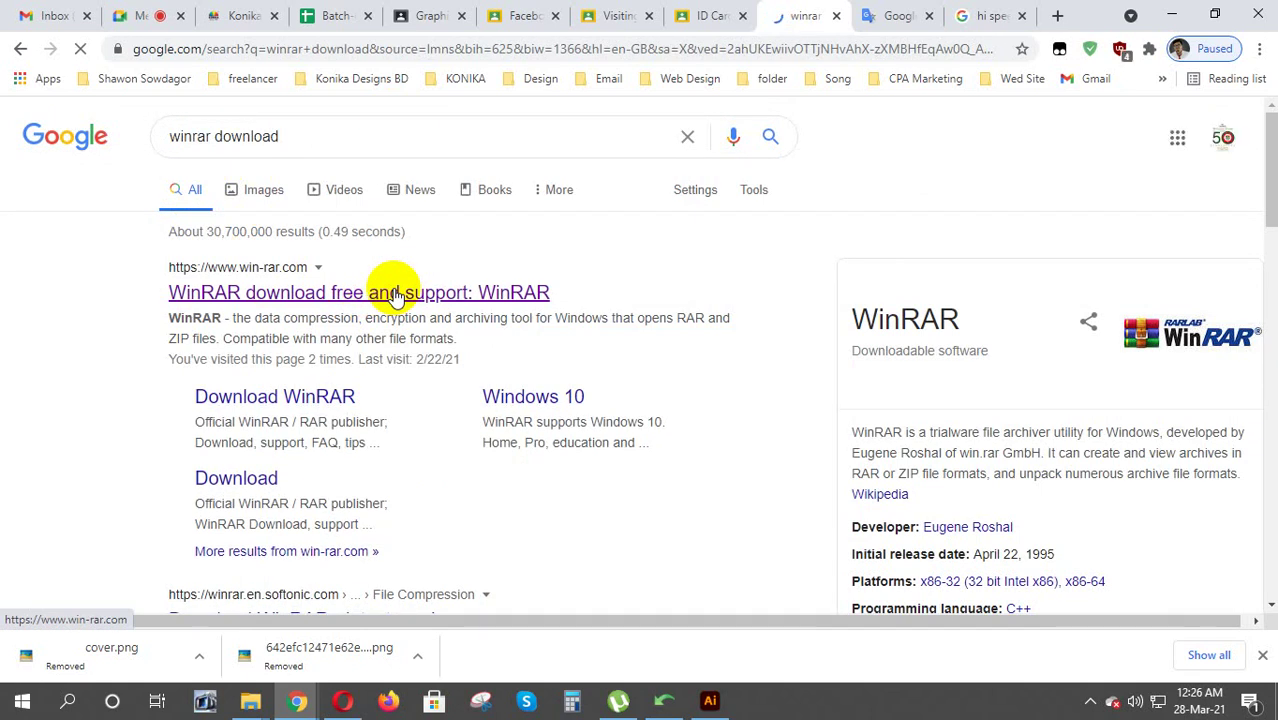
pyautogui.click(396, 295)
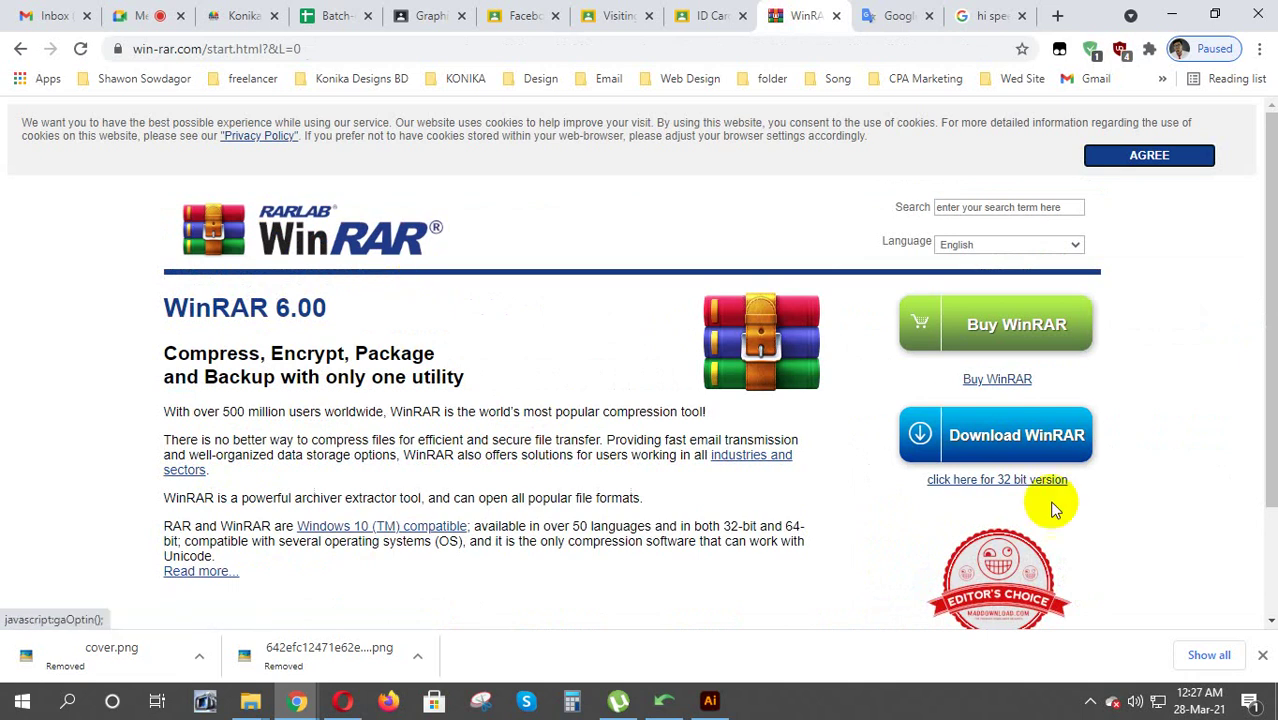
pyautogui.click(1022, 450)
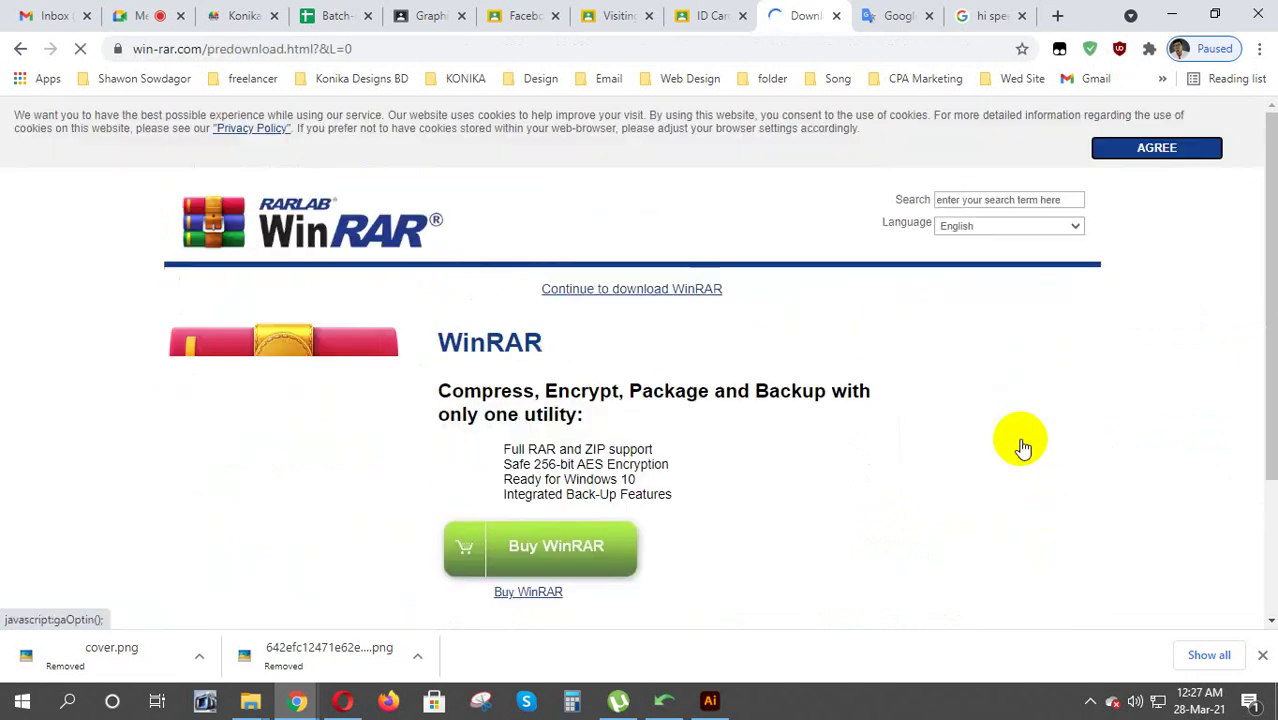
pyautogui.scroll(-3, 502, 570)
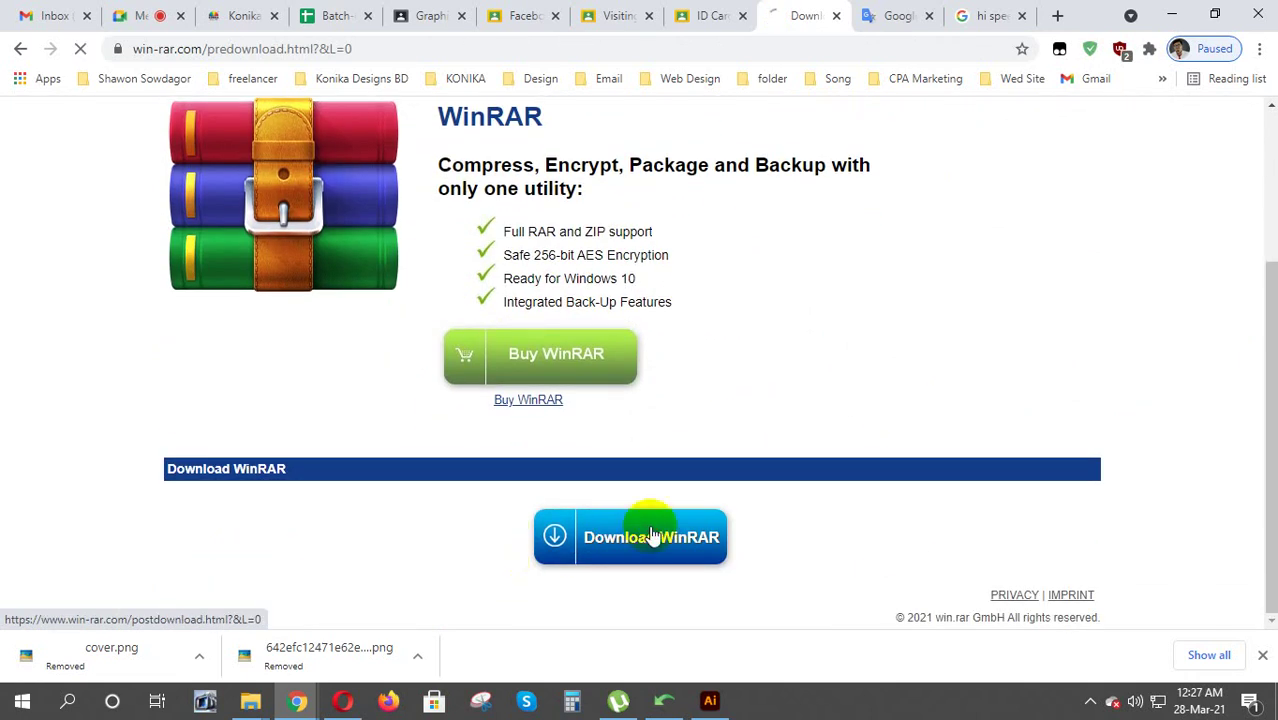
pyautogui.click(651, 537)
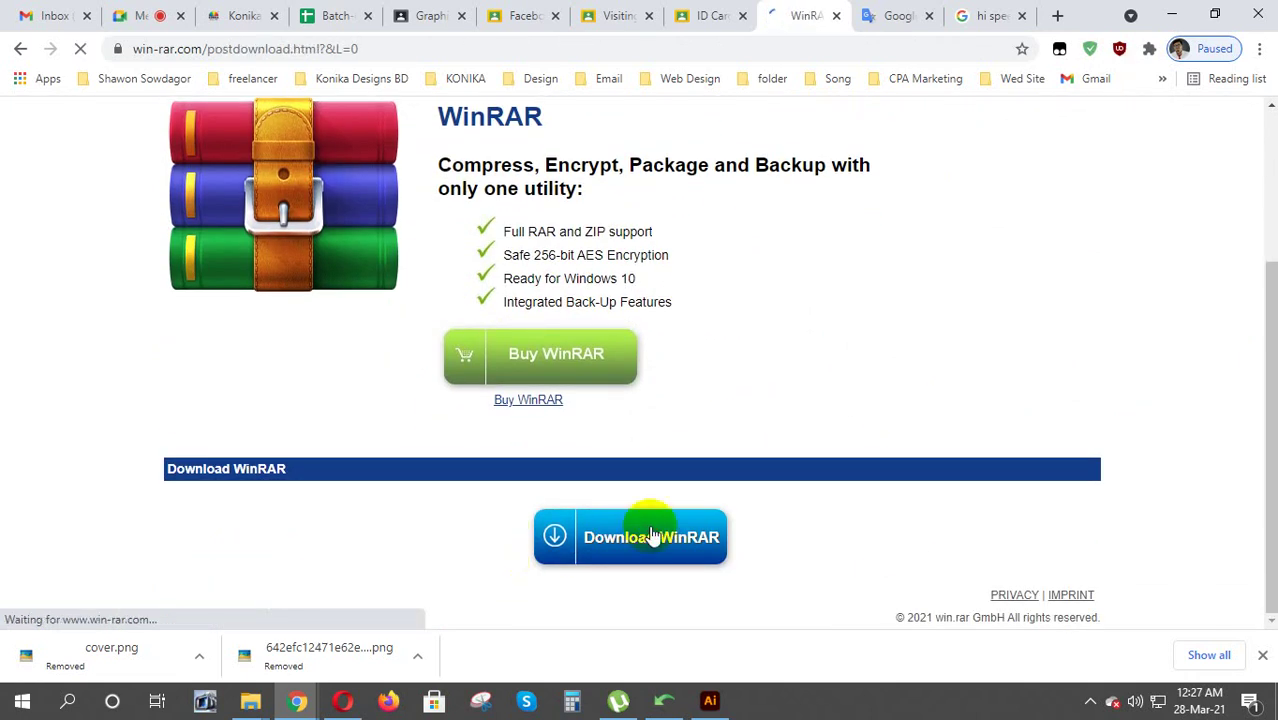
# Dismiss the install overlay and cookie notice, then cancel saving winrar-x64-600.exe
pyautogui.scroll(-2, 651, 537)
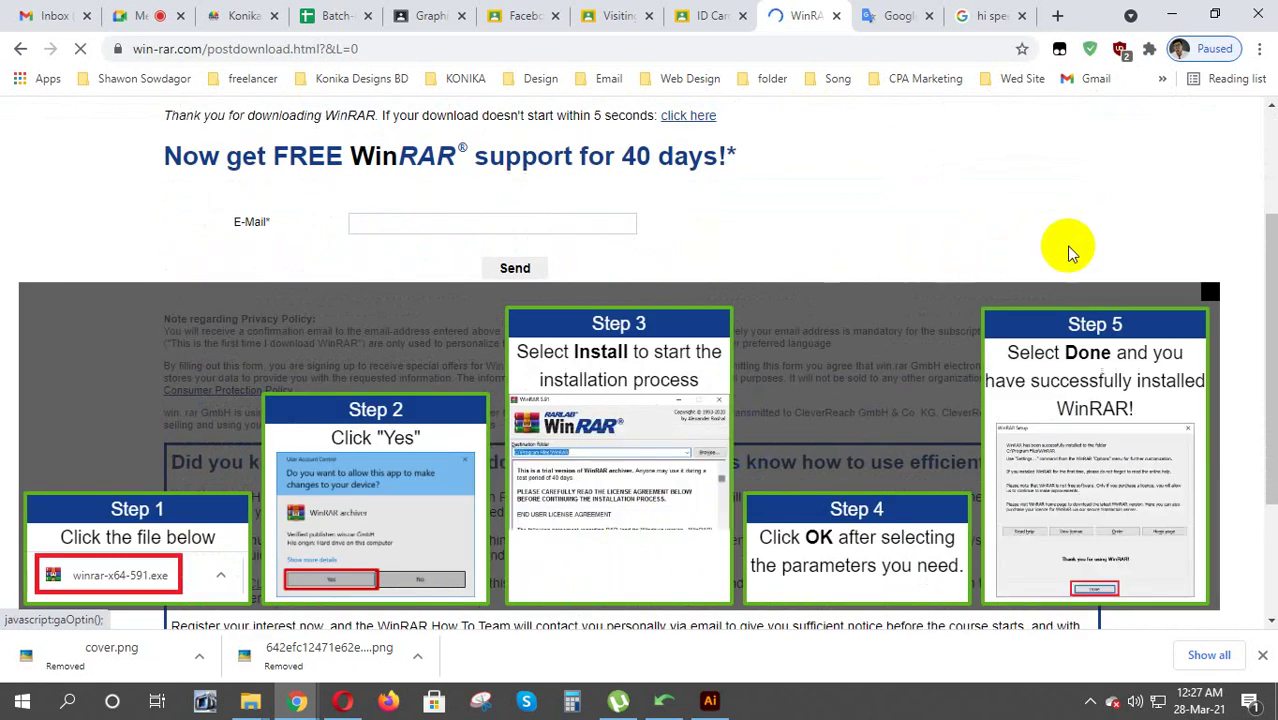
pyautogui.click(1210, 296)
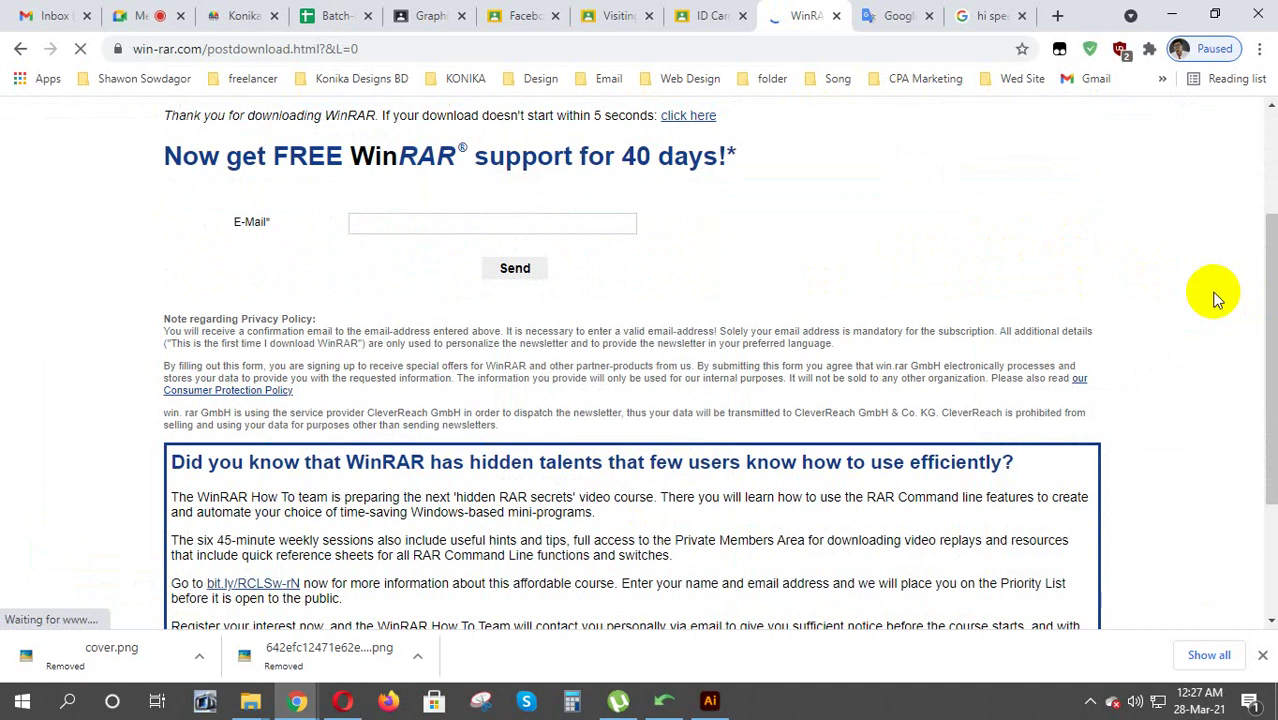
pyautogui.scroll(-2, 857, 406)
pyautogui.scroll(4, 862, 406)
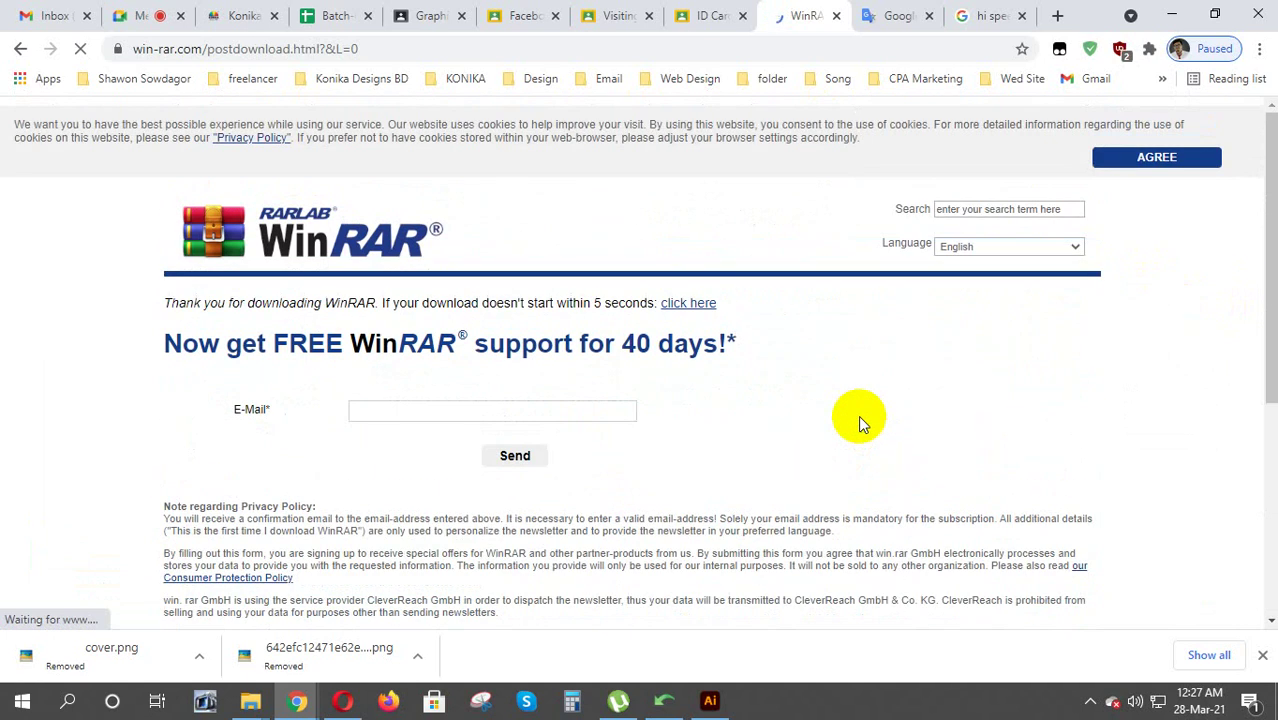
pyautogui.click(1160, 159)
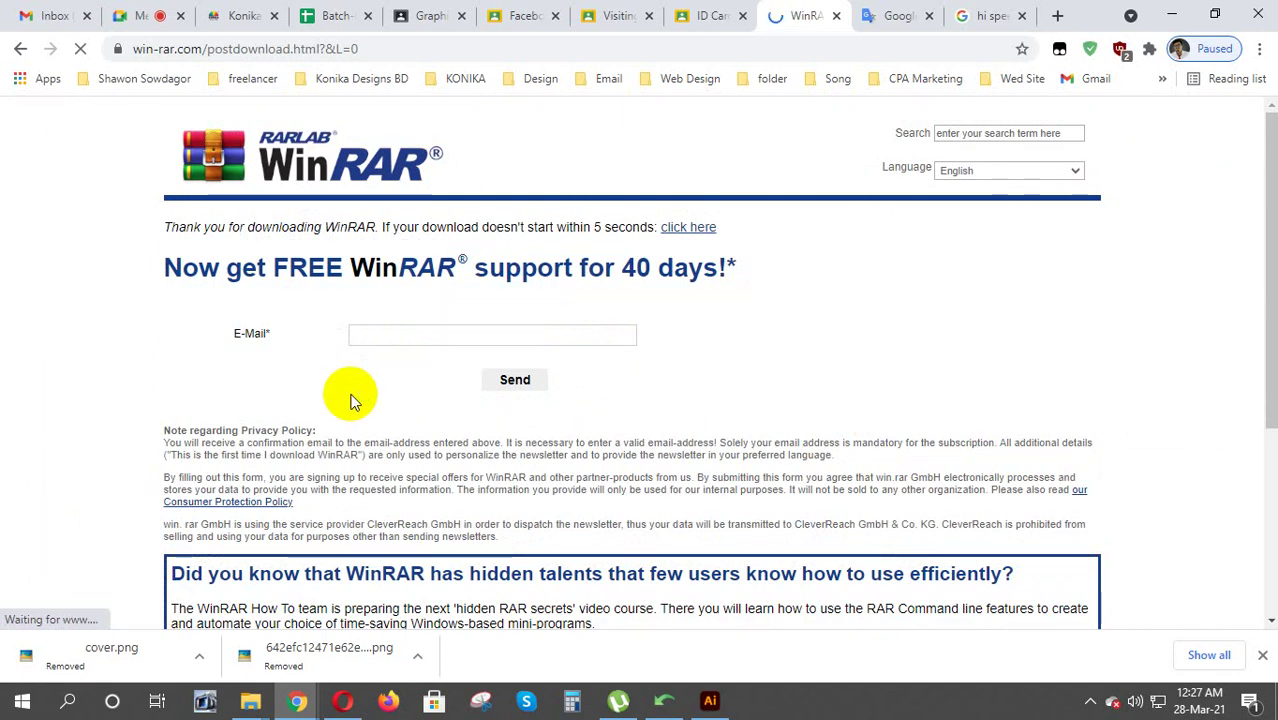
pyautogui.click(350, 401)
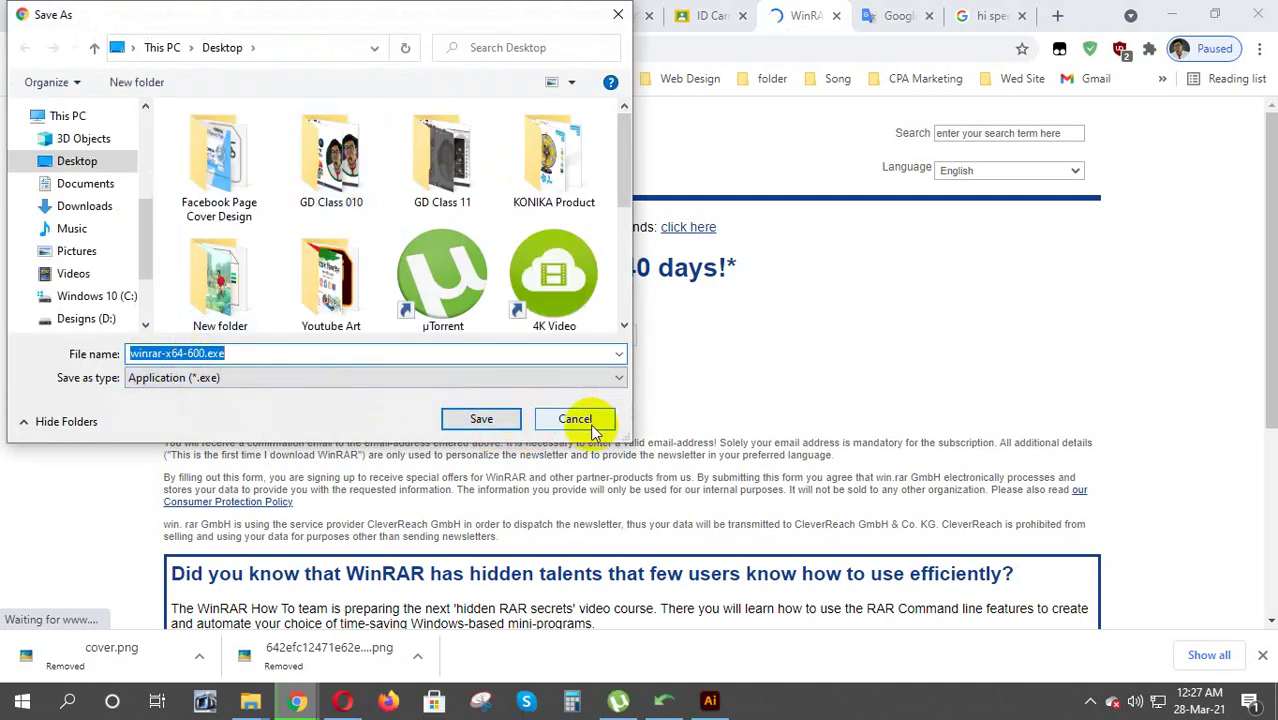
pyautogui.click(617, 15)
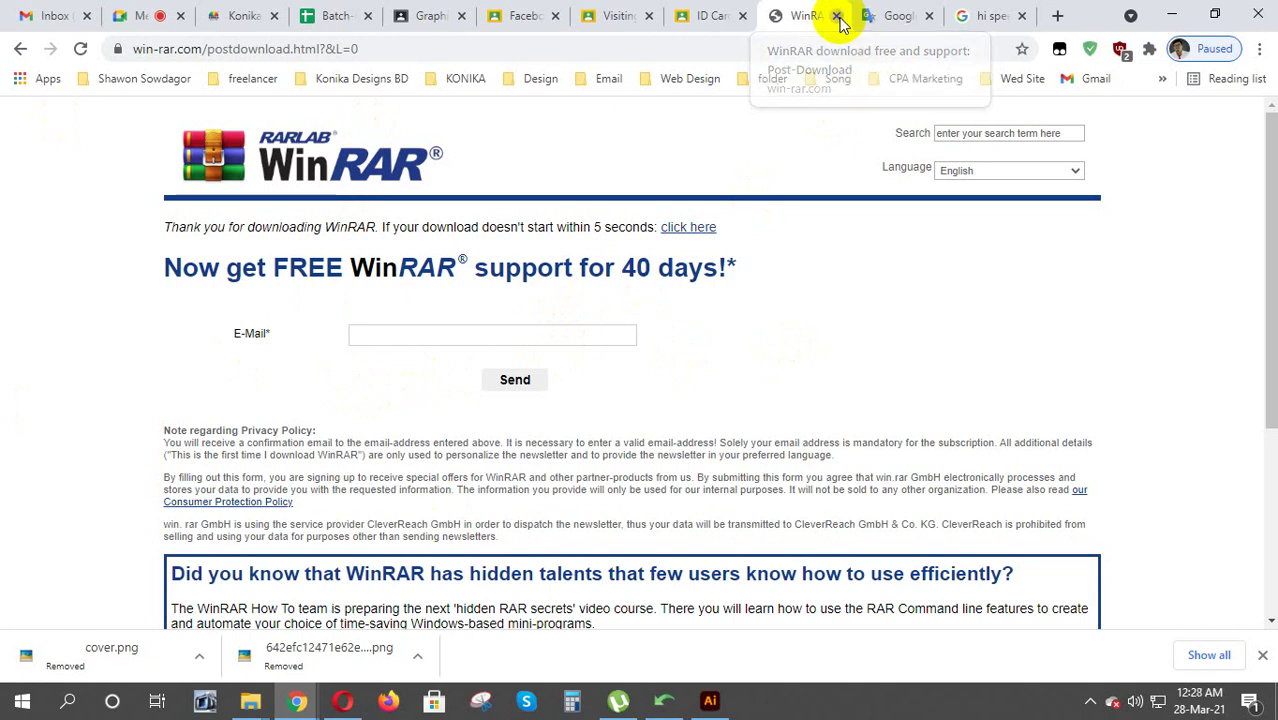
# Close the WinRAR tab, return to the spreadsheet tab, and minimize Chrome to show the desktop
pyautogui.click(838, 18)
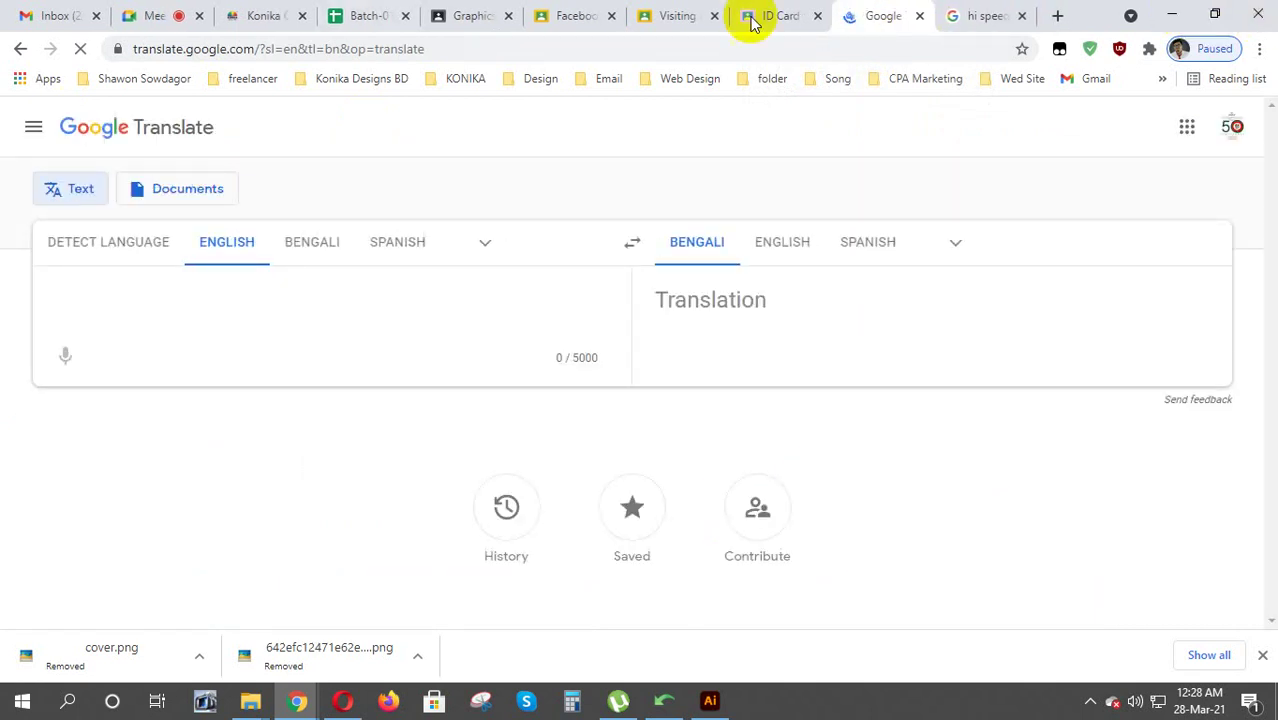
pyautogui.click(370, 28)
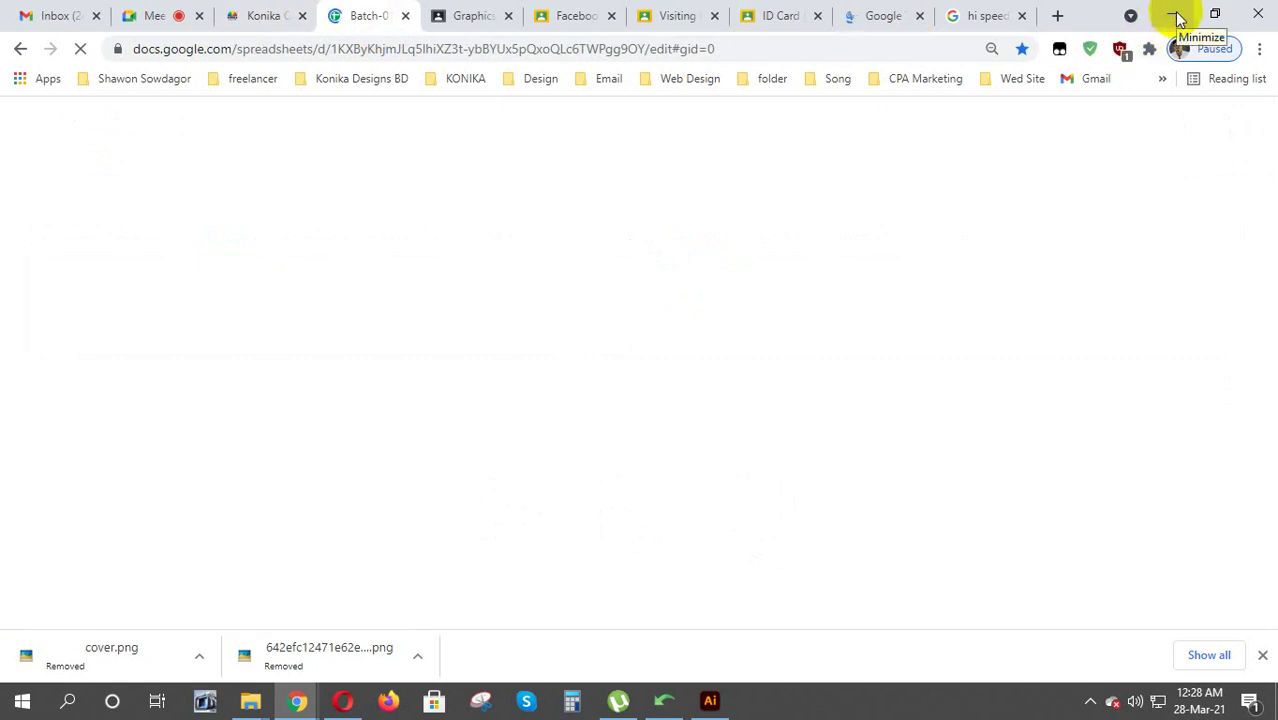
pyautogui.click(1176, 16)
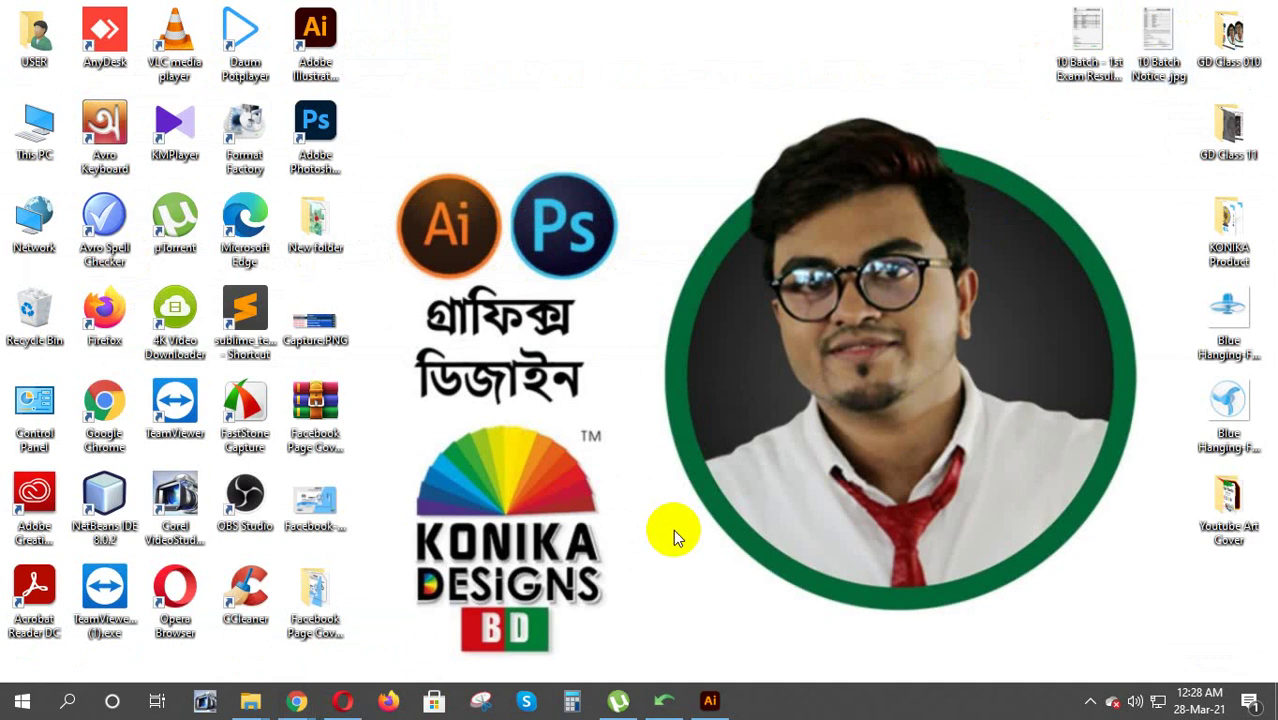